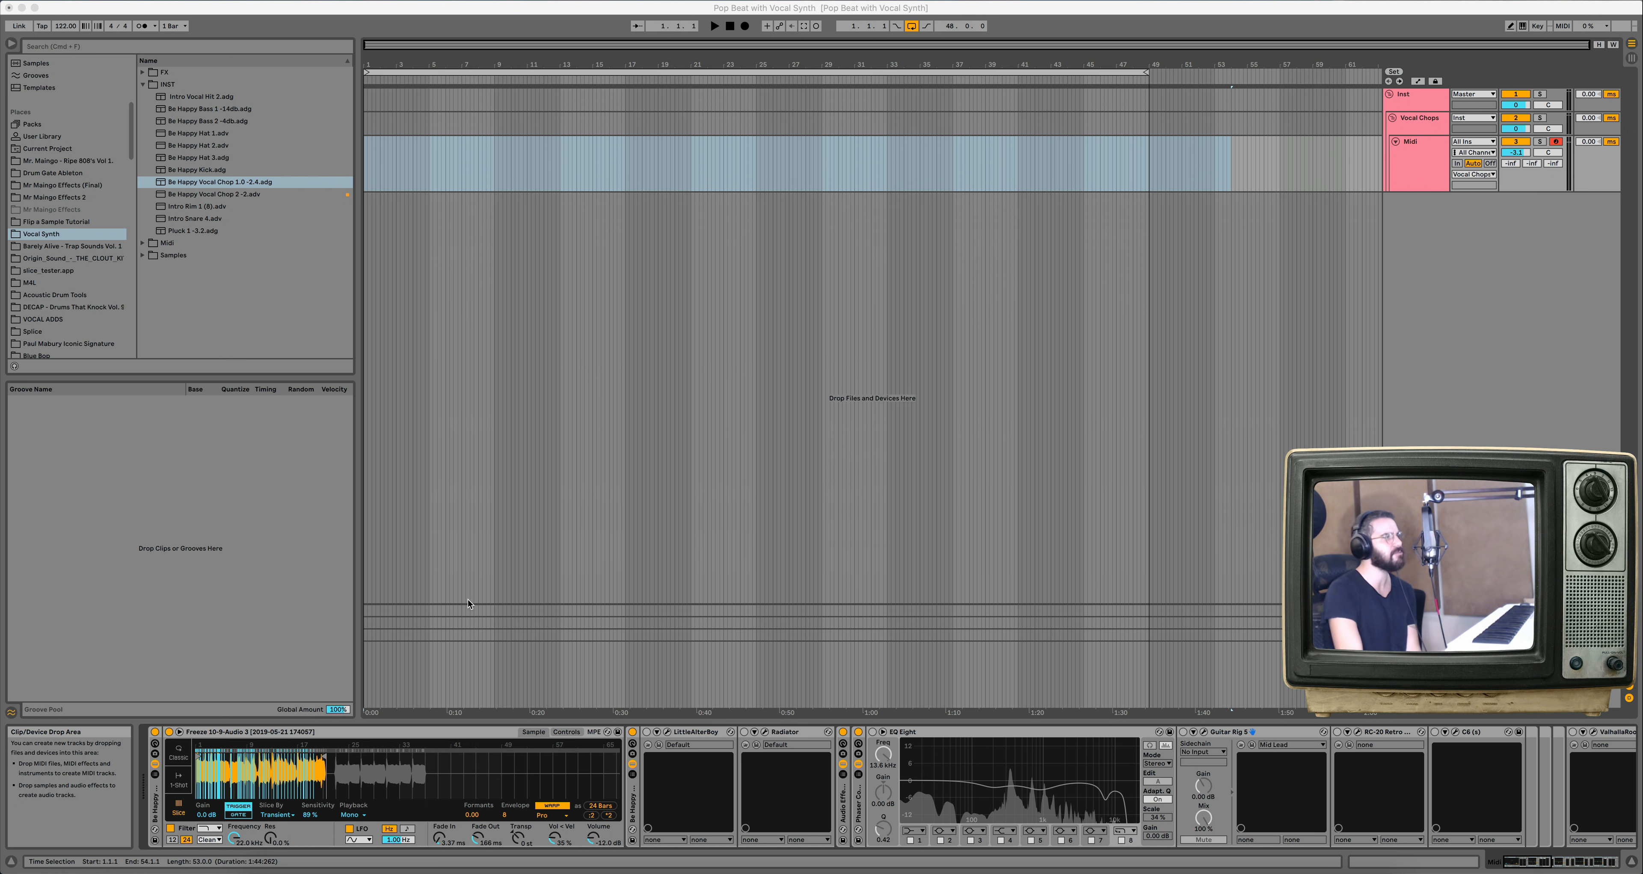
Try the vocal chop sampler in Classic playback mode, return it to Slice mode and examine the sliced waveform.
{"action": "left_click", "coordinate": [180, 754]}
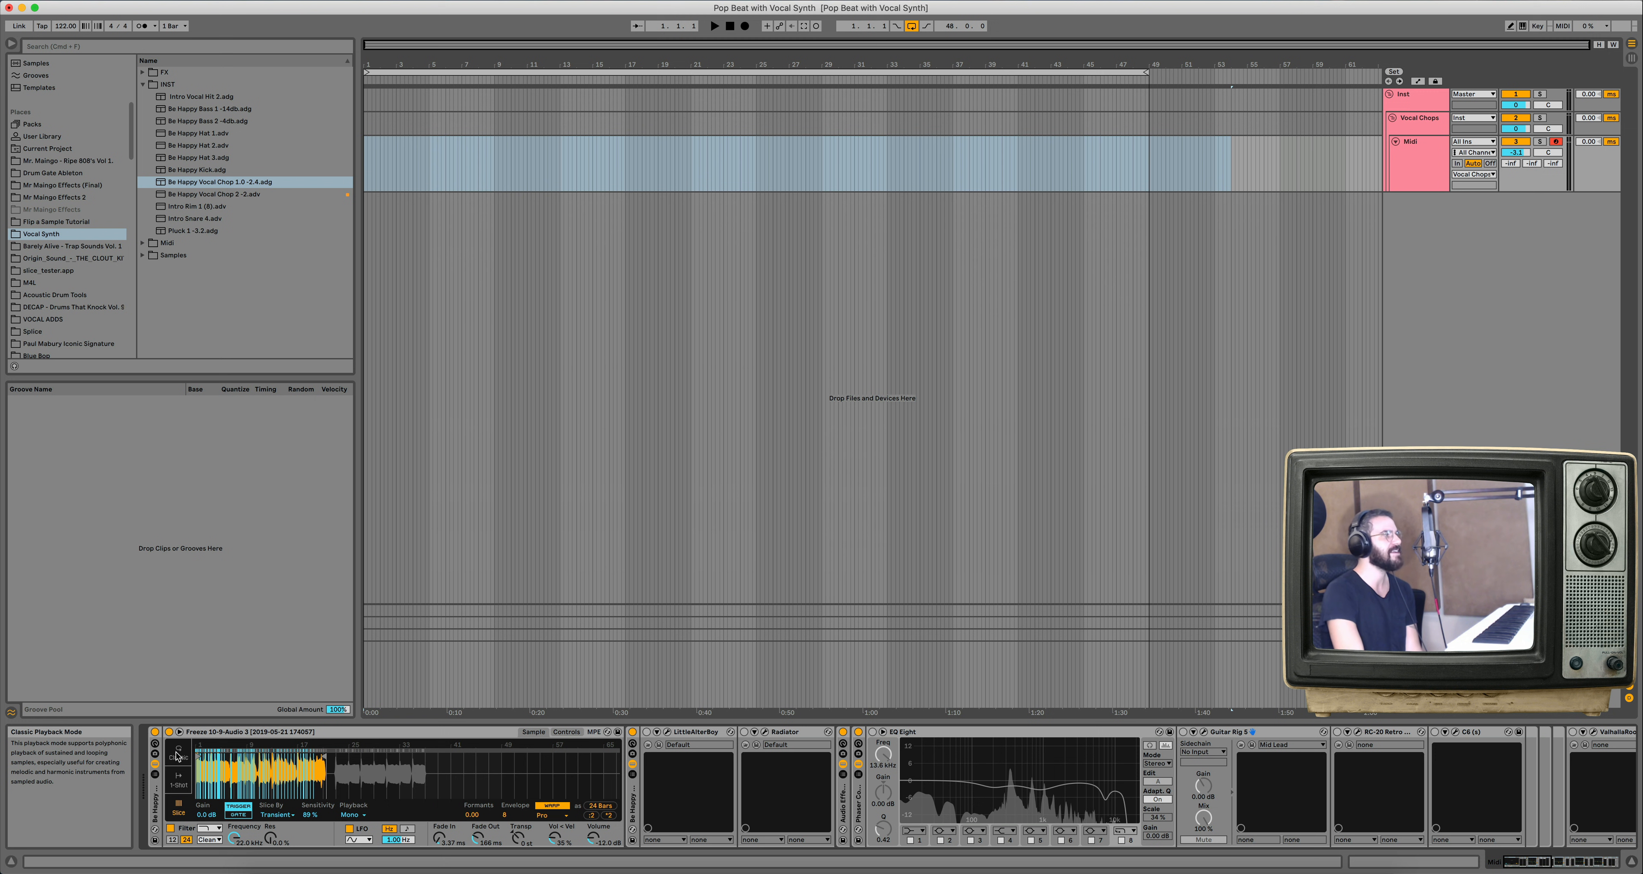
{"action": "left_click", "coordinate": [179, 756]}
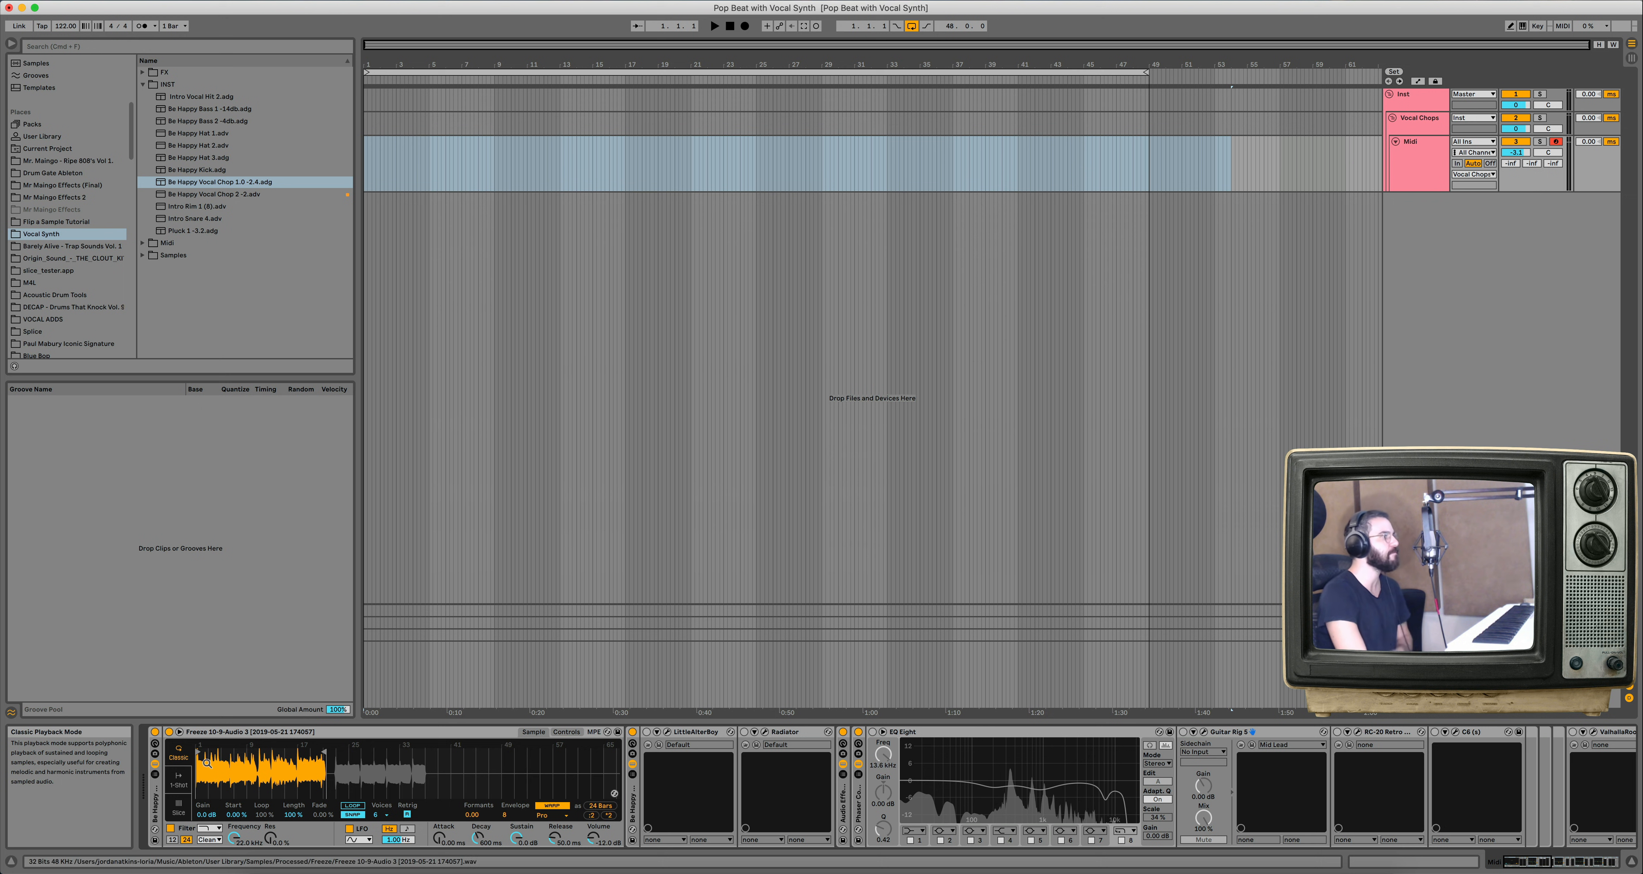
{"action": "left_click", "coordinate": [179, 808]}
{"action": "left_click_drag", "start_coordinate": [311, 789], "coordinate": [312, 811]}
{"action": "scroll", "coordinate": [308, 765], "scroll_direction": "left", "scroll_amount": 15}
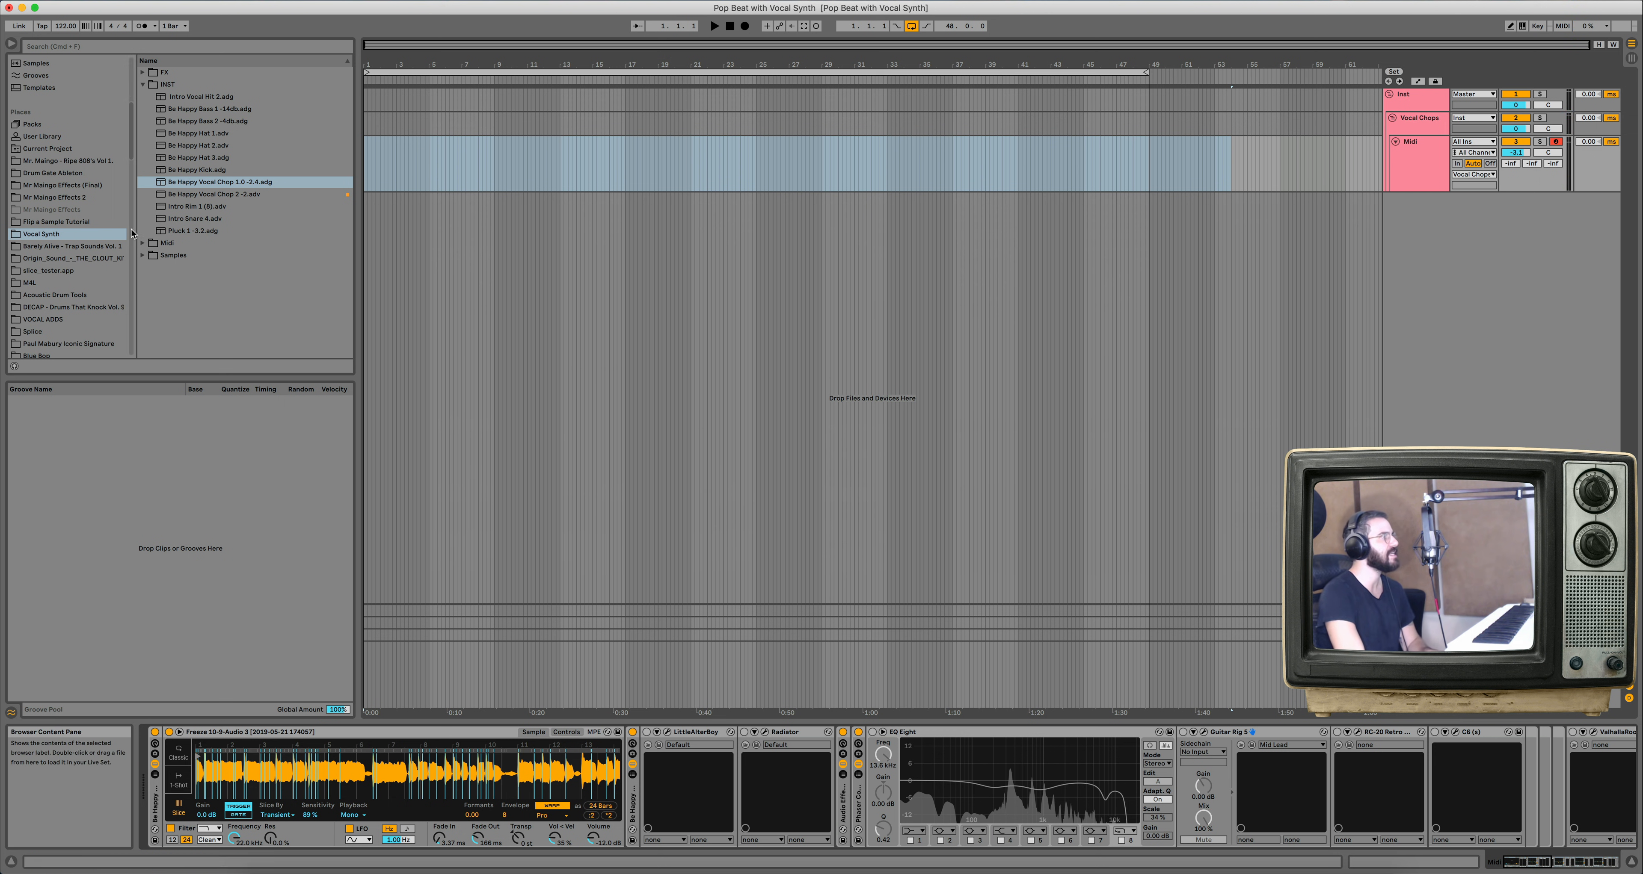
Place Vocal Synth 1 Midi 1.mid from the Midi folder at the start of the Midi track and play it.
{"action": "left_click", "coordinate": [143, 243]}
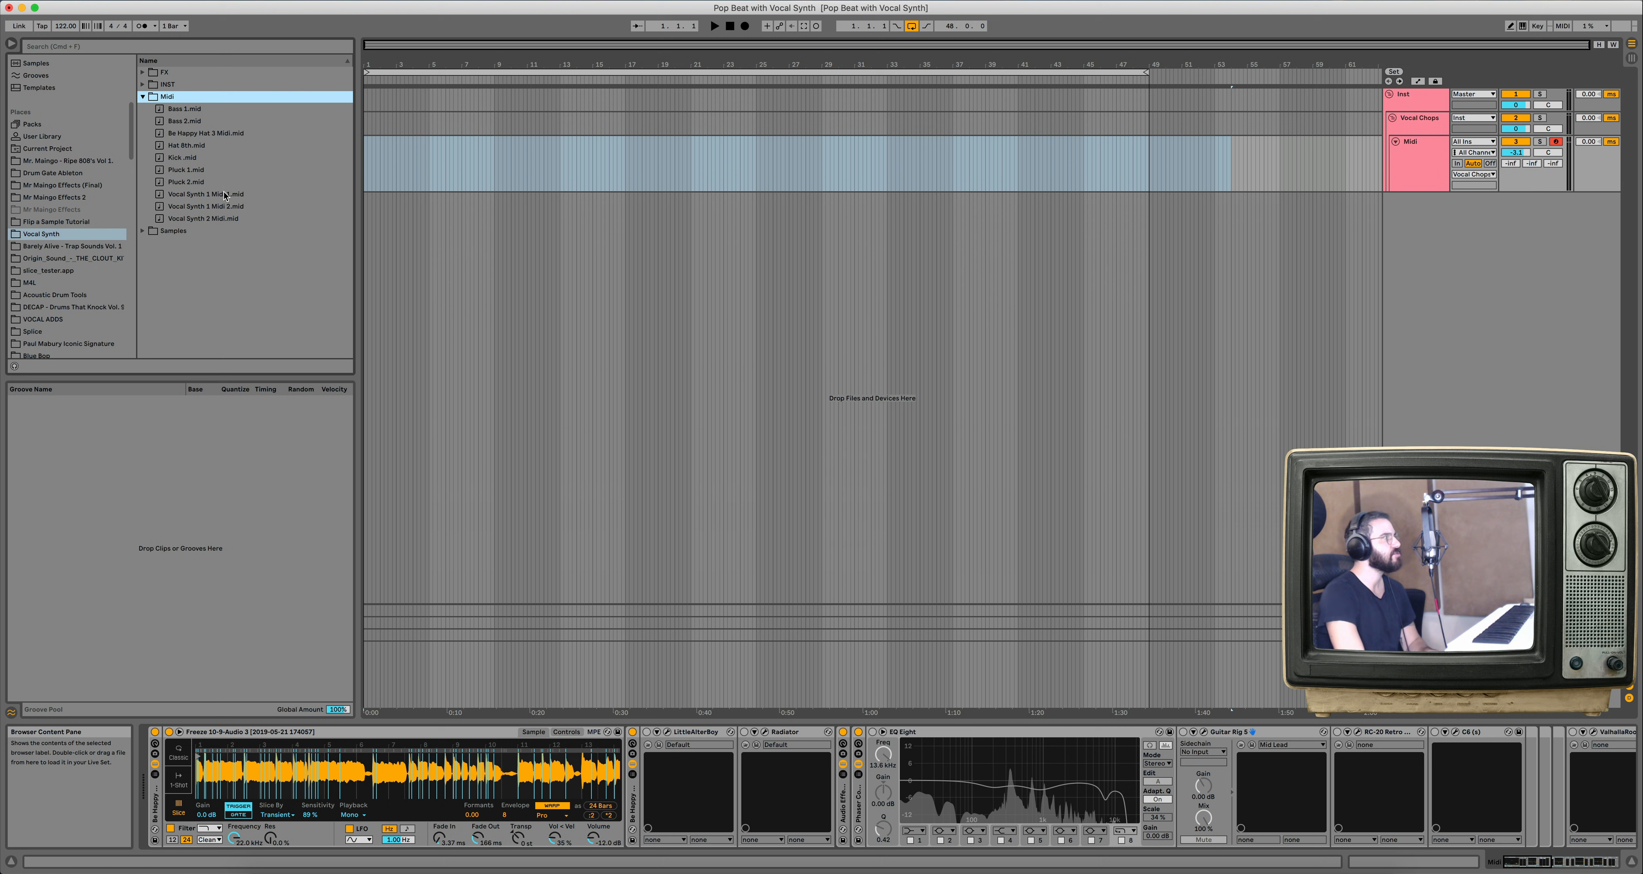
{"action": "left_click_drag", "start_coordinate": [223, 194], "coordinate": [386, 146]}
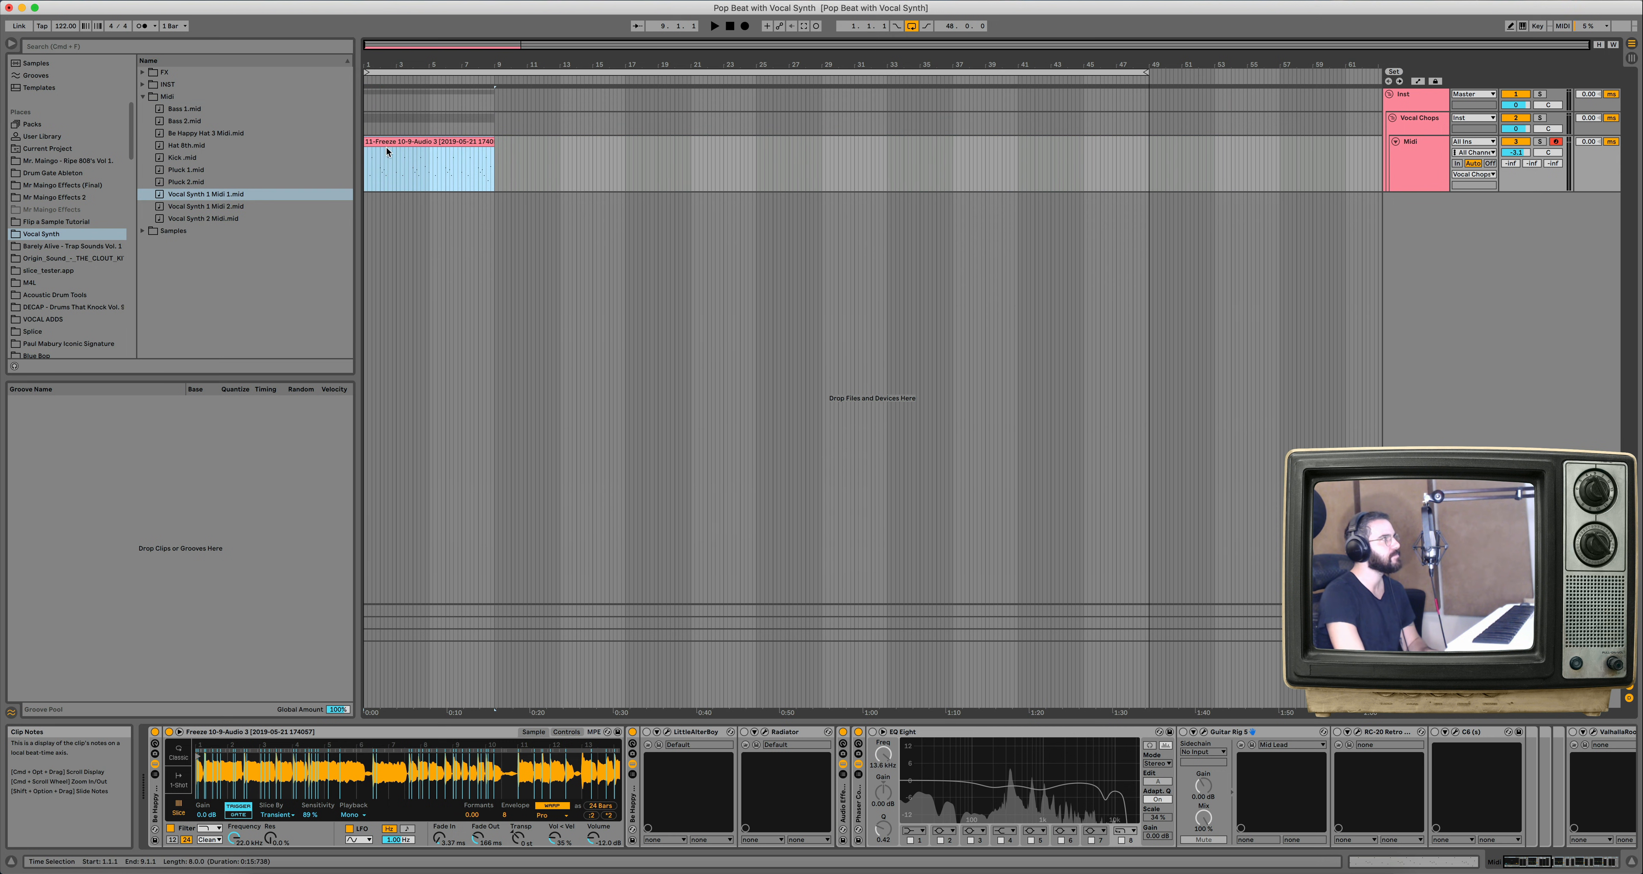
{"action": "key", "text": "space"}
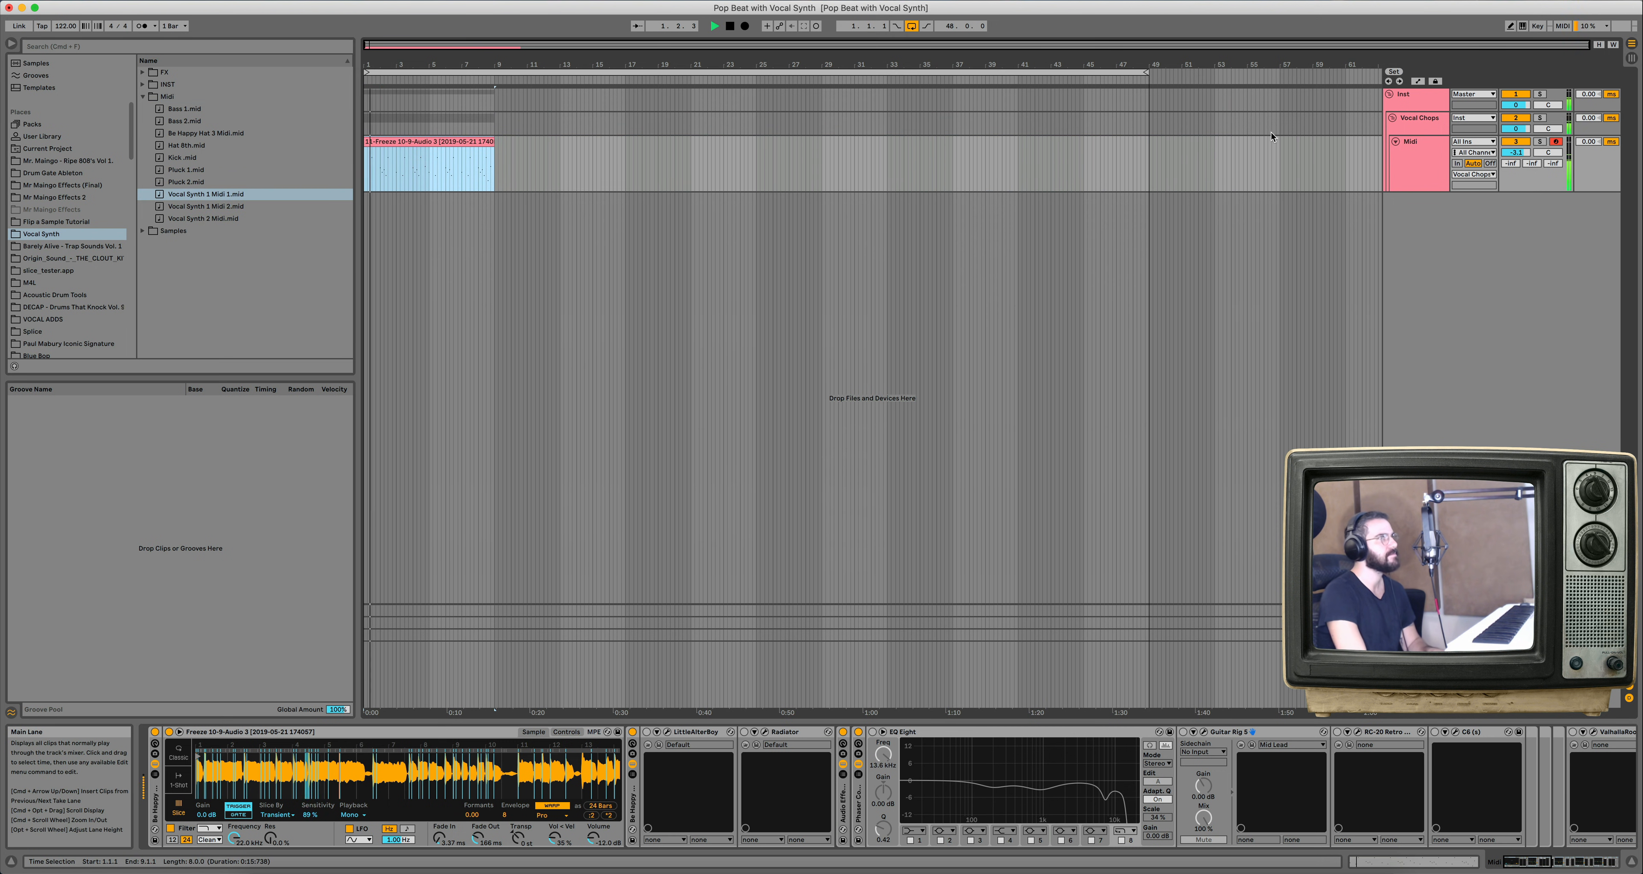
Set the arrangement grid to 1 Bar and shorten the loop to the 8 bars of the vocal synth clip.
{"action": "right_click", "coordinate": [521, 226]}
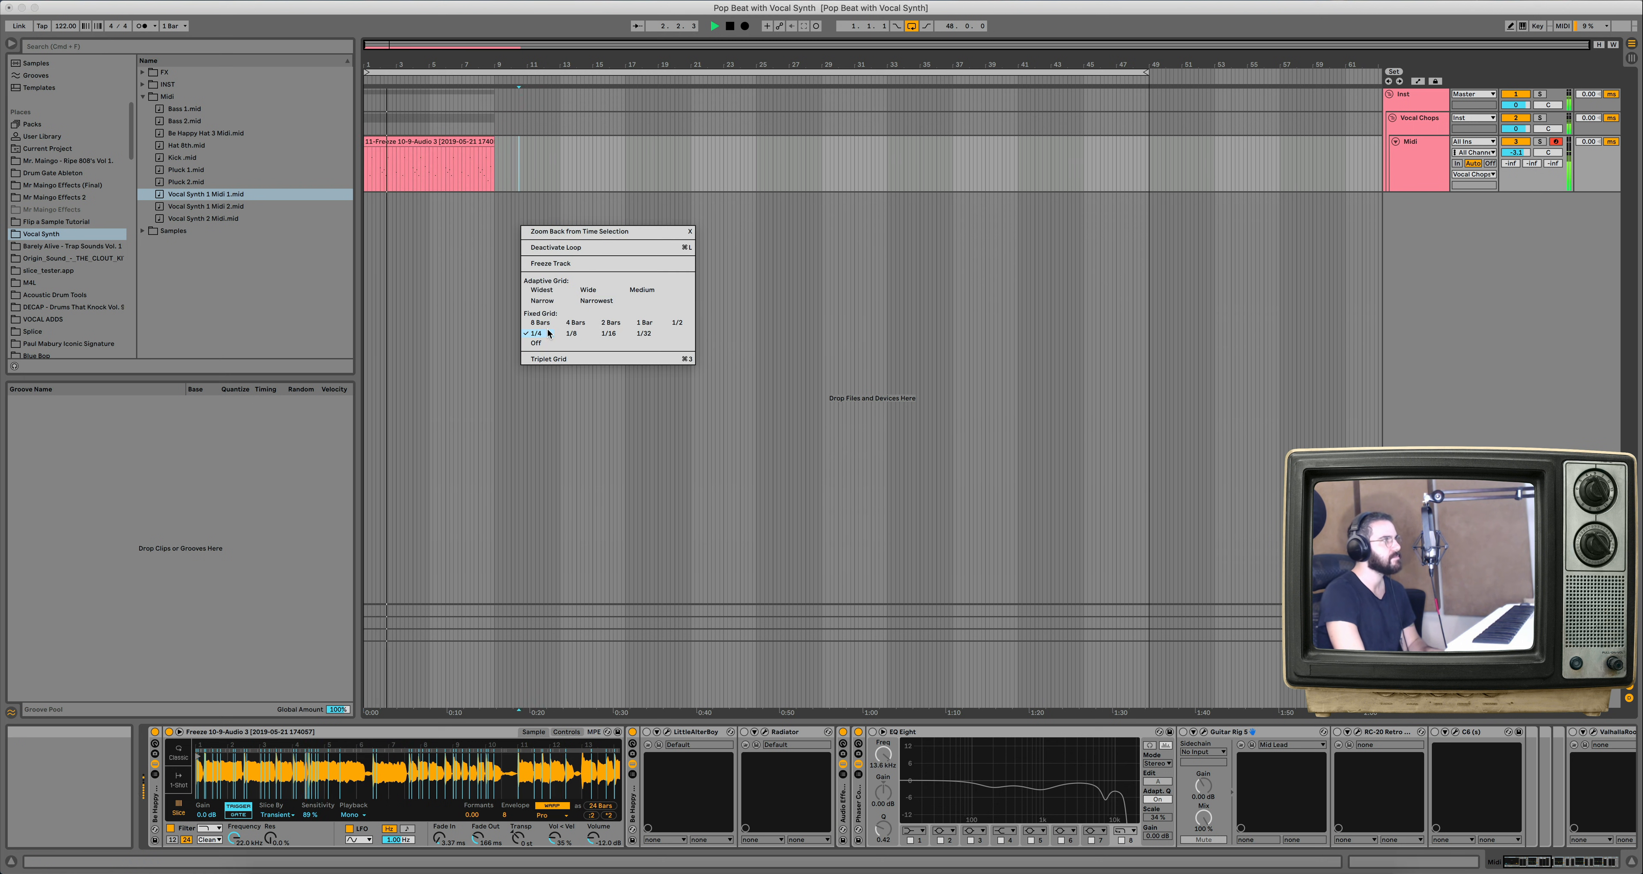
{"action": "left_click", "coordinate": [677, 323]}
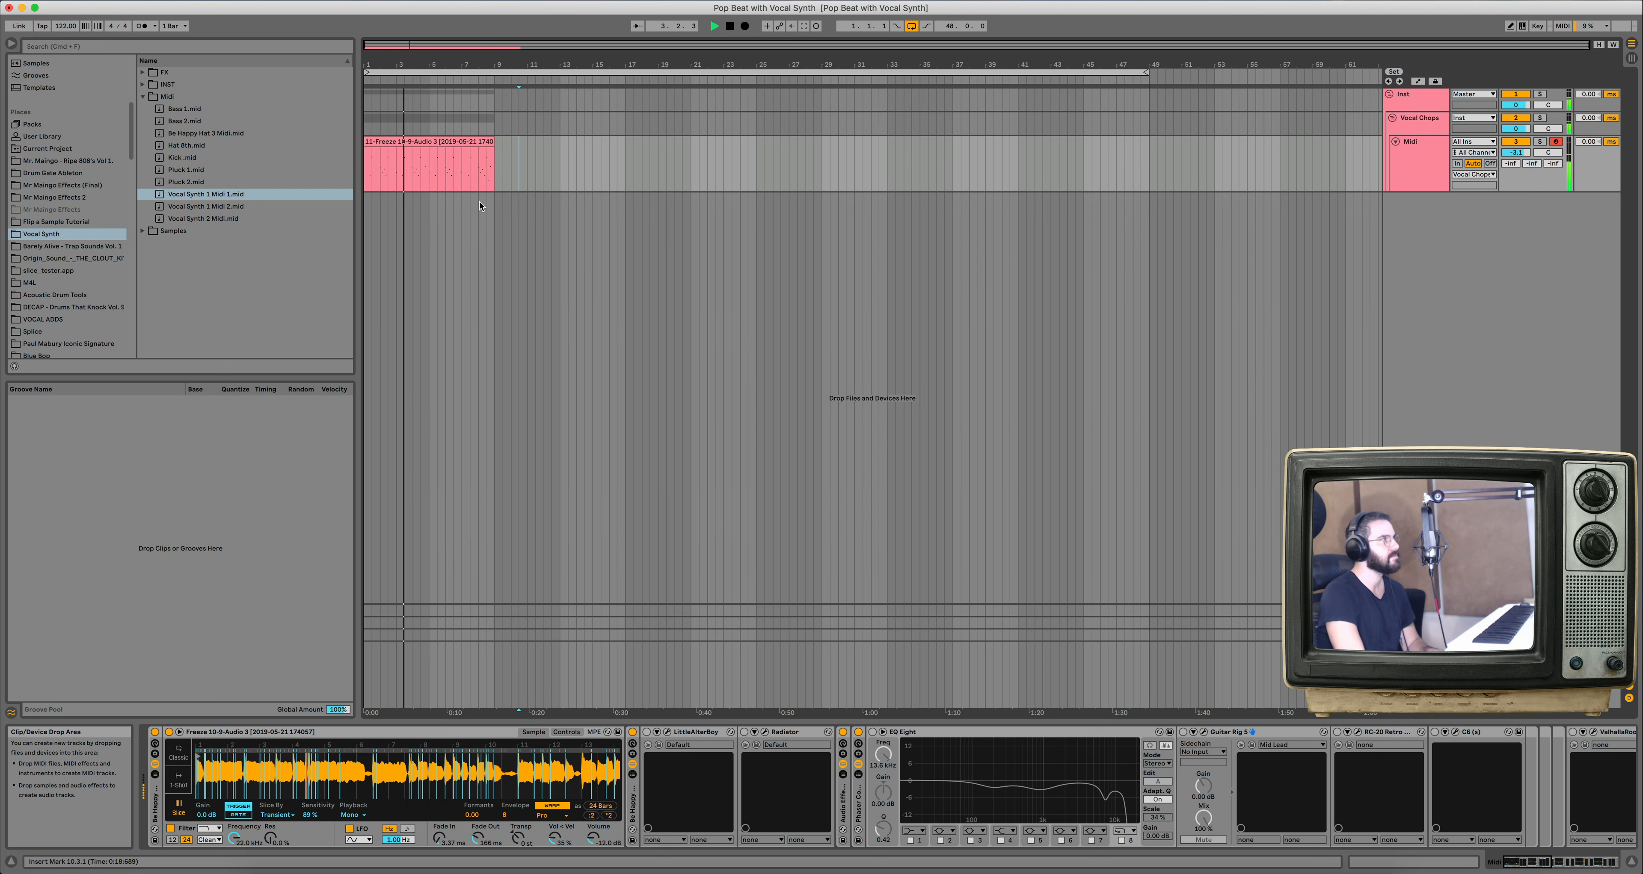
{"action": "left_click", "coordinate": [475, 200]}
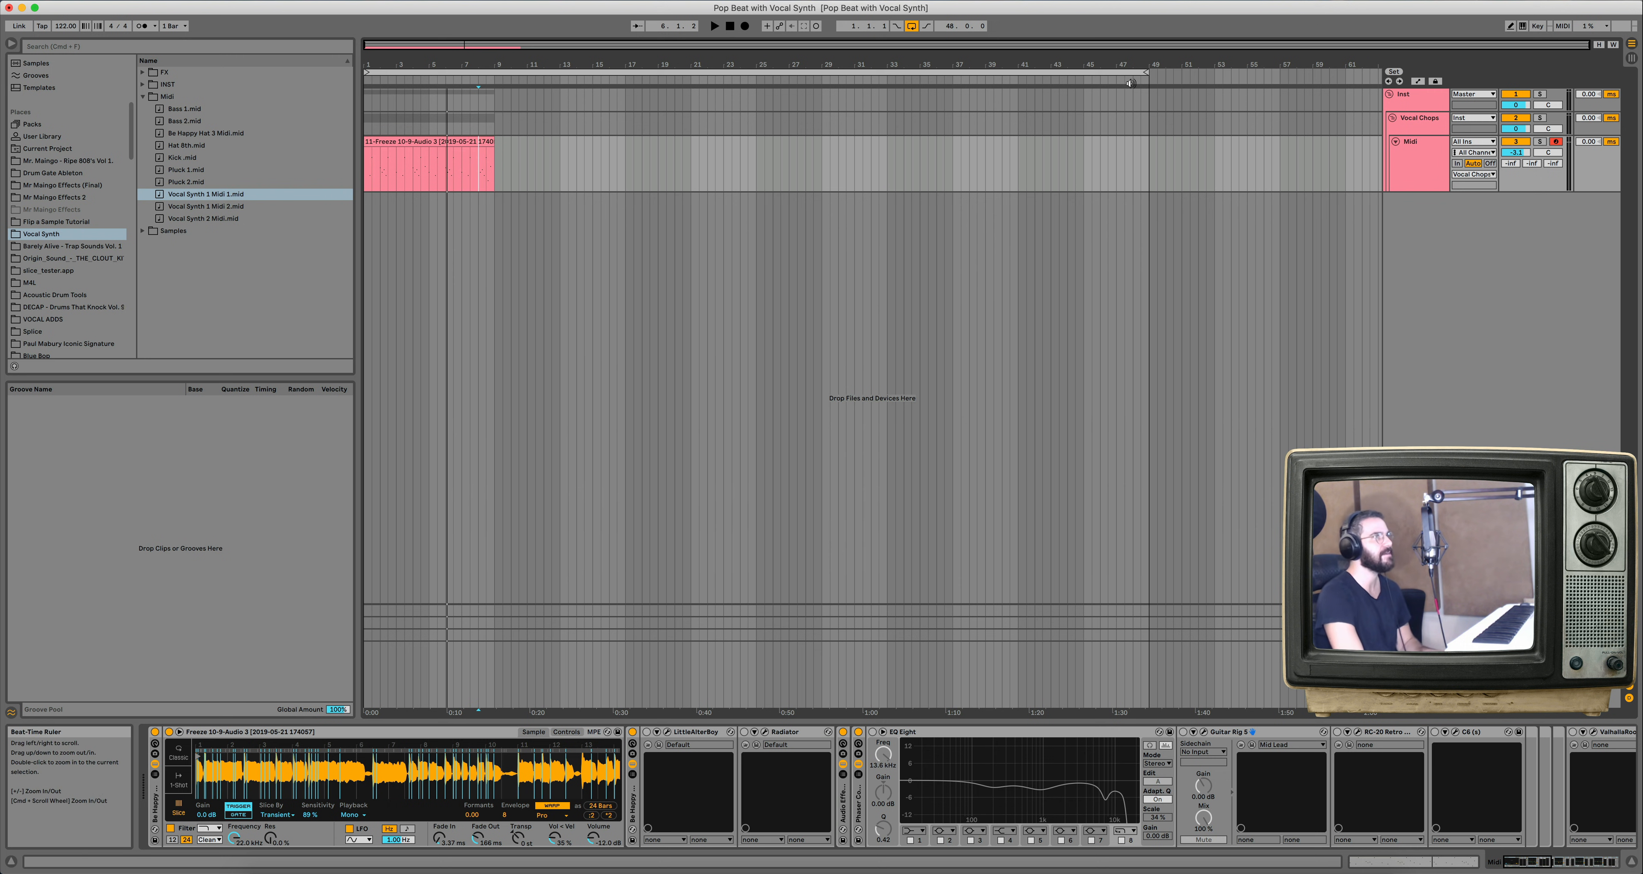
{"action": "left_click_drag", "start_coordinate": [1147, 72], "coordinate": [491, 100]}
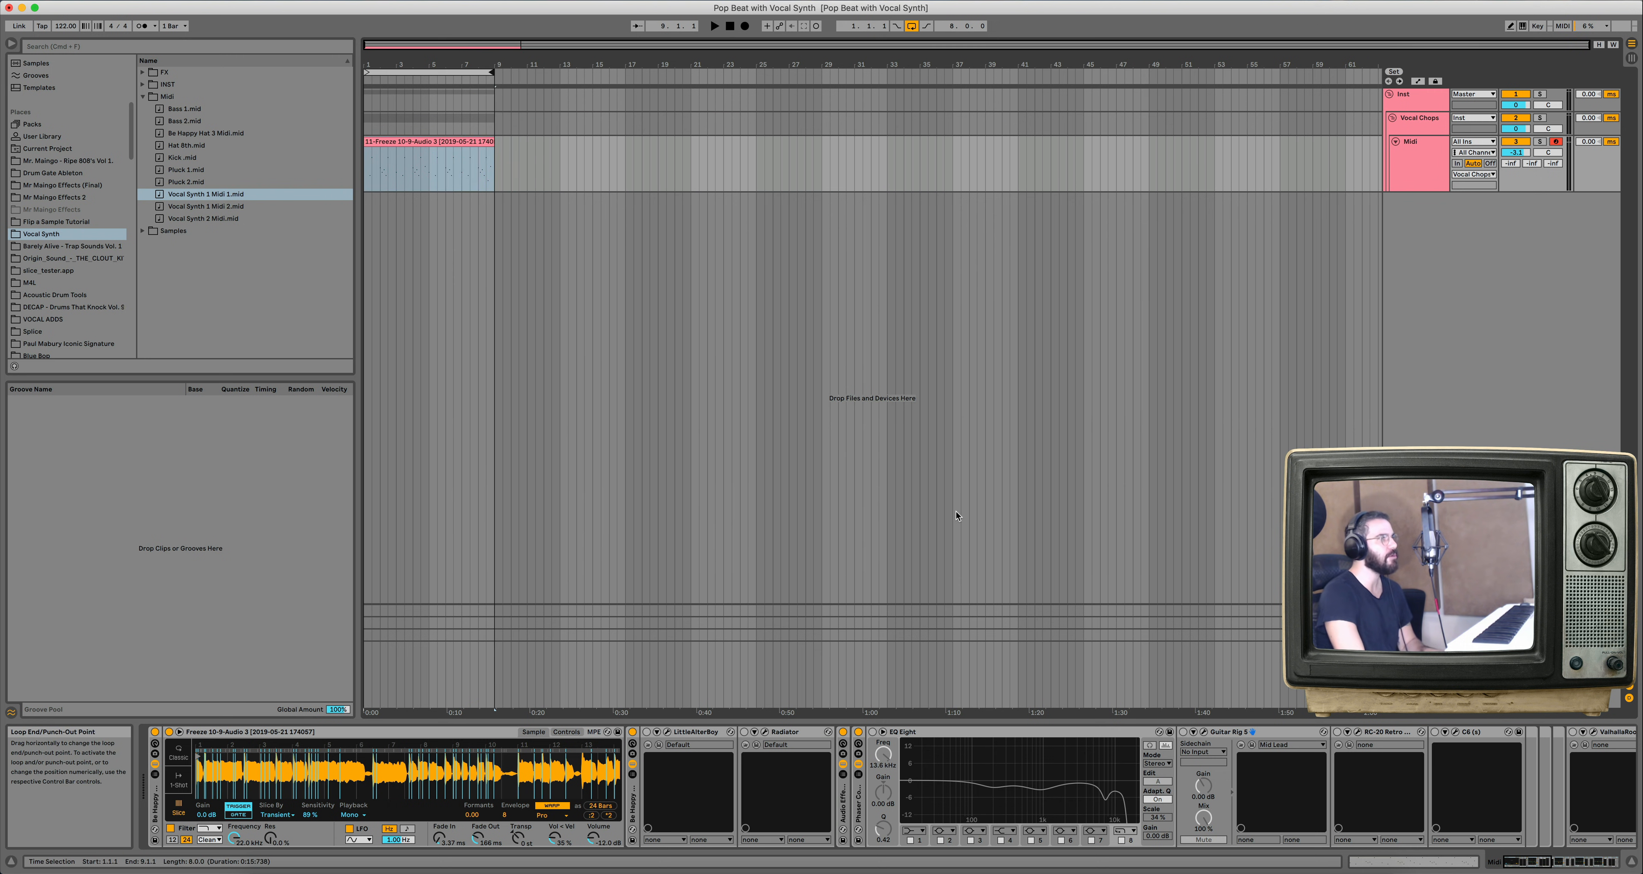
Turn on LittleAlterBoy in the Midi track's effects chain, inspect its settings and audition the loop through it.
{"action": "scroll", "coordinate": [1402, 781], "scroll_direction": "right", "scroll_amount": 10}
{"action": "scroll", "coordinate": [1402, 782], "scroll_direction": "left", "scroll_amount": 10}
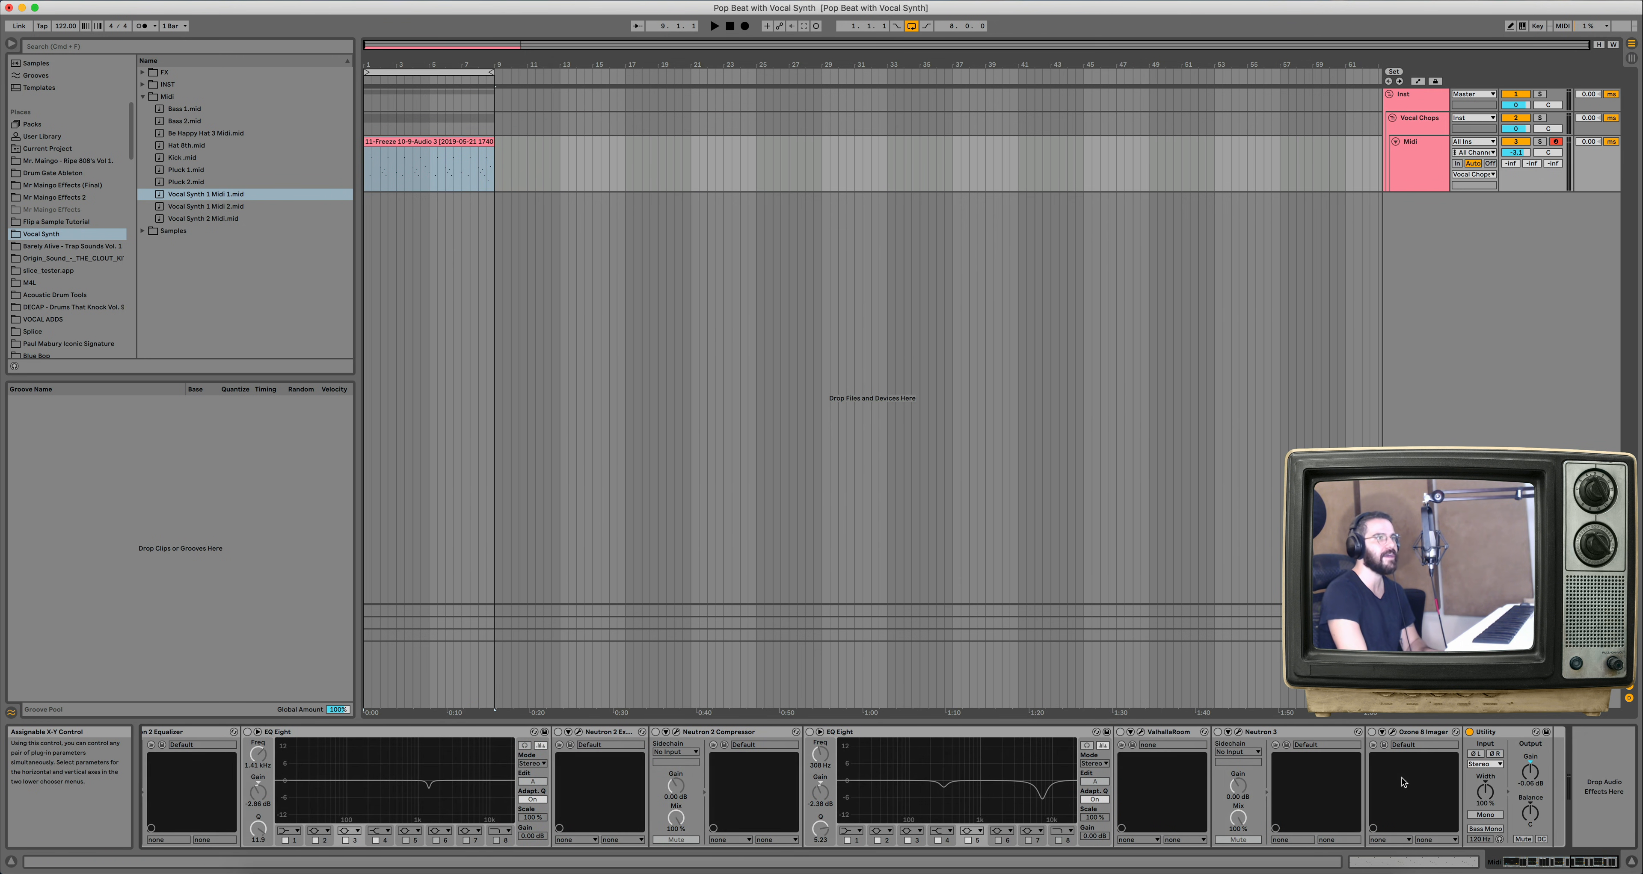
{"action": "scroll", "coordinate": [786, 805], "scroll_direction": "left", "scroll_amount": 3}
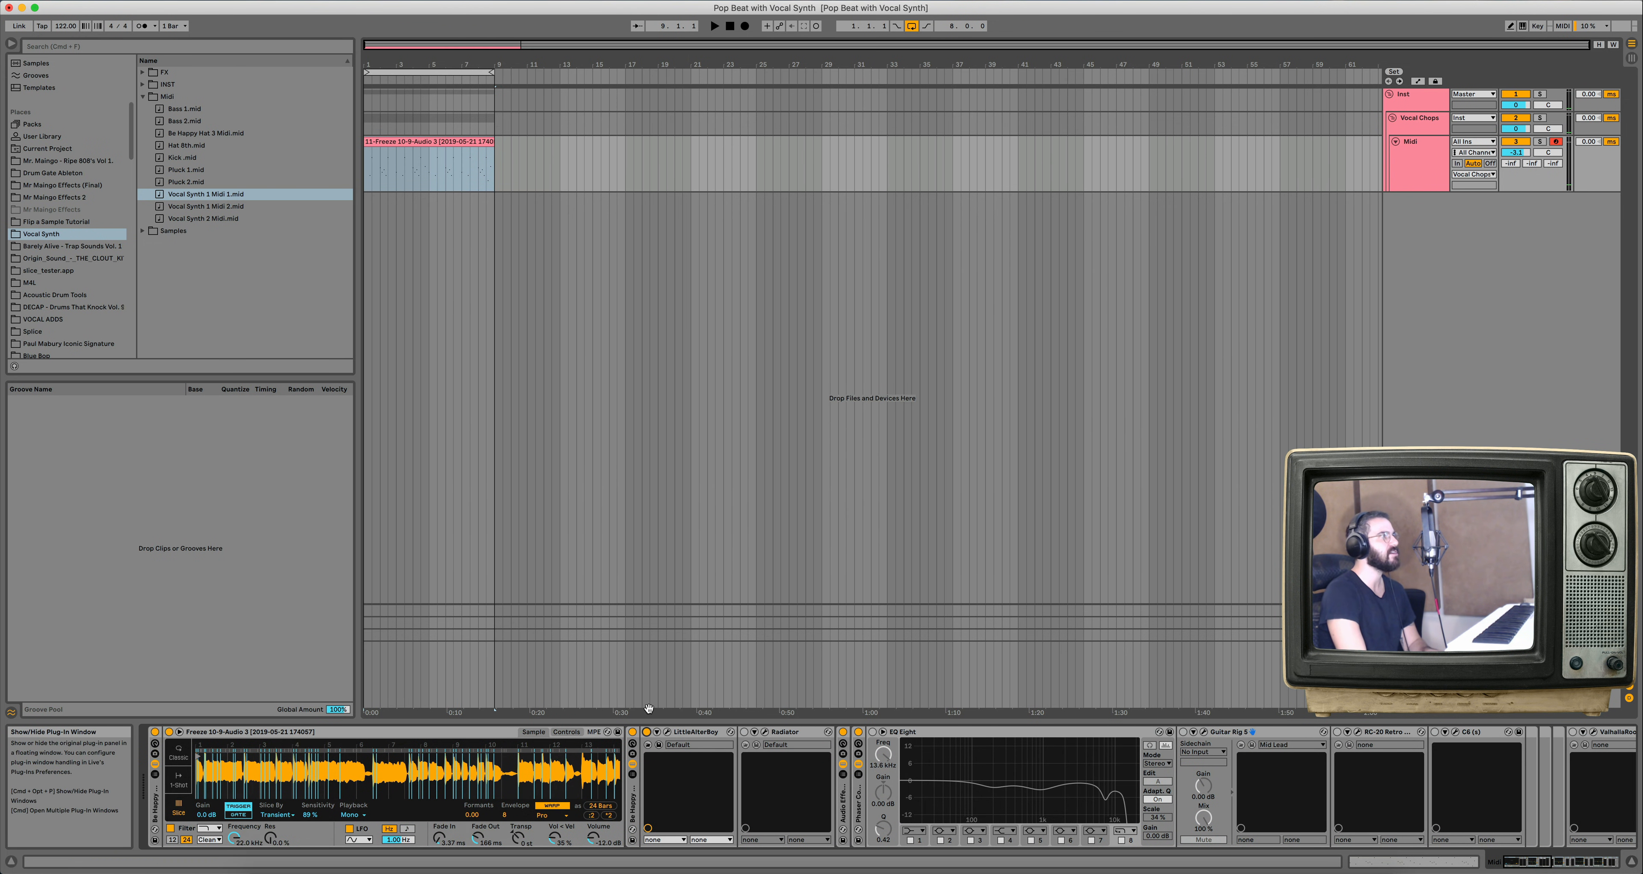
{"action": "left_click", "coordinate": [667, 732]}
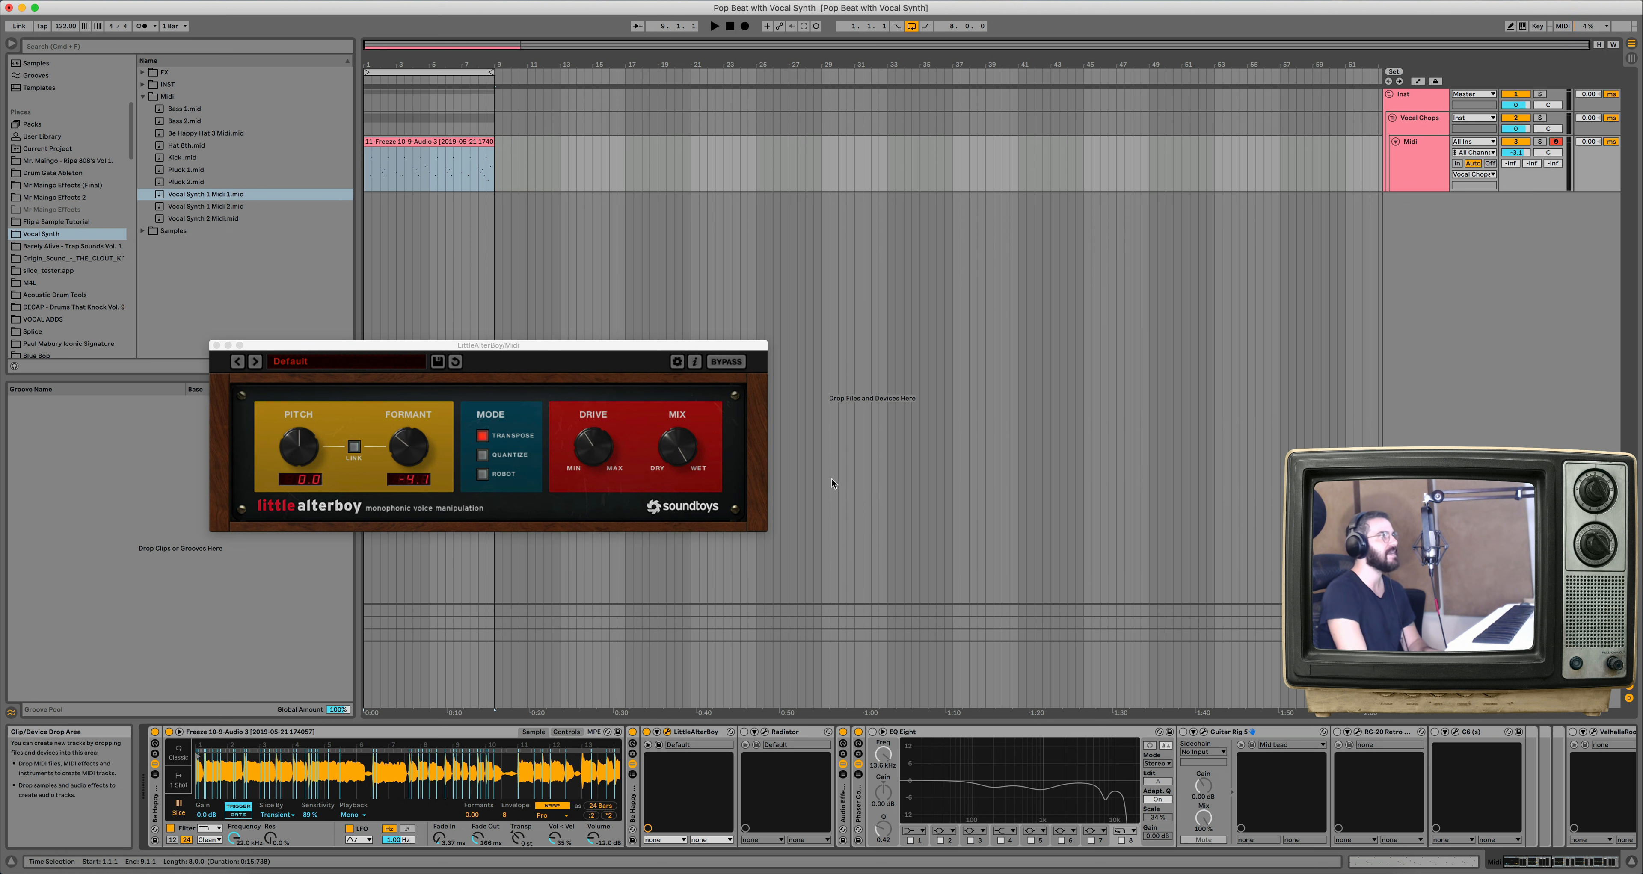
{"action": "key", "text": "space"}
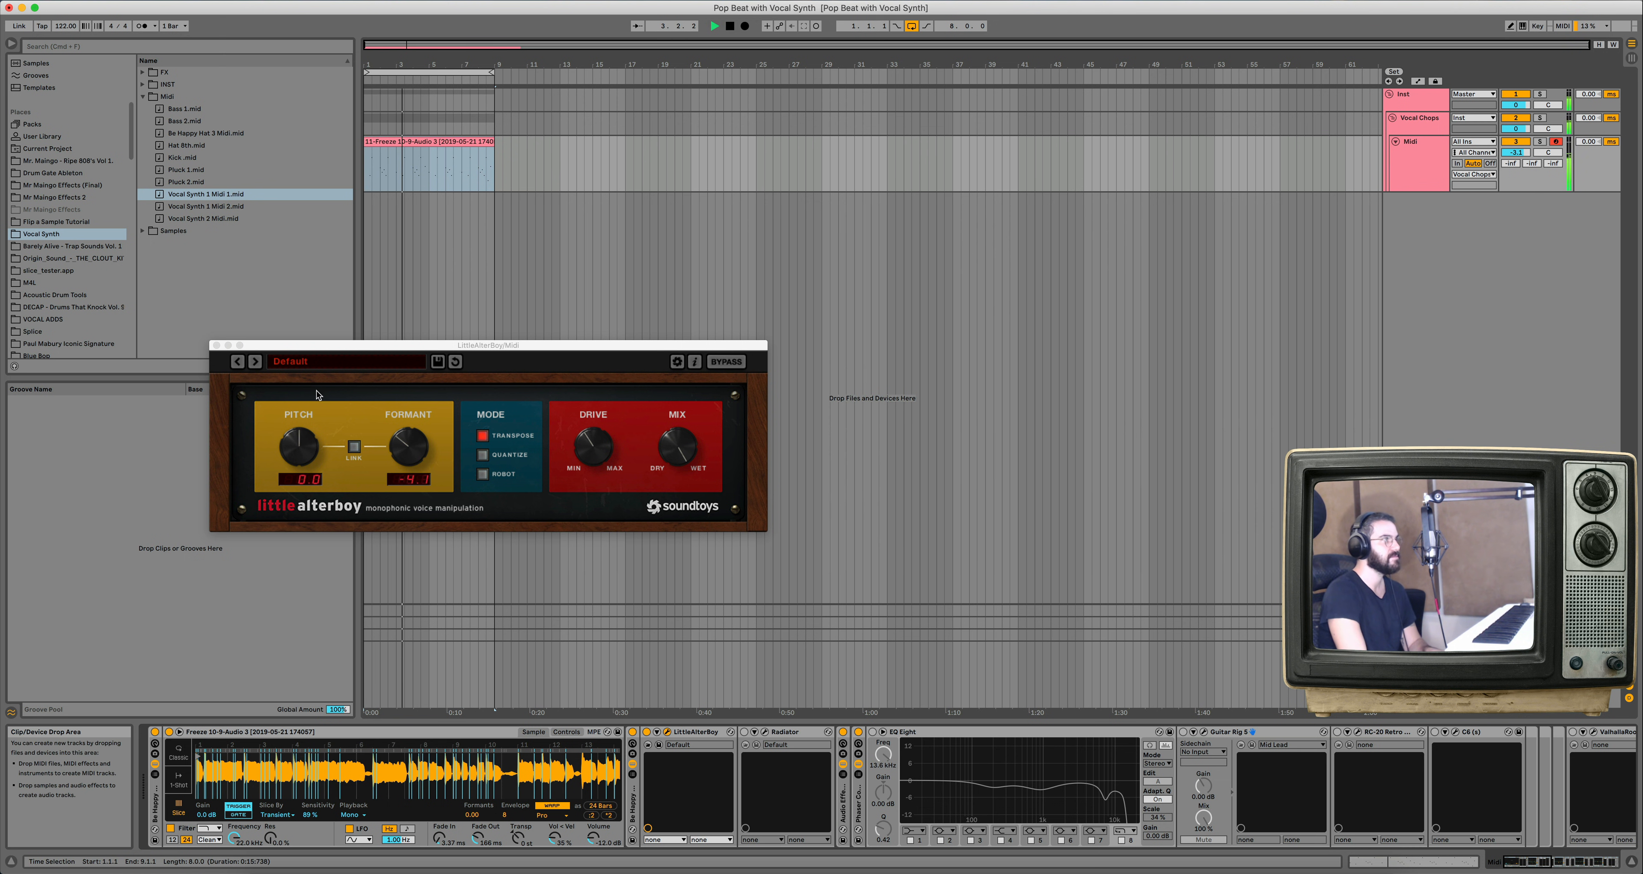
{"action": "left_click", "coordinate": [217, 345]}
{"action": "key", "text": "space"}
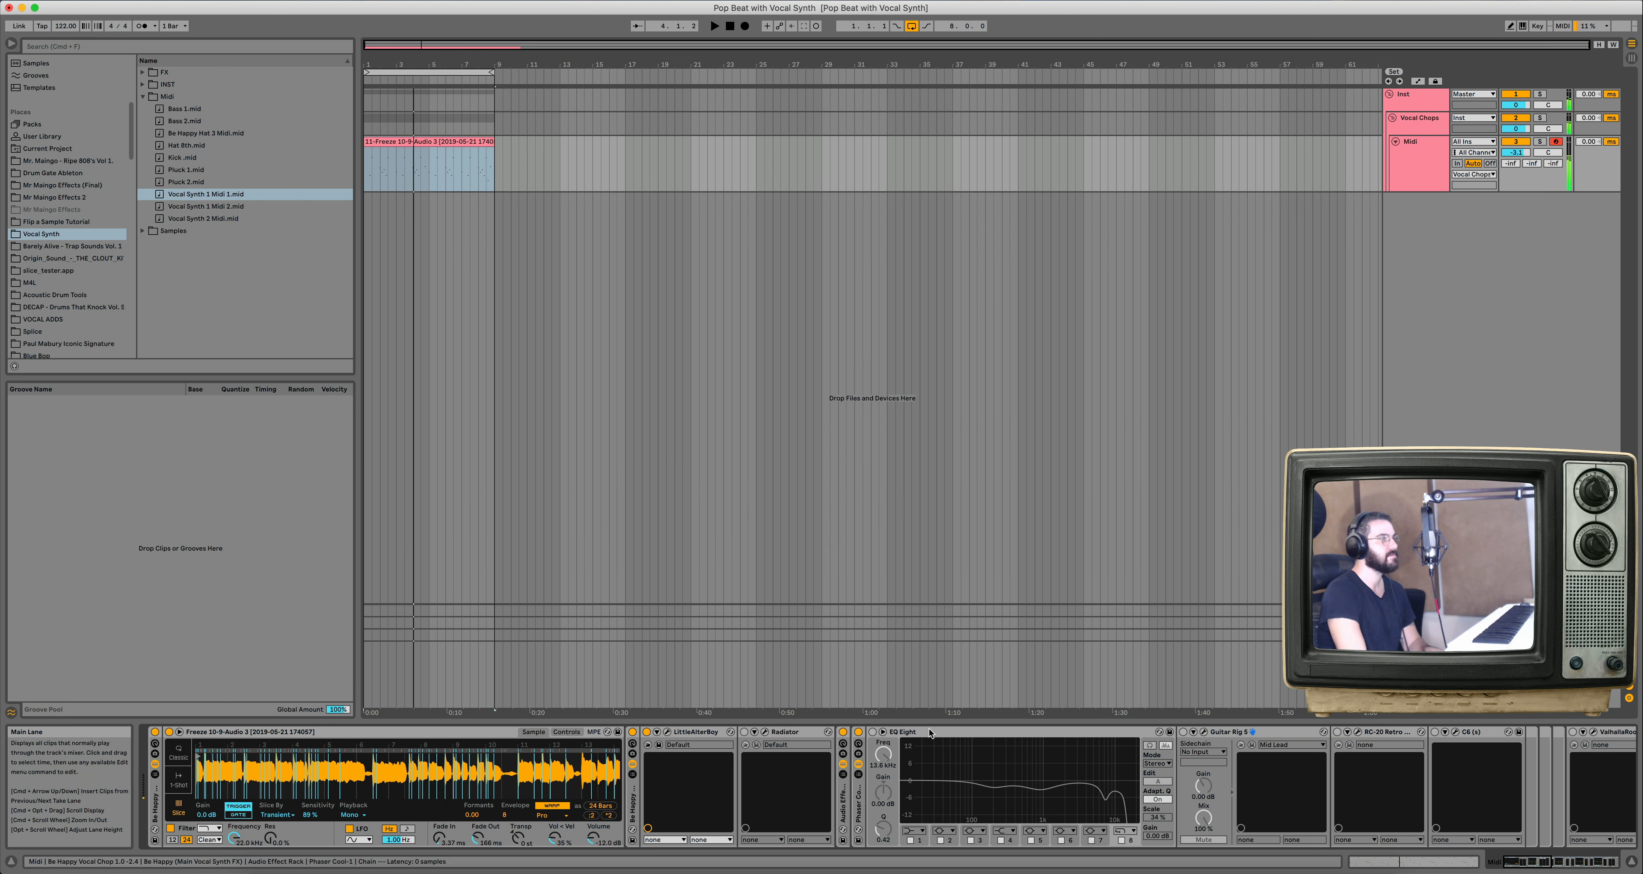
Turn on Radiator, show its settings and compare the playing loop with the effect bypassed and active.
{"action": "left_click", "coordinate": [764, 732]}
{"action": "left_click", "coordinate": [743, 732]}
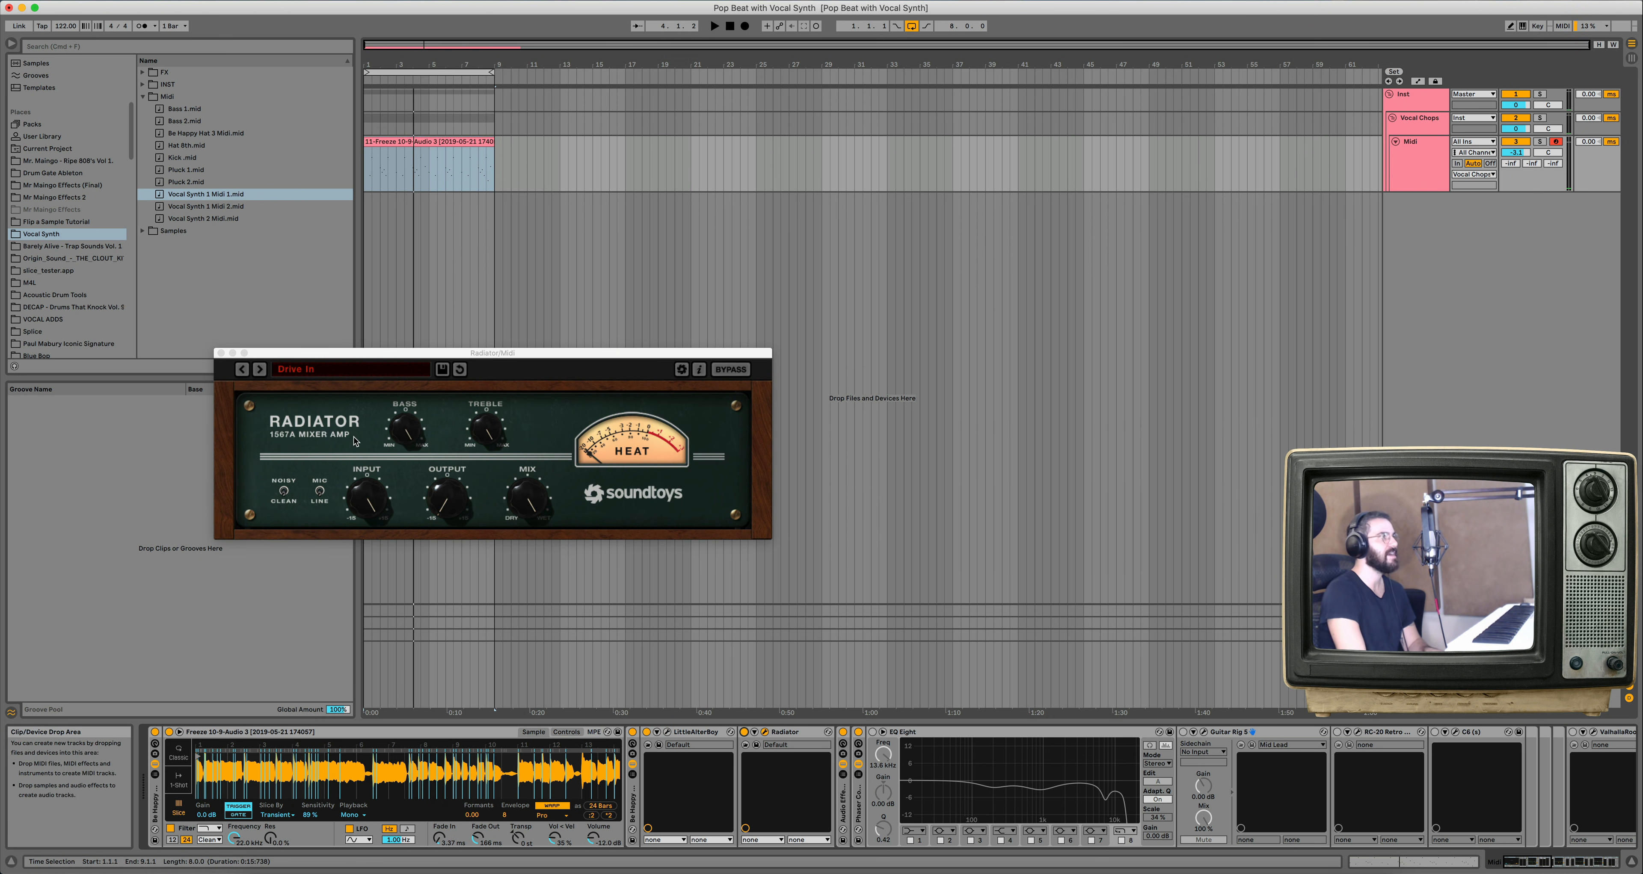
{"action": "key", "text": "space"}
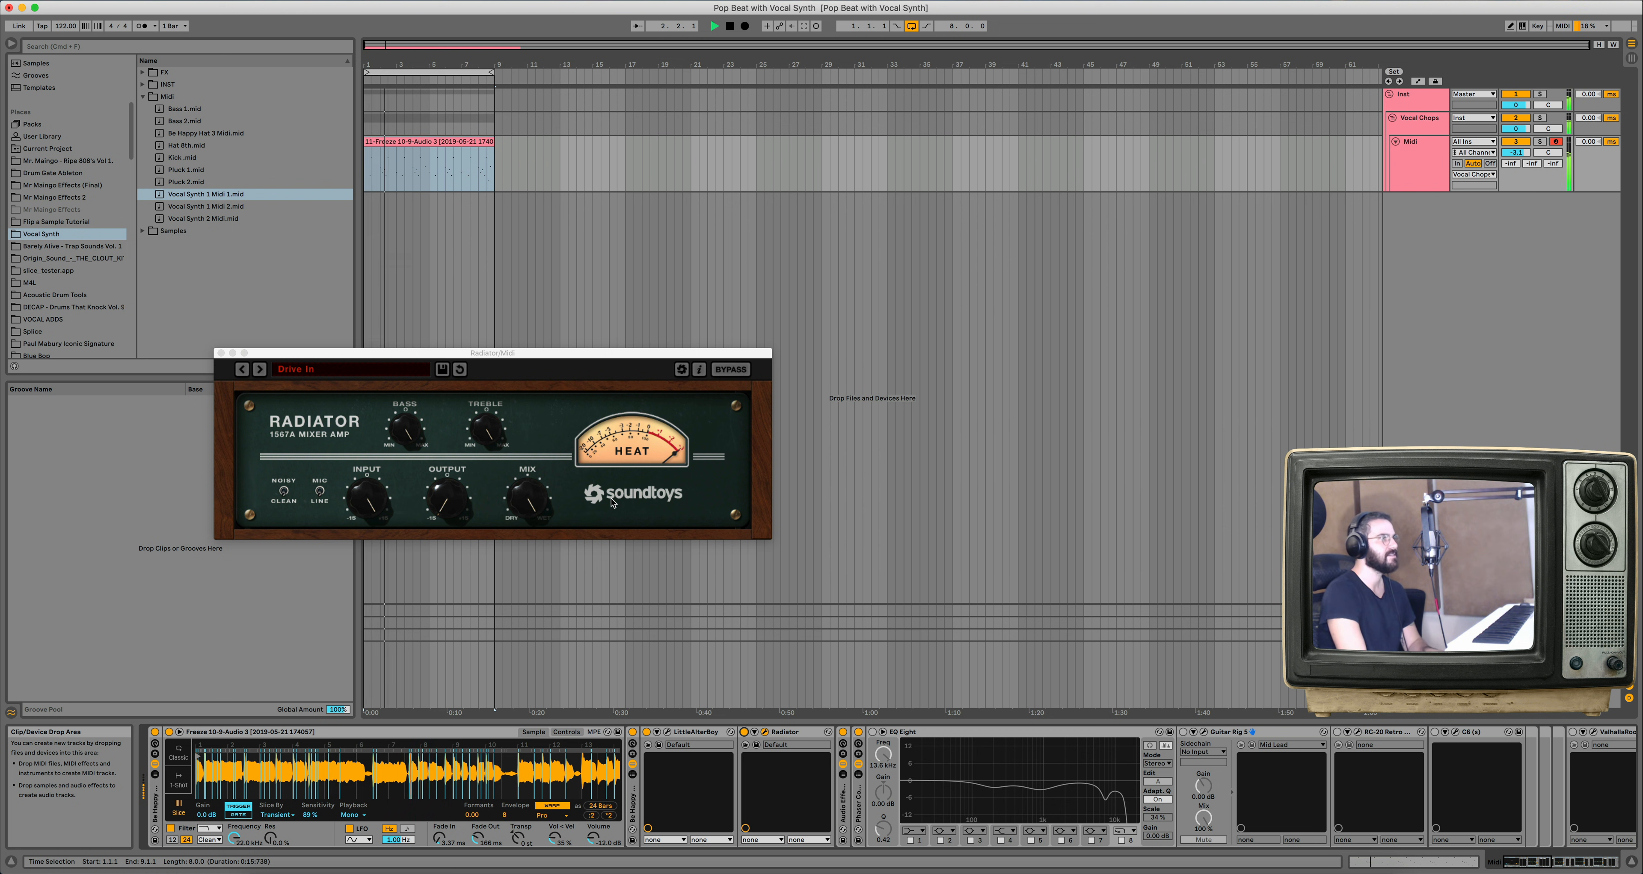
{"action": "left_click", "coordinate": [745, 733]}
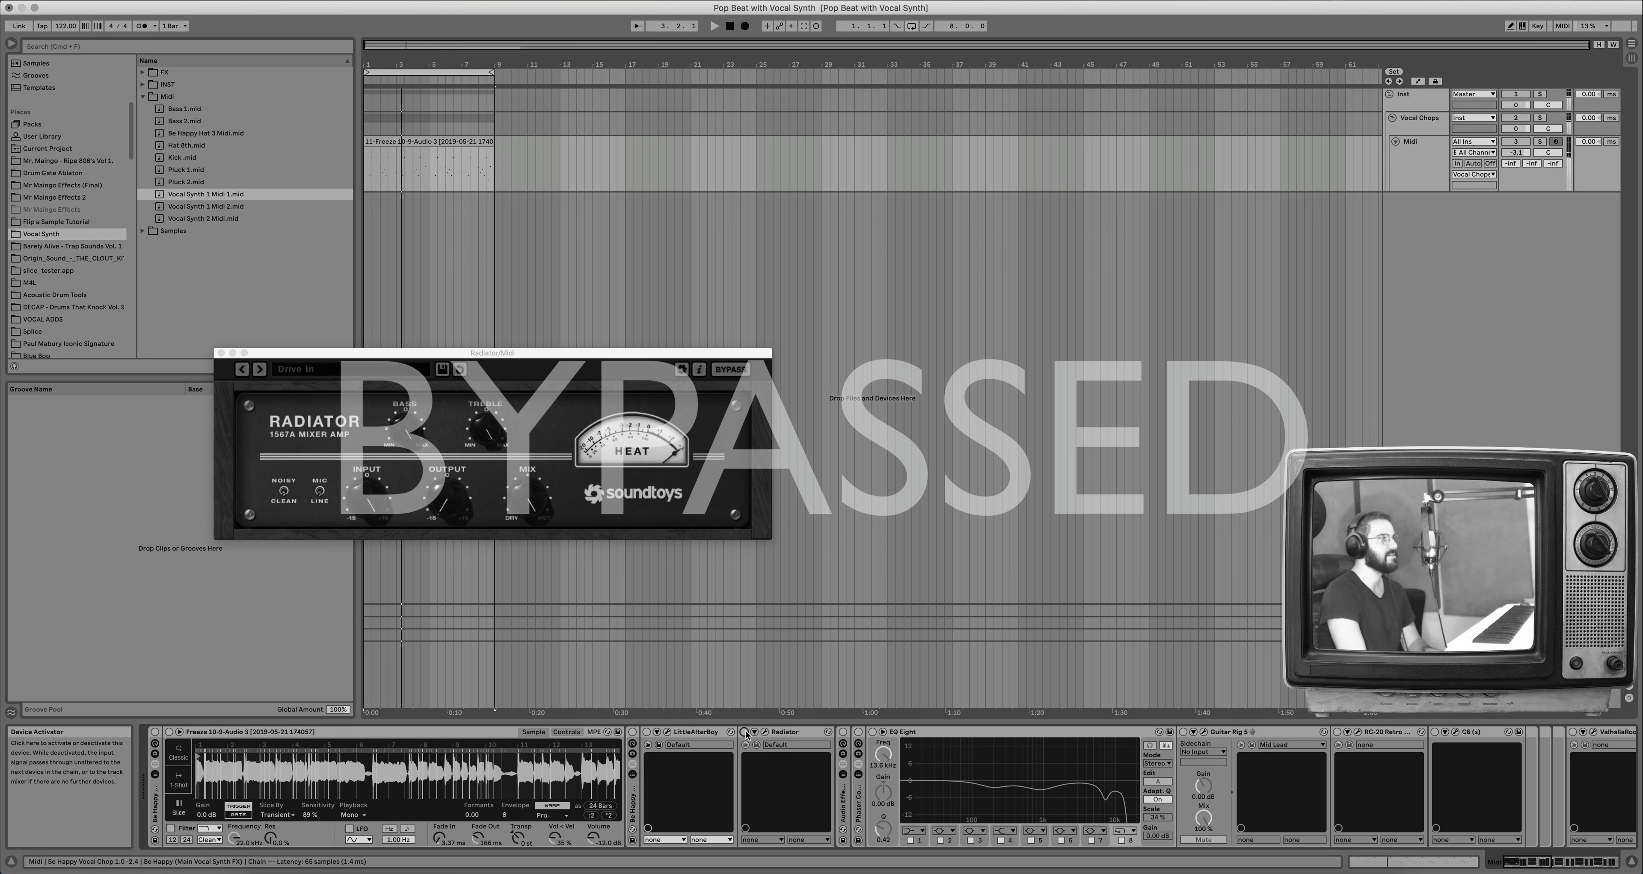
{"action": "left_click", "coordinate": [744, 733]}
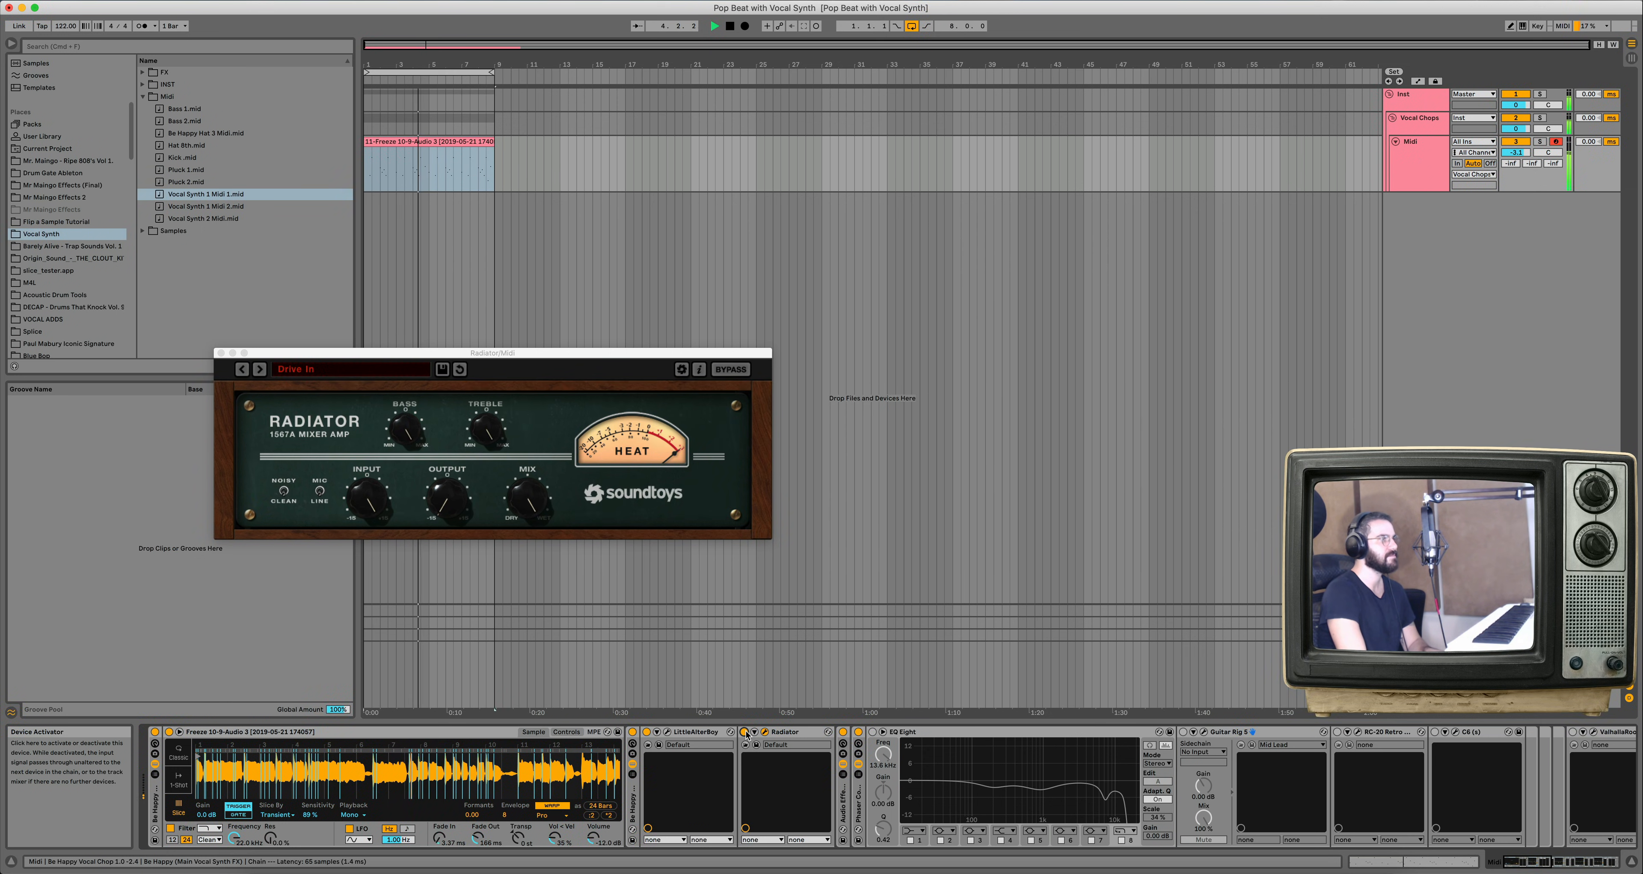
{"action": "key", "text": "space"}
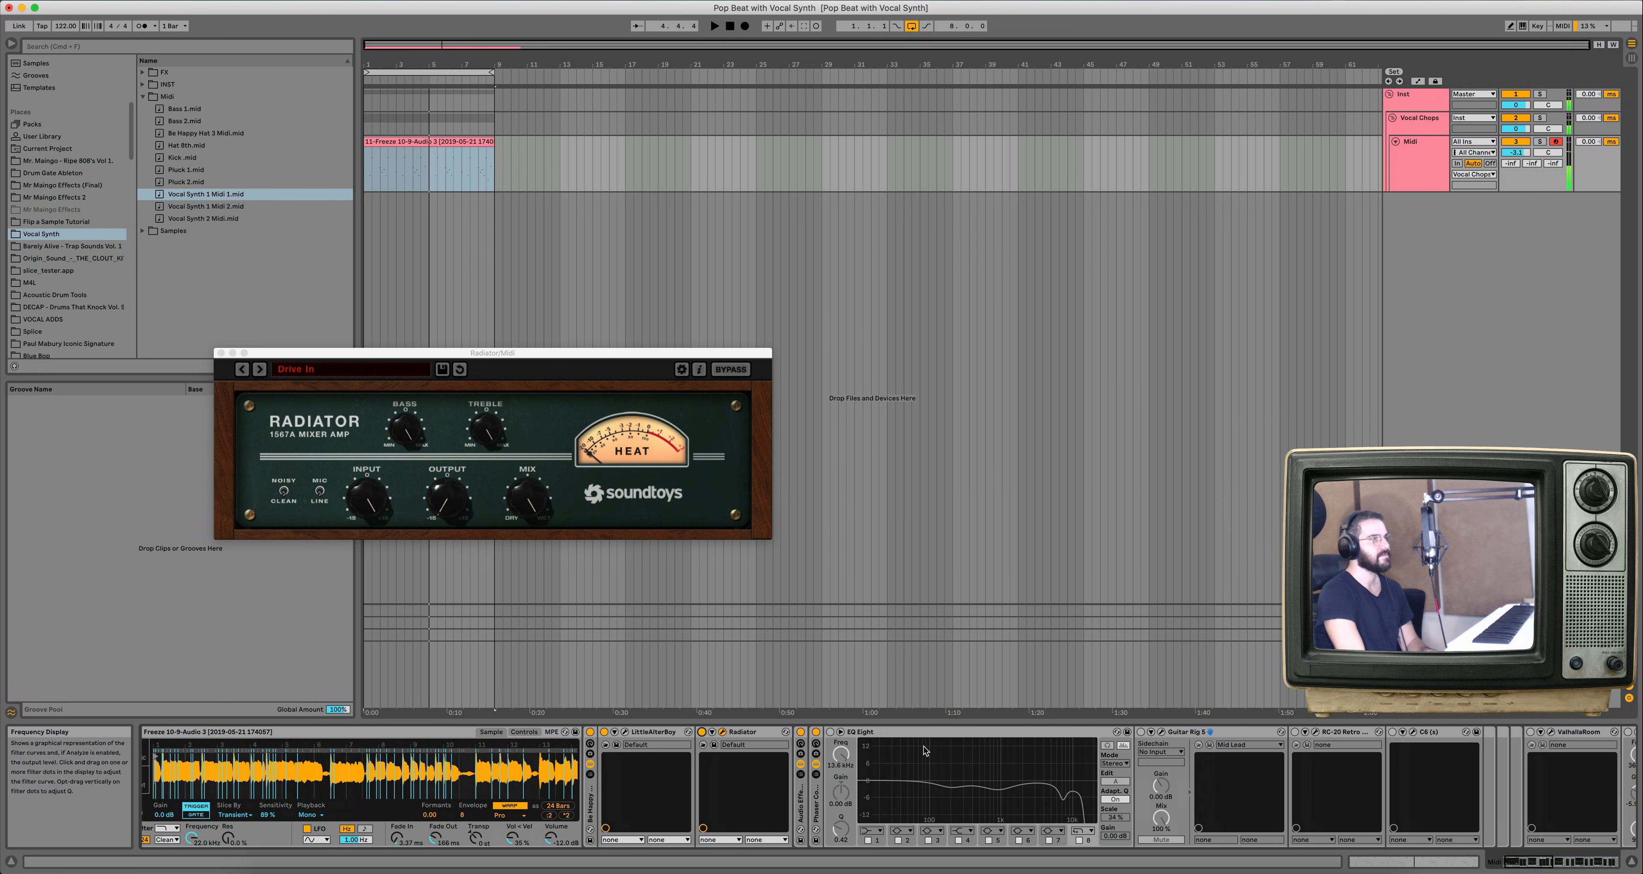
Turn on the EQ Eight after Radiator and compare the playing loop with the EQ bypassed and active.
{"action": "scroll", "coordinate": [739, 739], "scroll_direction": "right", "scroll_amount": 3}
{"action": "left_click", "coordinate": [727, 734]}
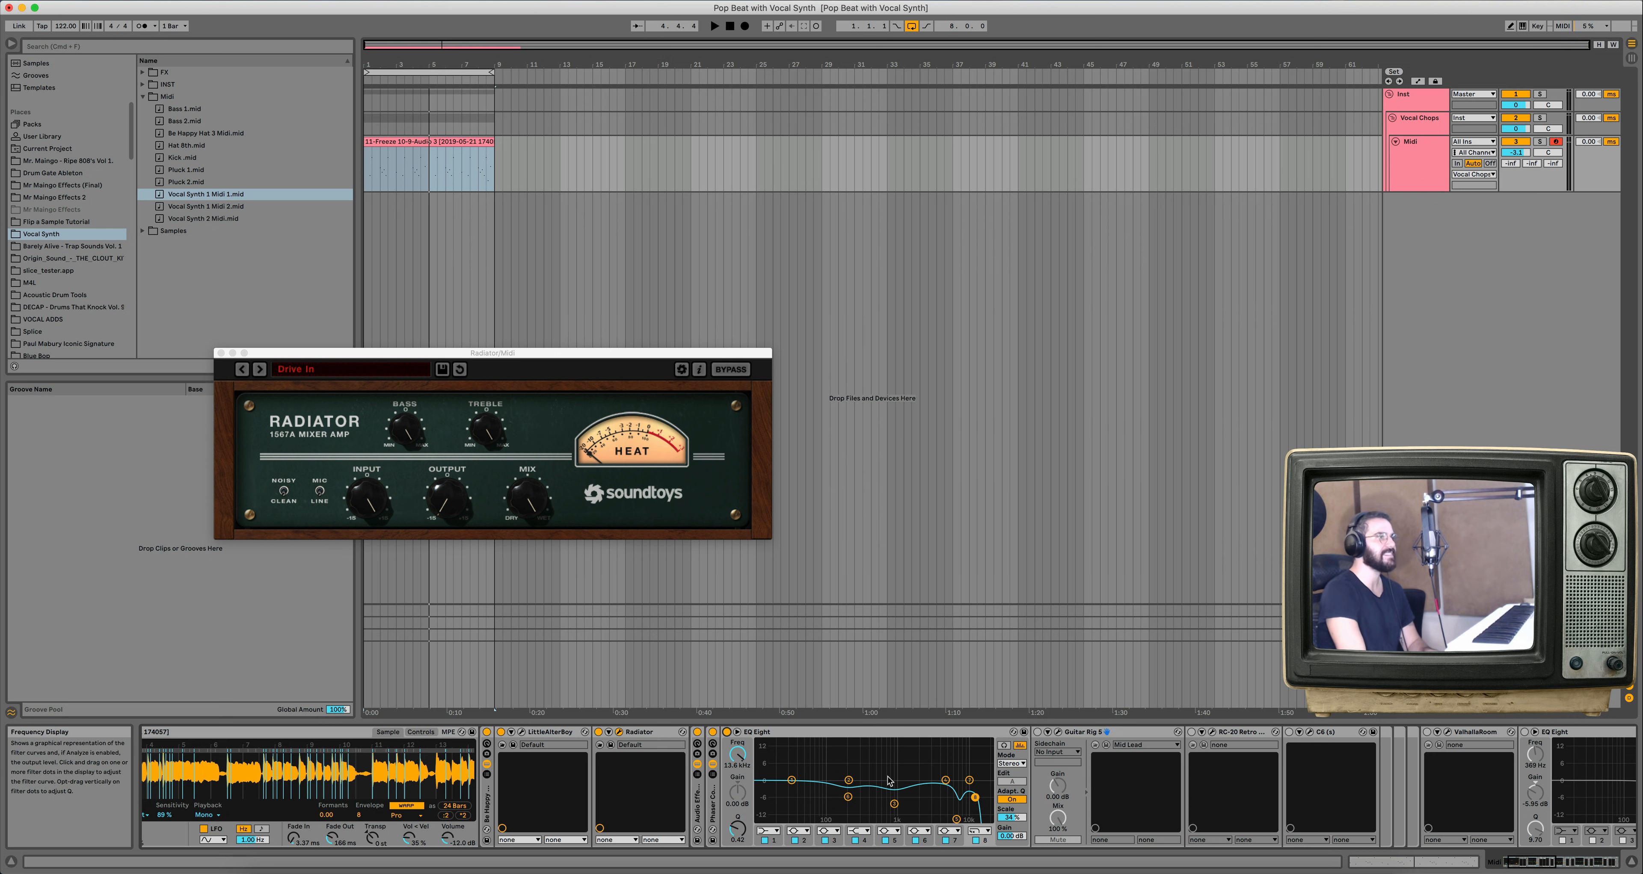
{"action": "key", "text": "space"}
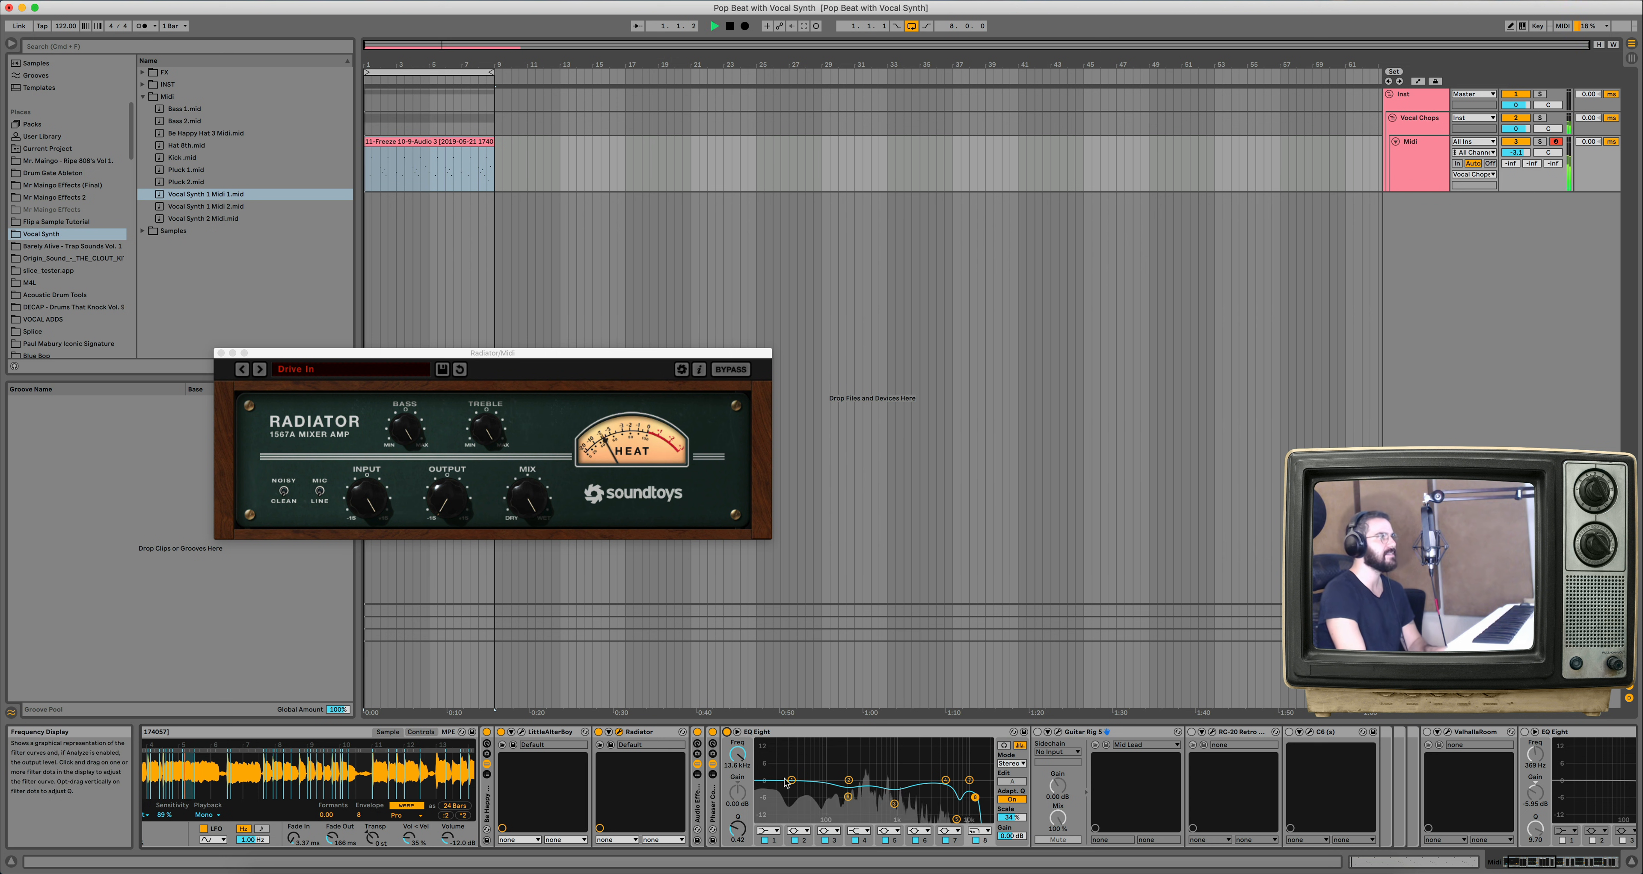
{"action": "left_click", "coordinate": [727, 734]}
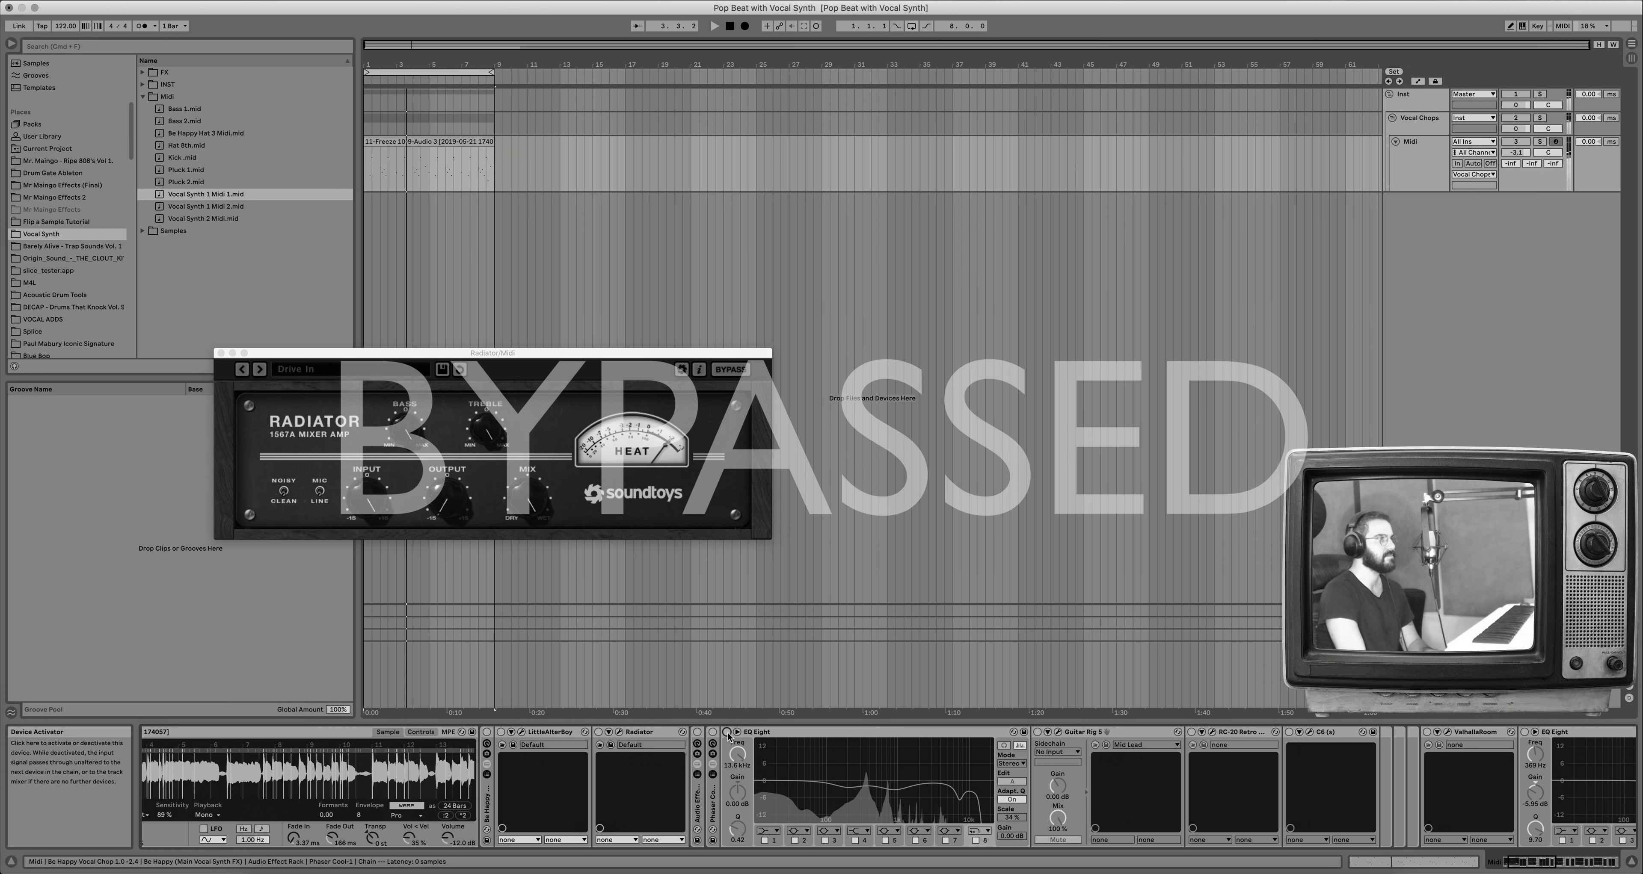
{"action": "left_click", "coordinate": [728, 734]}
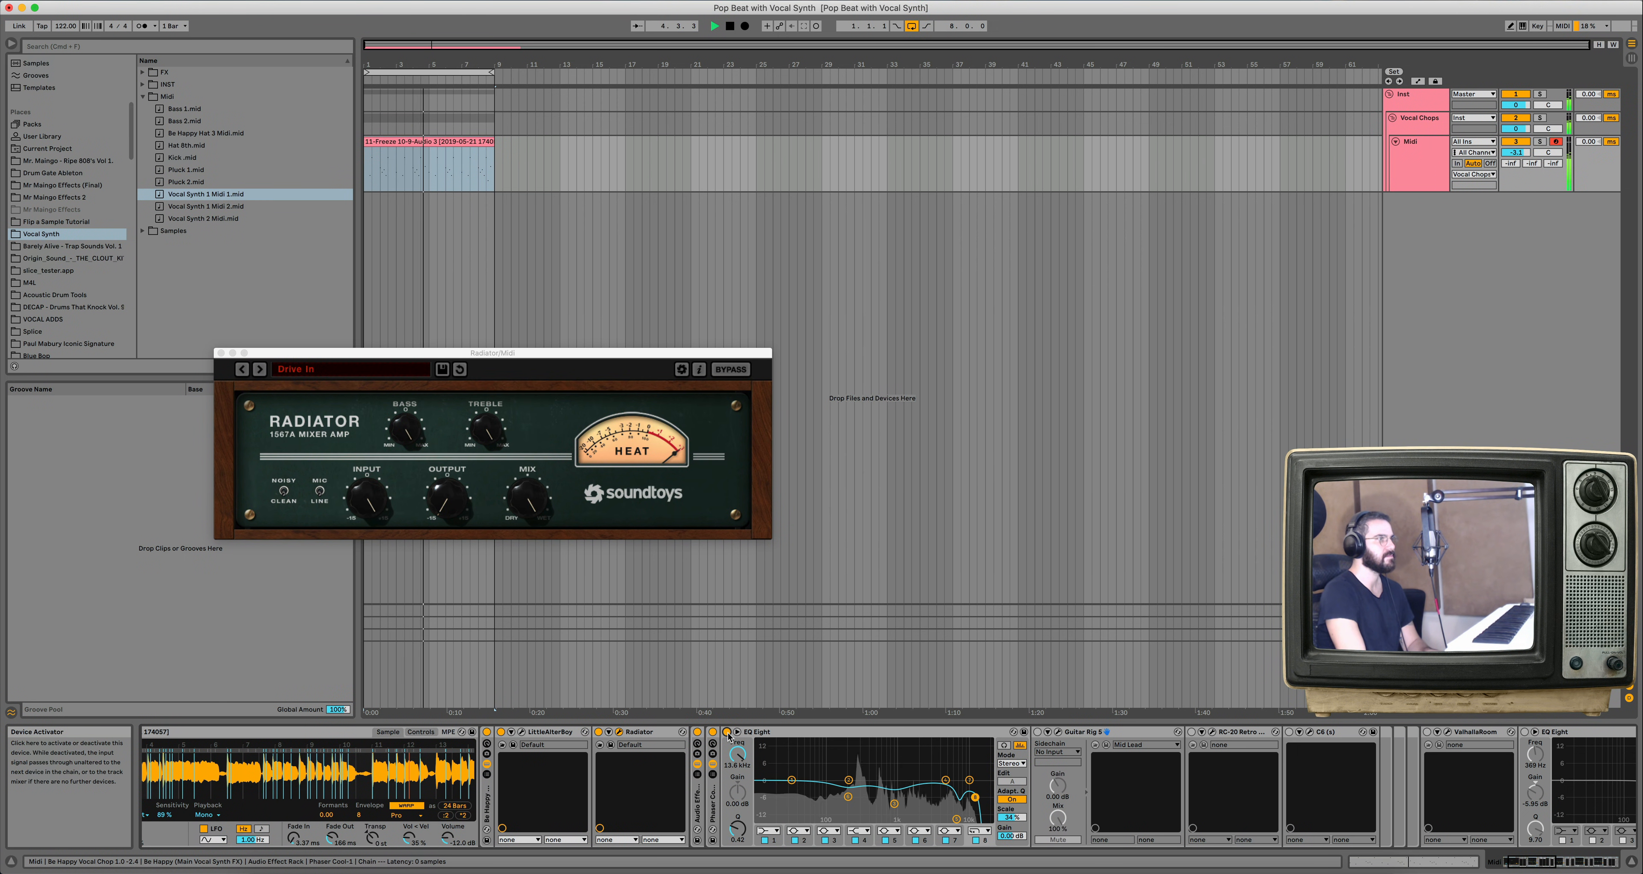
{"action": "key", "text": "space"}
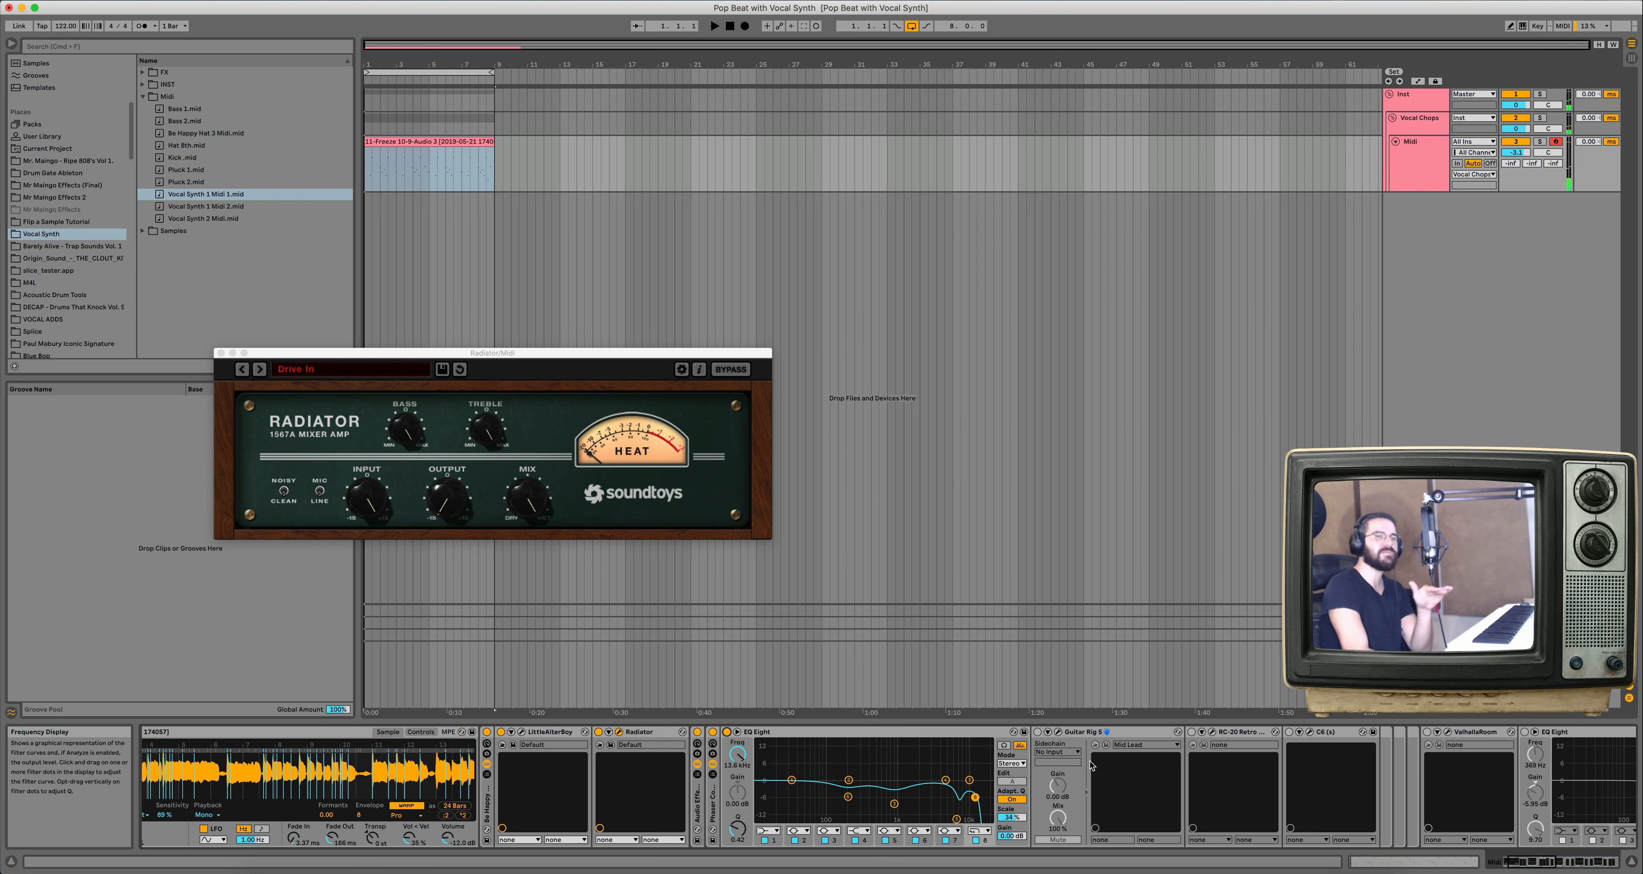
Turn on Guitar Rig 5, look through its effects rack and compare the playing loop with it bypassed and active.
{"action": "scroll", "coordinate": [983, 779], "scroll_direction": "right", "scroll_amount": 3}
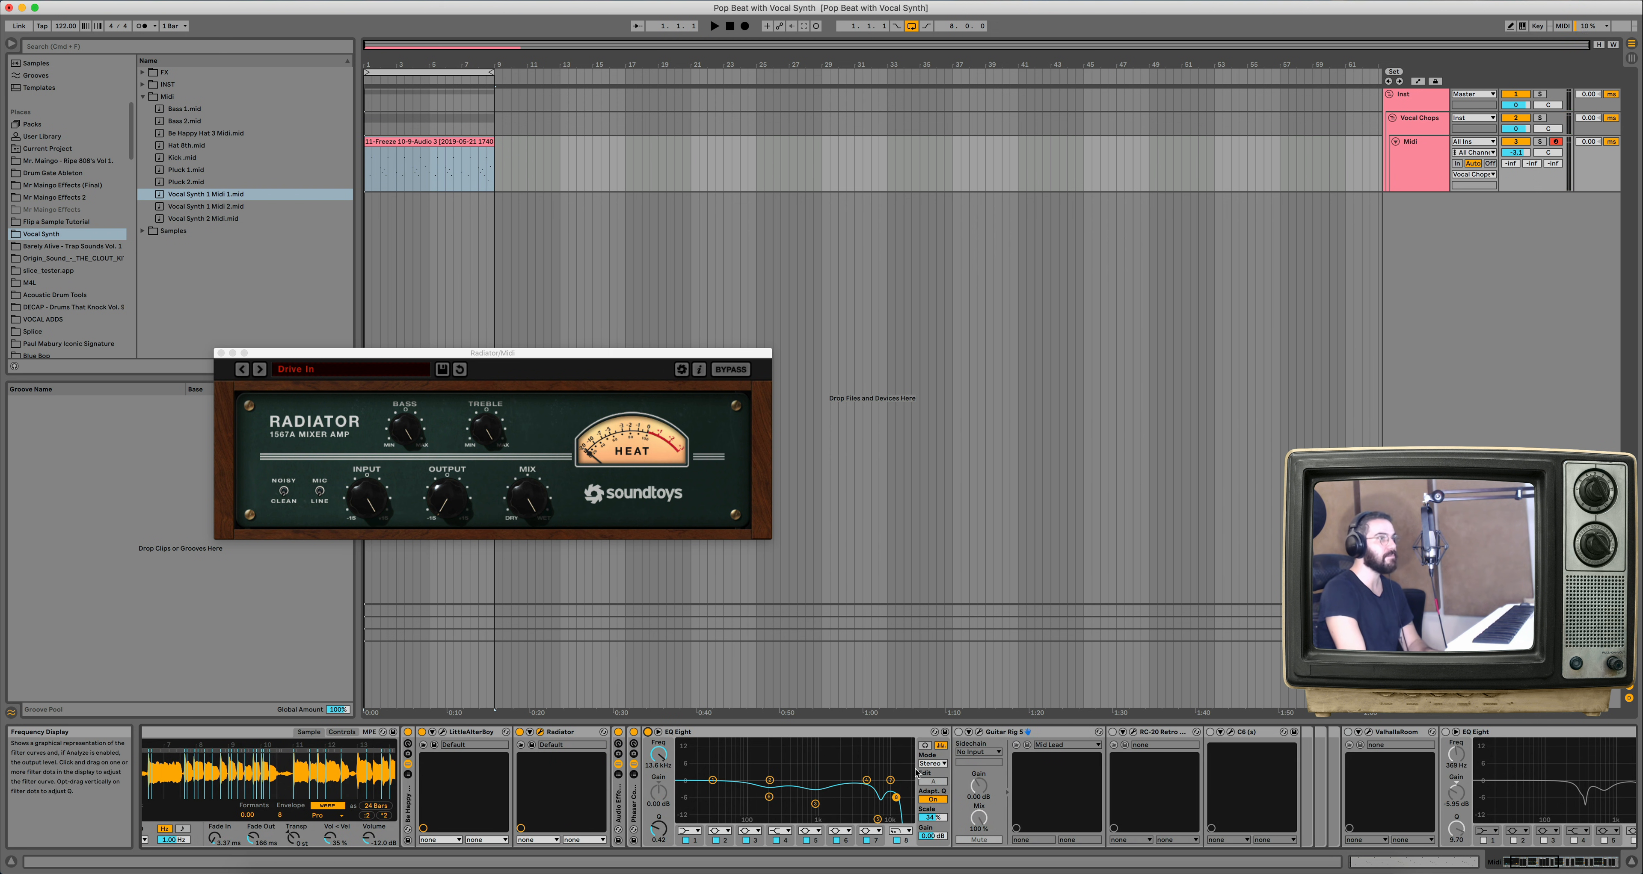
{"action": "scroll", "coordinate": [918, 775], "scroll_direction": "right", "scroll_amount": 5}
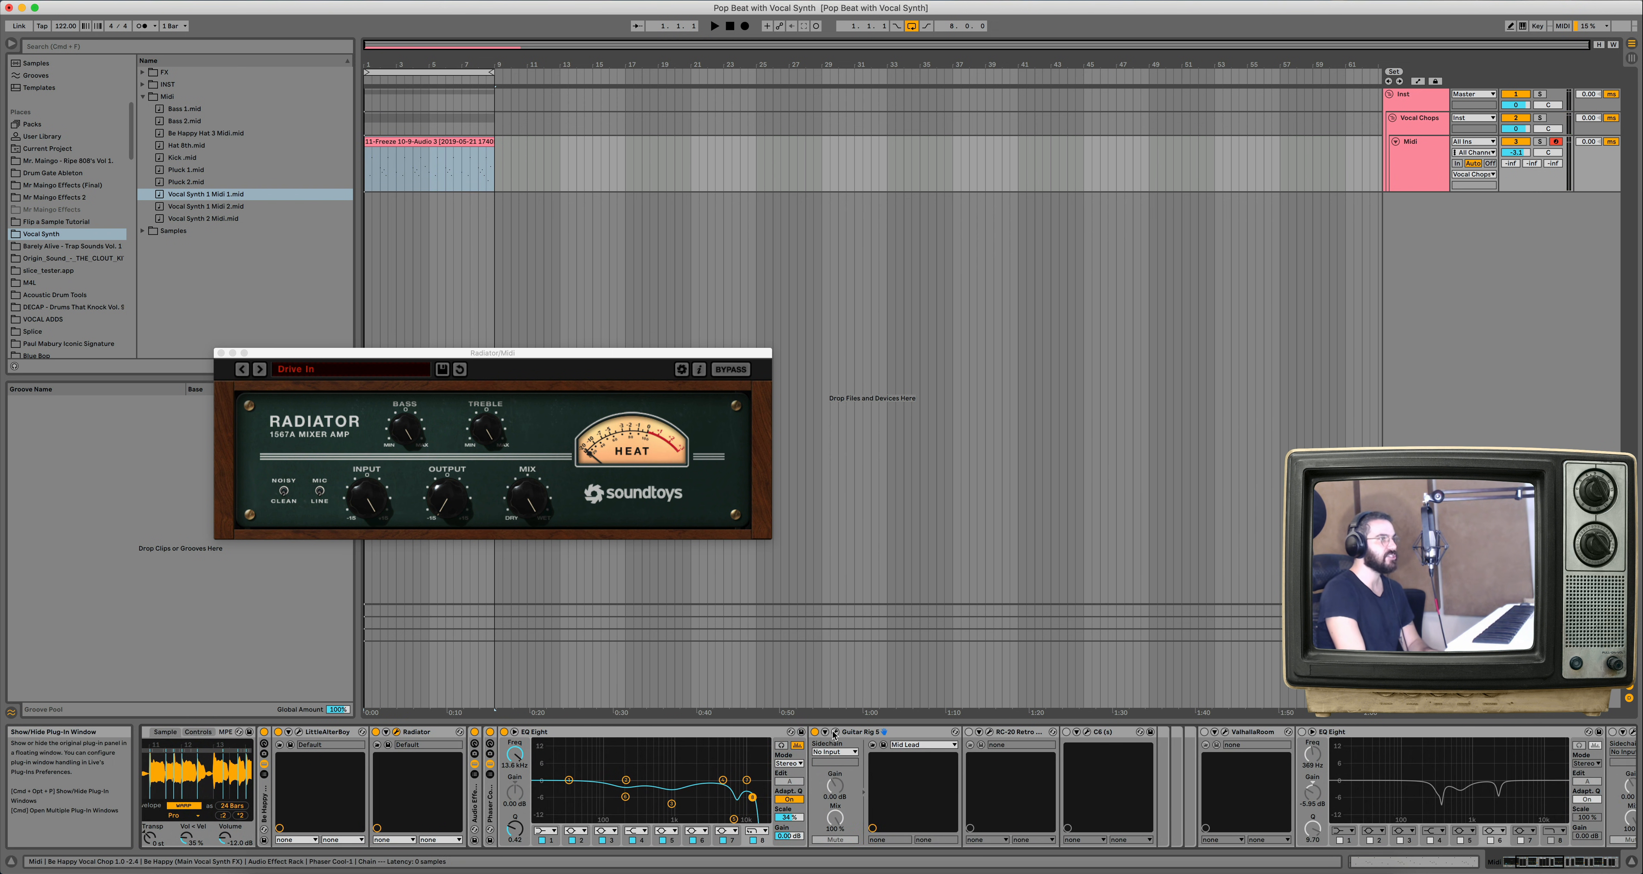
{"action": "left_click", "coordinate": [835, 732]}
{"action": "scroll", "coordinate": [539, 510], "scroll_direction": "down", "scroll_amount": 5}
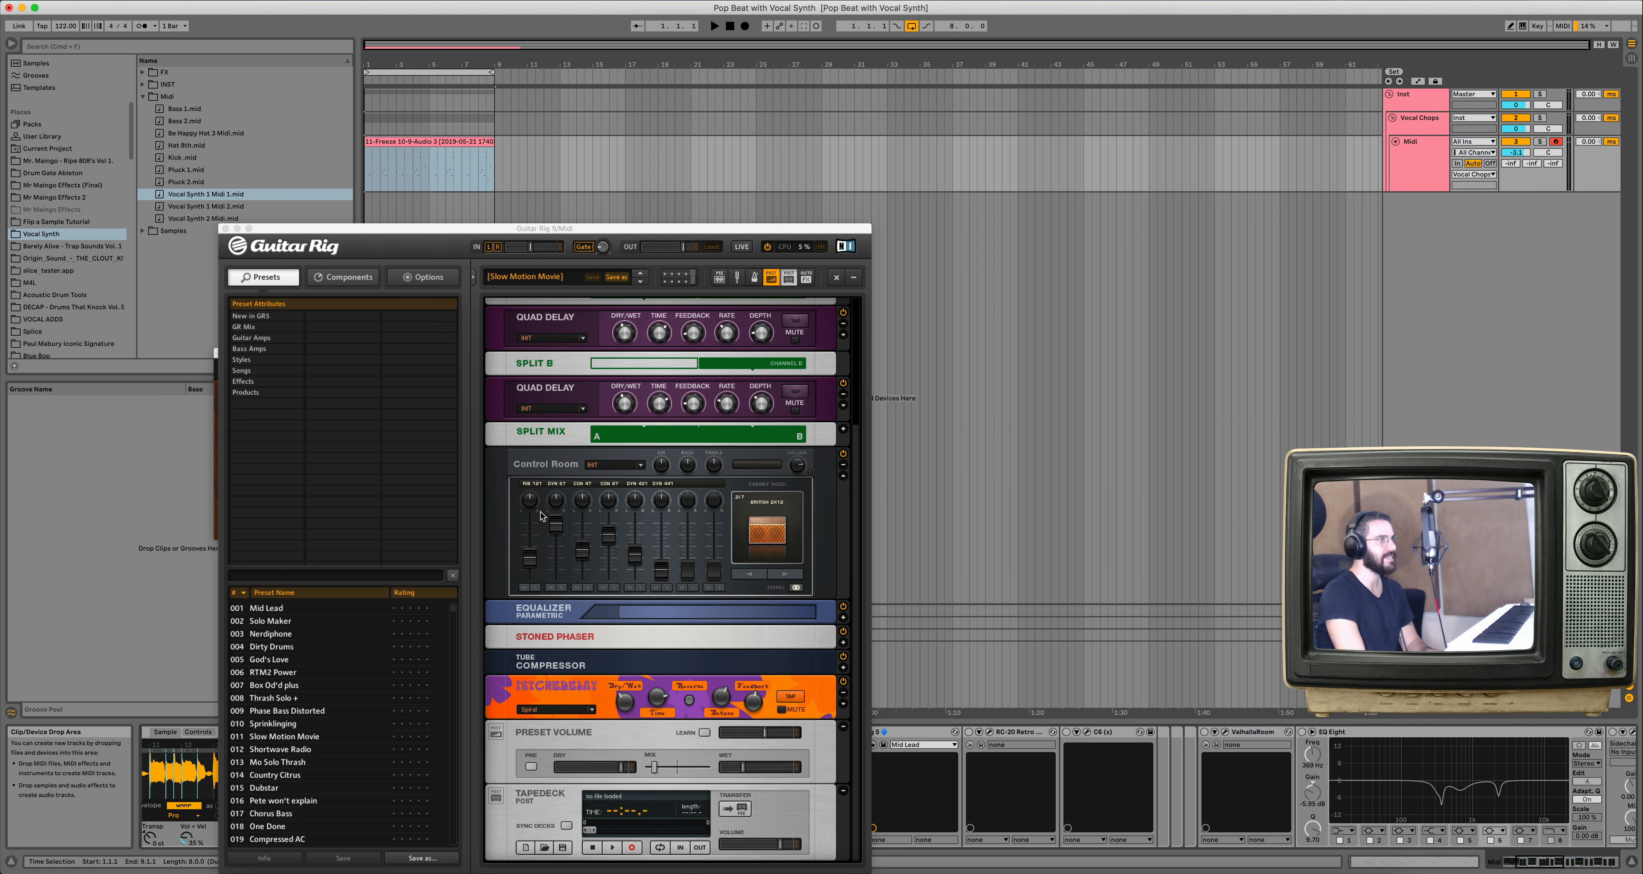
{"action": "scroll", "coordinate": [539, 510], "scroll_direction": "up", "scroll_amount": 5}
{"action": "left_click", "coordinate": [225, 228]}
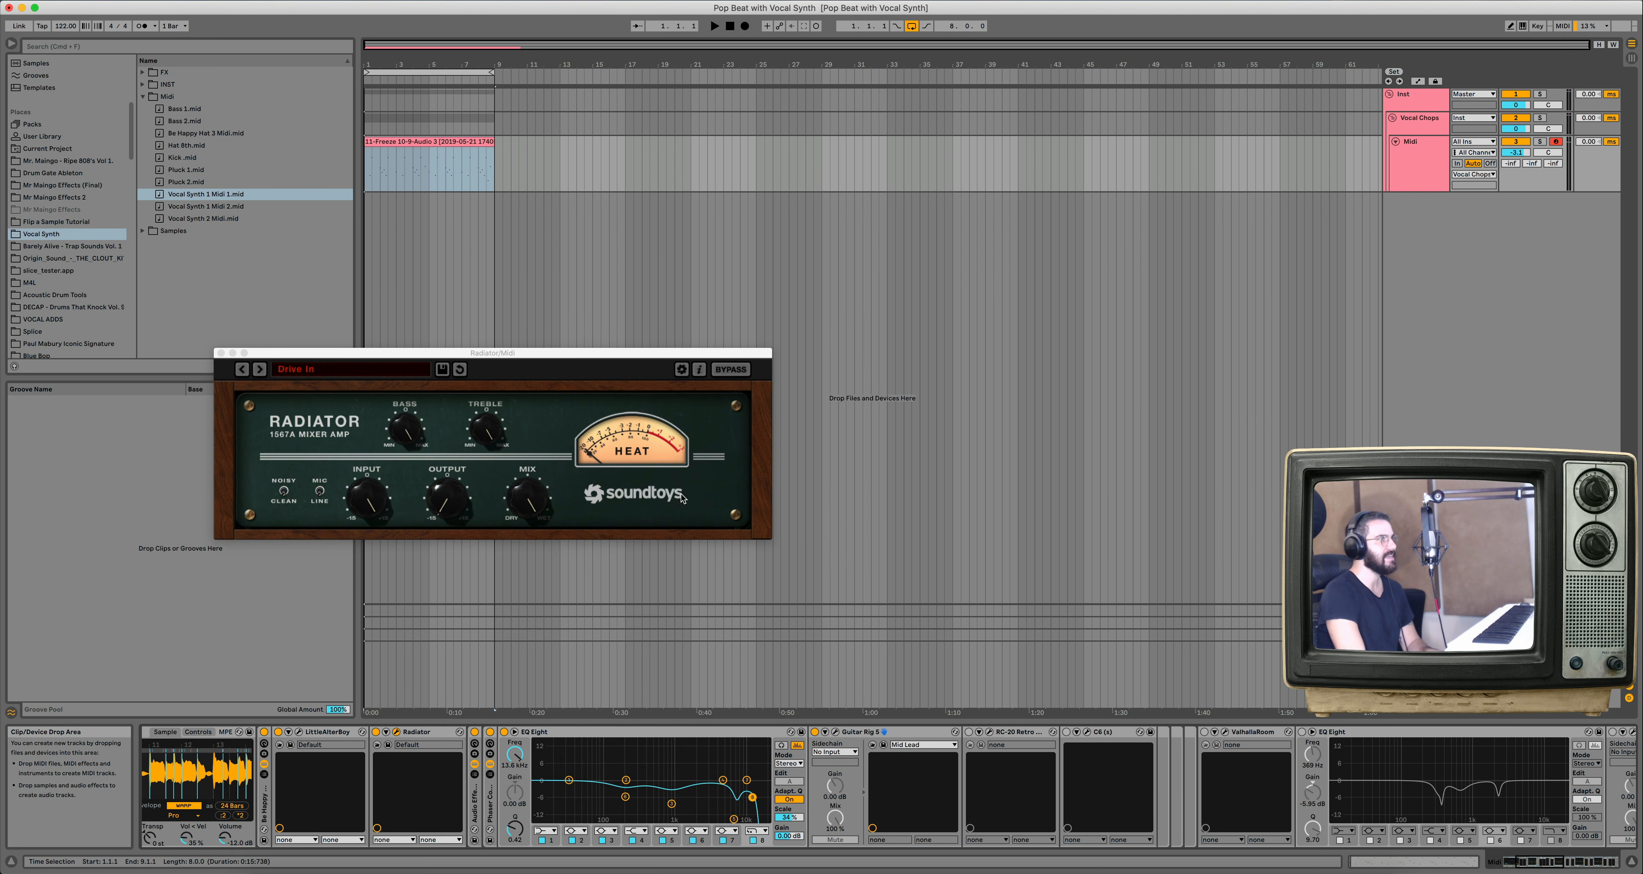
{"action": "key", "text": "space"}
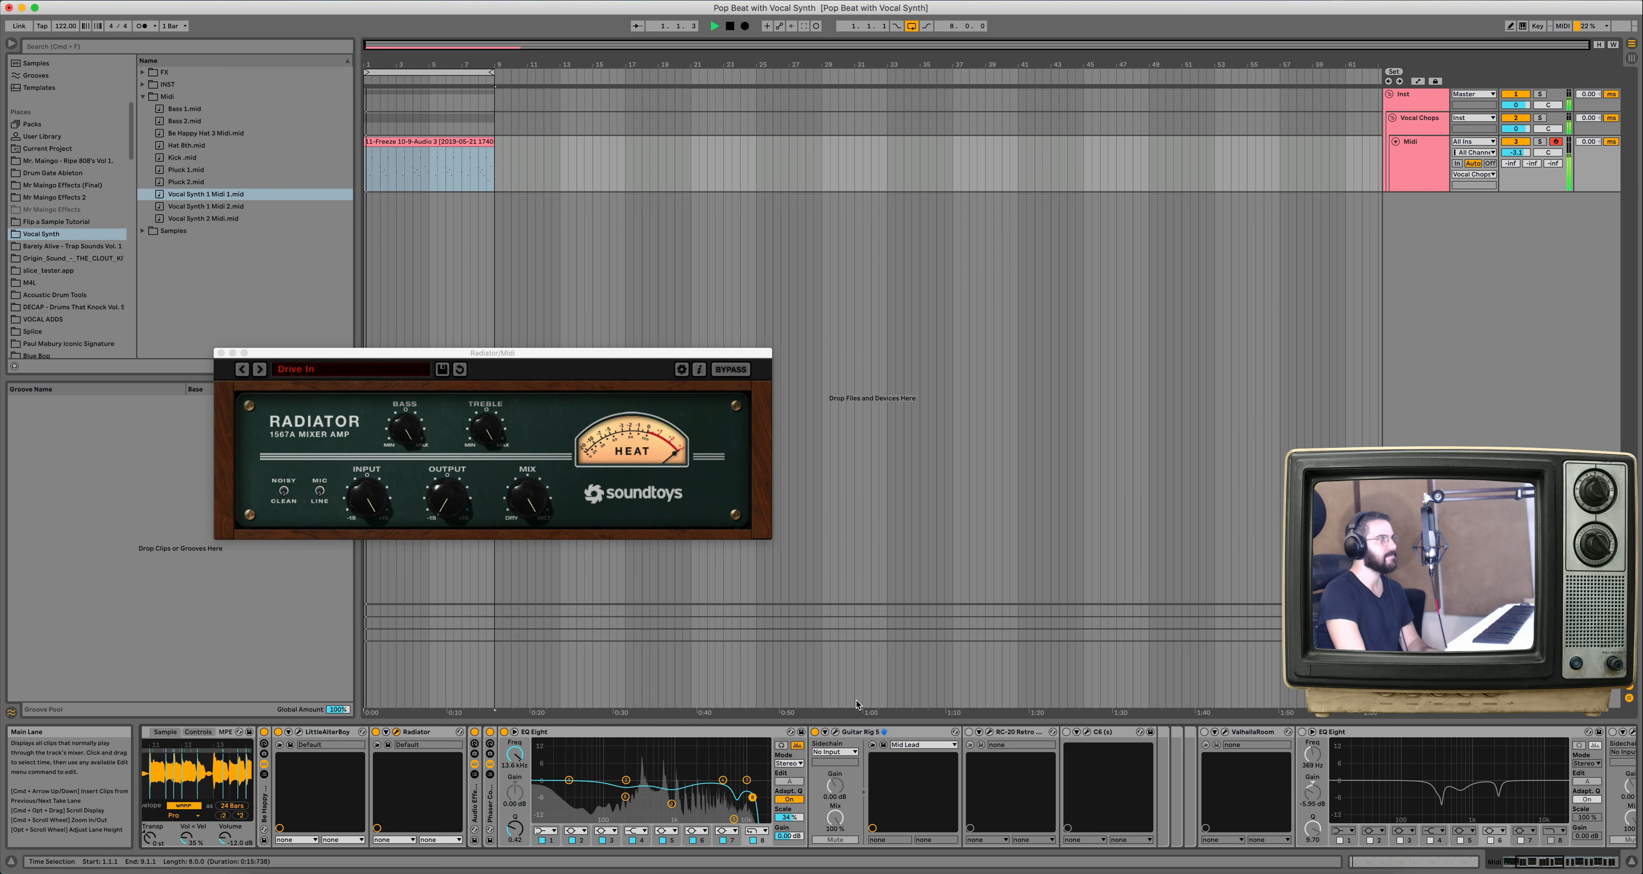
{"action": "left_click", "coordinate": [816, 733]}
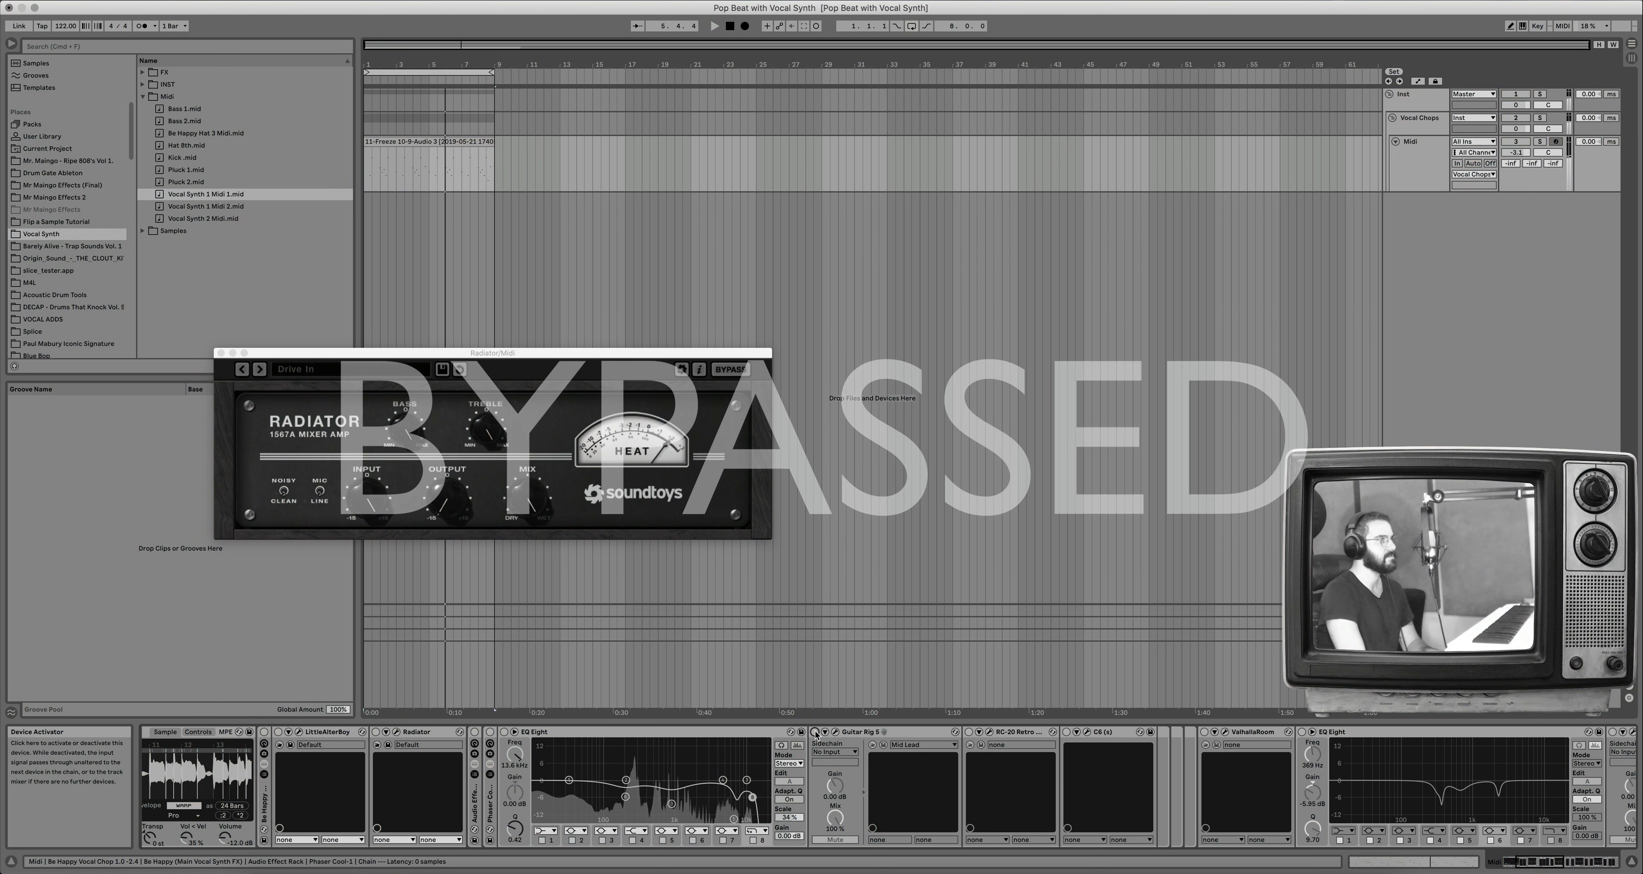
{"action": "left_click", "coordinate": [816, 732]}
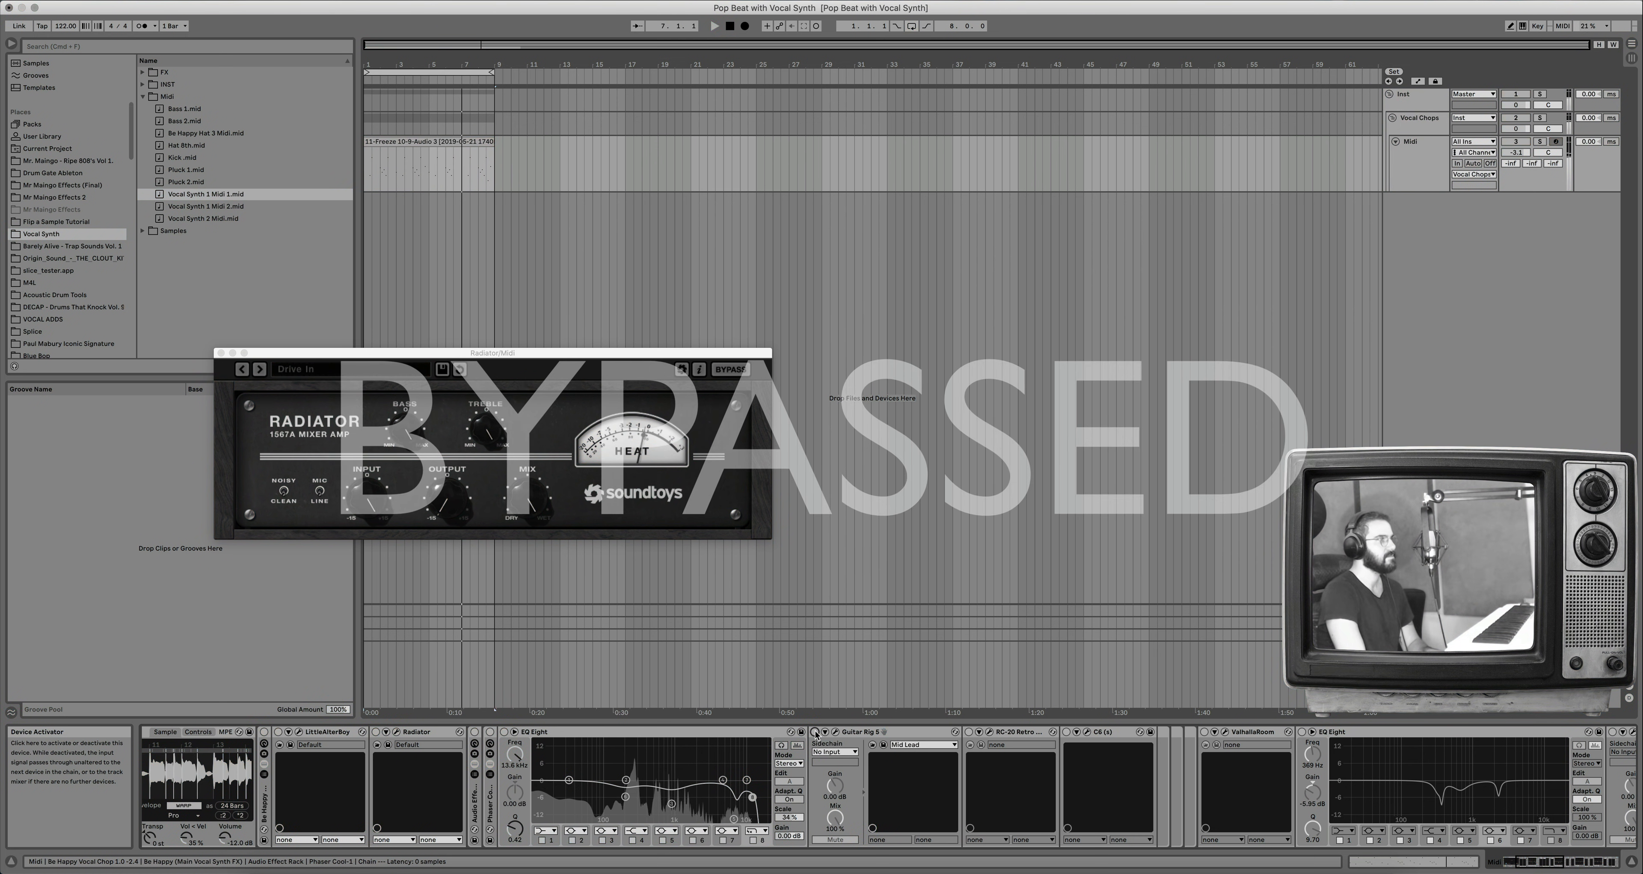
Turn on RC-20 Retro Color, inspect its Space module and Magnitude control, and audition the loop through it.
{"action": "left_click", "coordinate": [989, 734]}
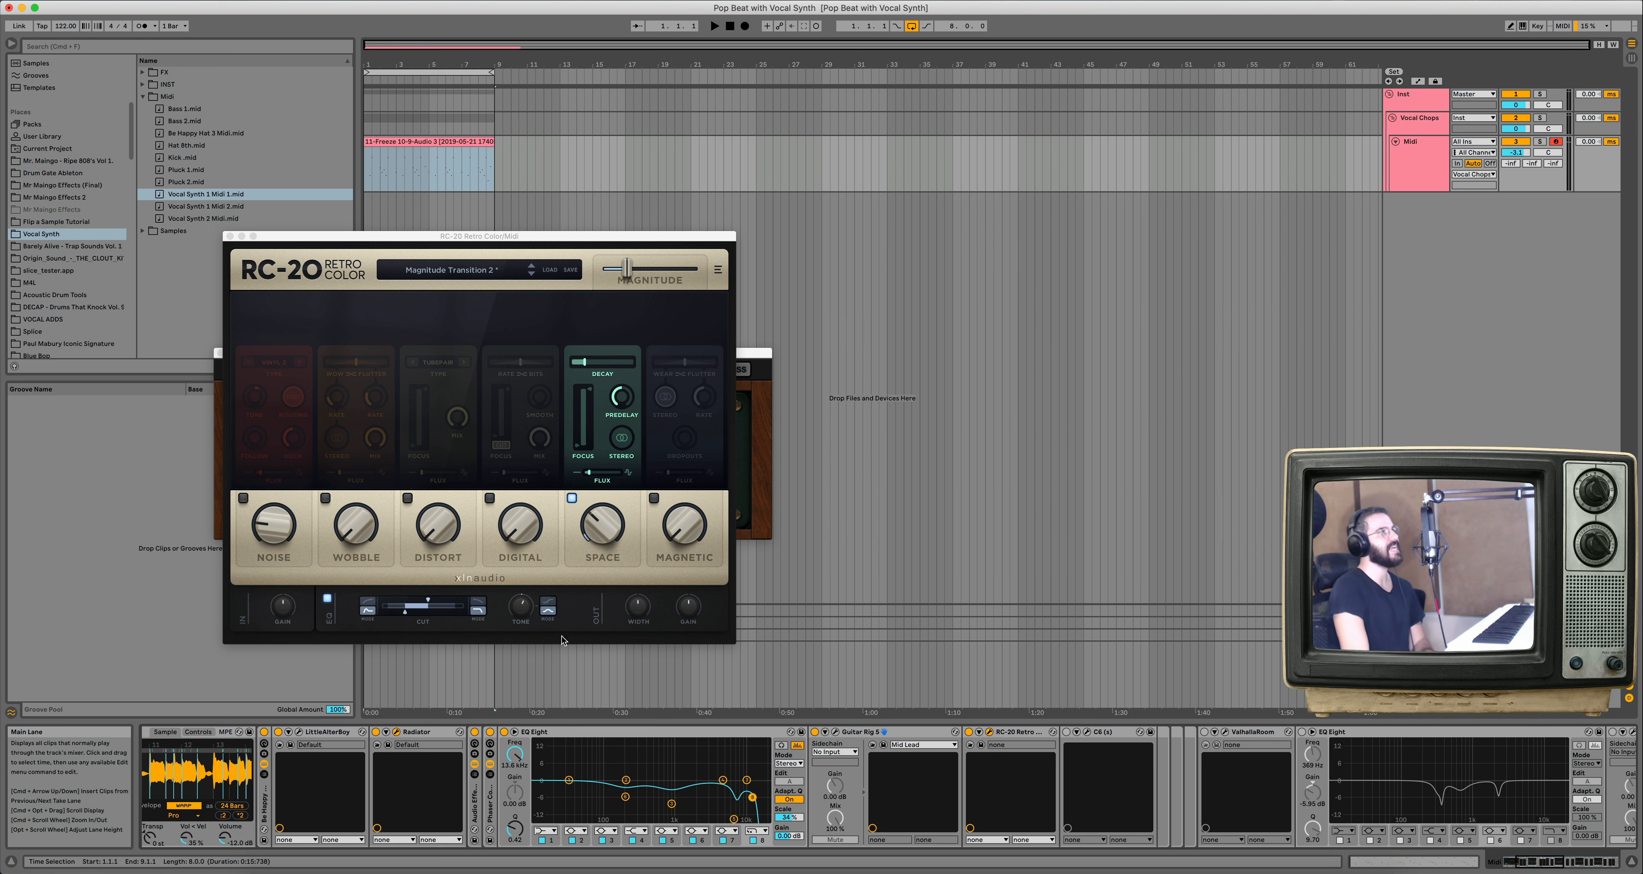
{"action": "left_click_drag", "start_coordinate": [624, 261], "coordinate": [698, 276]}
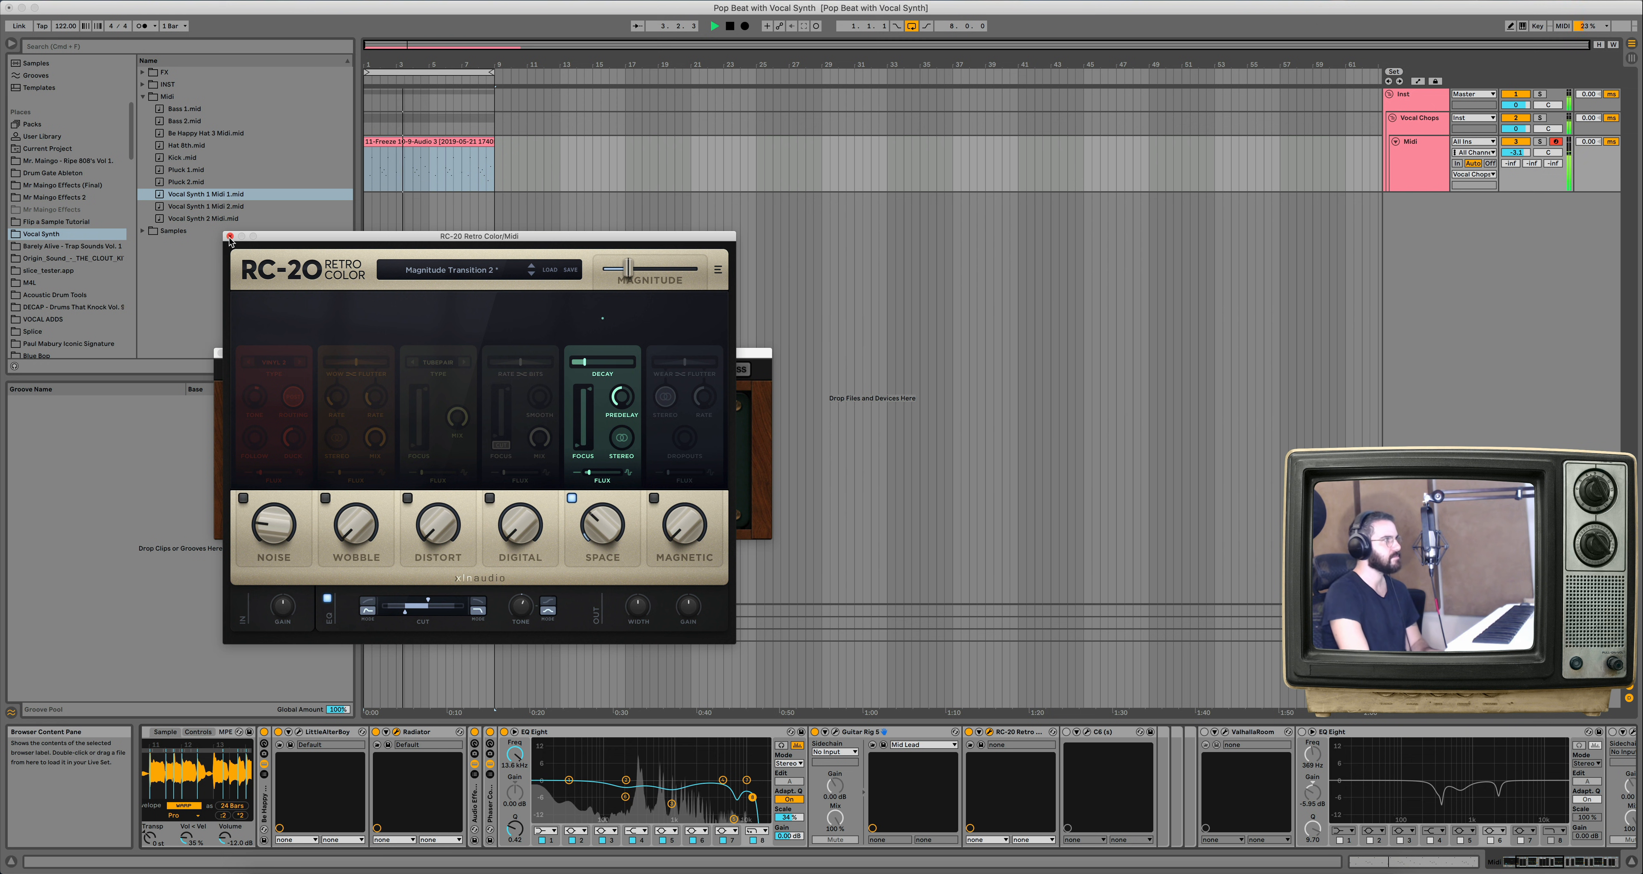
{"action": "left_click", "coordinate": [231, 238]}
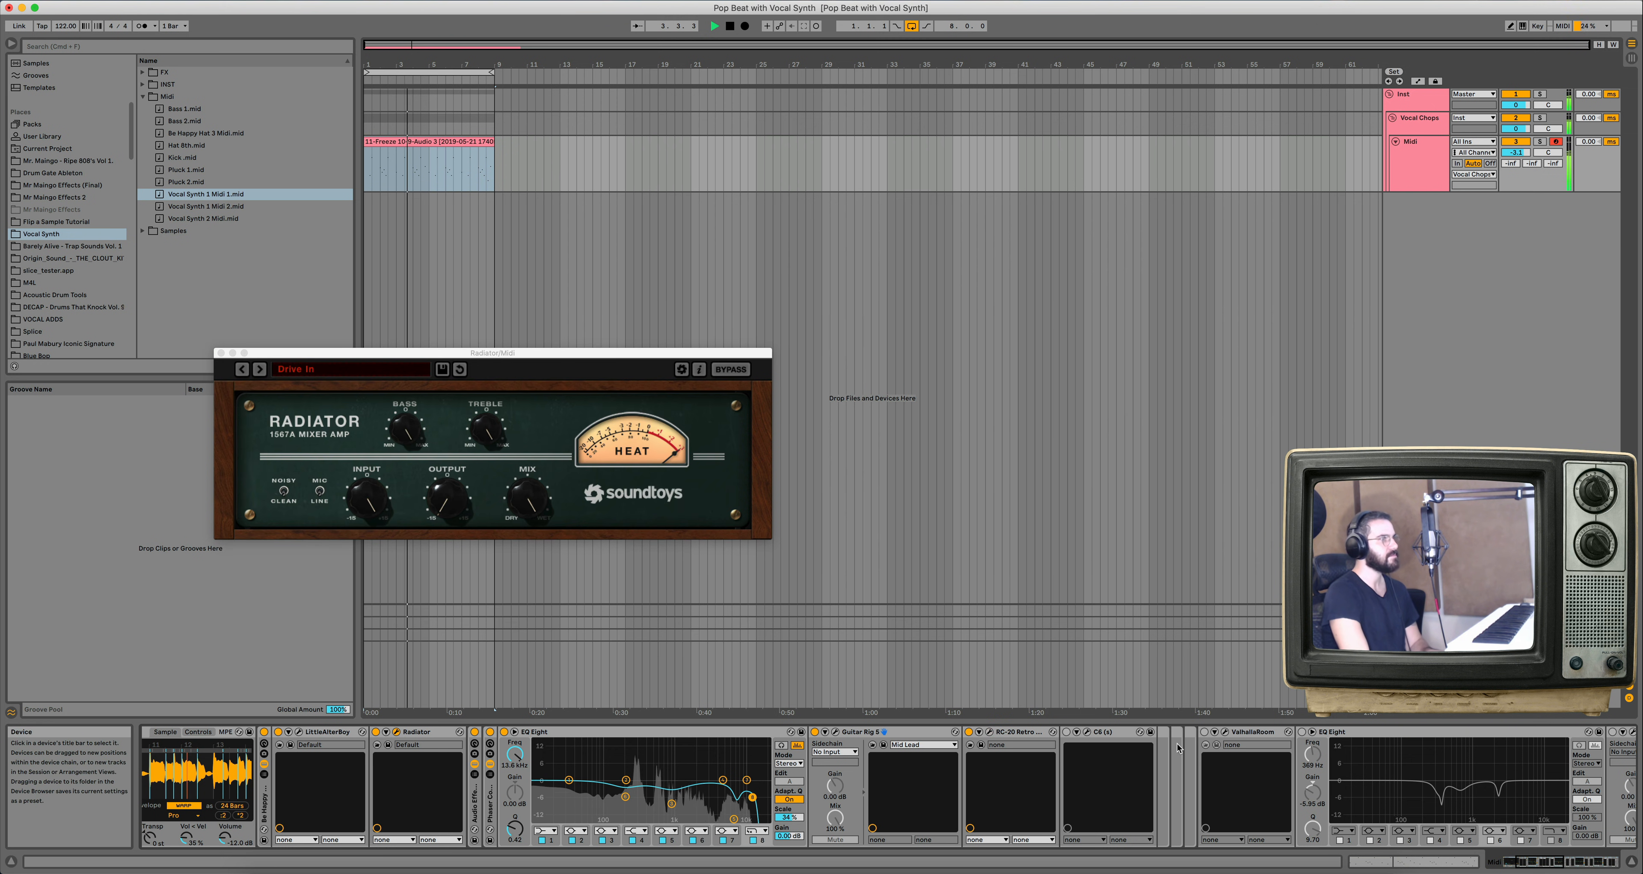
Compare the playing loop with RC-20 Retro Color bypassed and active.
{"action": "left_click", "coordinate": [968, 733]}
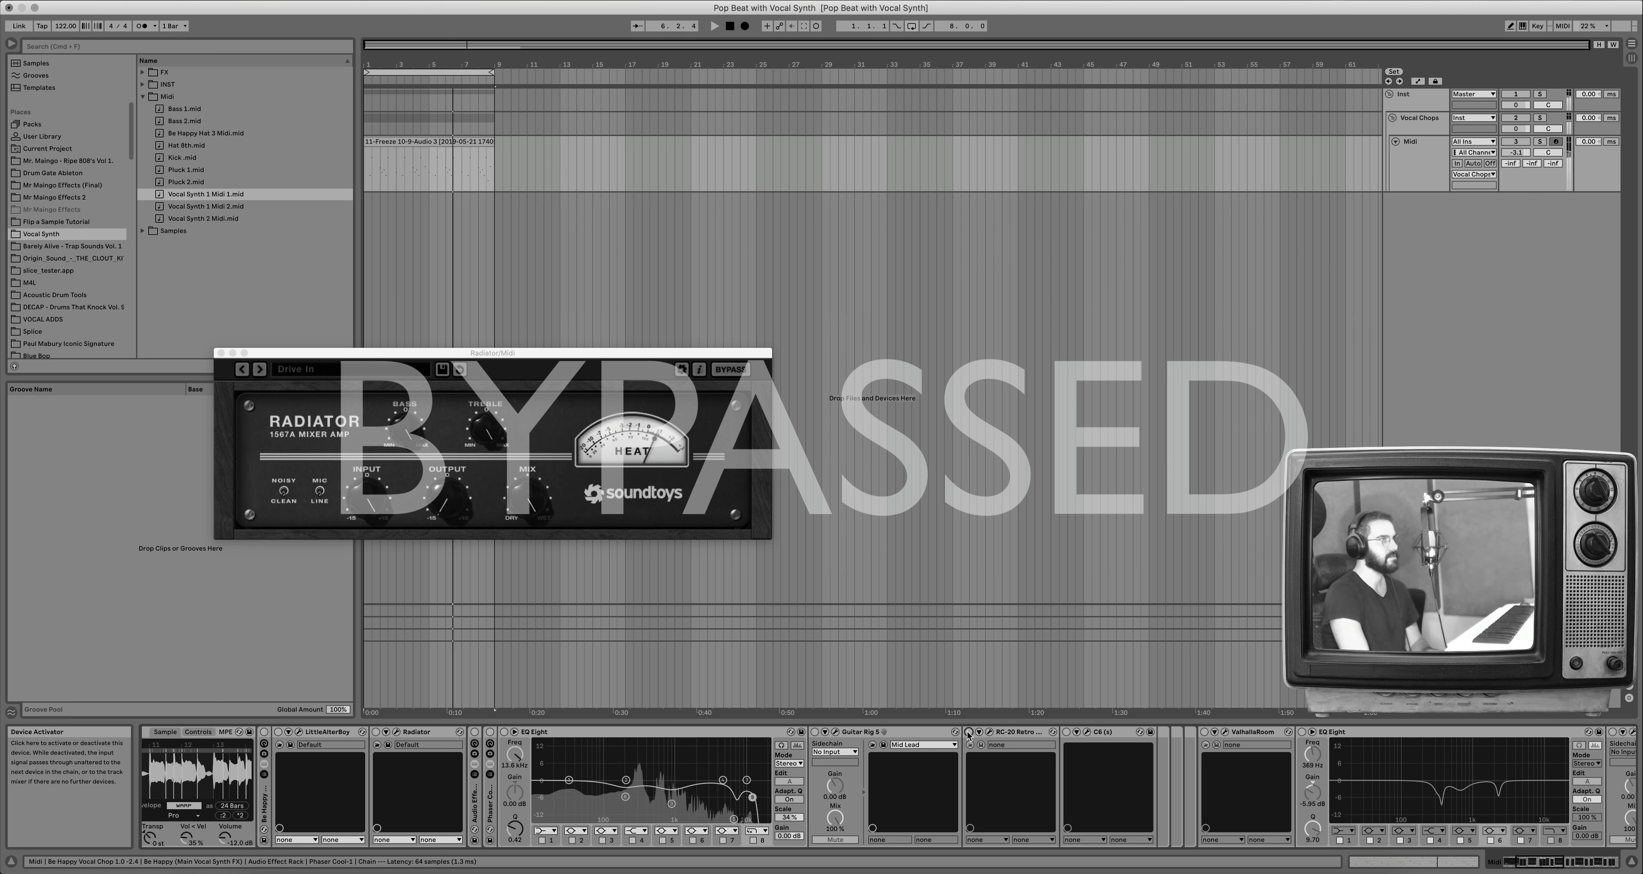
{"action": "left_click", "coordinate": [968, 733]}
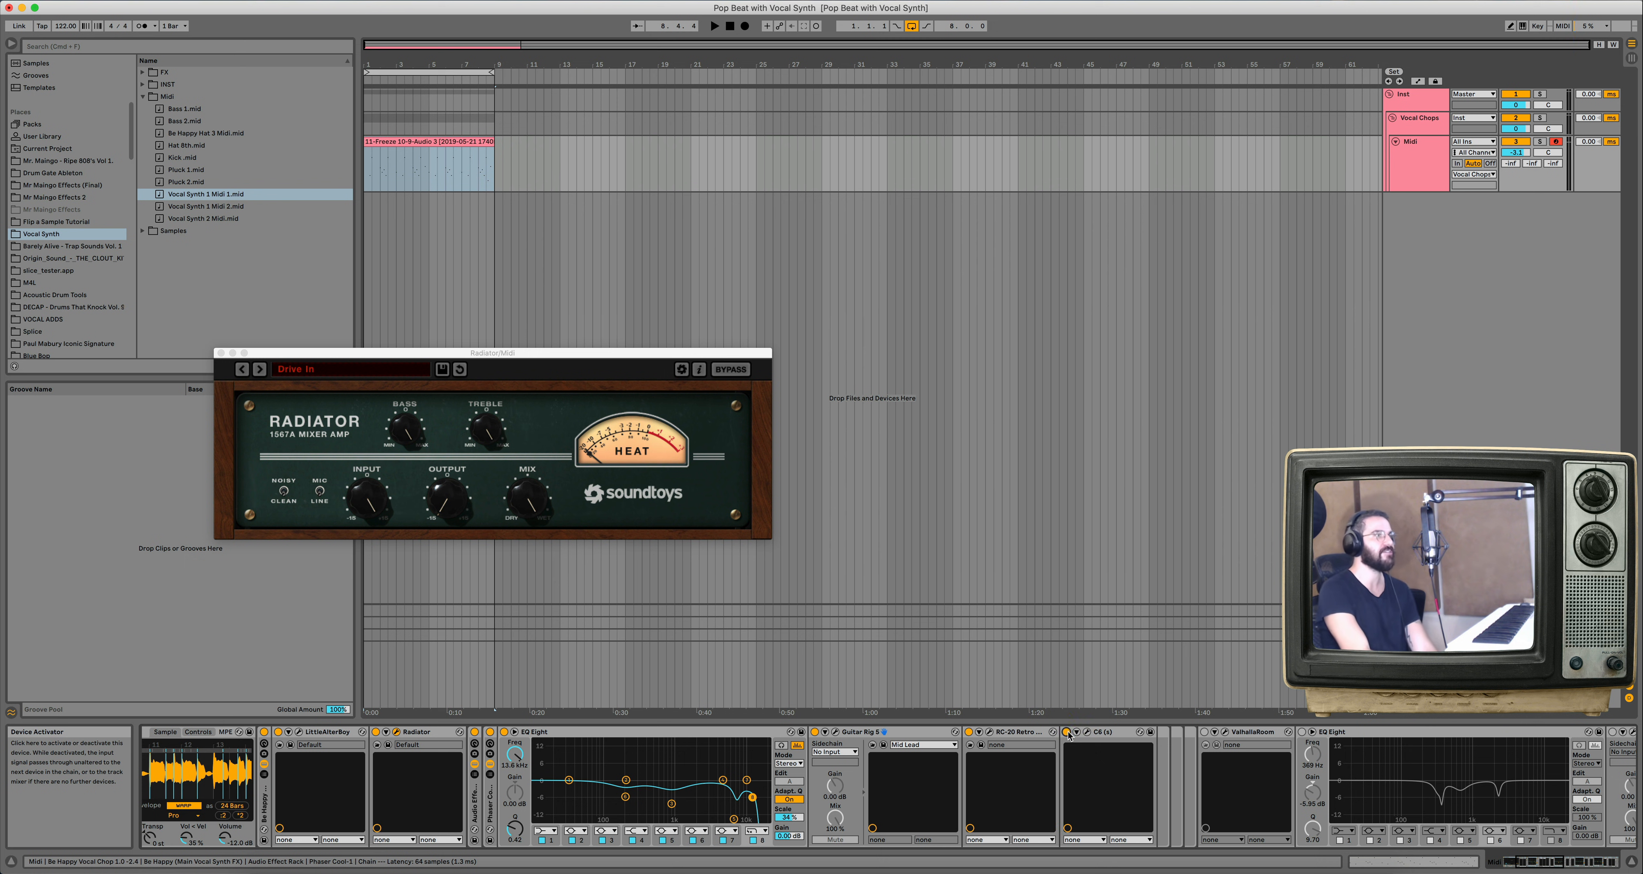
Turn on C6, compare the playing loop with it bypassed and active, and close the C6 and Radiator windows.
{"action": "left_click", "coordinate": [1086, 732]}
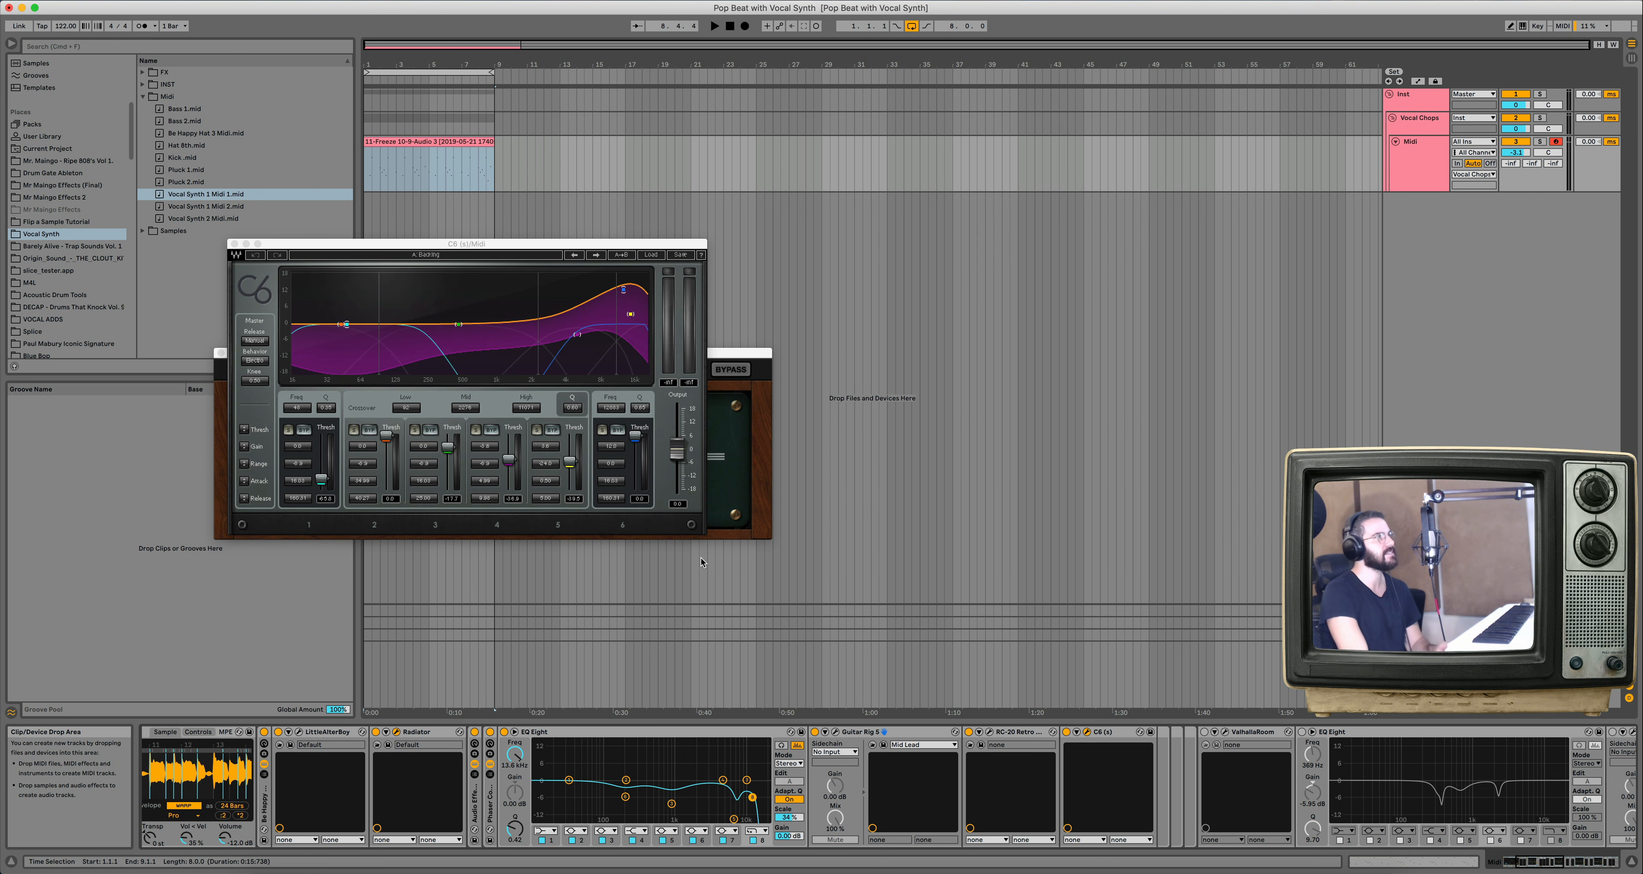
{"action": "key", "text": "space"}
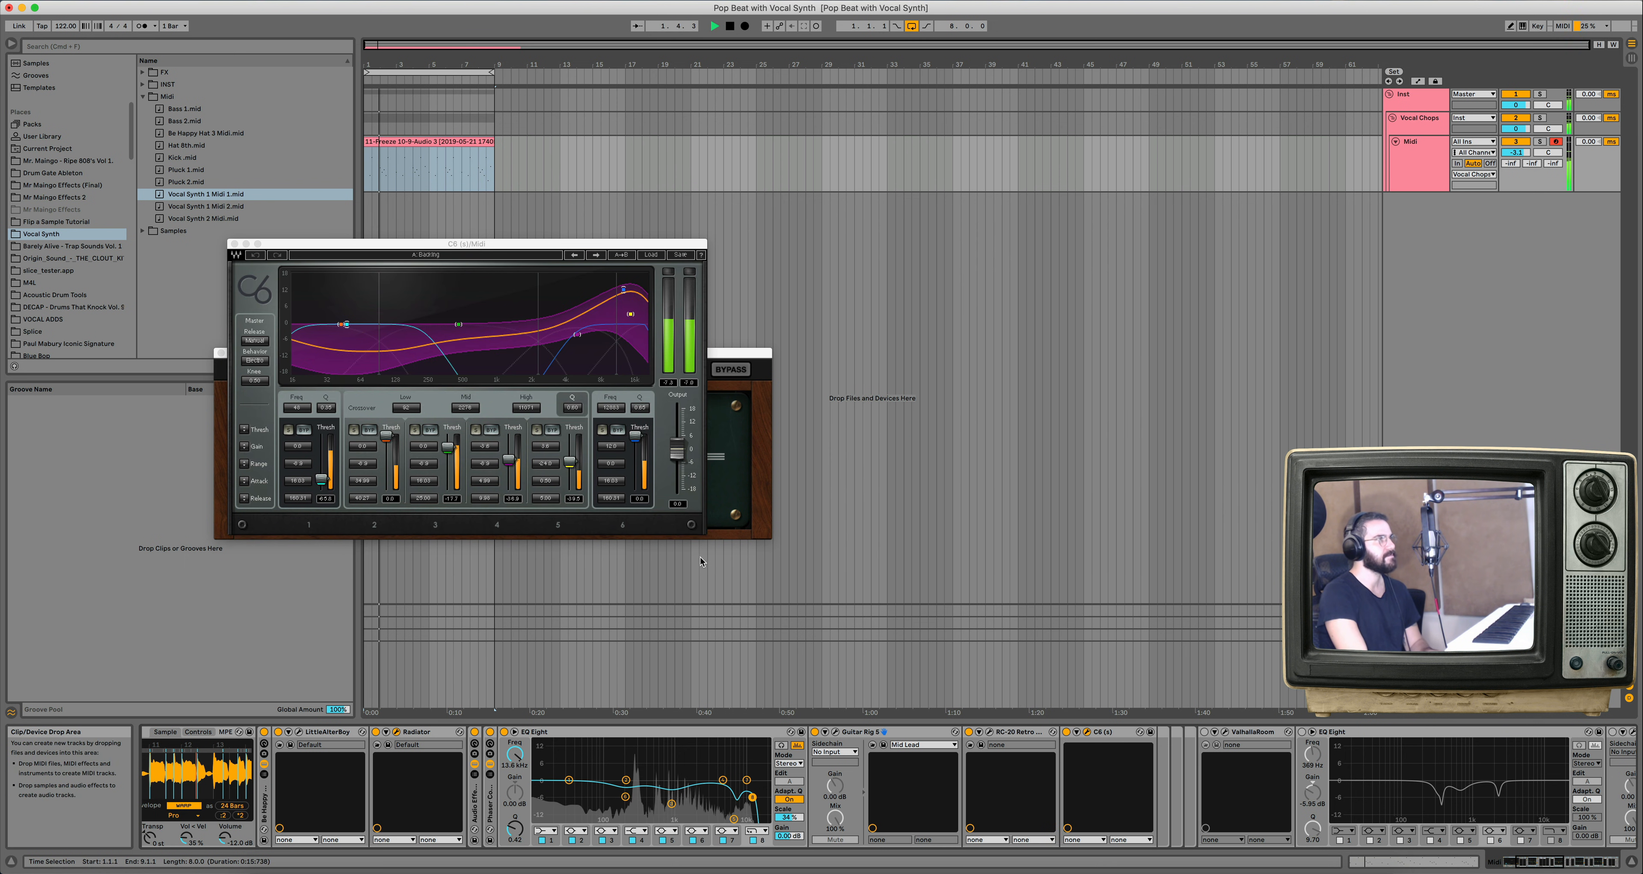
{"action": "left_click", "coordinate": [1067, 732]}
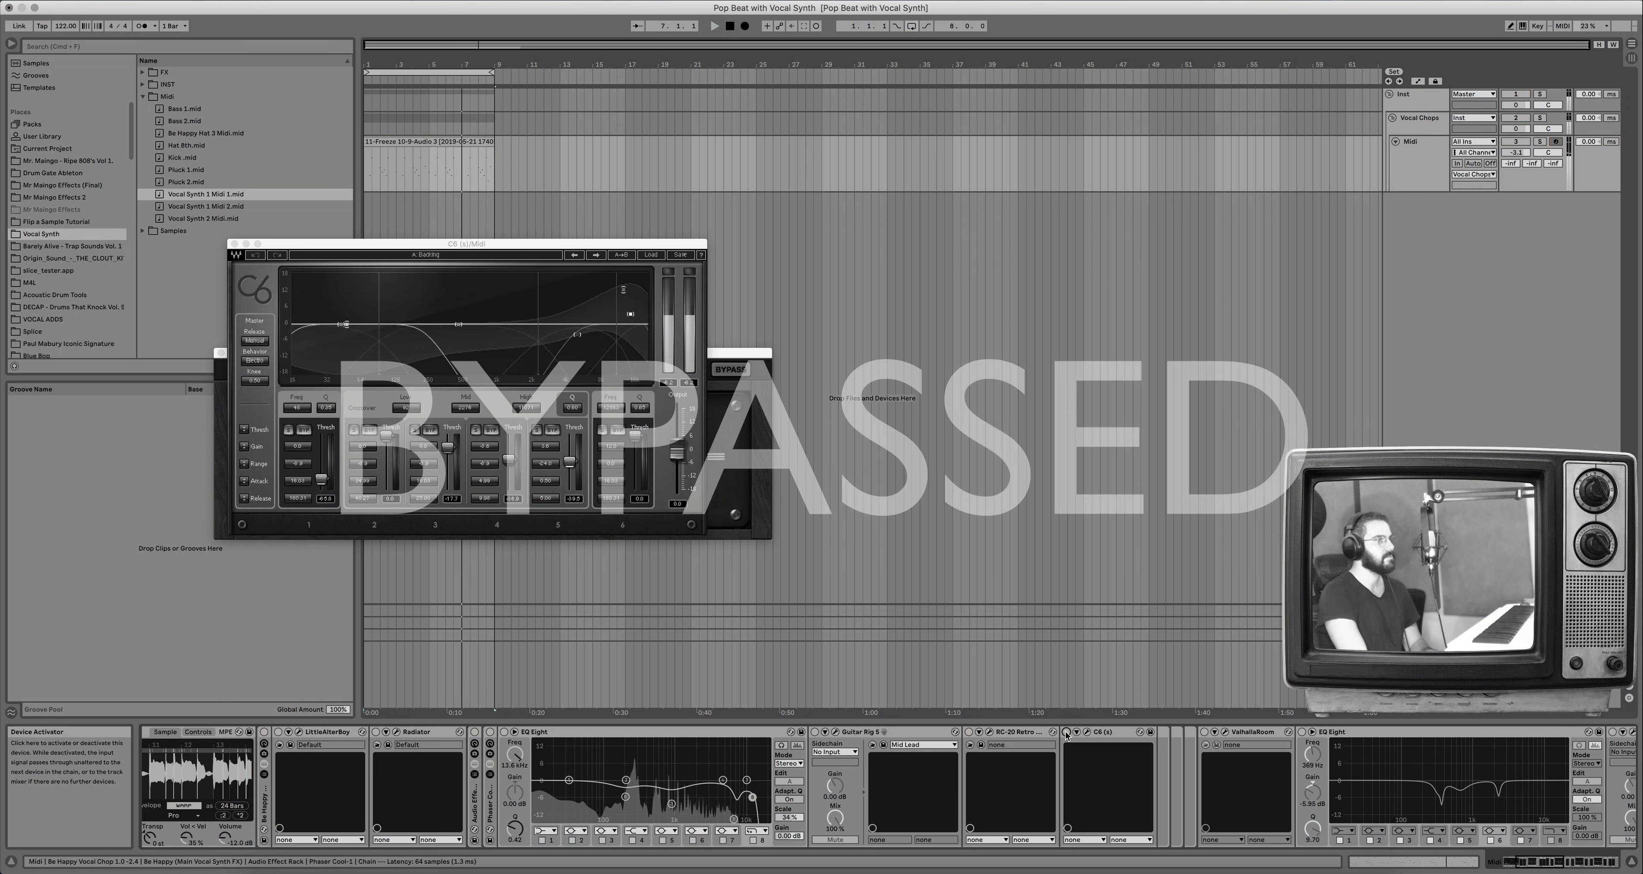
{"action": "left_click", "coordinate": [1067, 732]}
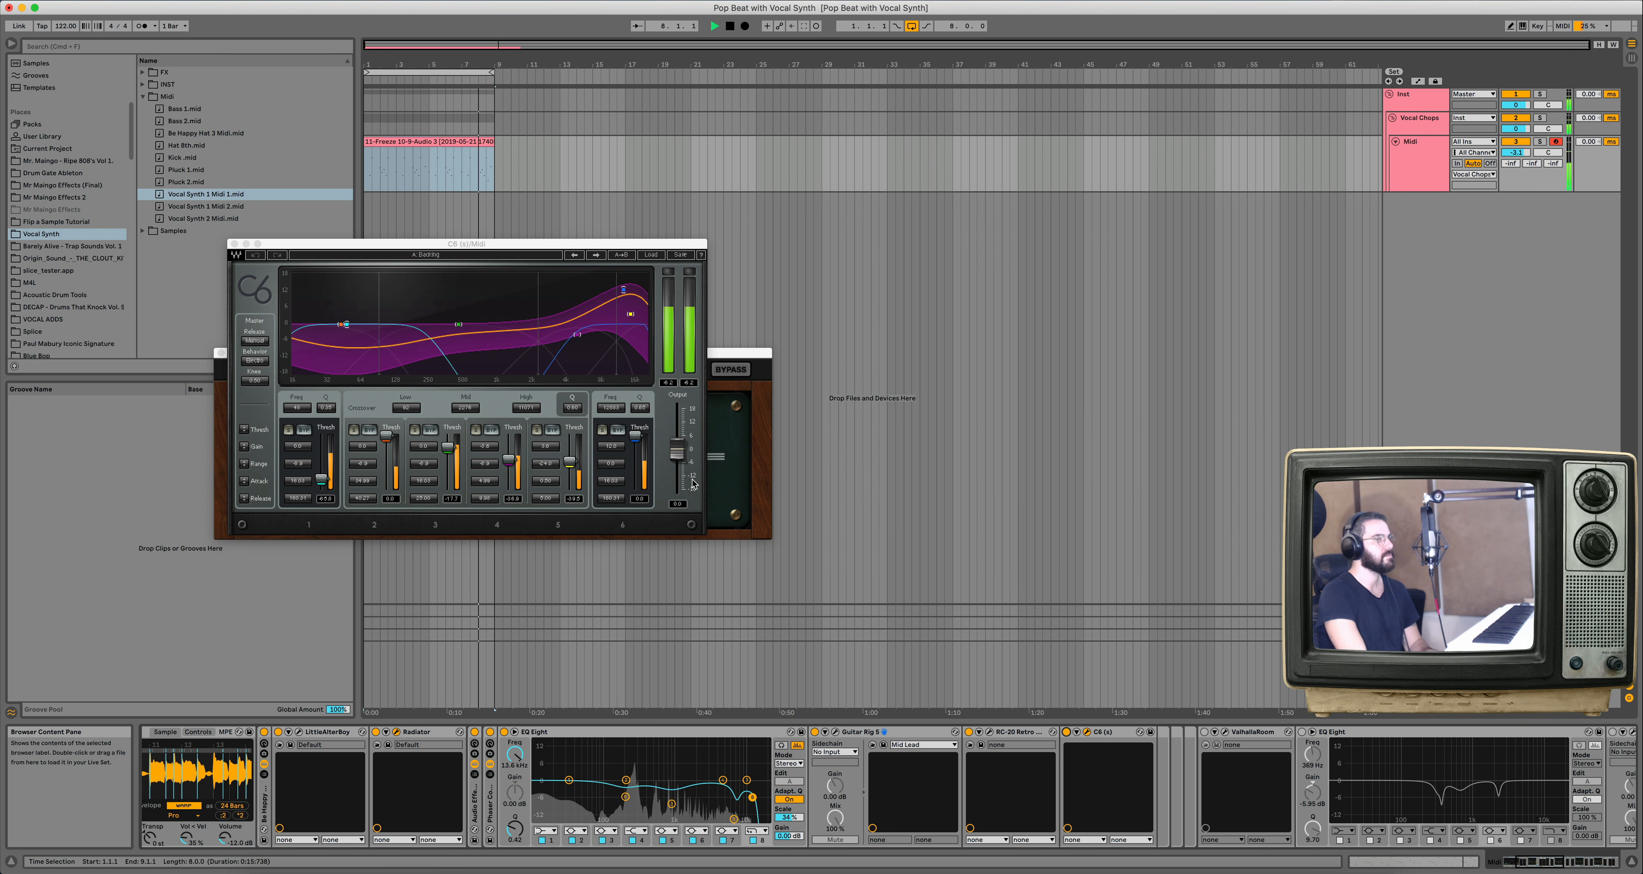
{"action": "scroll", "coordinate": [695, 787], "scroll_direction": "right", "scroll_amount": 3}
{"action": "key", "text": "space"}
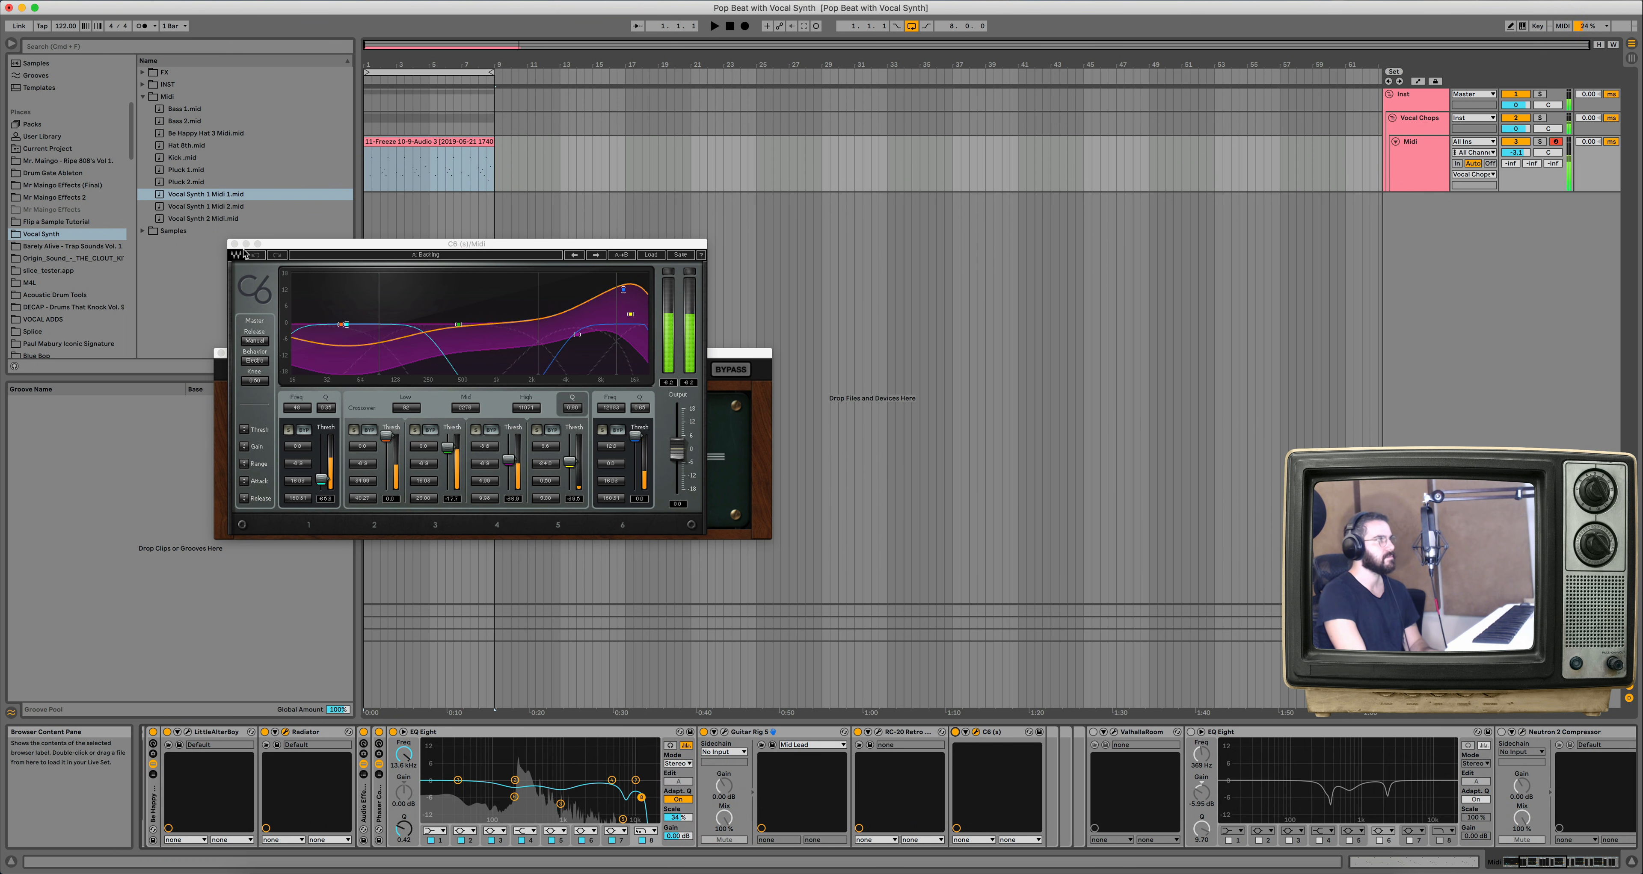
{"action": "left_click", "coordinate": [235, 244]}
{"action": "left_click", "coordinate": [221, 353]}
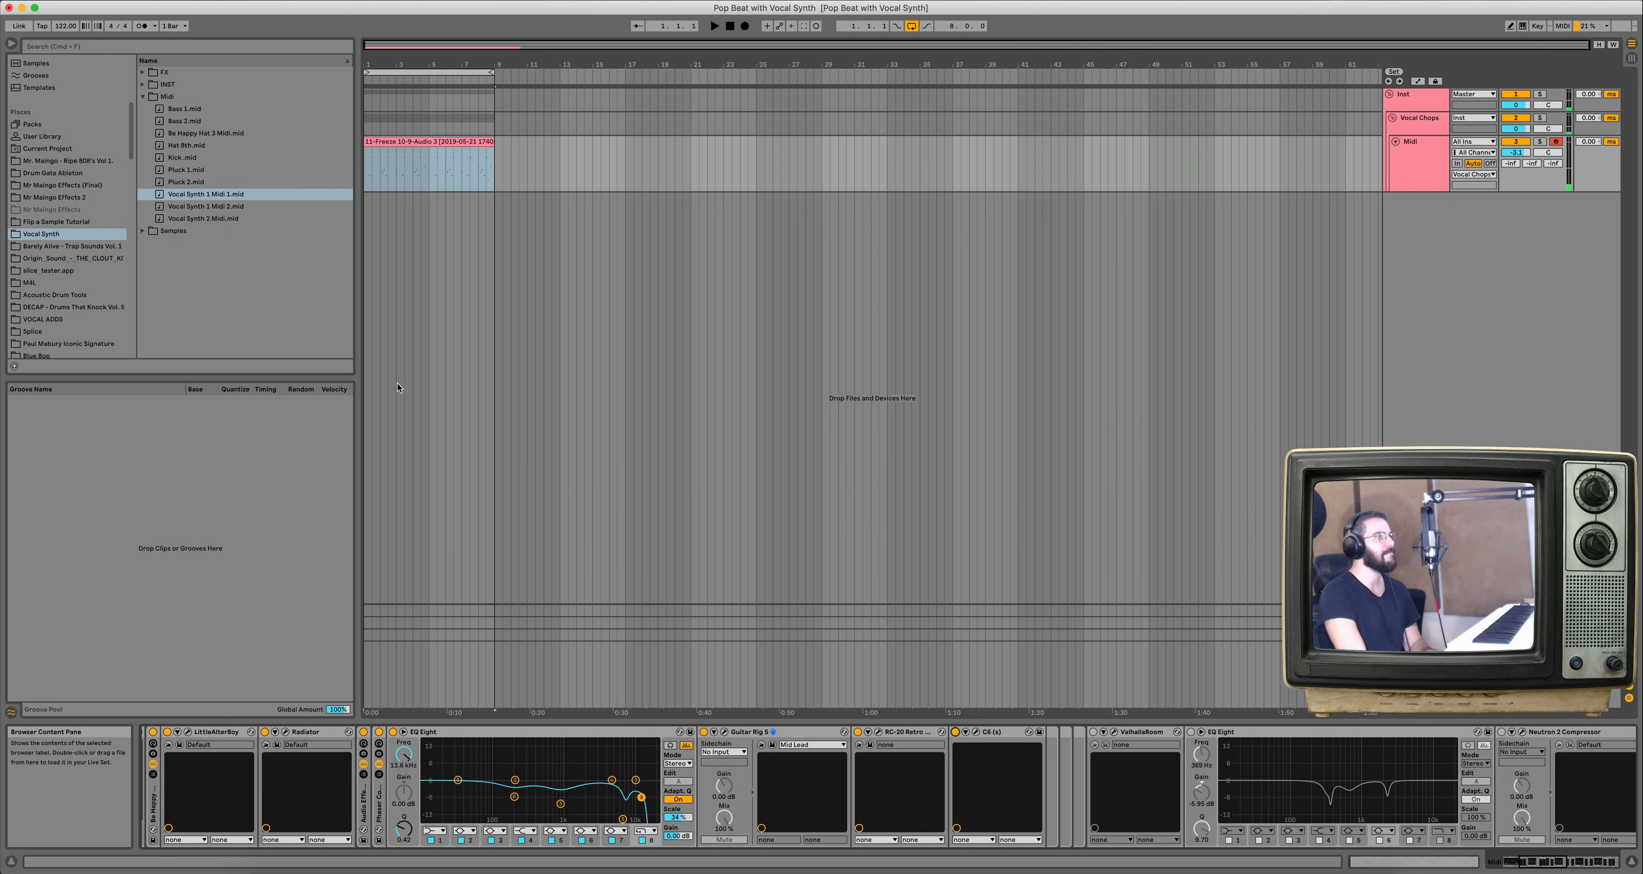
Turn on ValhallaRoom, show its settings and compare the playing loop with the reverb bypassed and active.
{"action": "left_click", "coordinate": [1114, 734]}
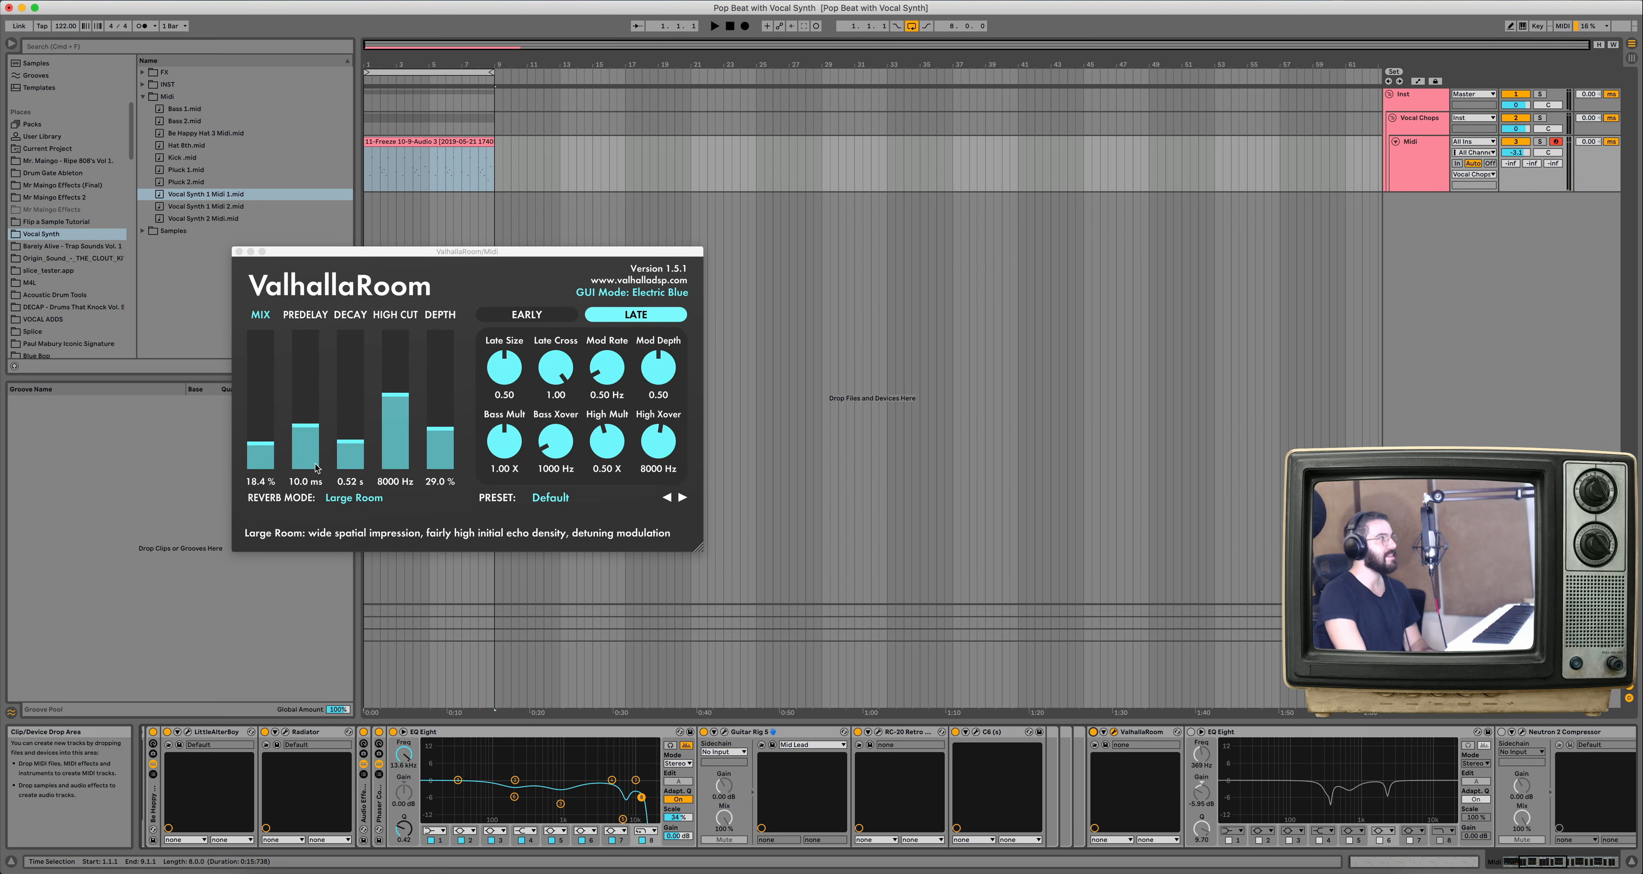
{"action": "key", "text": "space"}
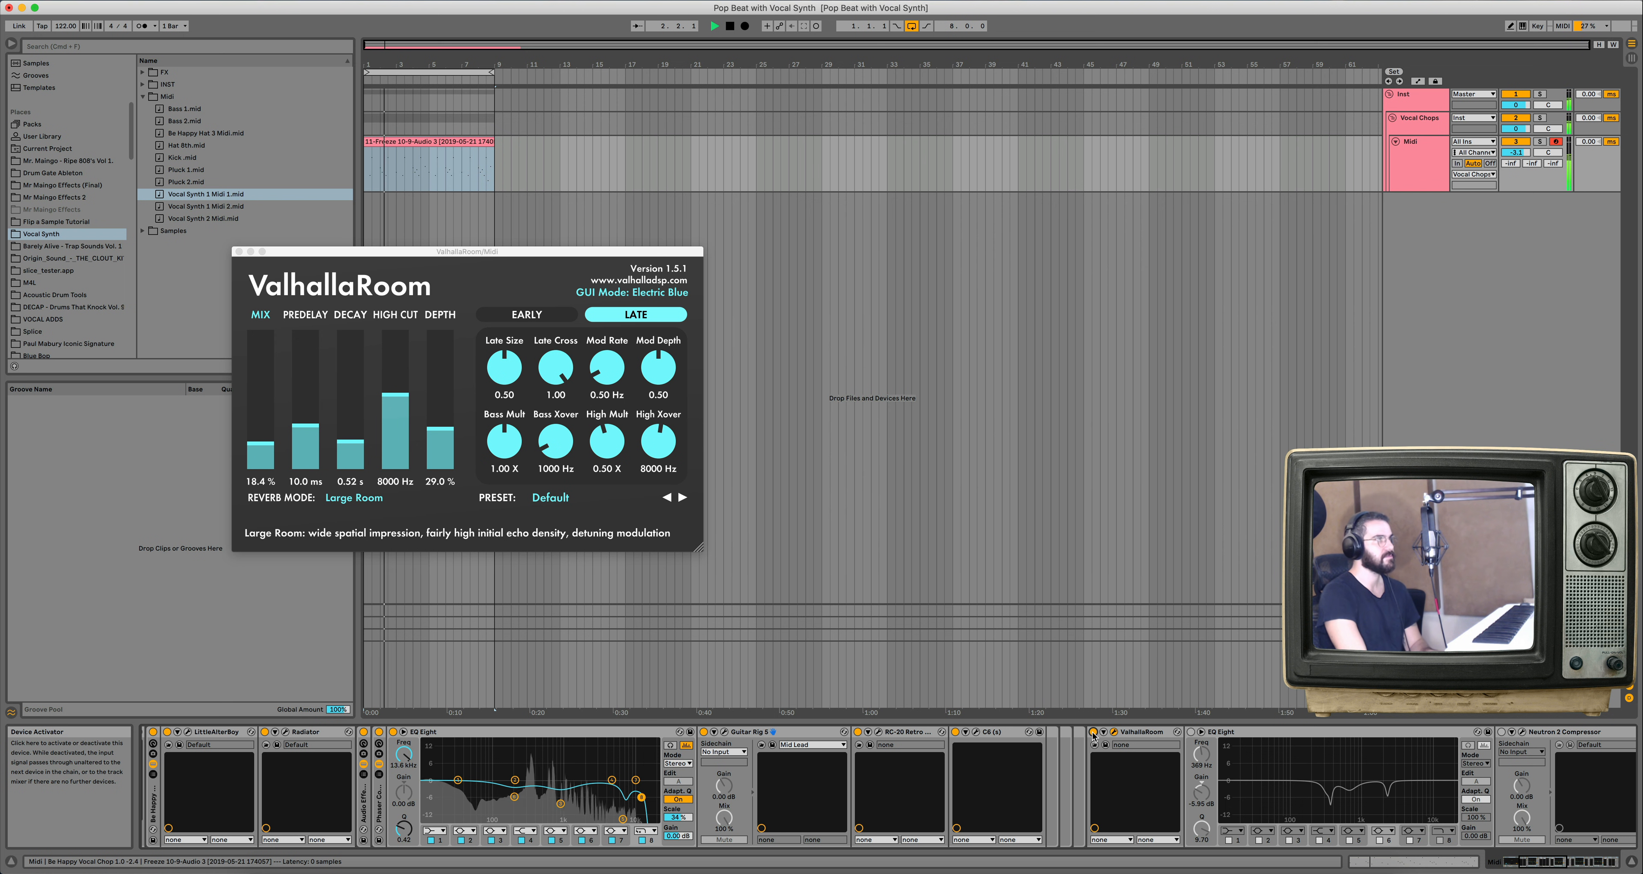
{"action": "left_click", "coordinate": [1093, 733]}
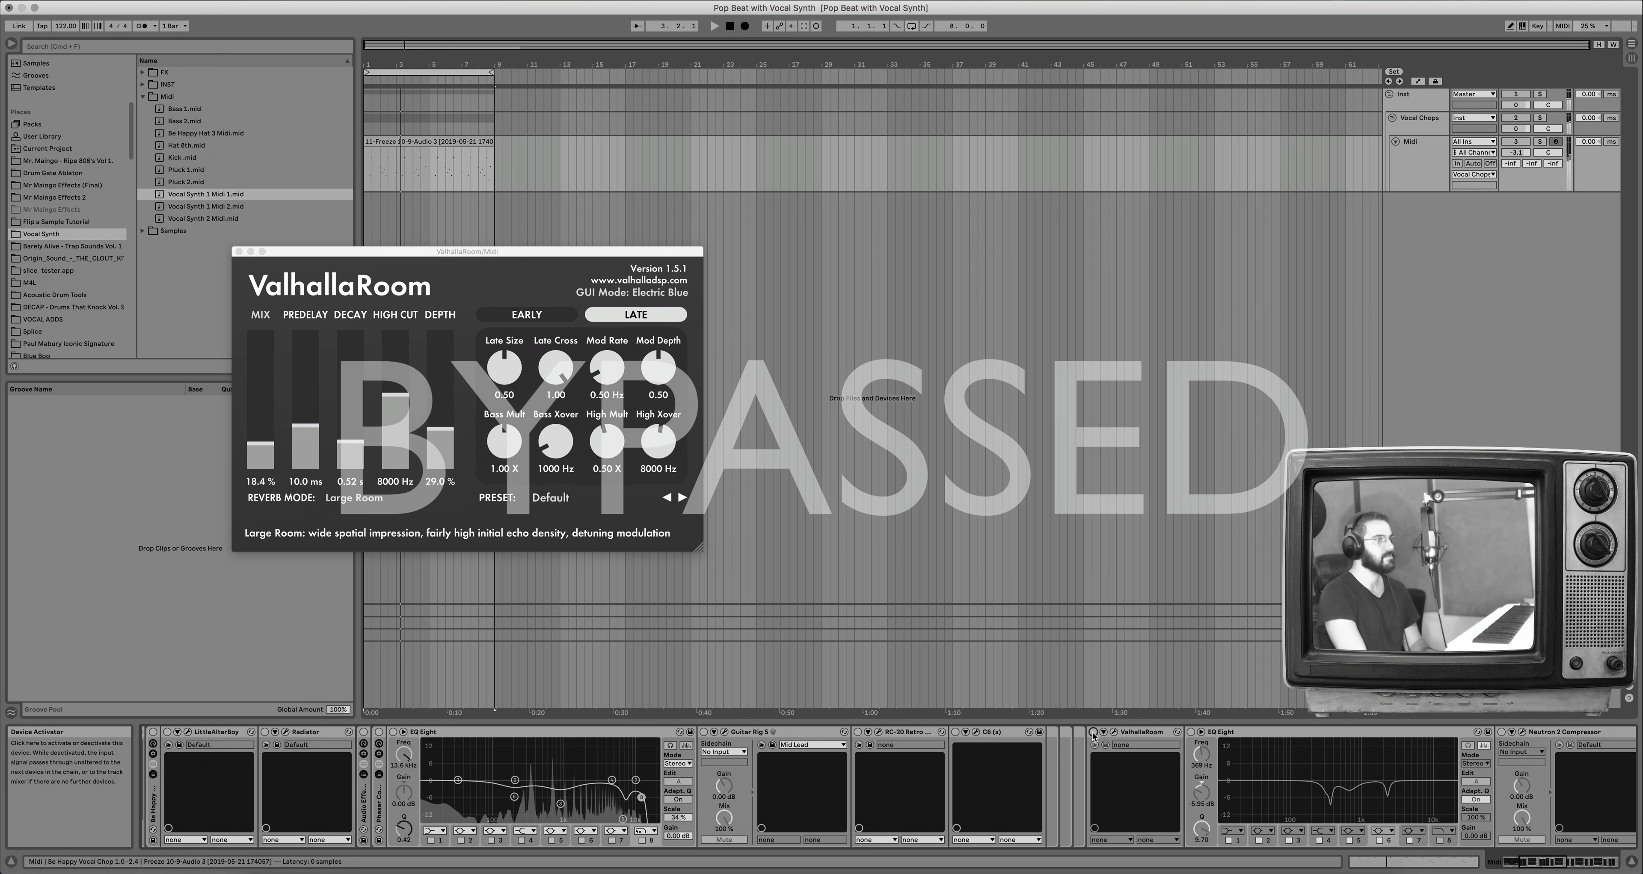
{"action": "left_click", "coordinate": [1092, 734]}
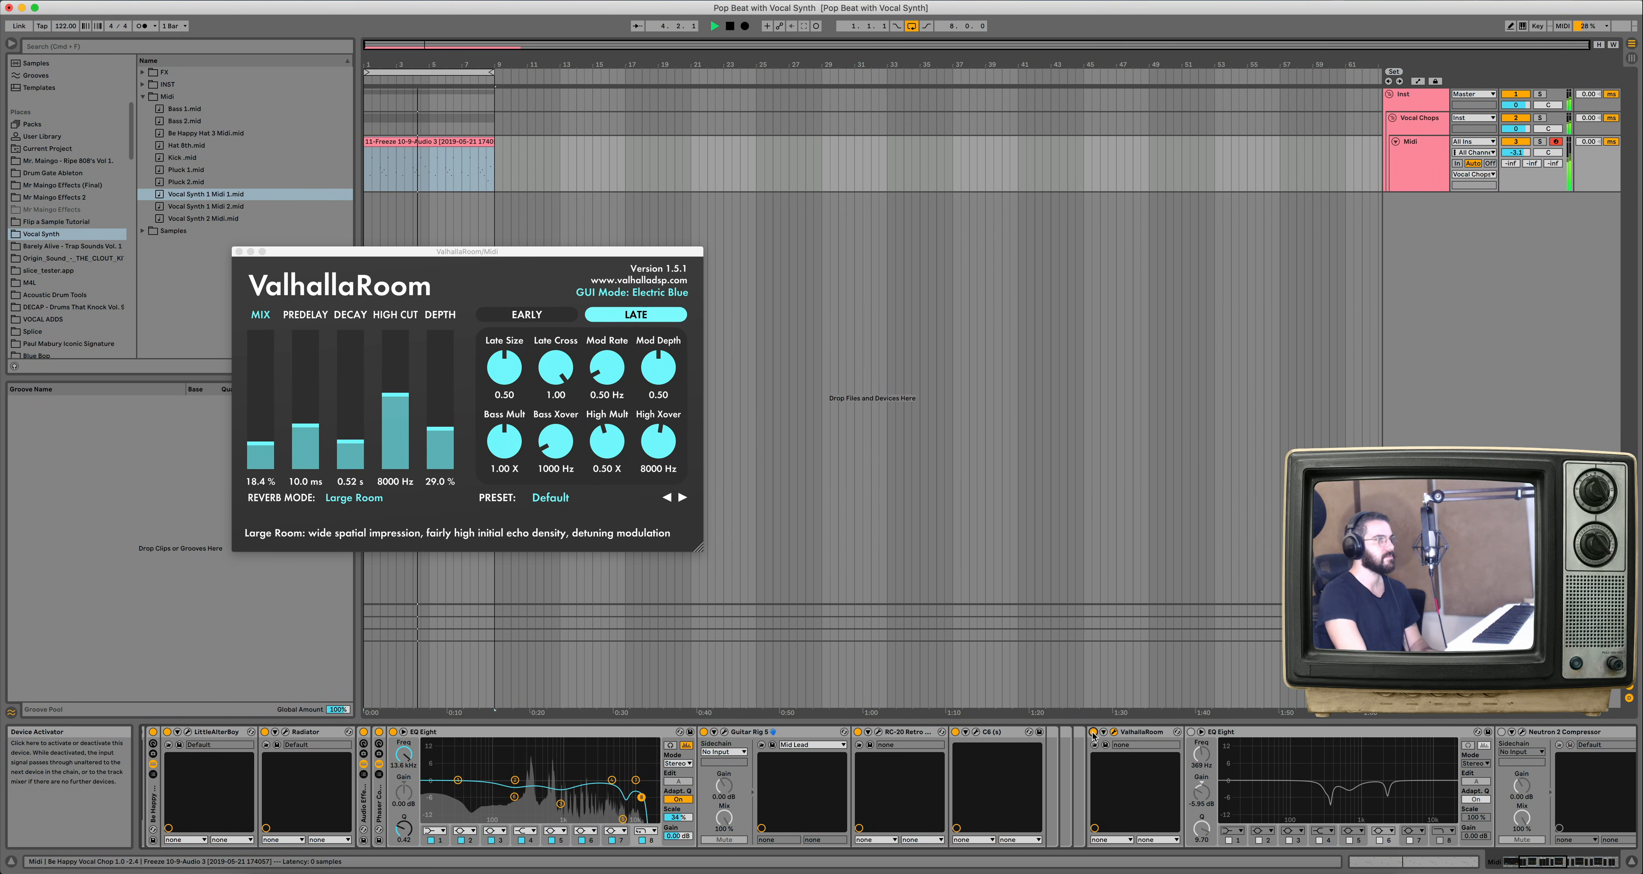
Turn on the EQ Eight after ValhallaRoom and compare the playing loop with it bypassed and active.
{"action": "scroll", "coordinate": [1059, 736], "scroll_direction": "right", "scroll_amount": 4}
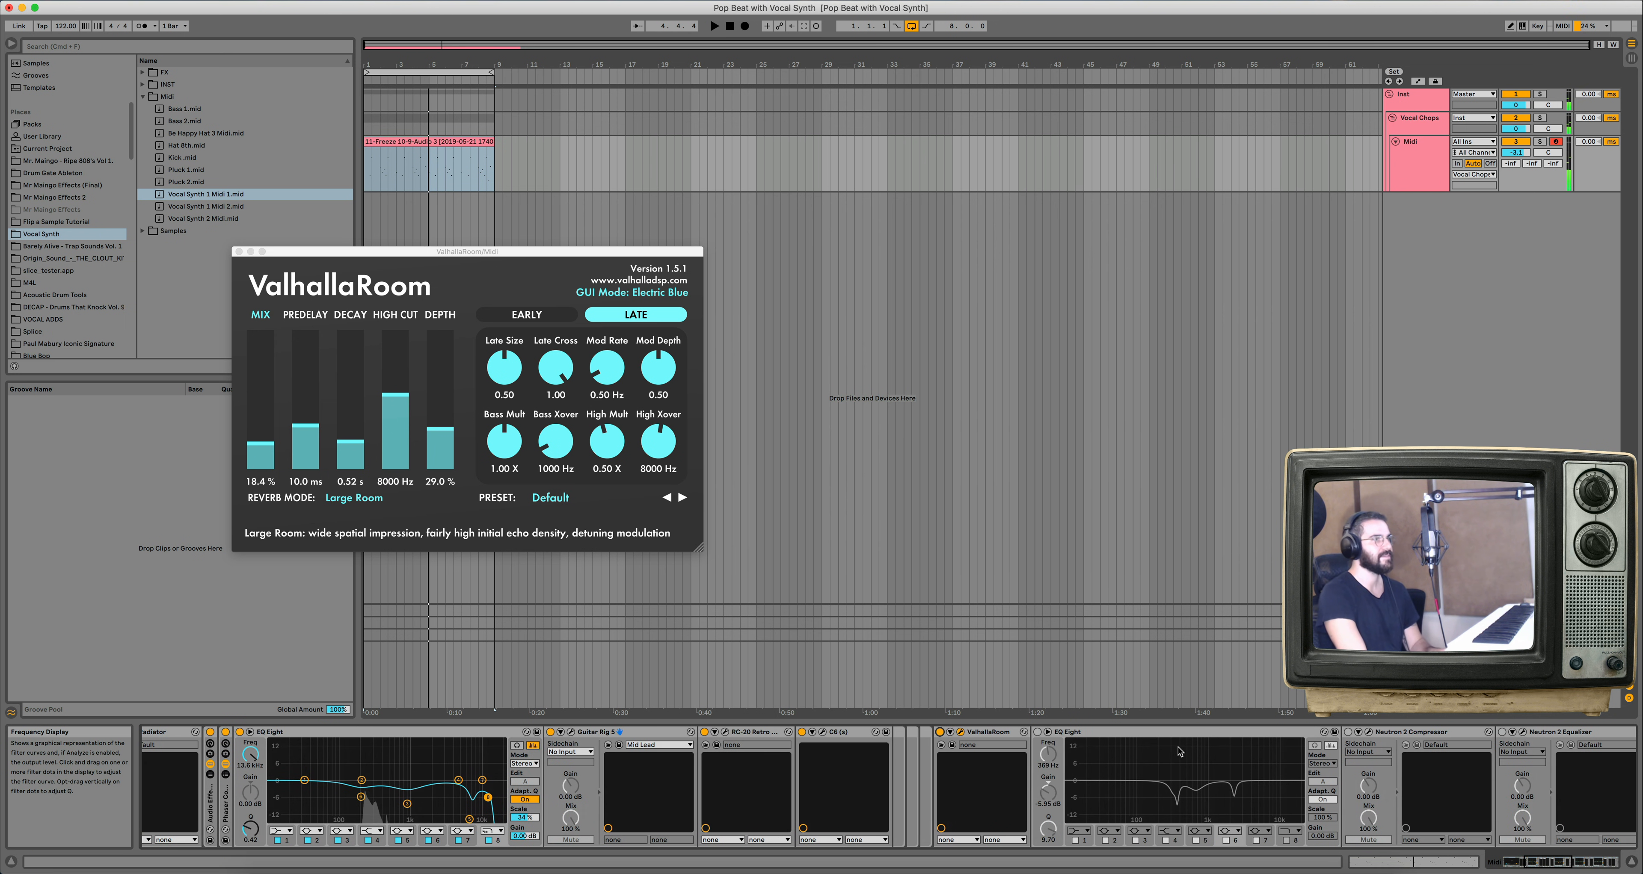
{"action": "left_click", "coordinate": [1037, 734]}
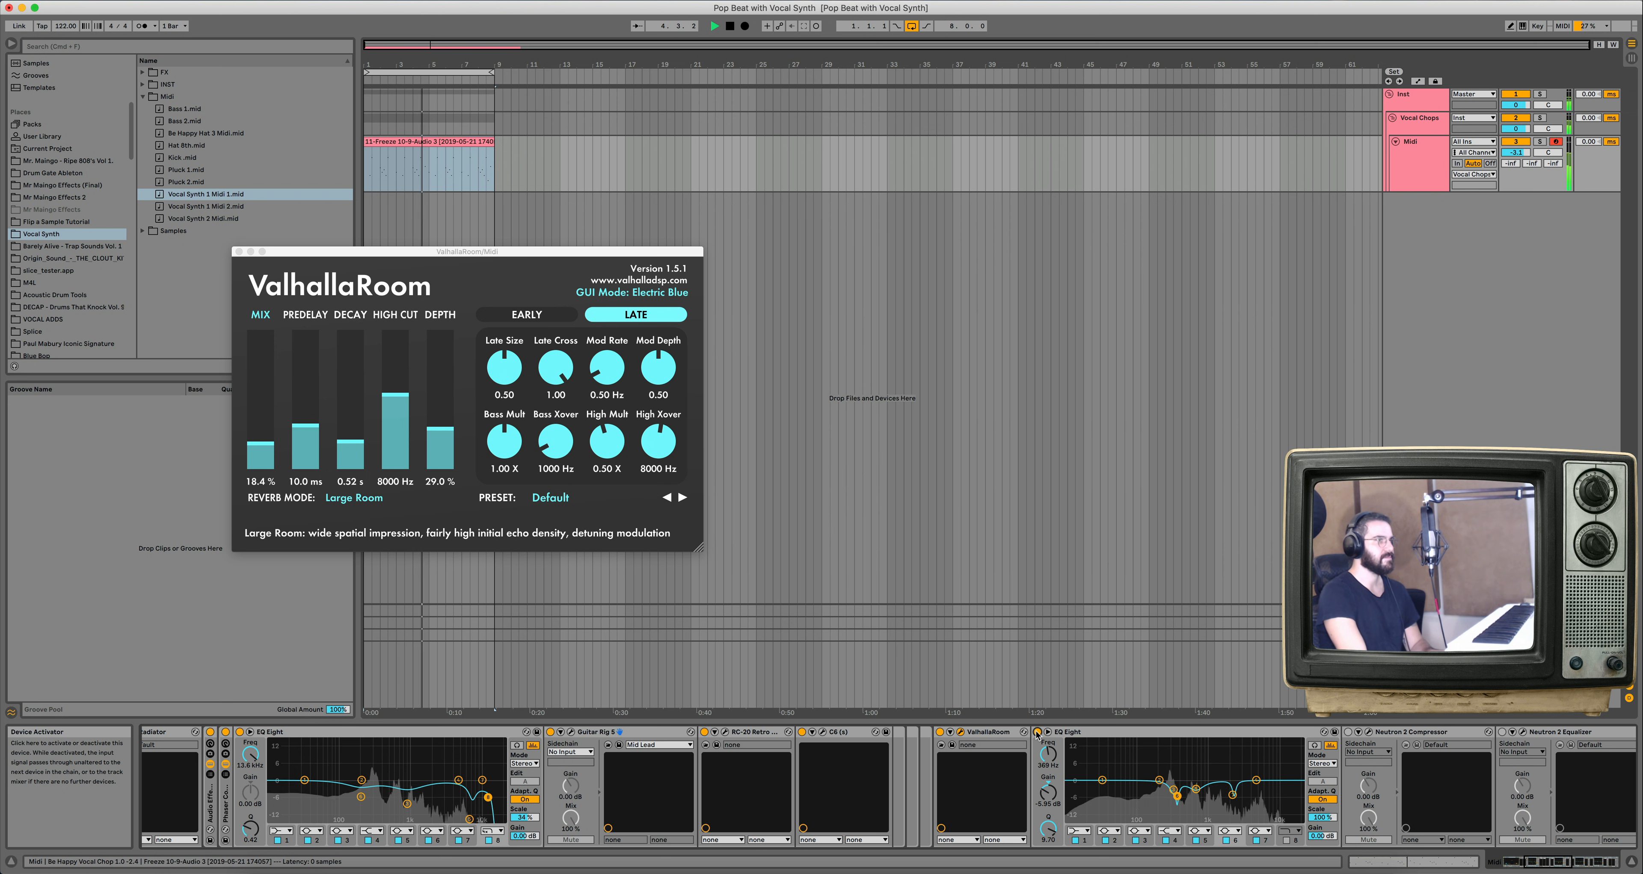
{"action": "left_click", "coordinate": [1037, 732]}
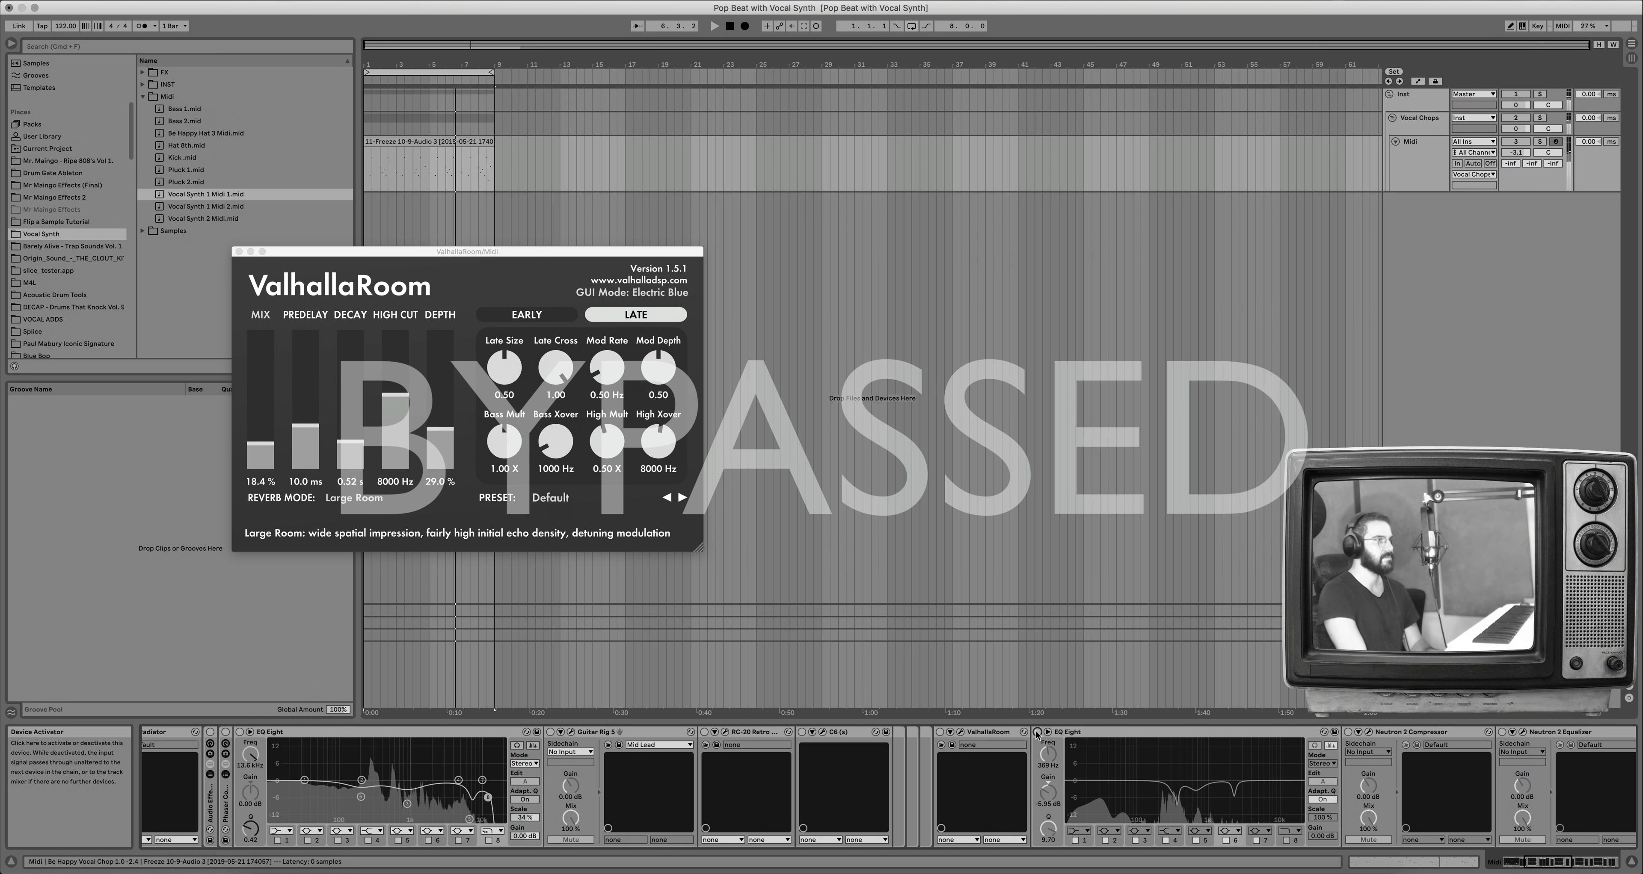
{"action": "left_click", "coordinate": [1037, 732]}
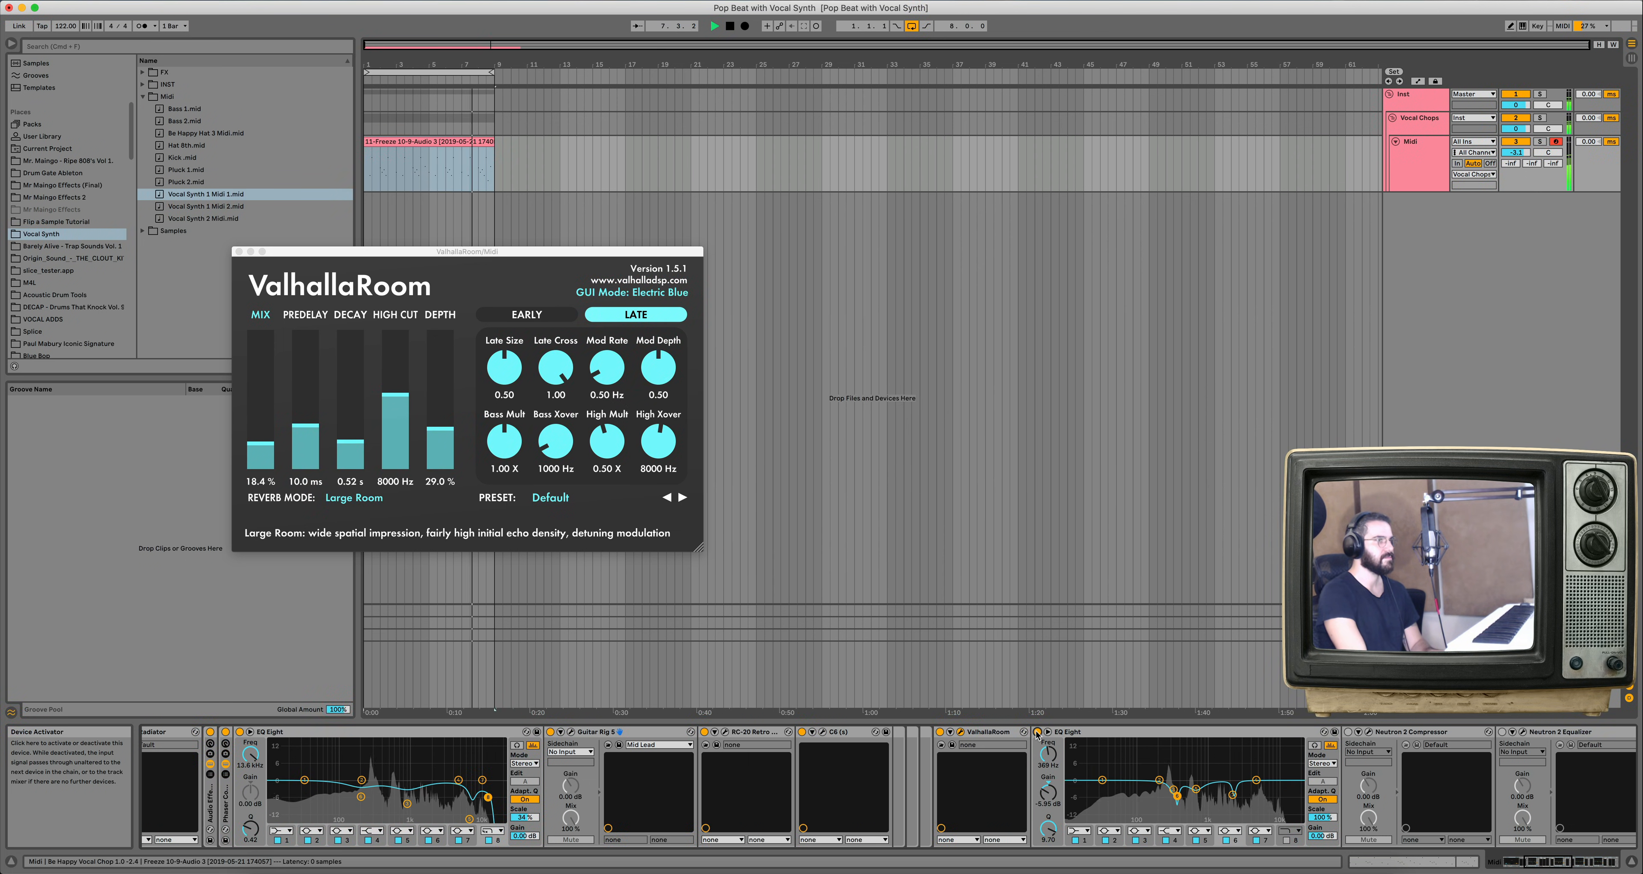
{"action": "scroll", "coordinate": [1077, 743], "scroll_direction": "right", "scroll_amount": 3}
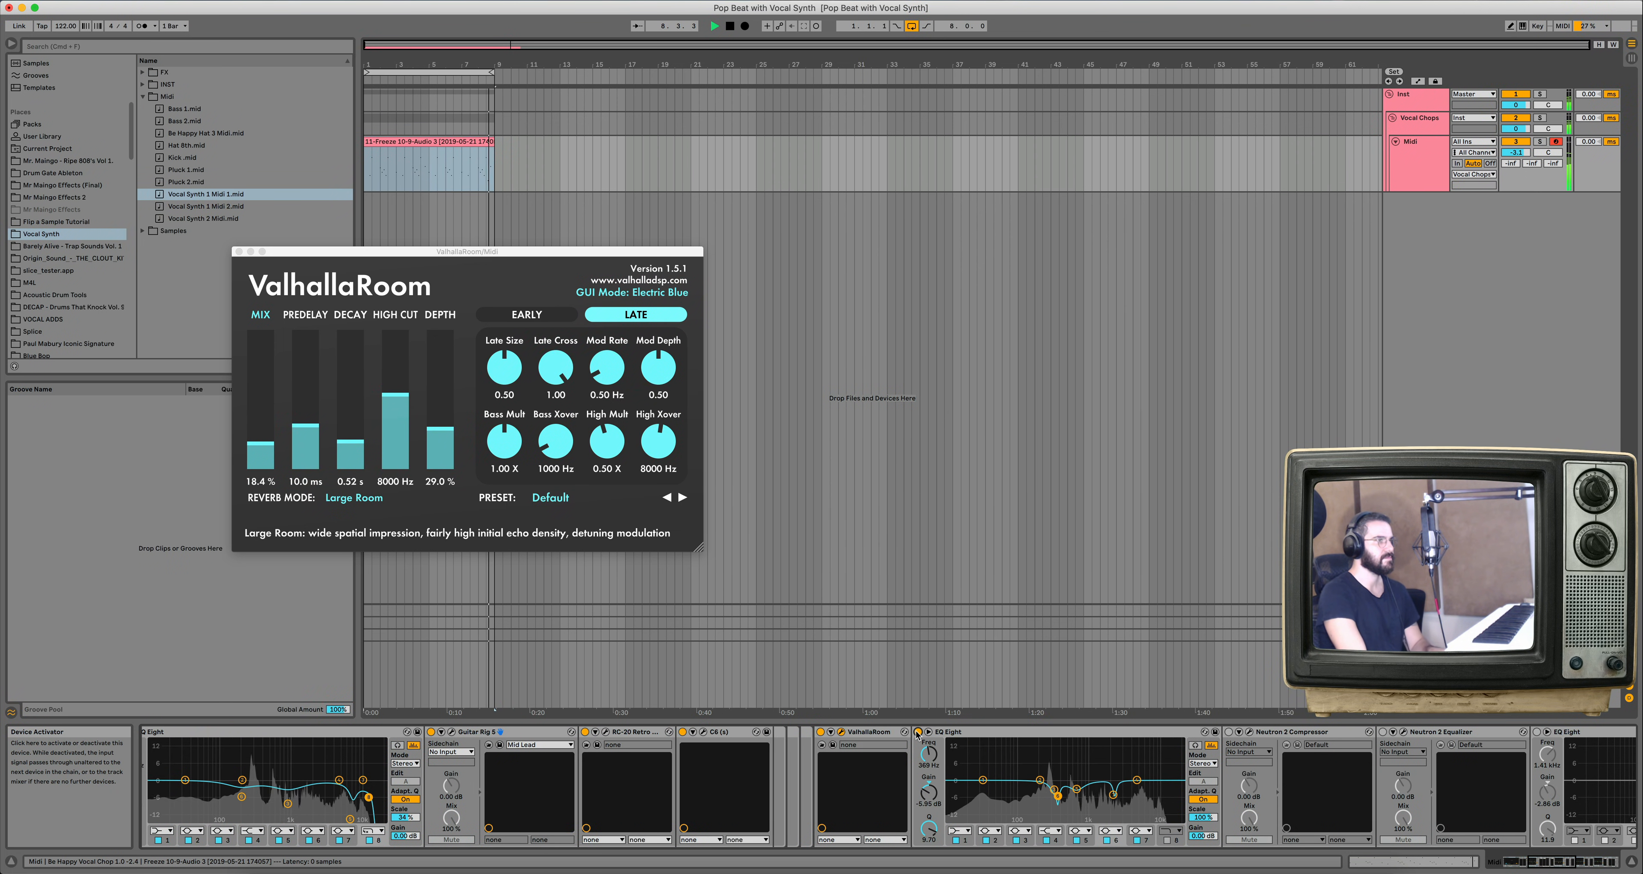
{"action": "key", "text": "space"}
Turn on Neutron 2 Compressor, dismiss its preset manager and compare the playing loop with the compressor bypassed and active.
{"action": "scroll", "coordinate": [1083, 743], "scroll_direction": "right", "scroll_amount": 3}
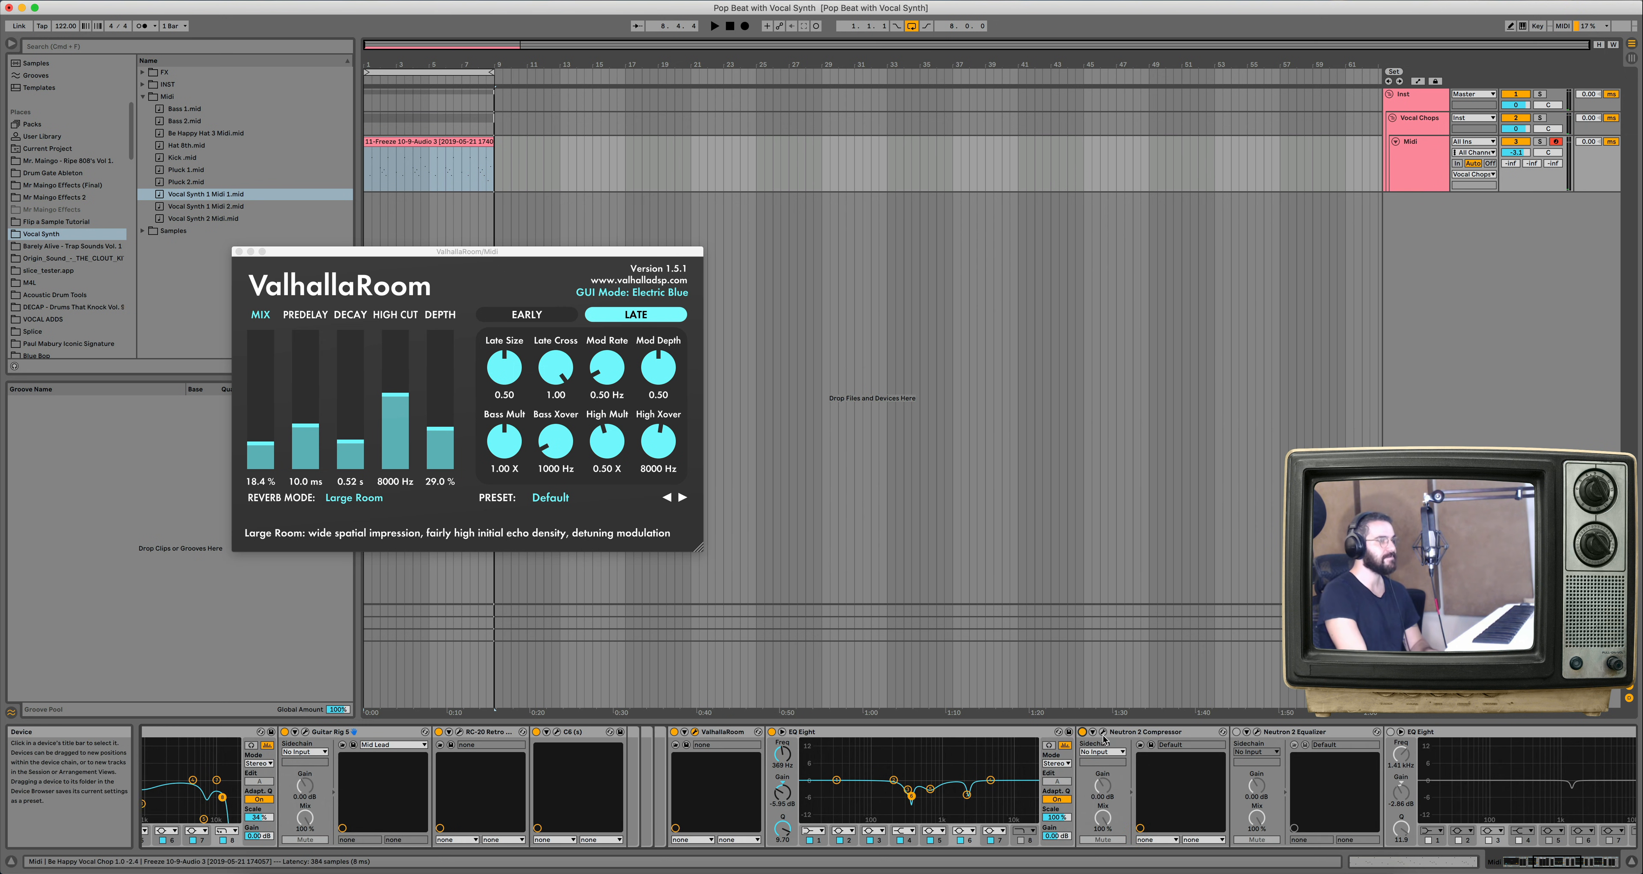
{"action": "left_click", "coordinate": [1103, 733]}
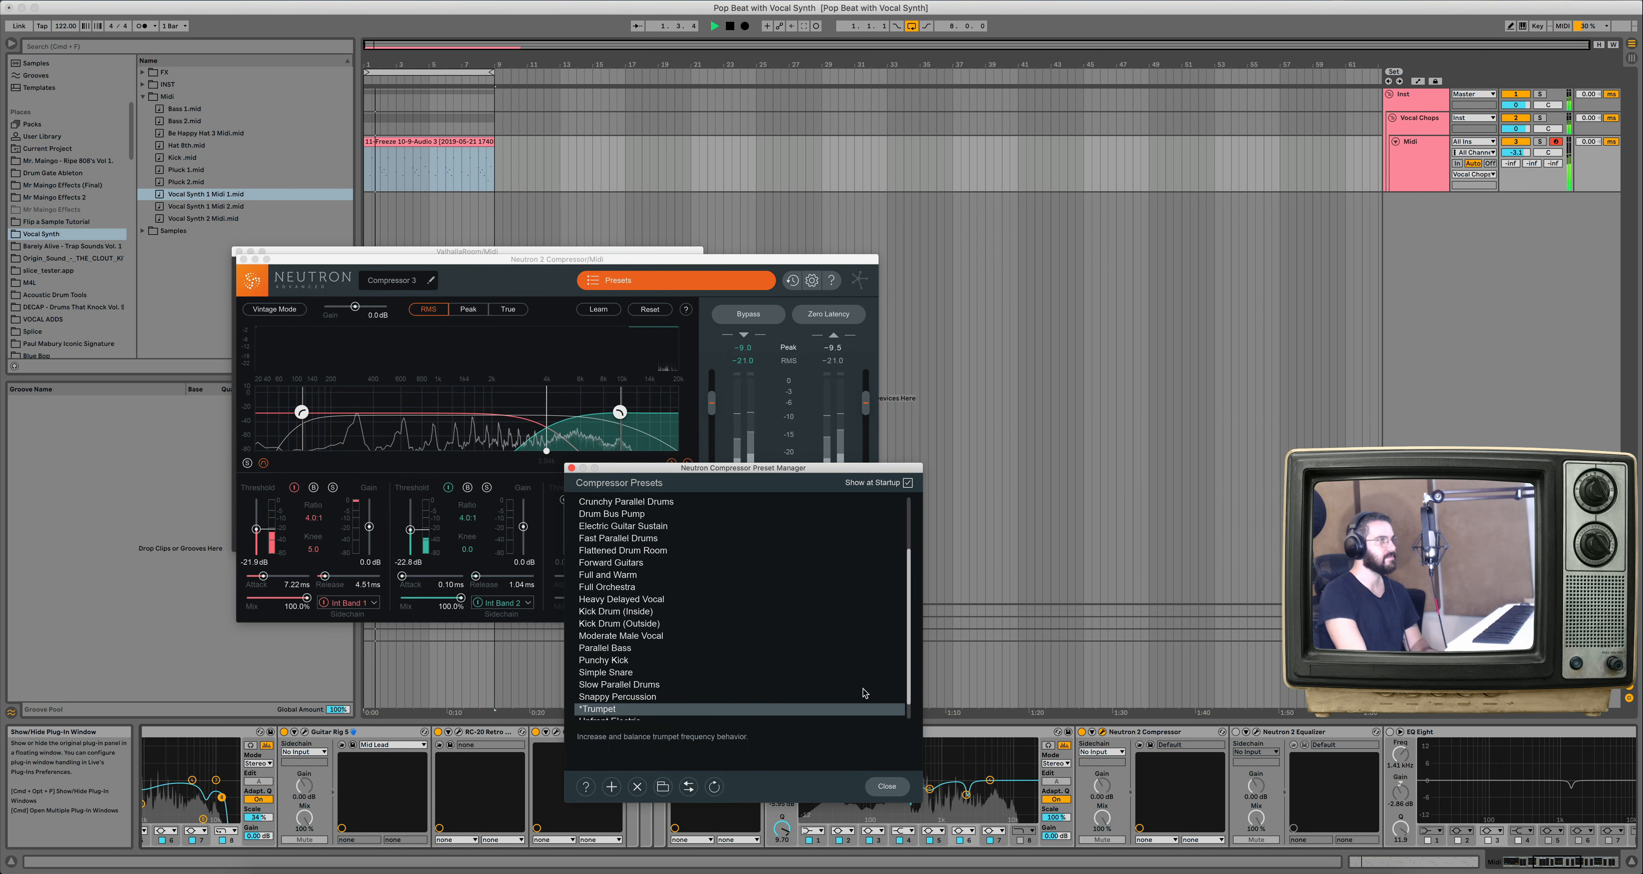
{"action": "left_click", "coordinate": [571, 470]}
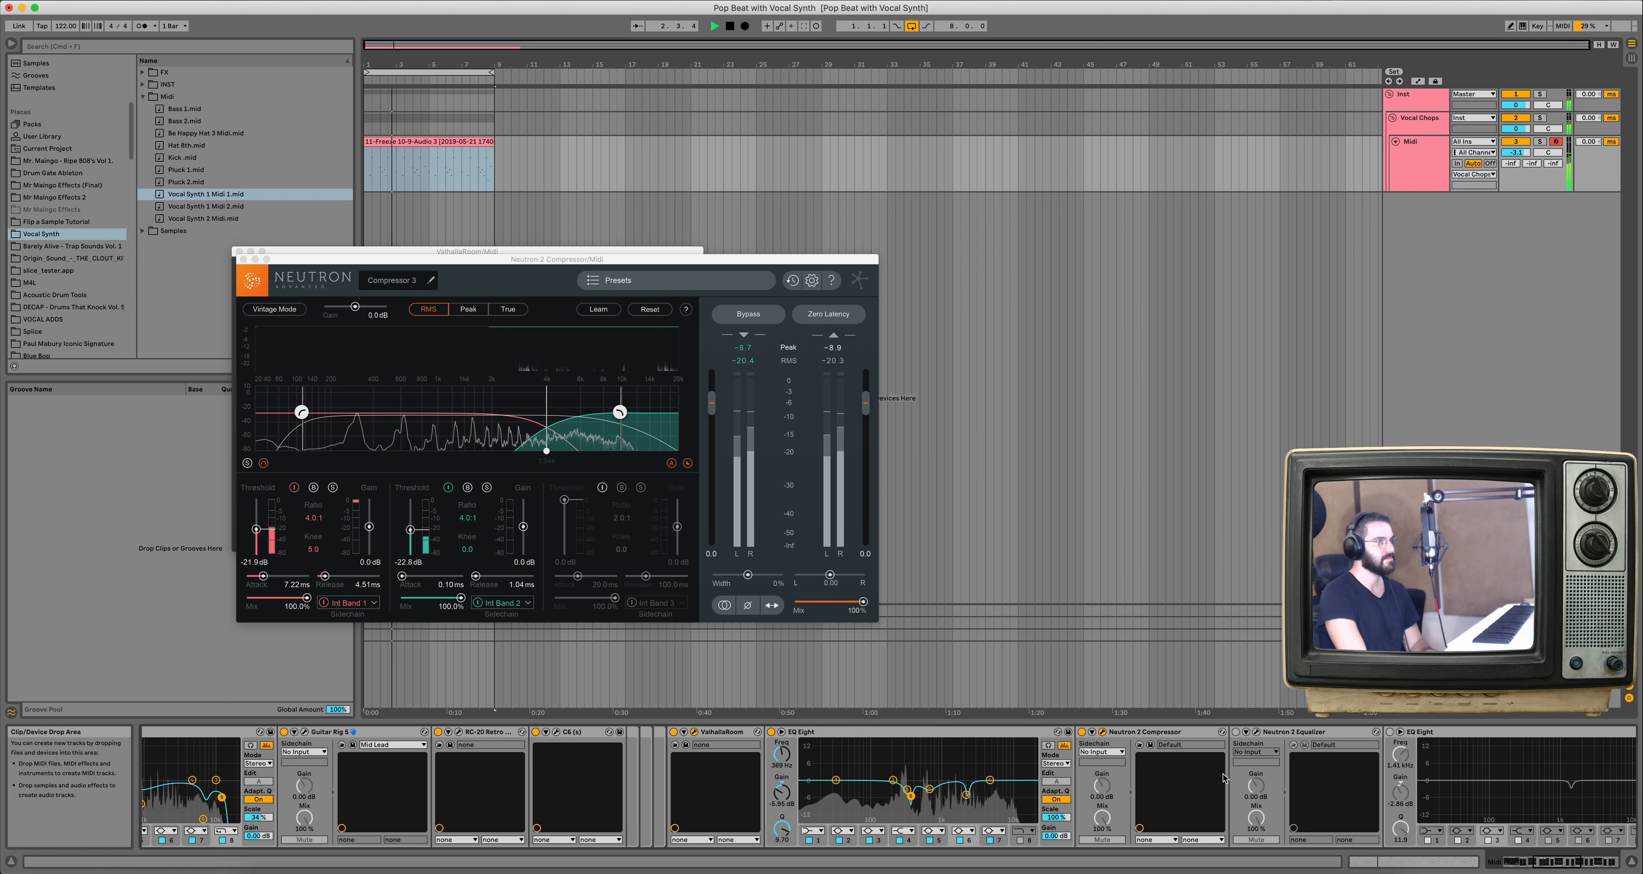
{"action": "left_click", "coordinate": [1082, 733]}
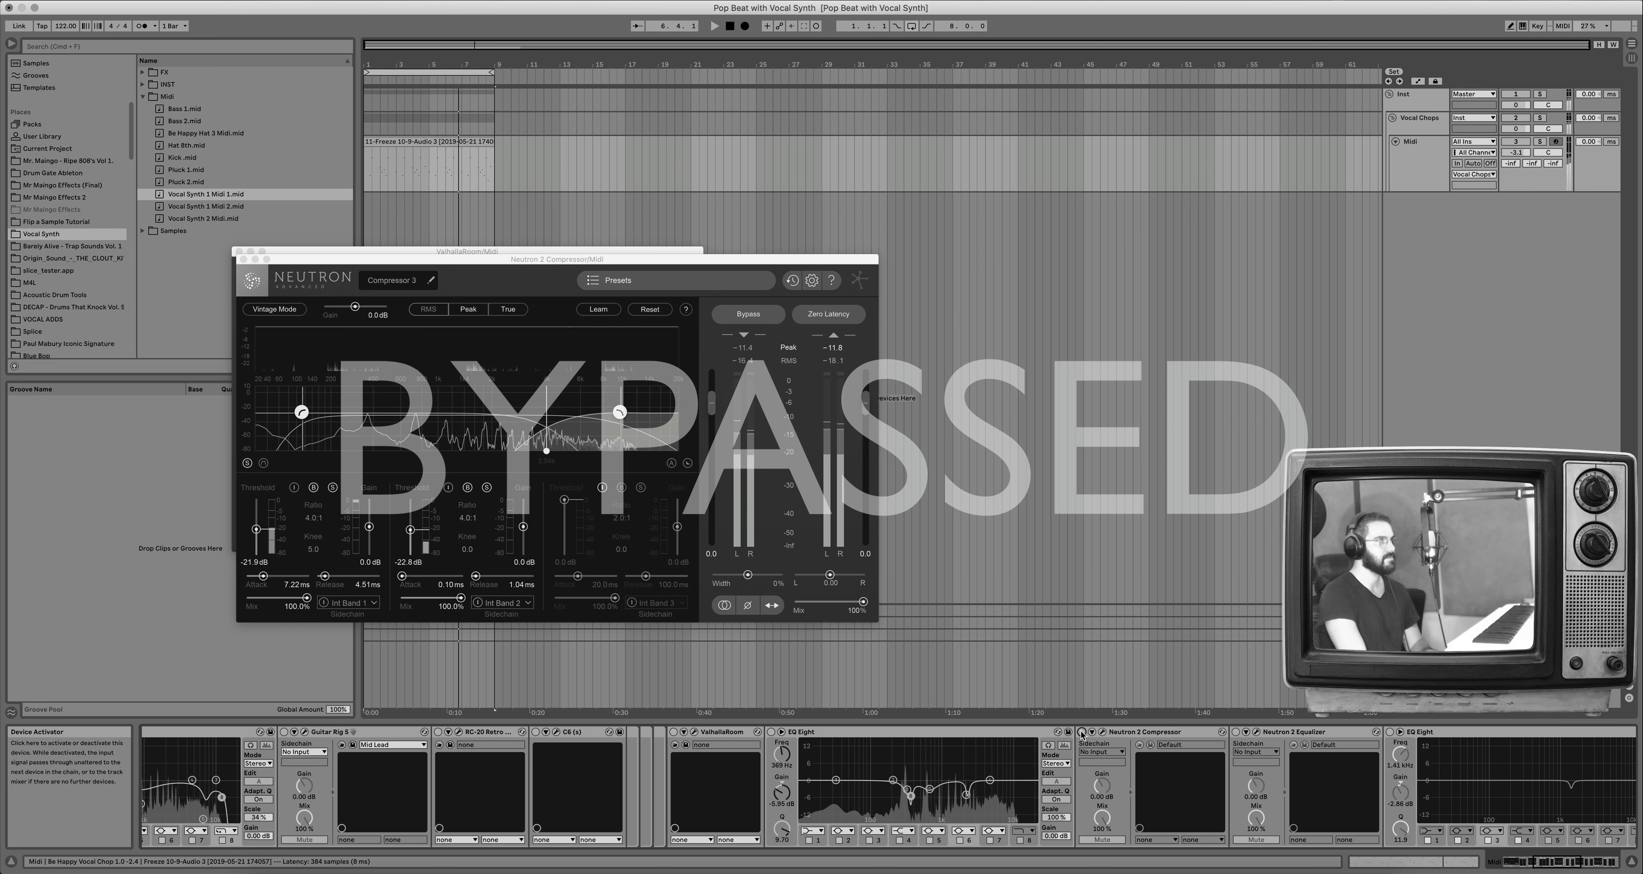
{"action": "left_click", "coordinate": [1082, 732]}
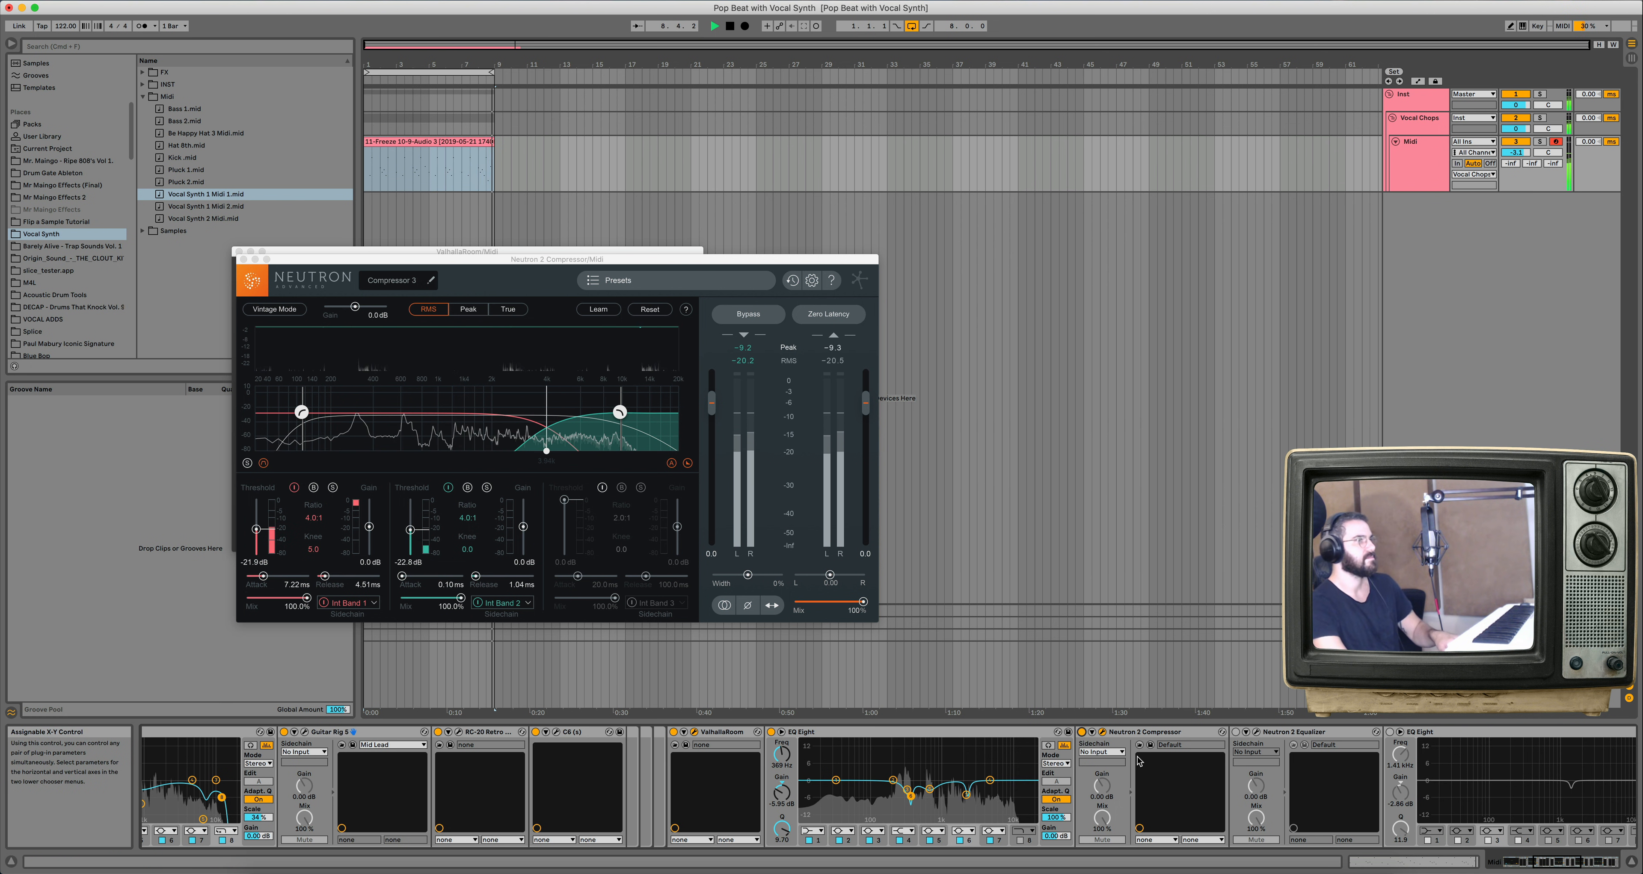
{"action": "key", "text": "space"}
Turn on Neutron 2 Equalizer, compare the playing loop with it bypassed and active, and close all open plug-in windows.
{"action": "scroll", "coordinate": [1123, 755], "scroll_direction": "right", "scroll_amount": 5}
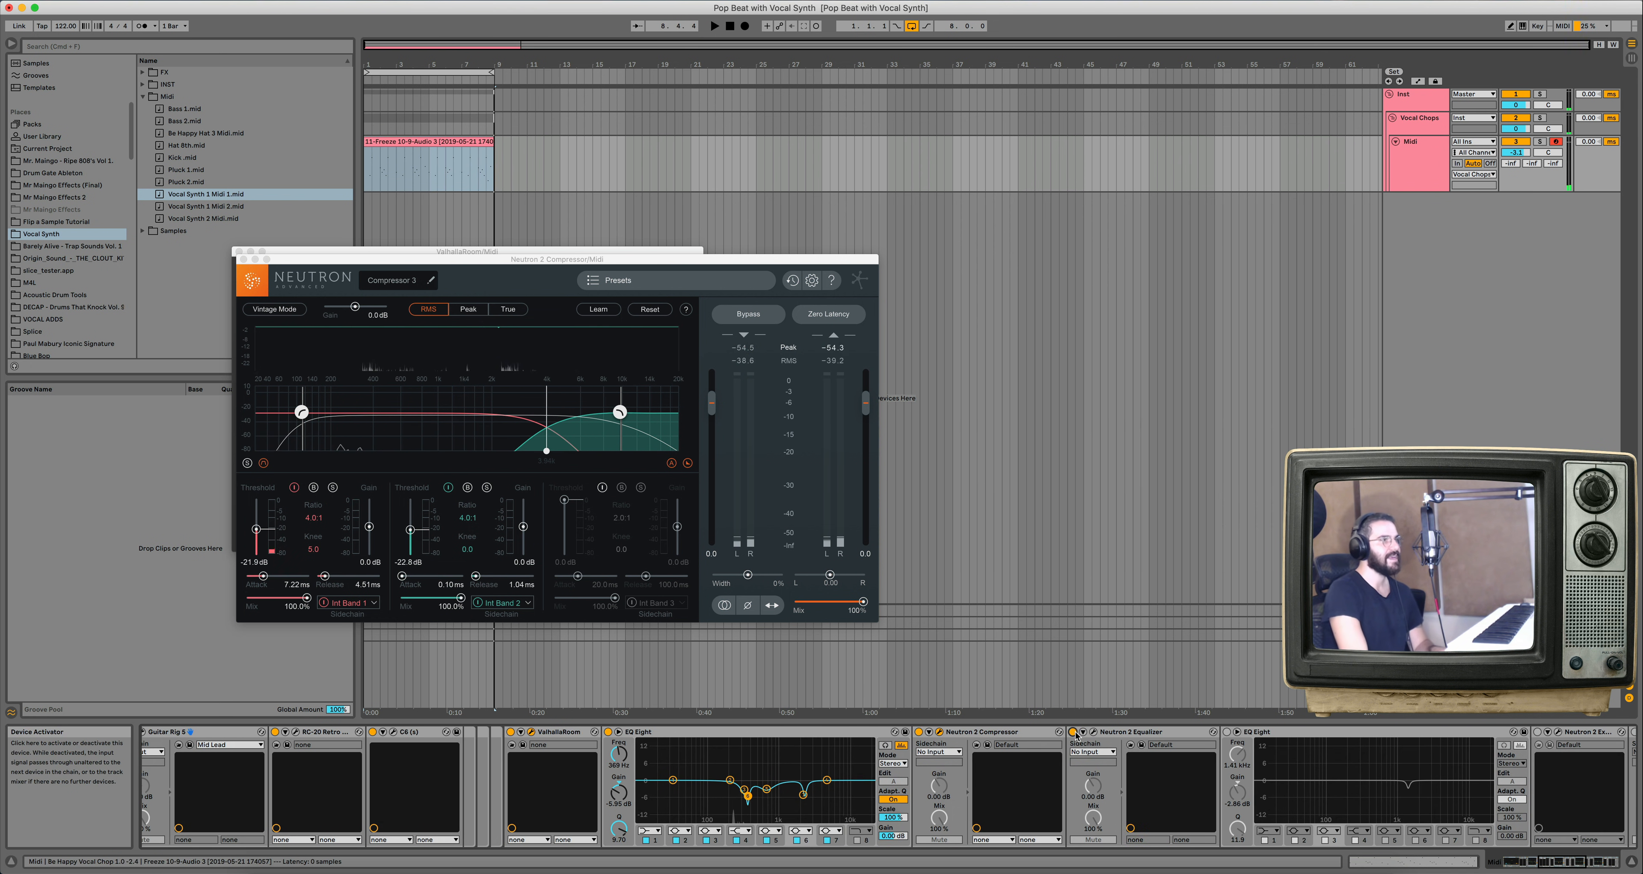
{"action": "left_click", "coordinate": [1092, 733]}
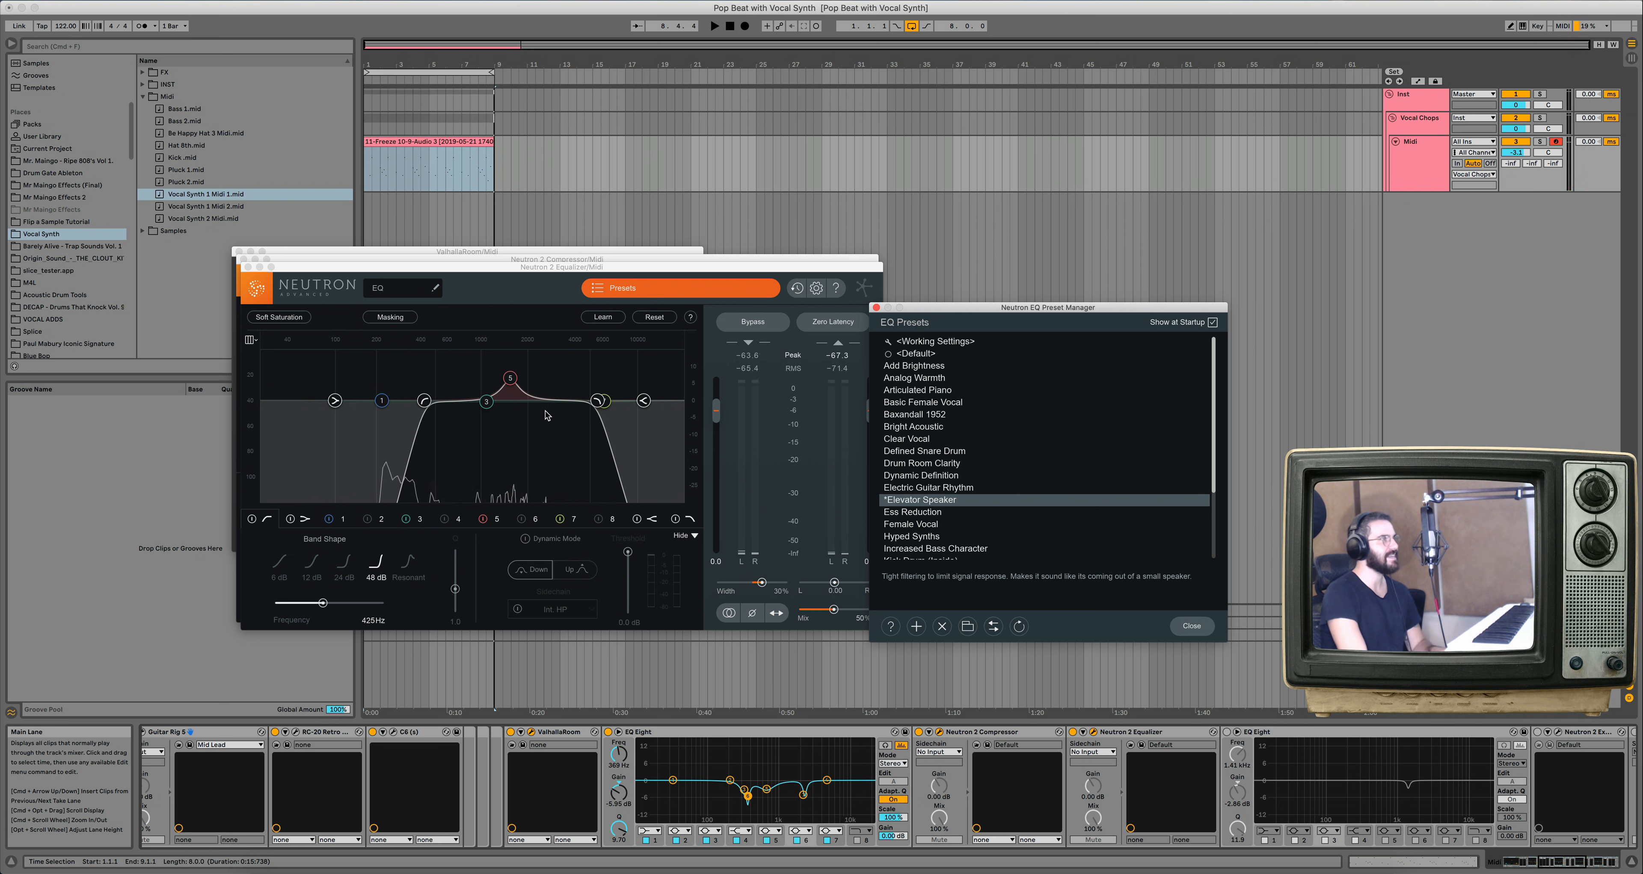
{"action": "key", "text": "space"}
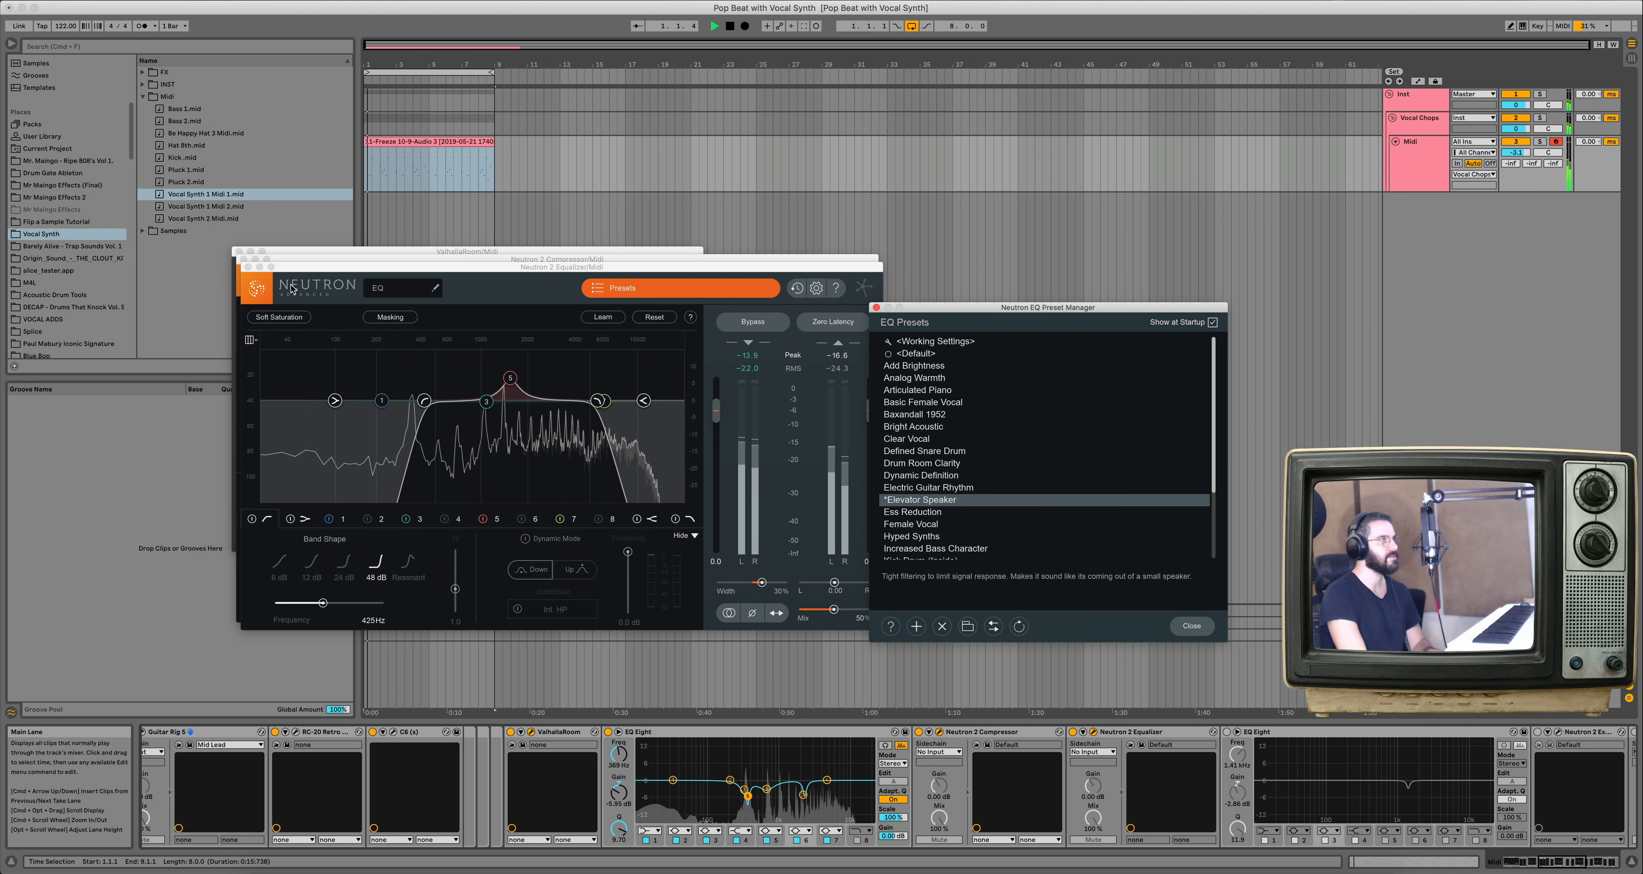
{"action": "left_click", "coordinate": [1072, 733]}
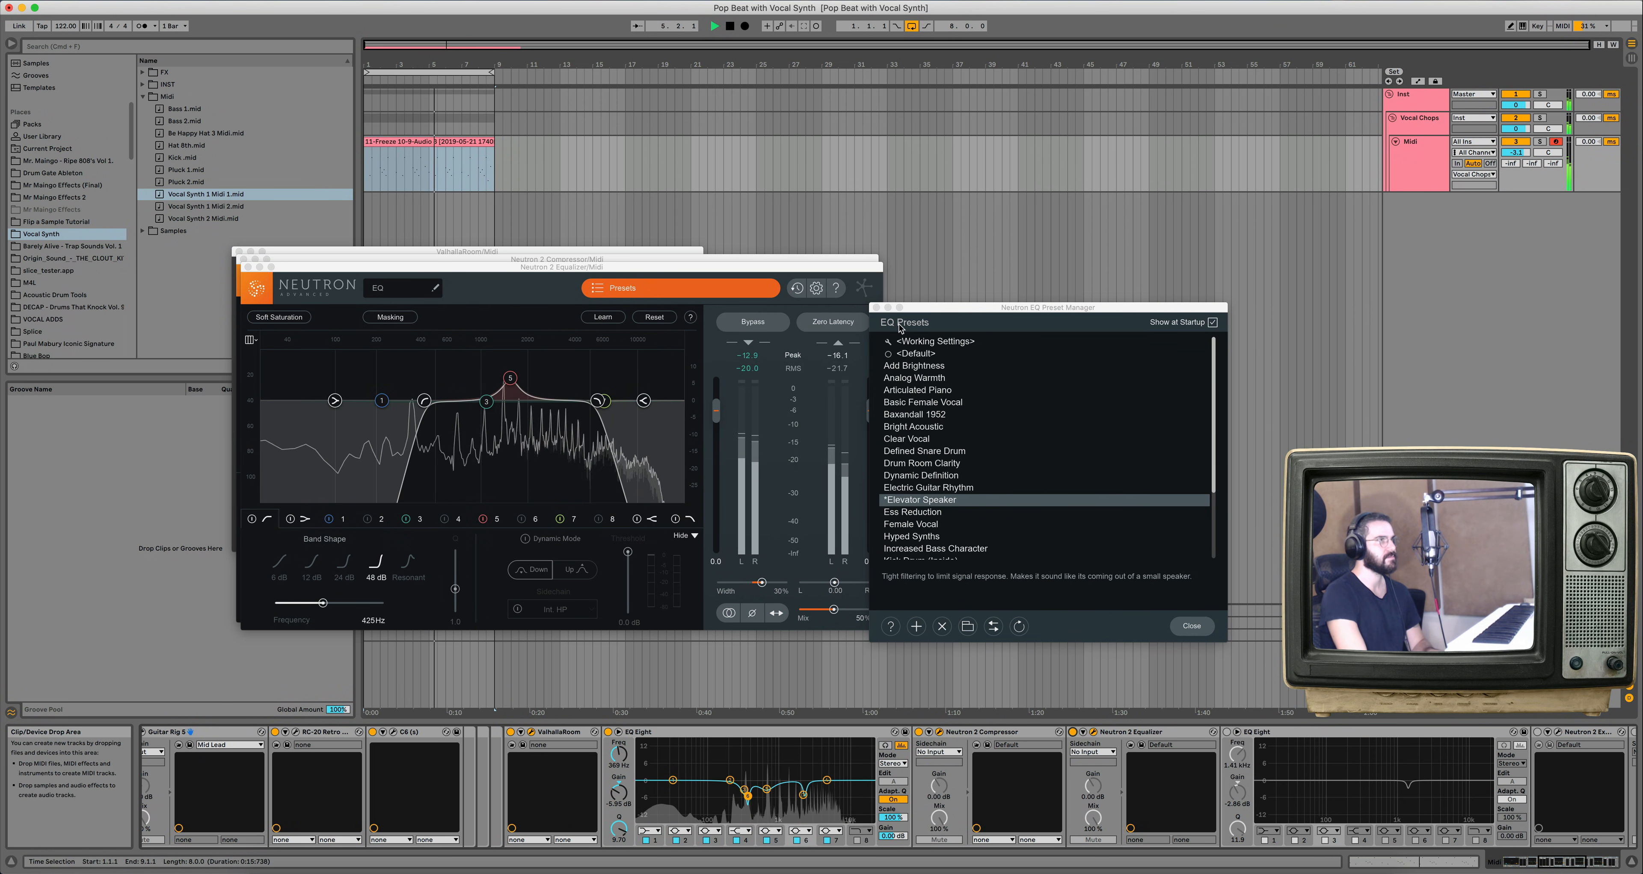
{"action": "left_click", "coordinate": [877, 307]}
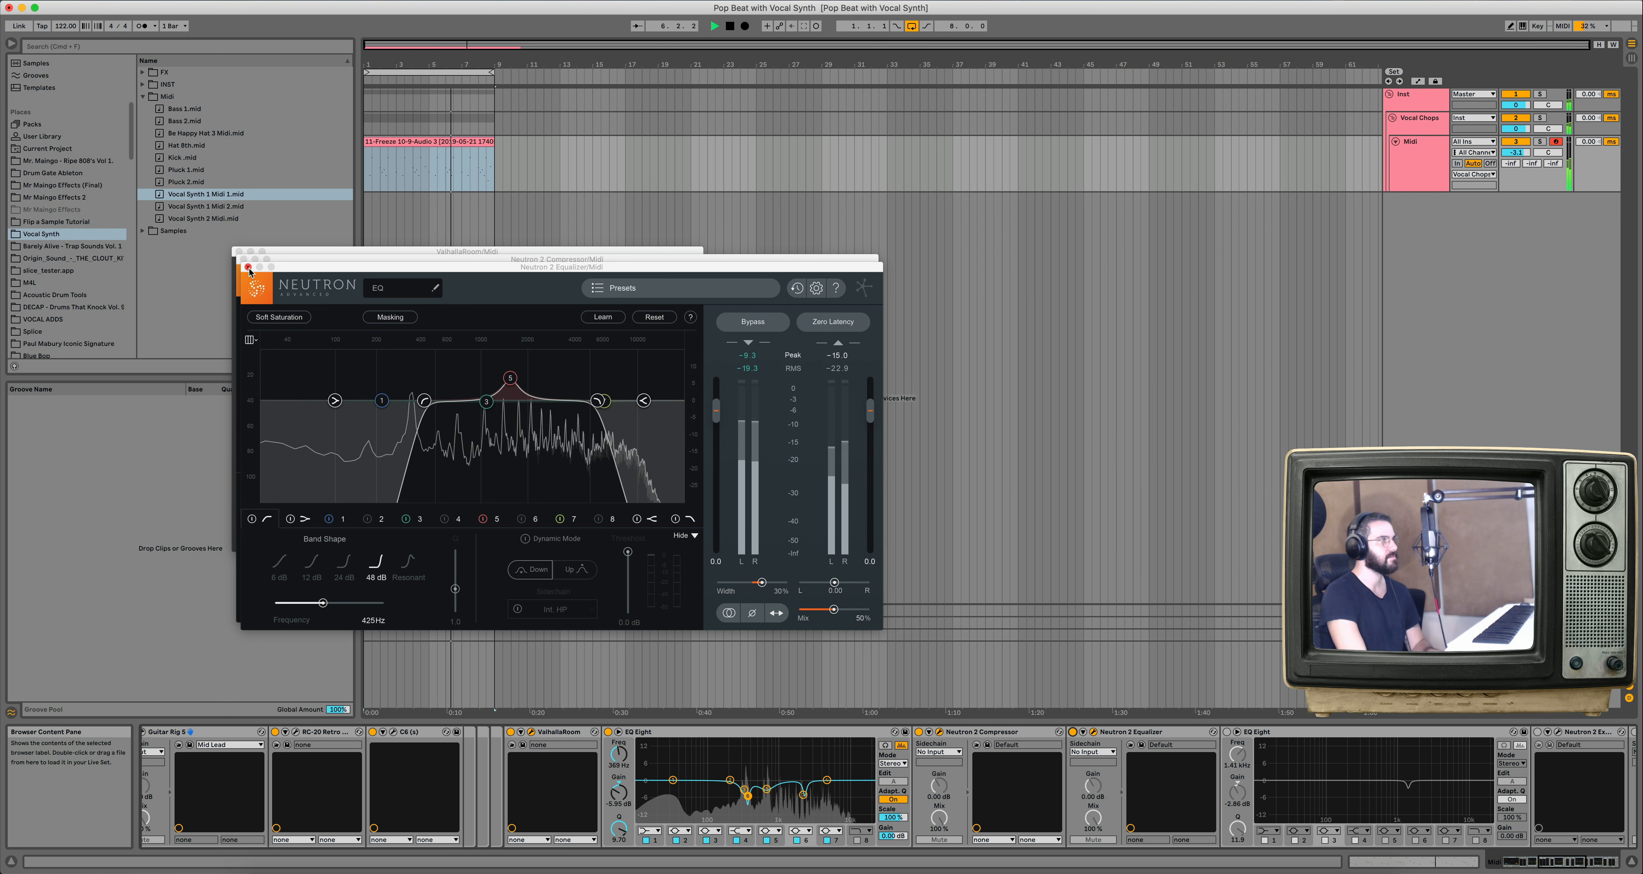
{"action": "left_click", "coordinate": [248, 268]}
{"action": "left_click", "coordinate": [243, 259]}
{"action": "left_click", "coordinate": [239, 252]}
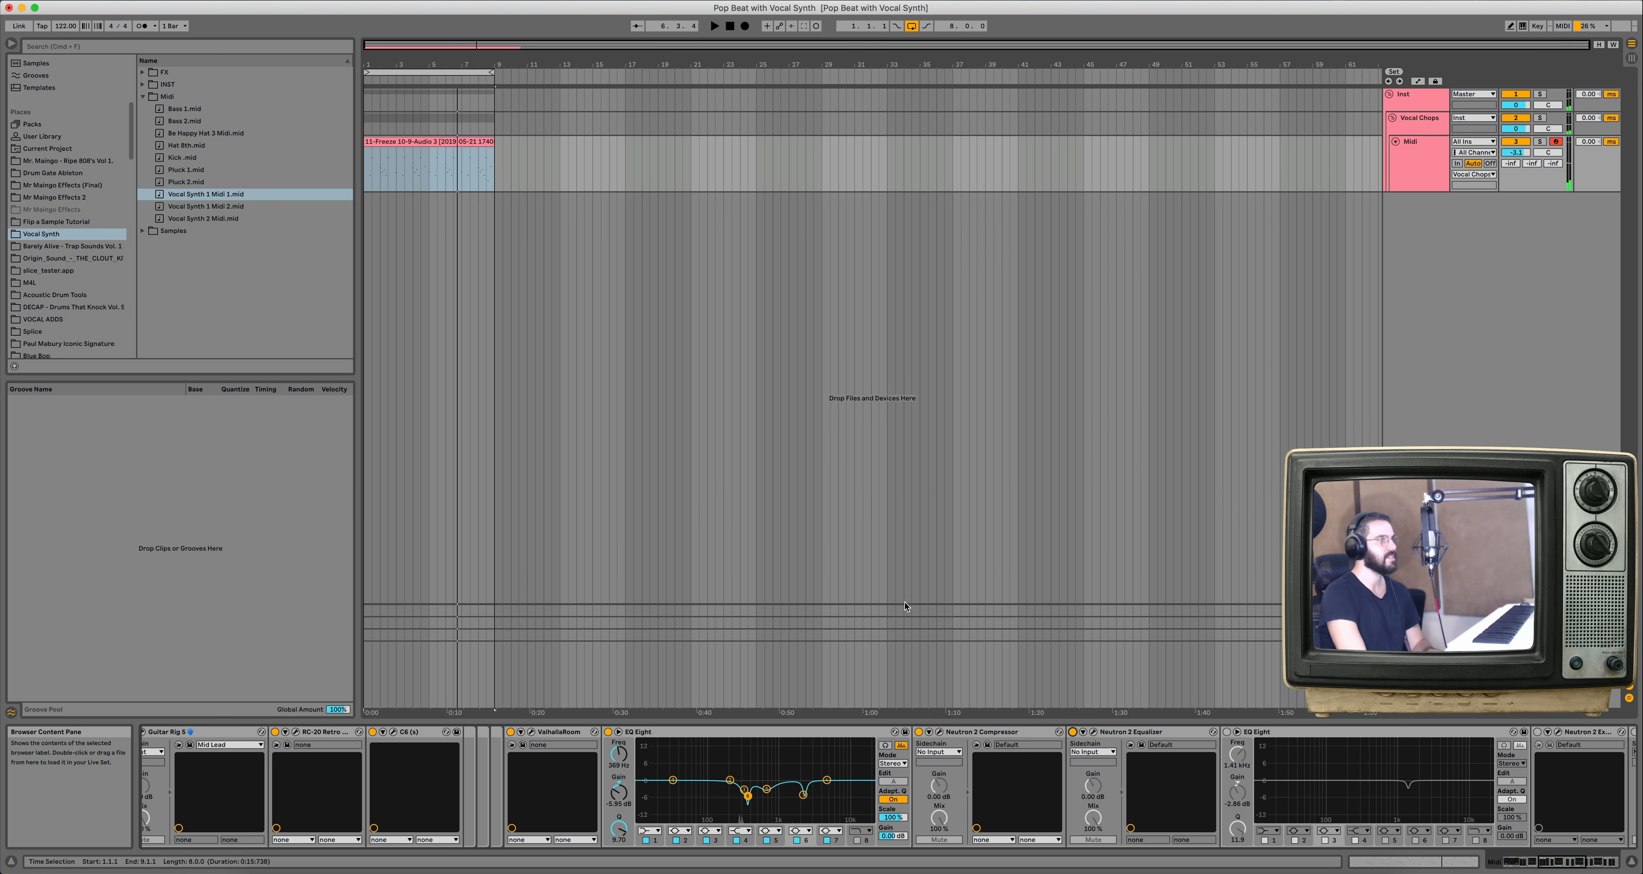
Turn on the EQ Eight after Neutron 2 Equalizer and play the loop through it.
{"action": "scroll", "coordinate": [1140, 736], "scroll_direction": "right", "scroll_amount": 5}
{"action": "left_click", "coordinate": [1138, 732]}
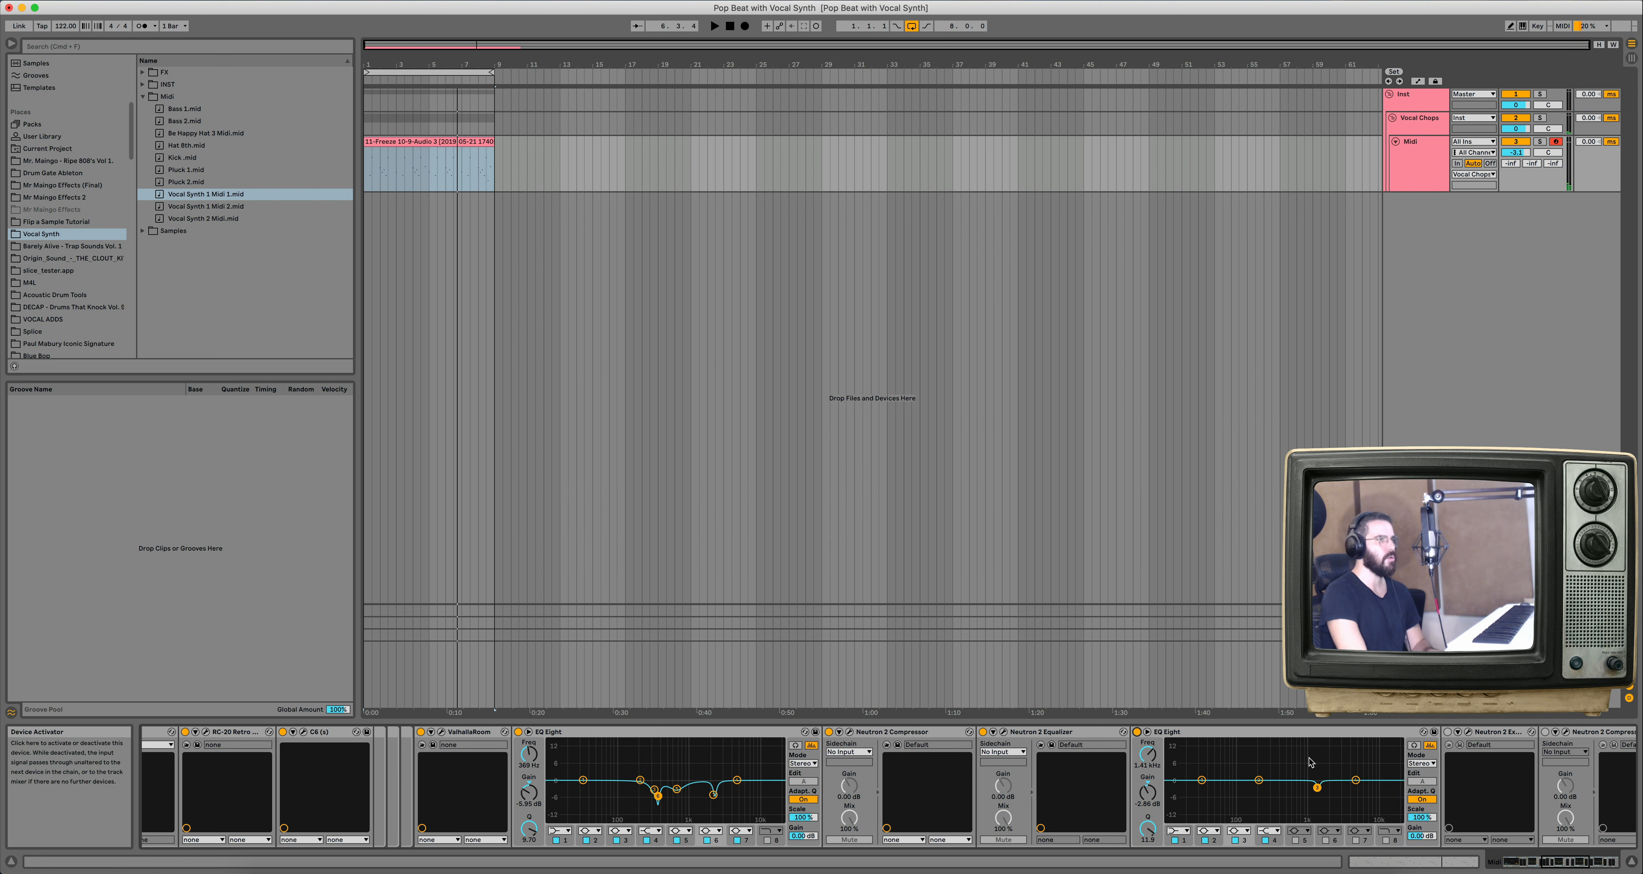
{"action": "scroll", "coordinate": [1317, 792], "scroll_direction": "right", "scroll_amount": 3}
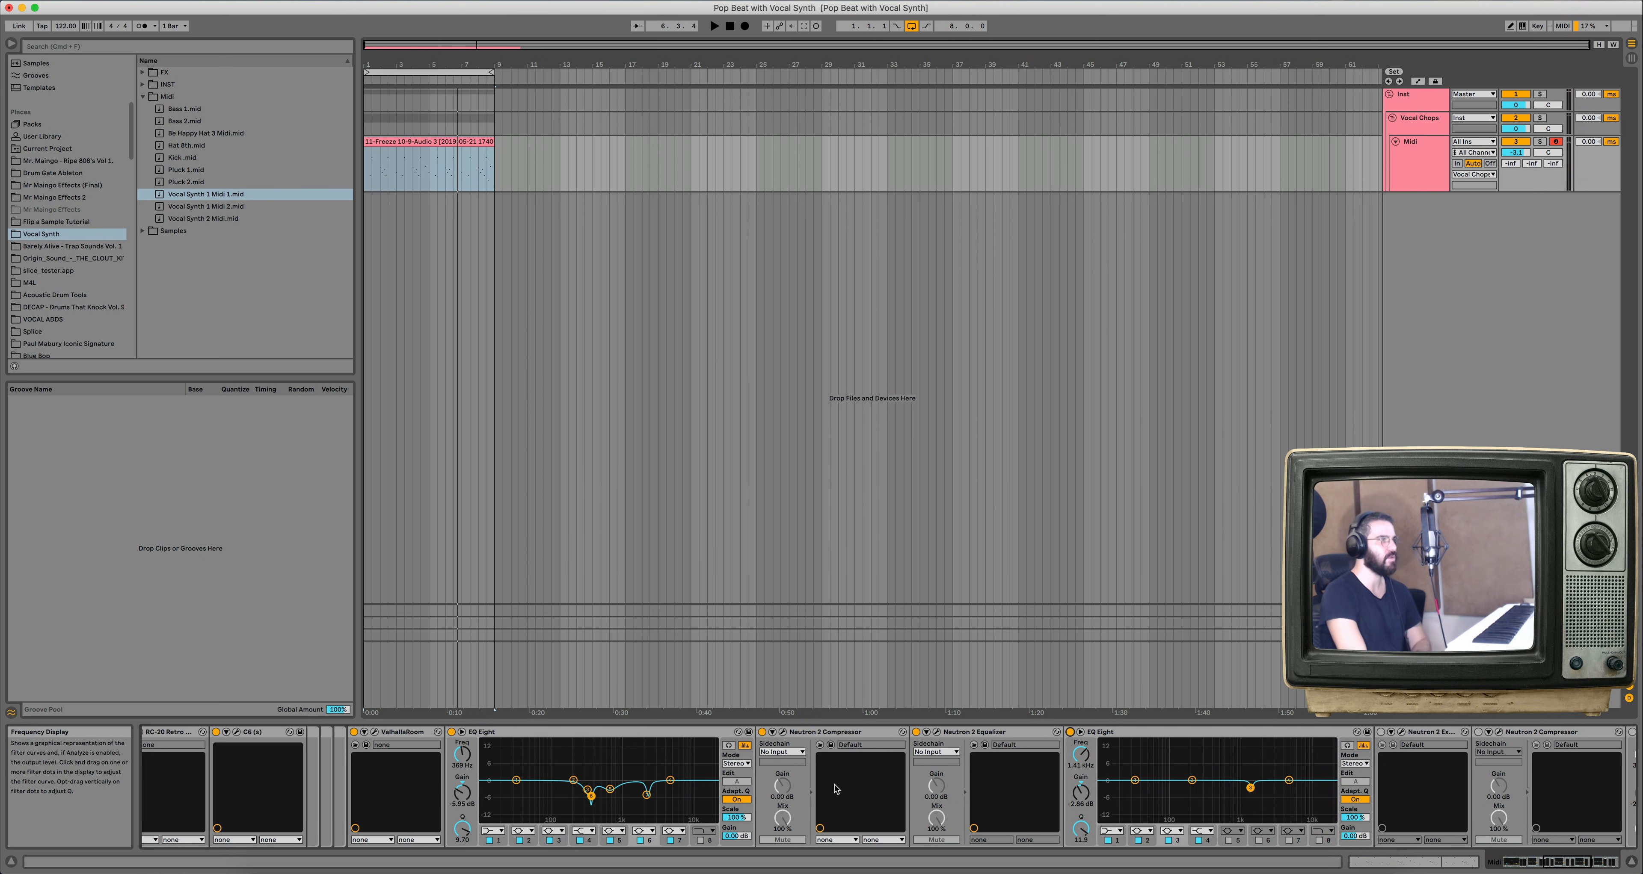
{"action": "key", "text": "space"}
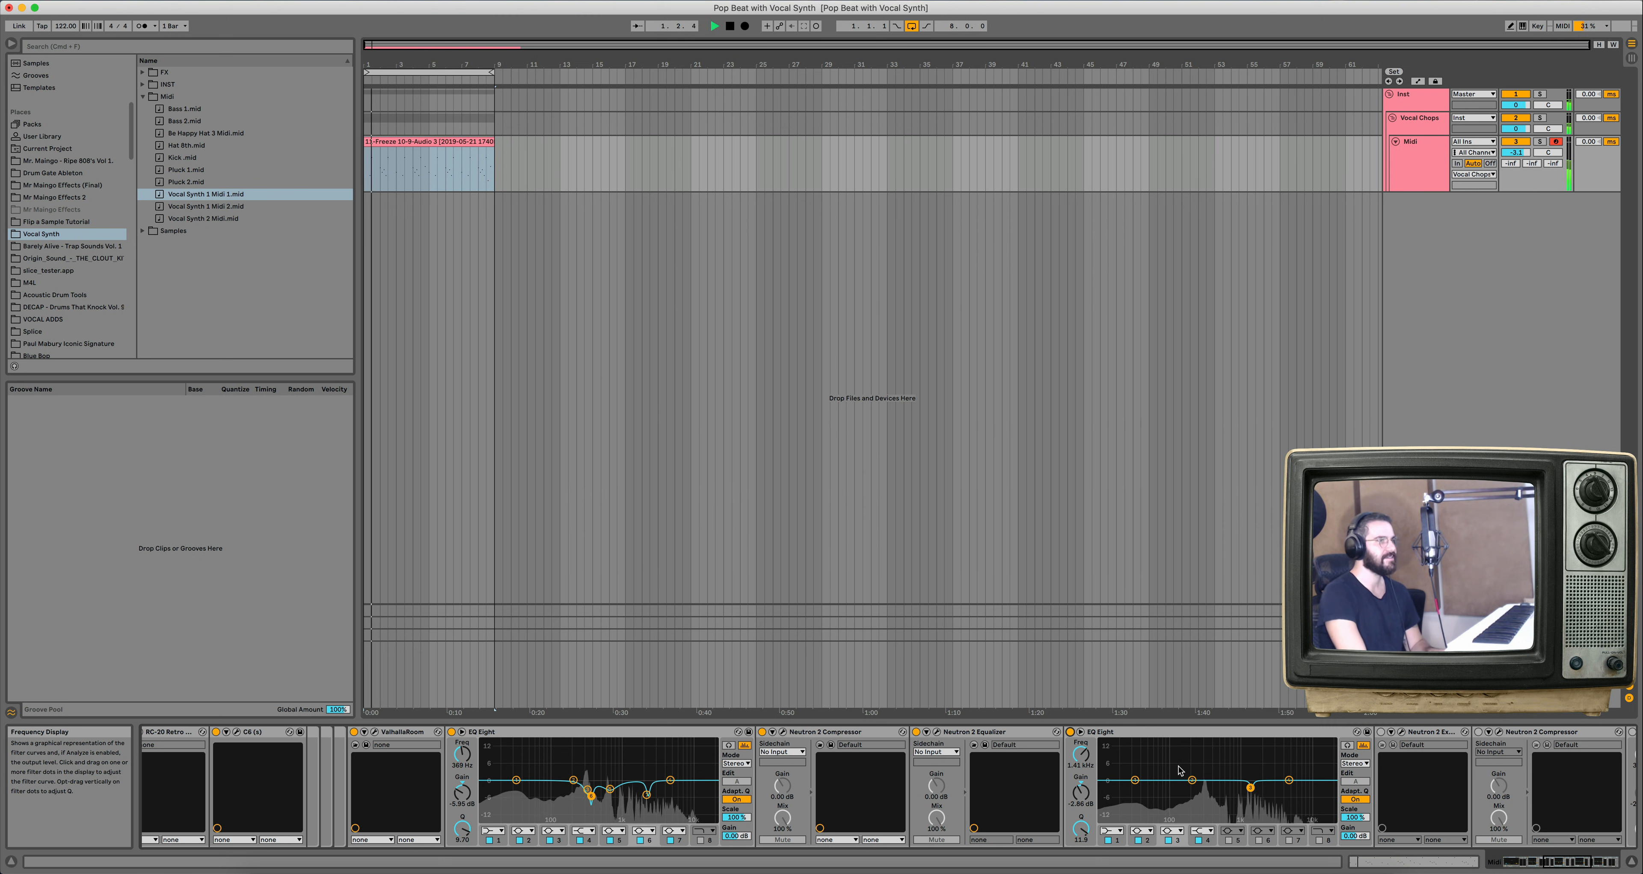
Turn on Neutron 2 Exciter, dismiss its preset manager and compare the playing loop with the exciter bypassed and active.
{"action": "scroll", "coordinate": [1234, 735], "scroll_direction": "right", "scroll_amount": 8}
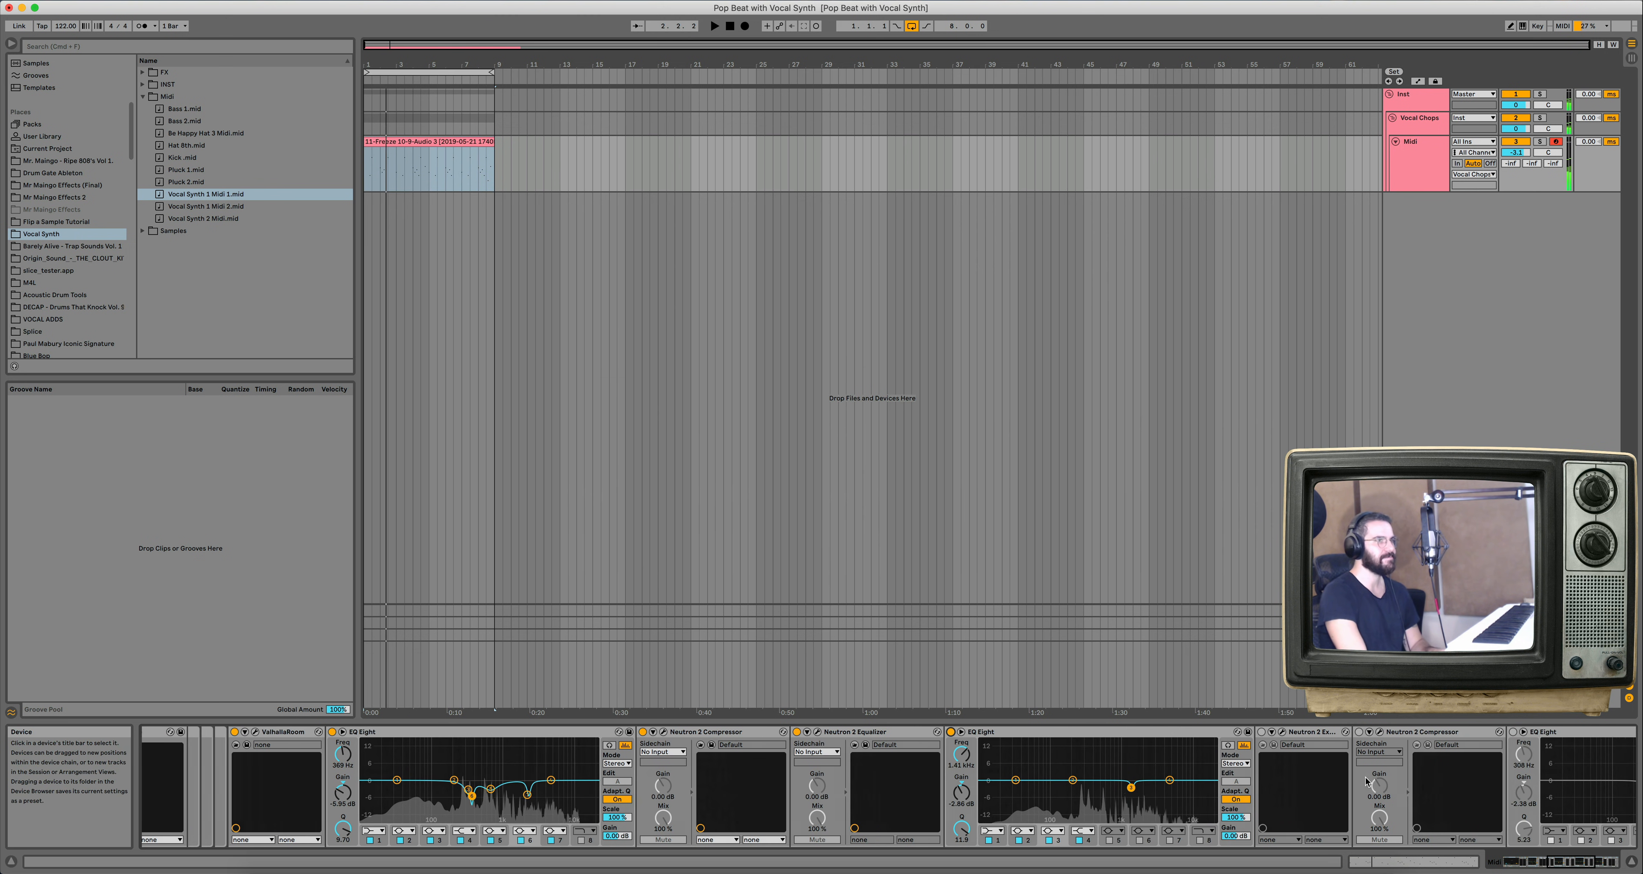
{"action": "left_click", "coordinate": [1223, 735]}
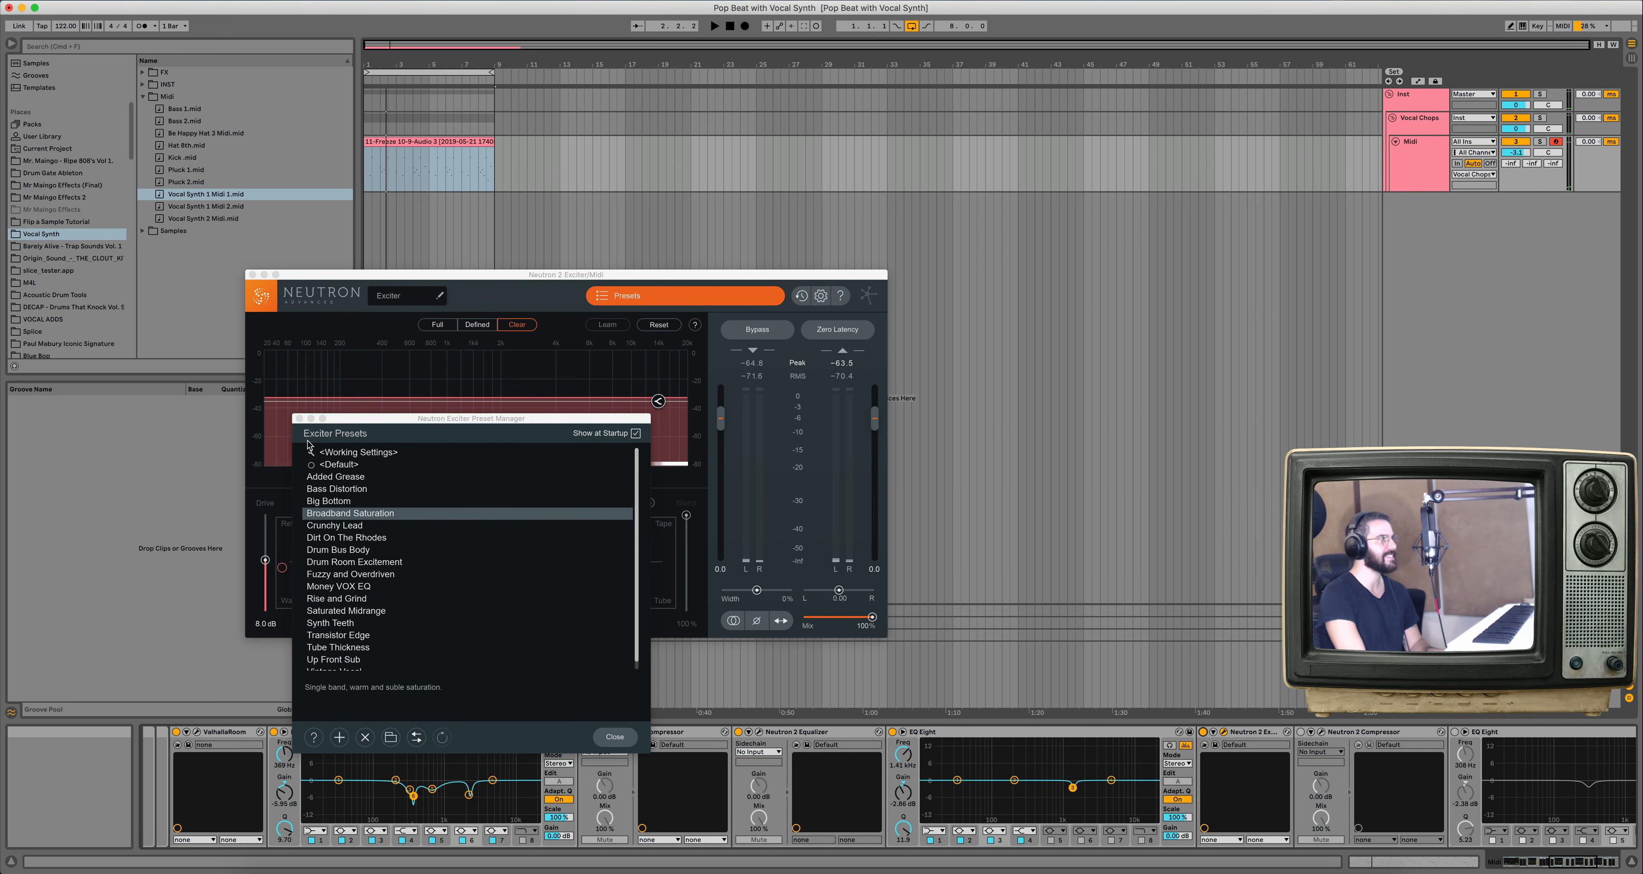
{"action": "left_click", "coordinate": [299, 420]}
{"action": "key", "text": "space"}
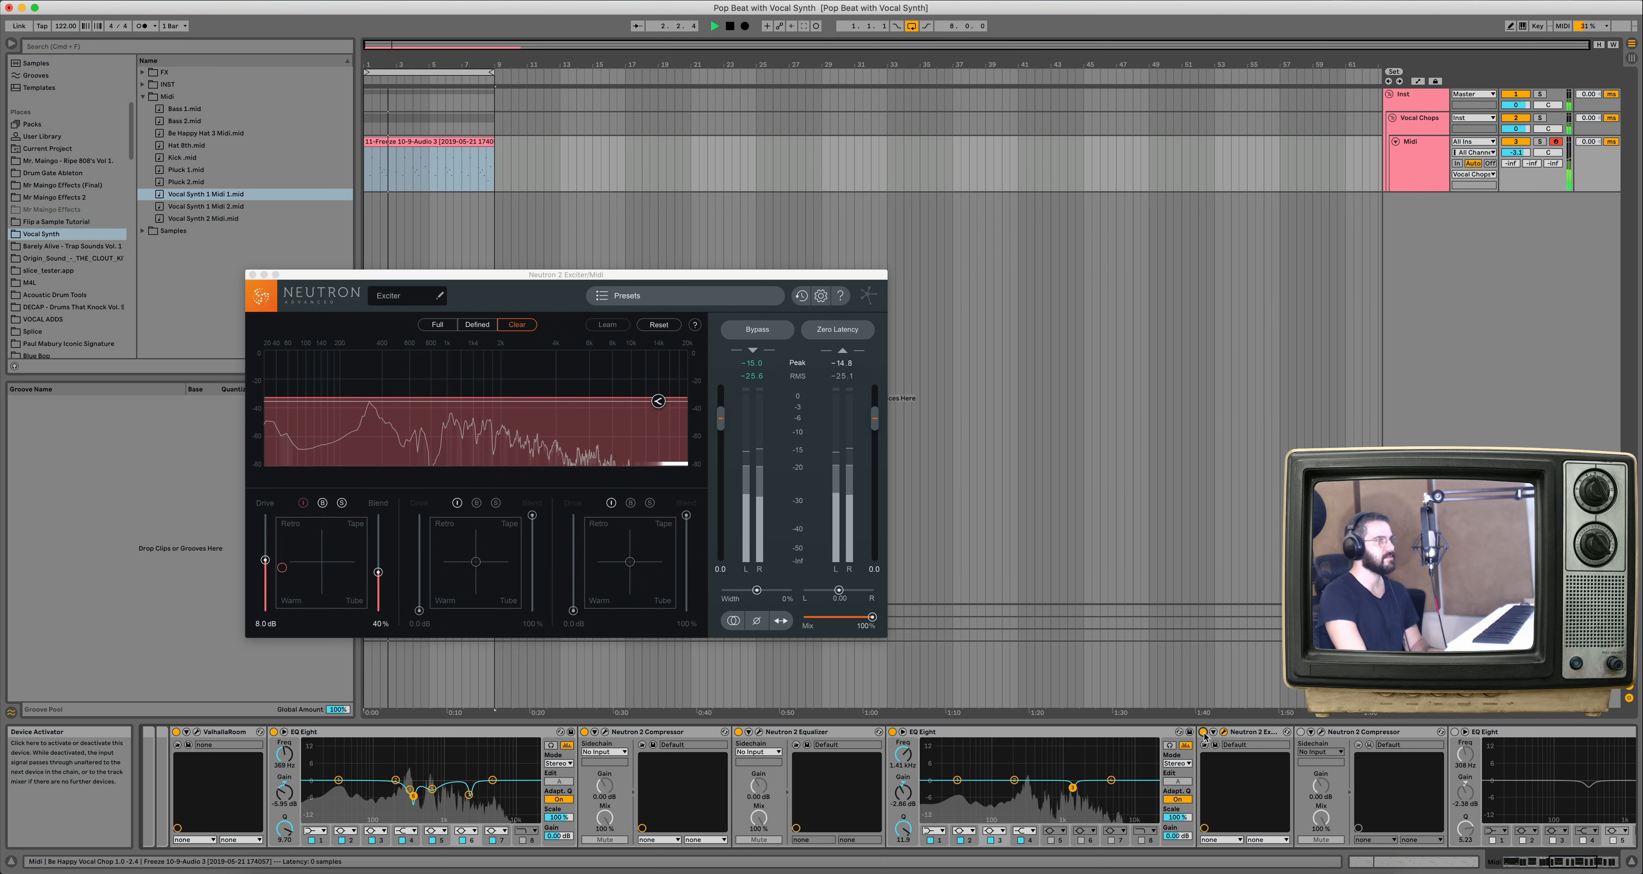
{"action": "left_click", "coordinate": [1204, 732]}
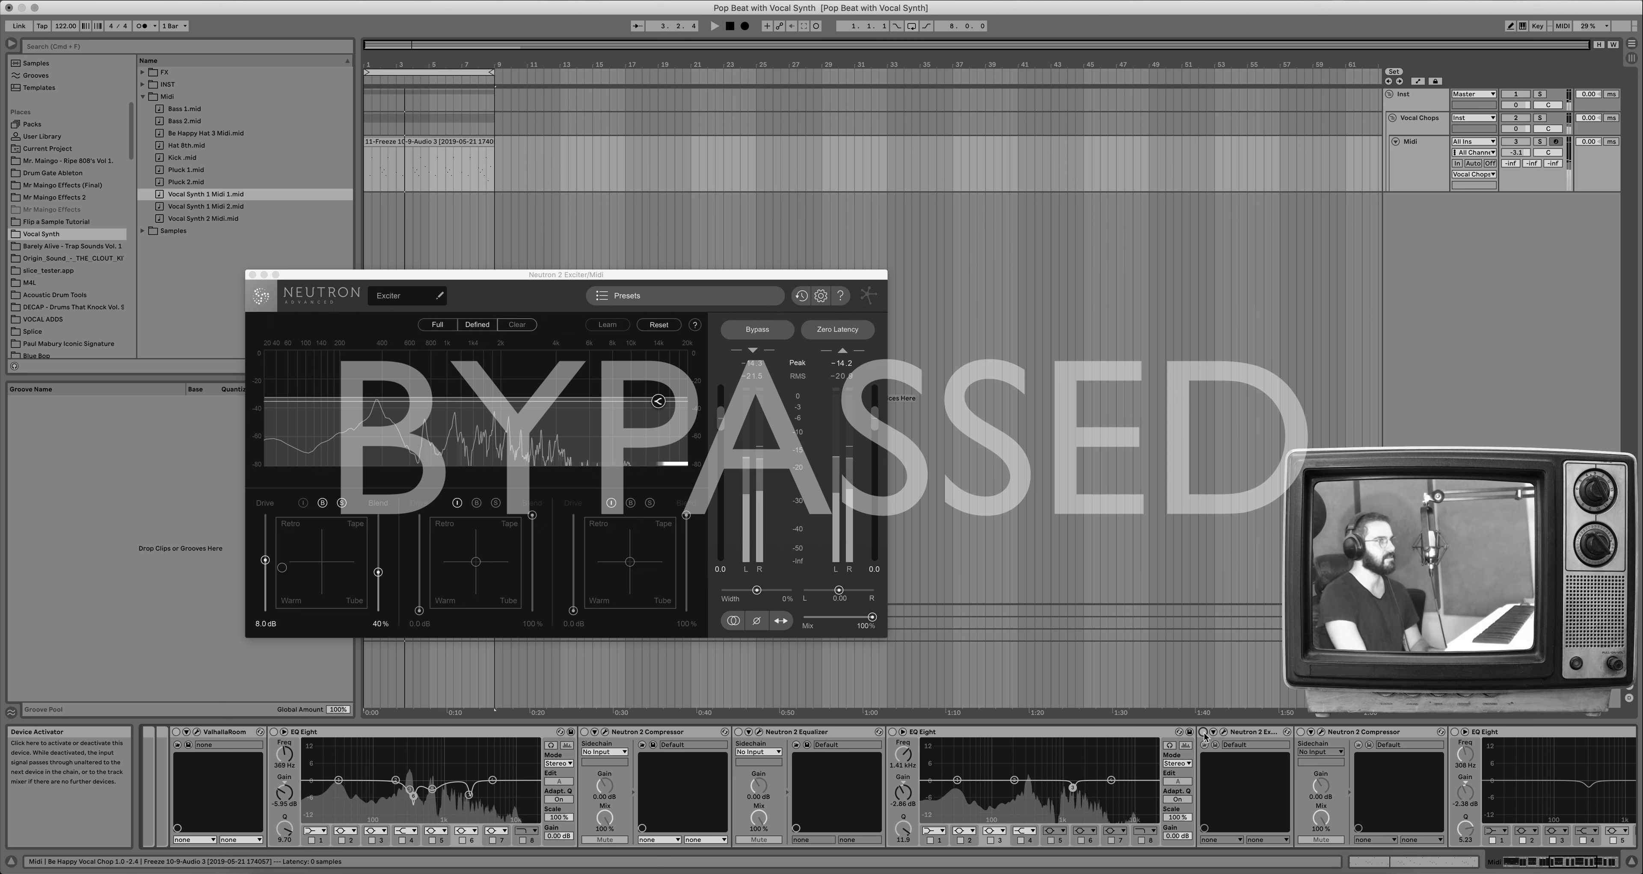
{"action": "left_click", "coordinate": [1204, 733]}
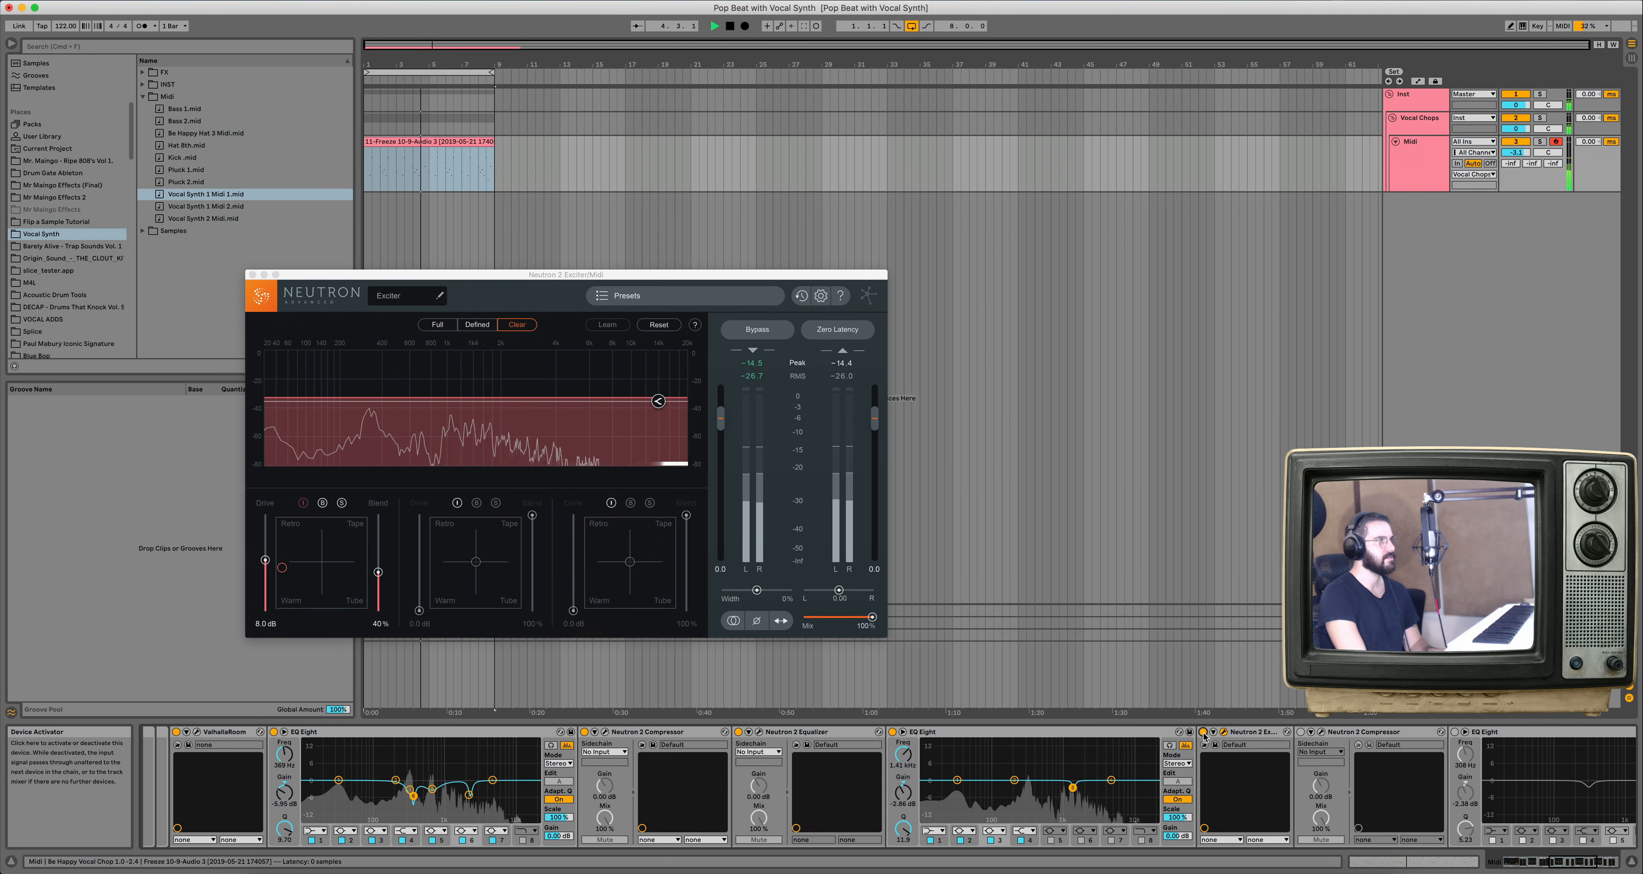
{"action": "key", "text": "space"}
Turn on the Neutron 2 Compressor after the Exciter, dismiss its preset manager and the Exciter window, and compare the loop with it bypassed and active.
{"action": "scroll", "coordinate": [1199, 737], "scroll_direction": "right", "scroll_amount": 3}
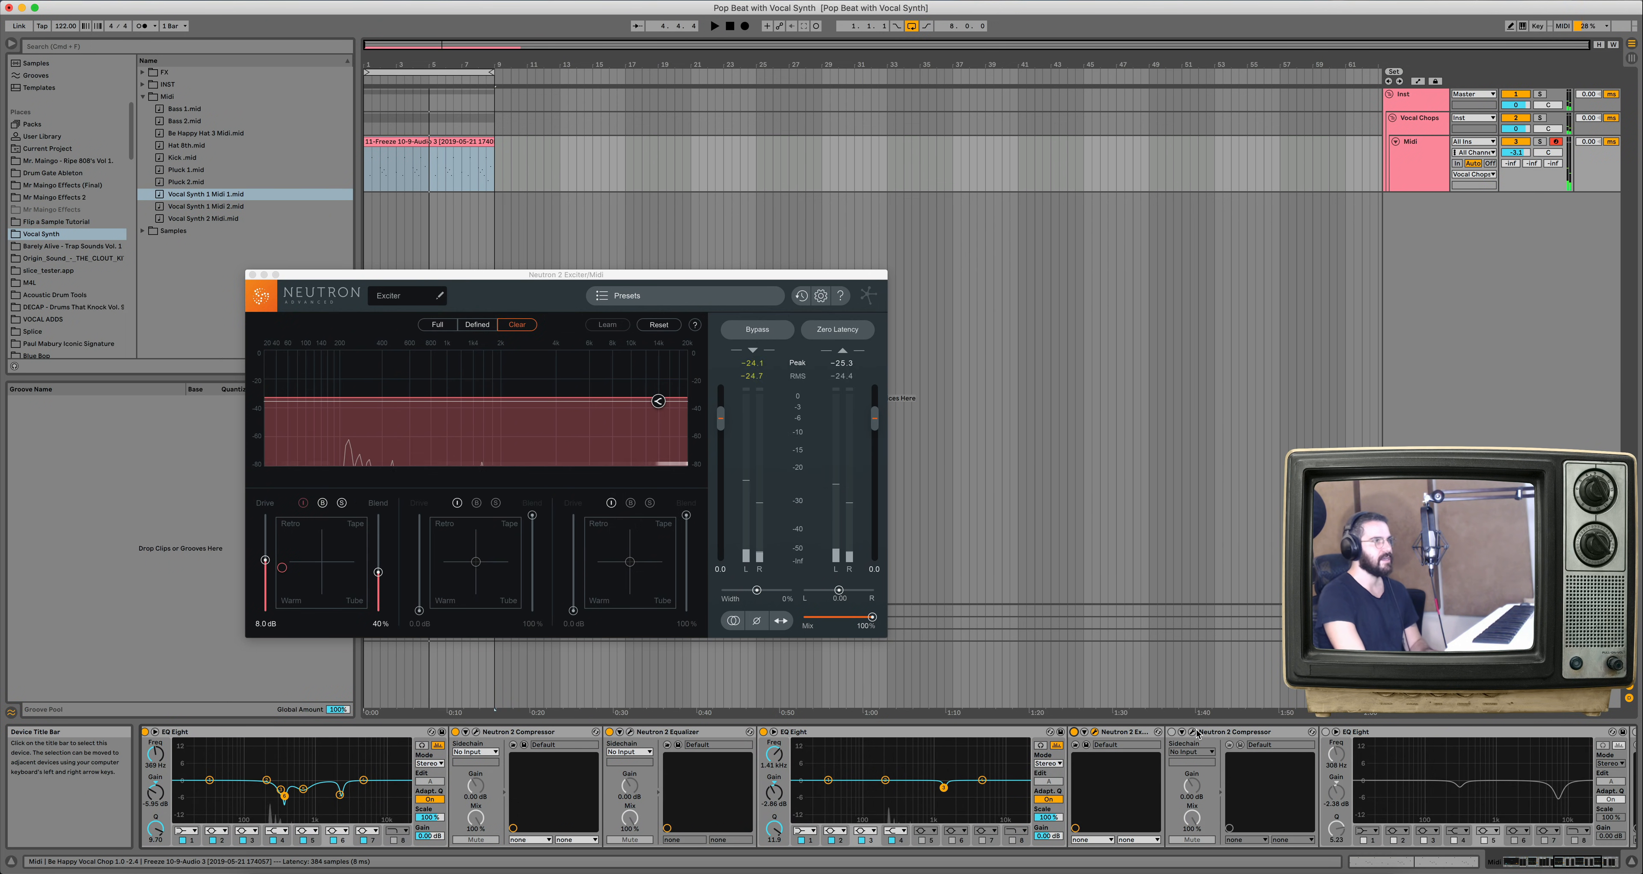
{"action": "left_click", "coordinate": [1194, 733]}
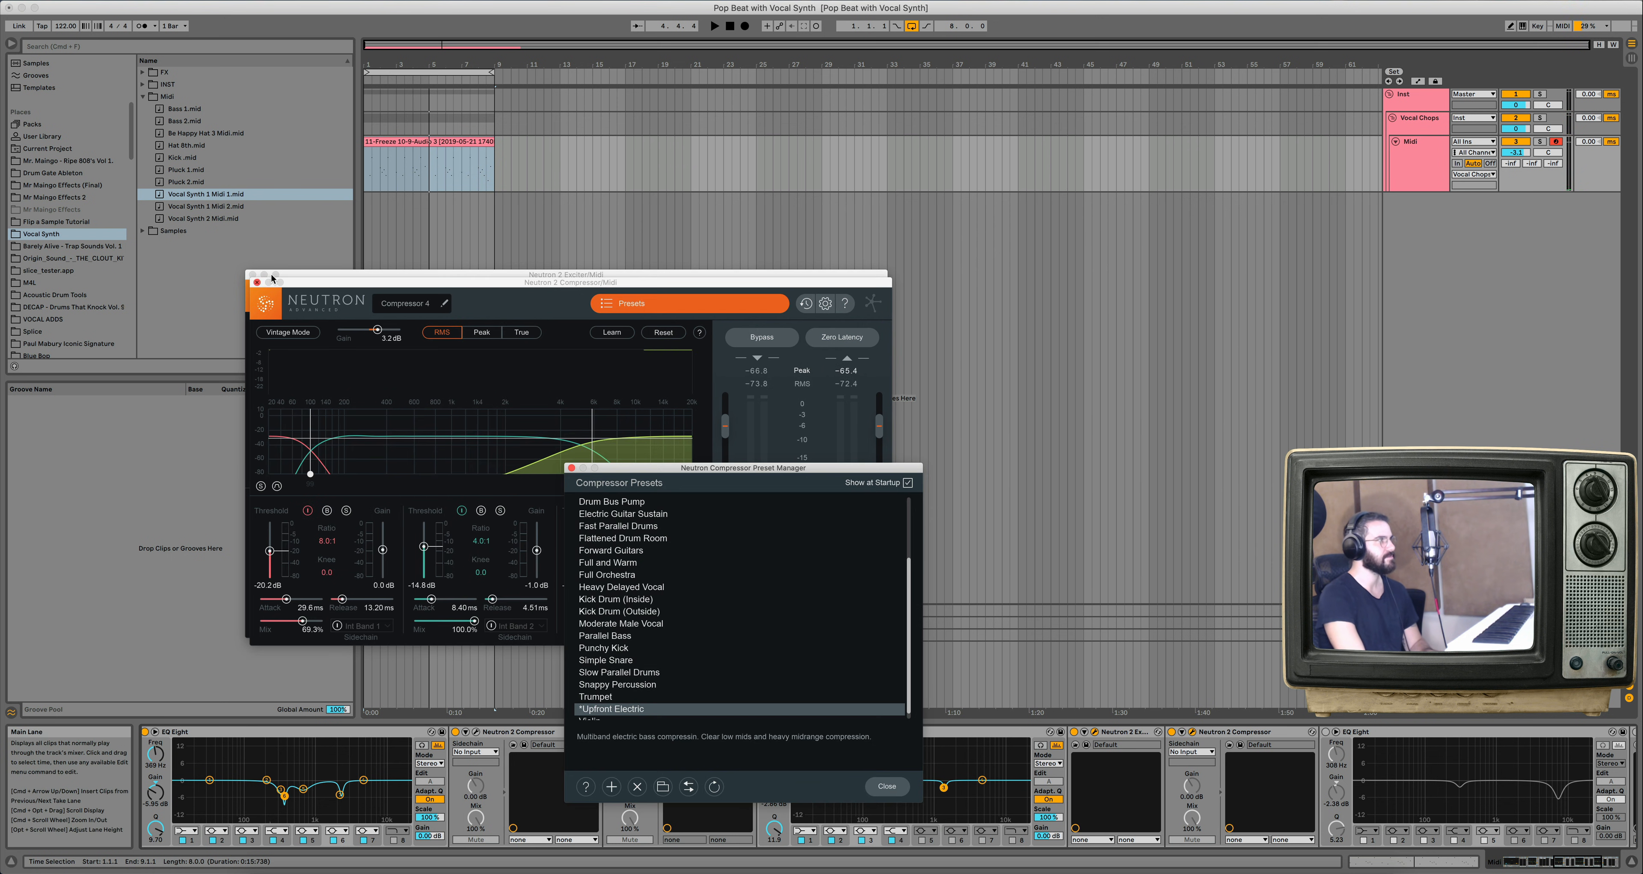
{"action": "key", "text": "space"}
{"action": "left_click", "coordinate": [572, 469]}
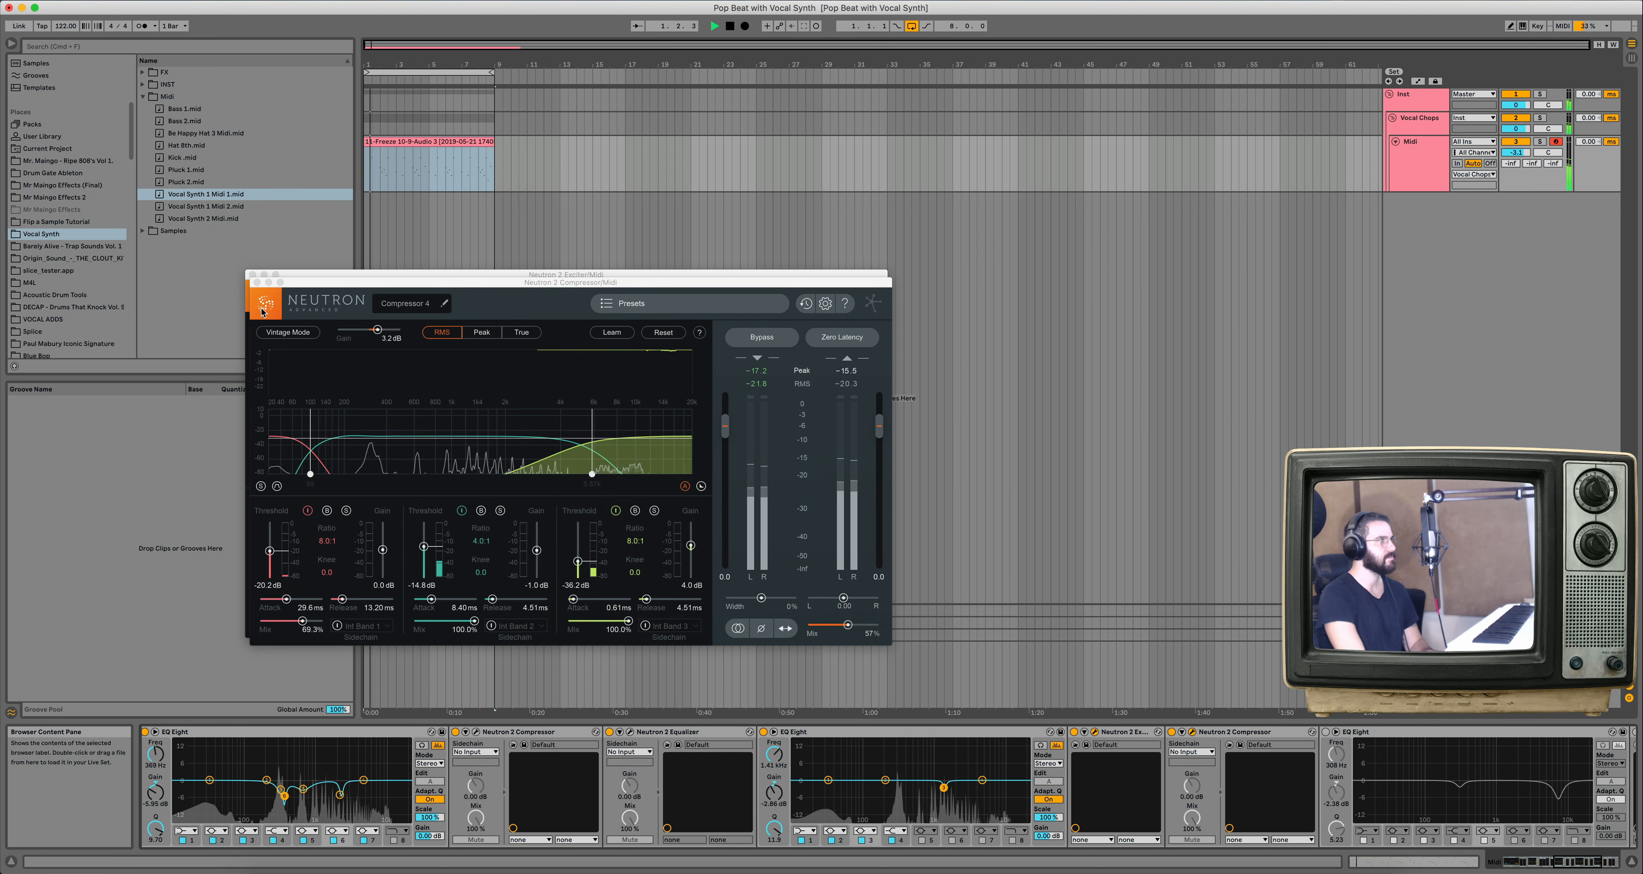
{"action": "left_click", "coordinate": [252, 275]}
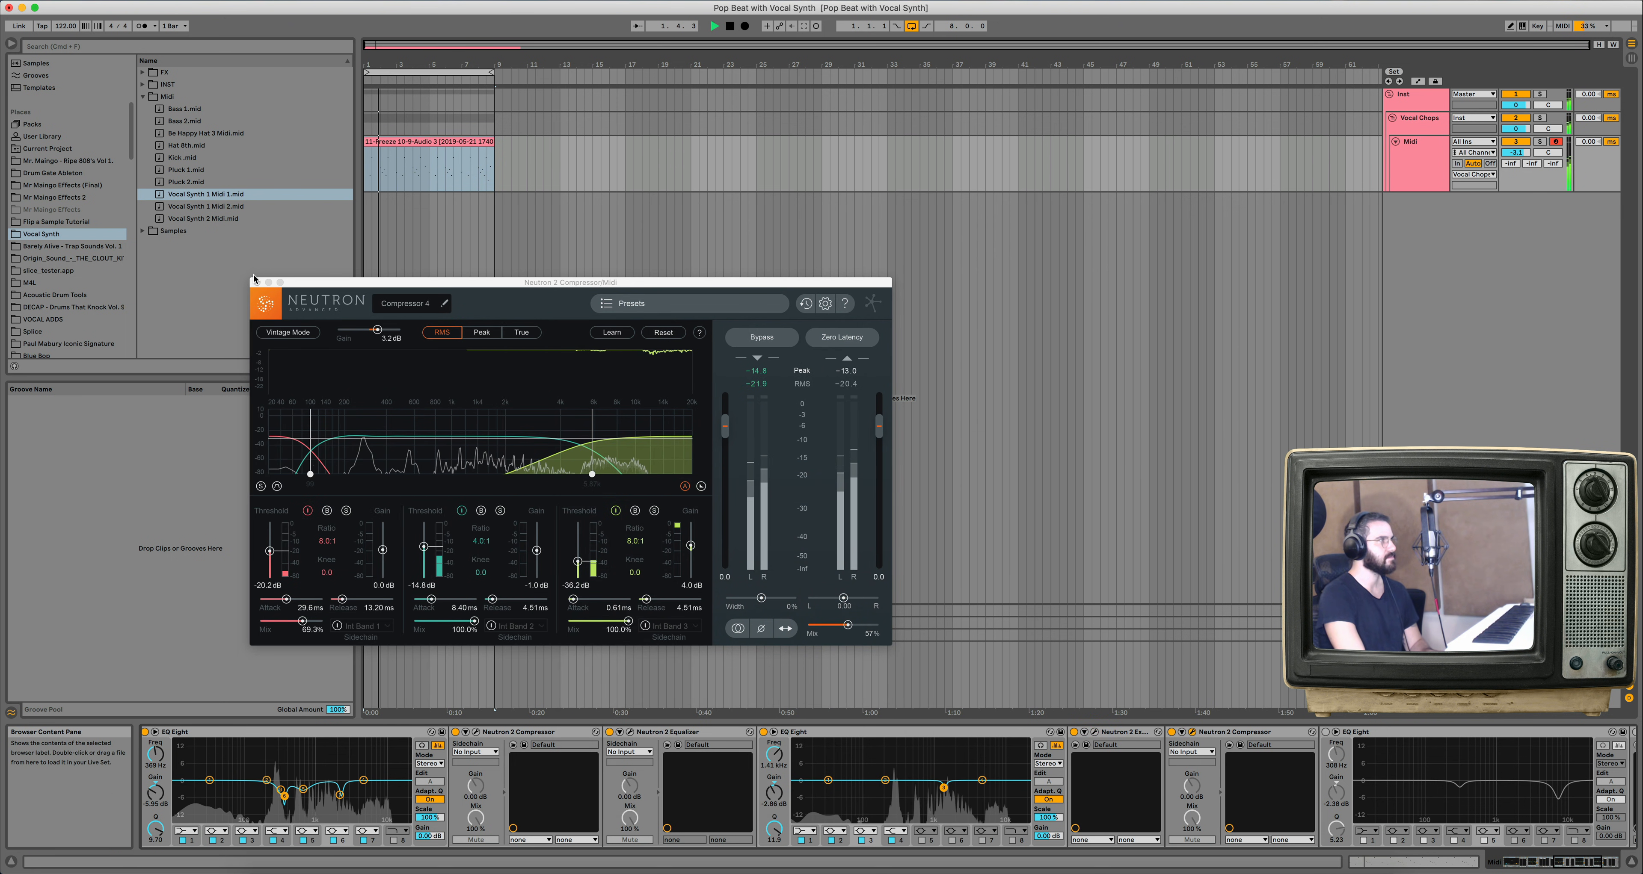
{"action": "left_click", "coordinate": [1171, 733]}
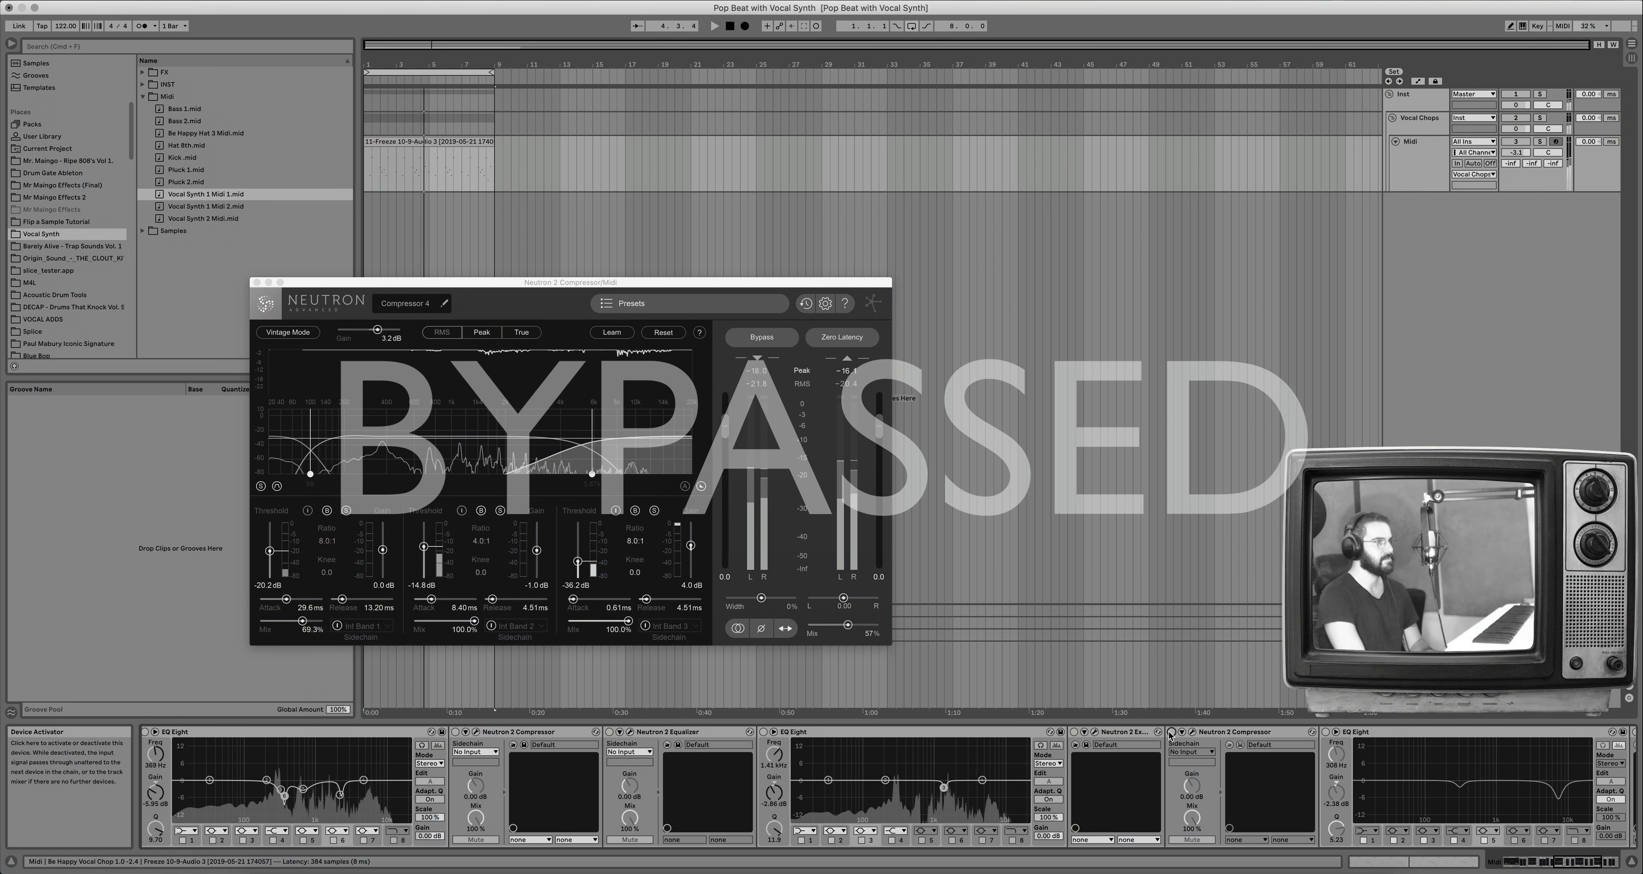
{"action": "left_click", "coordinate": [1171, 733]}
{"action": "key", "text": "space"}
Turn on the EQ Eight after the second Neutron 2 Compressor, close the compressor window and compare the loop with the EQ bypassed and active.
{"action": "scroll", "coordinate": [1228, 735], "scroll_direction": "right", "scroll_amount": 3}
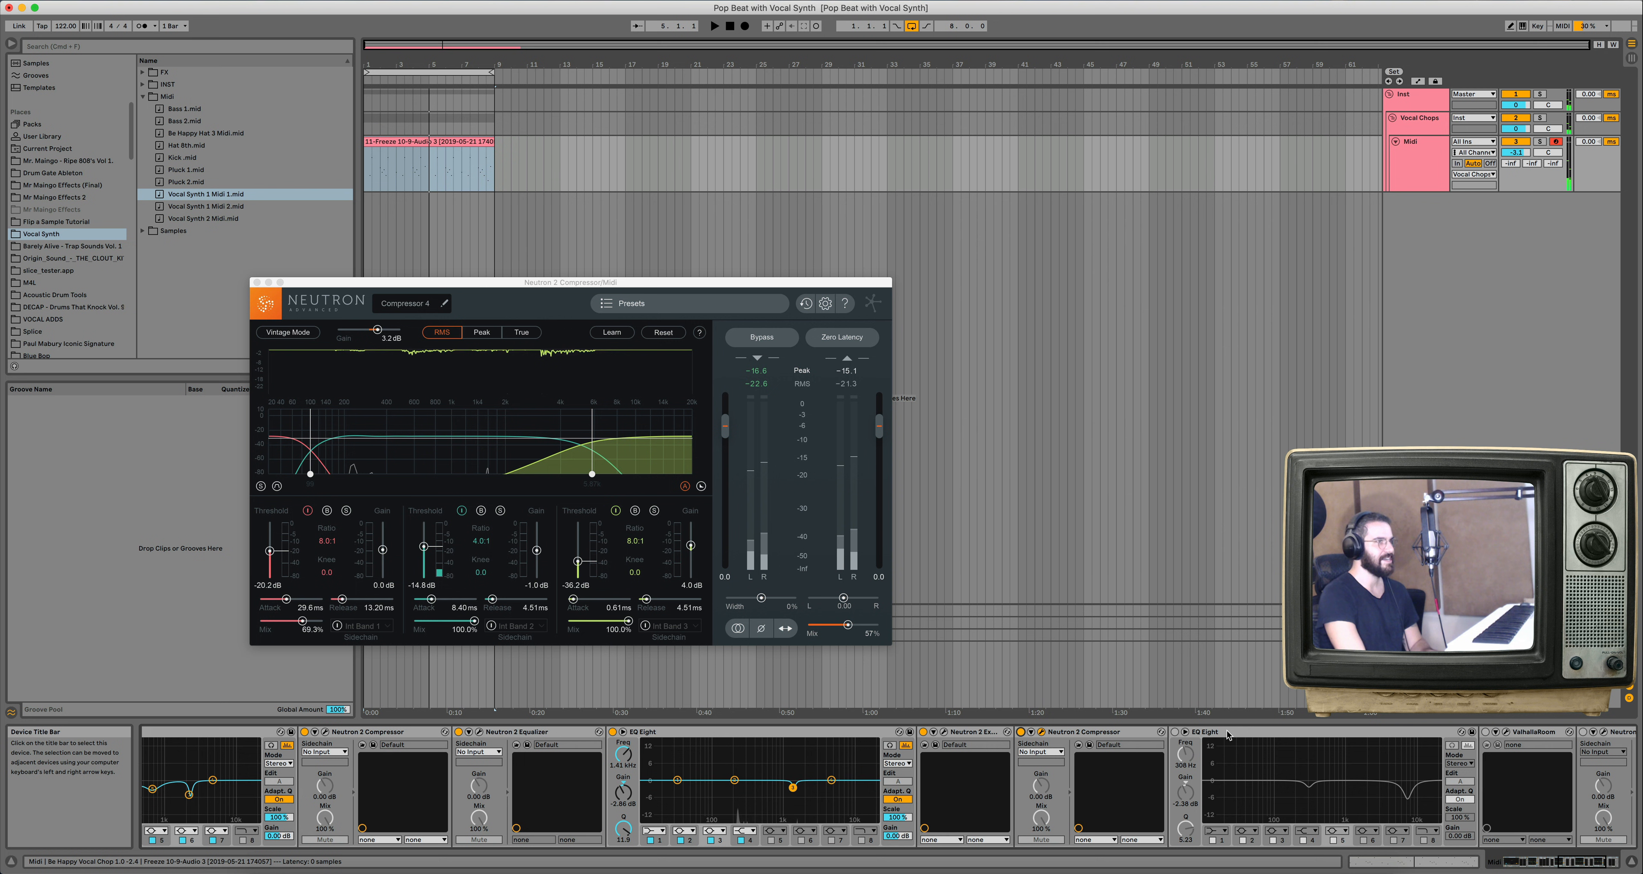
{"action": "left_click", "coordinate": [1175, 733]}
{"action": "key", "text": "space"}
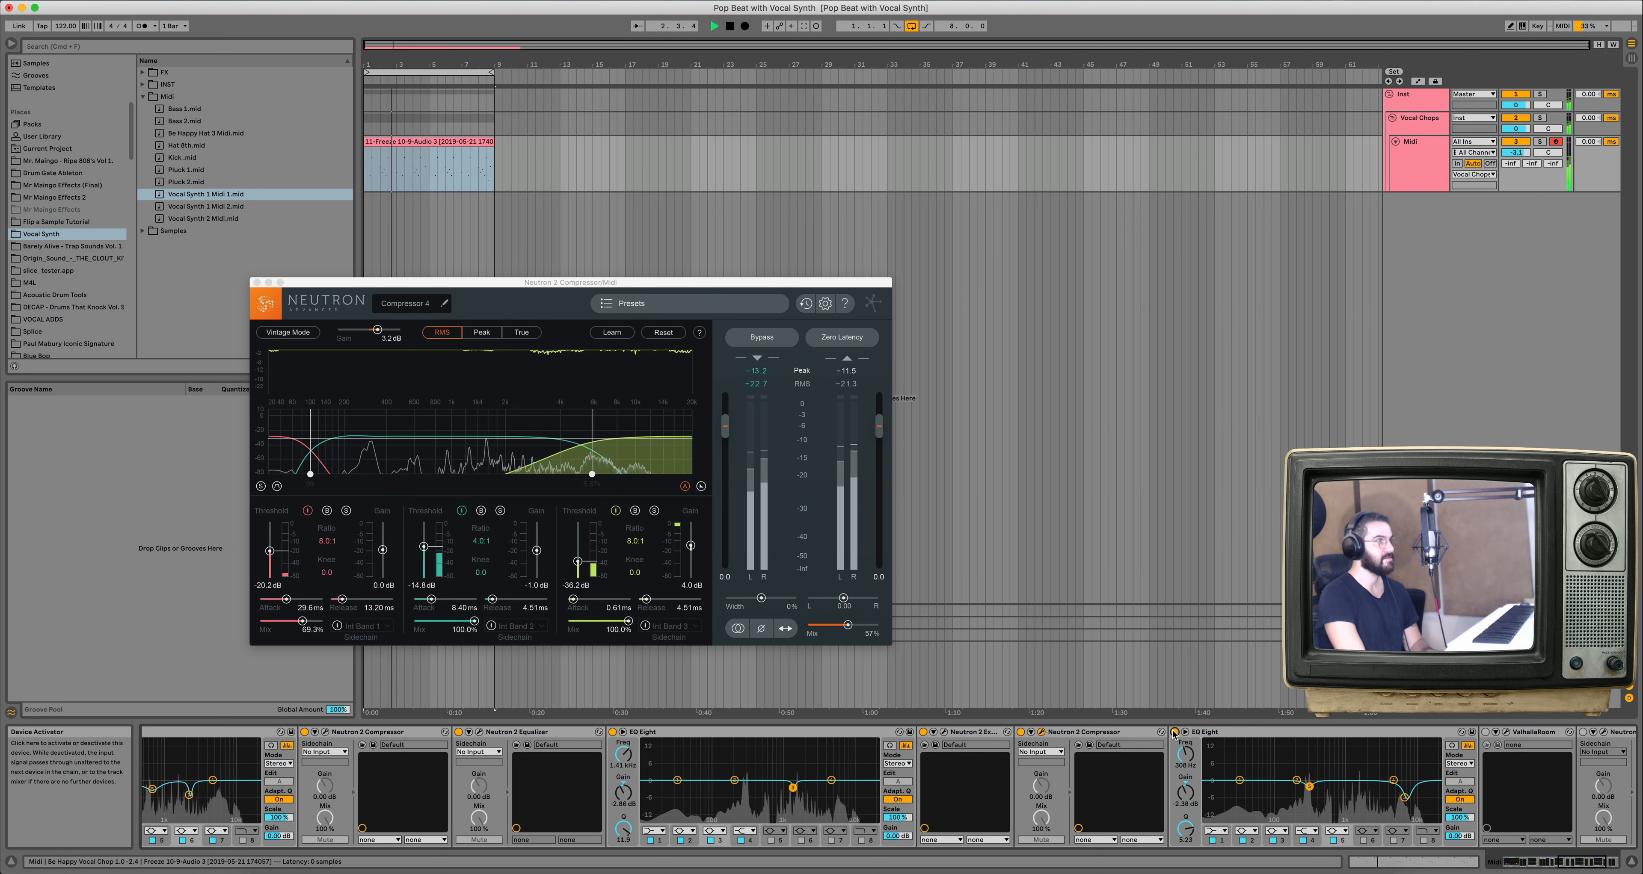
{"action": "left_click", "coordinate": [1175, 733]}
{"action": "left_click", "coordinate": [257, 282]}
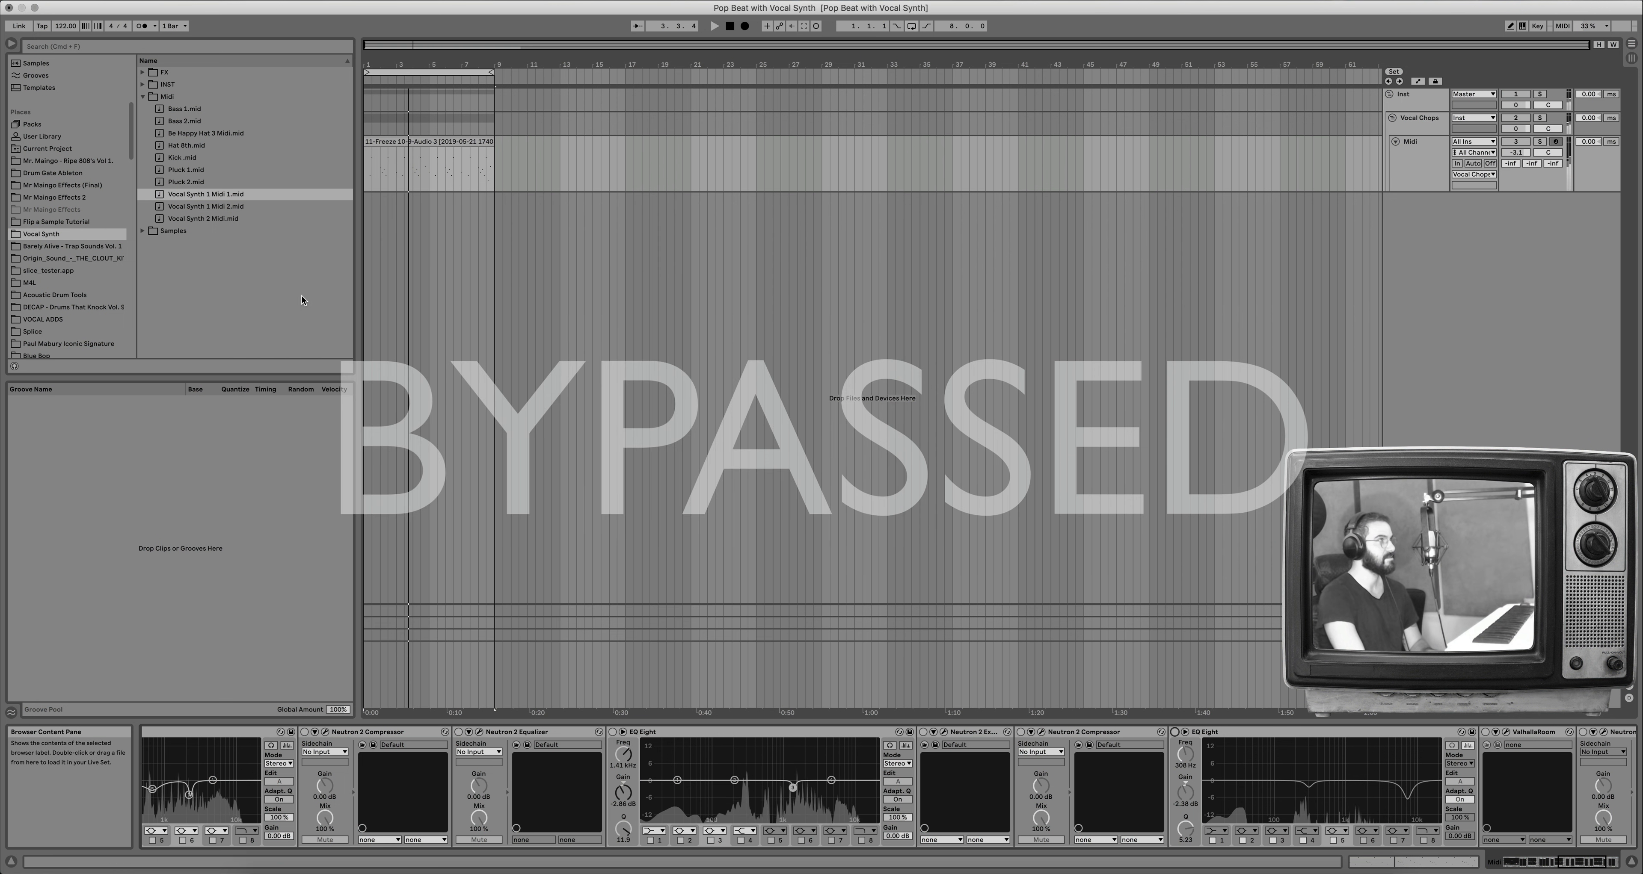
{"action": "left_click", "coordinate": [1175, 733]}
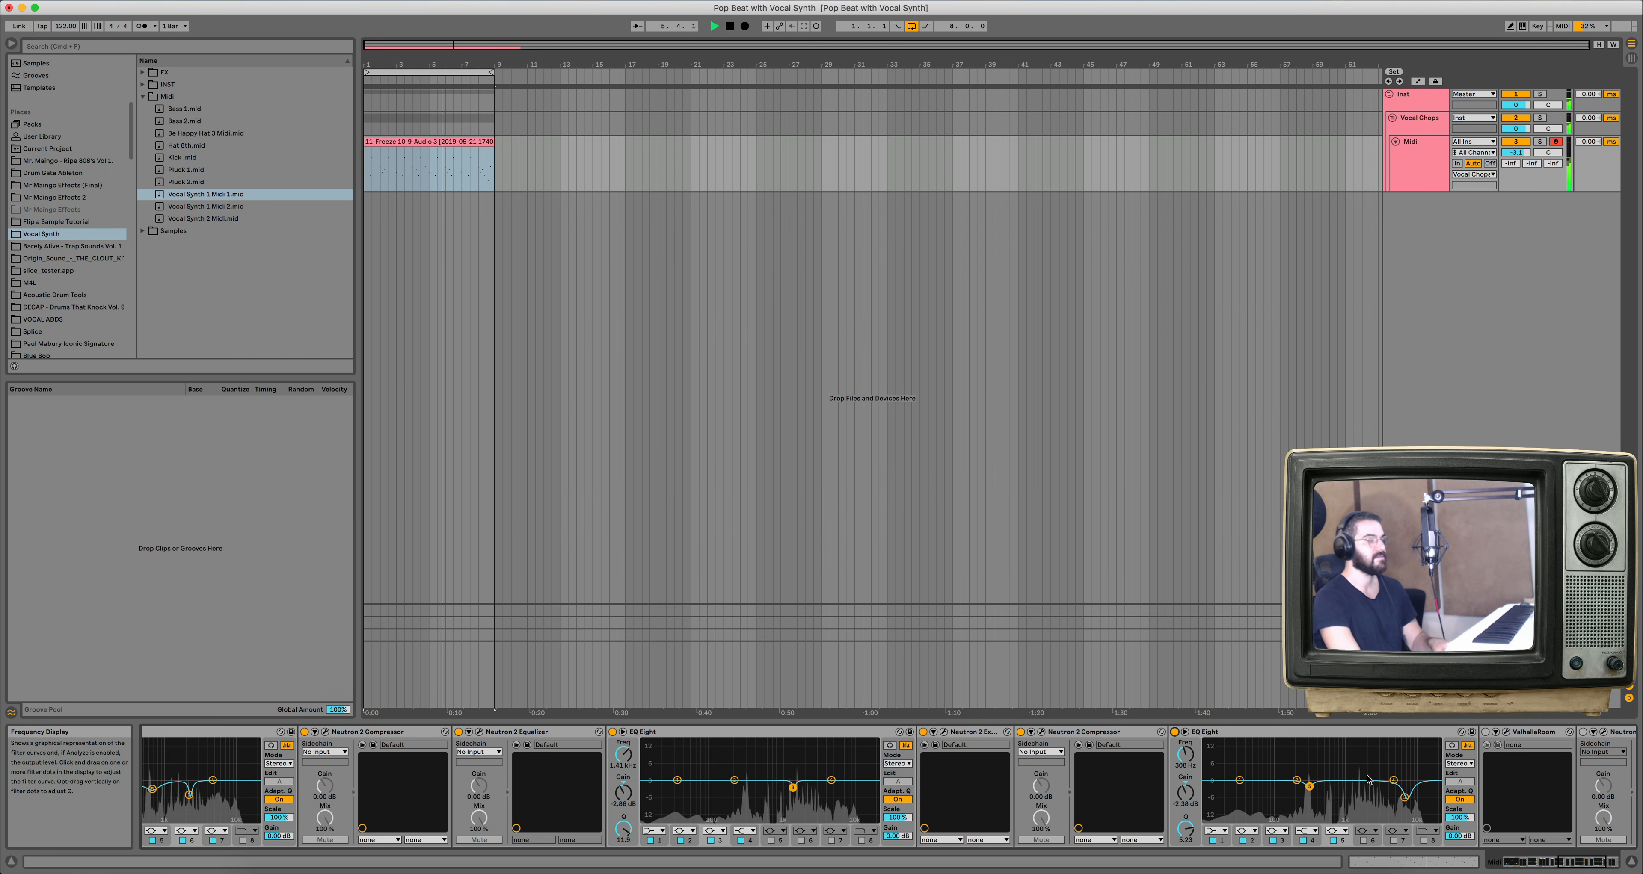
{"action": "key", "text": "space"}
Turn on the last ValhallaRoom in the chain, compare the playing loop with the reverb bypassed and active, and close its window.
{"action": "scroll", "coordinate": [1368, 779], "scroll_direction": "right", "scroll_amount": 5}
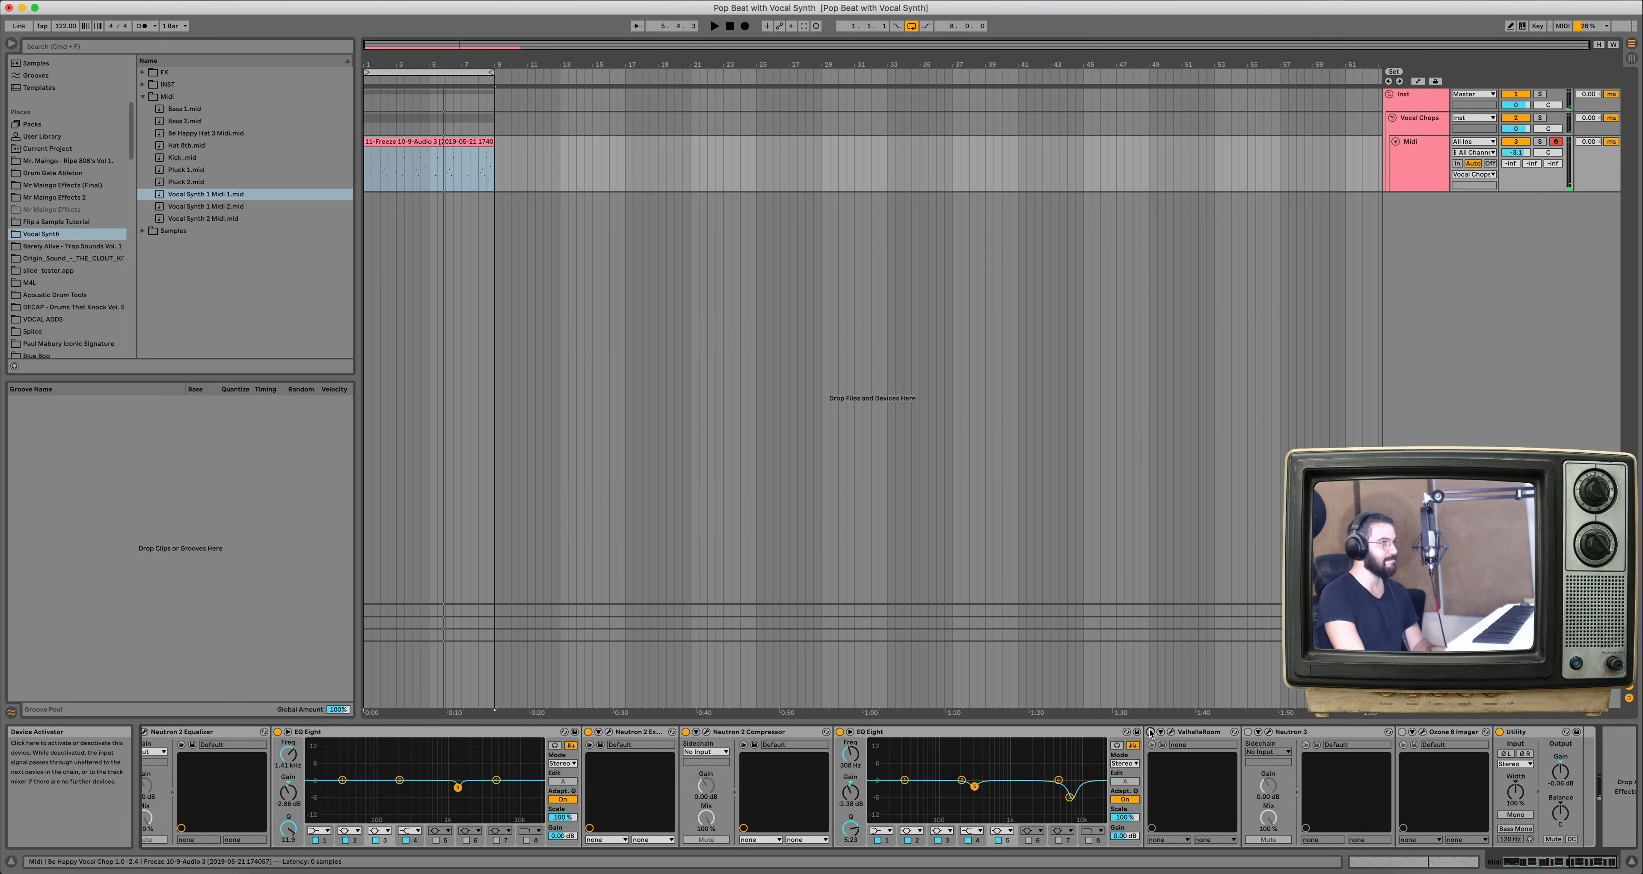
{"action": "left_click", "coordinate": [1172, 732]}
{"action": "key", "text": "space"}
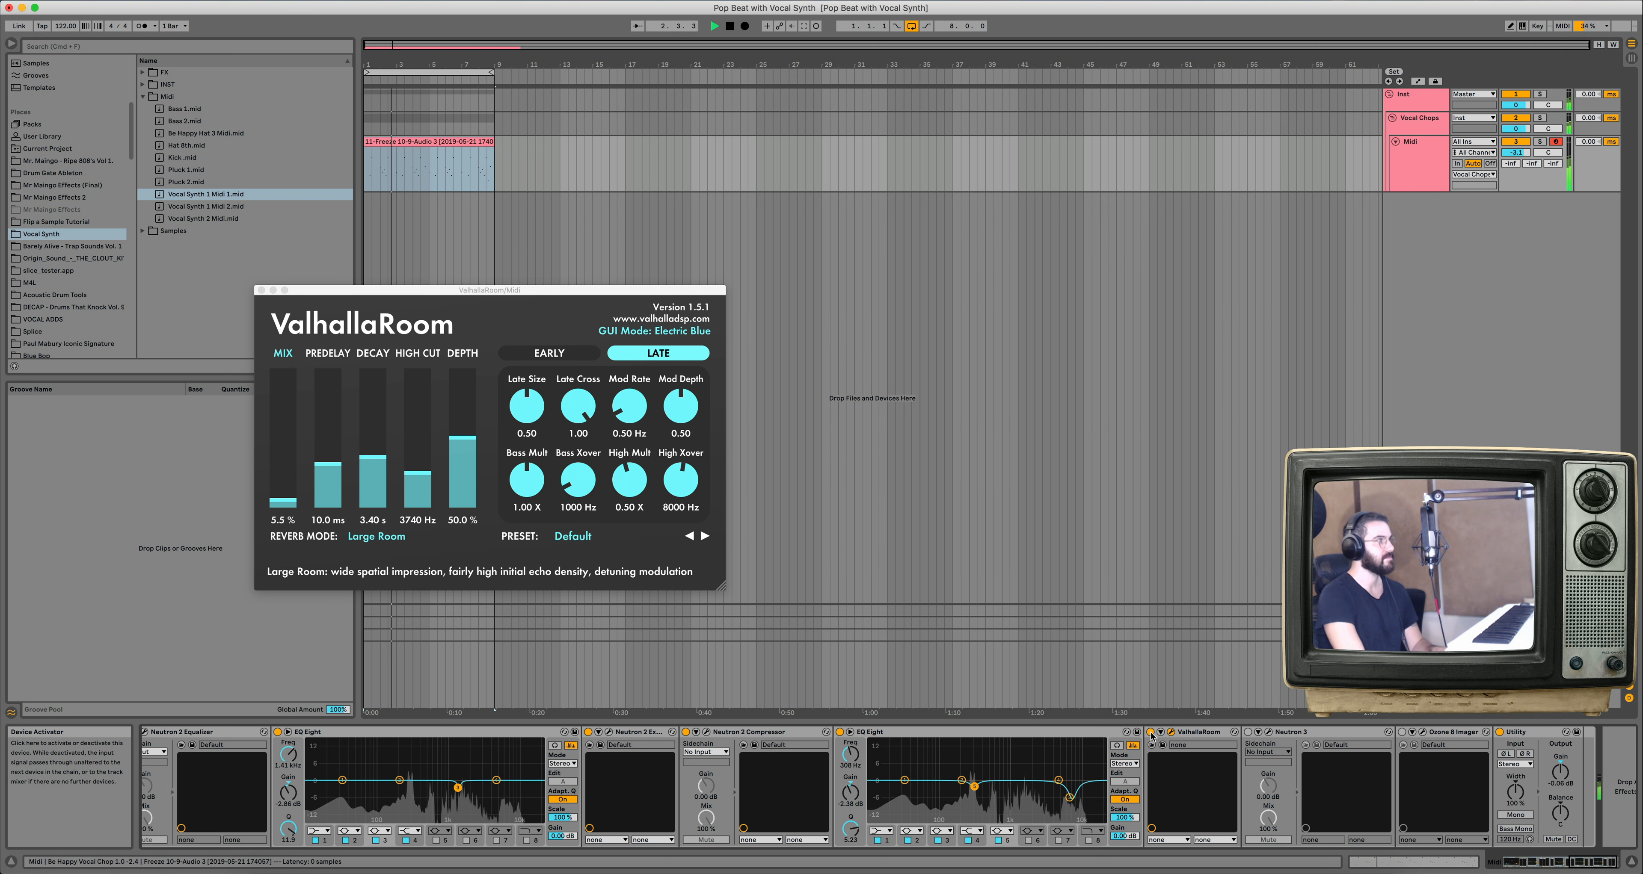
{"action": "left_click", "coordinate": [1152, 733]}
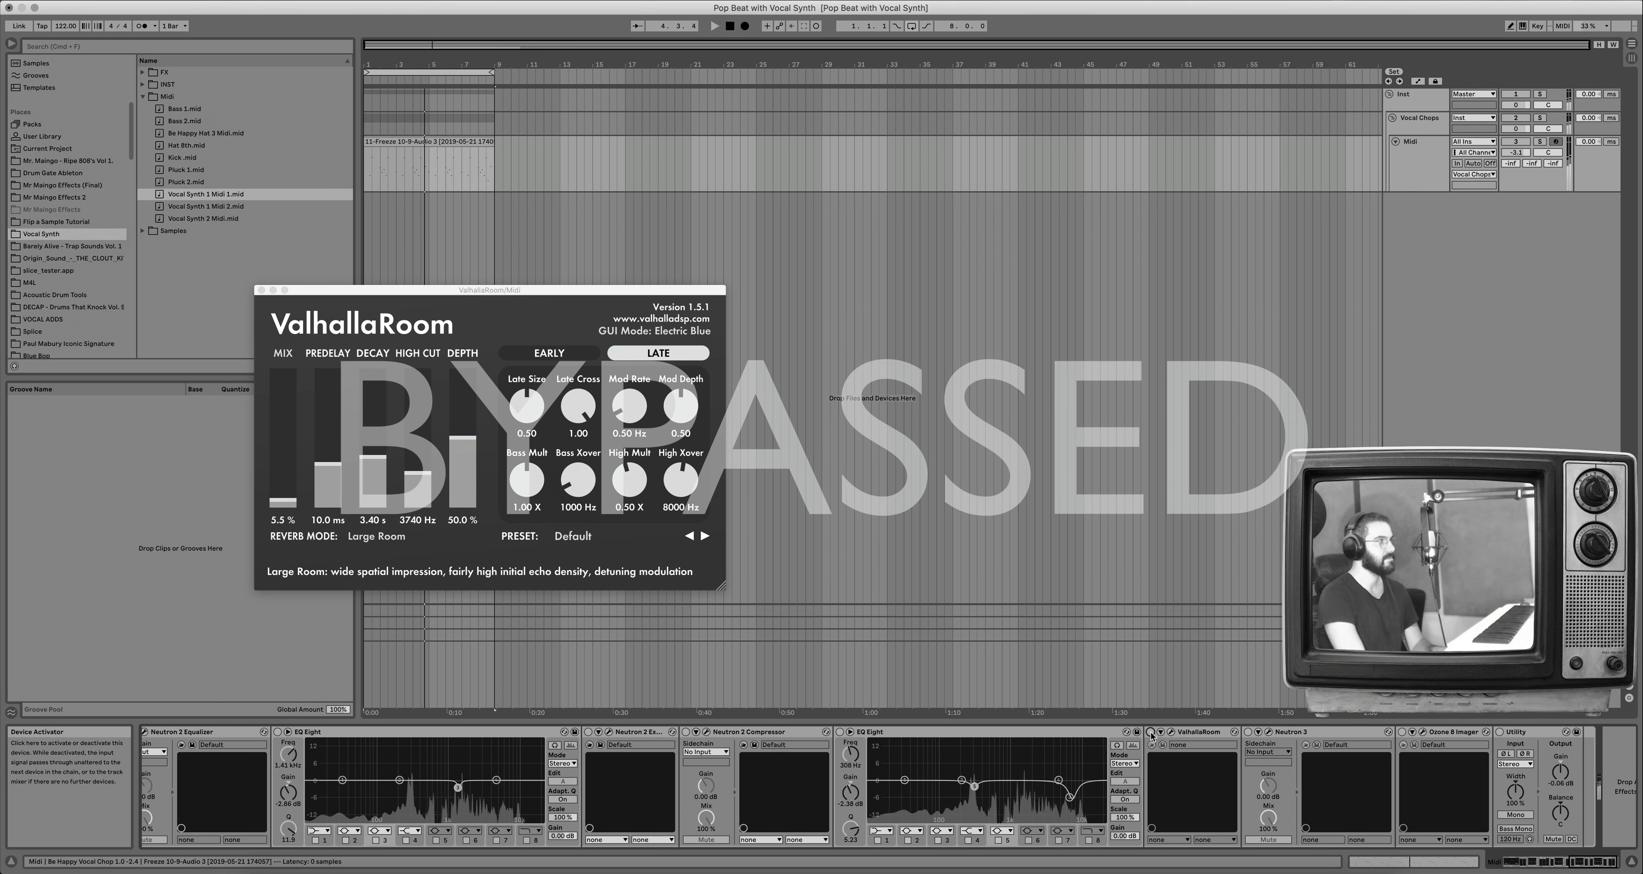
{"action": "left_click", "coordinate": [1151, 734]}
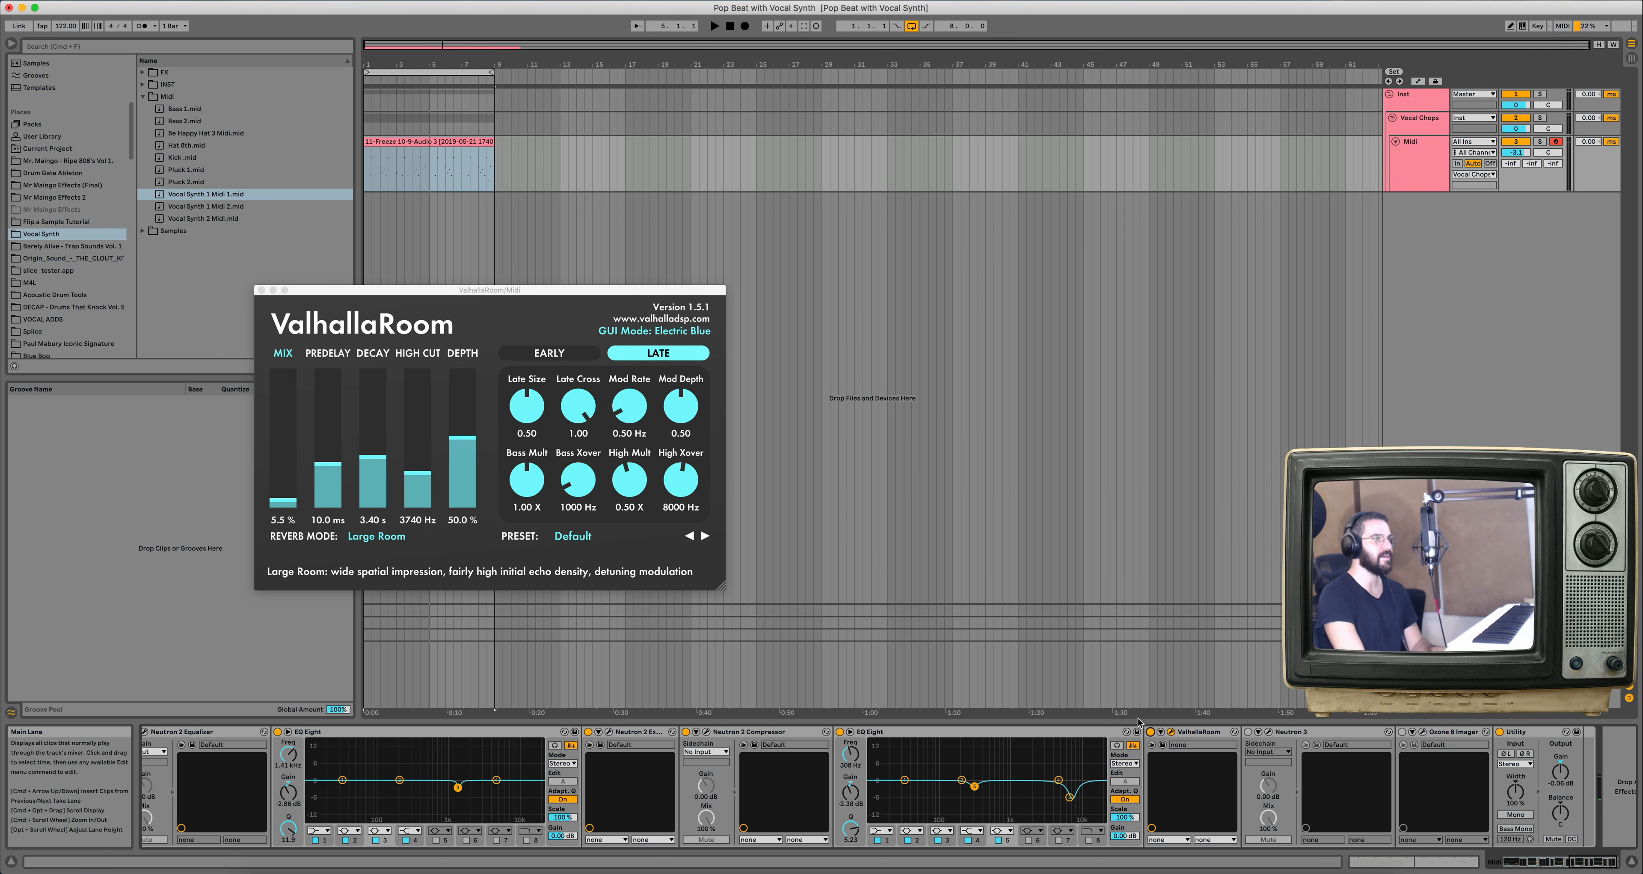
{"action": "left_click", "coordinate": [261, 290]}
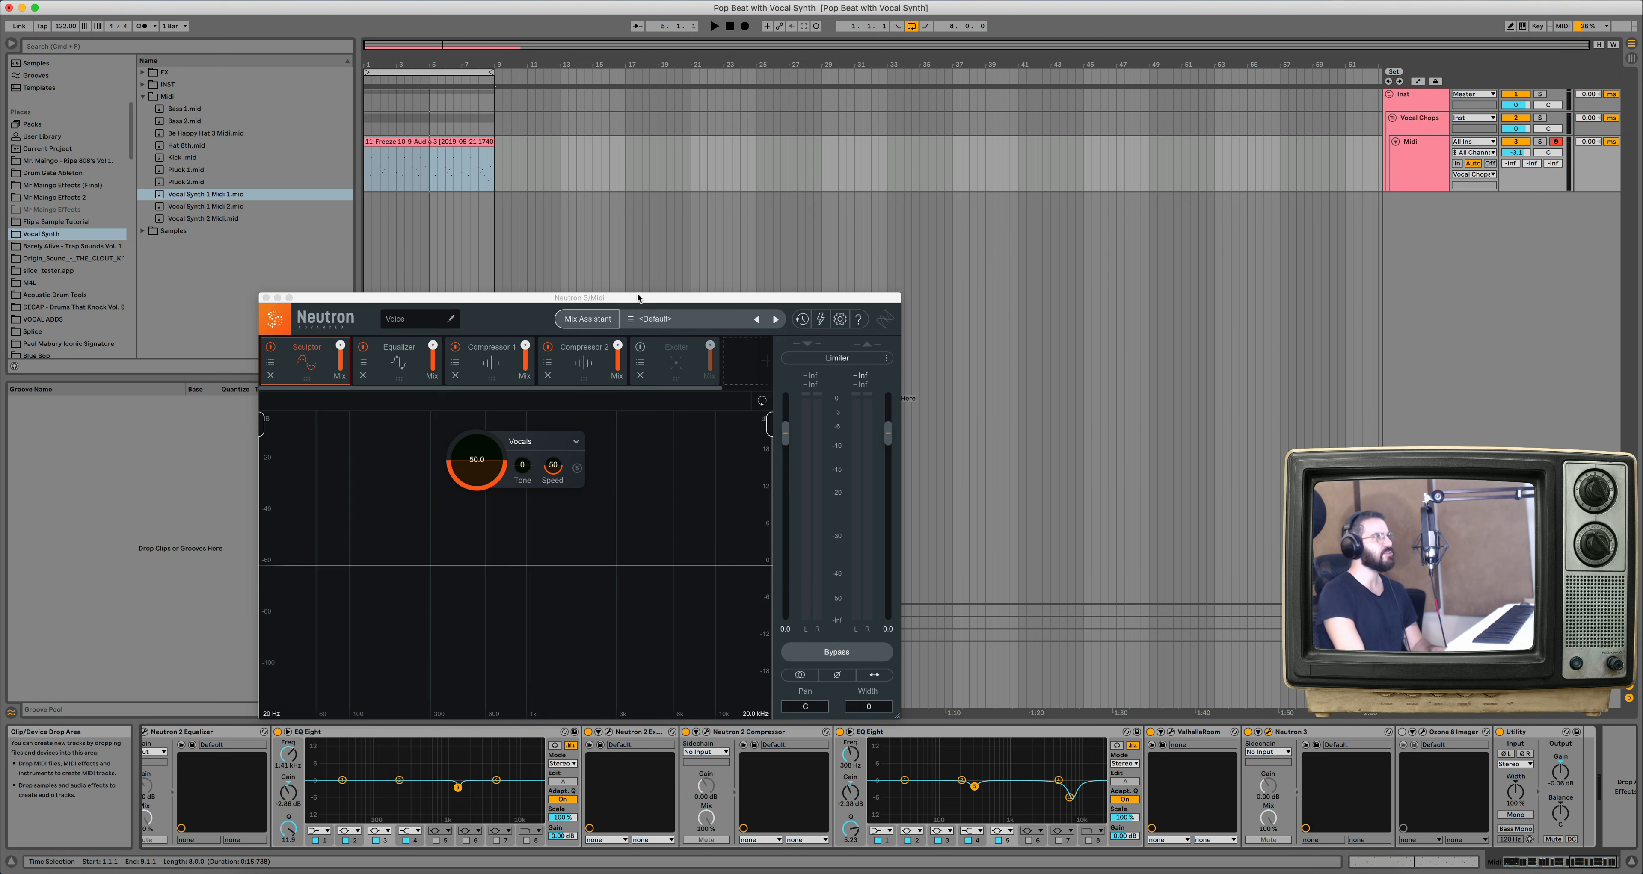
Play the loop through Neutron 3, compare it with the plug-in bypassed and active, and close its window.
{"action": "key", "text": "space"}
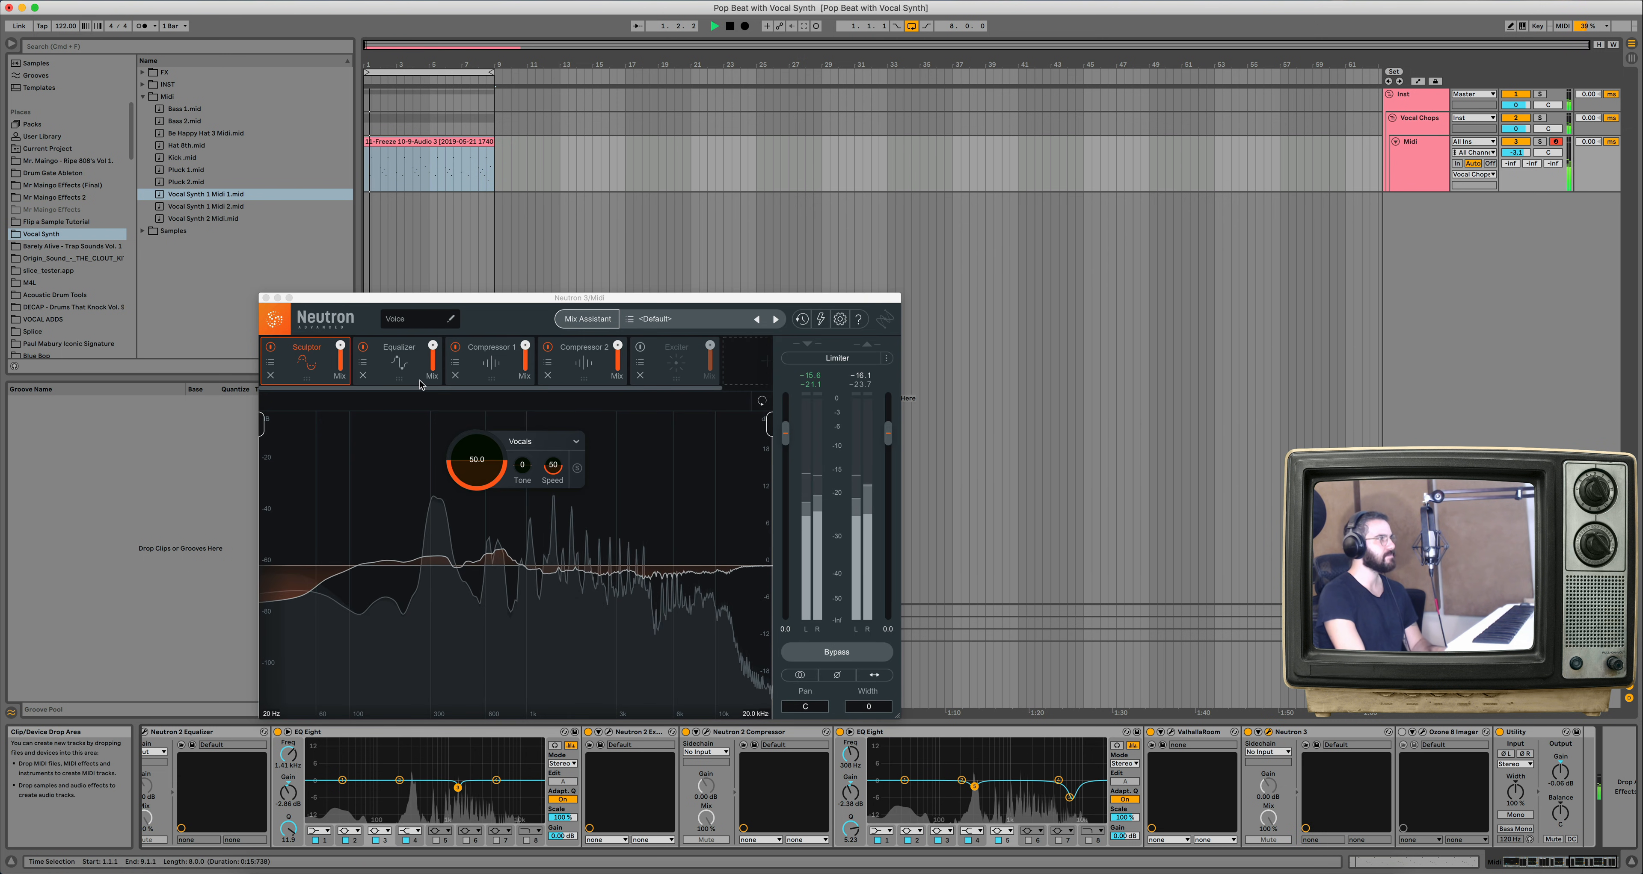
{"action": "left_click", "coordinate": [1248, 733]}
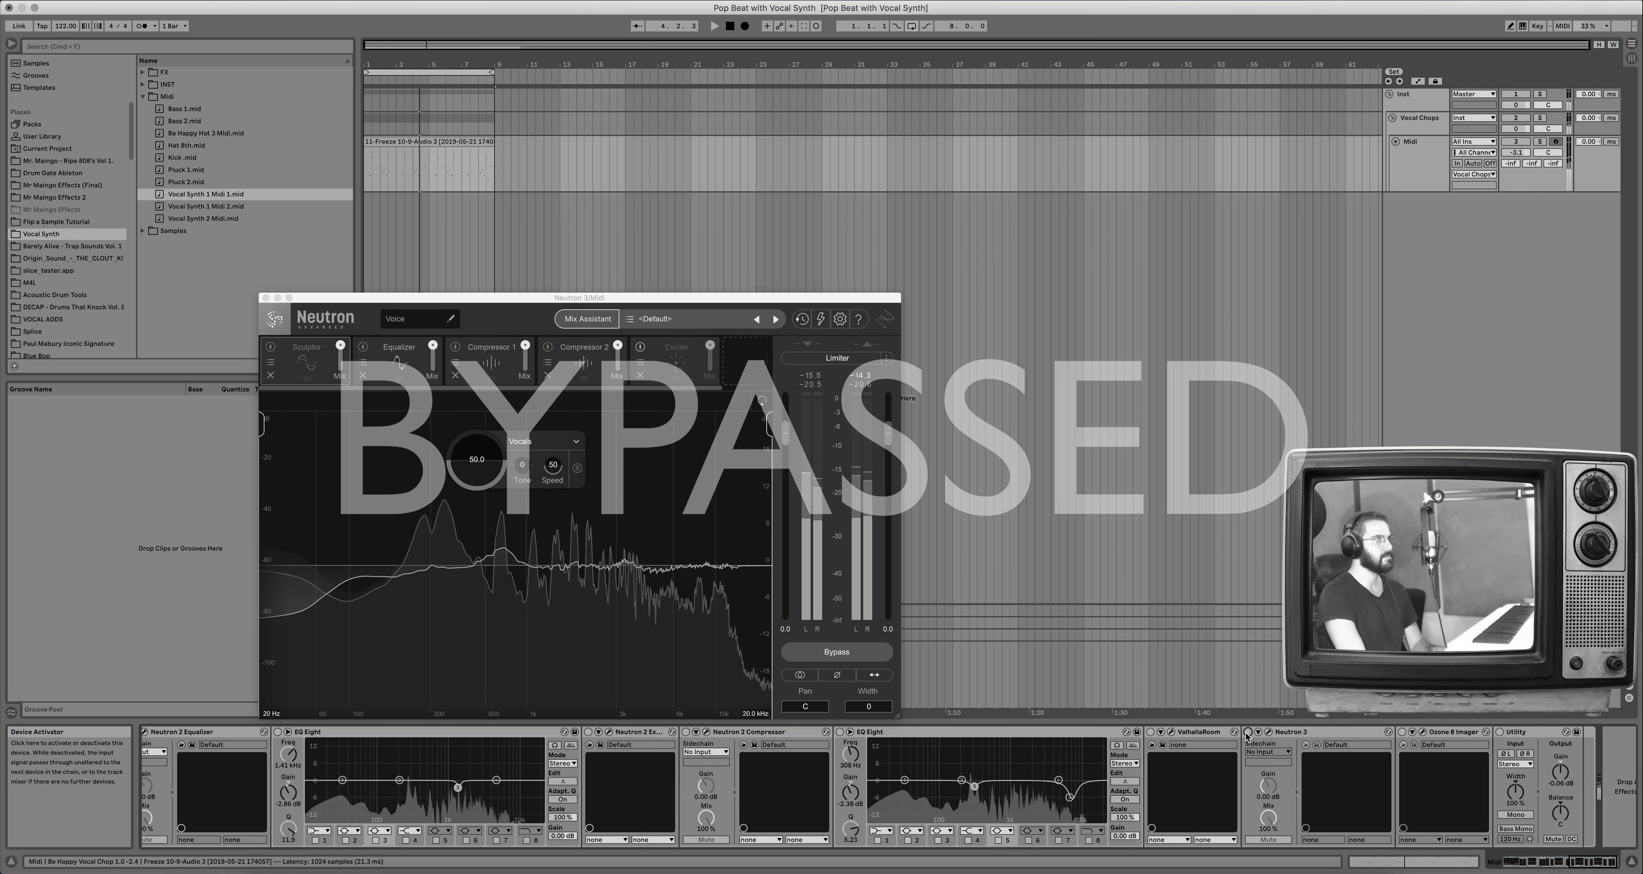
{"action": "left_click", "coordinate": [1247, 733]}
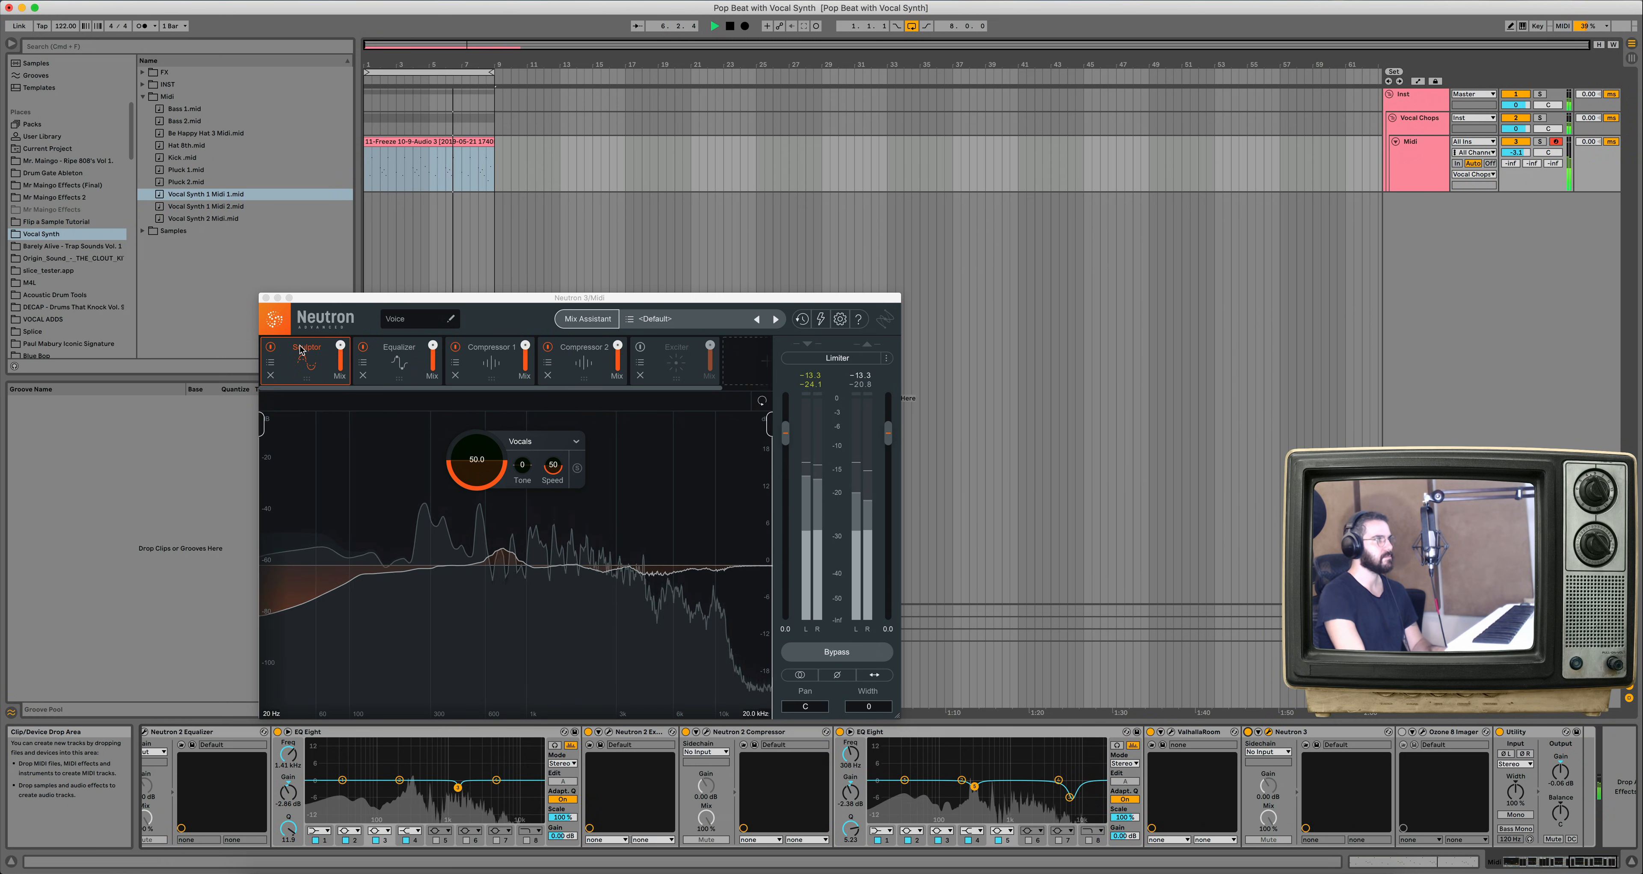
{"action": "left_click", "coordinate": [266, 298]}
{"action": "key", "text": "space"}
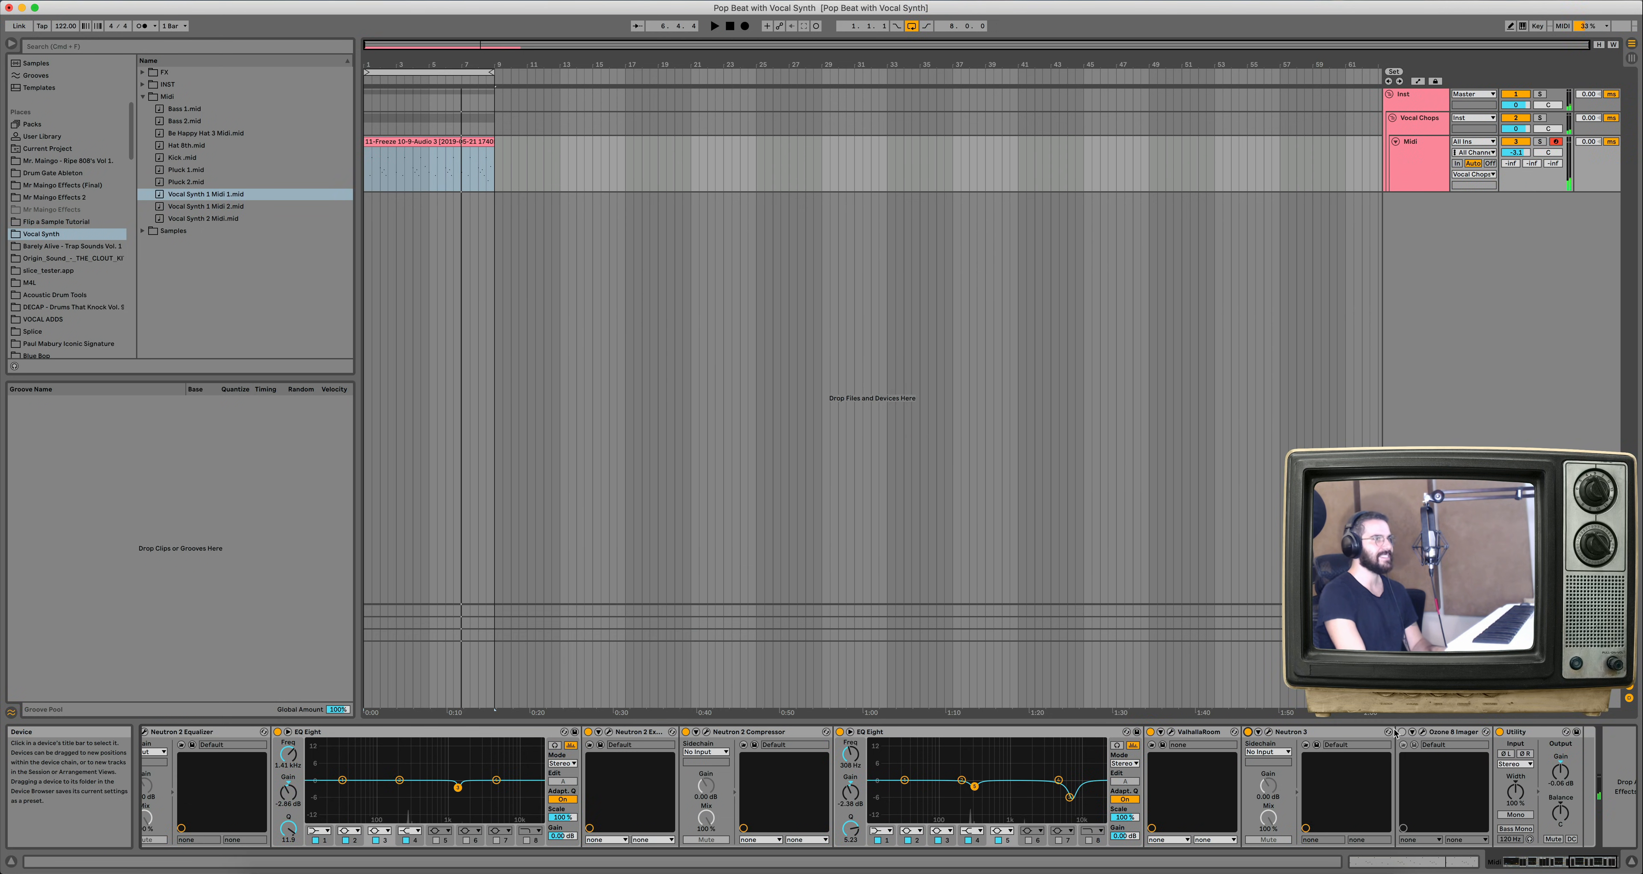
Turn on Ozone 8 Imager, compare the loop from its start with the imager bypassed and active, and close its window.
{"action": "left_click", "coordinate": [1402, 733]}
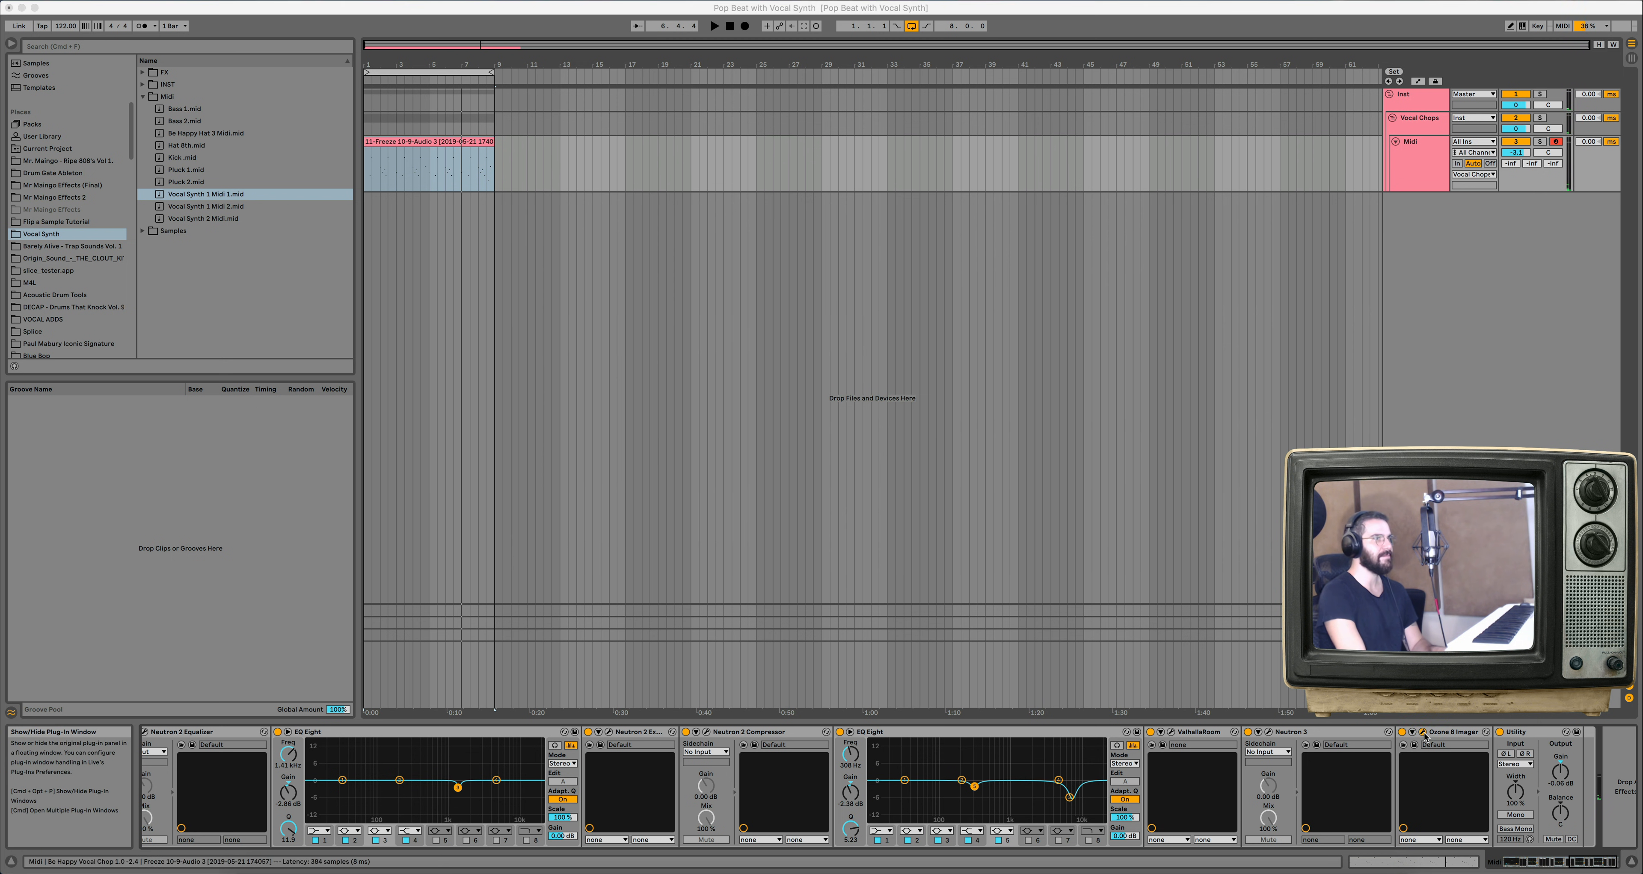
{"action": "left_click", "coordinate": [1424, 736]}
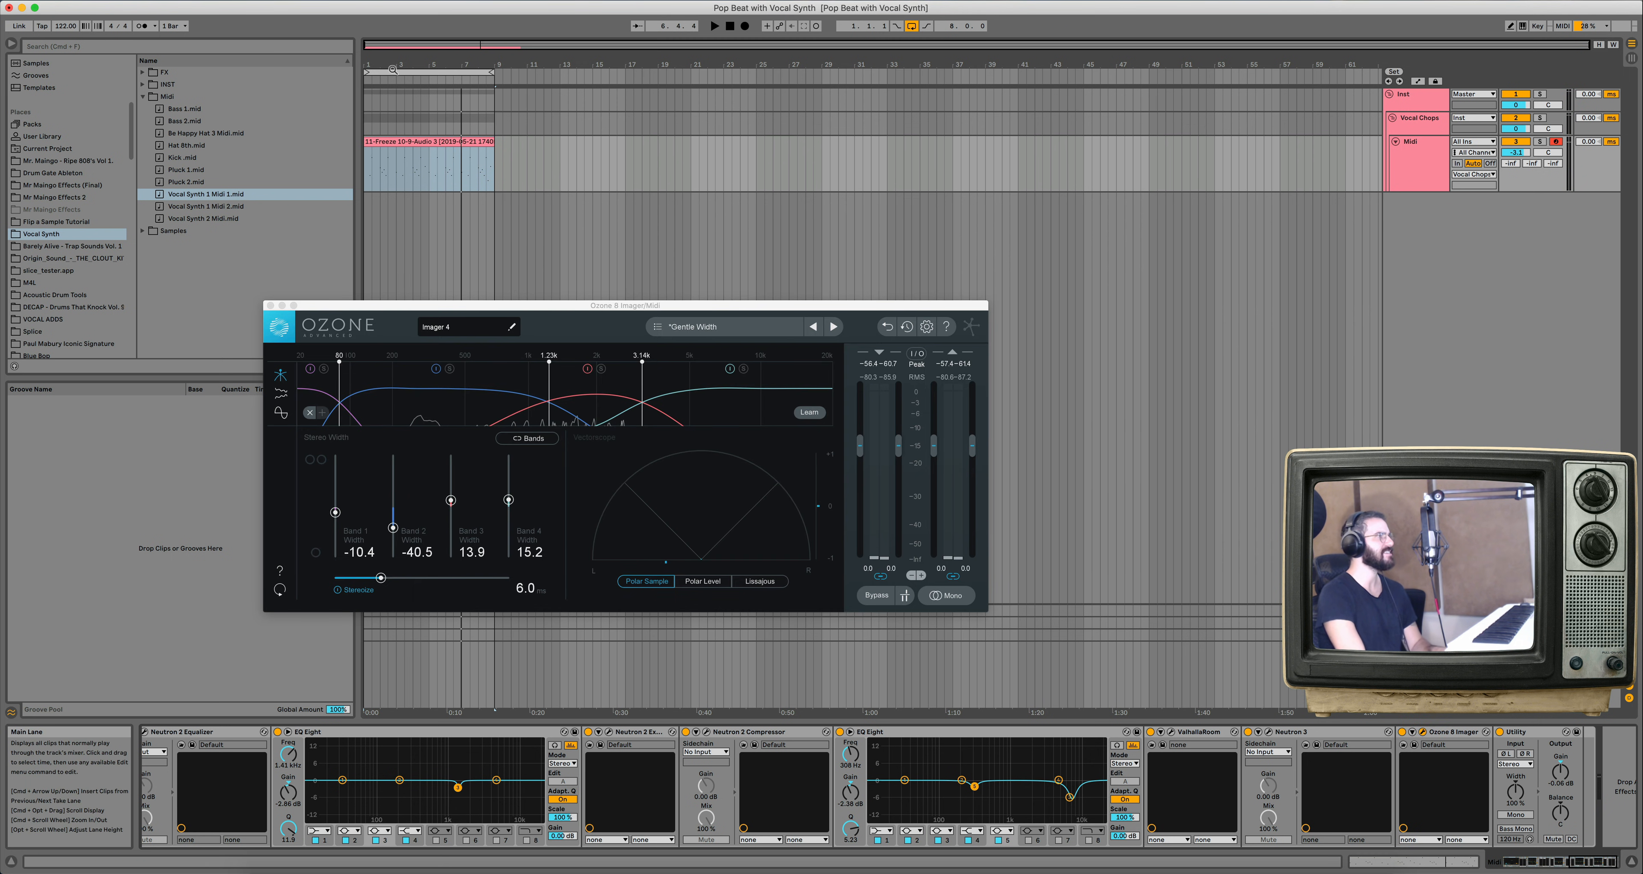
{"action": "left_click", "coordinate": [440, 73]}
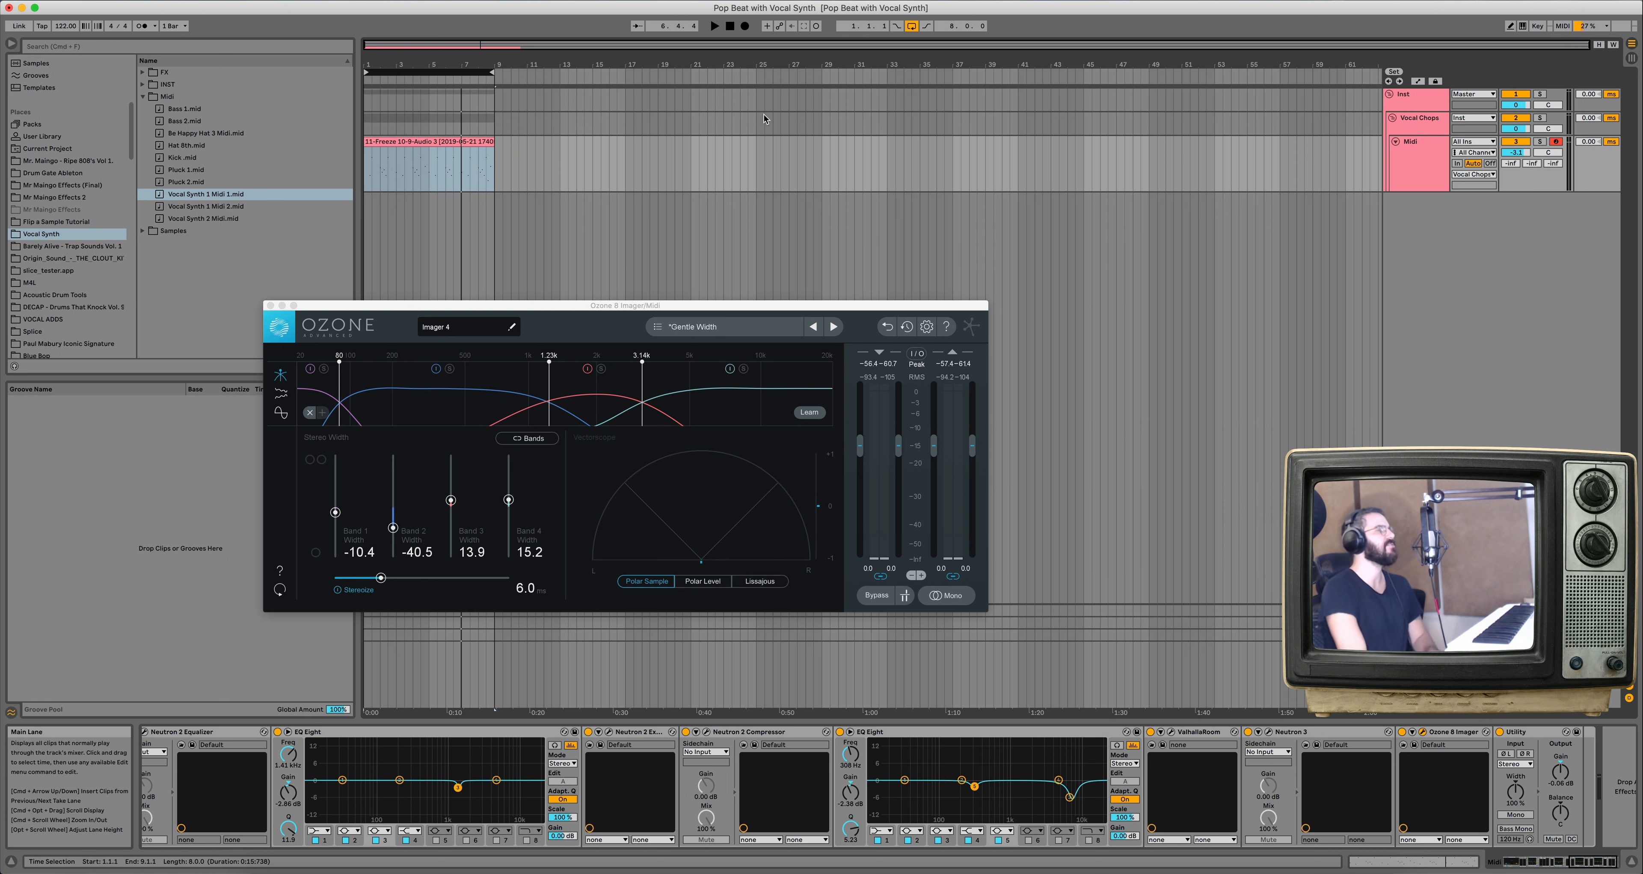
{"action": "key", "text": "space"}
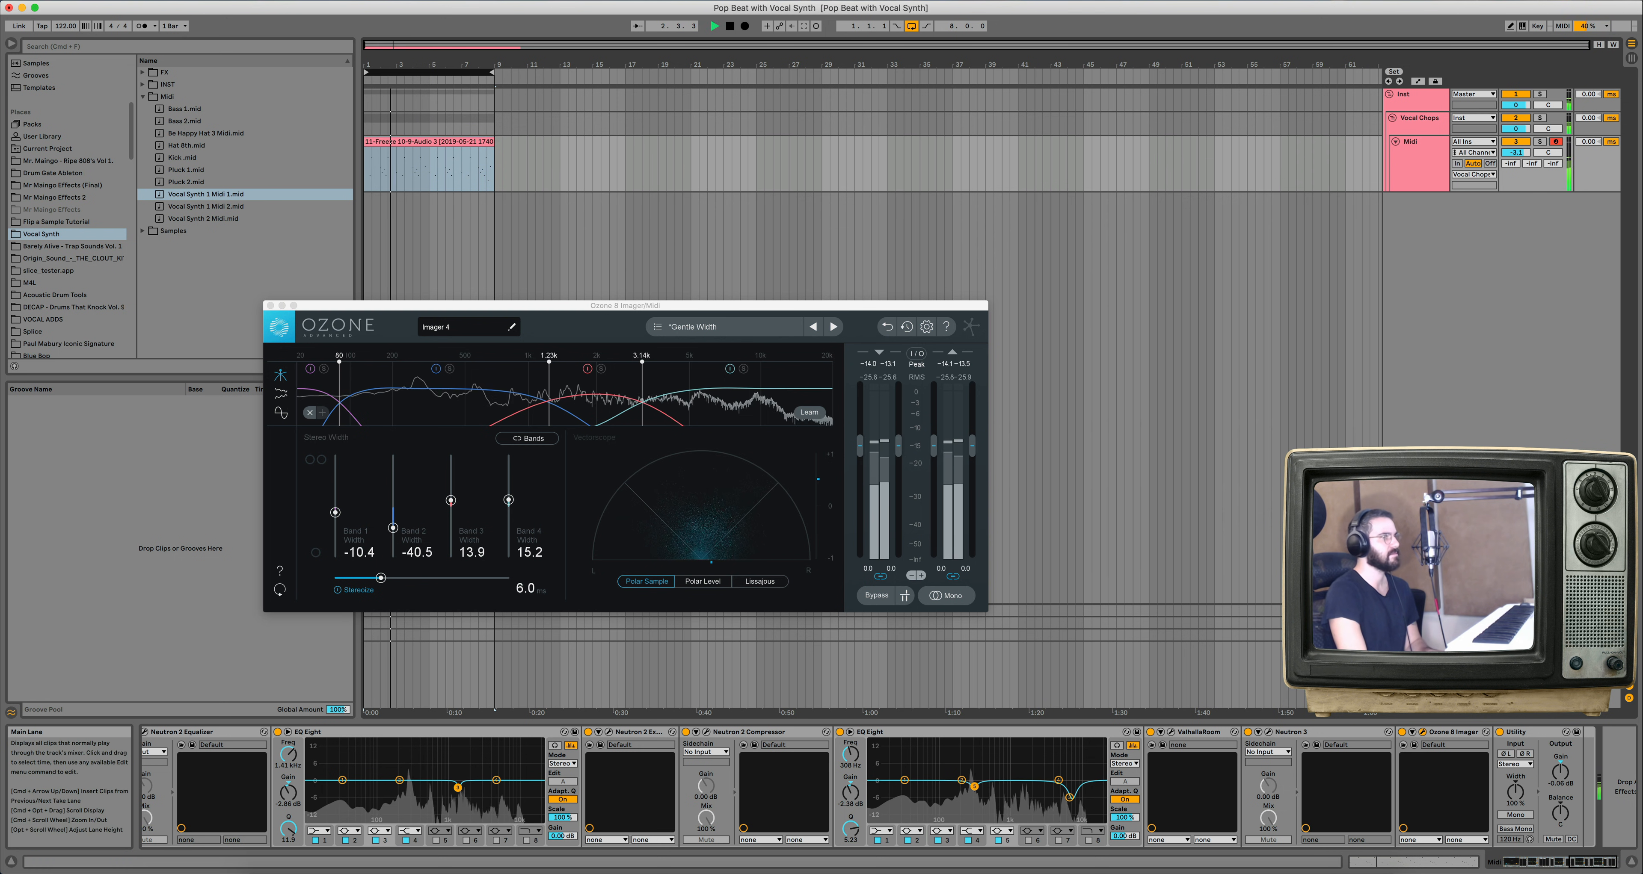
{"action": "left_click", "coordinate": [1403, 732]}
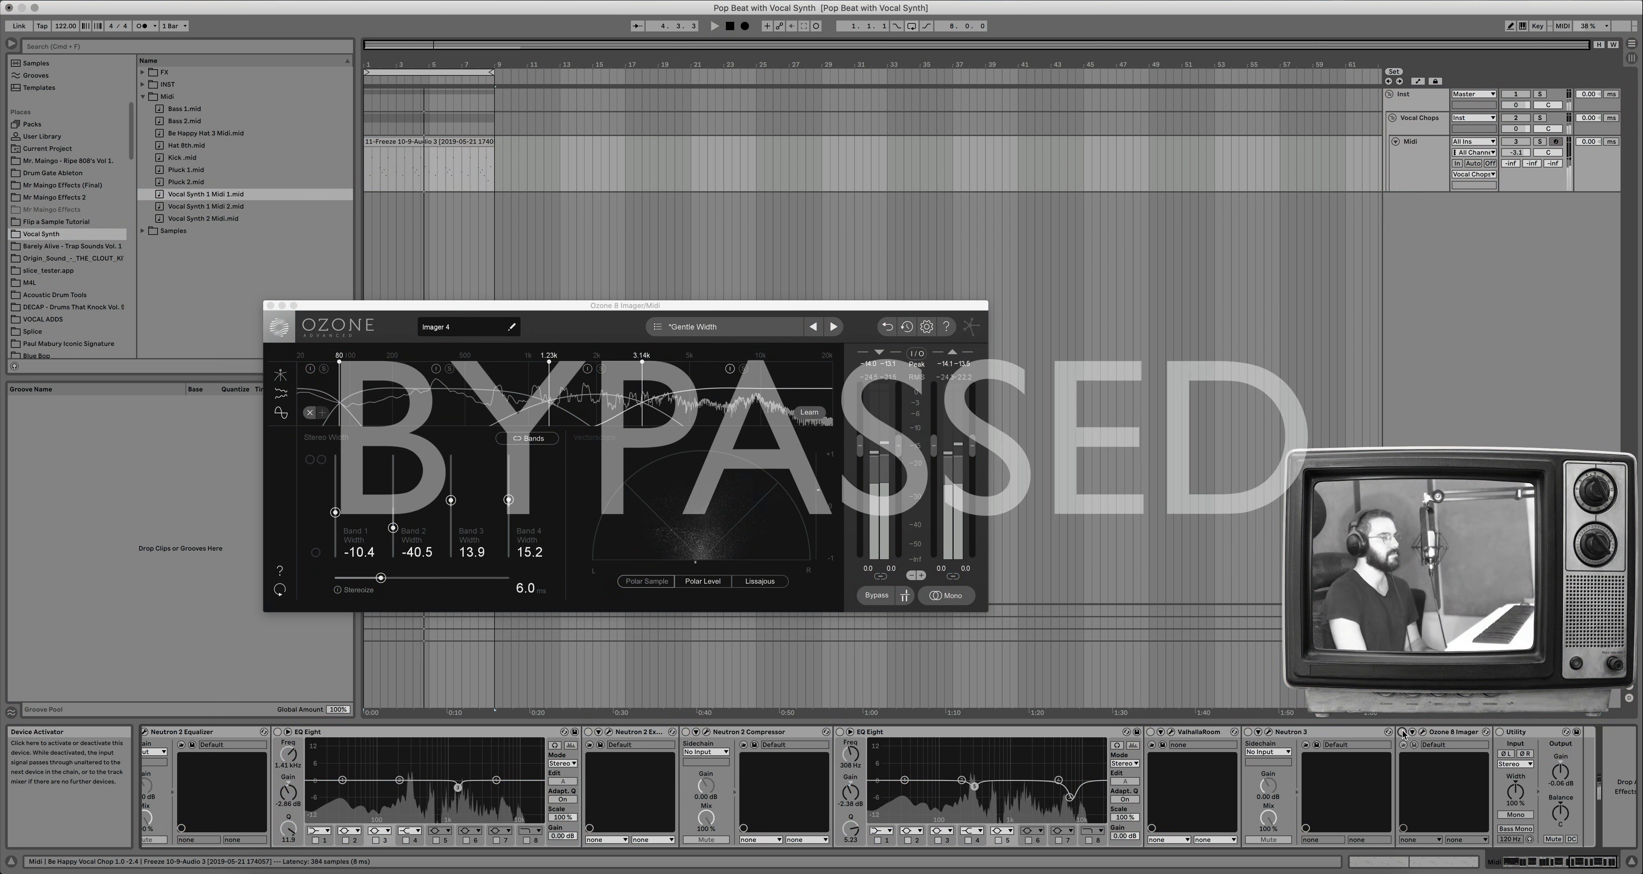
{"action": "left_click", "coordinate": [1403, 732]}
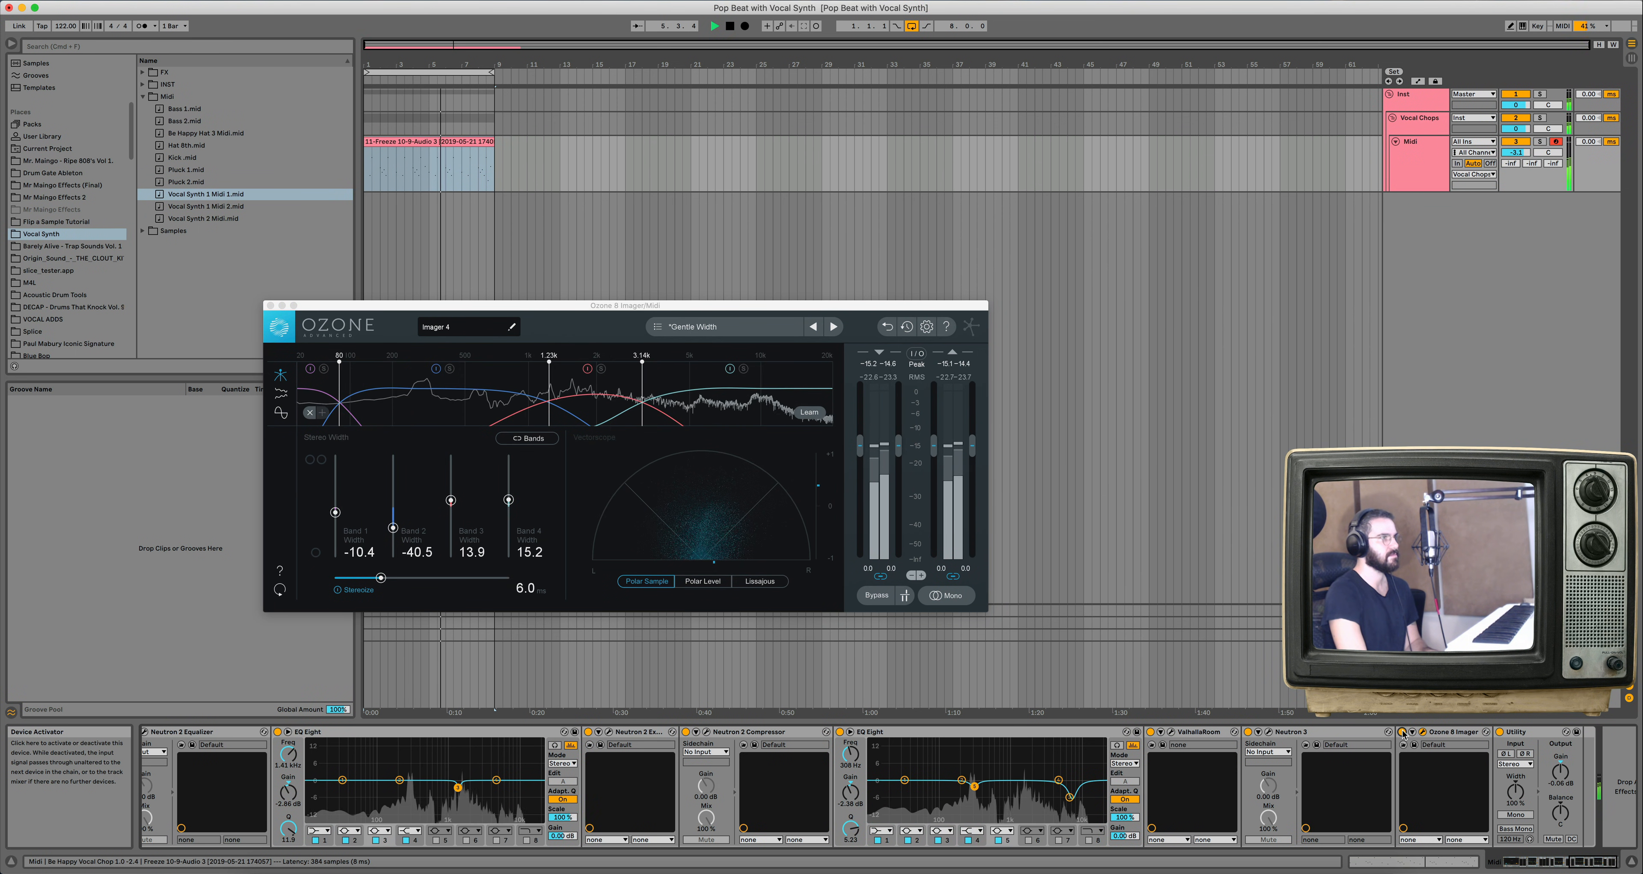
{"action": "key", "text": "space"}
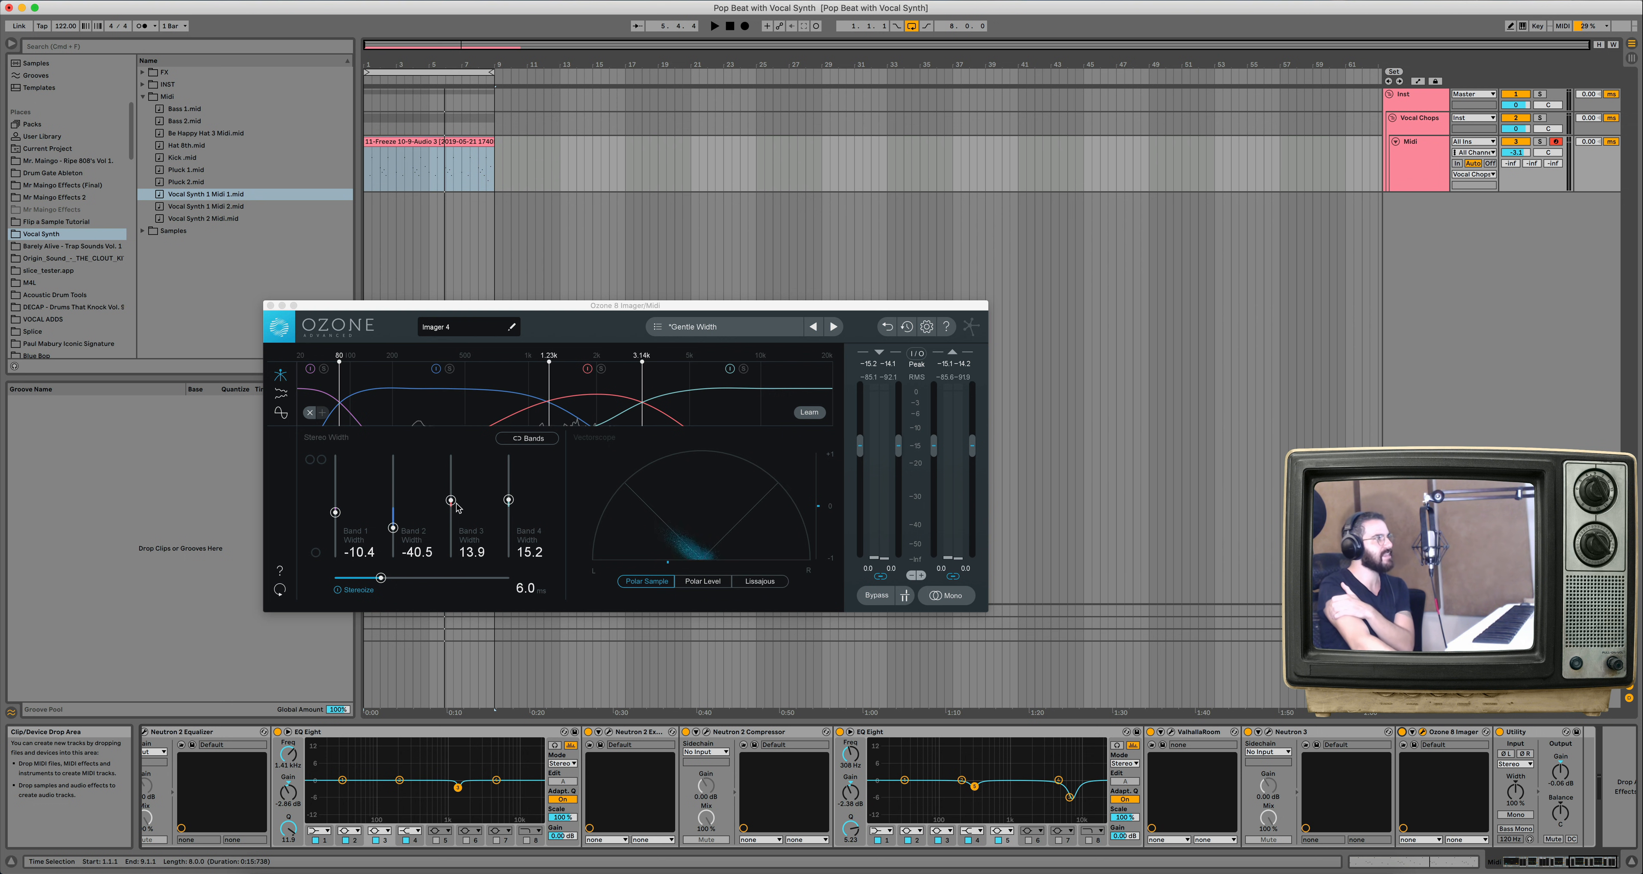
{"action": "left_click", "coordinate": [271, 308]}
Select all effects in the chain through Utility and compare the playing loop with the whole chain bypassed and active.
{"action": "scroll", "coordinate": [1195, 777], "scroll_direction": "left", "scroll_amount": 15}
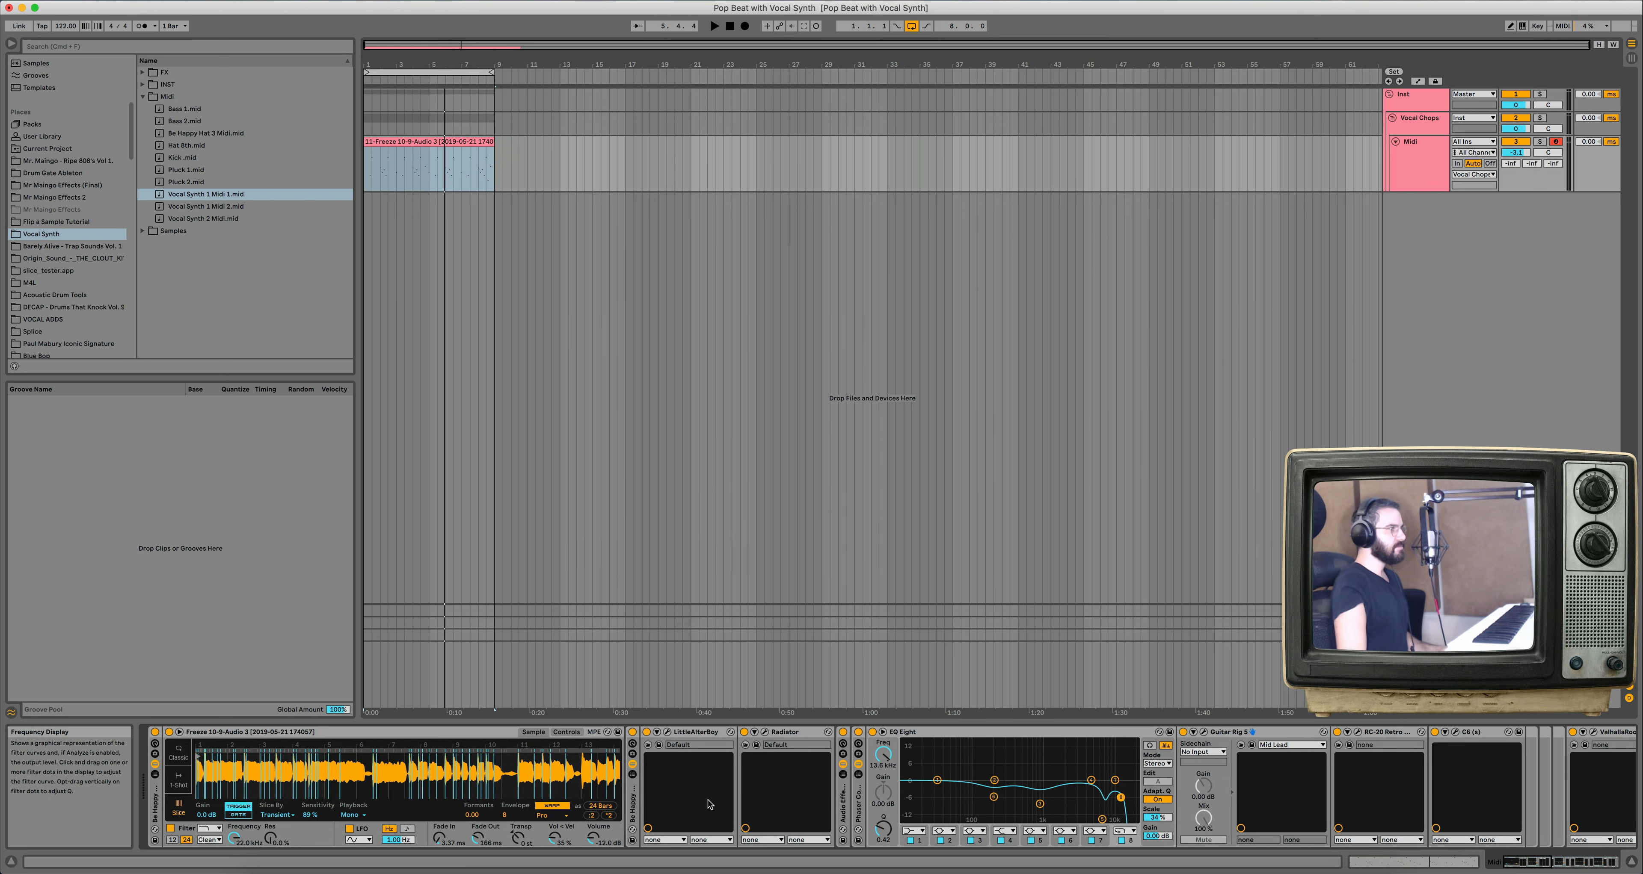
{"action": "scroll", "coordinate": [899, 770], "scroll_direction": "right", "scroll_amount": 15}
{"action": "scroll", "coordinate": [897, 770], "scroll_direction": "right", "scroll_amount": 1}
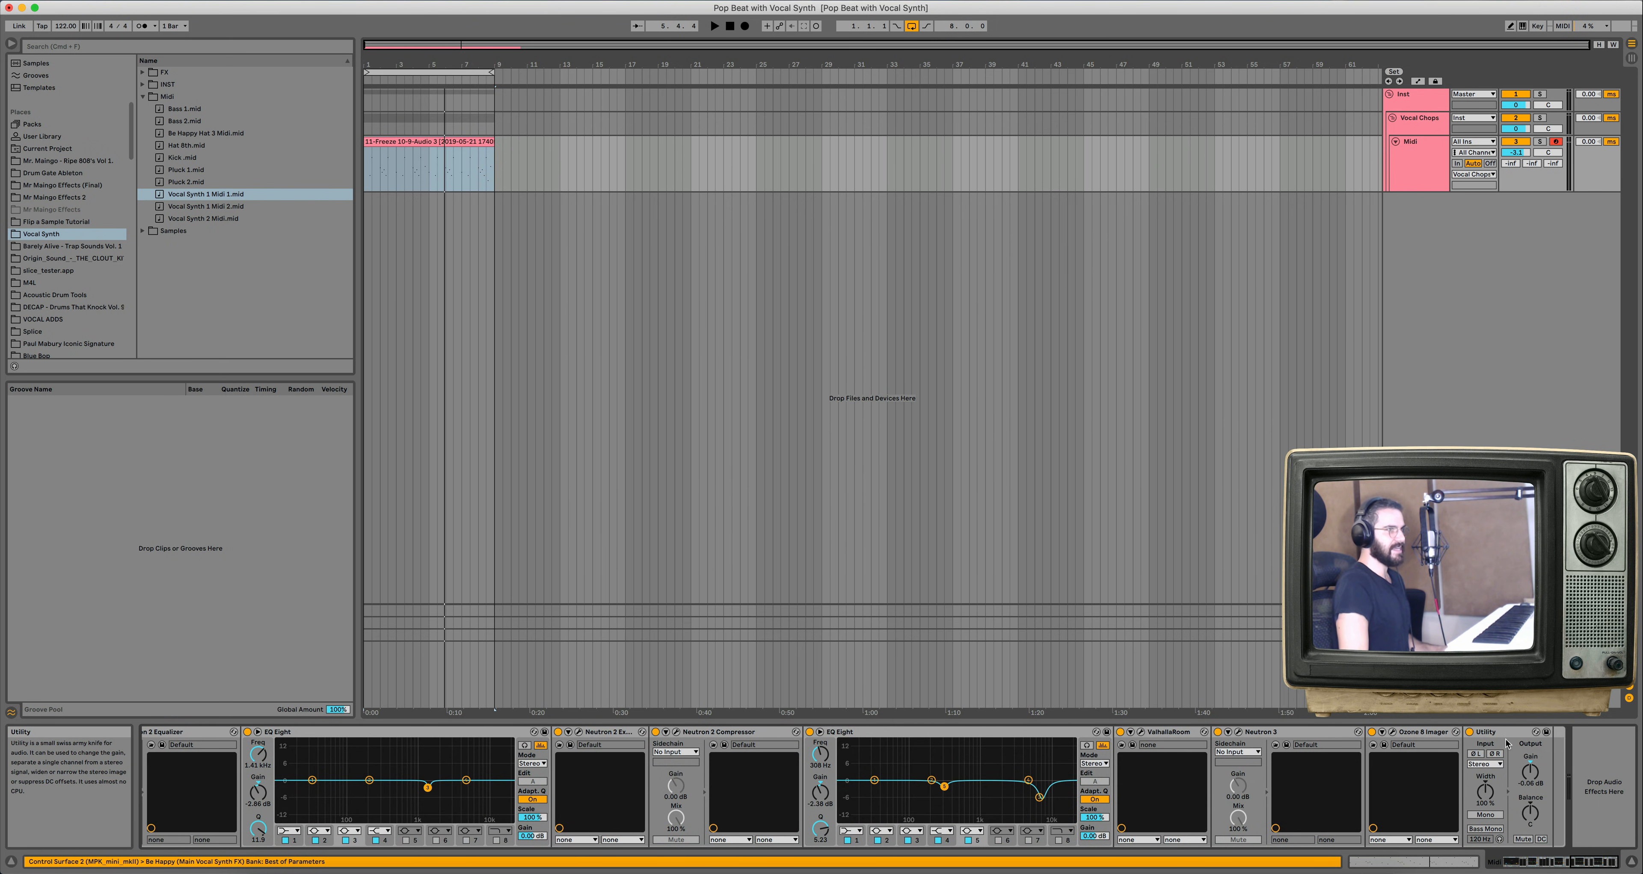
{"action": "left_click", "coordinate": [1512, 736], "text": "shift"}
{"action": "scroll", "coordinate": [571, 786], "scroll_direction": "left", "scroll_amount": 15}
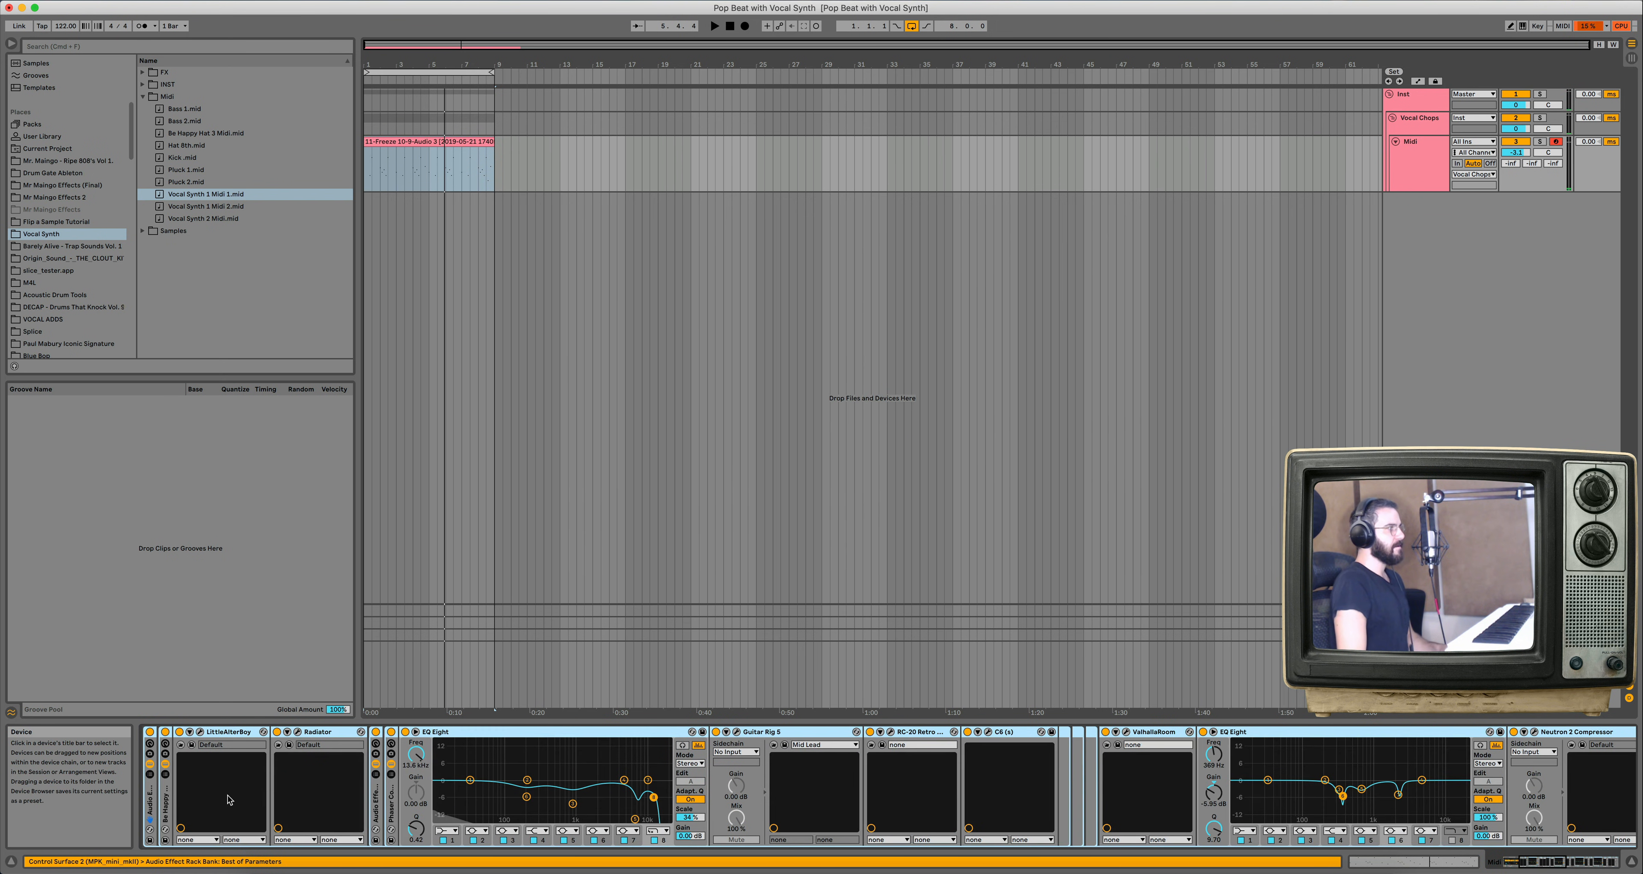
{"action": "left_click", "coordinate": [635, 734]}
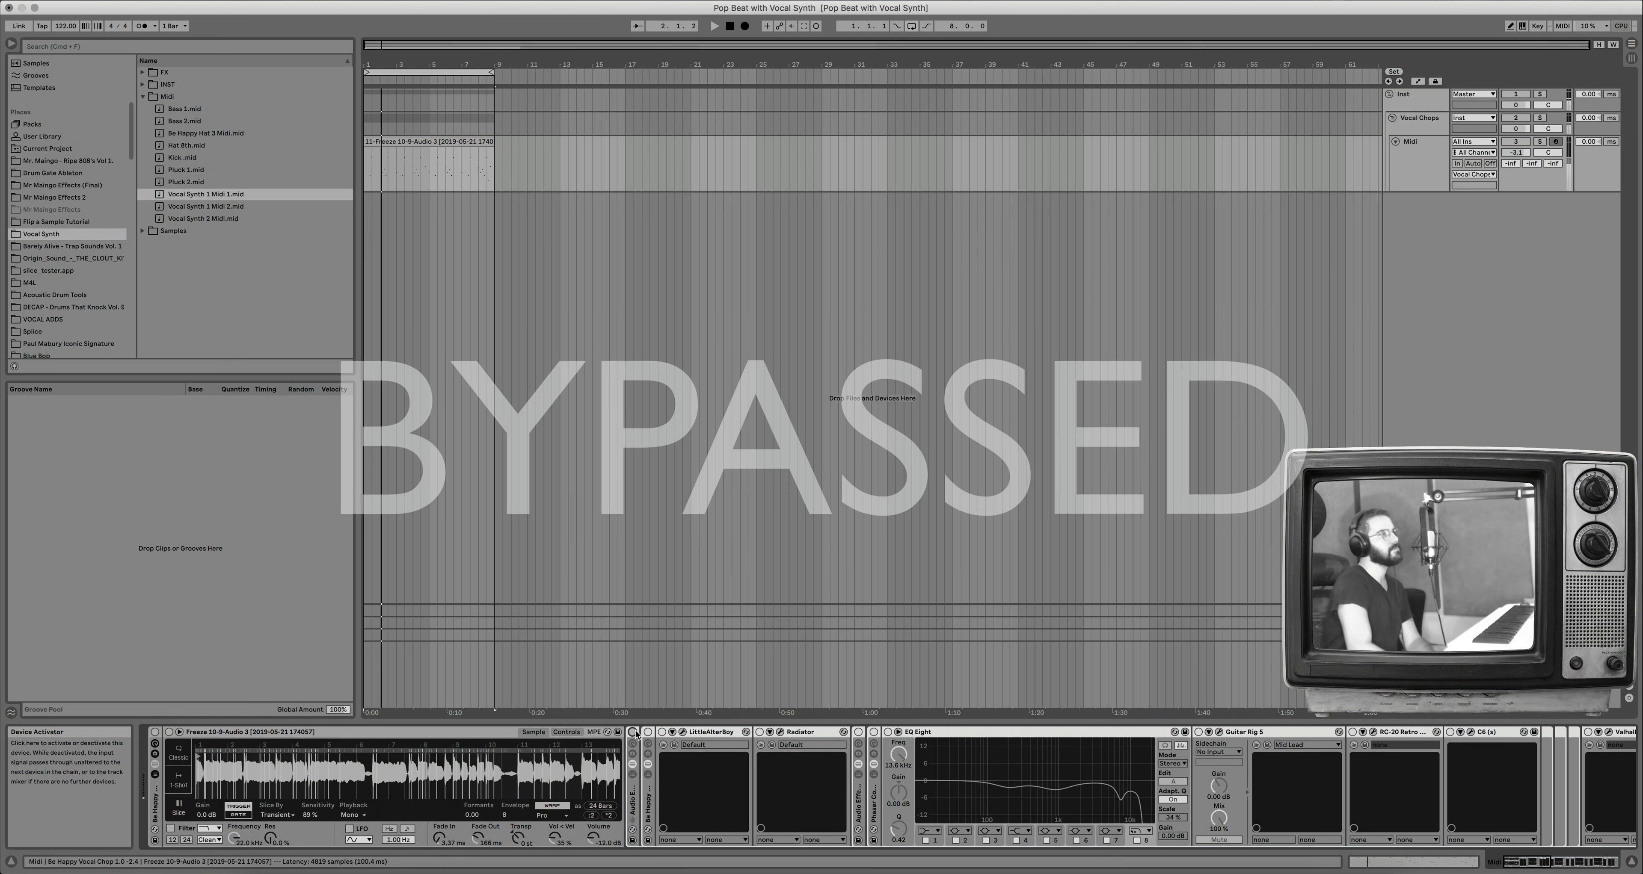
{"action": "left_click", "coordinate": [631, 734]}
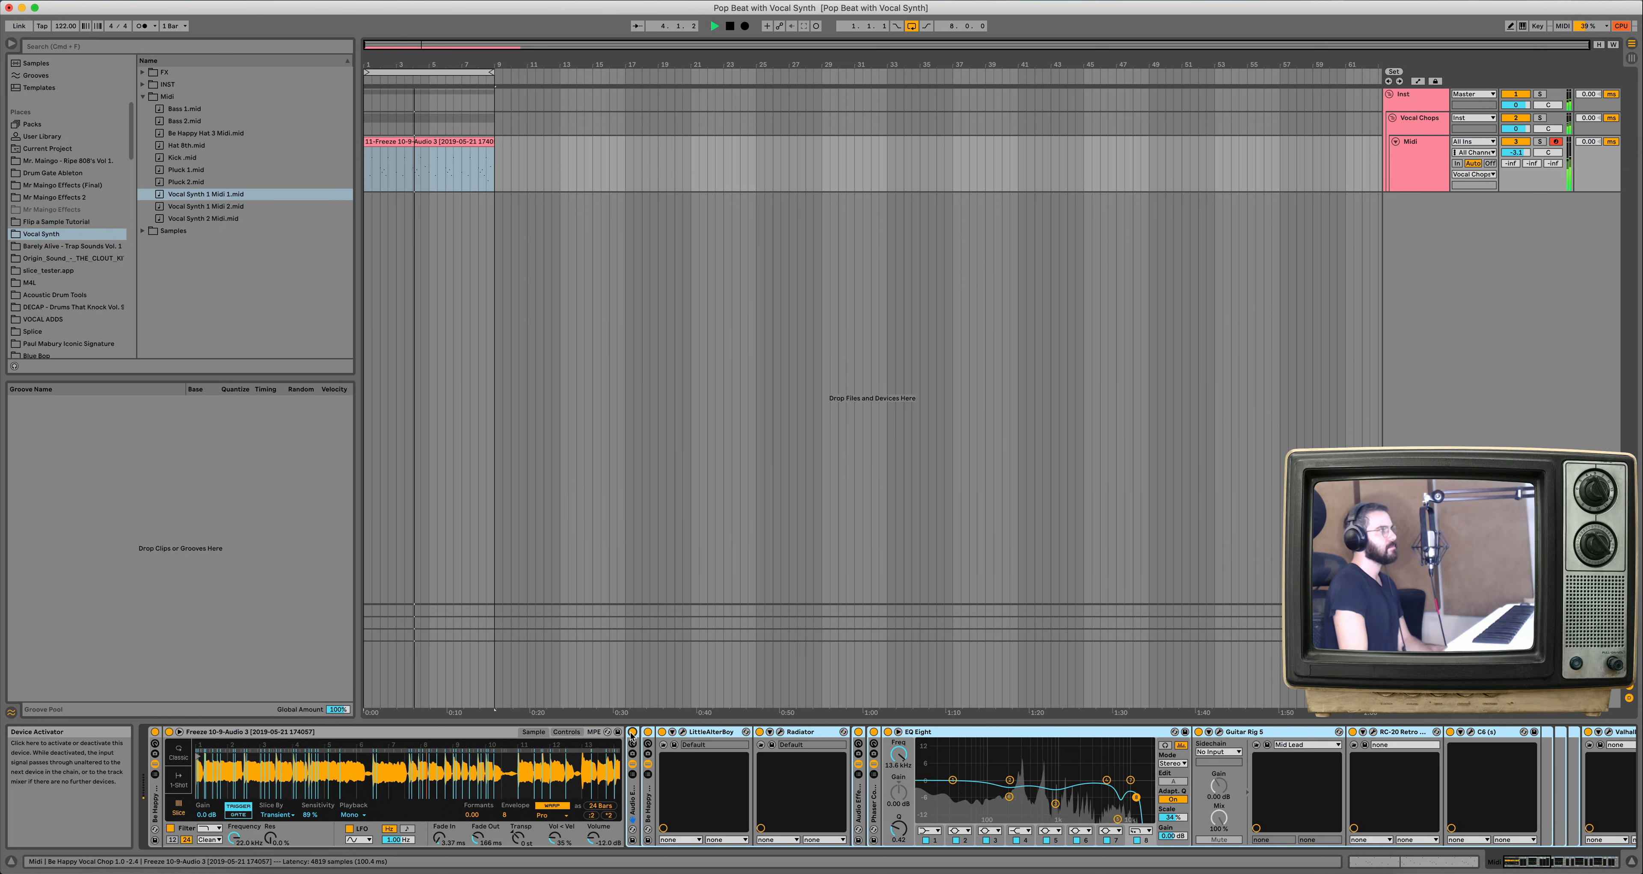
Stop playback and add a new MIDI track directly below the Midi track.
{"action": "key", "text": "space"}
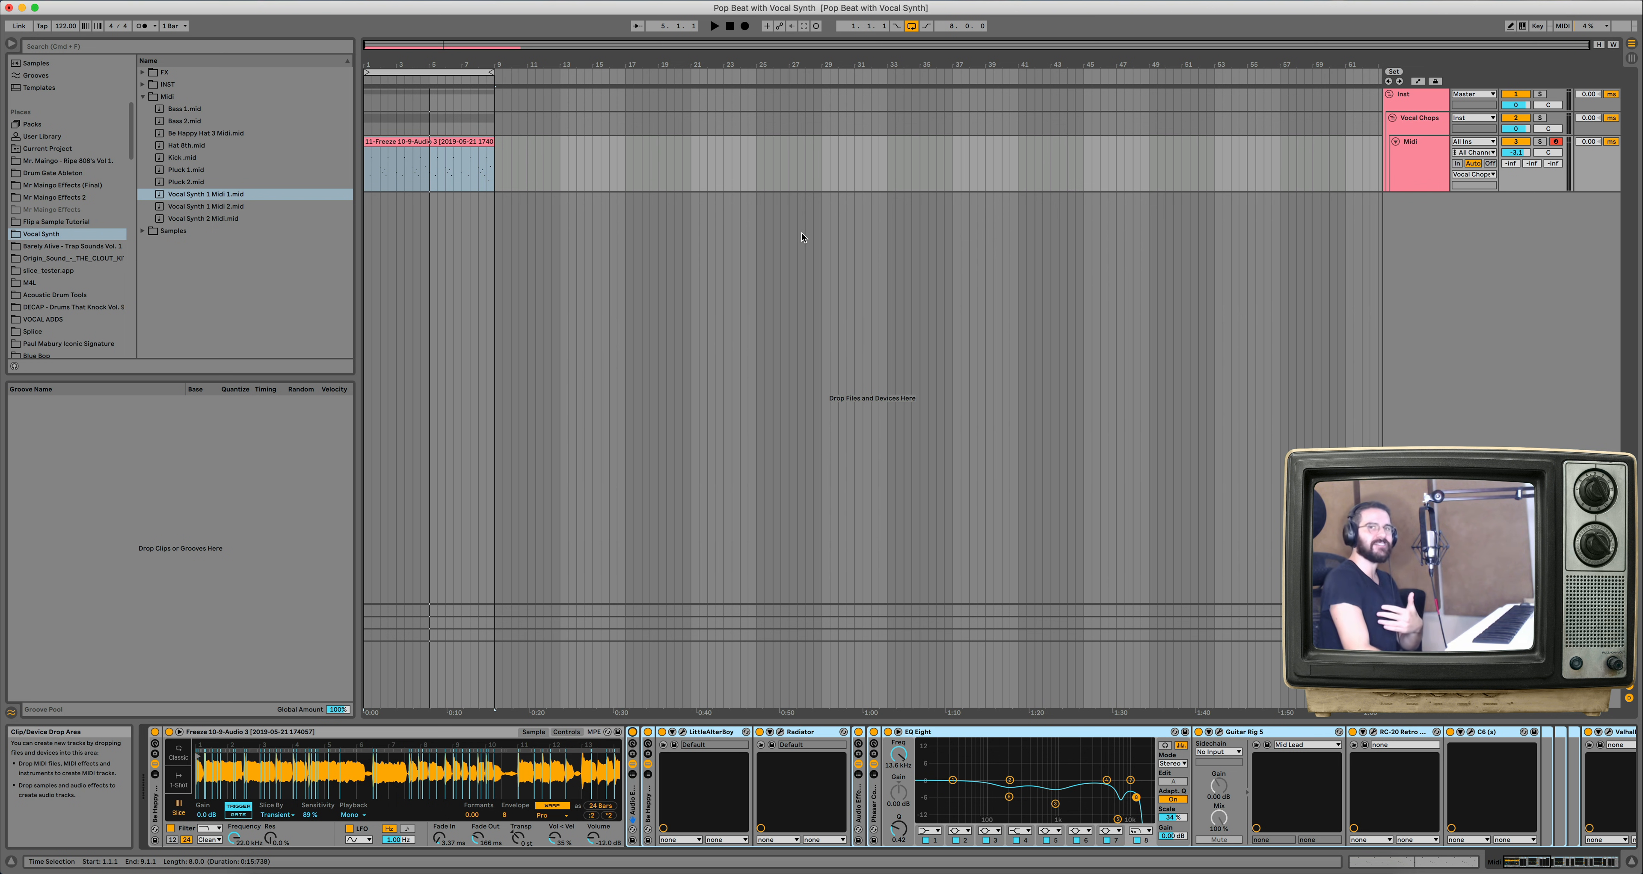
{"action": "left_click", "coordinate": [1412, 175]}
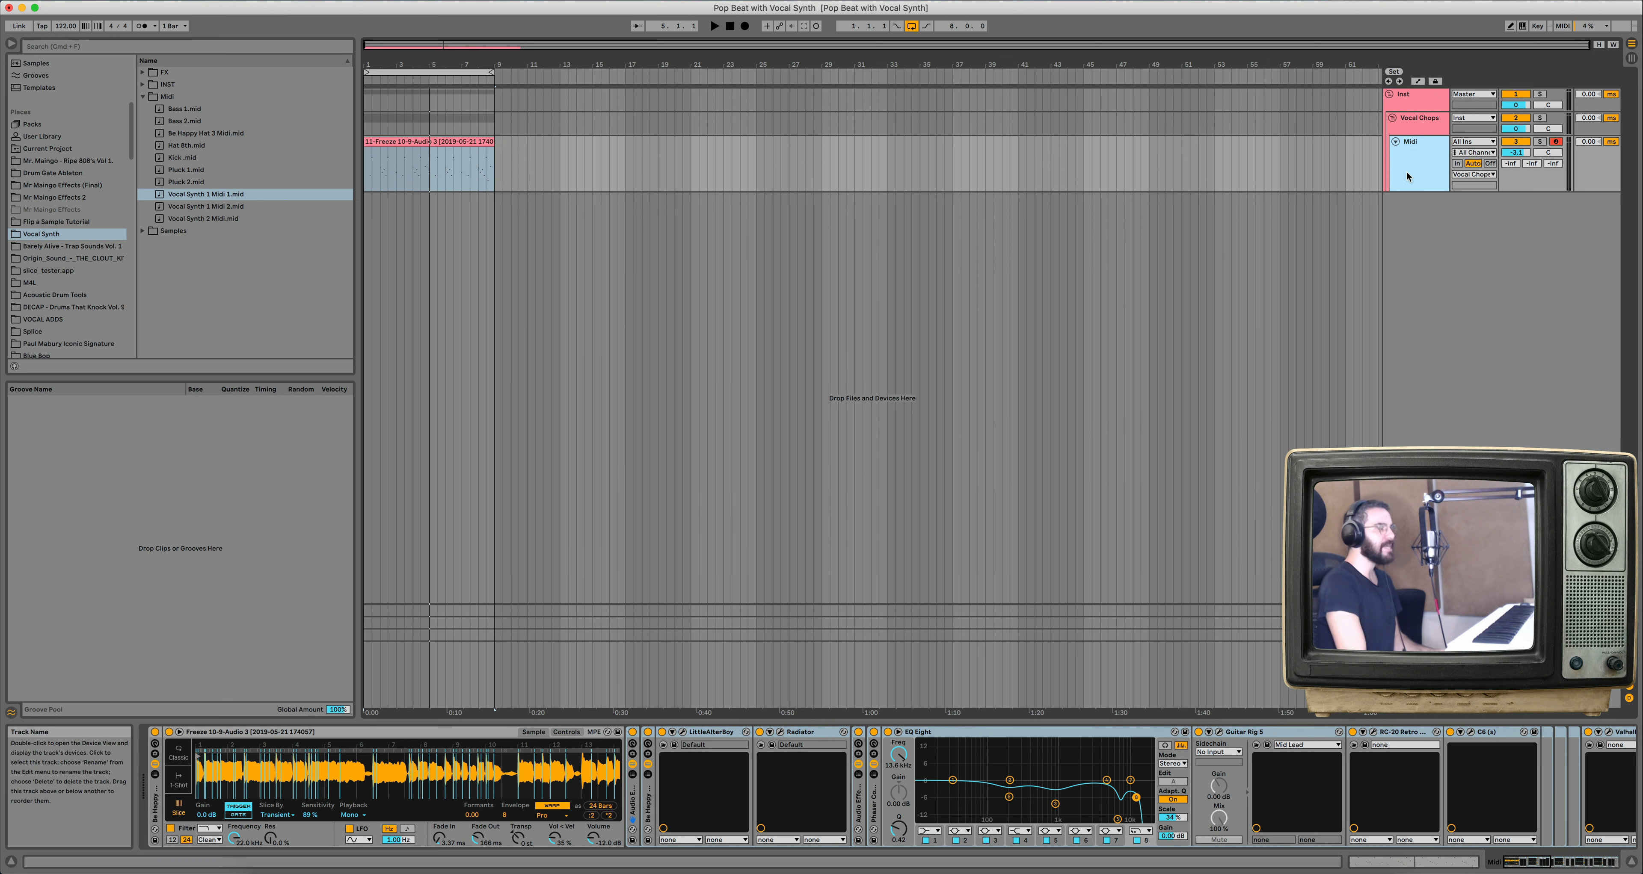
{"action": "key", "text": "super+shift+t"}
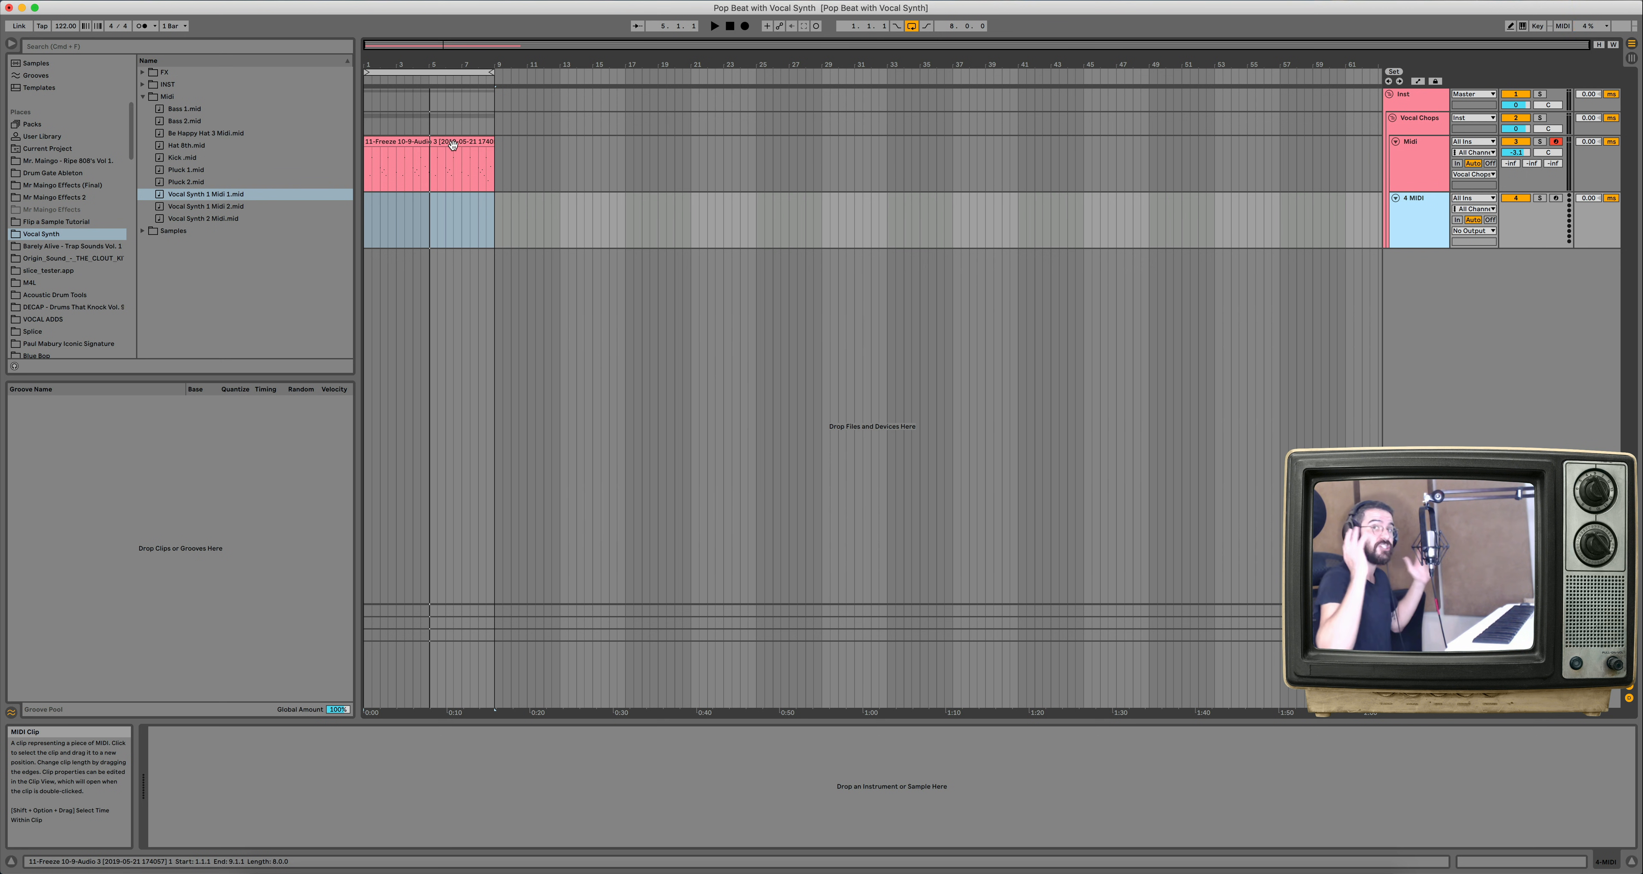
Load the Be Happy Vocal Chop 2 -2.adv instrument from the INST folder onto the new MIDI track.
{"action": "left_click", "coordinate": [396, 140]}
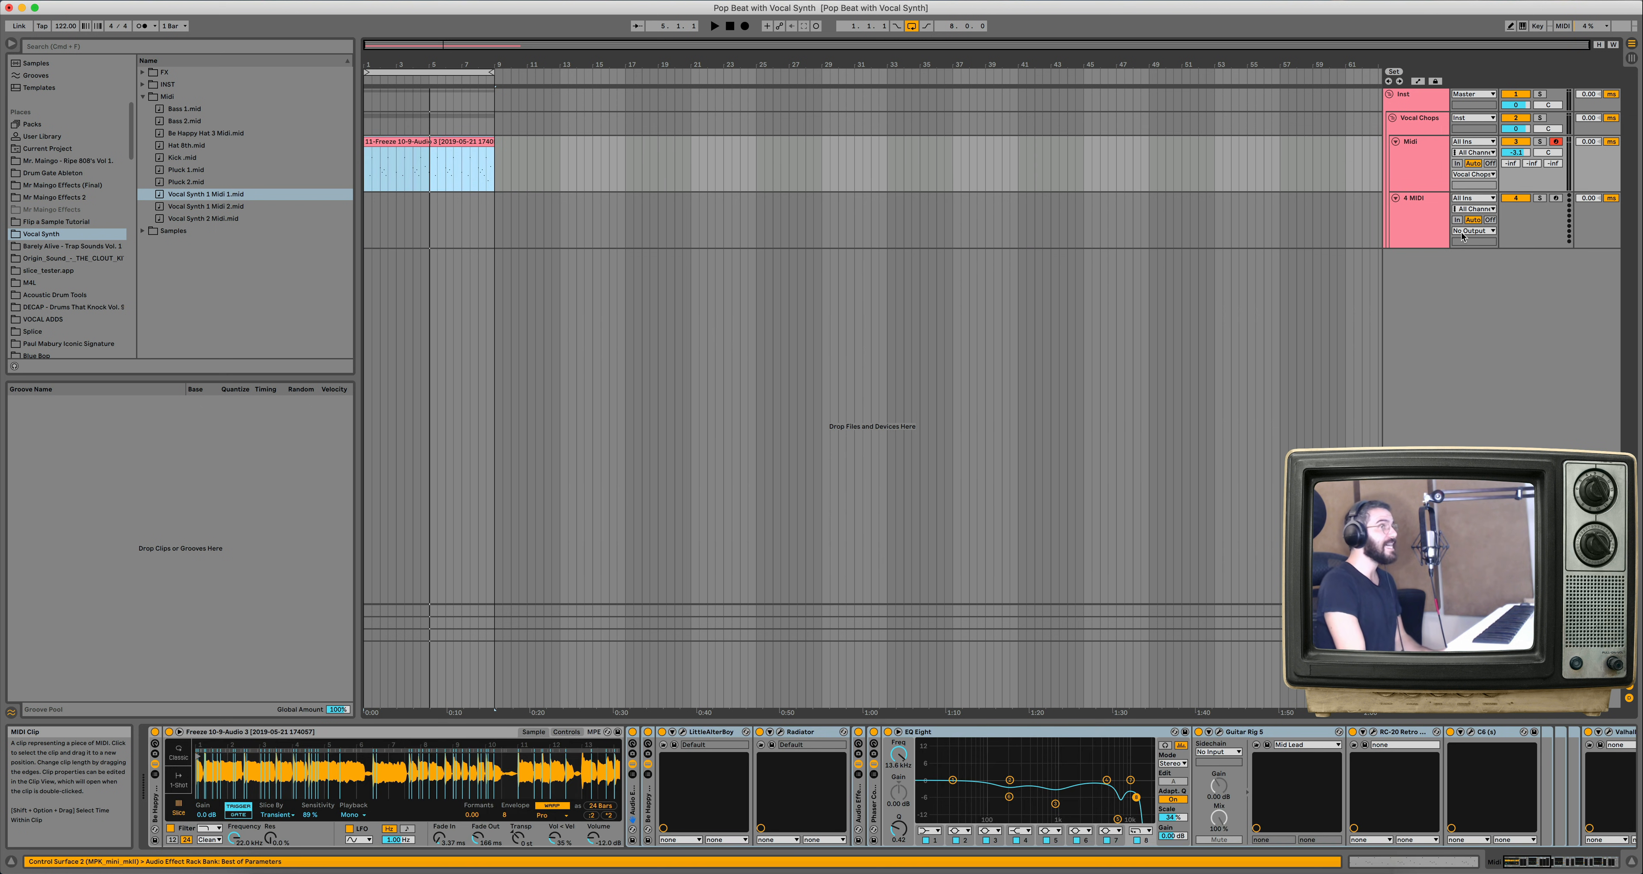
{"action": "left_click", "coordinate": [1422, 227]}
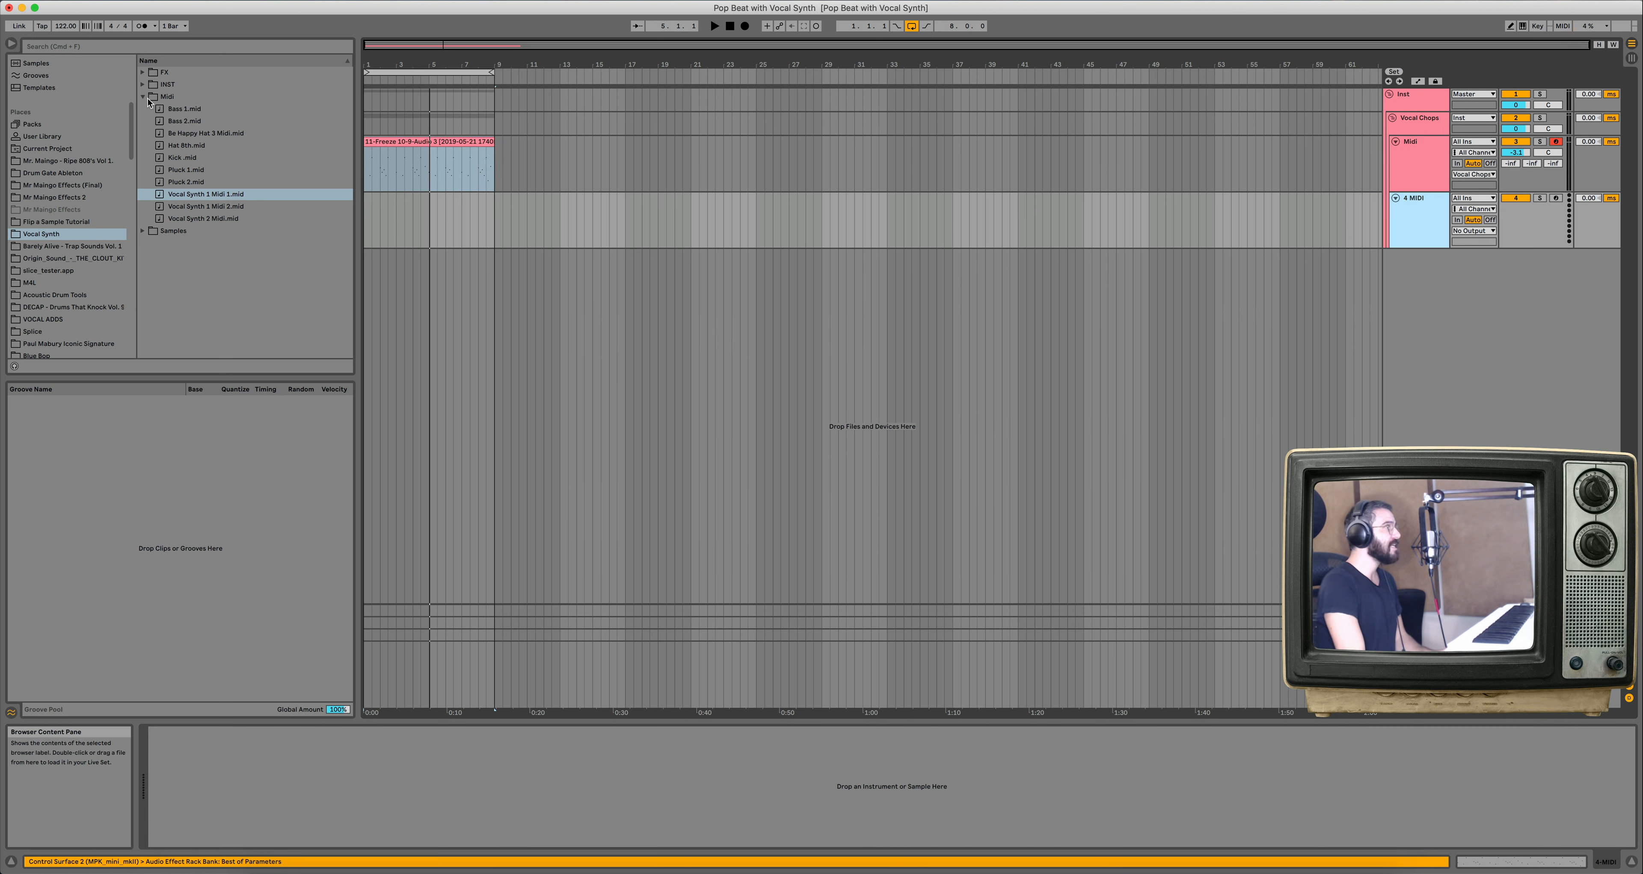
{"action": "left_click", "coordinate": [143, 97]}
{"action": "left_click", "coordinate": [143, 84]}
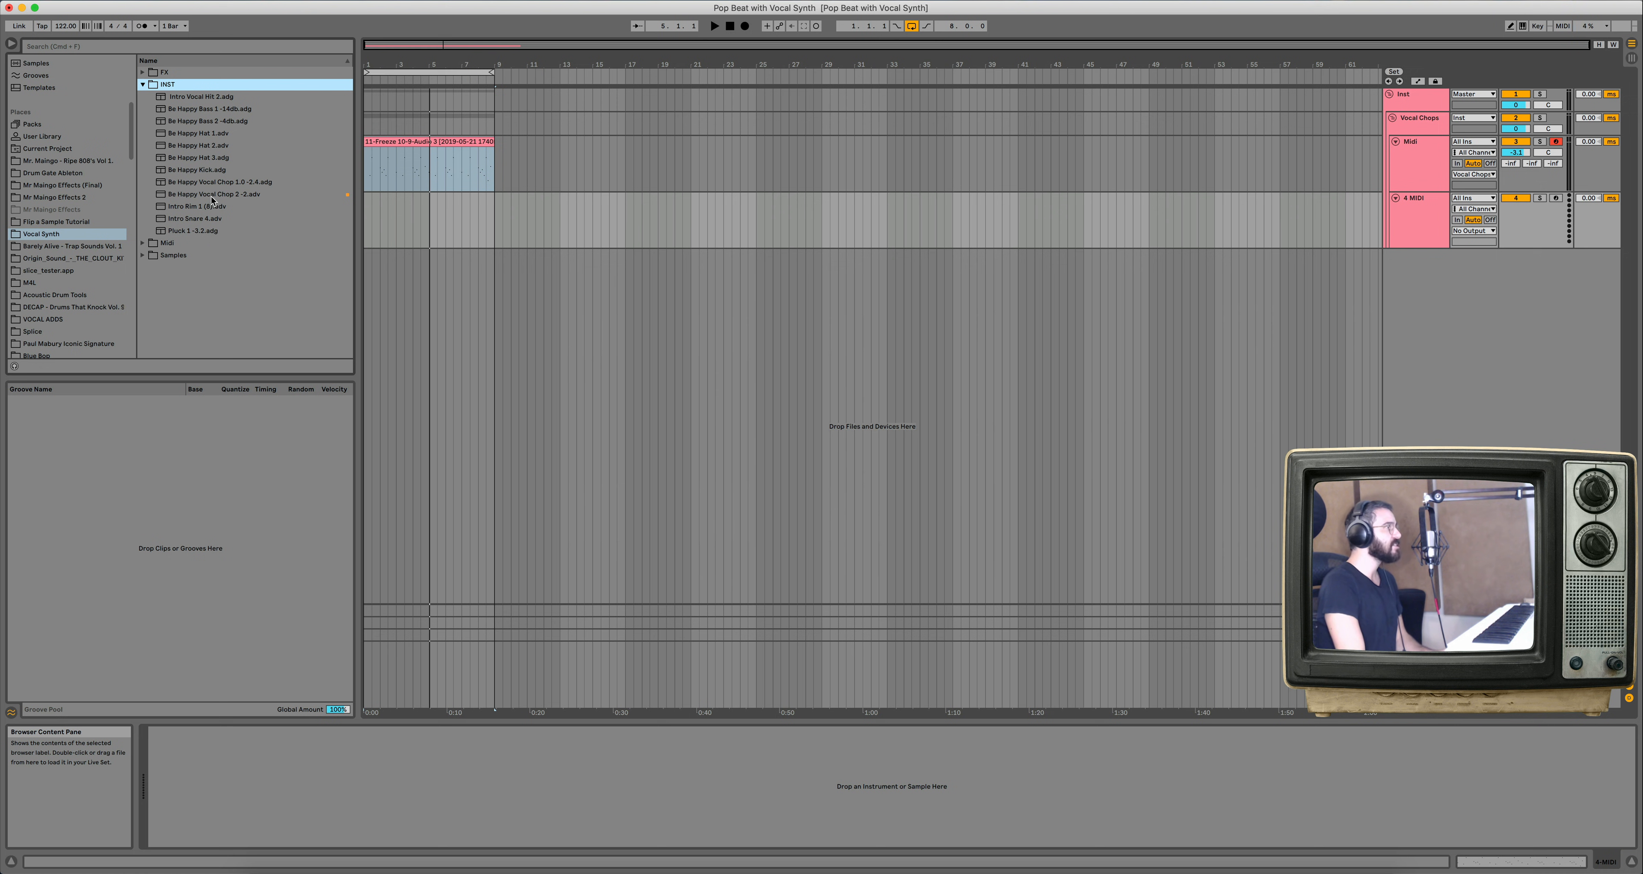
{"action": "left_click_drag", "start_coordinate": [234, 195], "coordinate": [416, 228]}
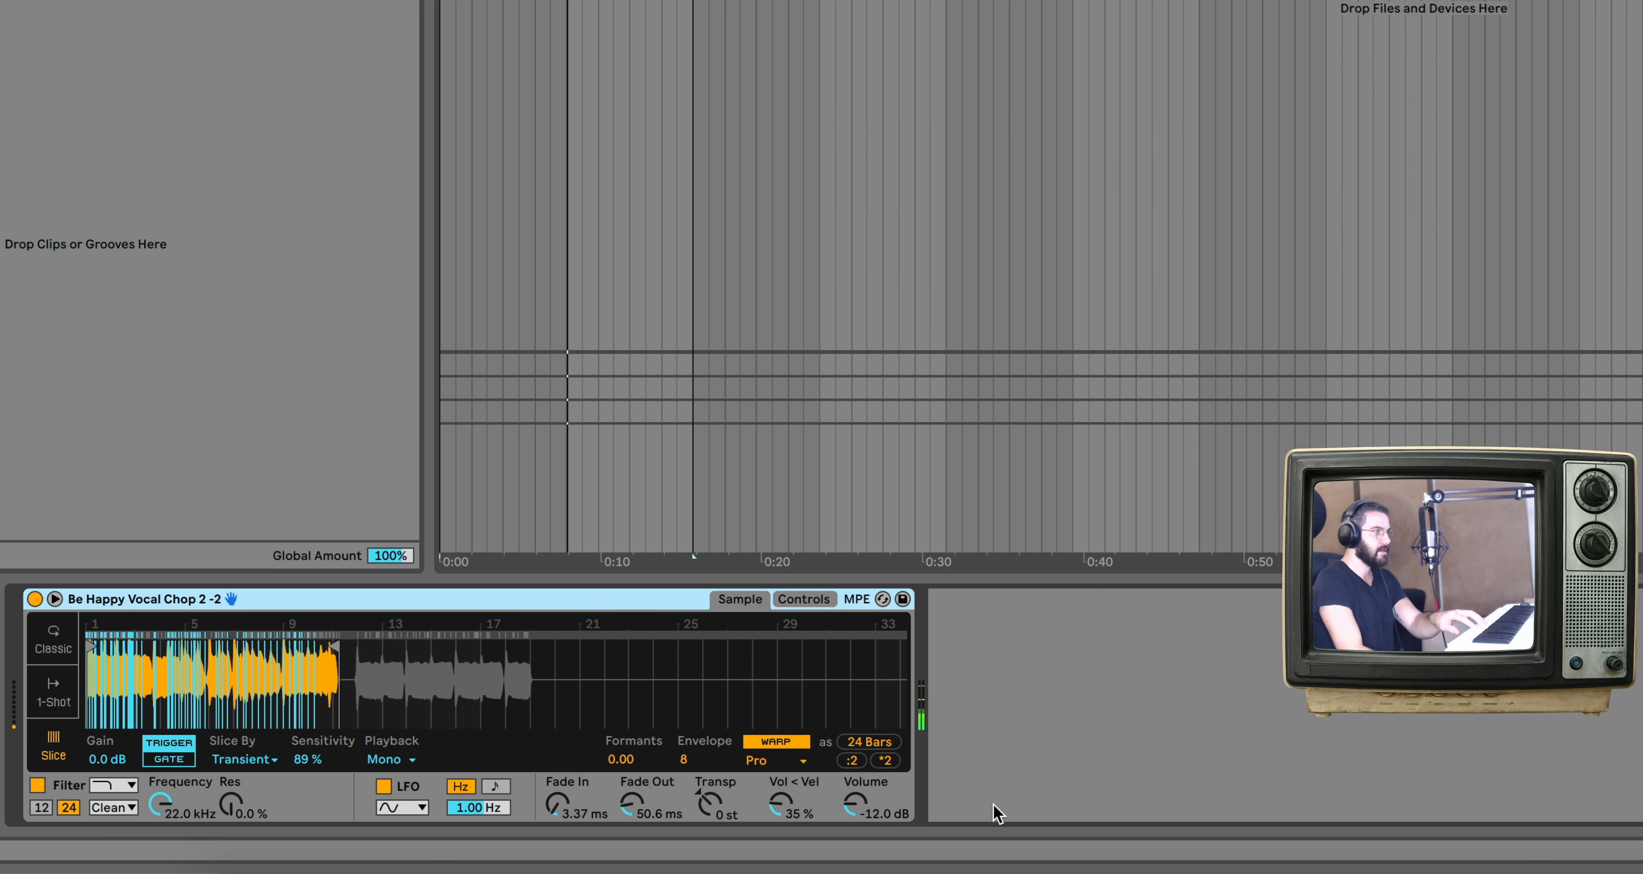
Double the warped length of the vocal chop sample and halve it again.
{"action": "left_click", "coordinate": [885, 760]}
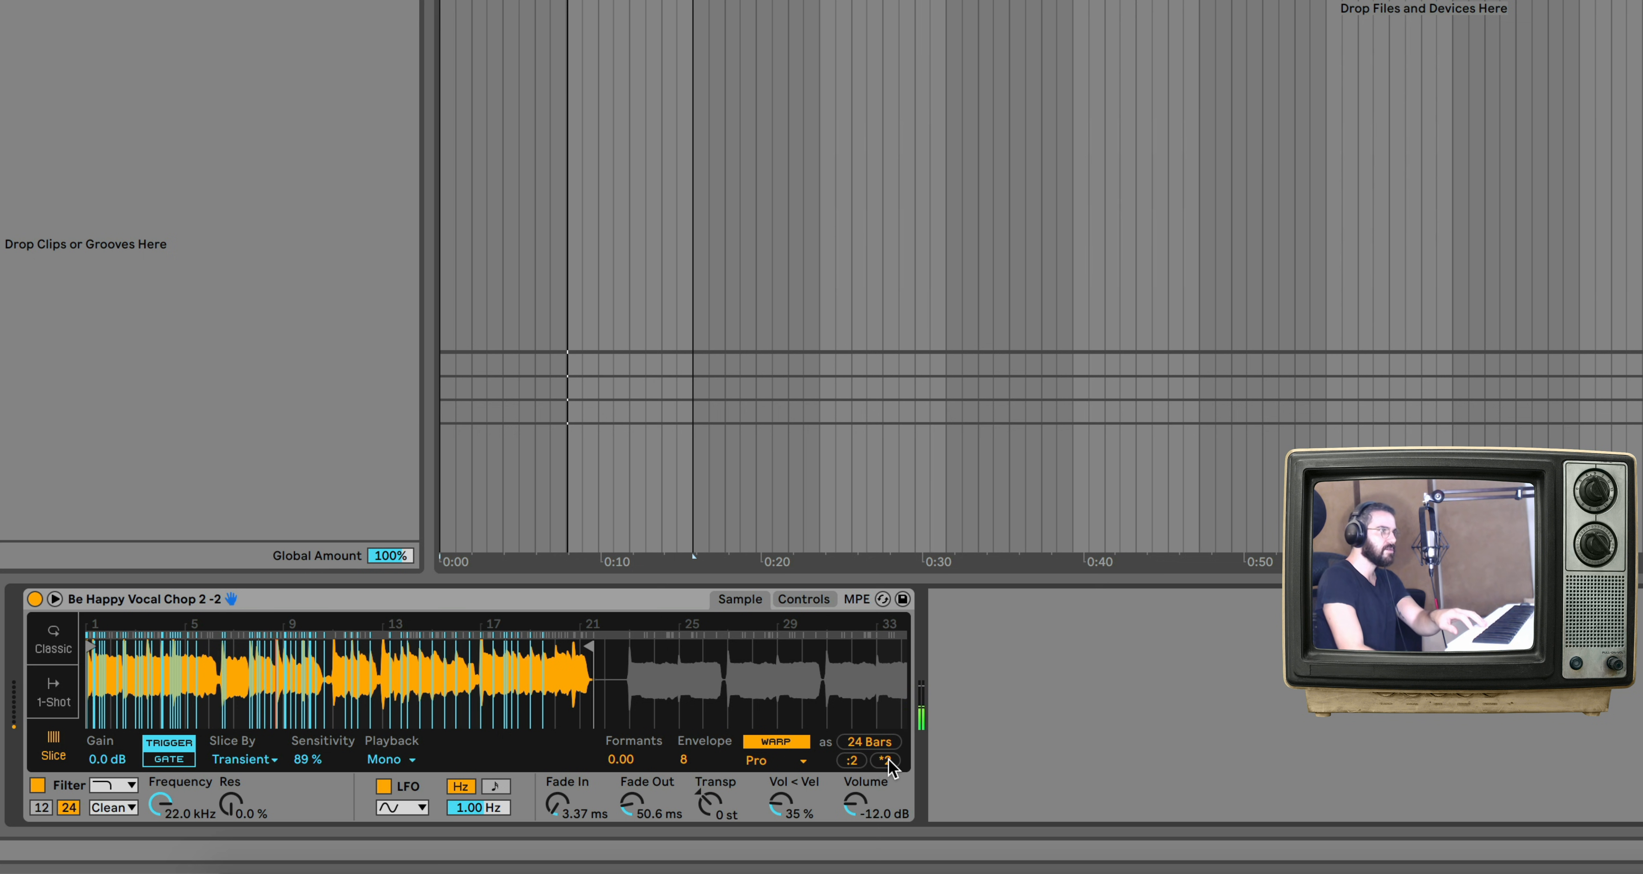
{"action": "left_click", "coordinate": [853, 760]}
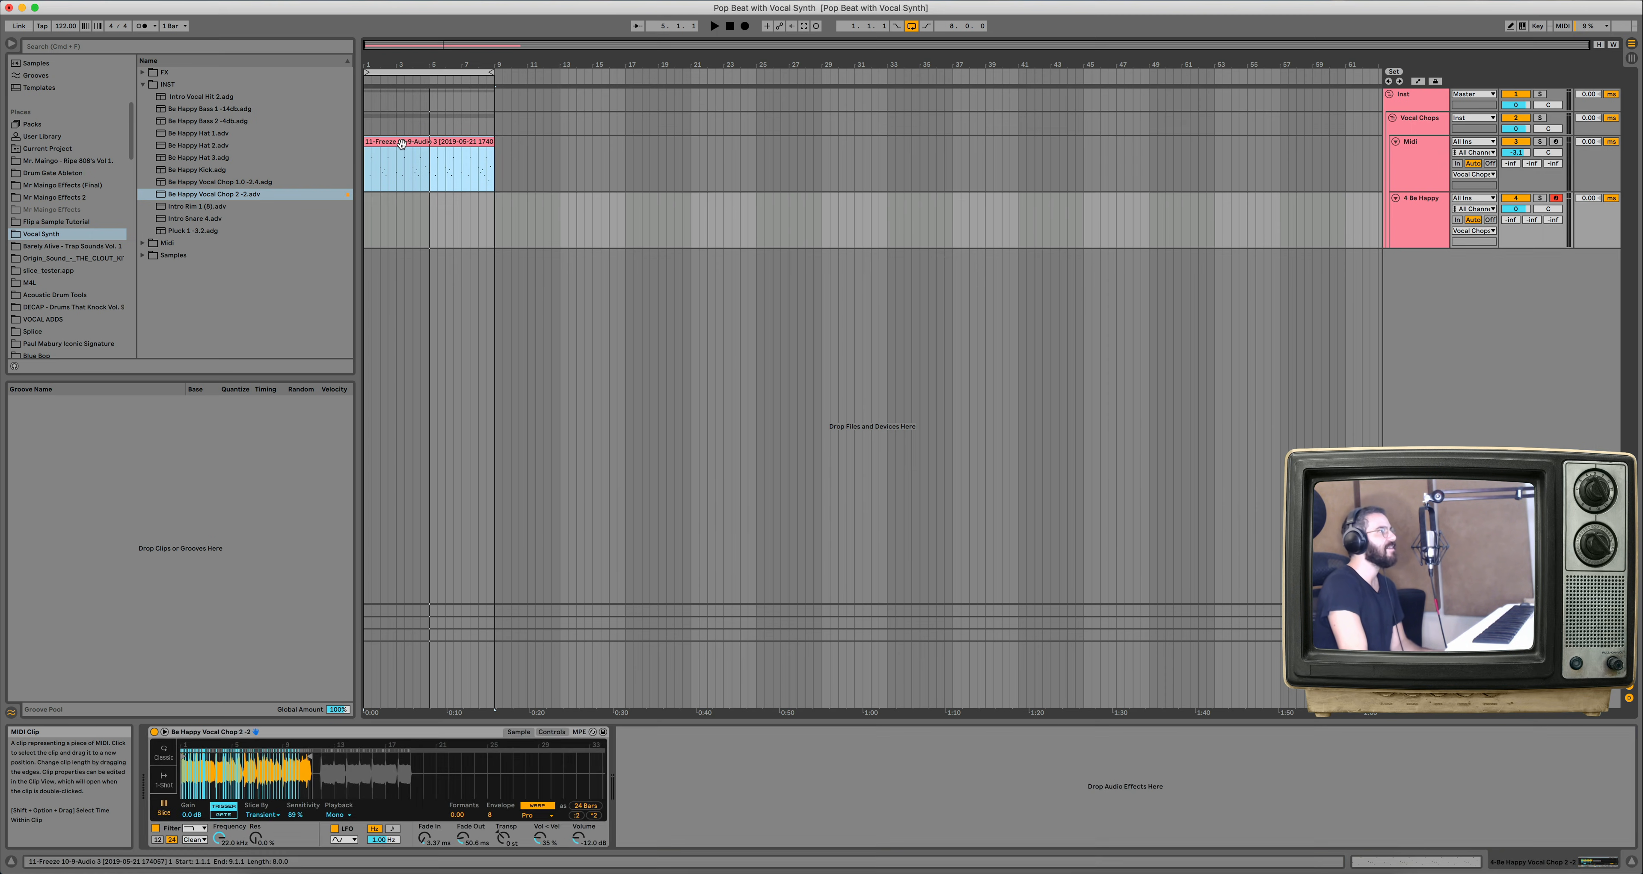
Copy the Midi track's clip onto the new Be Happy track and audition it there.
{"action": "left_click_drag", "start_coordinate": [402, 144], "coordinate": [401, 206]}
{"action": "left_click", "coordinate": [625, 276]}
{"action": "key", "text": "space"}
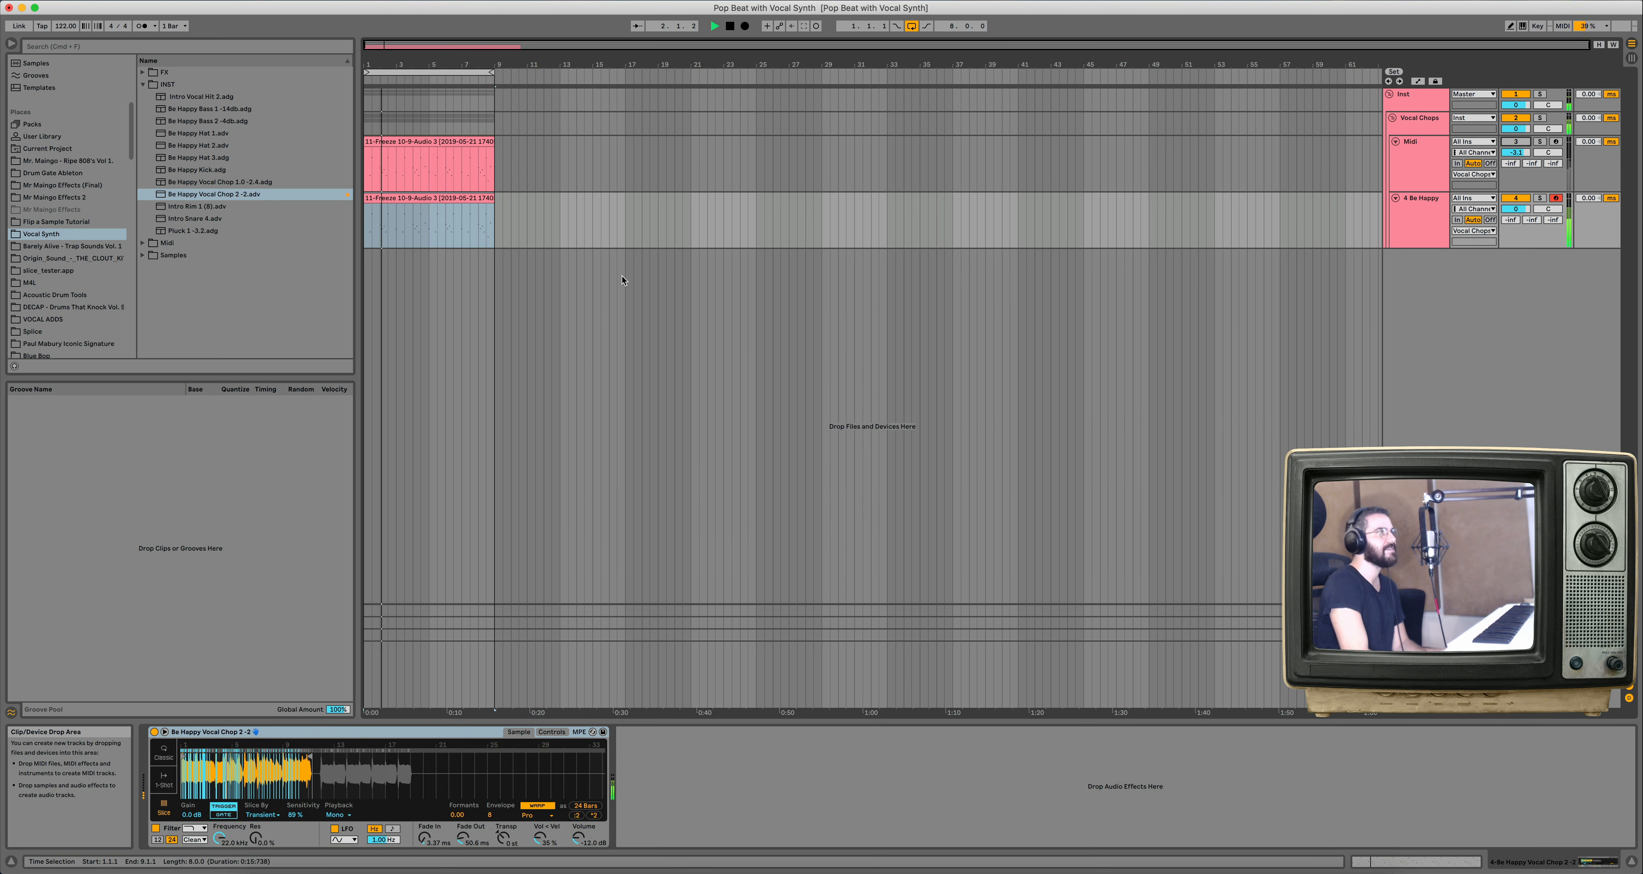
{"action": "key", "text": "space"}
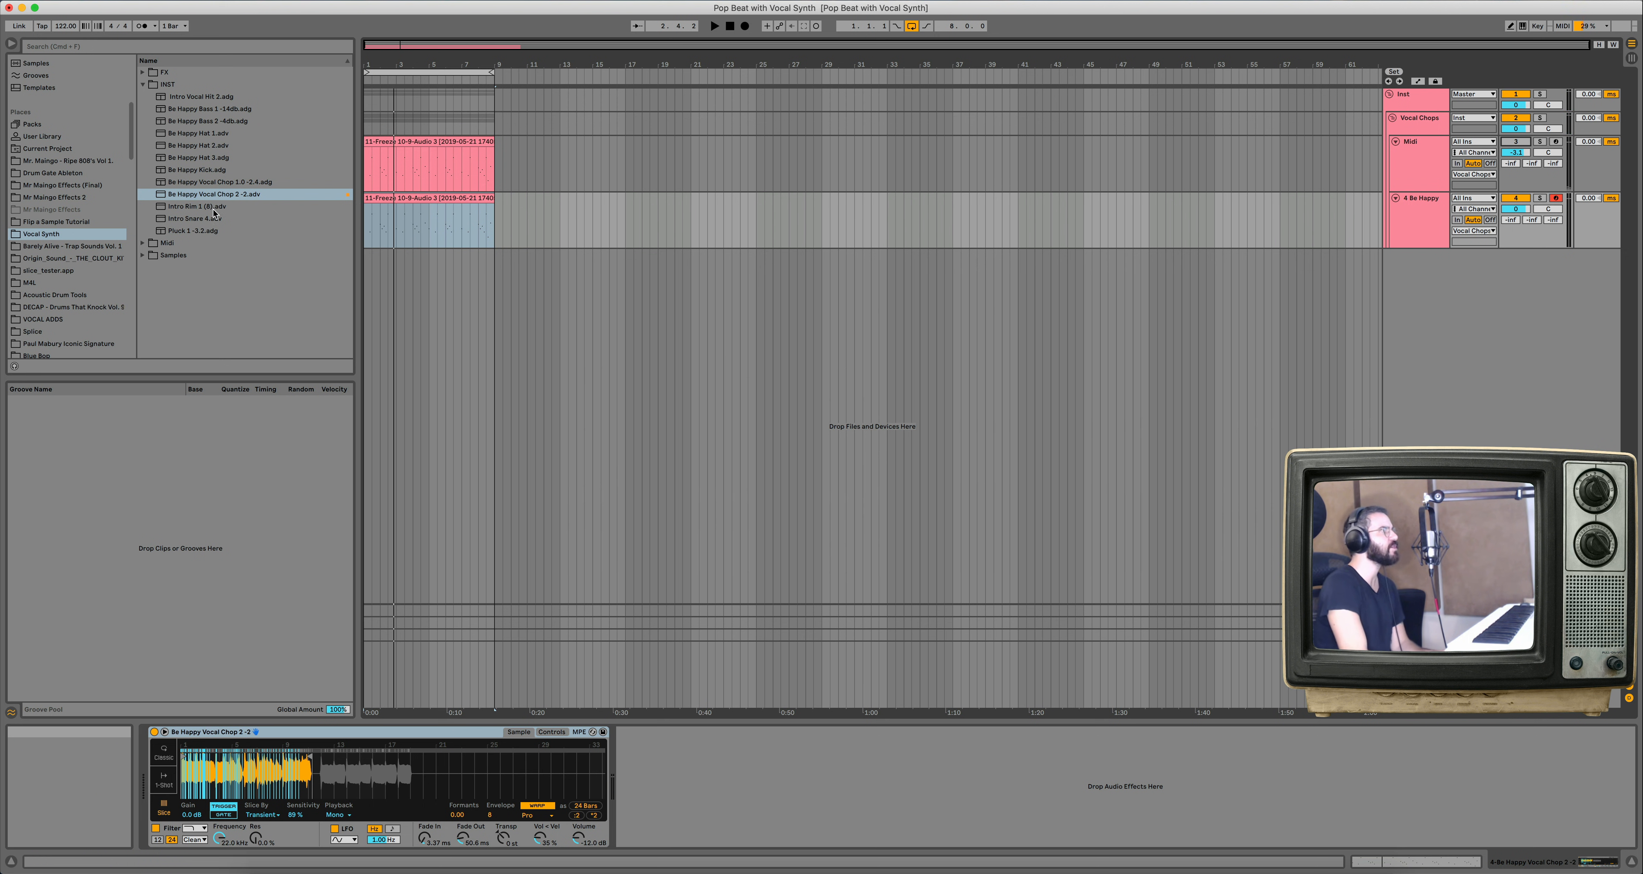
Place Vocal Synth 2 Midi.mid on the Be Happy track at bar 9 and delete the copied clip before it.
{"action": "left_click", "coordinate": [141, 84]}
{"action": "left_click", "coordinate": [142, 96]}
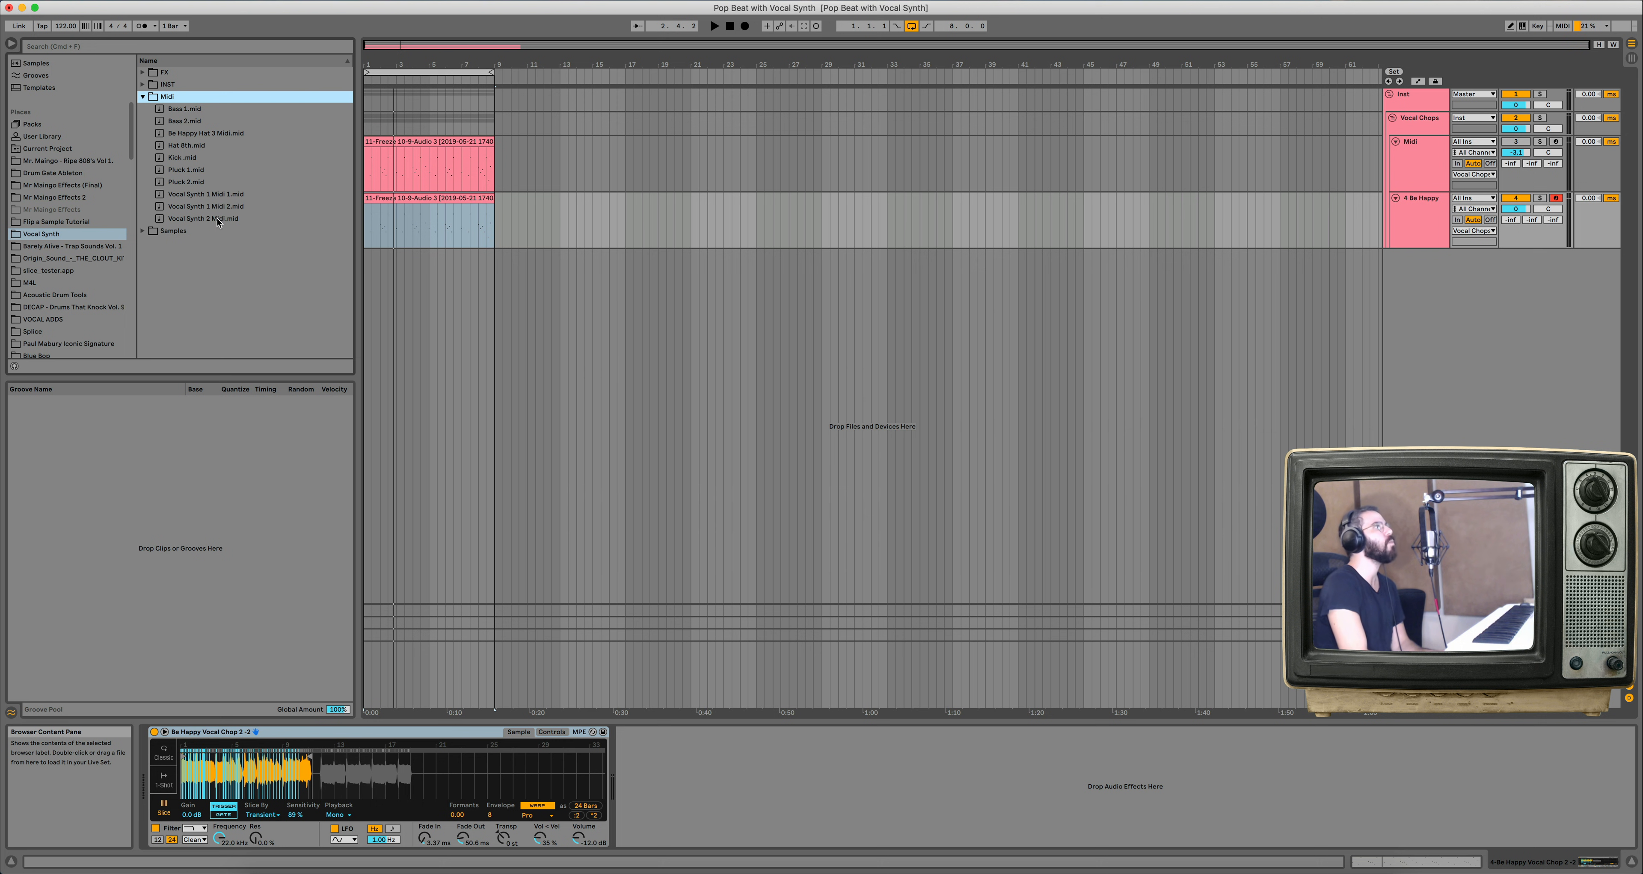
{"action": "left_click_drag", "start_coordinate": [217, 220], "coordinate": [498, 242]}
{"action": "left_click", "coordinate": [441, 195]}
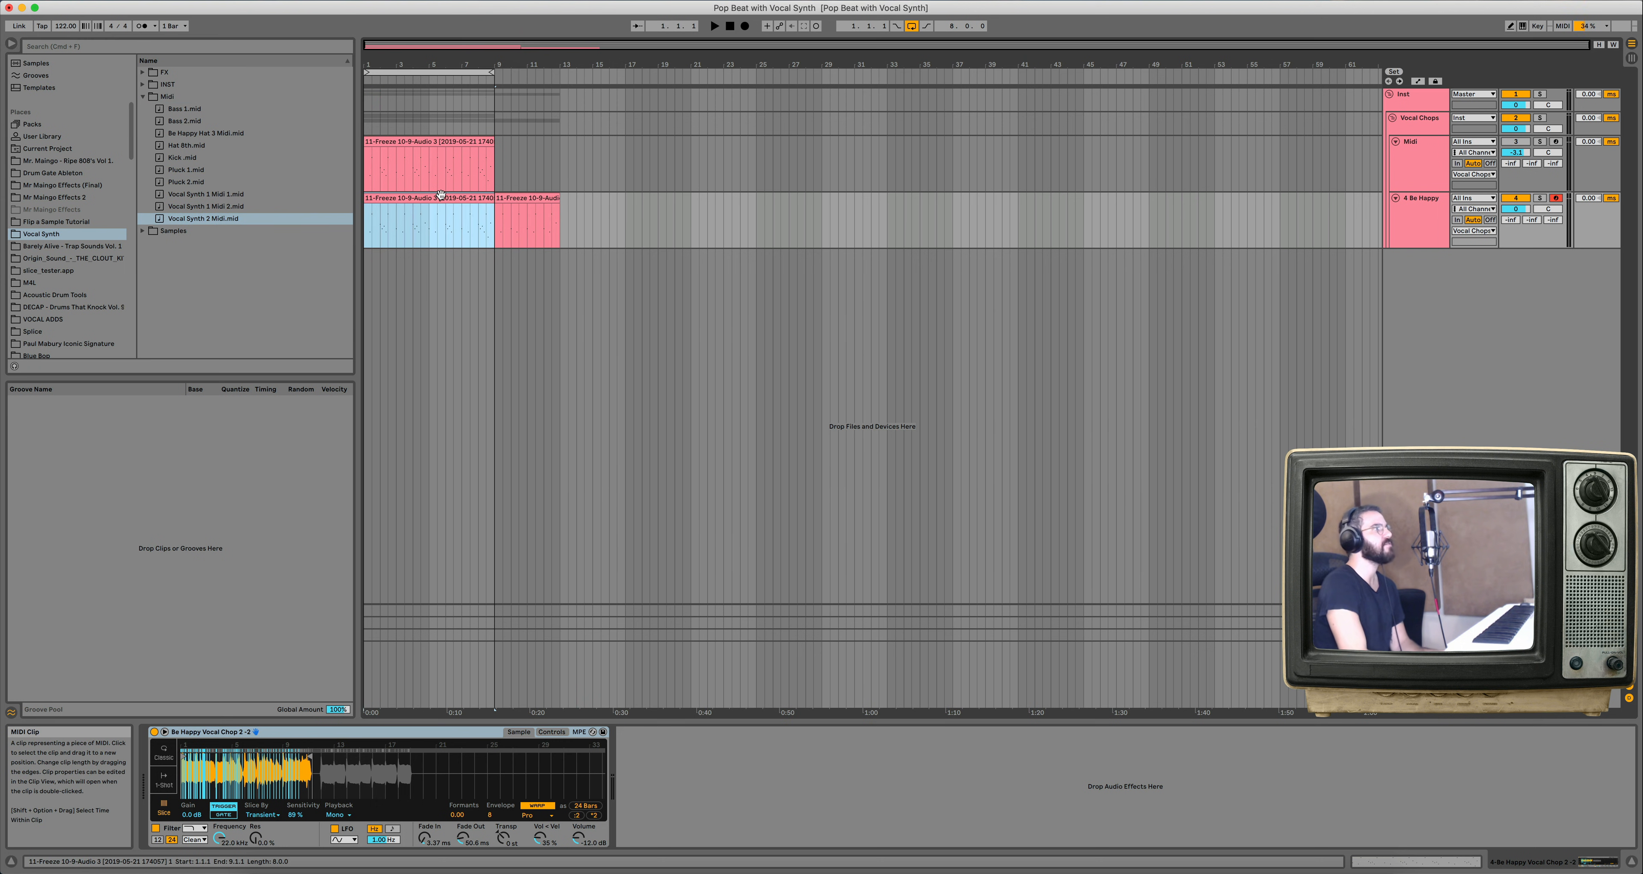
{"action": "key", "text": "Delete"}
Move the loop to bars 9 to 17, duplicate the new clip to fill it, and play from bar 9.
{"action": "left_click_drag", "start_coordinate": [430, 73], "coordinate": [562, 90]}
{"action": "left_click", "coordinate": [533, 202]}
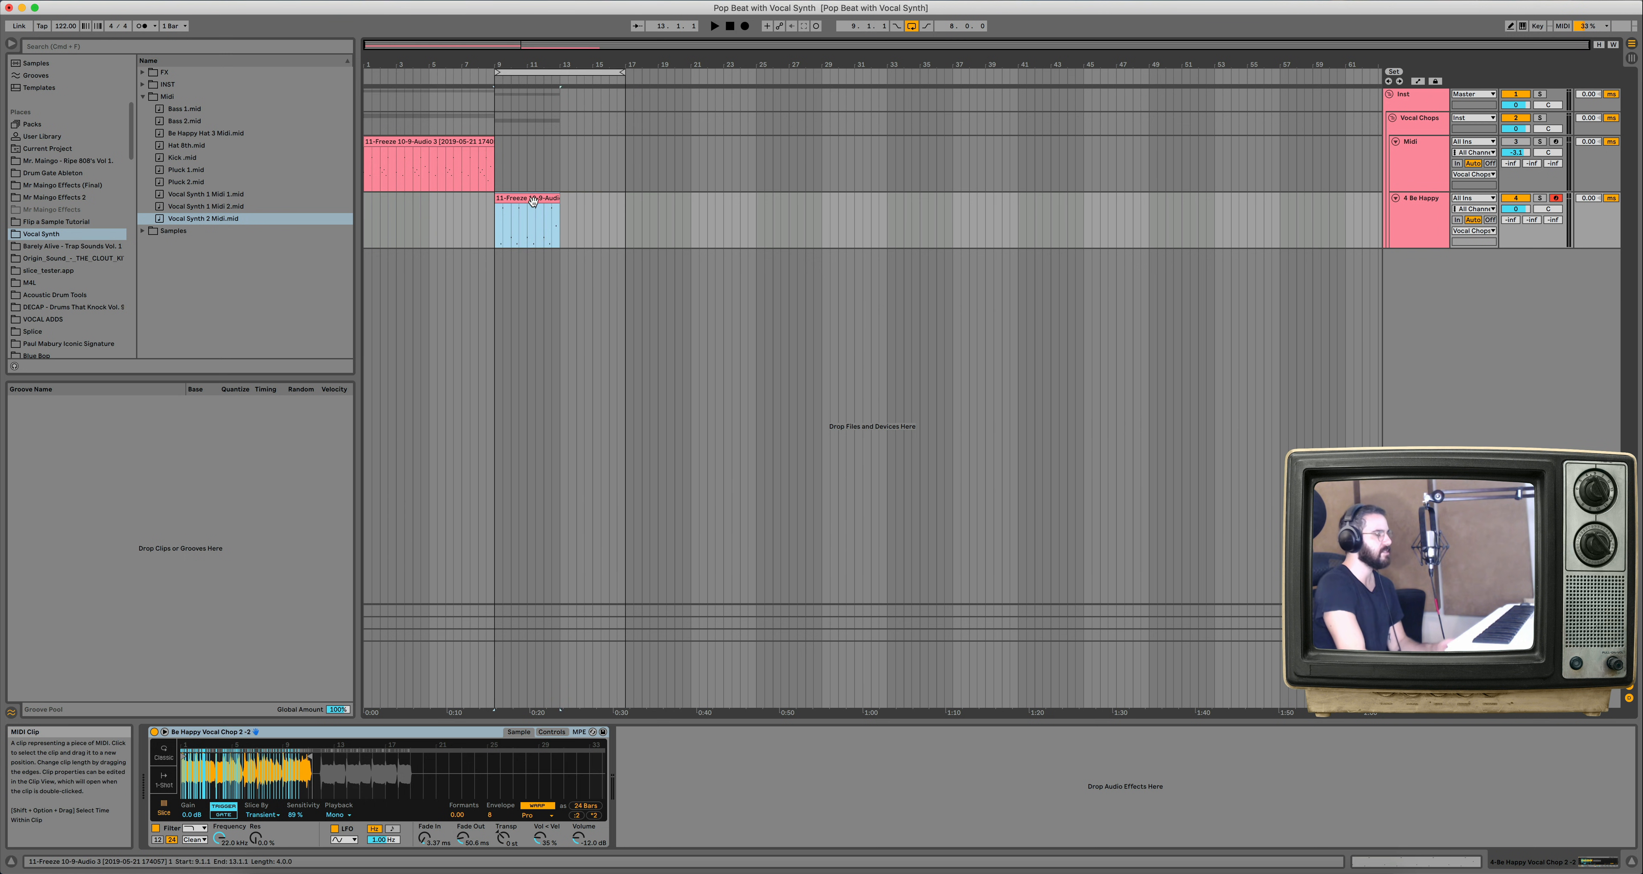
{"action": "key", "text": "super+d"}
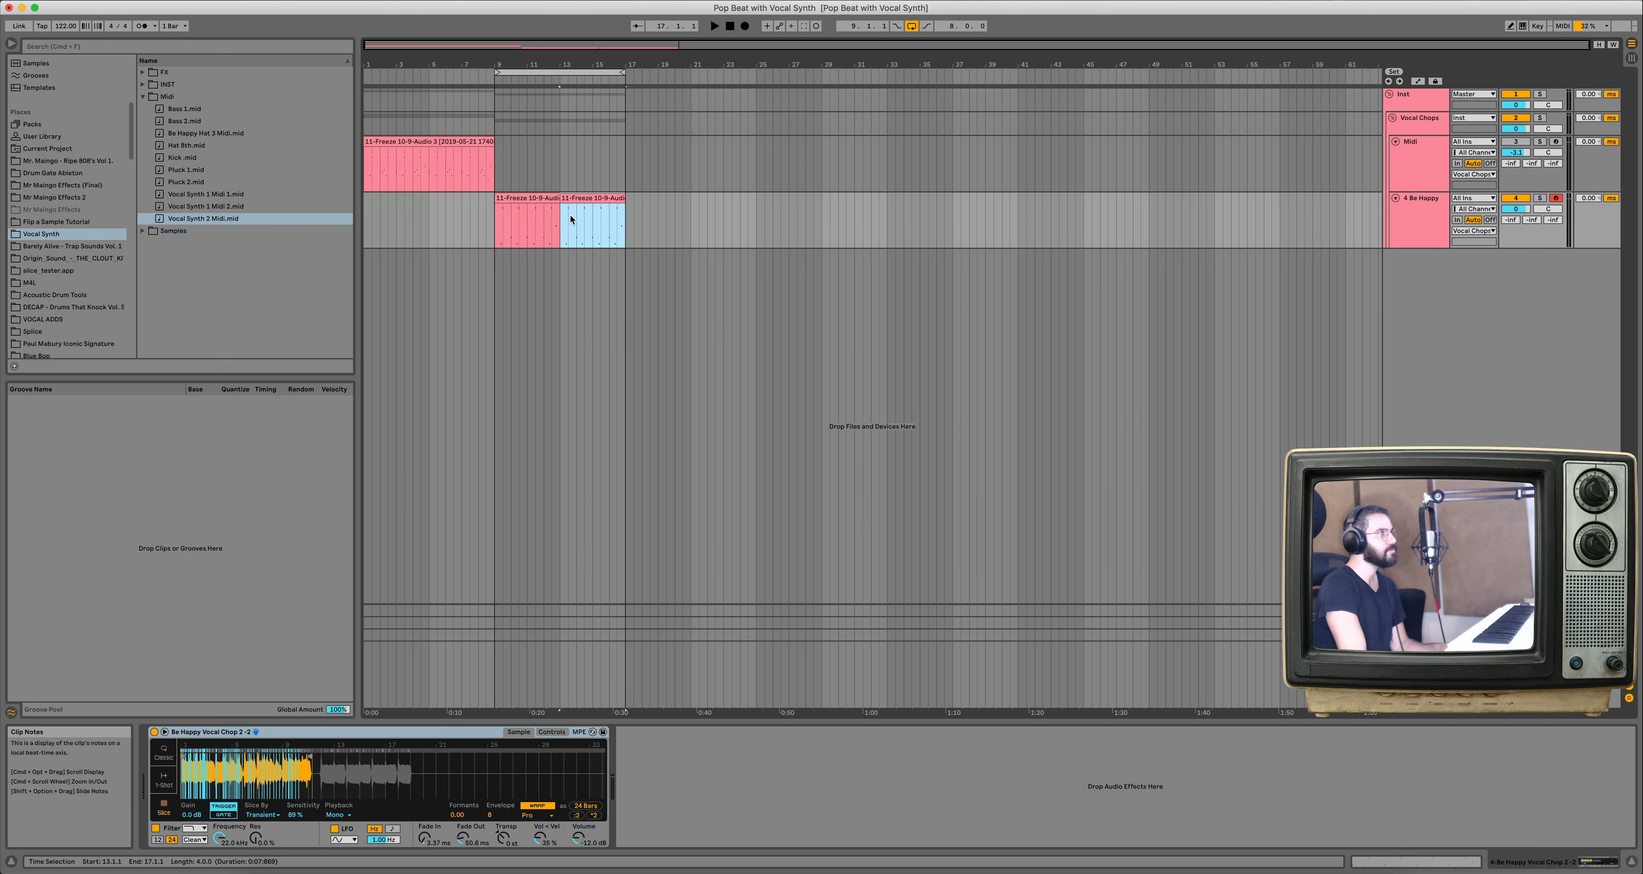
{"action": "left_click_drag", "start_coordinate": [629, 234], "coordinate": [561, 225]}
{"action": "left_click", "coordinate": [512, 200]}
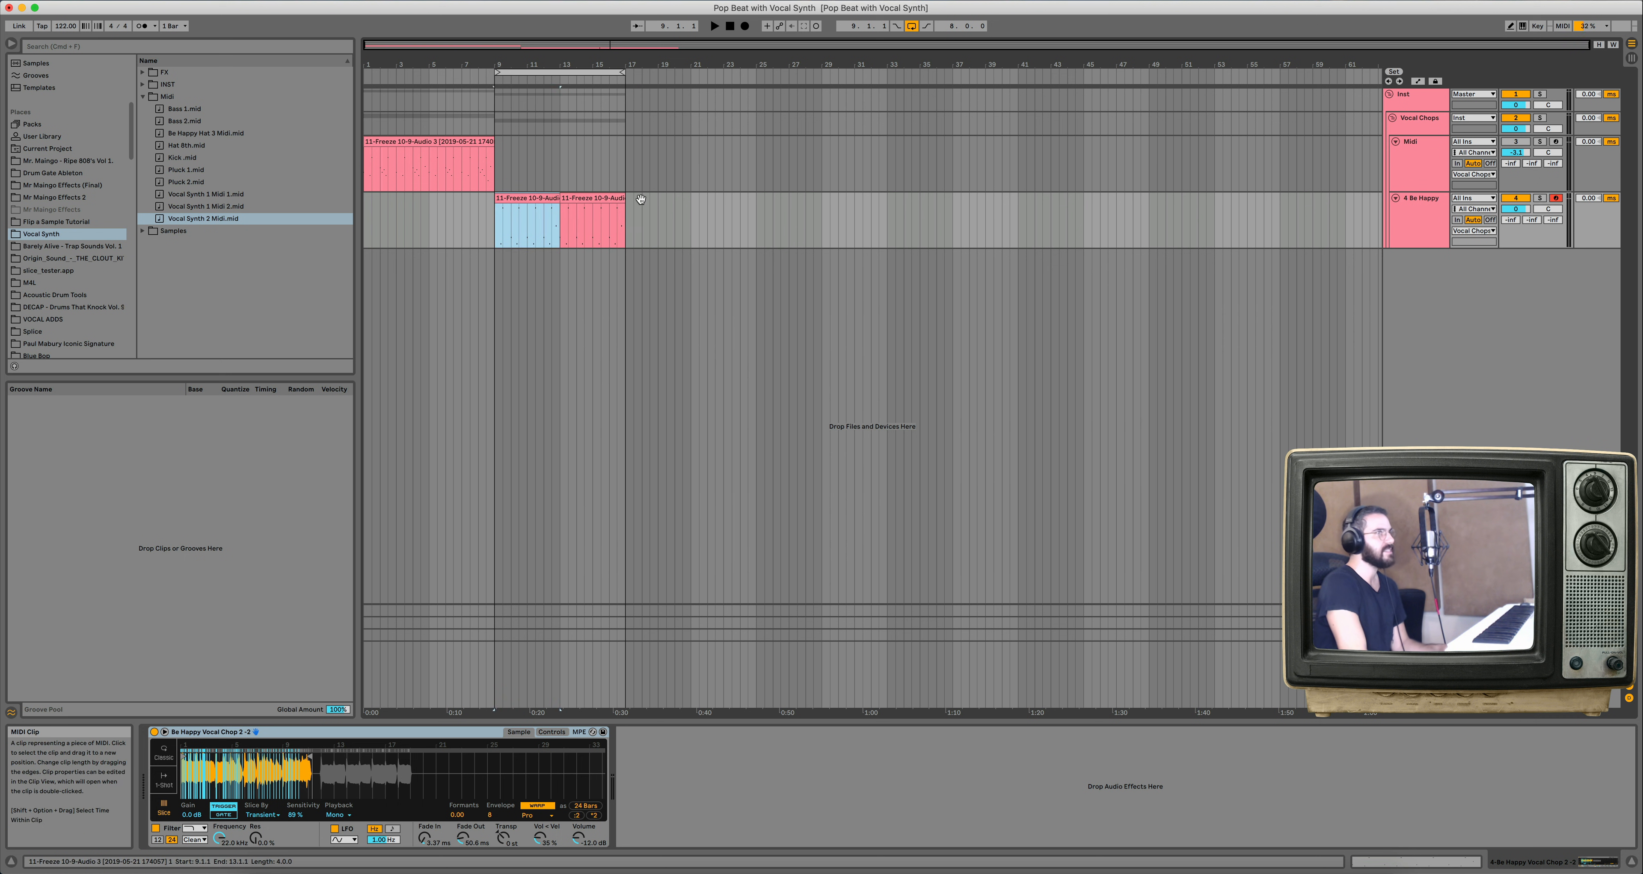
{"action": "key", "text": "space"}
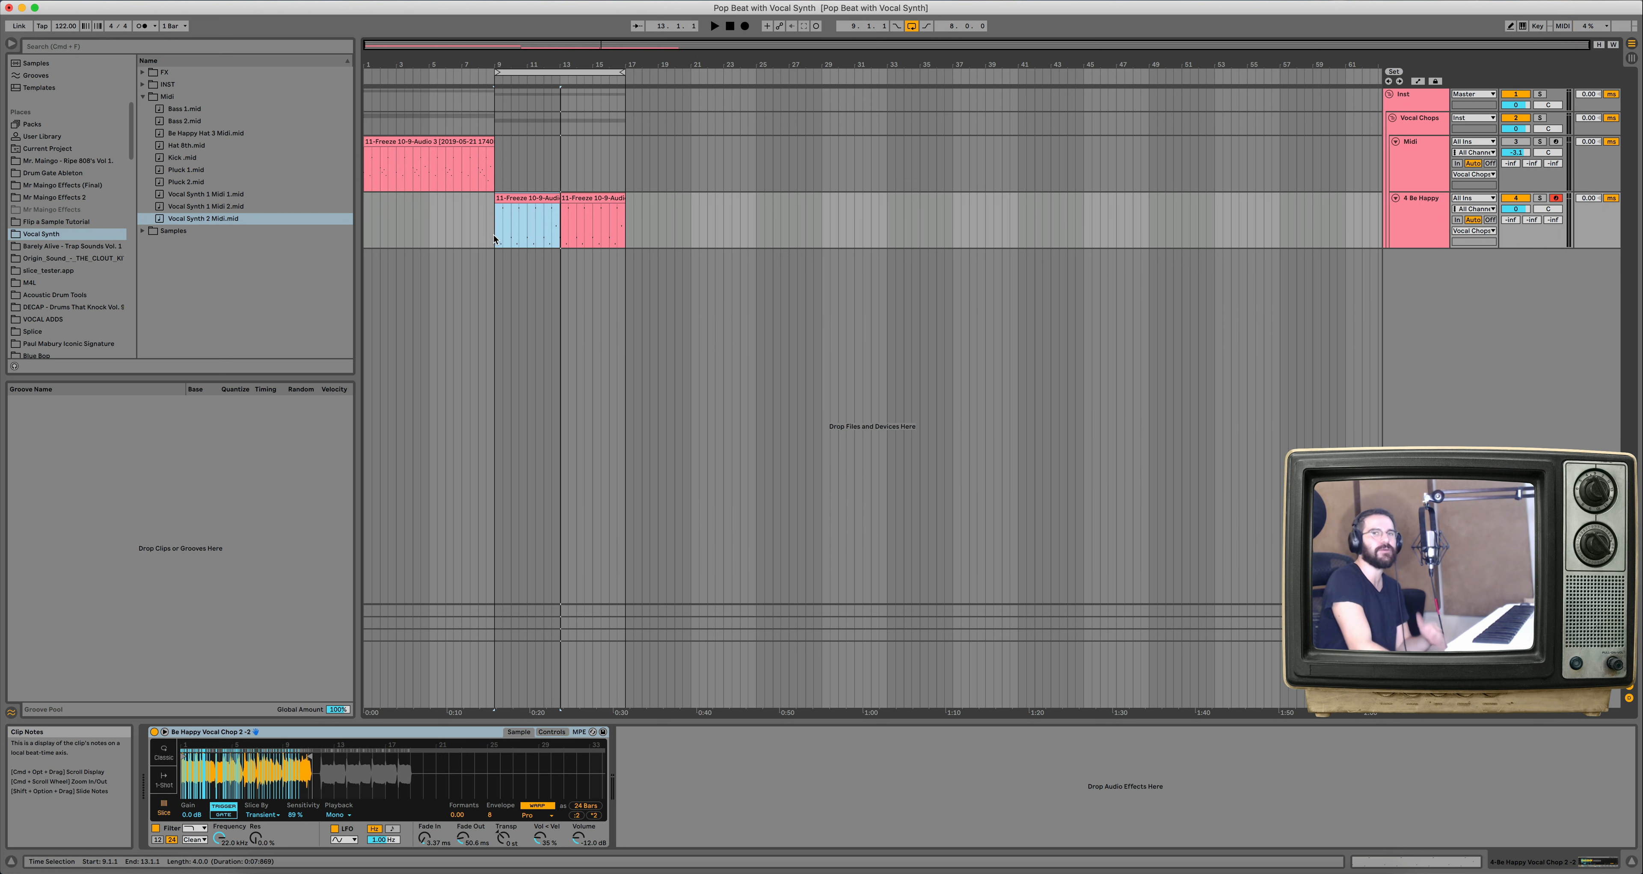
Add the Vocal Chop FX 2.adg effect rack from the FX folder after the Be Happy Vocal Chop 2 -2 instrument.
{"action": "left_click", "coordinate": [141, 96]}
{"action": "left_click", "coordinate": [143, 72]}
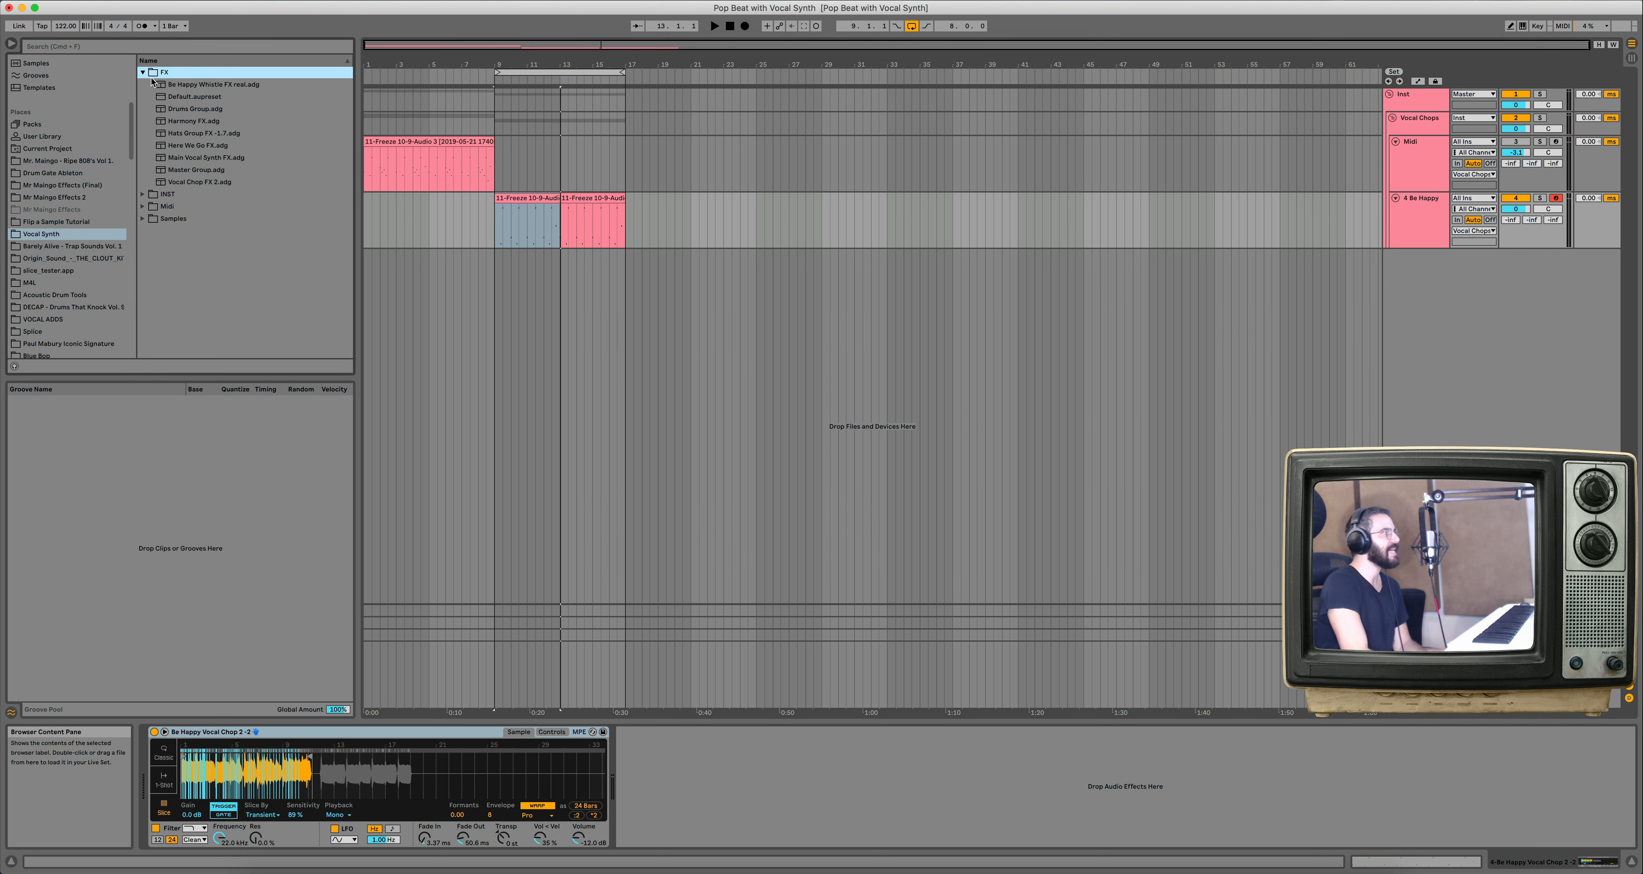
{"action": "left_click_drag", "start_coordinate": [206, 183], "coordinate": [781, 806]}
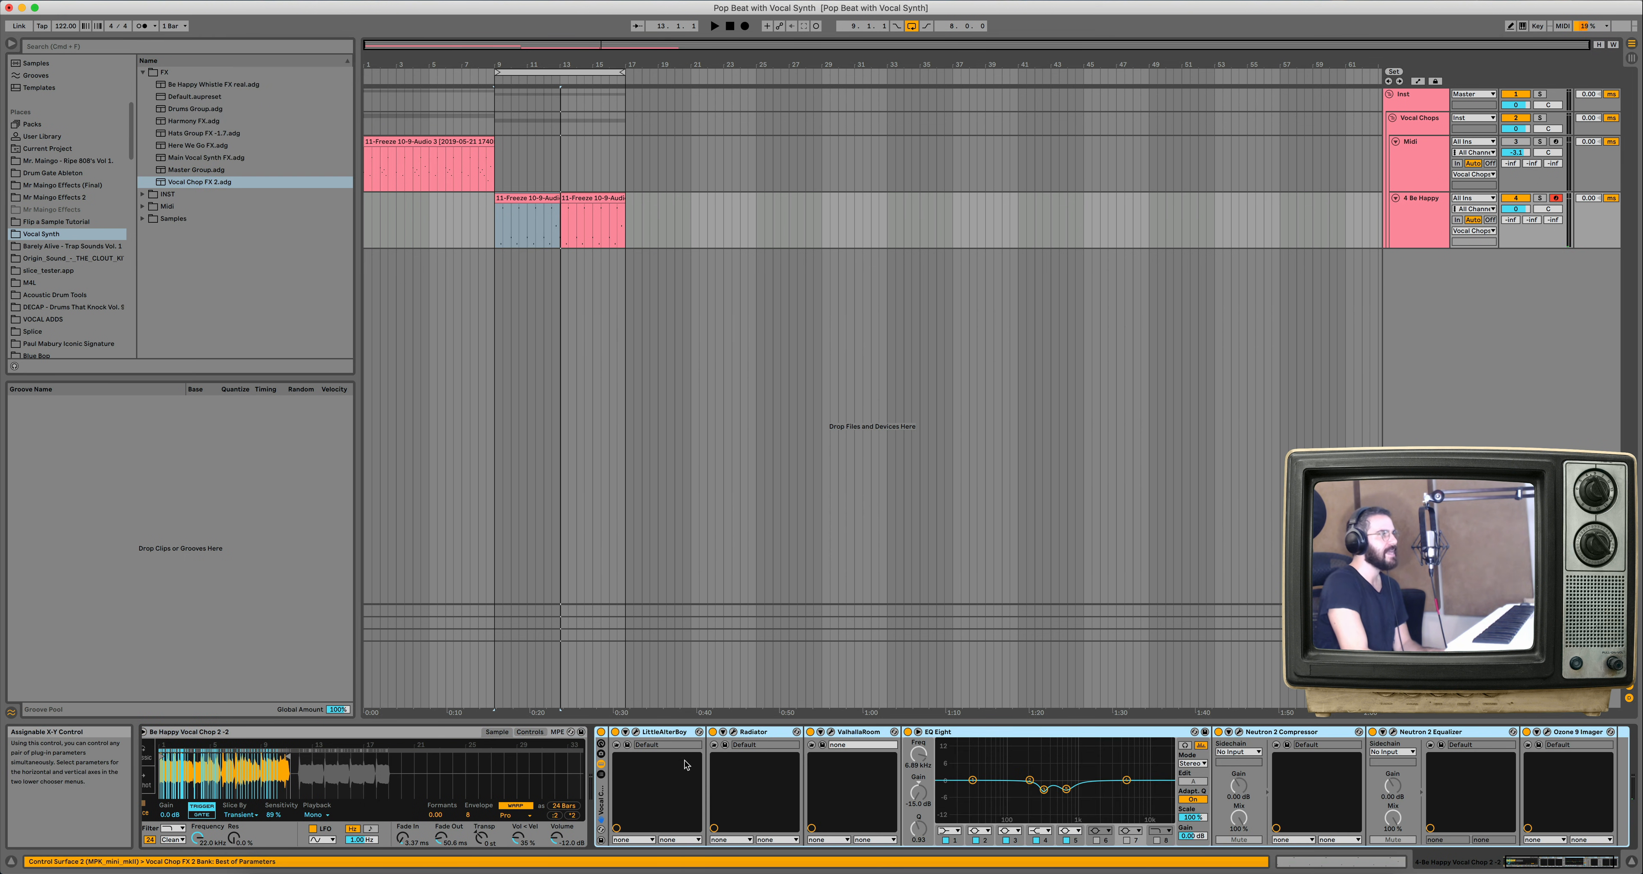
Review the LittleAlterBoy and Neutron 2 Equalizer settings in the new rack and close both plug-in windows.
{"action": "left_click", "coordinate": [636, 731]}
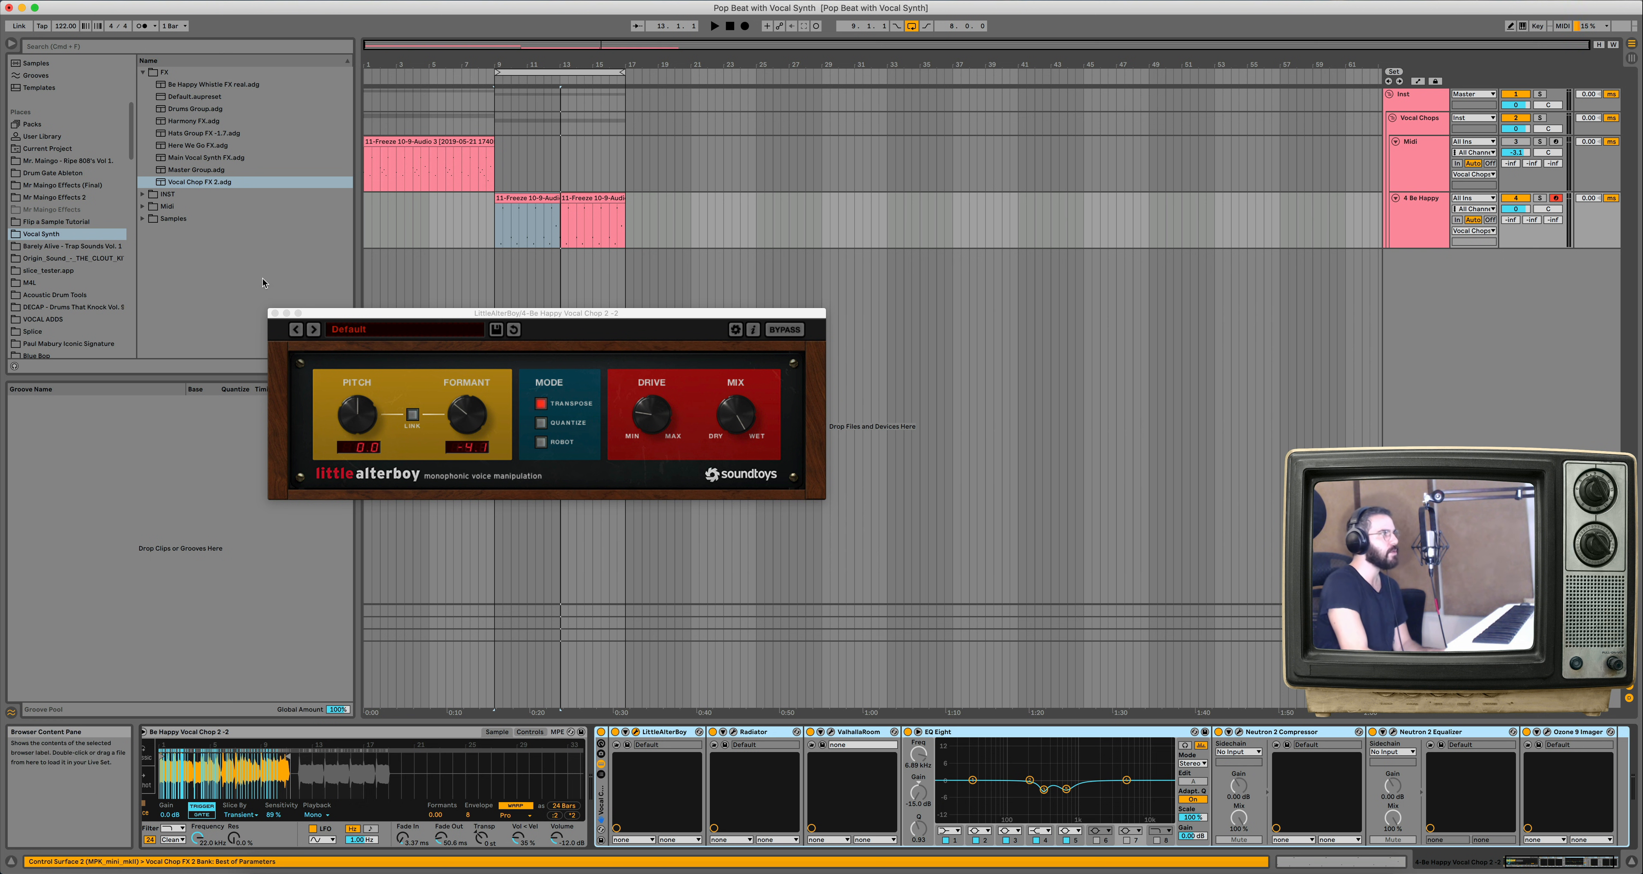
{"action": "left_click", "coordinate": [275, 314]}
{"action": "scroll", "coordinate": [773, 739], "scroll_direction": "right", "scroll_amount": 2}
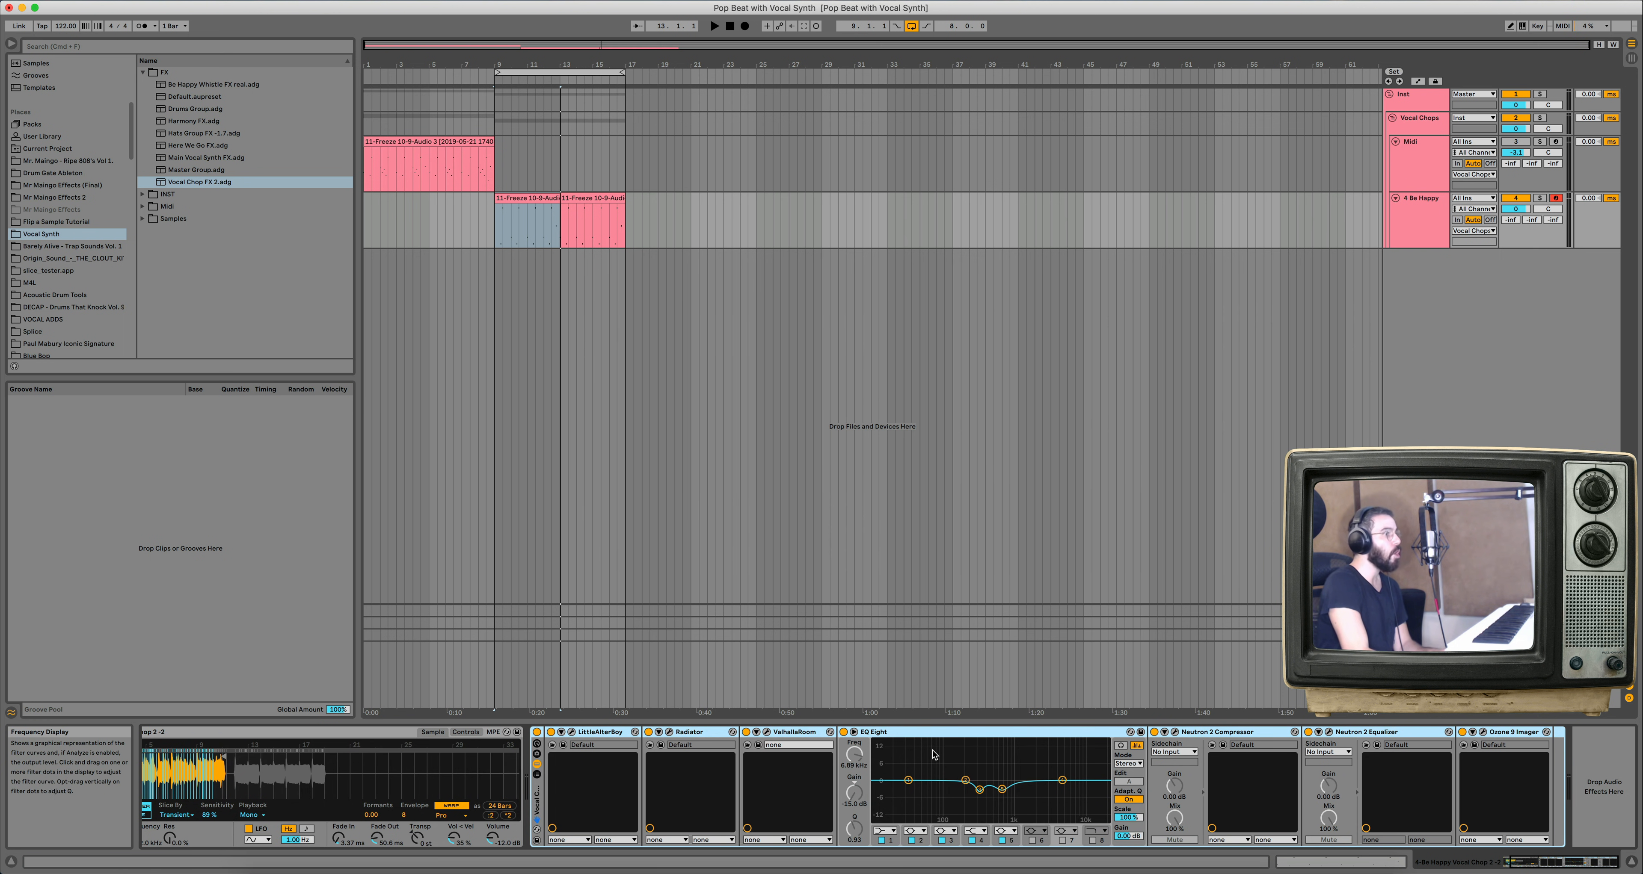
{"action": "left_click", "coordinate": [1329, 732]}
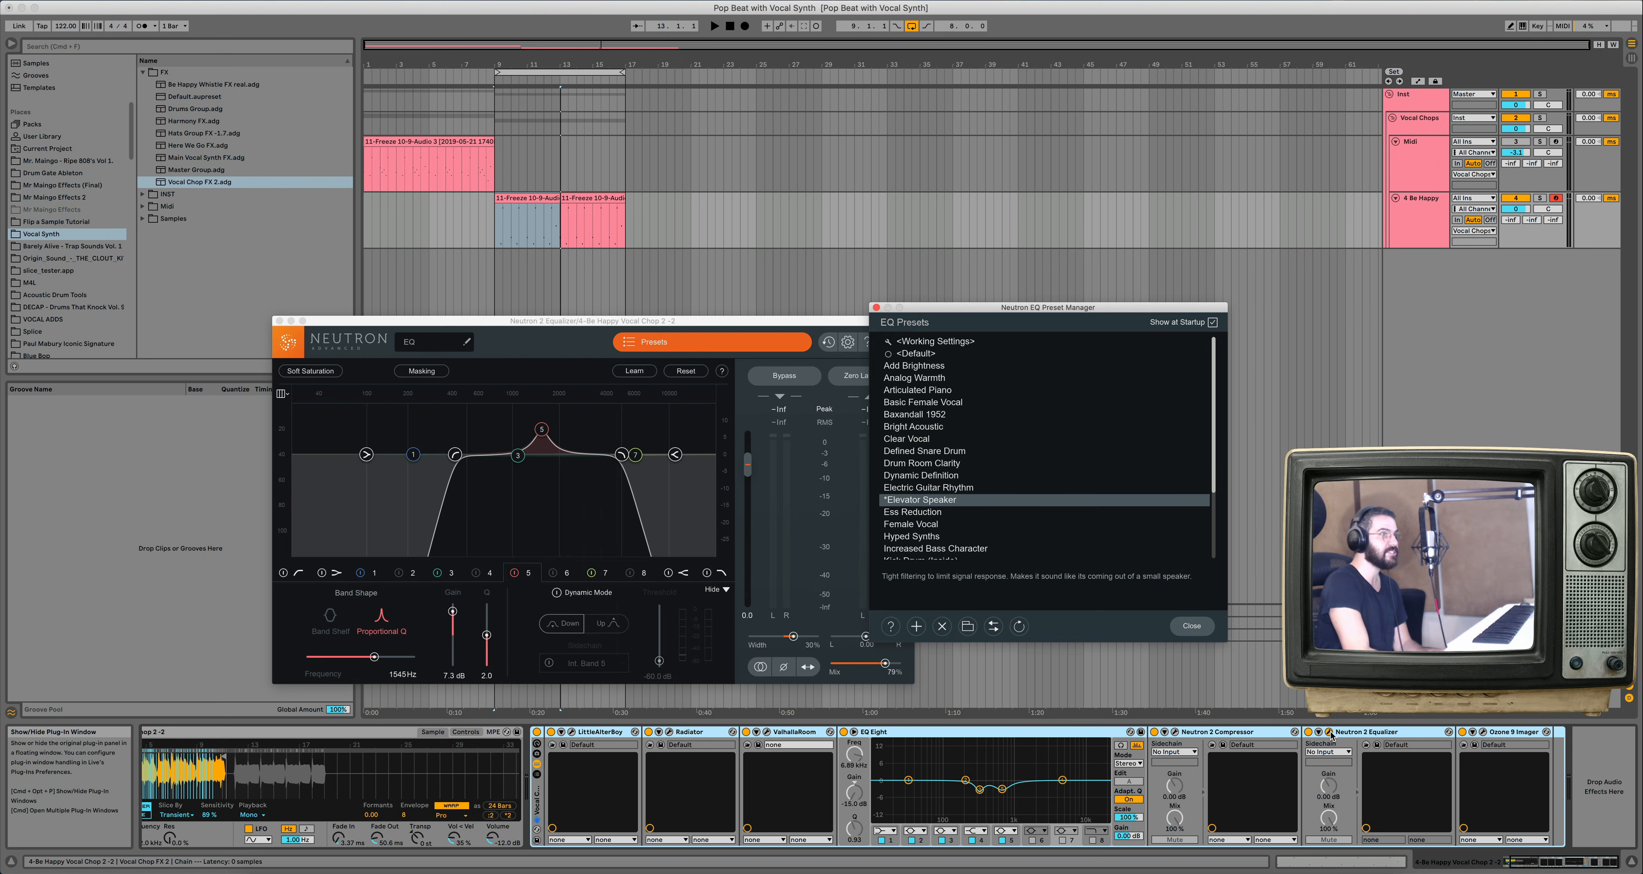
{"action": "left_click", "coordinate": [279, 321]}
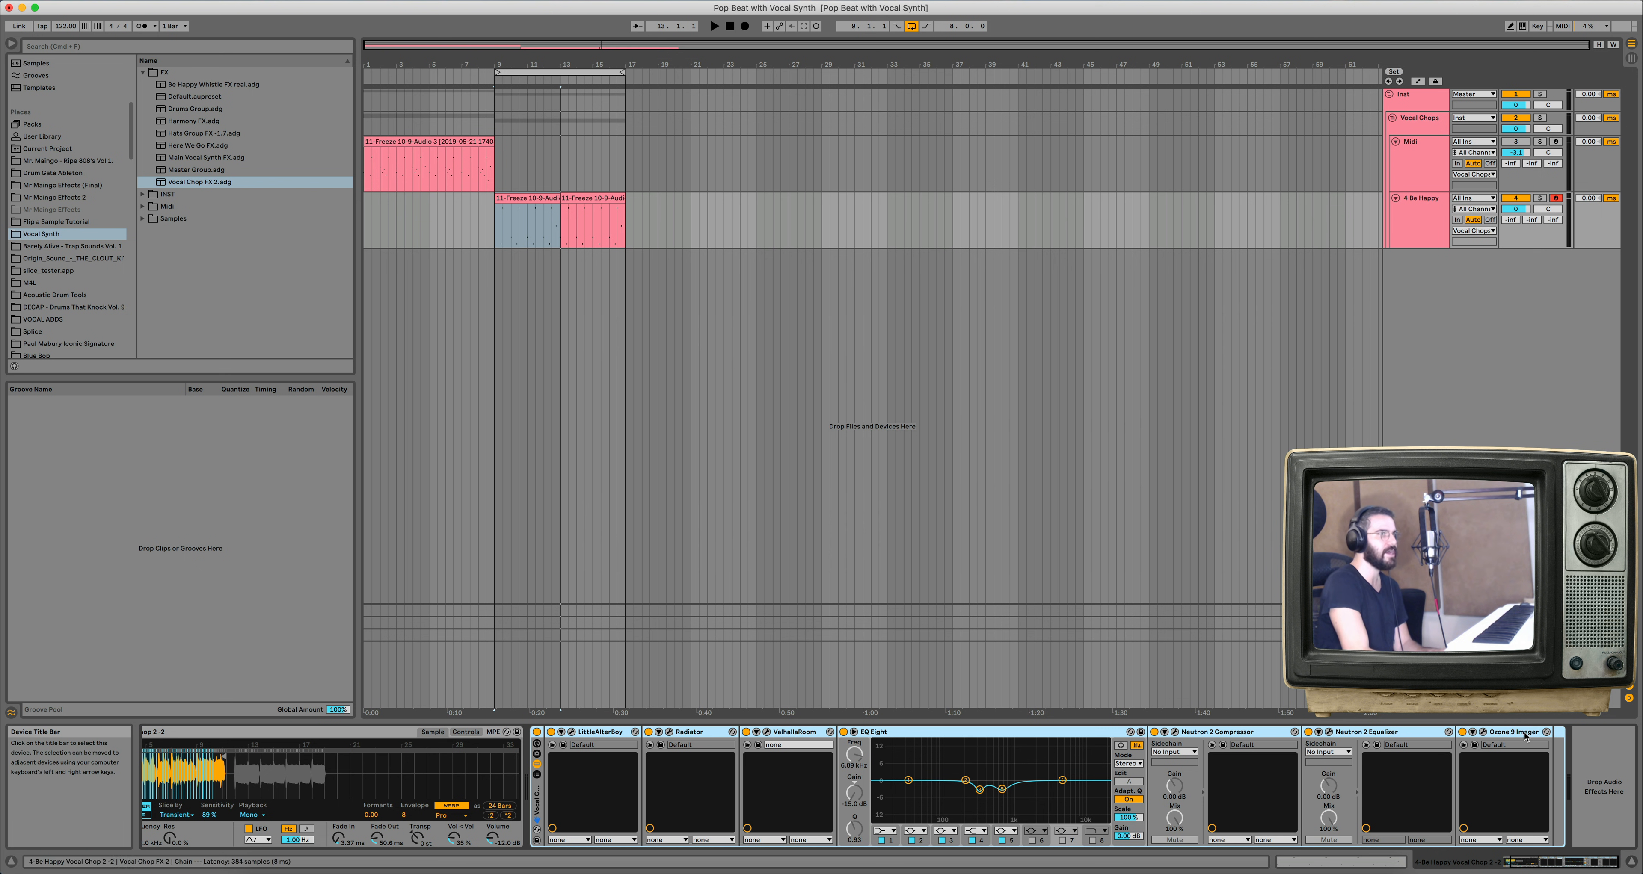
Play the loop from bar 9, compare it with the Vocal Chop FX 2 rack bypassed and active, and stop playback.
{"action": "left_click", "coordinate": [496, 230]}
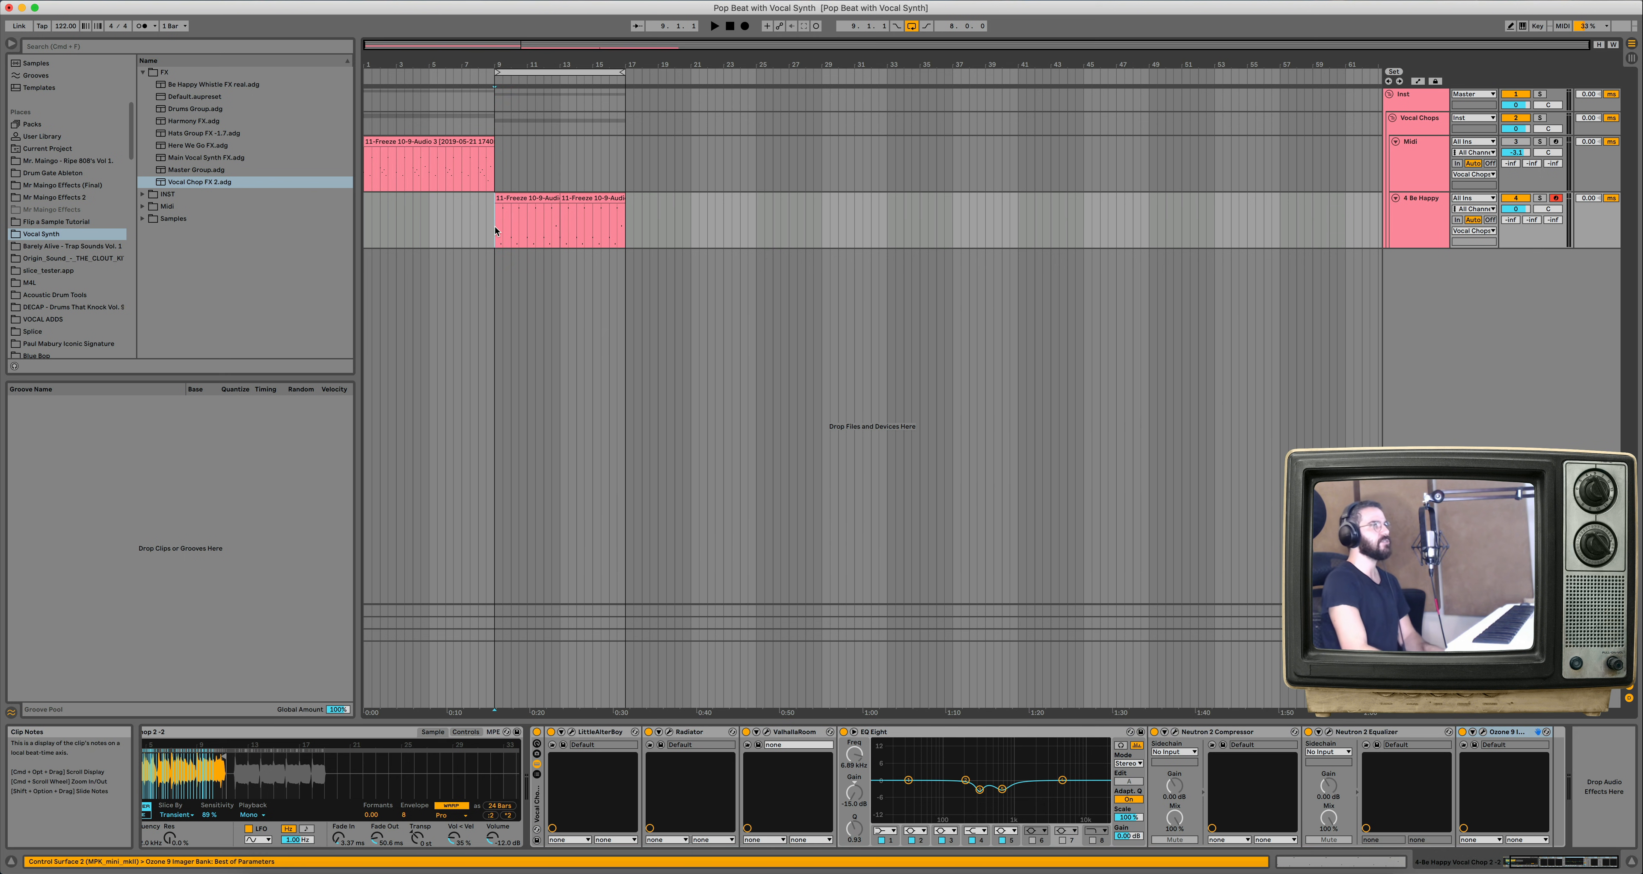
{"action": "key", "text": "space"}
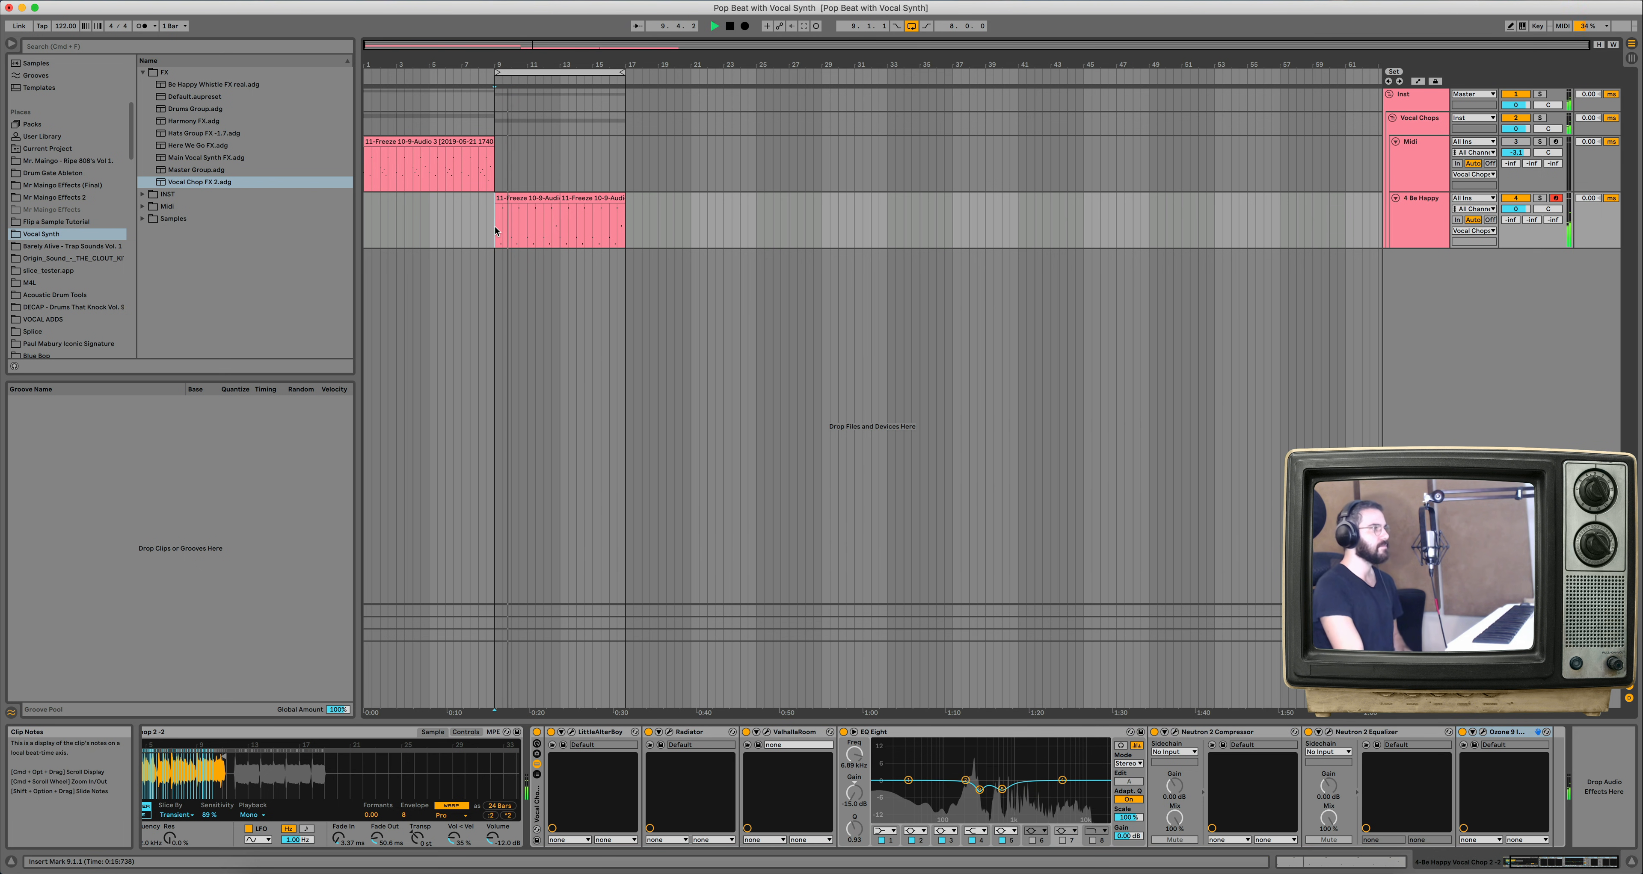
{"action": "left_click", "coordinate": [538, 736]}
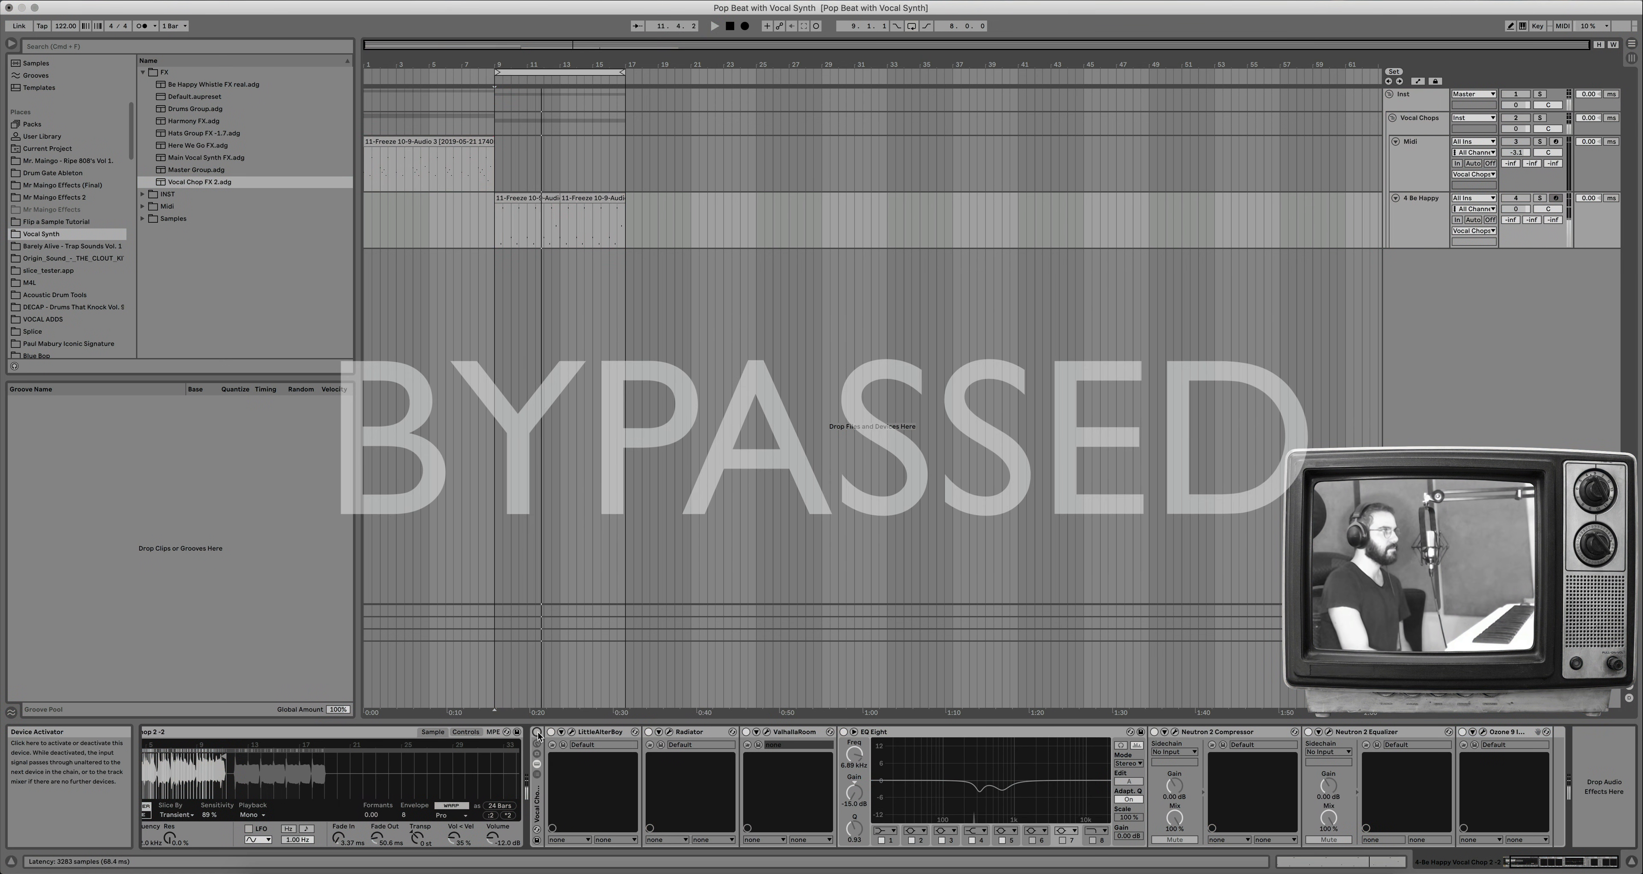
{"action": "left_click", "coordinate": [538, 733]}
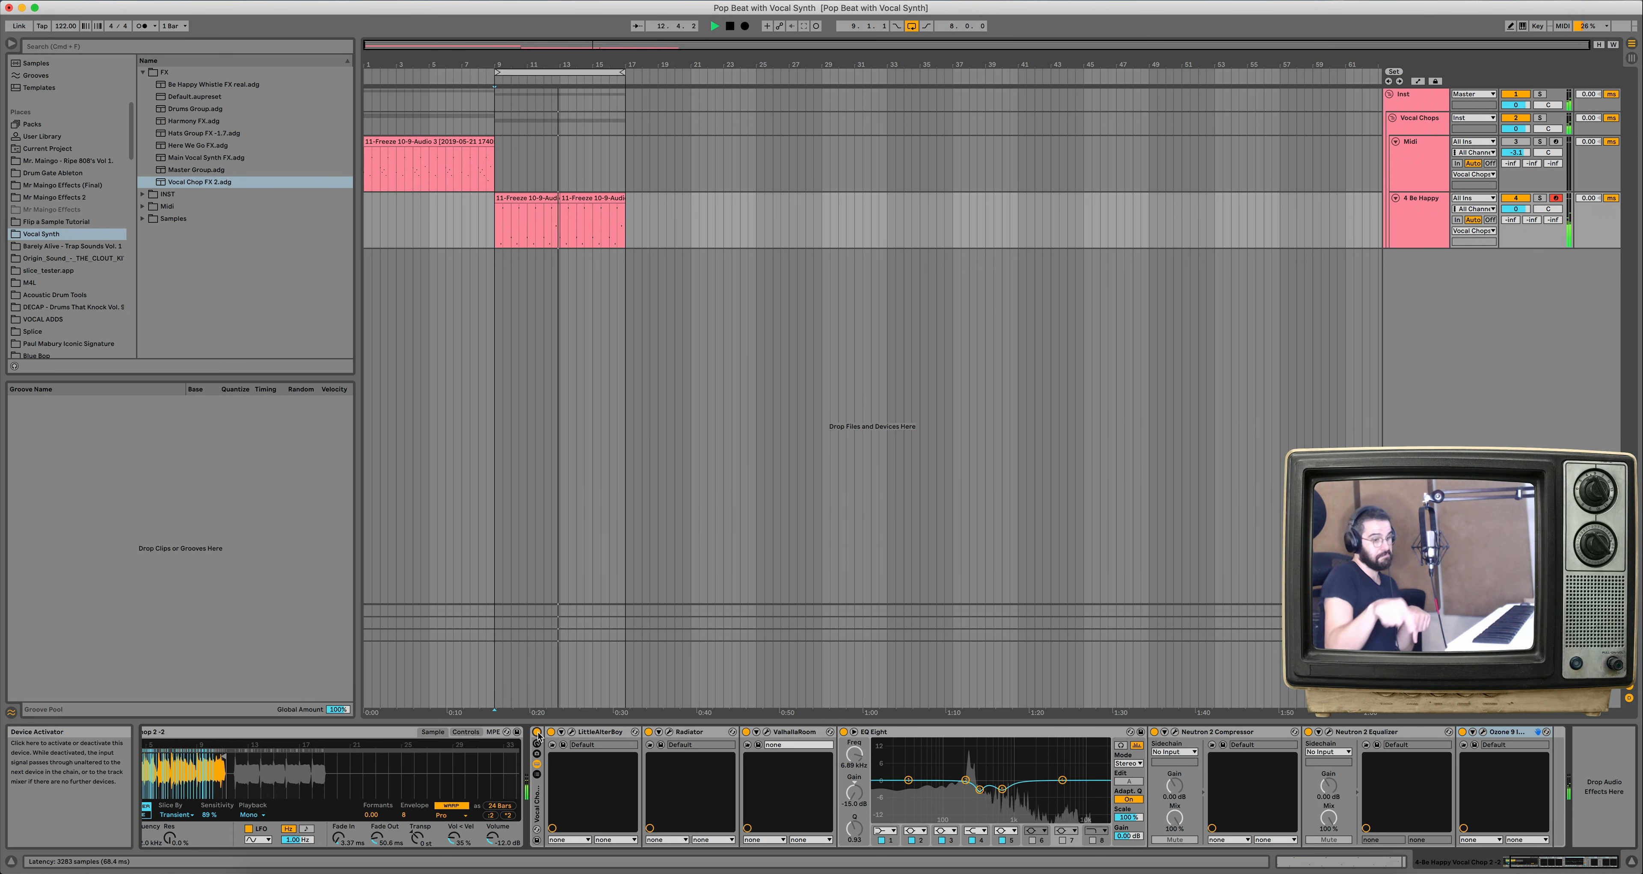
{"action": "key", "text": "space"}
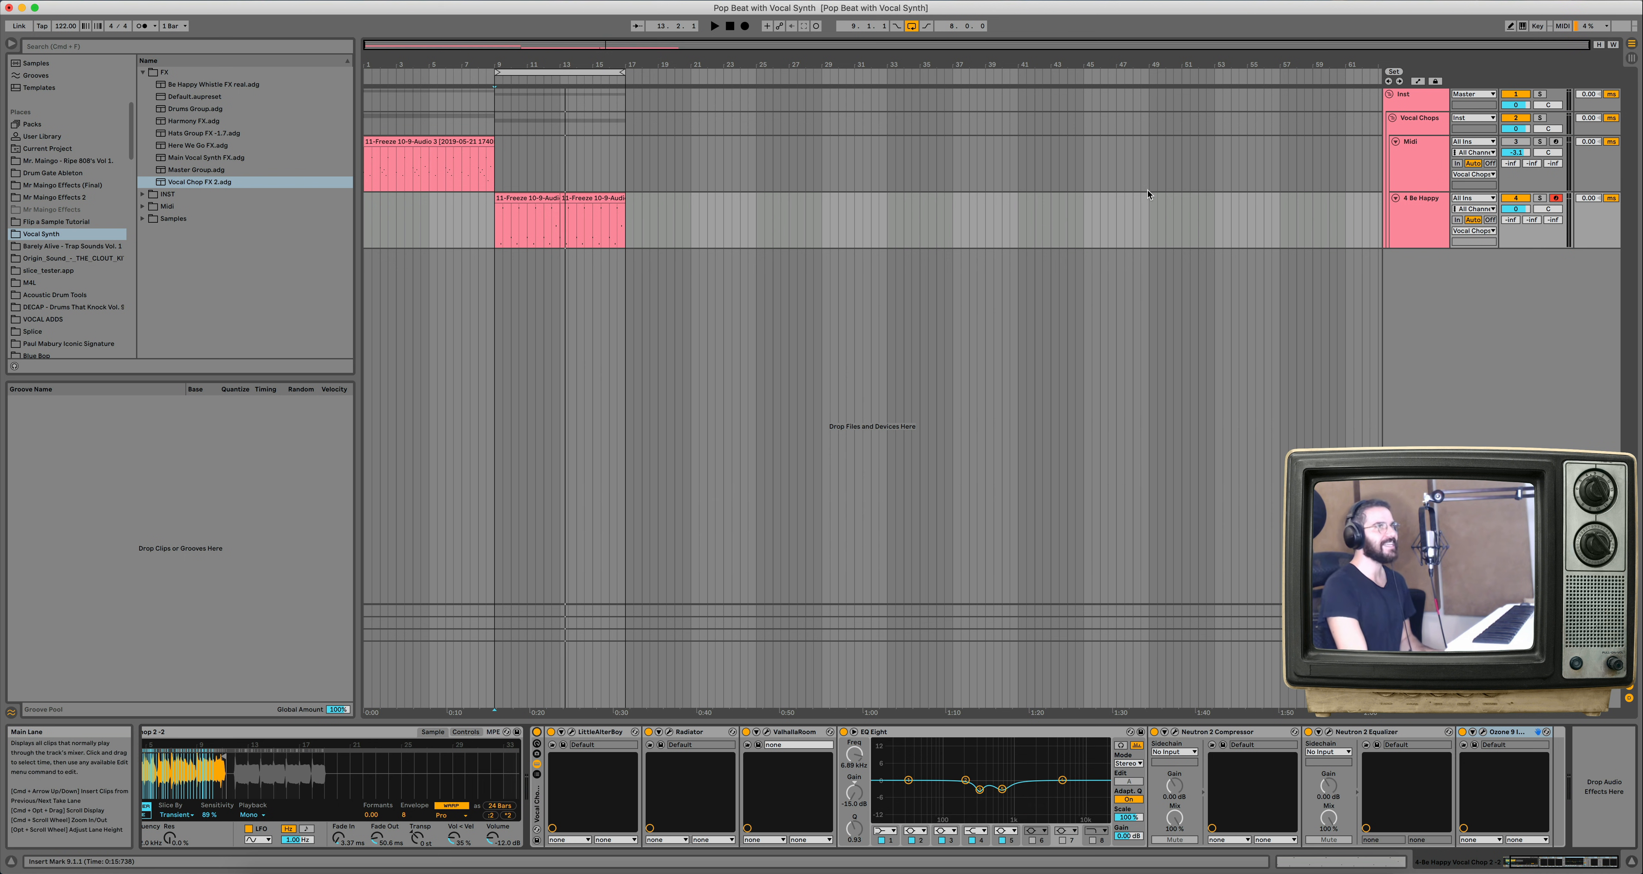
Reactivate the Midi track and rename it Vocal 1.
{"action": "left_click", "coordinate": [1515, 141]}
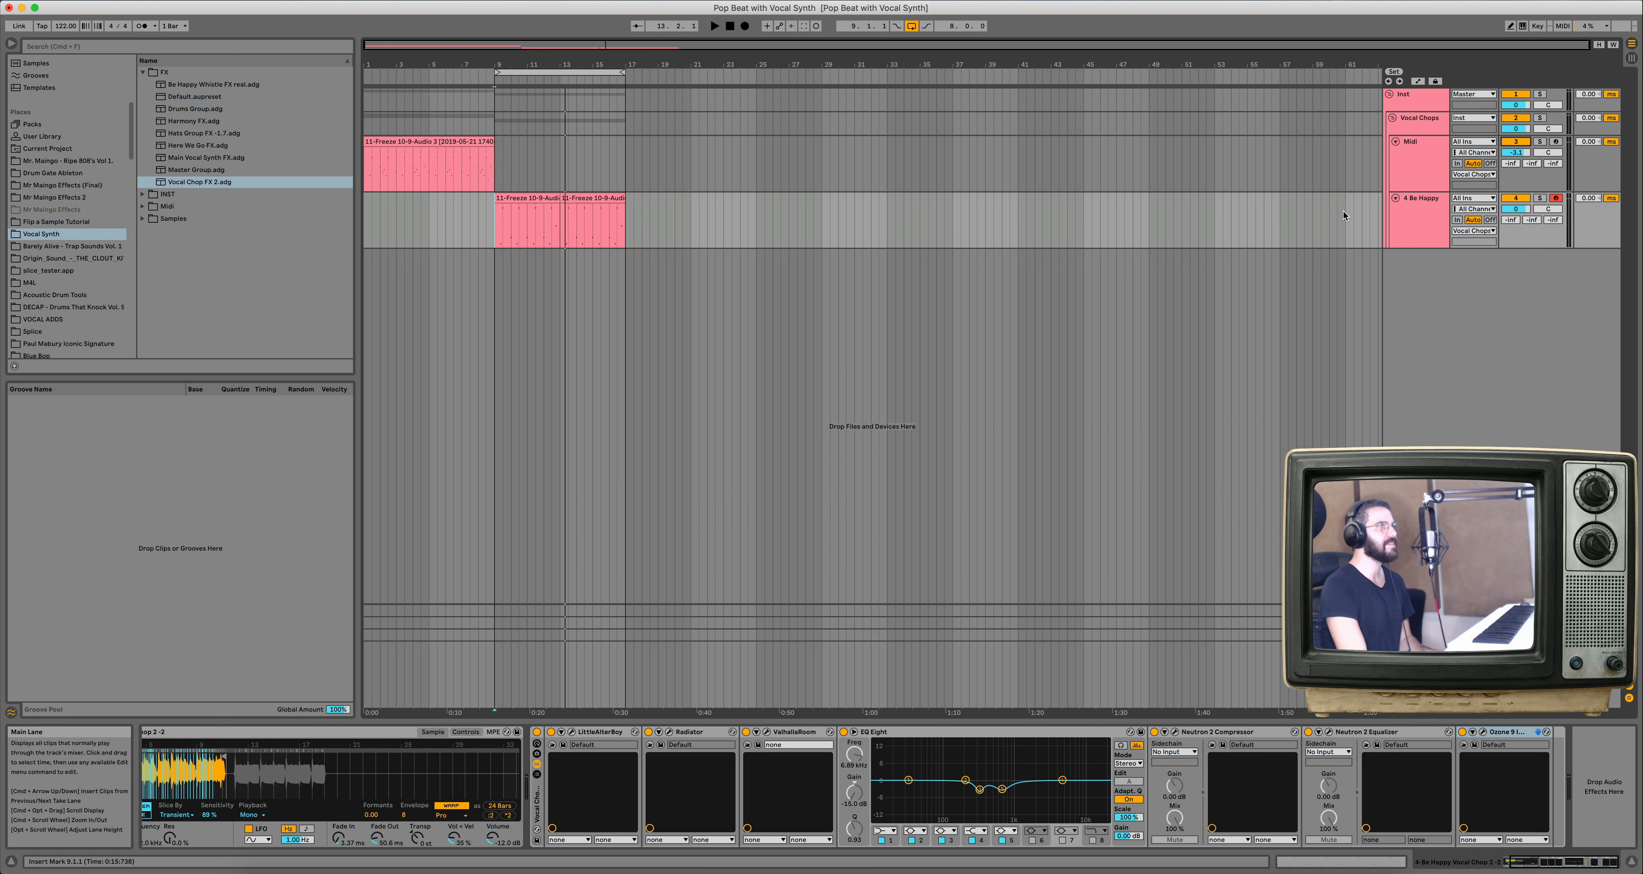
{"action": "left_click", "coordinate": [1418, 142]}
{"action": "key", "text": "super+r"}
{"action": "type", "text": "Voca"}
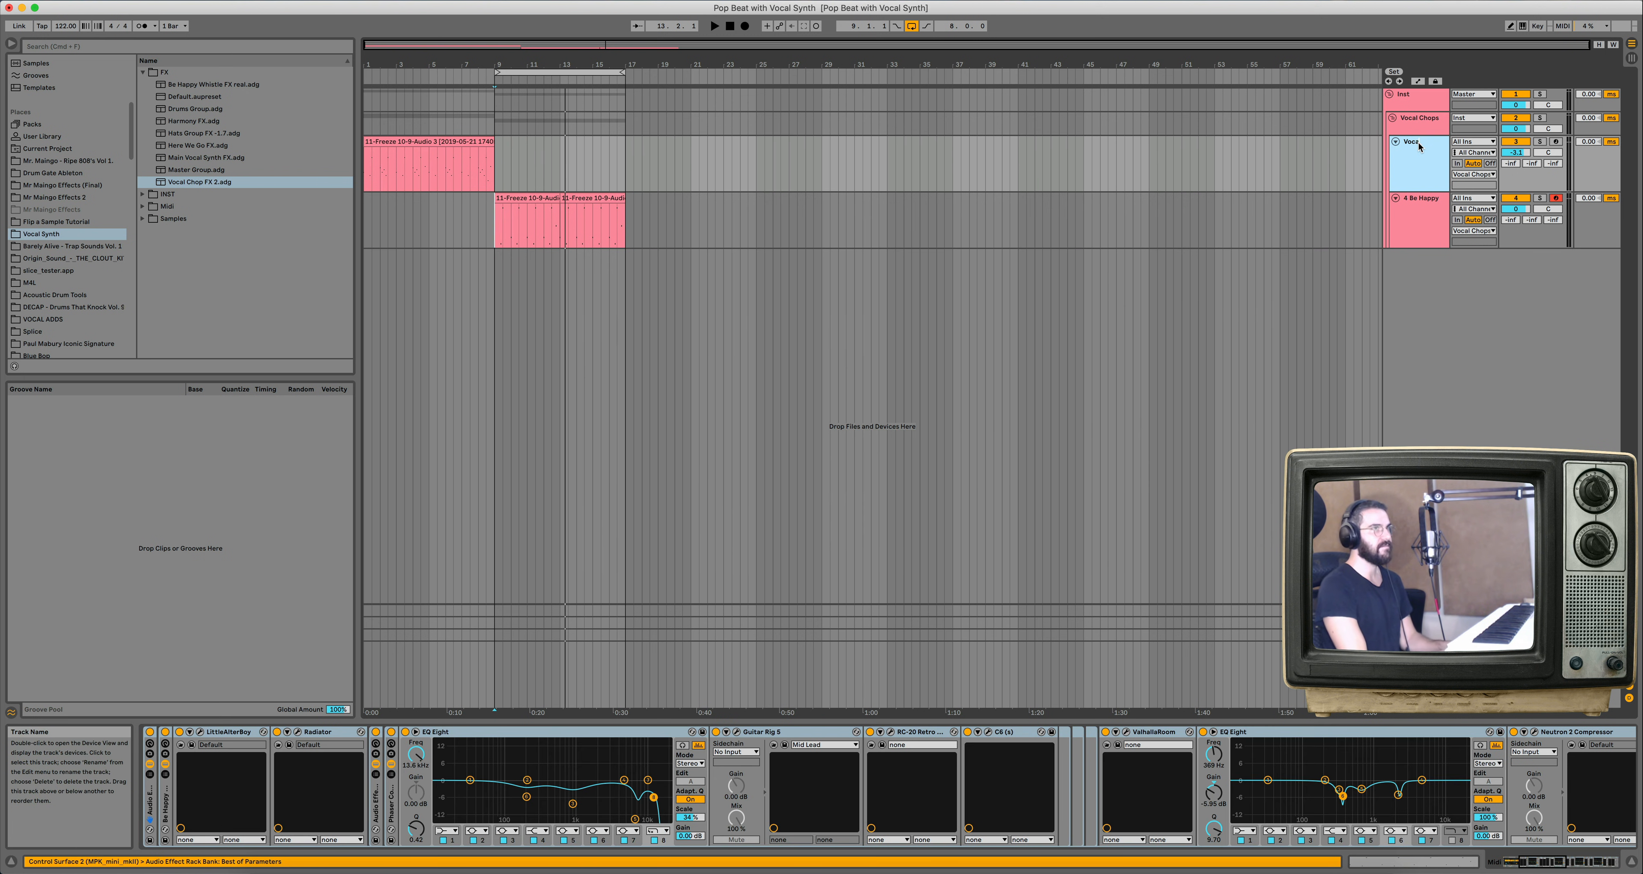
{"action": "type", "text": "l 1"}
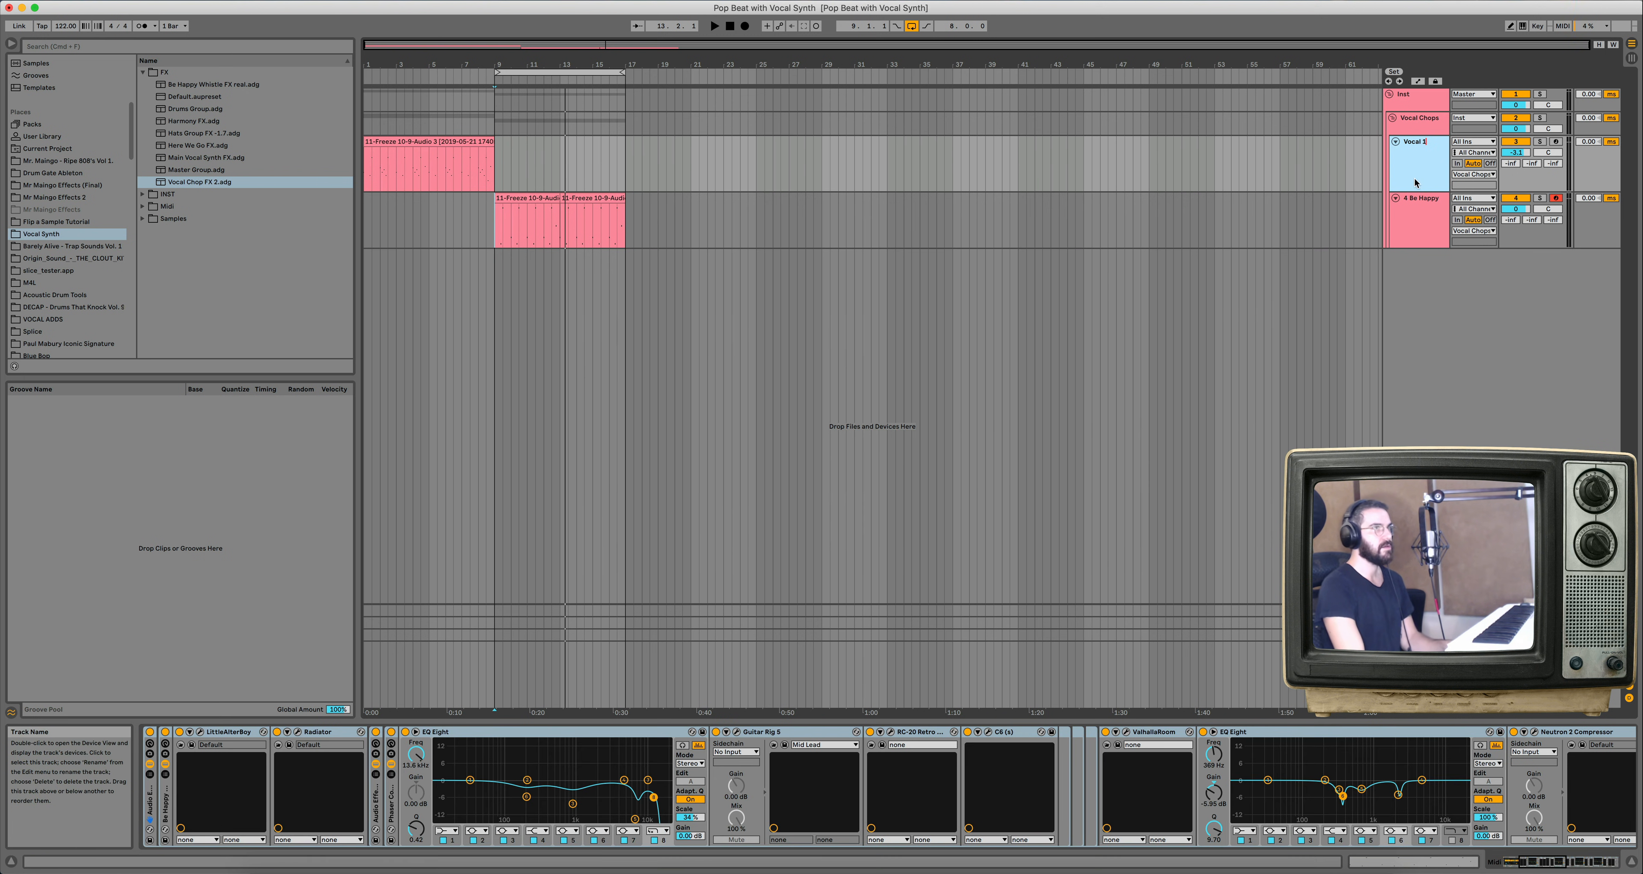
Rename the Be Happy track as Vocal 2 and lower its volume to about -1.8 dB.
{"action": "left_click", "coordinate": [1416, 204]}
{"action": "key", "text": "super+r"}
{"action": "type", "text": "Voc"}
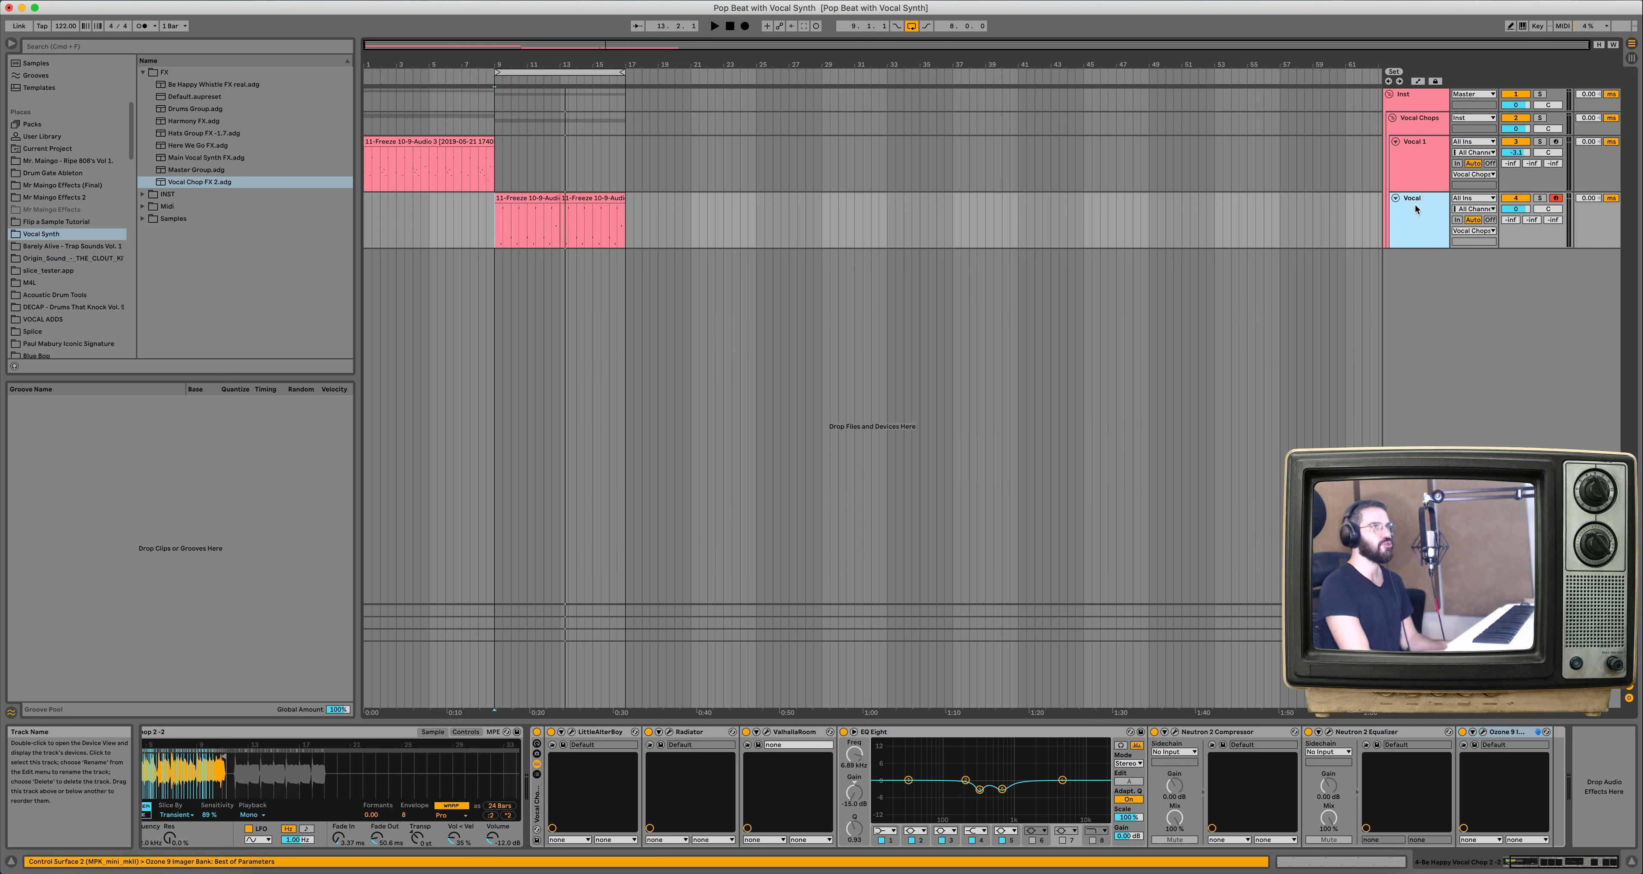
{"action": "key", "text": "Return"}
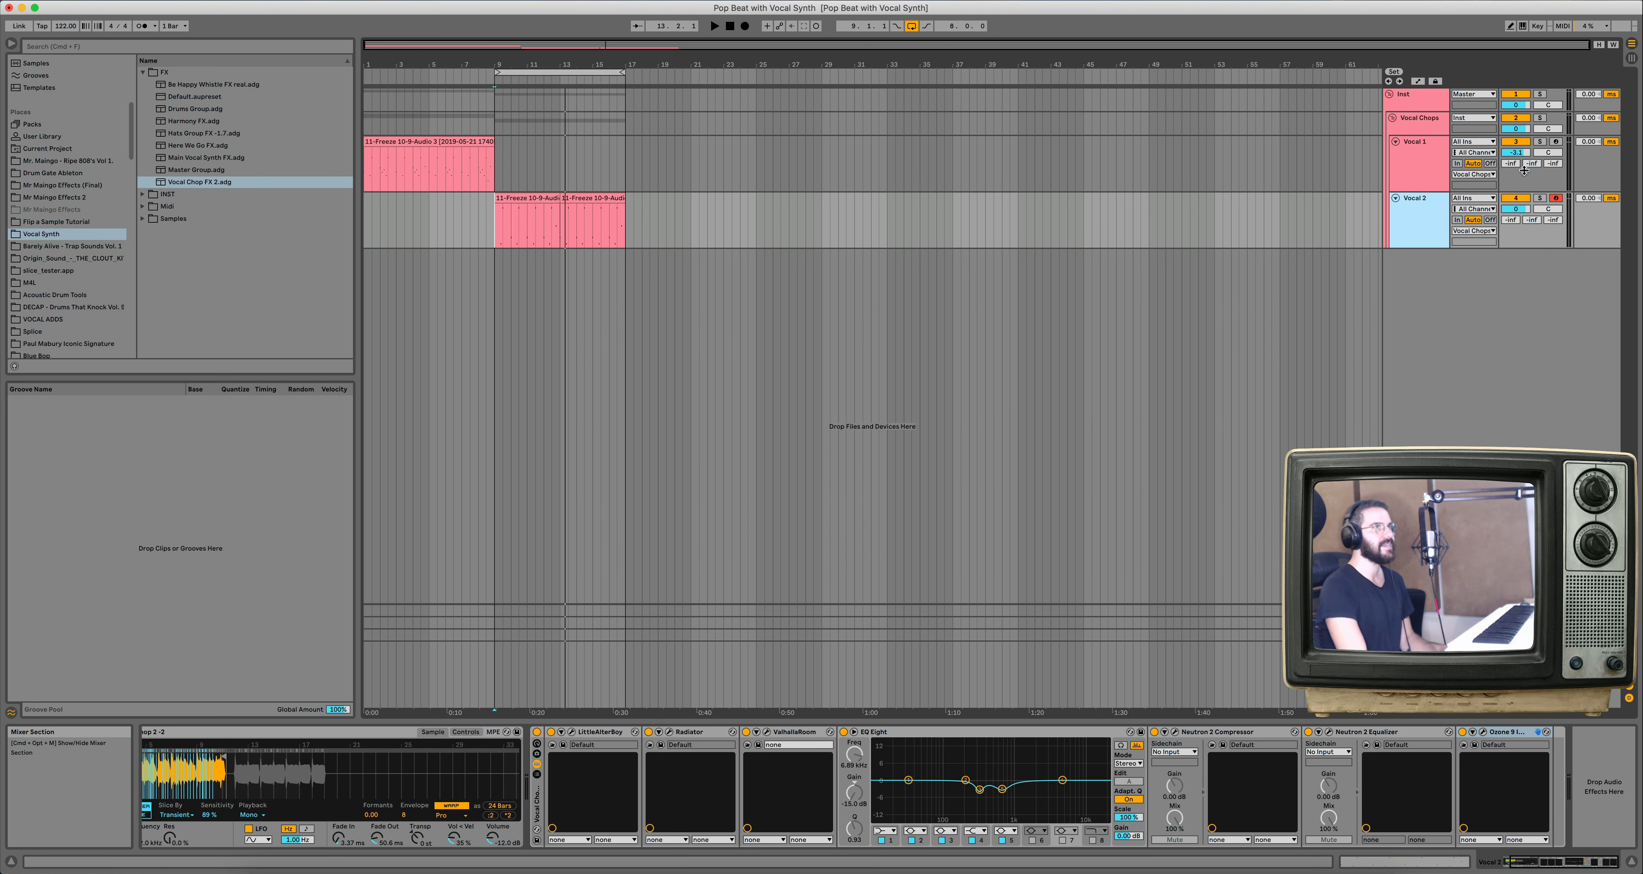
{"action": "left_click_drag", "start_coordinate": [1515, 209], "coordinate": [1516, 211]}
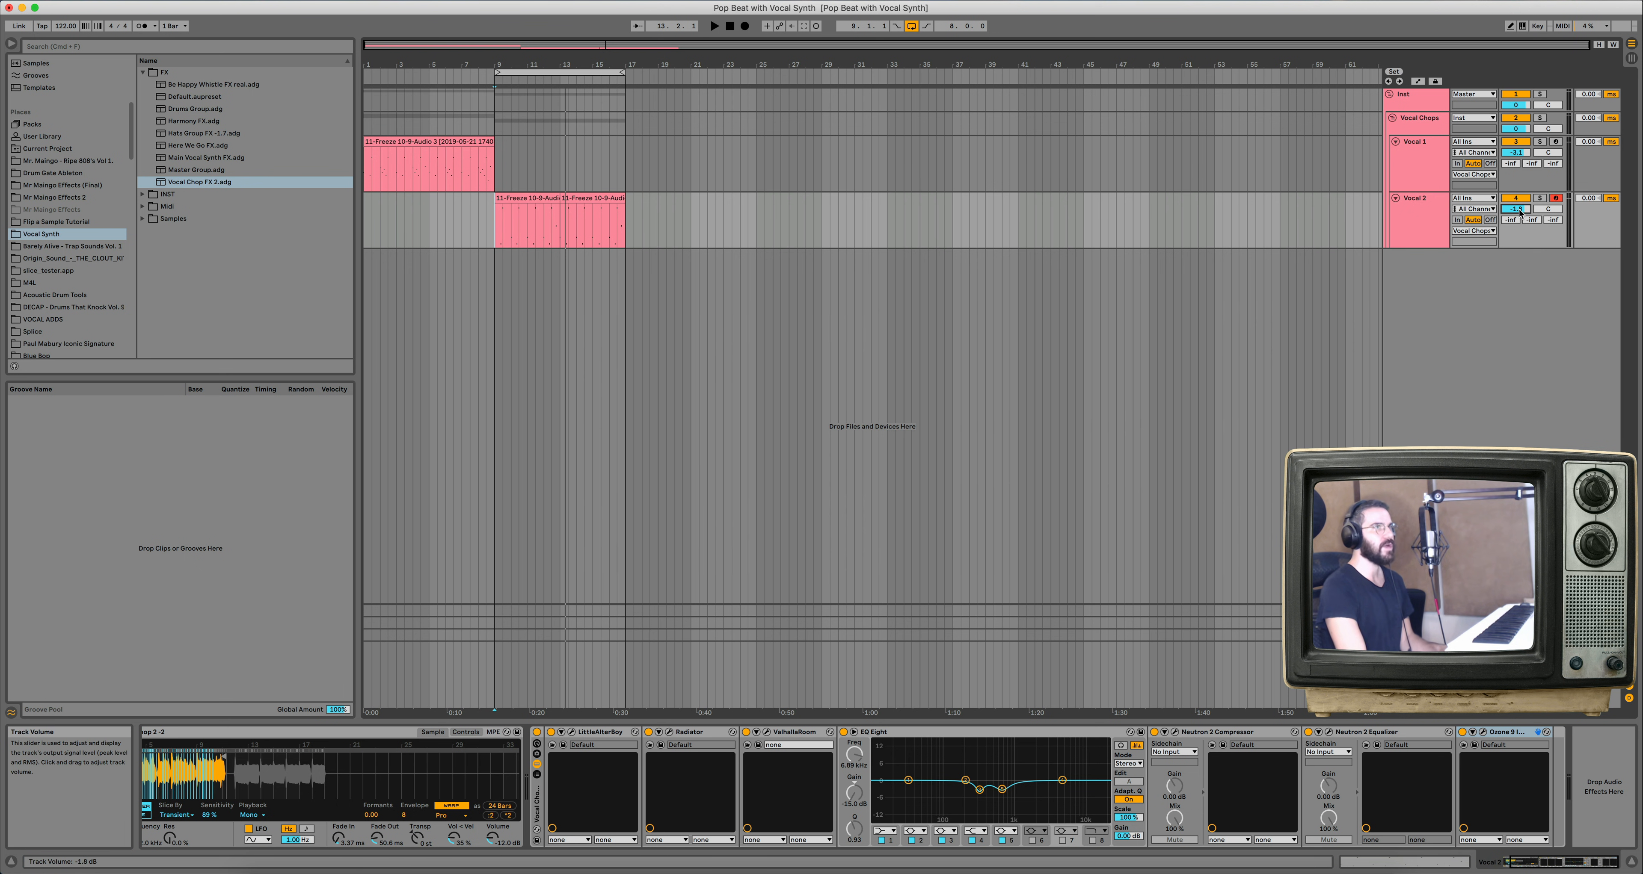
{"action": "left_click", "coordinate": [1422, 212]}
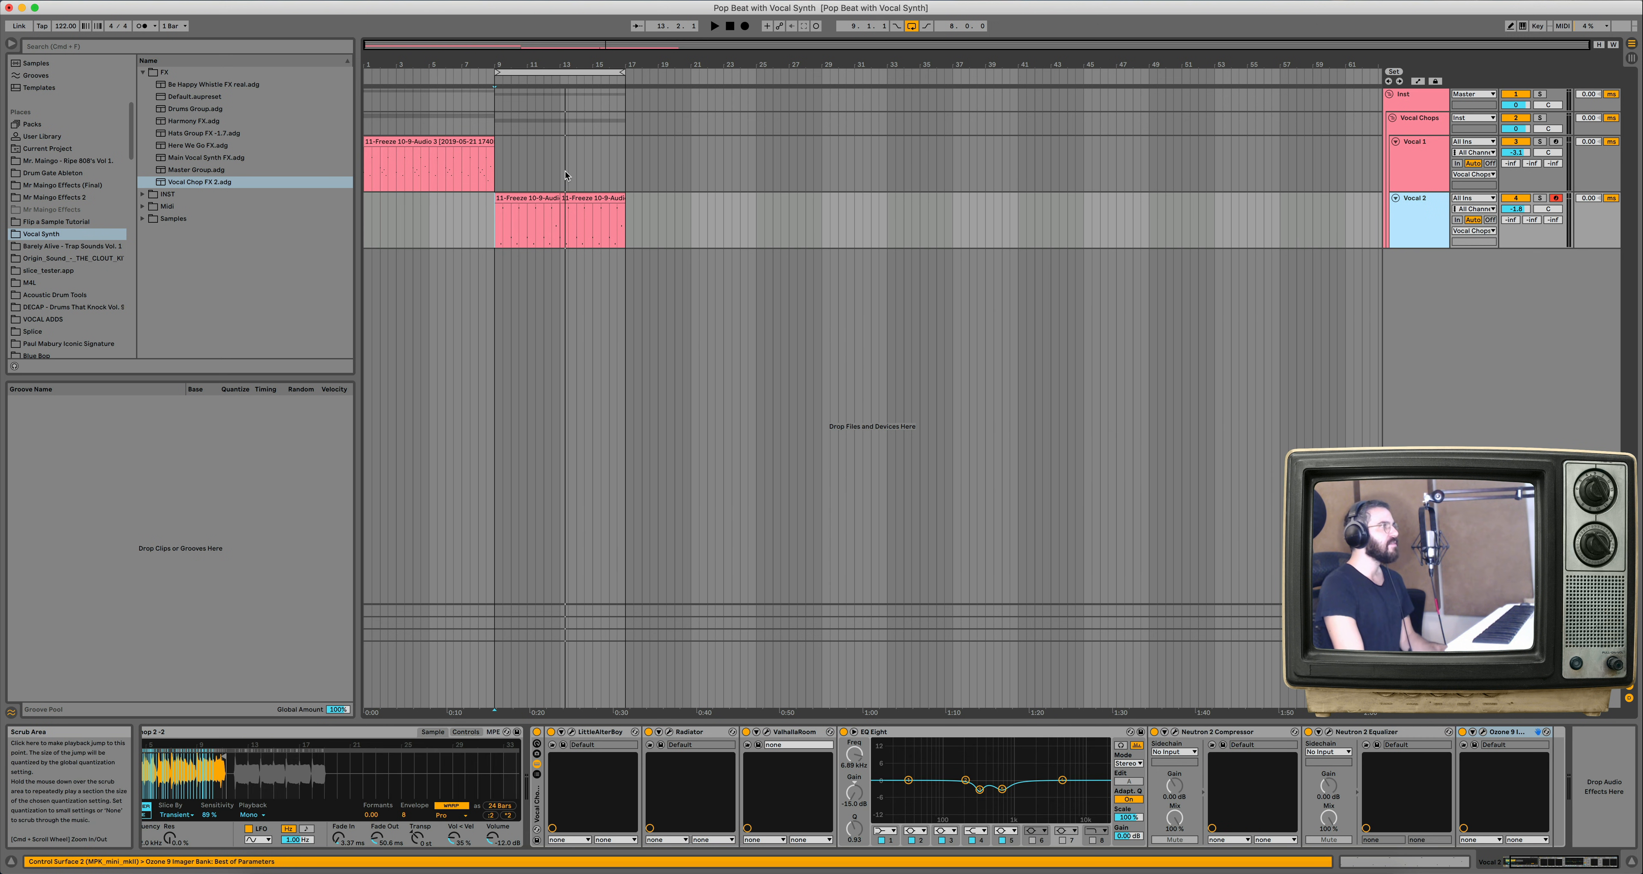
Duplicate the pair of Vocal 2 clips twice so the part runs continuously from bar 9 to bar 33.
{"action": "left_click", "coordinate": [607, 200]}
{"action": "left_click", "coordinate": [529, 197], "text": "shift"}
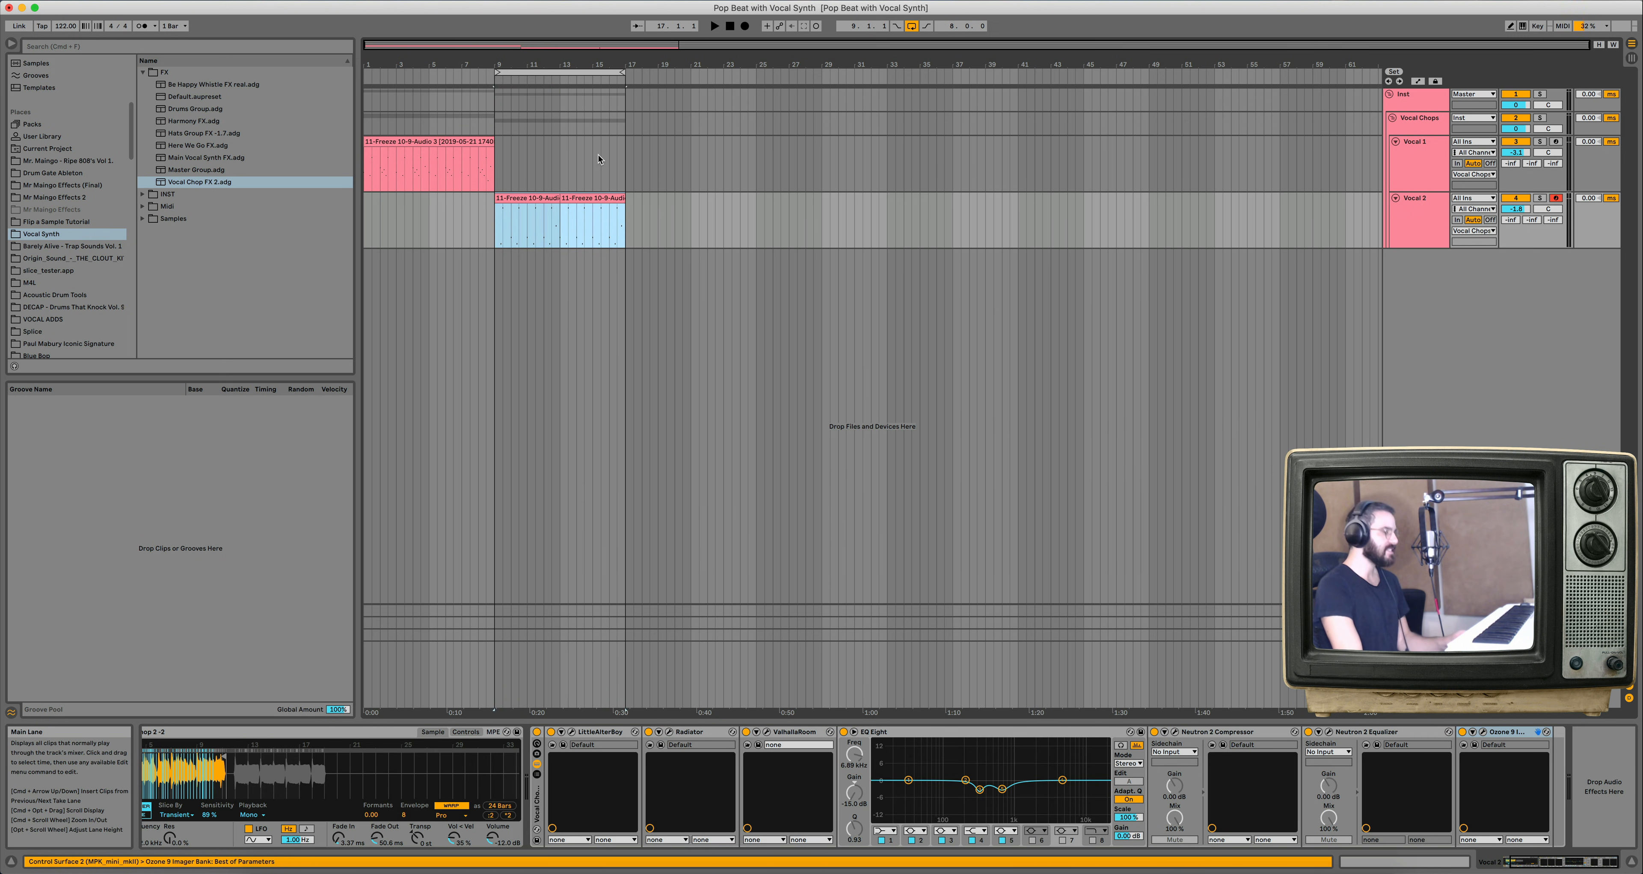
{"action": "key", "text": "super+d"}
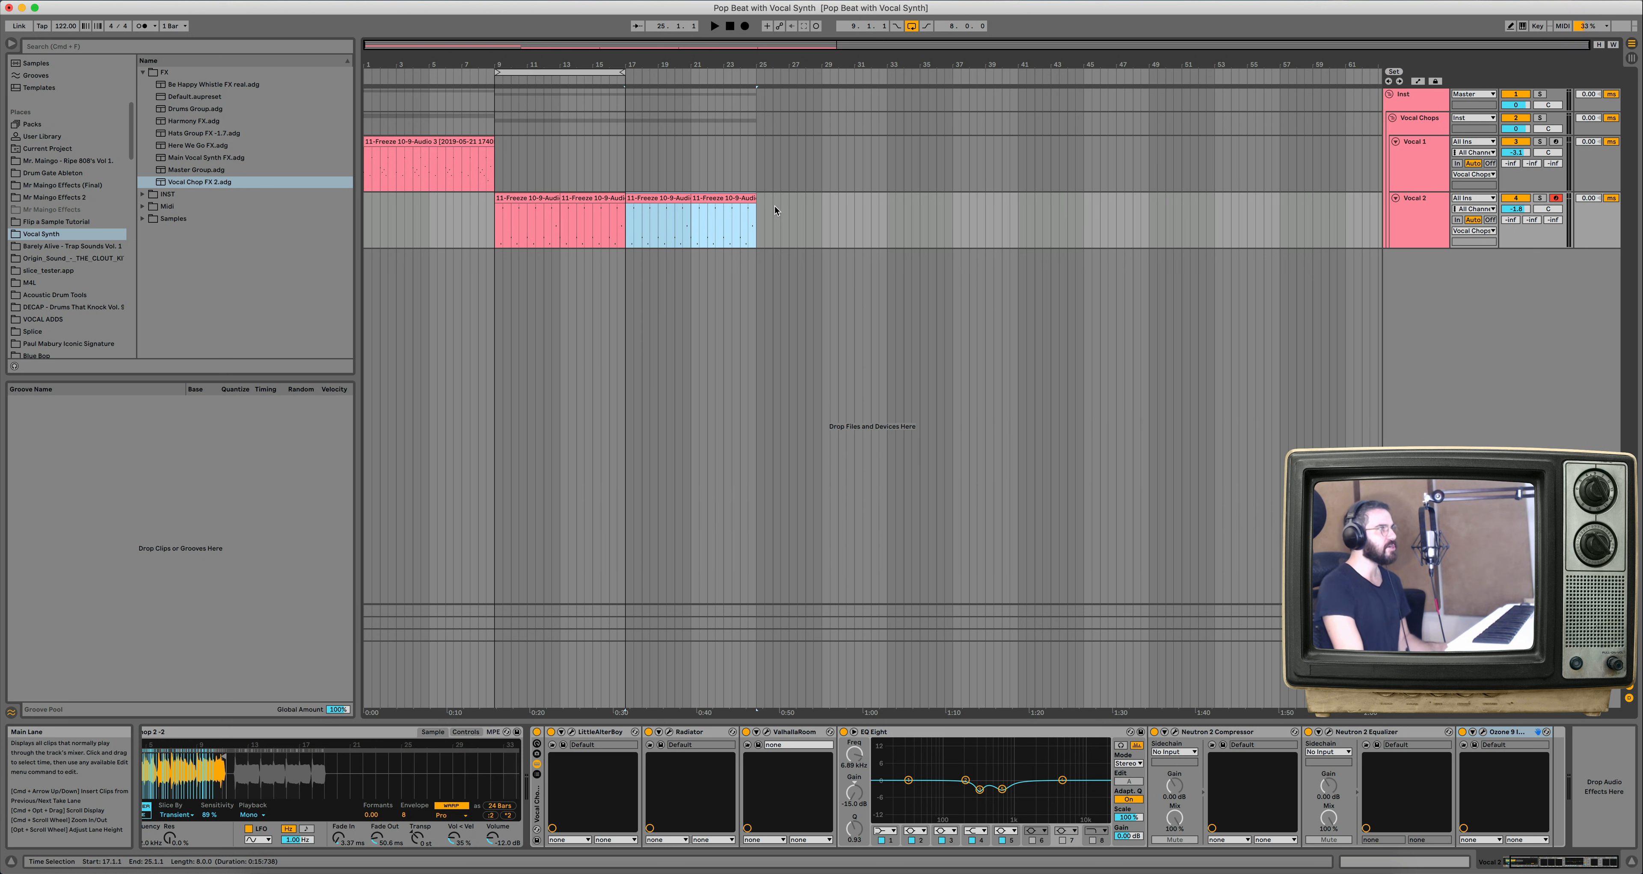
{"action": "key", "text": "super+d"}
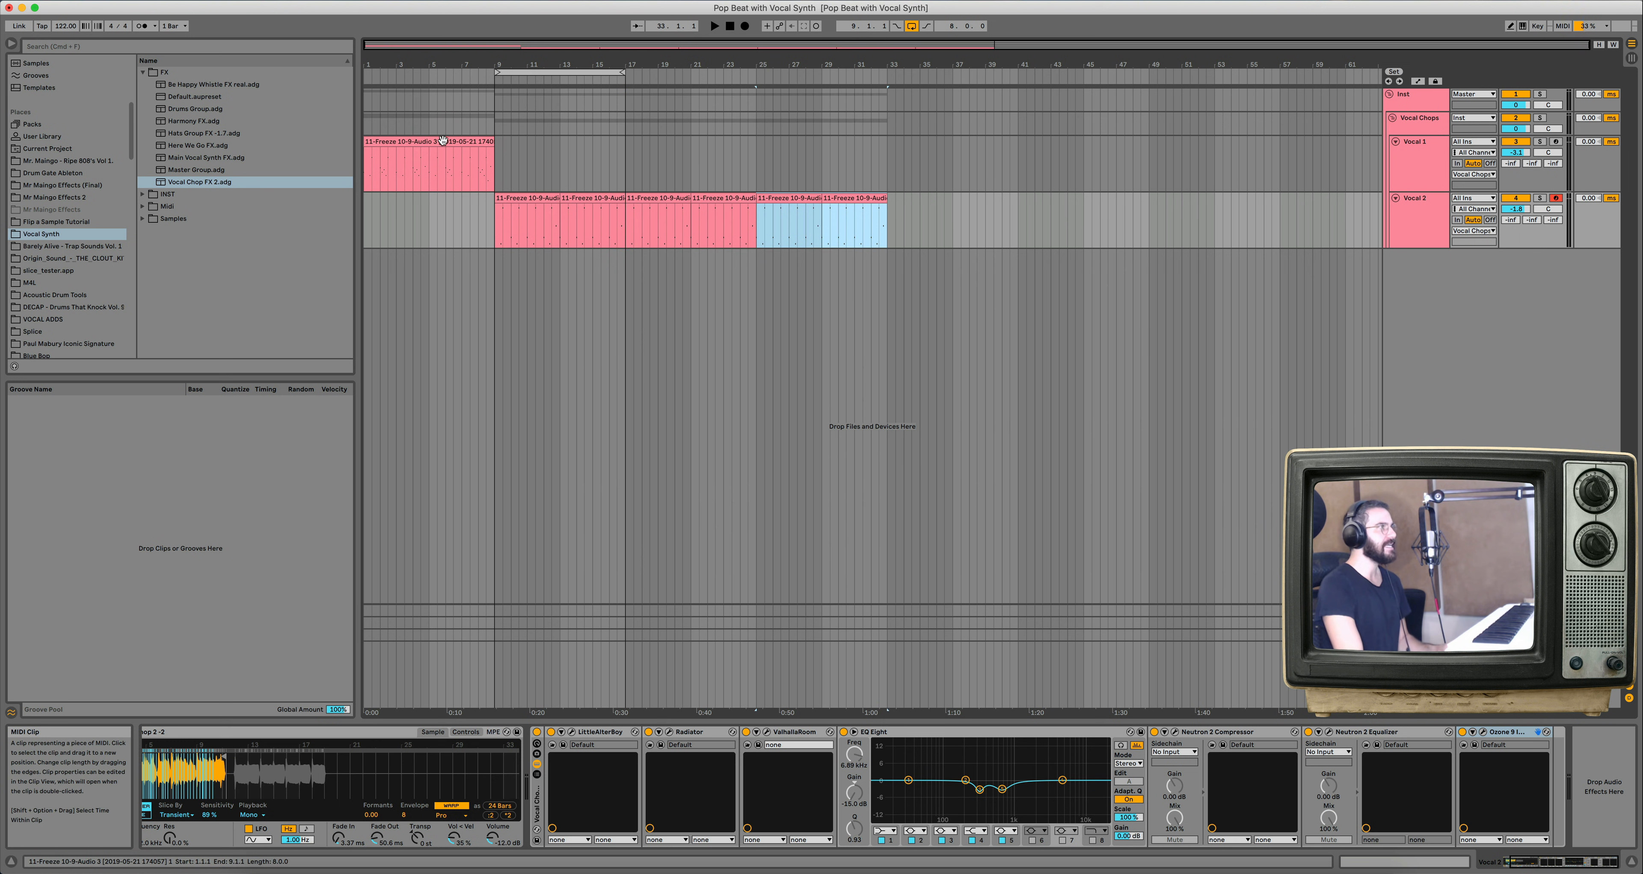
Copy the Vocal 1 clip from bar 1 to bar 33 and duplicate the copy once right after it.
{"action": "left_click", "coordinate": [429, 141]}
{"action": "left_click_drag", "start_coordinate": [429, 142], "coordinate": [953, 164]}
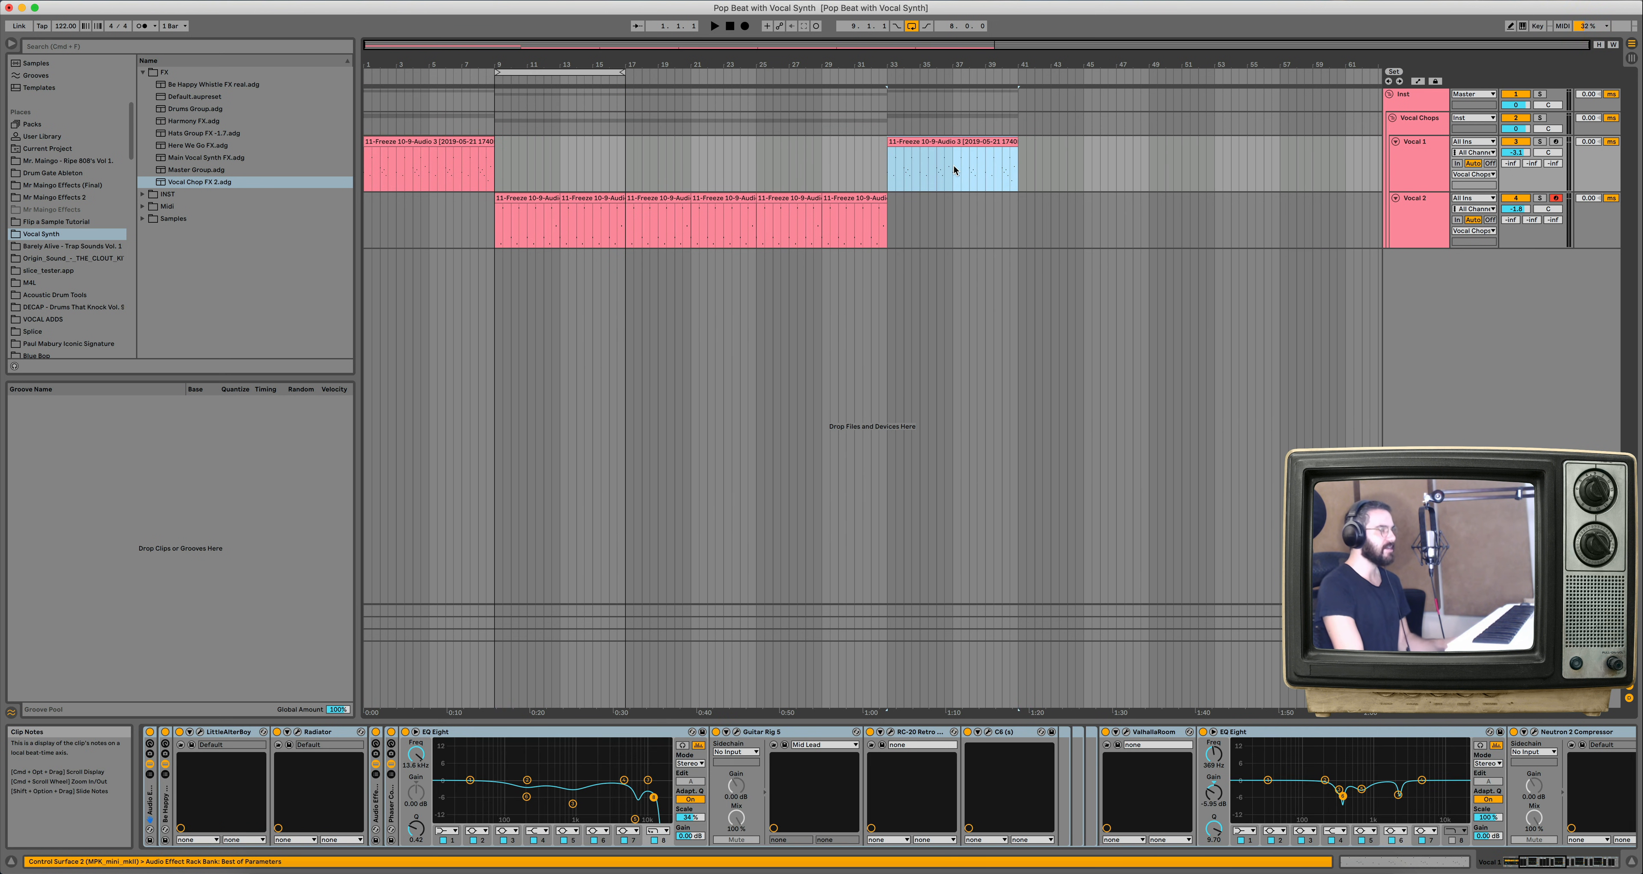
{"action": "key", "text": "super+d"}
Extend the arrangement loop so it spans 32 bars from bar 1 to bar 33.
{"action": "left_click", "coordinate": [548, 73]}
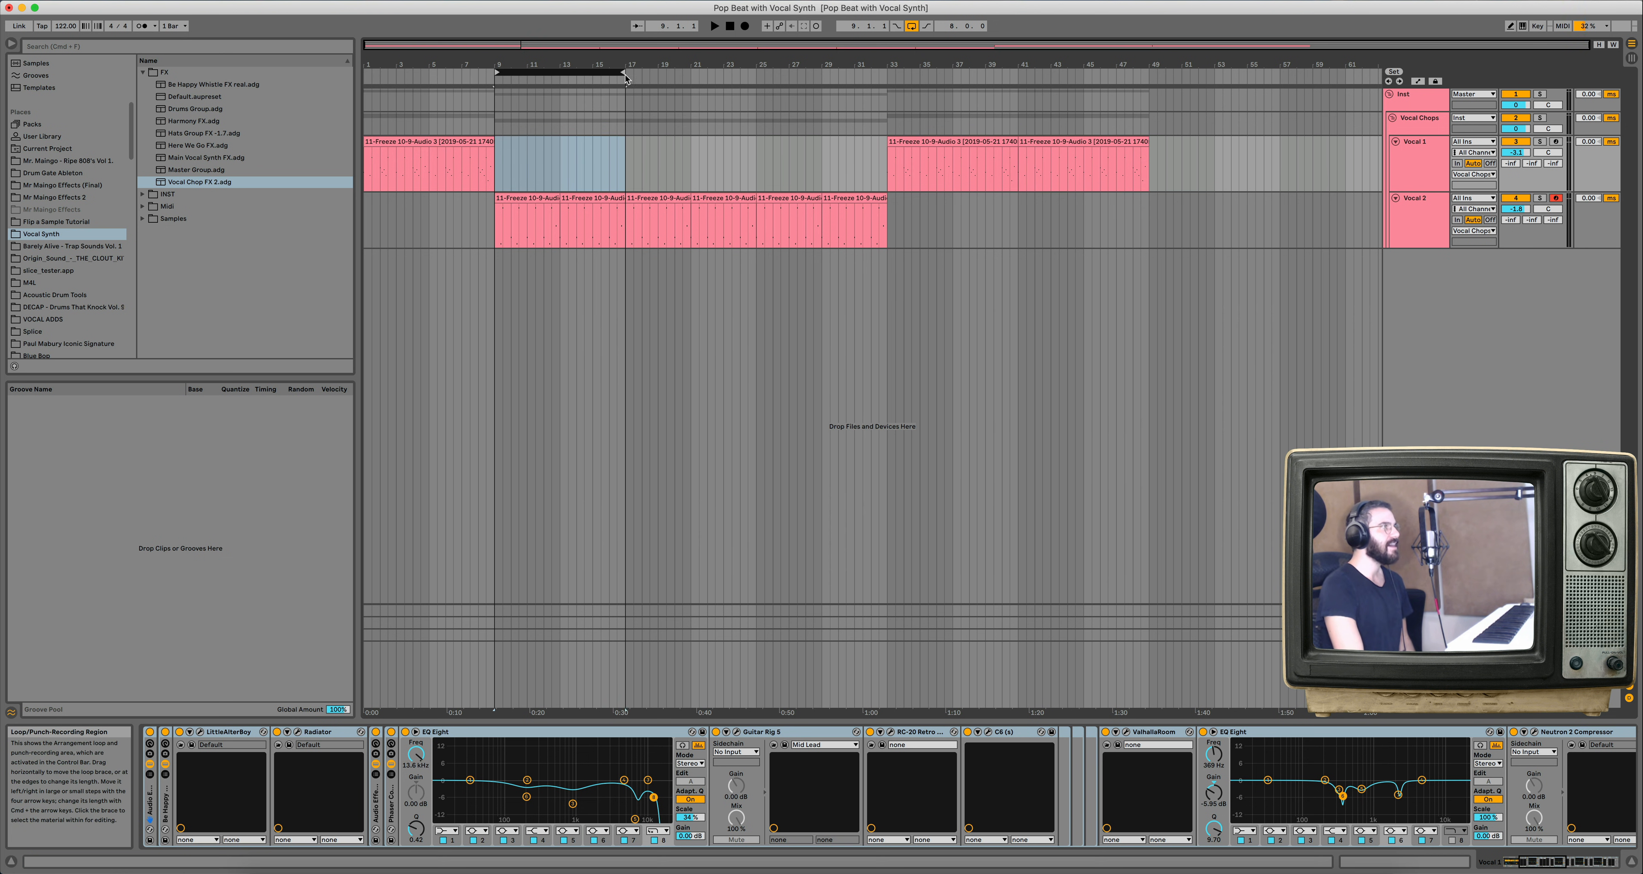
{"action": "left_click_drag", "start_coordinate": [623, 71], "coordinate": [884, 71]}
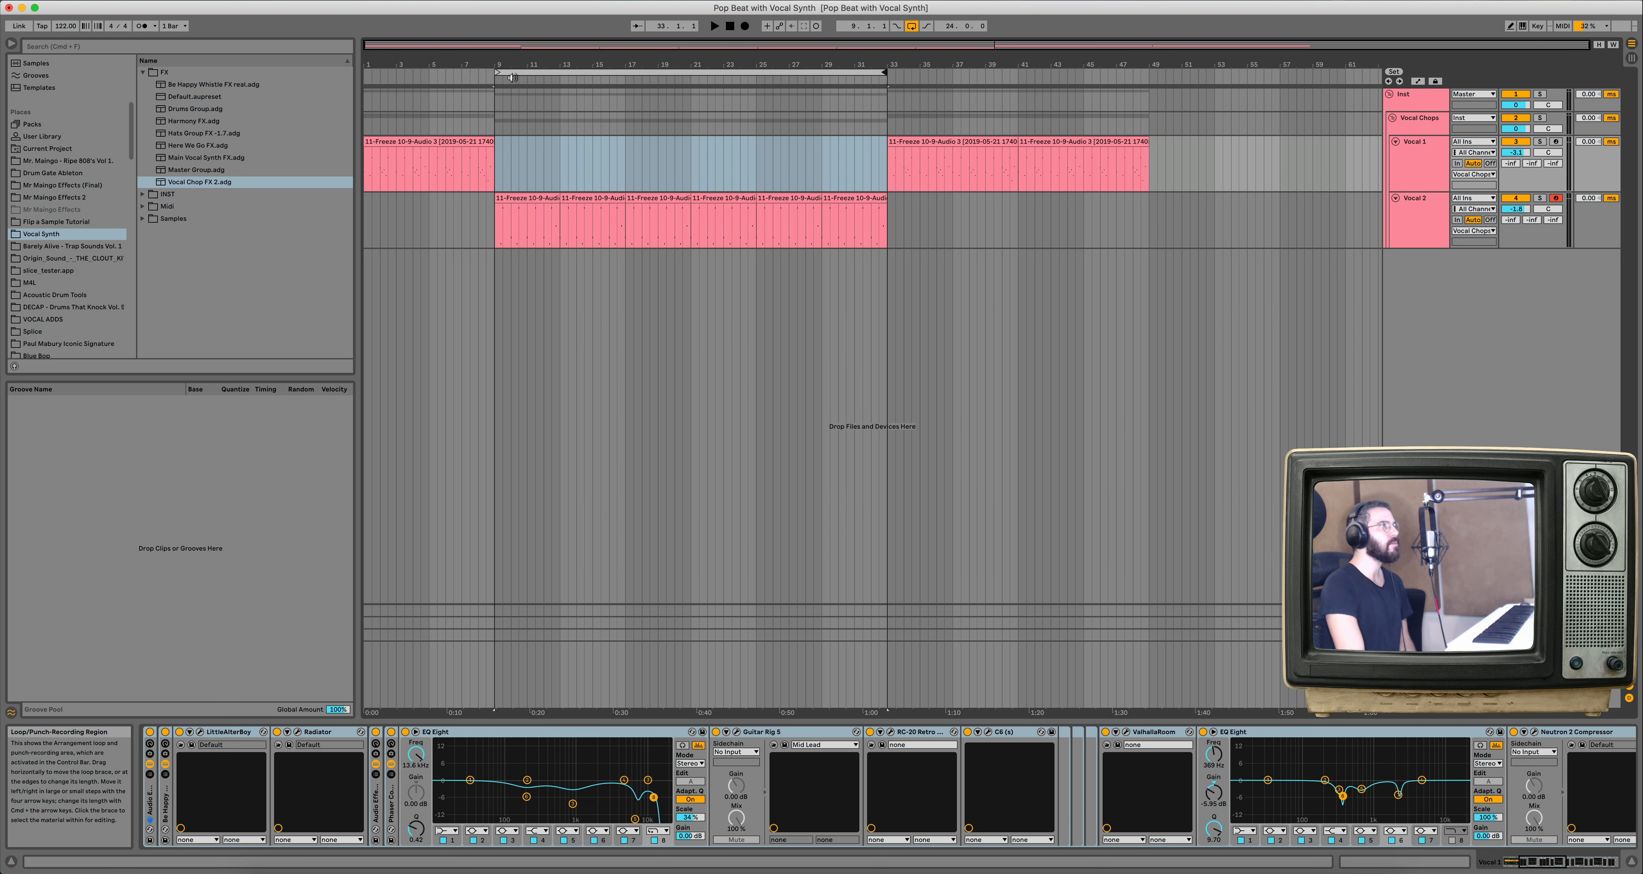
{"action": "left_click_drag", "start_coordinate": [498, 74], "coordinate": [366, 72]}
Load Pluck 1 -3.2.adg from the INST folder onto a new track below Vocal 2, unfold it and colour it purple.
{"action": "left_click", "coordinate": [142, 71]}
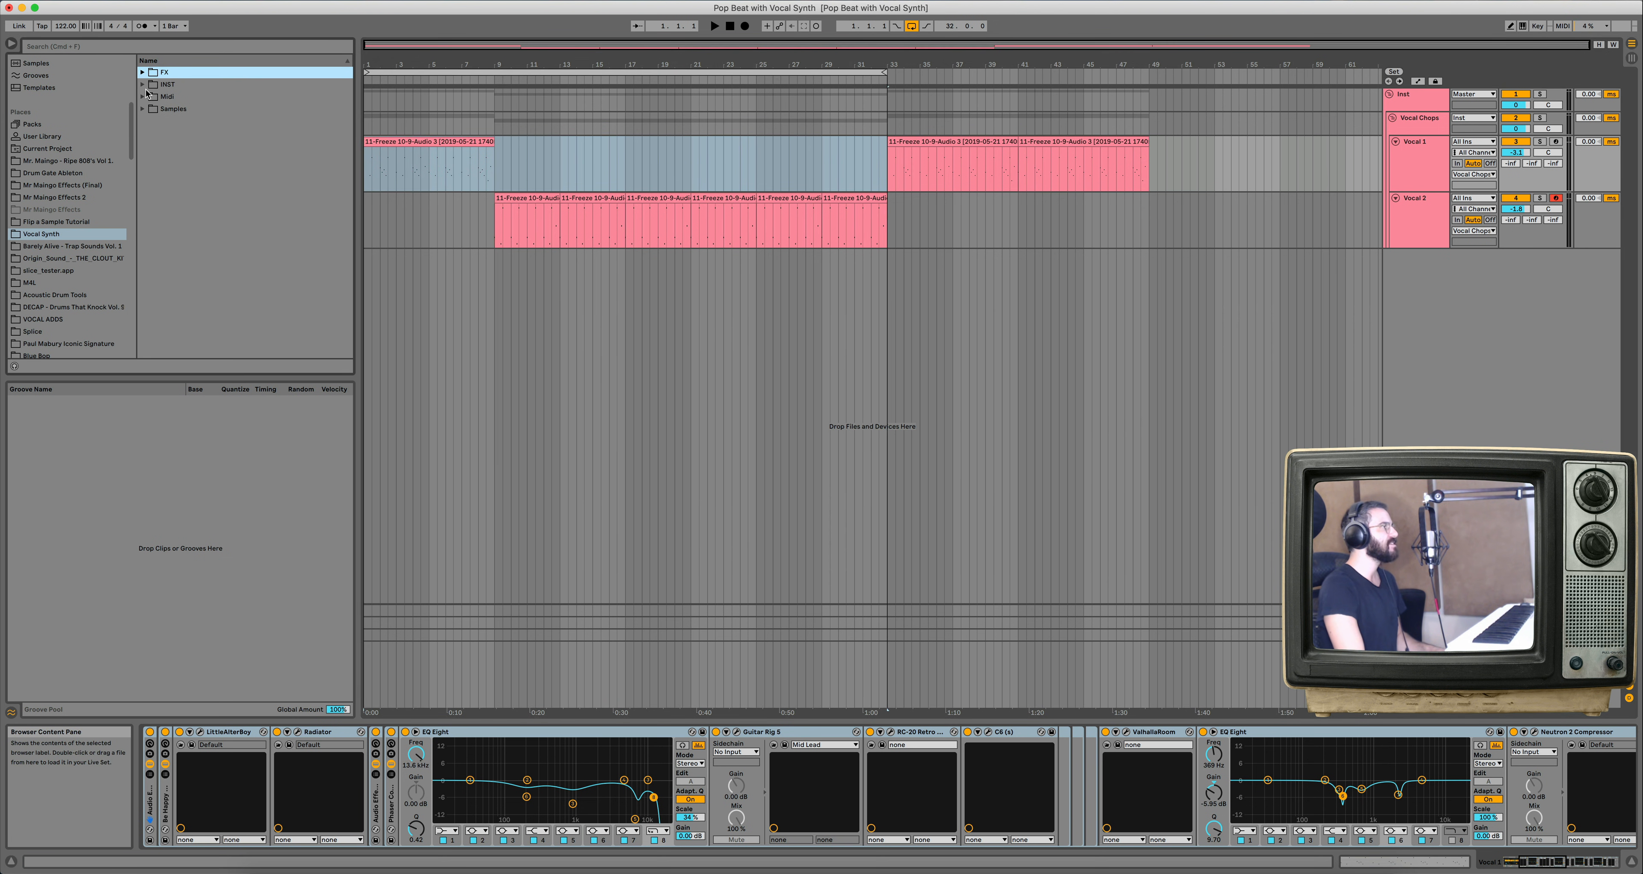
{"action": "left_click", "coordinate": [142, 85]}
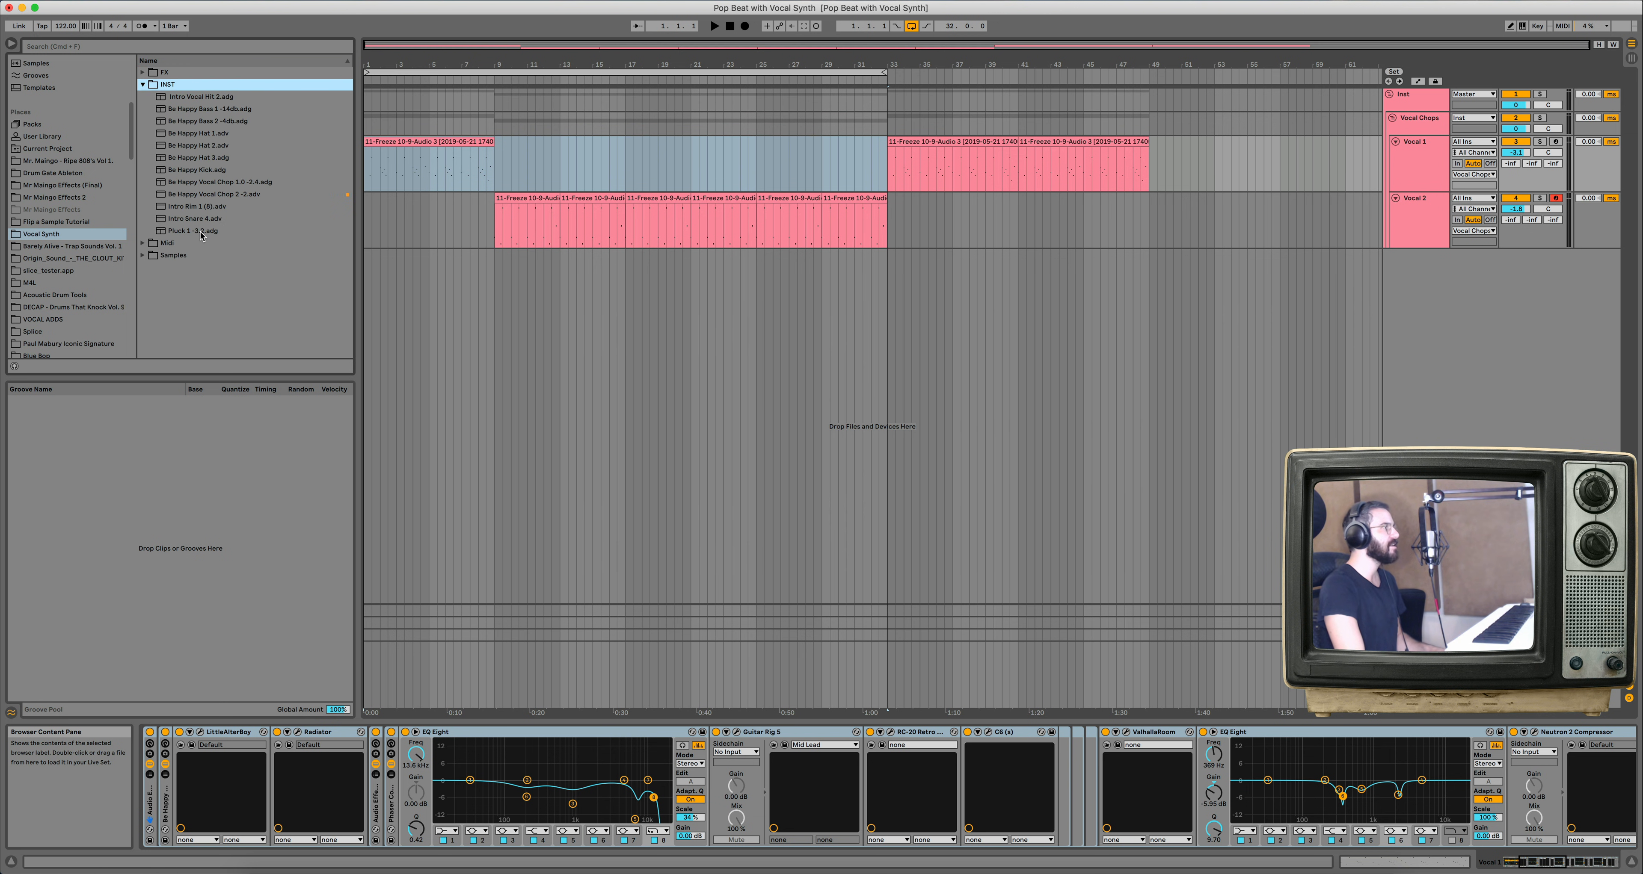
{"action": "left_click_drag", "start_coordinate": [202, 236], "coordinate": [843, 309]}
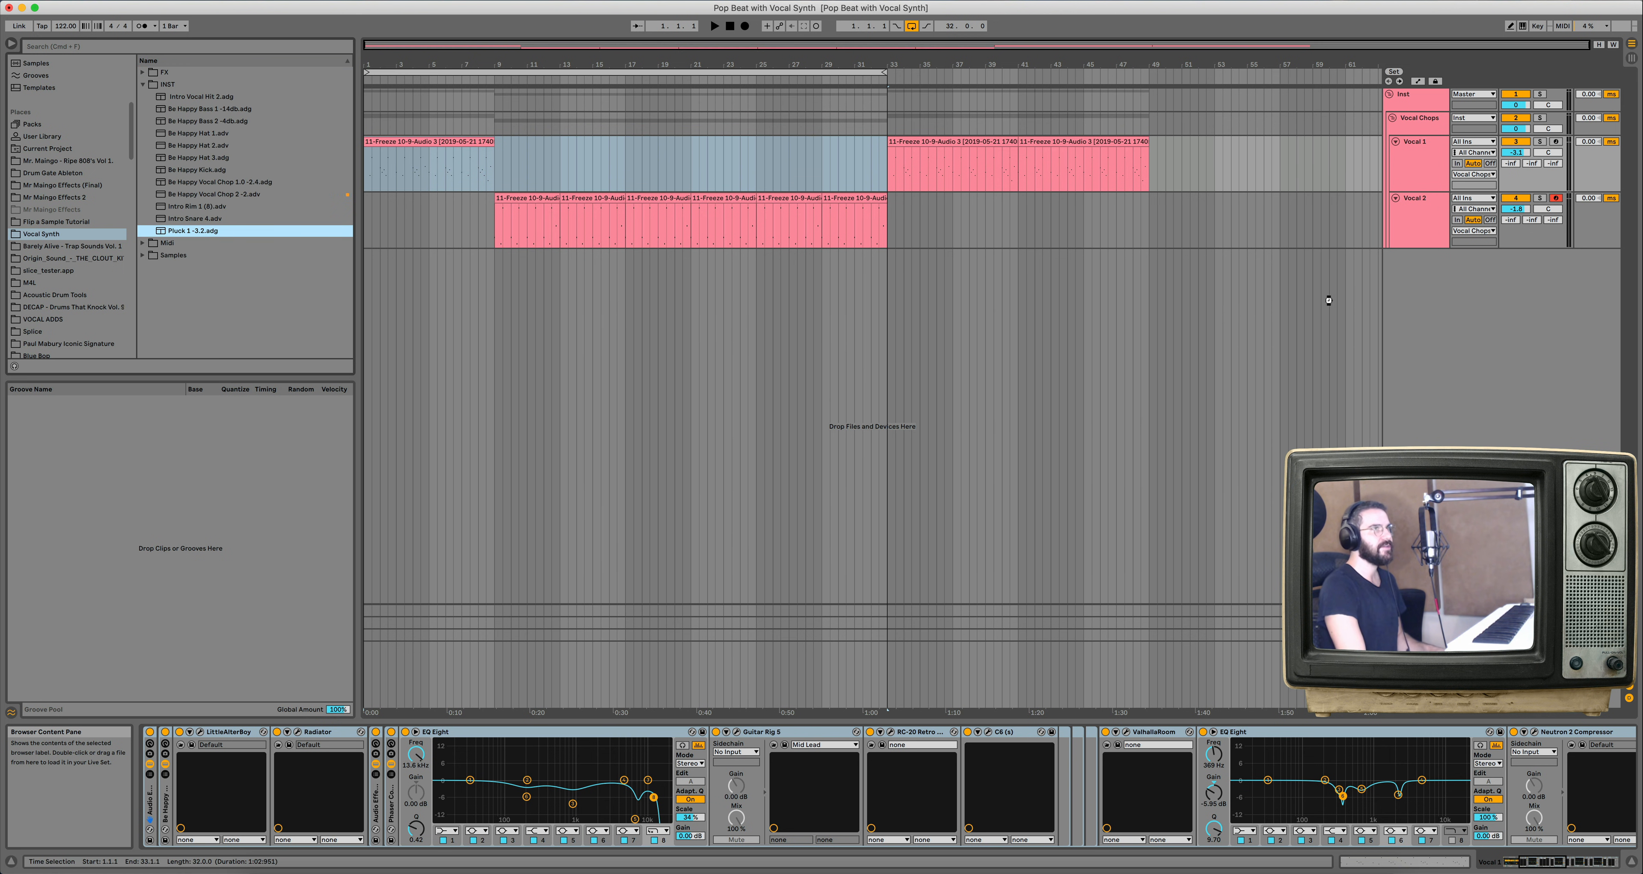
{"action": "left_click_drag", "start_coordinate": [1328, 300], "coordinate": [1328, 301]}
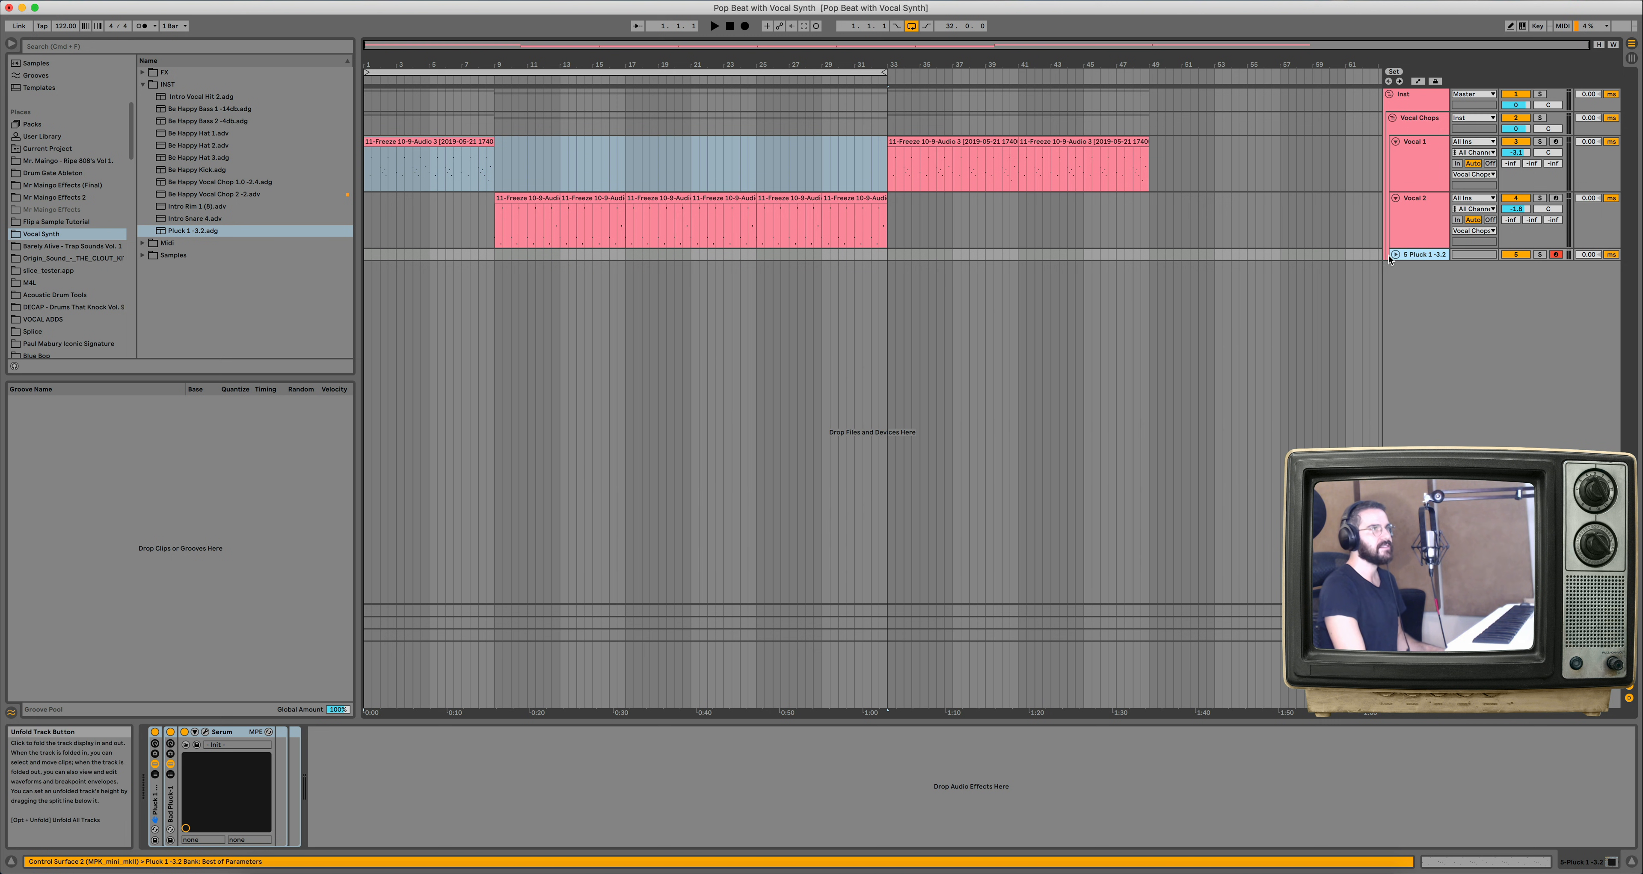
{"action": "left_click", "coordinate": [1394, 254]}
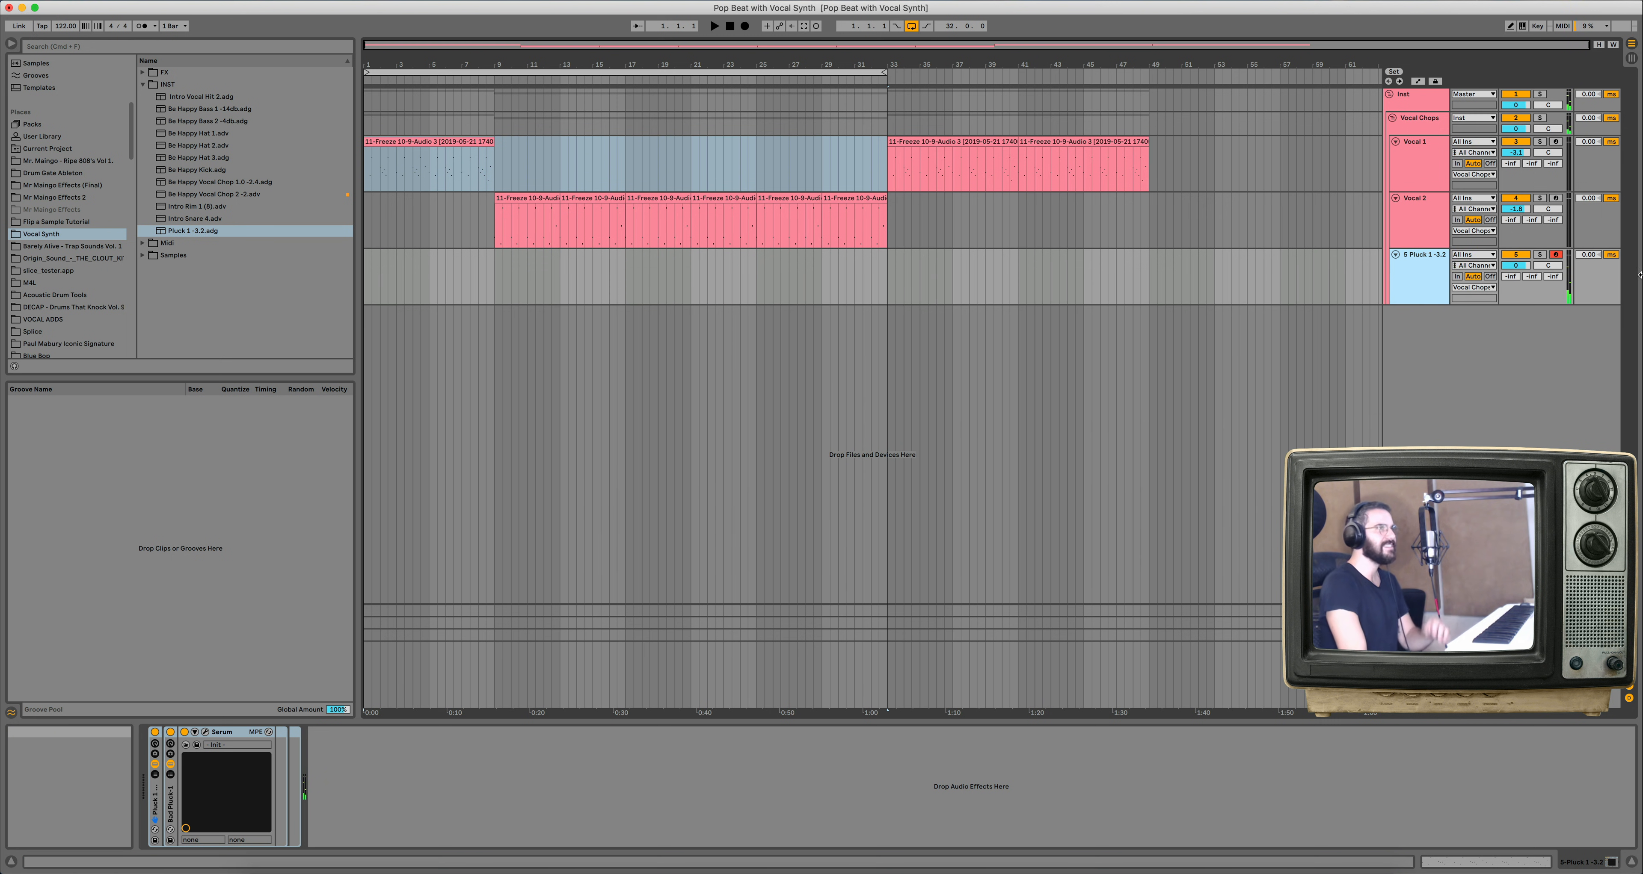
{"action": "left_click", "coordinate": [1415, 283]}
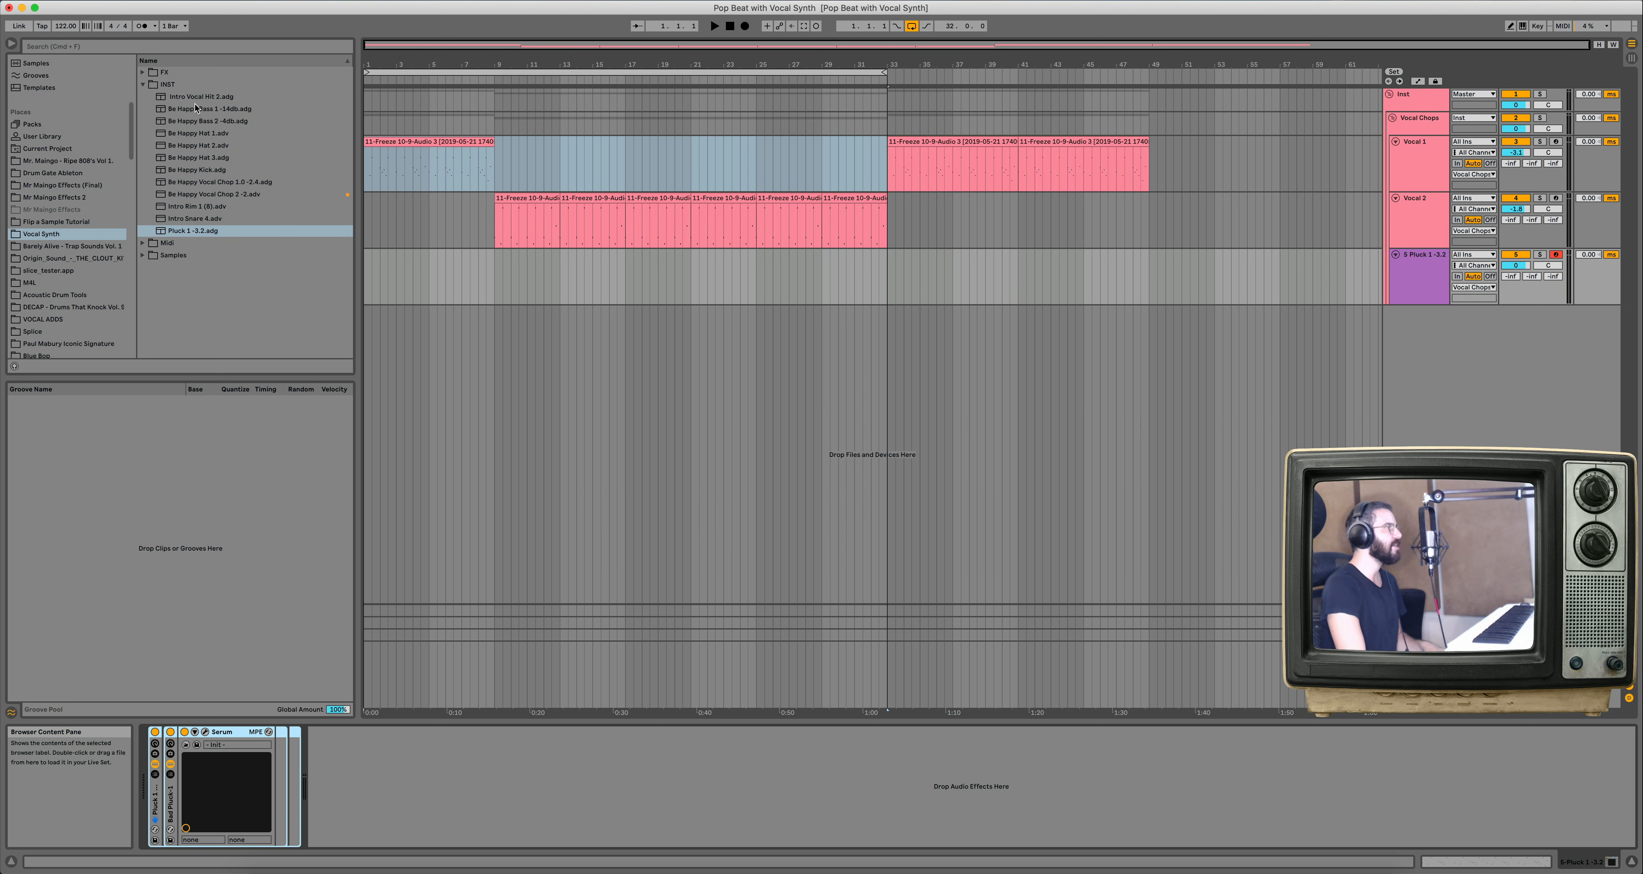
Place Pluck 1.mid from the Midi folder at bar 1 of the Pluck track and lower the track's volume during playback.
{"action": "left_click", "coordinate": [143, 243]}
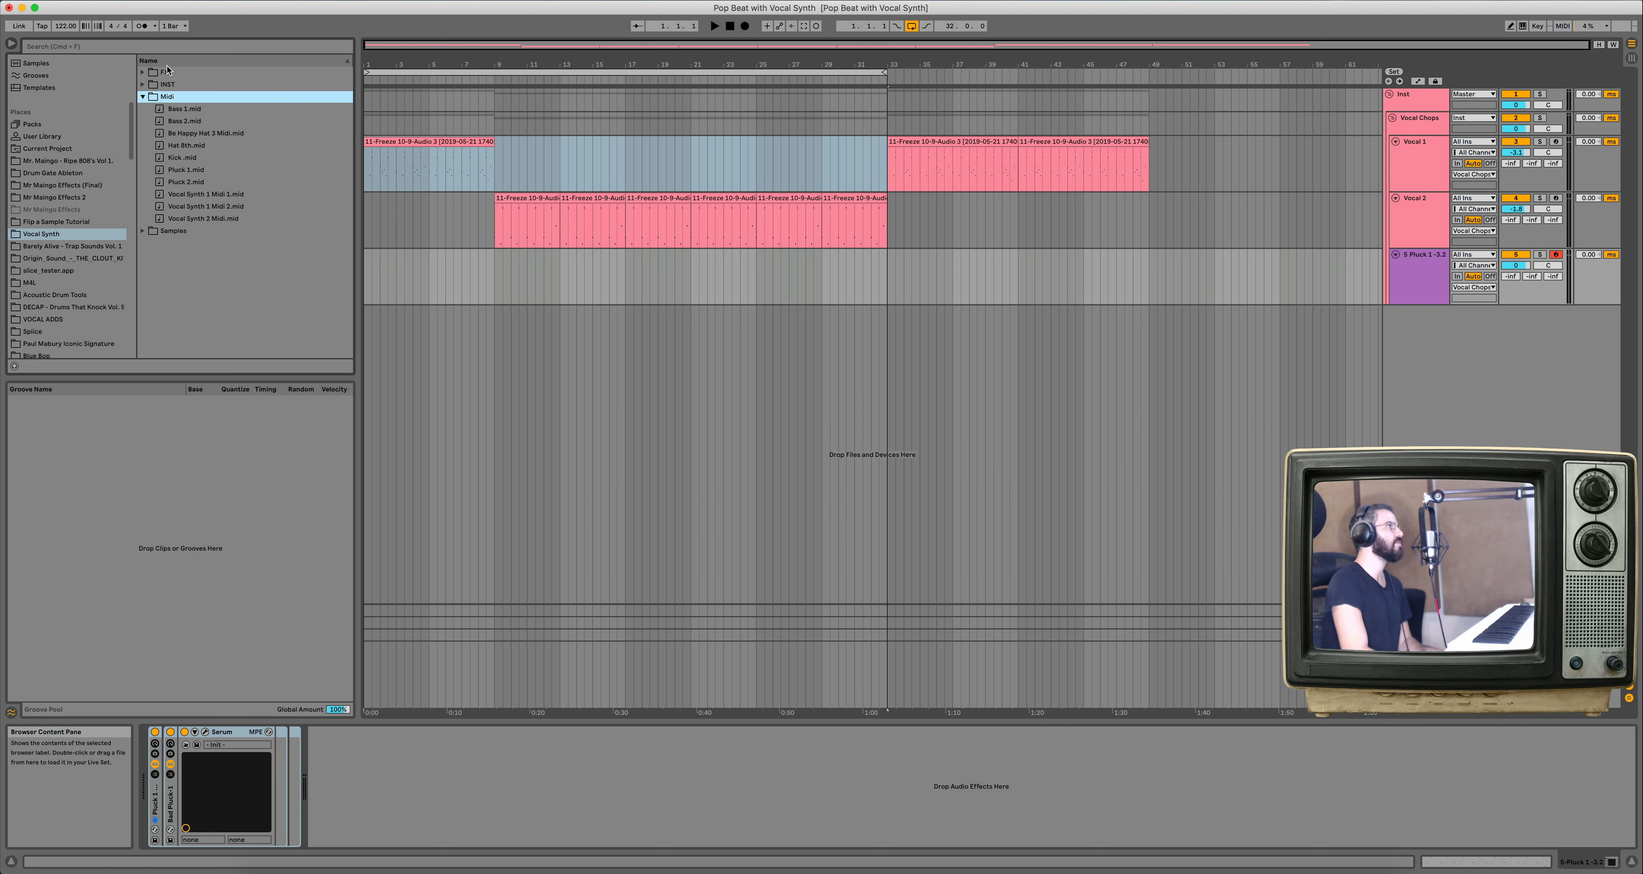
{"action": "left_click_drag", "start_coordinate": [196, 175], "coordinate": [373, 275]}
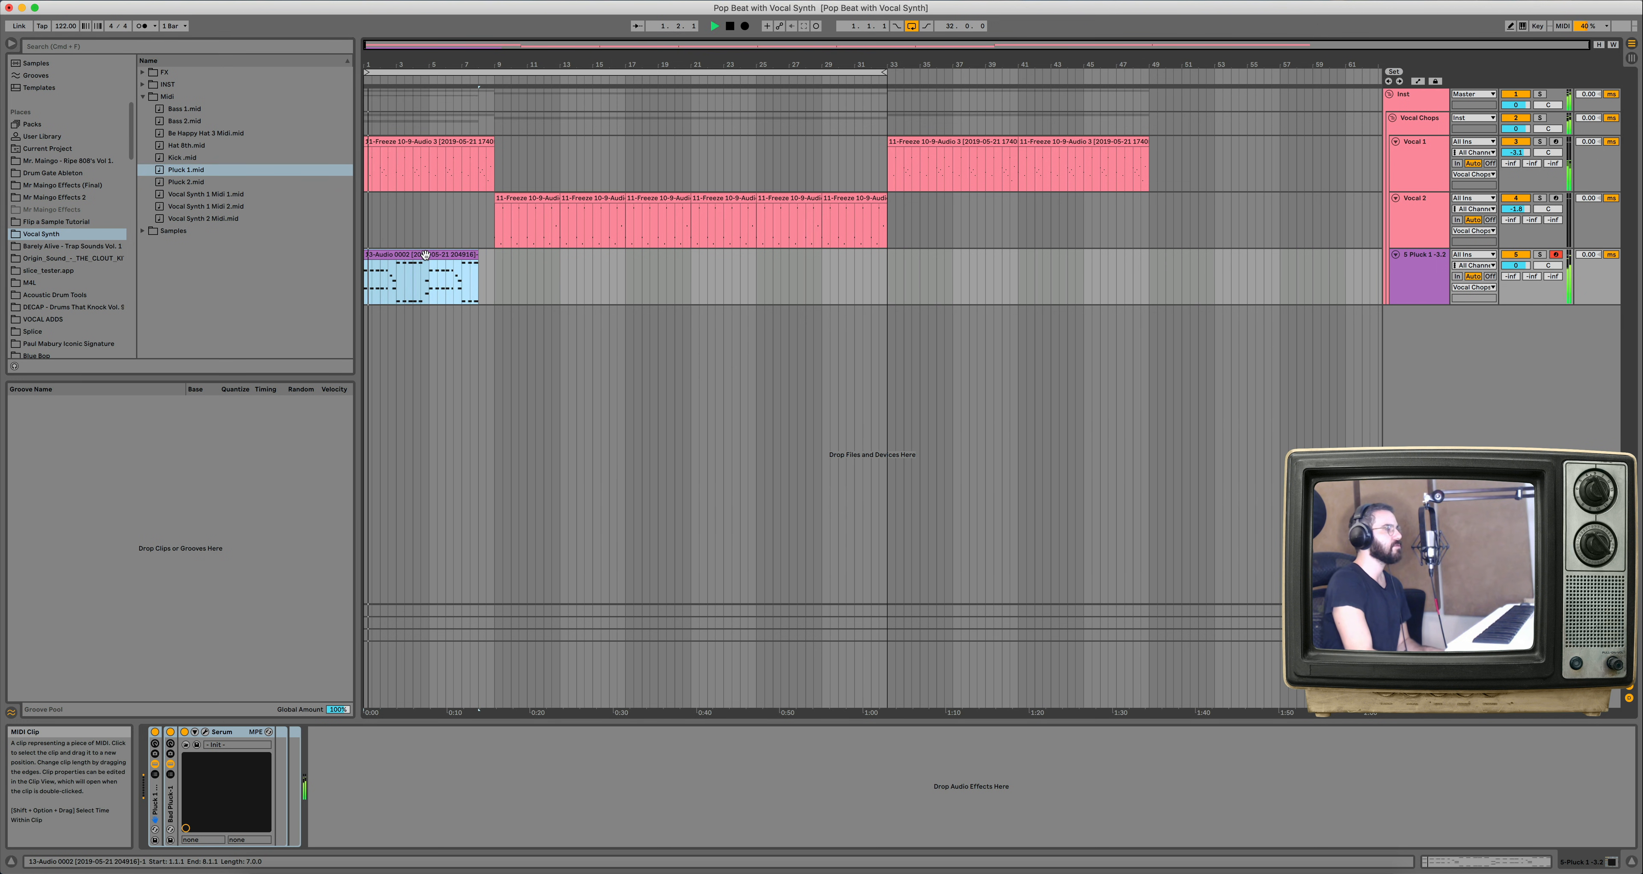
{"action": "left_click_drag", "start_coordinate": [1516, 265], "coordinate": [1515, 281]}
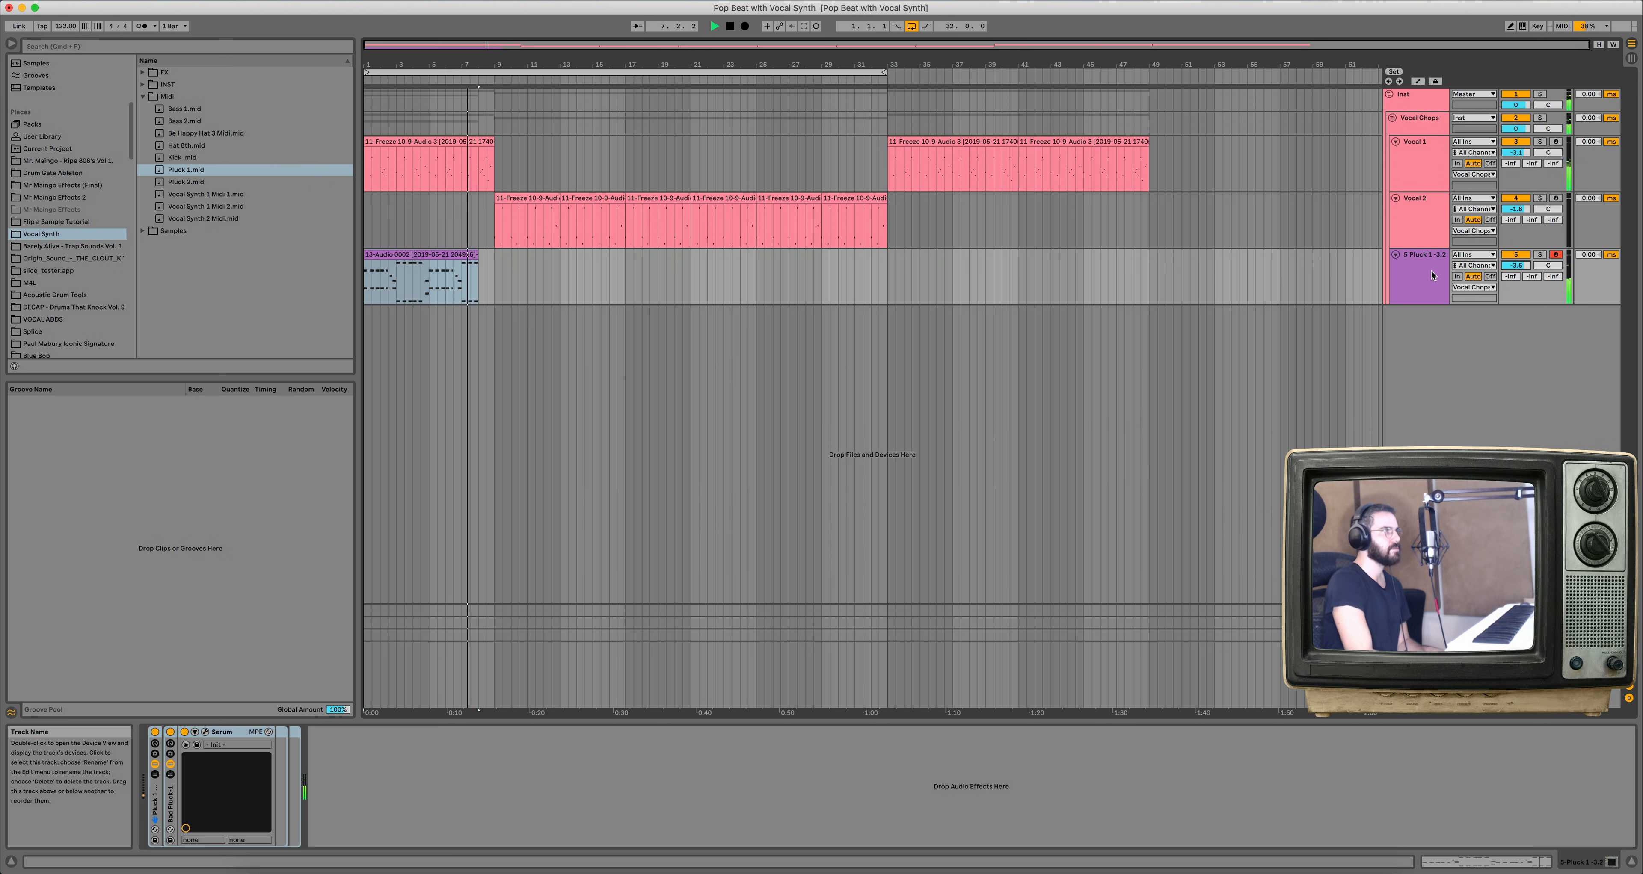
Shorten the loop to the first 8 bars and load Mr. Maingo Plucks 11.adg from Mr Maingo Effects (Final) onto the Pluck track.
{"action": "mouse_move", "coordinate": [884, 73]}
{"action": "left_mouse_down"}
{"action": "mouse_move", "coordinate": [715, 91]}
{"action": "mouse_move", "coordinate": [491, 75]}
{"action": "left_mouse_up"}
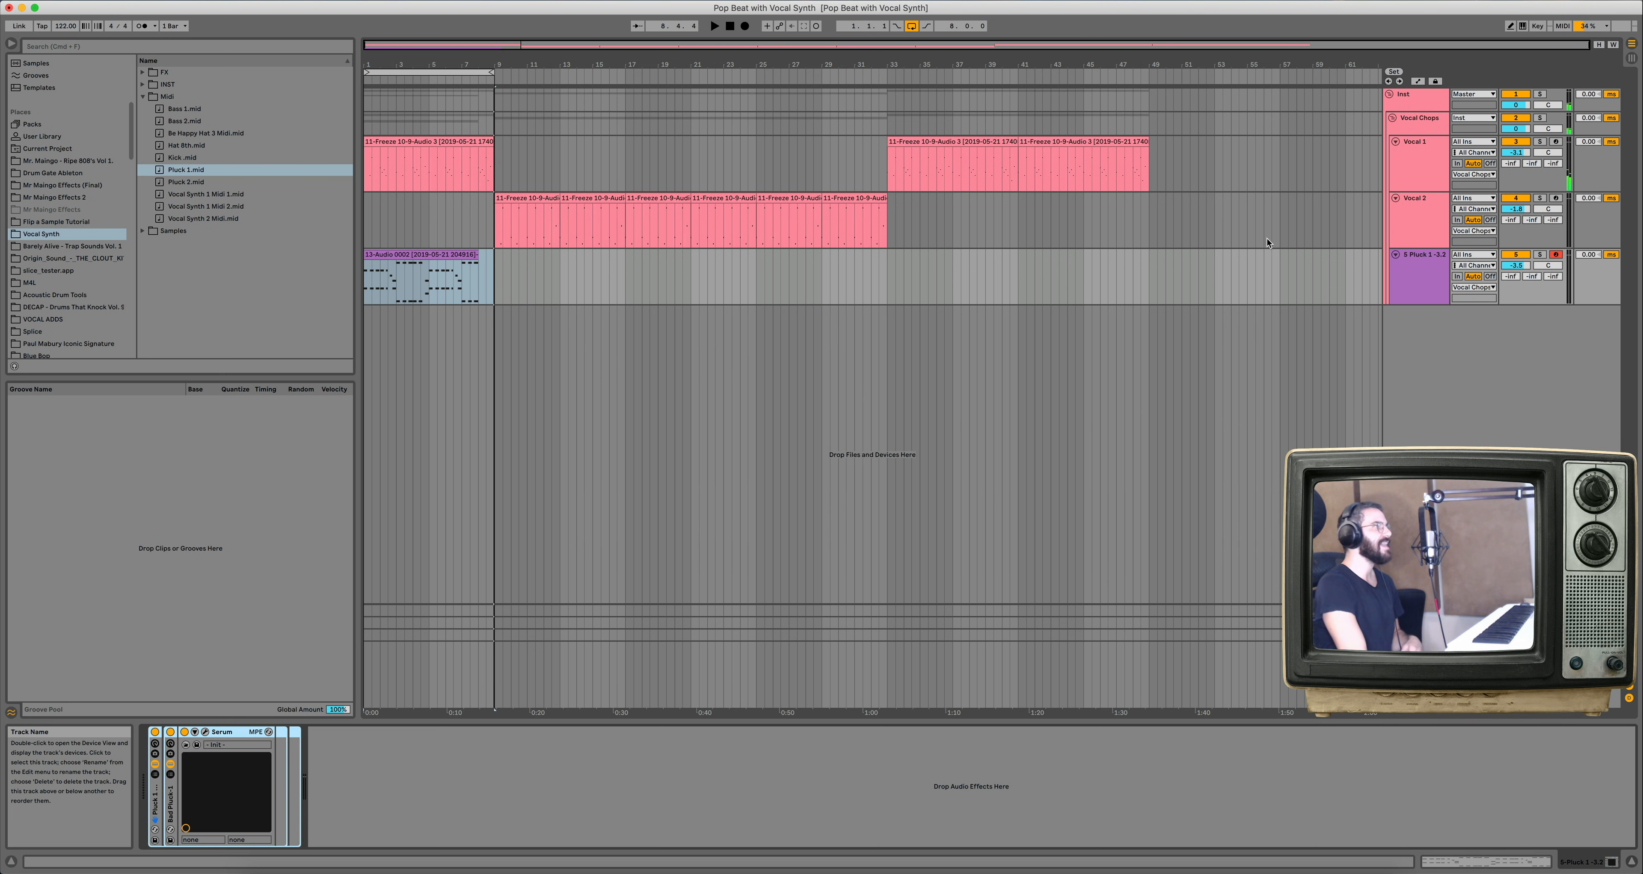
{"action": "scroll", "coordinate": [61, 192], "scroll_direction": "up", "scroll_amount": 1}
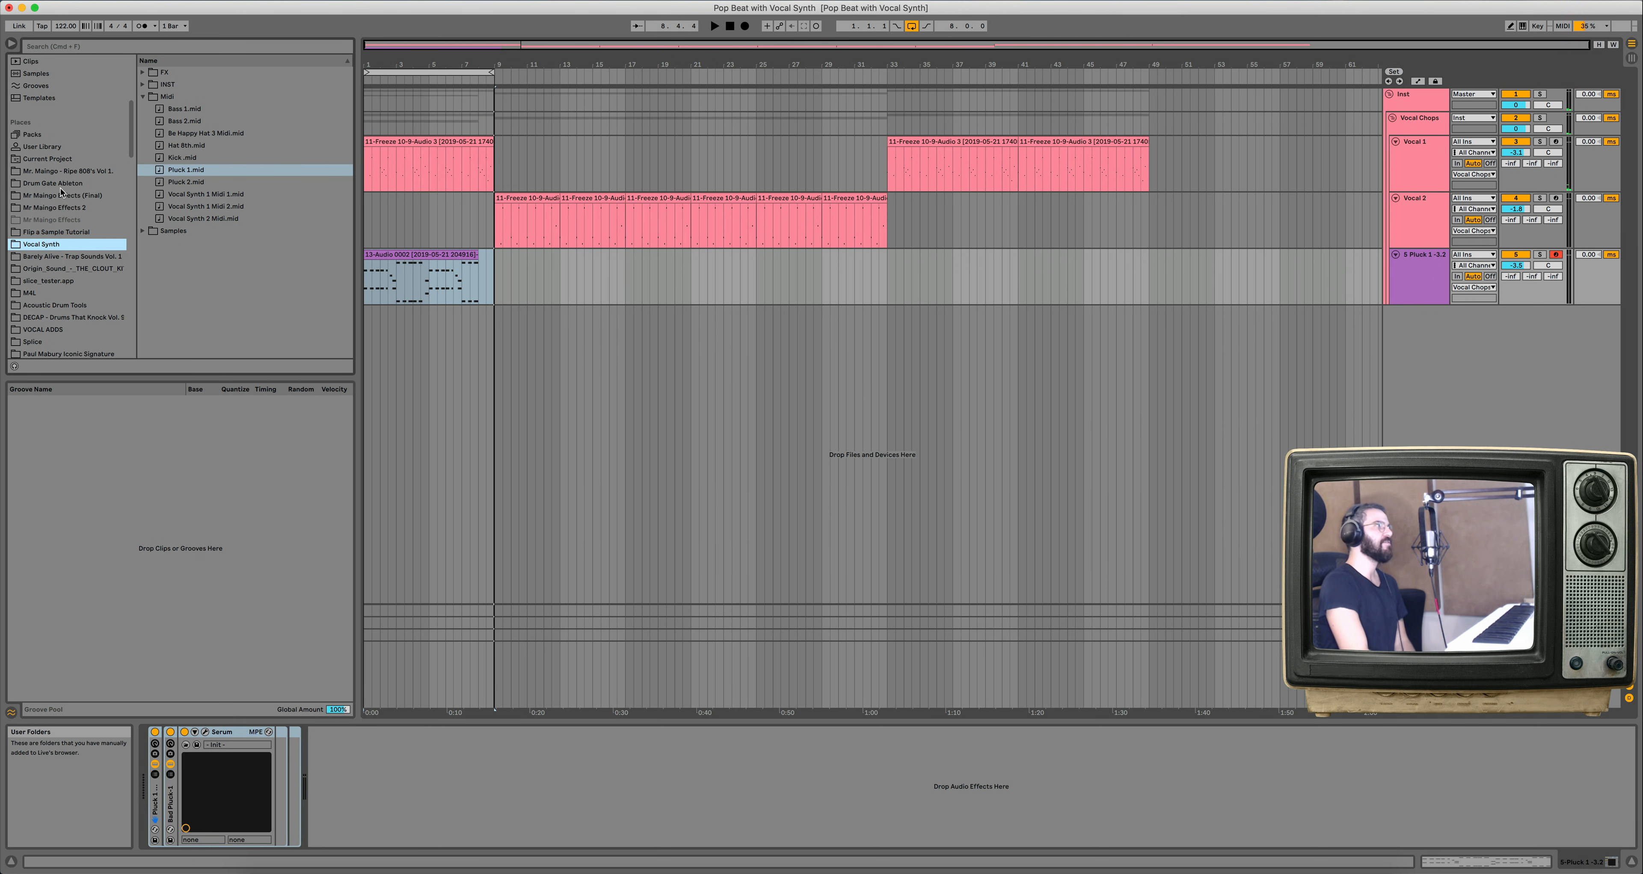
{"action": "left_click", "coordinate": [87, 195]}
{"action": "left_click", "coordinate": [142, 85]}
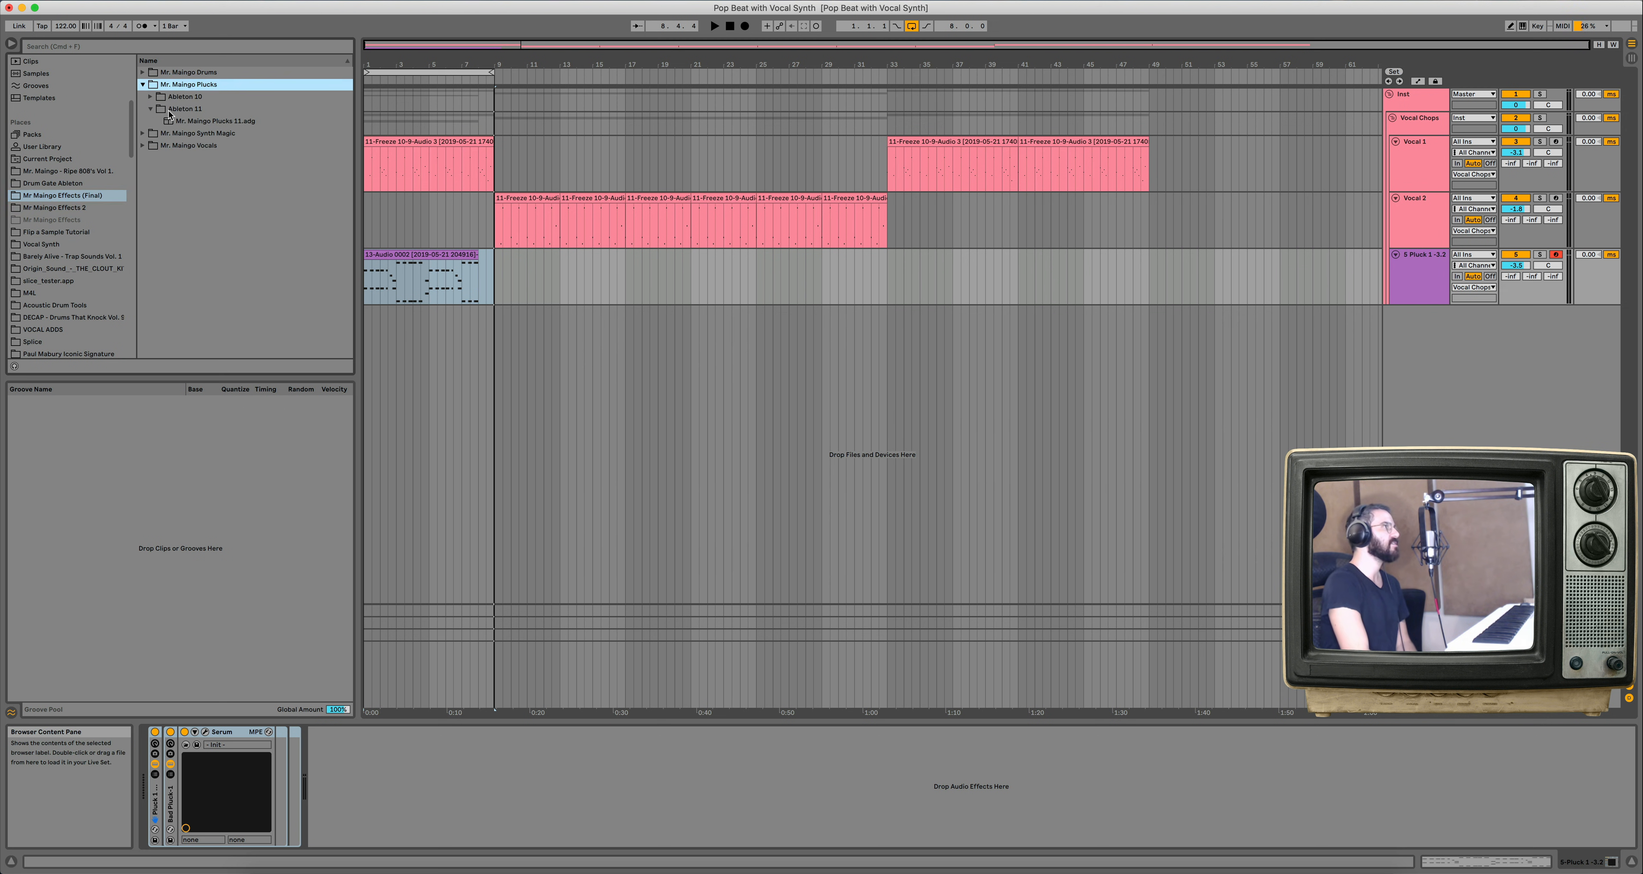
{"action": "left_click", "coordinate": [198, 121]}
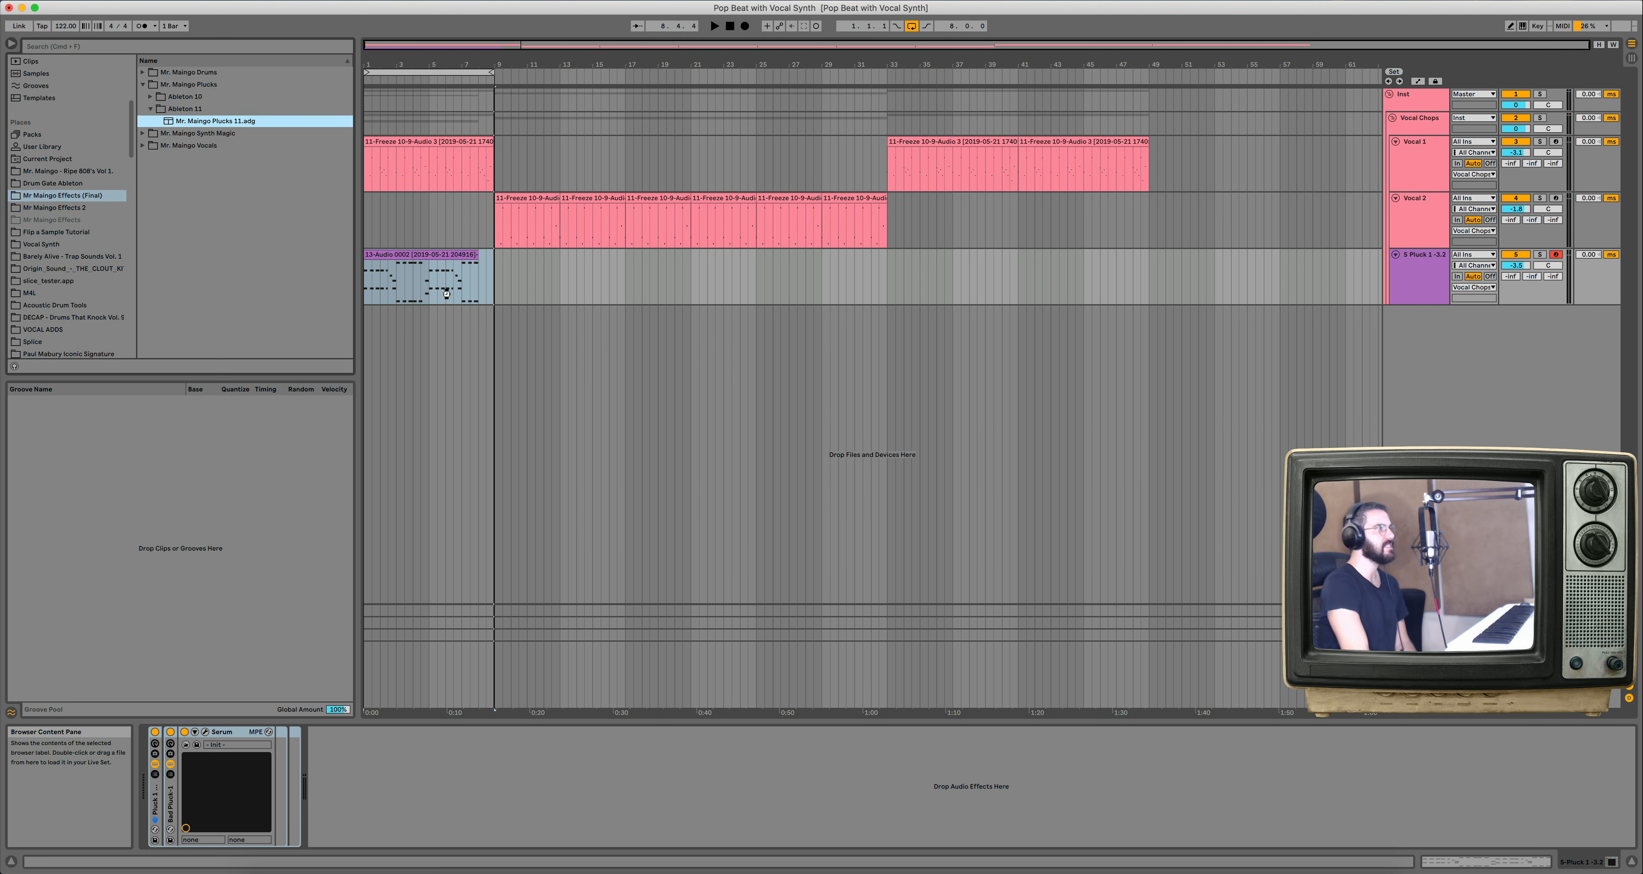
{"action": "left_click_drag", "start_coordinate": [446, 294], "coordinate": [446, 294]}
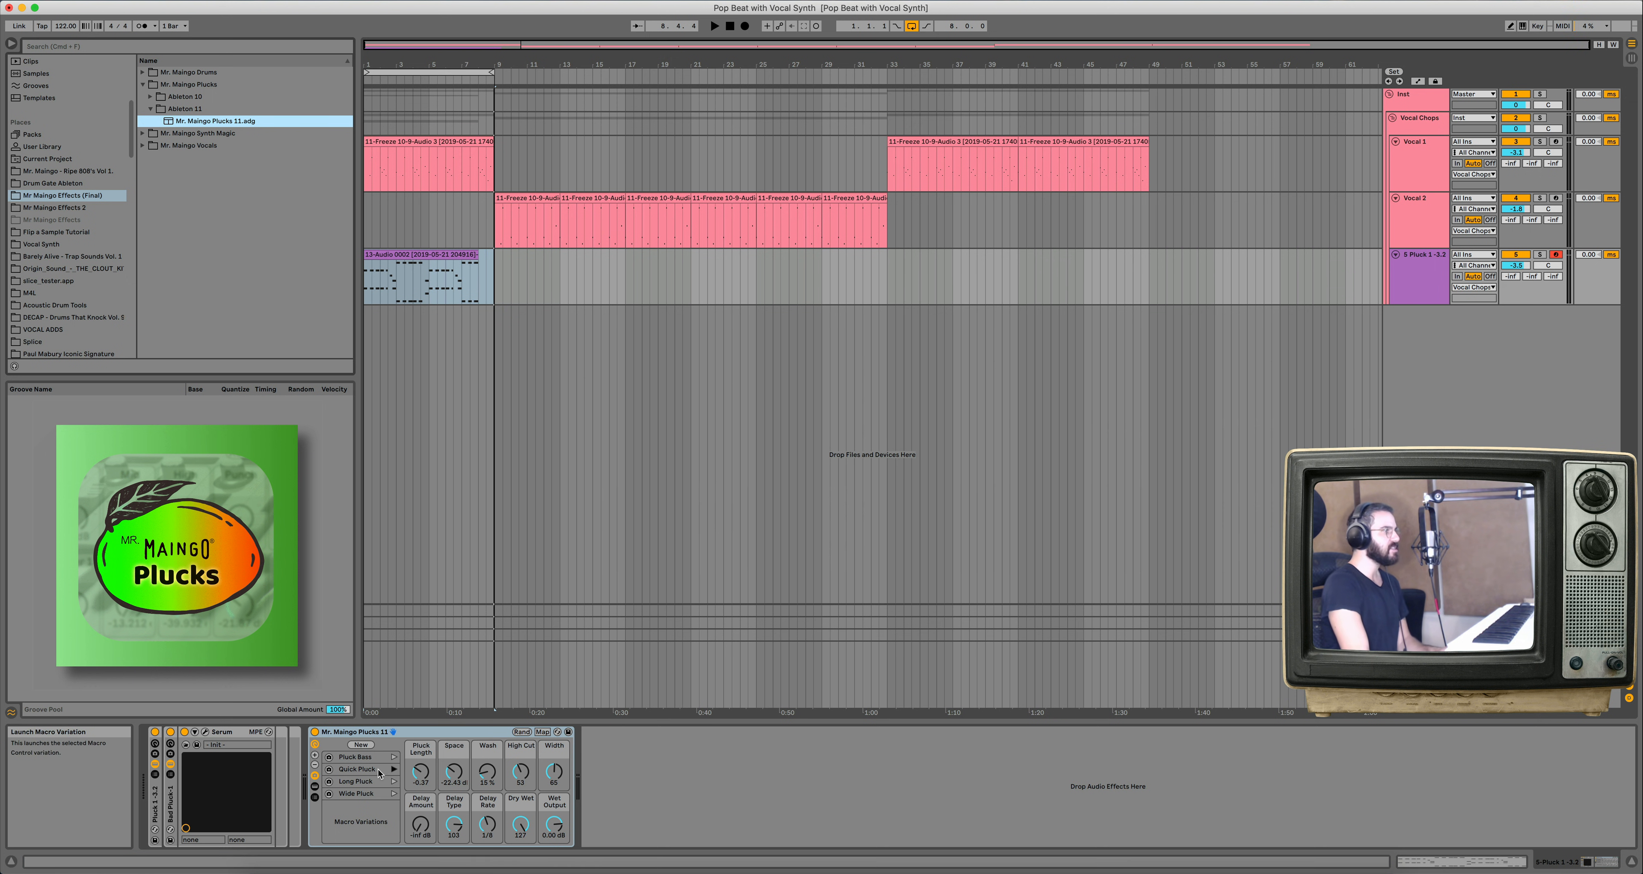
Play the loop with the Quick Pluck variation and lower the rack's Pluck Length, Space and Wet Output.
{"action": "key", "text": "space"}
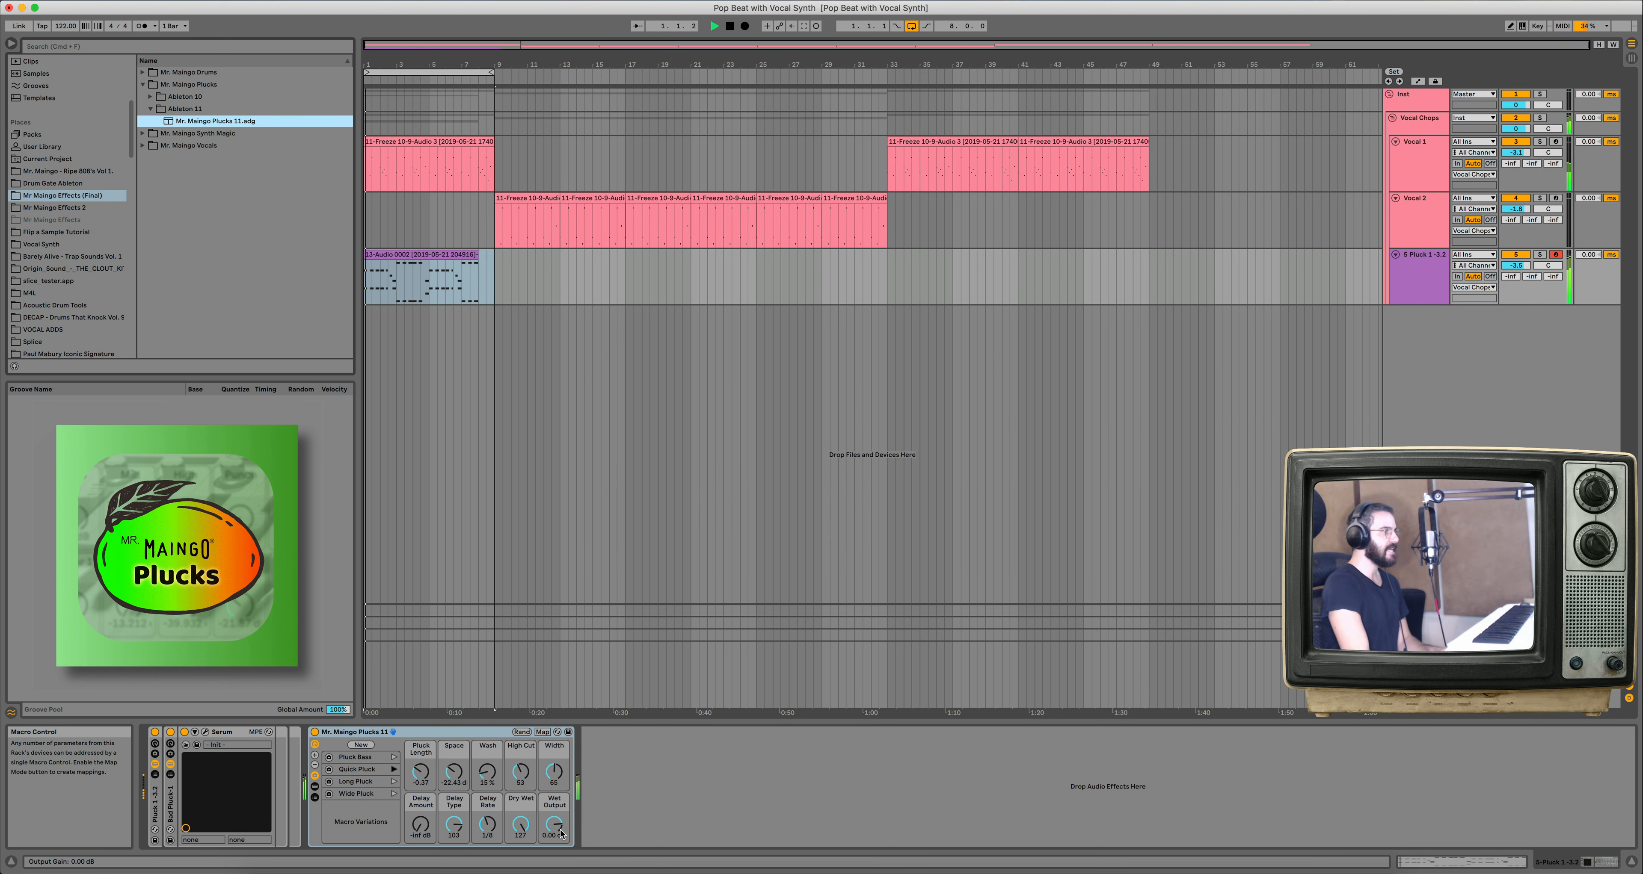
{"action": "left_click_drag", "start_coordinate": [573, 830], "coordinate": [554, 842]}
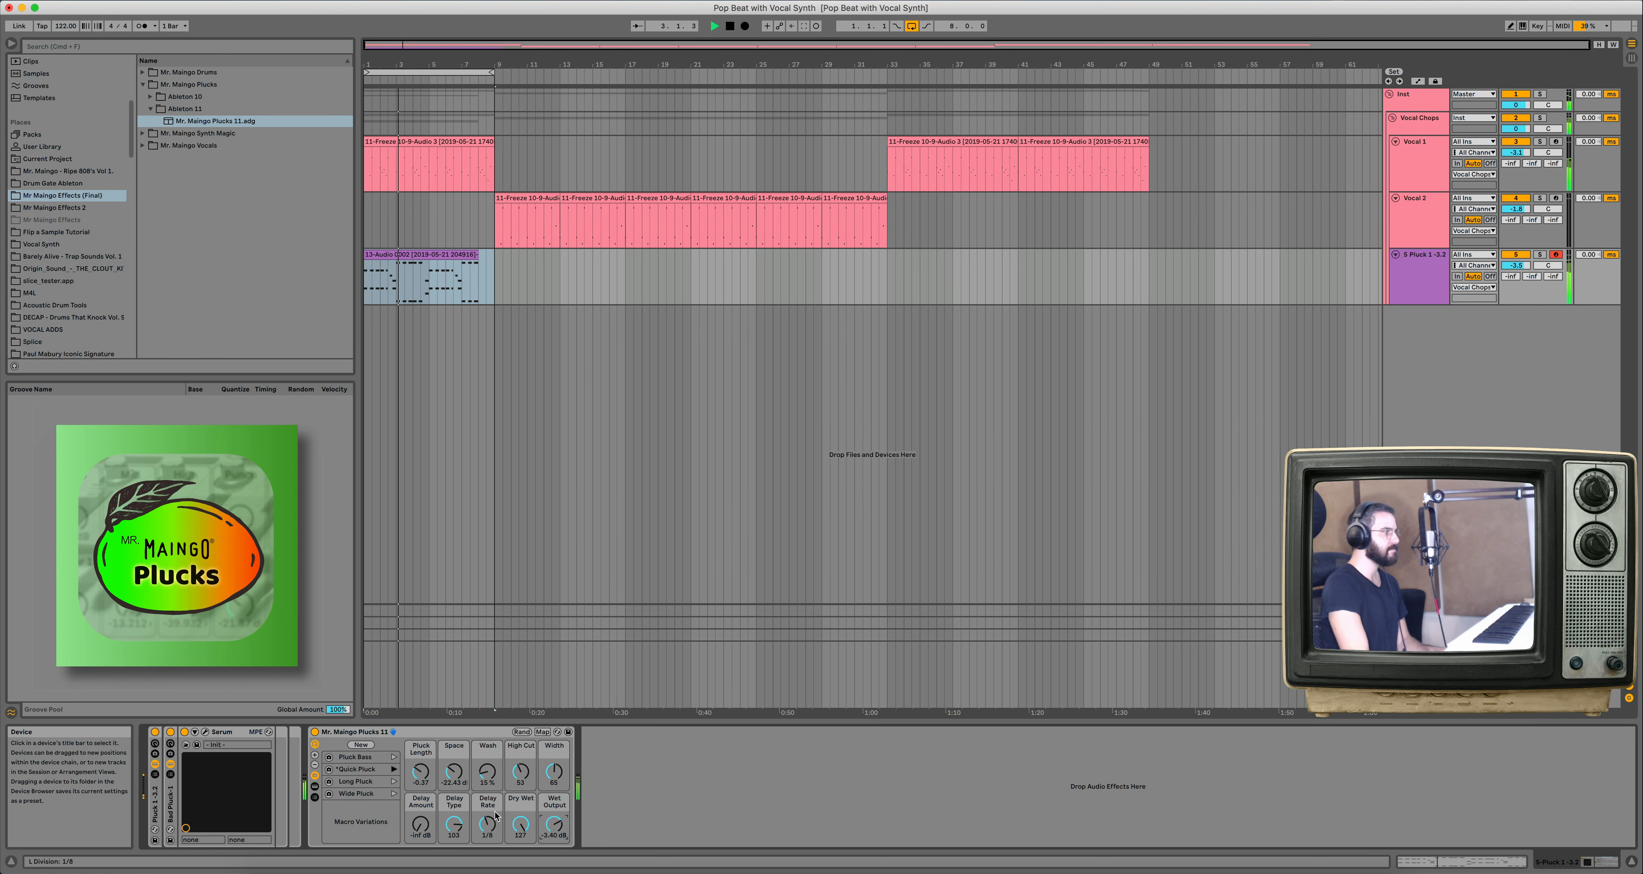
{"action": "left_click", "coordinate": [420, 772]}
{"action": "left_click_drag", "start_coordinate": [420, 773], "coordinate": [454, 785]}
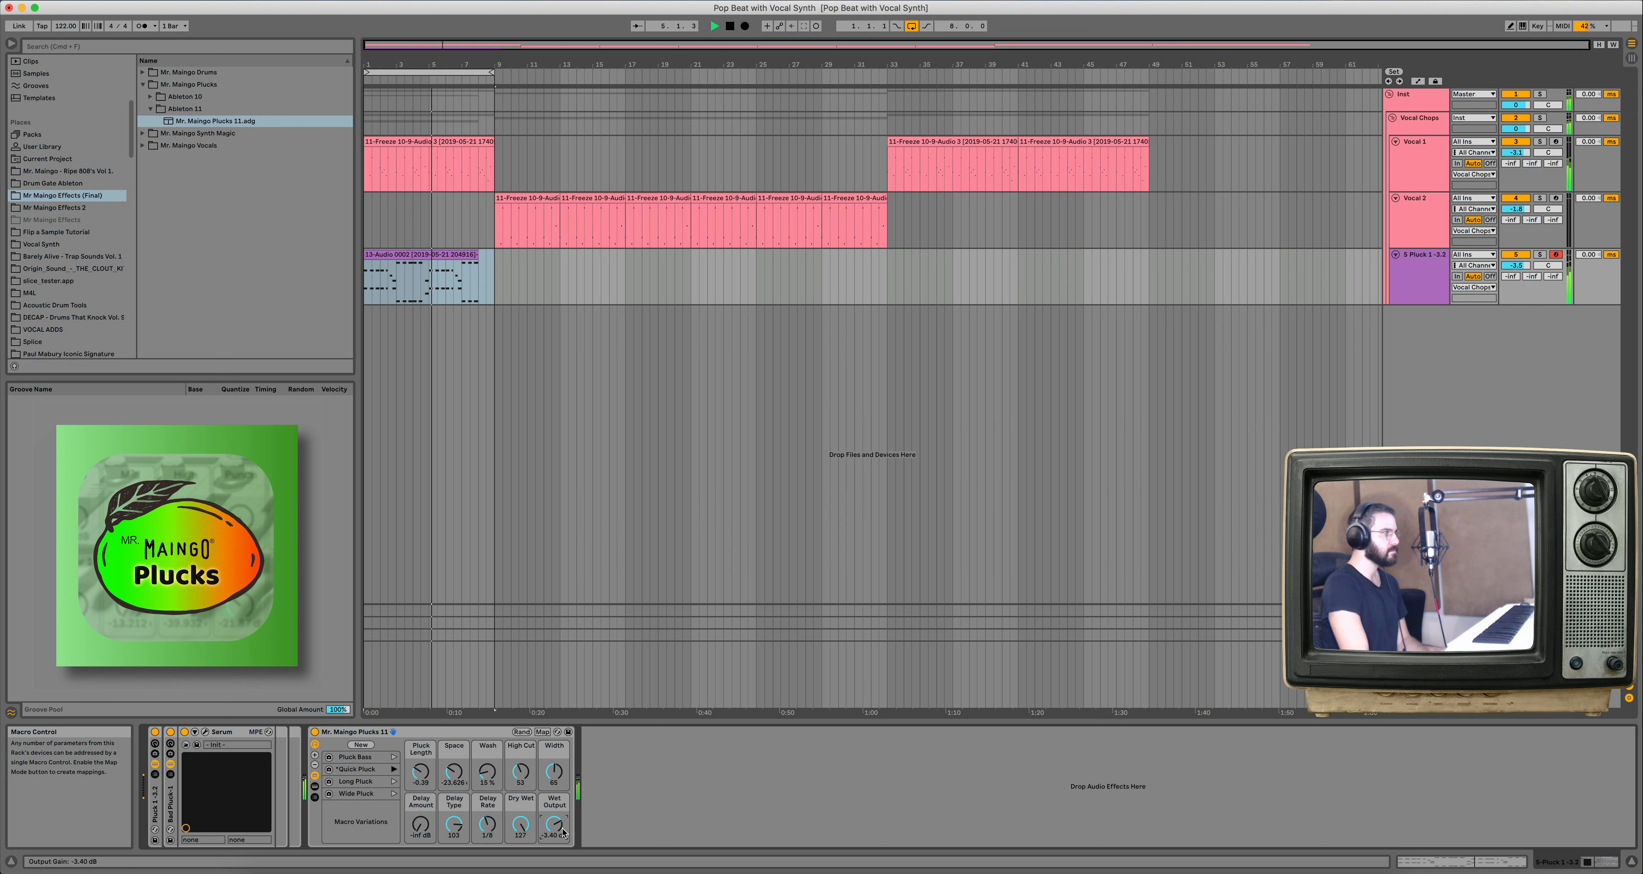
{"action": "left_click_drag", "start_coordinate": [560, 827], "coordinate": [559, 836]}
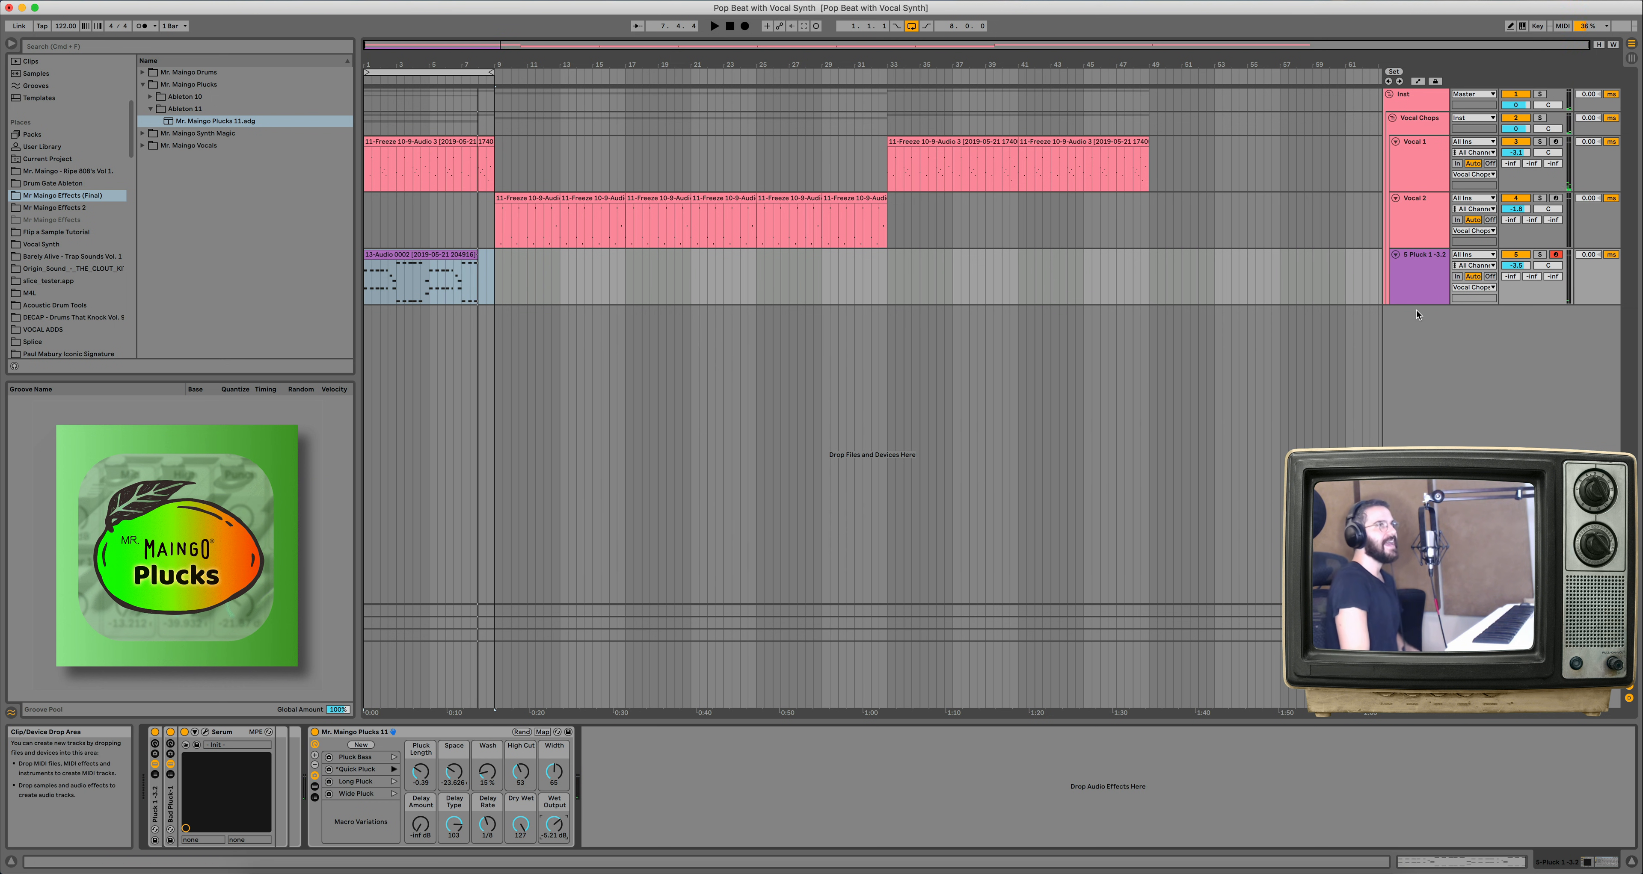
Locate the Mr. Maingo Drums rack for Ableton 11 in the Mr Maingo Effects 2 folder and collapse the Vocal Chops group.
{"action": "left_click", "coordinate": [1416, 288]}
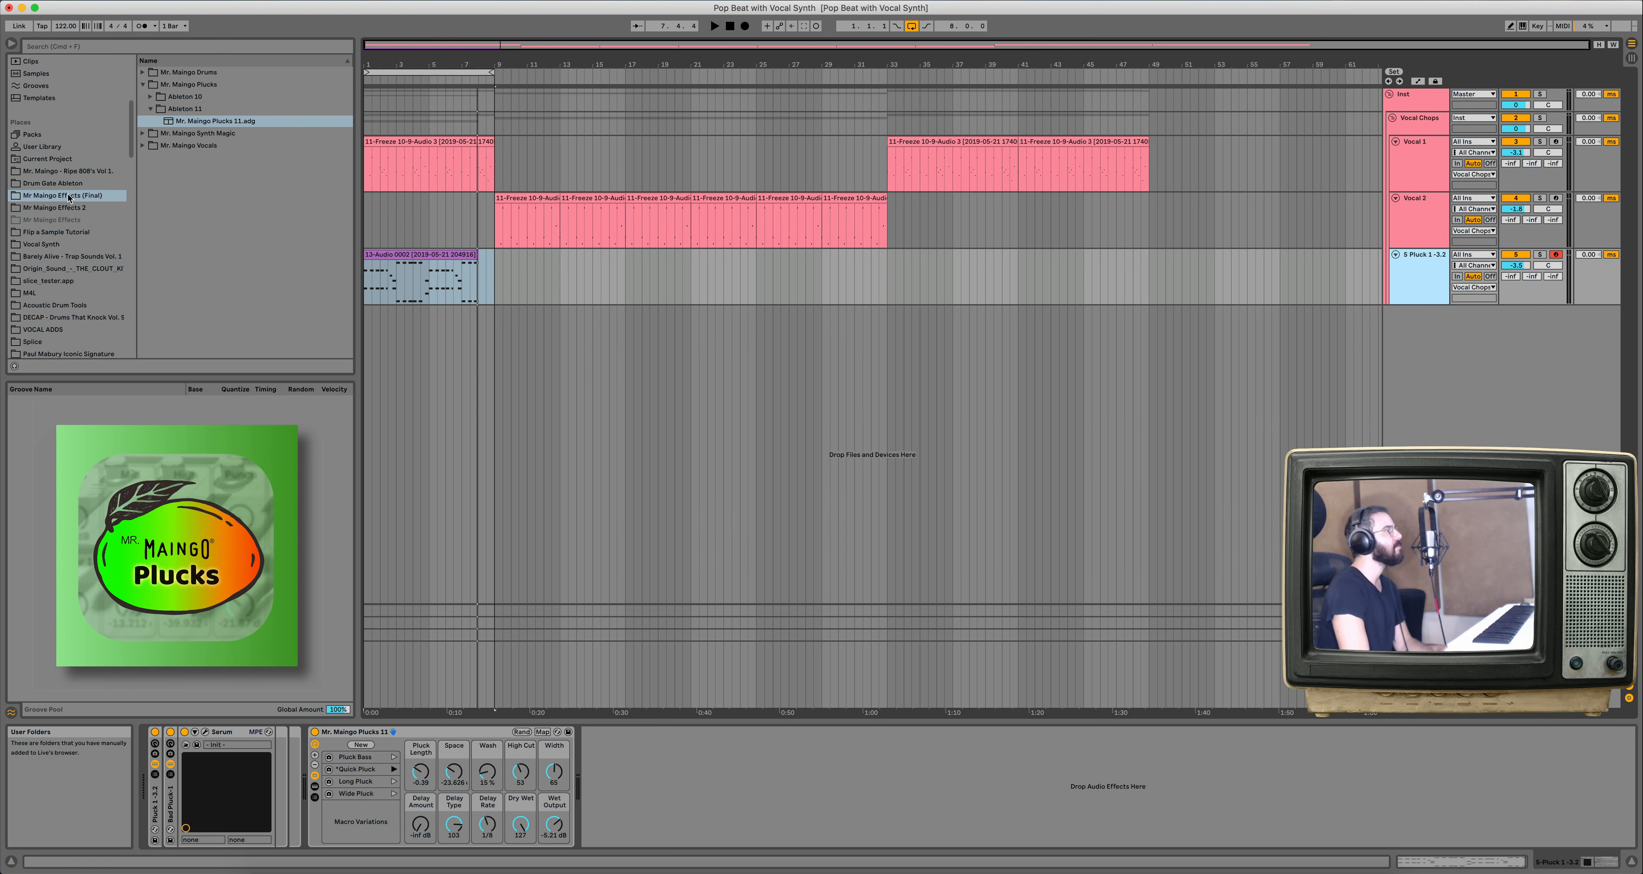
{"action": "left_click", "coordinate": [67, 208]}
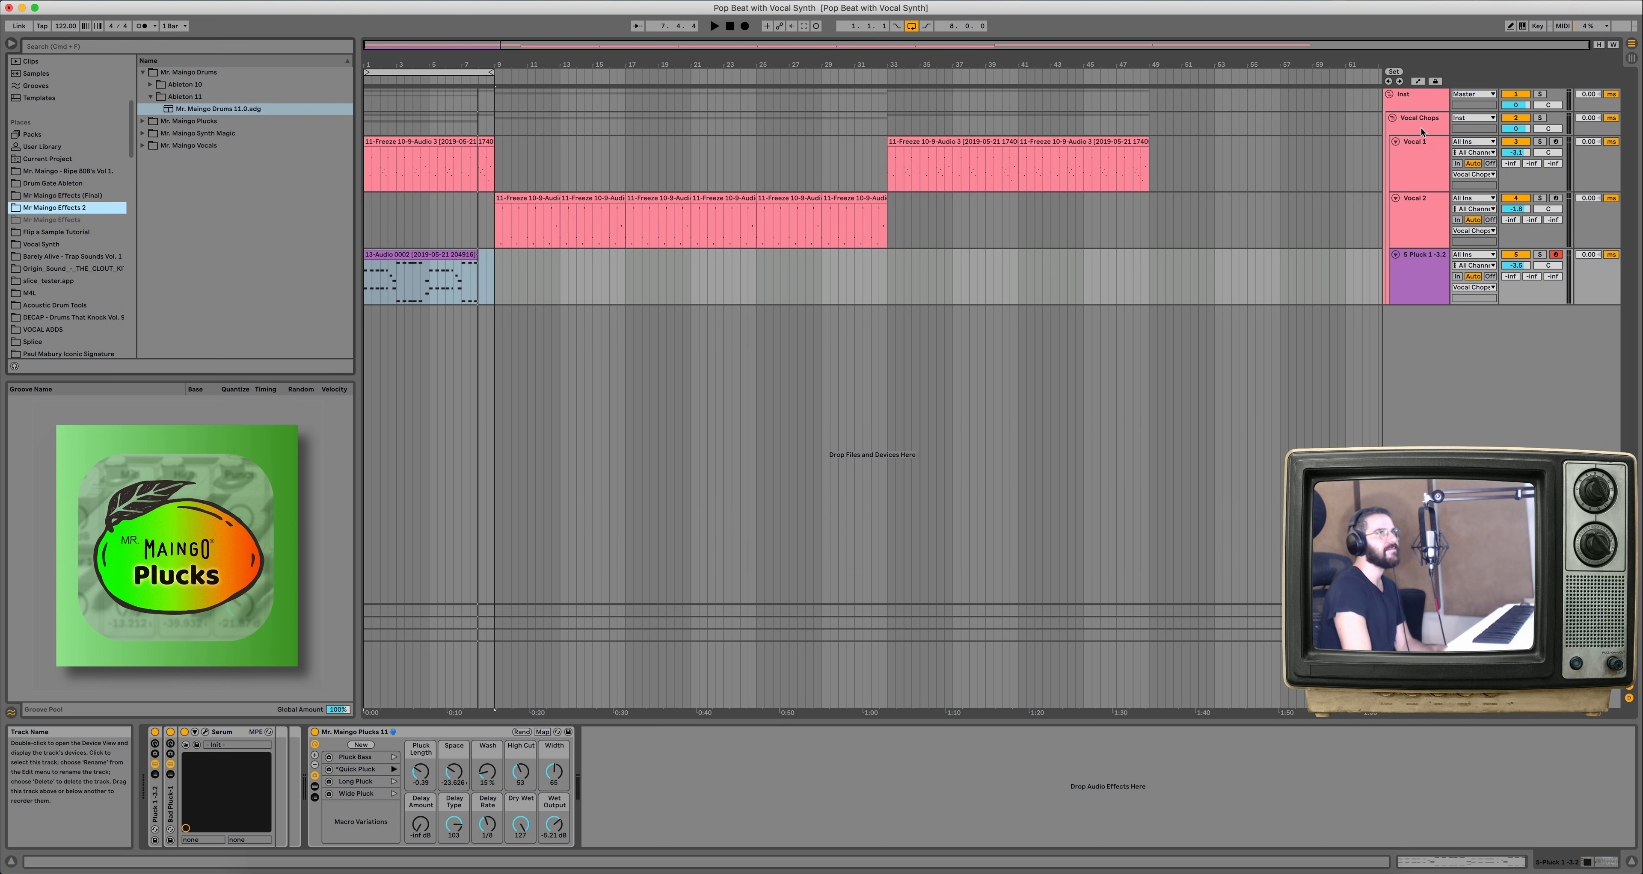
{"action": "left_click", "coordinate": [1392, 118]}
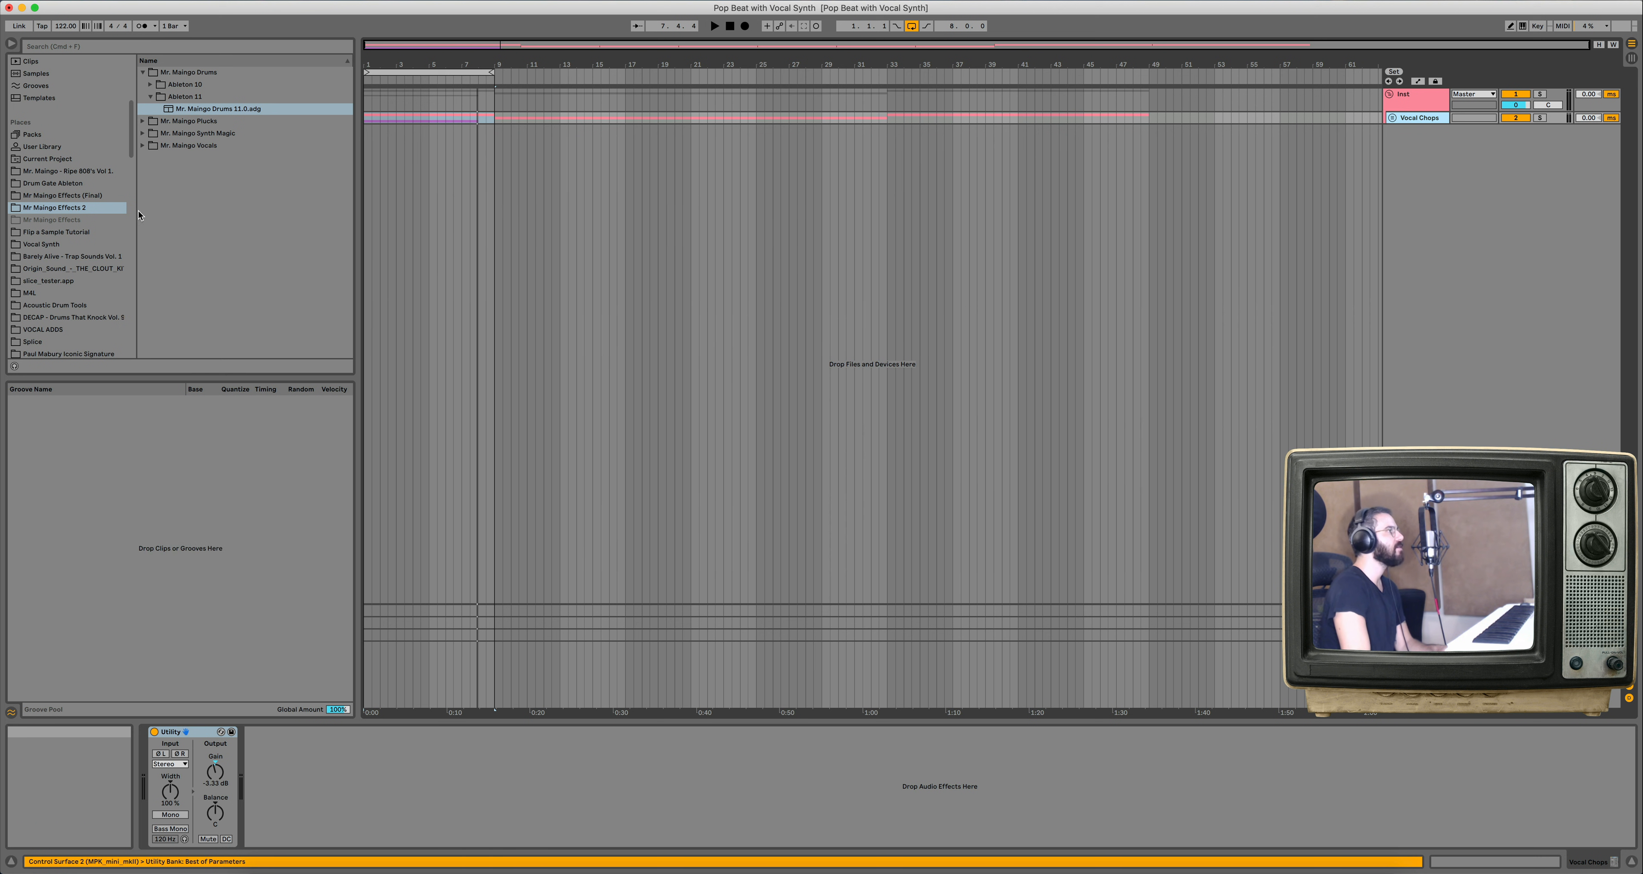
{"action": "left_click", "coordinate": [1412, 107]}
{"action": "key", "text": "super+shift+t"}
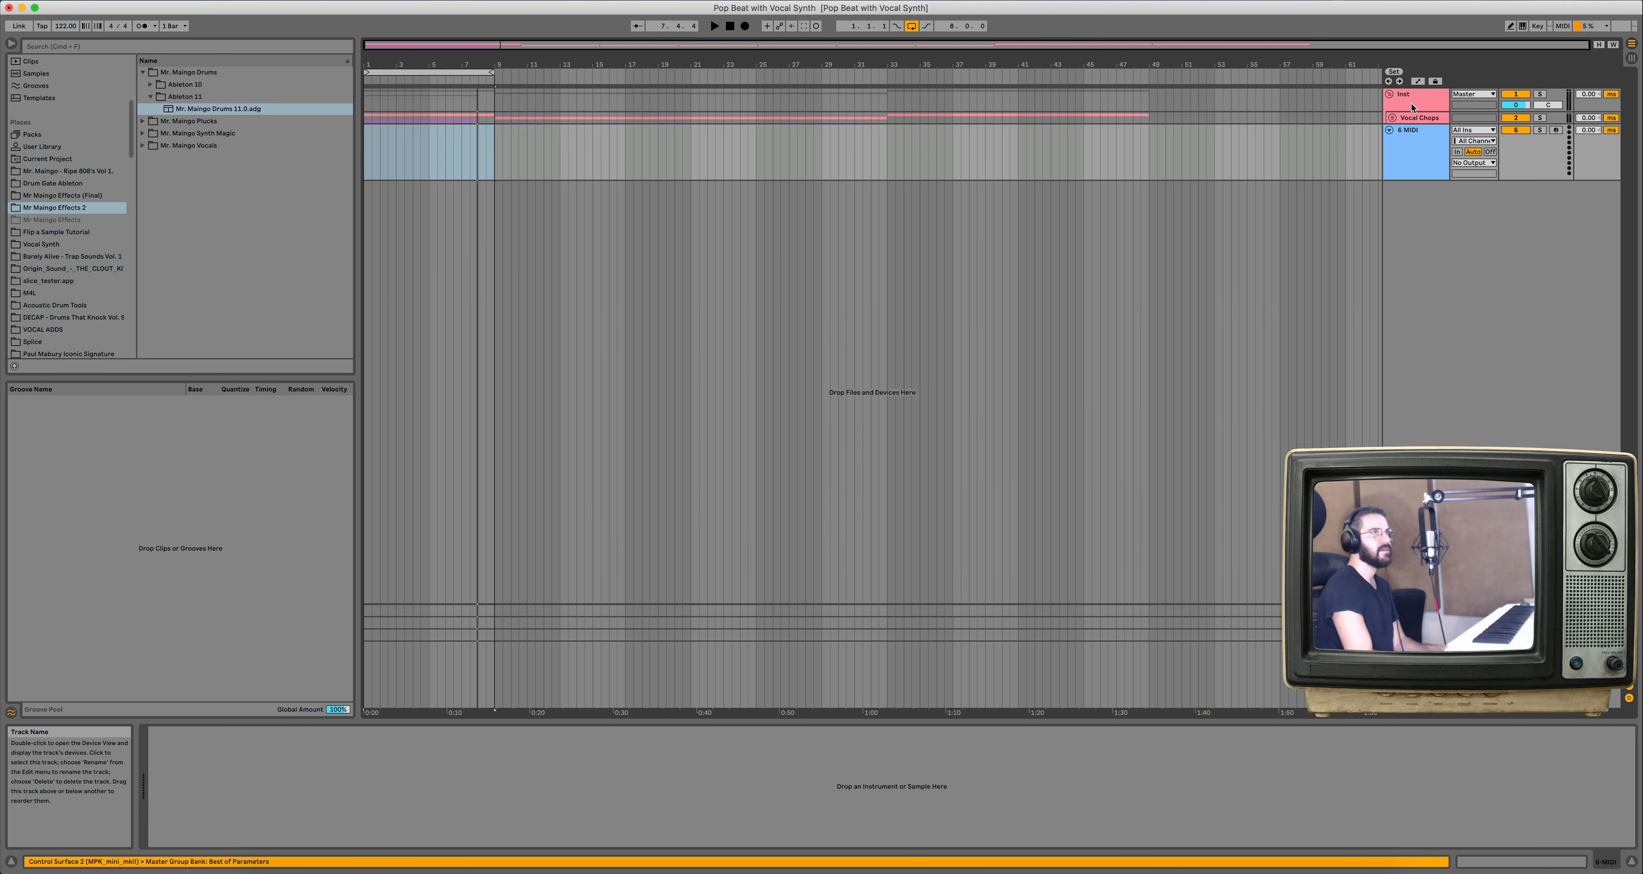
{"action": "key", "text": "Delete"}
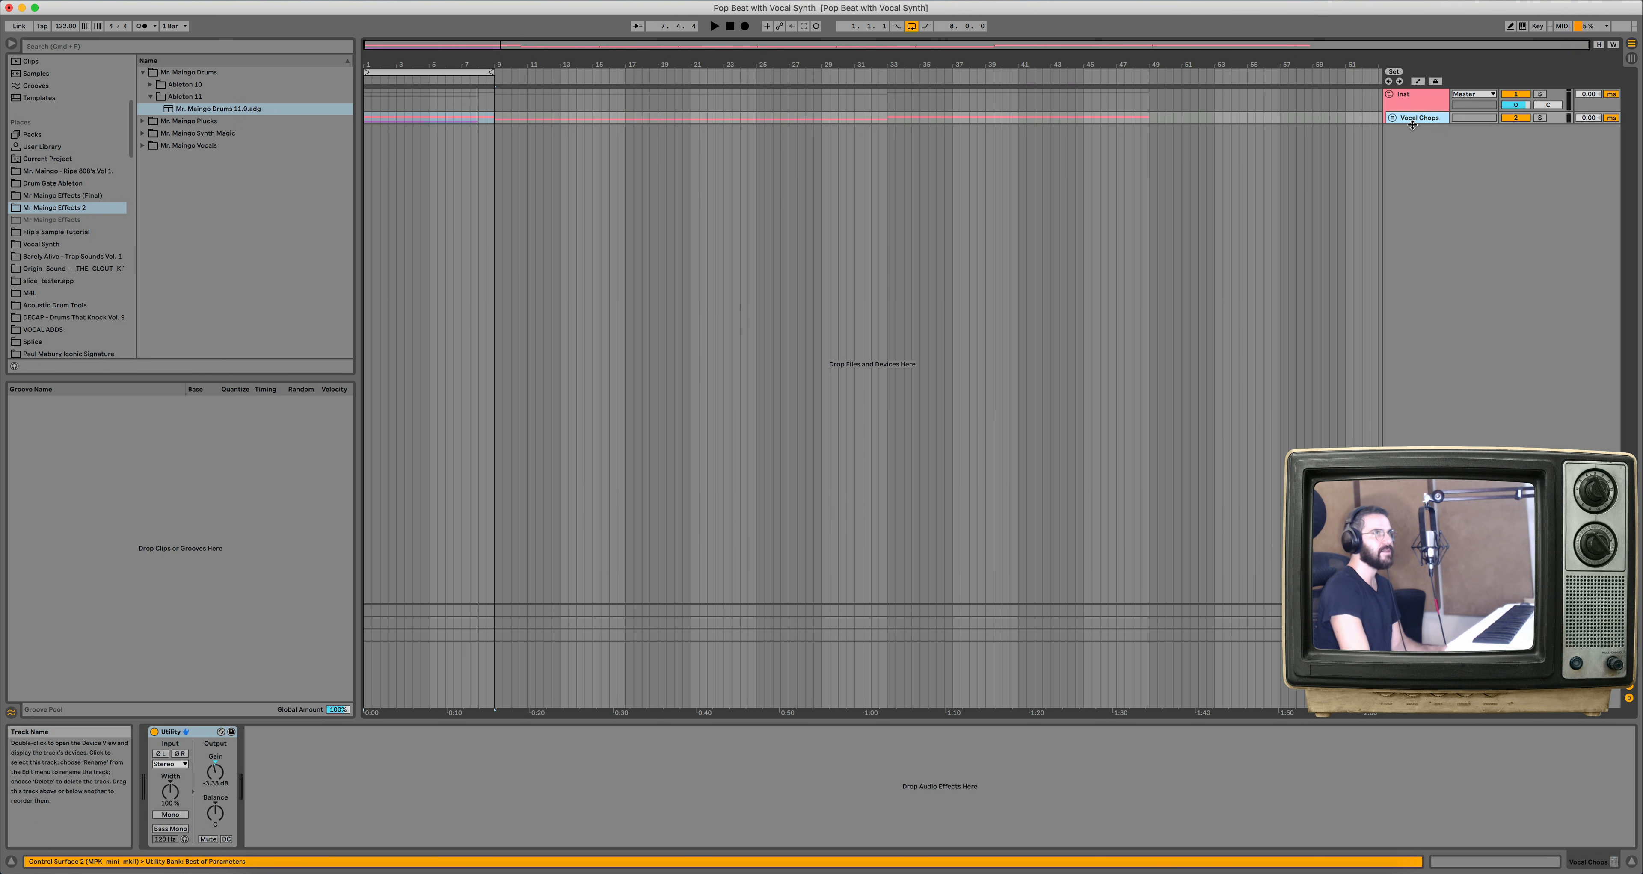
Insert a new MIDI track inside the Inst group above Vocal Chops and colour it red.
{"action": "key", "text": "super+shift+t"}
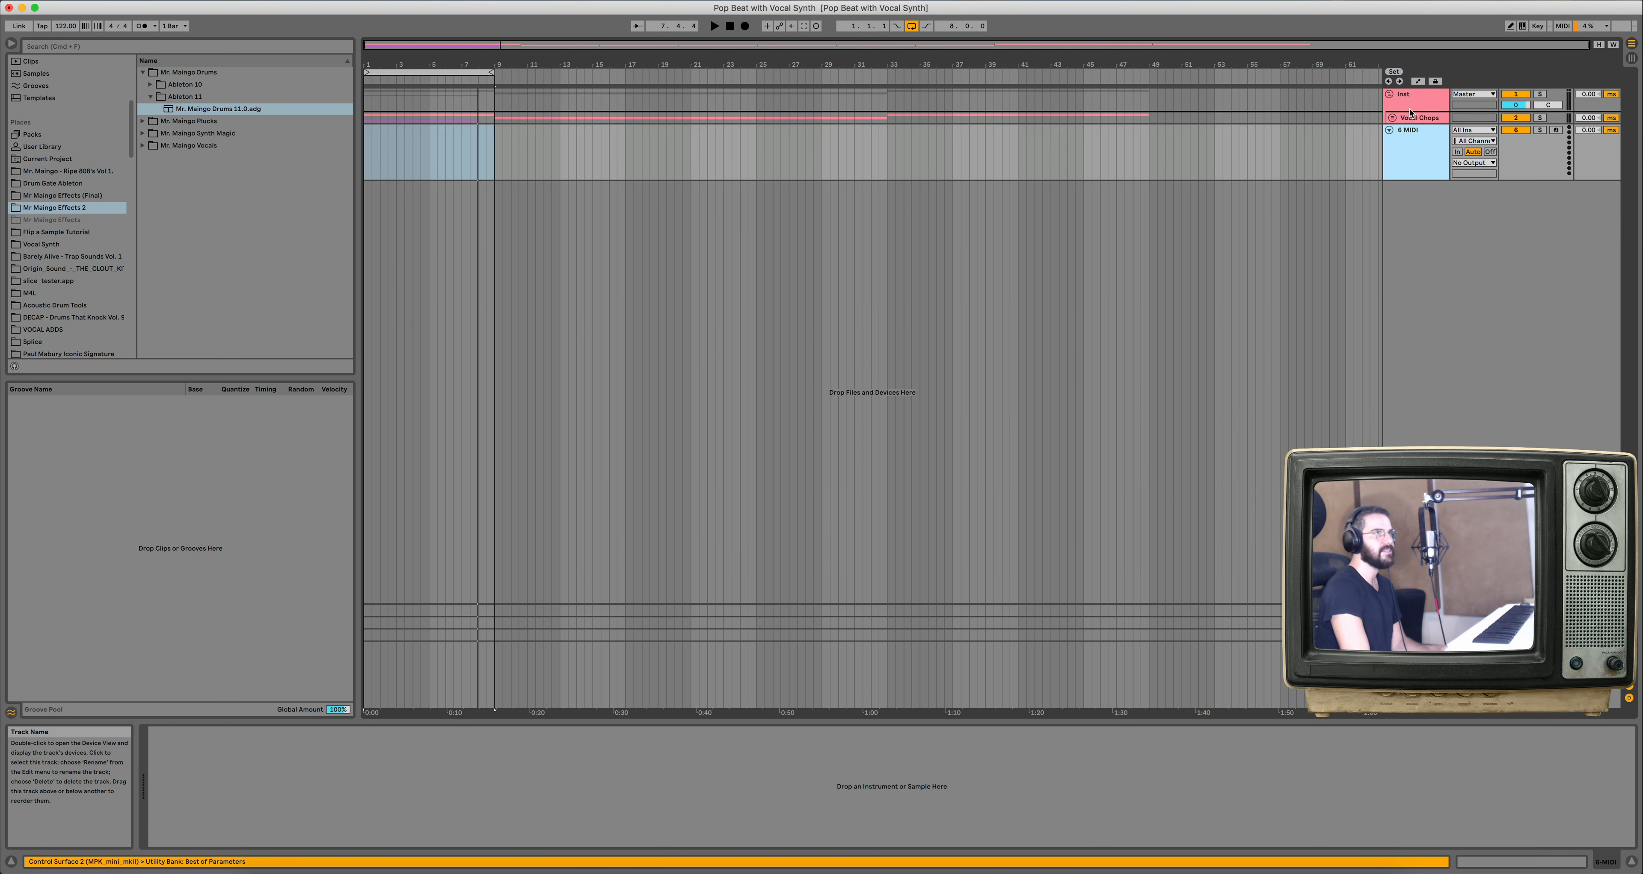
{"action": "right_click", "coordinate": [1416, 133]}
{"action": "left_click", "coordinate": [1431, 349]}
{"action": "key", "text": "super+z"}
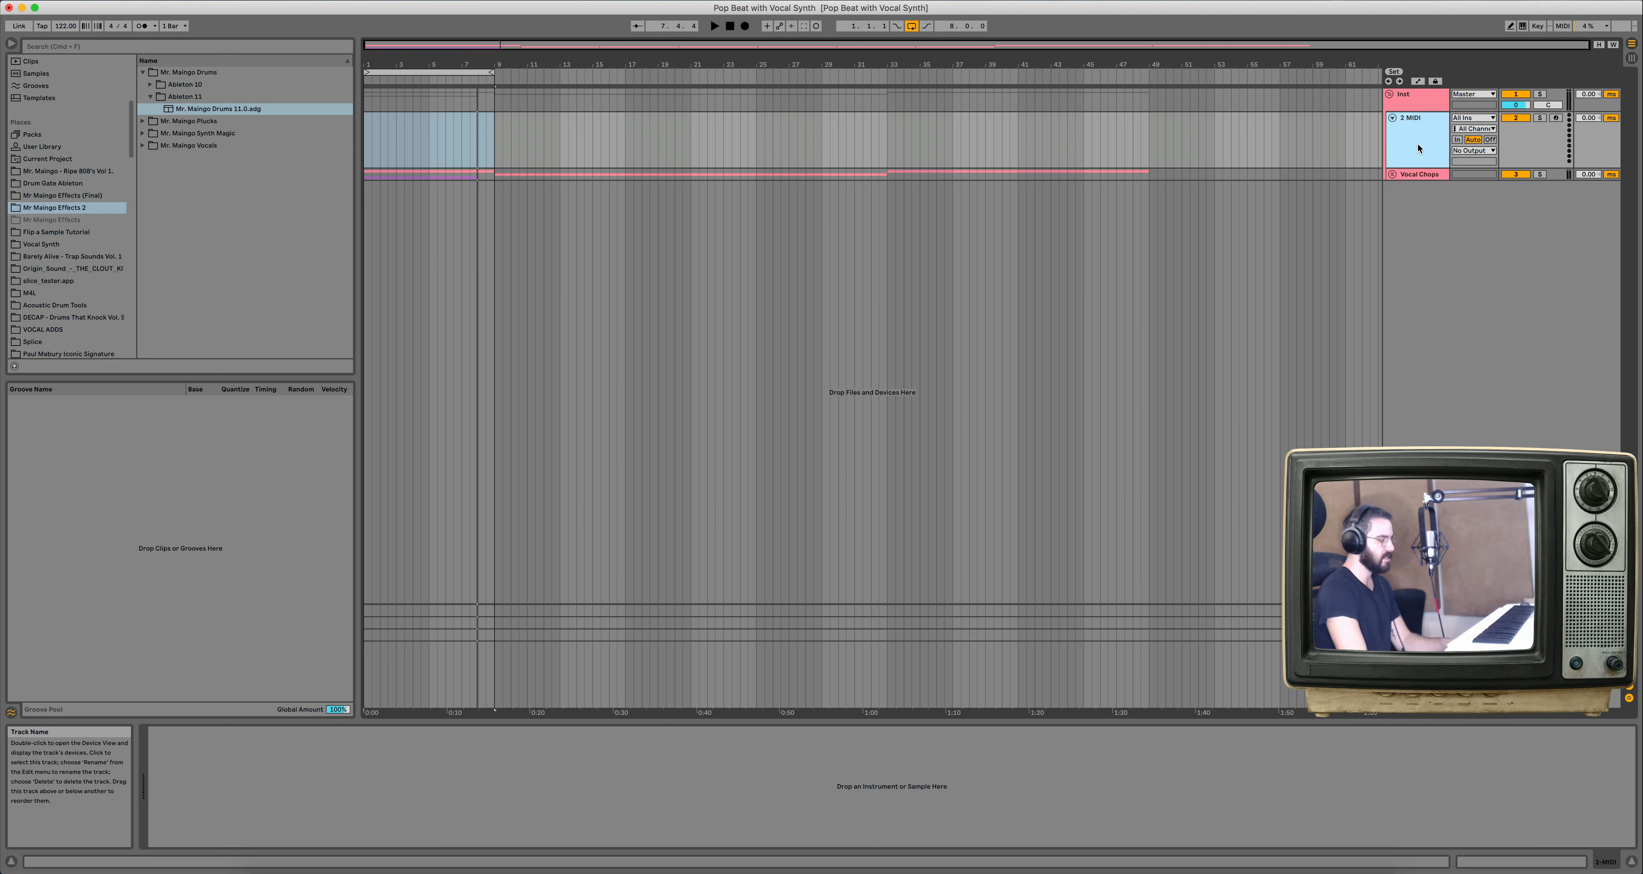
Add two more MIDI tracks and one audio track below the red MIDI track, all coloured red.
{"action": "key", "text": "super+shift+t"}
{"action": "key", "text": "super+shift+t"}
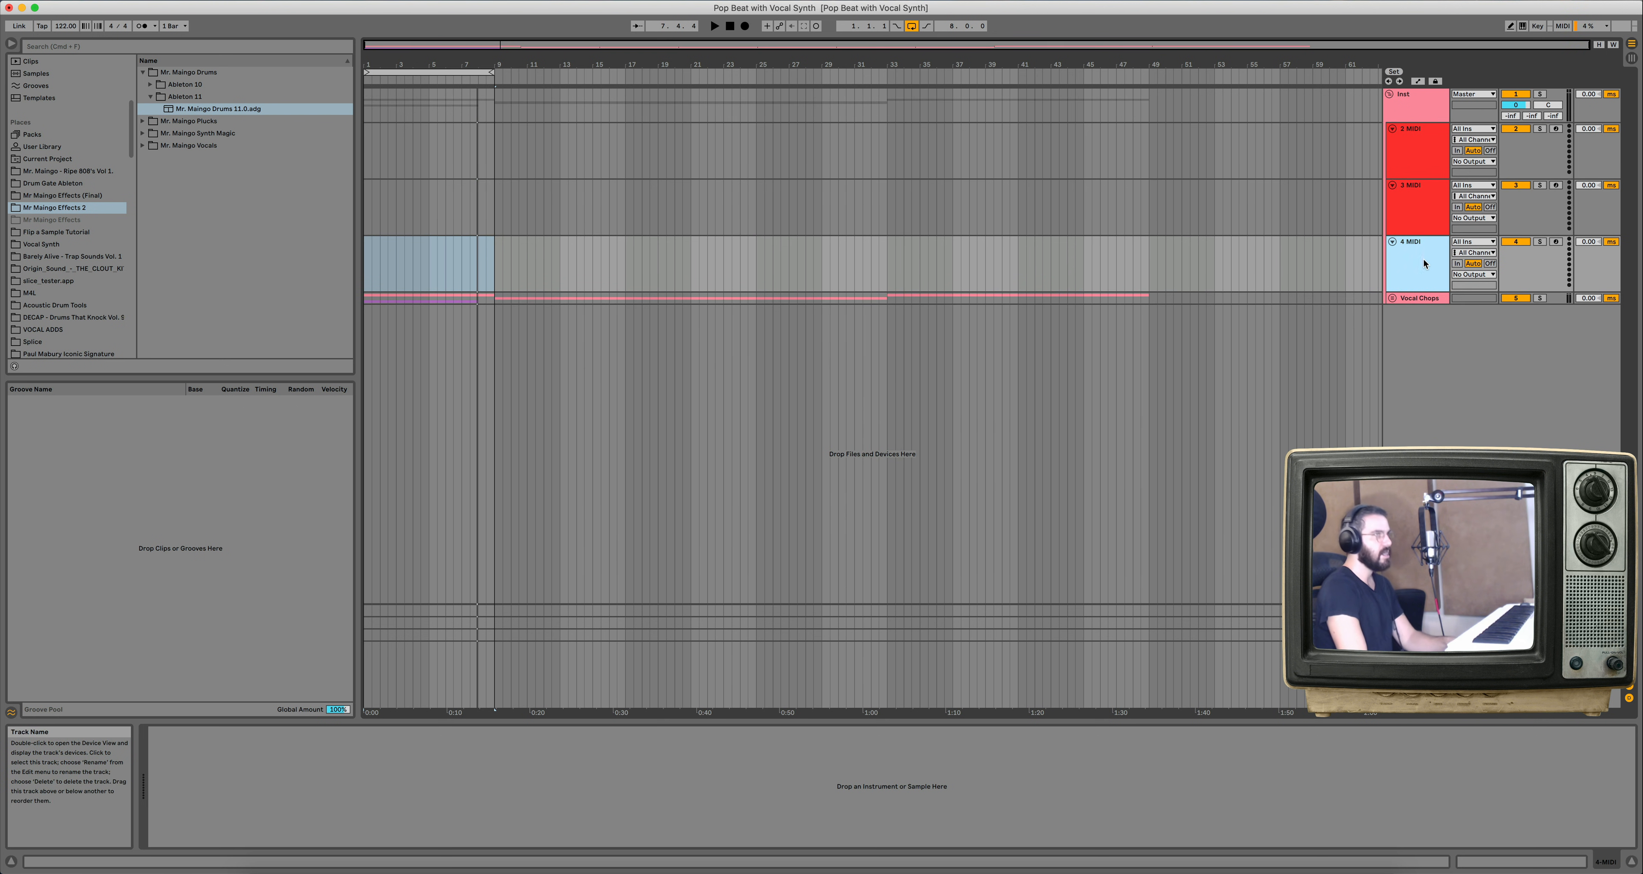
{"action": "key", "text": "super+t"}
{"action": "right_click", "coordinate": [1413, 336]}
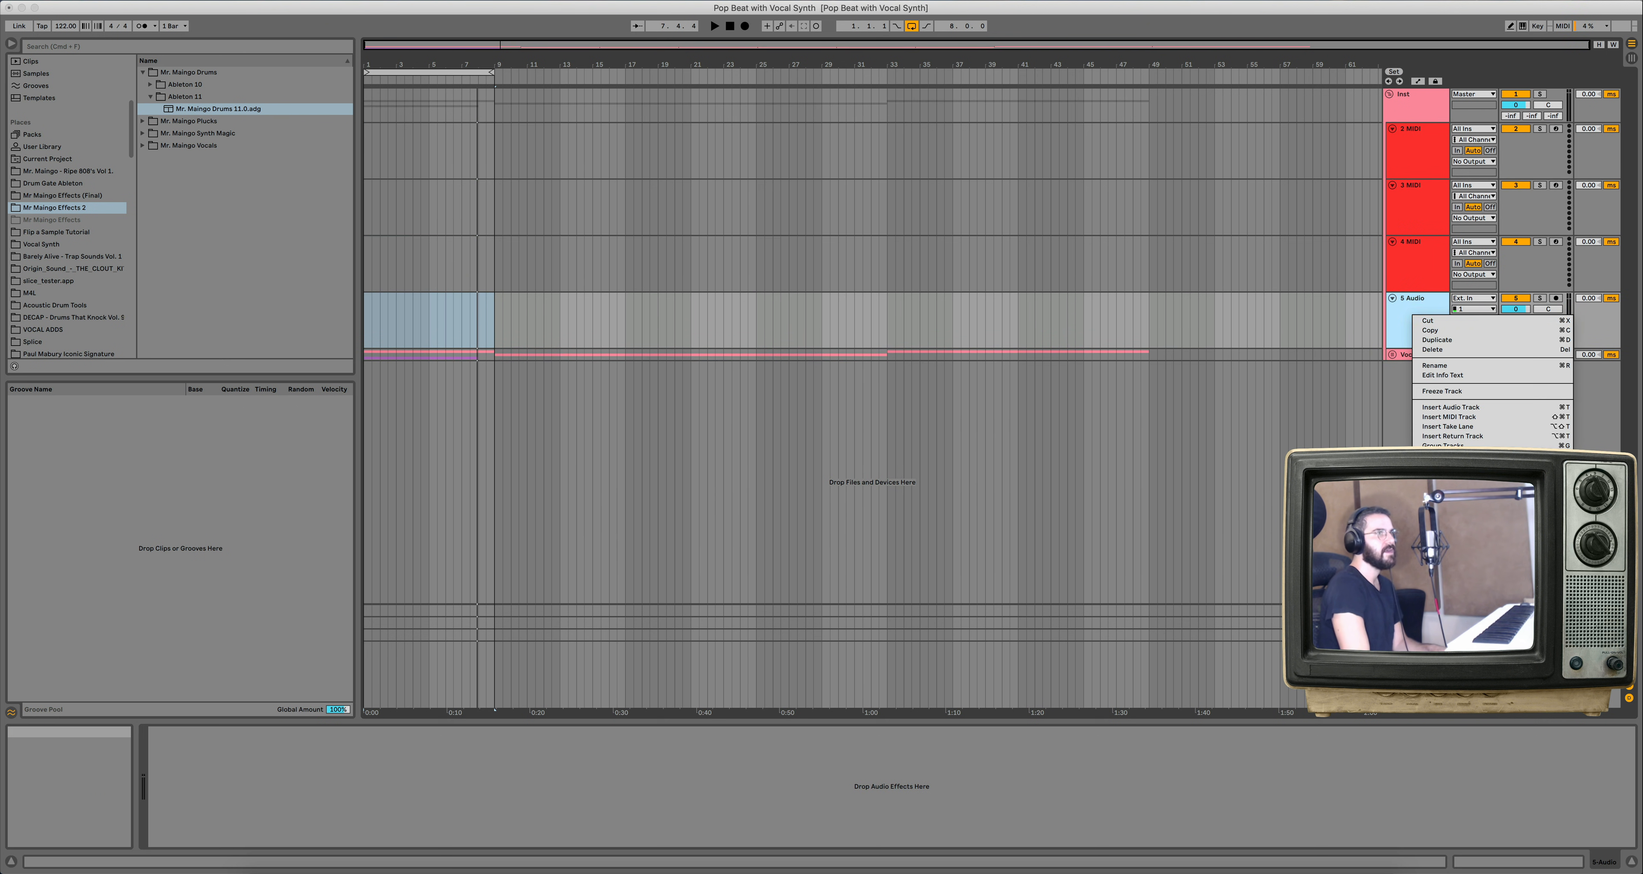
{"action": "left_click", "coordinate": [1426, 531]}
{"action": "key", "text": "super+z"}
Group the three red MIDI tracks and the red audio track, naming the group Intro Drums.
{"action": "left_click", "coordinate": [1413, 152], "text": "shift"}
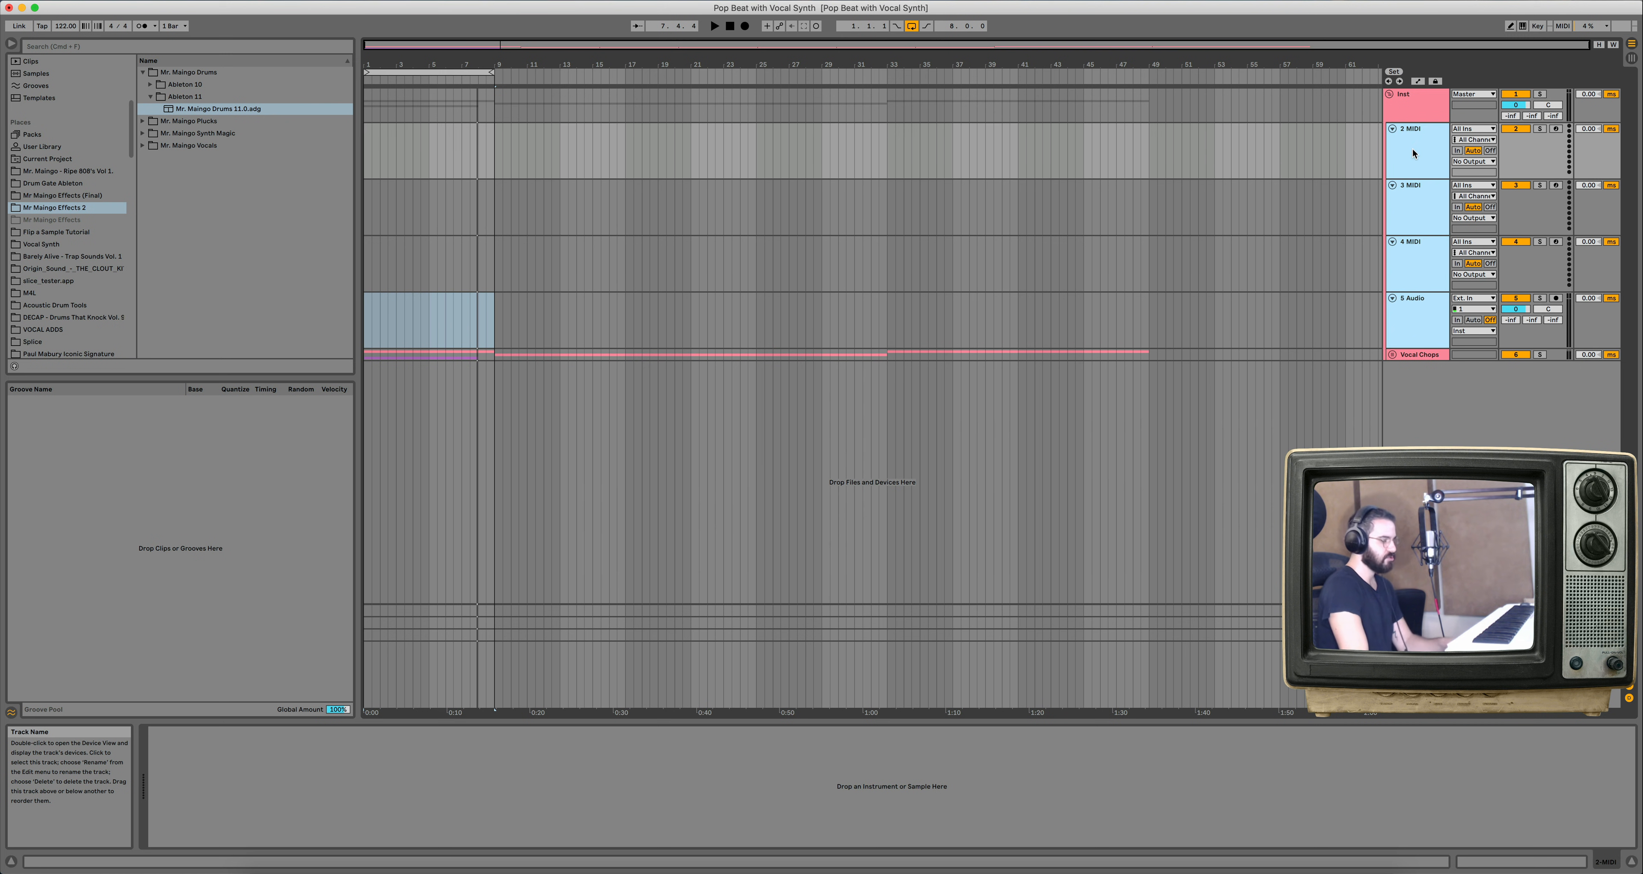
{"action": "key", "text": "super+g"}
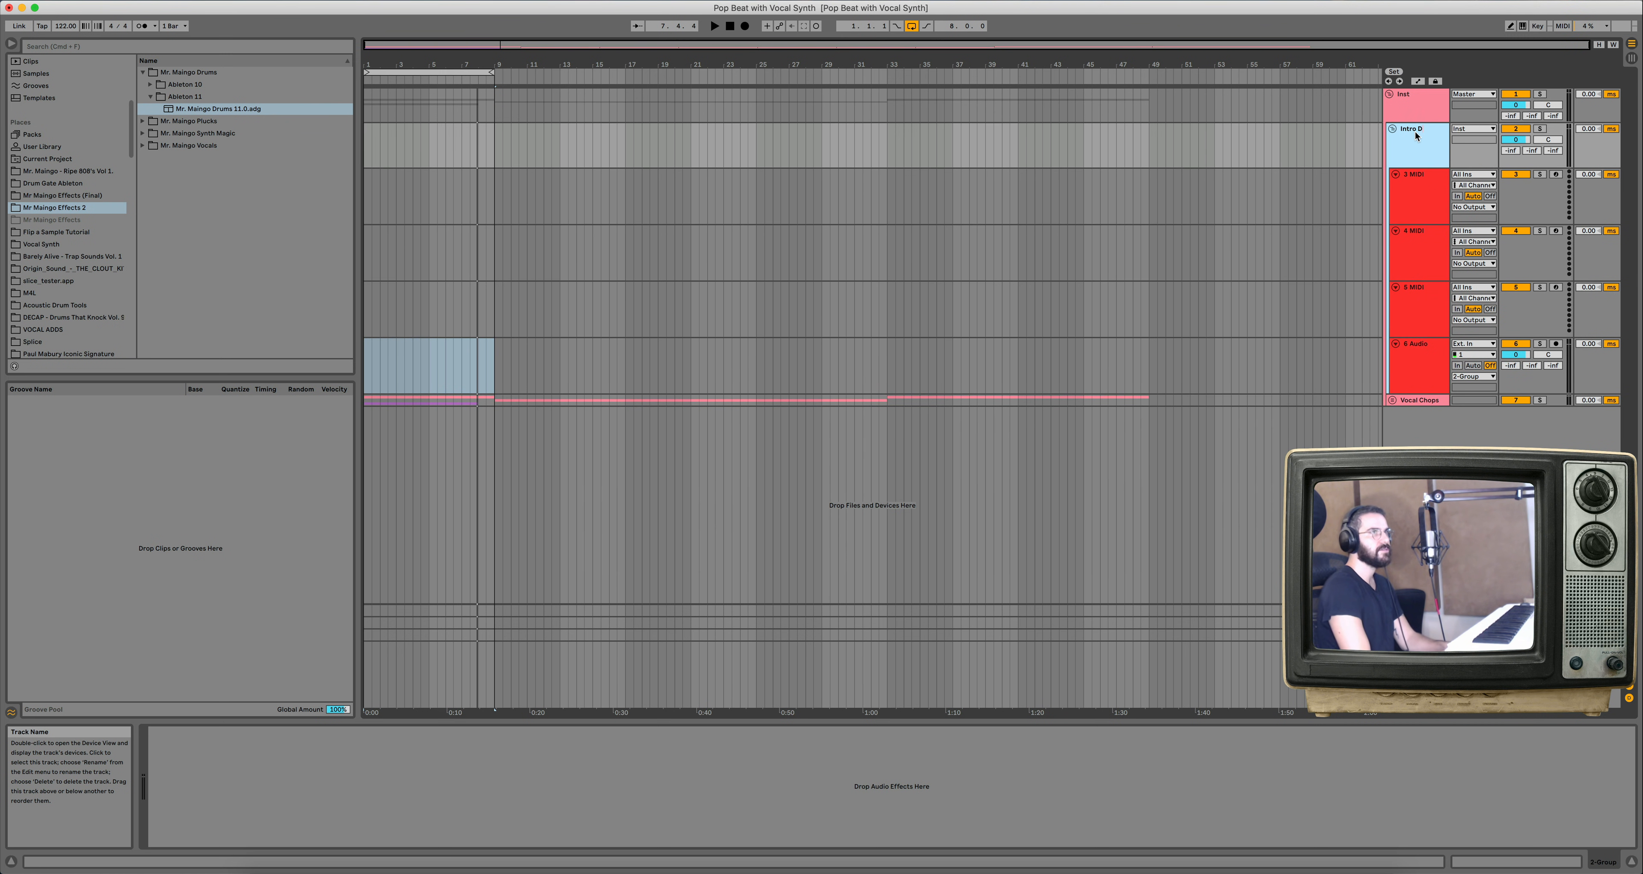
{"action": "type", "text": "s"}
{"action": "key", "text": "Return"}
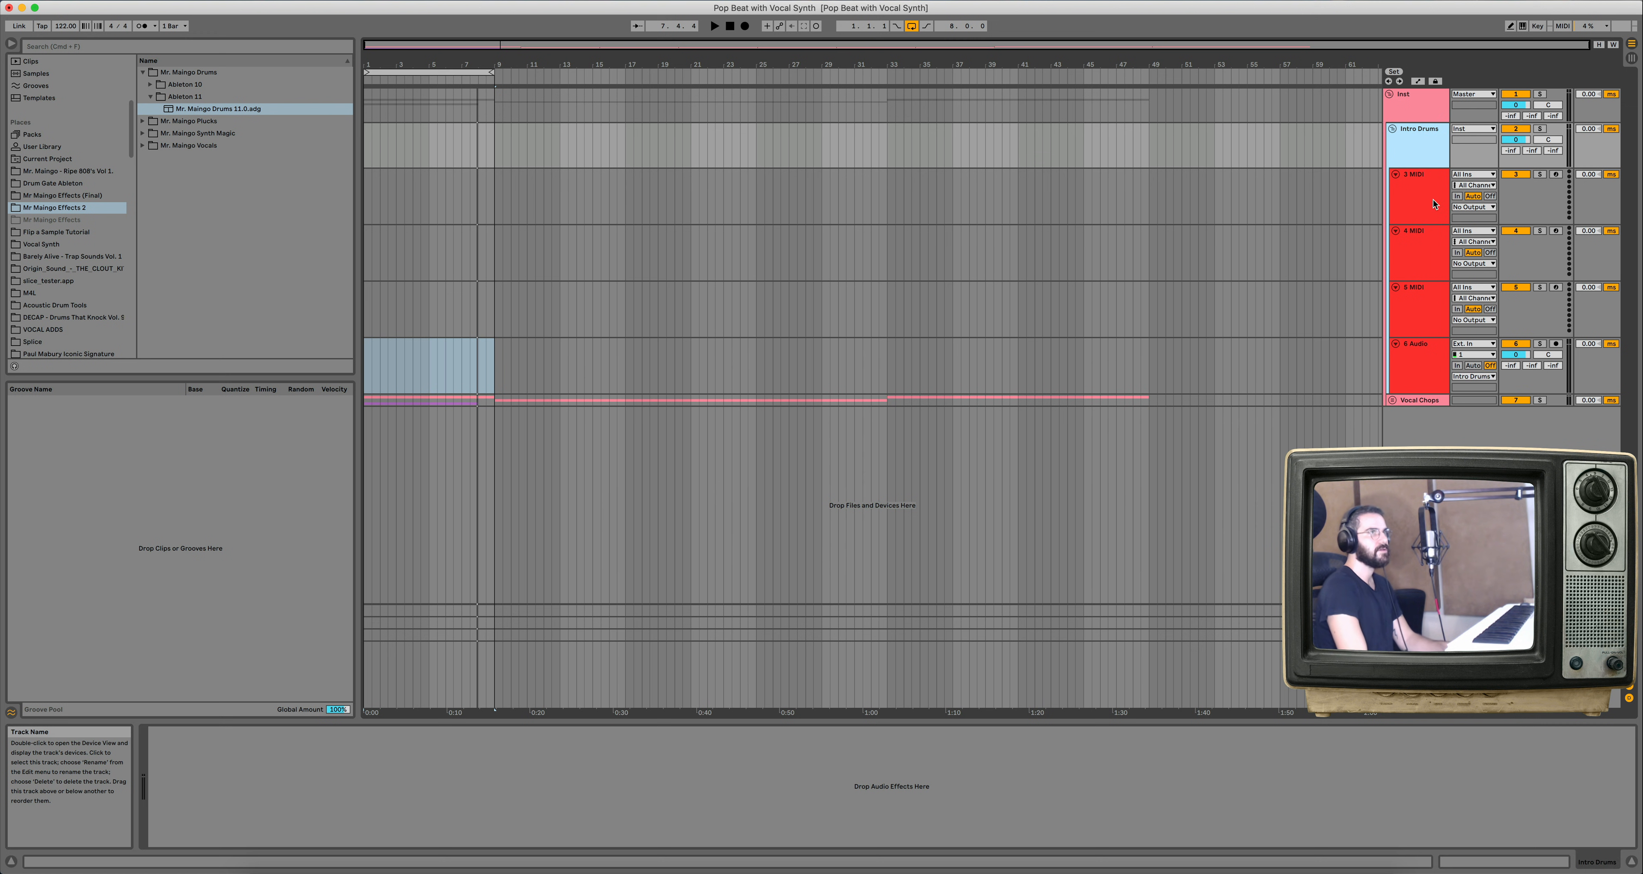
Nest the Intro Drums group inside a new parent group named Drums.
{"action": "key", "text": "super+g"}
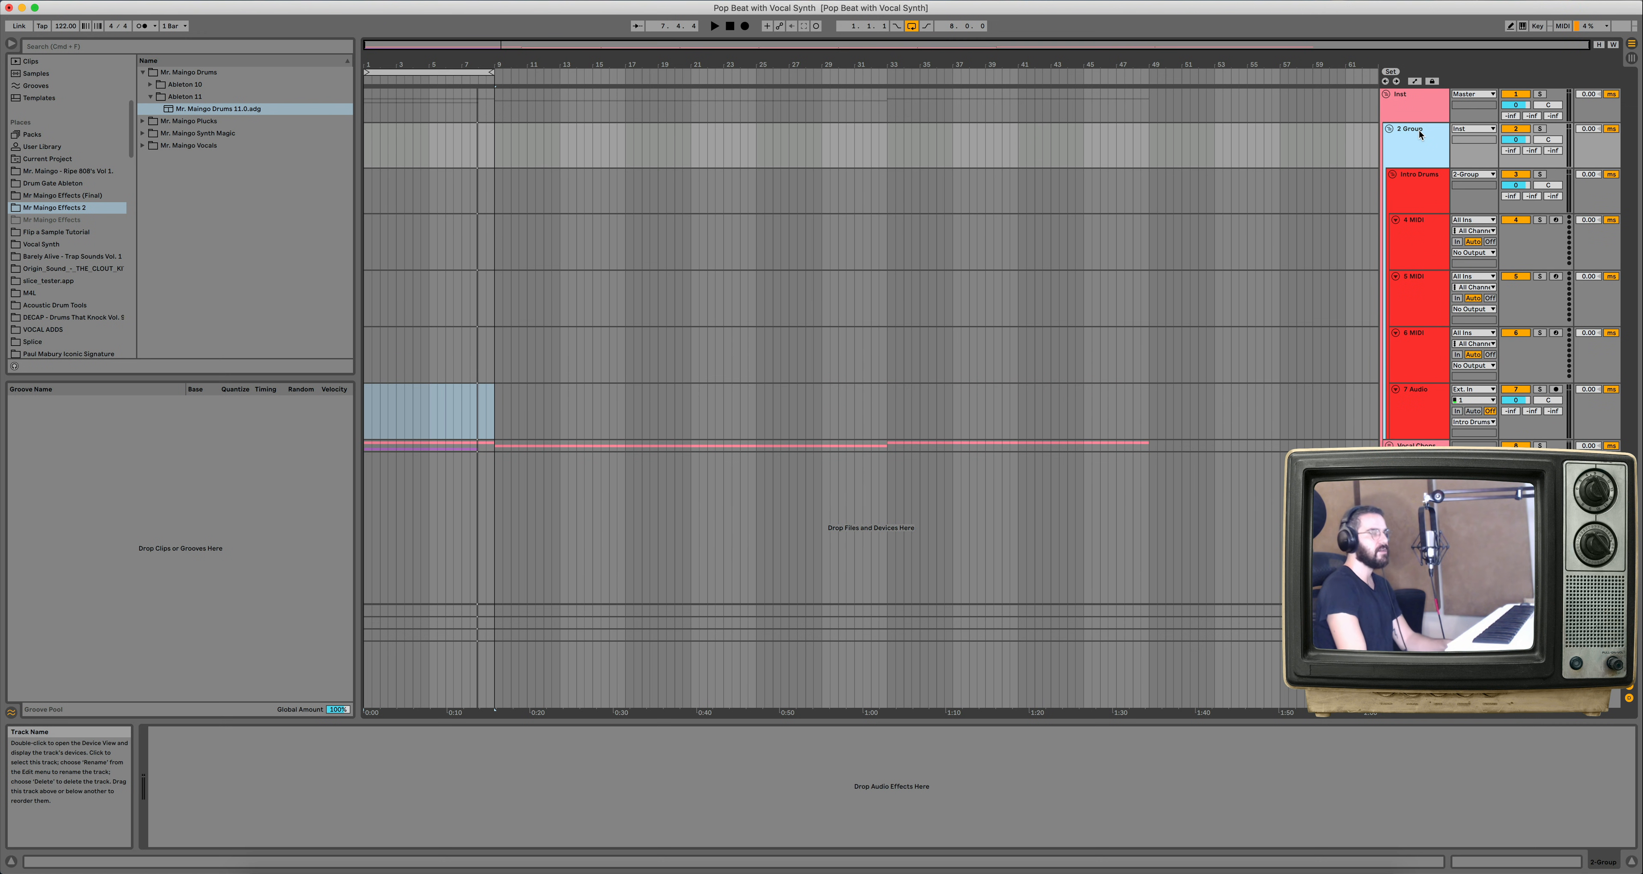
{"action": "key", "text": "super+r"}
{"action": "type", "text": "Drum"}
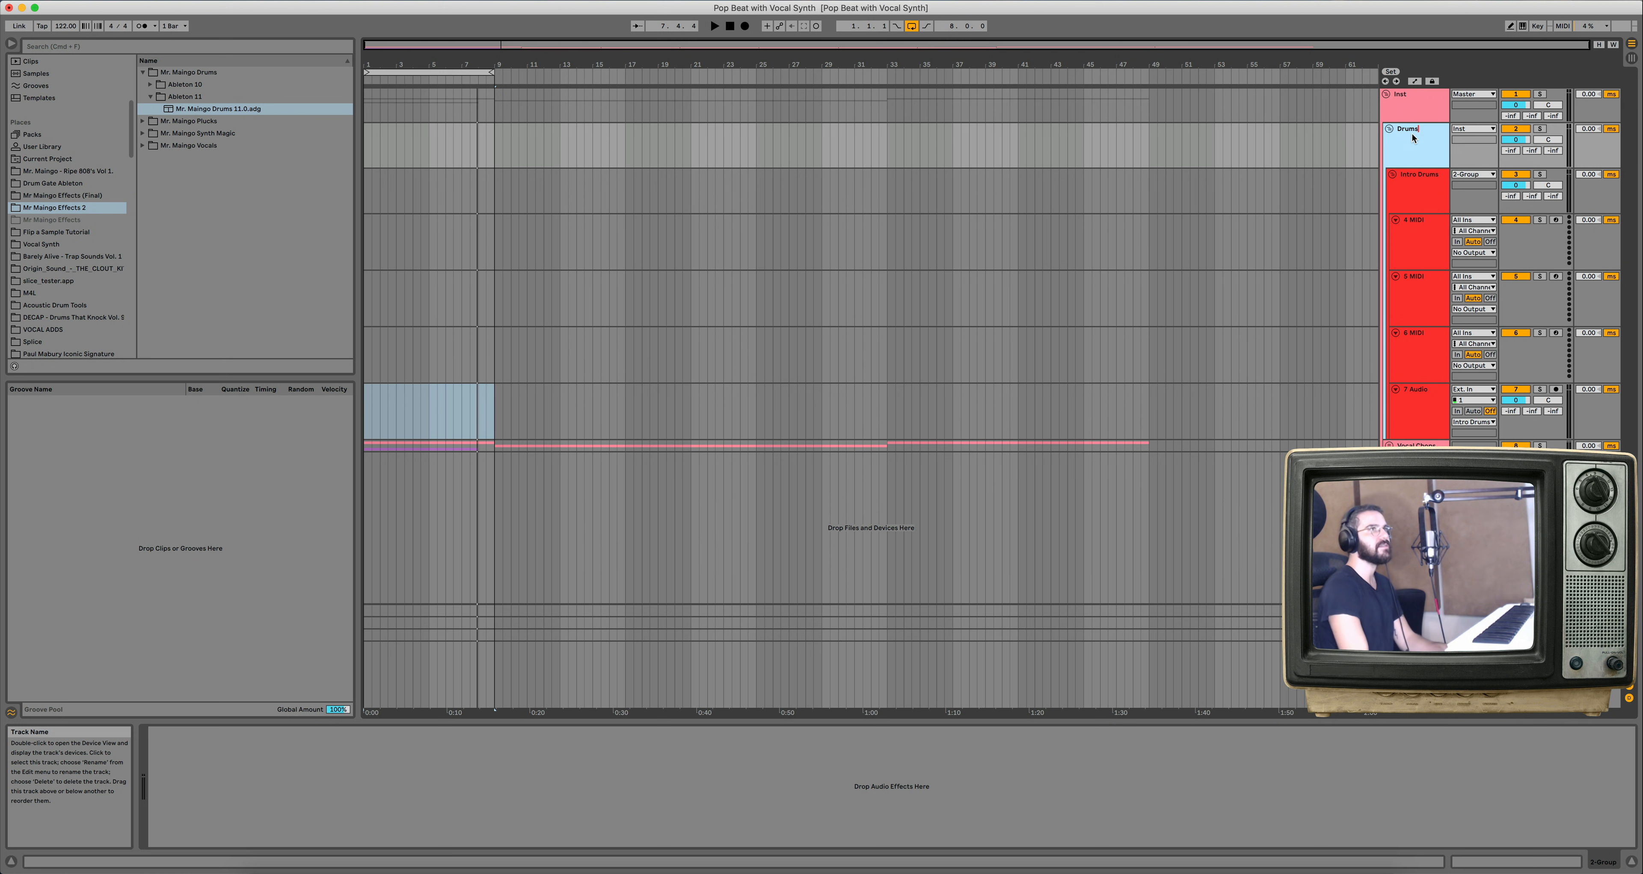
{"action": "type", "text": "s"}
{"action": "key", "text": "Return"}
Place Be Happy Rim 2.wav from the Vocal Synth Samples folder at bar 1 of the intro audio track.
{"action": "left_click", "coordinate": [1434, 422]}
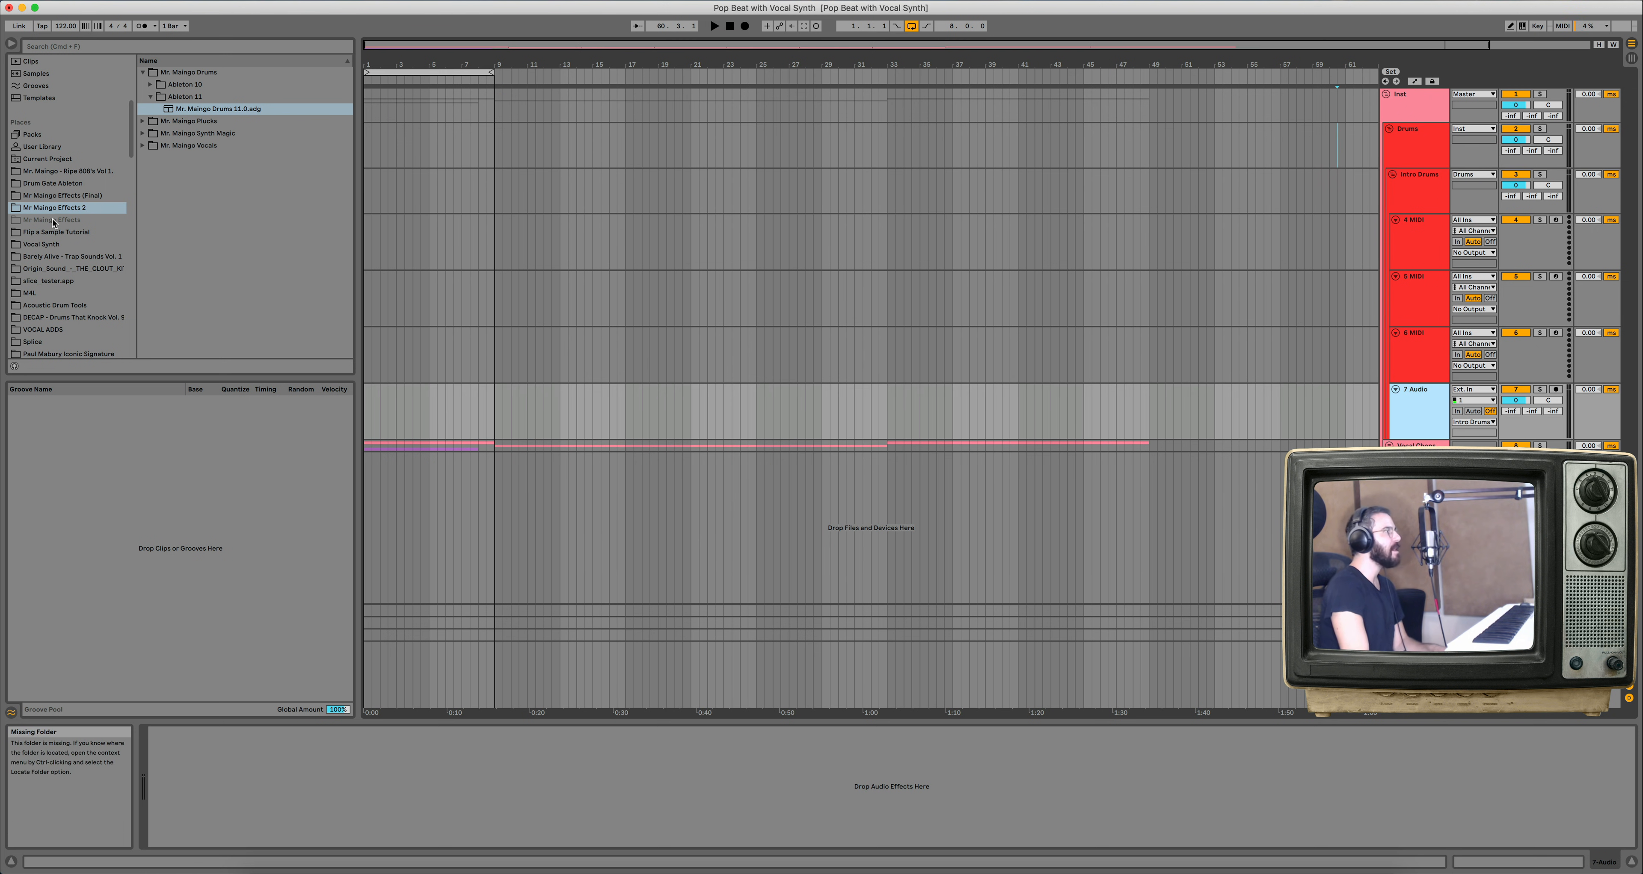
{"action": "left_click", "coordinate": [57, 232]}
{"action": "left_click", "coordinate": [146, 110]}
{"action": "left_click", "coordinate": [142, 109]}
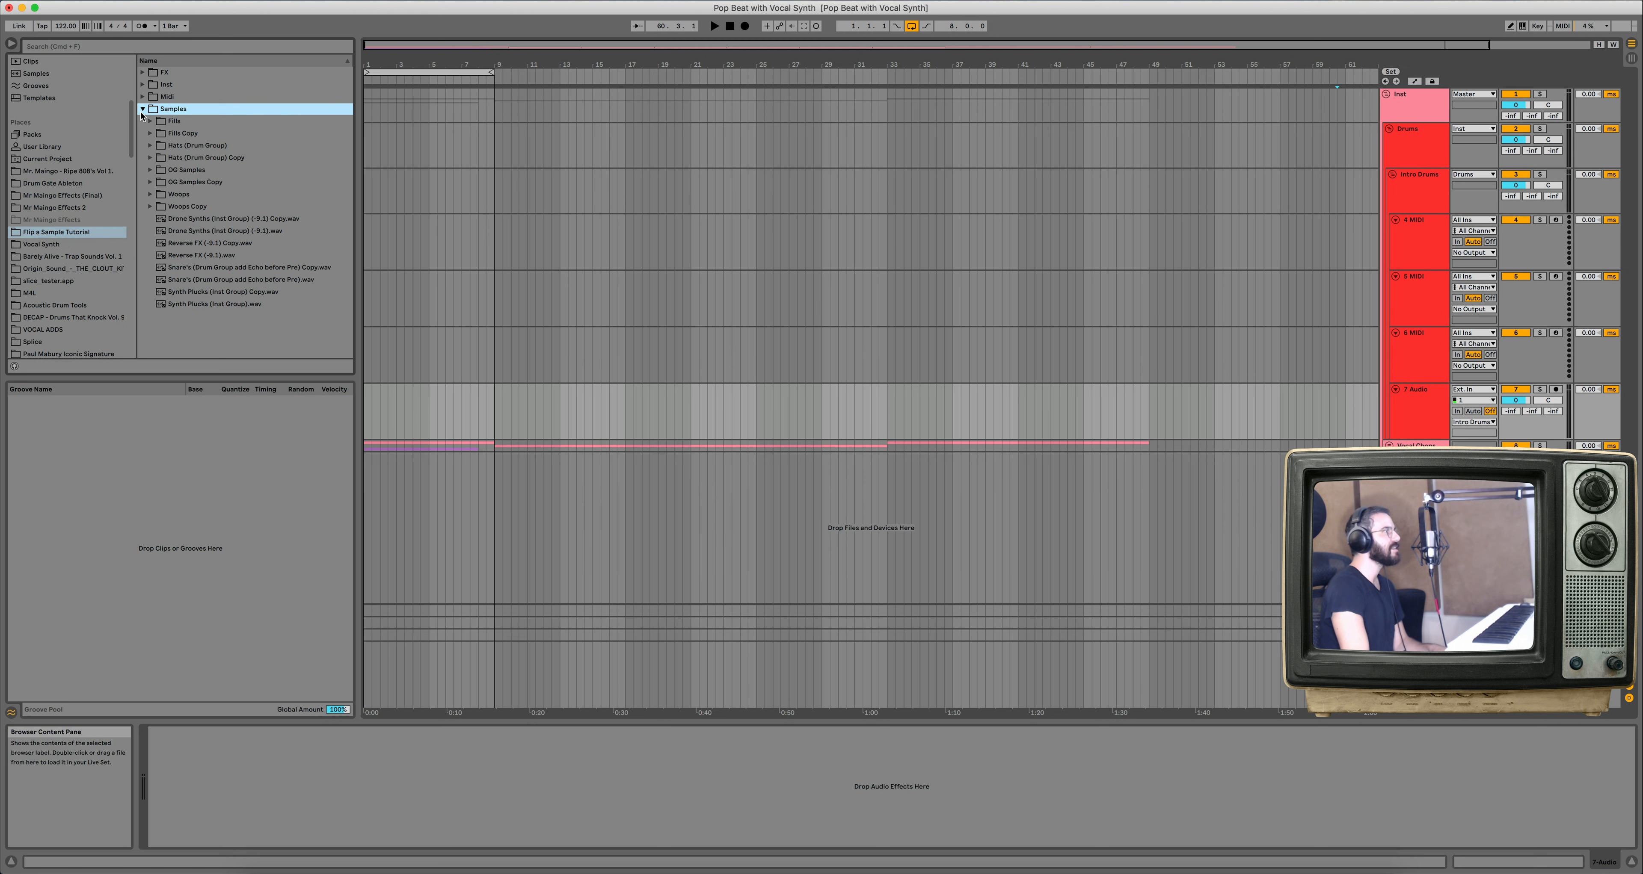
{"action": "left_click", "coordinate": [143, 109]}
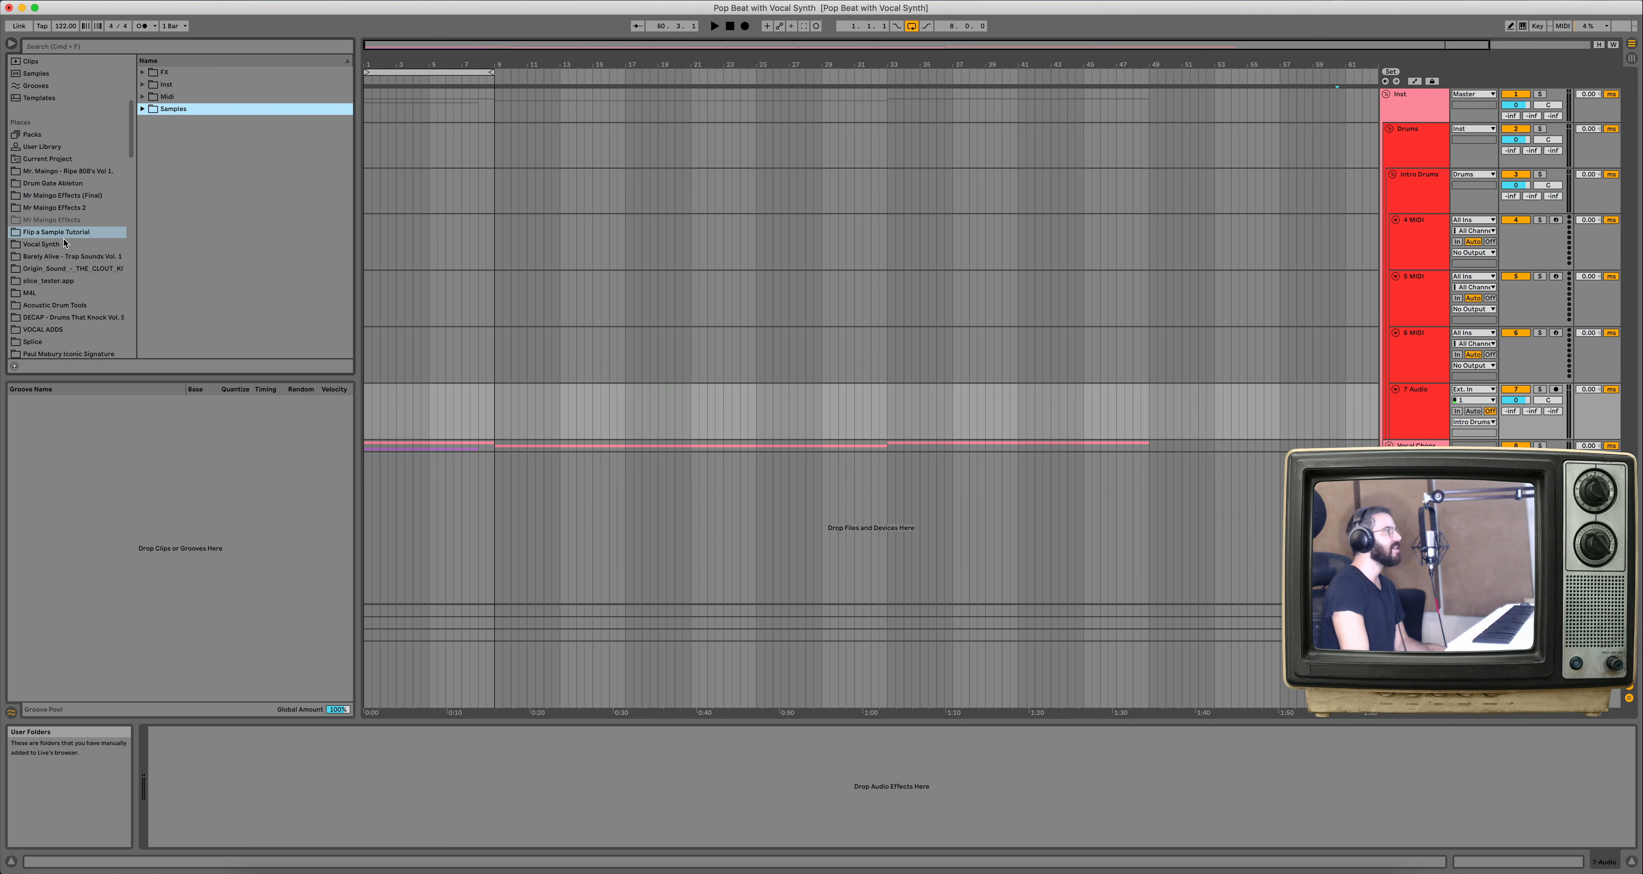
{"action": "left_click", "coordinate": [41, 245]}
{"action": "left_click", "coordinate": [144, 232]}
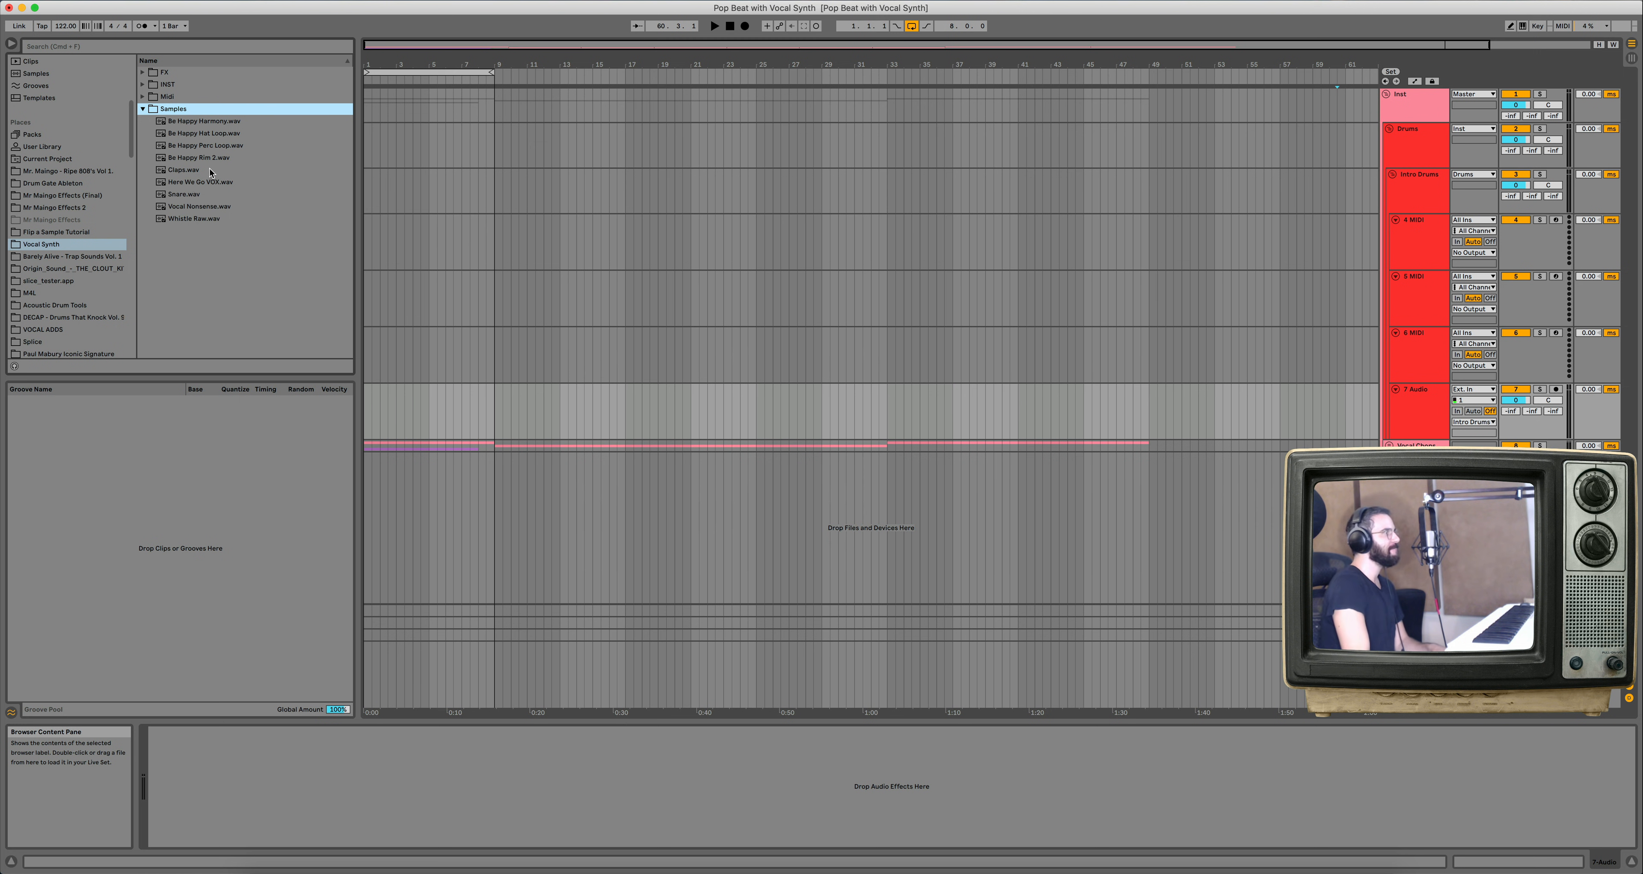
{"action": "left_click_drag", "start_coordinate": [210, 163], "coordinate": [366, 403]}
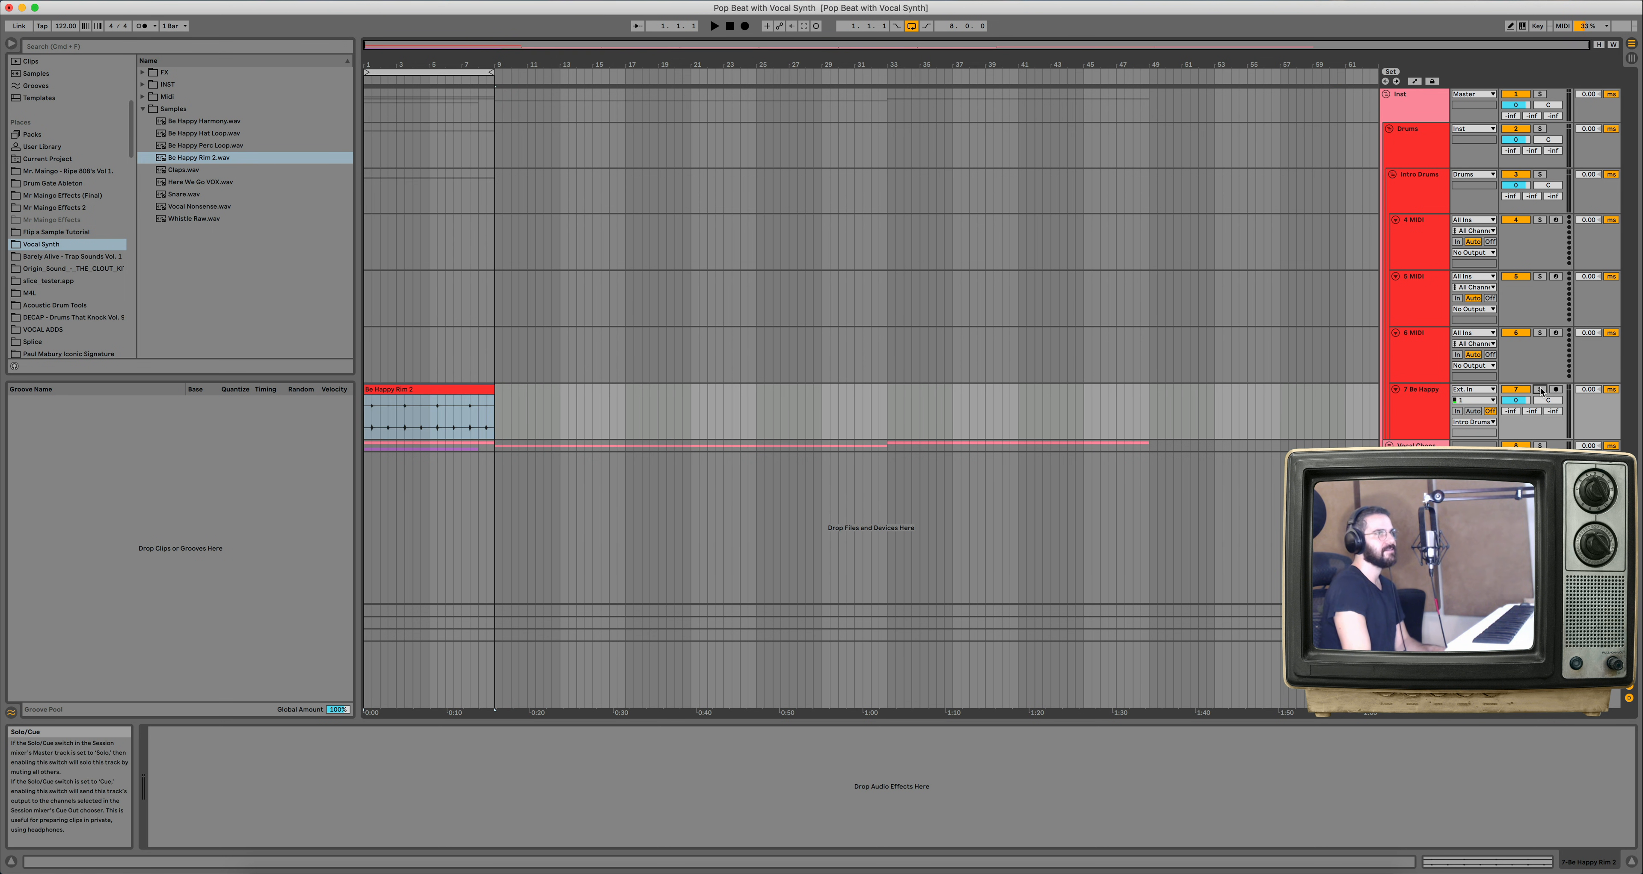
Listen to the rim loop soloed, then unsolo it and play the loop section with all tracks.
{"action": "left_click", "coordinate": [1540, 390]}
{"action": "key", "text": "space"}
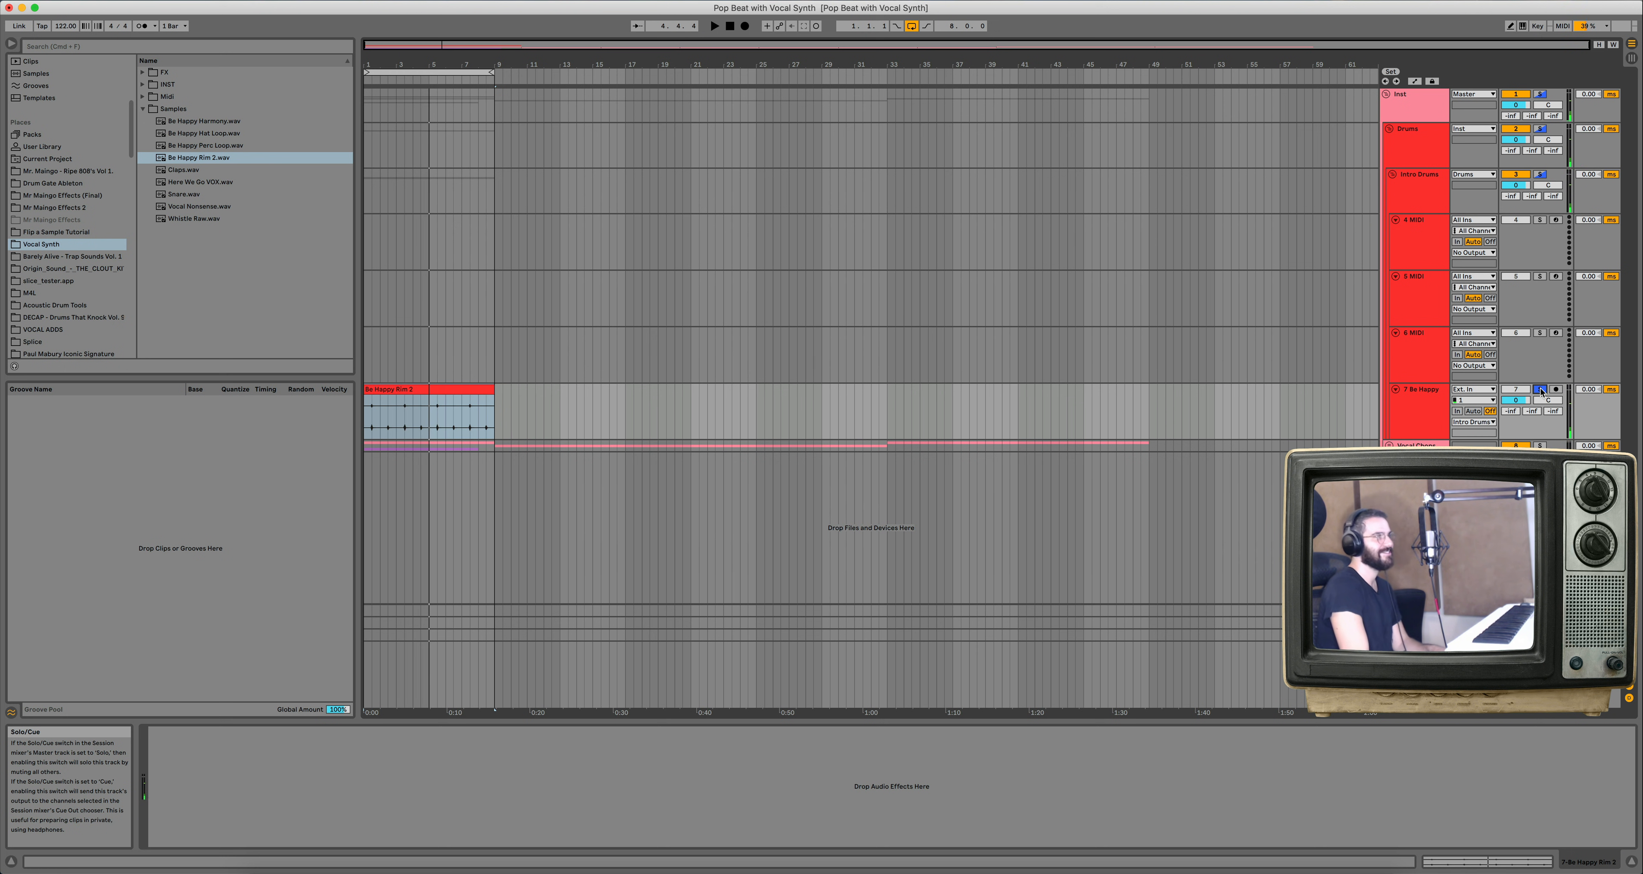
{"action": "left_click", "coordinate": [1542, 392]}
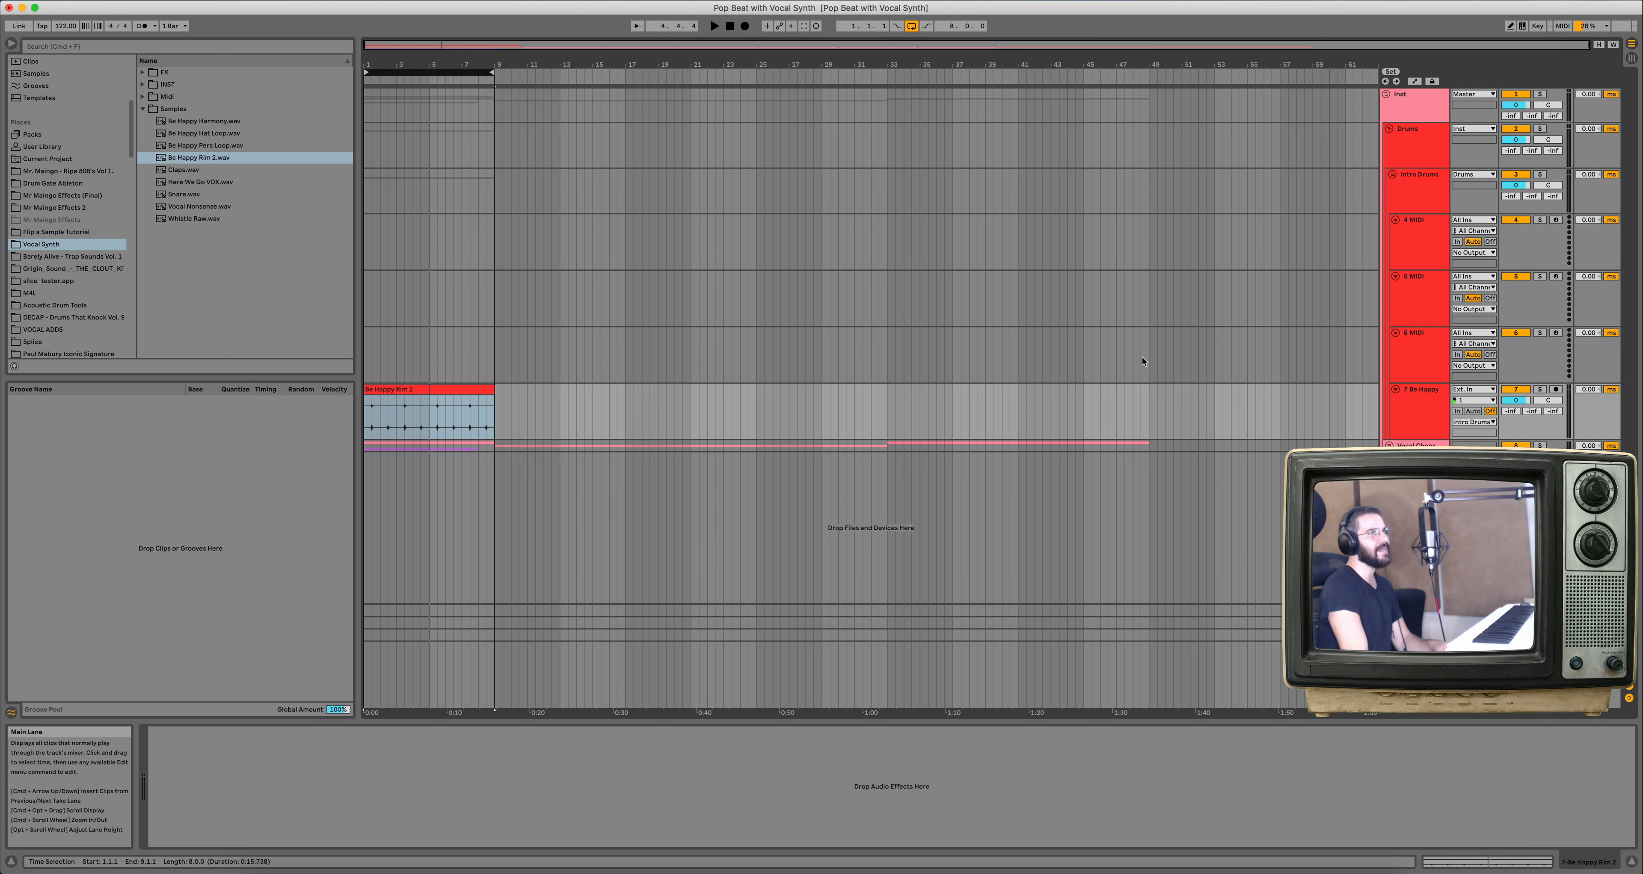
{"action": "key", "text": "space"}
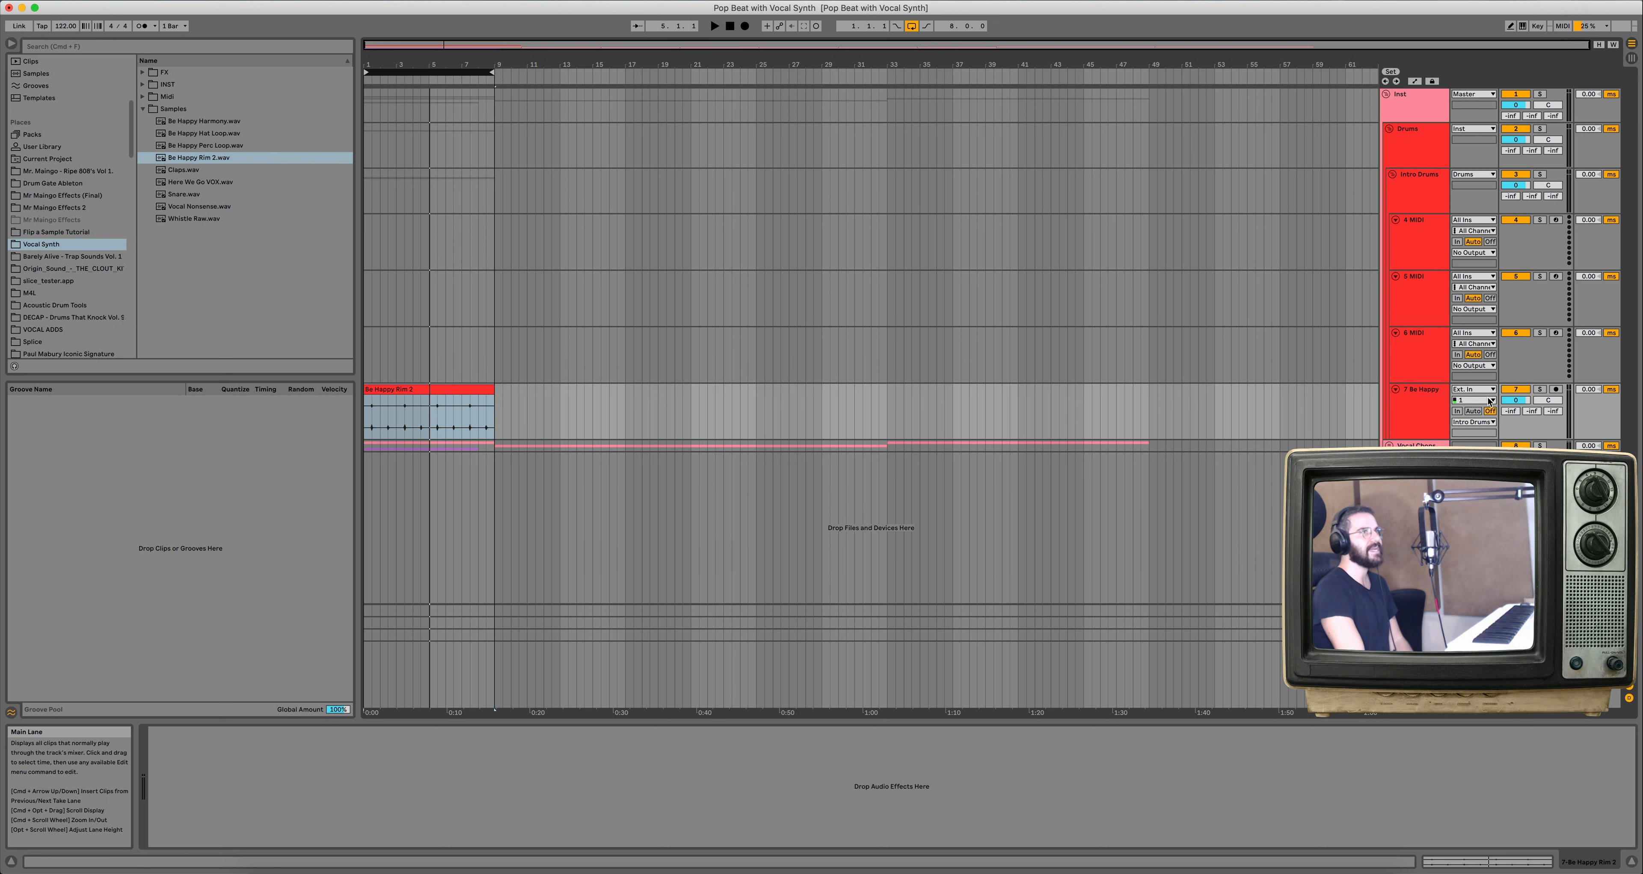
Load Intro Rim 1 (8).adv from the Vocal Synth INST folder onto the first MIDI track in Intro Drums.
{"action": "left_click", "coordinate": [1428, 243]}
{"action": "mouse_move", "coordinate": [215, 162]}
{"action": "left_mouse_down"}
{"action": "mouse_move", "coordinate": [406, 238]}
{"action": "mouse_move", "coordinate": [369, 244]}
{"action": "mouse_move", "coordinate": [208, 160]}
{"action": "left_mouse_up"}
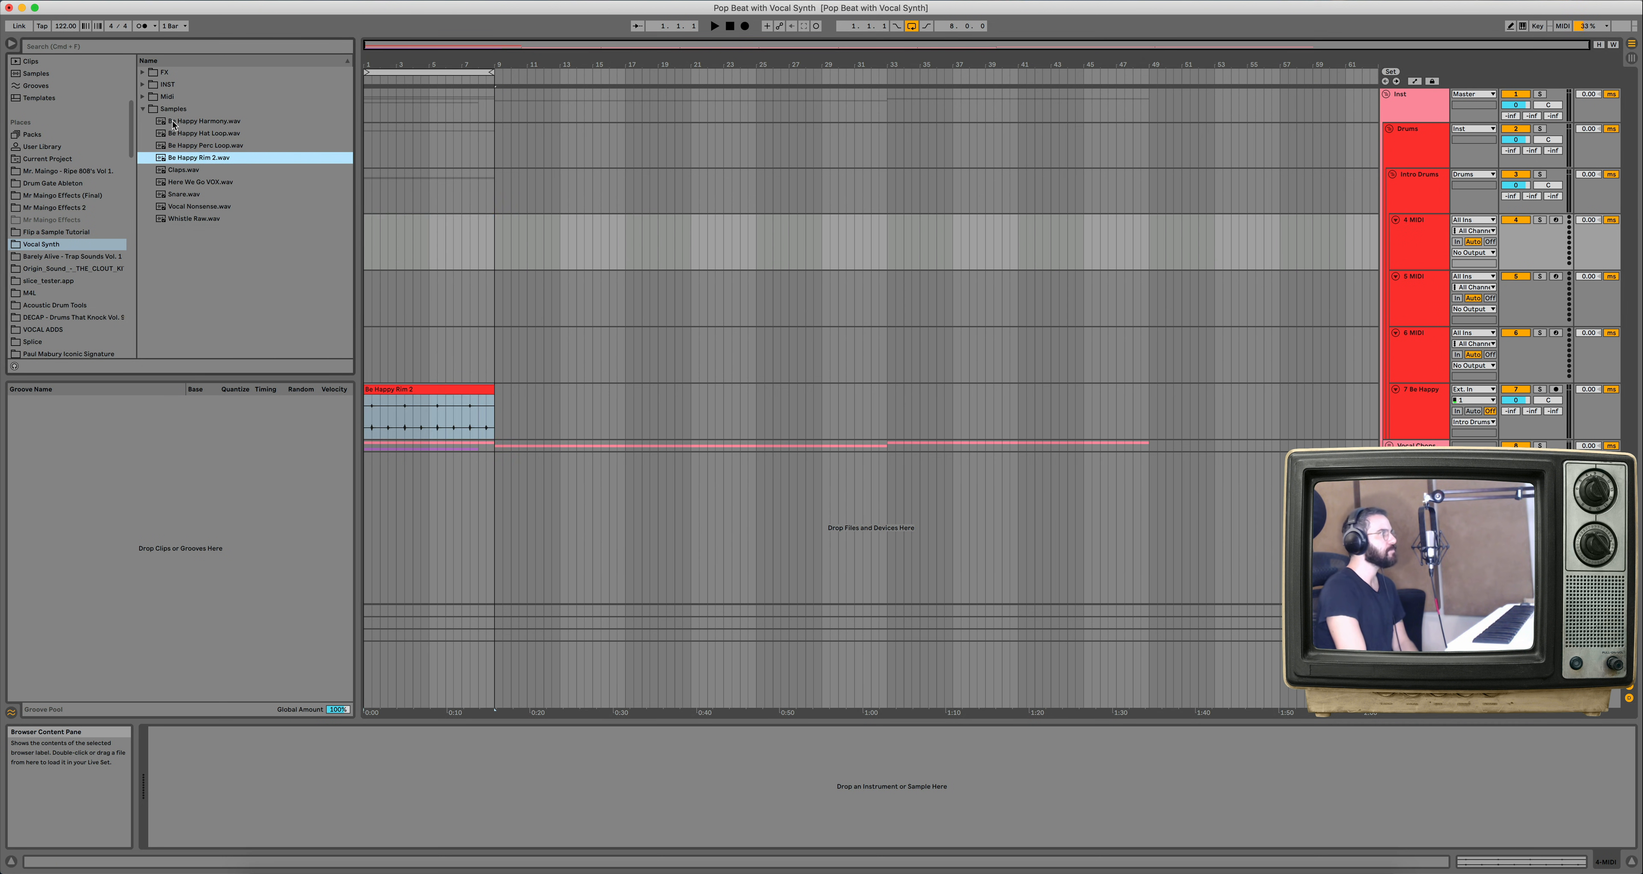
{"action": "left_click", "coordinate": [143, 96]}
{"action": "left_click", "coordinate": [143, 85]}
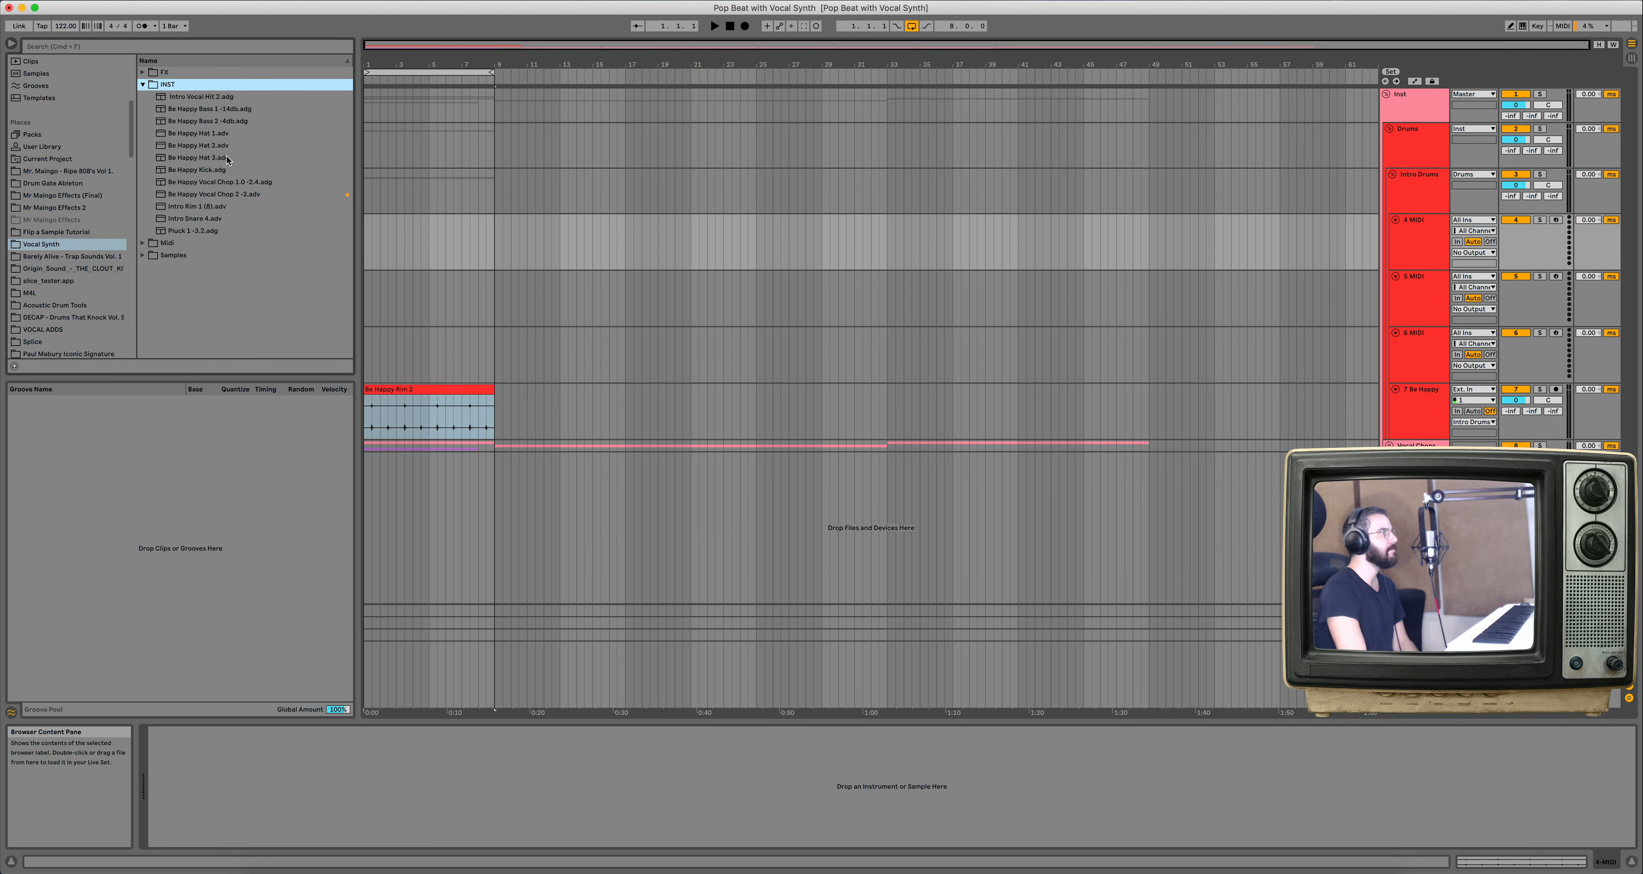
{"action": "left_click", "coordinate": [208, 207]}
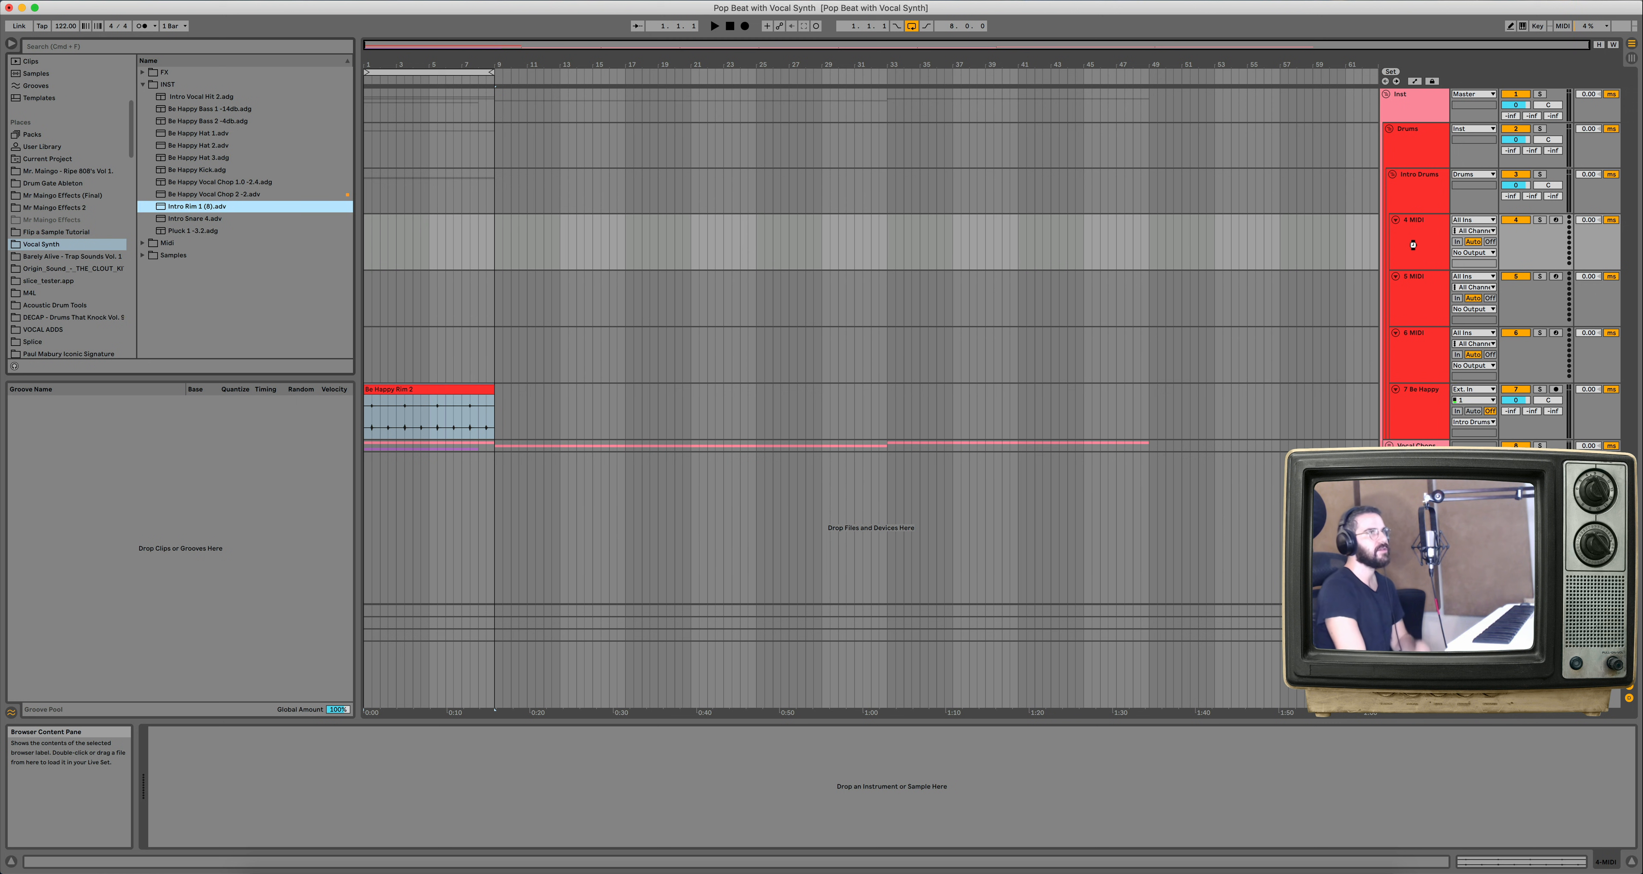
{"action": "left_click_drag", "start_coordinate": [1413, 245], "coordinate": [1412, 245]}
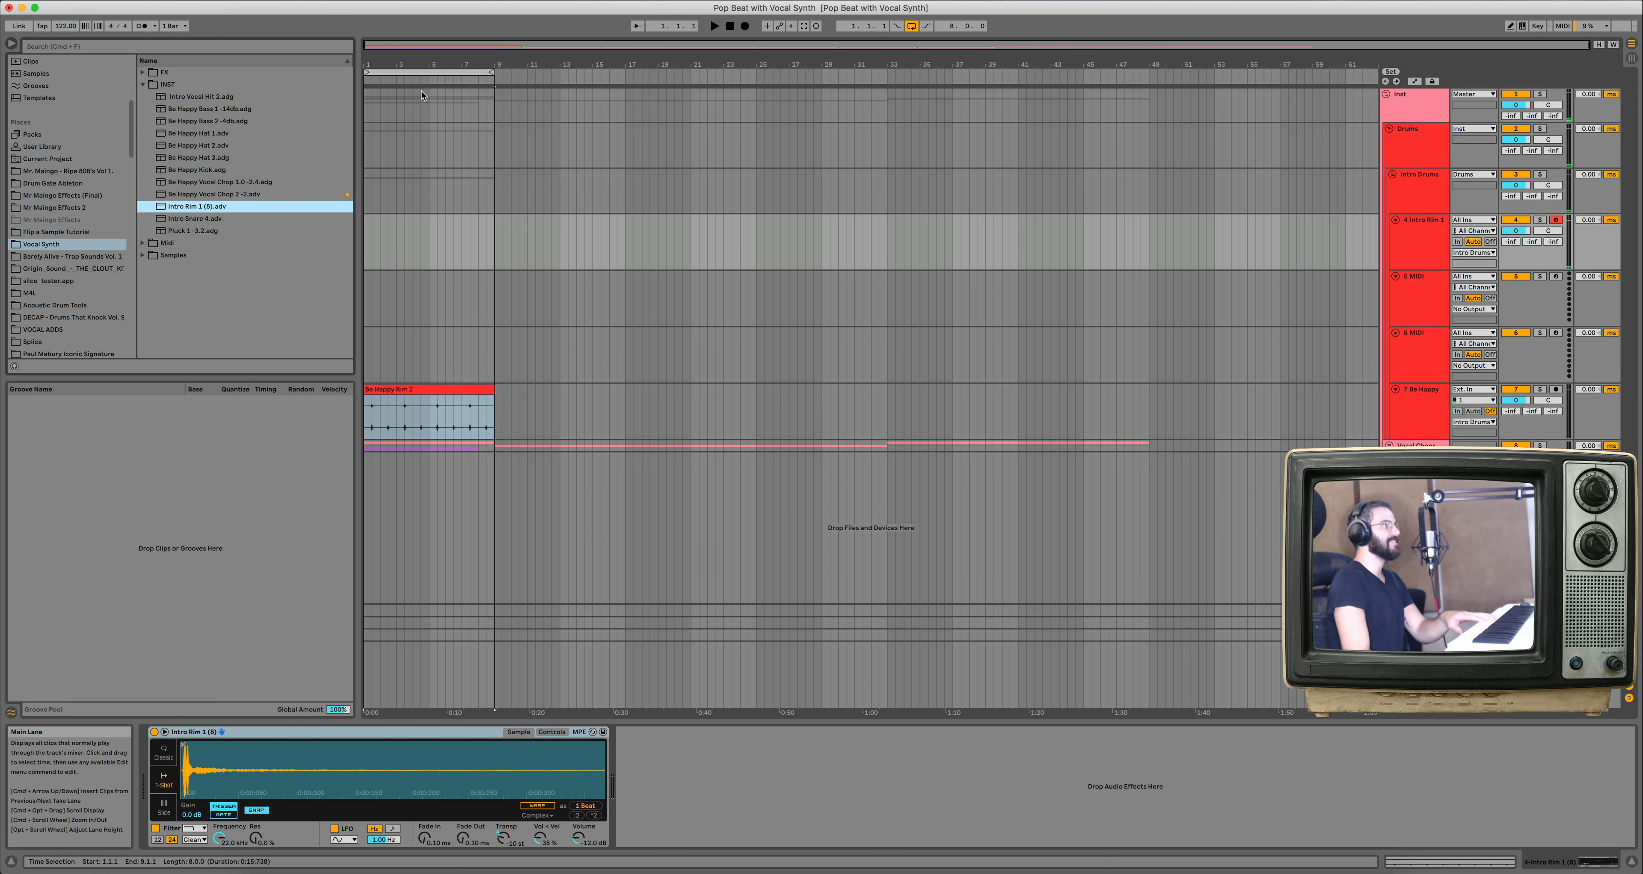
Record a four-bar rim part from bar 1 on the Intro Rim track with the metronome on.
{"action": "left_click", "coordinate": [416, 73]}
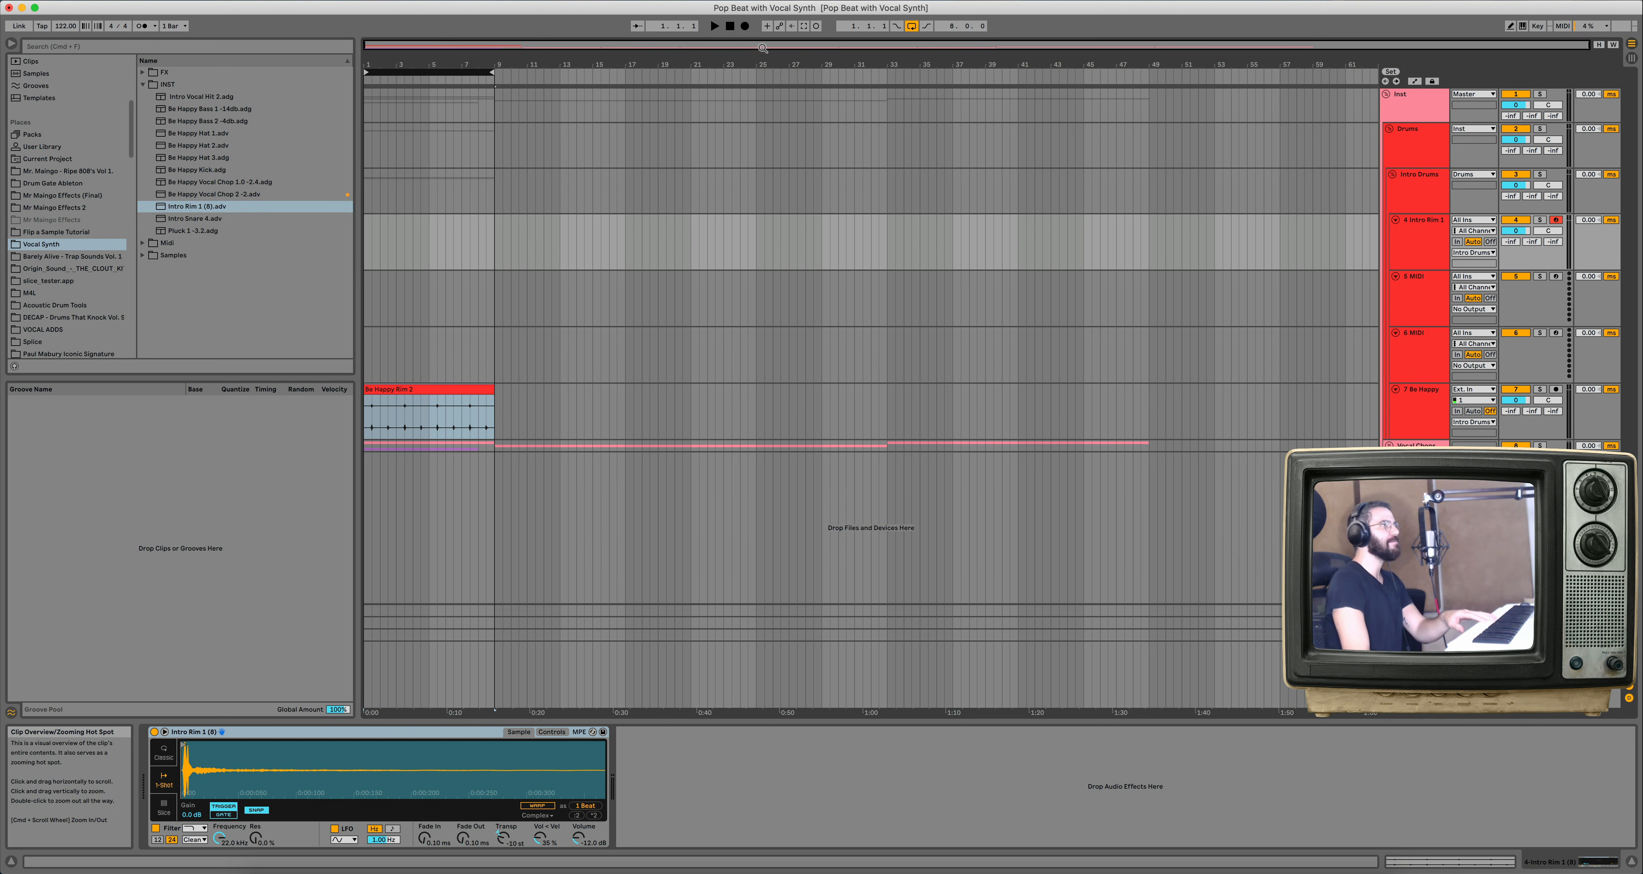
{"action": "left_click", "coordinate": [143, 26]}
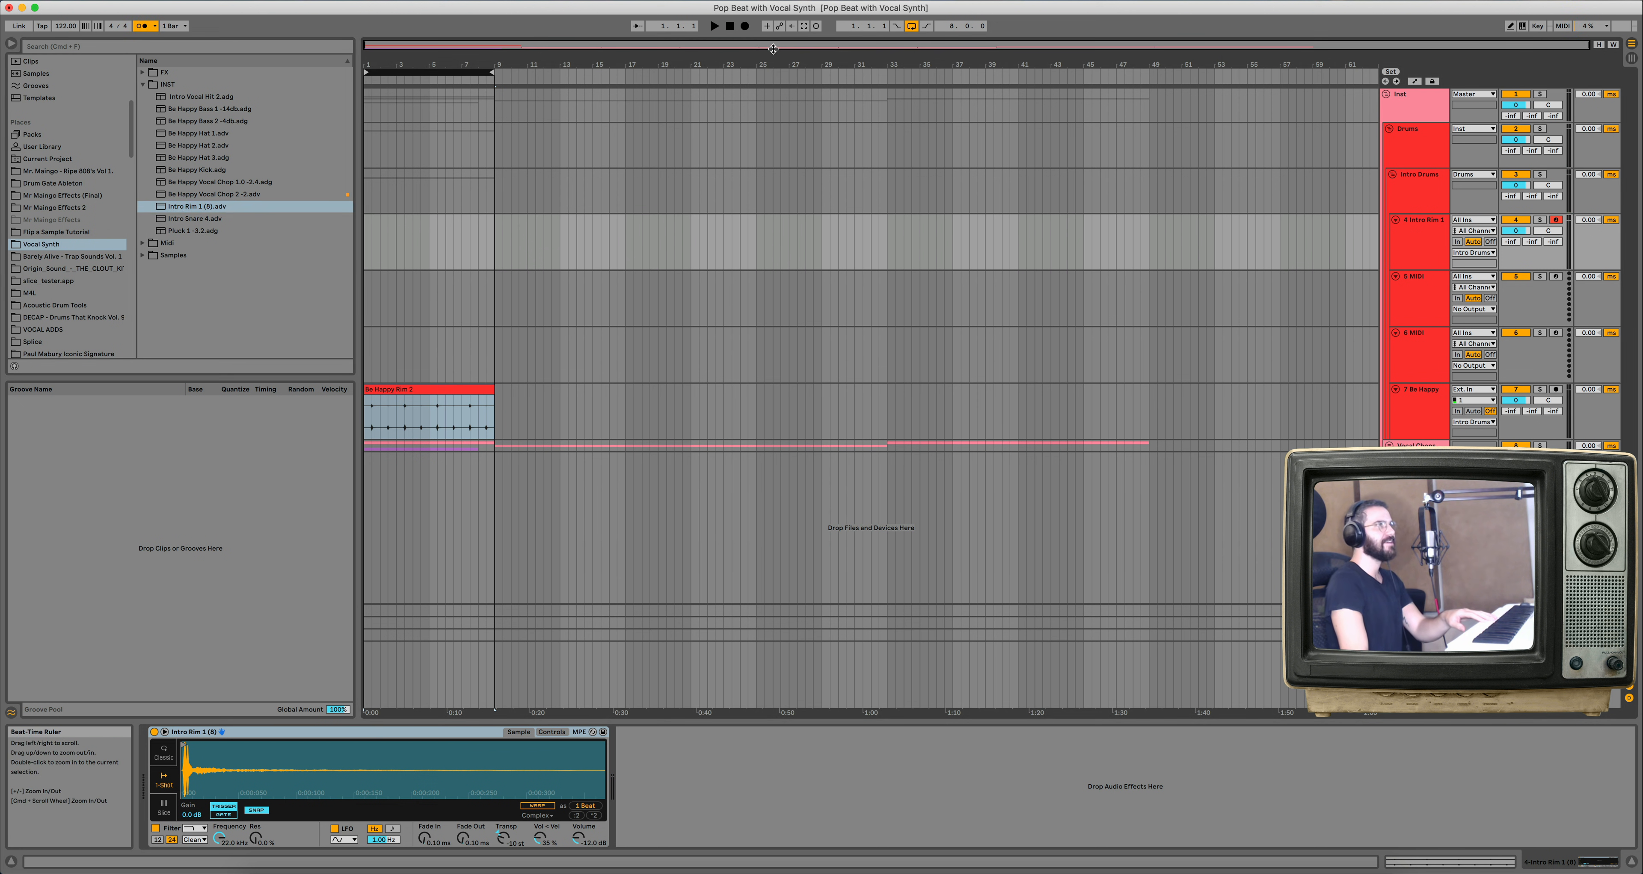
{"action": "left_click", "coordinate": [744, 26]}
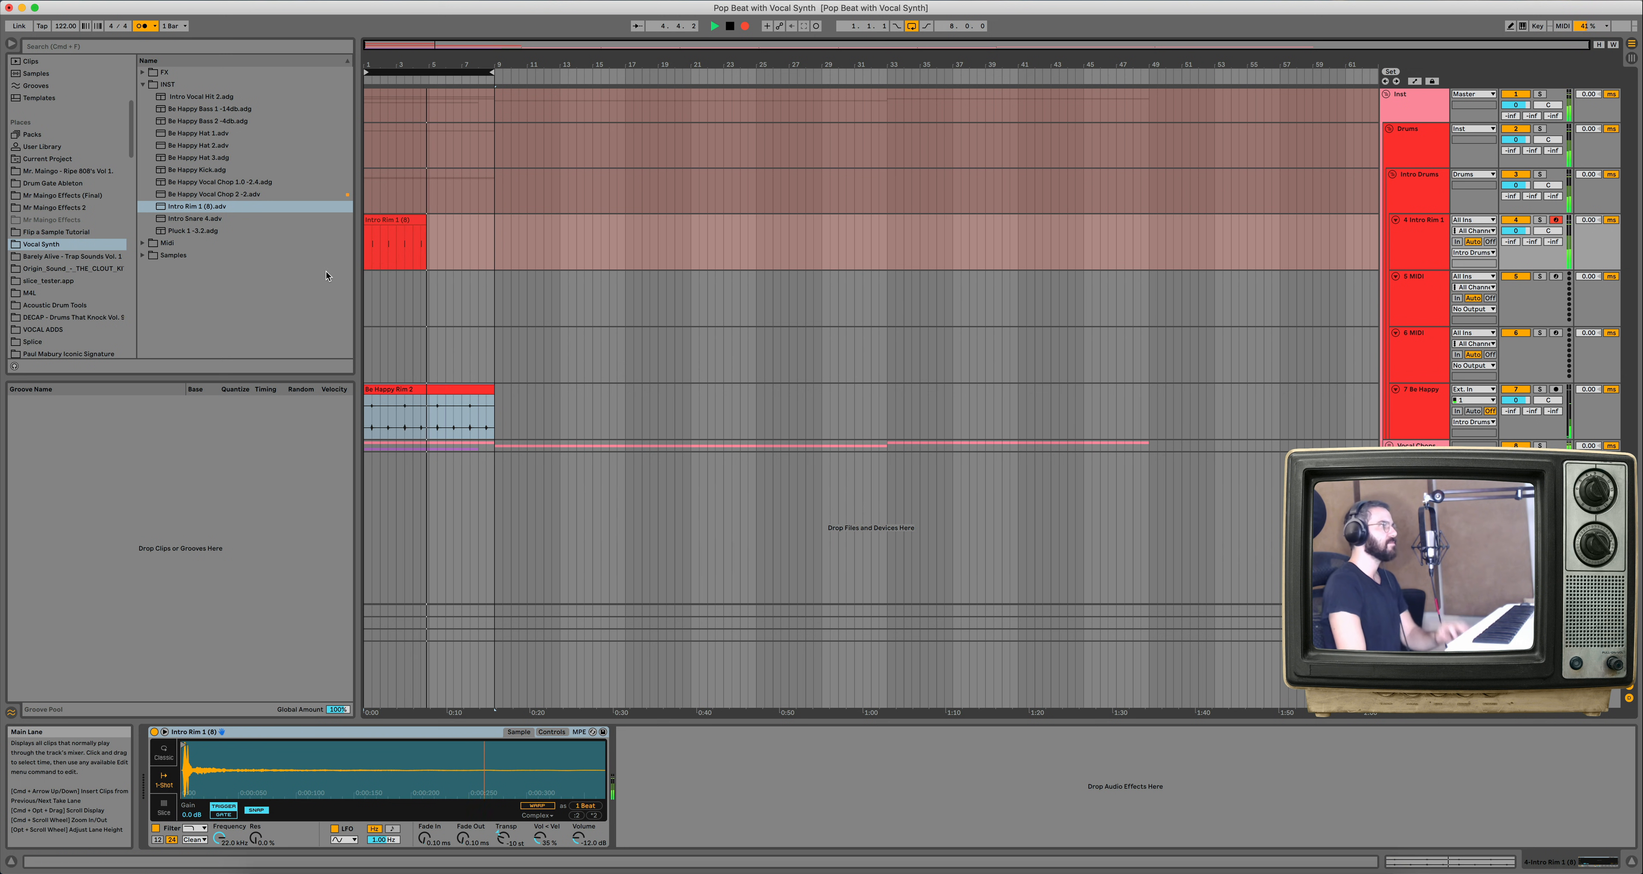
{"action": "key", "text": "space"}
Open the recorded rim clip and quantize all of its notes.
{"action": "left_click", "coordinate": [415, 220]}
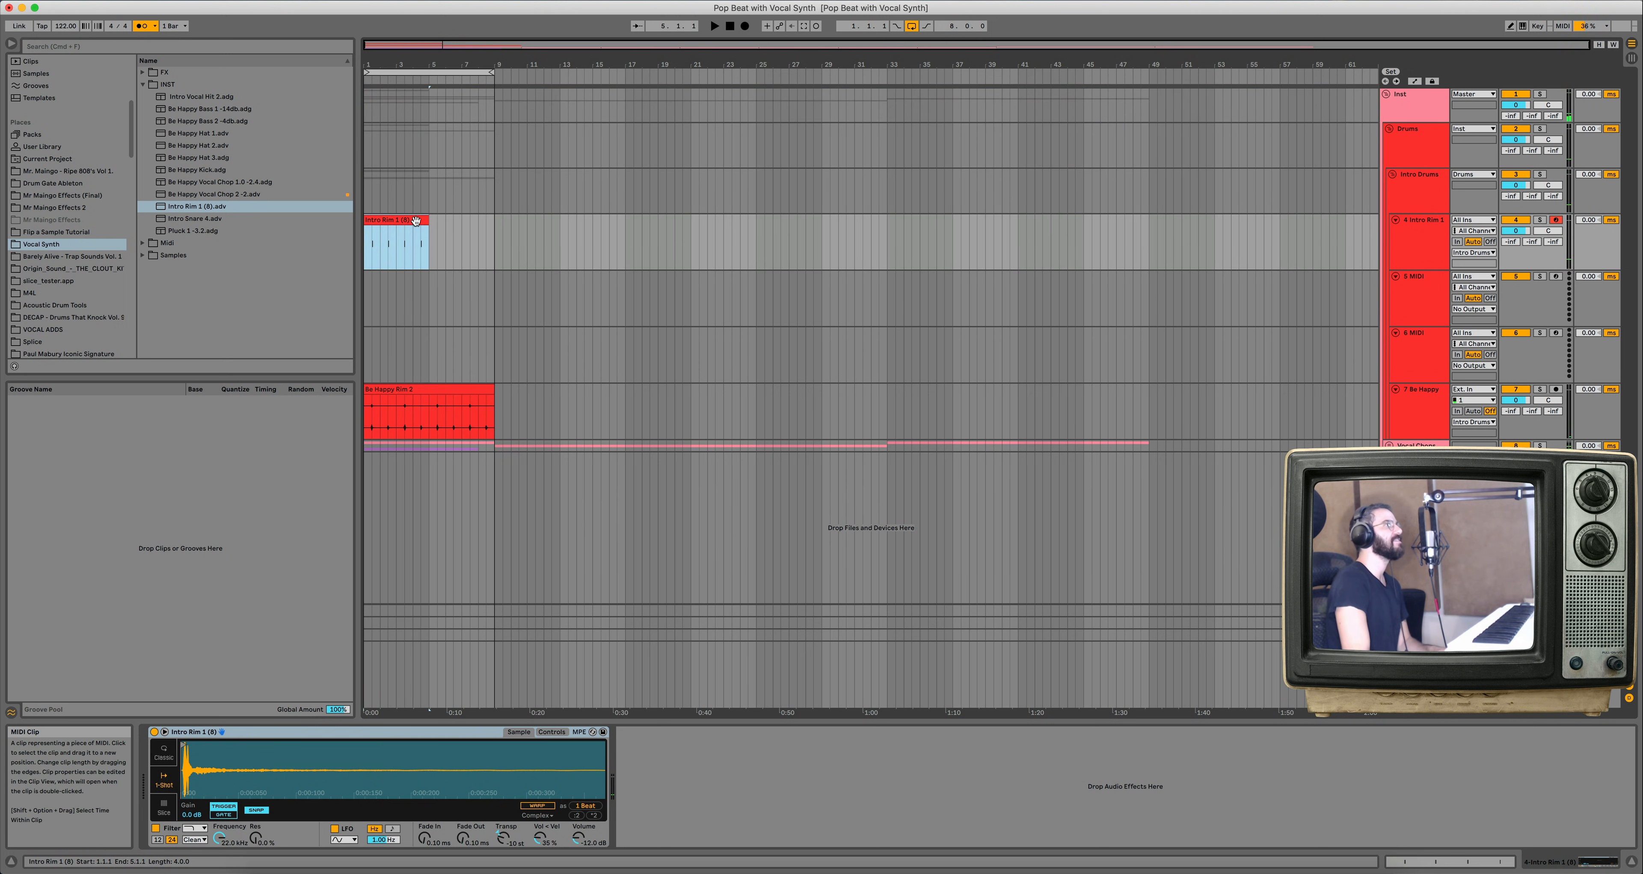
{"action": "double_click", "coordinate": [416, 220]}
{"action": "left_click_drag", "start_coordinate": [1524, 779], "coordinate": [435, 691]}
{"action": "key", "text": "super+u"}
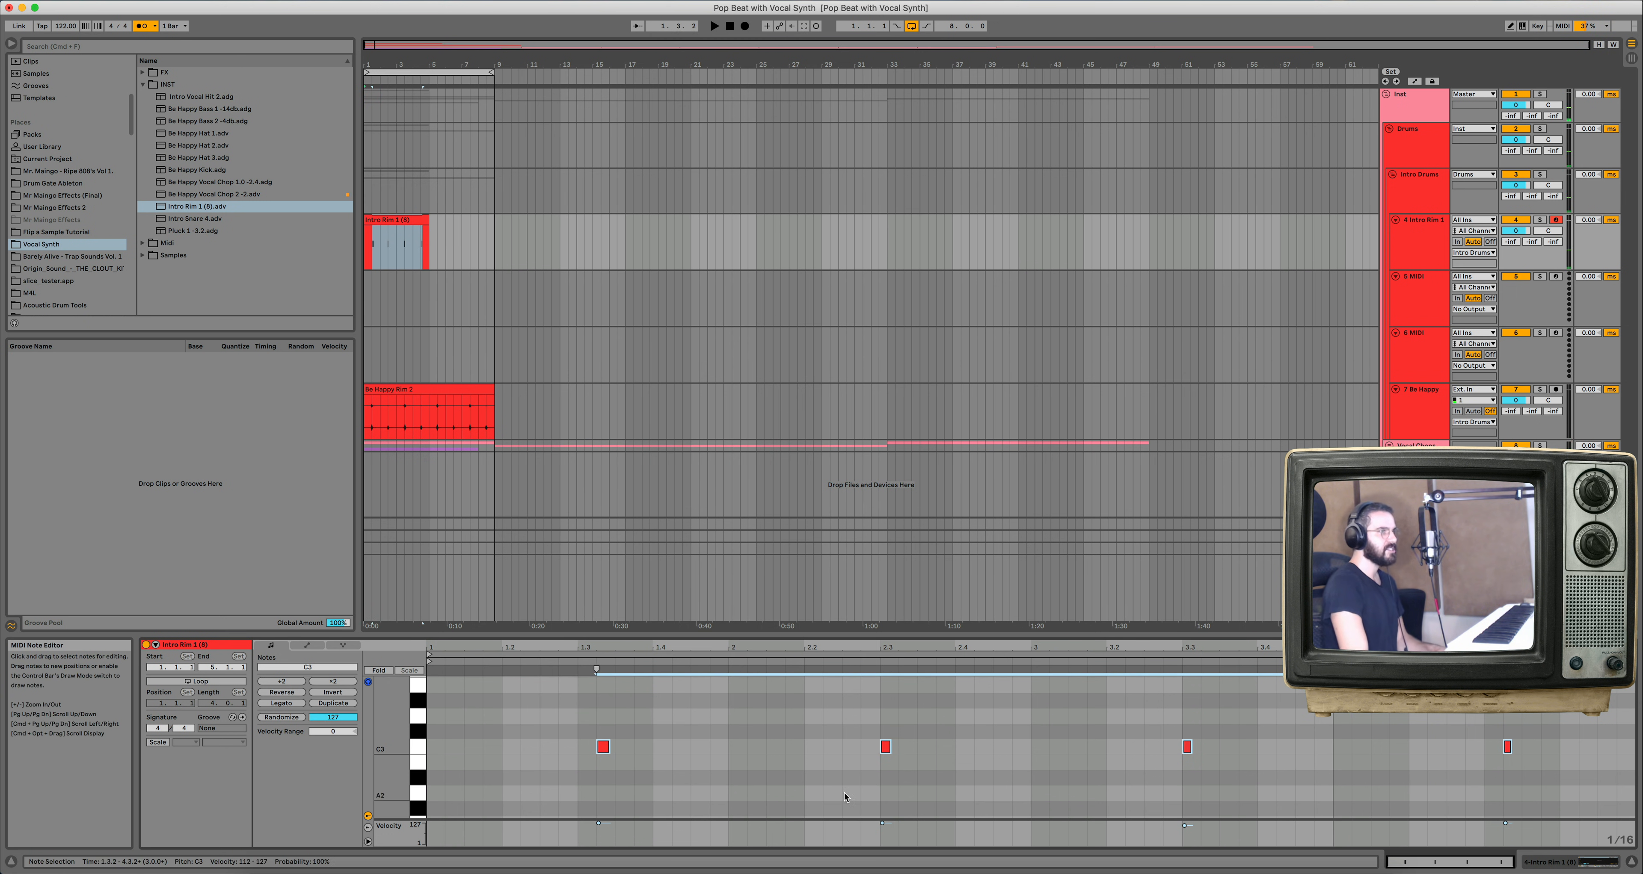
Move the first and last rim notes to beat 3 of their bars and raise all note velocities to 127.
{"action": "left_click", "coordinate": [616, 717]}
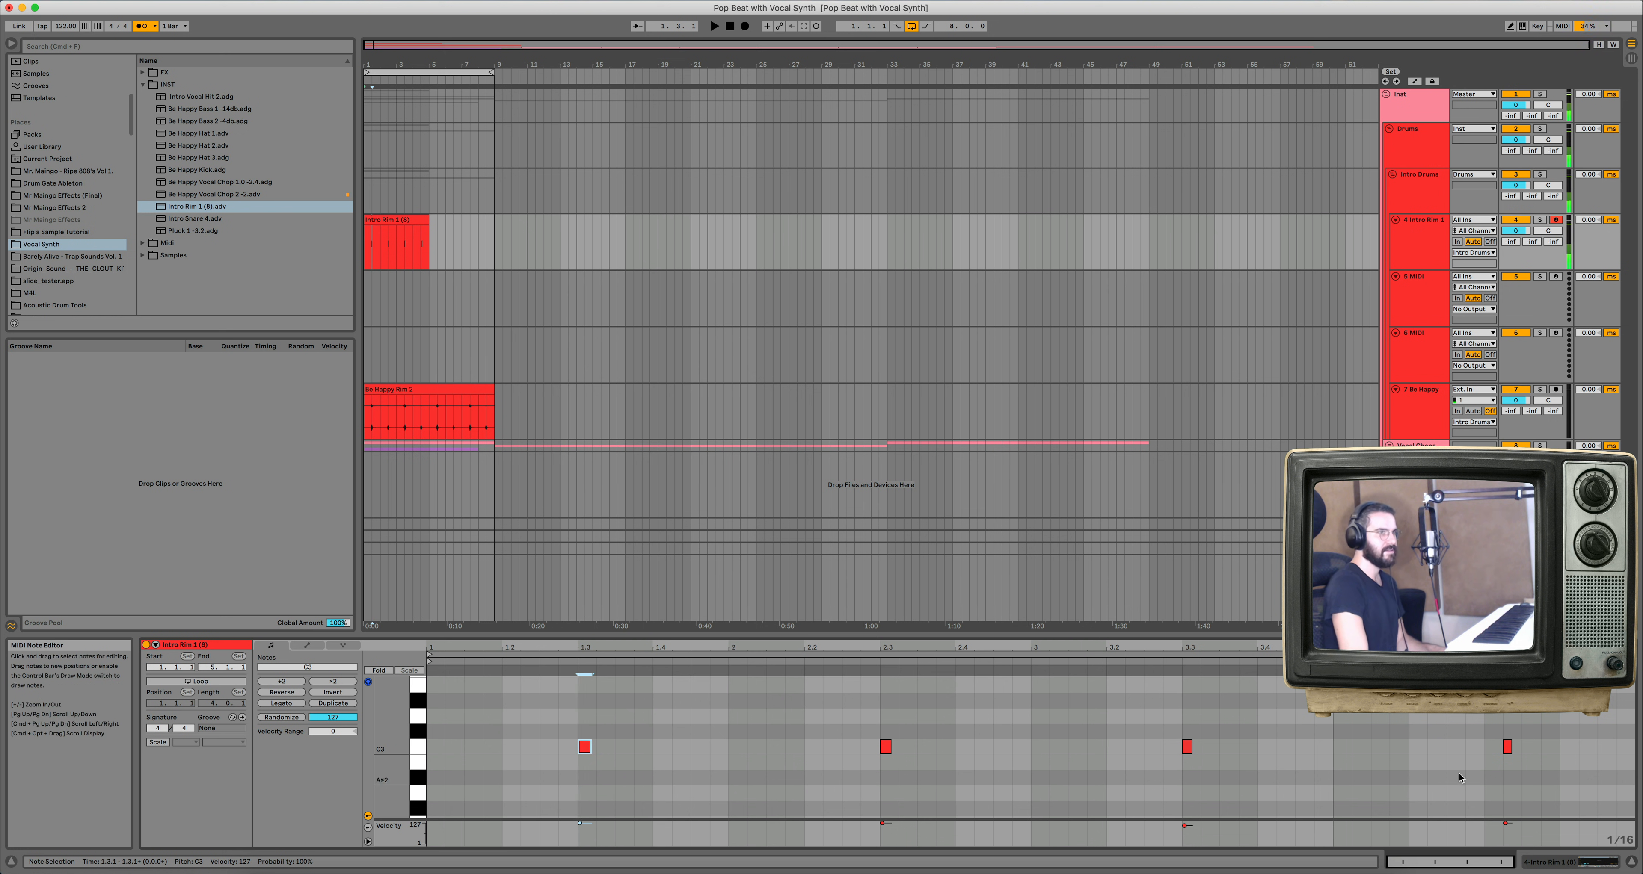
{"action": "left_click_drag", "start_coordinate": [1509, 754], "coordinate": [1493, 758]}
{"action": "left_click_drag", "start_coordinate": [1535, 838], "coordinate": [448, 812]}
{"action": "left_click_drag", "start_coordinate": [1184, 826], "coordinate": [1184, 818]}
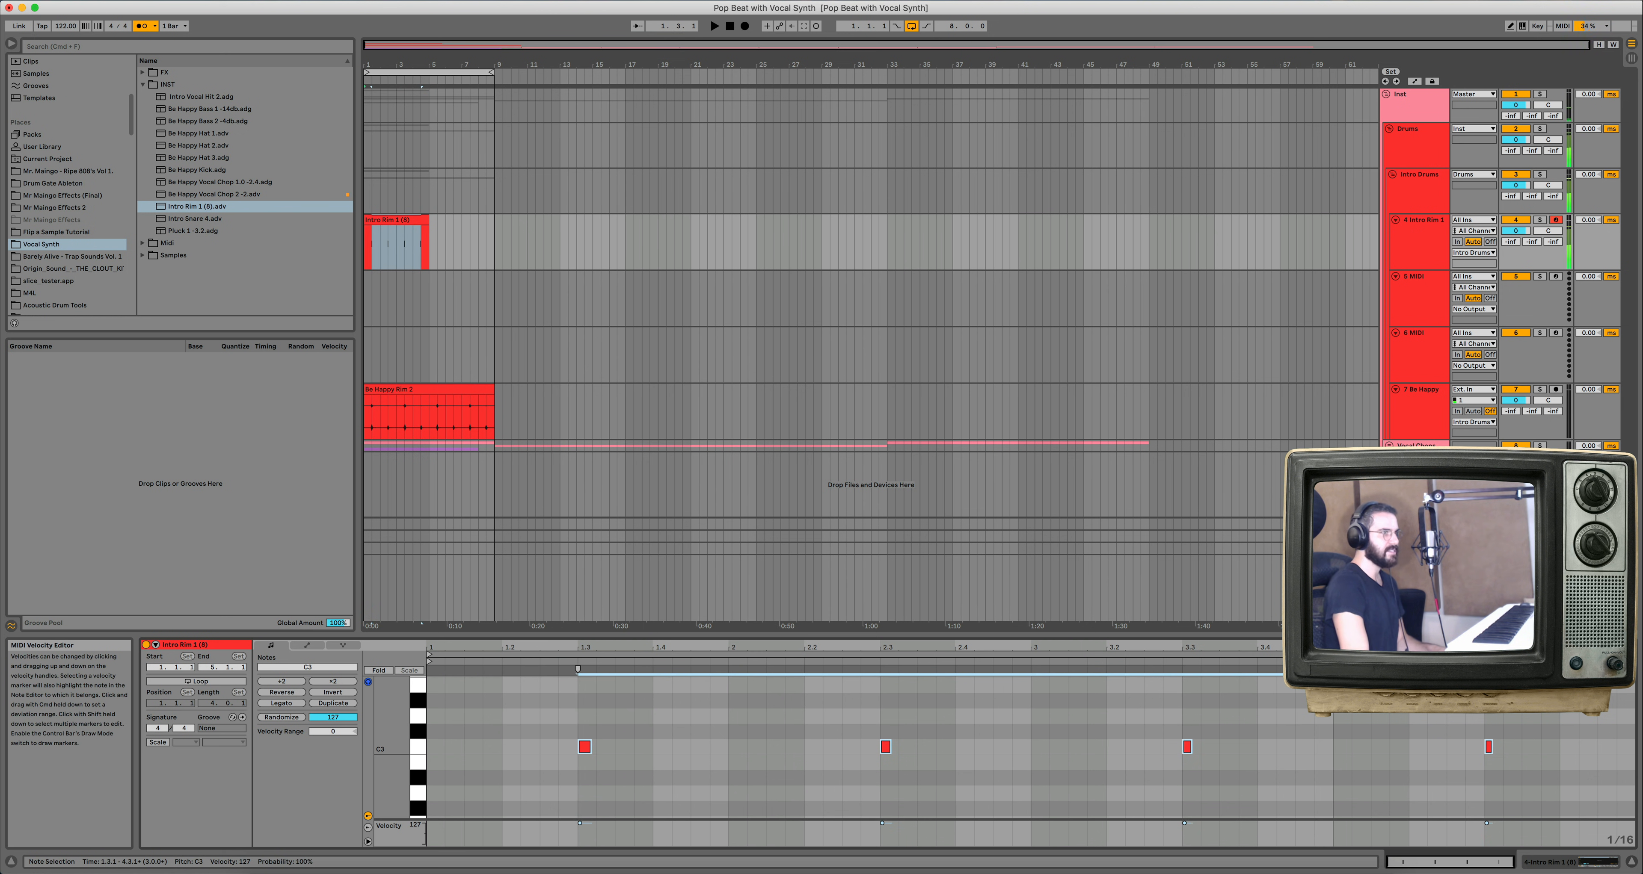
Duplicate the rim clip to fill eight bars and copy both clips to the MIDI track below.
{"action": "left_click", "coordinate": [418, 220]}
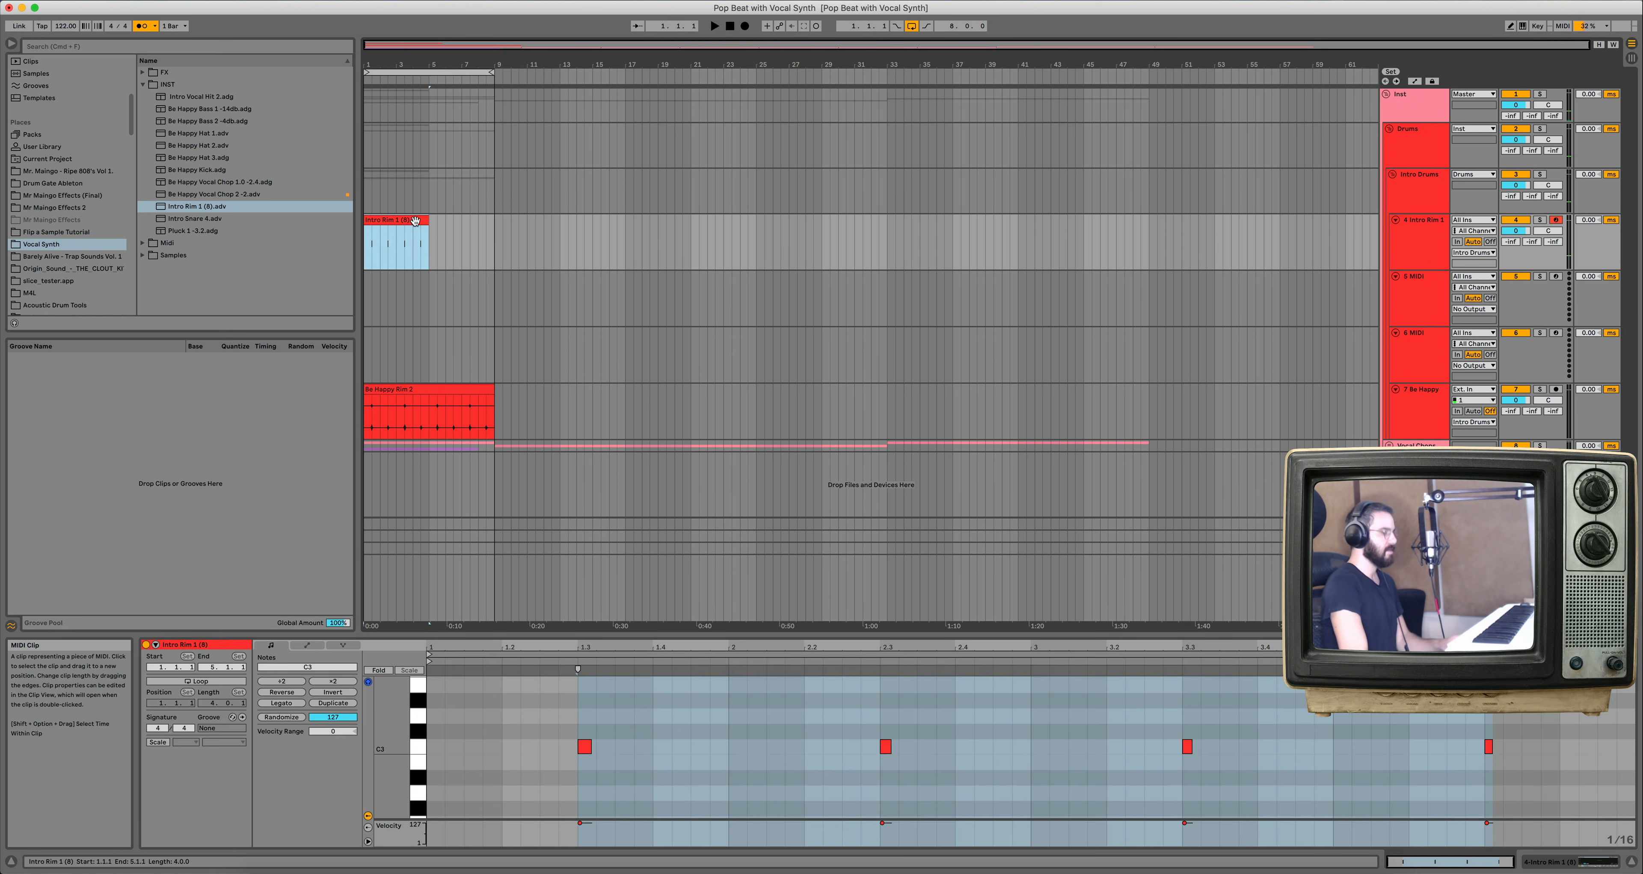
{"action": "key", "text": "super+d"}
{"action": "left_click", "coordinate": [531, 240]}
{"action": "left_click", "coordinate": [466, 218]}
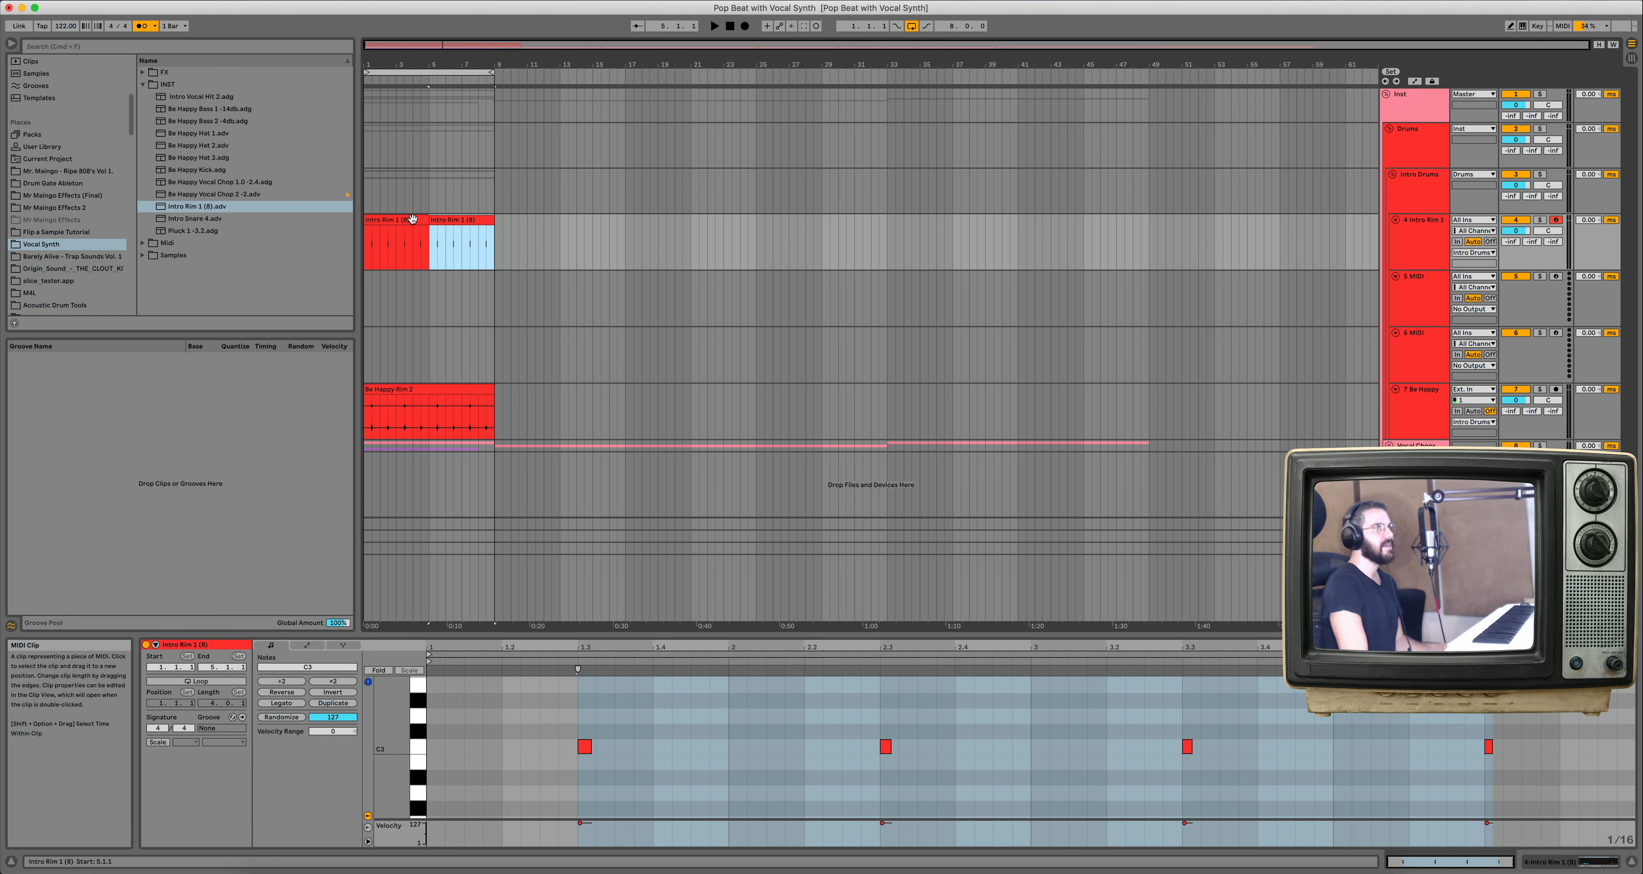
{"action": "left_click", "coordinate": [383, 220], "text": "shift"}
{"action": "left_click_drag", "start_coordinate": [384, 220], "coordinate": [378, 292]}
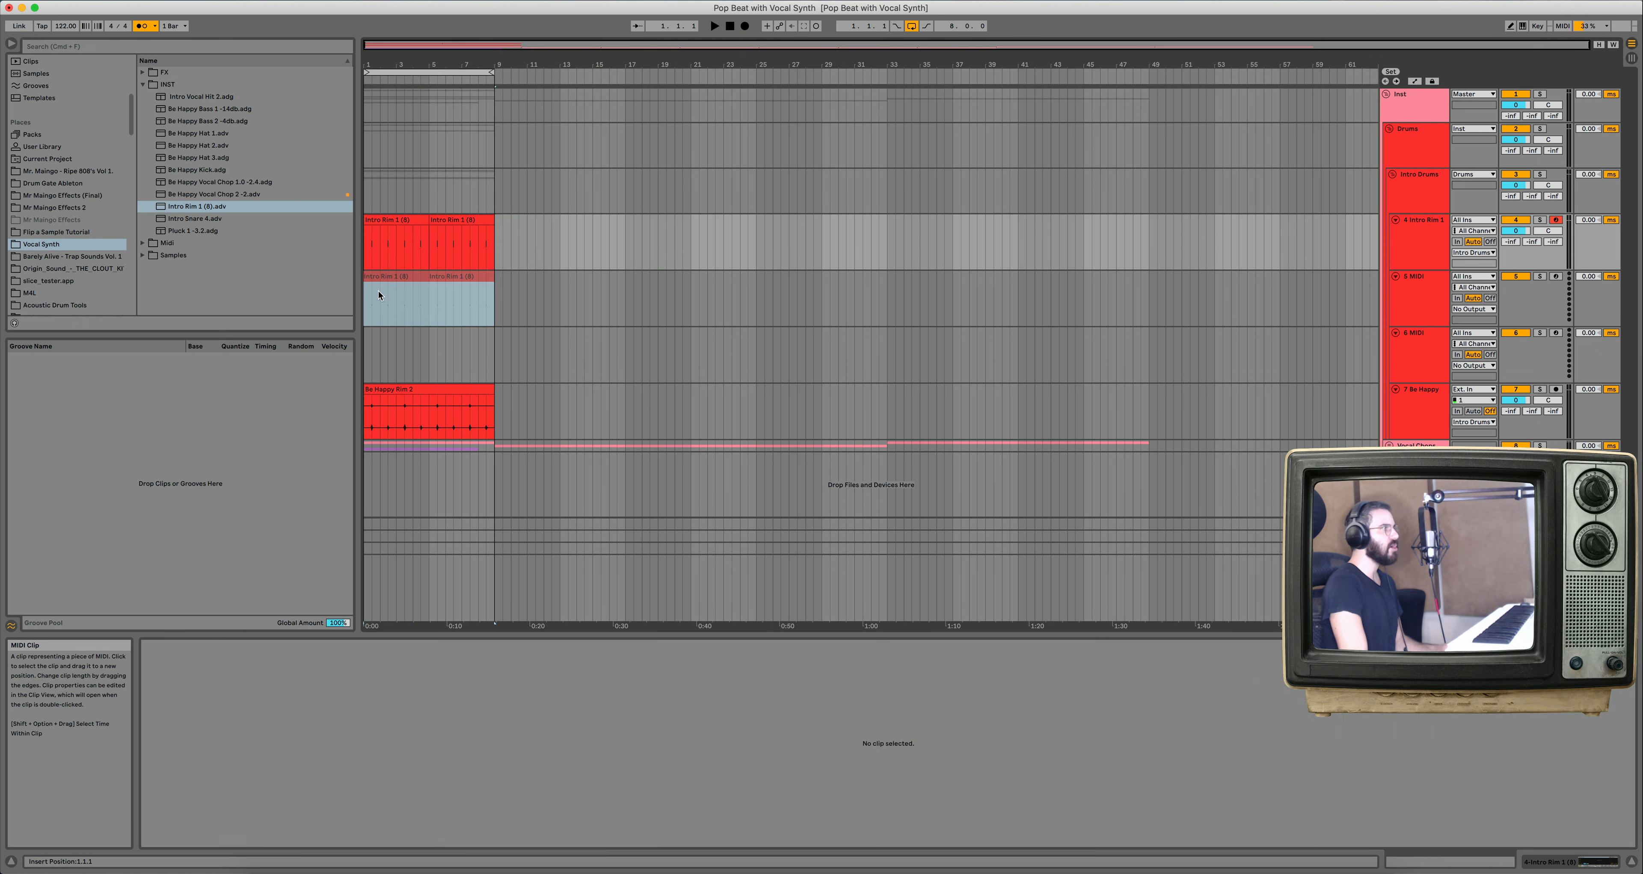
Delete the first and third notes from the first copied clip and duplicate the edited clip over the second one.
{"action": "left_click", "coordinate": [379, 277]}
{"action": "left_click", "coordinate": [503, 729]}
{"action": "left_click_drag", "start_coordinate": [503, 730], "coordinate": [753, 746]}
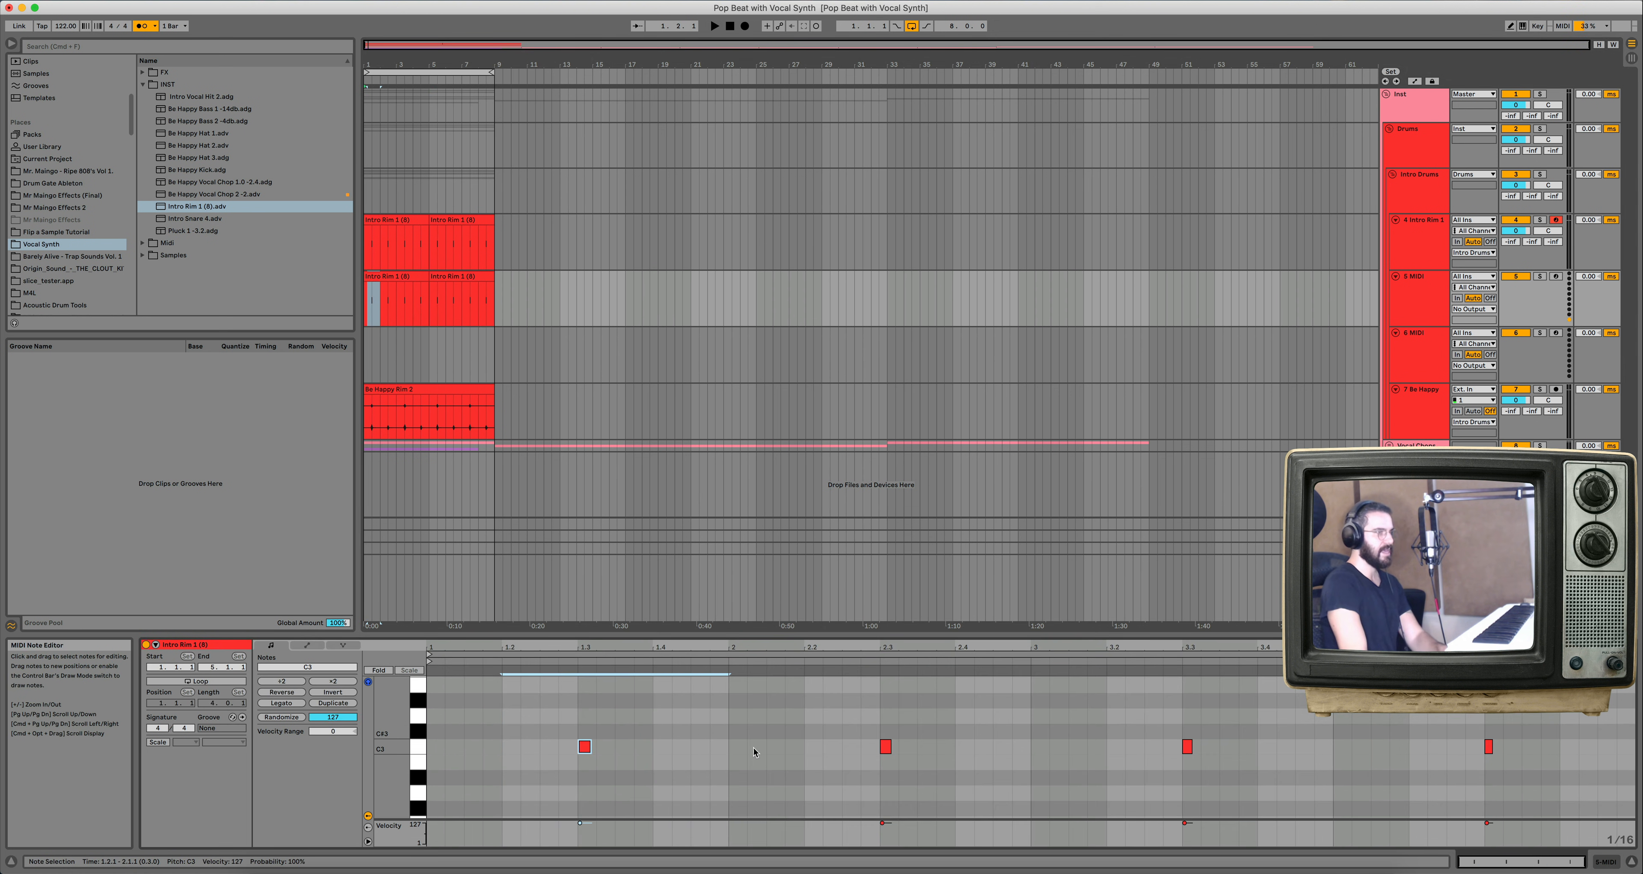
{"action": "key", "text": "Delete"}
{"action": "left_click_drag", "start_coordinate": [1264, 780], "coordinate": [1124, 771]}
{"action": "key", "text": "Delete"}
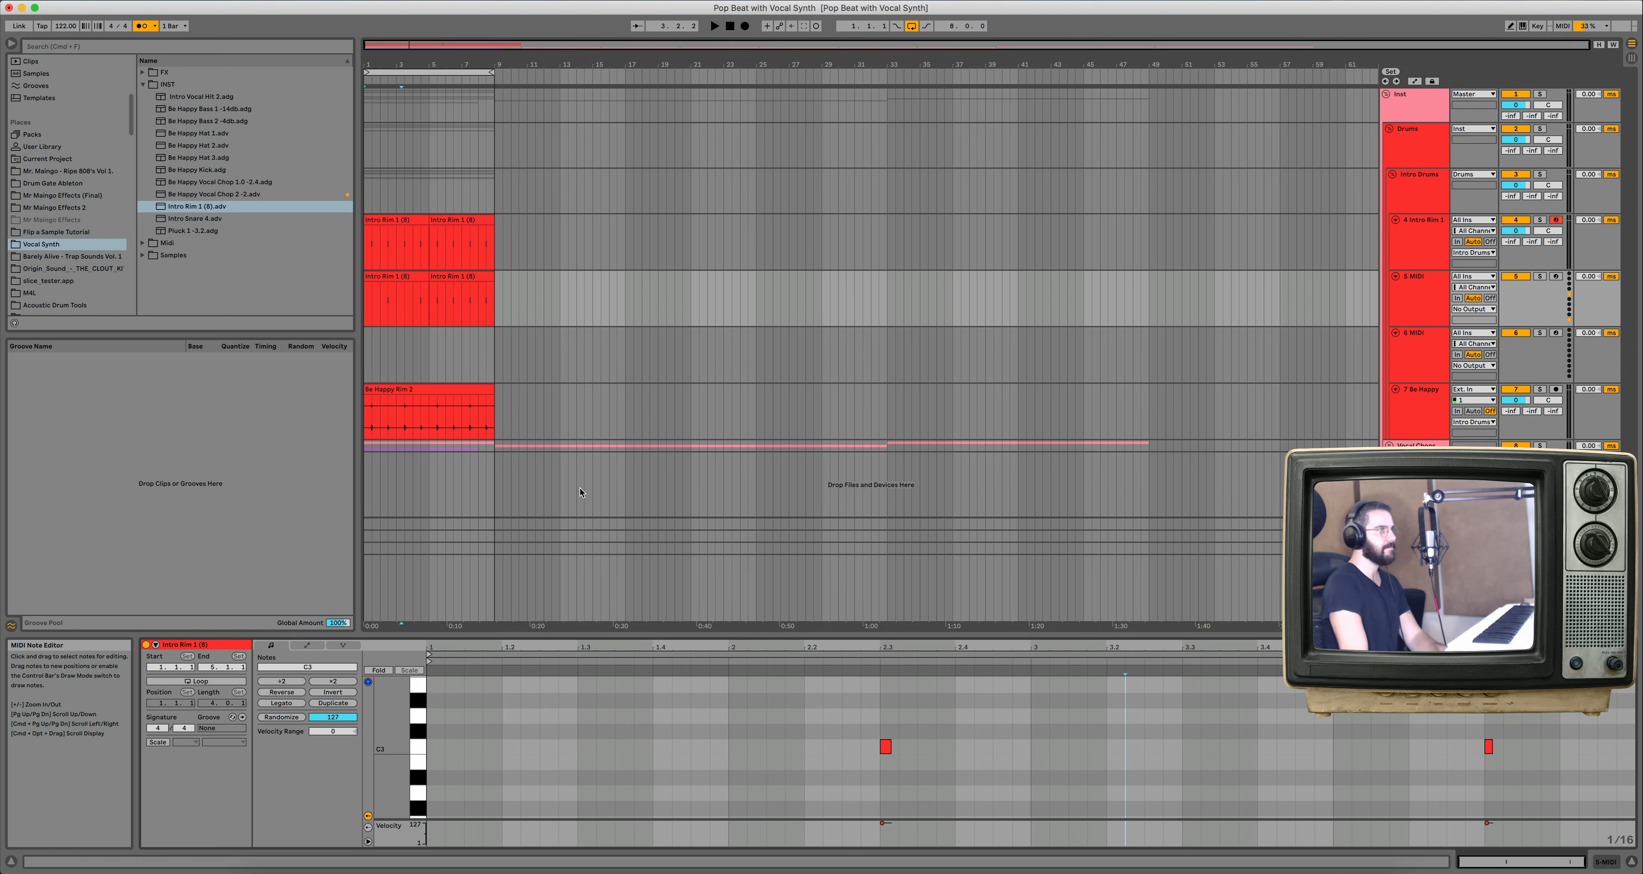
{"action": "left_click", "coordinate": [391, 278]}
{"action": "key", "text": "Right"}
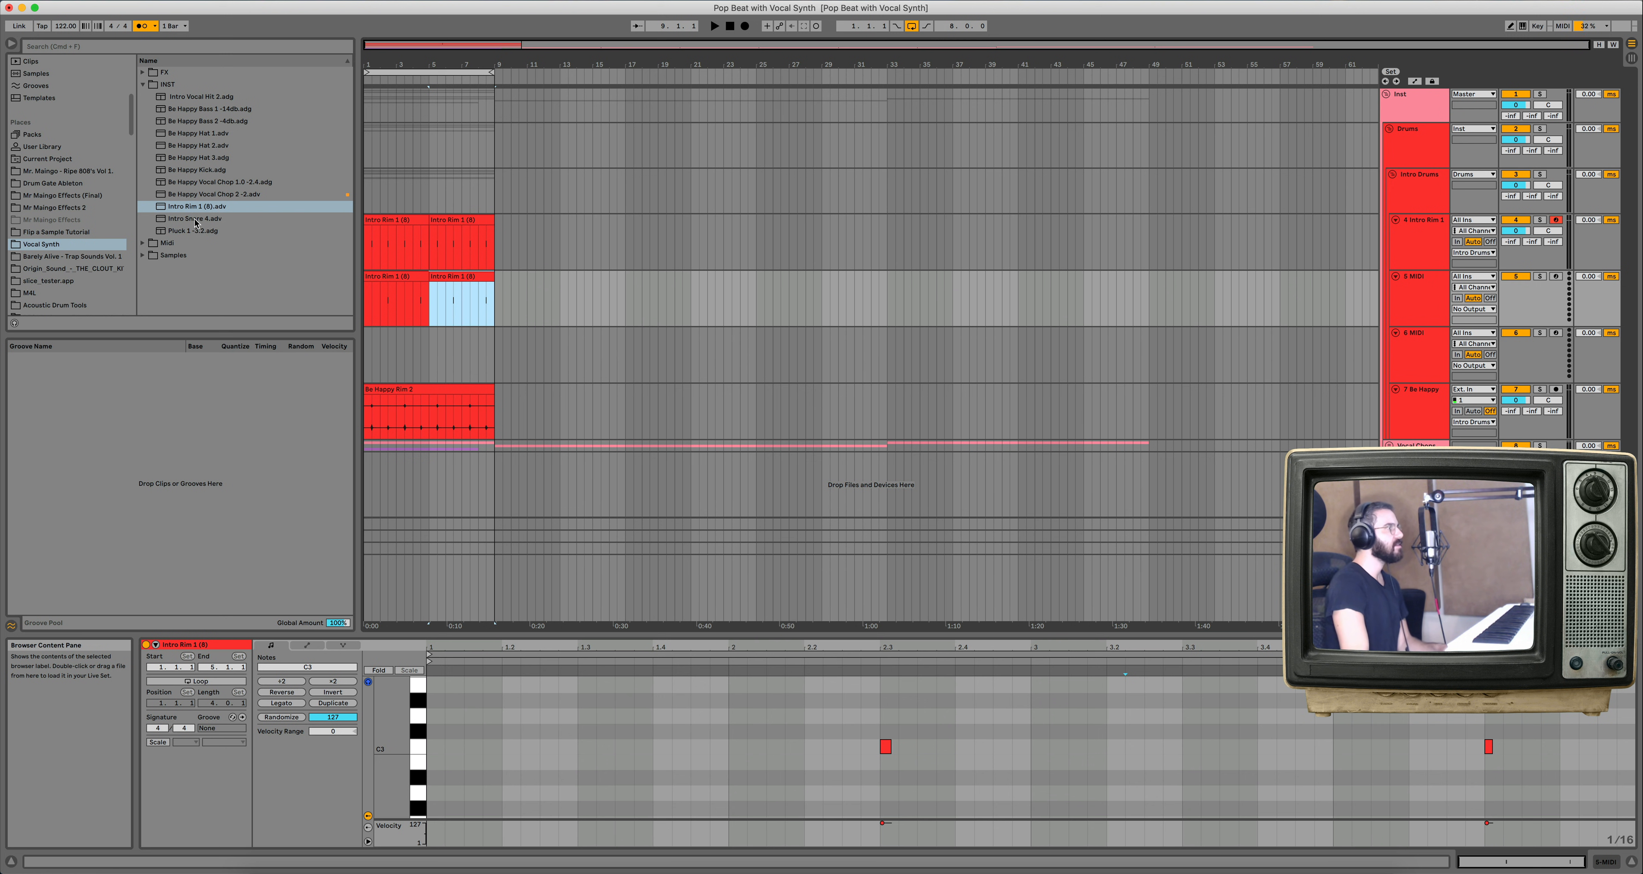
Load Intro Snare 4.adv onto the second MIDI track and lower the snare and rim track volumes while the loop plays.
{"action": "left_click_drag", "start_coordinate": [196, 220], "coordinate": [1440, 303]}
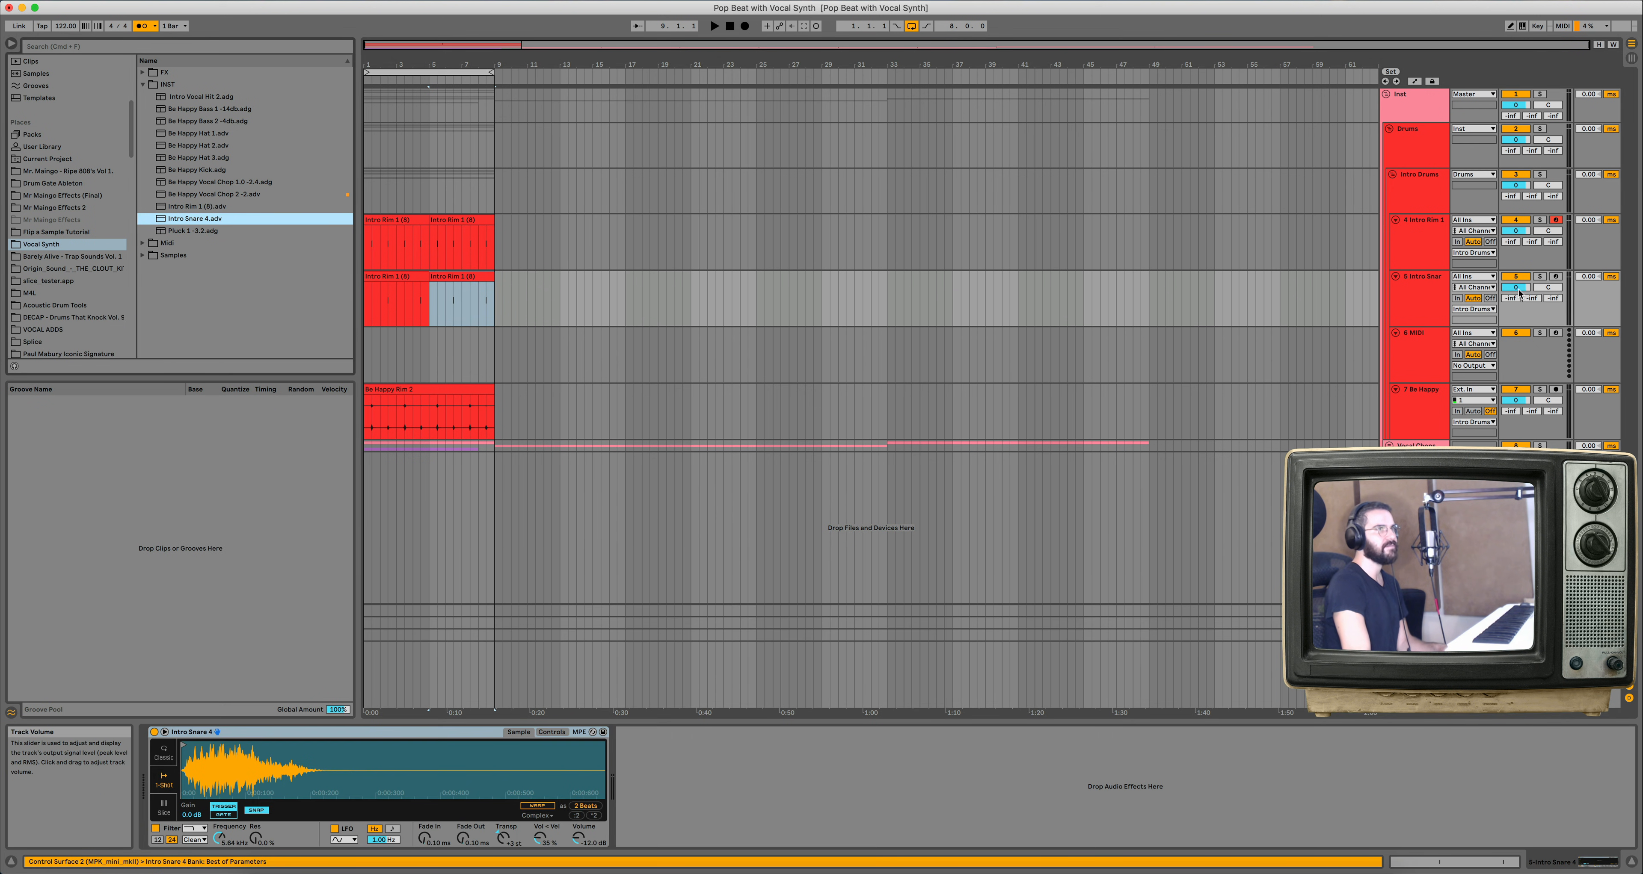
{"action": "left_click", "coordinate": [396, 280]}
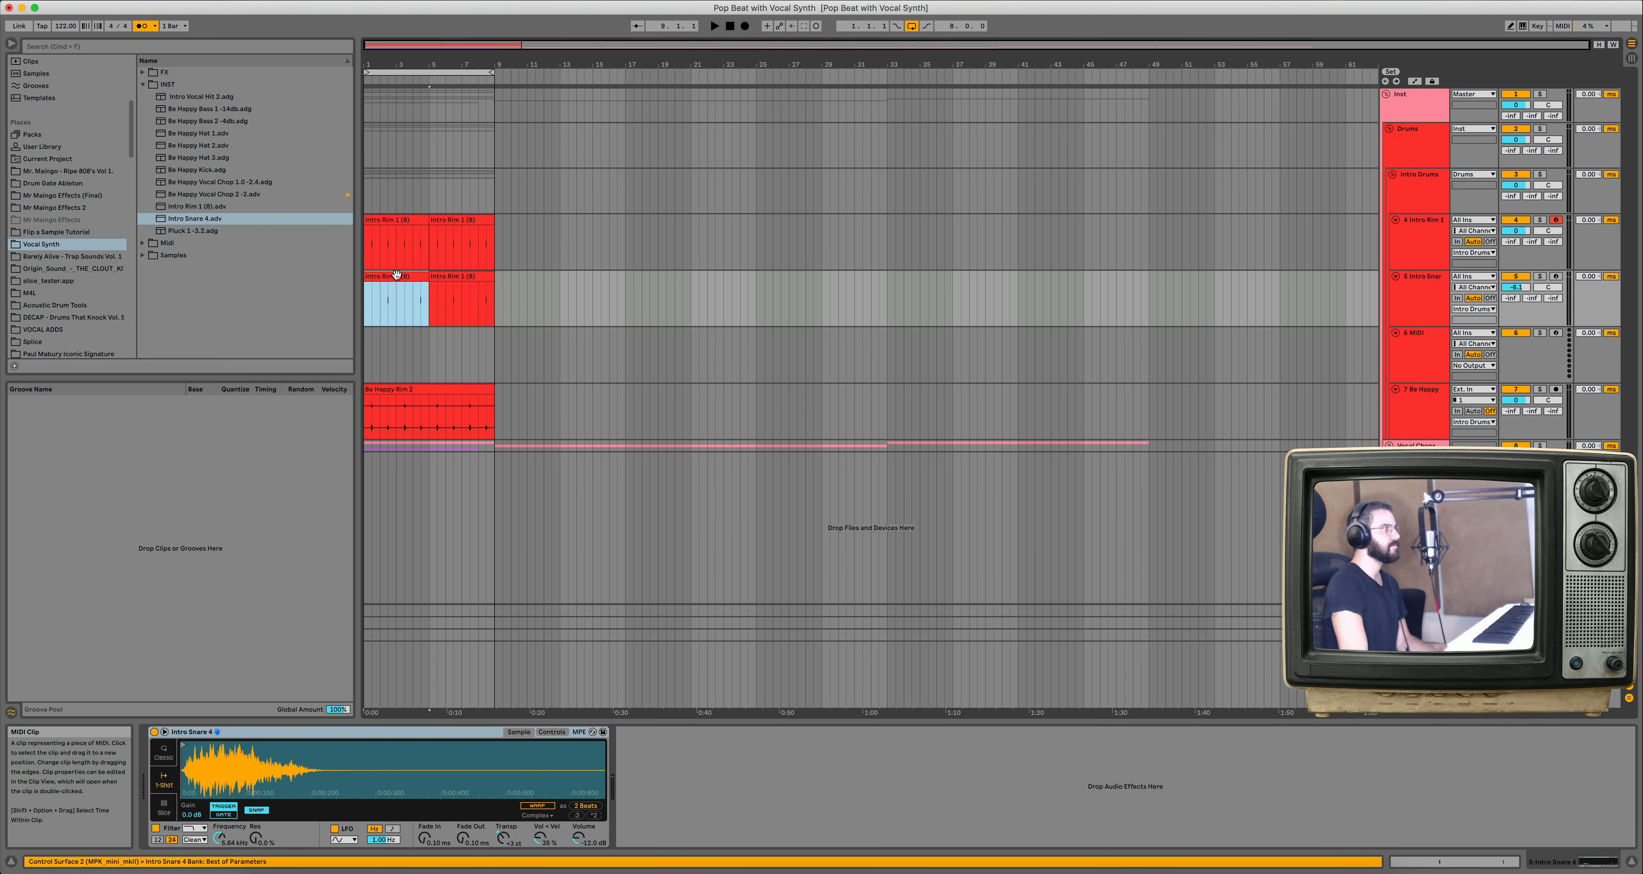
{"action": "key", "text": "space"}
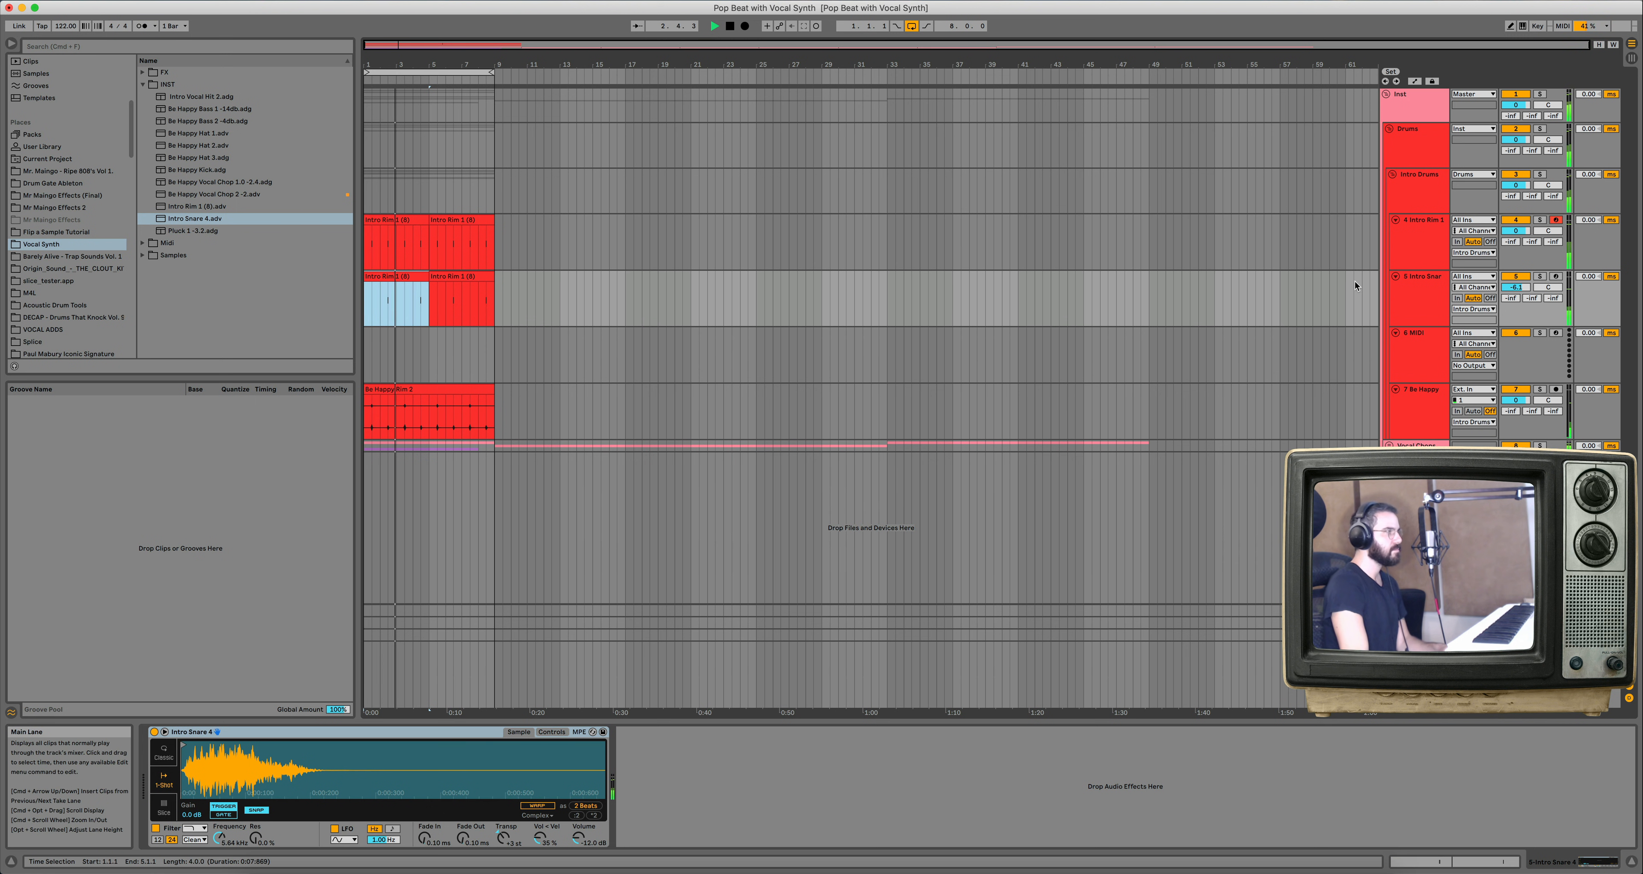
{"action": "left_click_drag", "start_coordinate": [1515, 286], "coordinate": [1514, 291]}
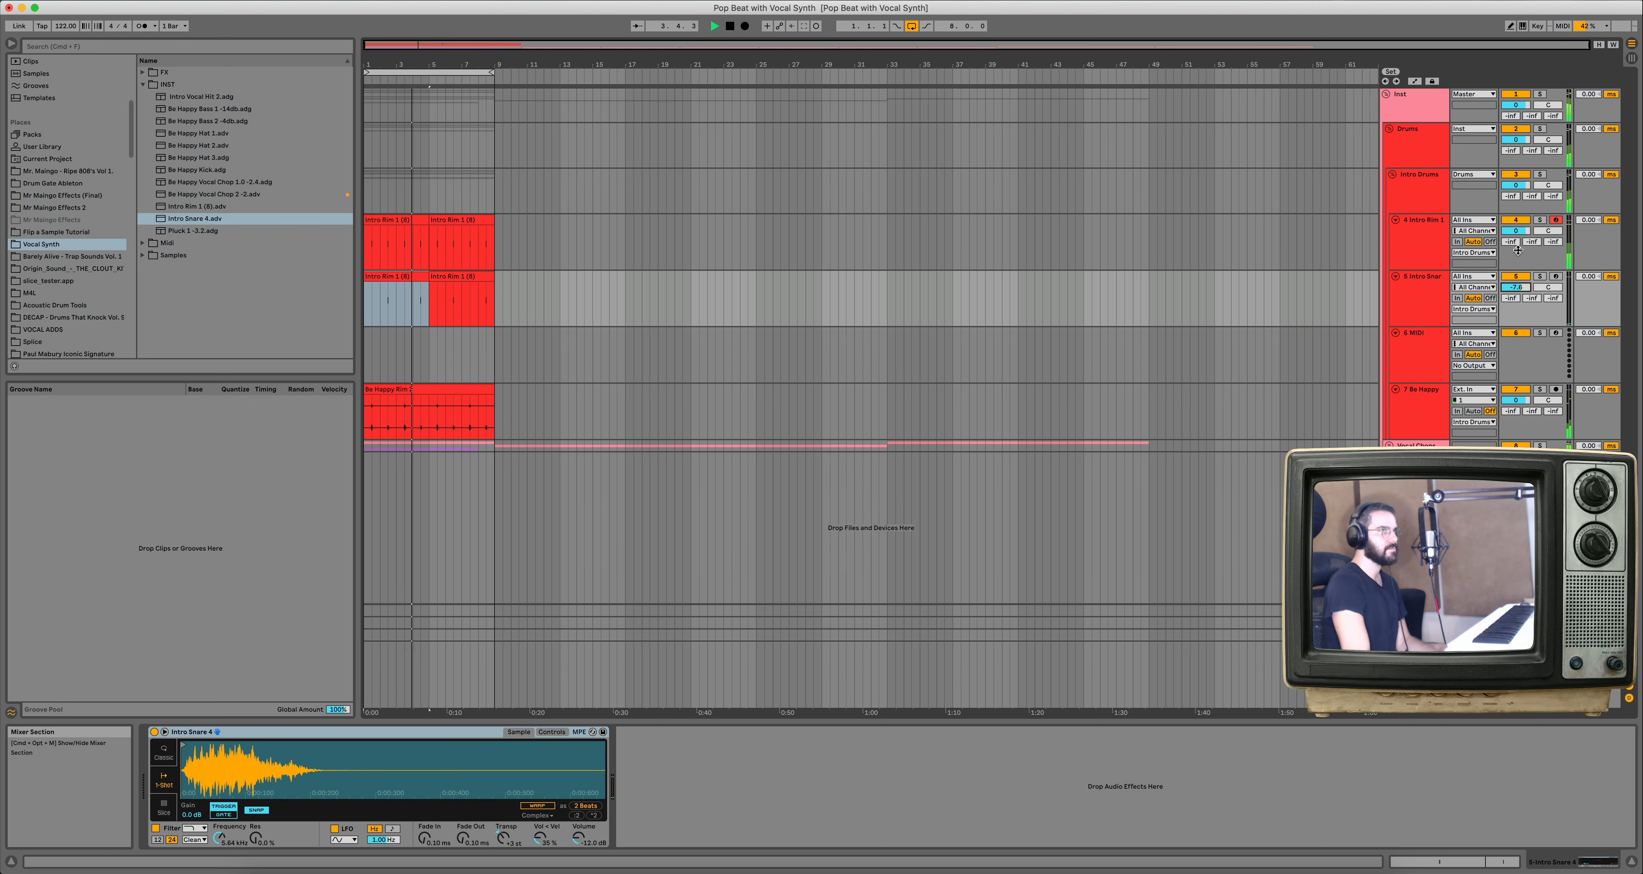
{"action": "left_click_drag", "start_coordinate": [1515, 231], "coordinate": [1515, 233]}
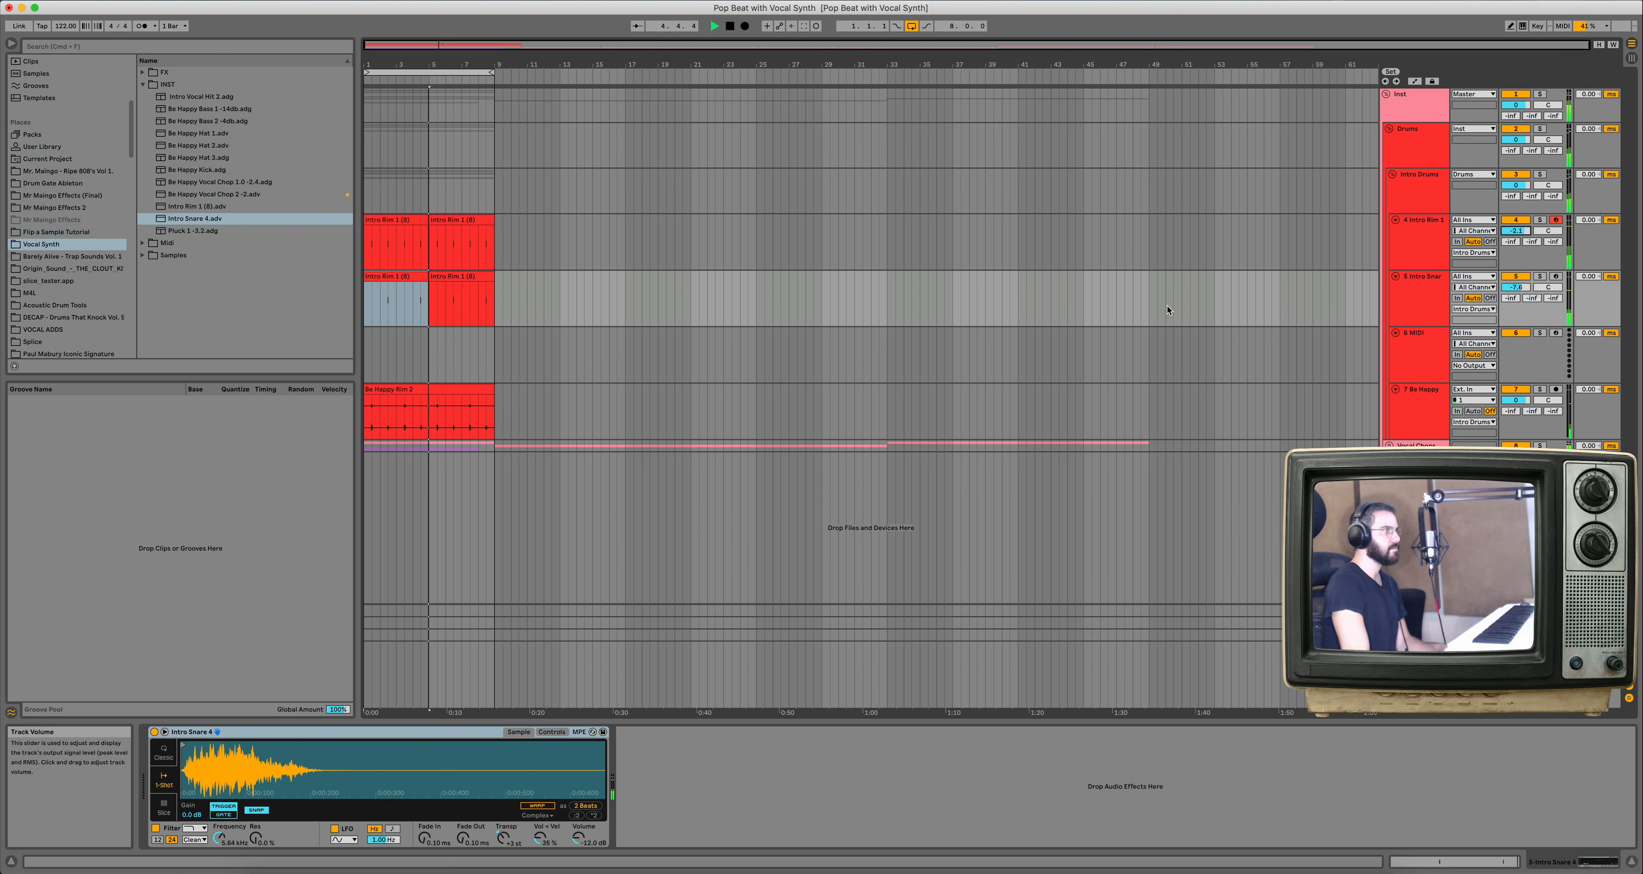
Load Intro Vocal Hit 2.adg onto the empty MIDI track and copy the first snare clip onto it at bar 1.
{"action": "left_click", "coordinate": [1427, 362]}
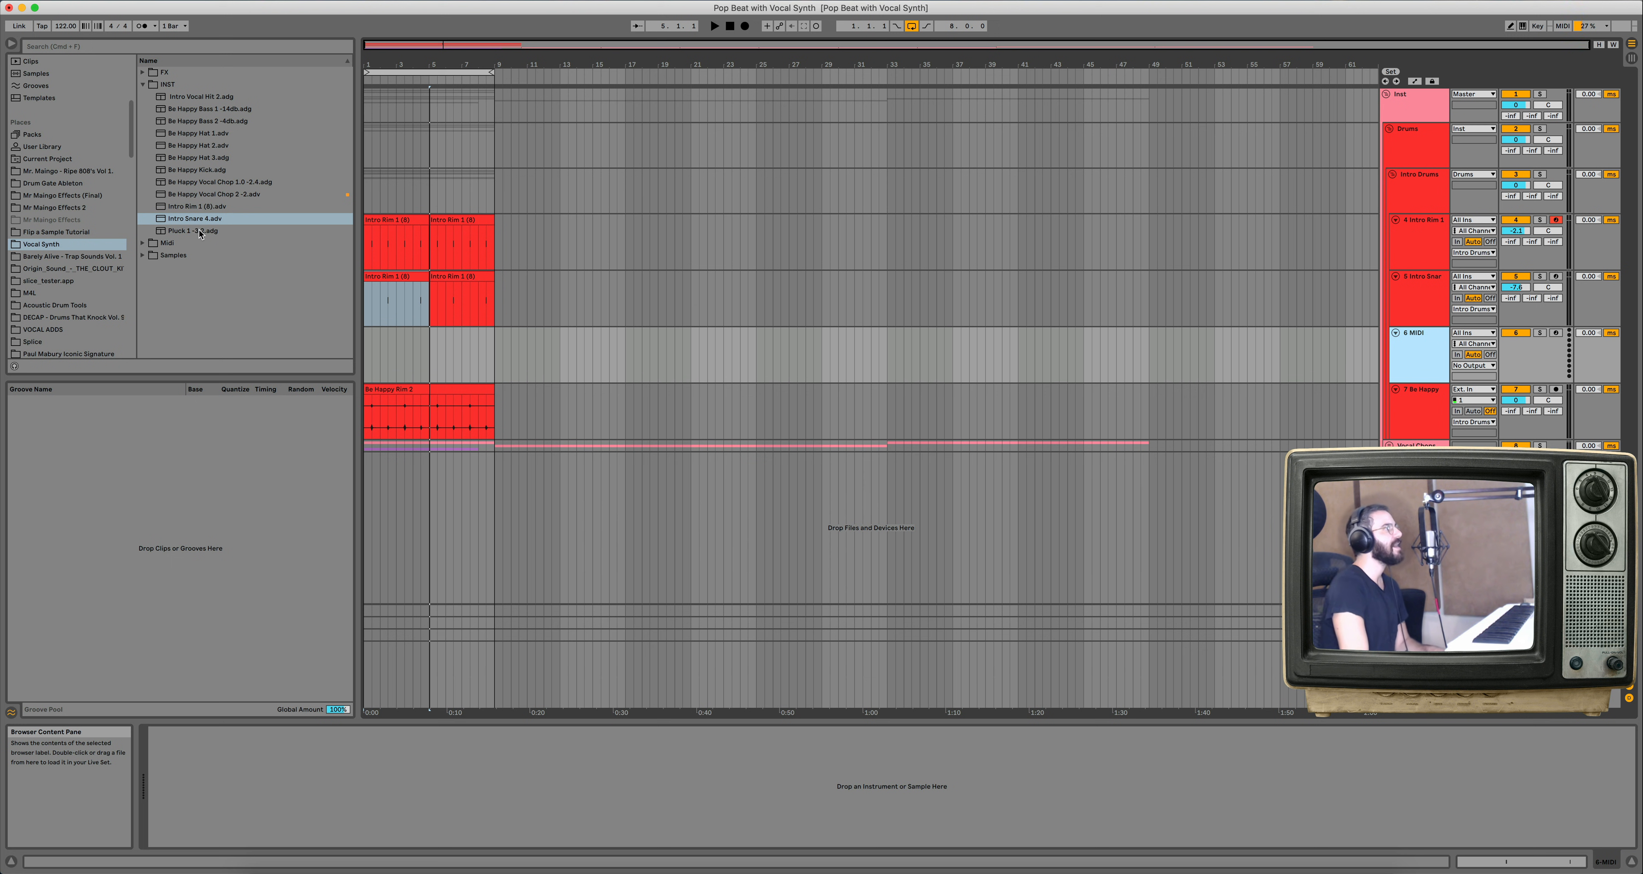
{"action": "left_click_drag", "start_coordinate": [201, 96], "coordinate": [461, 361]}
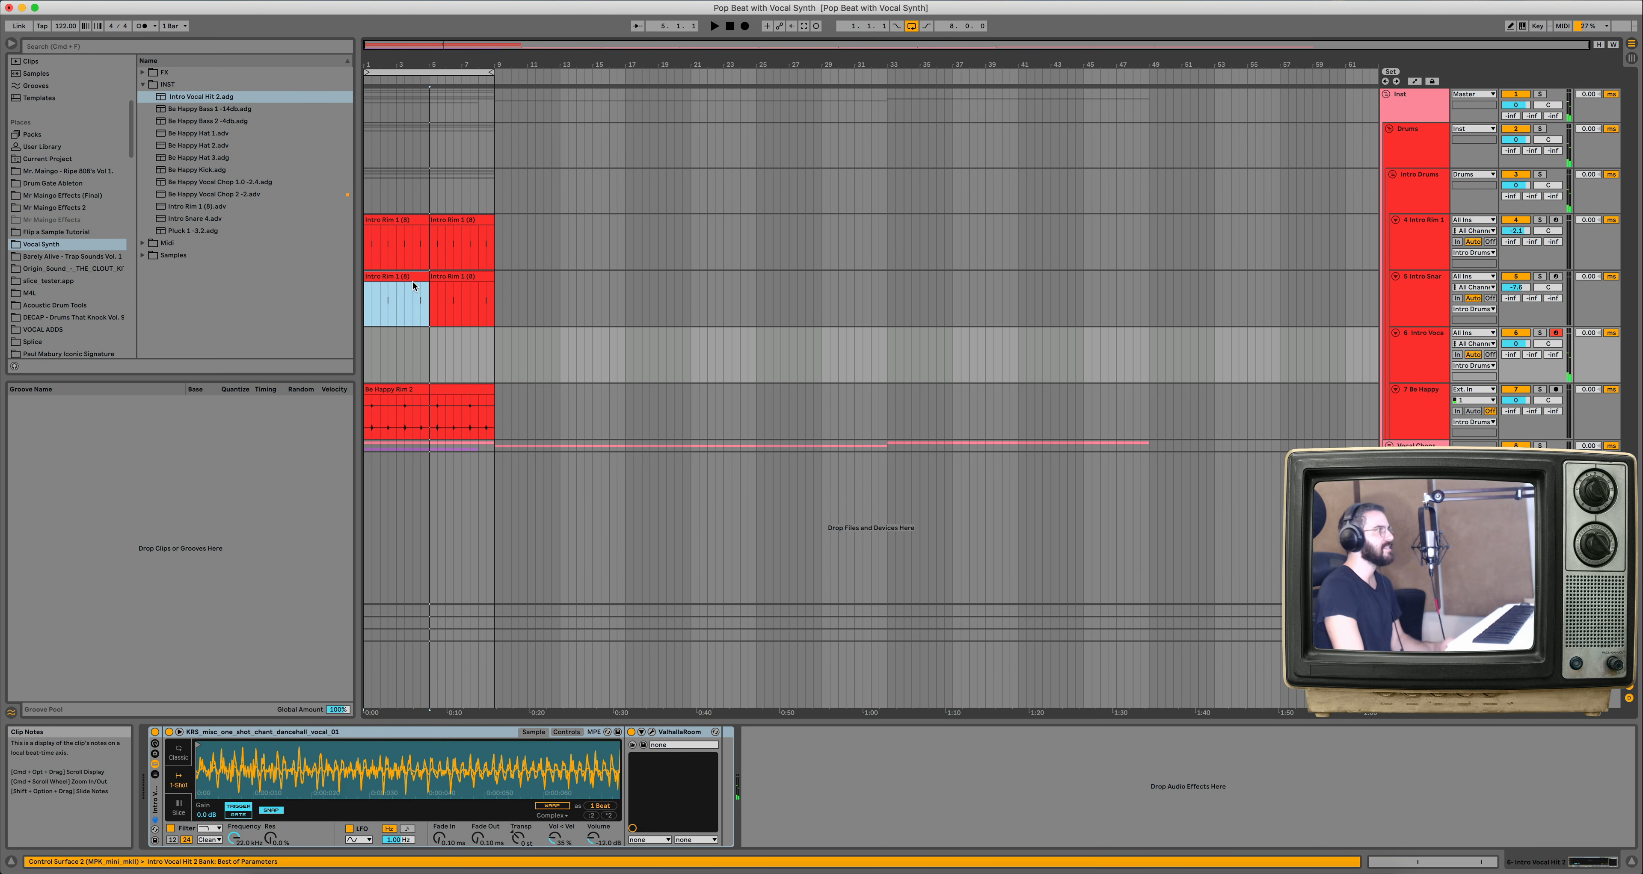
{"action": "left_click_drag", "start_coordinate": [393, 281], "coordinate": [394, 336]}
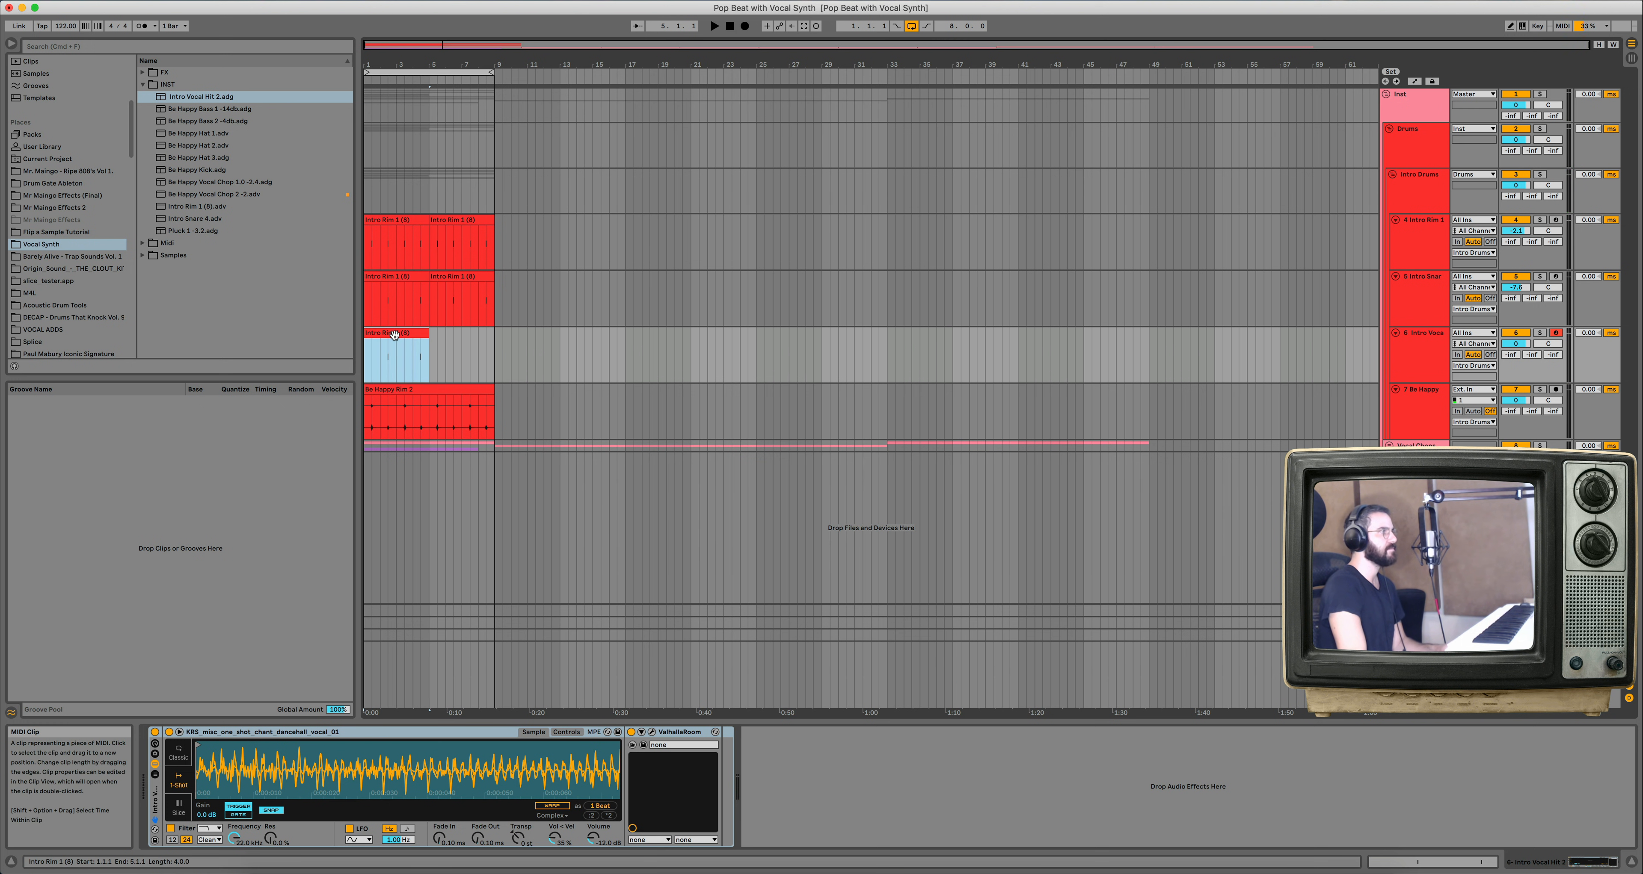
Delete the first note from the vocal hit clip and duplicate the clip to fill the eight-bar intro.
{"action": "double_click", "coordinate": [395, 337]}
{"action": "left_click", "coordinate": [837, 732]}
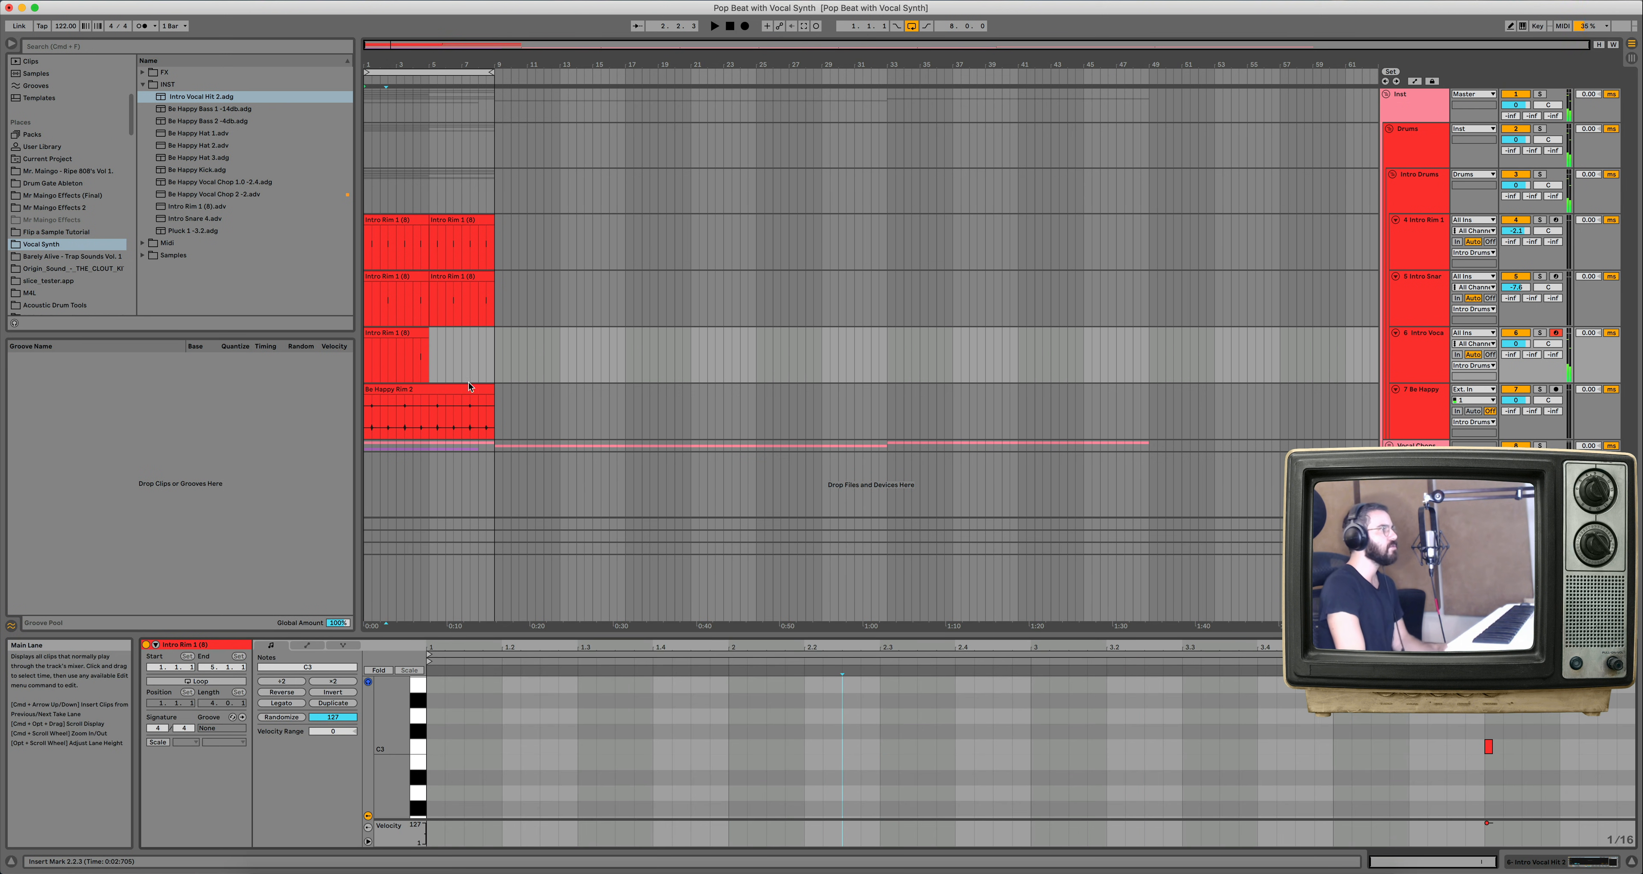
{"action": "left_click", "coordinate": [403, 331]}
{"action": "key", "text": "super+d"}
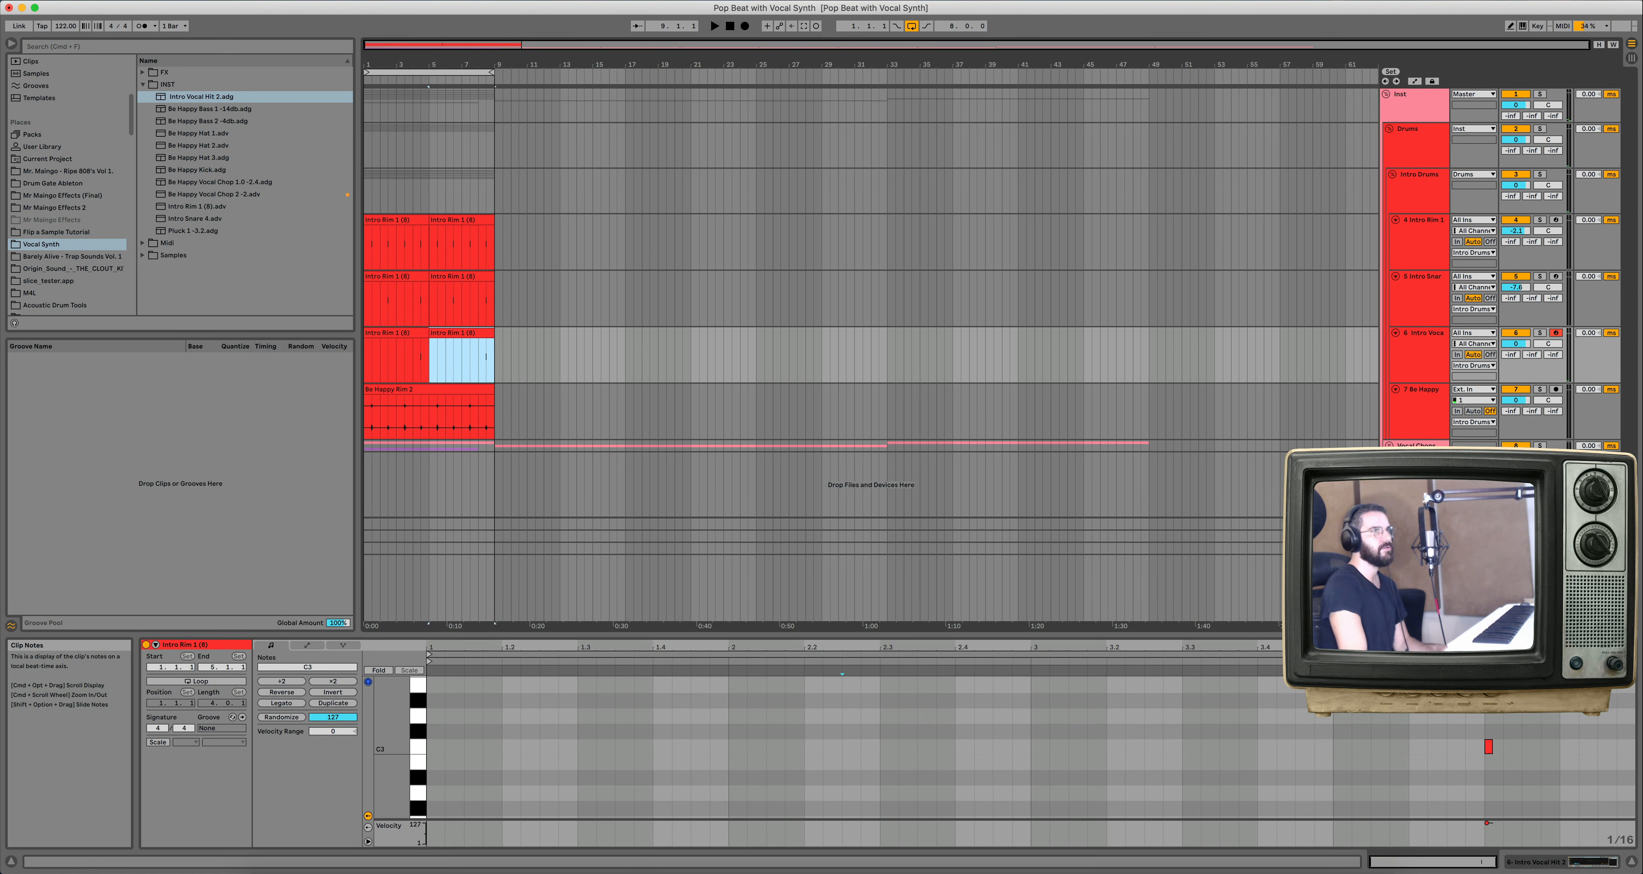
Lower the vocal hit track's volume to about -6 dB and play the eight-bar intro loop.
{"action": "left_click_drag", "start_coordinate": [1516, 344], "coordinate": [1516, 367]}
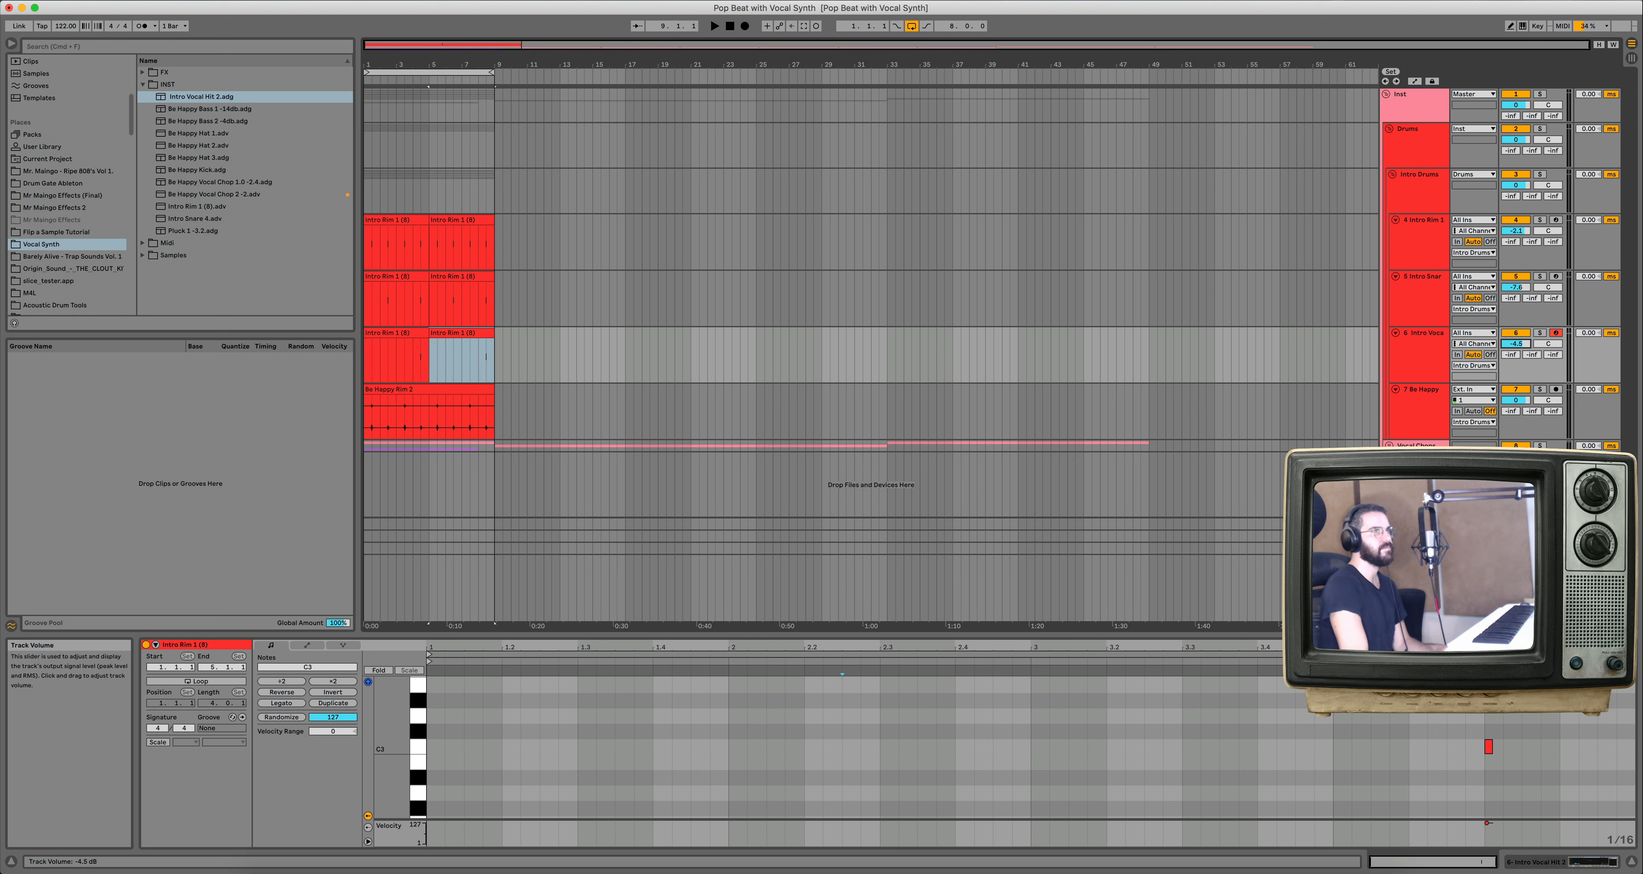
{"action": "left_click", "coordinate": [390, 72]}
{"action": "key", "text": "space"}
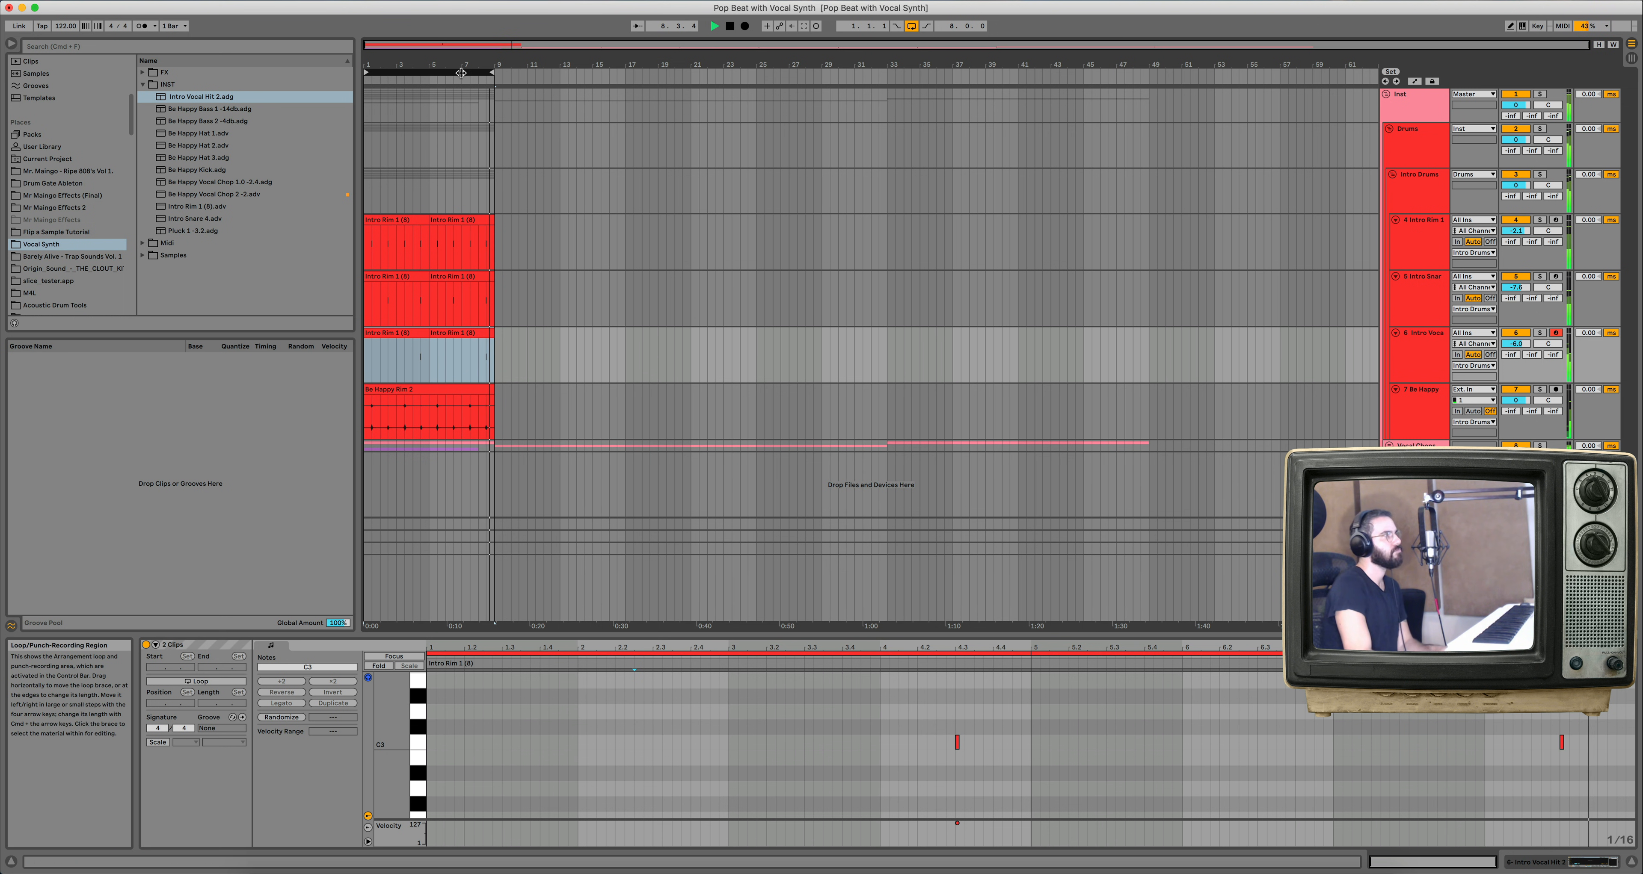
{"action": "key", "text": "space"}
Move the eight-bar loop region to start at bar 9 and unfold the Vocal Chops group.
{"action": "left_click_drag", "start_coordinate": [447, 72], "coordinate": [577, 107]}
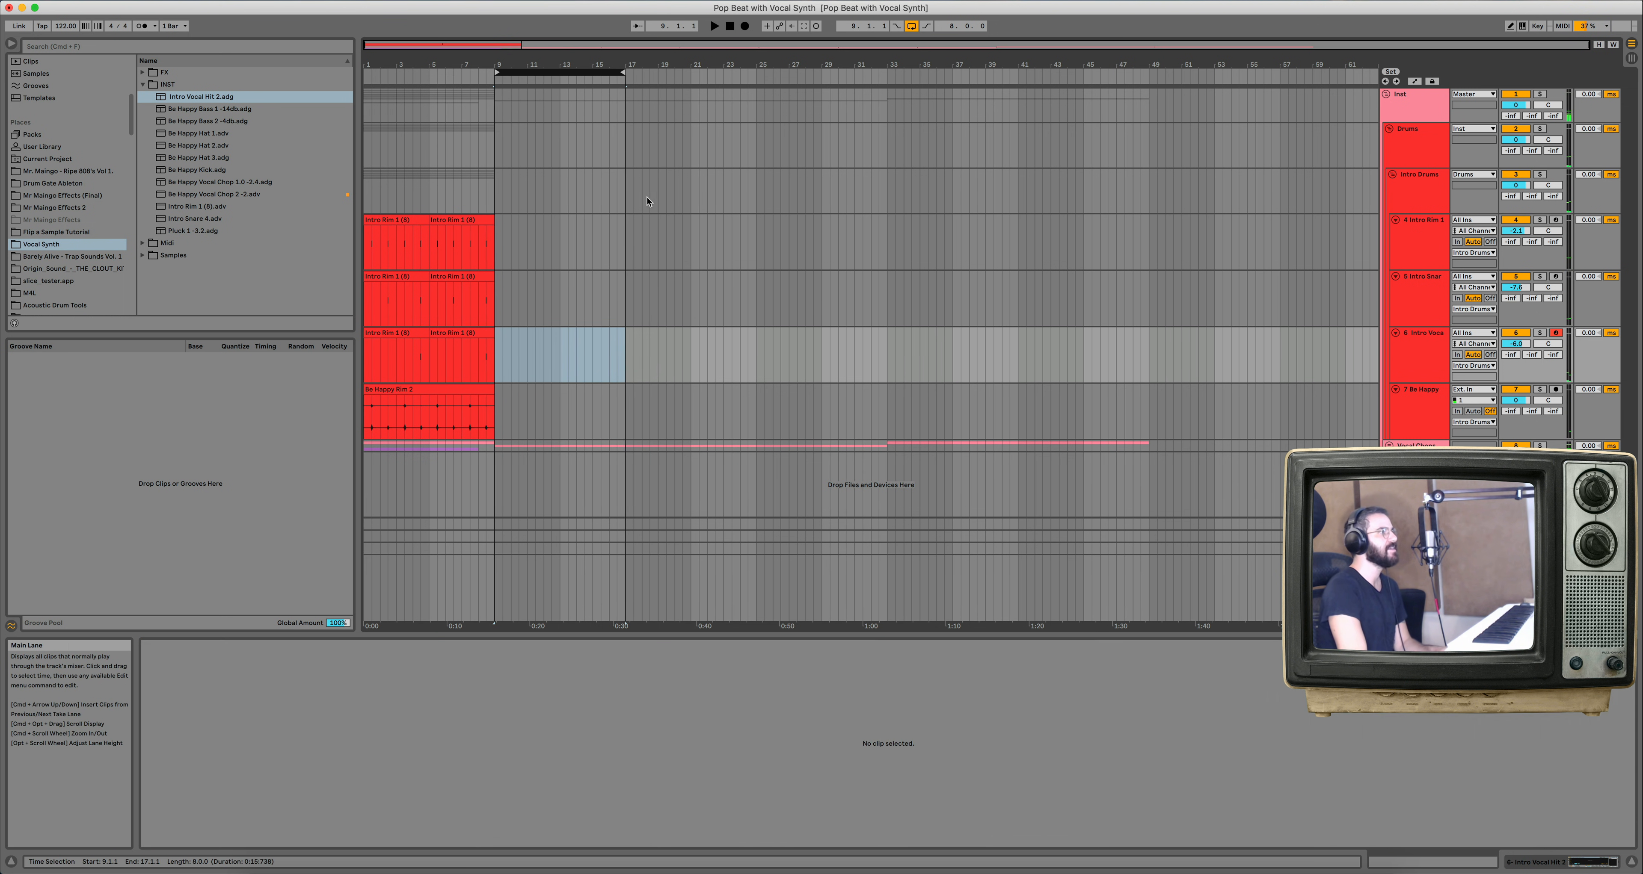
{"action": "left_click", "coordinate": [1389, 445]}
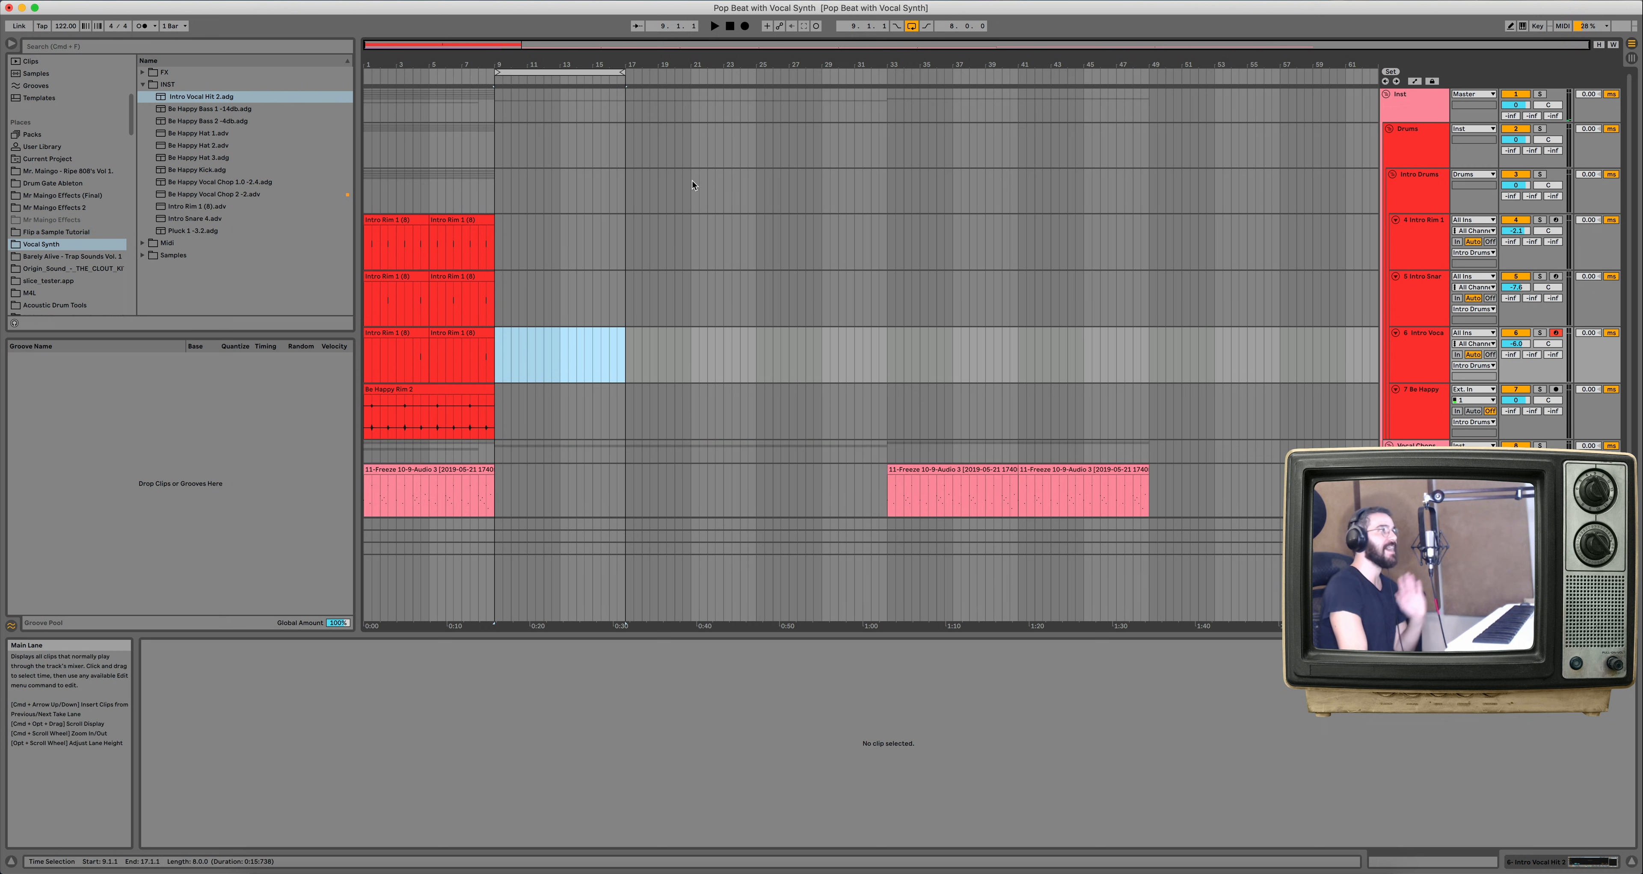
{"action": "scroll", "coordinate": [691, 179], "scroll_direction": "down", "scroll_amount": 5}
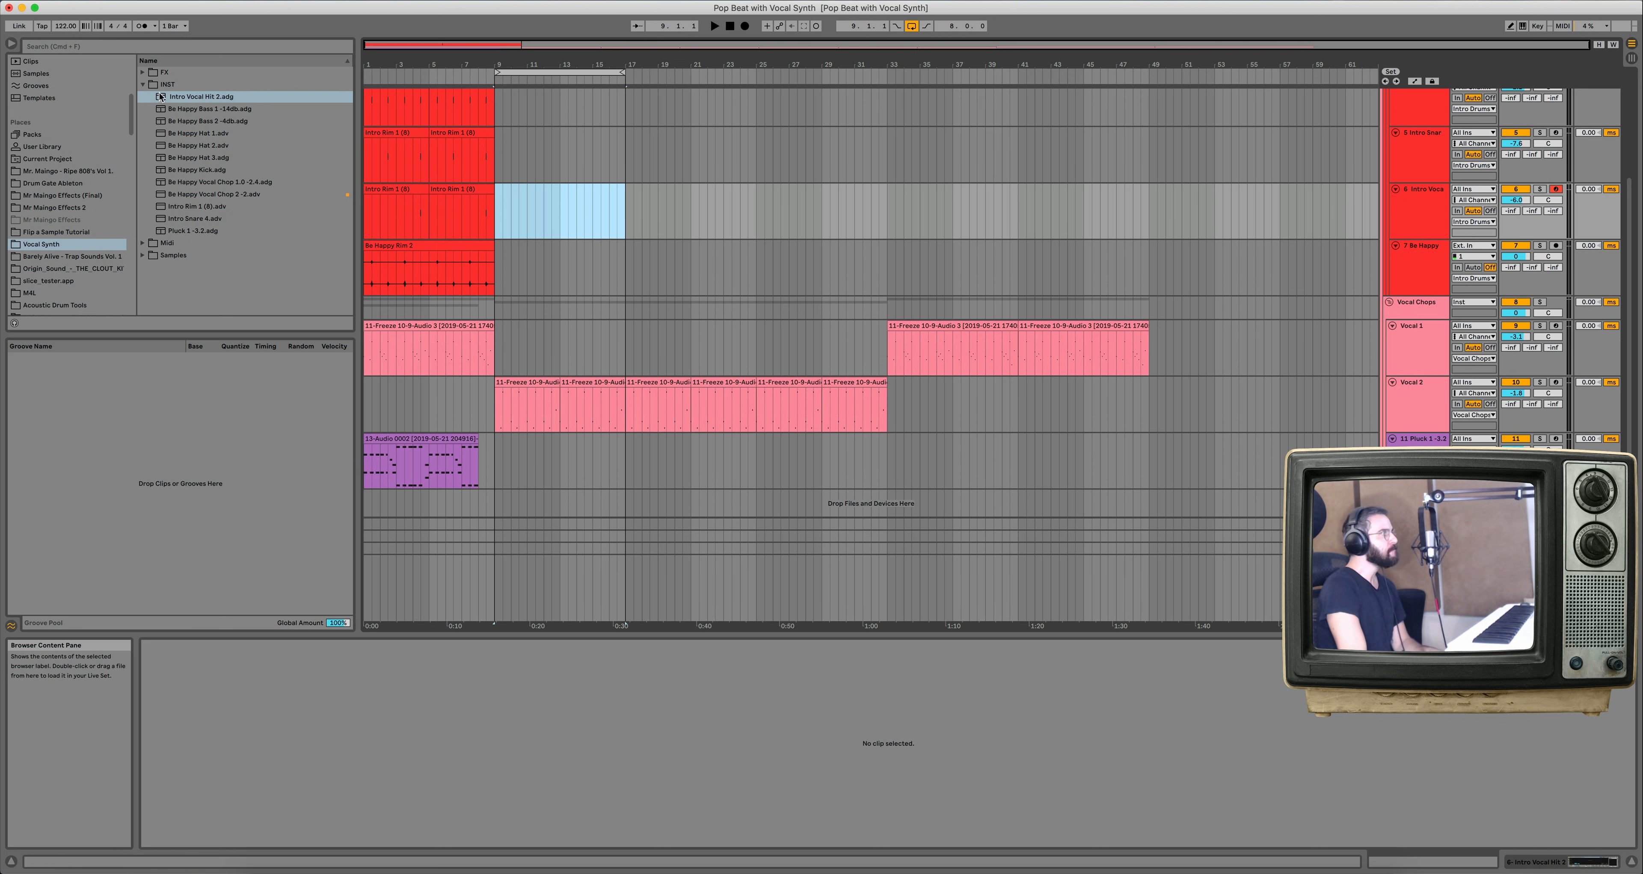
Collapse the INST folder and expand the Samples folder of the Vocal Synth sounds, with the loop region selected.
{"action": "left_click", "coordinate": [143, 85]}
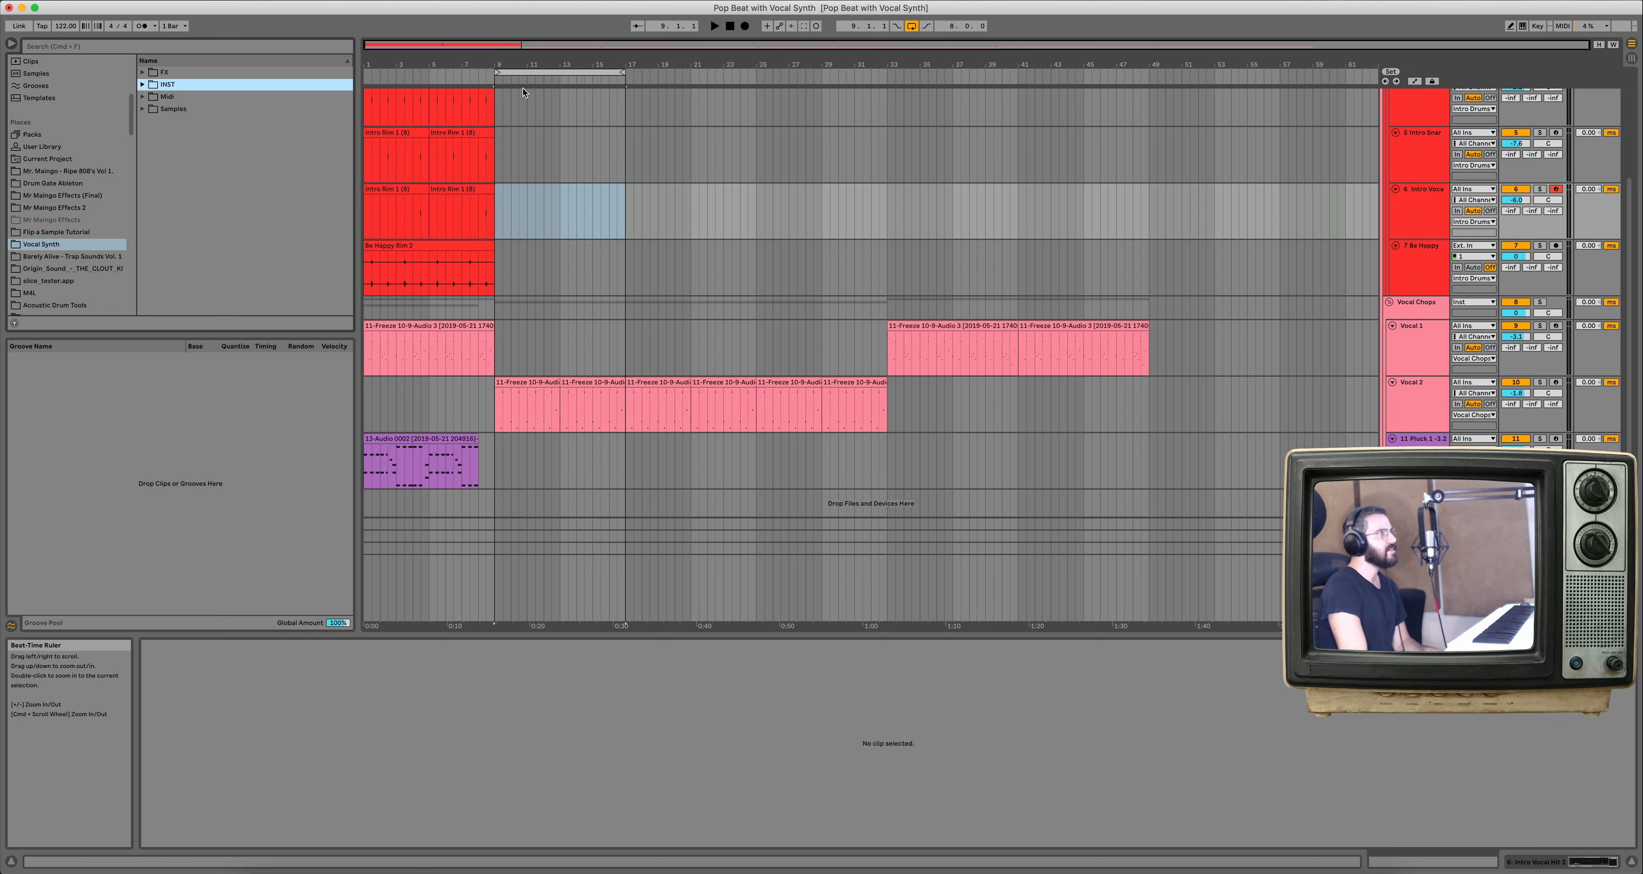
{"action": "left_click", "coordinate": [503, 71]}
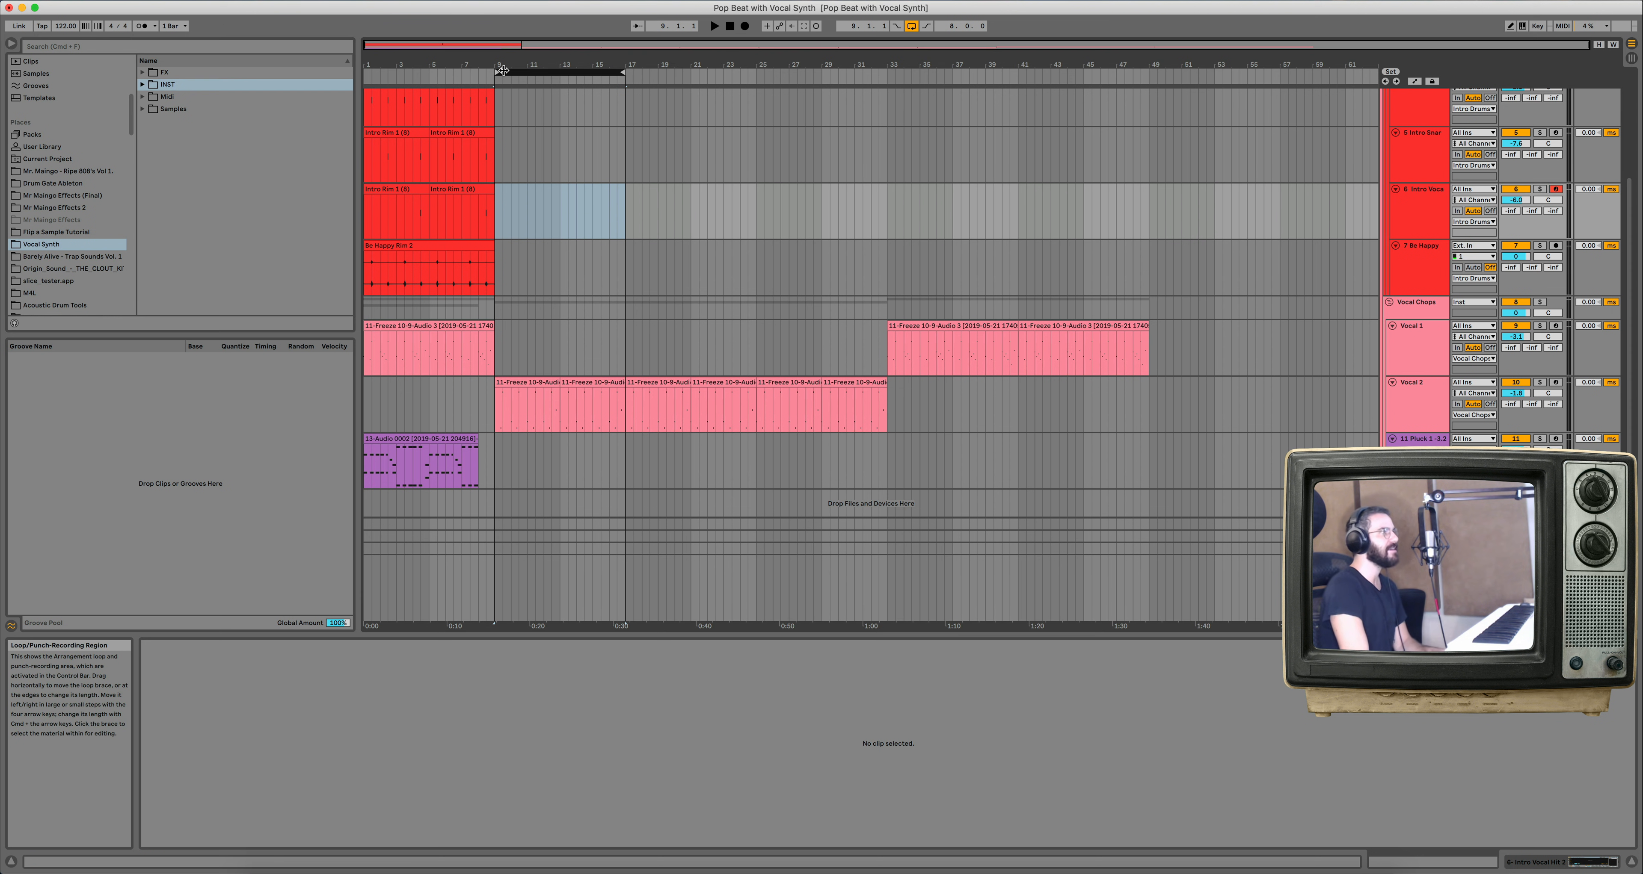
{"action": "left_click", "coordinate": [143, 111]}
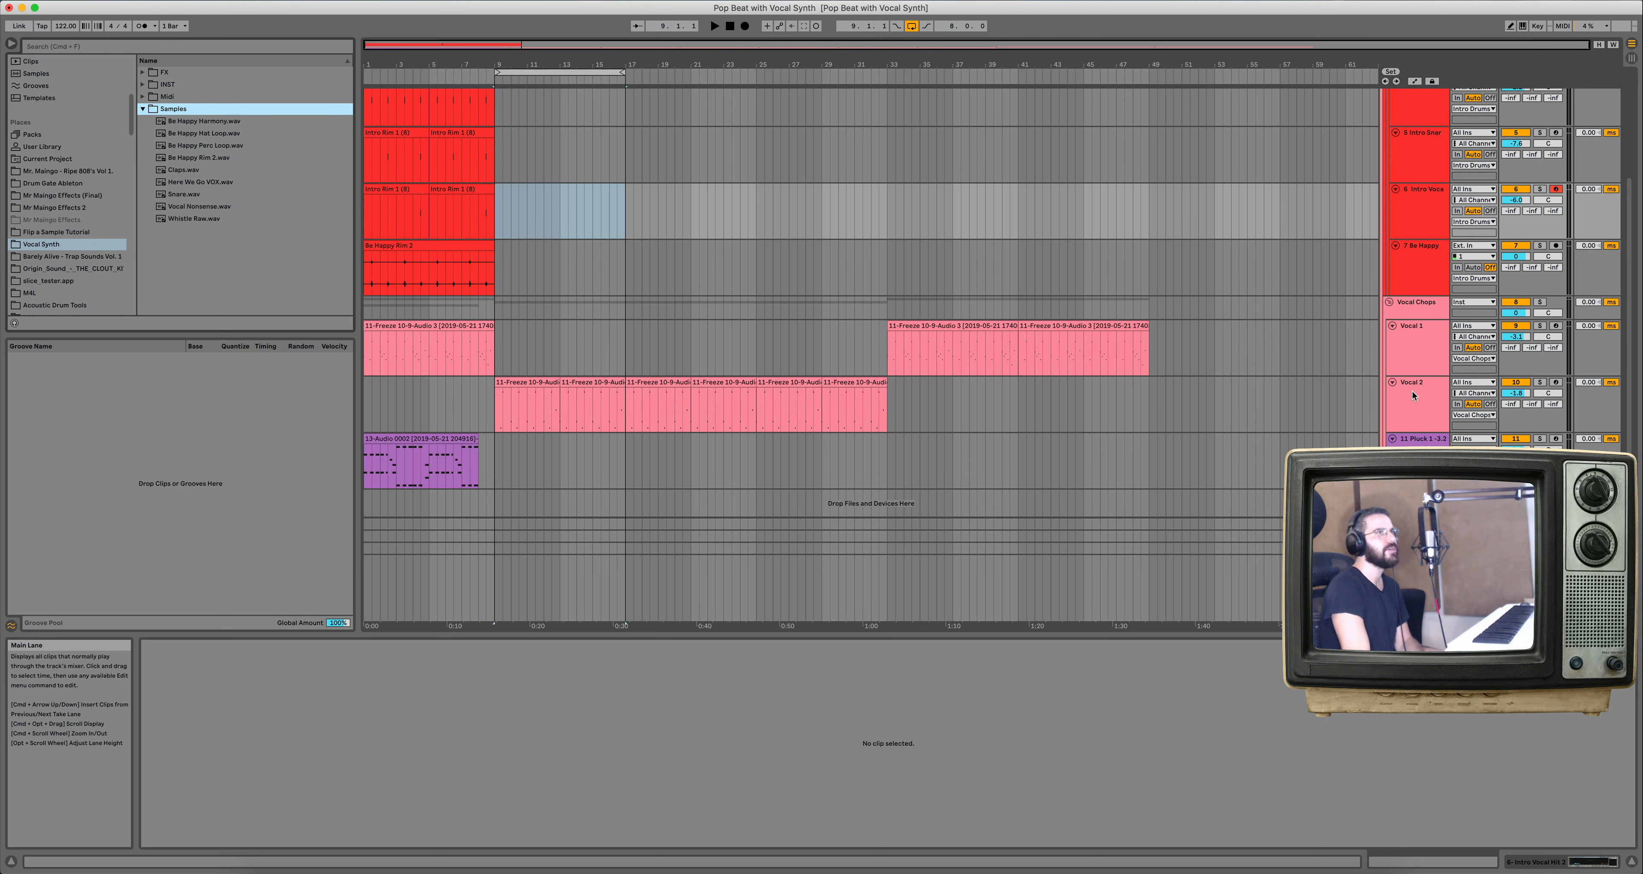
{"action": "left_click", "coordinate": [1421, 421]}
{"action": "key", "text": "super+t"}
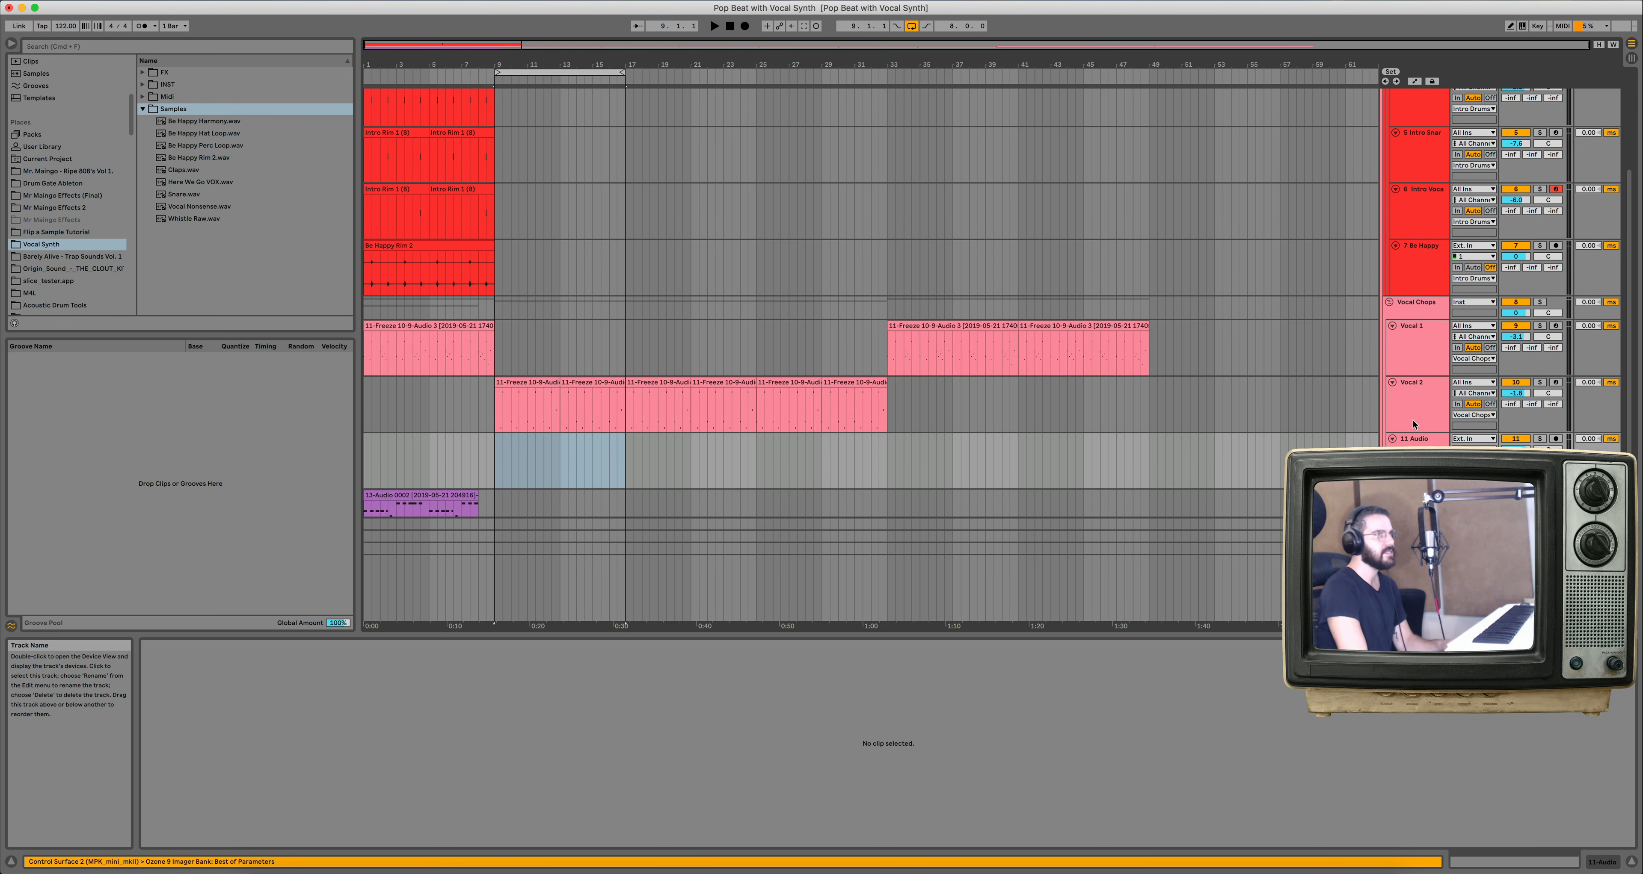
{"action": "key", "text": "super+z"}
Insert an audio track below the Be Happy Rim track, move it above the Intro Drums group inside Drums, and name it Perc.
{"action": "left_click", "coordinate": [1386, 280]}
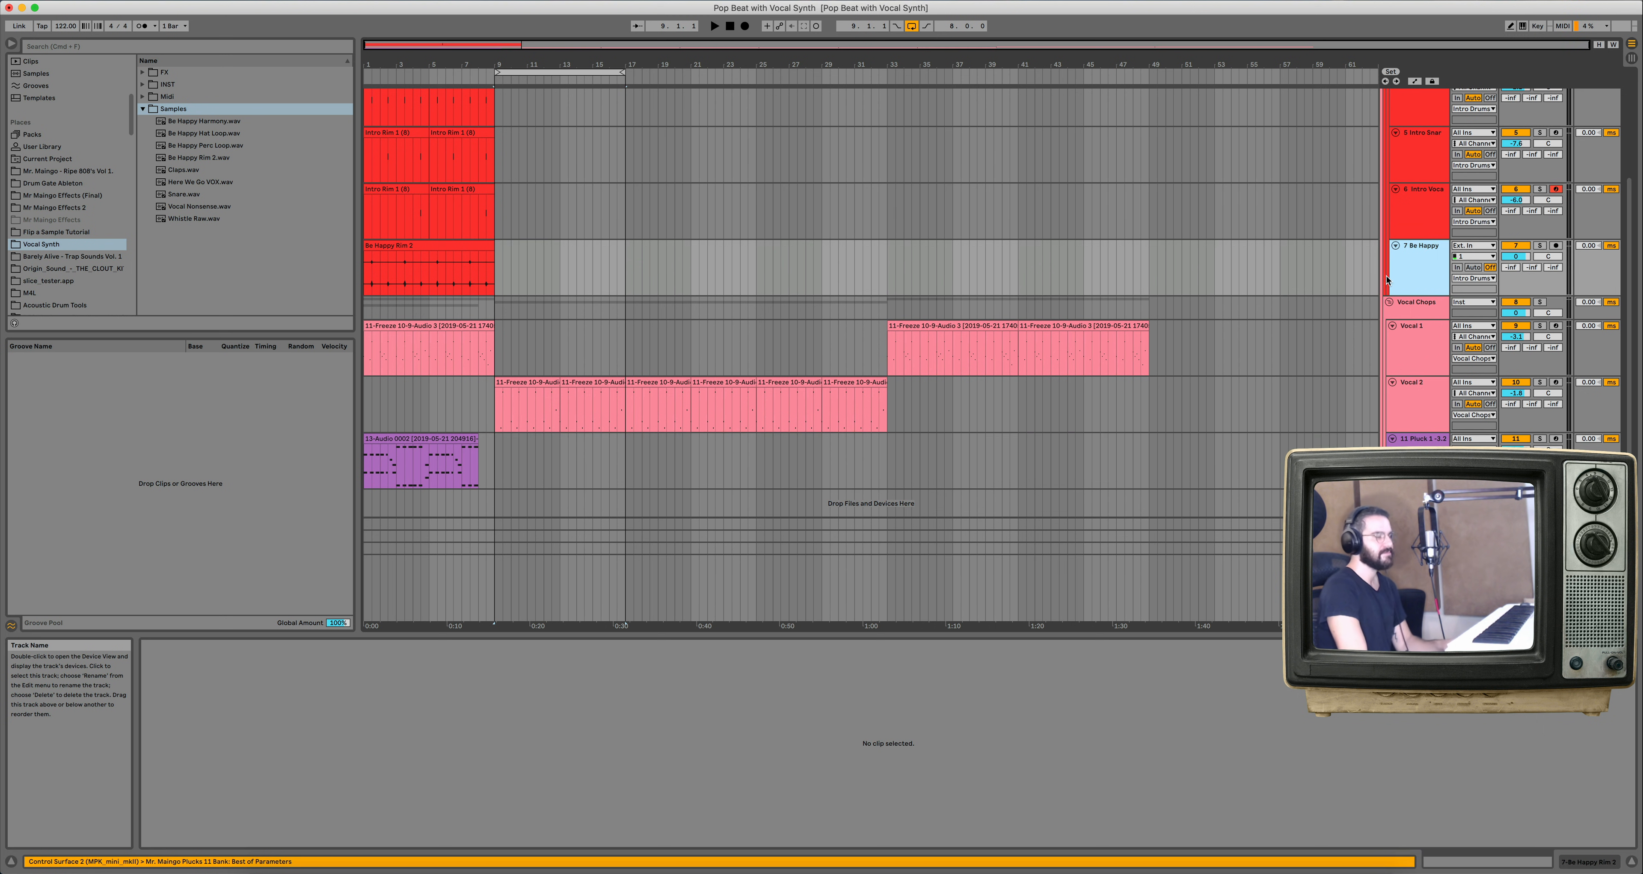
{"action": "key", "text": "super+t"}
{"action": "scroll", "coordinate": [1426, 308], "scroll_direction": "down", "scroll_amount": 1}
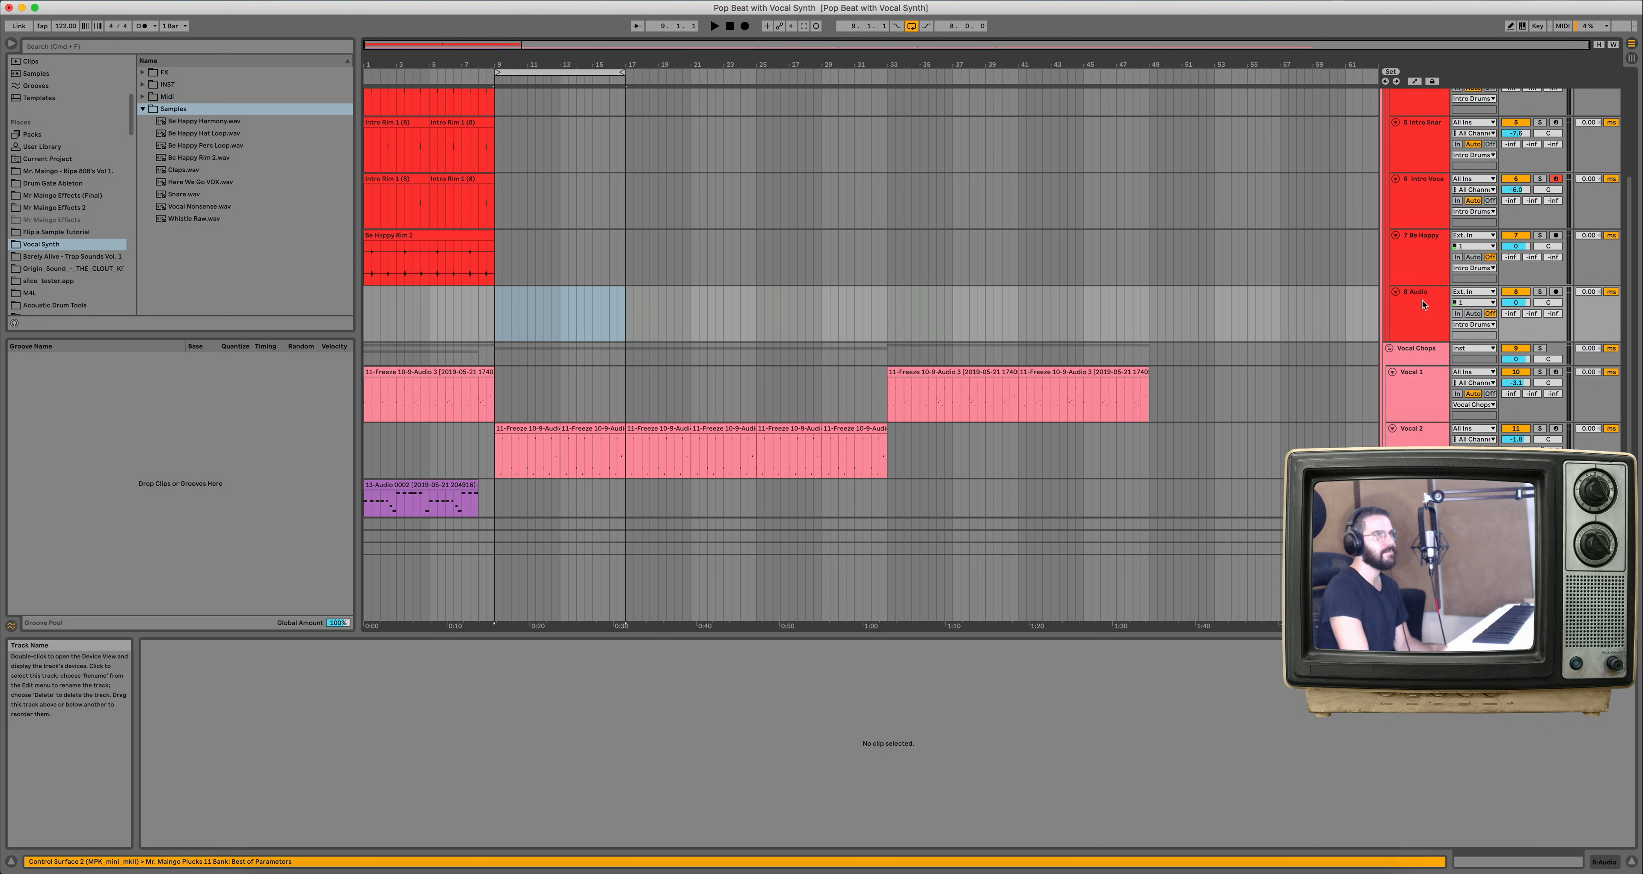
{"action": "left_click", "coordinate": [1413, 340]}
{"action": "scroll", "coordinate": [1413, 309], "scroll_direction": "up", "scroll_amount": 5}
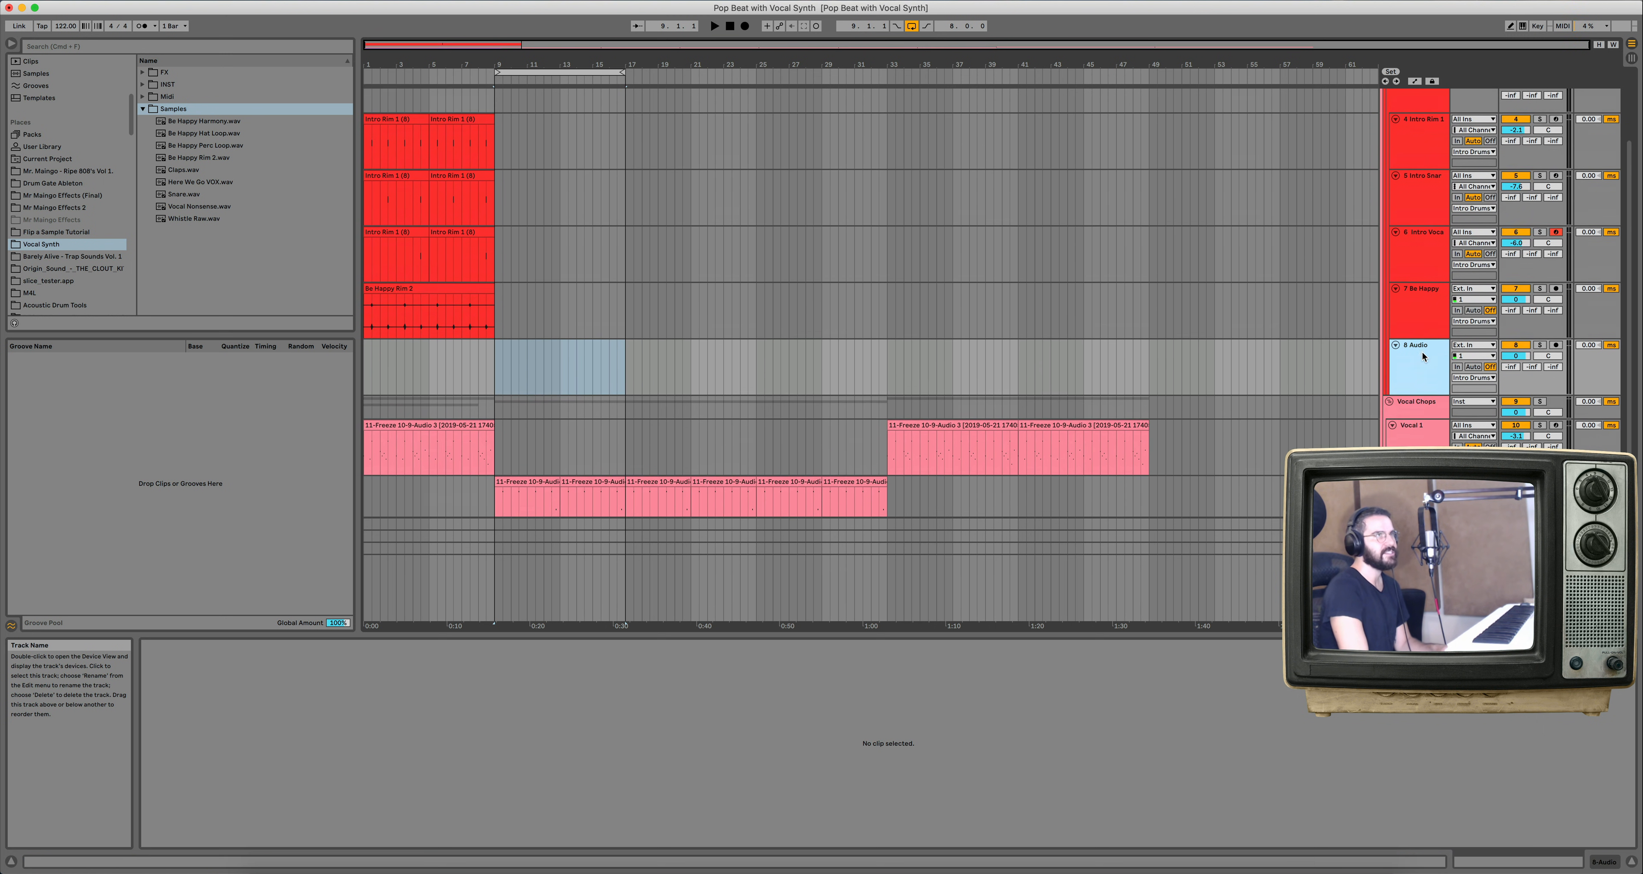
{"action": "left_click_drag", "start_coordinate": [1426, 435], "coordinate": [1426, 127]}
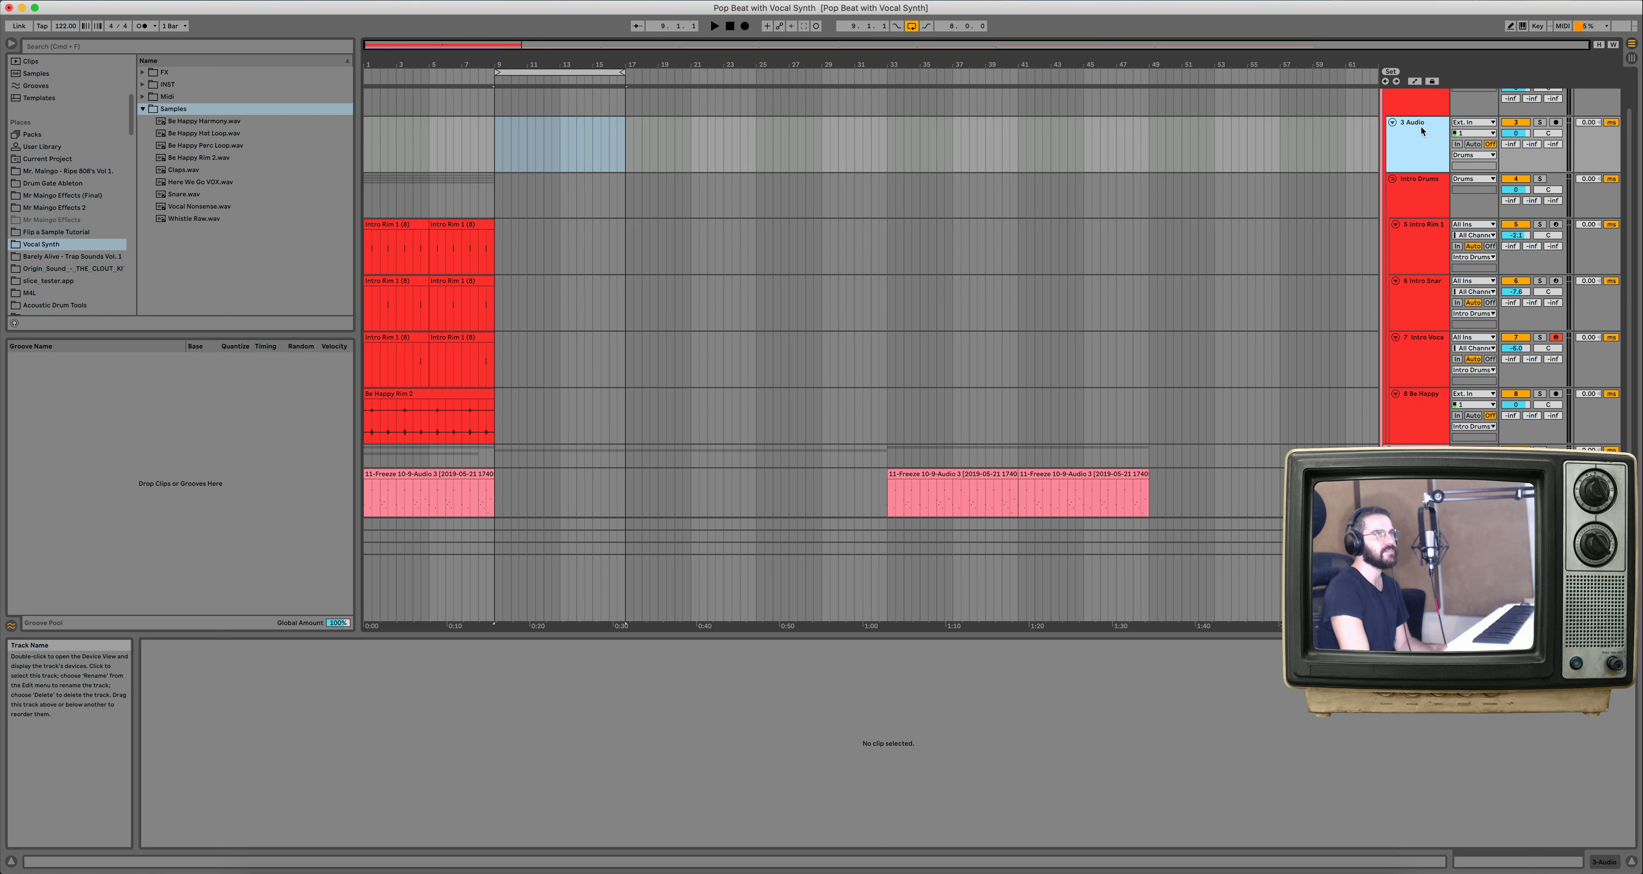
{"action": "scroll", "coordinate": [1413, 169], "scroll_direction": "up", "scroll_amount": 3}
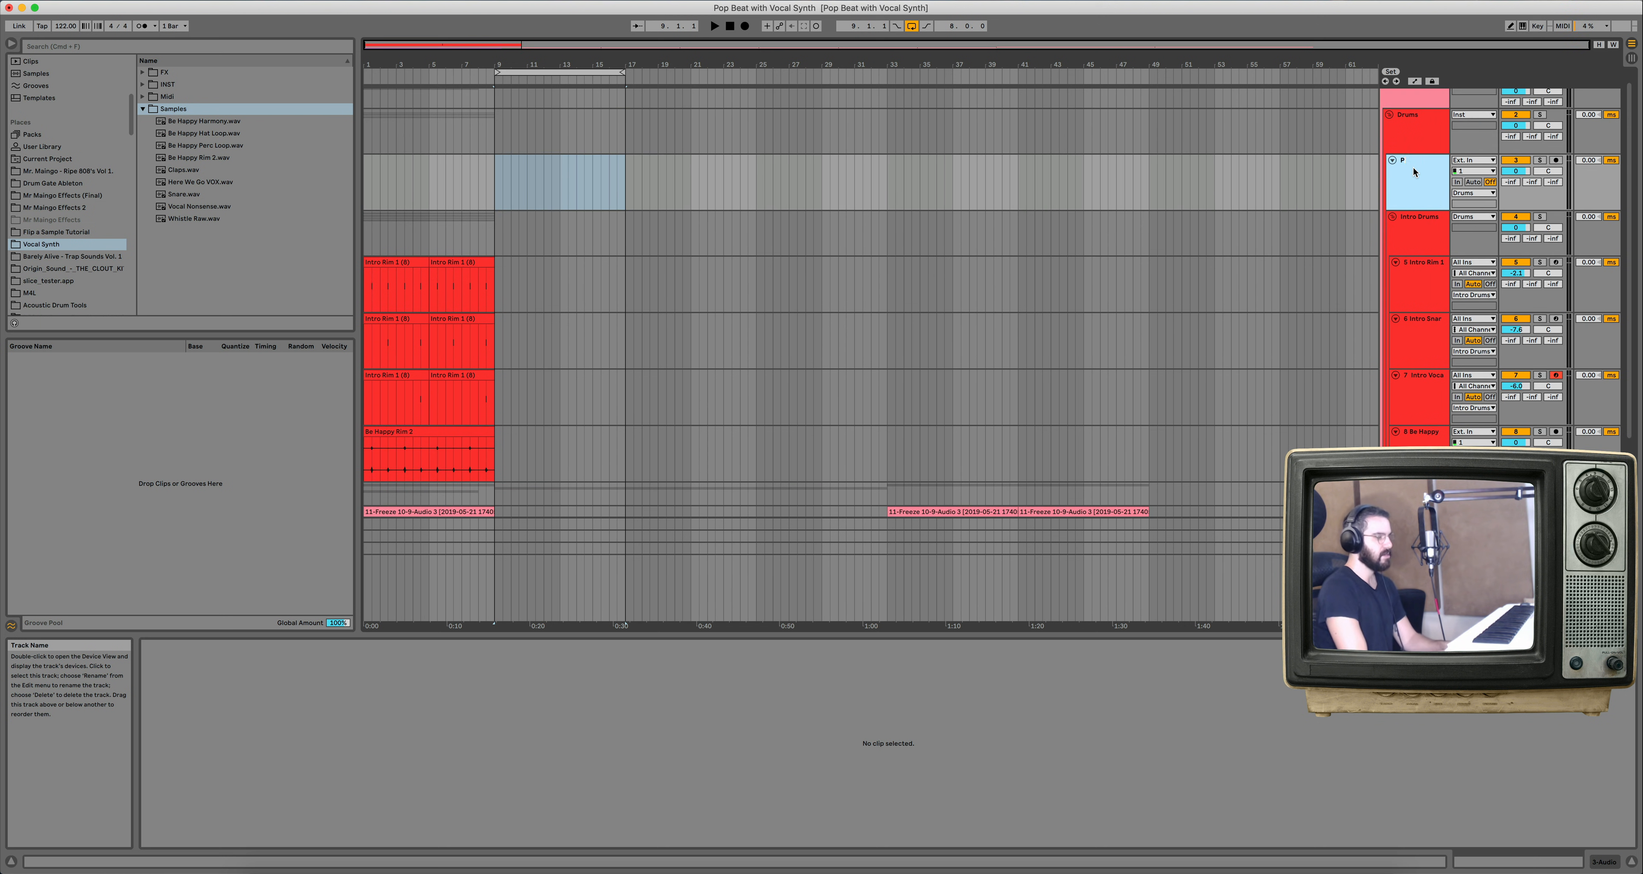
Fold the Intro Drums group, then place Be Happy Perc Loop.wav on the Perc track at bar 9 and audition it.
{"action": "left_click", "coordinate": [1425, 219]}
{"action": "left_click", "coordinate": [1392, 216]}
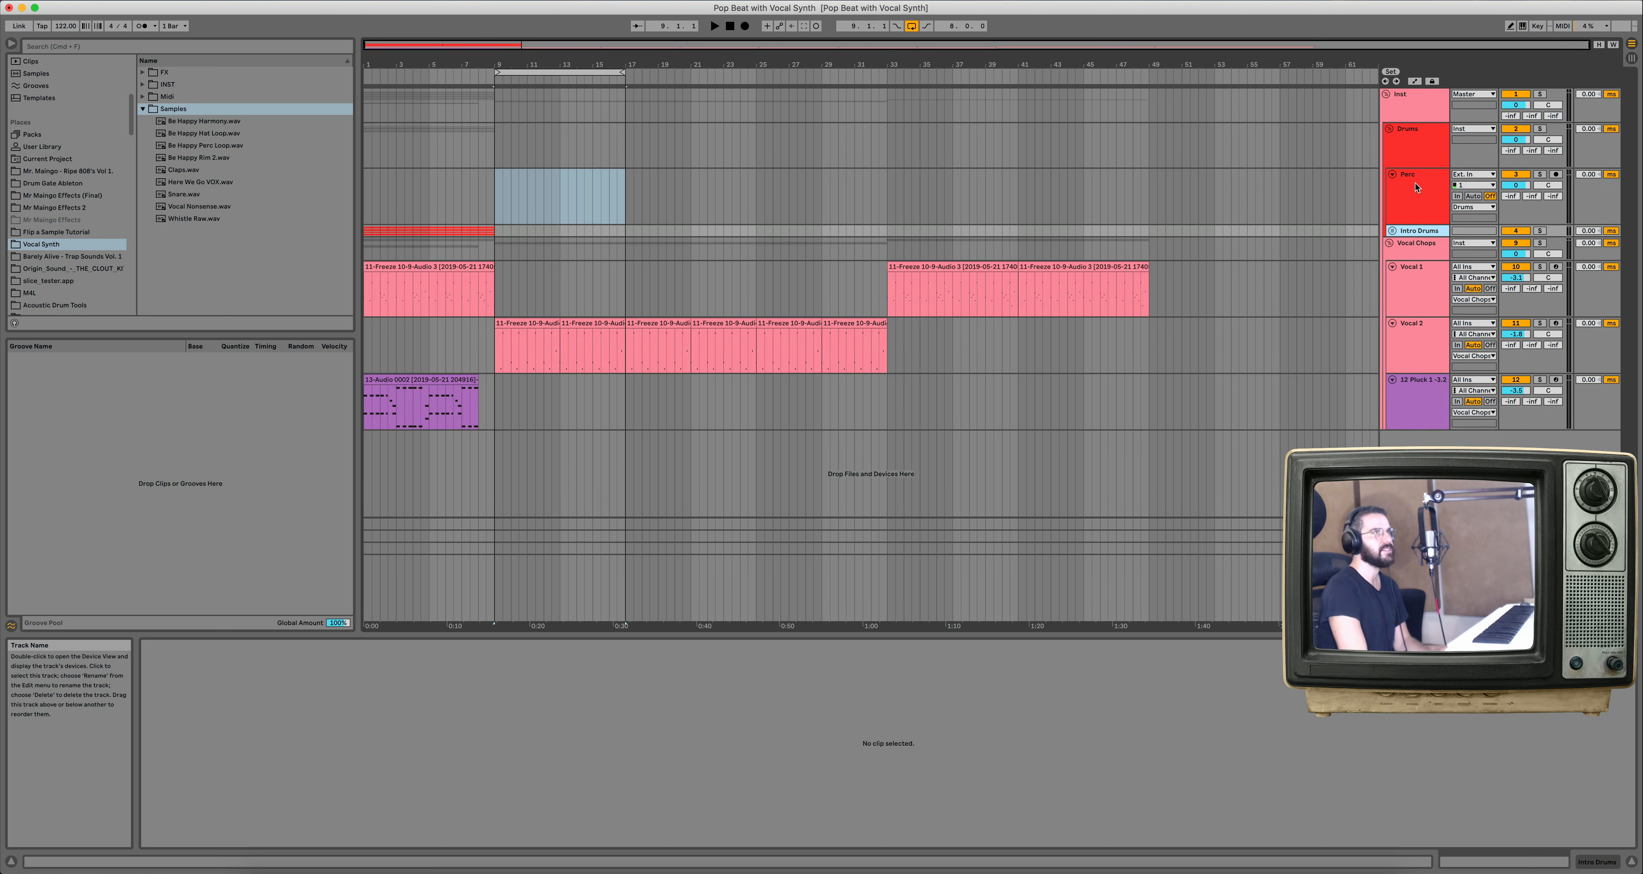
{"action": "left_click", "coordinate": [1408, 186]}
{"action": "left_click_drag", "start_coordinate": [216, 146], "coordinate": [511, 190]}
{"action": "key", "text": "space"}
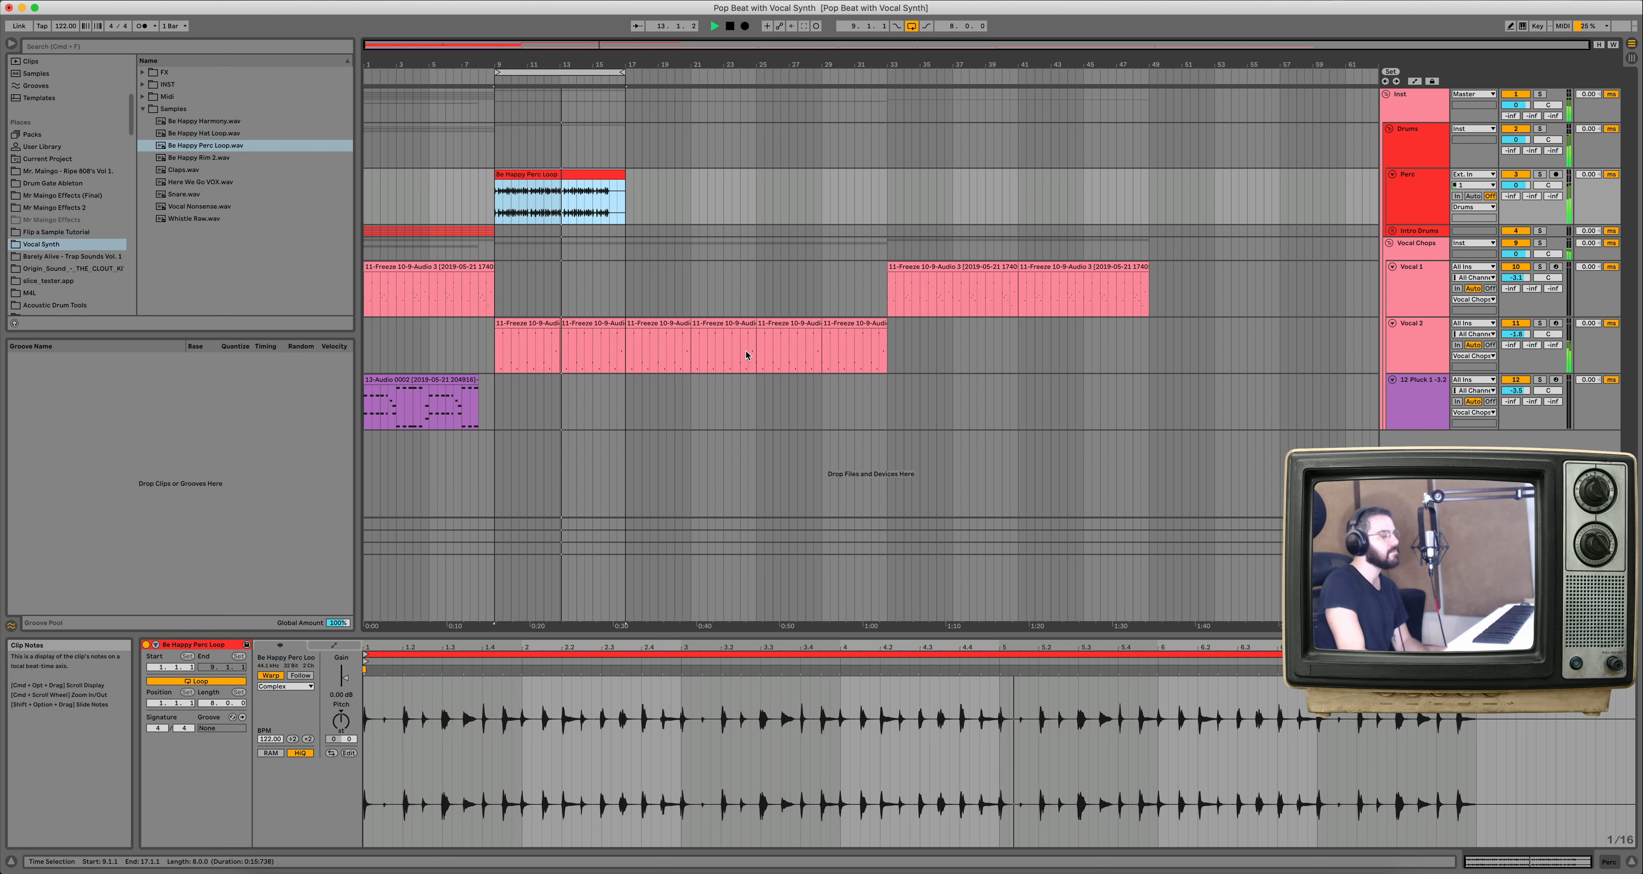
{"action": "key", "text": "space"}
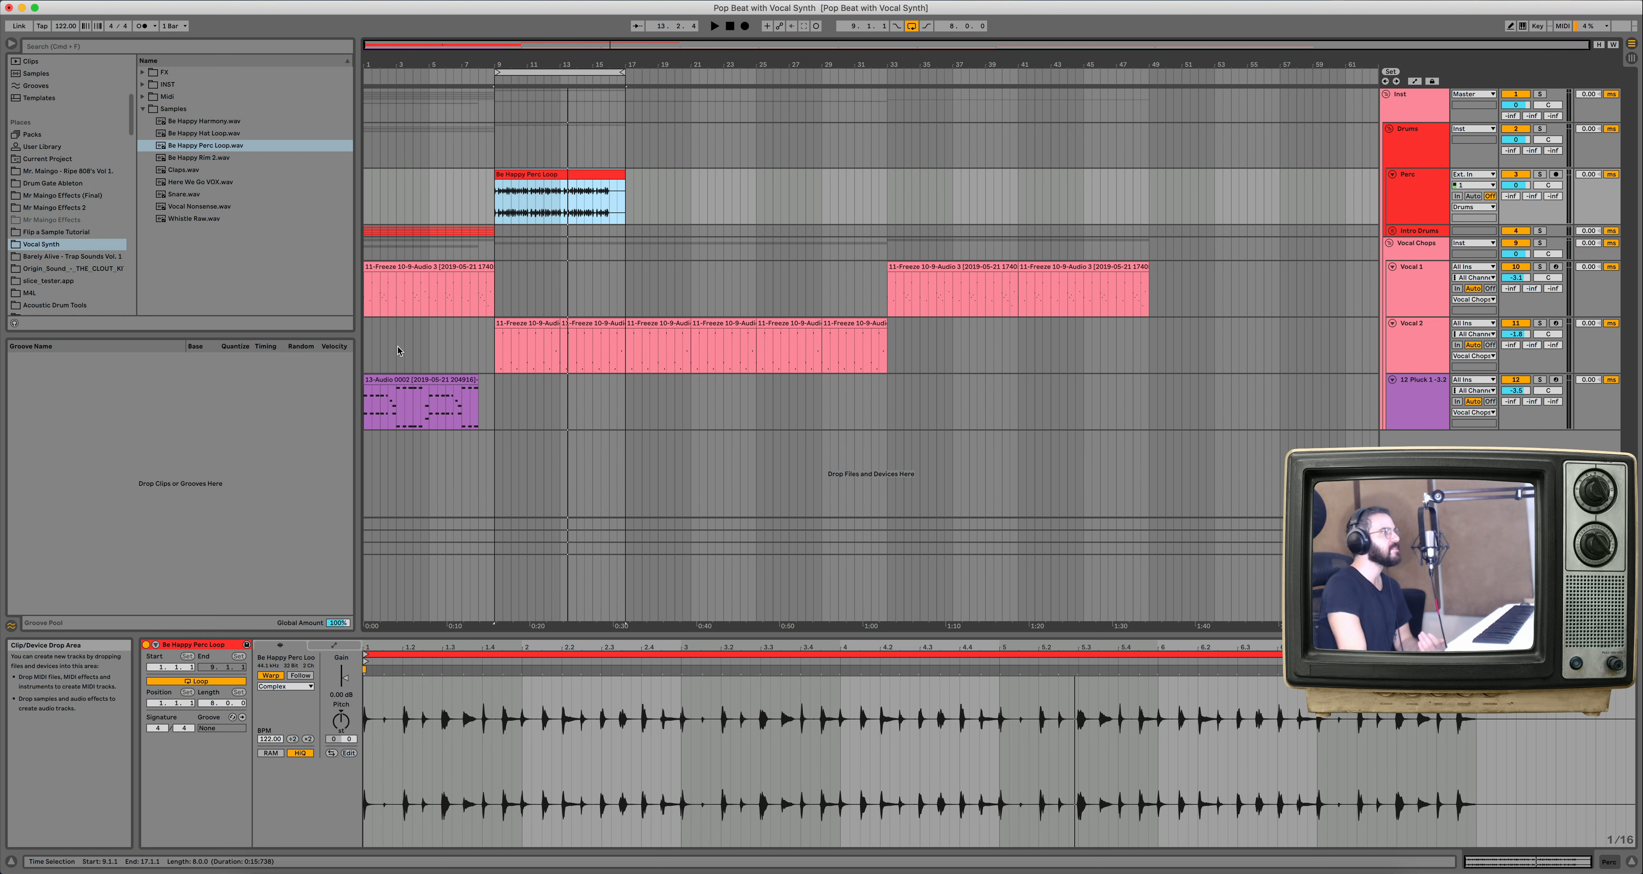
Place Pluck 2.mid on the pluck track at bar 9 and lower the Perc track's volume slightly during playback.
{"action": "left_click", "coordinate": [142, 97]}
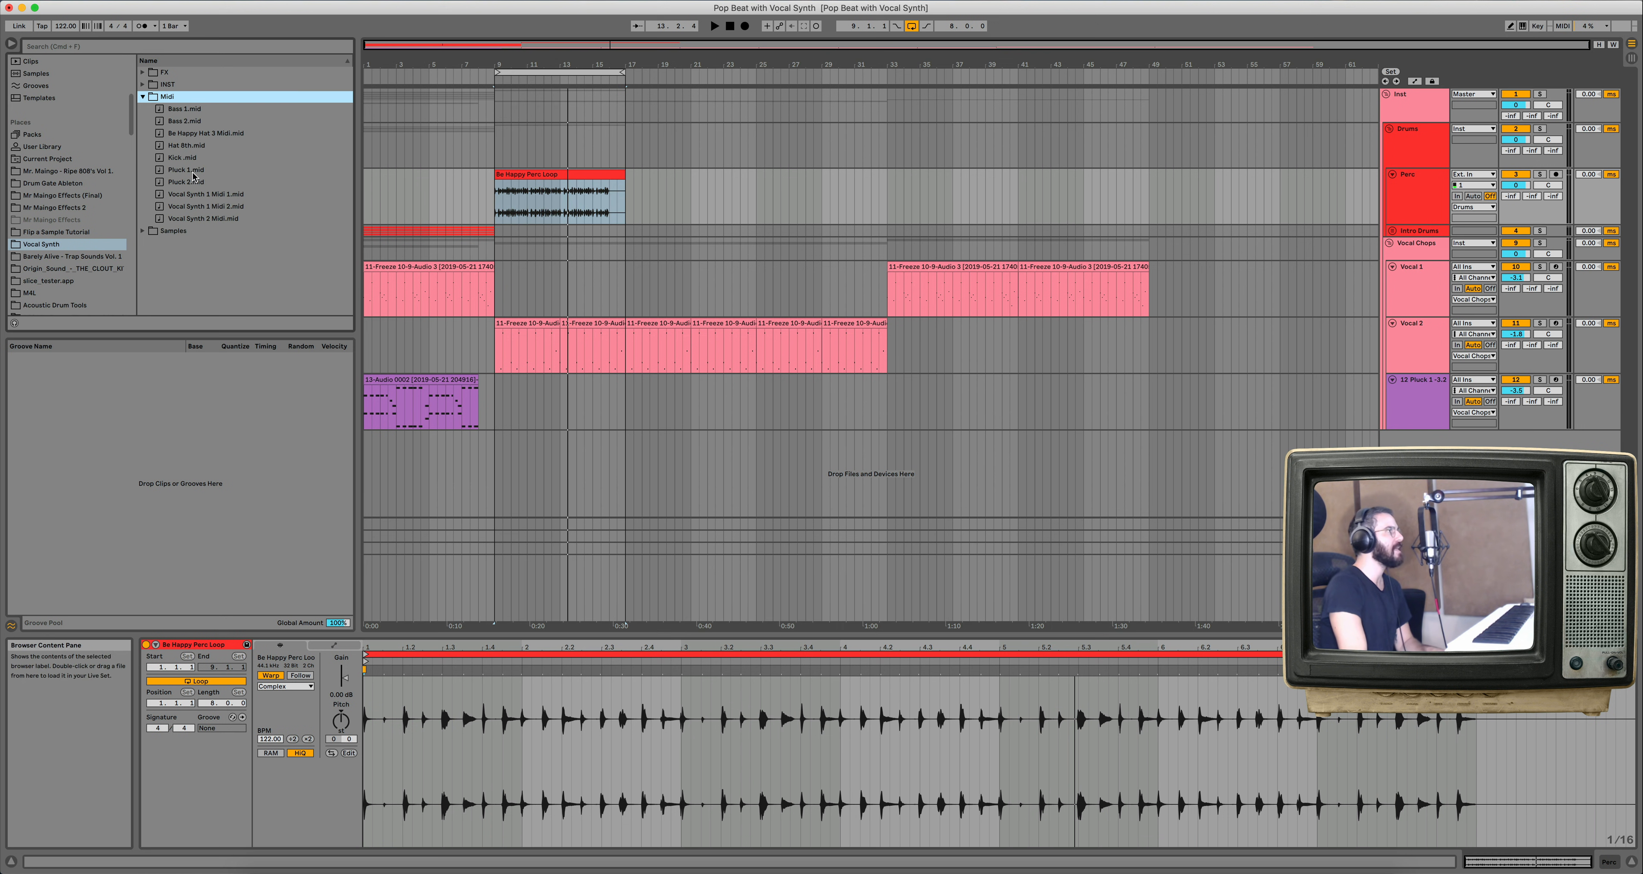
{"action": "left_click_drag", "start_coordinate": [193, 180], "coordinate": [521, 381]}
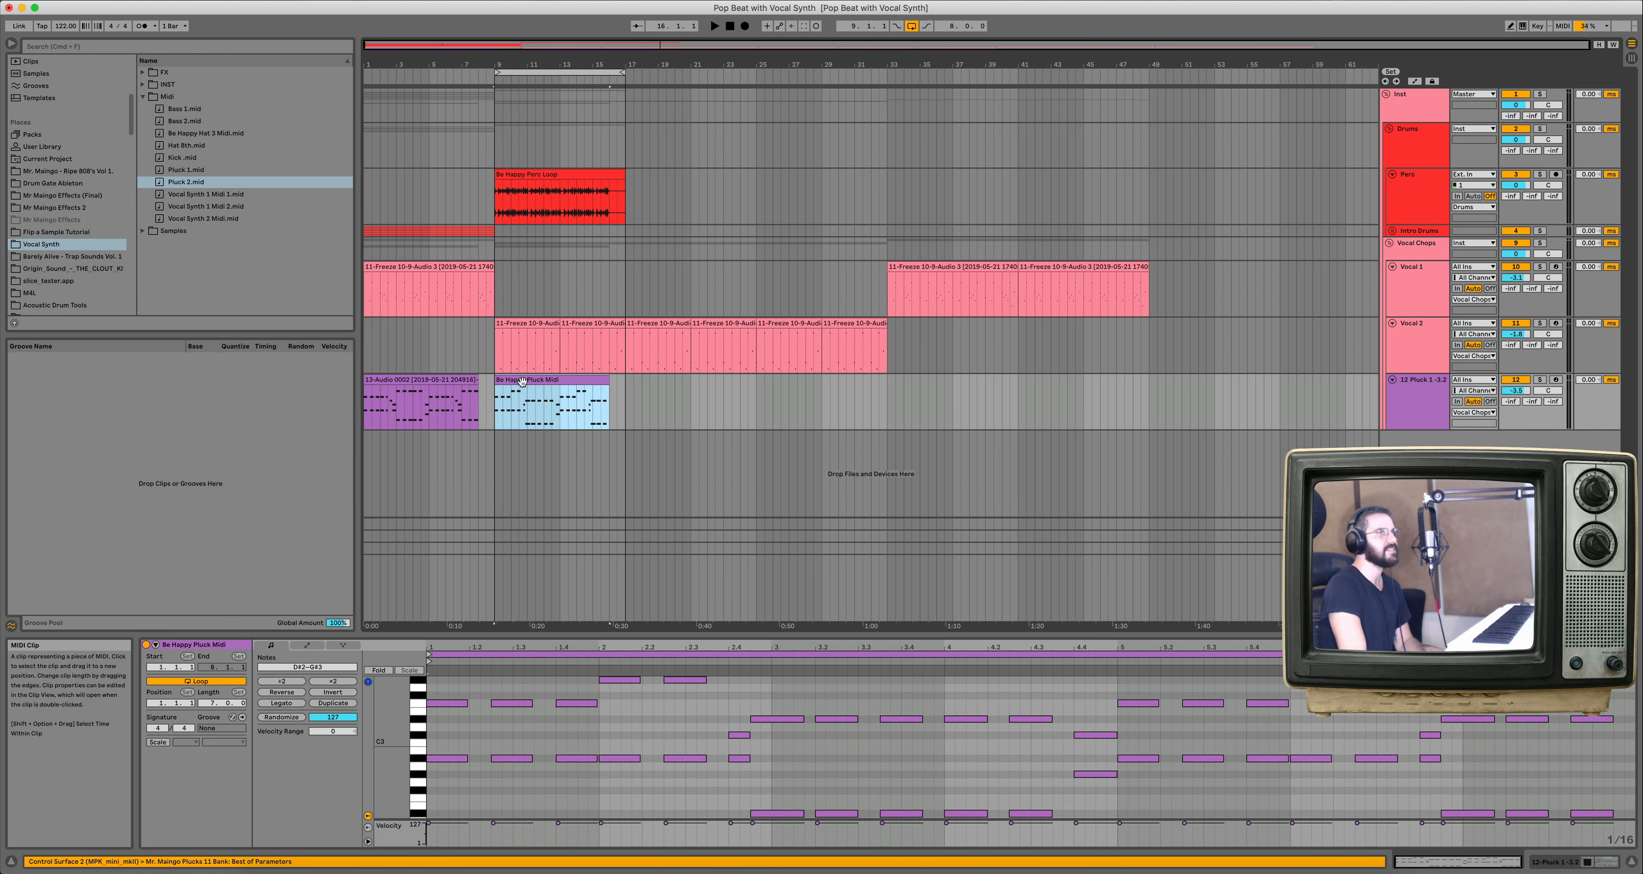
{"action": "key", "text": "space"}
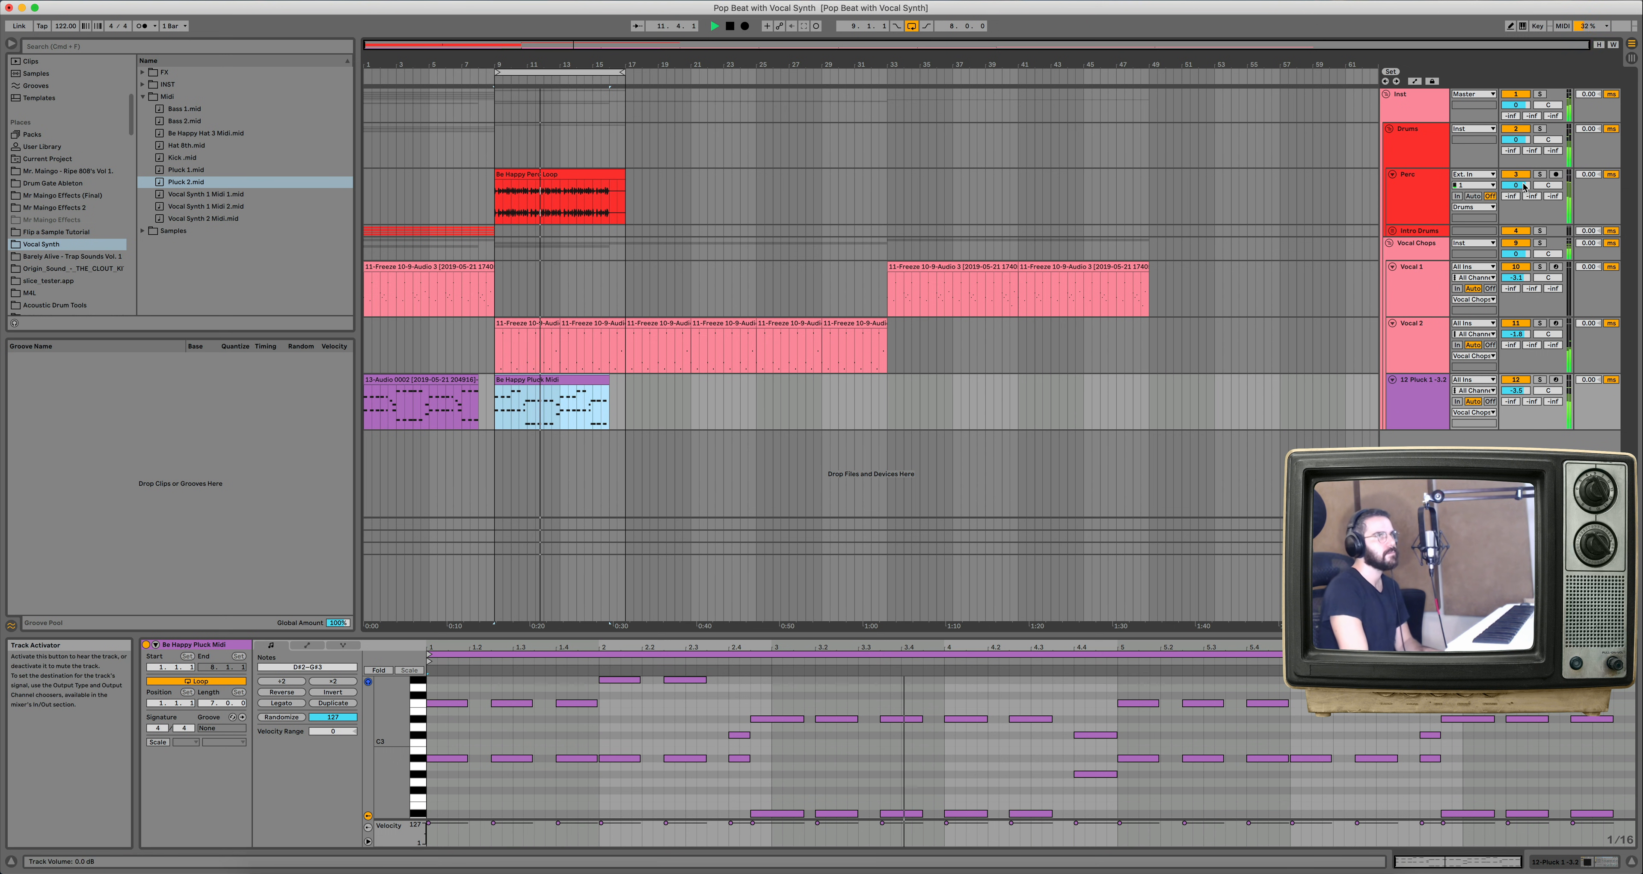
{"action": "left_click_drag", "start_coordinate": [1516, 185], "coordinate": [1521, 185]}
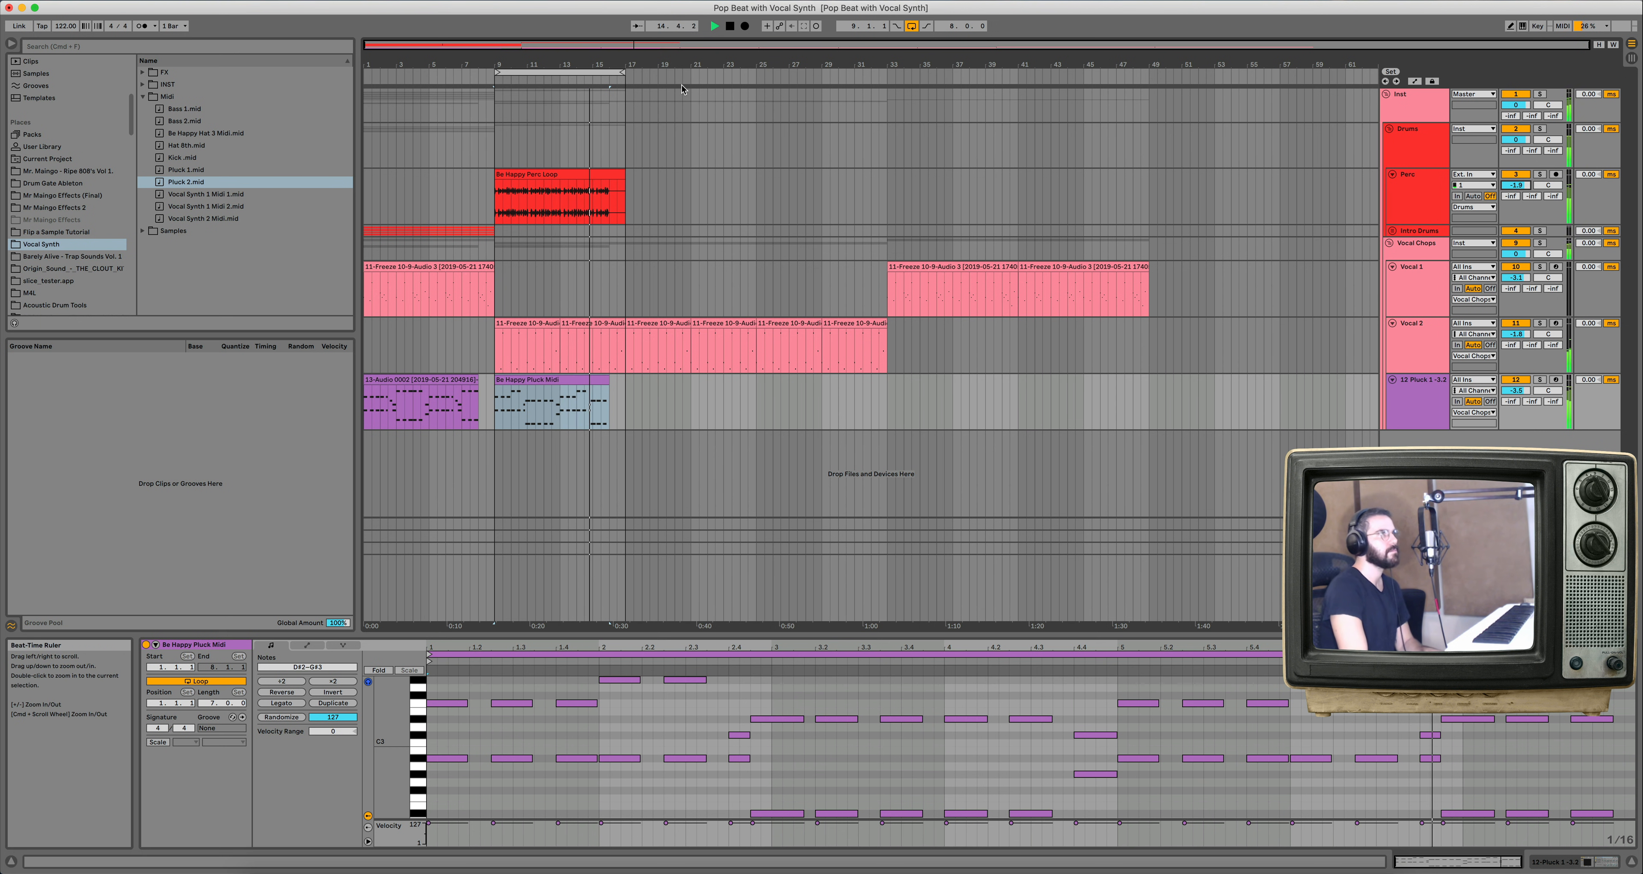
Extend the loop region's end to bar 33 and duplicate the perc loop clip twice to fill it.
{"action": "left_click_drag", "start_coordinate": [621, 75], "coordinate": [885, 74]}
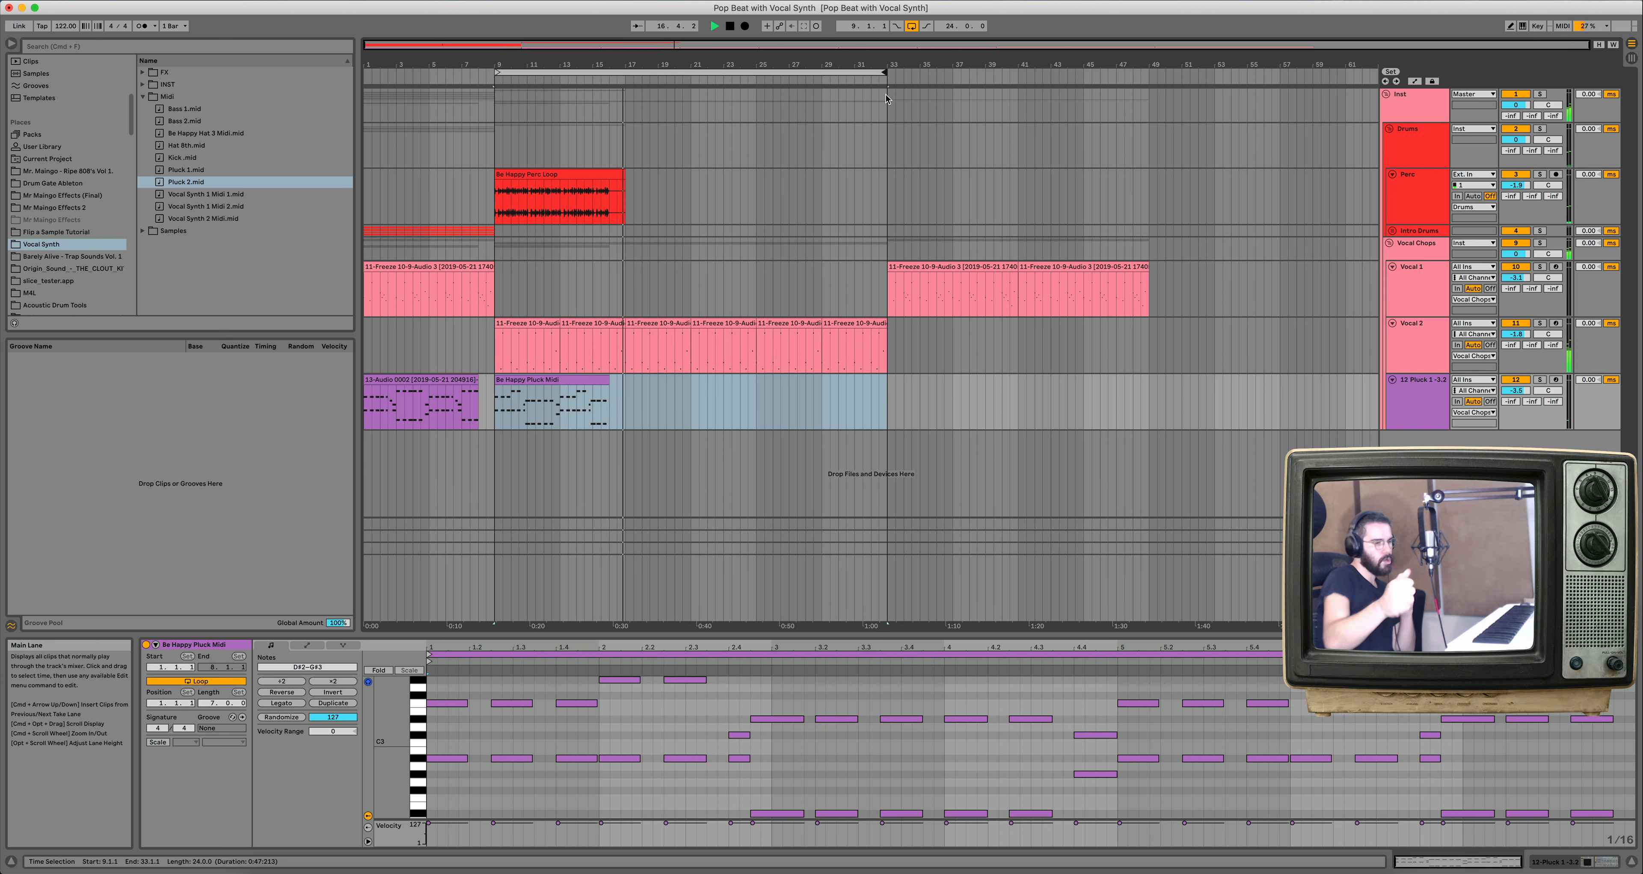
{"action": "key", "text": "space"}
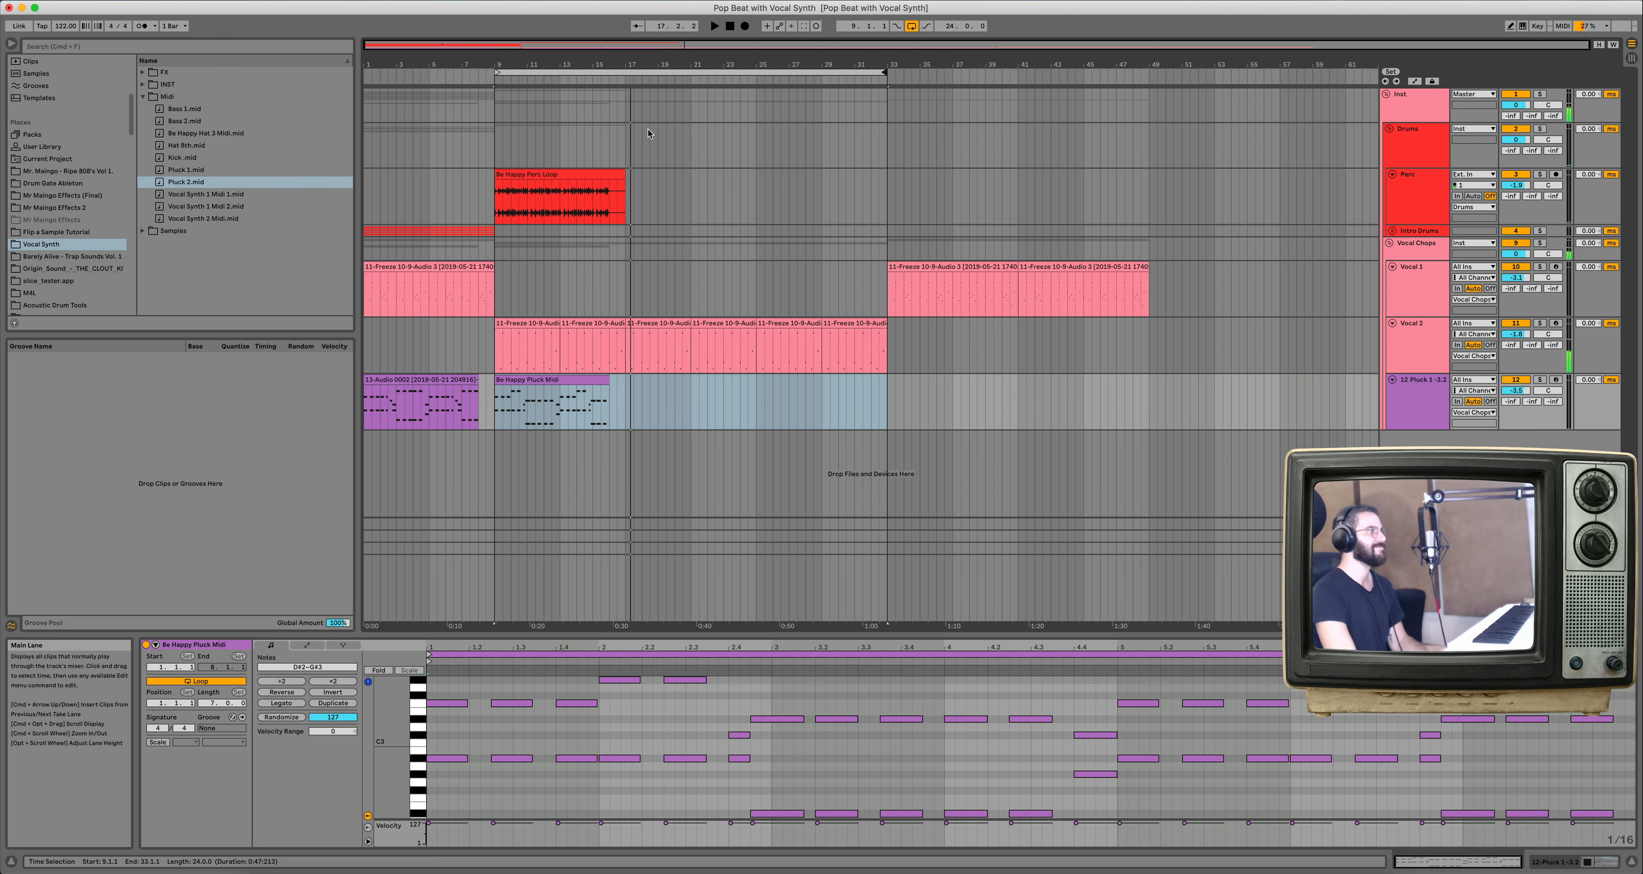
{"action": "left_click", "coordinate": [604, 174]}
{"action": "key", "text": "super+d"}
{"action": "key", "text": "super+d"}
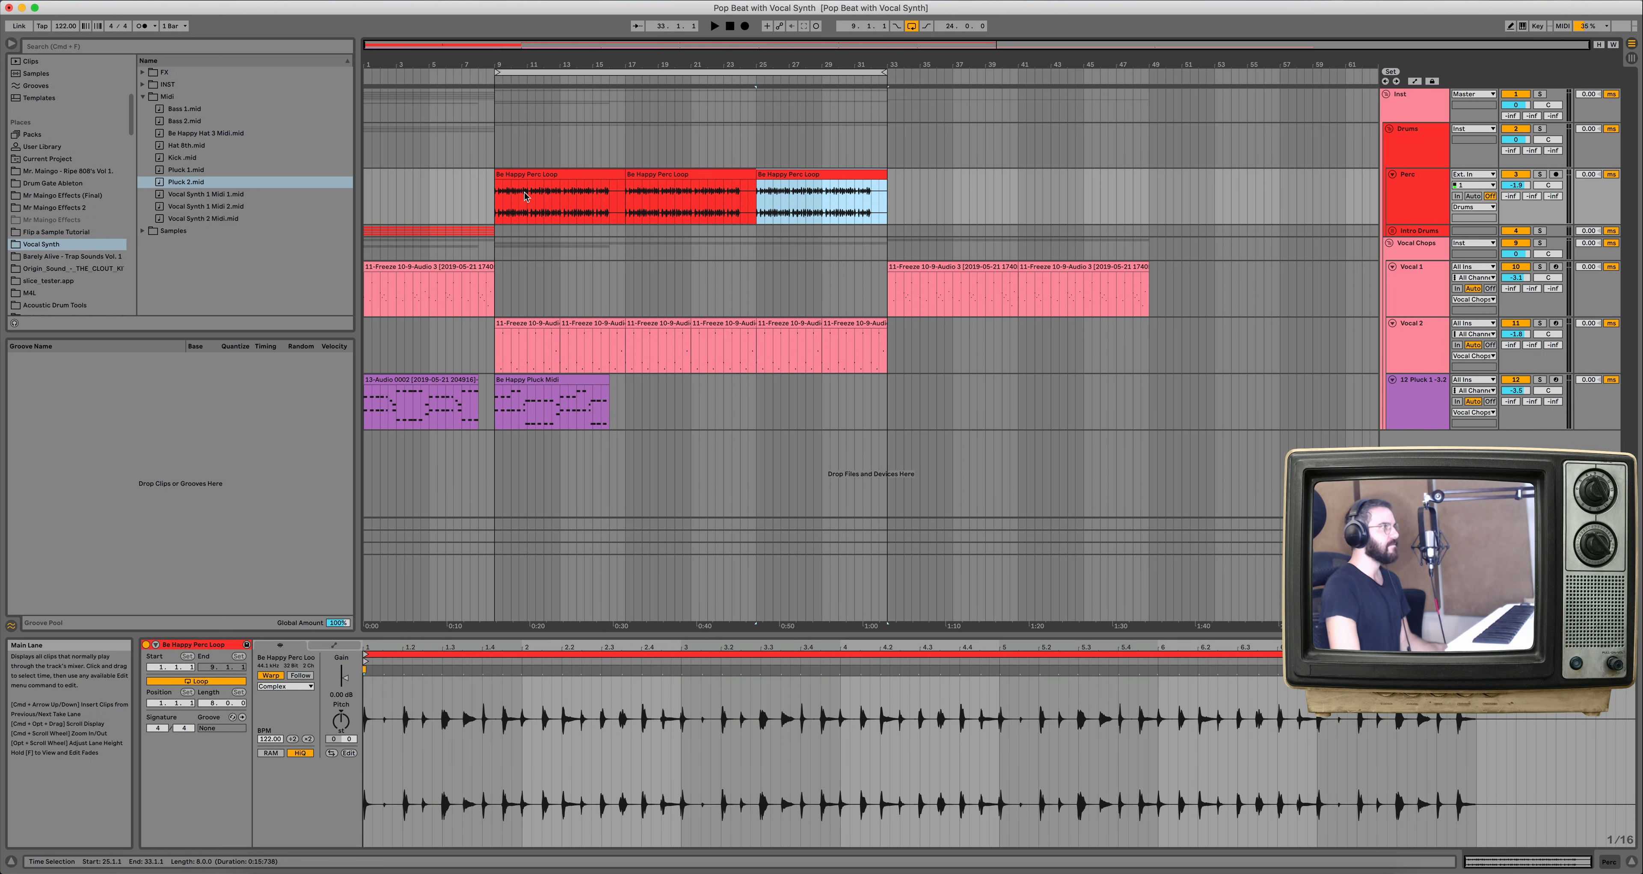
Duplicate the pluck clip twice in eight-bar blocks, including its trailing gap, to fill the section up to bar 33.
{"action": "left_click_drag", "start_coordinate": [625, 385], "coordinate": [496, 387]}
{"action": "key", "text": "super+d"}
{"action": "key", "text": "super+d"}
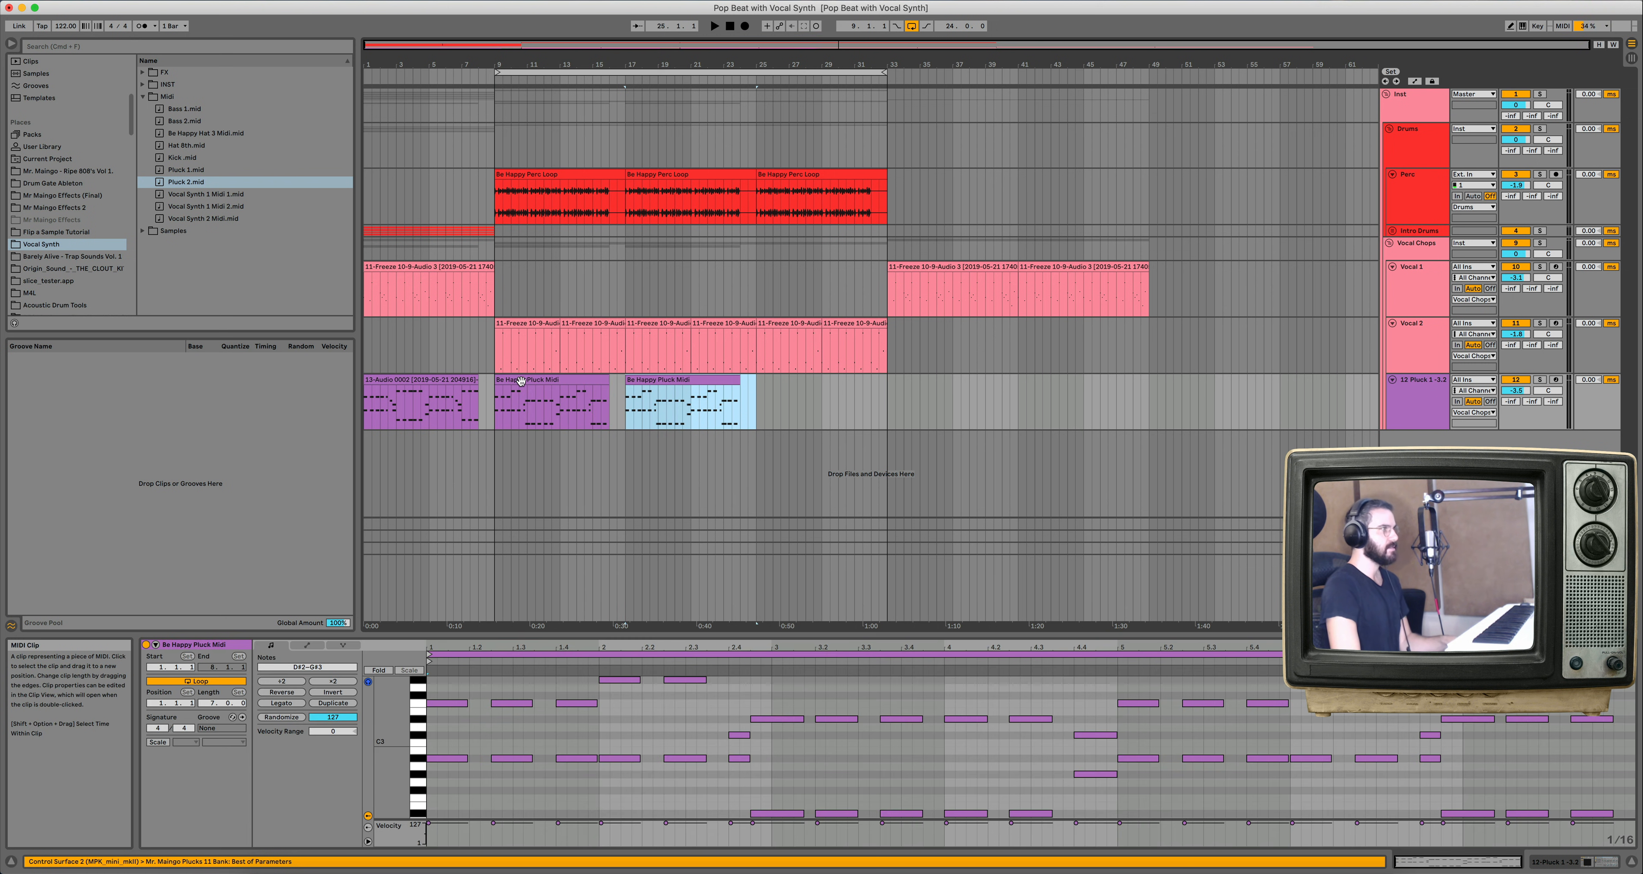
Select the looped section across all tracks and move the loop region's start to bar 17, keeping its end at bar 33.
{"action": "left_click", "coordinate": [770, 290]}
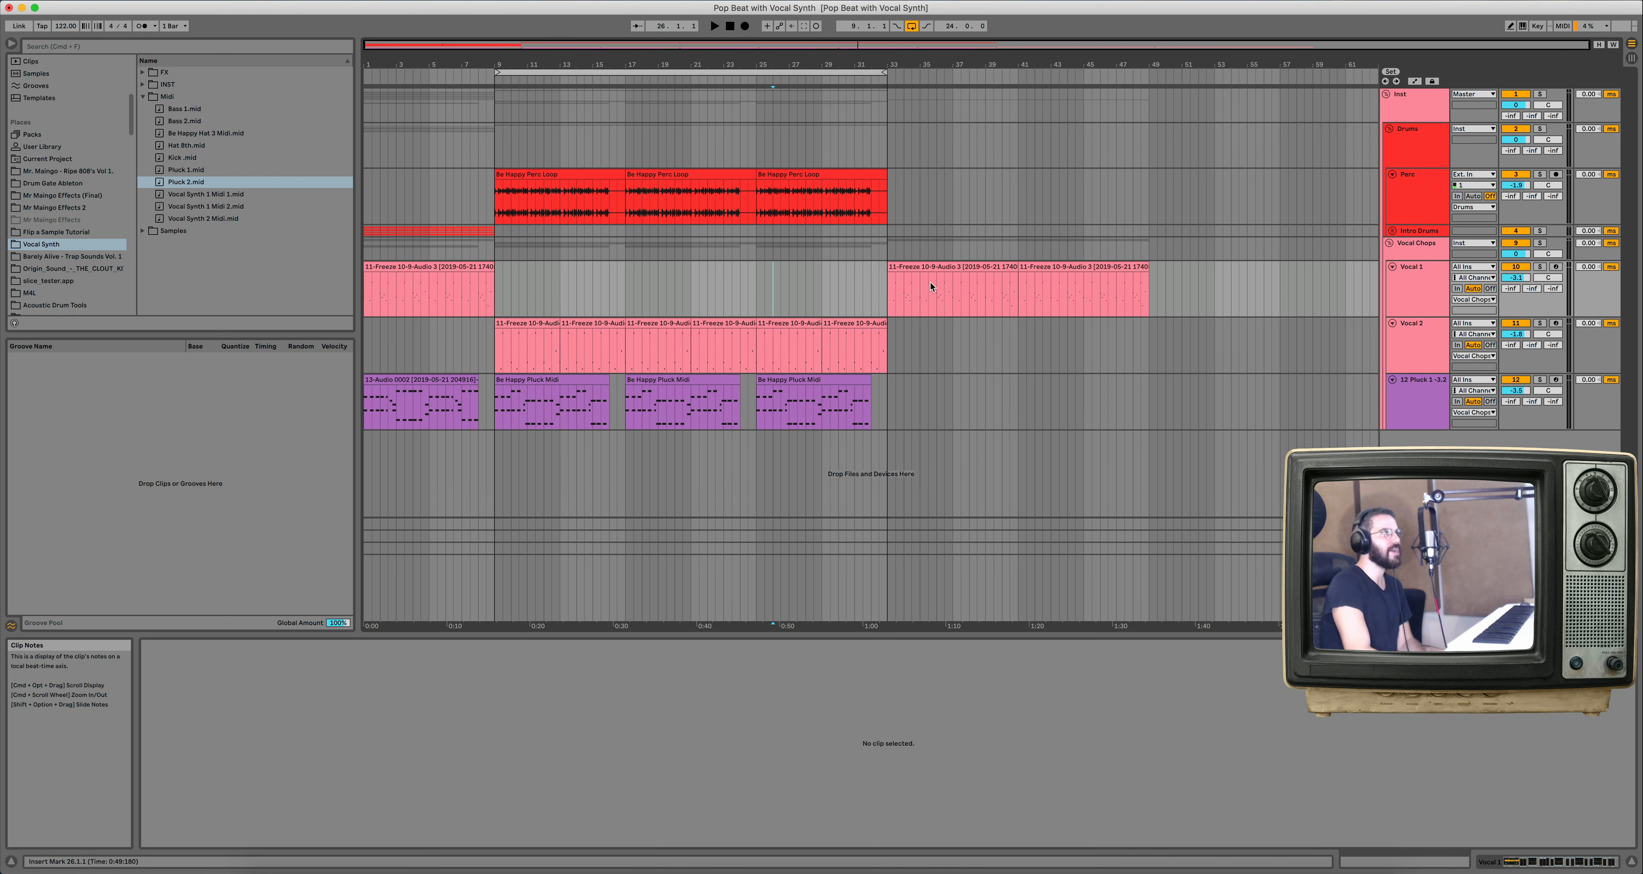
{"action": "left_click", "coordinate": [532, 72]}
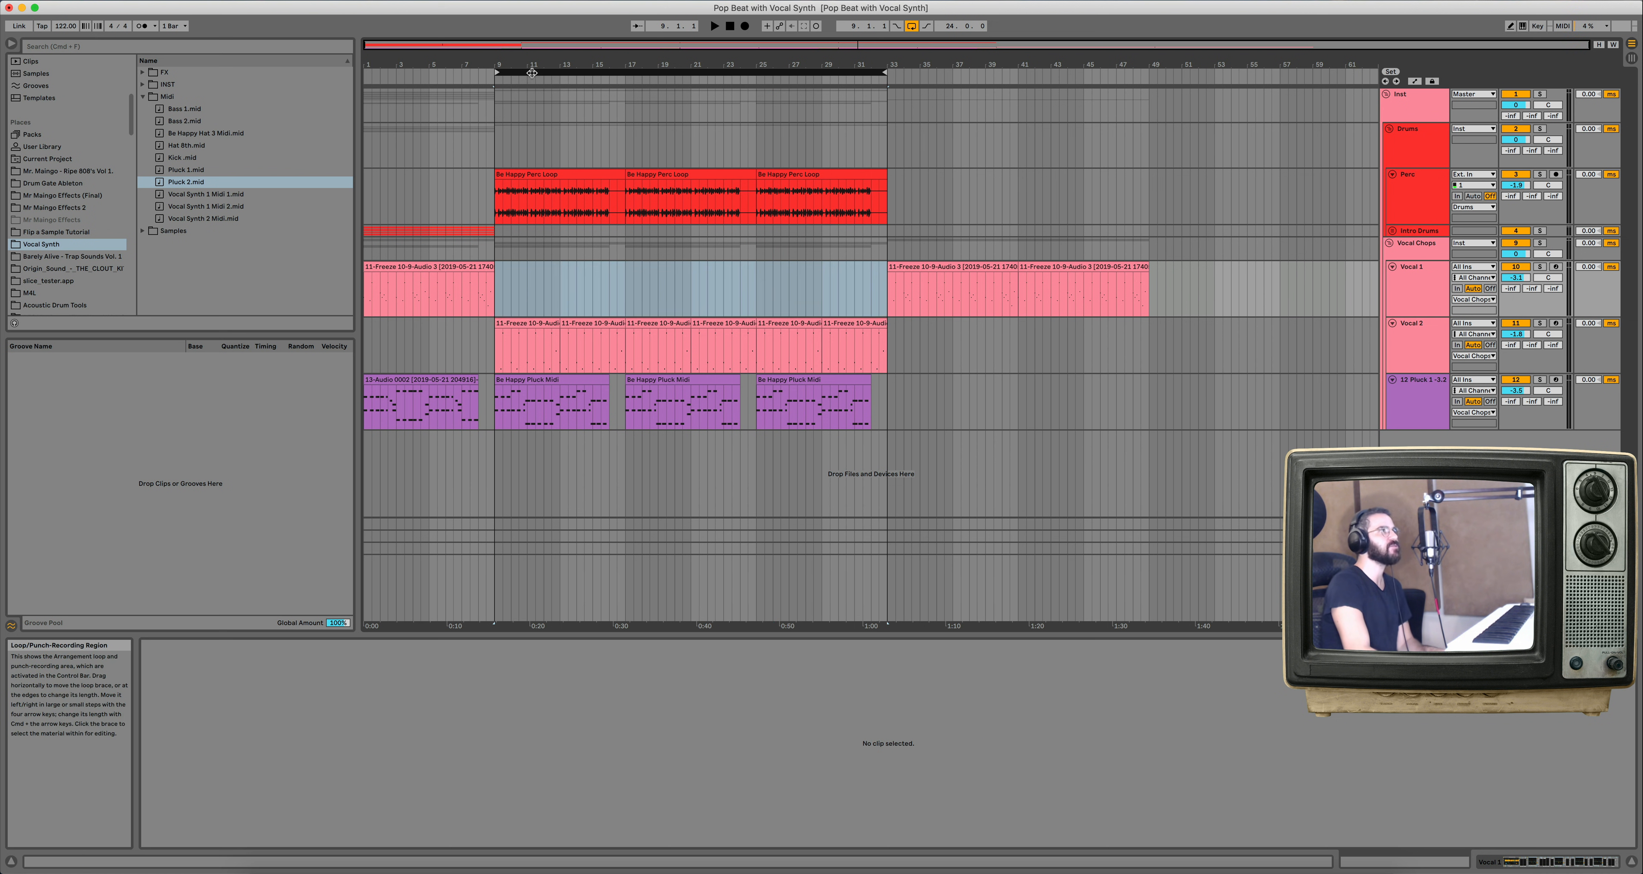
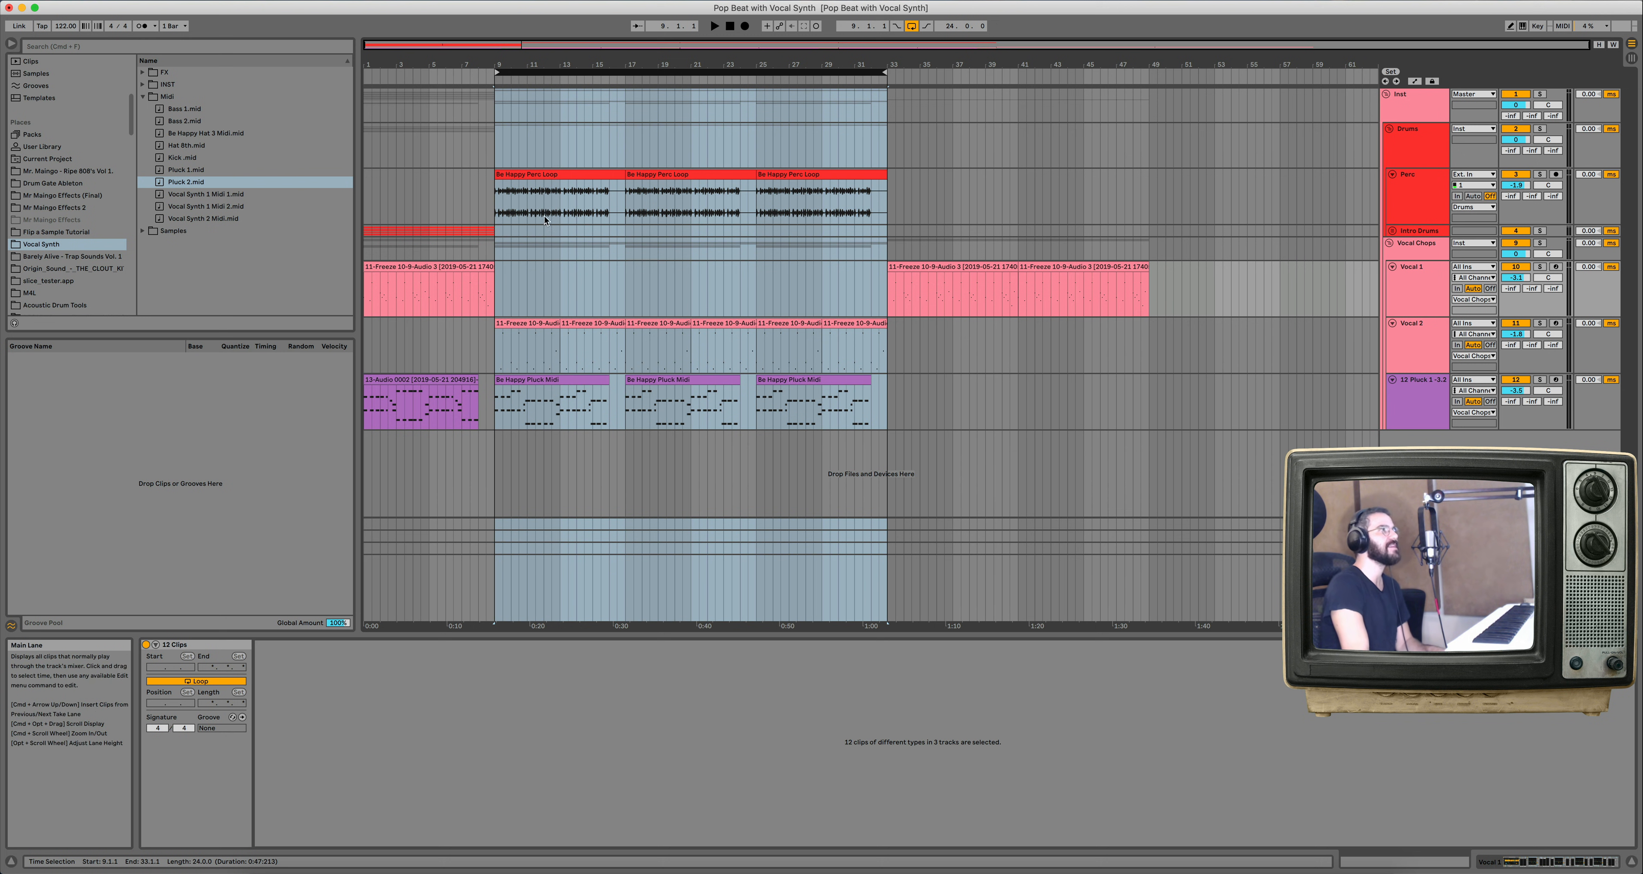
{"action": "left_click", "coordinate": [616, 207]}
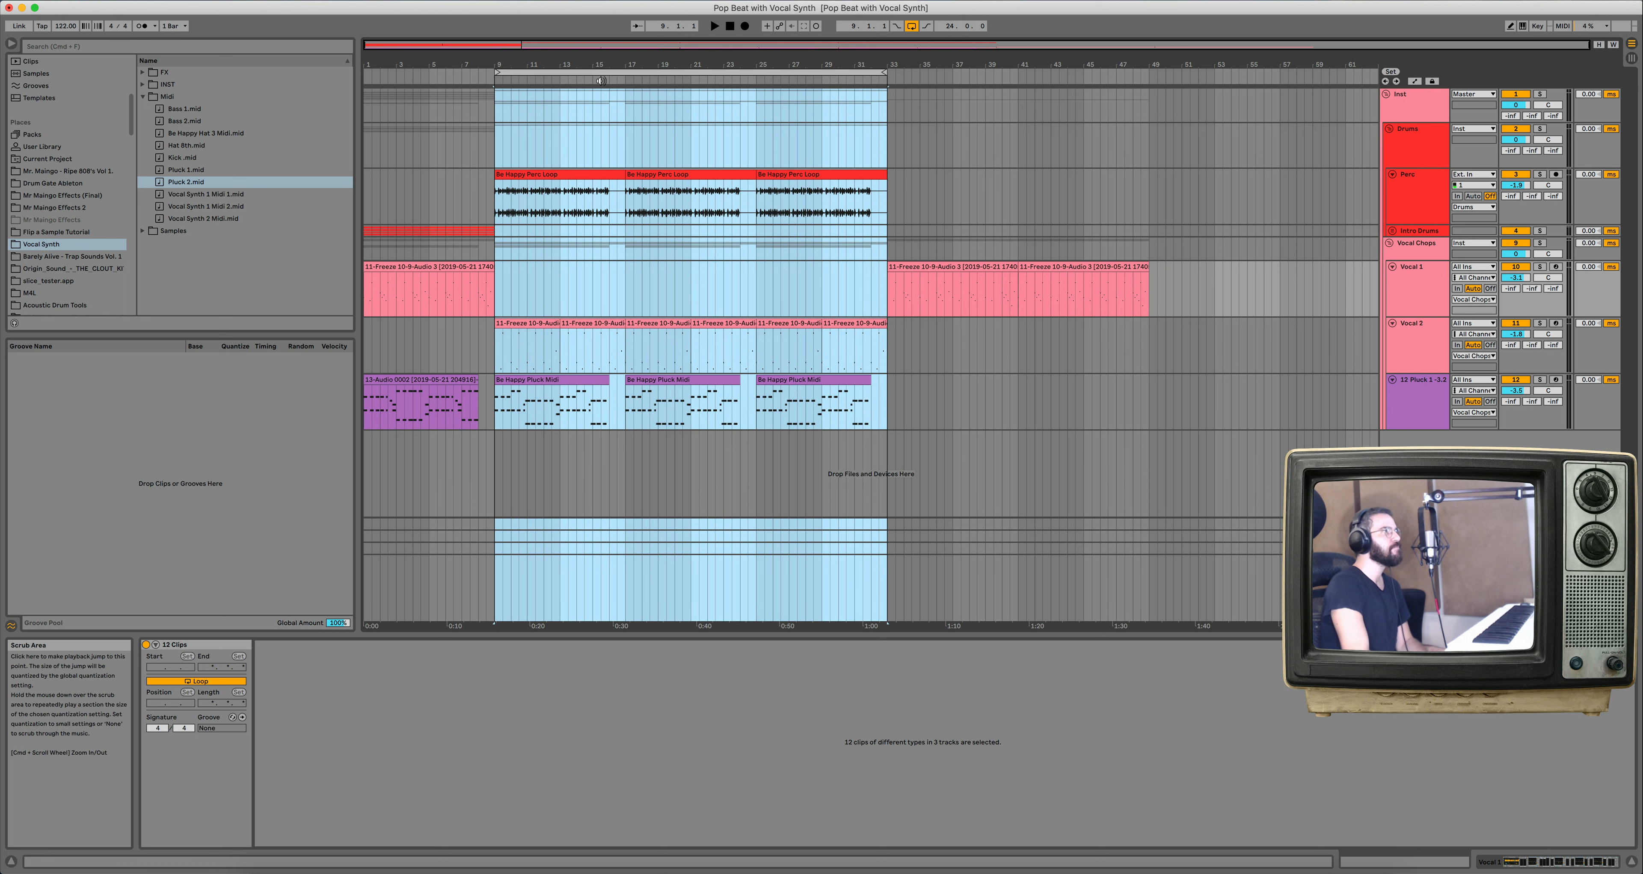
{"action": "left_click_drag", "start_coordinate": [513, 74], "coordinate": [628, 75]}
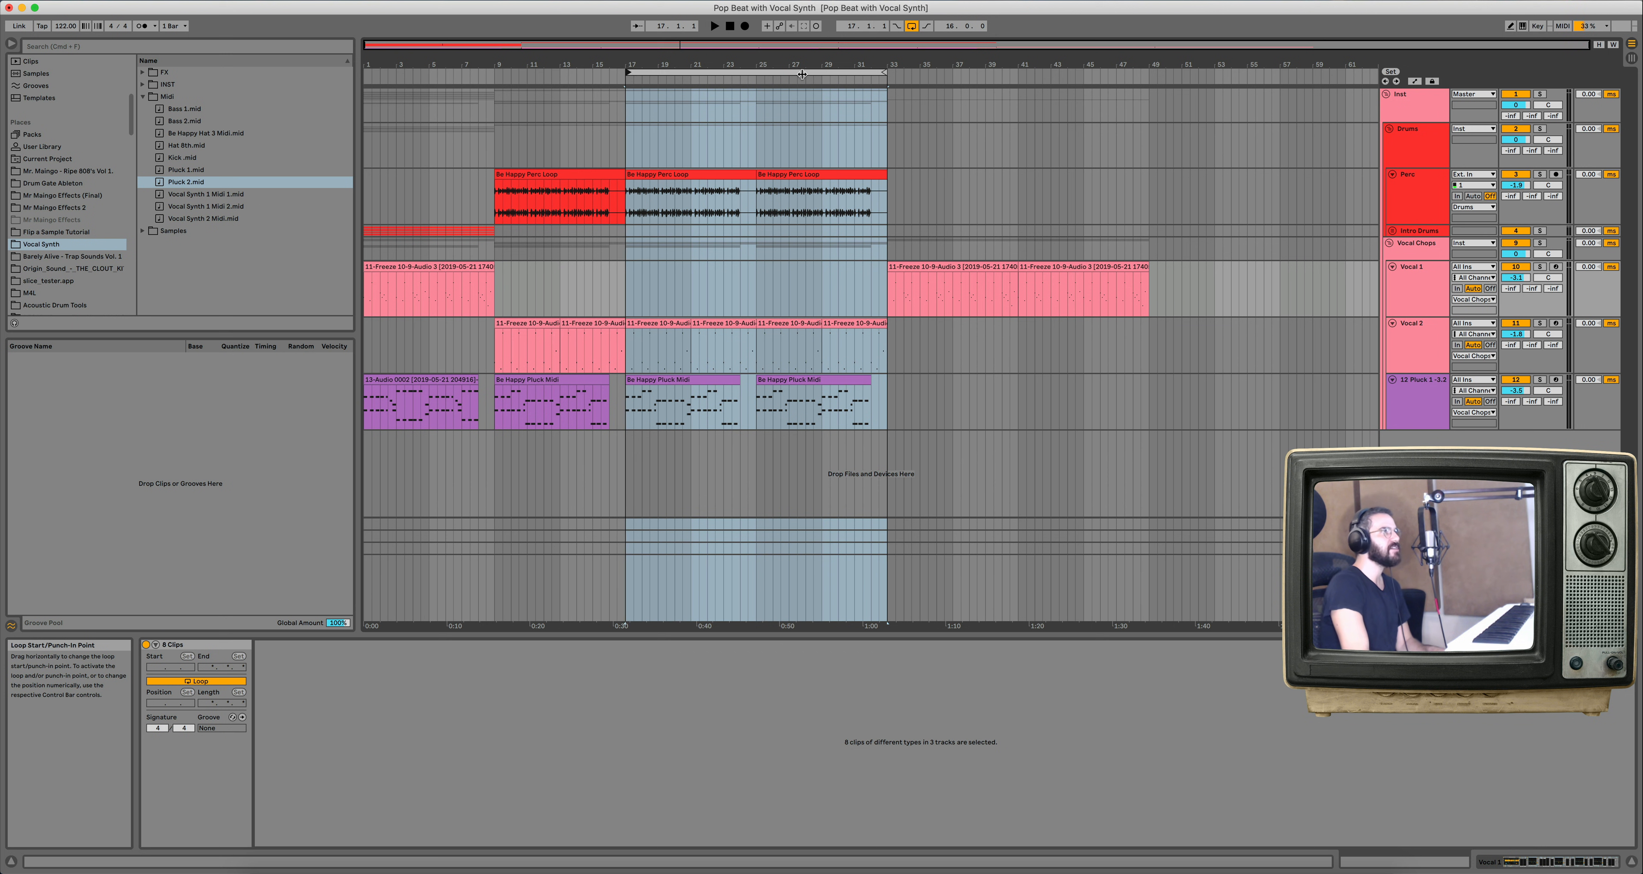
Shorten the loop region's end to bar 25 and place Whistle Raw.wav at bar 17 on a new audio track below the pluck track.
{"action": "left_click_drag", "start_coordinate": [884, 74], "coordinate": [757, 74]}
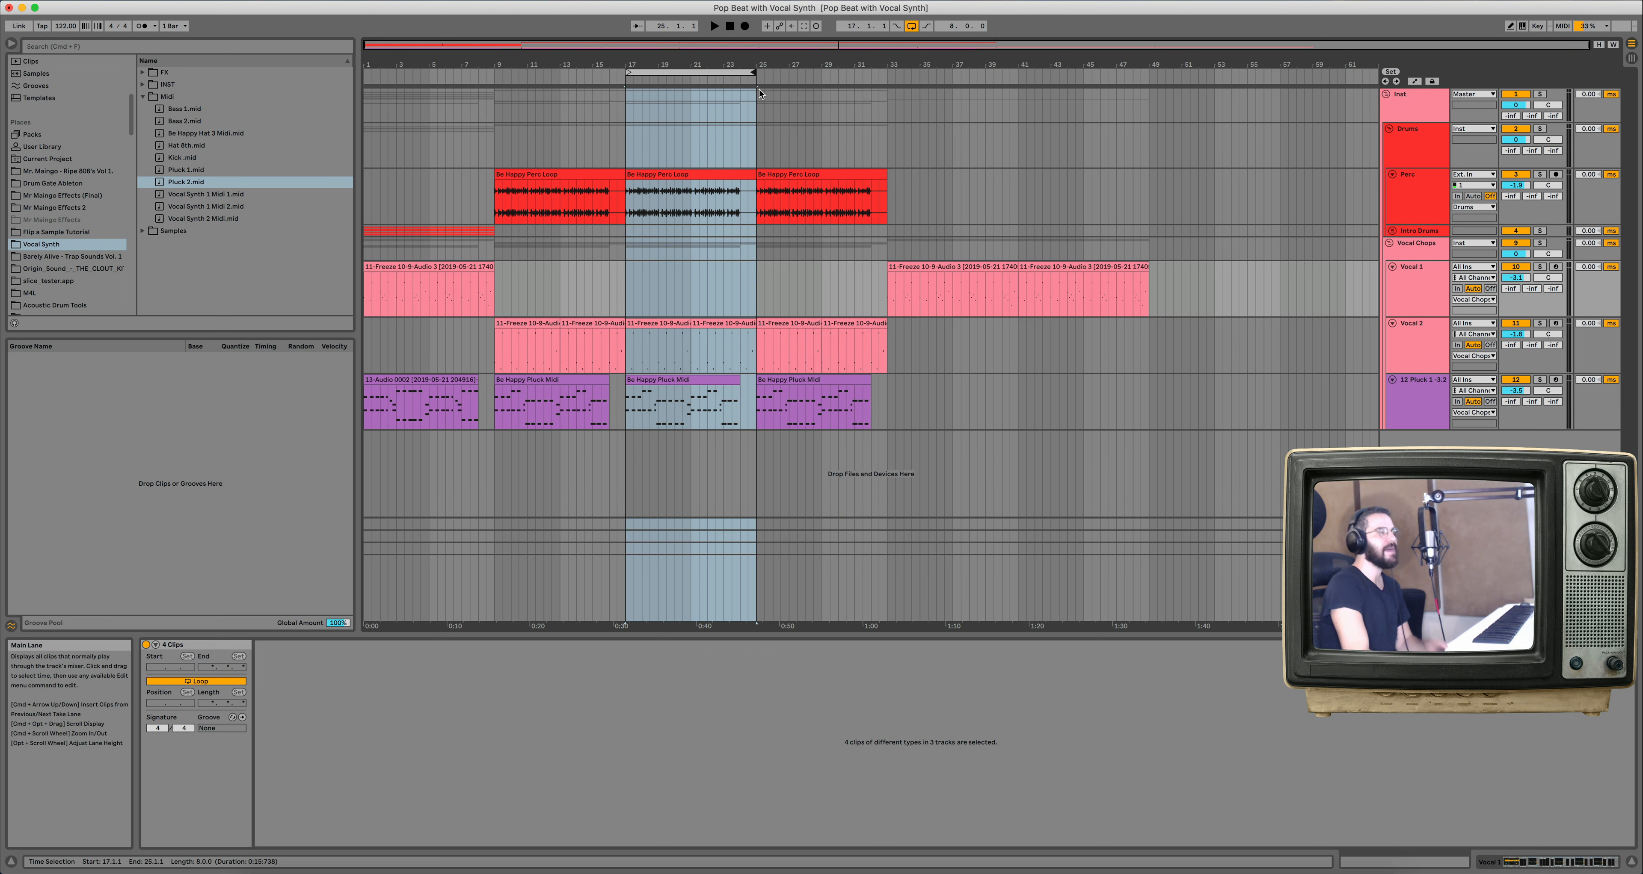
{"action": "left_click", "coordinate": [1414, 204]}
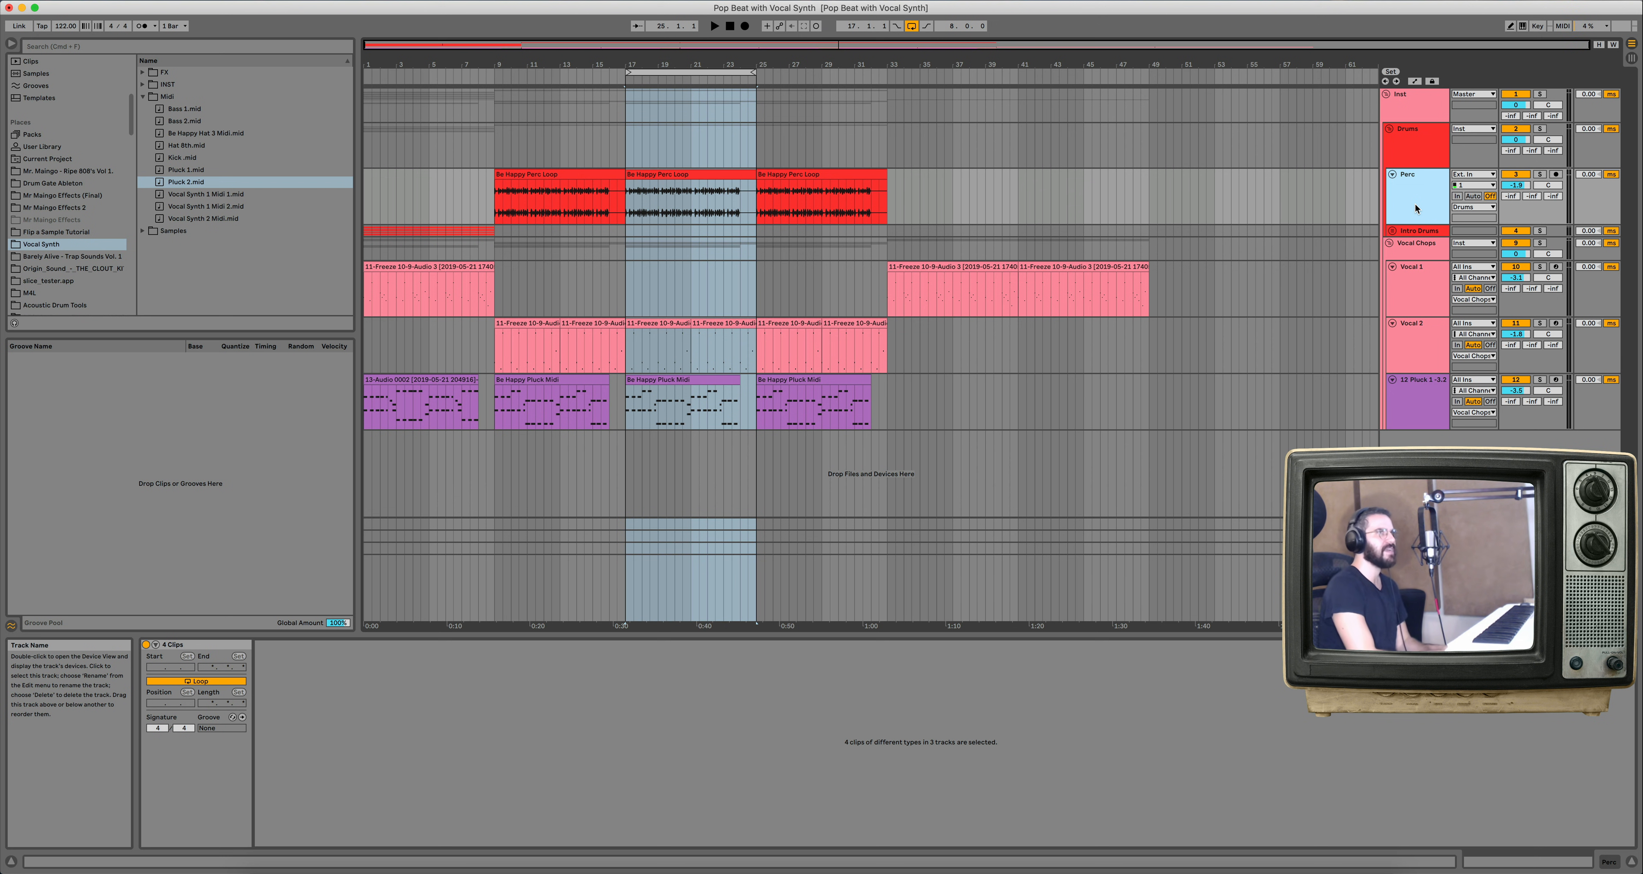
{"action": "left_click", "coordinate": [1426, 415]}
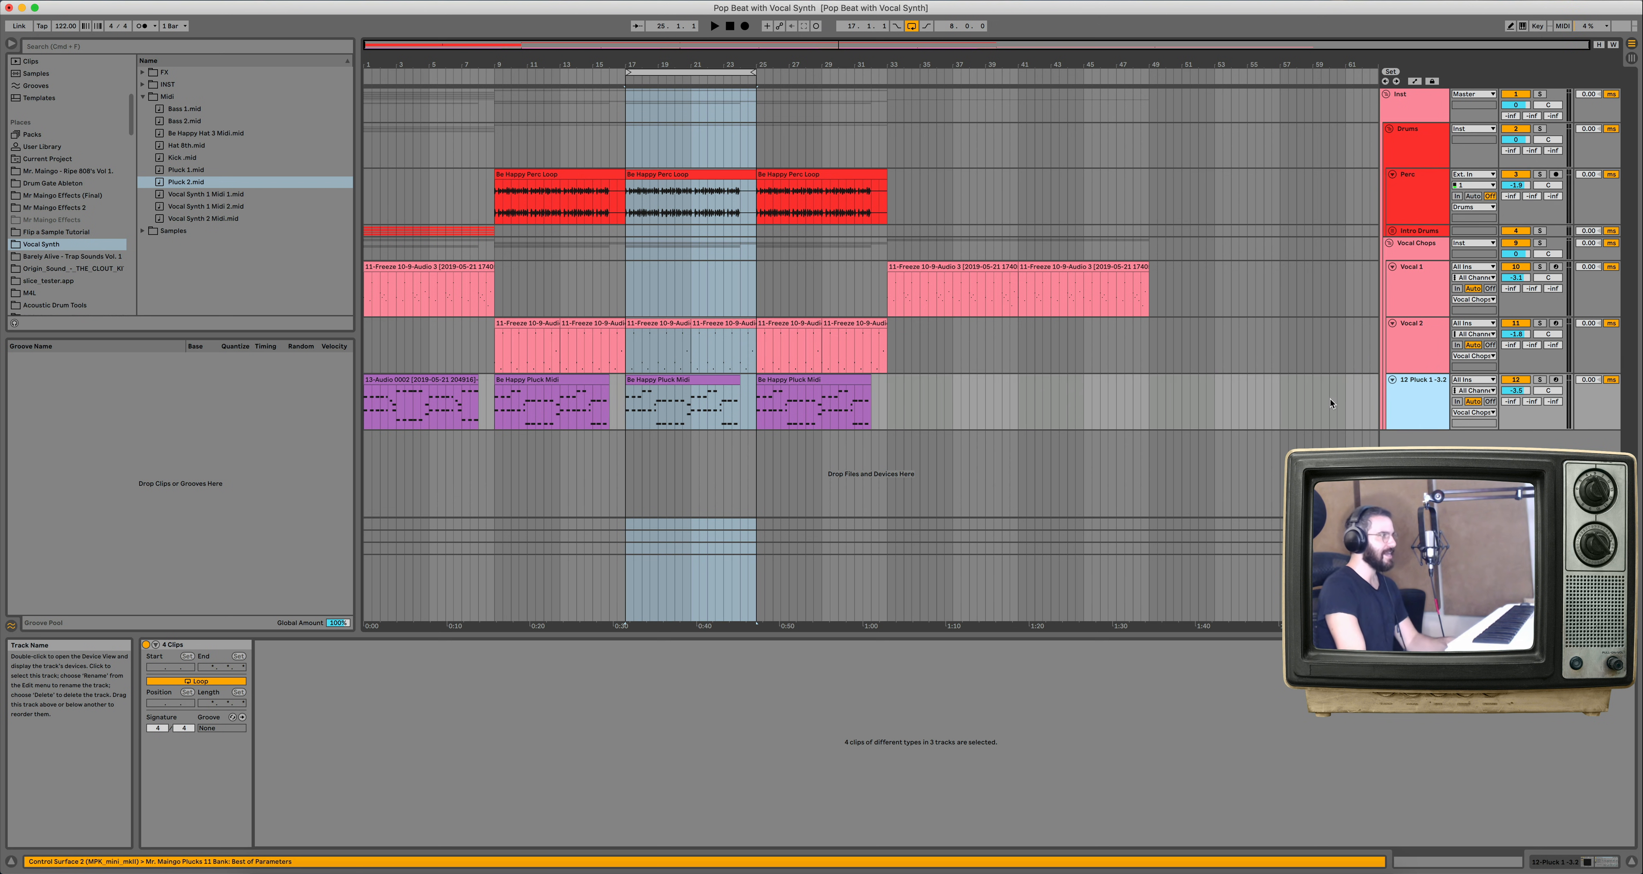
{"action": "key", "text": "super+t"}
{"action": "left_click", "coordinate": [142, 231]}
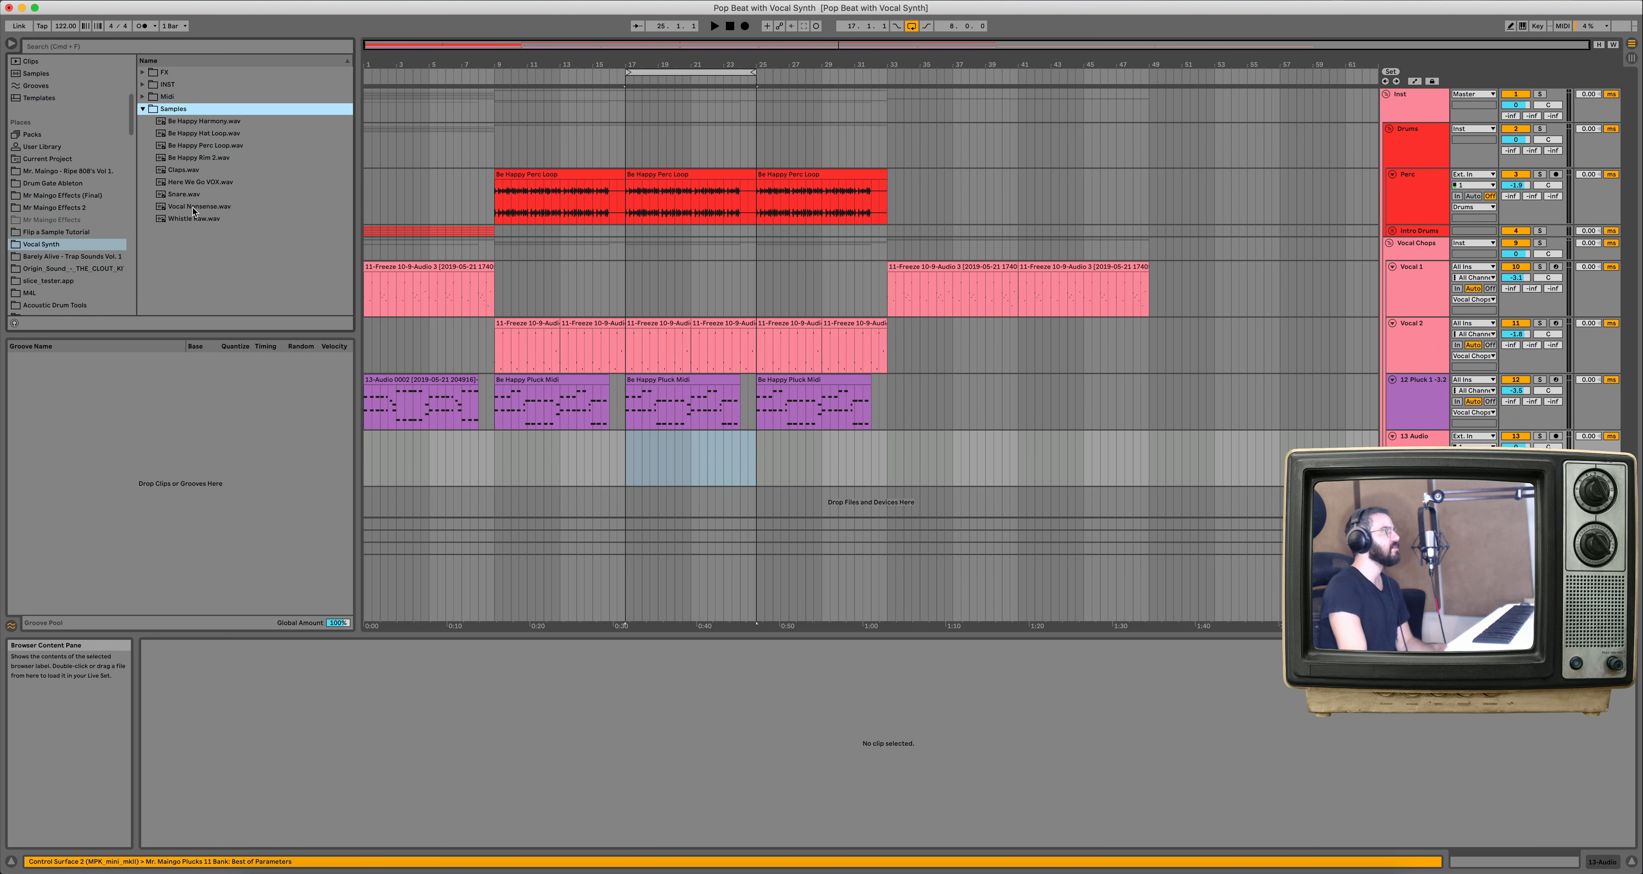
{"action": "left_click_drag", "start_coordinate": [195, 218], "coordinate": [620, 469]}
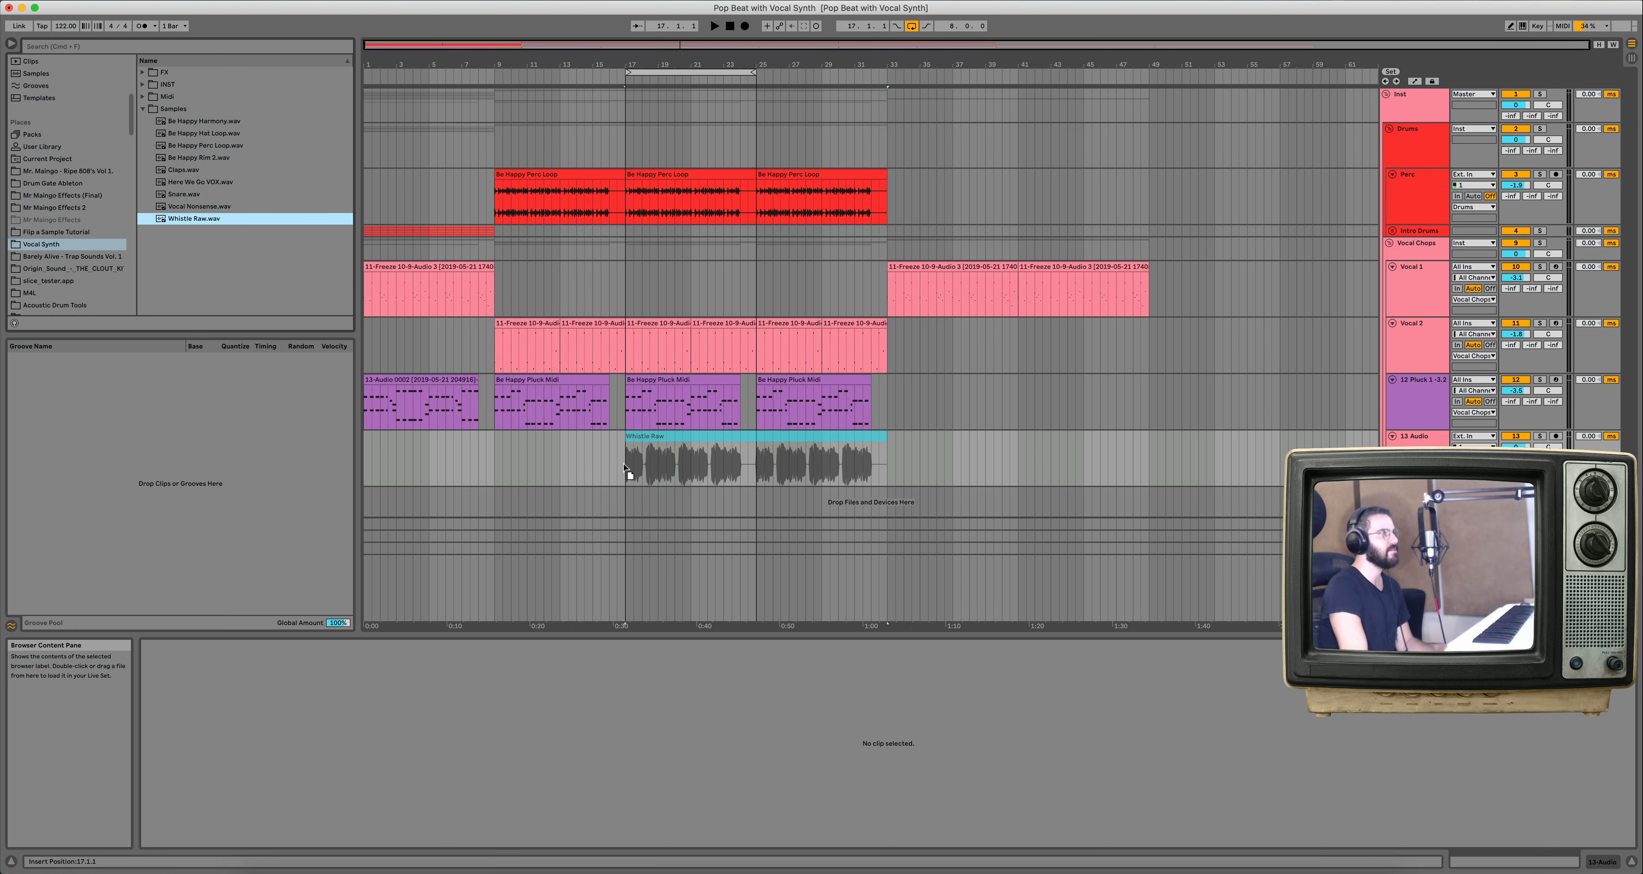
While checking playback, lower the Whistle Raw clip's gain to about -9 dB and its track volume to -10.7 dB.
{"action": "key", "text": "space"}
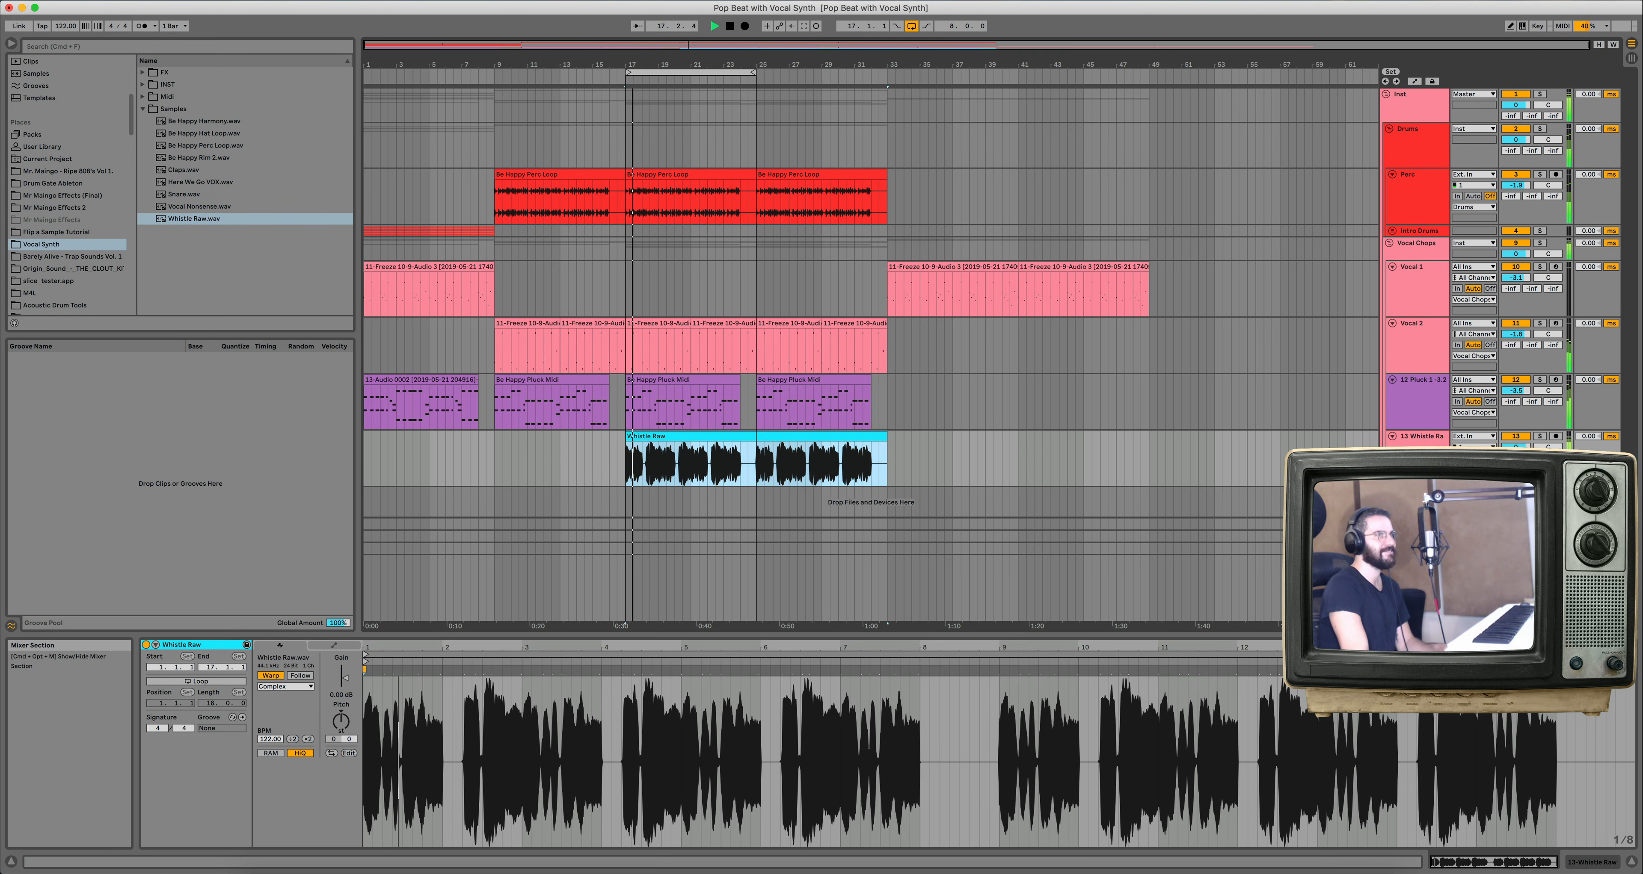
{"action": "left_click", "coordinate": [349, 688]}
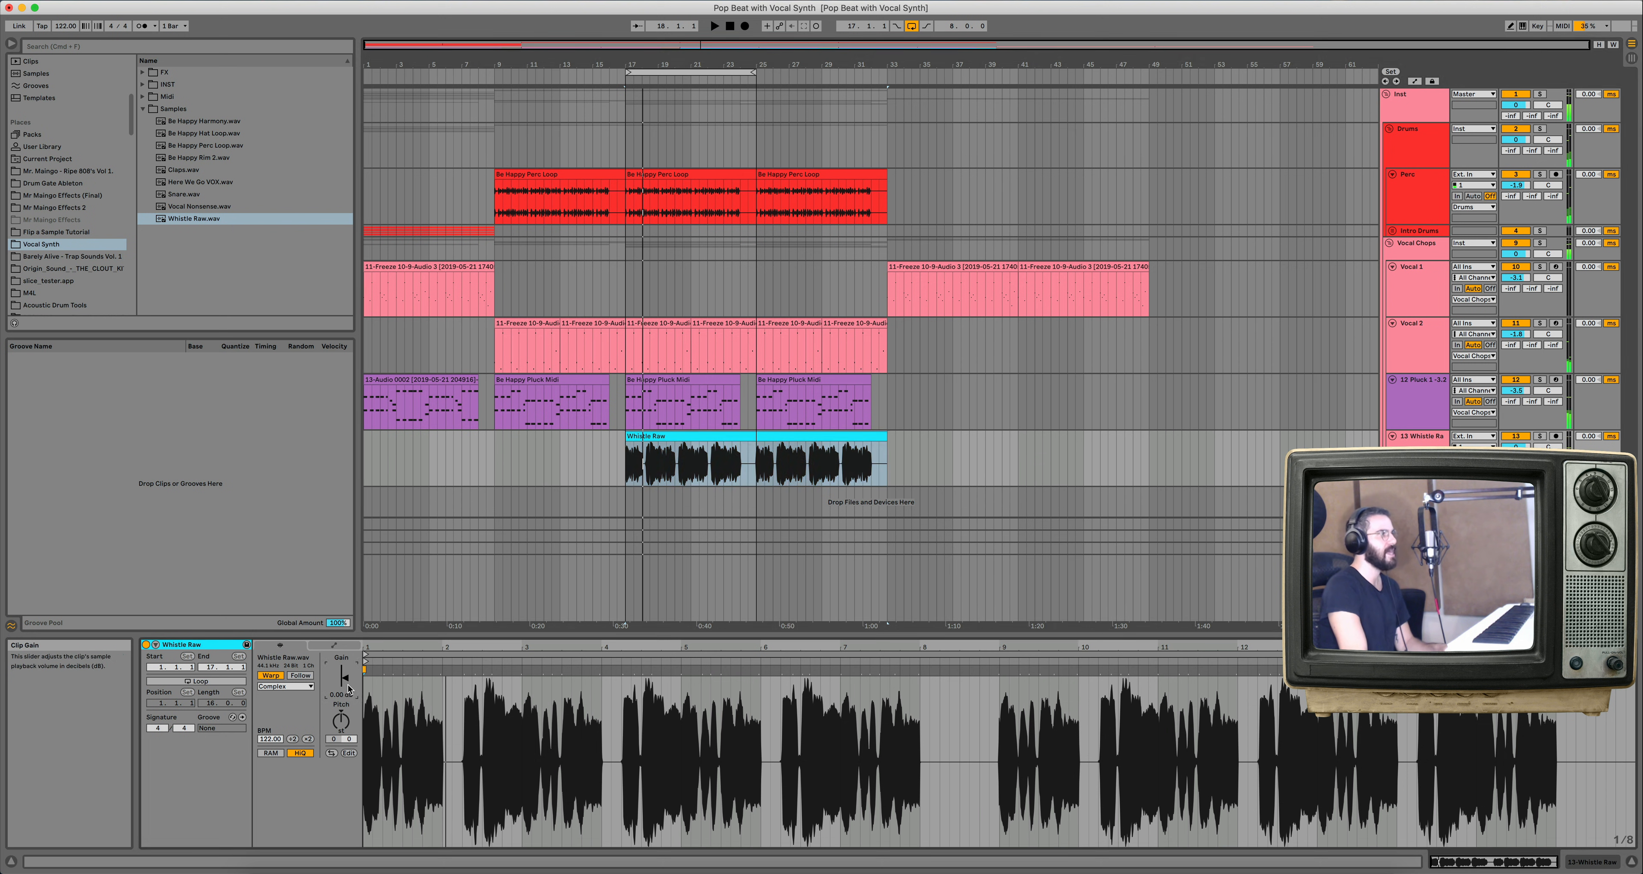
{"action": "left_click_drag", "start_coordinate": [345, 678], "coordinate": [345, 682]}
{"action": "key", "text": "space"}
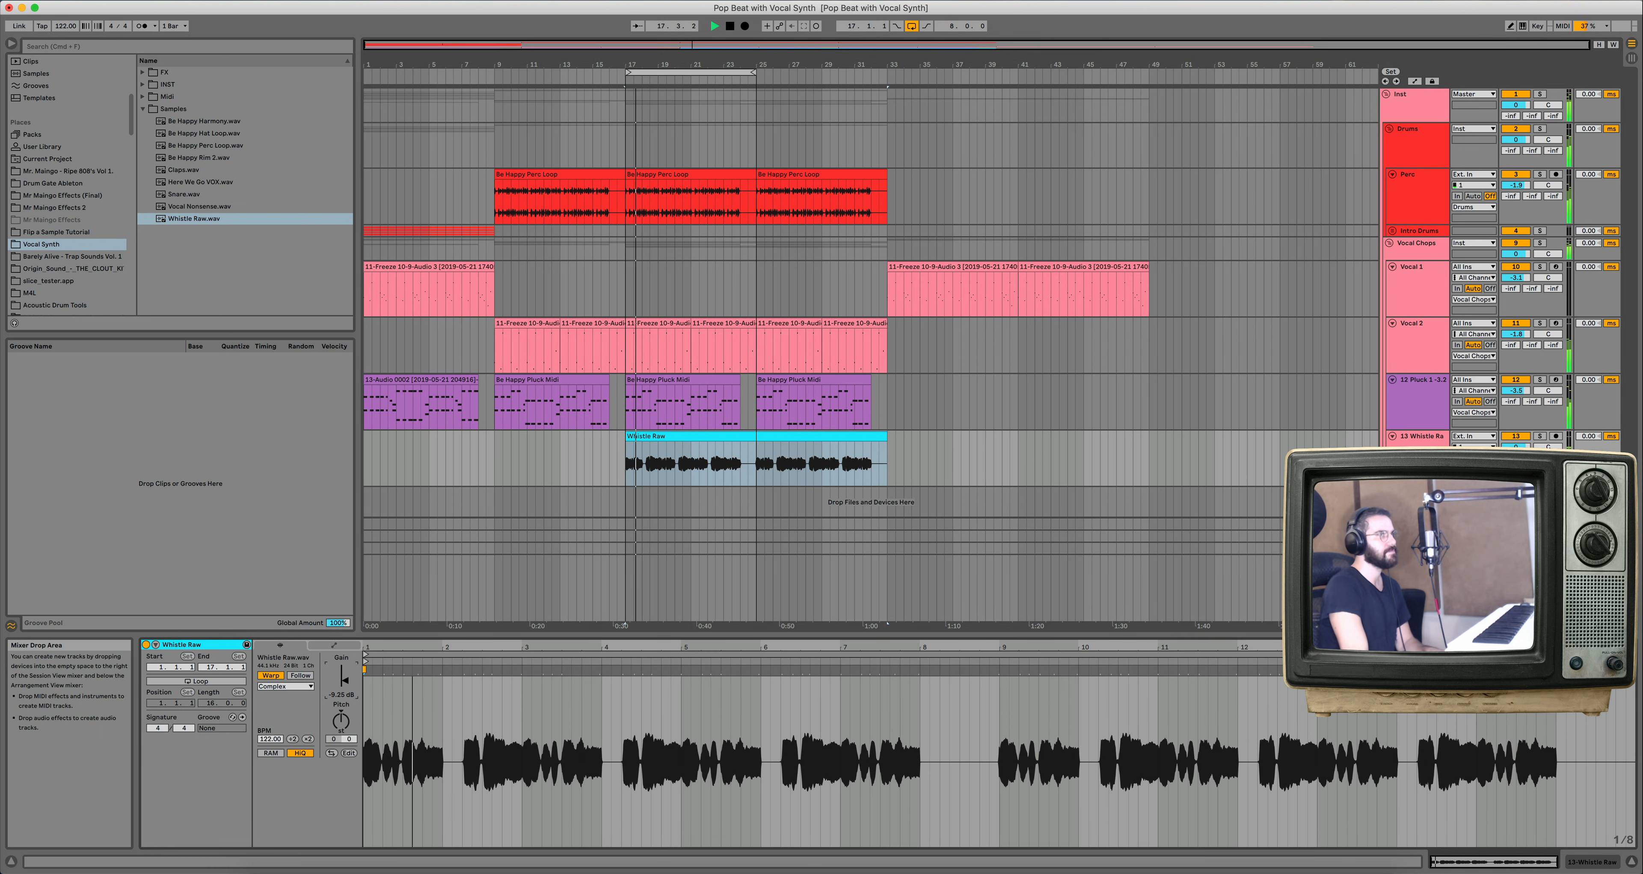
{"action": "left_click_drag", "start_coordinate": [1516, 447], "coordinate": [1515, 469]}
{"action": "left_click_drag", "start_coordinate": [1515, 446], "coordinate": [1515, 450]}
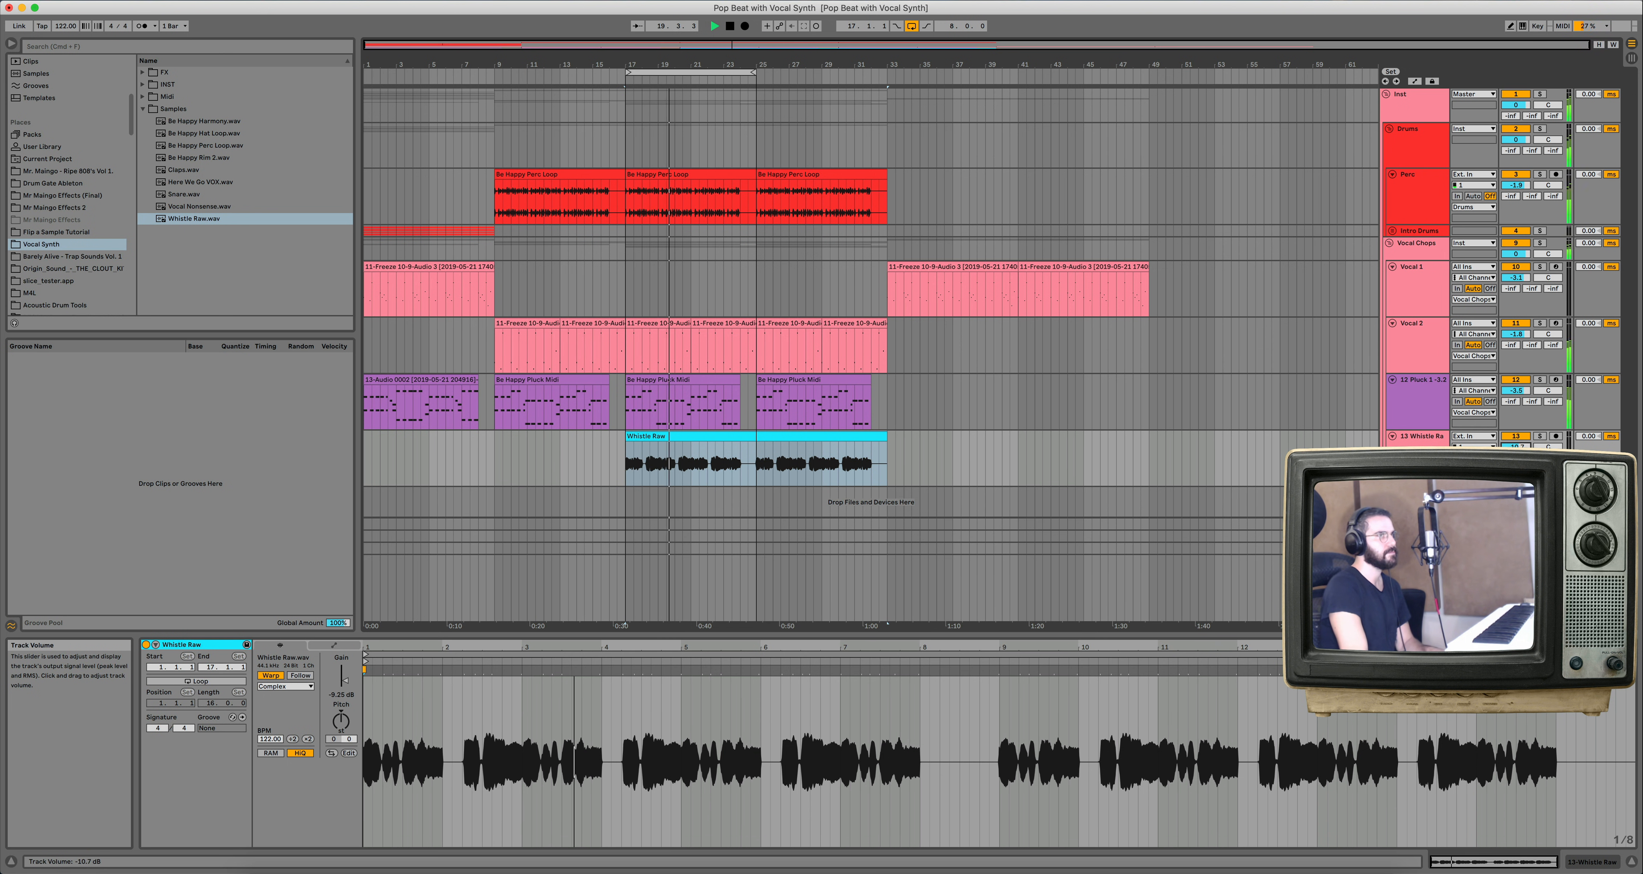
Load the Waves Tune Real-Time preset Default.aupreset from the FX folder onto the whistle track and play the loop.
{"action": "double_click", "coordinate": [1421, 440]}
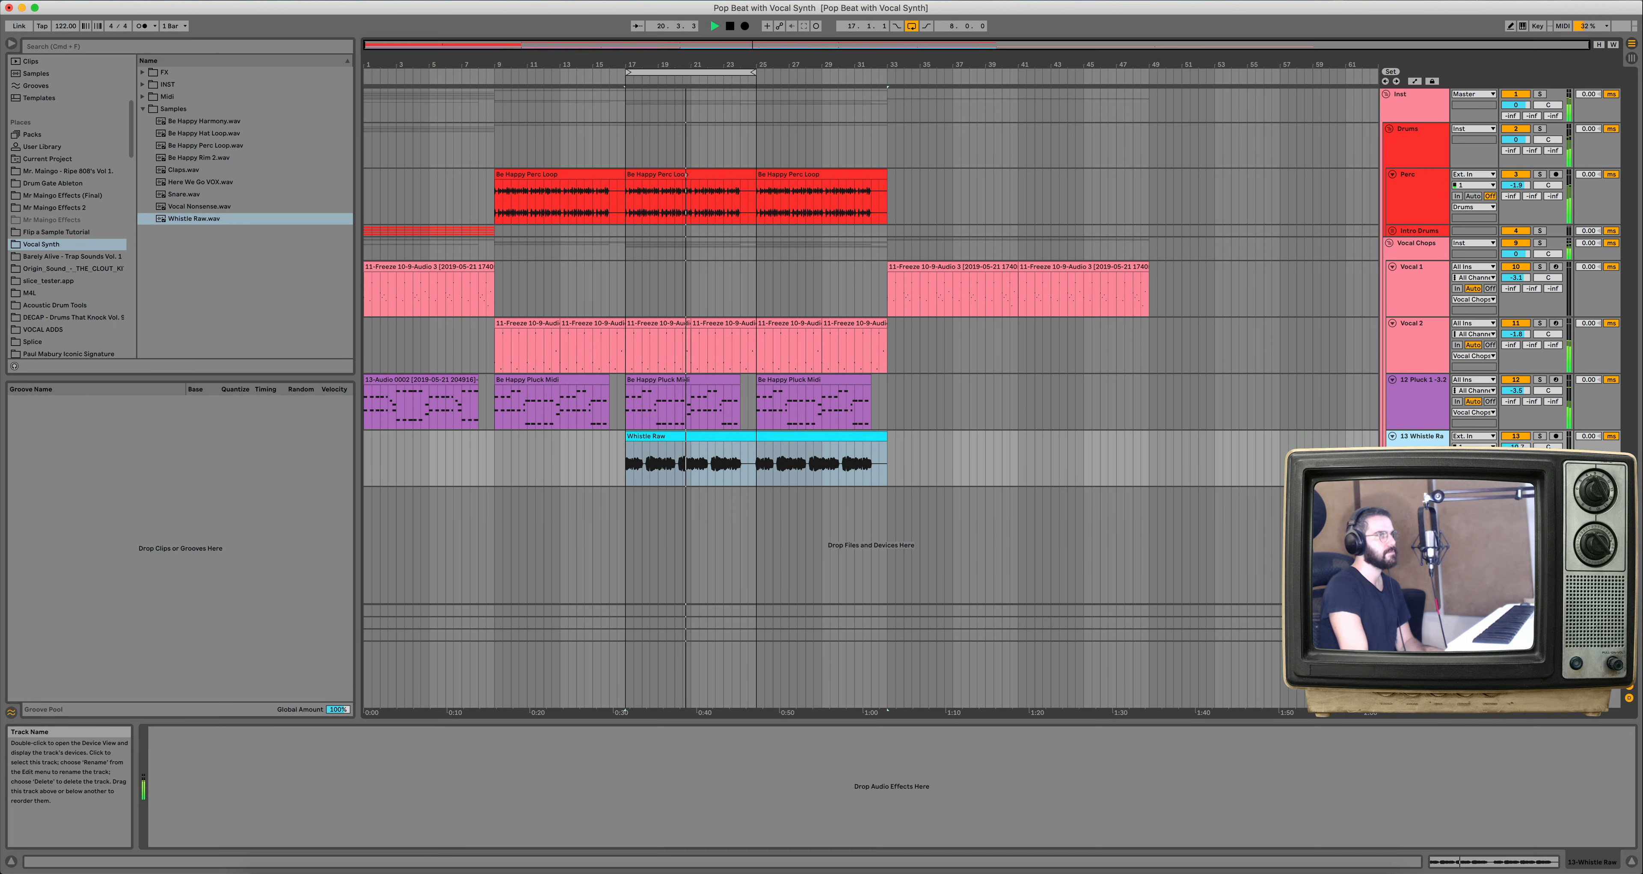
{"action": "left_click", "coordinate": [143, 73]}
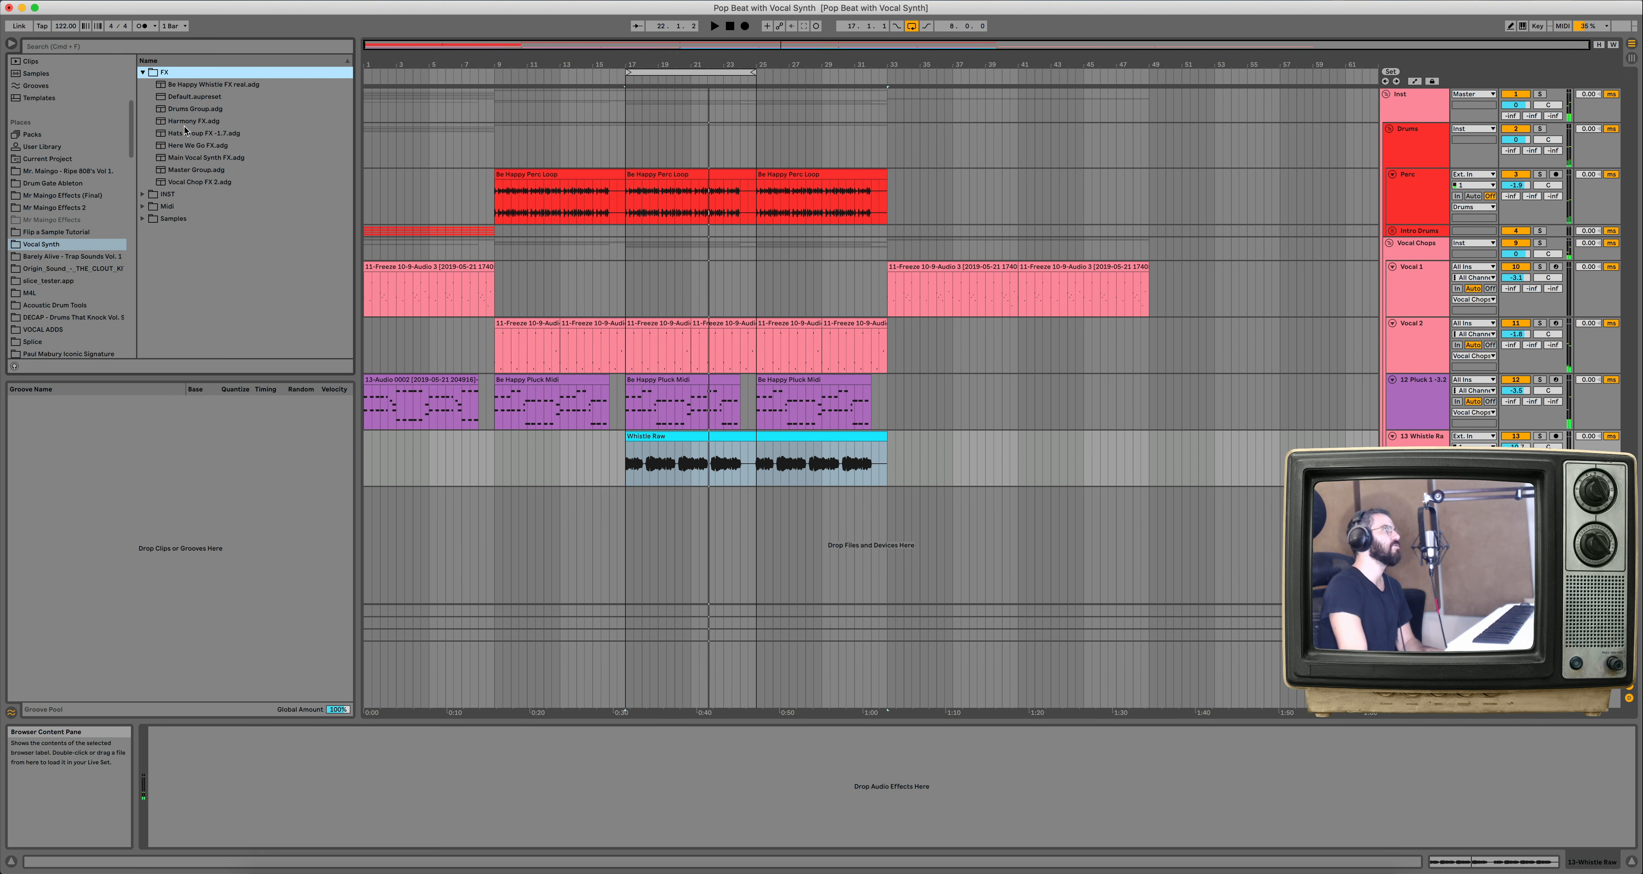
{"action": "left_click_drag", "start_coordinate": [186, 100], "coordinate": [676, 471]}
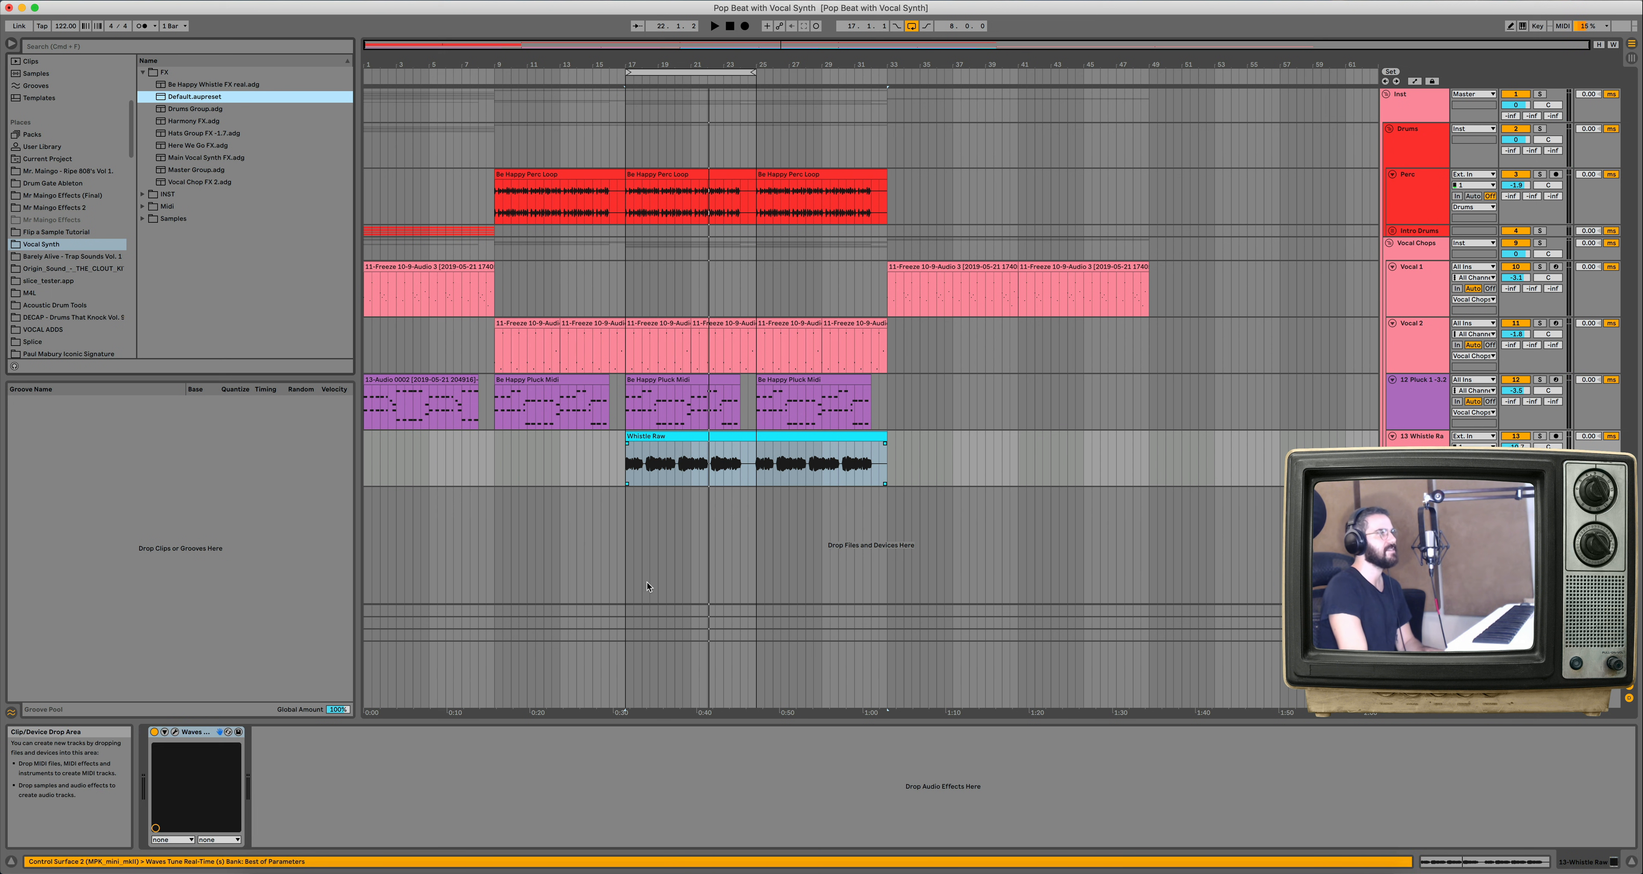
{"action": "left_click", "coordinate": [200, 733]}
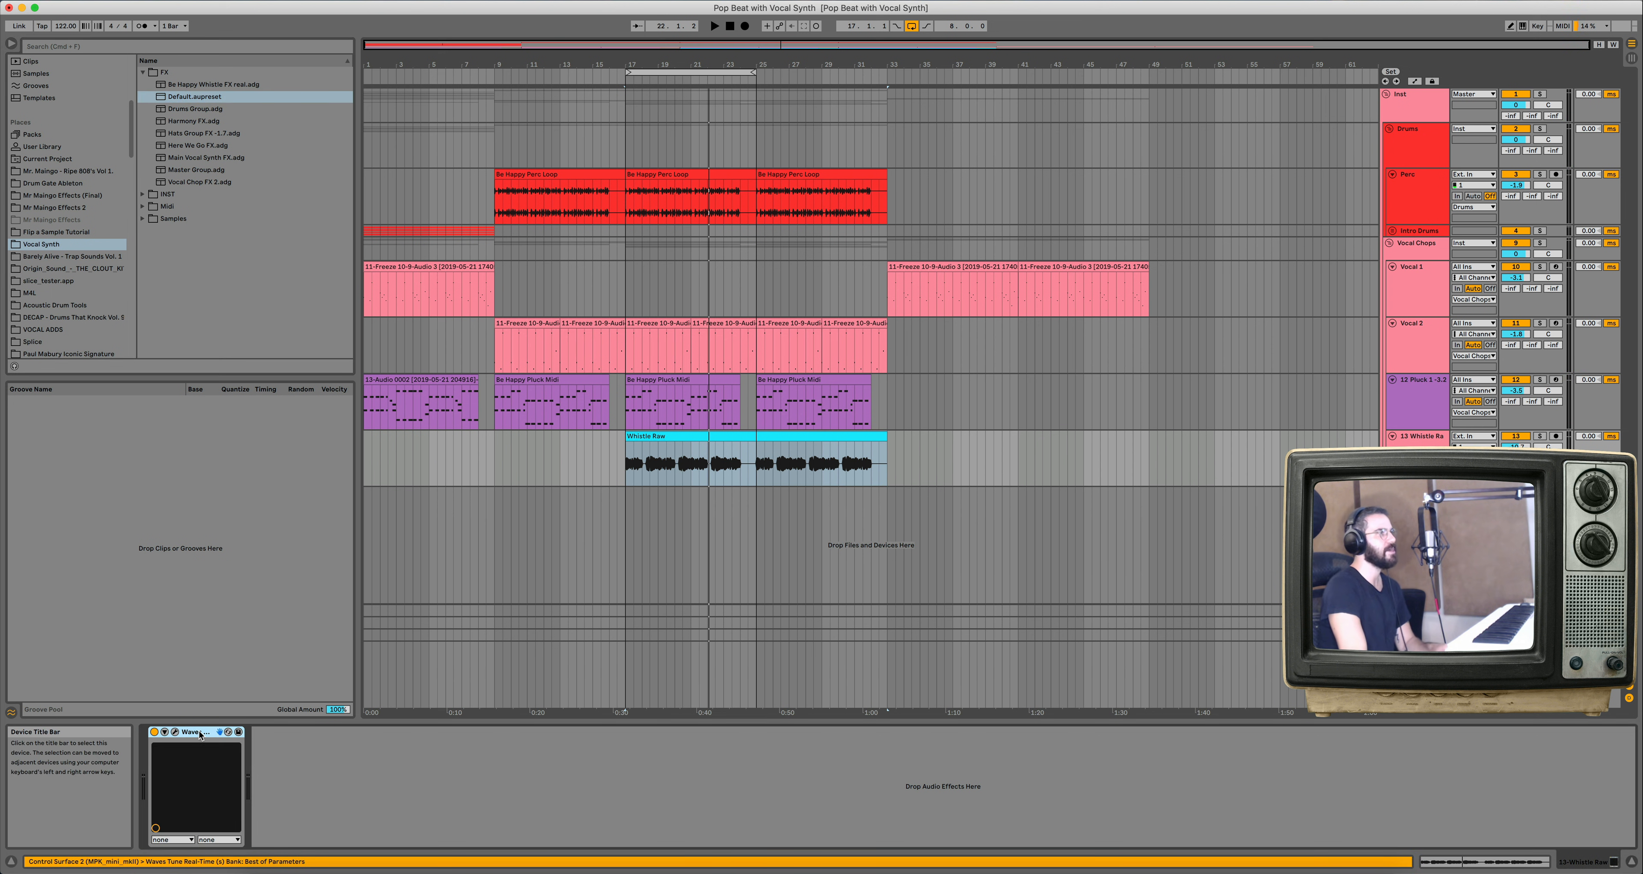
{"action": "key", "text": "space"}
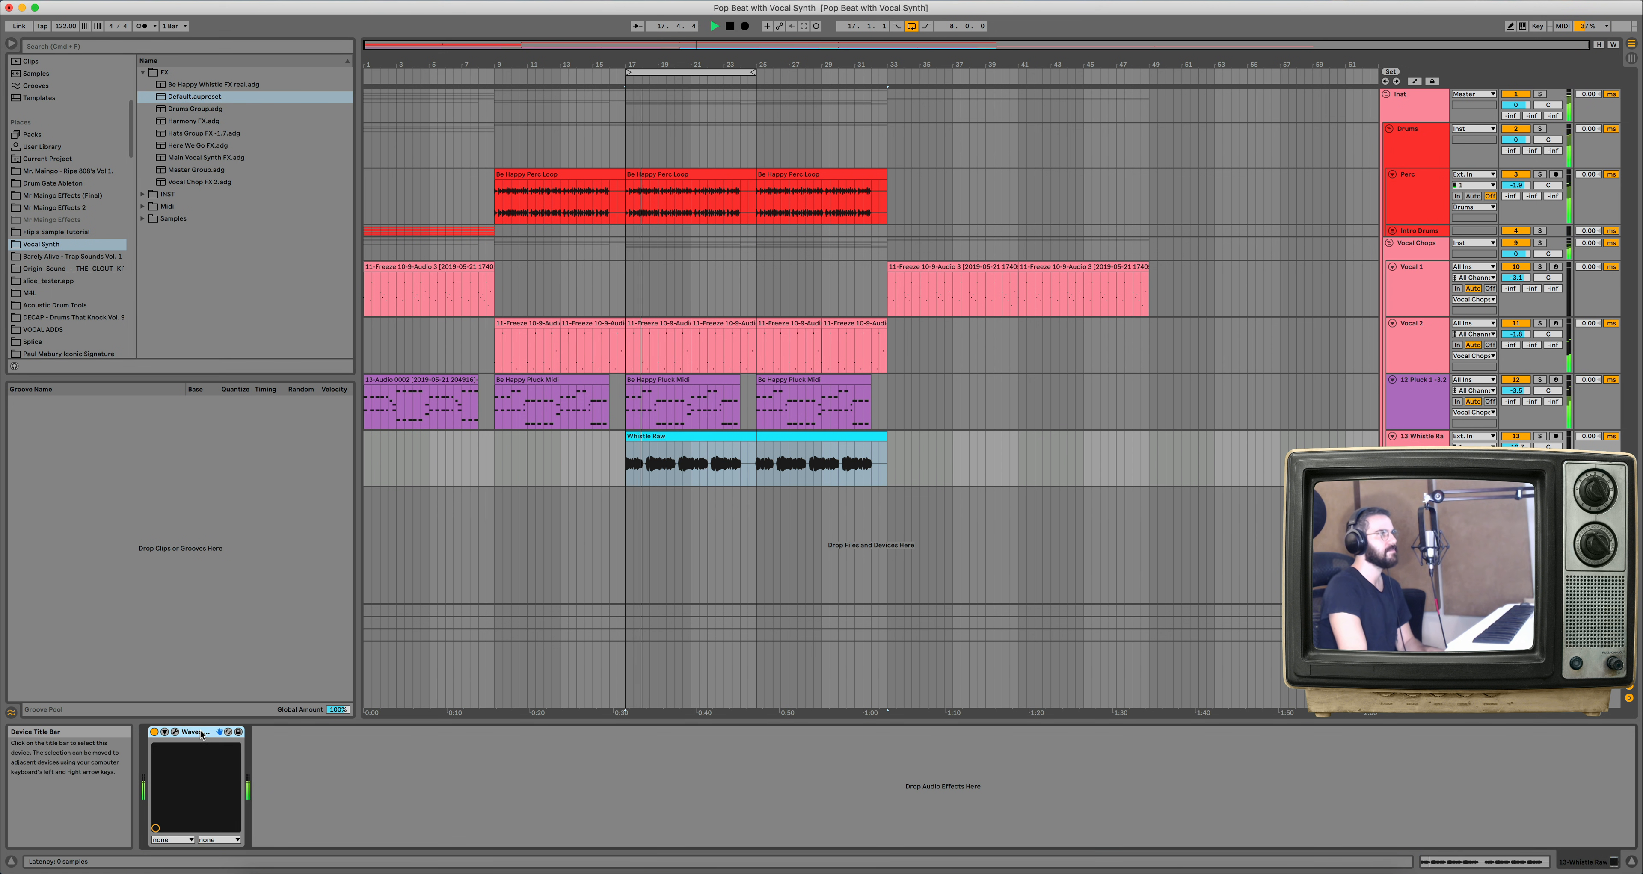
Examine the Waves Tune Real-Time scale and correction settings on the whistle track and listen to the tuned whistle.
{"action": "left_click", "coordinate": [175, 732]}
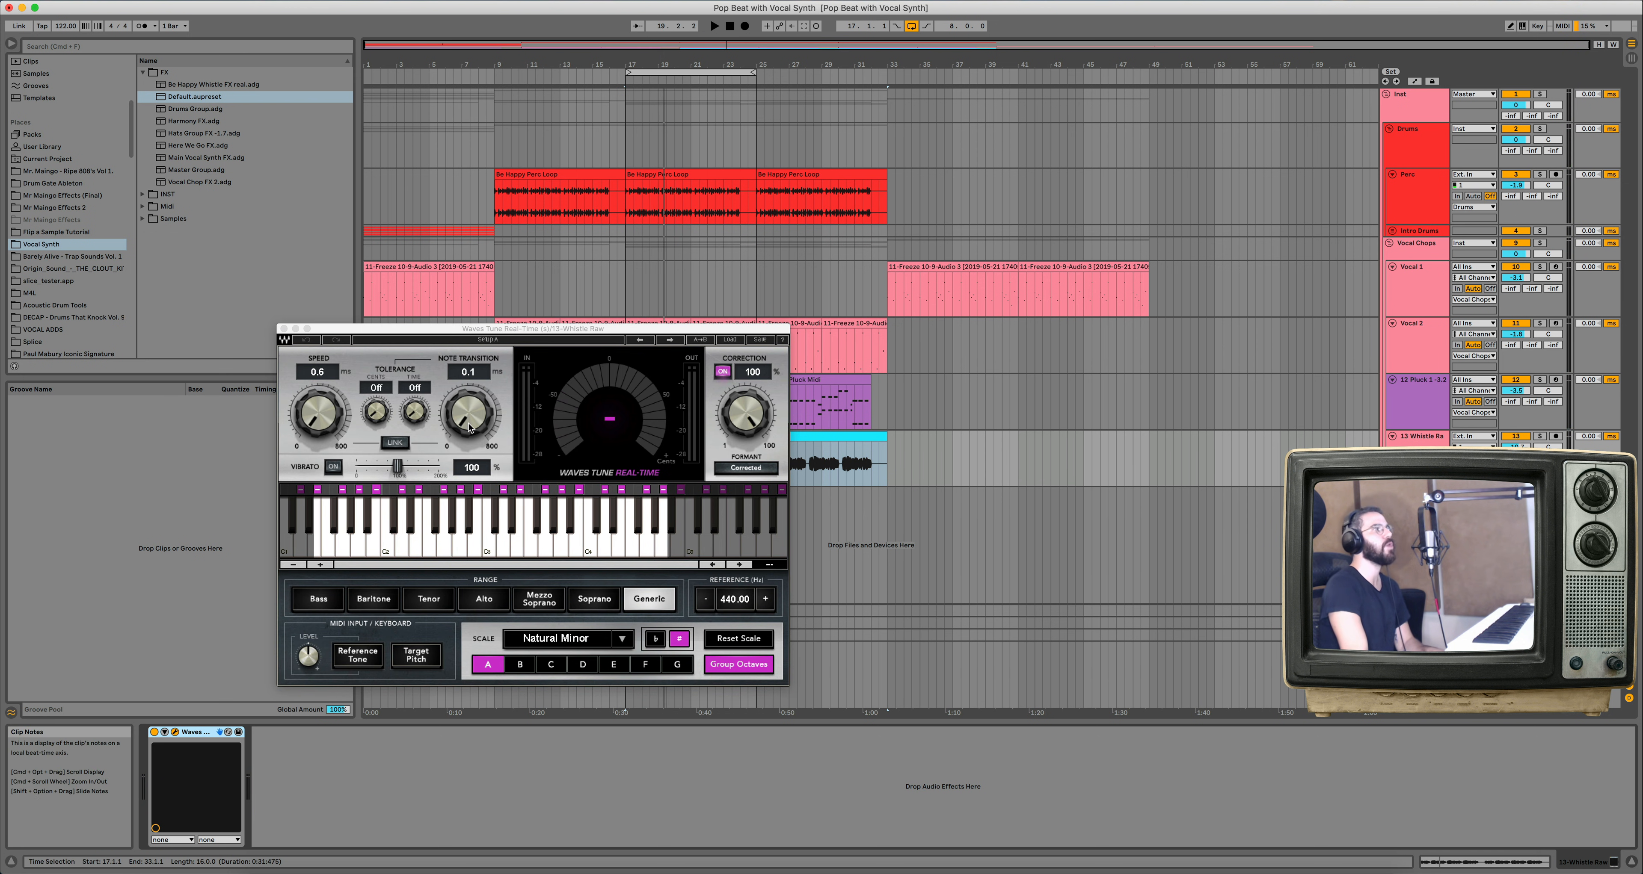
{"action": "left_click", "coordinate": [284, 329]}
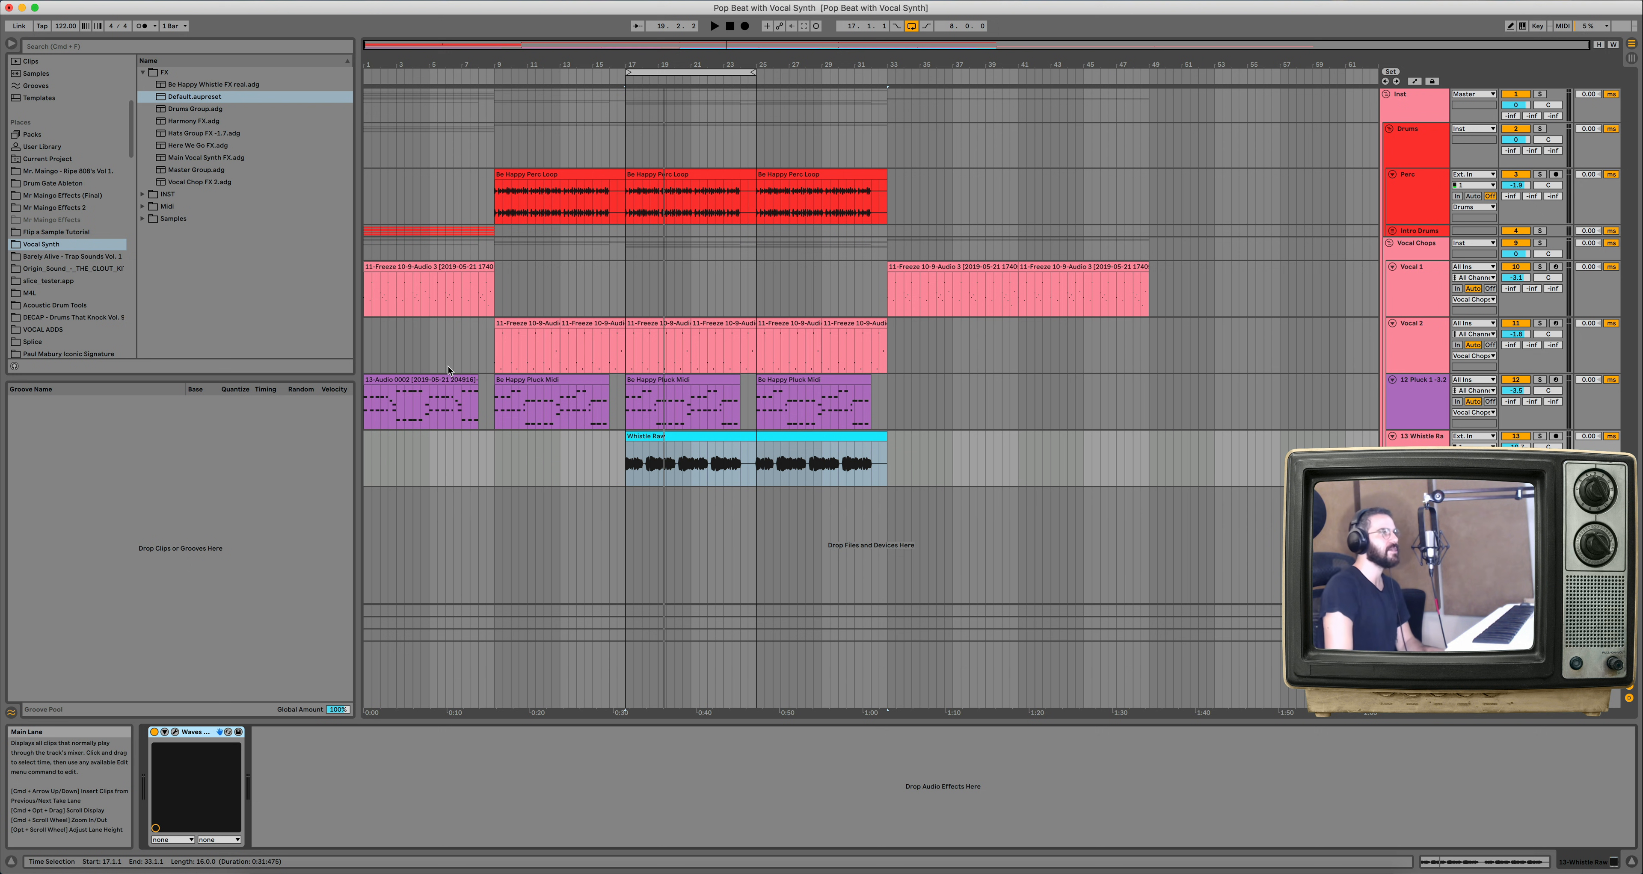
{"action": "key", "text": "space"}
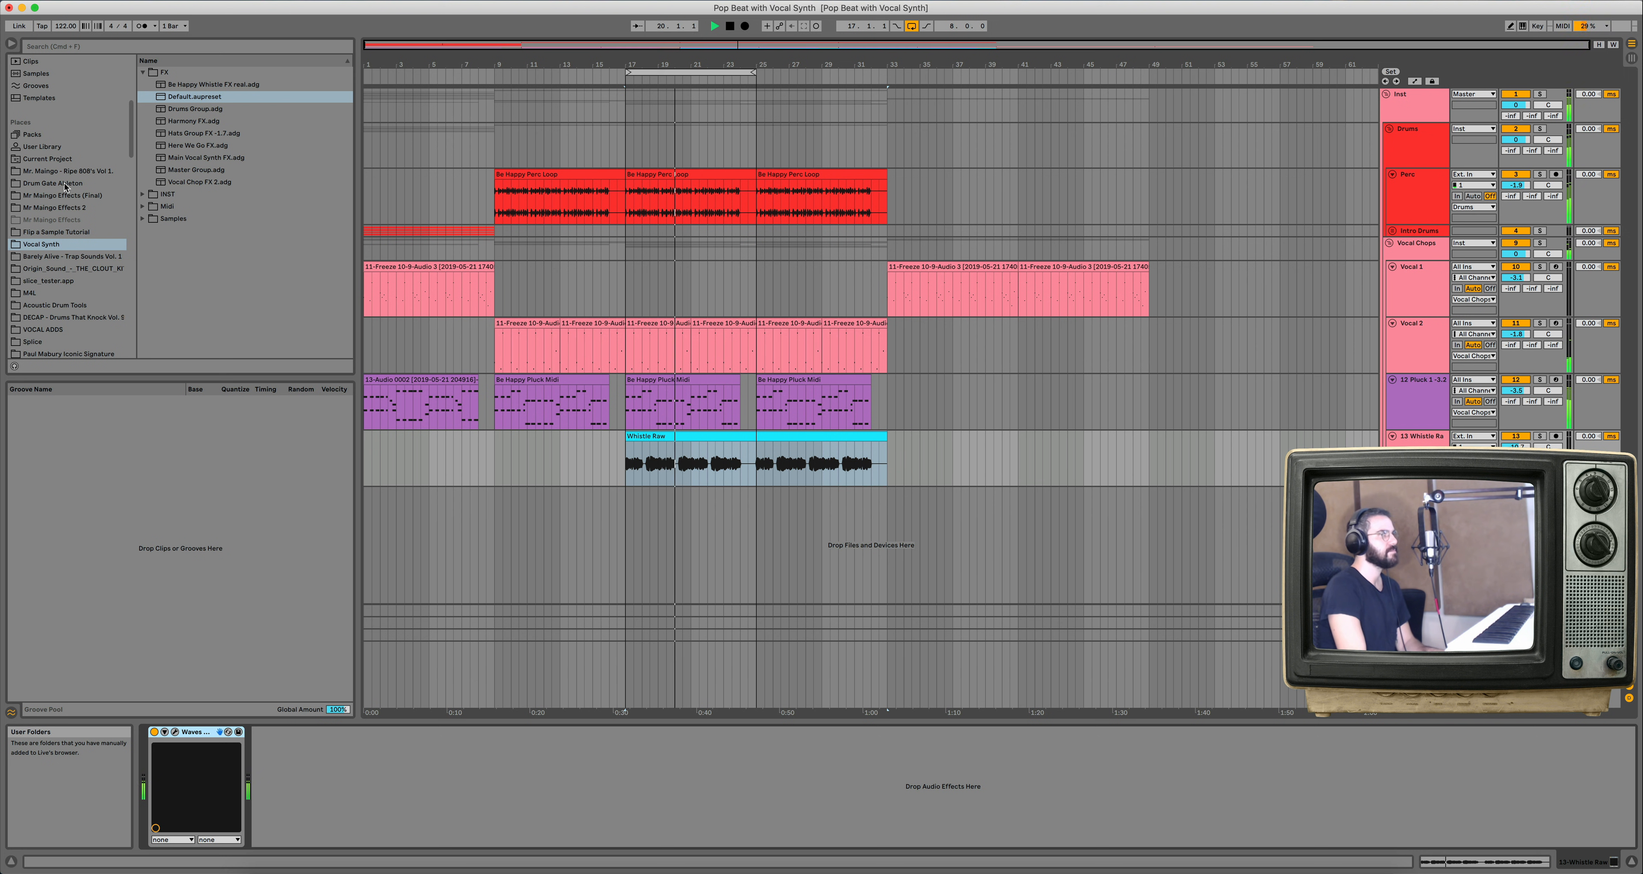
{"action": "key", "text": "space"}
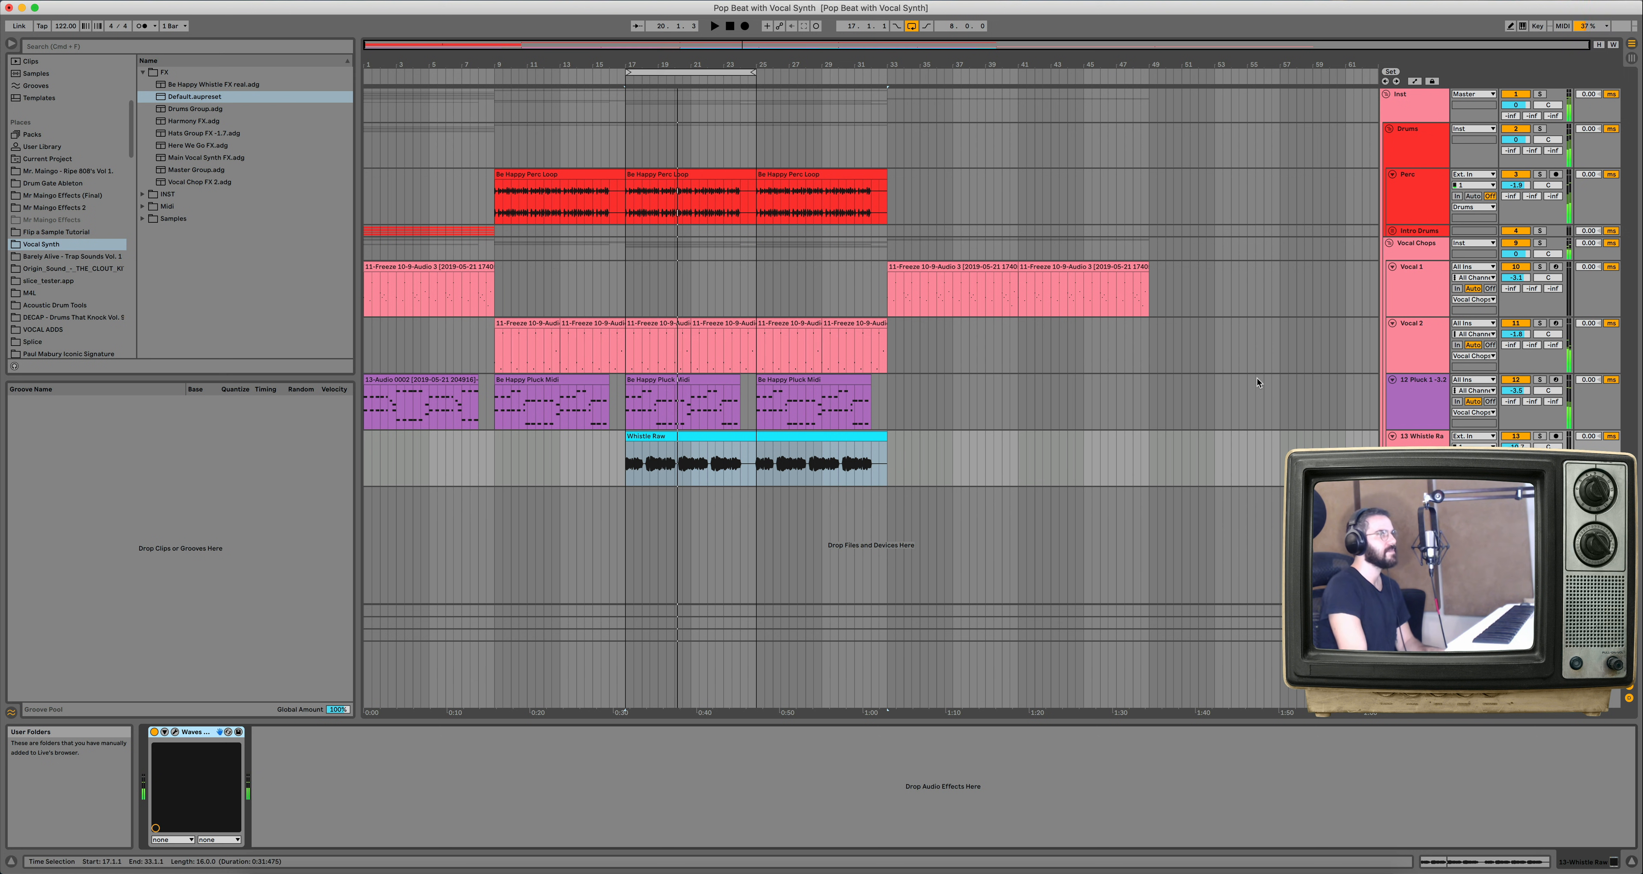
Find Mr. Maingo Synth Magic 11.0.adg in the Mr Maingo Effects (Final) folder and load it onto the whistle track.
{"action": "left_click", "coordinate": [142, 73]}
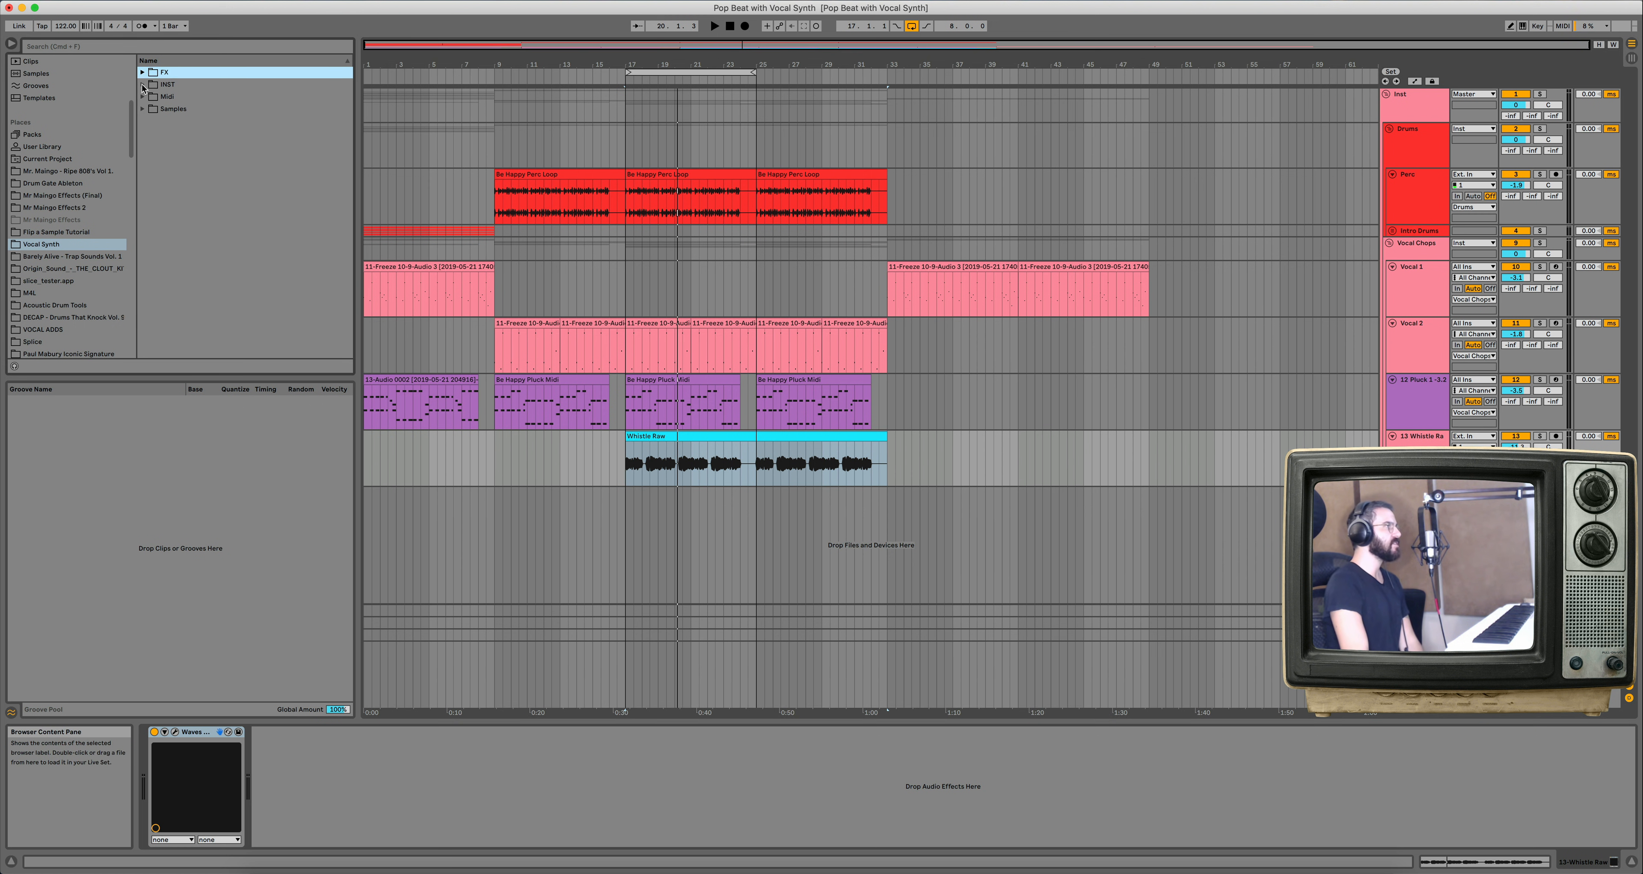
{"action": "left_click", "coordinate": [51, 185]}
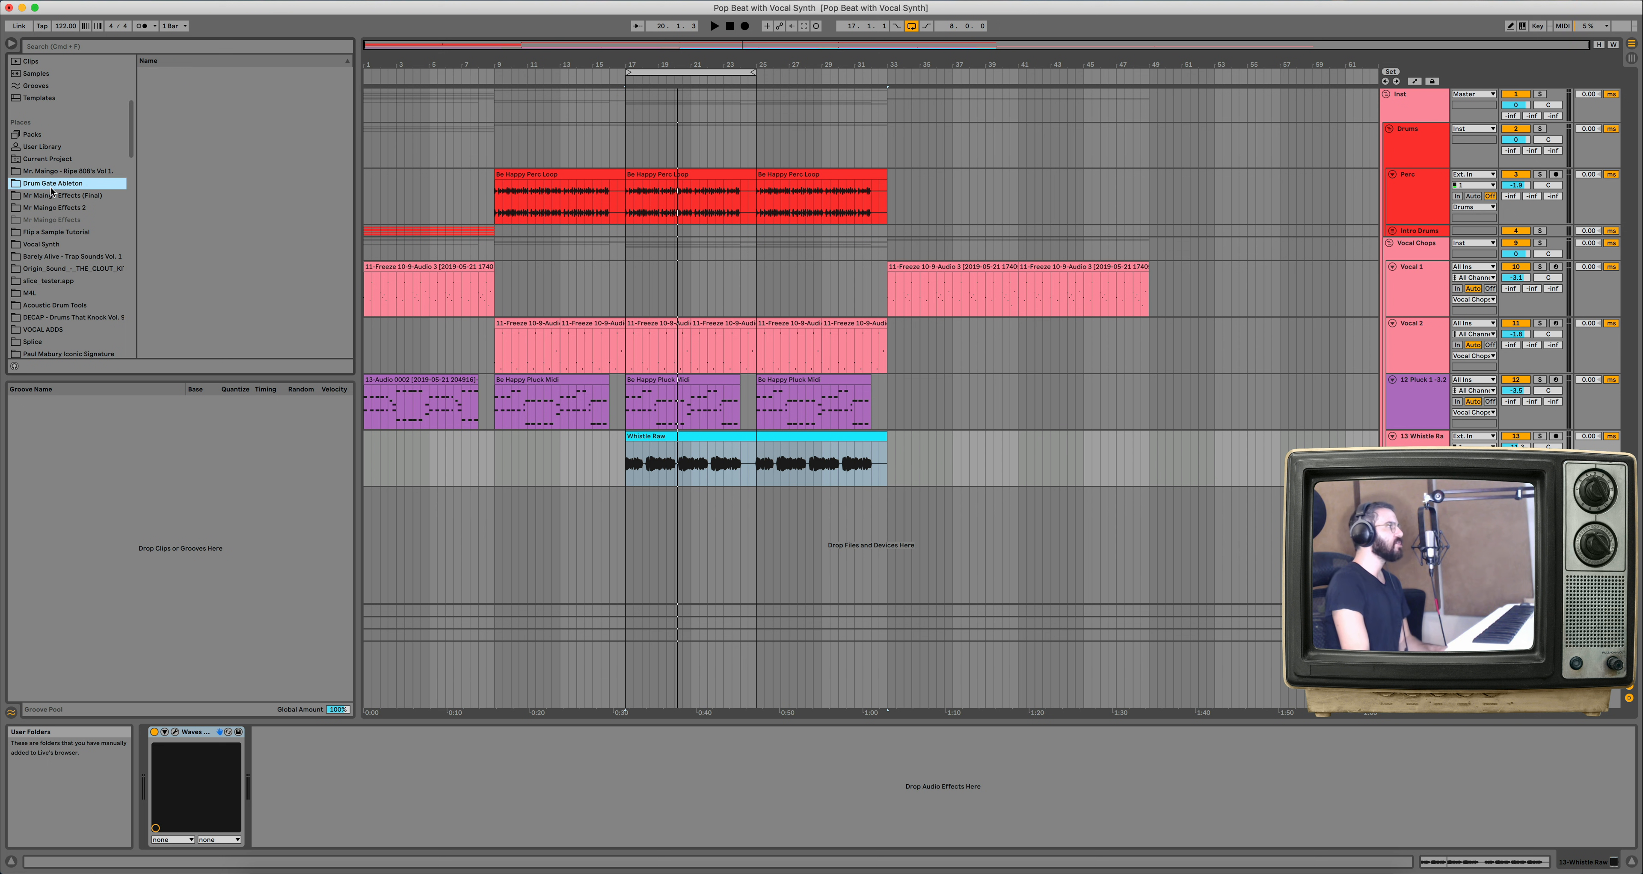
{"action": "left_click", "coordinate": [53, 208]}
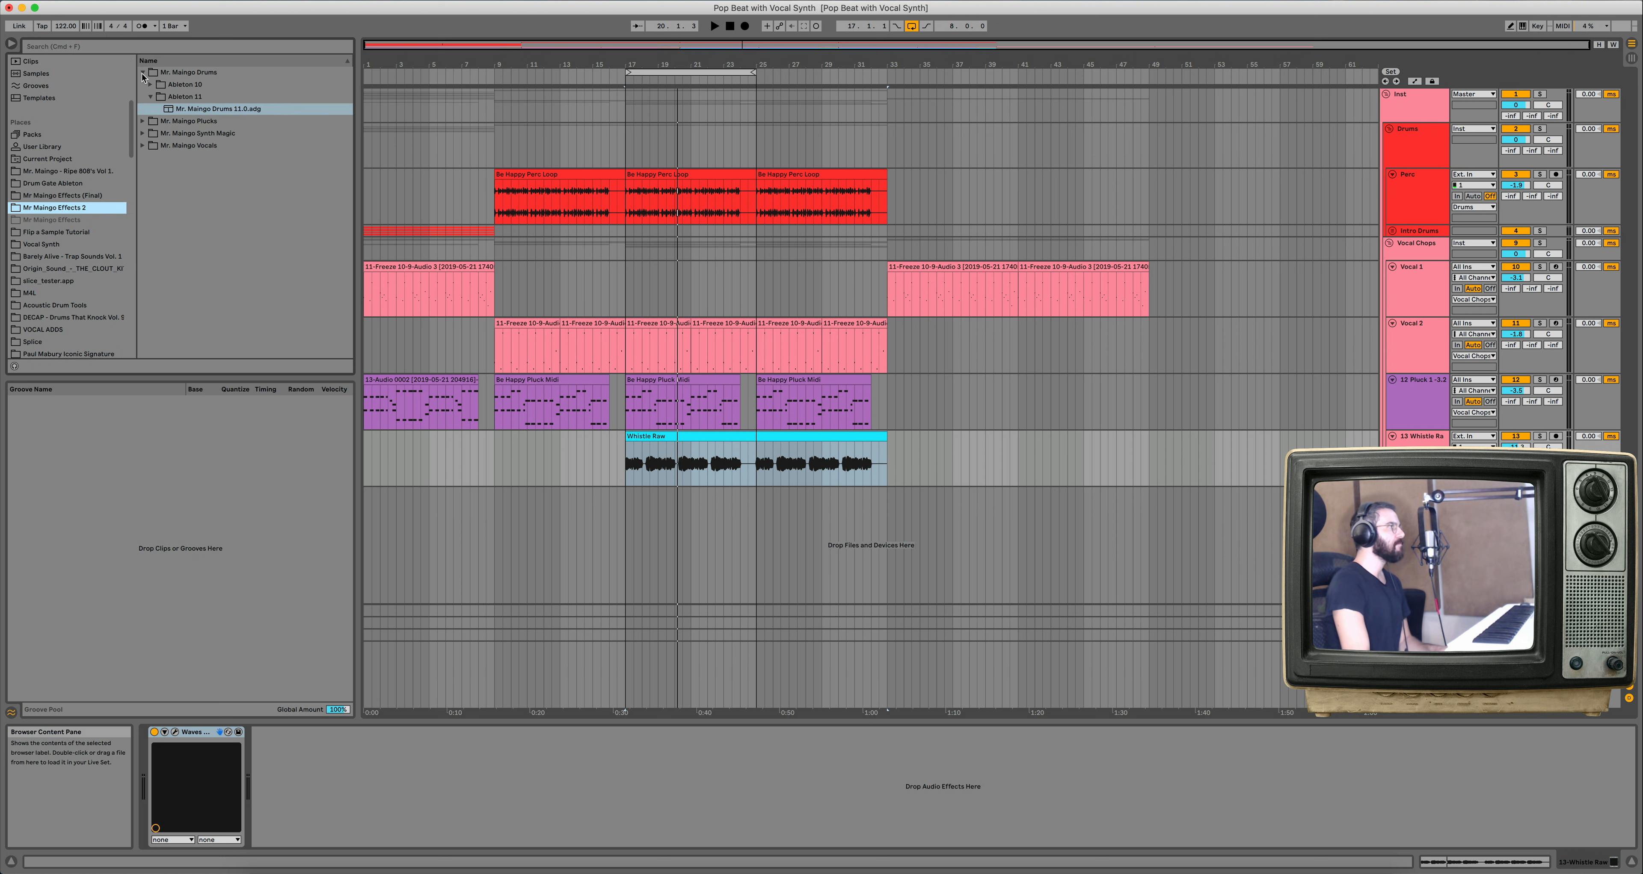
{"action": "left_click", "coordinate": [142, 73]}
{"action": "left_click", "coordinate": [142, 96]}
{"action": "left_click", "coordinate": [183, 146]}
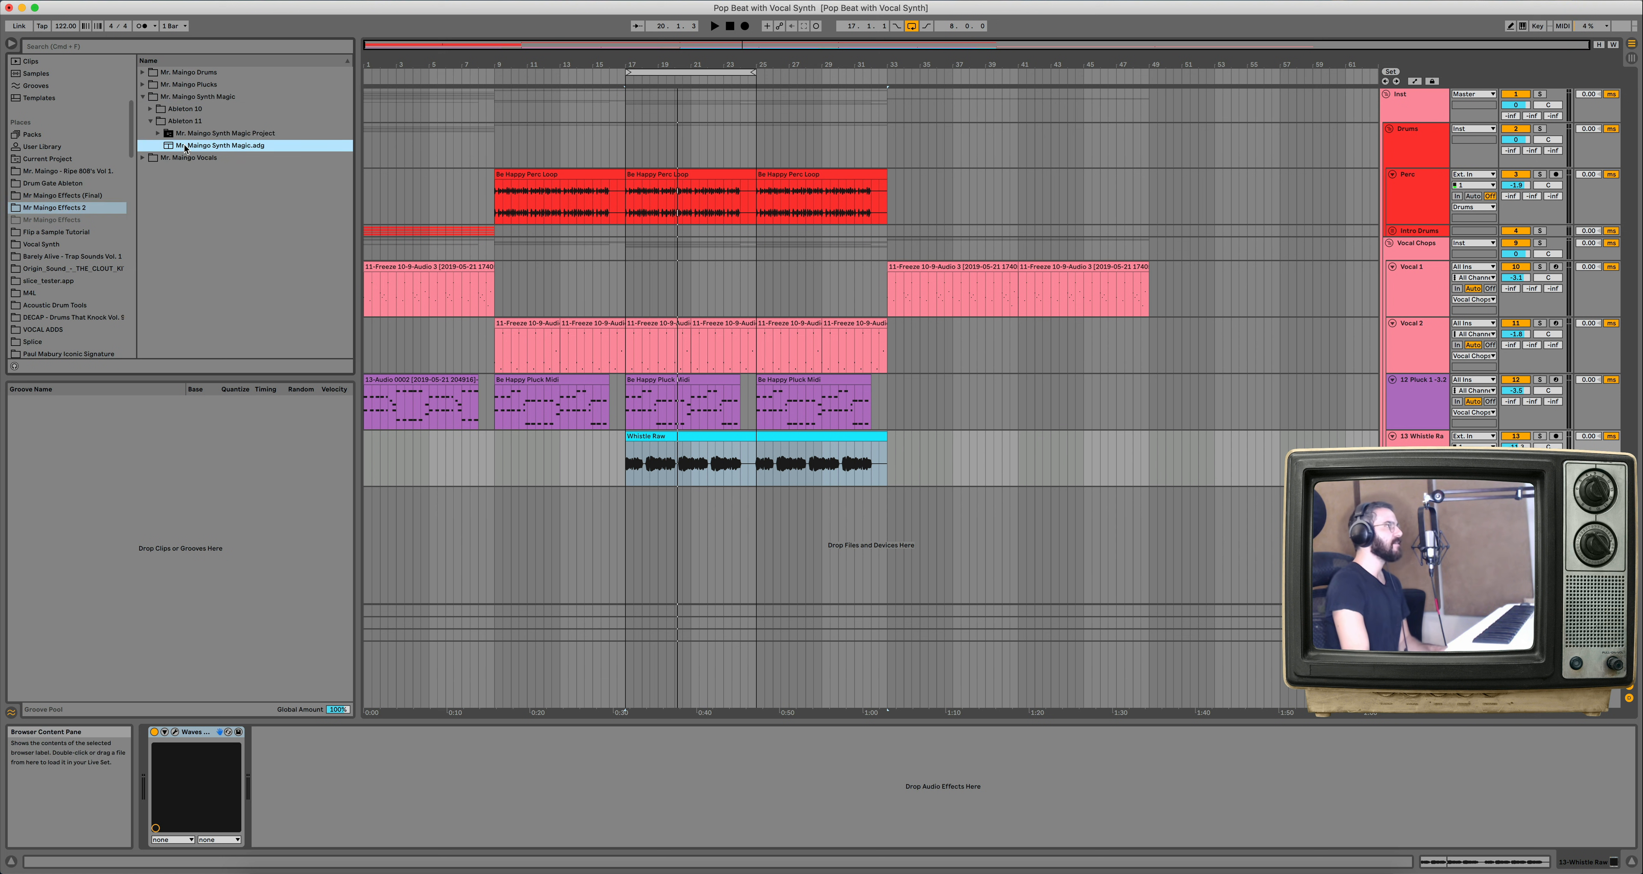
{"action": "left_click", "coordinate": [30, 196]}
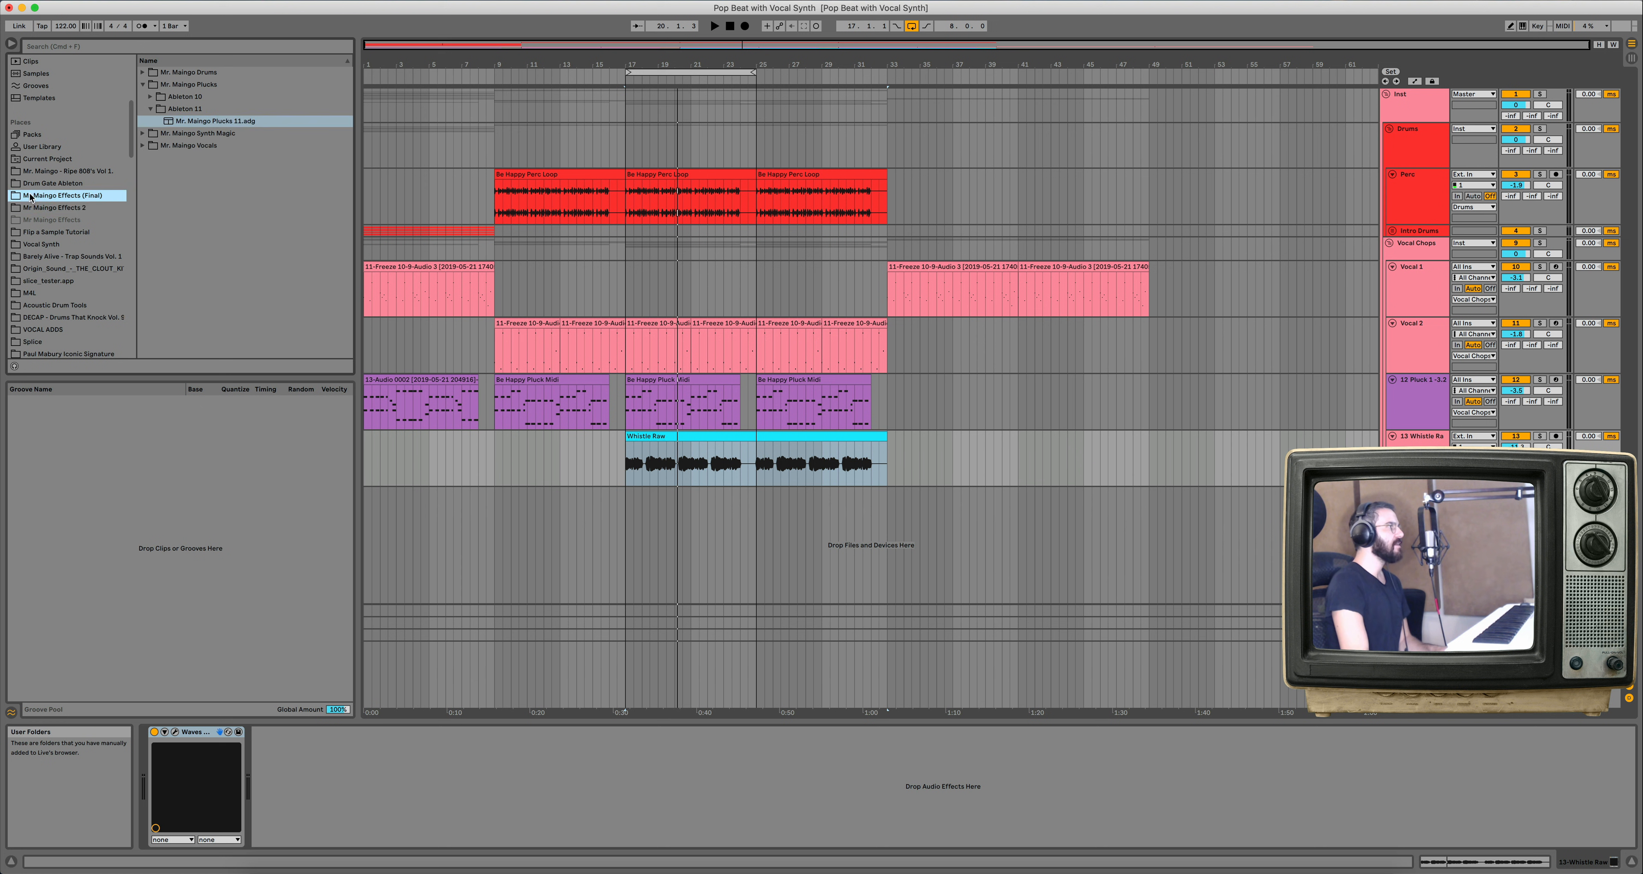
{"action": "left_click", "coordinate": [142, 133]}
{"action": "left_click_drag", "start_coordinate": [160, 133], "coordinate": [1010, 514]}
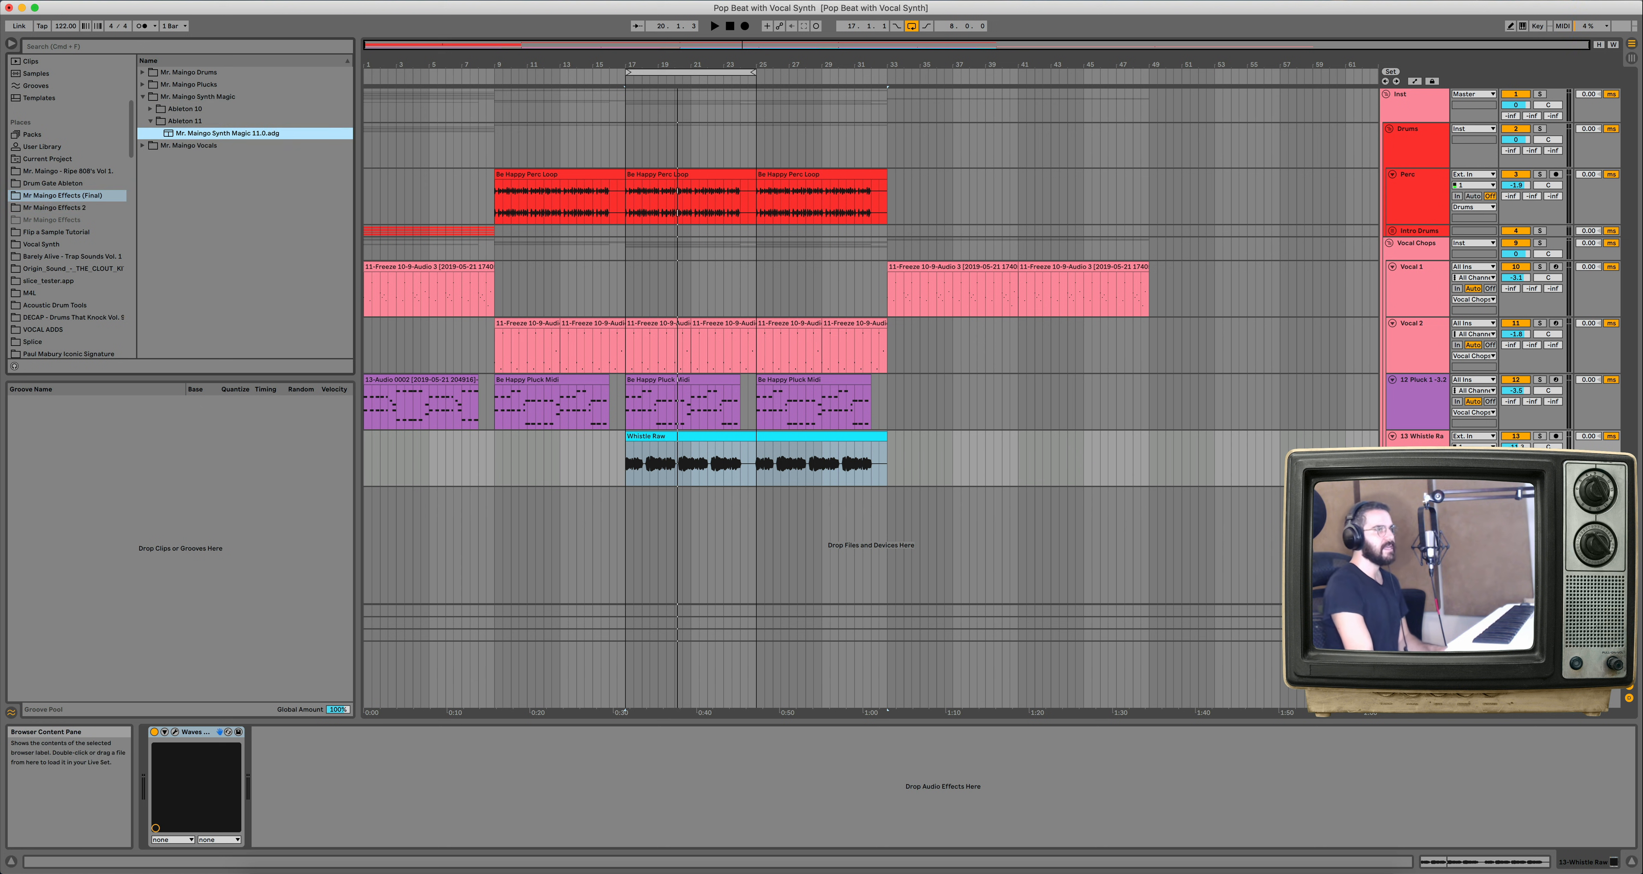
Using the Synth Magic rack's Try on Whistle variation, lower its Main Output and set Vinyl to 0.05 during playback.
{"action": "left_click_drag", "start_coordinate": [550, 803], "coordinate": [550, 804]}
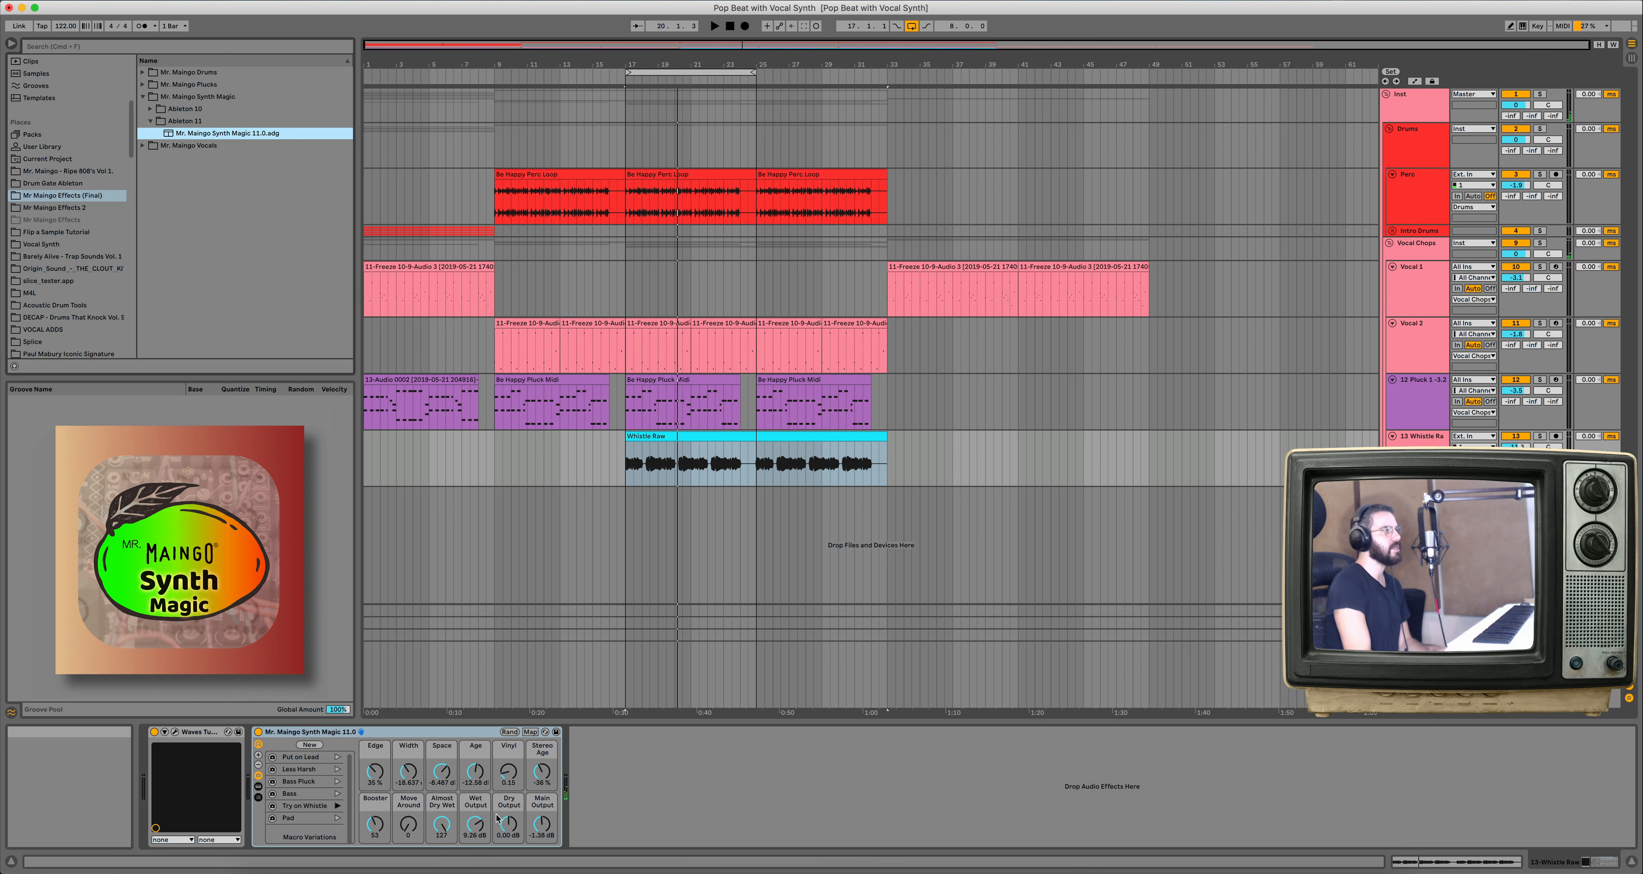
{"action": "key", "text": "space"}
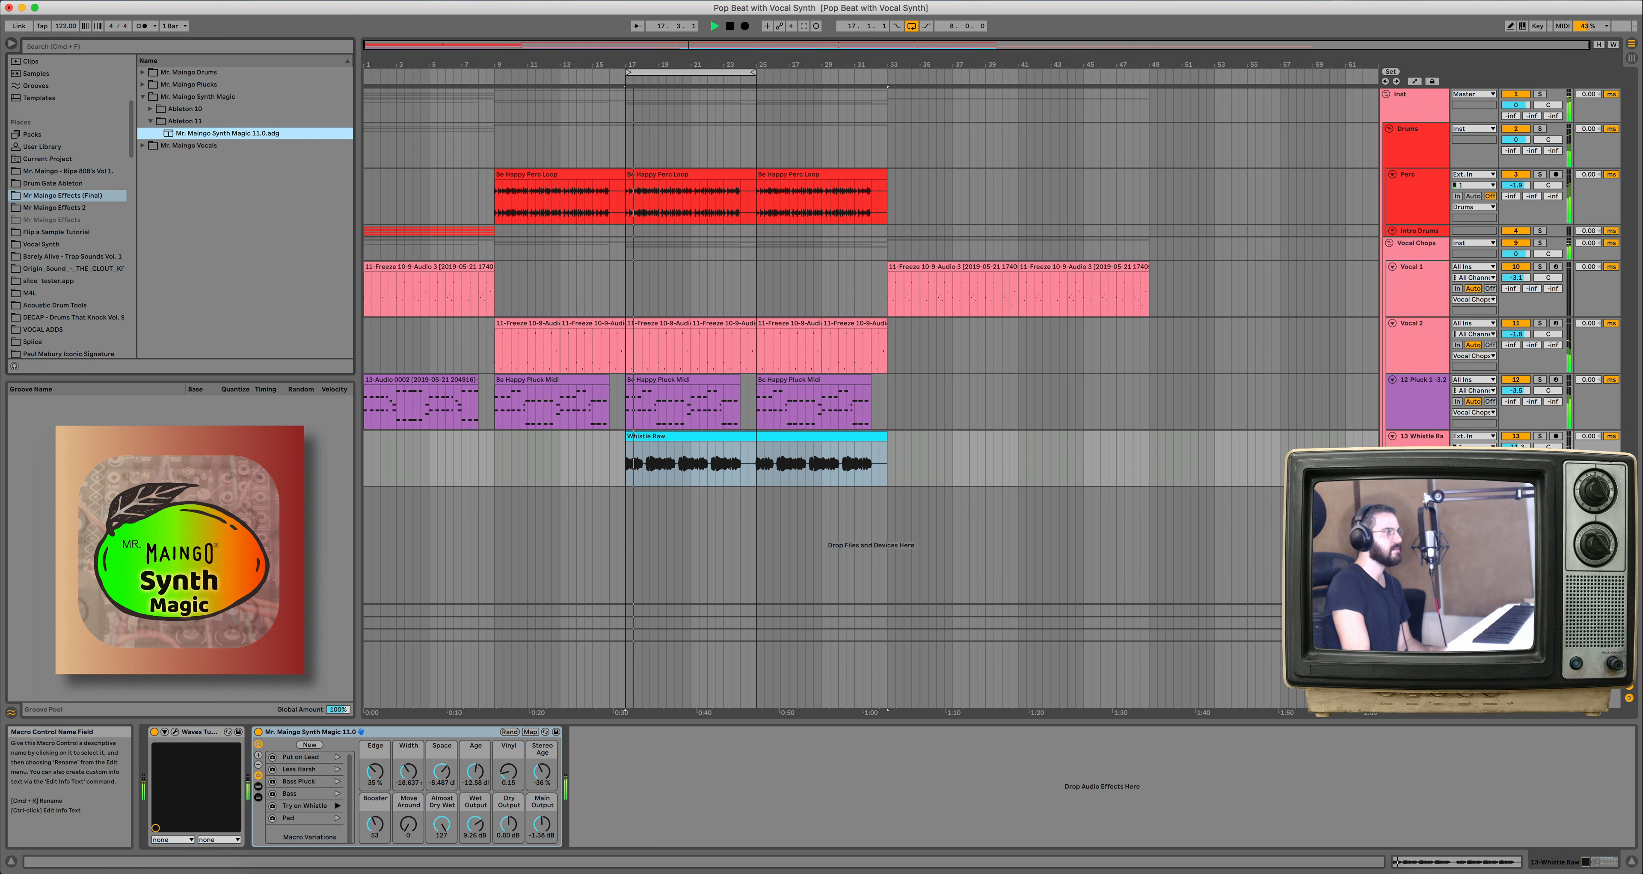
{"action": "left_click_drag", "start_coordinate": [542, 825], "coordinate": [541, 839]}
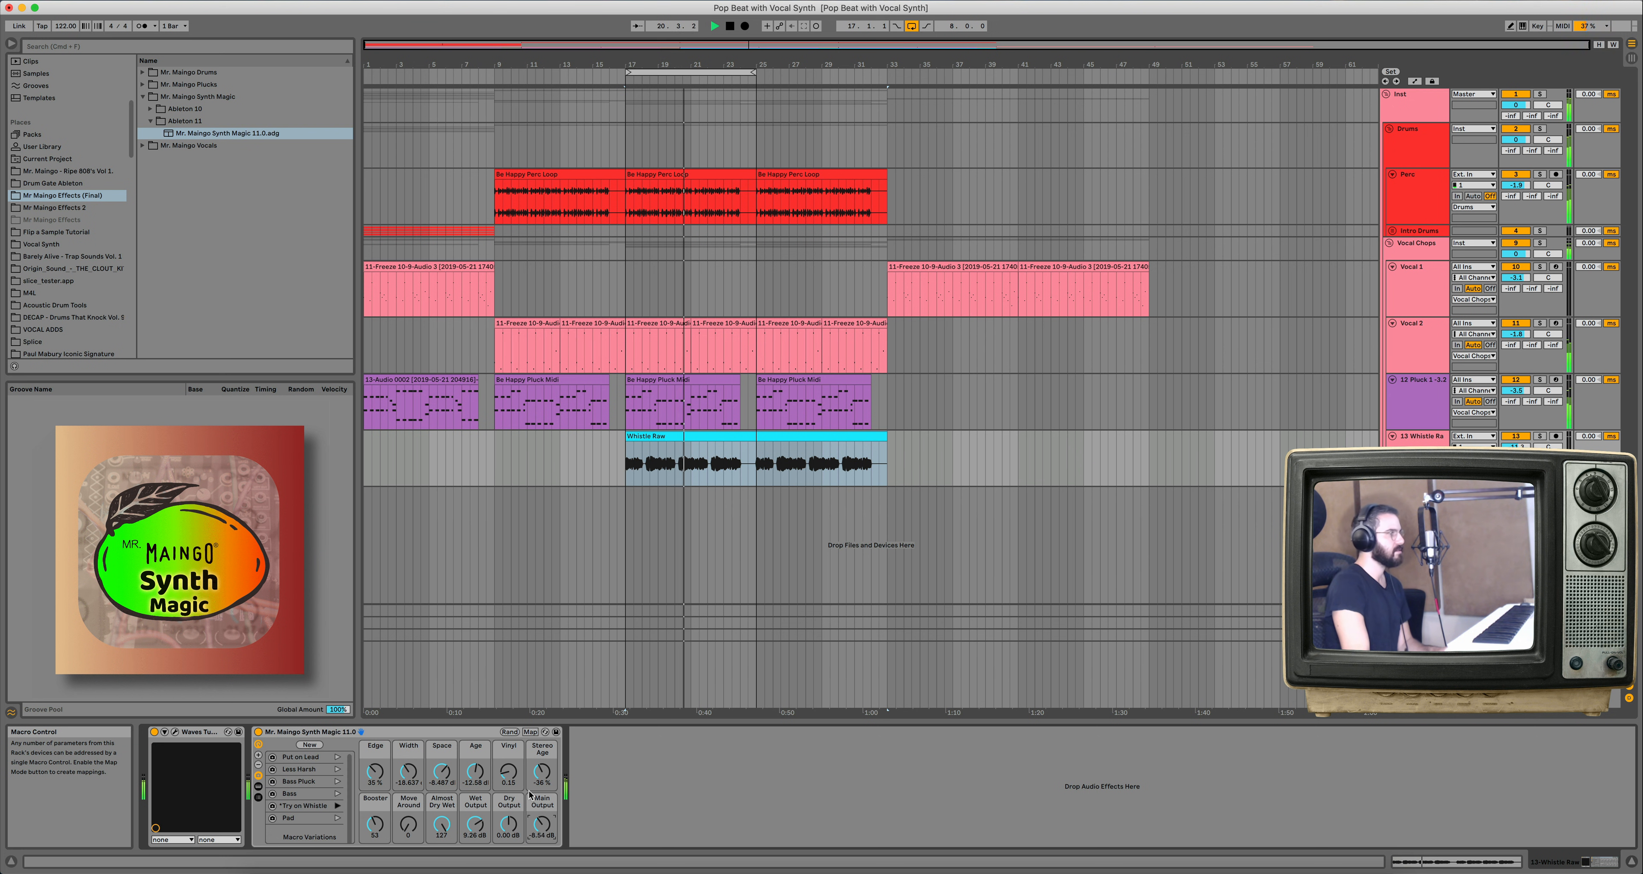
{"action": "left_click_drag", "start_coordinate": [514, 777], "coordinate": [514, 782]}
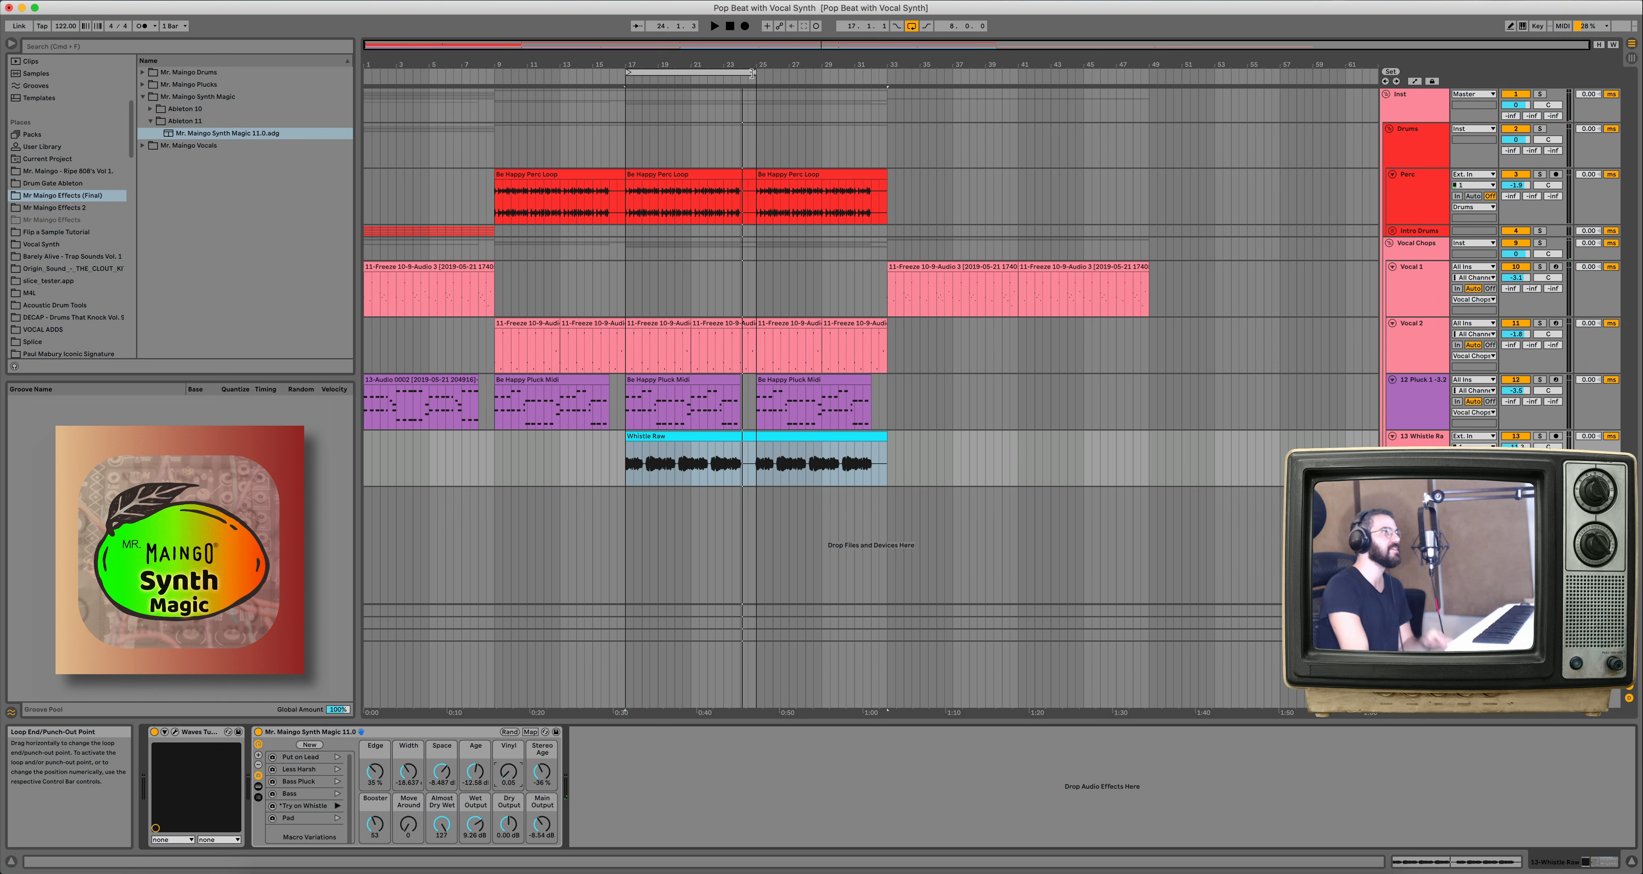
Extend the loop region to span bars 9 to 33 and adjust the whistle track's volume slightly.
{"action": "left_click_drag", "start_coordinate": [754, 72], "coordinate": [882, 96]}
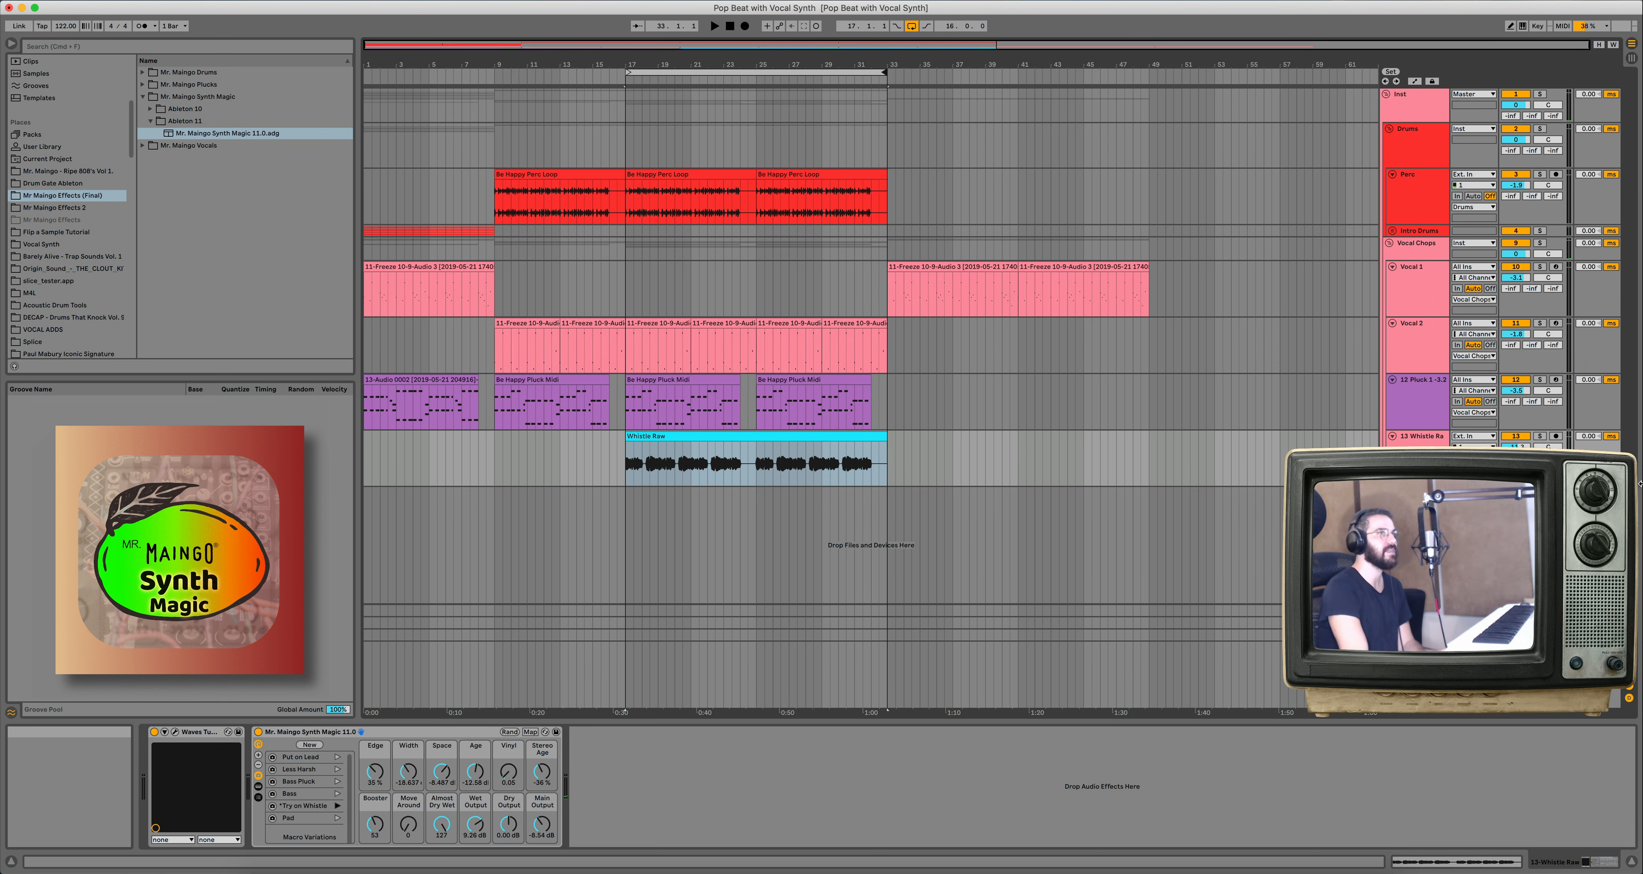
{"action": "left_click_drag", "start_coordinate": [1515, 446], "coordinate": [1515, 449]}
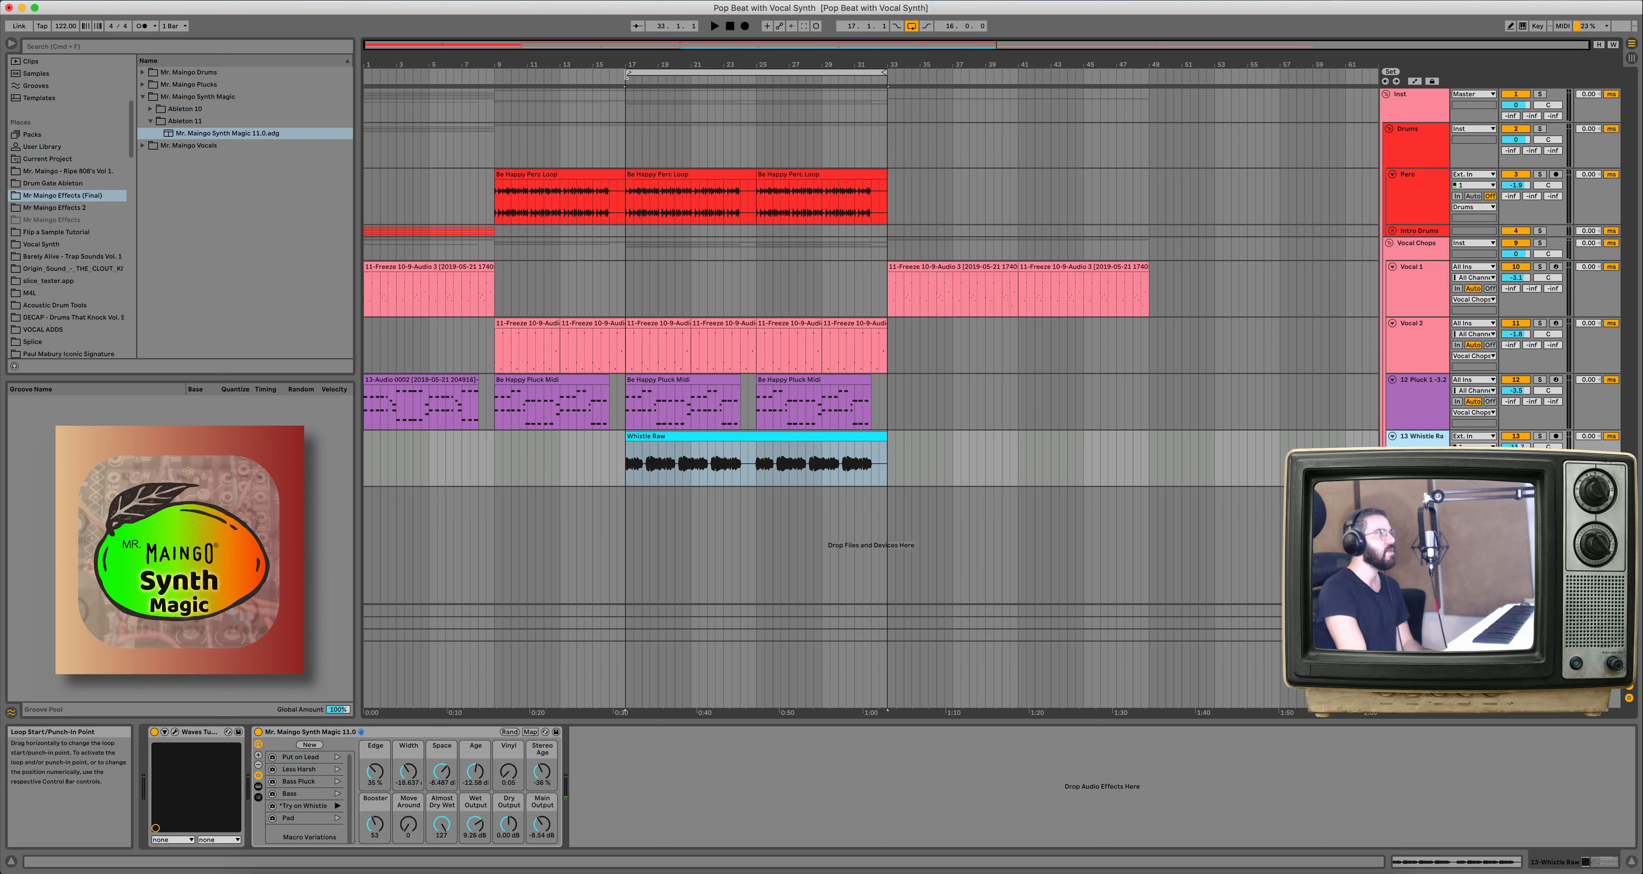
{"action": "left_click_drag", "start_coordinate": [626, 73], "coordinate": [495, 73]}
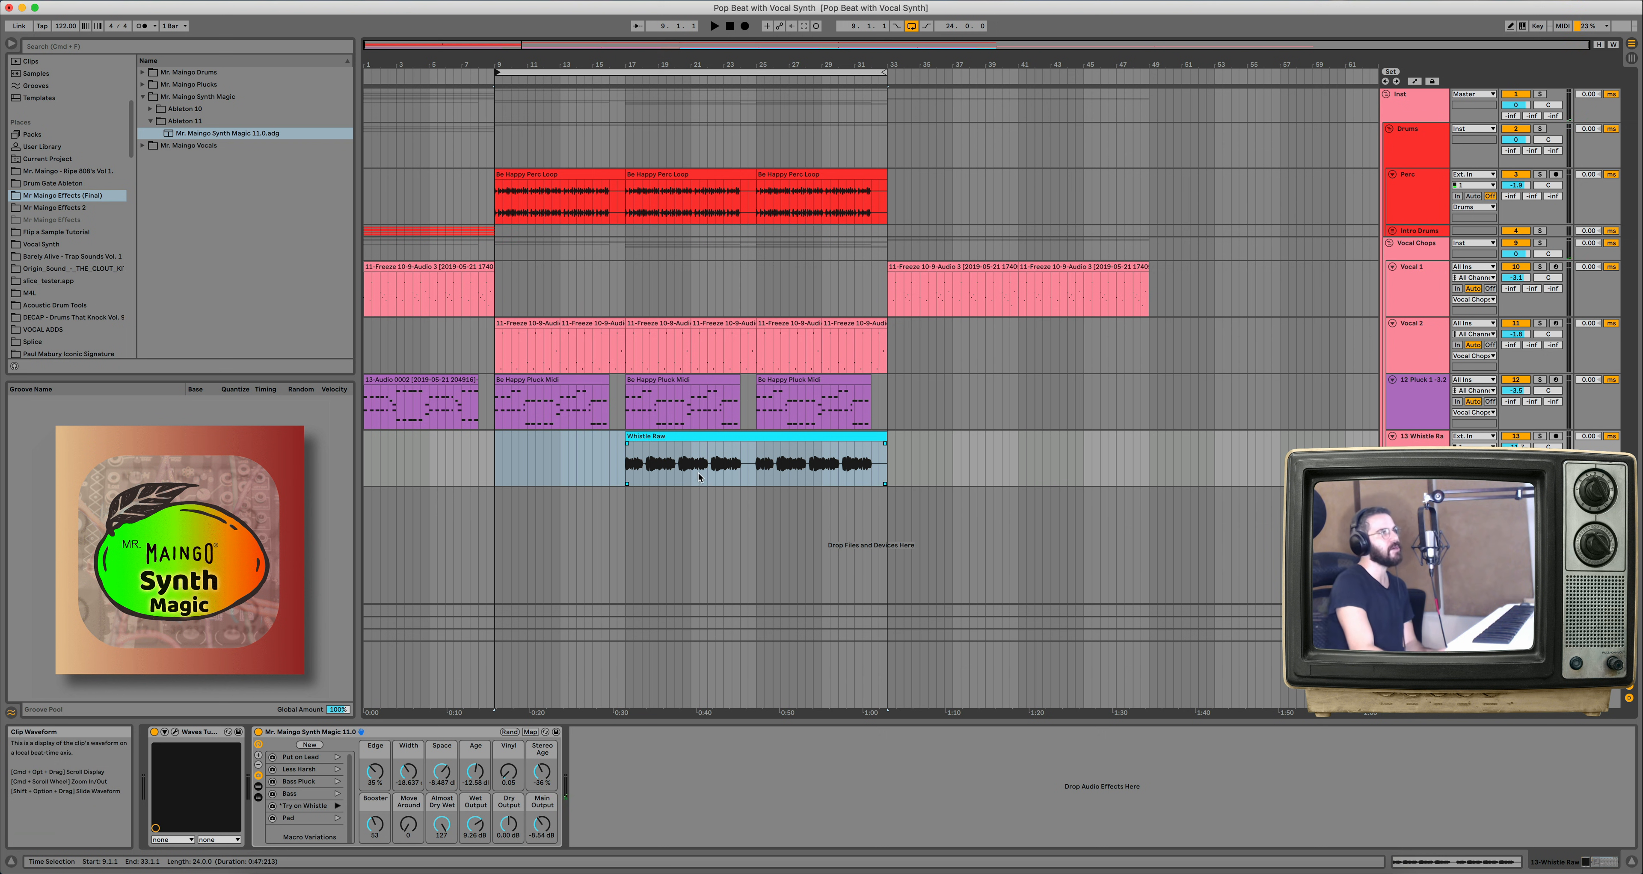
{"action": "left_click", "coordinate": [780, 458]}
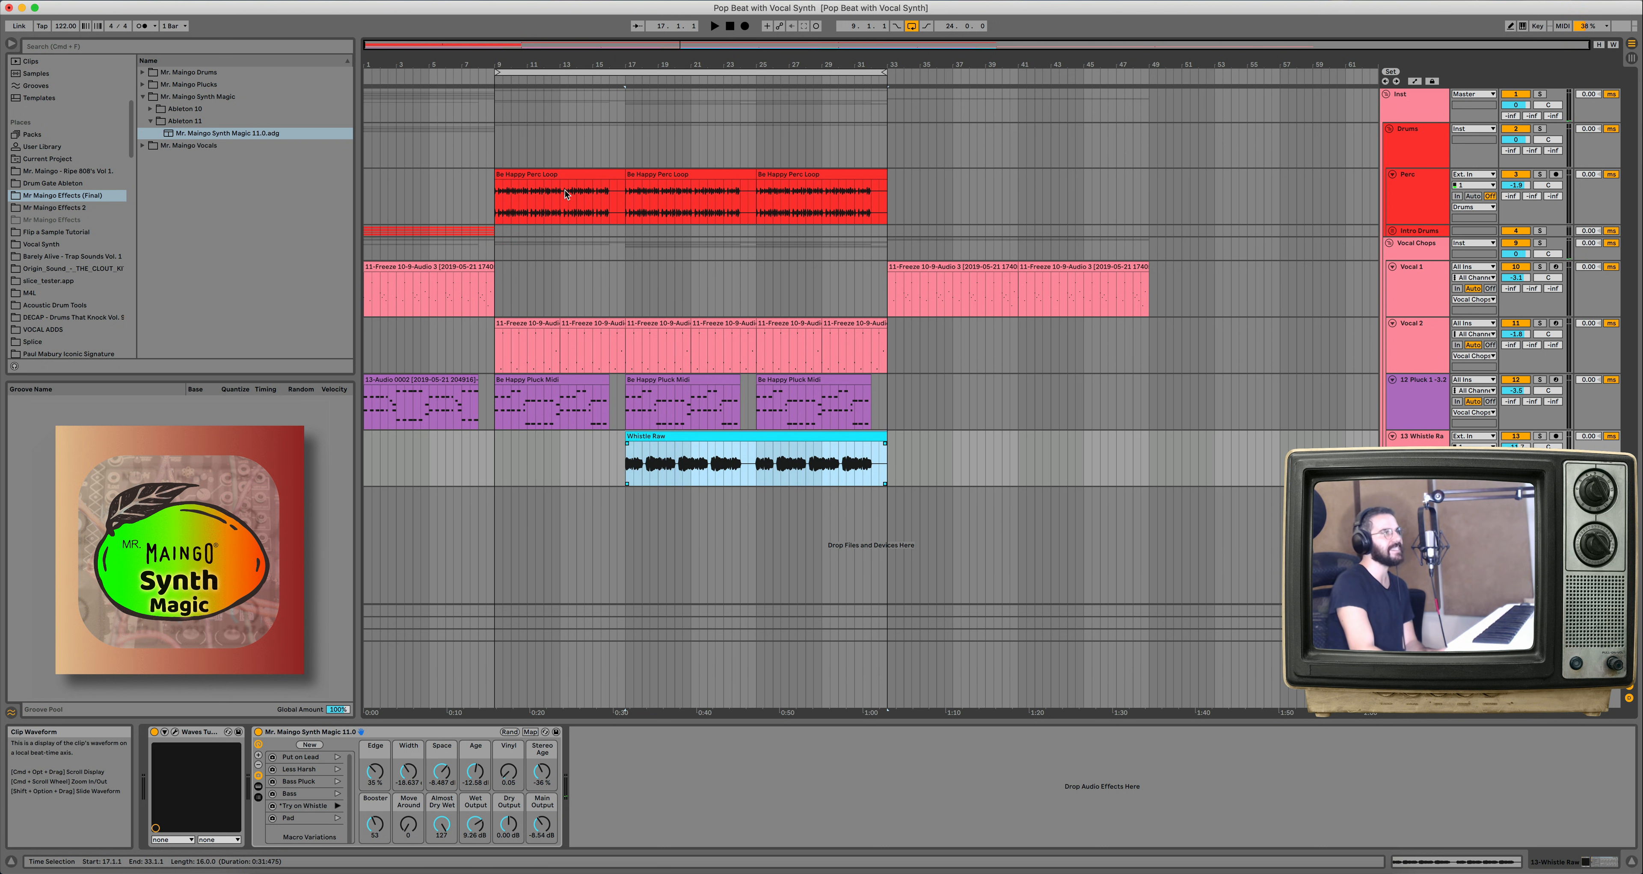
Move the loop region's start to bar 25 and add an audio track named Harmony above the Drums group in the Inst group.
{"action": "mouse_move", "coordinate": [496, 72]}
{"action": "left_mouse_down"}
{"action": "mouse_move", "coordinate": [749, 95]}
{"action": "mouse_move", "coordinate": [752, 126]}
{"action": "left_mouse_up"}
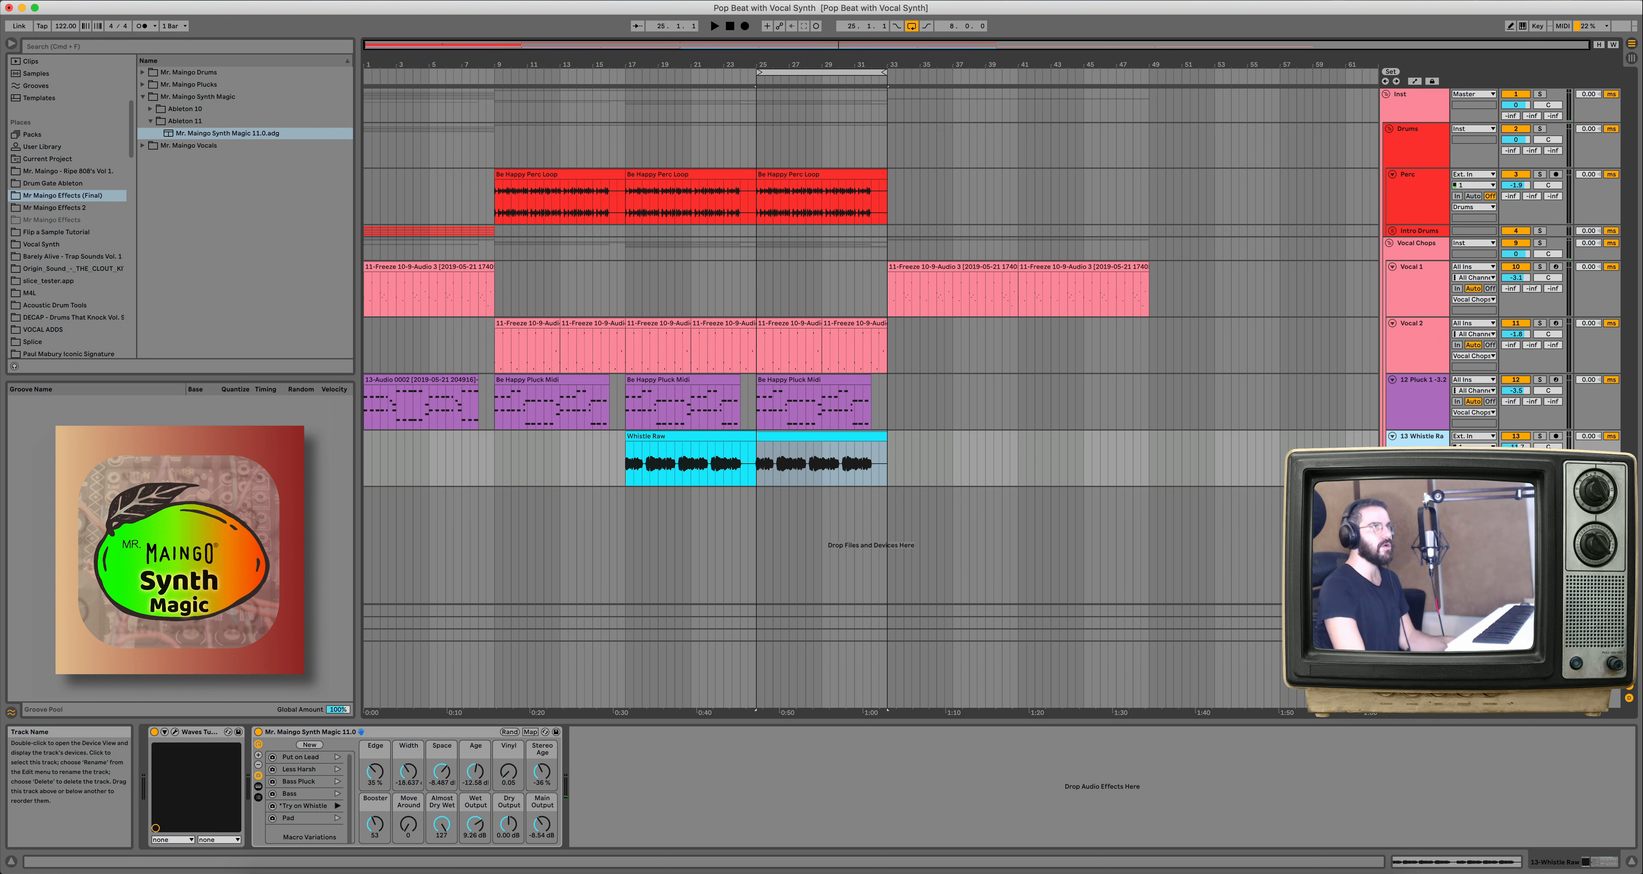
{"action": "key", "text": "super+t"}
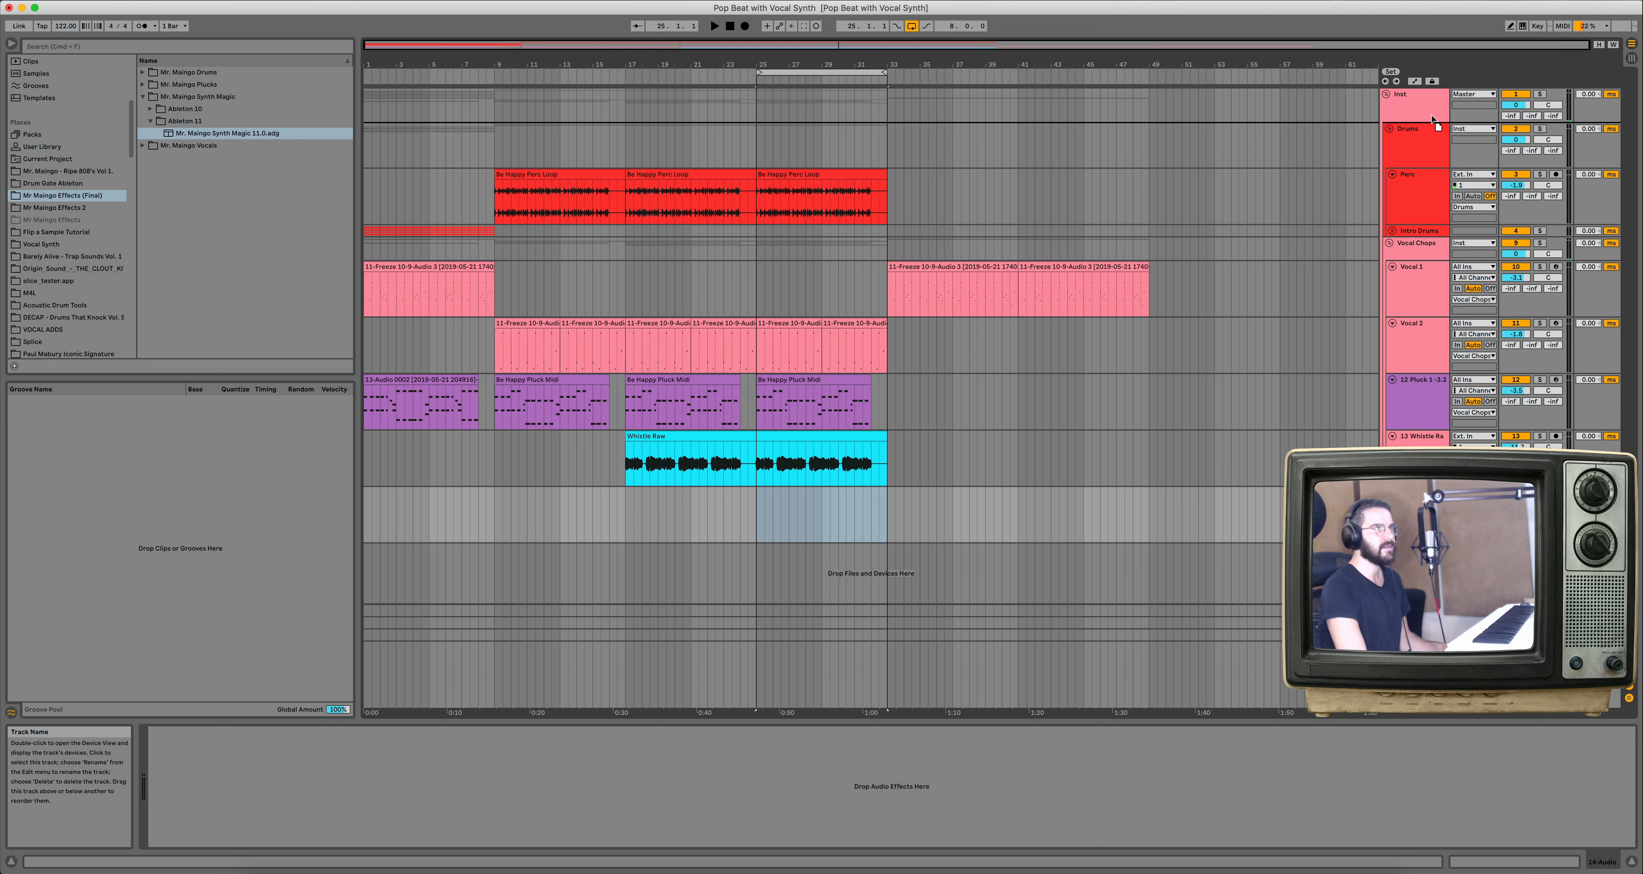
{"action": "left_click_drag", "start_coordinate": [1431, 125], "coordinate": [1419, 140]}
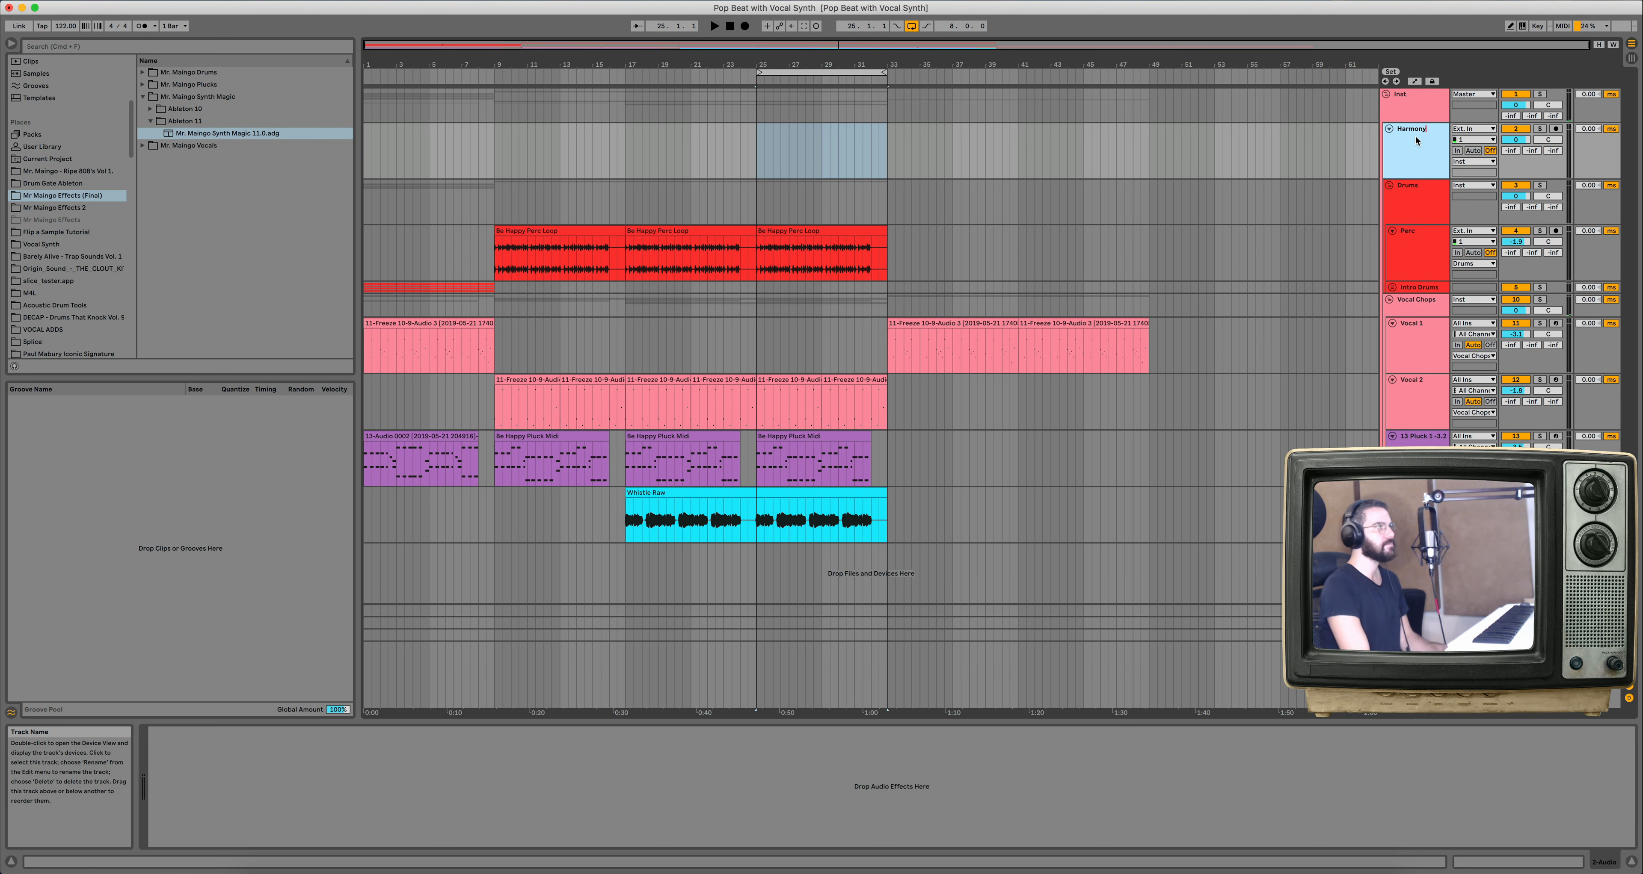
Place Be Happy Harmony.wav from the Vocal Synth folder's Samples on the Harmony track at bar 25.
{"action": "left_click", "coordinate": [1158, 139]}
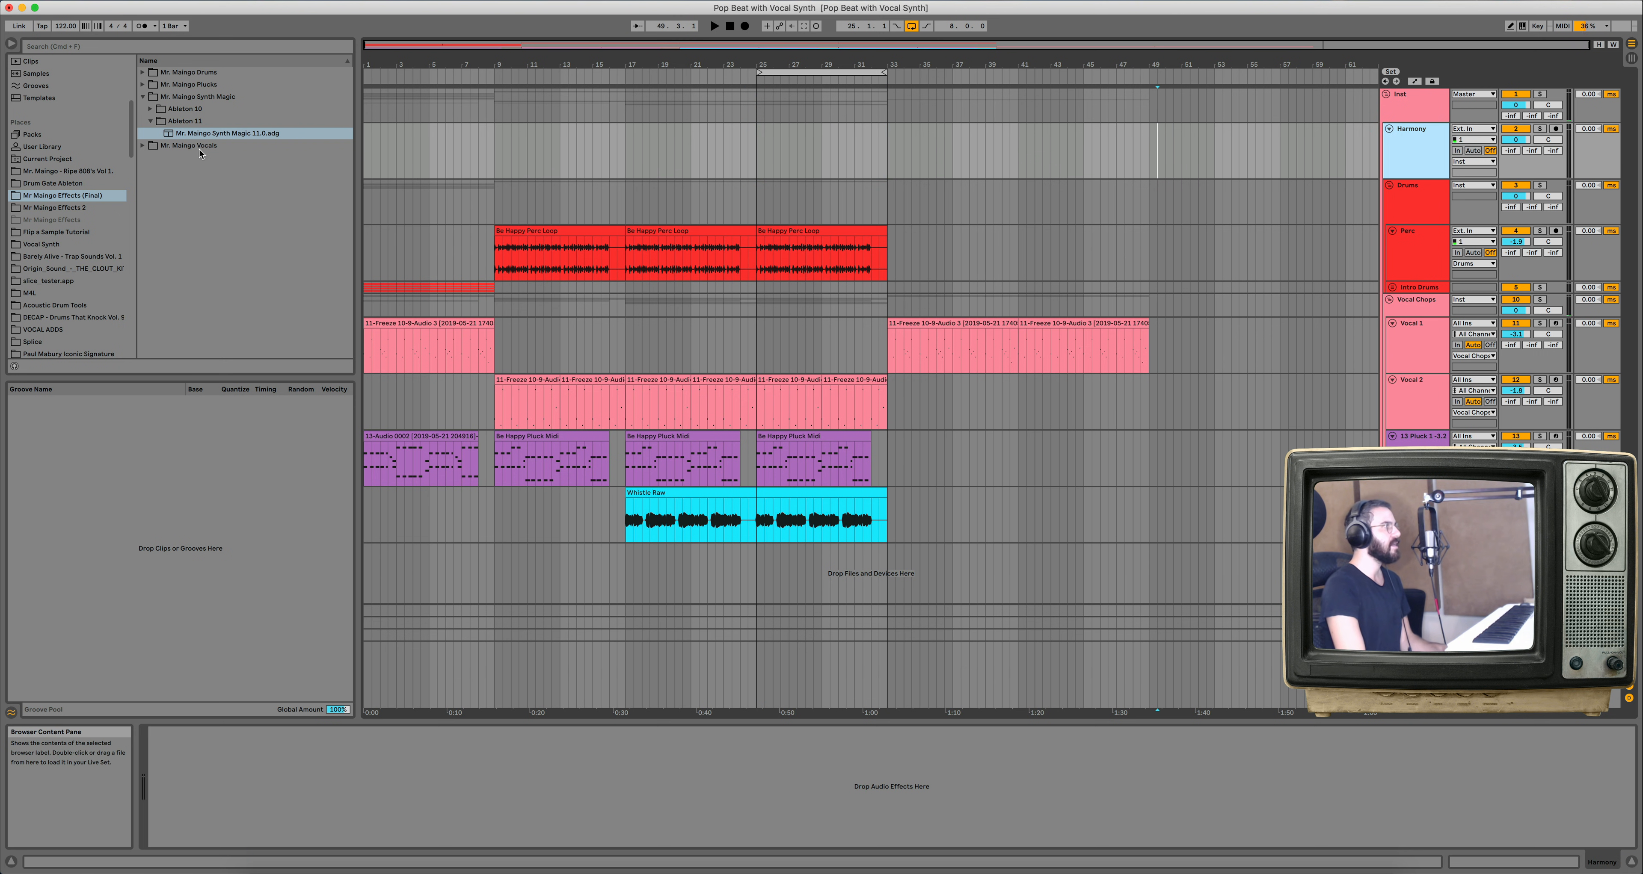
{"action": "left_click", "coordinate": [45, 245]}
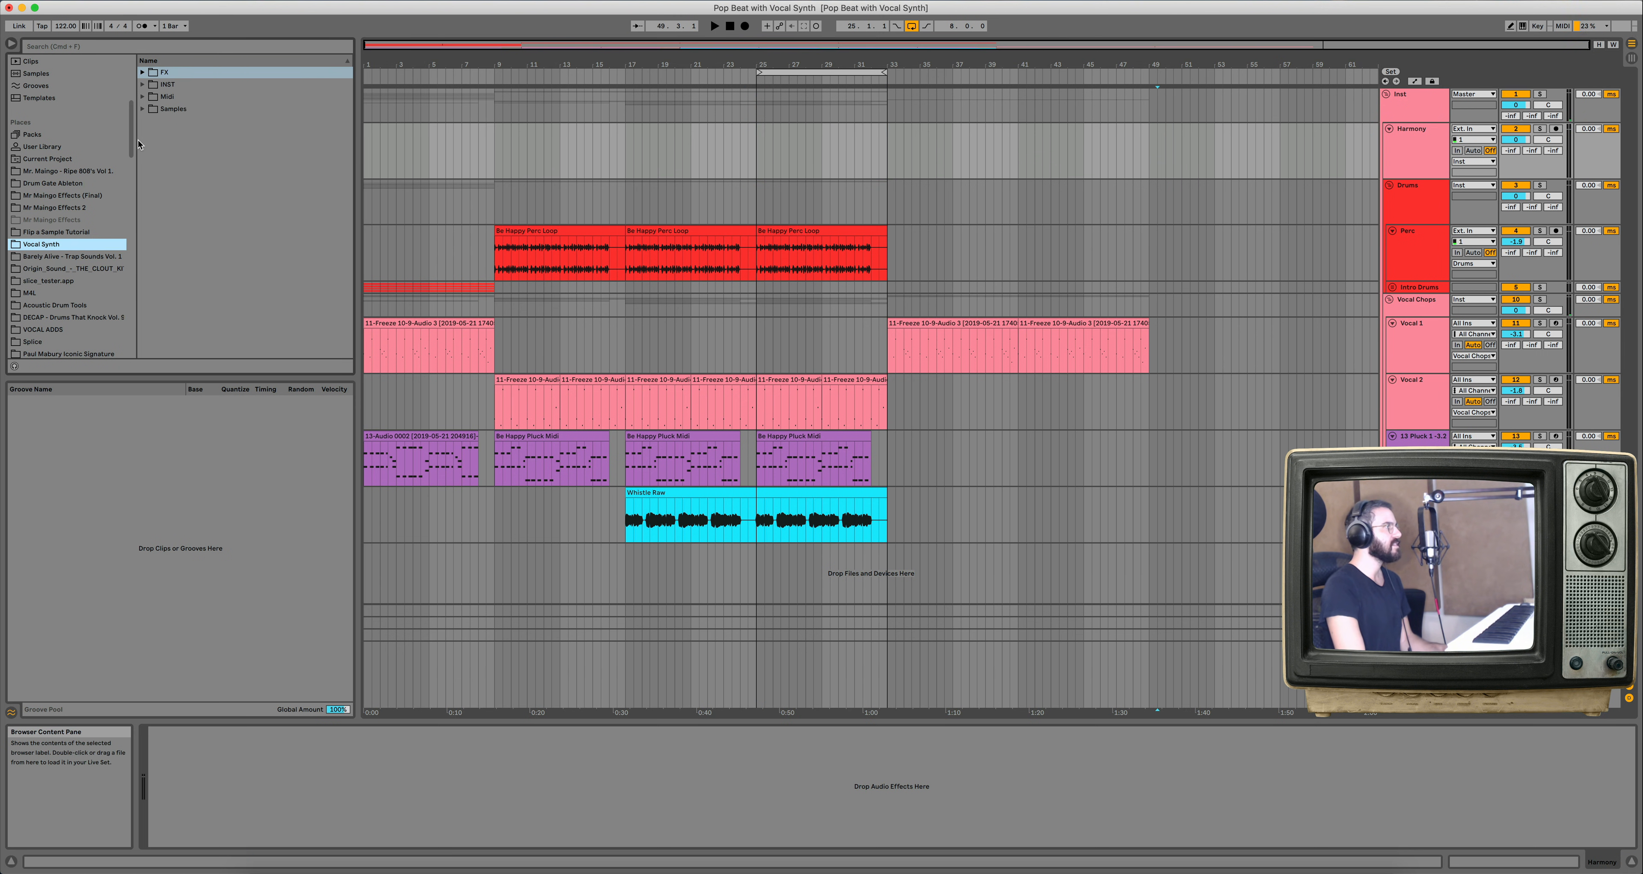
{"action": "left_click", "coordinate": [142, 109]}
{"action": "left_click_drag", "start_coordinate": [212, 121], "coordinate": [759, 153]}
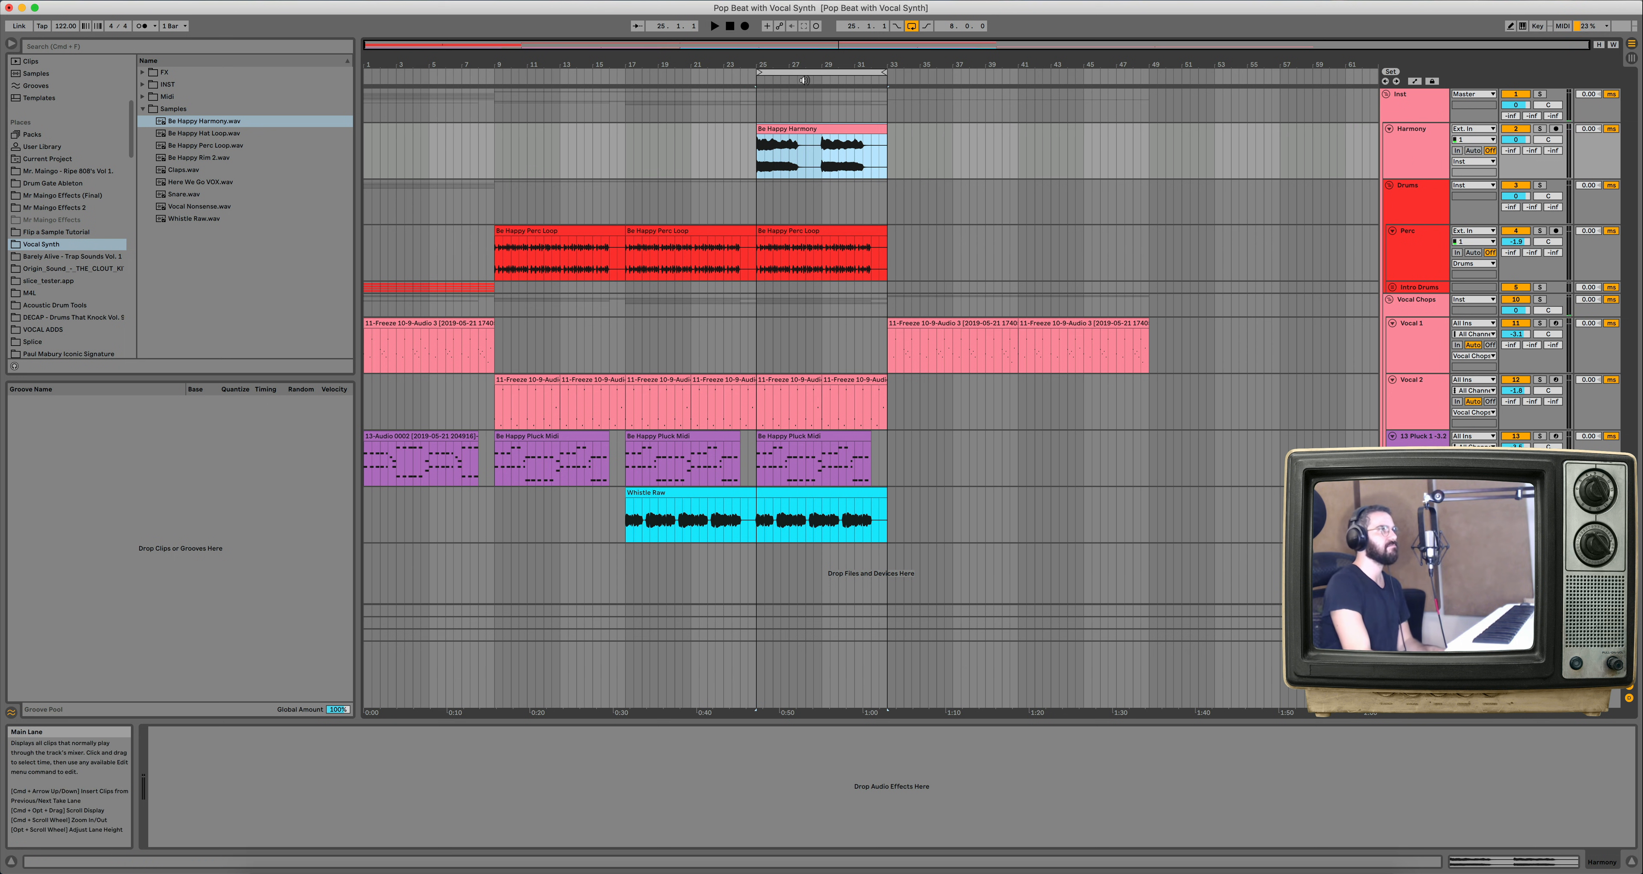
Audition the loop and turn off warping for the Be Happy Harmony clip.
{"action": "key", "text": "space"}
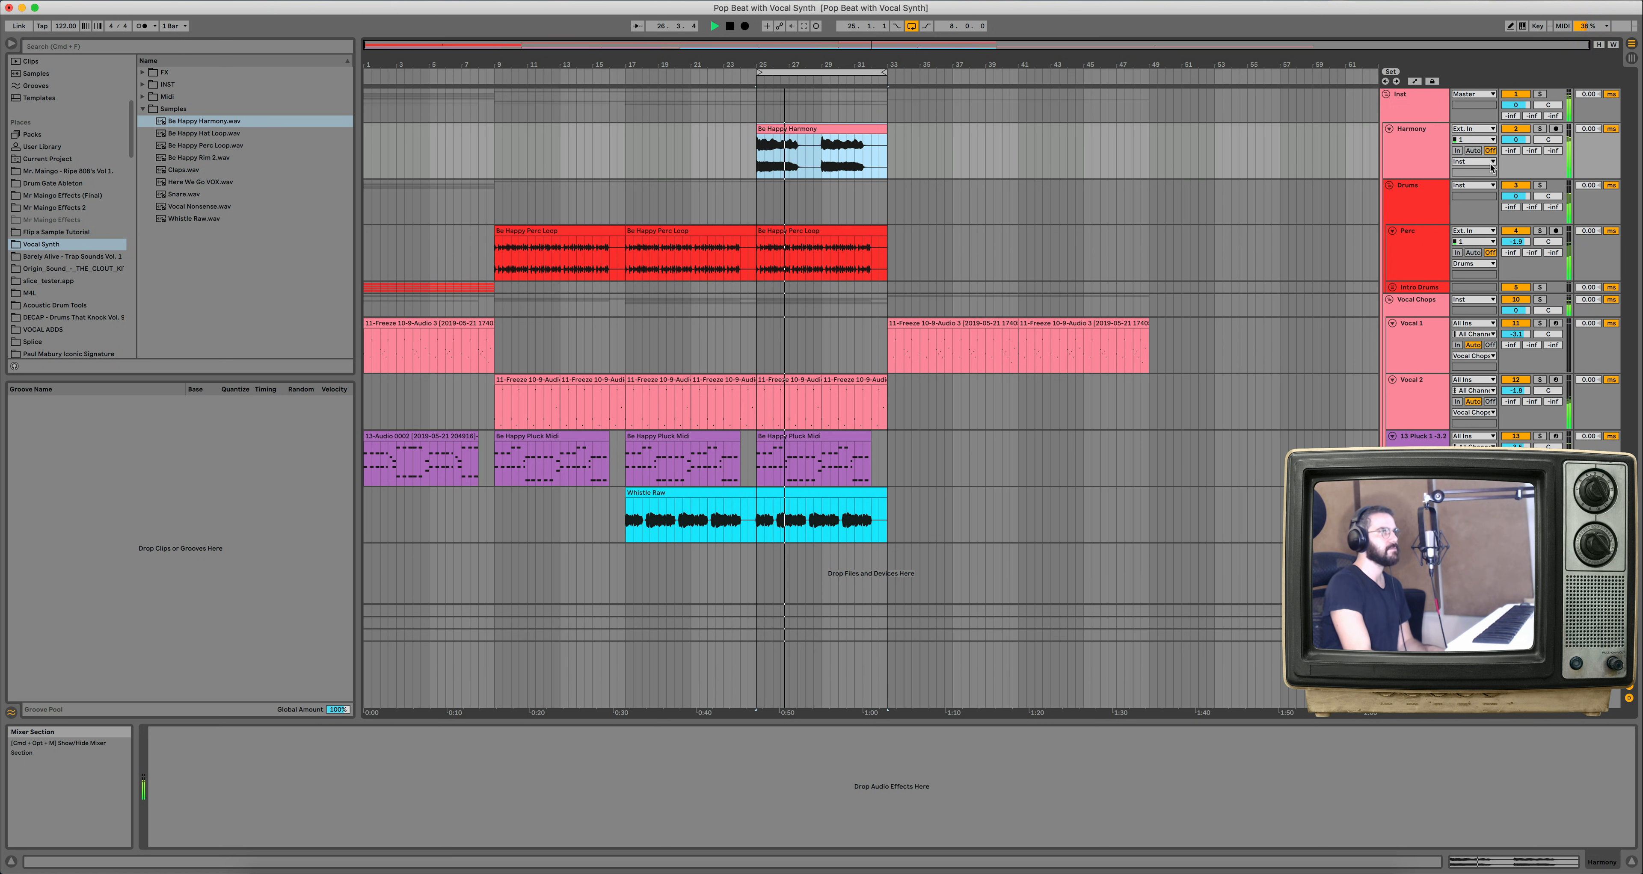
{"action": "double_click", "coordinate": [796, 132]}
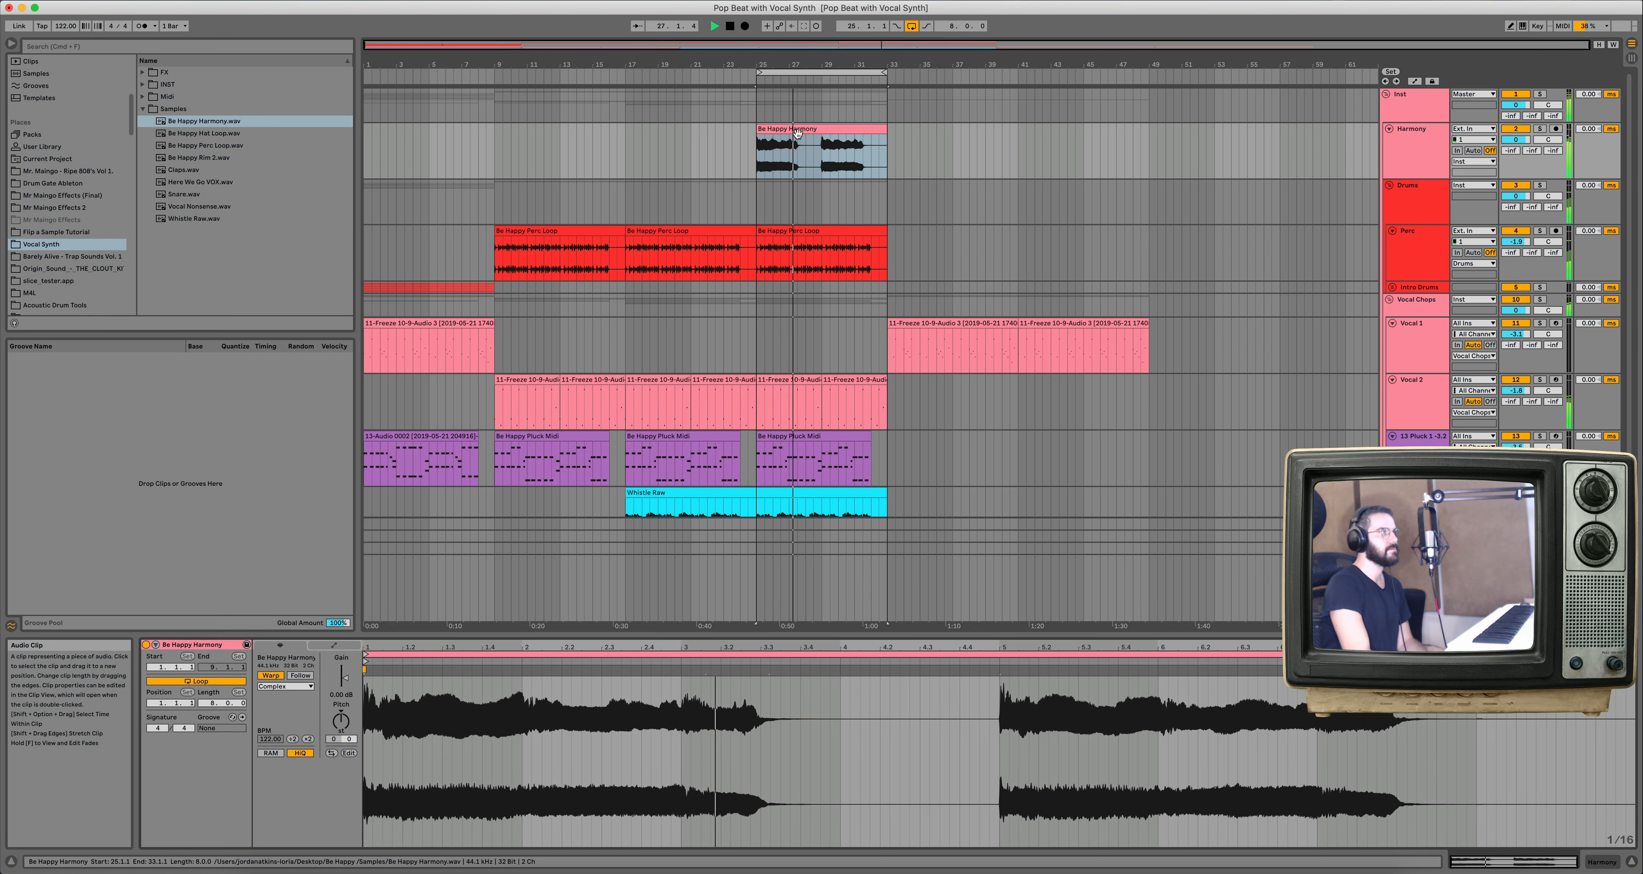
{"action": "left_click", "coordinate": [271, 675]}
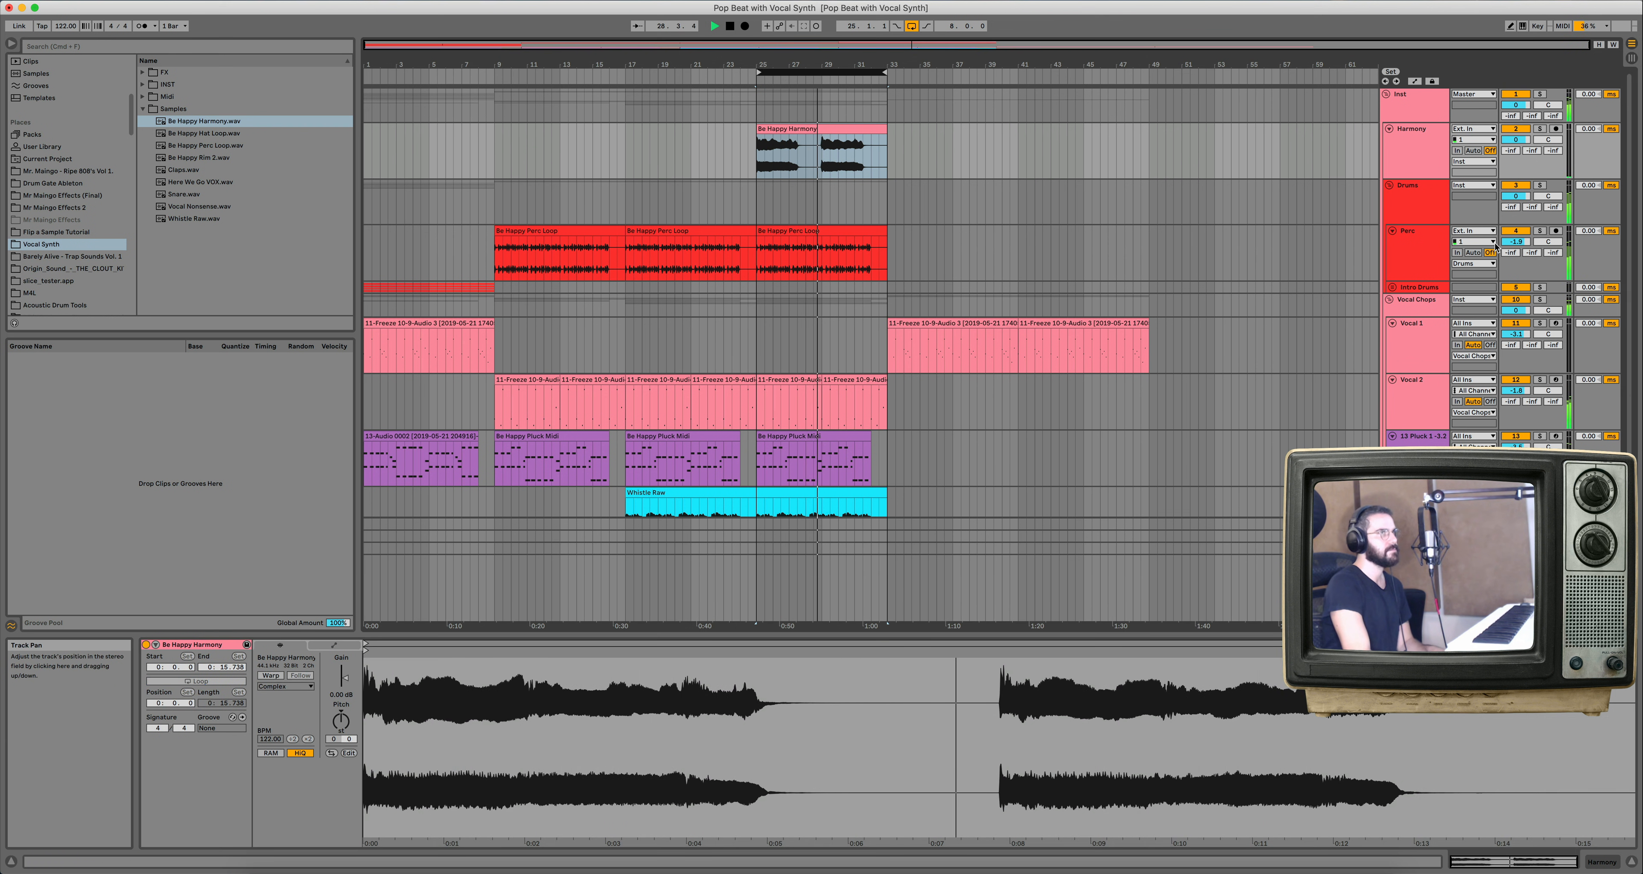
{"action": "left_click", "coordinate": [1403, 201]}
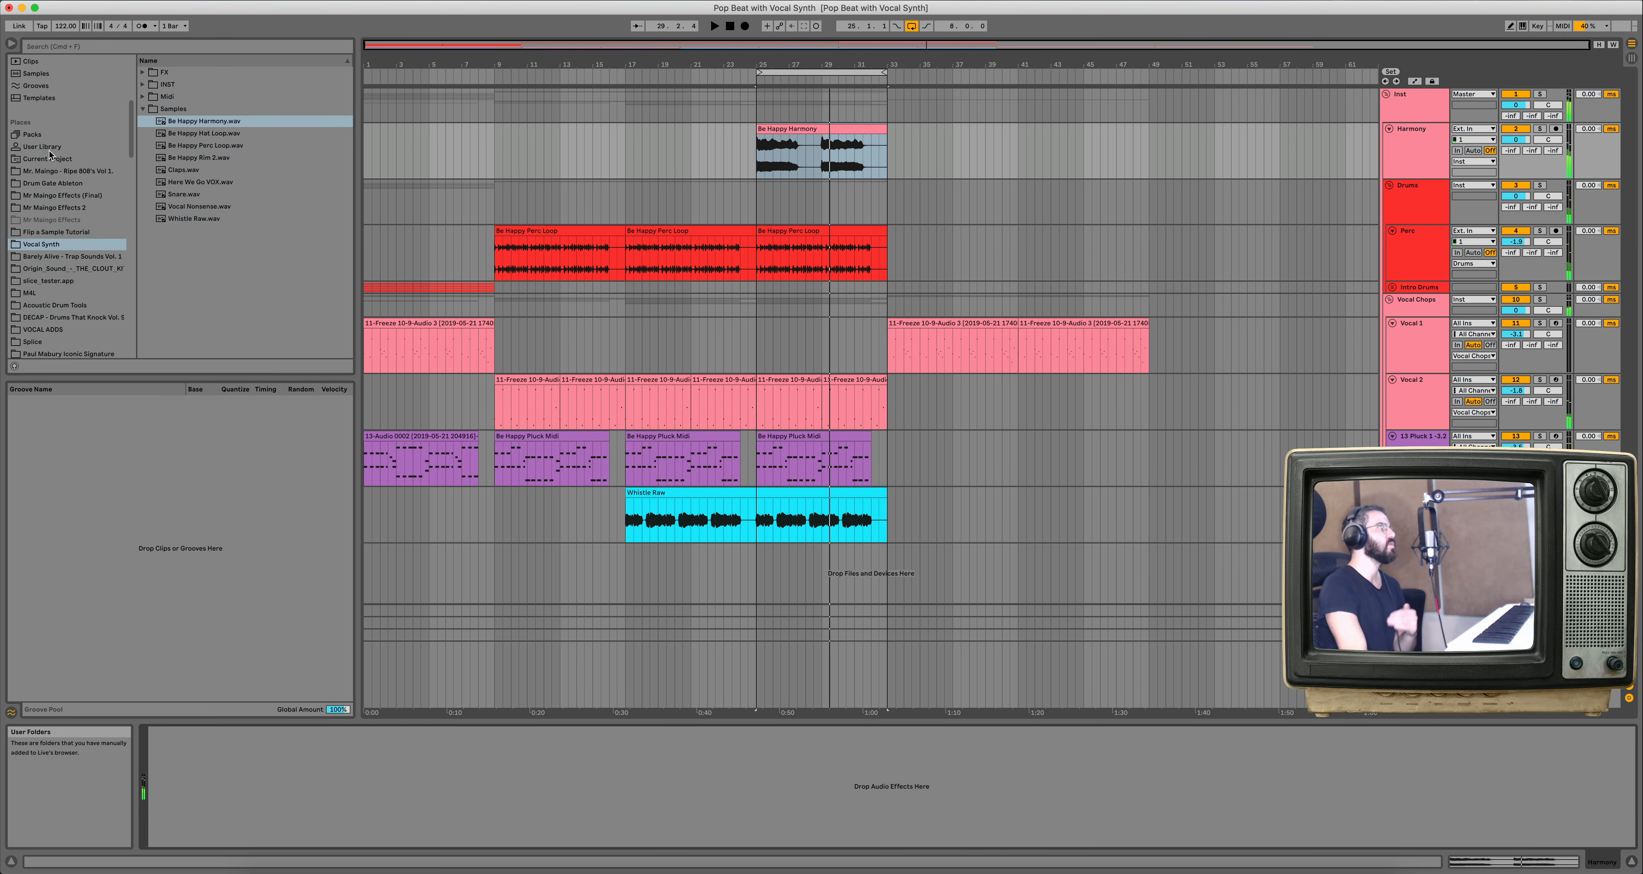
Load the Harmony FX.adg rack from the Vocal Synth FX folder onto the Harmony track and show its devices.
{"action": "left_click", "coordinate": [142, 72]}
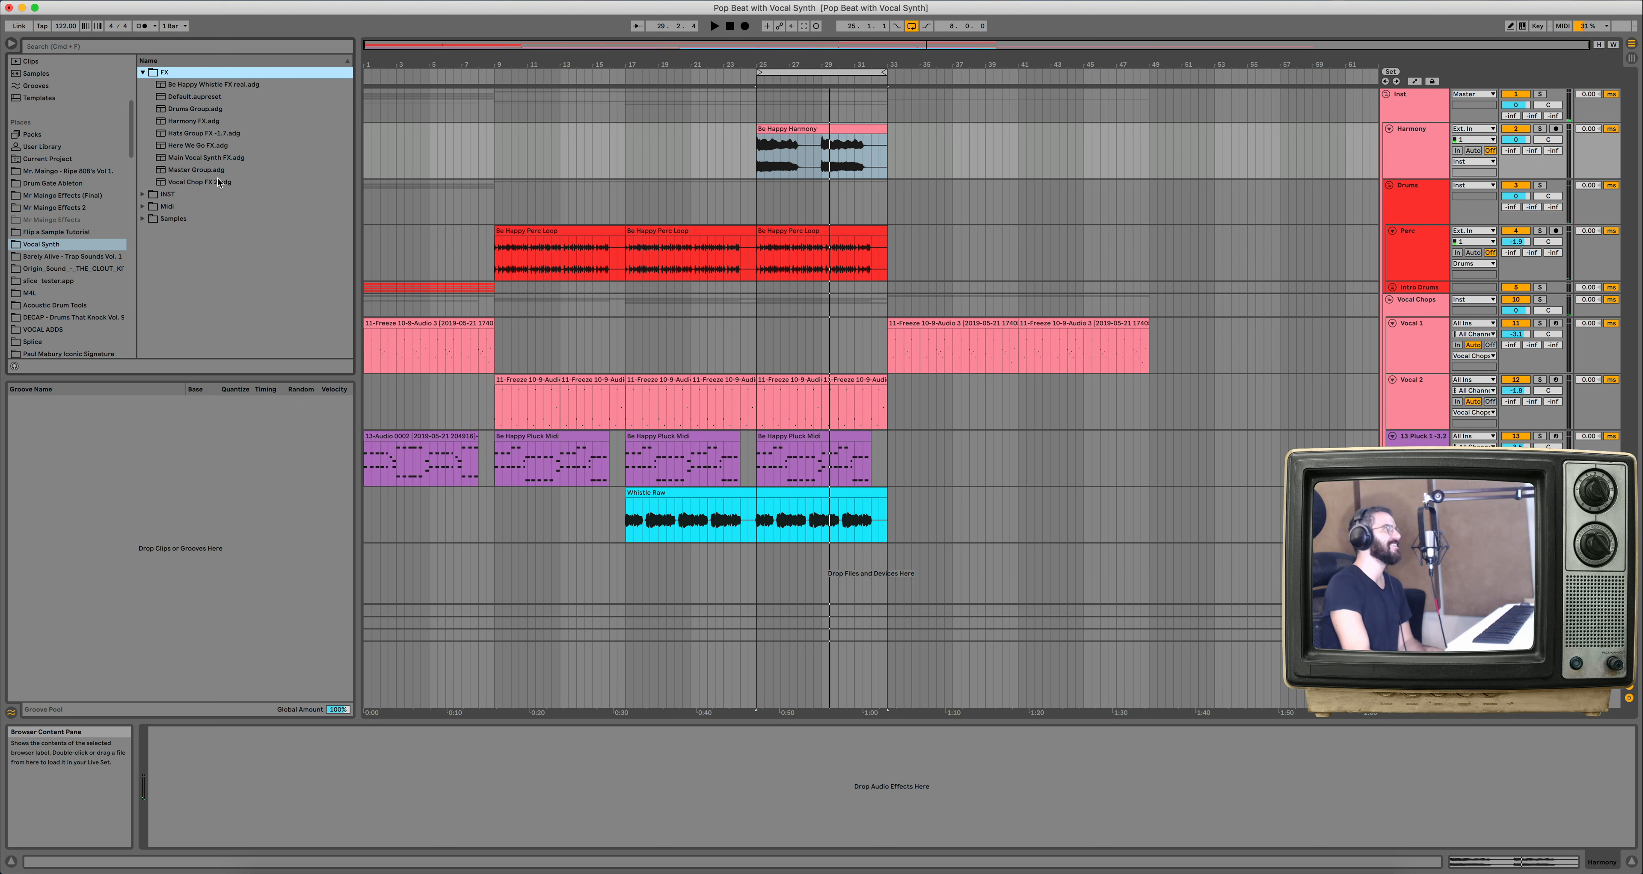
{"action": "left_click_drag", "start_coordinate": [208, 117], "coordinate": [800, 147]}
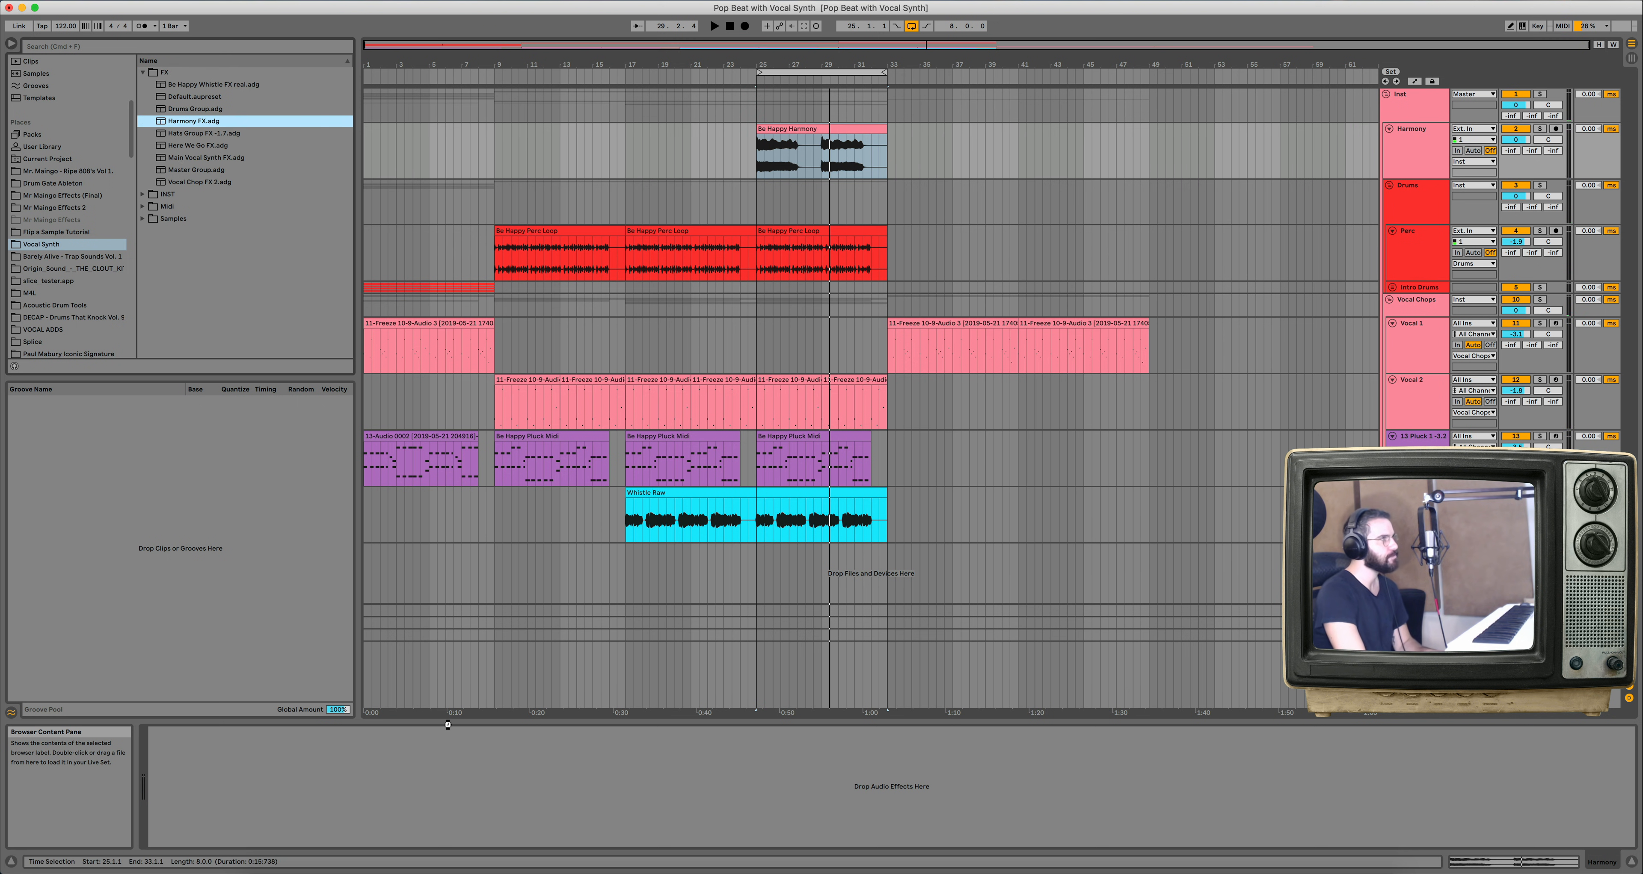
{"action": "left_click_drag", "start_coordinate": [448, 725], "coordinate": [459, 778]}
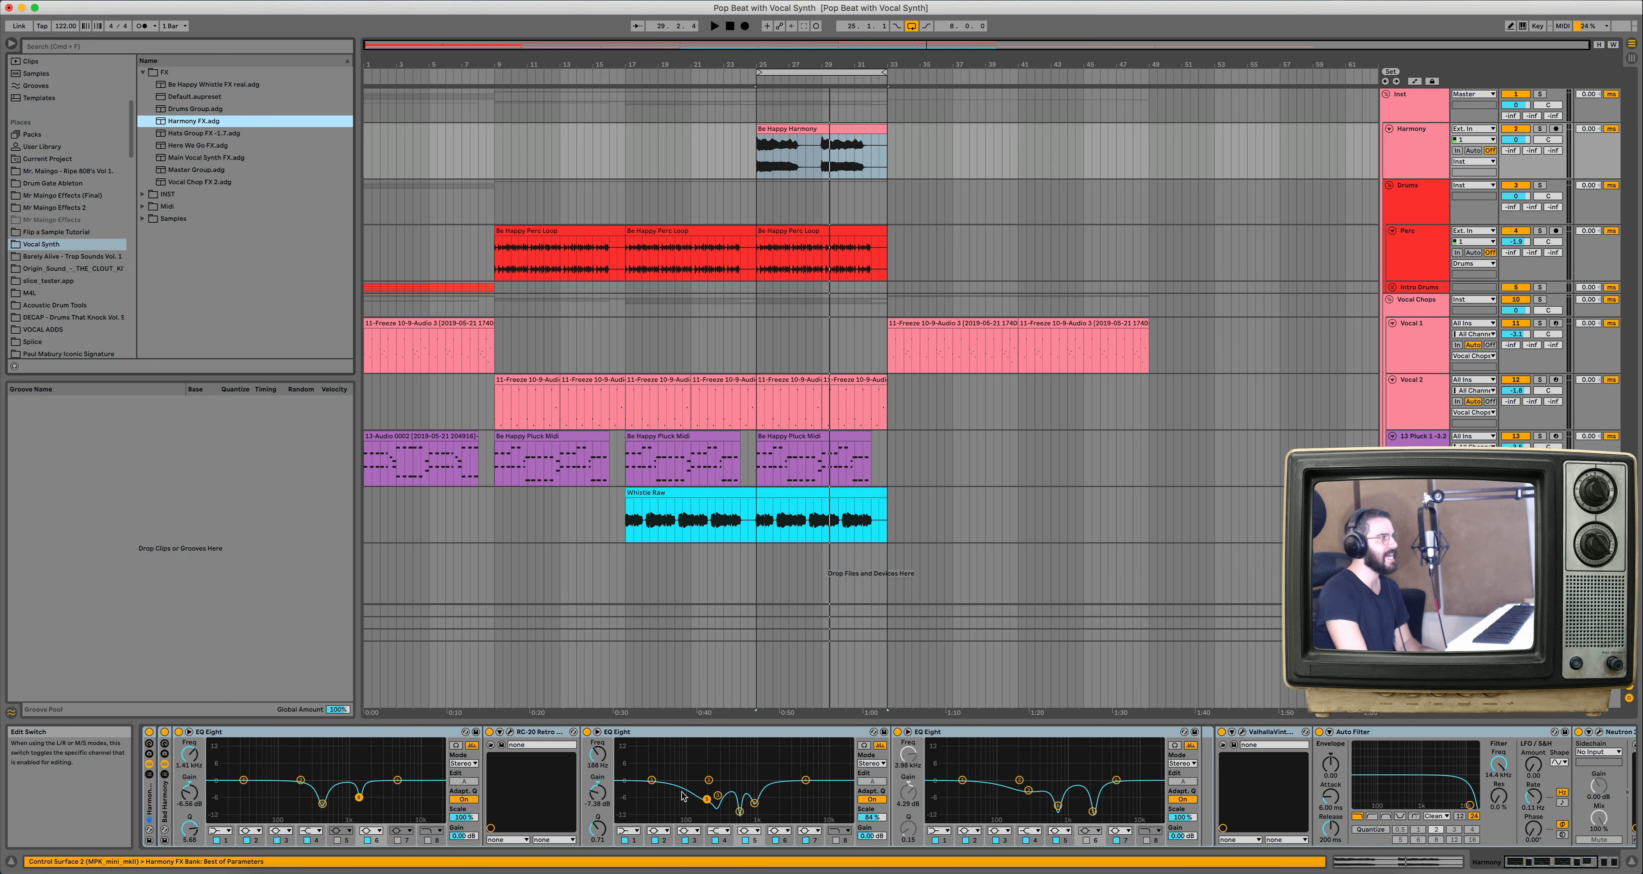
Bypass the devices in the Harmony FX chain, including the three EQ Eights, RC-20 Retro Color, the Valhalla plugin and Auto Filter.
{"action": "scroll", "coordinate": [348, 788], "scroll_direction": "right", "scroll_amount": 5}
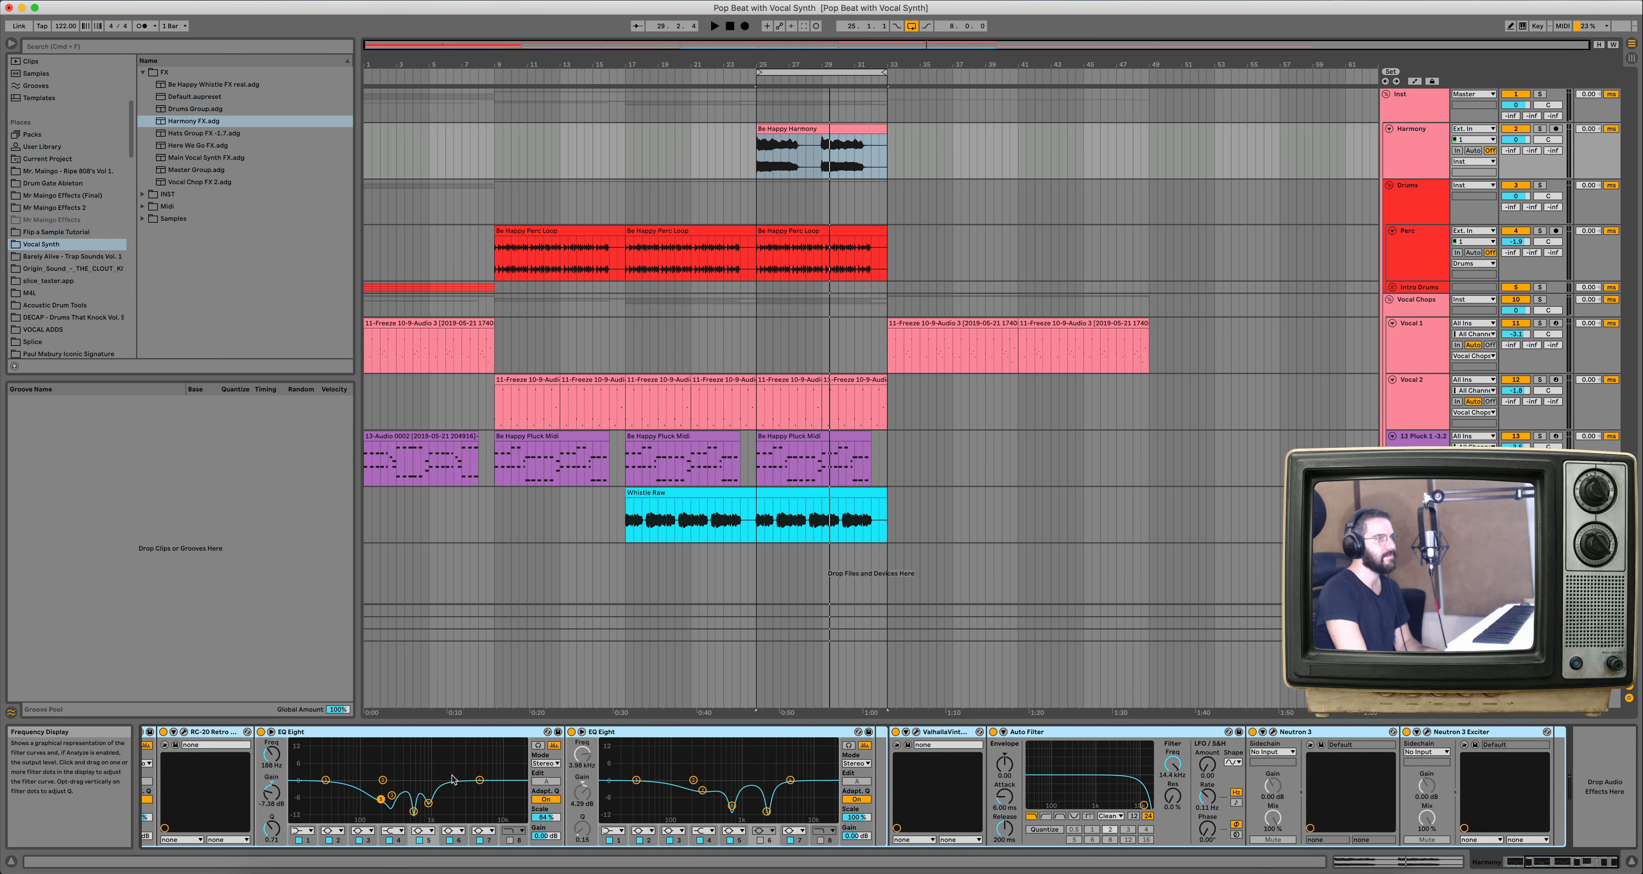
{"action": "scroll", "coordinate": [348, 788], "scroll_direction": "left", "scroll_amount": 5}
{"action": "left_click", "coordinate": [184, 733]}
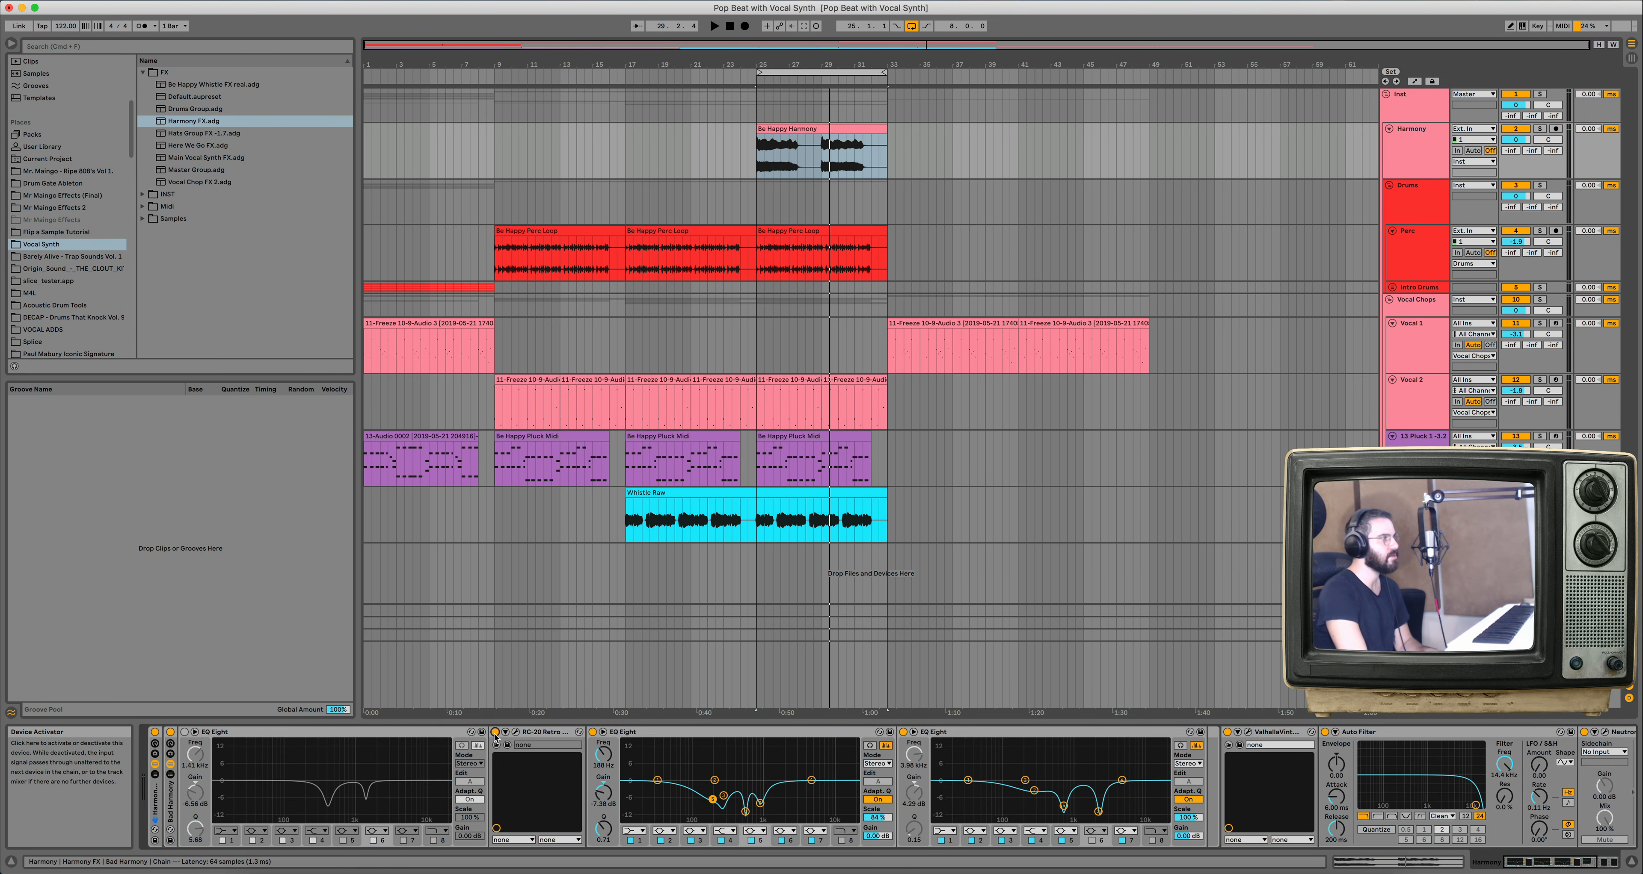
{"action": "left_click", "coordinate": [592, 732]}
{"action": "left_click", "coordinate": [903, 732]}
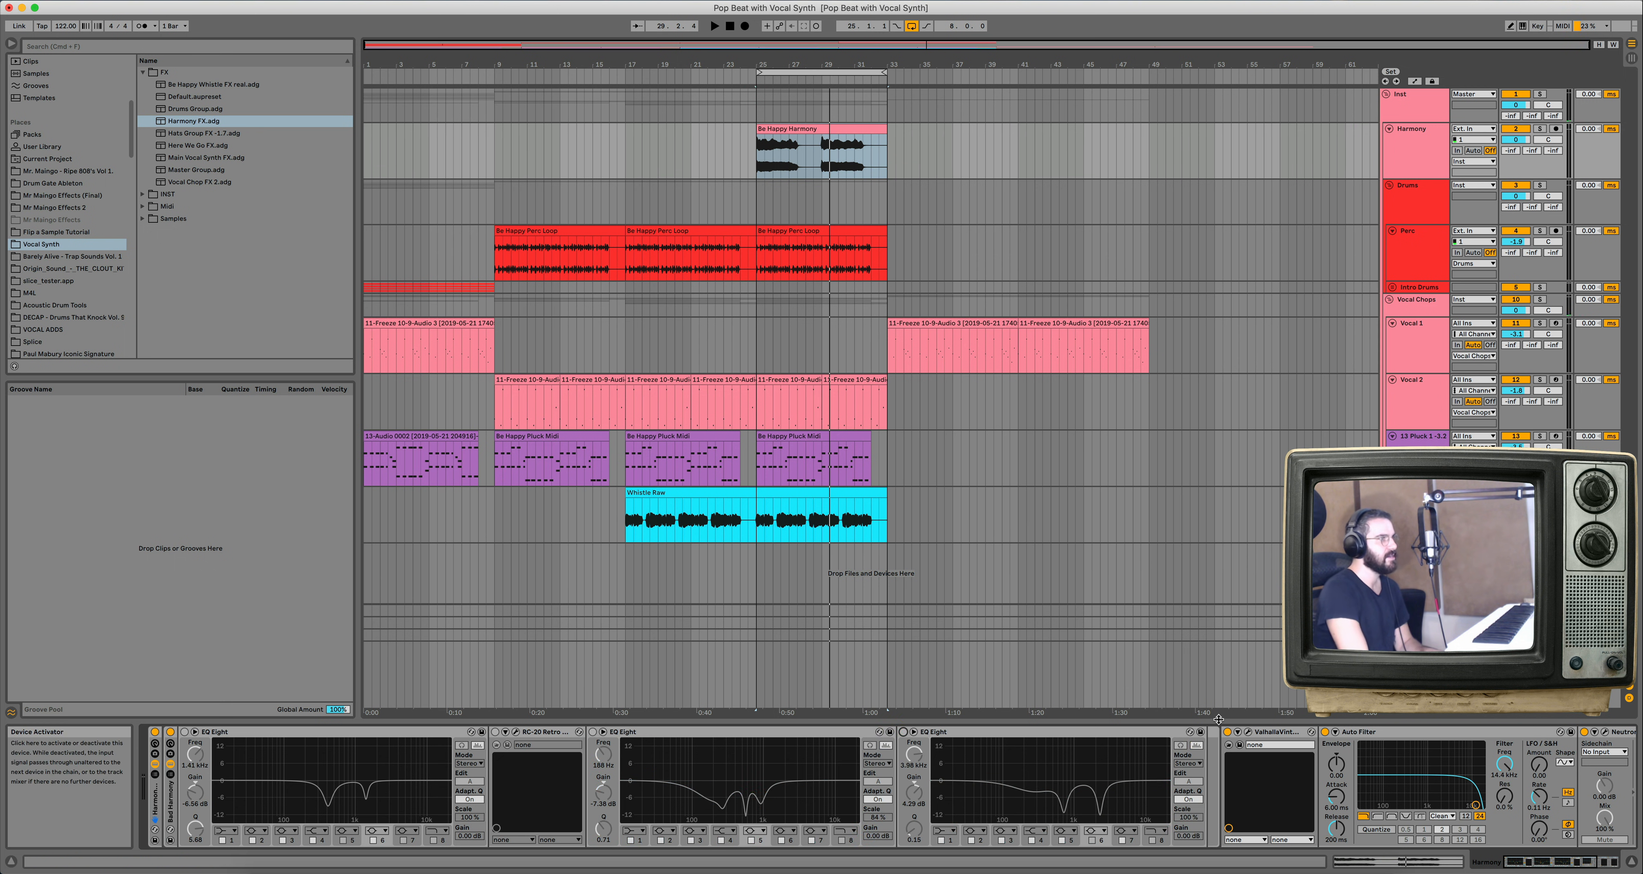
{"action": "left_click", "coordinate": [1229, 733]}
{"action": "left_click", "coordinate": [1326, 733]}
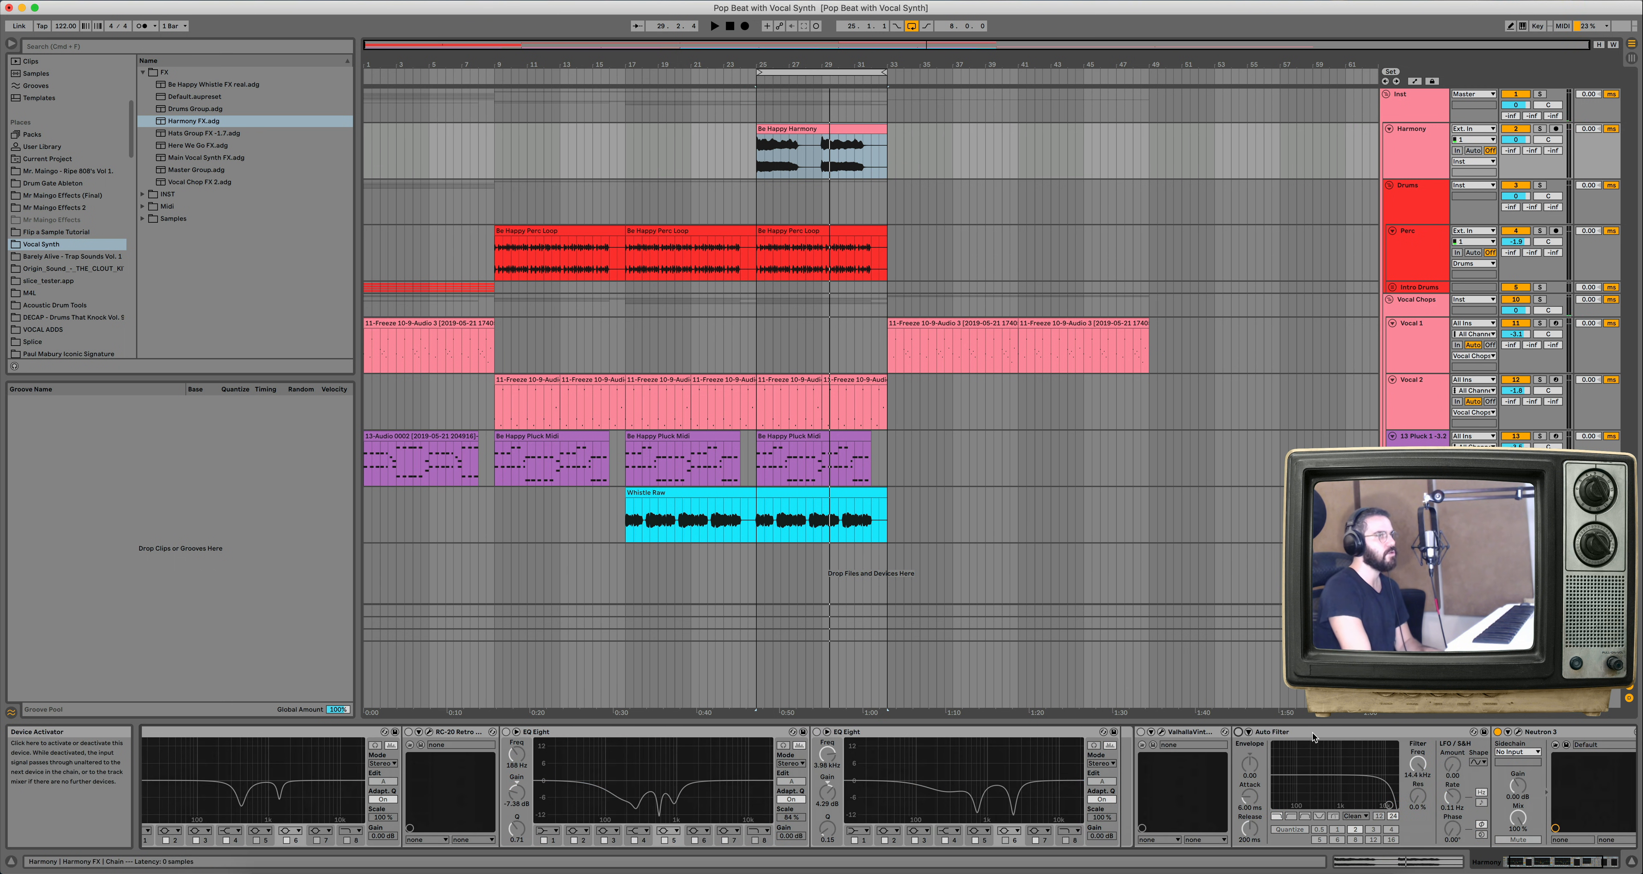
{"action": "scroll", "coordinate": [1254, 736], "scroll_direction": "right", "scroll_amount": 4}
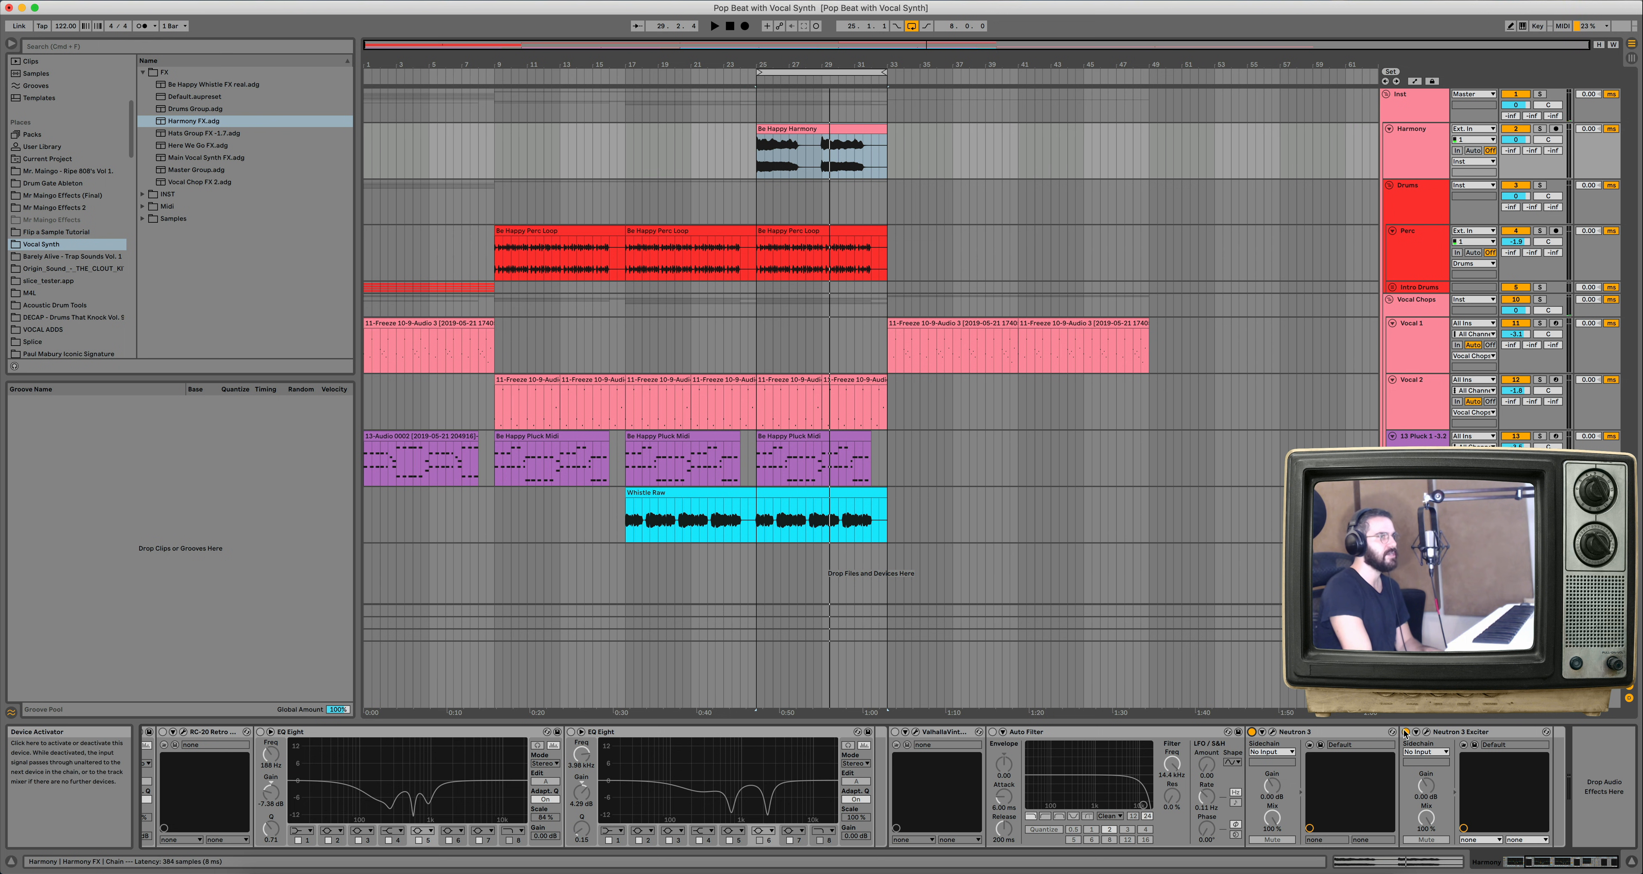
{"action": "scroll", "coordinate": [433, 745], "scroll_direction": "left", "scroll_amount": 4}
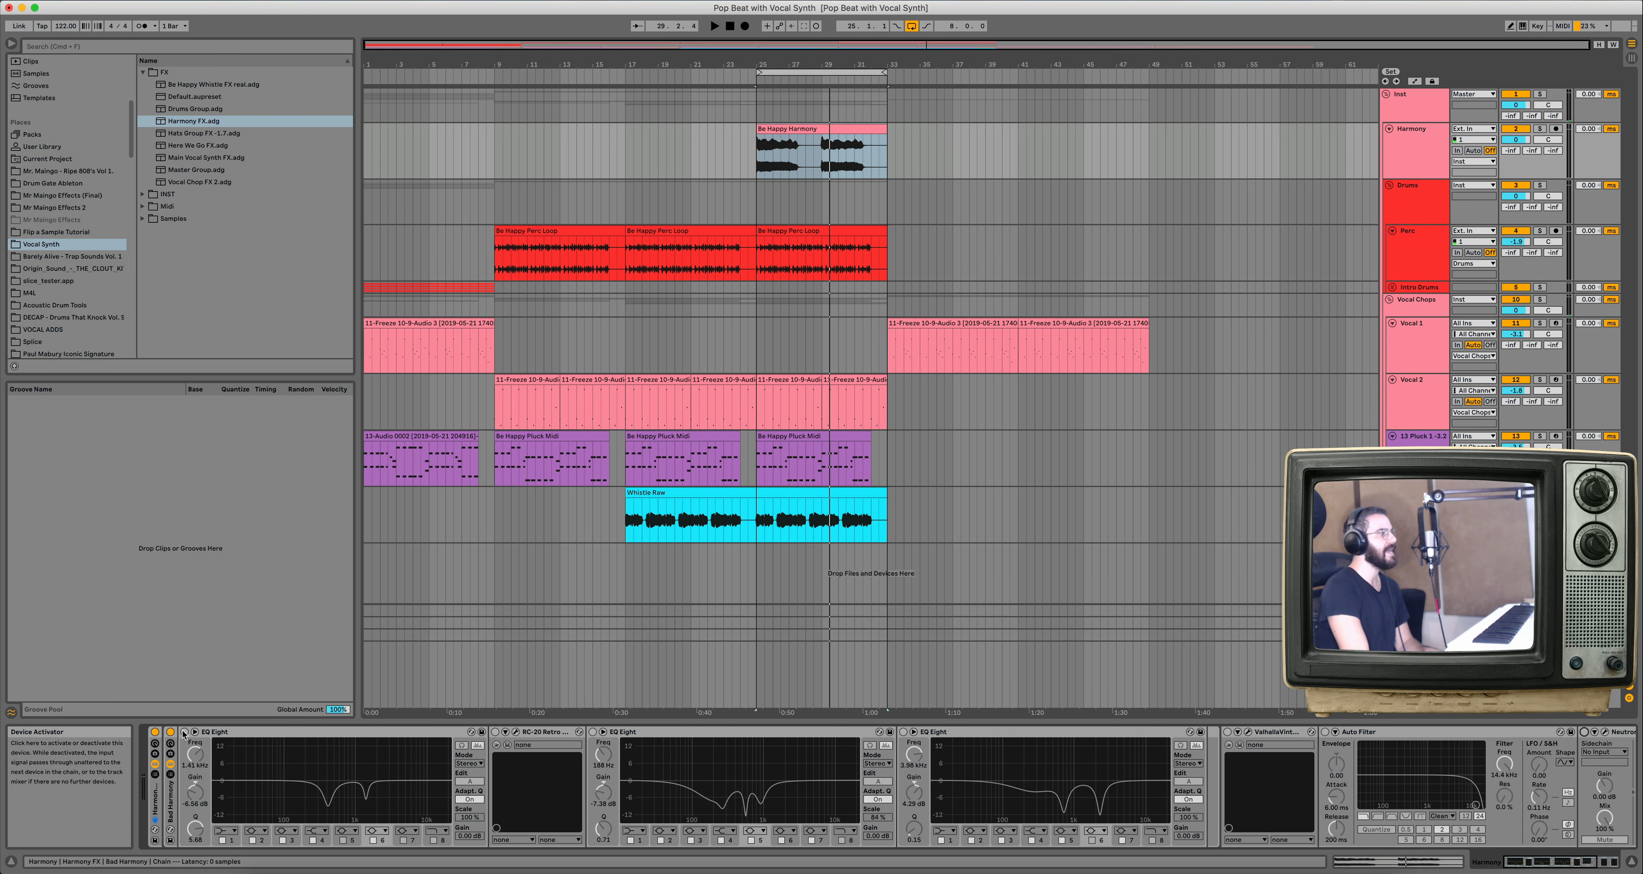
Audition the harmony while reactivating the chain's first EQ Eight and RC-20 Retro Color, with the RC-20 plugin window open.
{"action": "key", "text": "space"}
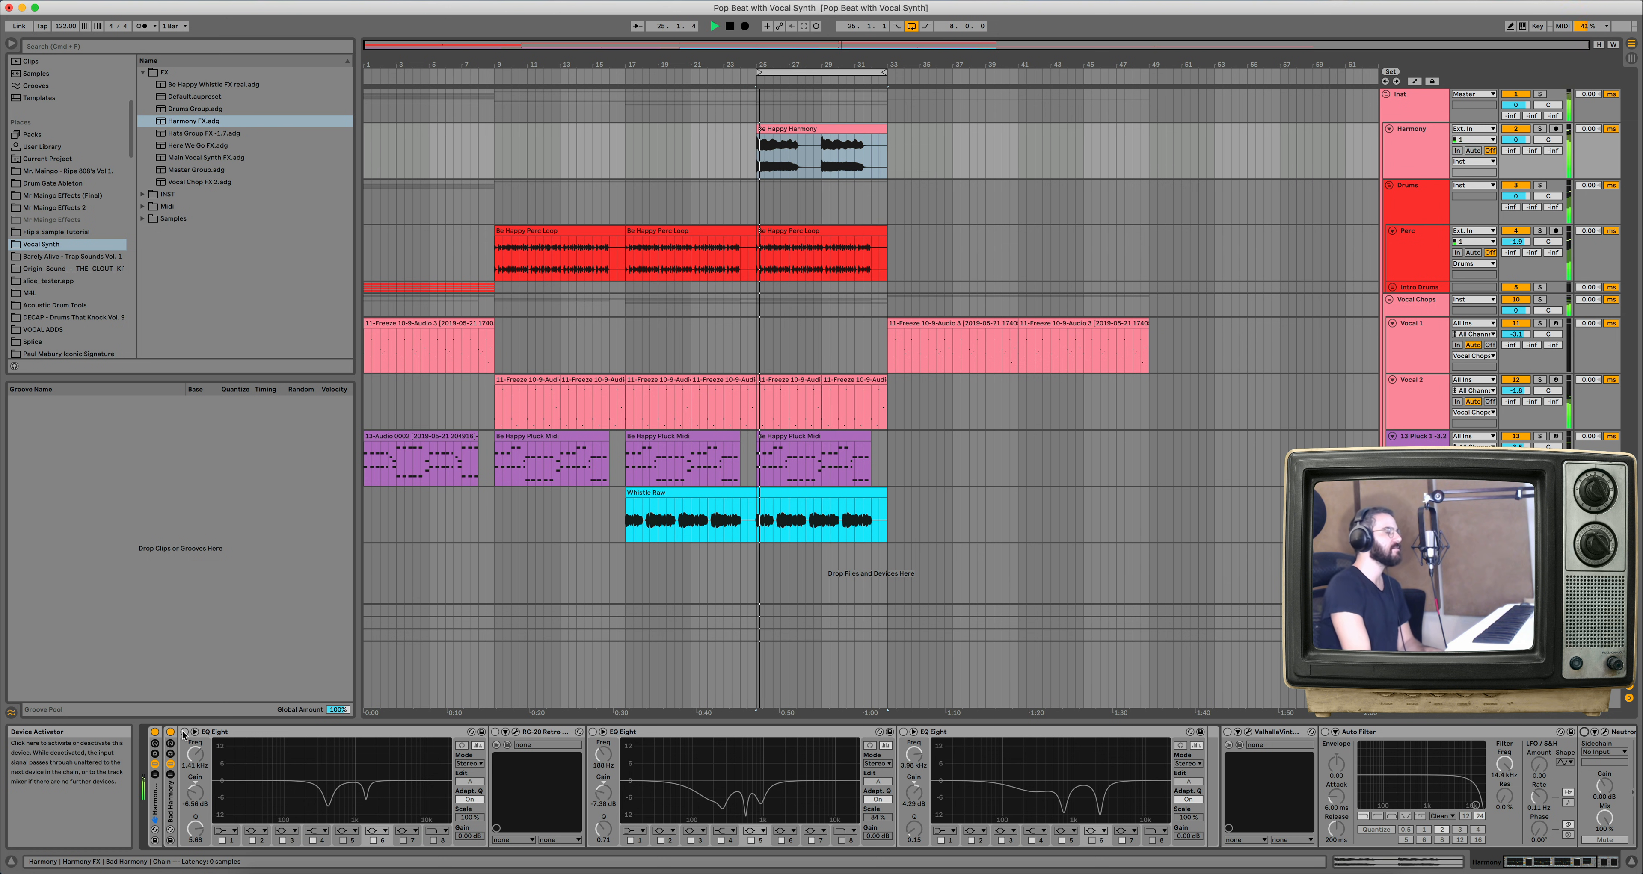
{"action": "left_click", "coordinate": [185, 732]}
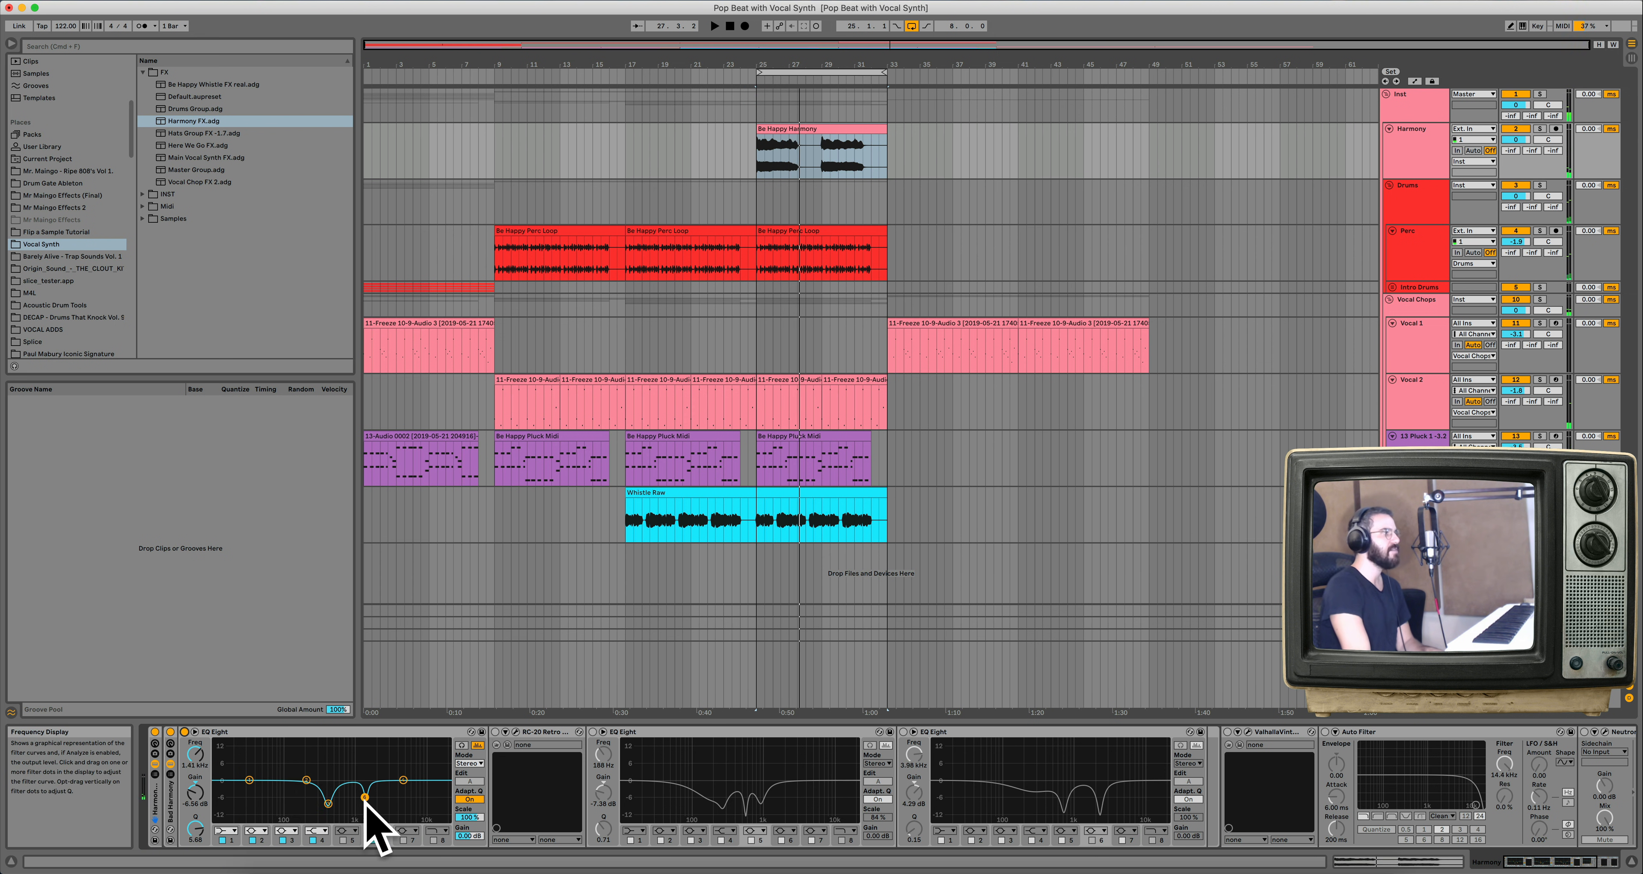
{"action": "left_click", "coordinate": [516, 732]}
{"action": "left_click_drag", "start_coordinate": [445, 336], "coordinate": [298, 146]}
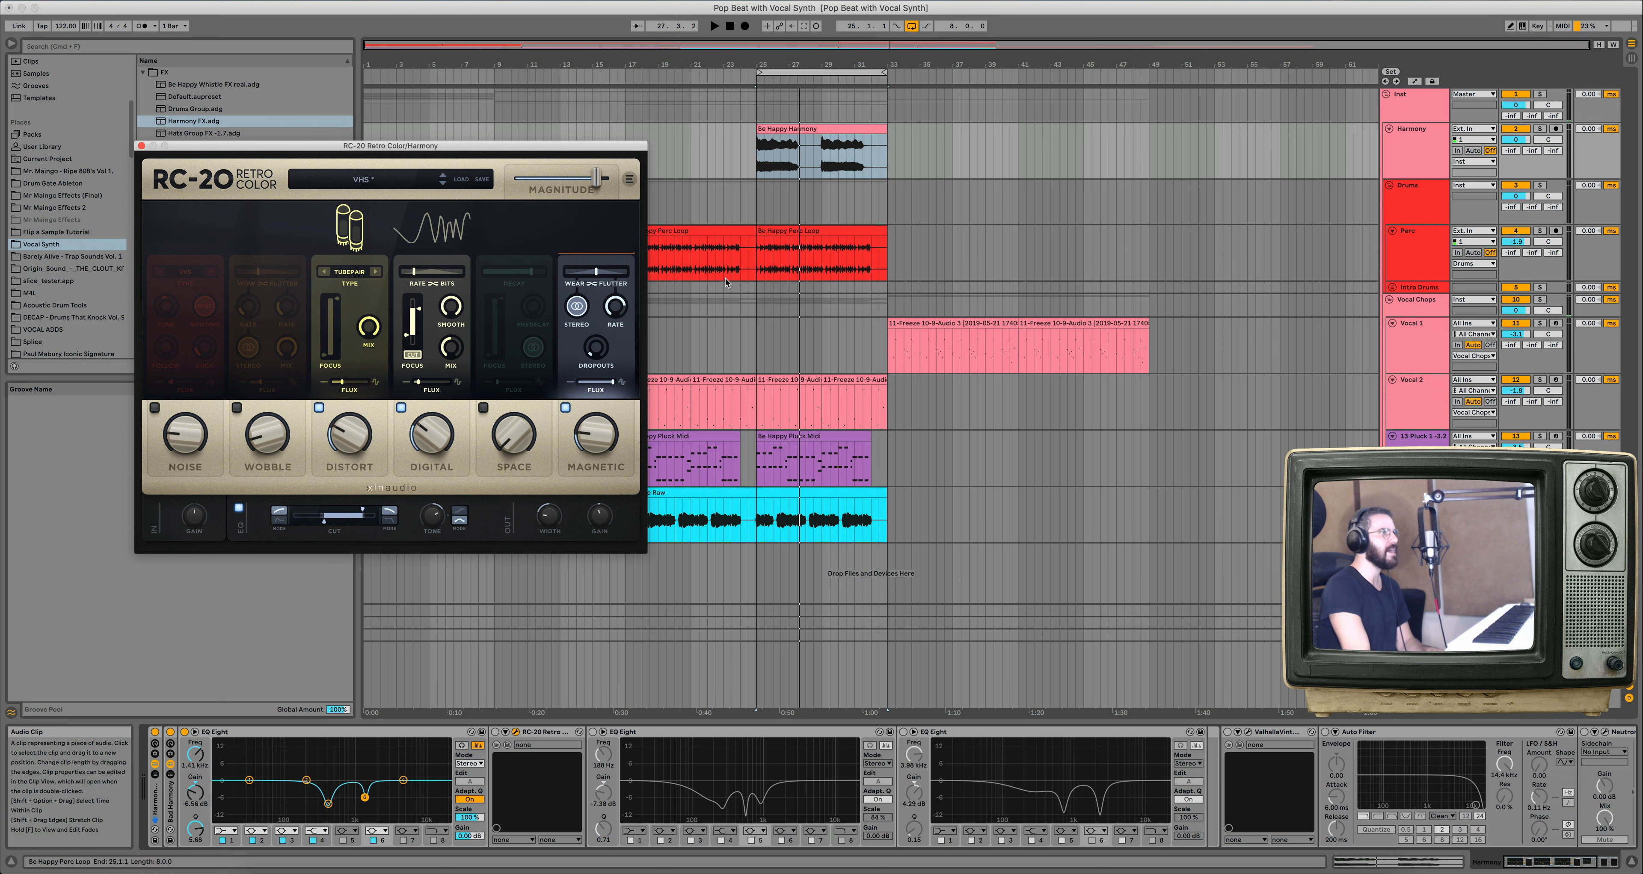
{"action": "key", "text": "space"}
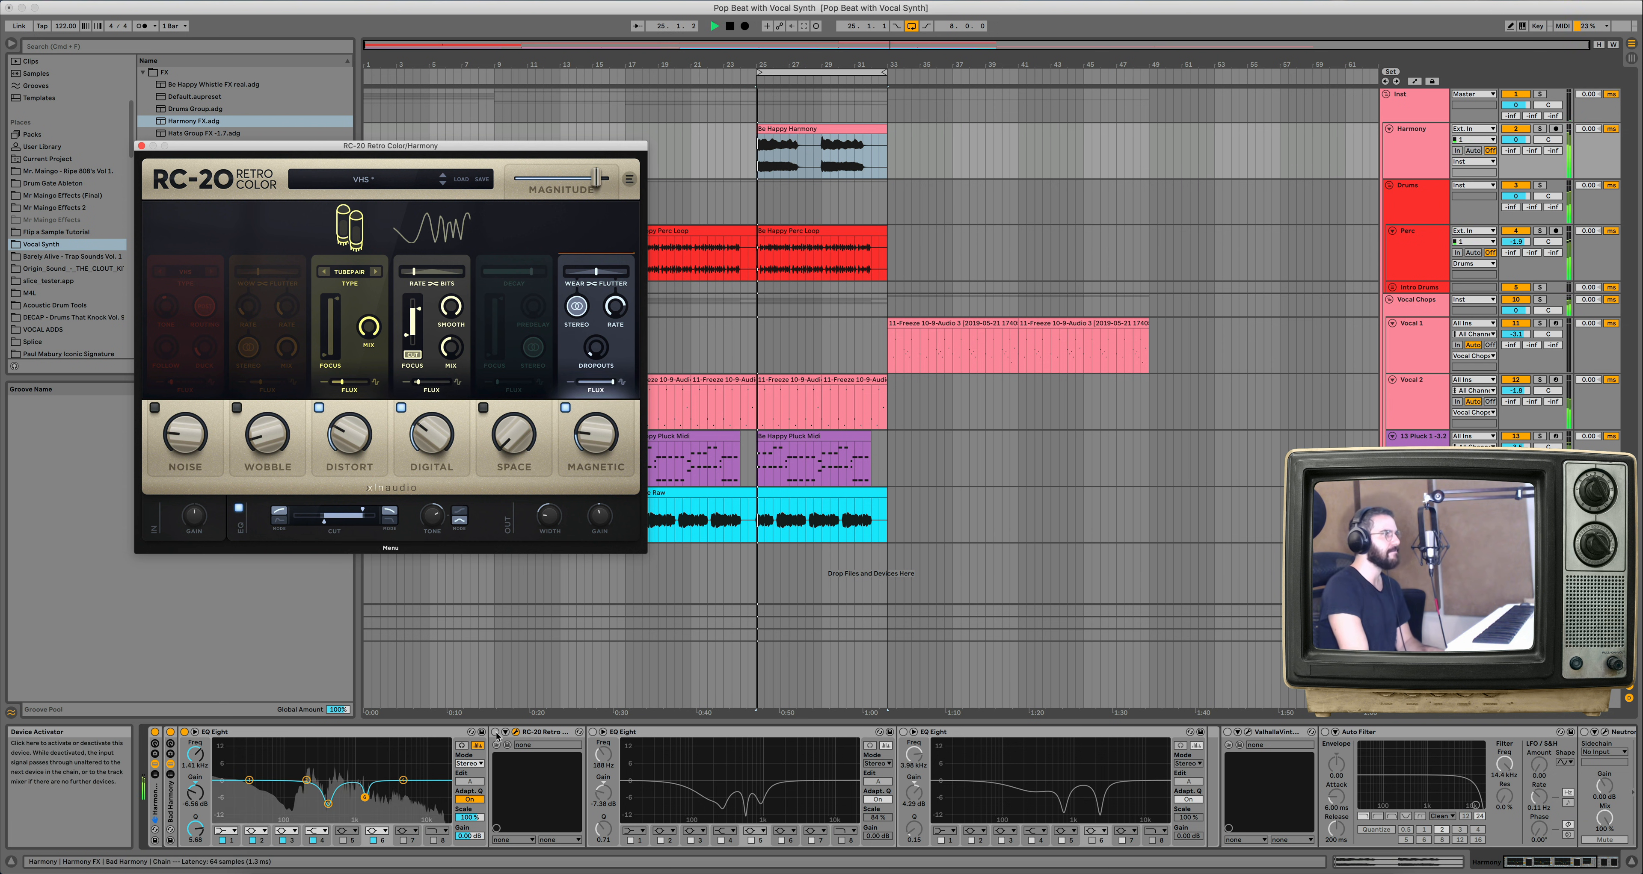
{"action": "left_click", "coordinate": [495, 733]}
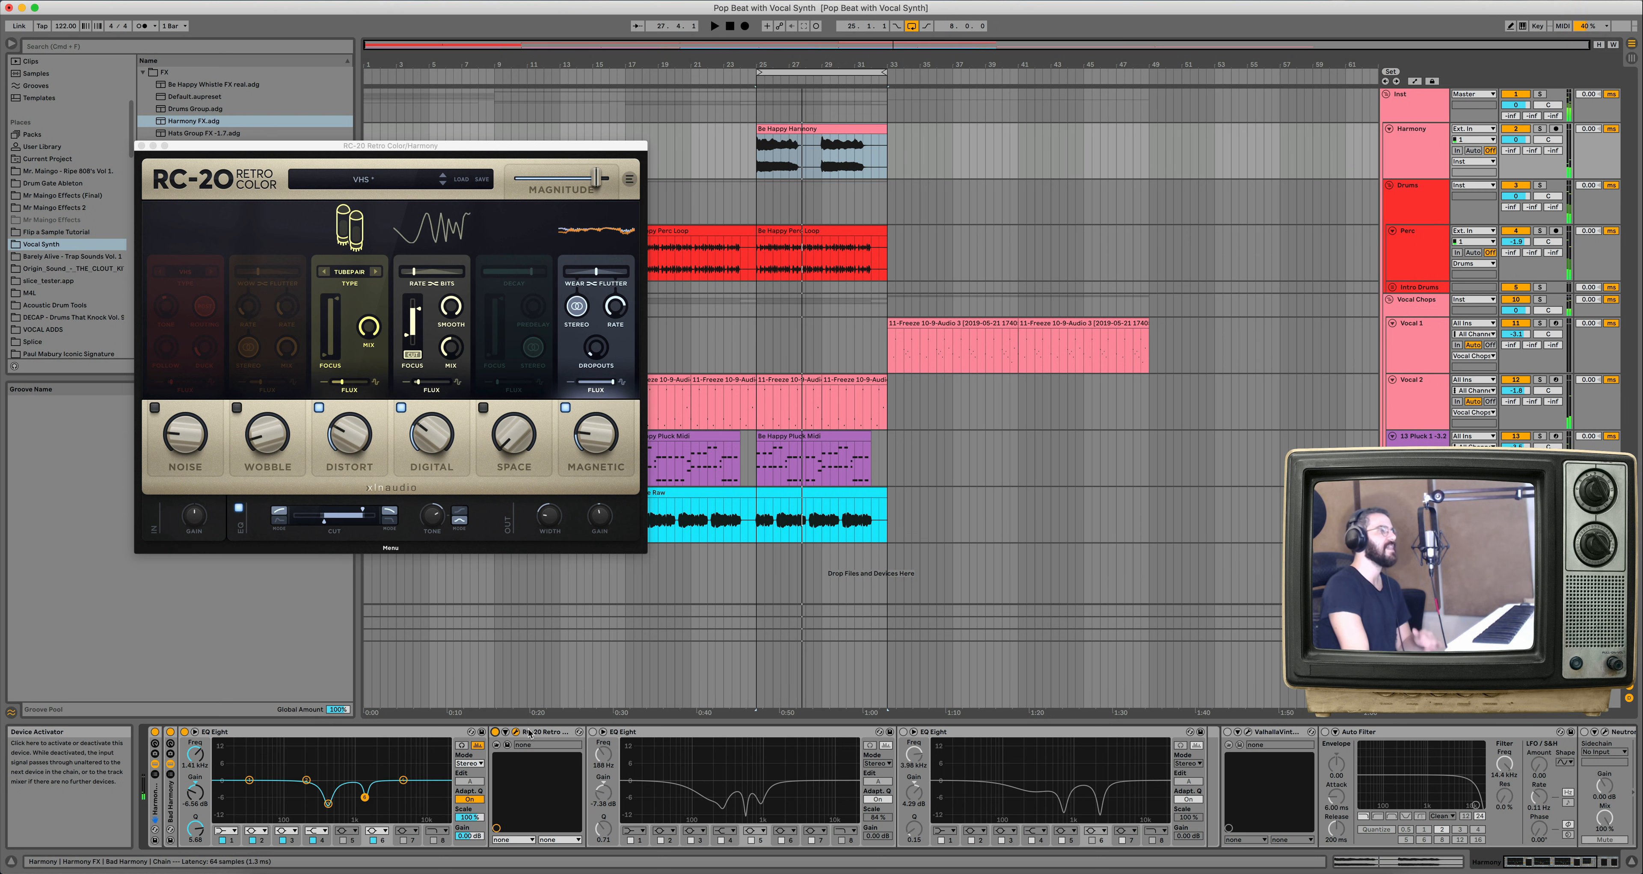
Close the RC-20 Retro Color window and enable the first EQ Eight after it, comparing playback with it off and on.
{"action": "scroll", "coordinate": [605, 745], "scroll_direction": "right", "scroll_amount": 3}
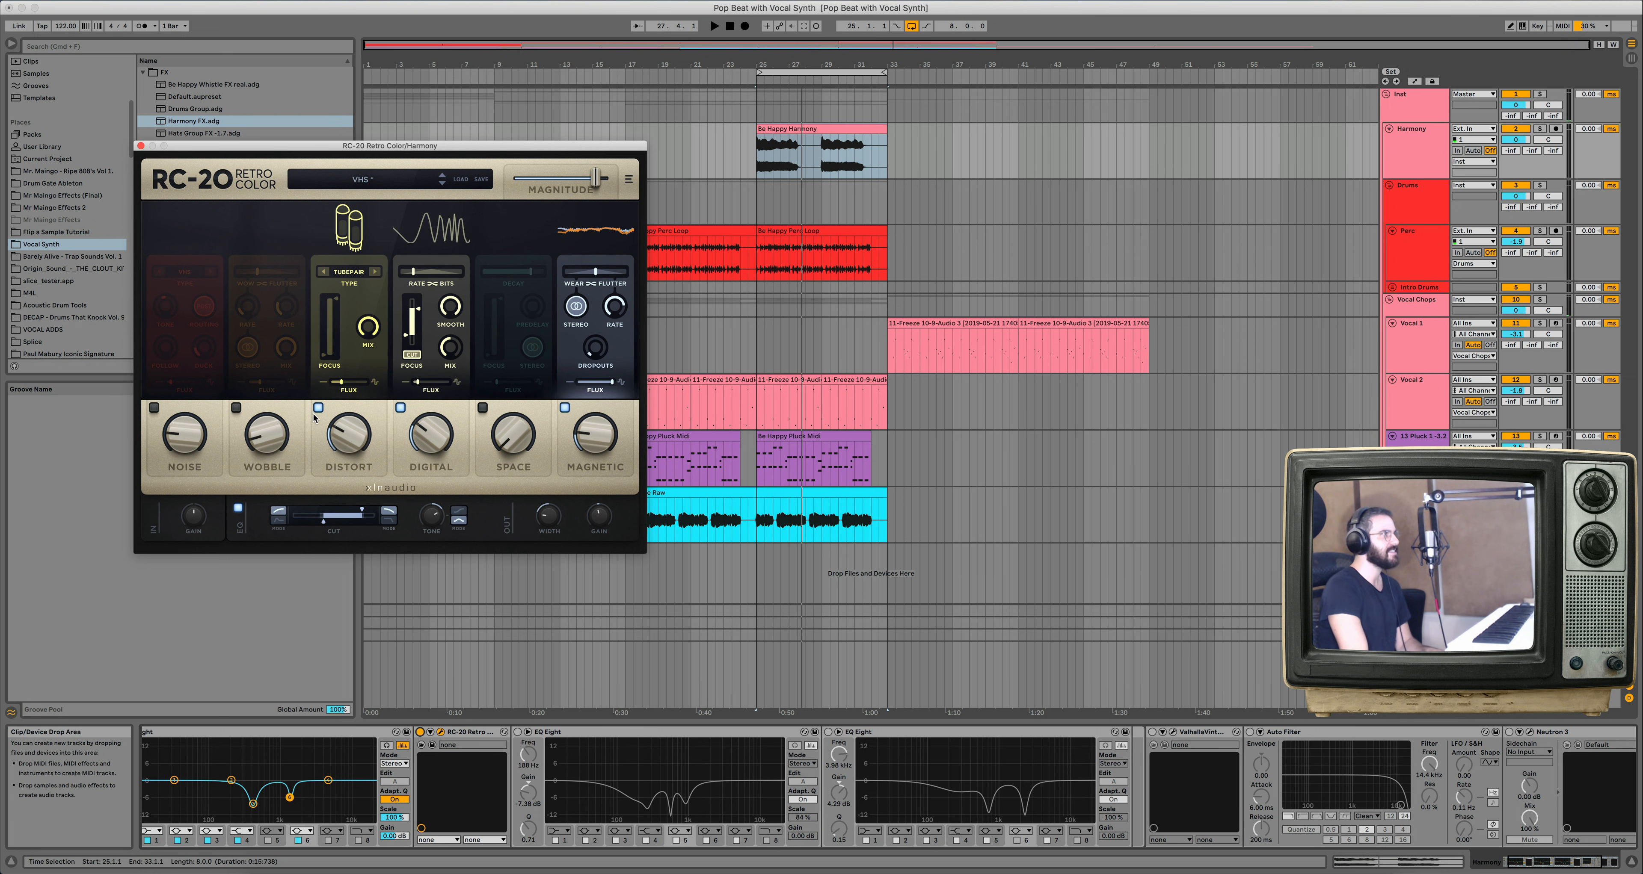
{"action": "left_click", "coordinate": [441, 733]}
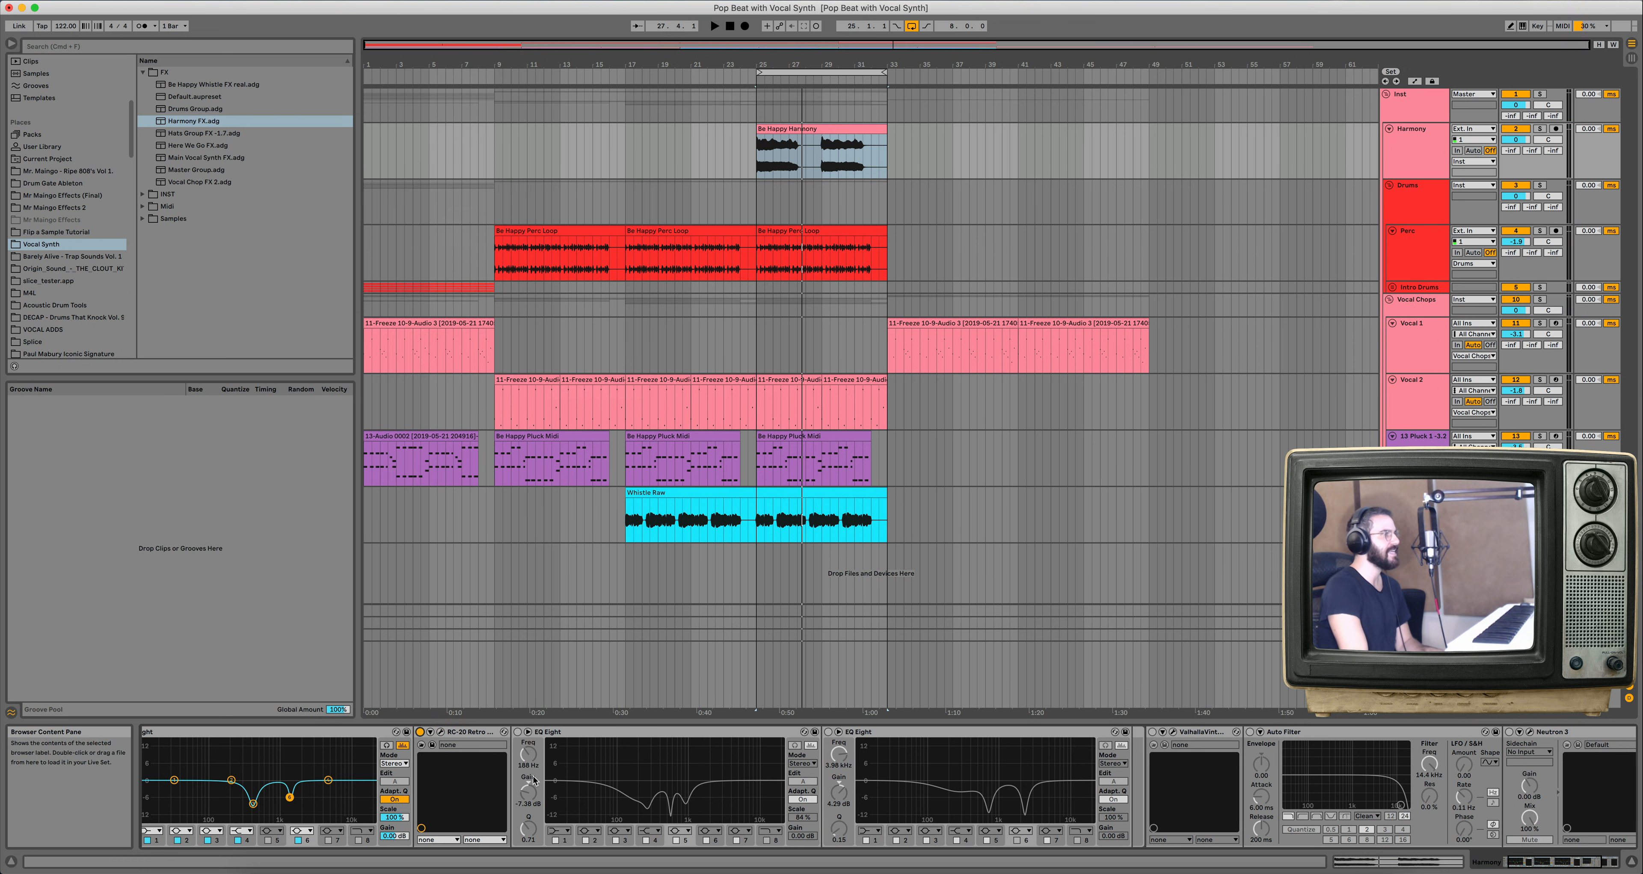
{"action": "left_click", "coordinate": [517, 732]}
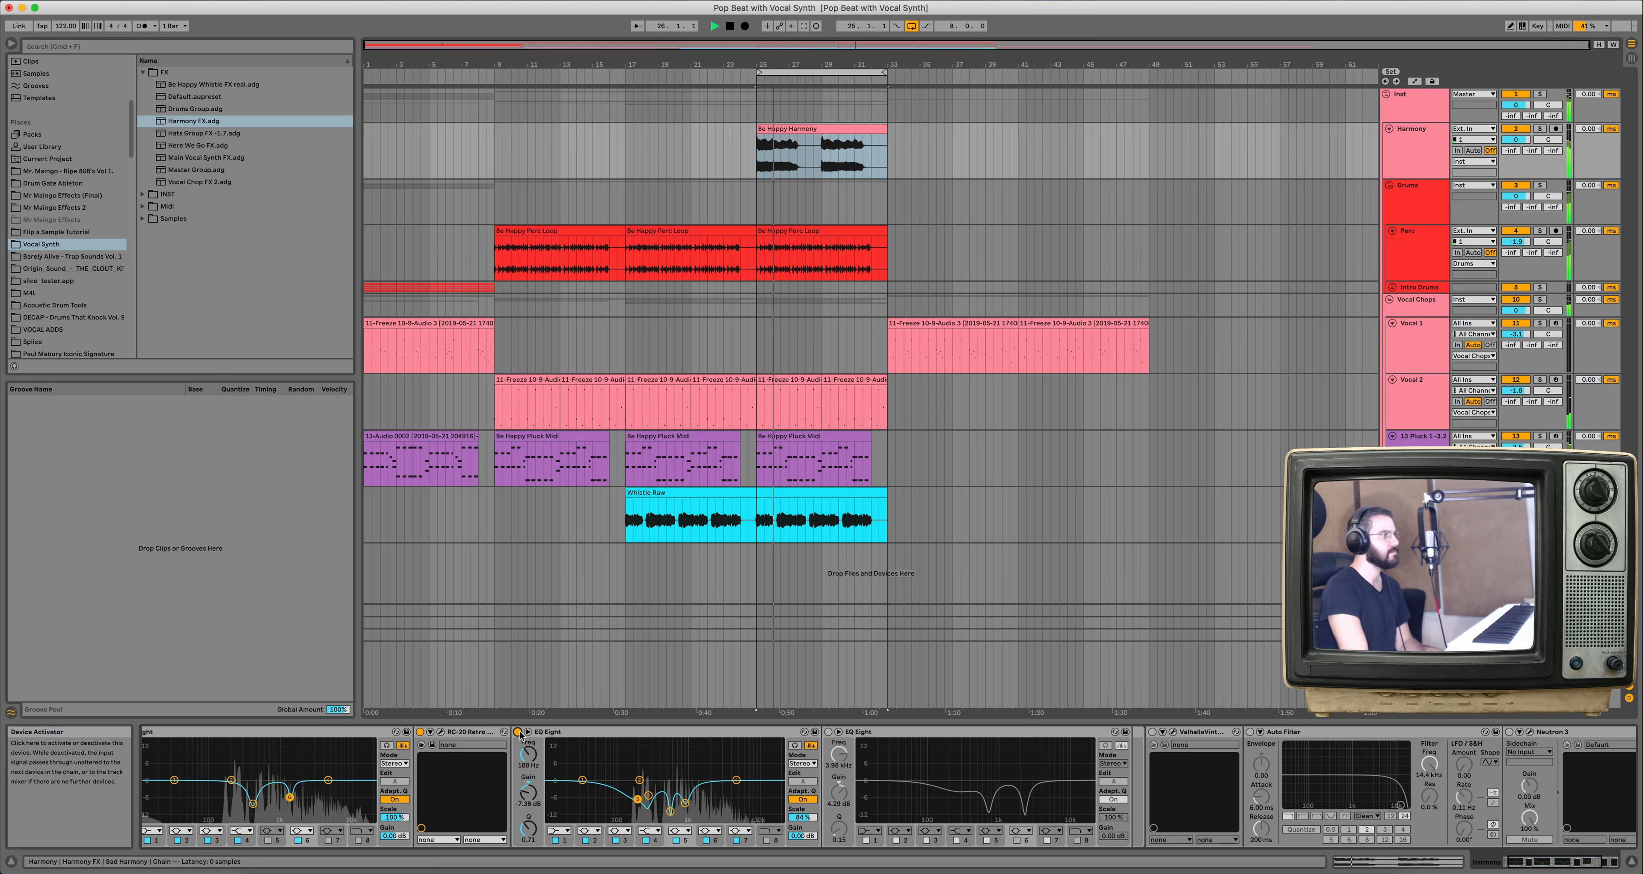
{"action": "left_click", "coordinate": [517, 732]}
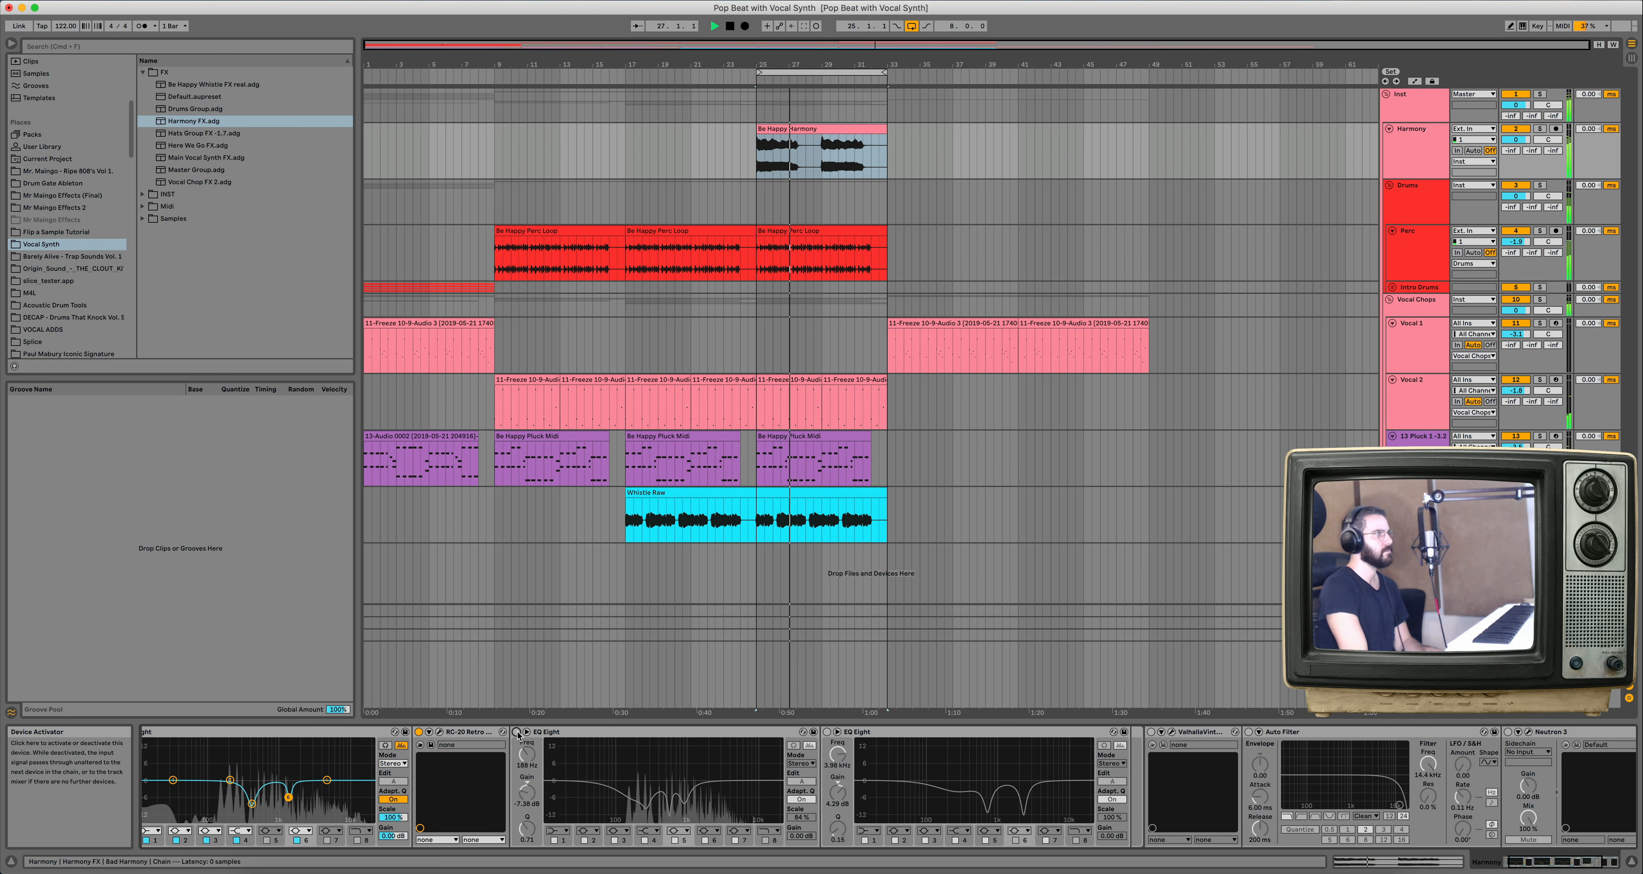
{"action": "left_click", "coordinate": [518, 732]}
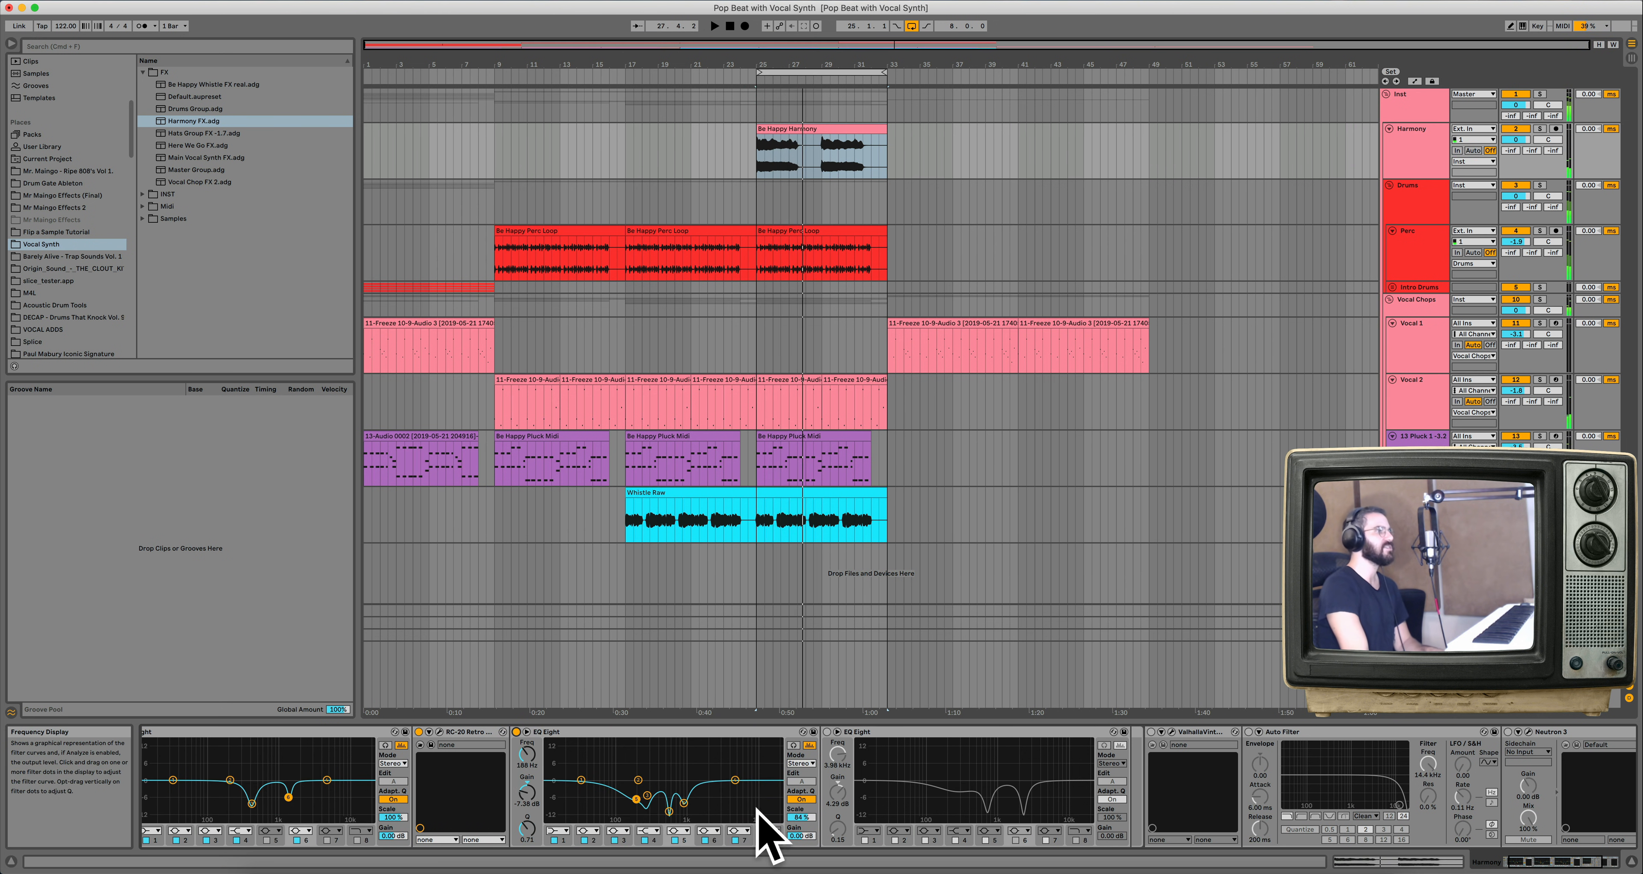
{"action": "key", "text": "space"}
{"action": "key", "text": "space"}
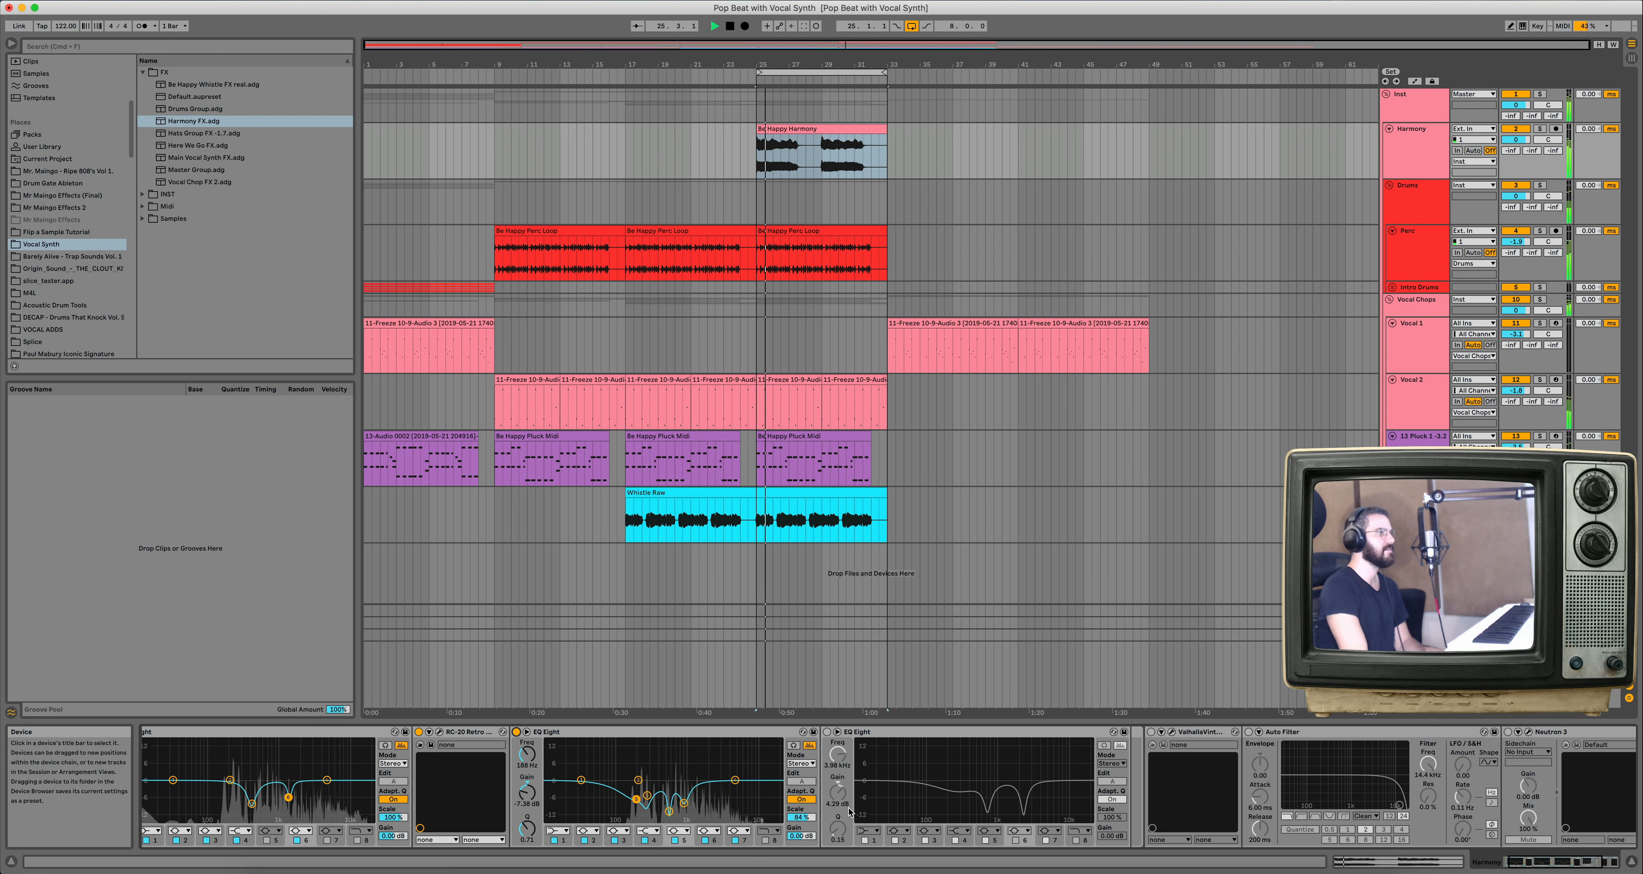
Enable the second EQ Eight after RC-20 in the Harmony chain during playback, and stop the song.
{"action": "left_click", "coordinate": [827, 733]}
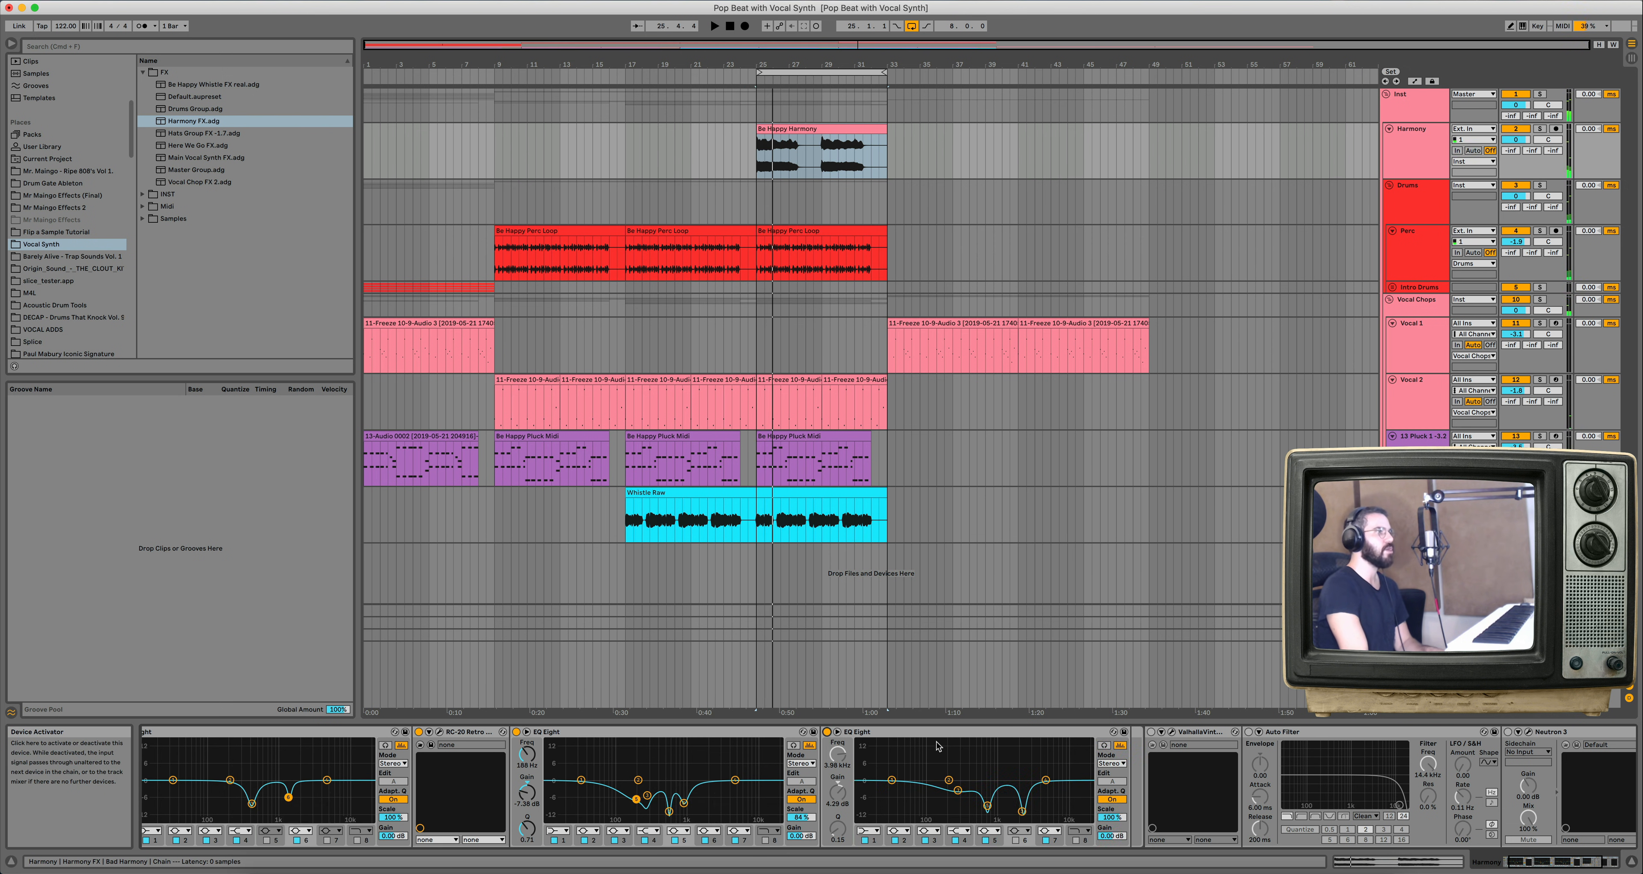
{"action": "key", "text": "space"}
{"action": "scroll", "coordinate": [976, 785], "scroll_direction": "right", "scroll_amount": 5}
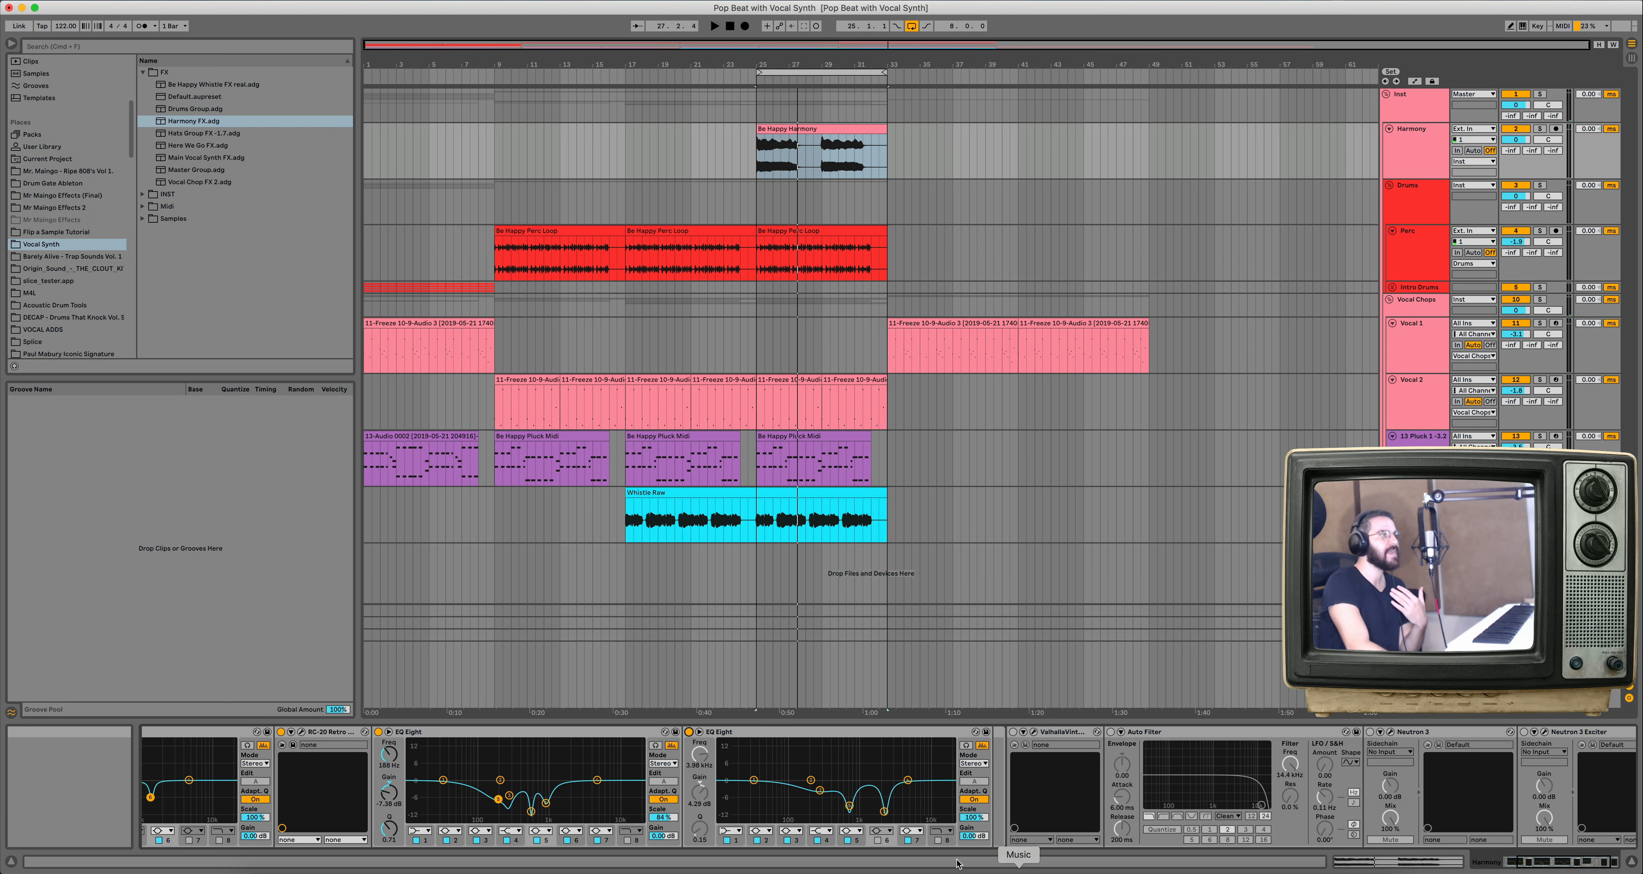
{"action": "scroll", "coordinate": [512, 804], "scroll_direction": "left", "scroll_amount": 5}
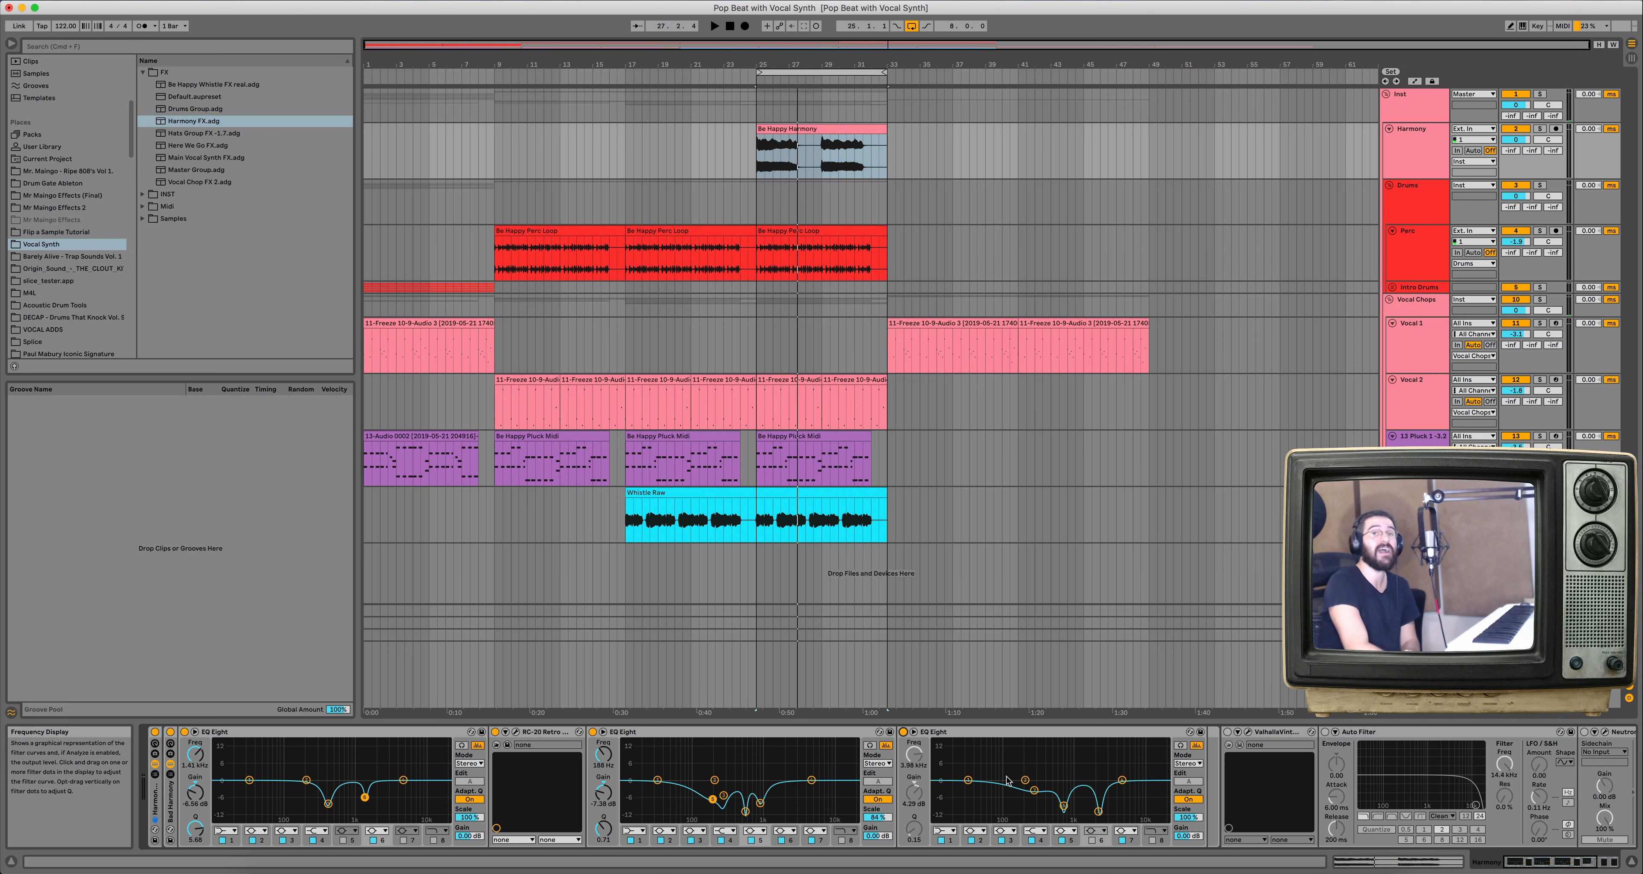
{"action": "scroll", "coordinate": [747, 808], "scroll_direction": "right", "scroll_amount": 6}
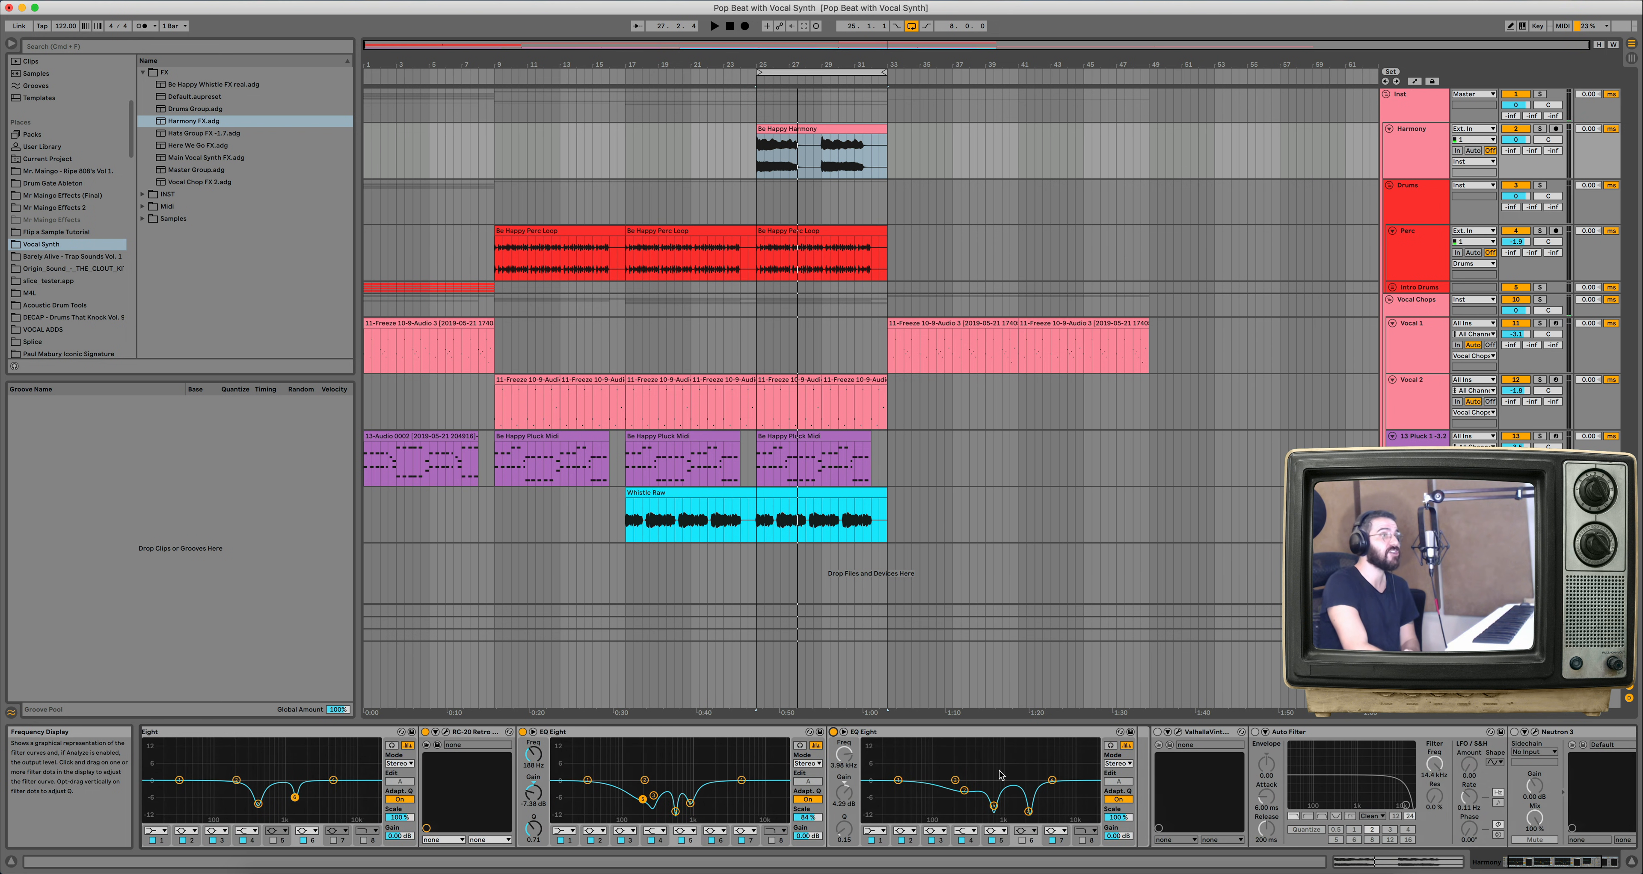
{"action": "scroll", "coordinate": [996, 777], "scroll_direction": "right", "scroll_amount": 1}
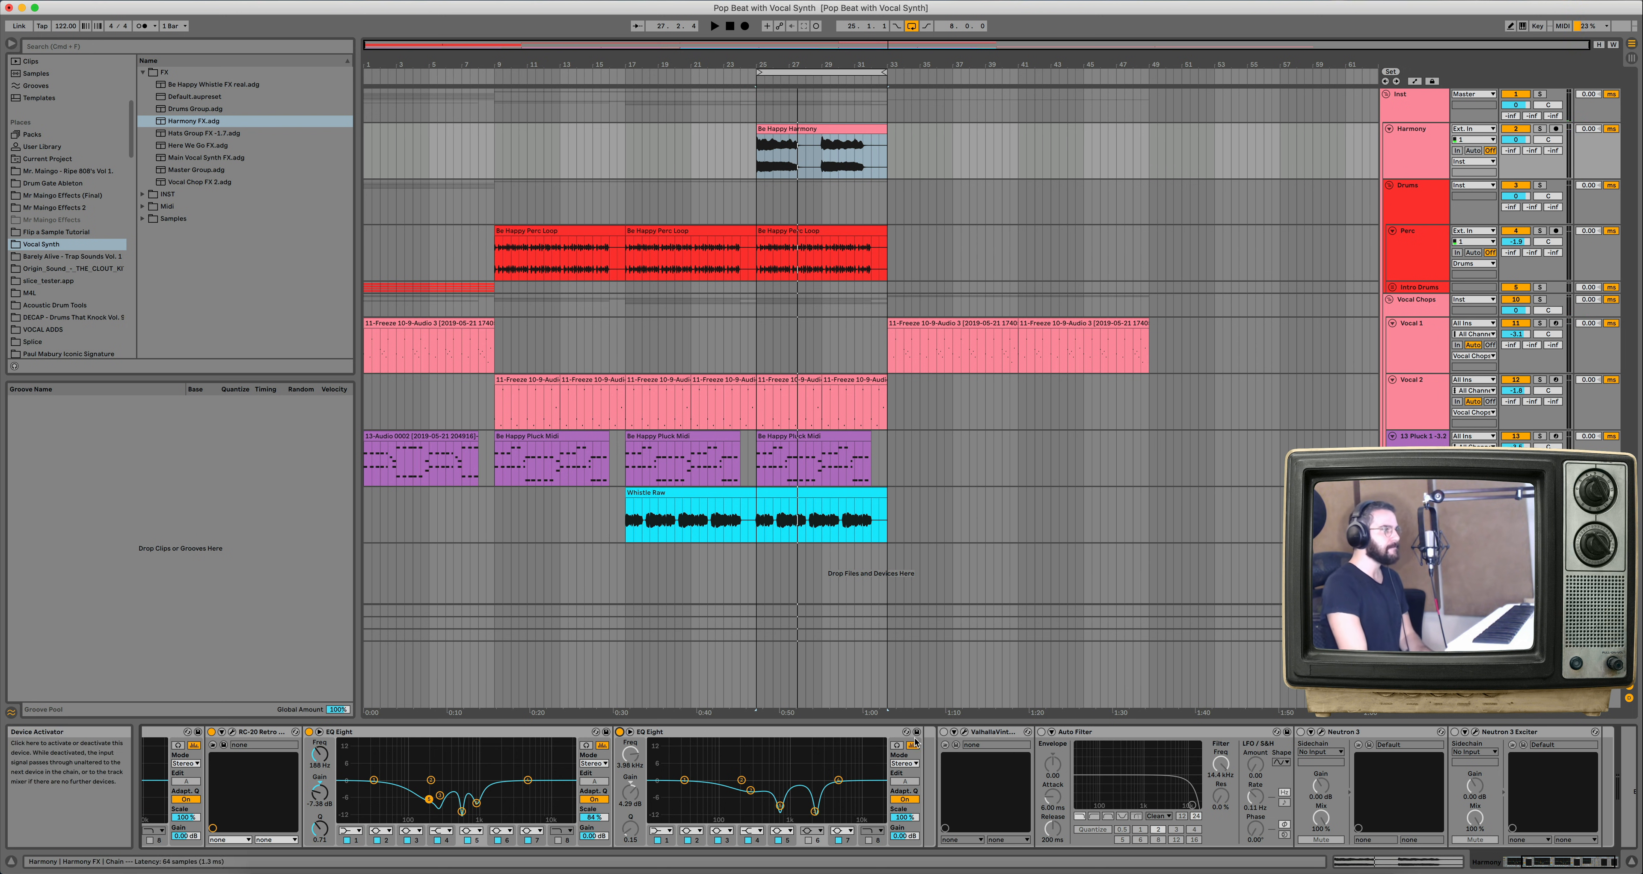
{"action": "scroll", "coordinate": [968, 763], "scroll_direction": "left", "scroll_amount": 5}
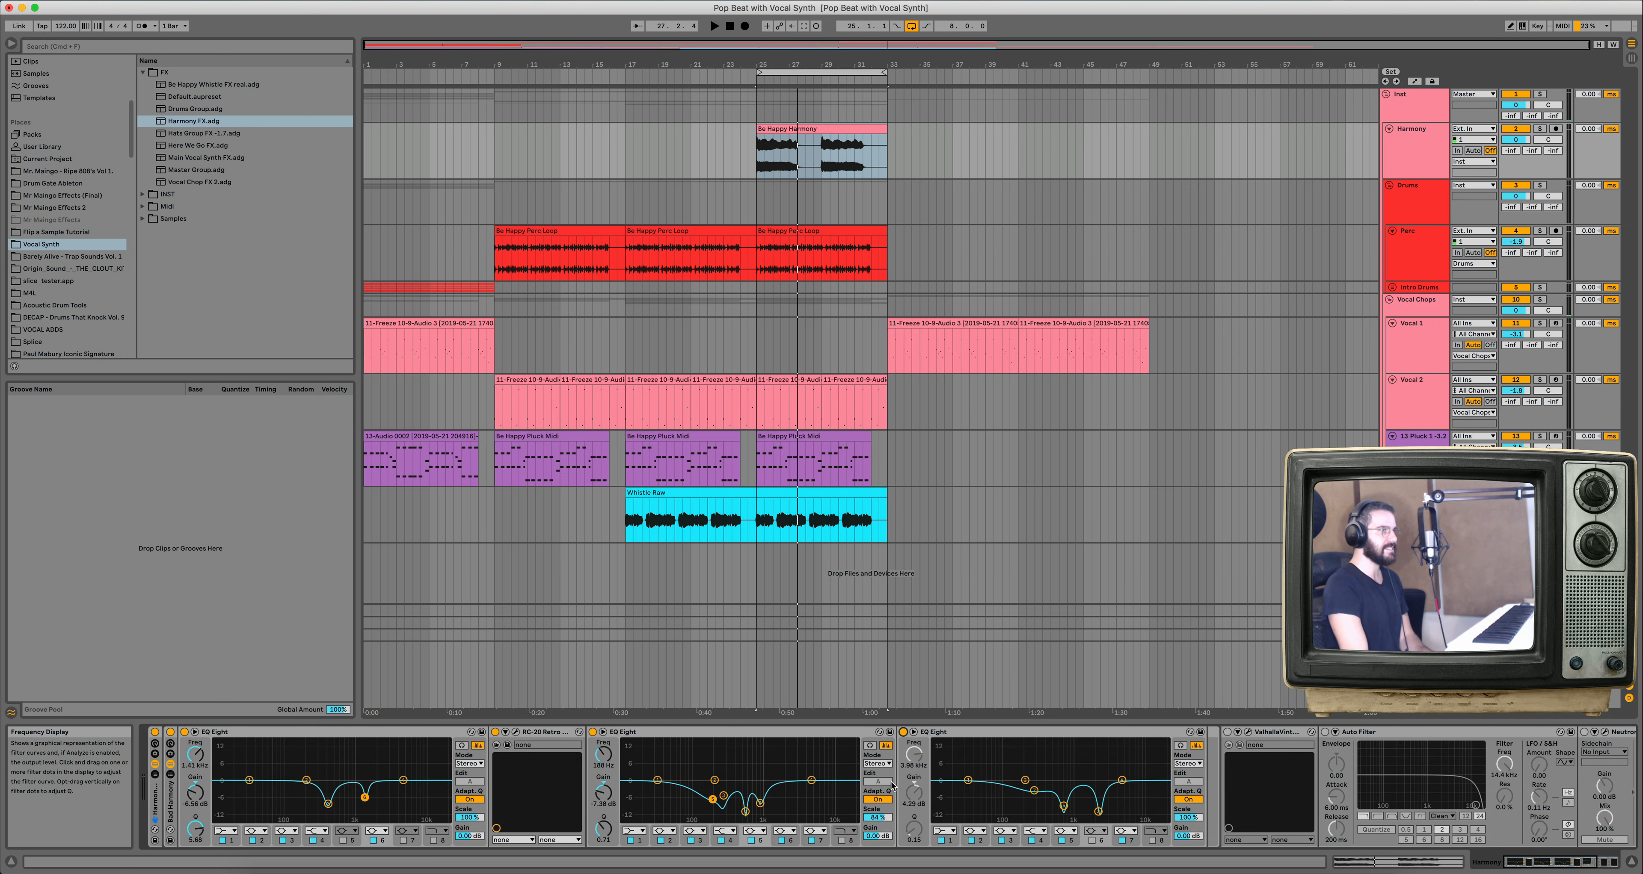
Check the ValhallaVintageVerb settings and enable the reverb on the Harmony track, comparing playback with it off and on.
{"action": "scroll", "coordinate": [892, 787], "scroll_direction": "right", "scroll_amount": 5}
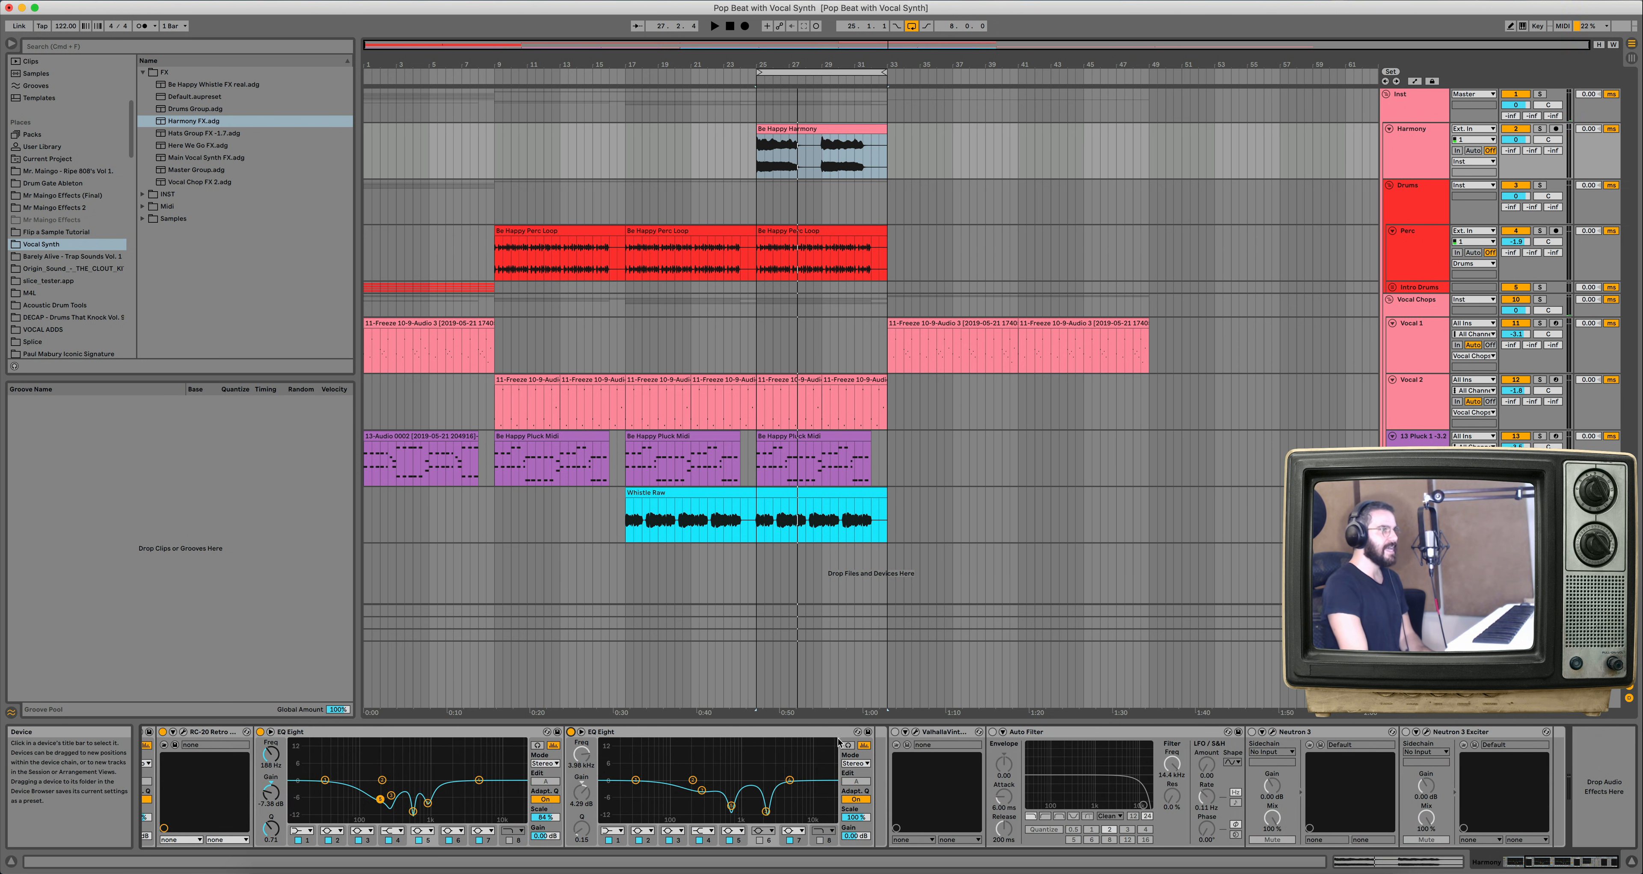
{"action": "left_click", "coordinate": [915, 733]}
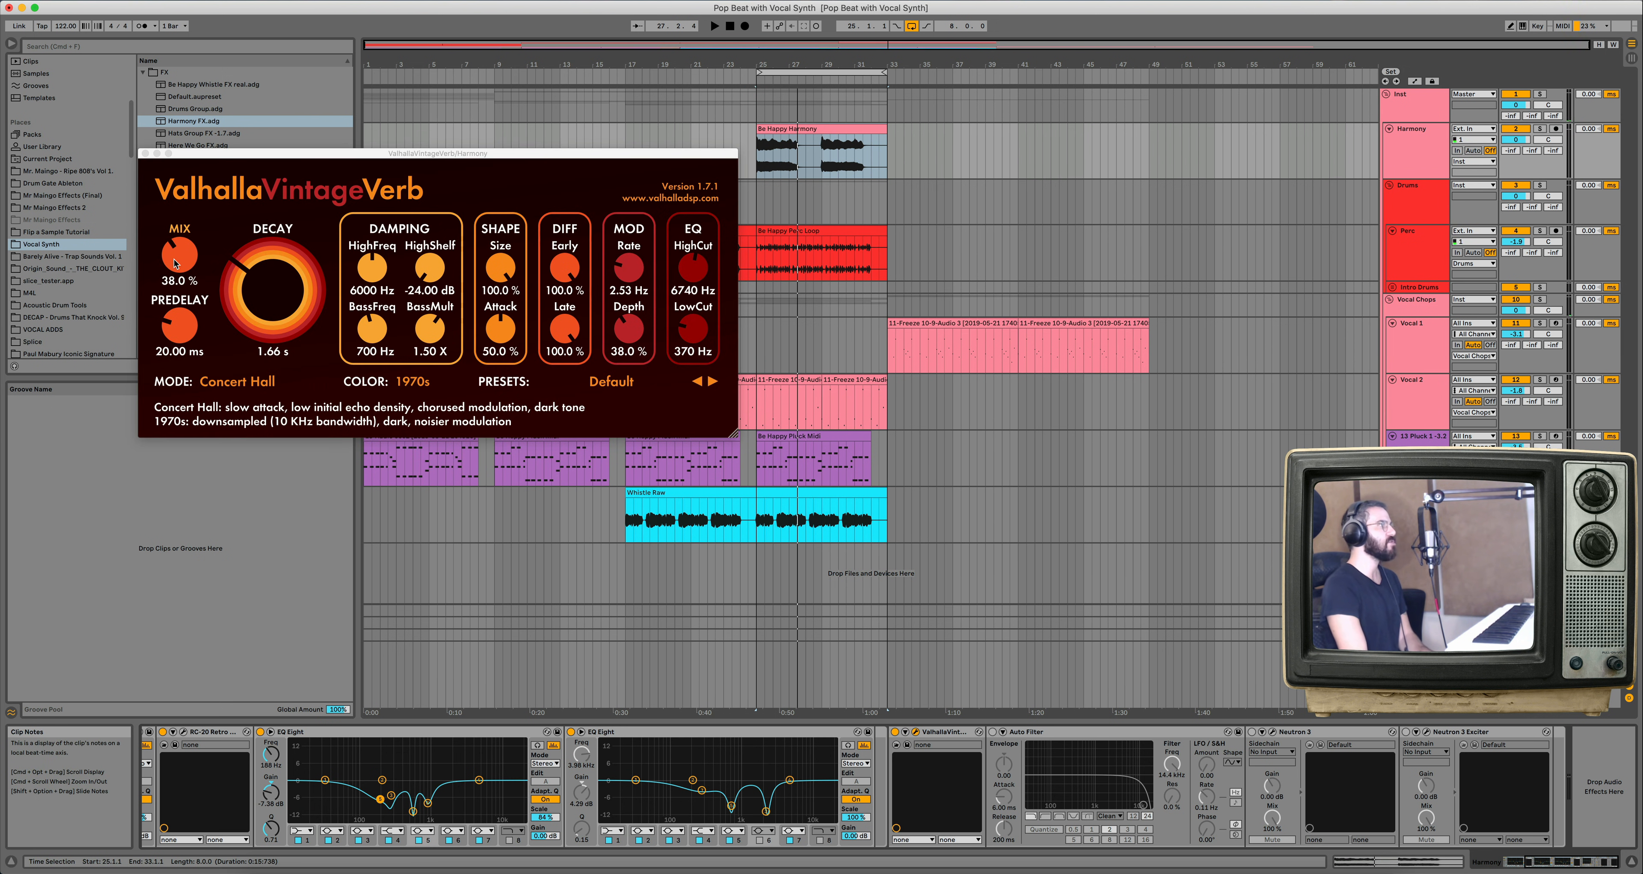
{"action": "left_click", "coordinate": [145, 154]}
{"action": "key", "text": "space"}
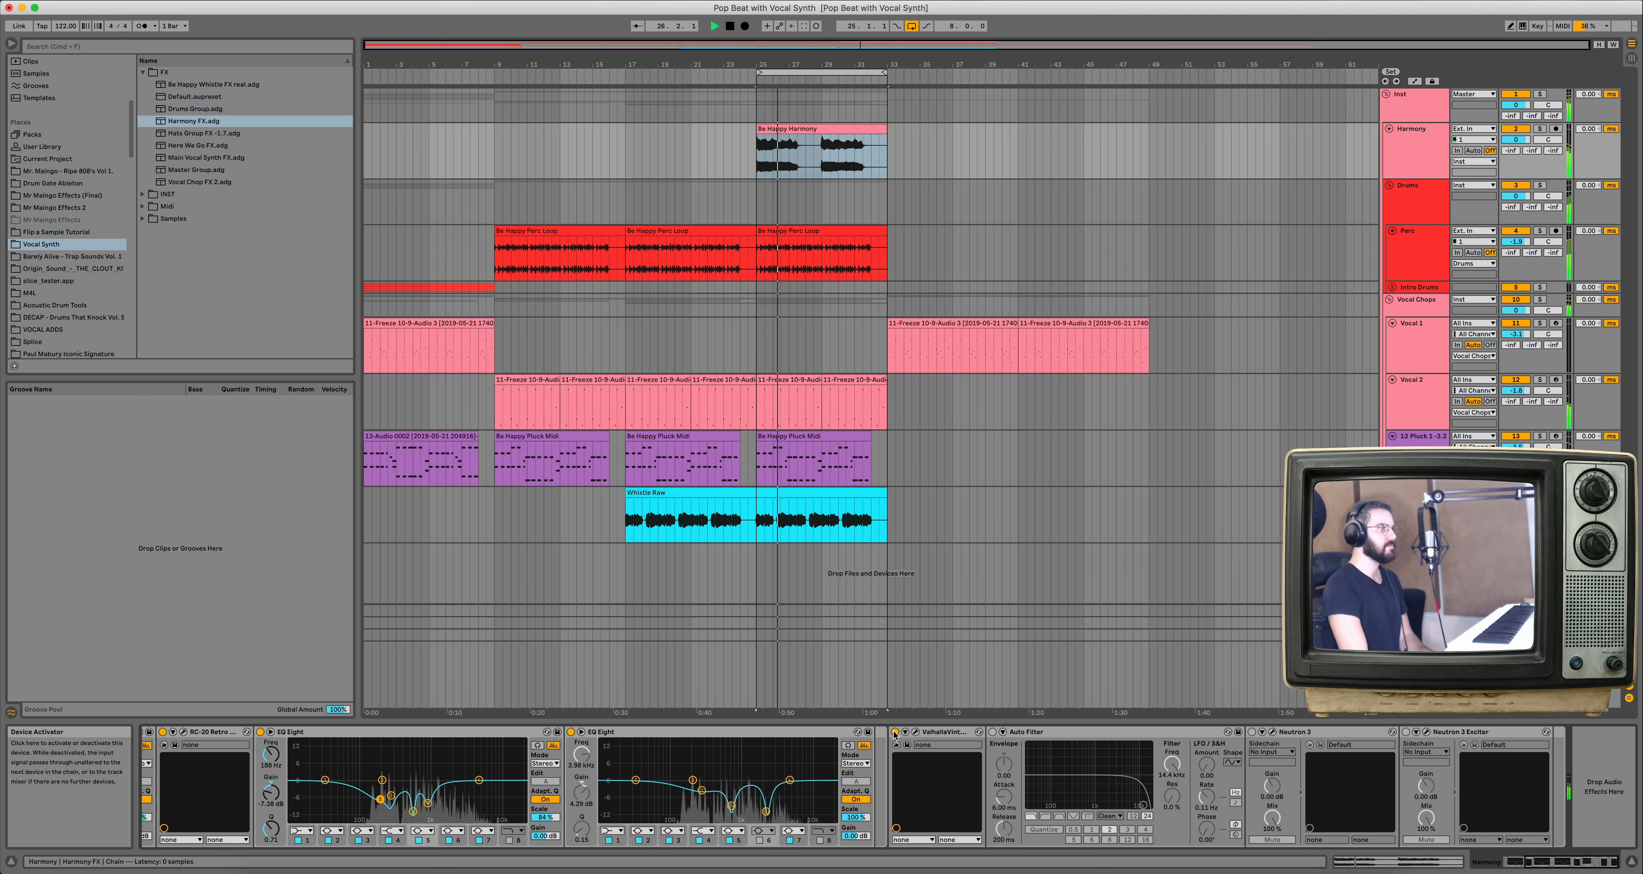
{"action": "left_click", "coordinate": [895, 732]}
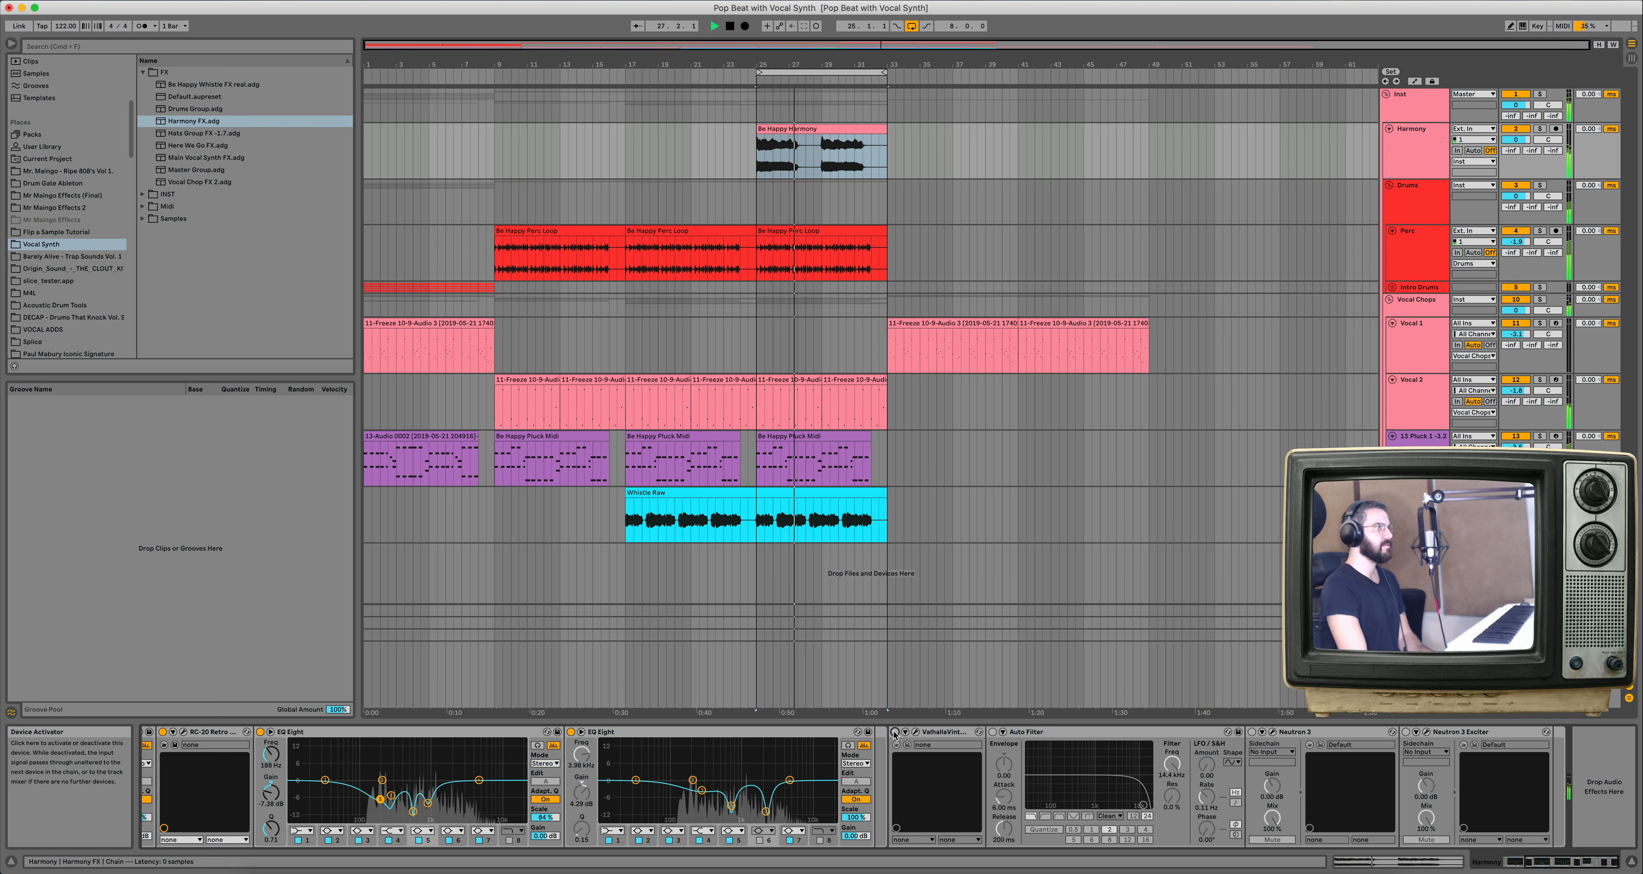
{"action": "left_click", "coordinate": [894, 732]}
{"action": "key", "text": "space"}
{"action": "key", "text": "space"}
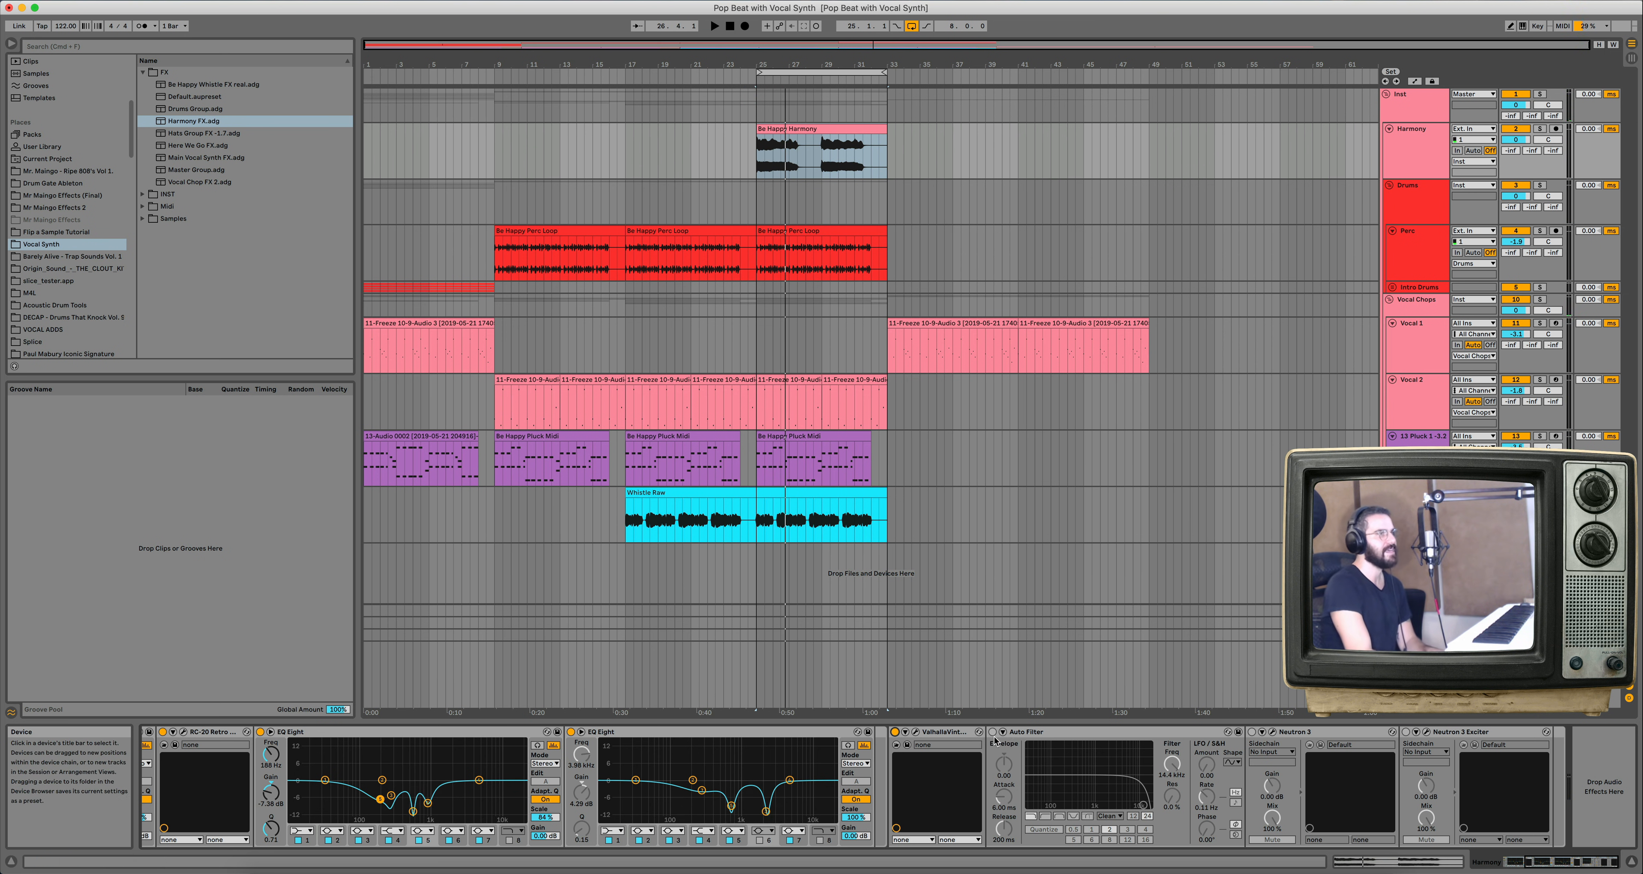
Enable Auto Filter and Neutron 3 on the Harmony track, checking Neutron 3's modules and listening to the result.
{"action": "left_click", "coordinate": [992, 733]}
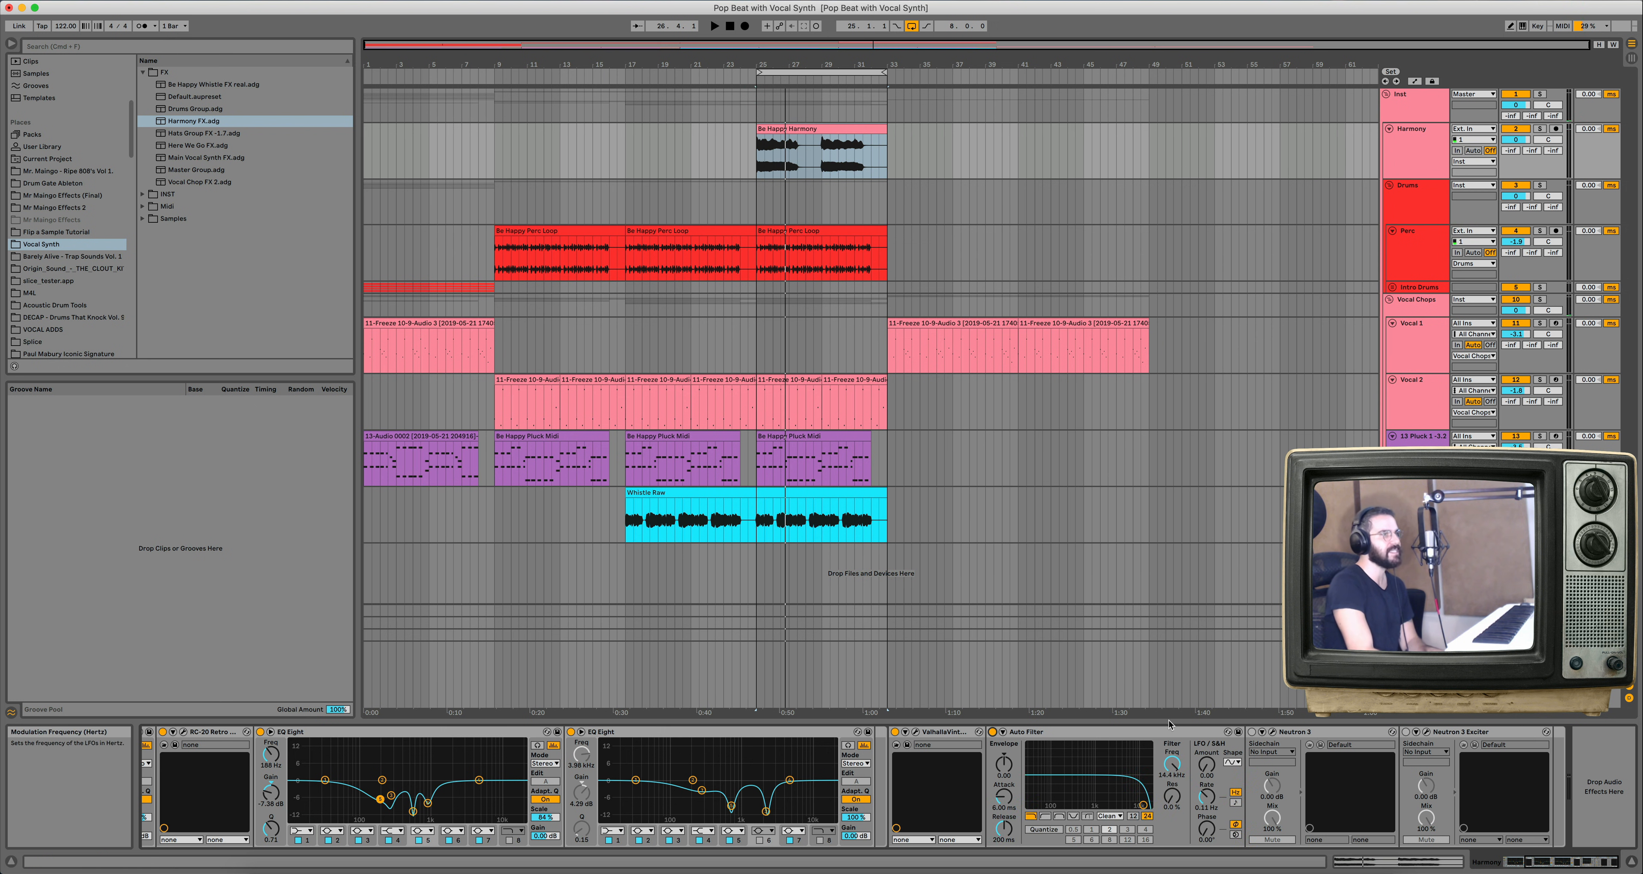
{"action": "left_click", "coordinate": [833, 164]}
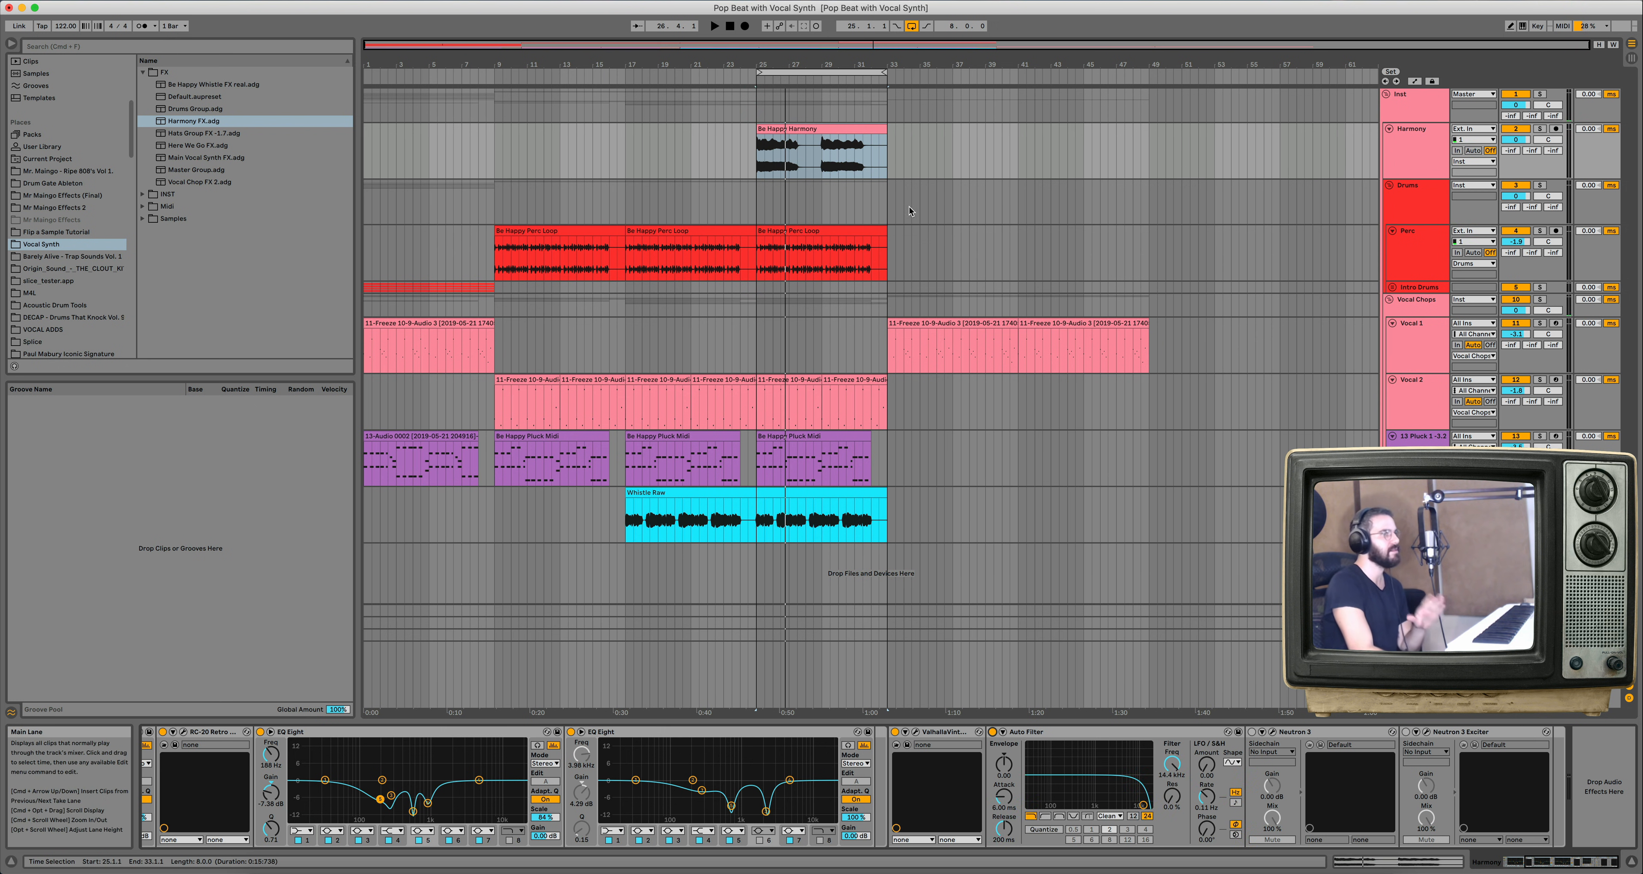
{"action": "left_click", "coordinate": [1273, 733]}
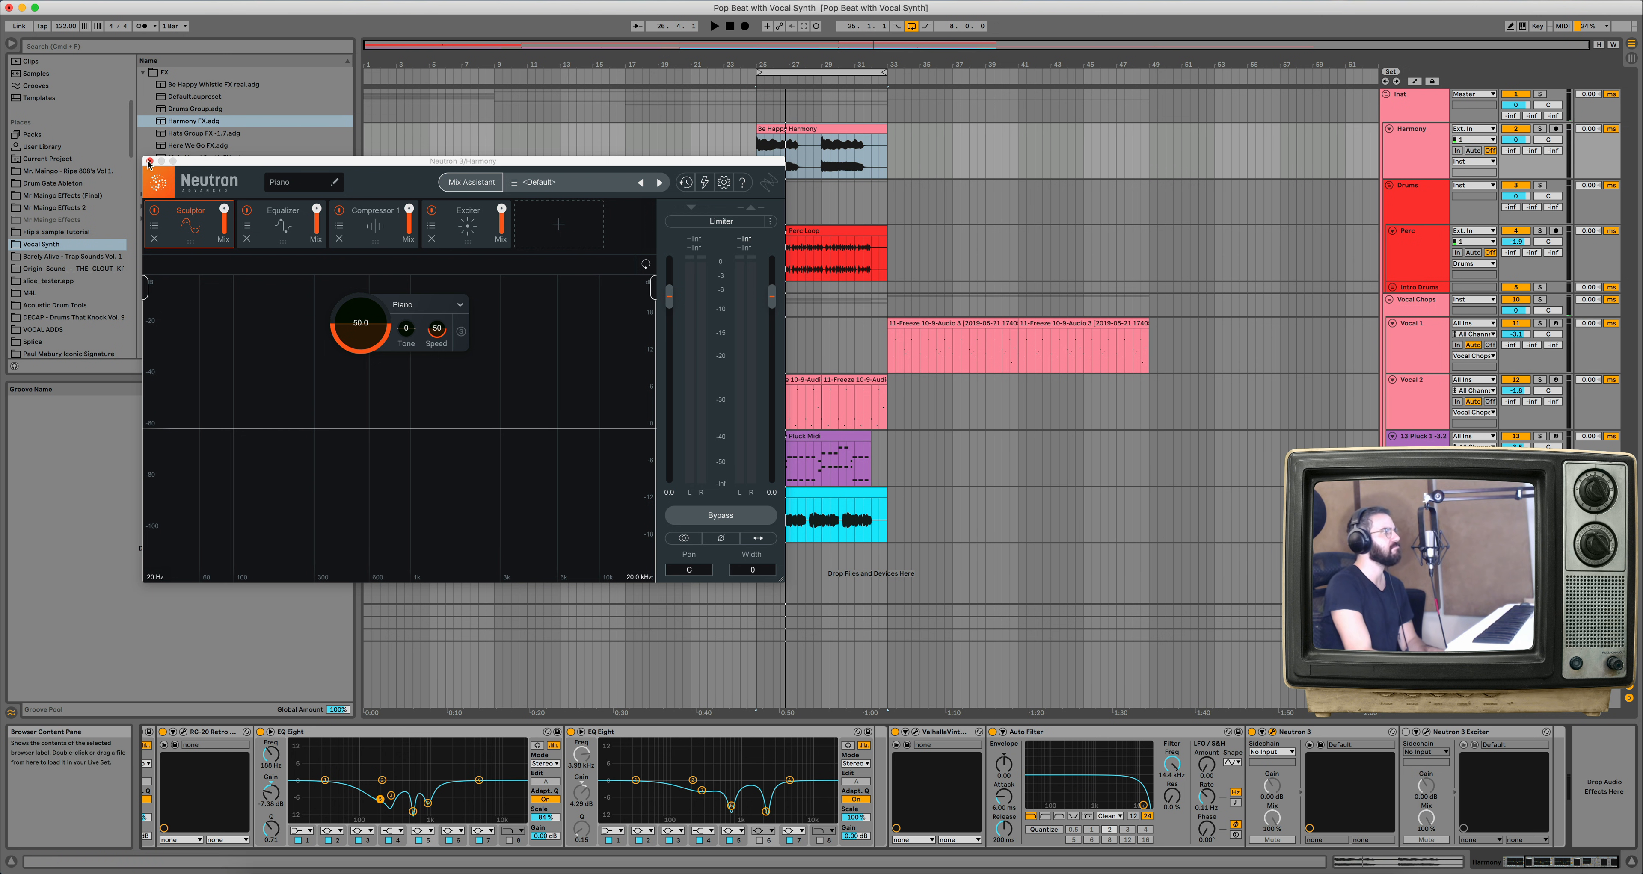
{"action": "left_click", "coordinate": [1272, 732]}
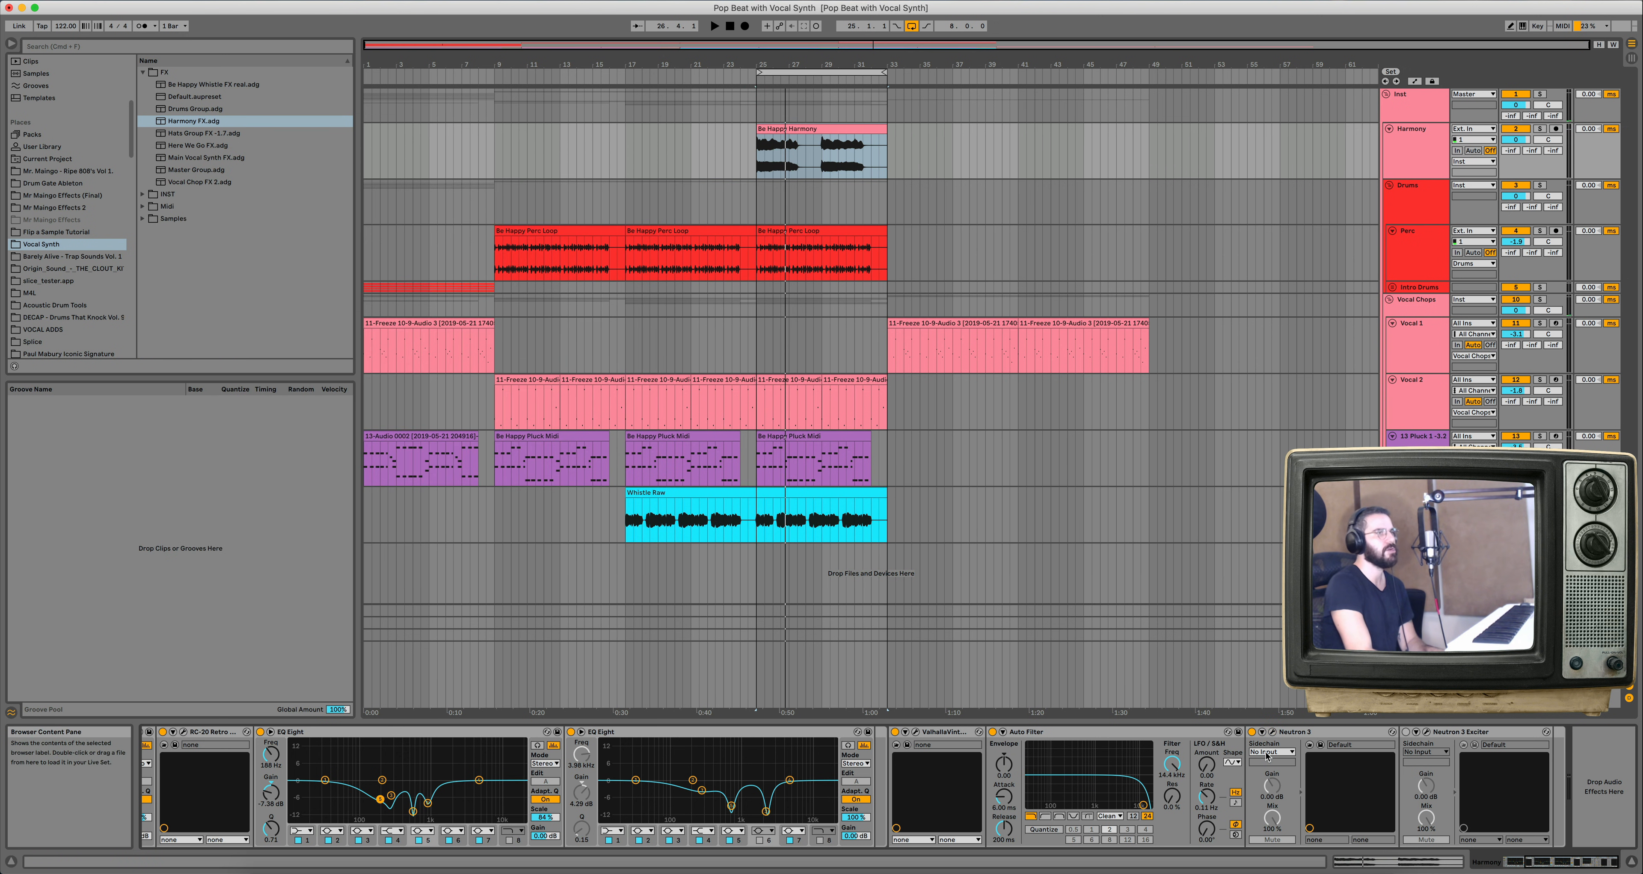
{"action": "left_click", "coordinate": [1252, 733]}
{"action": "key", "text": "space"}
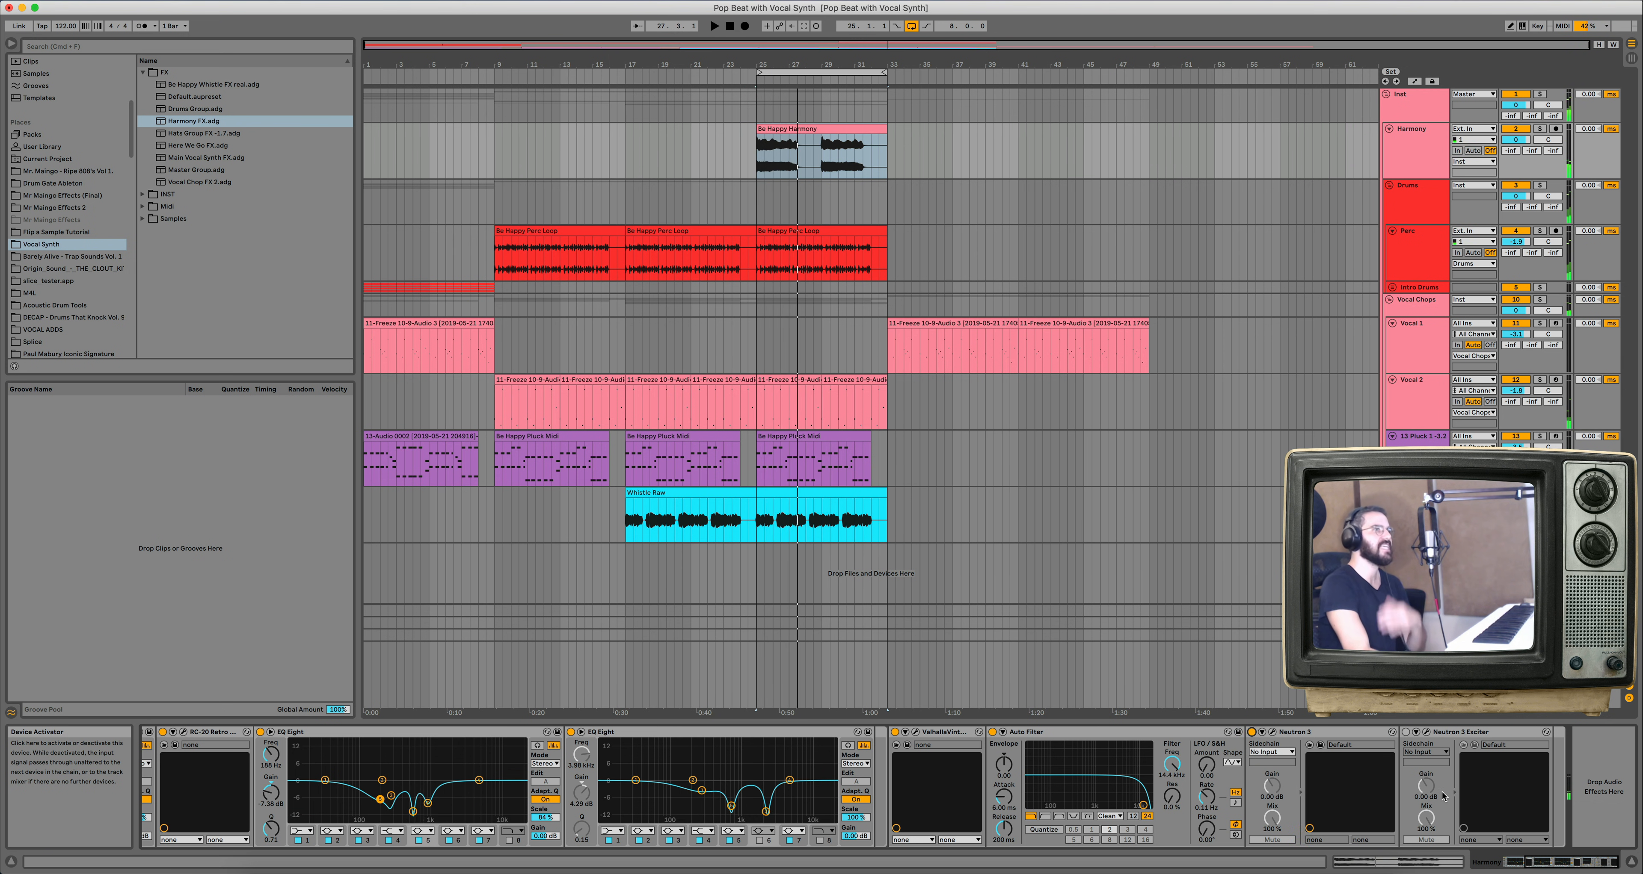
Enable and audition the Neutron 3 Exciter, and set the Harmony track volume to -1.9 dB.
{"action": "left_click", "coordinate": [1422, 736]}
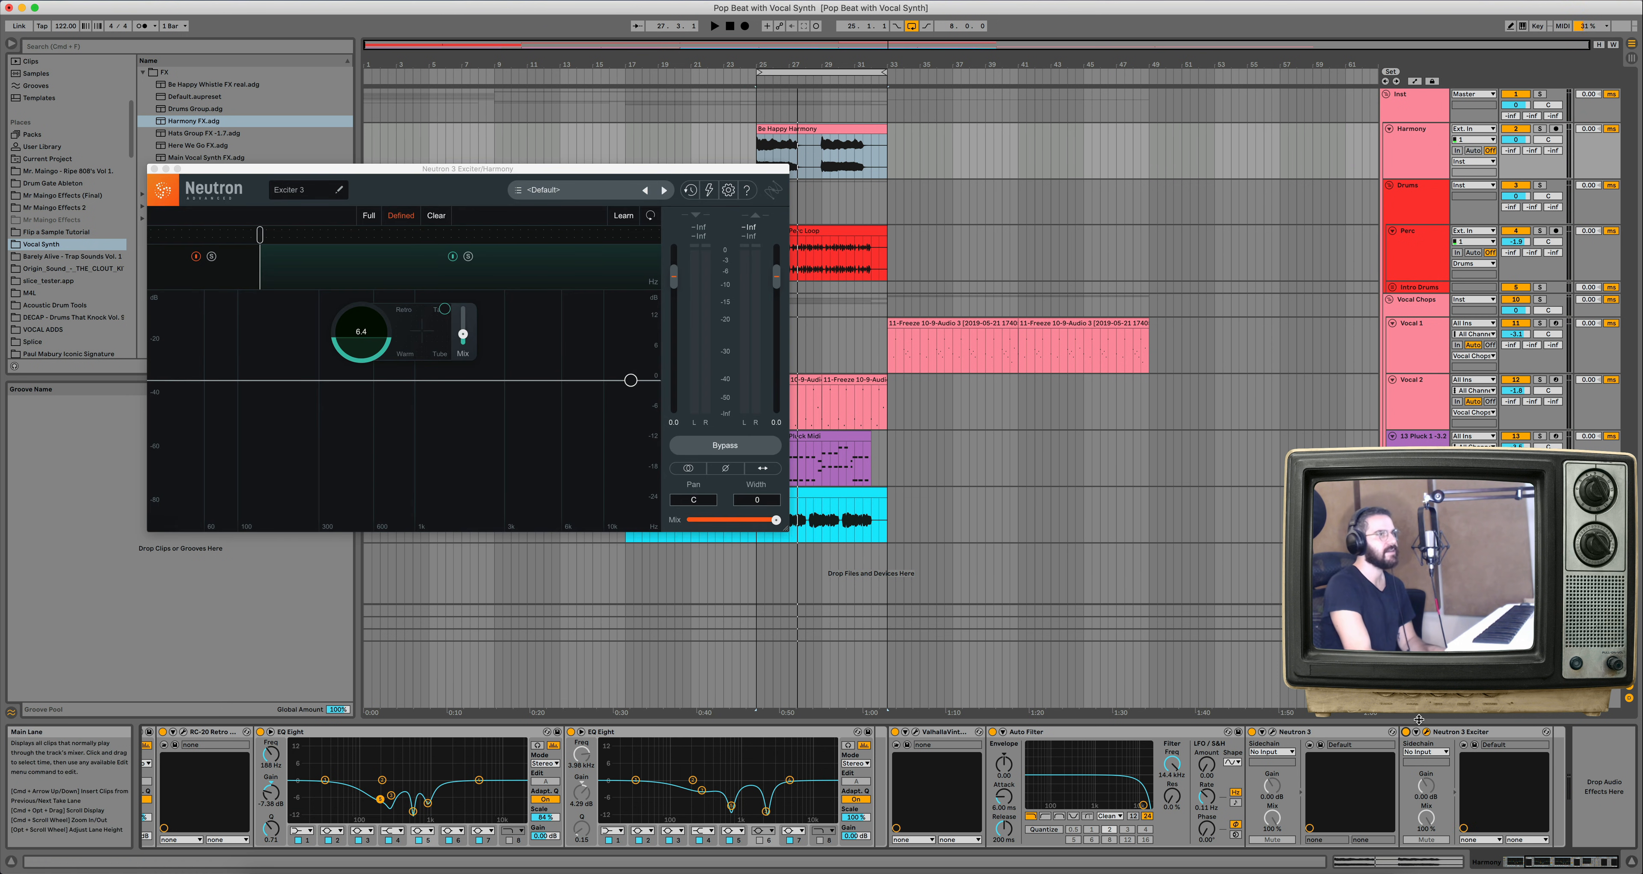
{"action": "key", "text": "space"}
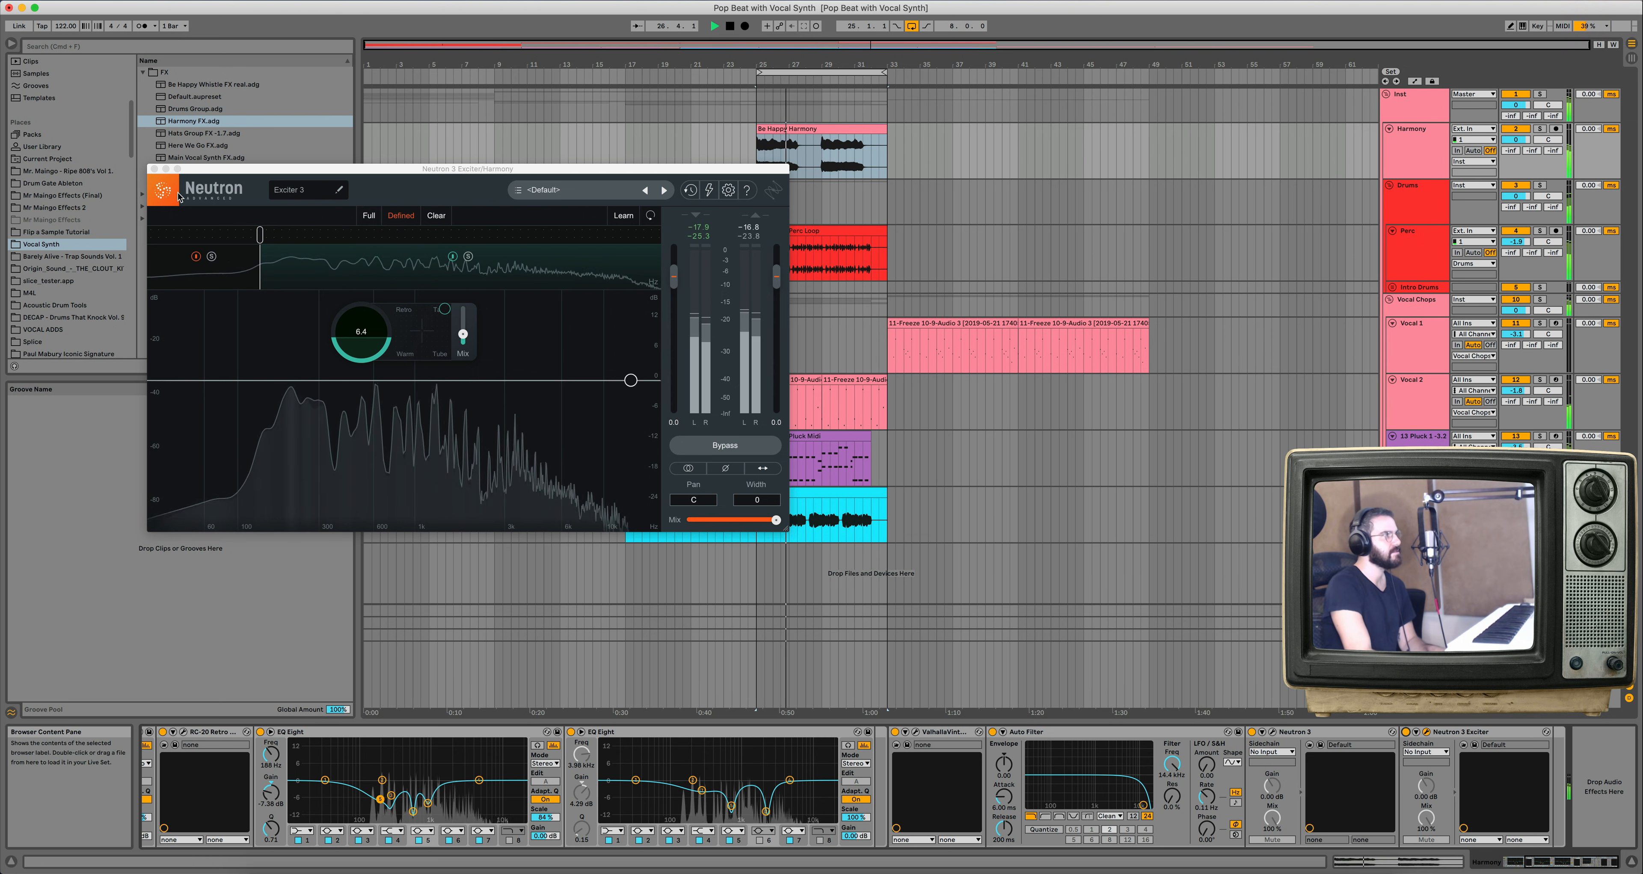
{"action": "left_click", "coordinate": [154, 169]}
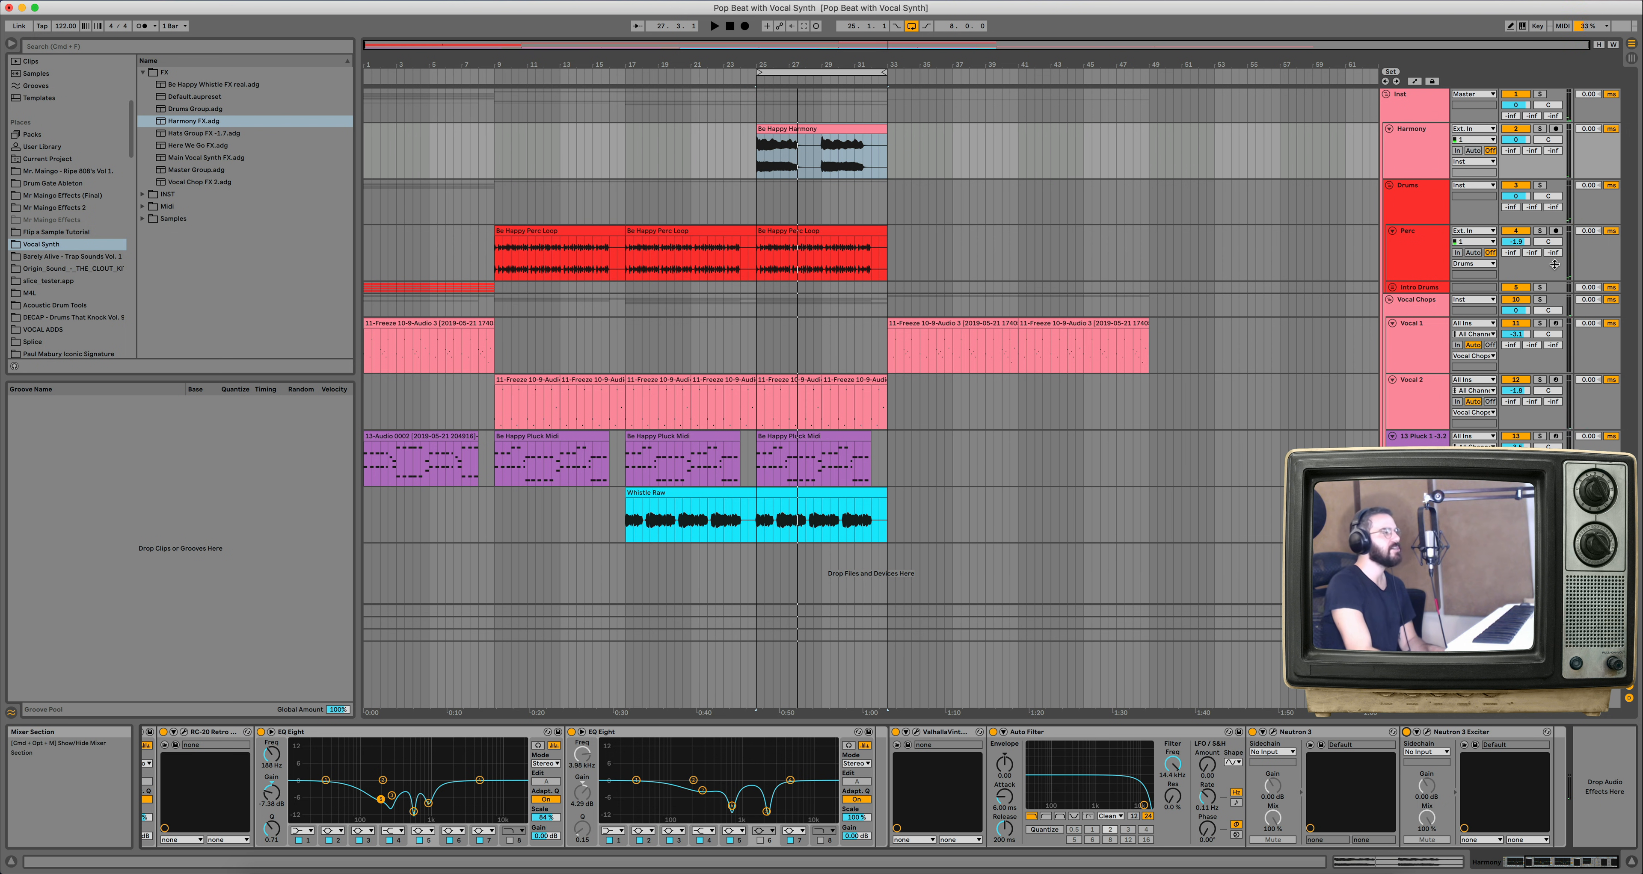
{"action": "left_click_drag", "start_coordinate": [1516, 140], "coordinate": [1516, 142]}
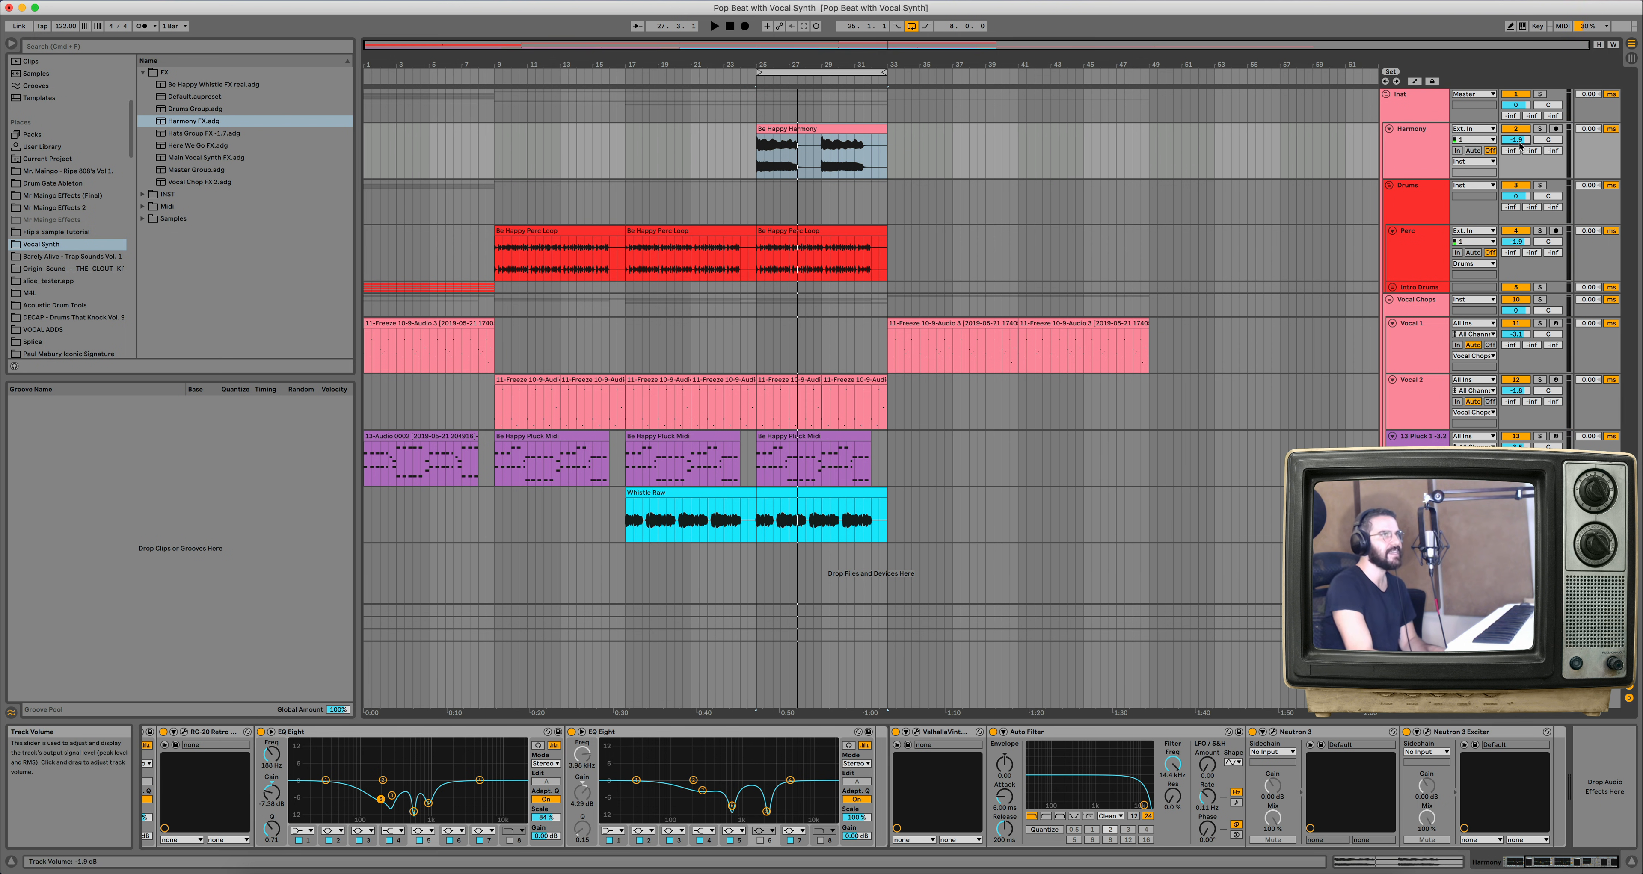
Automate the Harmony track's Auto Filter frequency to rise from about 460 Hz across the Be Happy Harmony clip, and play the looped section.
{"action": "left_click_drag", "start_coordinate": [1173, 765], "coordinate": [1172, 806]}
{"action": "key", "text": "a"}
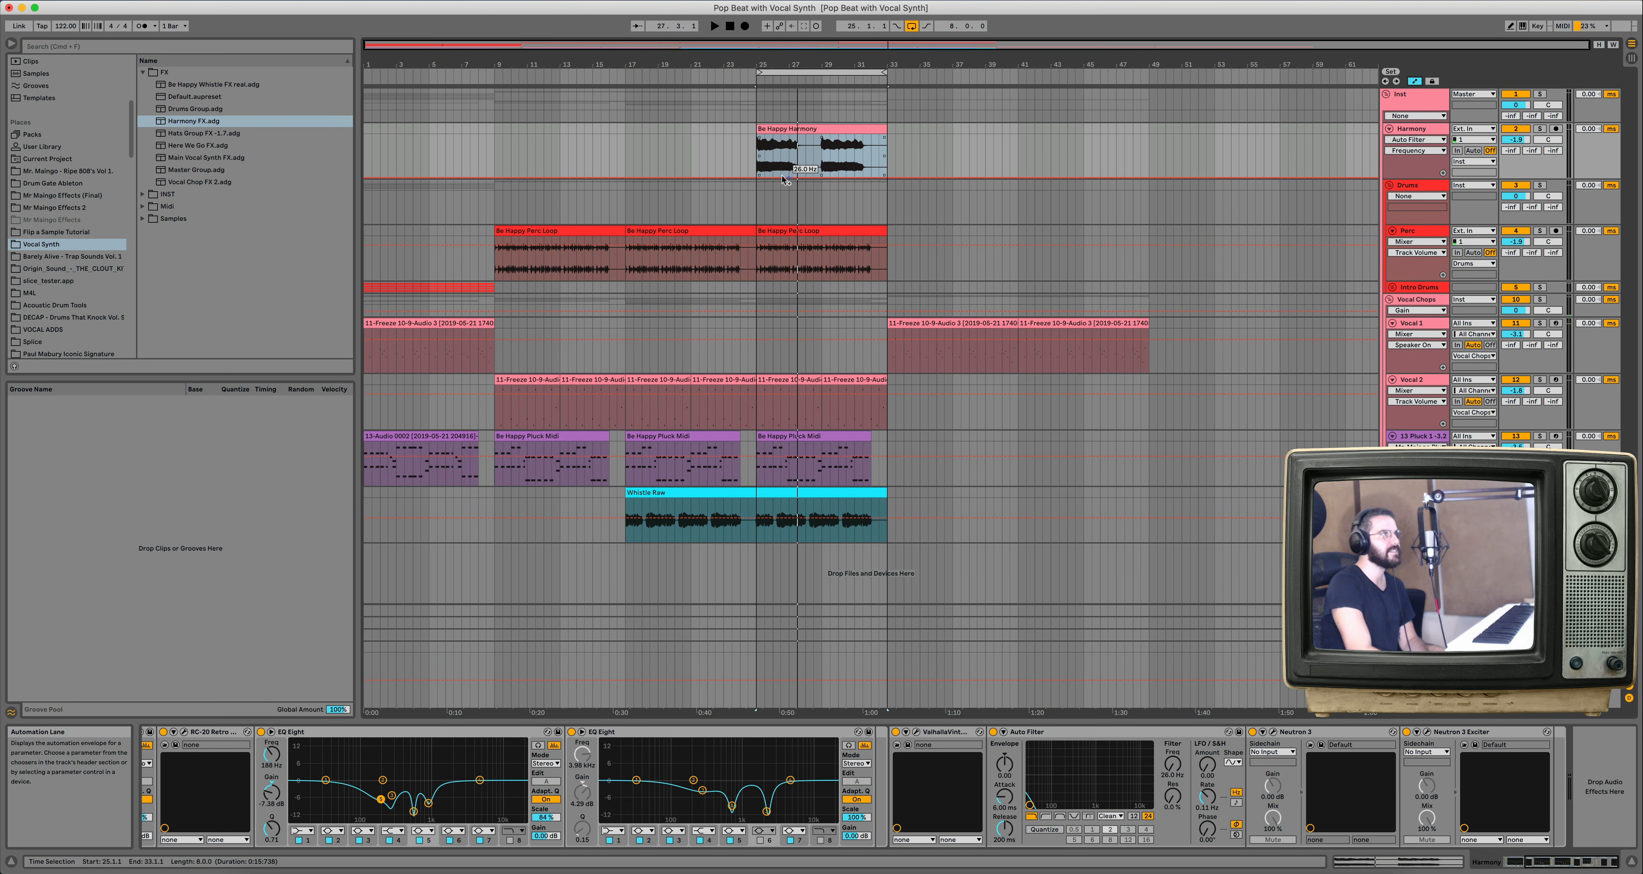
{"action": "left_click_drag", "start_coordinate": [785, 178], "coordinate": [784, 161]}
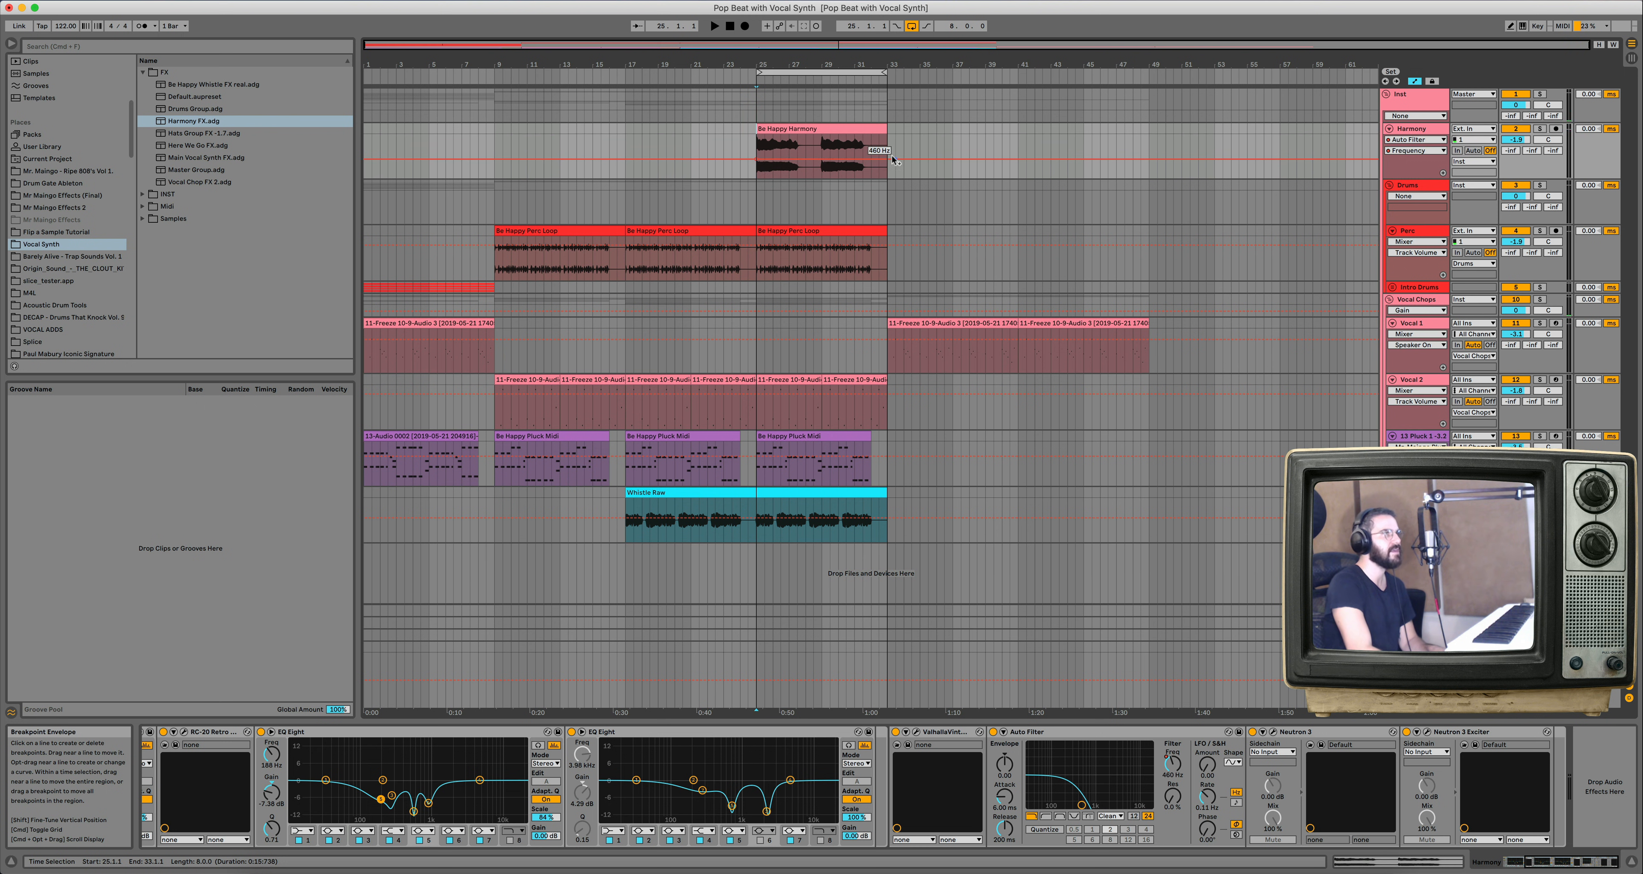
{"action": "left_click_drag", "start_coordinate": [878, 159], "coordinate": [863, 135]}
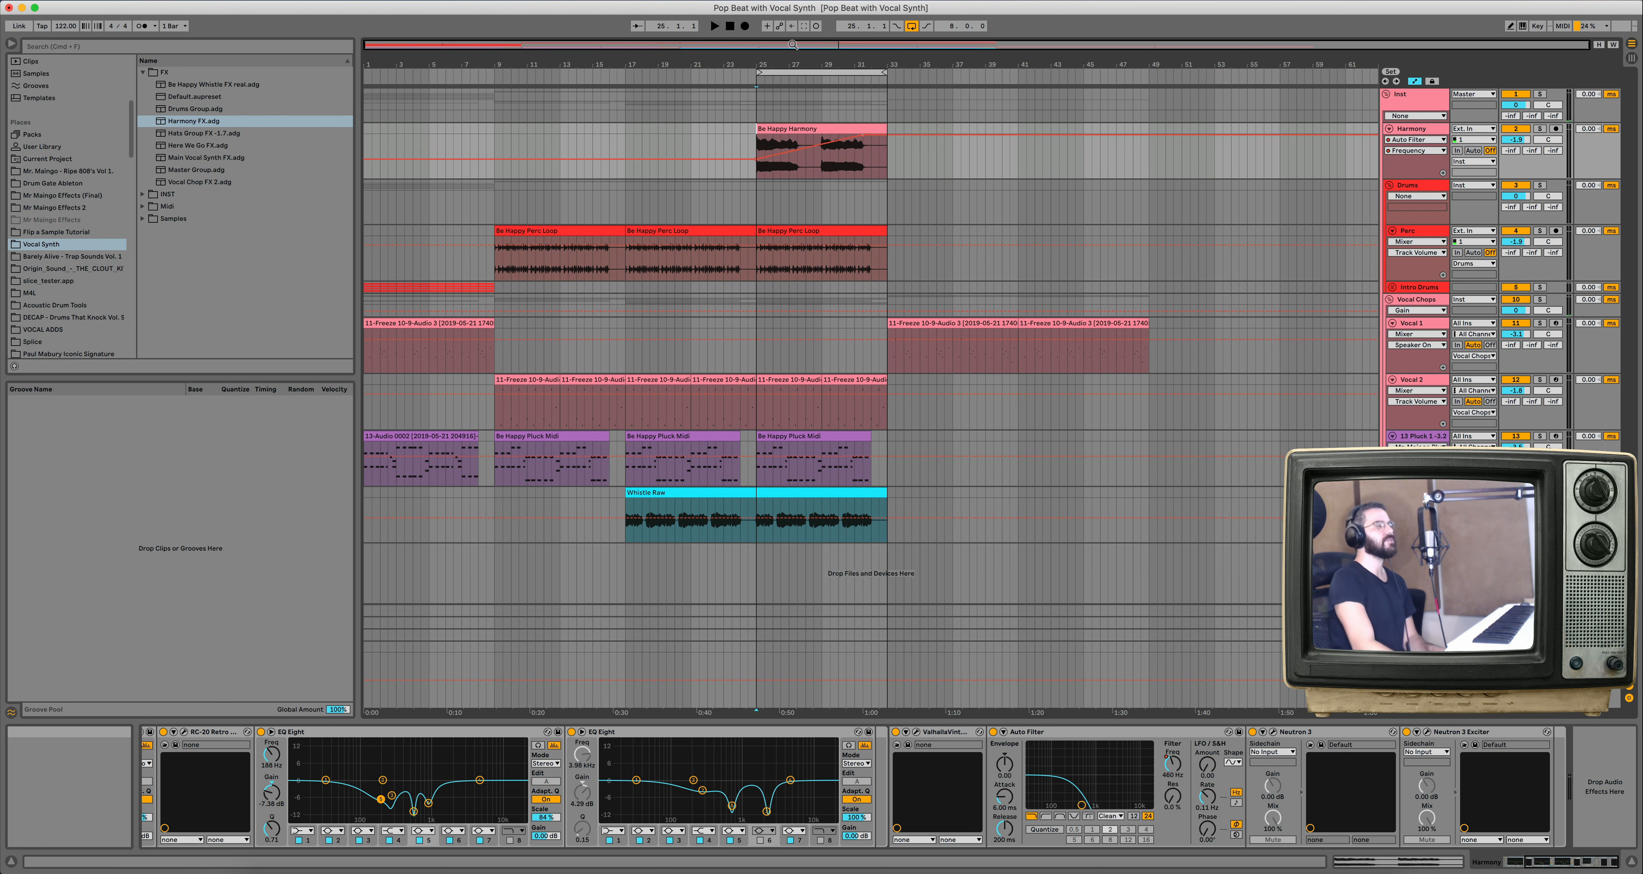
{"action": "left_click", "coordinate": [781, 73]}
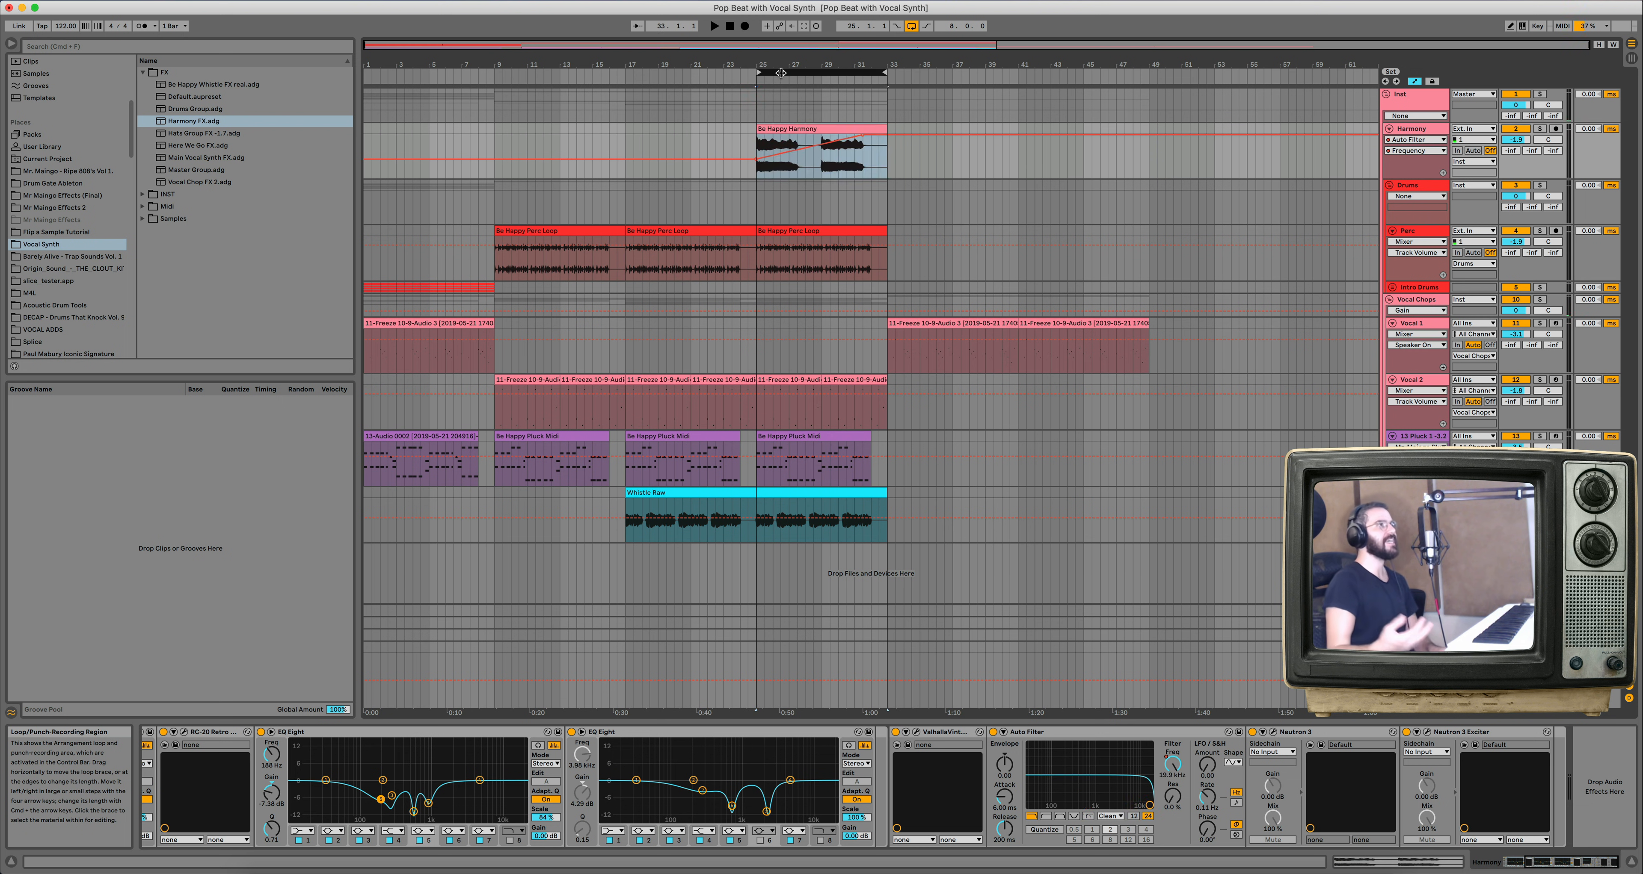
{"action": "key", "text": "space"}
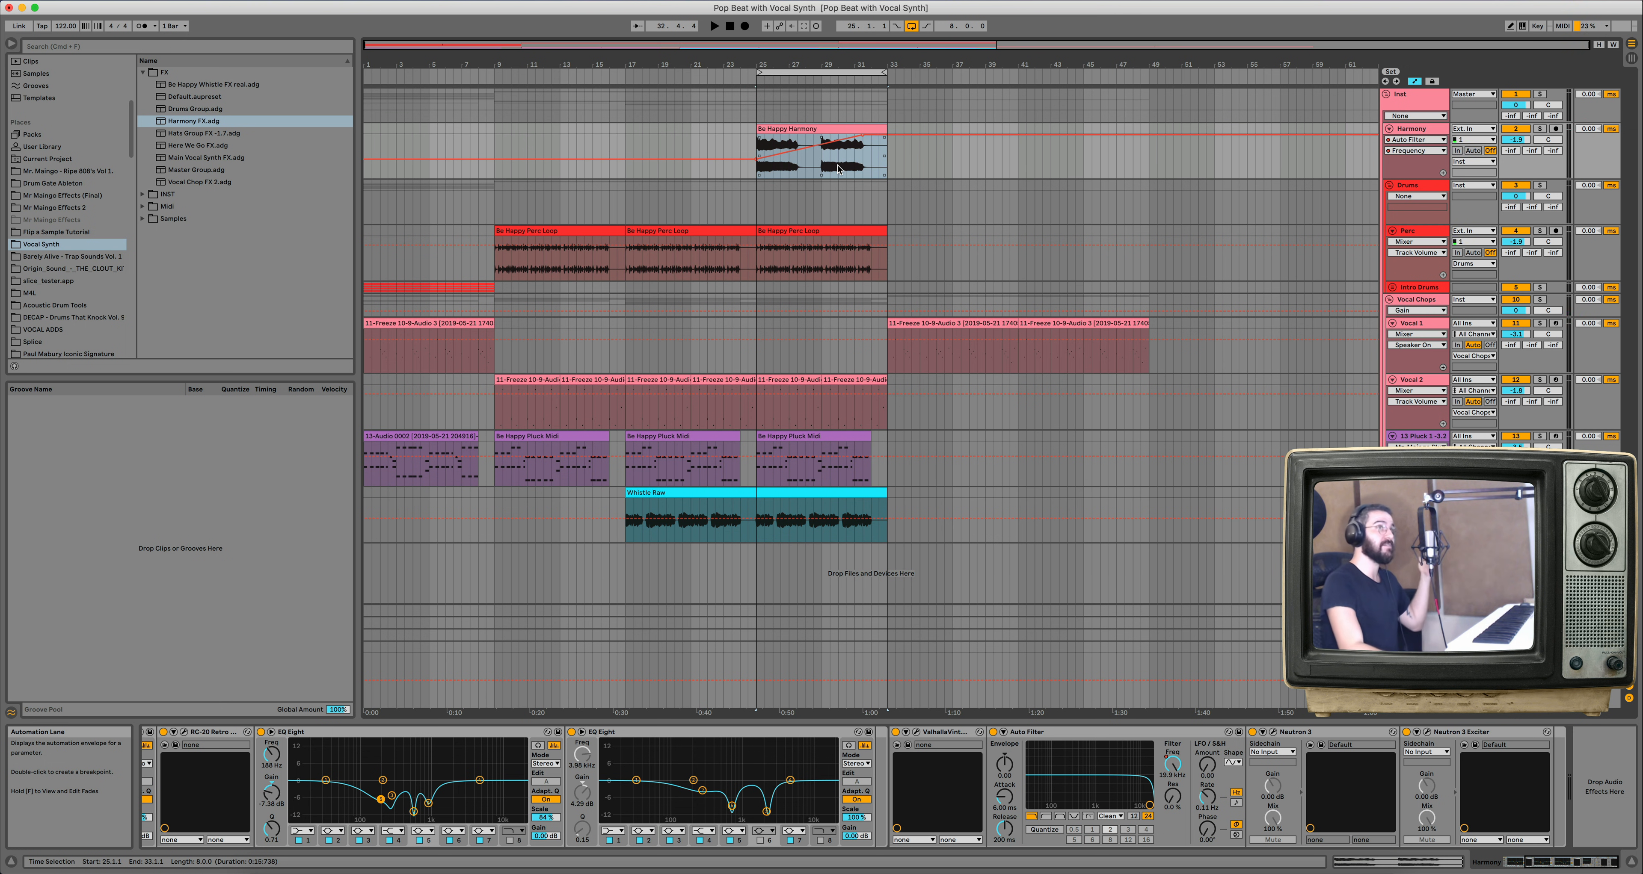
Insert a new MIDI track below the Harmony track and move it into the Drums group above Perc.
{"action": "left_click", "coordinate": [1420, 131]}
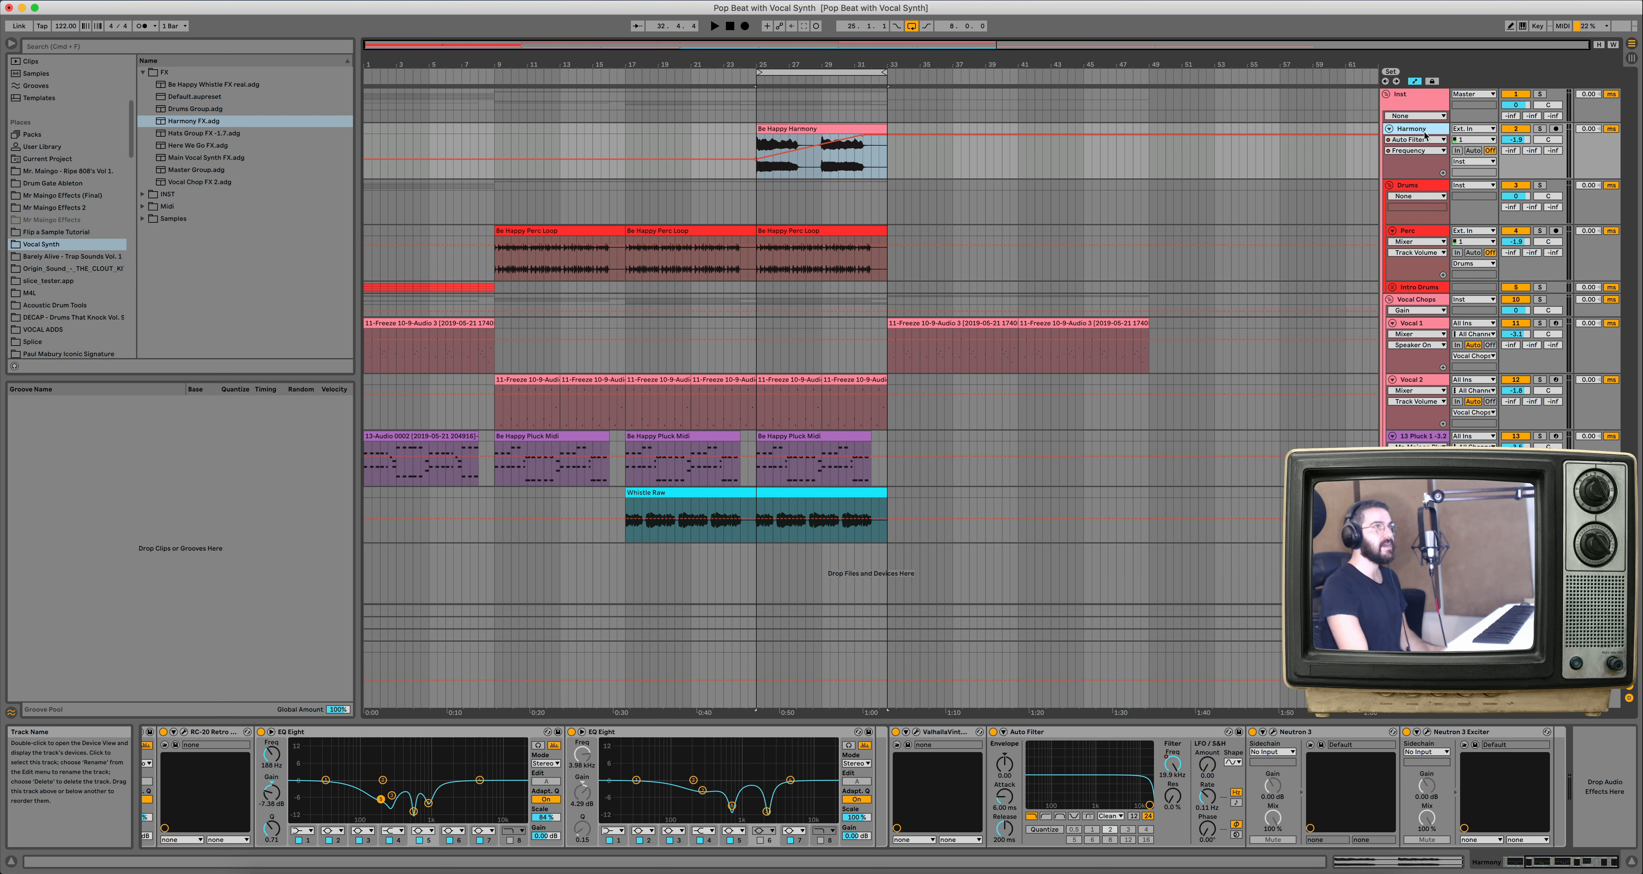
{"action": "key", "text": "super+shift+t"}
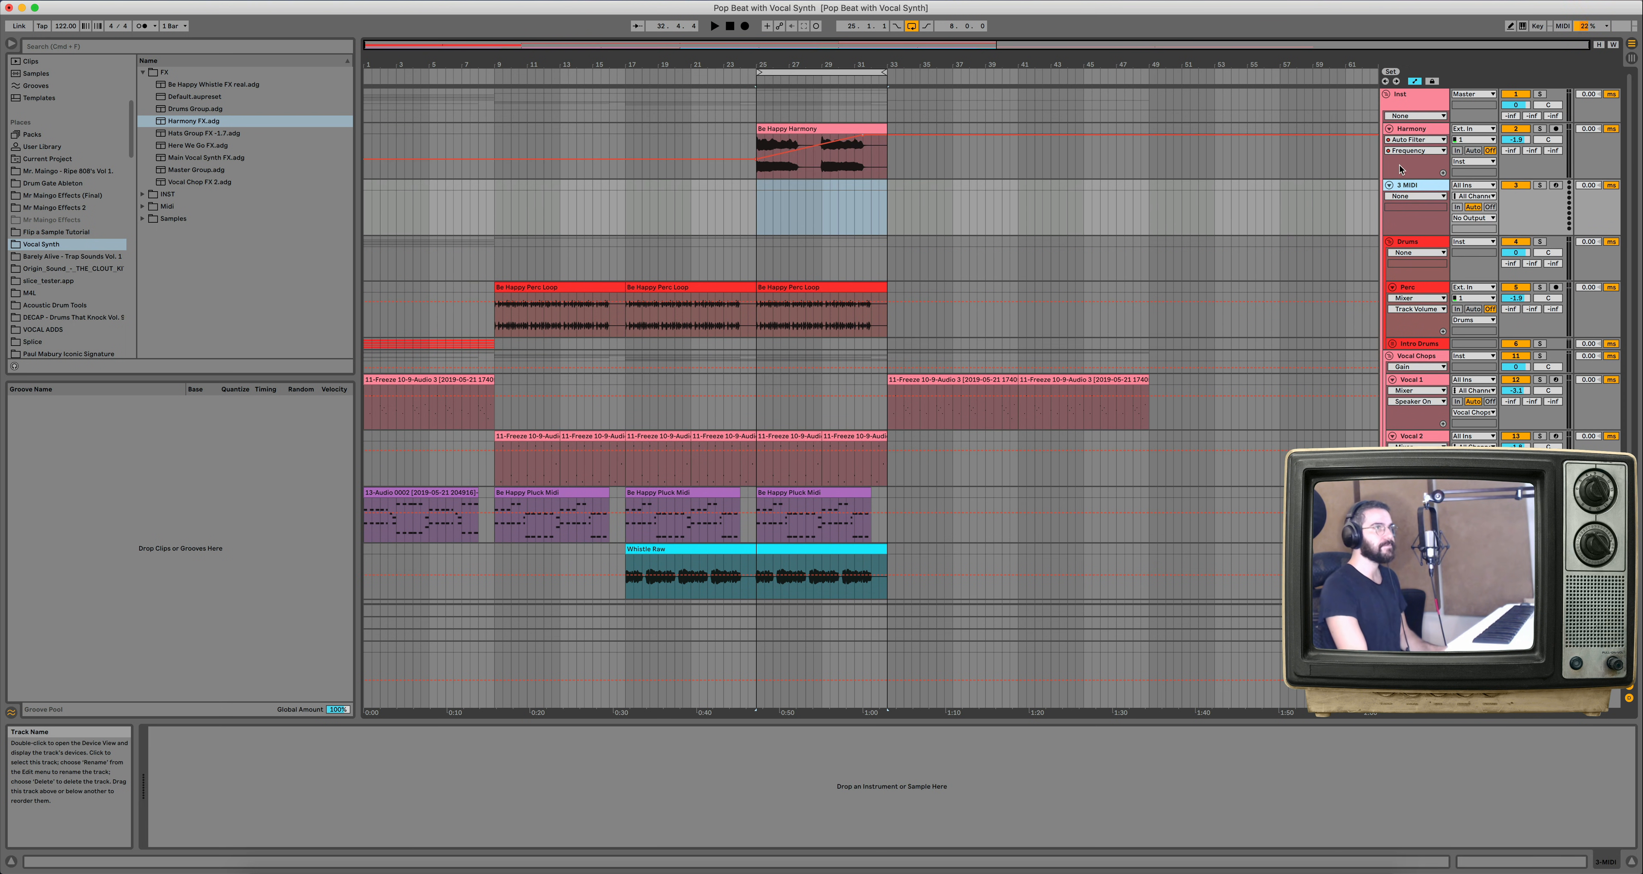
{"action": "left_click_drag", "start_coordinate": [1423, 276], "coordinate": [1426, 281]}
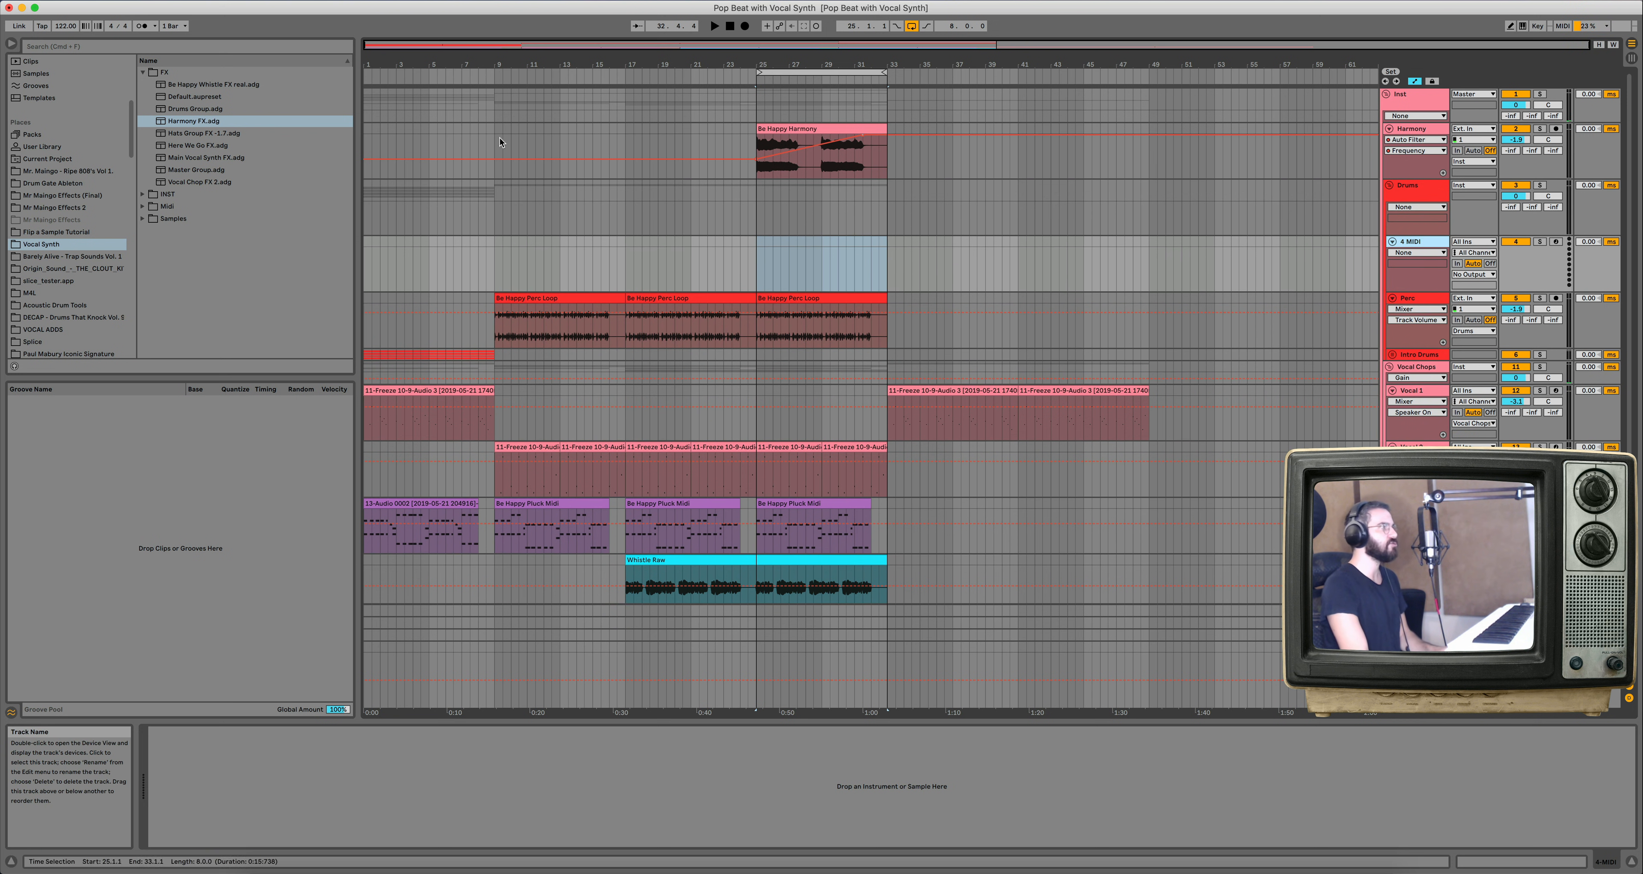
Load the Be Happy Bass 2 -4db.adg rack onto the new MIDI track and route the track's output to Drums.
{"action": "left_click", "coordinate": [143, 72]}
{"action": "left_click", "coordinate": [144, 85]}
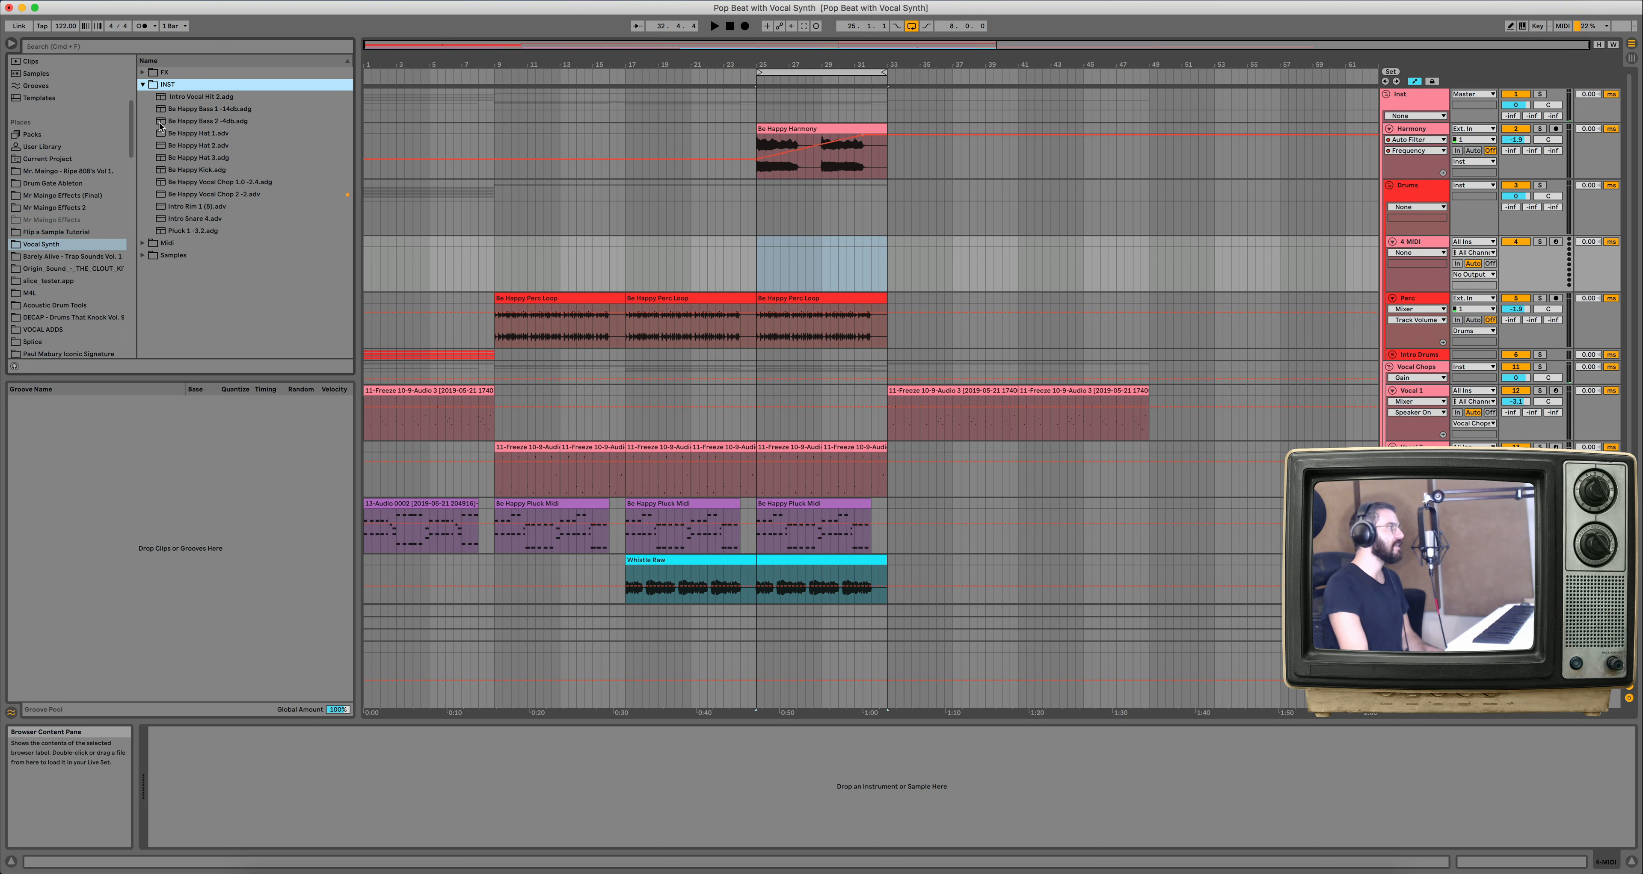
{"action": "left_click", "coordinate": [213, 122]}
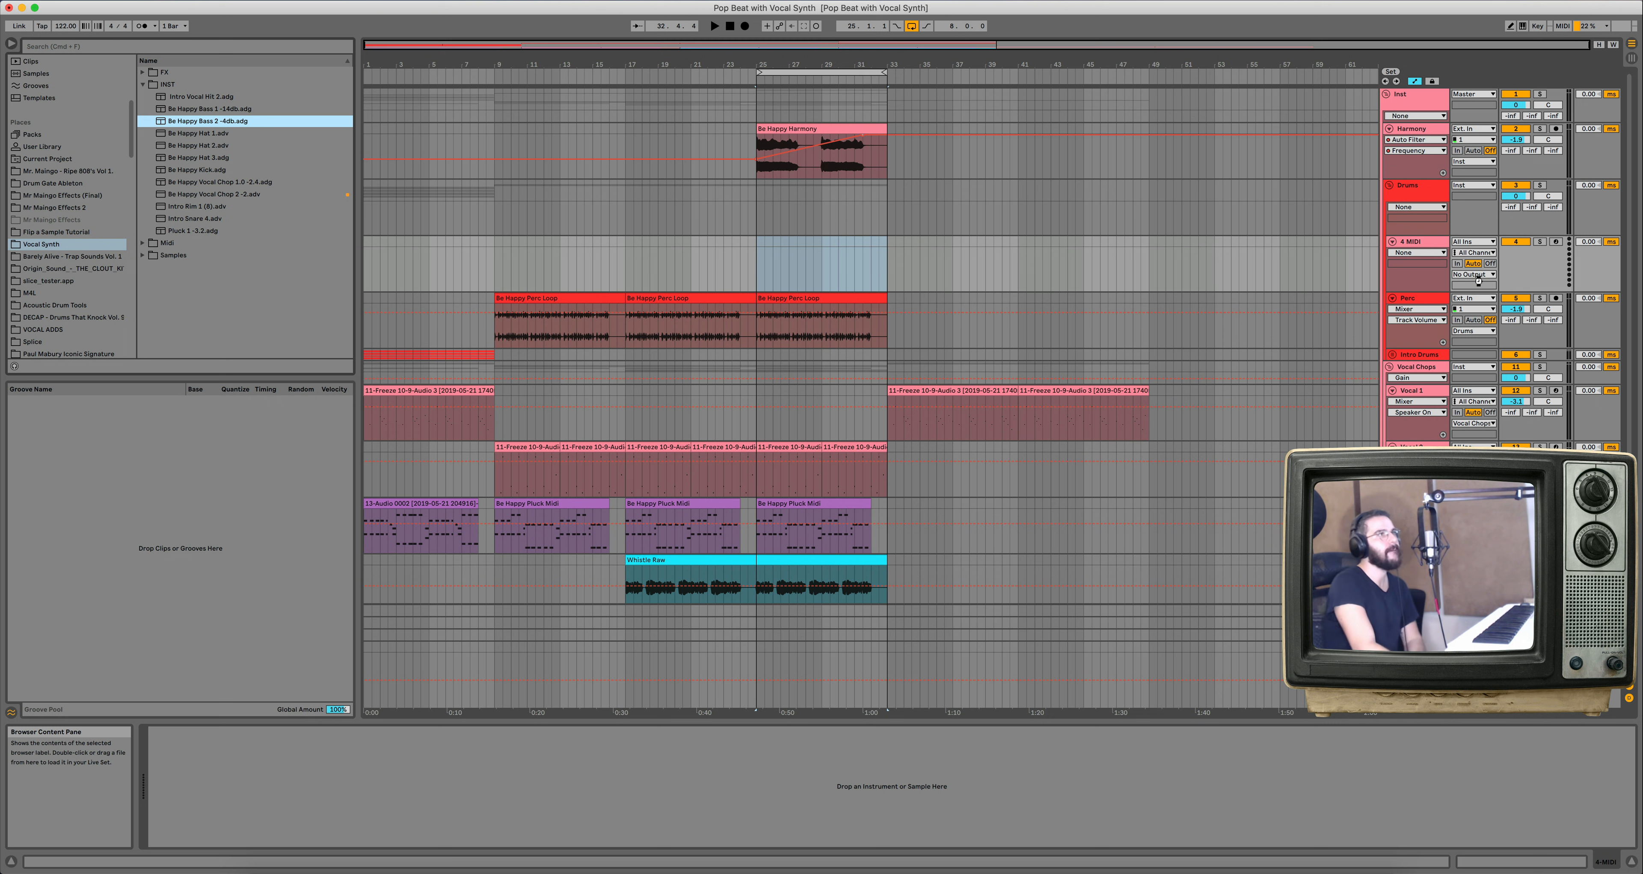
{"action": "left_click_drag", "start_coordinate": [1478, 281], "coordinate": [1479, 281]}
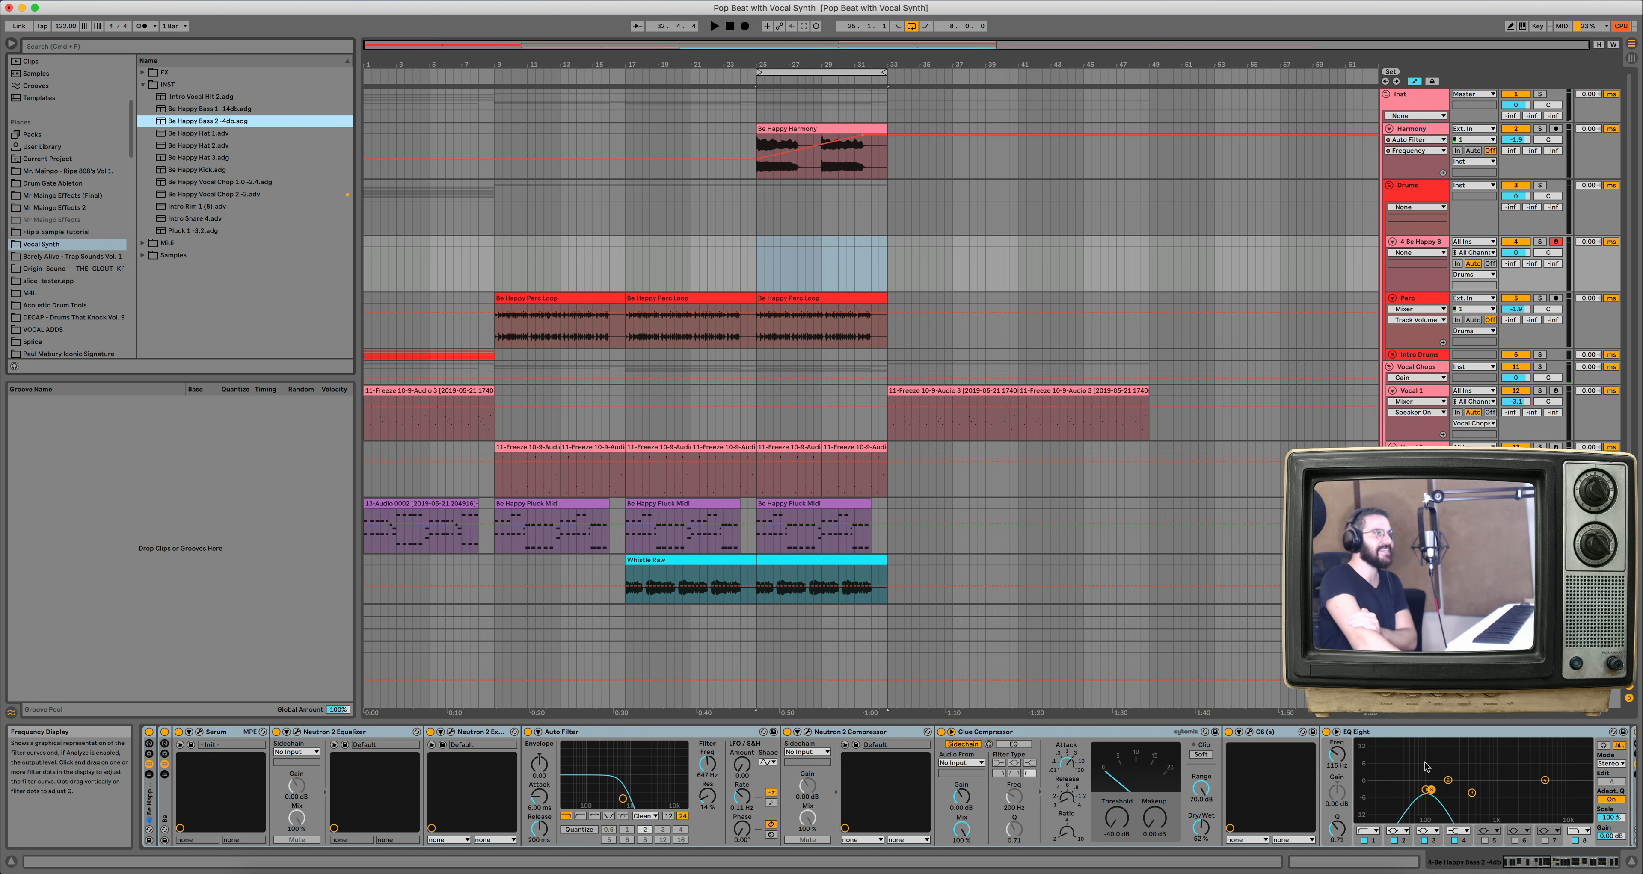
Review the bass track's device chain and set its track volume to -3.7 dB.
{"action": "scroll", "coordinate": [1427, 767], "scroll_direction": "right", "scroll_amount": 13}
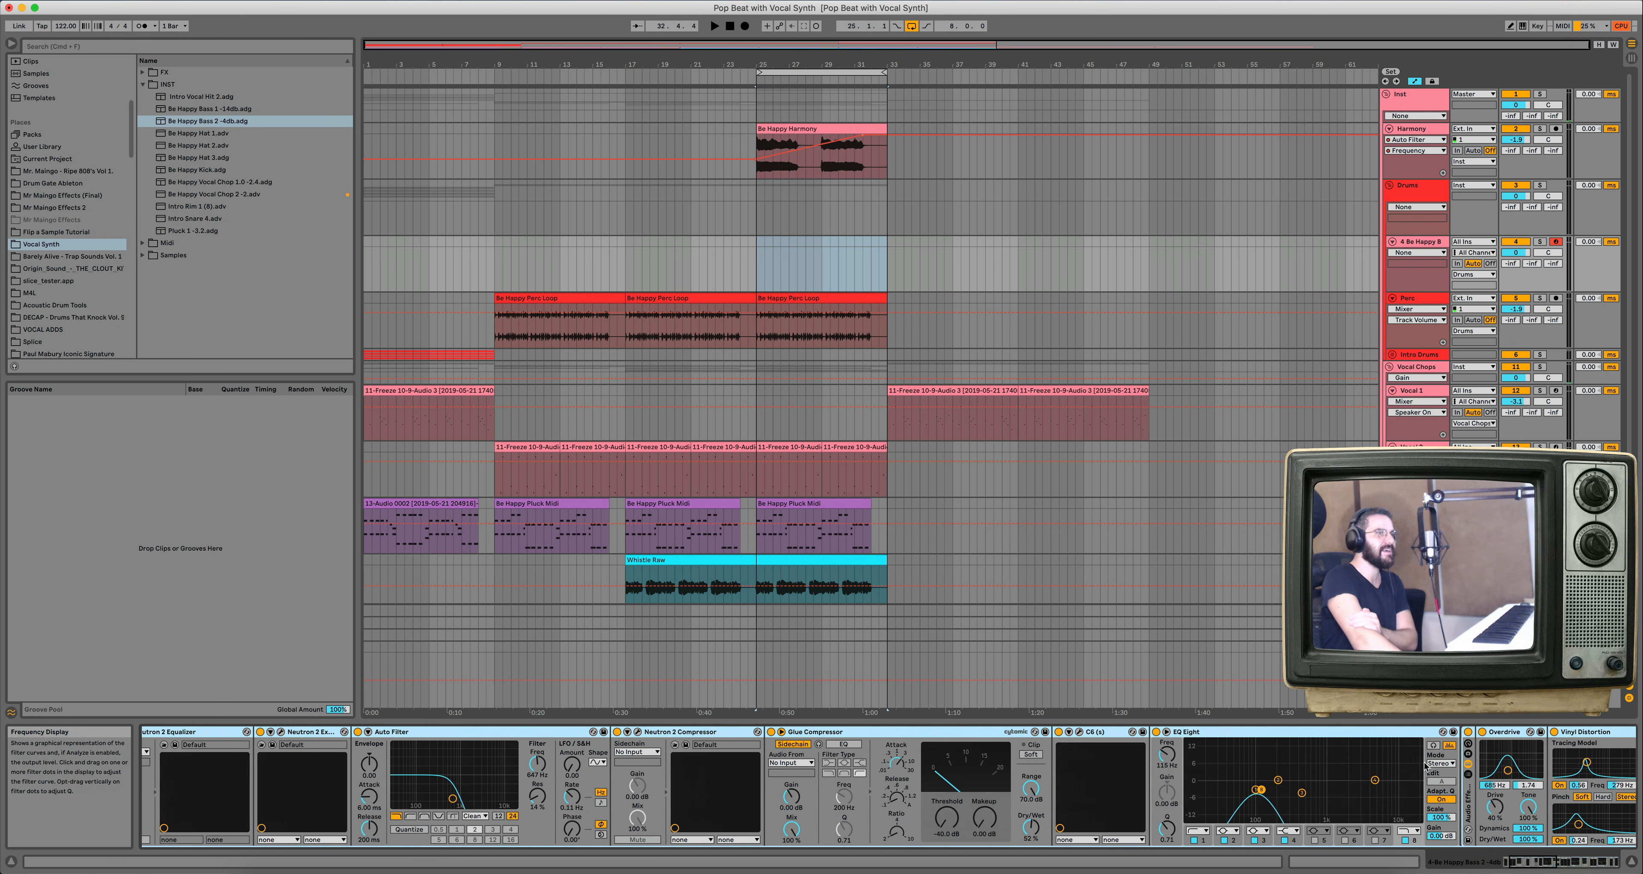
{"action": "scroll", "coordinate": [1420, 768], "scroll_direction": "right", "scroll_amount": 10}
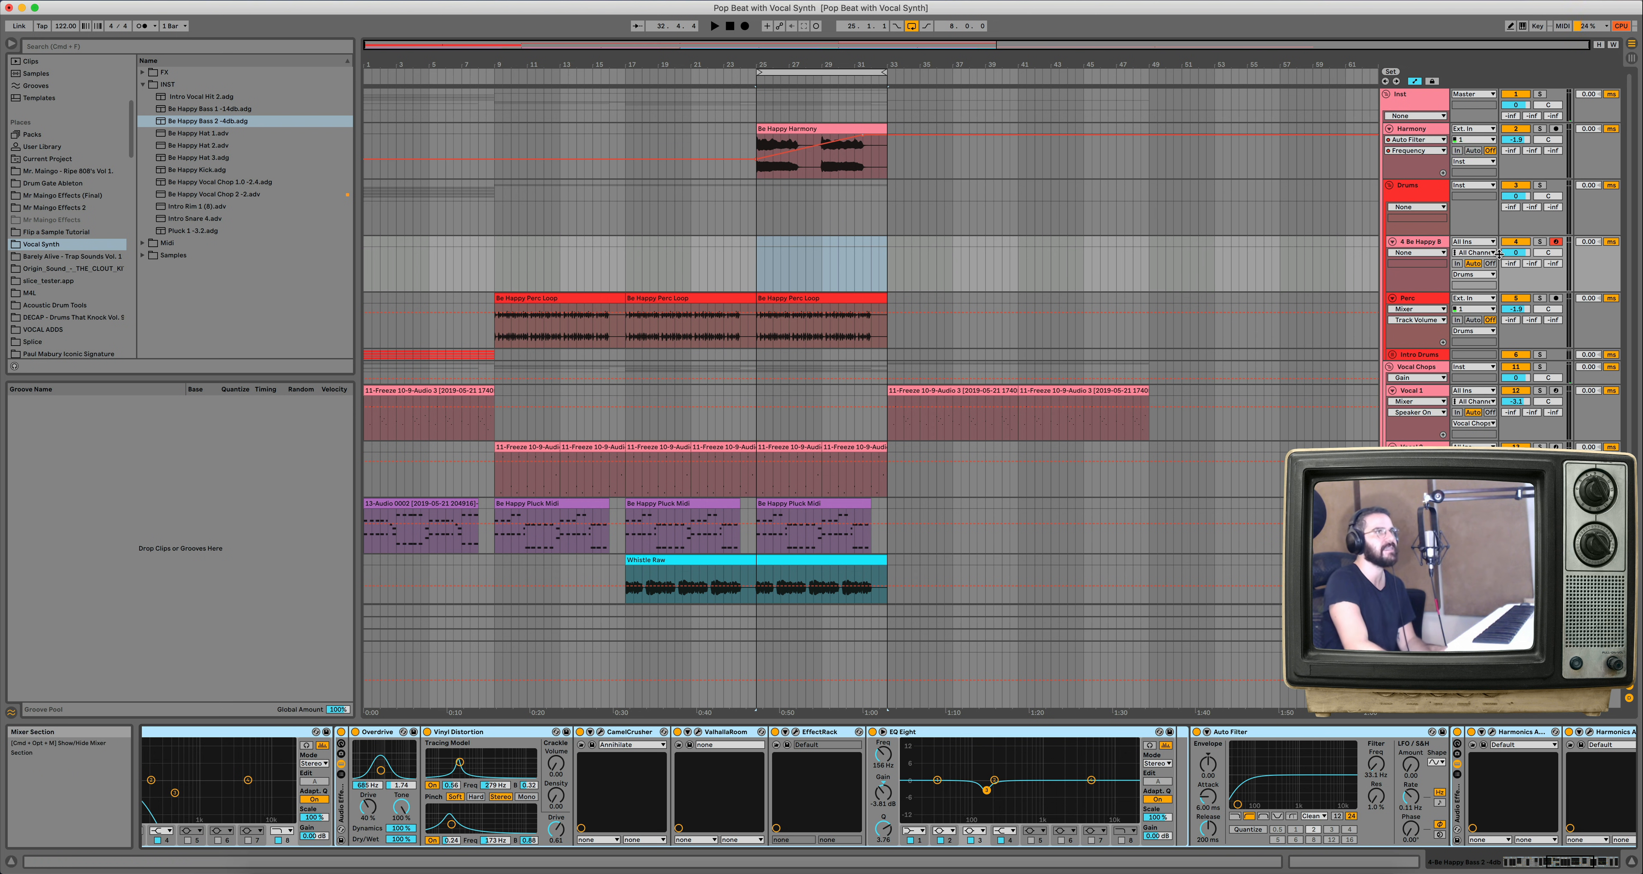
{"action": "left_click_drag", "start_coordinate": [1516, 252], "coordinate": [1515, 261]}
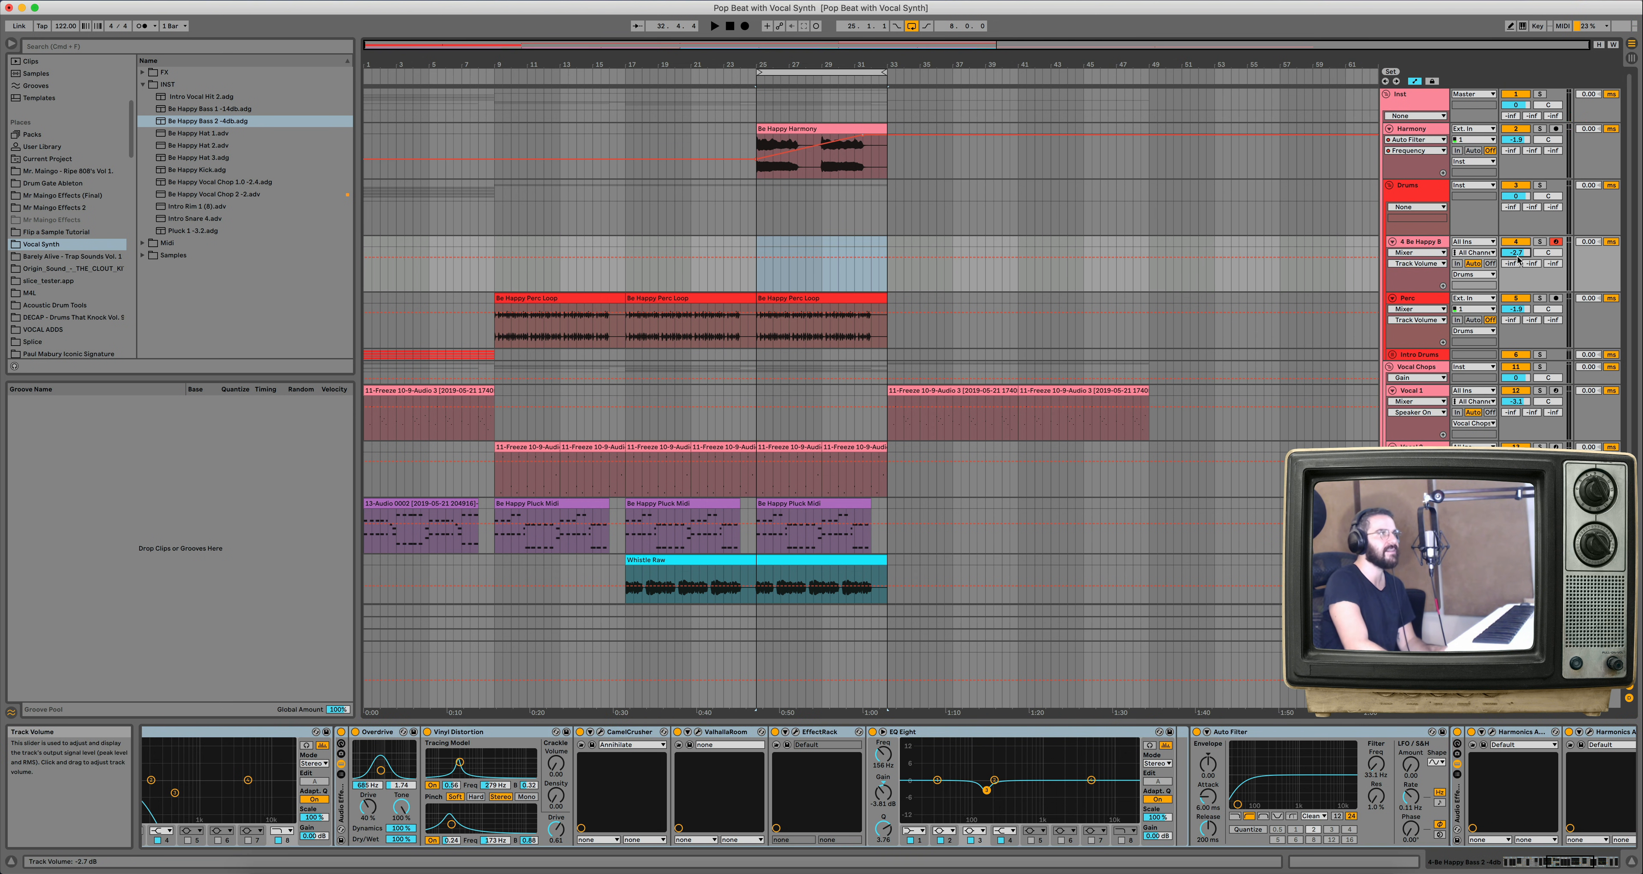
Place Bass 2.mid on the bass track at bar 25 and play the looped section.
{"action": "left_click", "coordinate": [160, 242]}
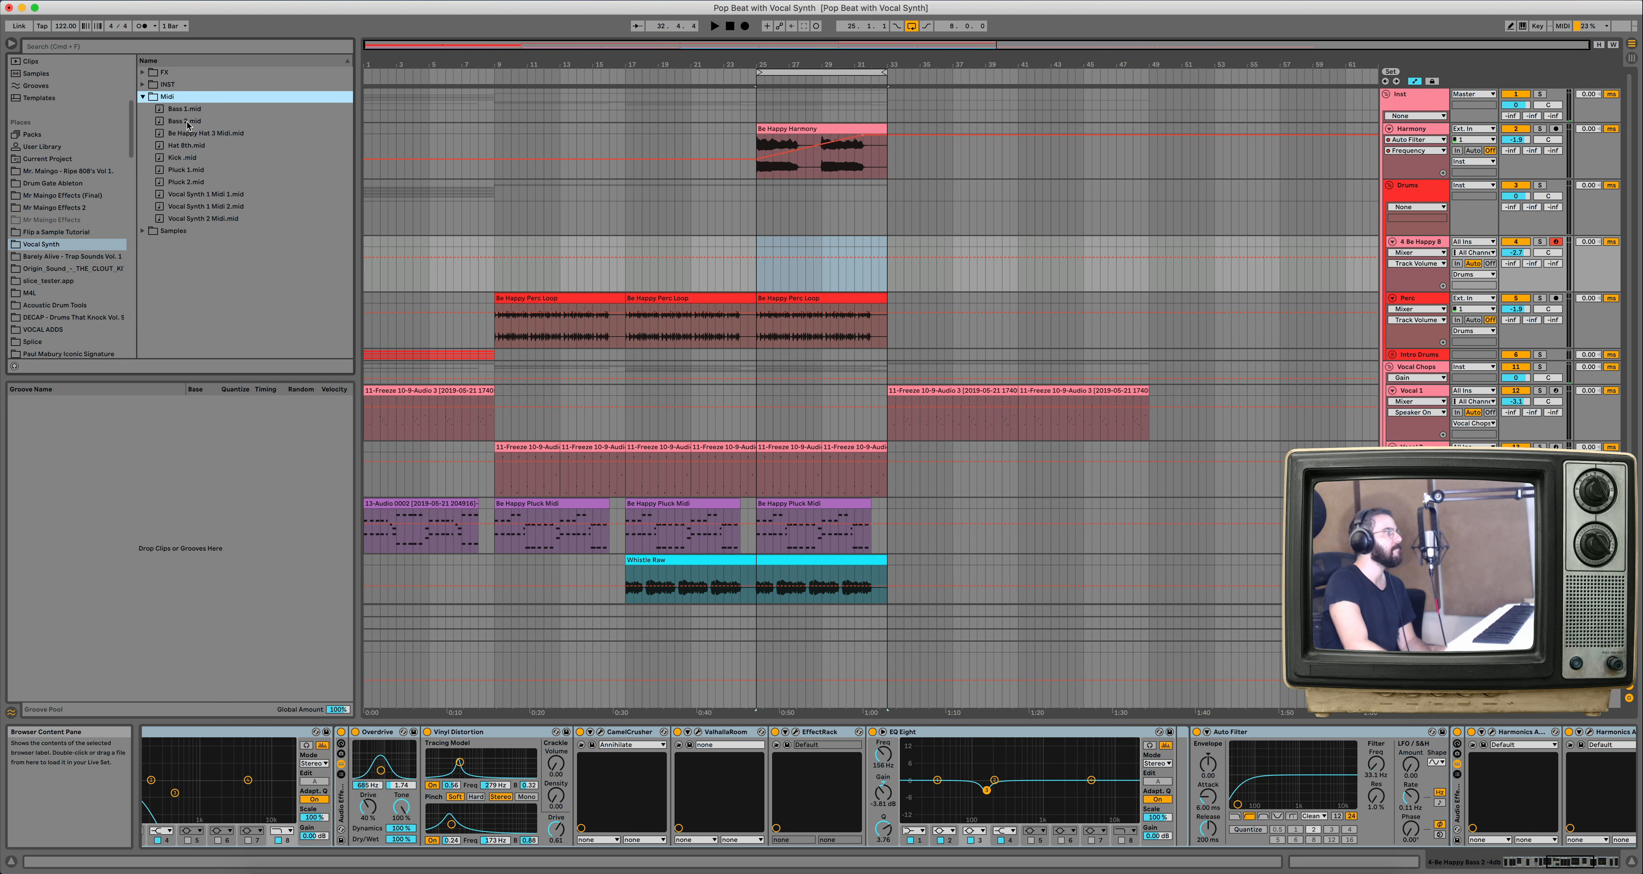
{"action": "left_click_drag", "start_coordinate": [189, 126], "coordinate": [759, 264]}
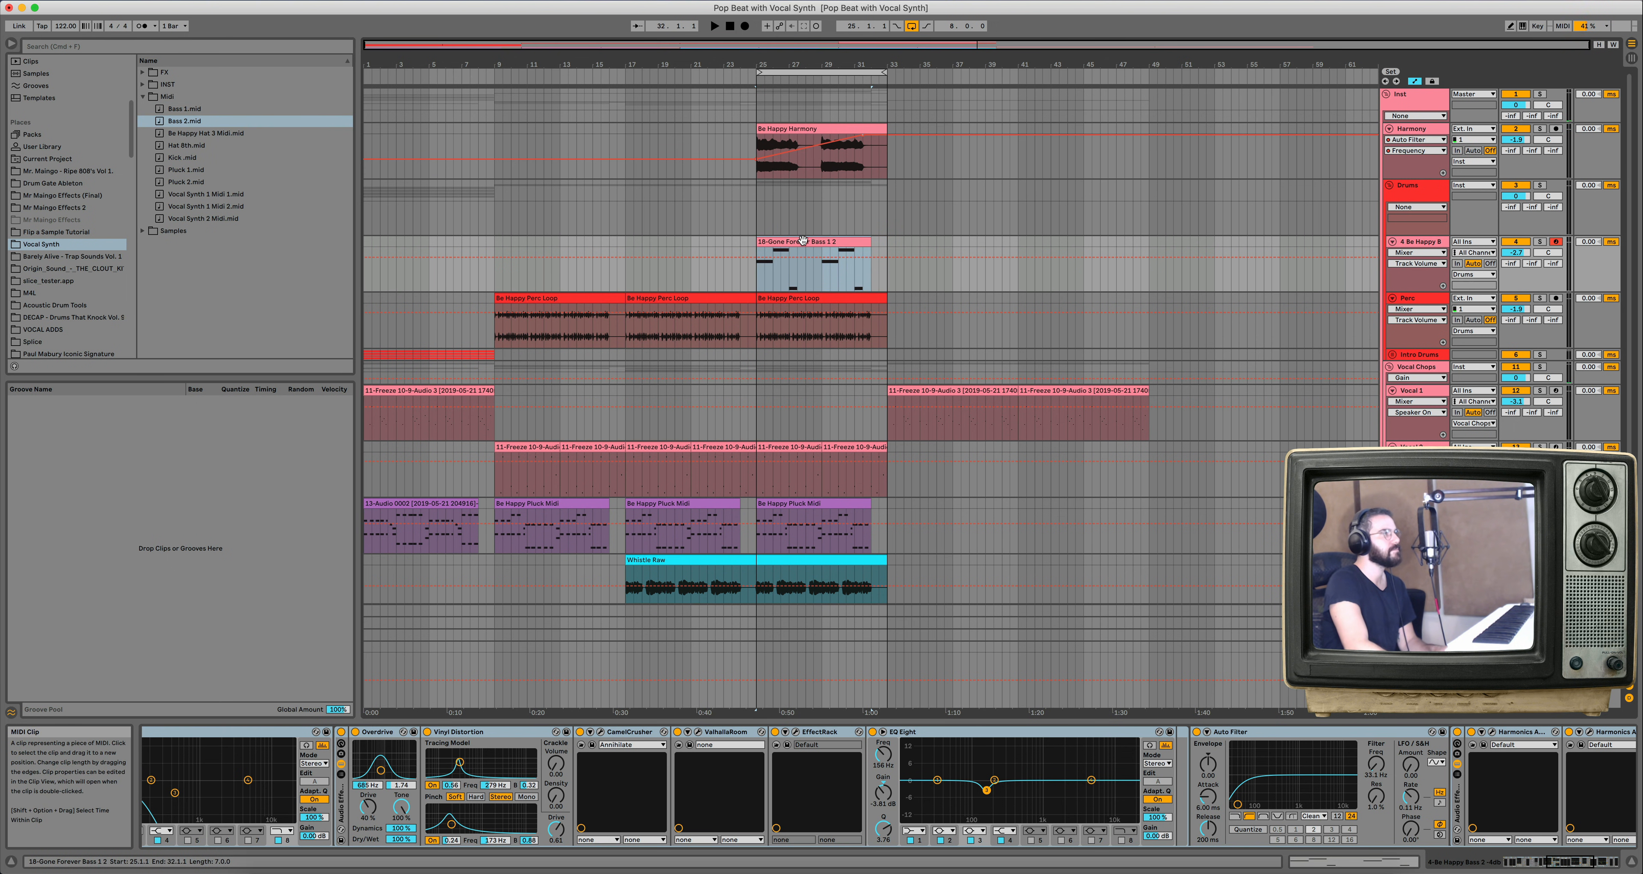
{"action": "key", "text": "space"}
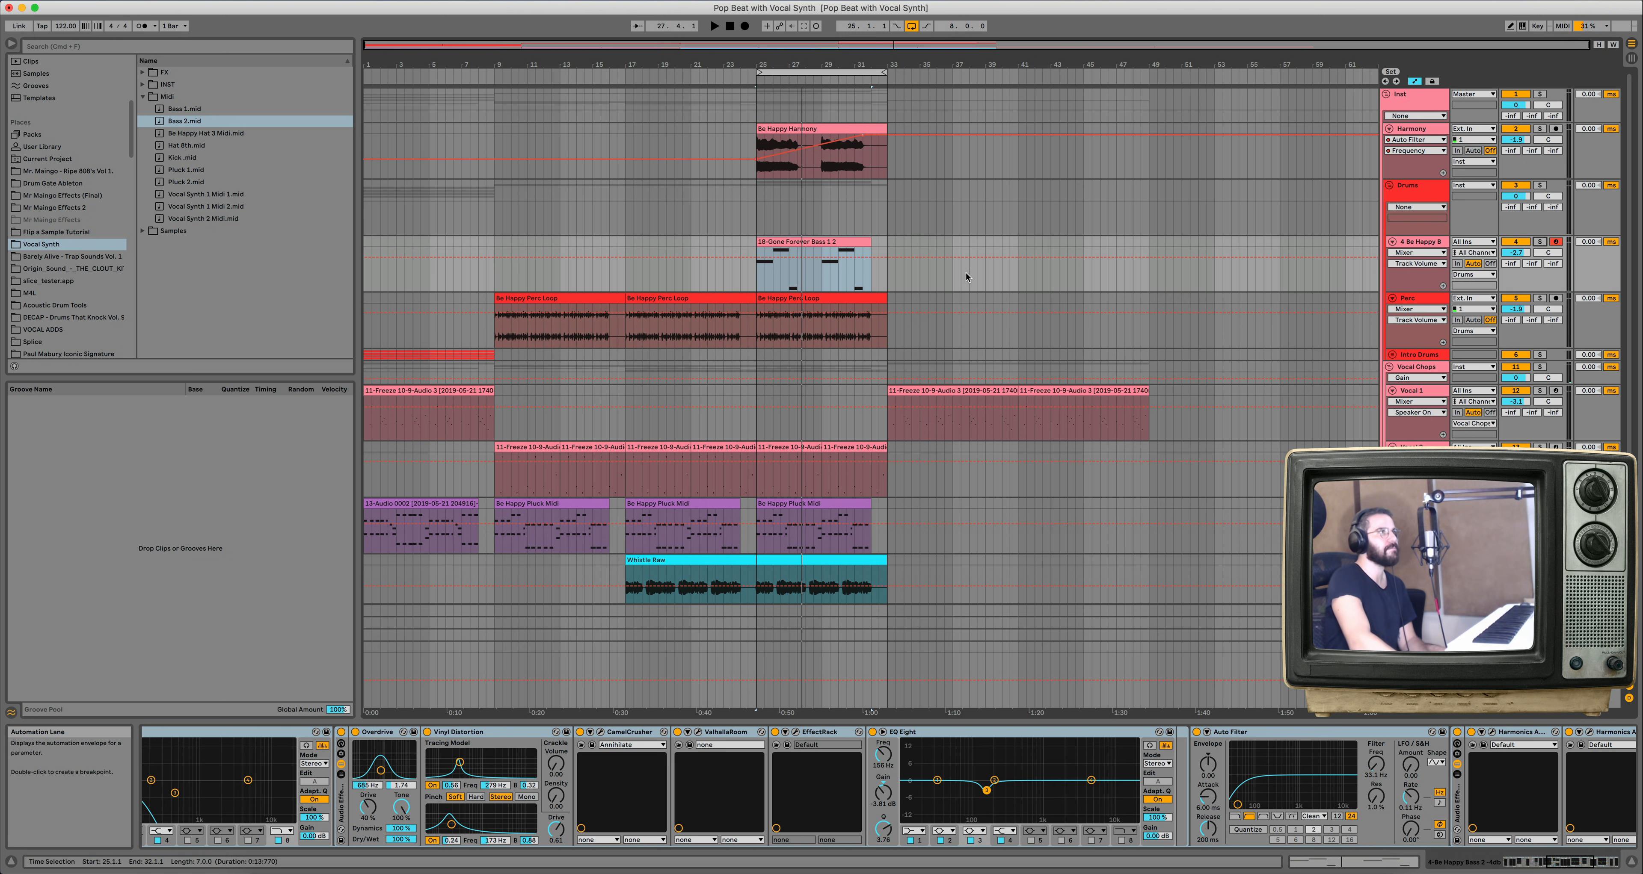
{"action": "left_click", "coordinate": [781, 70]}
{"action": "key", "text": "space"}
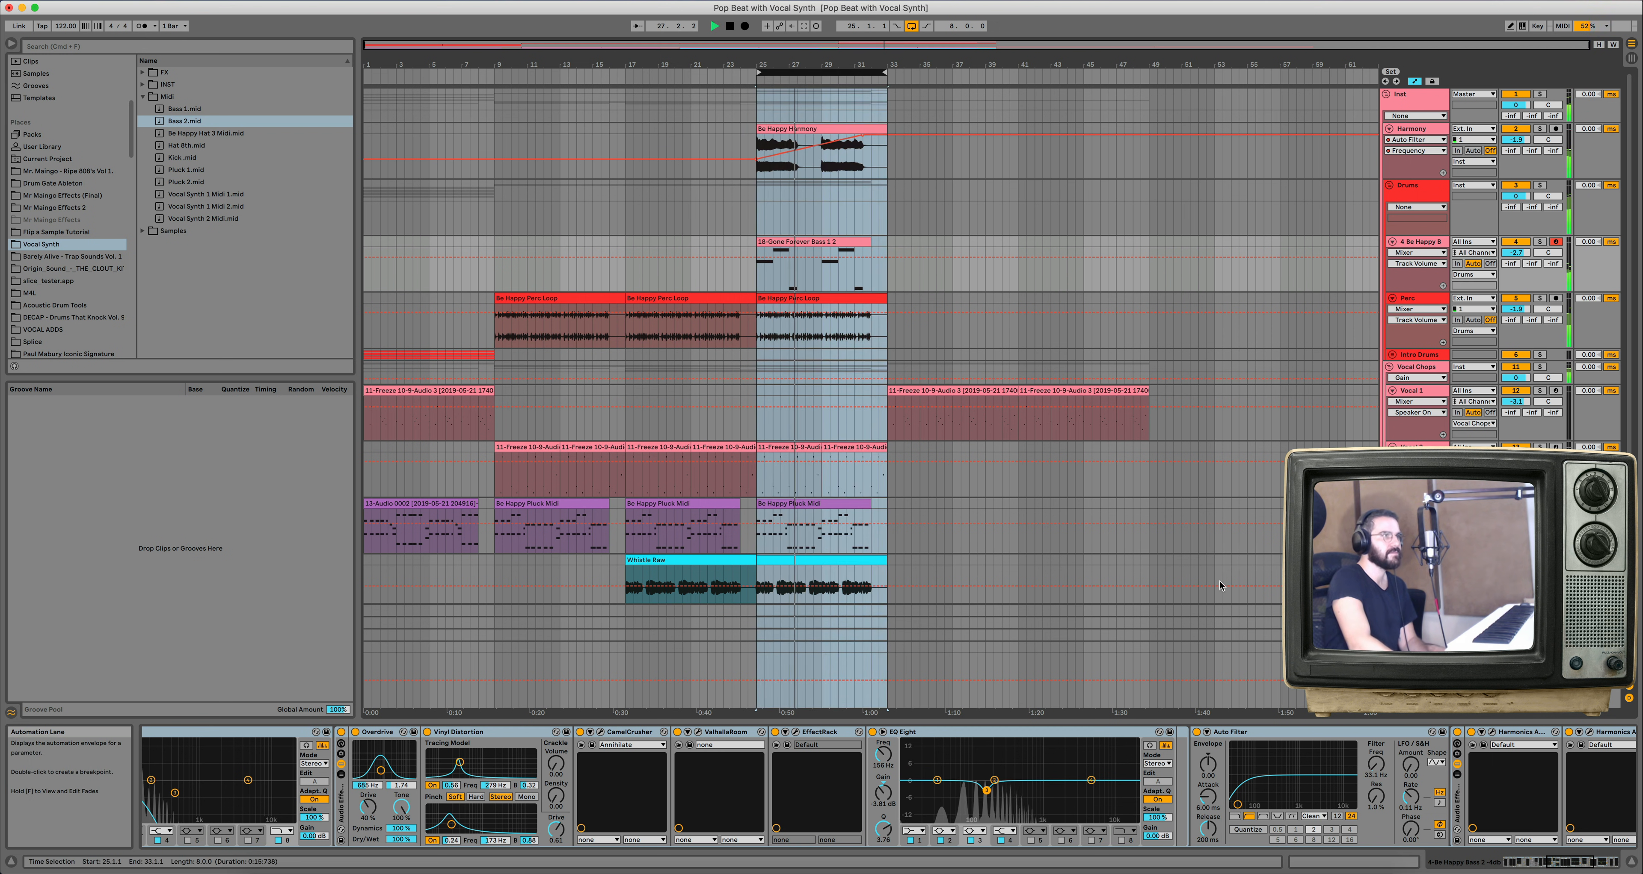
Automate the bass track's Auto Filter frequency to fall from about 133 Hz across the bass clip, and select the looped section.
{"action": "left_click", "coordinate": [1378, 766]}
{"action": "left_click_drag", "start_coordinate": [1375, 767], "coordinate": [1375, 761]}
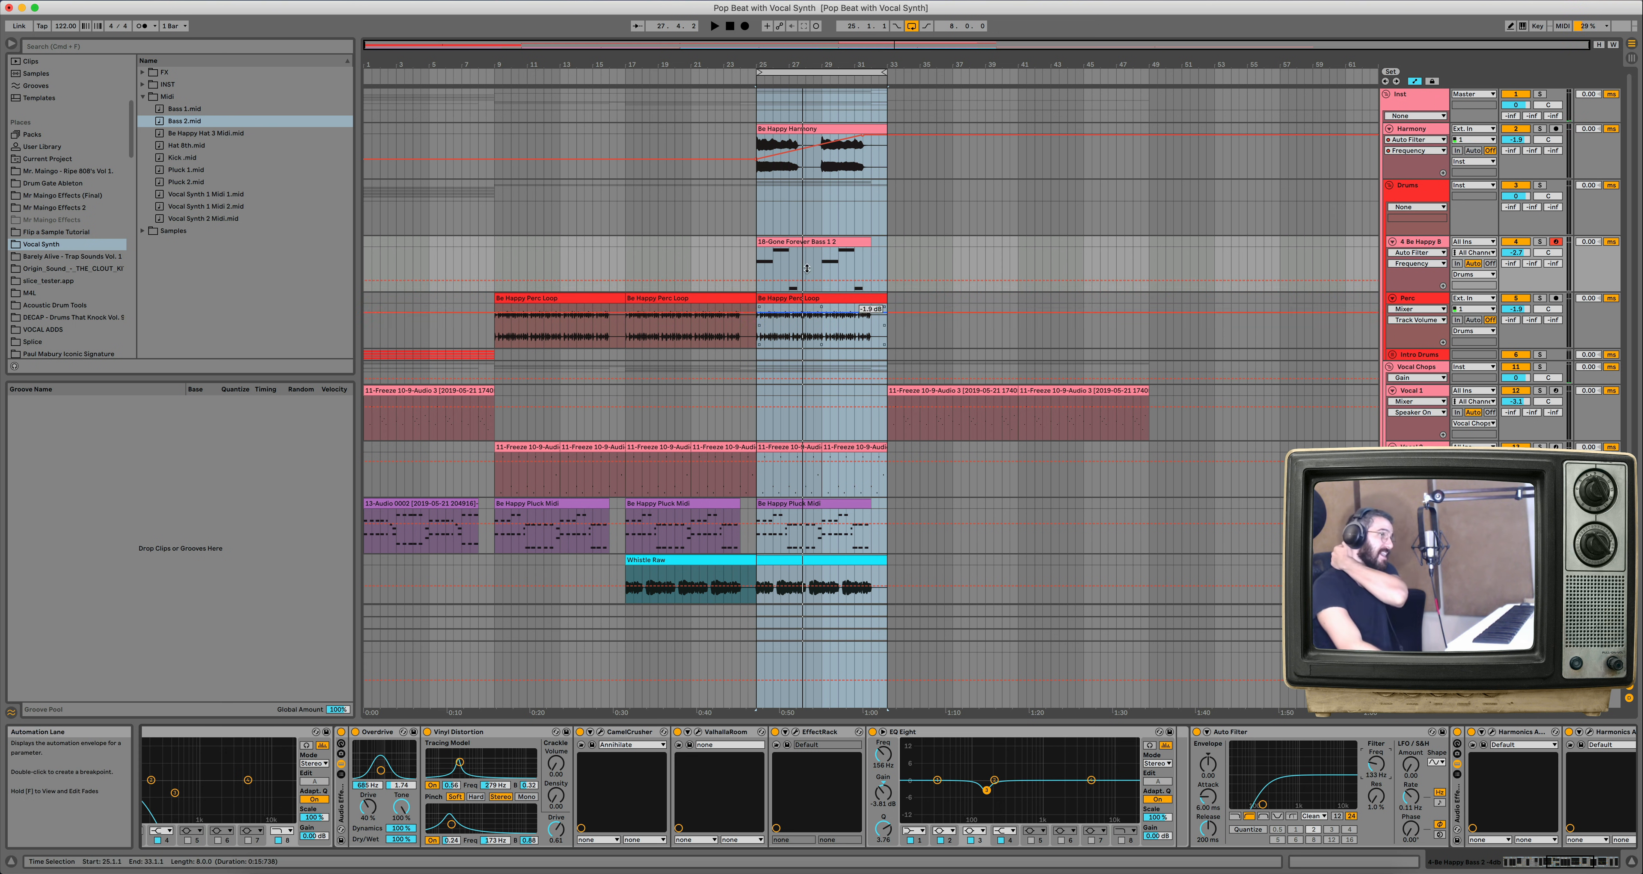
{"action": "left_click", "coordinate": [756, 281]}
{"action": "left_click_drag", "start_coordinate": [862, 281], "coordinate": [862, 291]}
{"action": "left_click", "coordinate": [782, 72]}
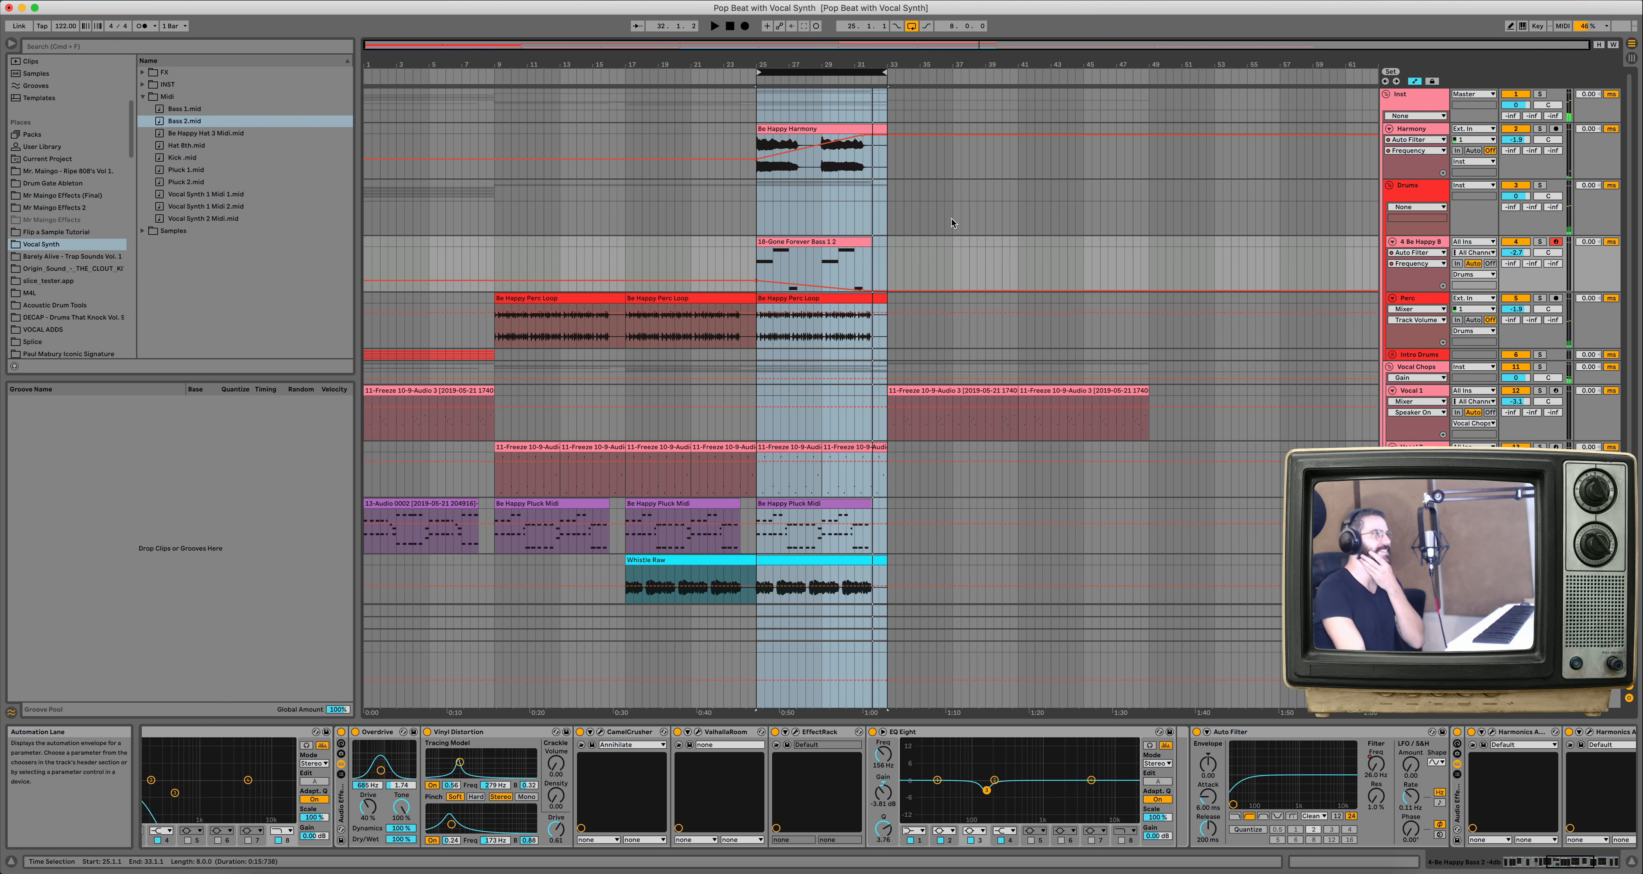
Extend the loop start back to bar 1 and play the arrangement from the beginning.
{"action": "left_click_drag", "start_coordinate": [759, 72], "coordinate": [303, 68]}
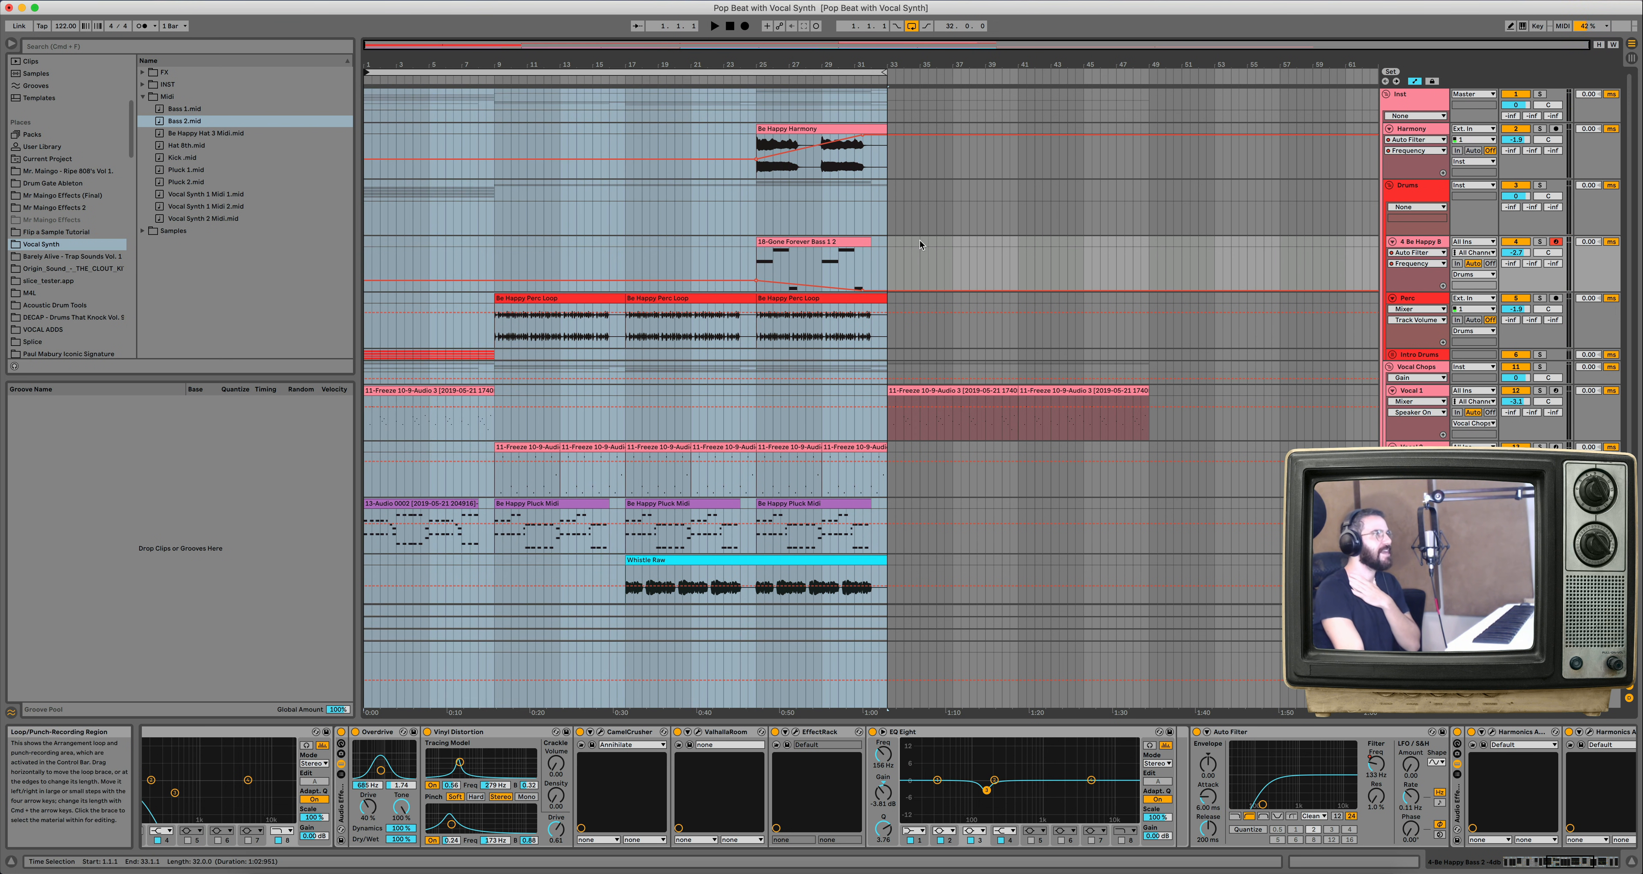
{"action": "left_click", "coordinate": [707, 71]}
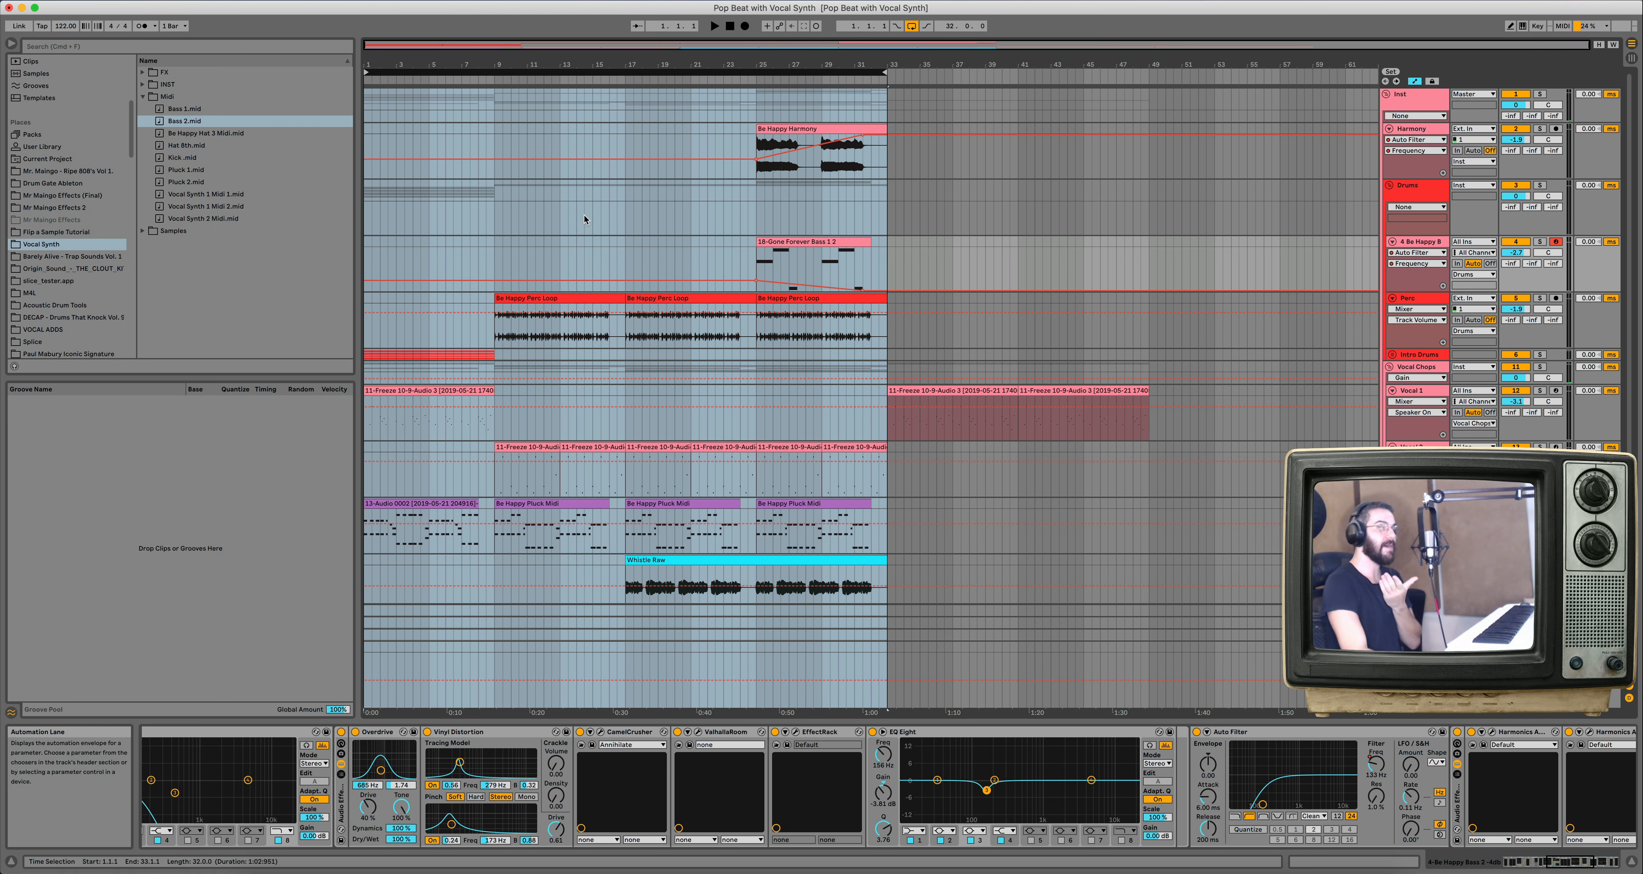
{"action": "key", "text": "space"}
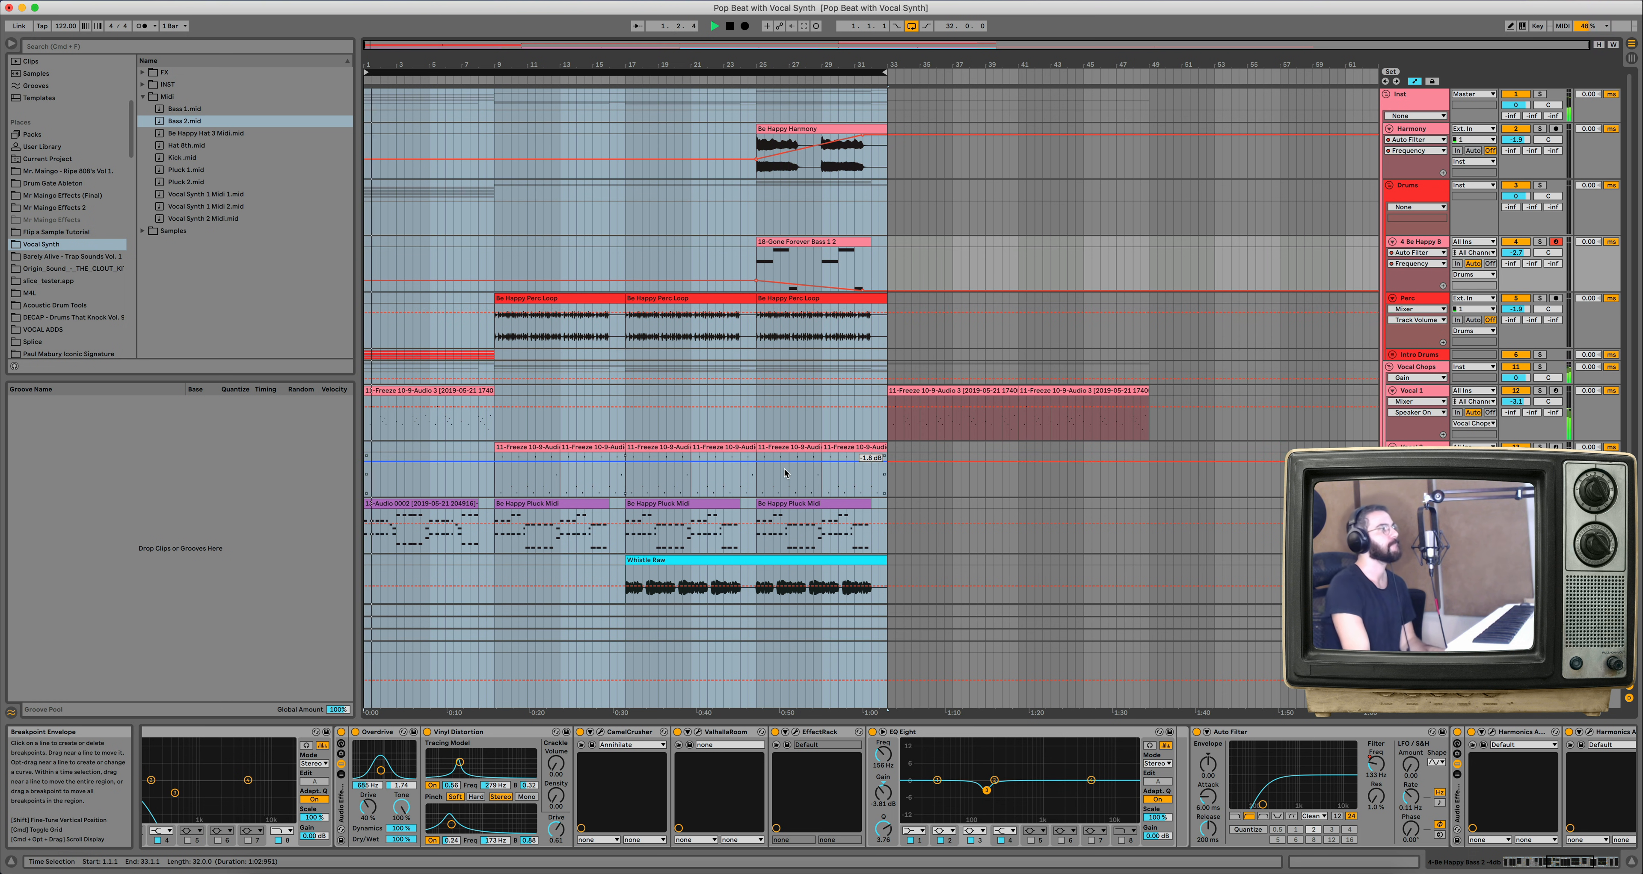
Hide the automation lanes, unfold the Intro Drums group, and set the intro snare track's volume to -6.7 dB.
{"action": "left_click", "coordinate": [1415, 82]}
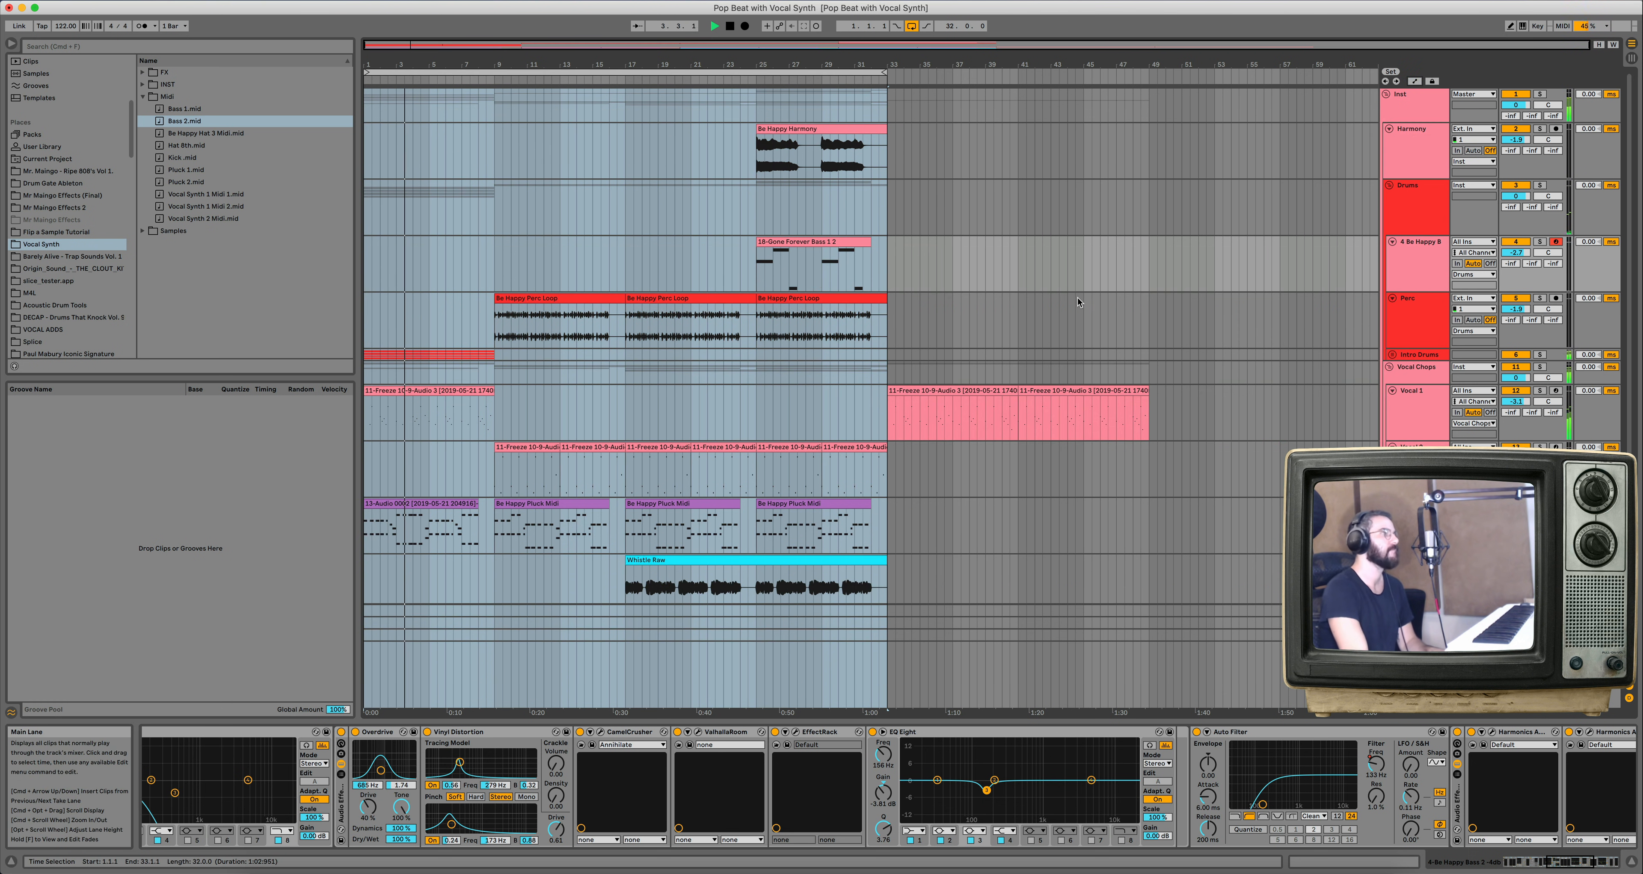
{"action": "scroll", "coordinate": [1077, 298], "scroll_direction": "down", "scroll_amount": 1}
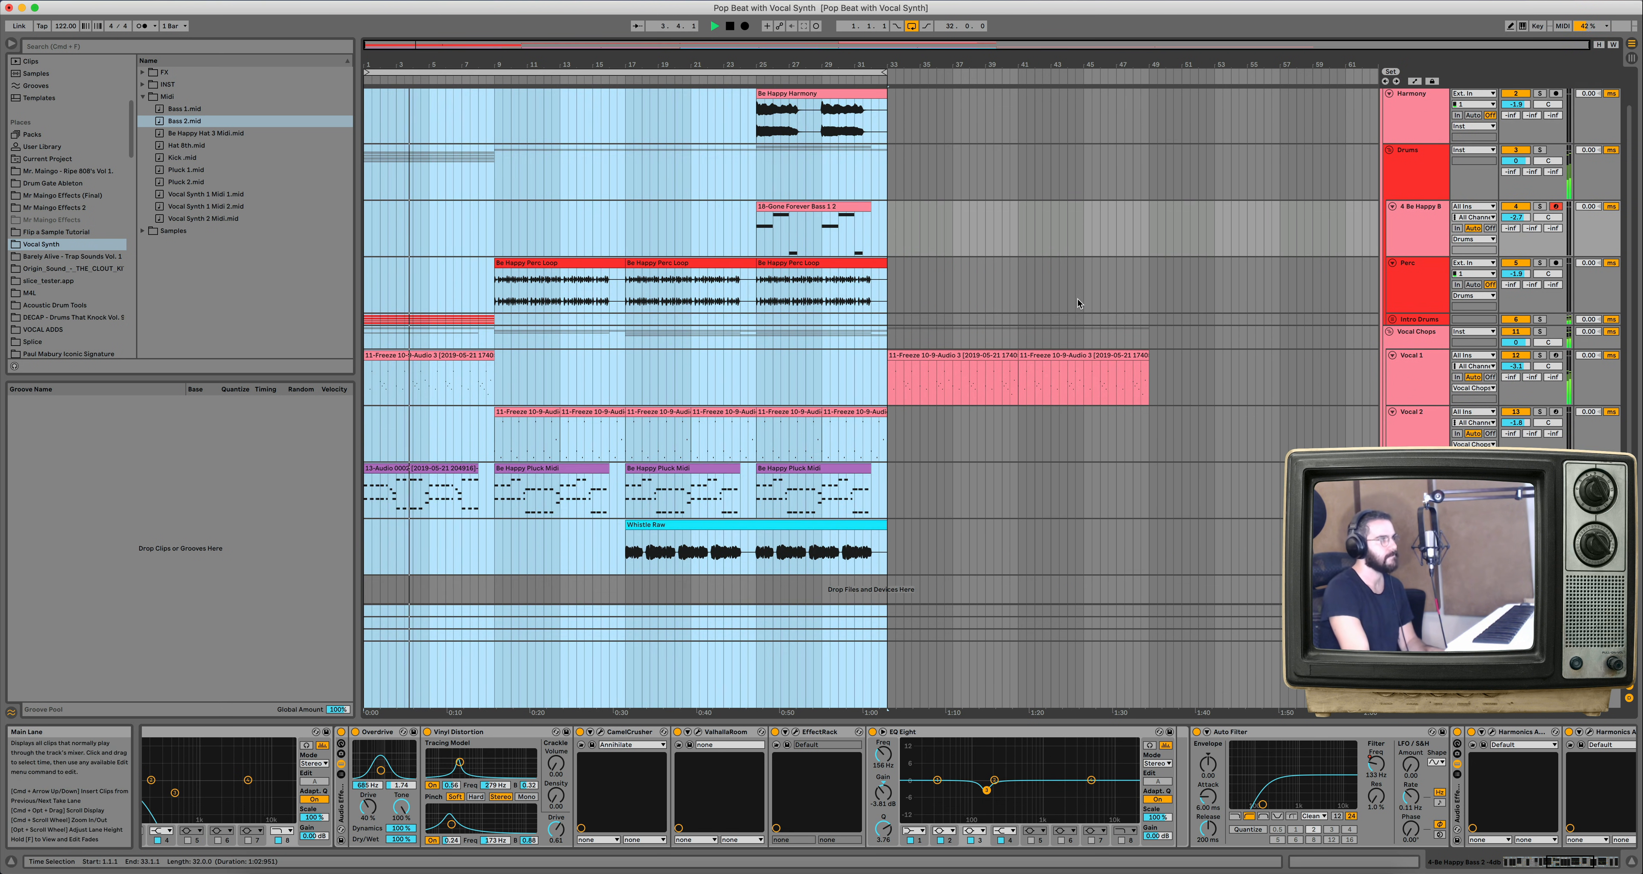
{"action": "left_click", "coordinate": [1392, 319]}
{"action": "left_click_drag", "start_coordinate": [1516, 432], "coordinate": [1515, 440]}
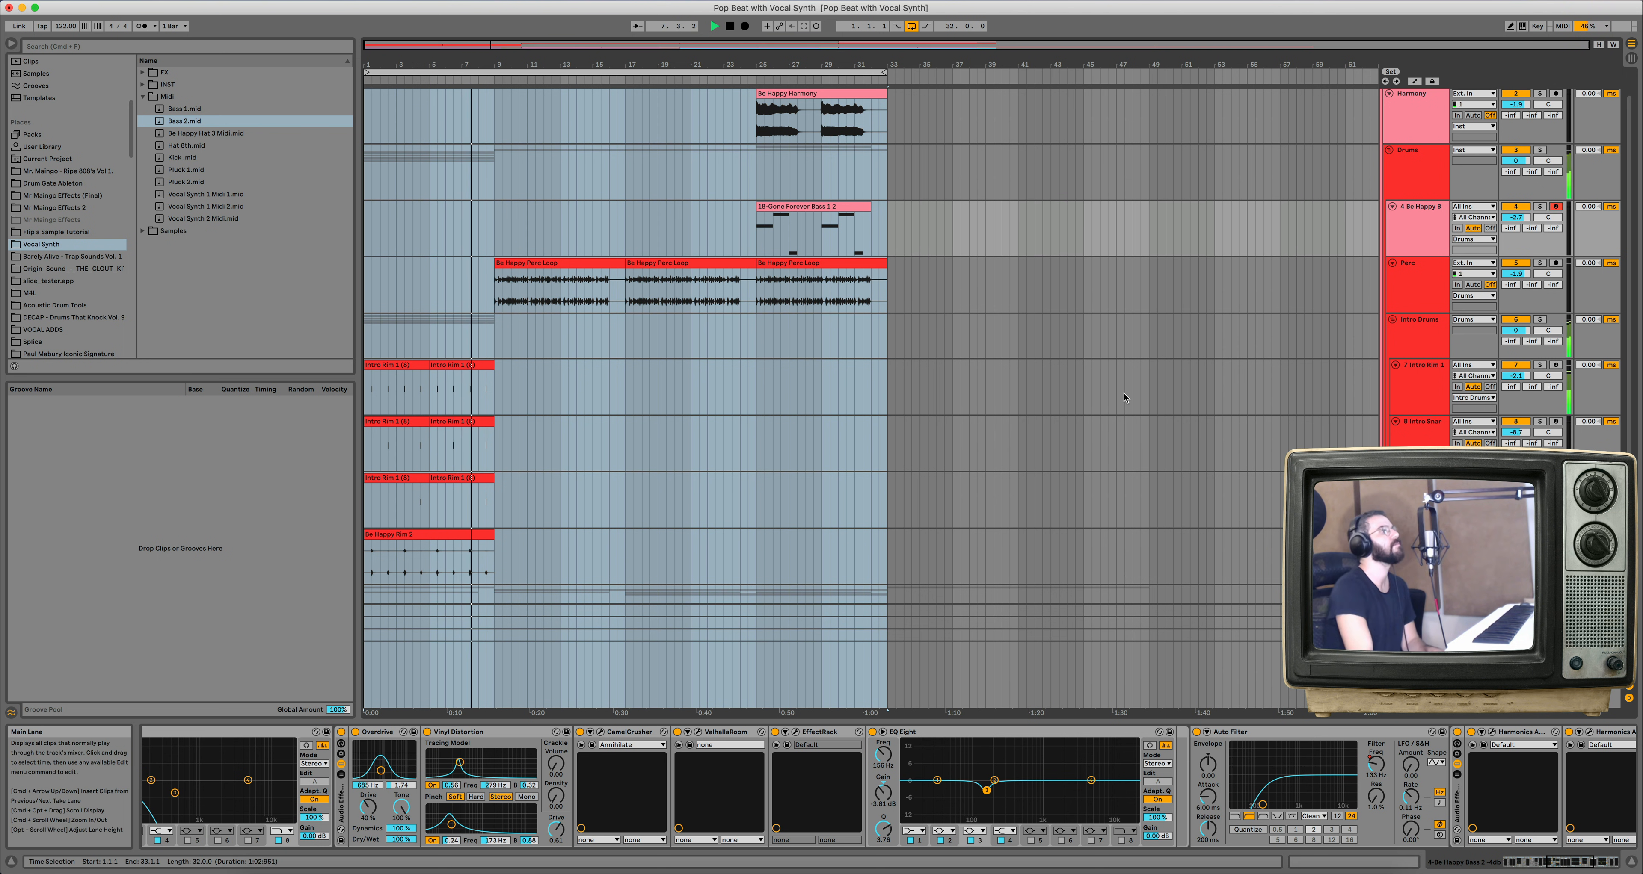
Add a one-bar clip section on Vocal 1 at bar 32, and trim the last Vocal 2 clip to end there.
{"action": "scroll", "coordinate": [1118, 394], "scroll_direction": "down", "scroll_amount": 3}
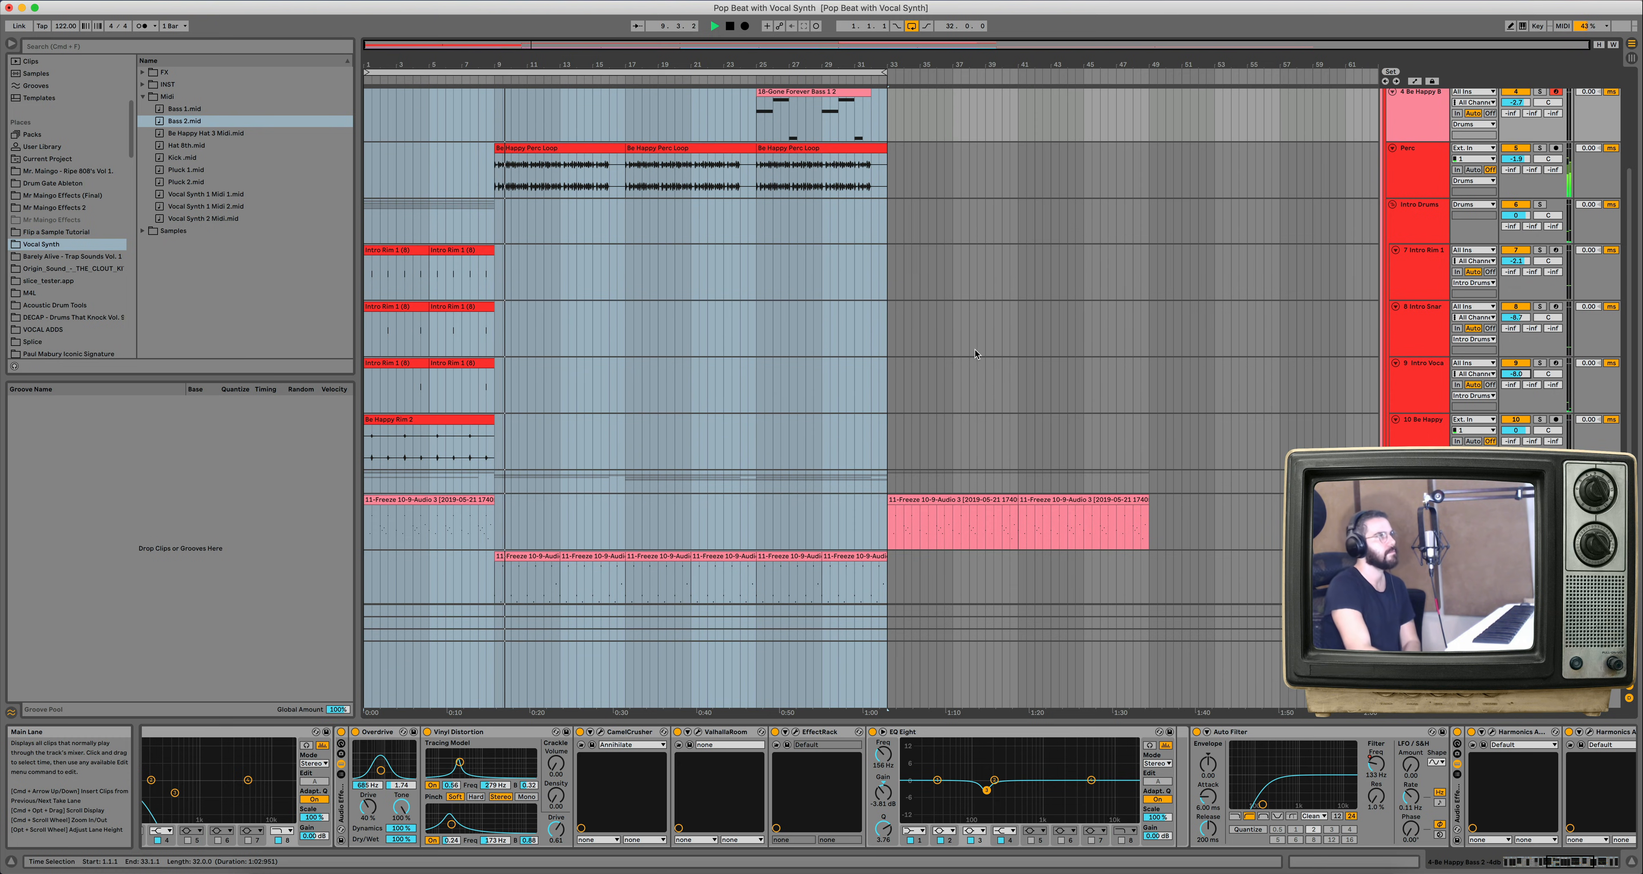
{"action": "scroll", "coordinate": [976, 348], "scroll_direction": "up", "scroll_amount": 3}
{"action": "scroll", "coordinate": [975, 349], "scroll_direction": "down", "scroll_amount": 6}
{"action": "left_click", "coordinate": [943, 358]}
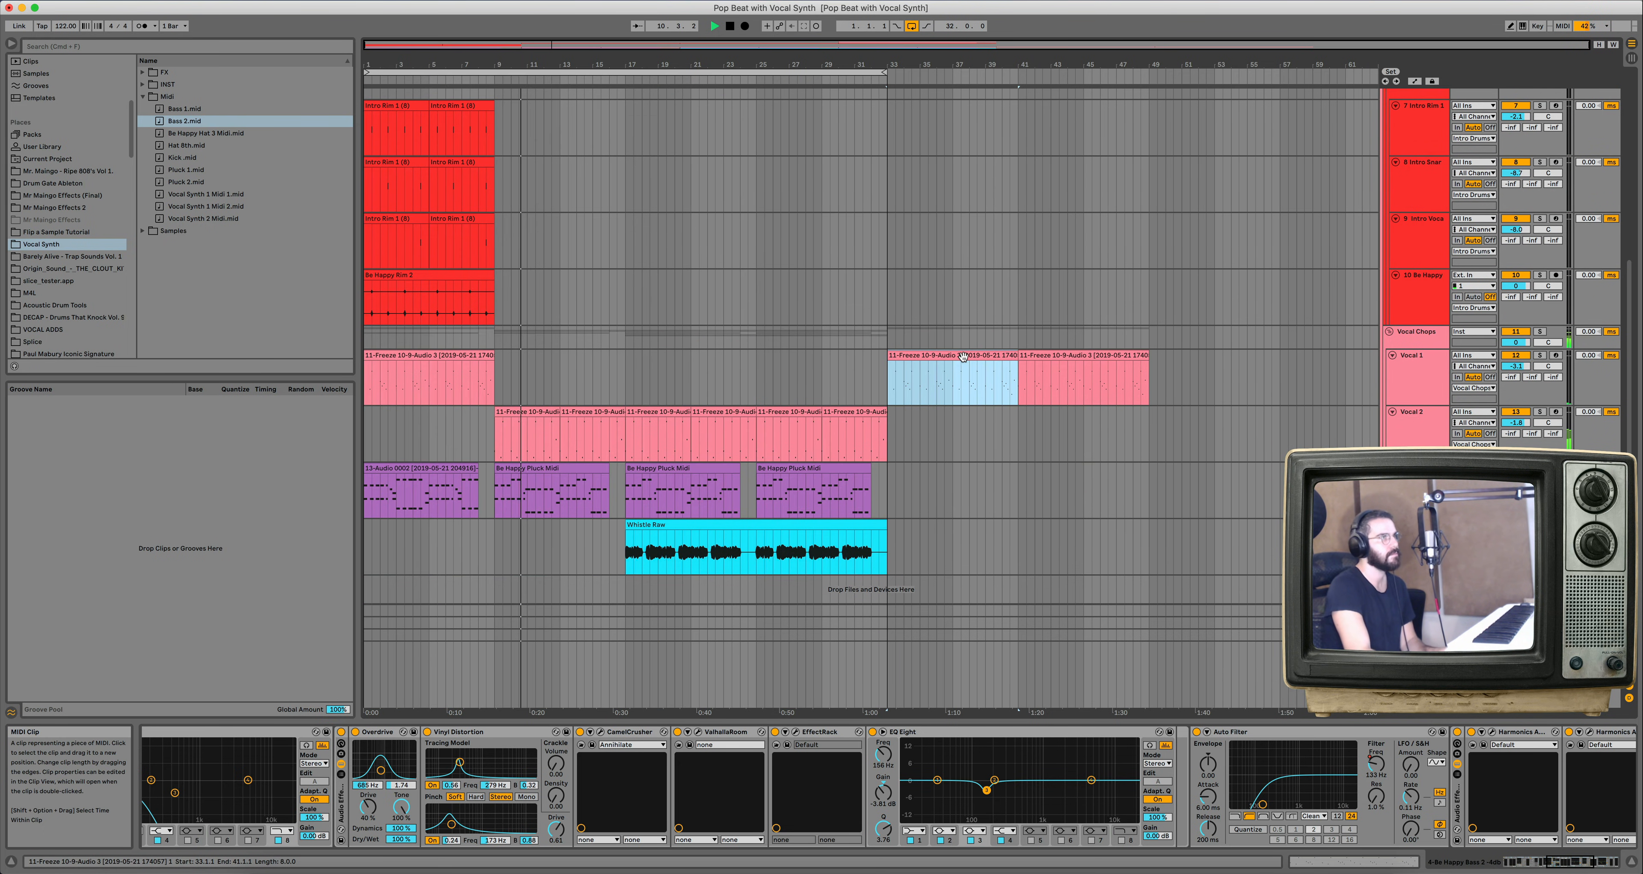
{"action": "left_click_drag", "start_coordinate": [953, 355], "coordinate": [874, 358]}
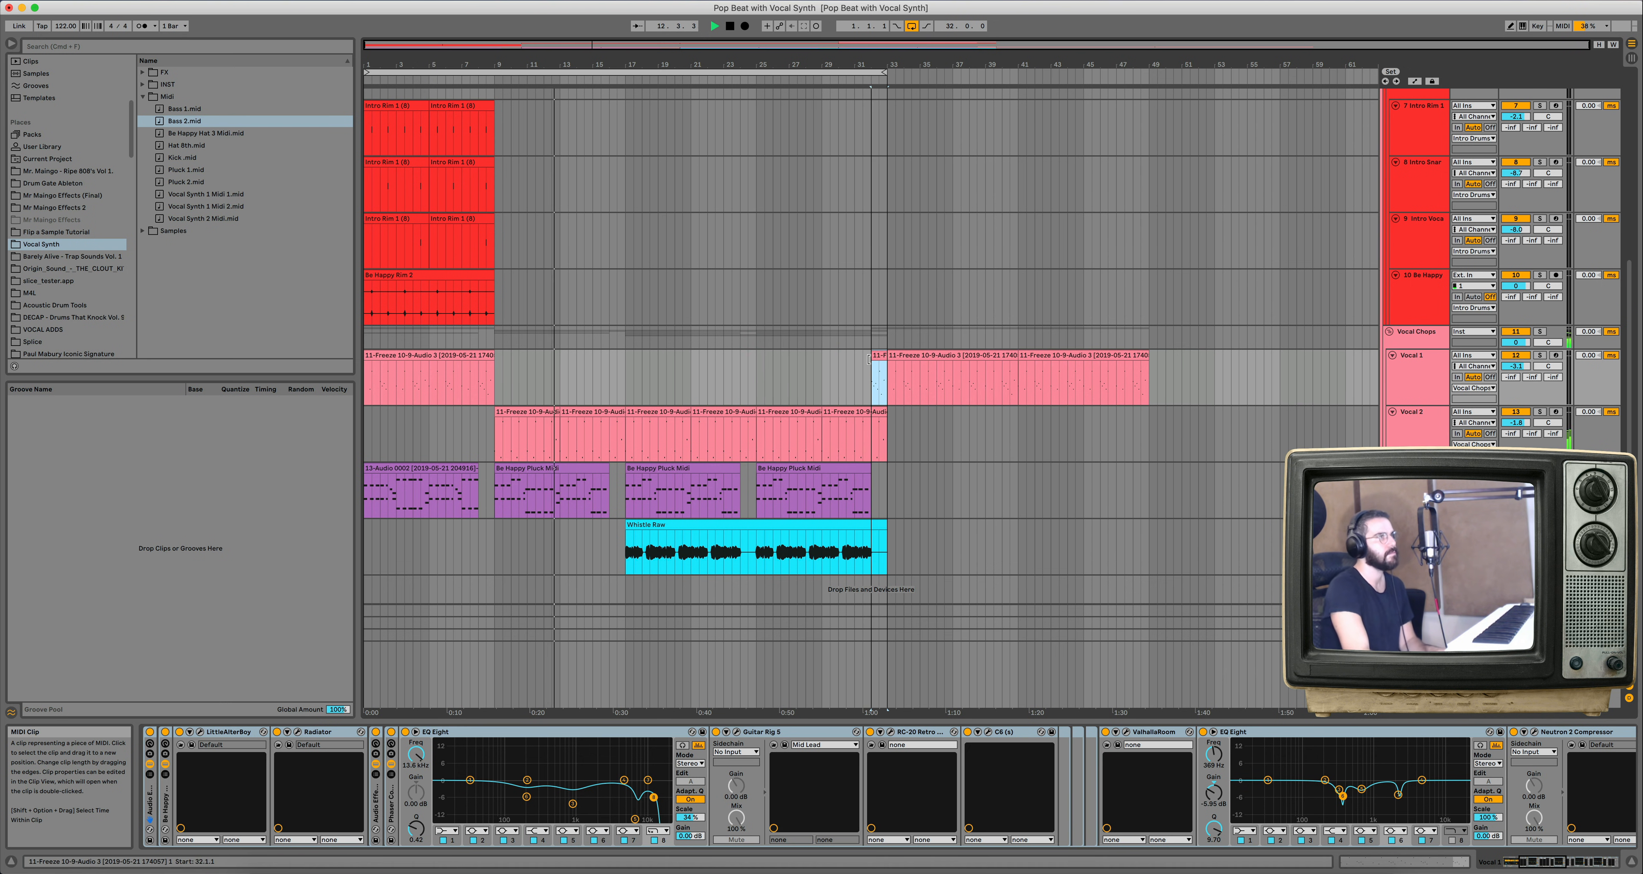
{"action": "left_click_drag", "start_coordinate": [885, 413], "coordinate": [871, 413]}
{"action": "left_click", "coordinate": [960, 439]}
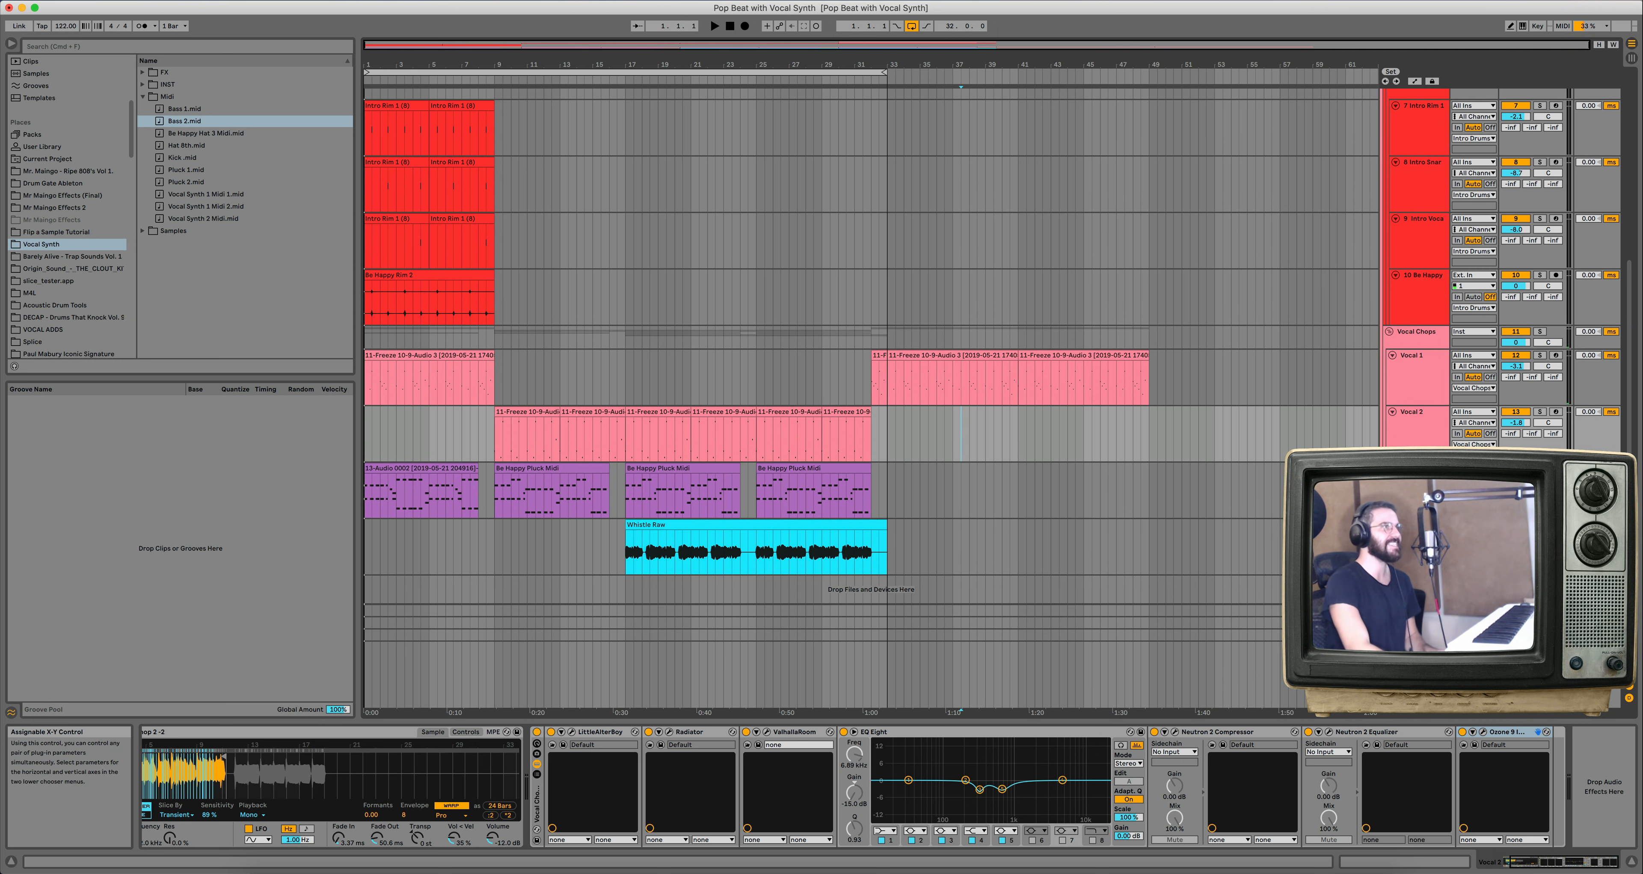
Extend the loop end to about bar 48 and play the Vocal 1 transition from bar 32.
{"action": "left_click", "coordinate": [879, 379]}
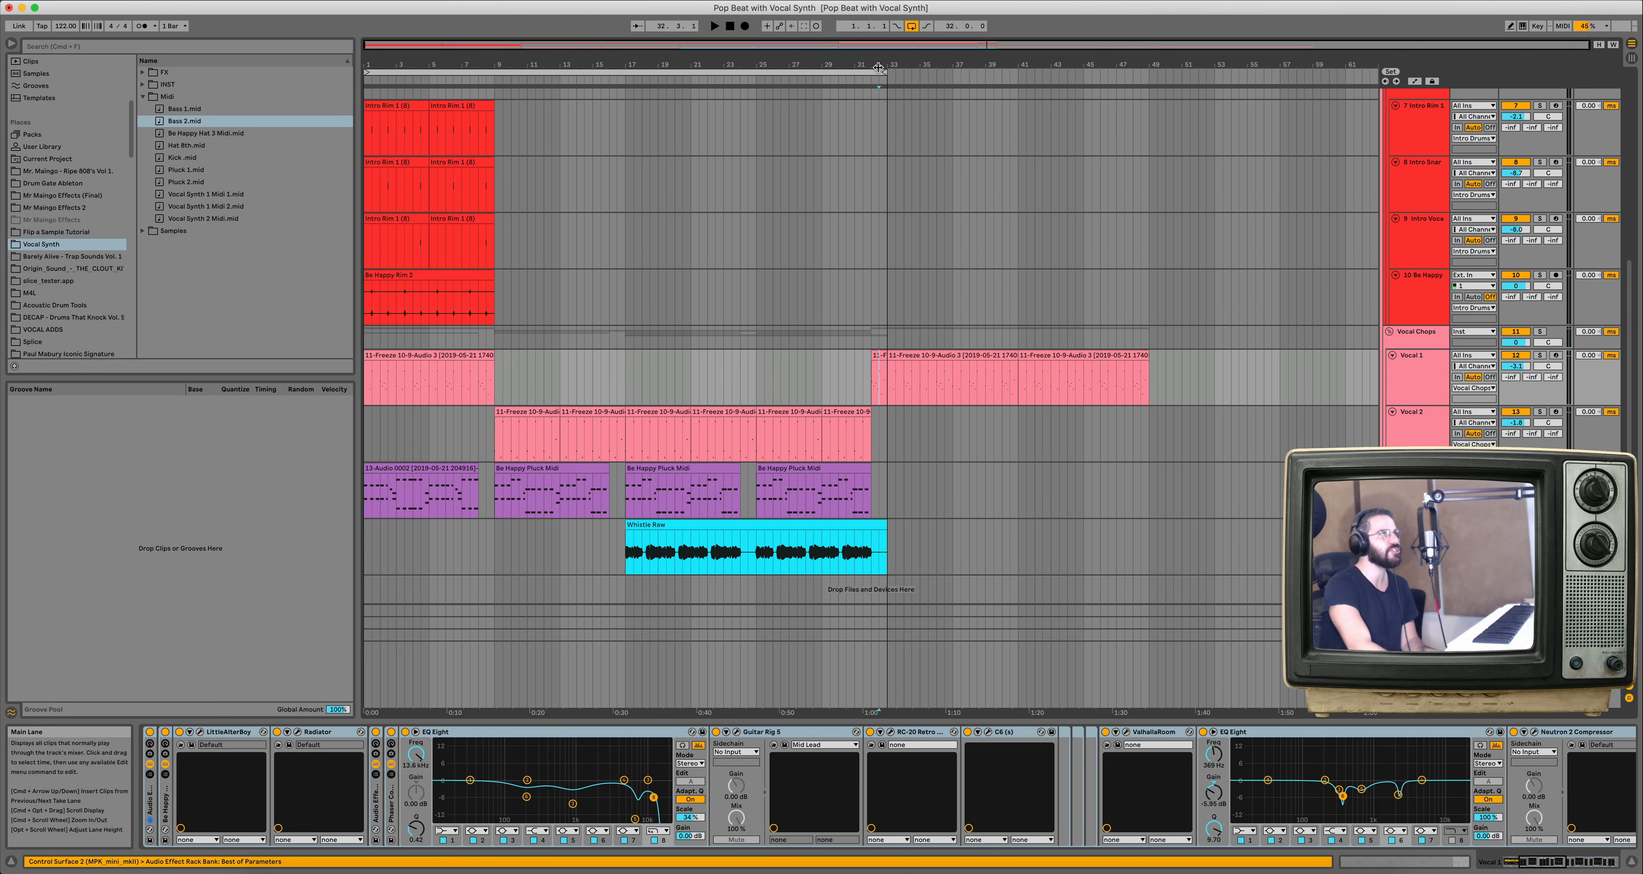
{"action": "left_click_drag", "start_coordinate": [878, 67], "coordinate": [883, 95]}
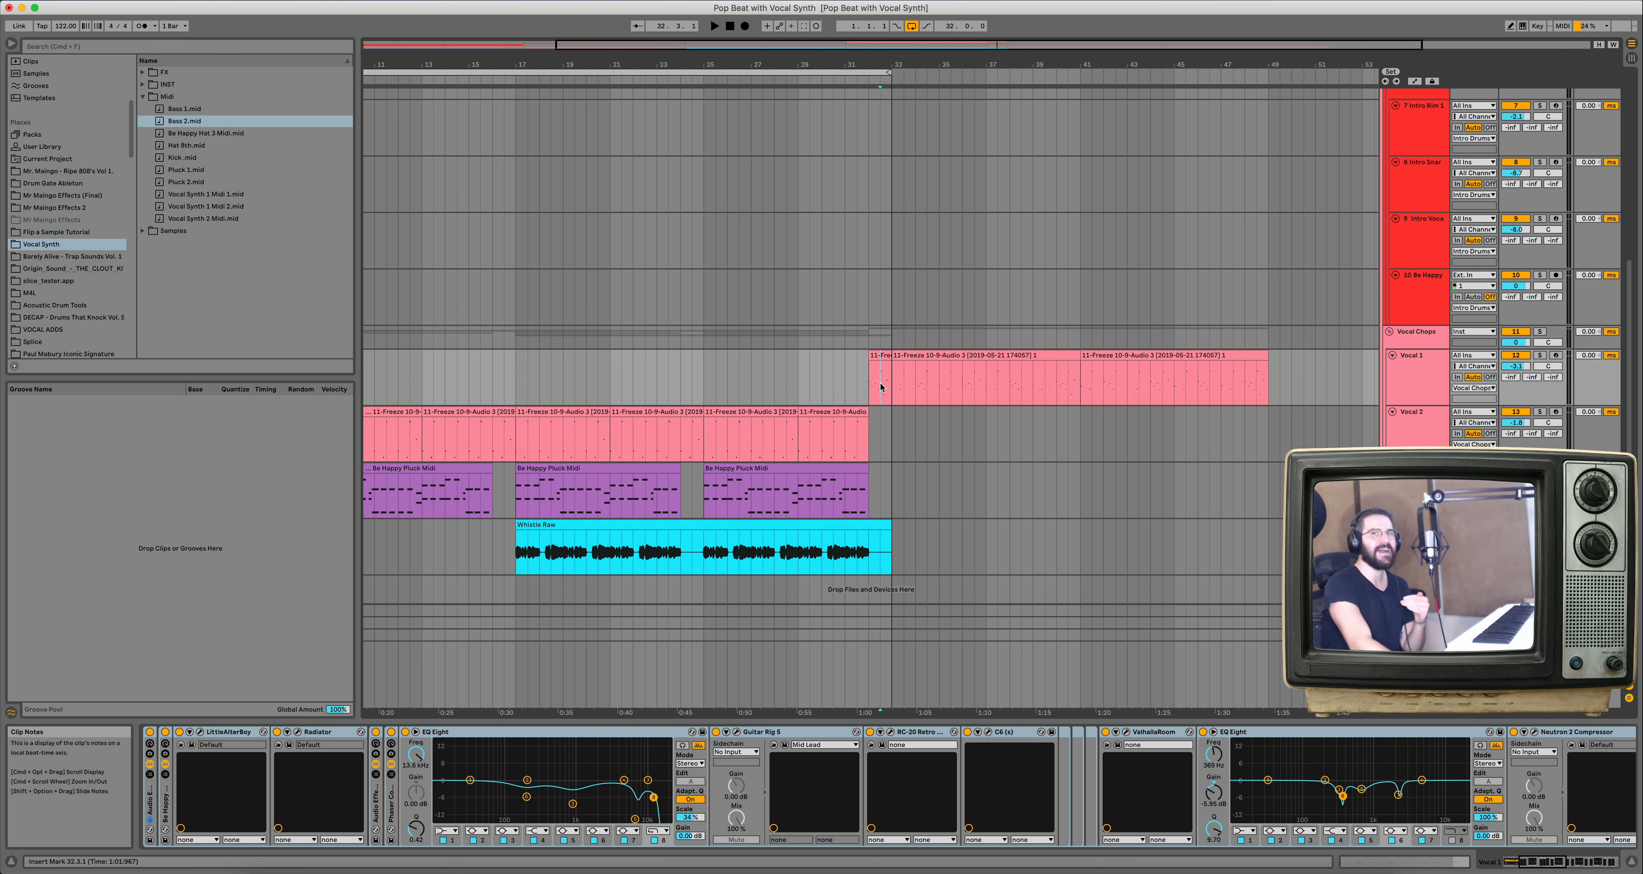
{"action": "left_click", "coordinate": [867, 368]}
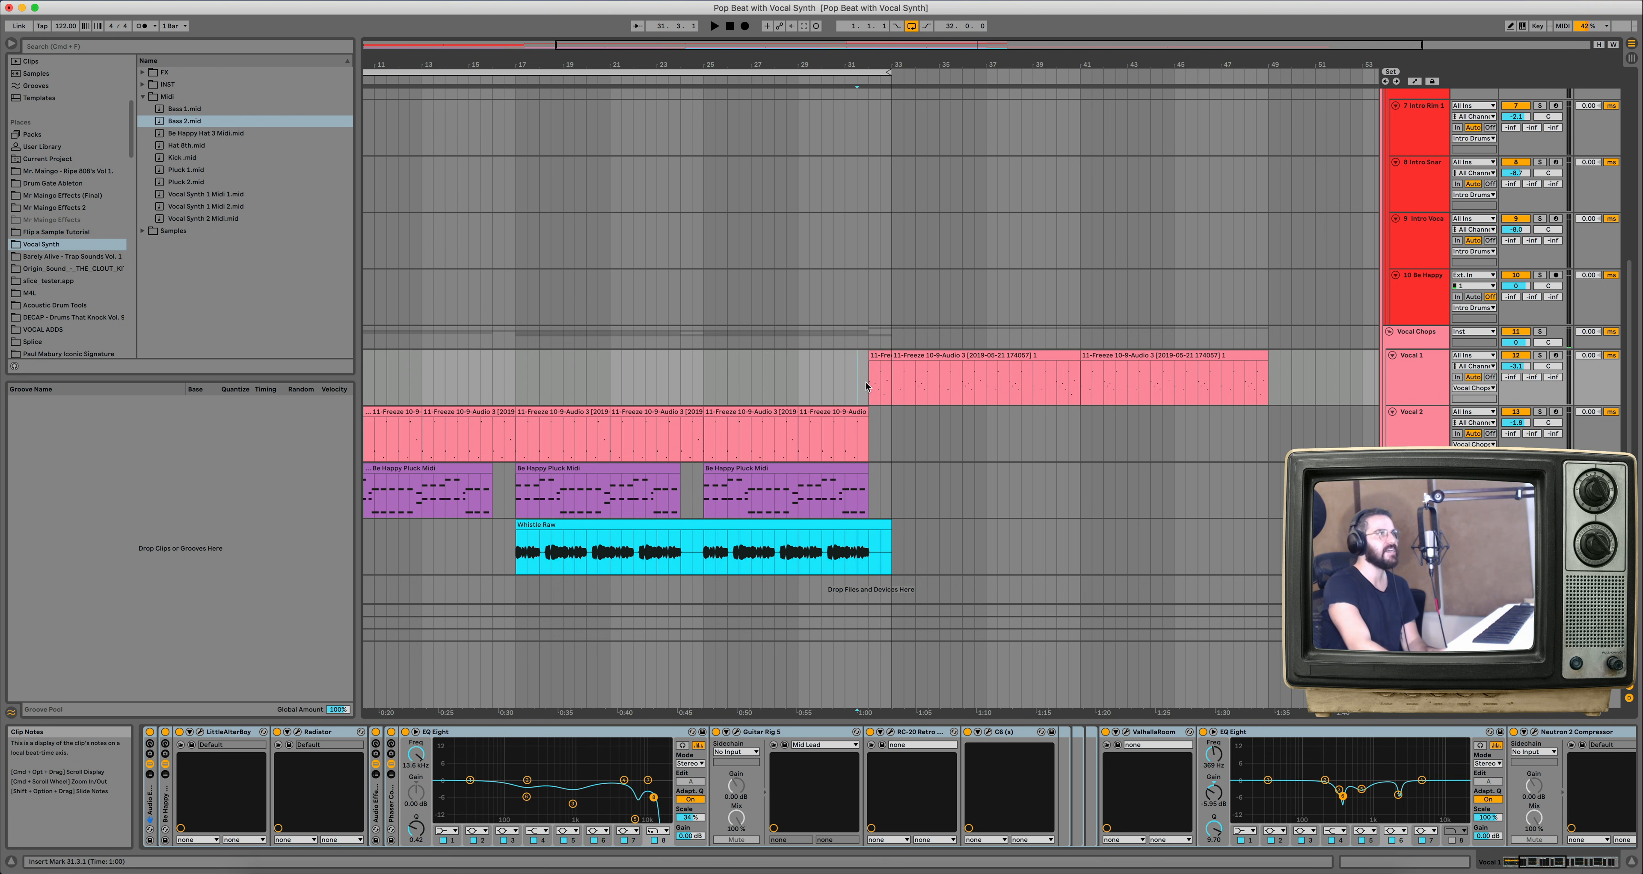
{"action": "left_click_drag", "start_coordinate": [886, 76], "coordinate": [1253, 74]}
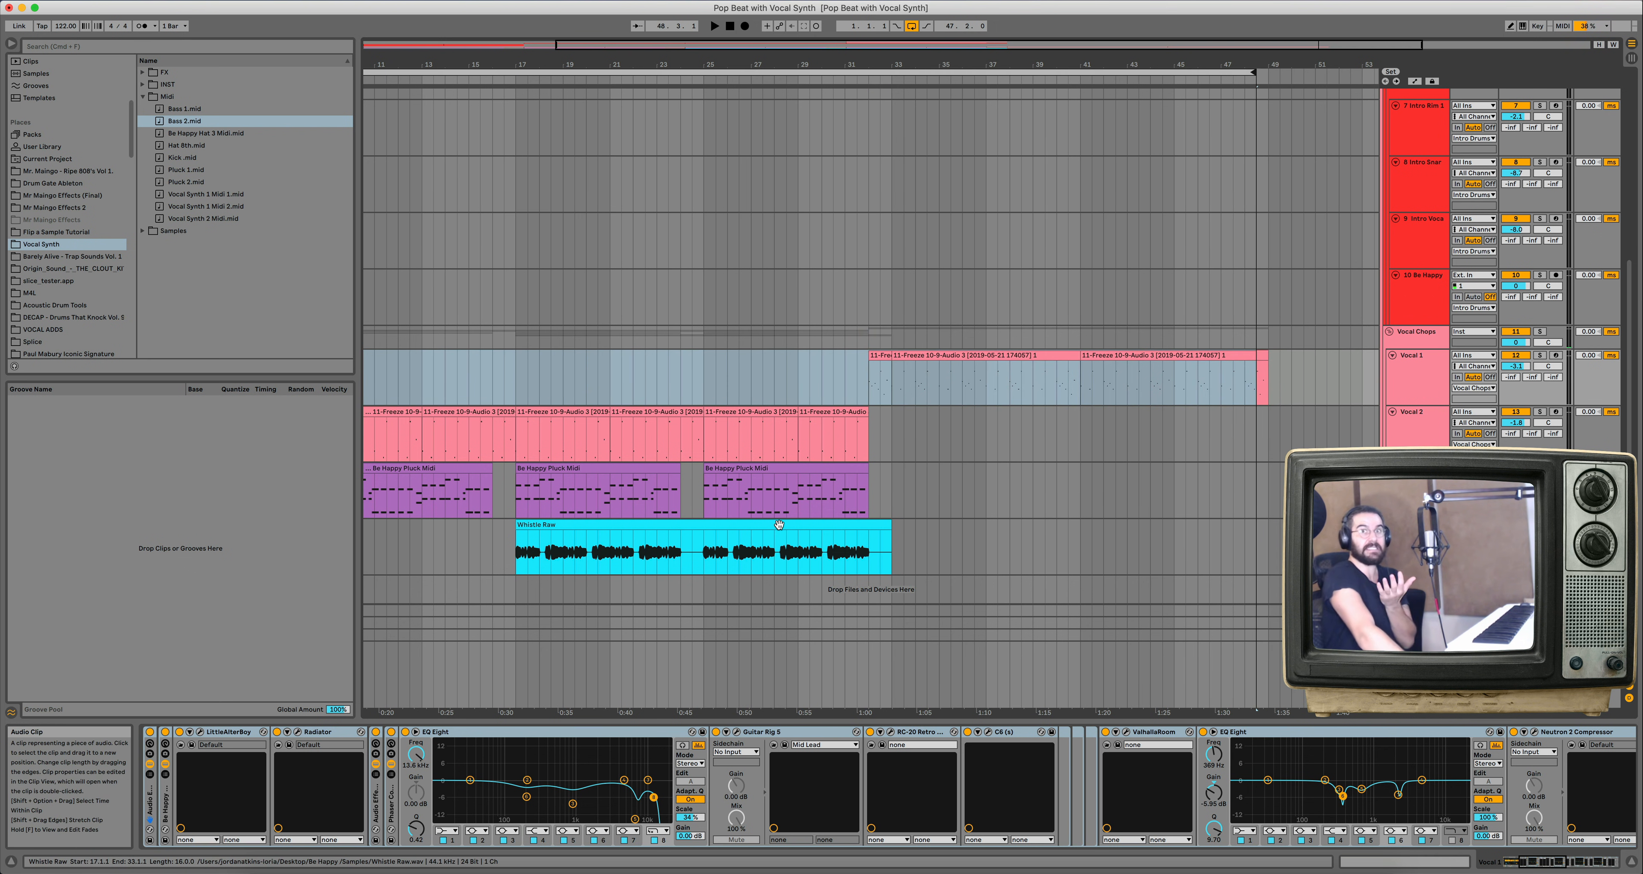
{"action": "left_click", "coordinate": [866, 396]}
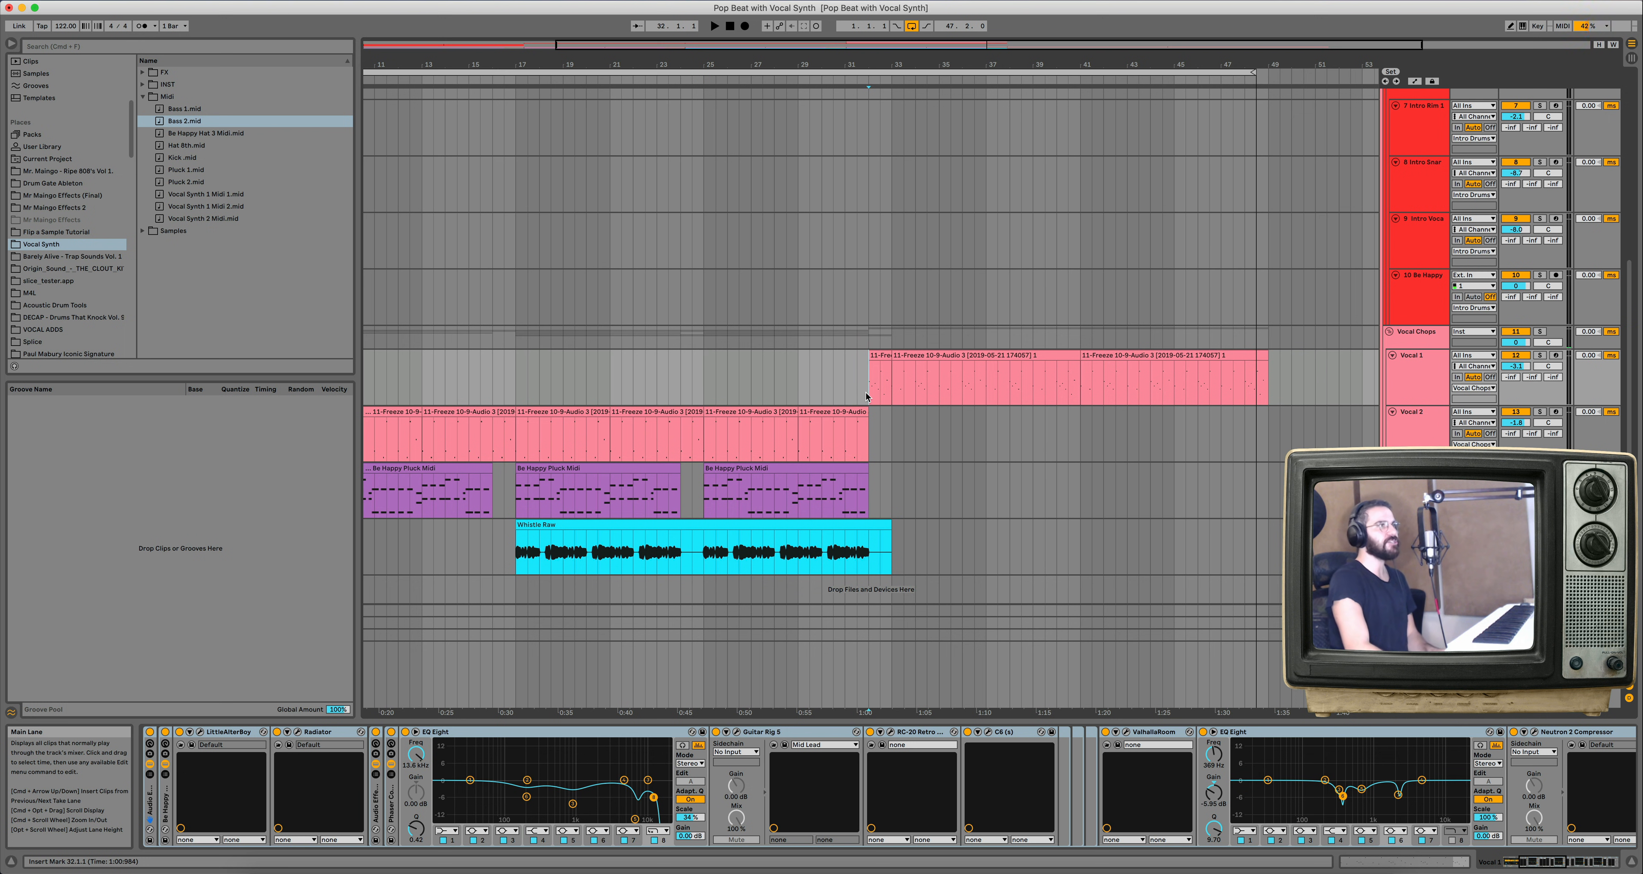
{"action": "key", "text": "space"}
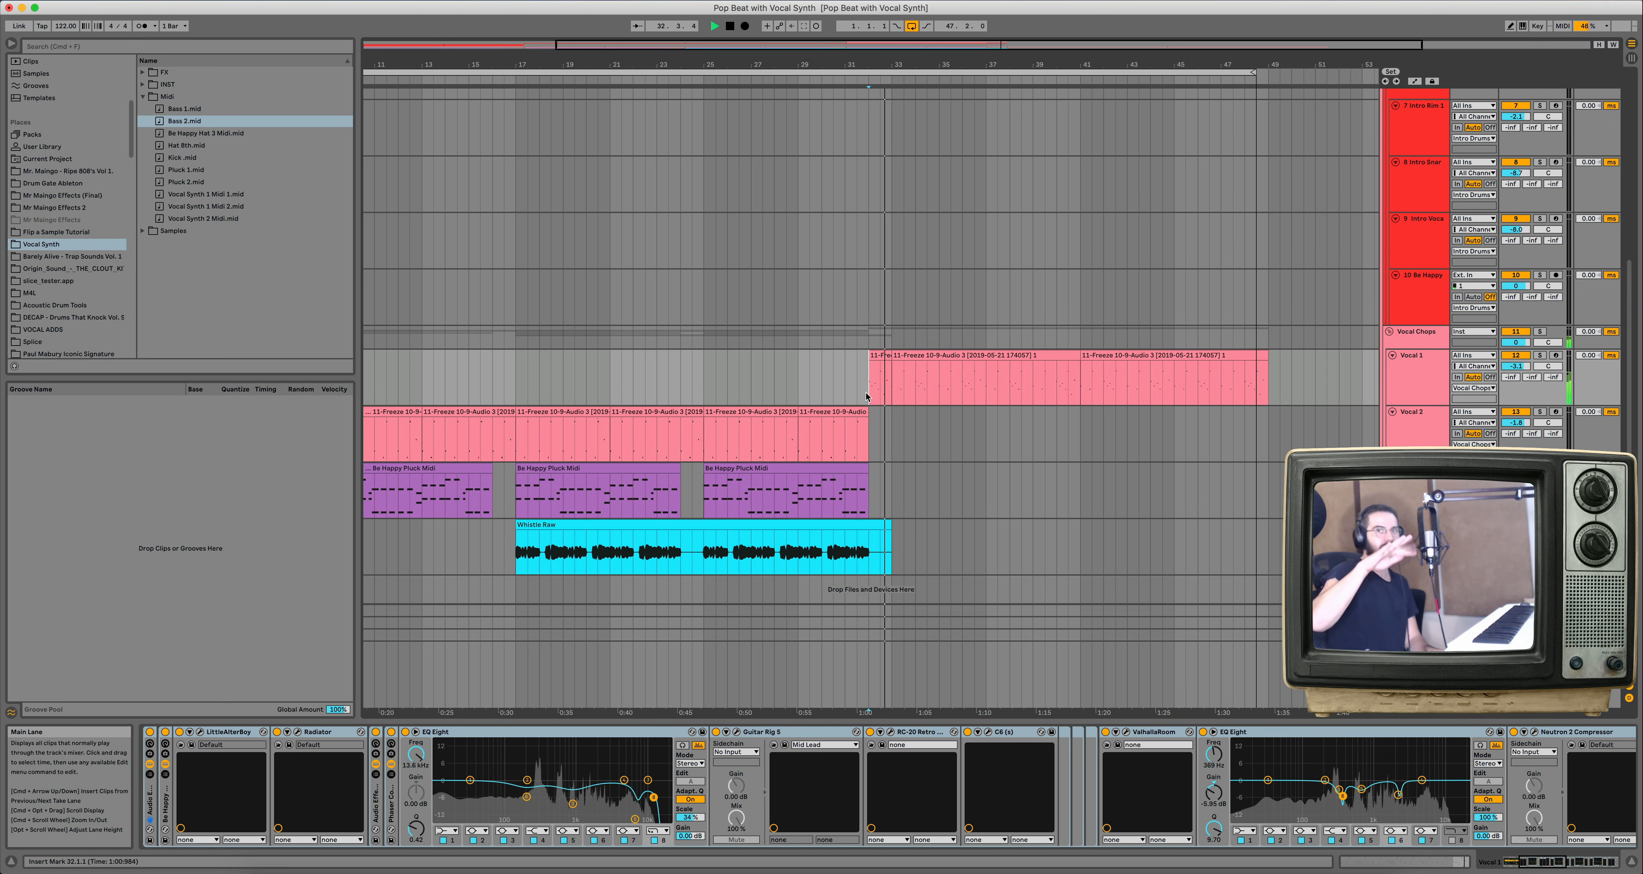
{"action": "key", "text": "space"}
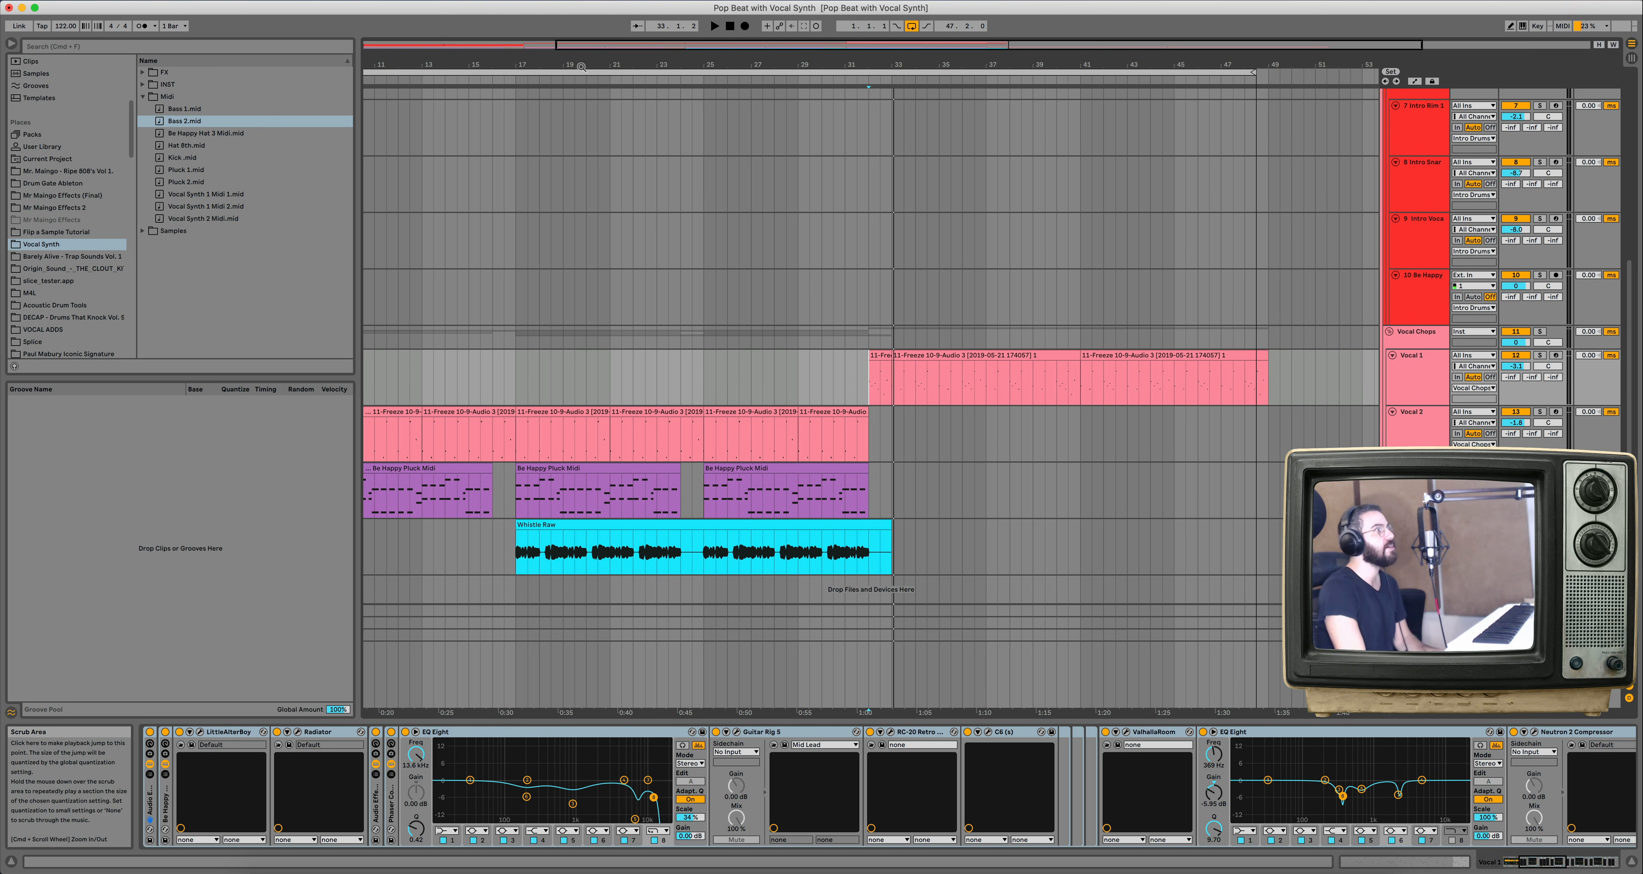
Set the loop to 16 bars from bar 33 to bar 49, spanning the last two Vocal 1 clips.
{"action": "left_click_drag", "start_coordinate": [504, 65], "coordinate": [593, 54]}
{"action": "left_click_drag", "start_coordinate": [366, 71], "coordinate": [897, 72]}
{"action": "left_click_drag", "start_coordinate": [1148, 74], "coordinate": [1160, 74]}
{"action": "scroll", "coordinate": [1076, 475], "scroll_direction": "up", "scroll_amount": 2}
{"action": "scroll", "coordinate": [1076, 475], "scroll_direction": "down", "scroll_amount": 2}
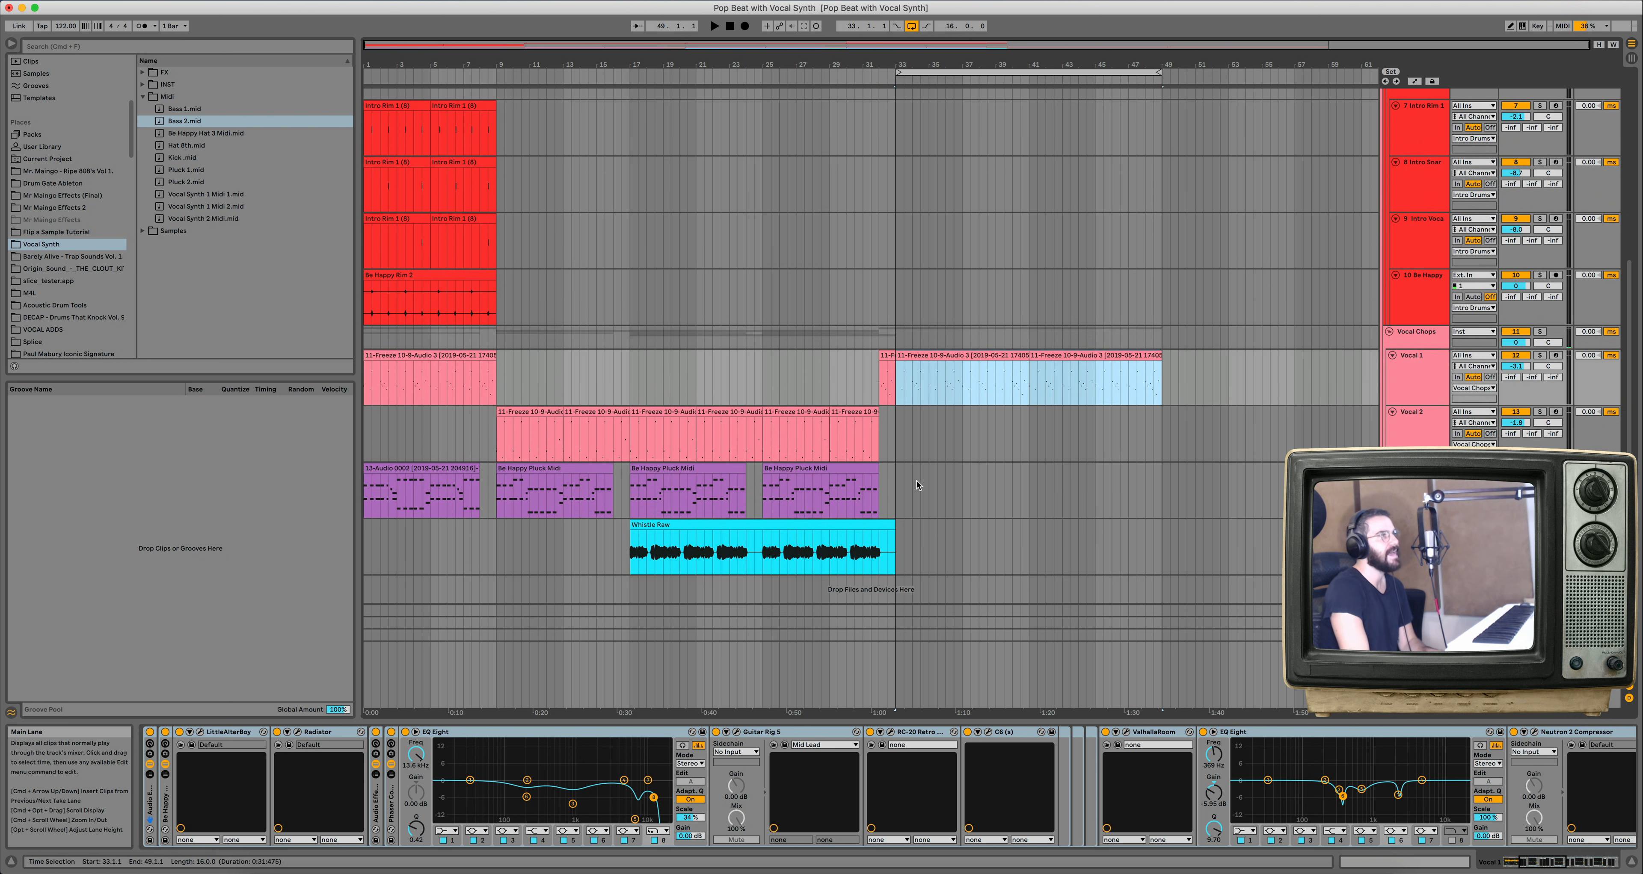
Duplicate the pluck track's clips from bars 17 to 33 so that Be Happy Pluck Midi clips also start at bars 33 and 41.
{"action": "left_click", "coordinate": [915, 487]}
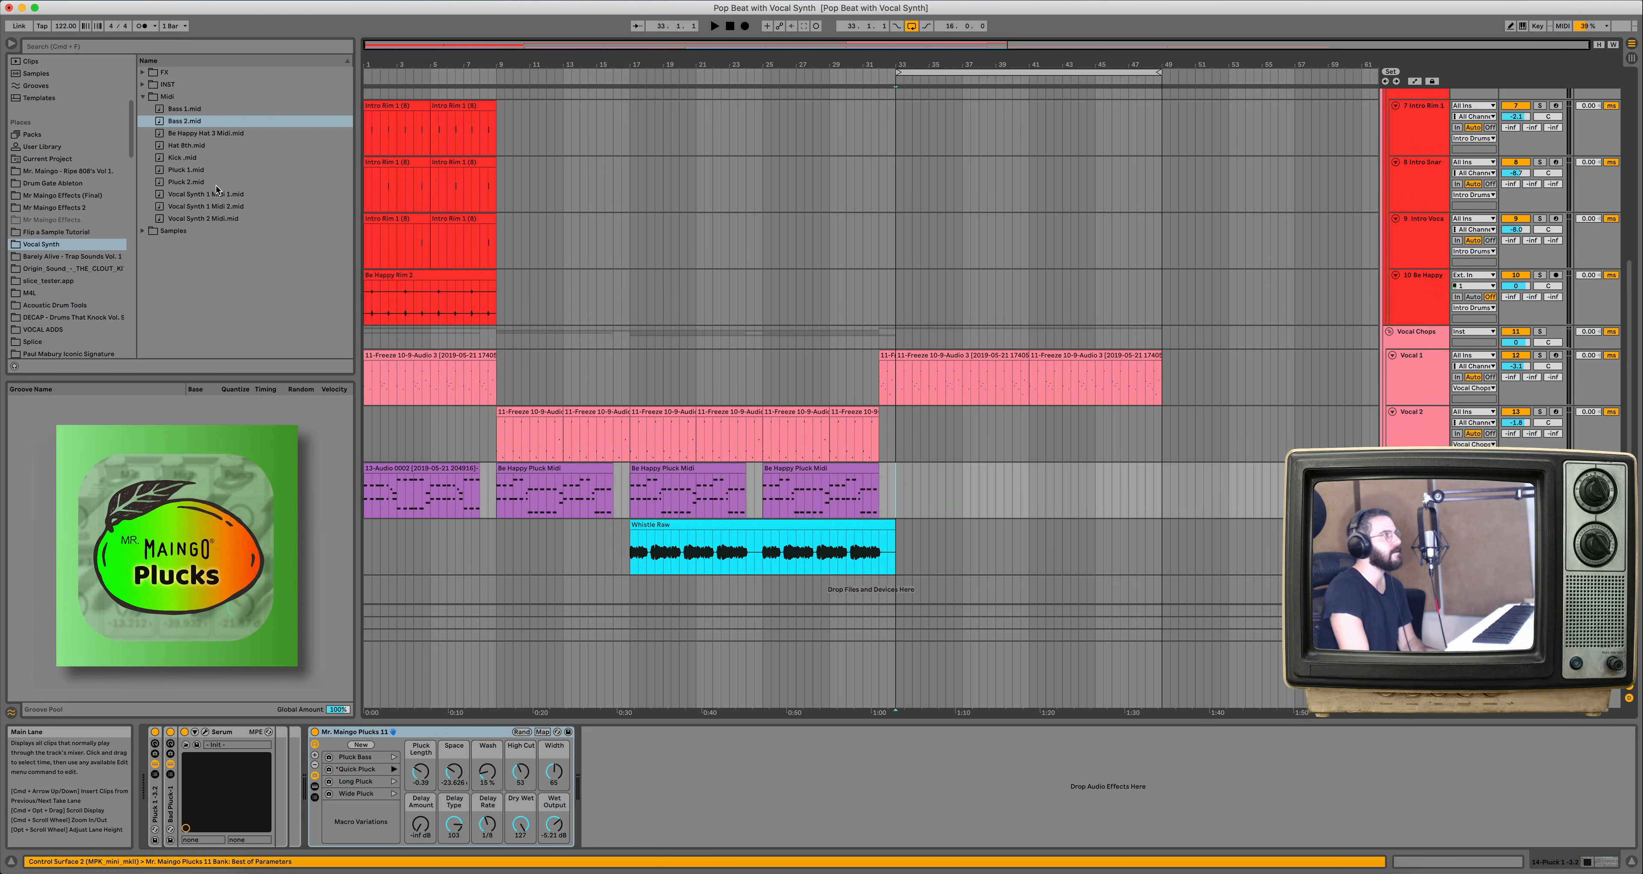
{"action": "left_click_drag", "start_coordinate": [193, 183], "coordinate": [633, 485]}
{"action": "key", "text": "Delete"}
{"action": "left_click", "coordinate": [871, 494]}
{"action": "key", "text": "super+d"}
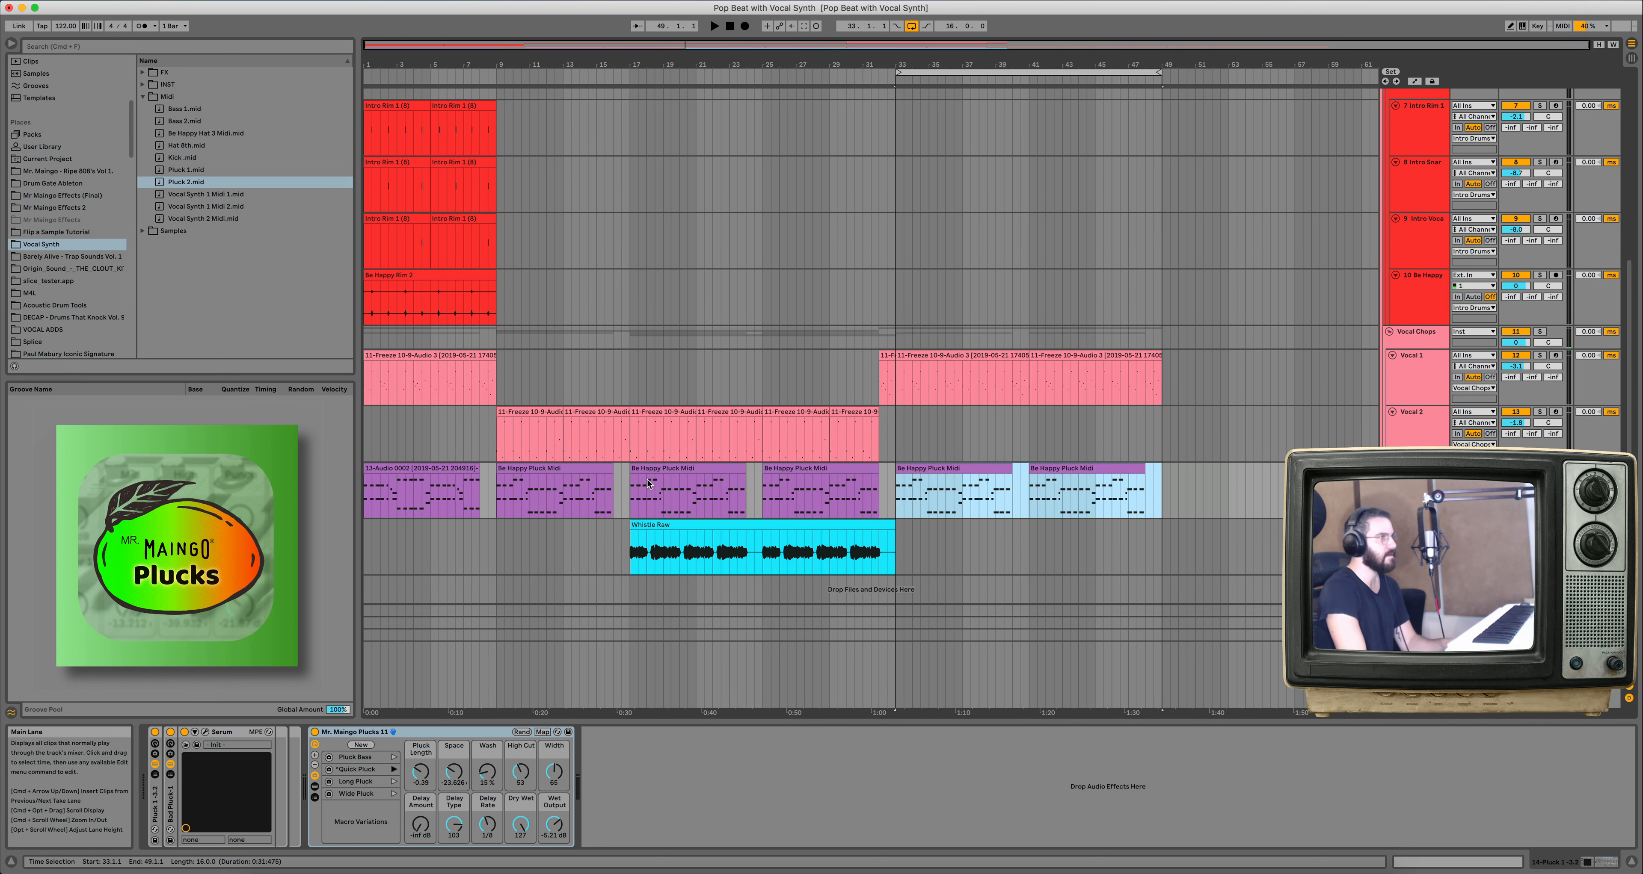
{"action": "left_click", "coordinate": [1278, 491]}
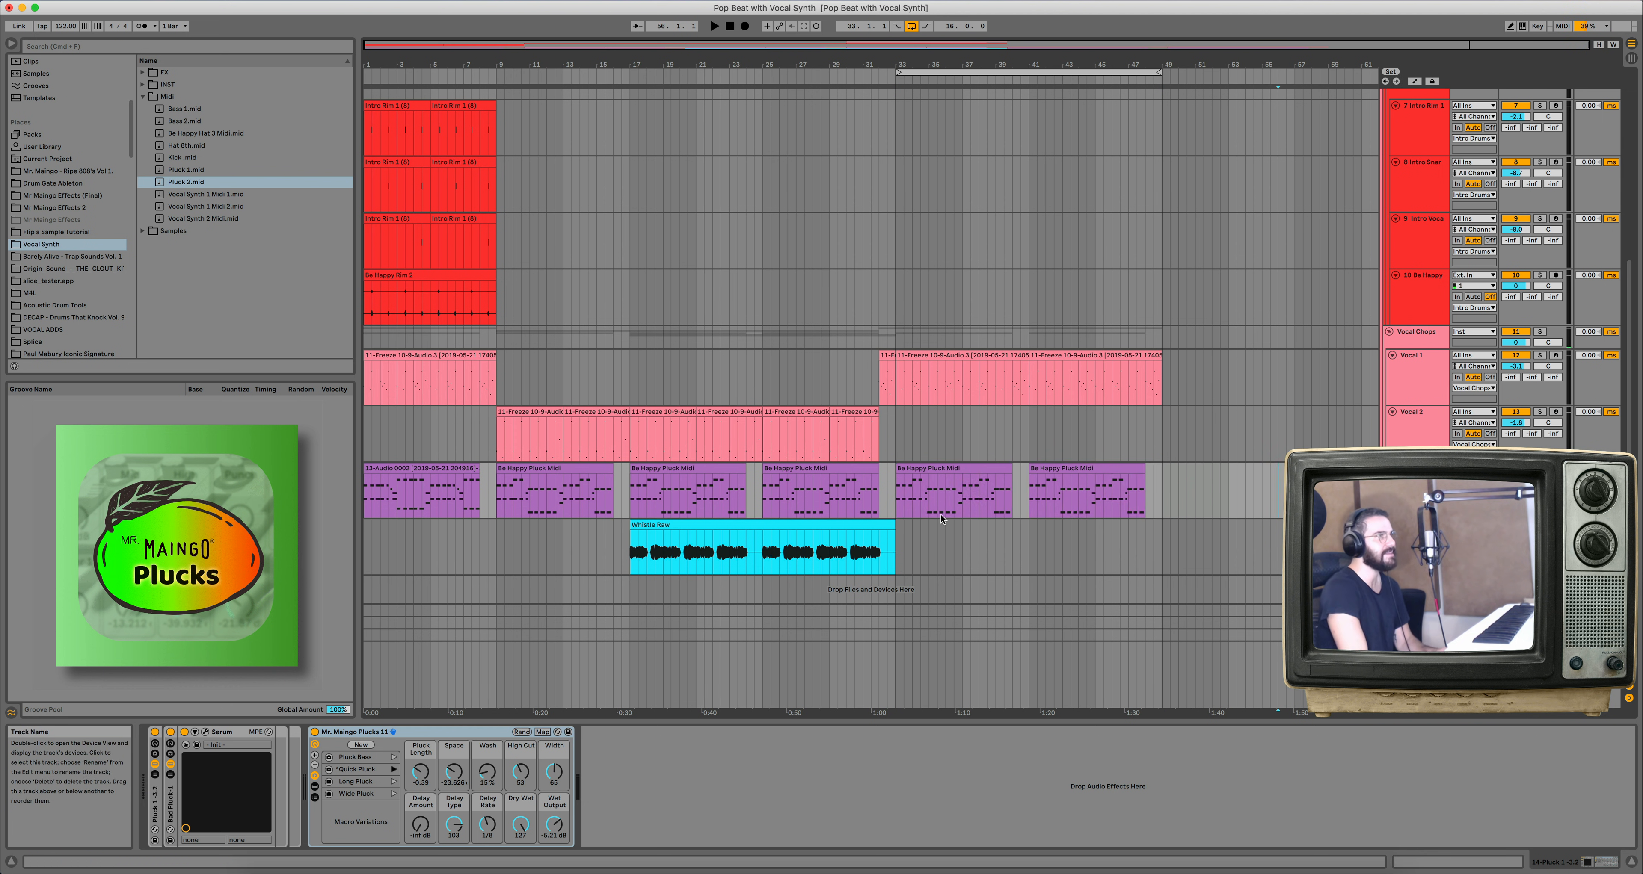
Duplicate the pluck track, keeping only the clips from bar 33 onward on the copy and only the earlier clips on the original.
{"action": "key", "text": "super+d"}
{"action": "left_click_drag", "start_coordinate": [1237, 507], "coordinate": [352, 558]}
{"action": "key", "text": "Delete"}
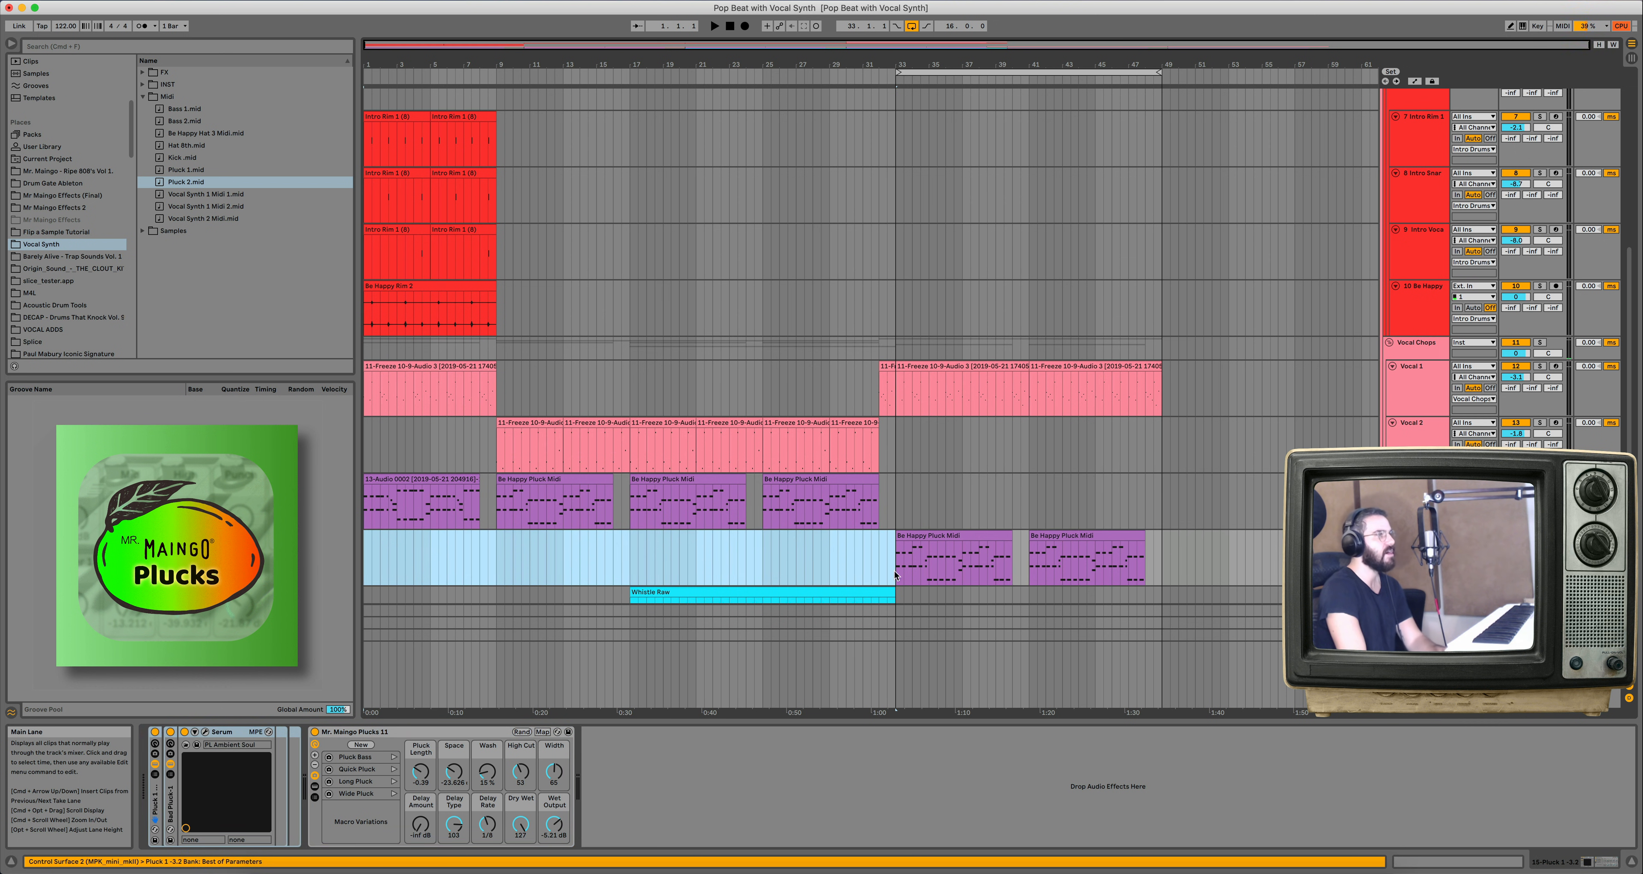
{"action": "key", "text": "Delete"}
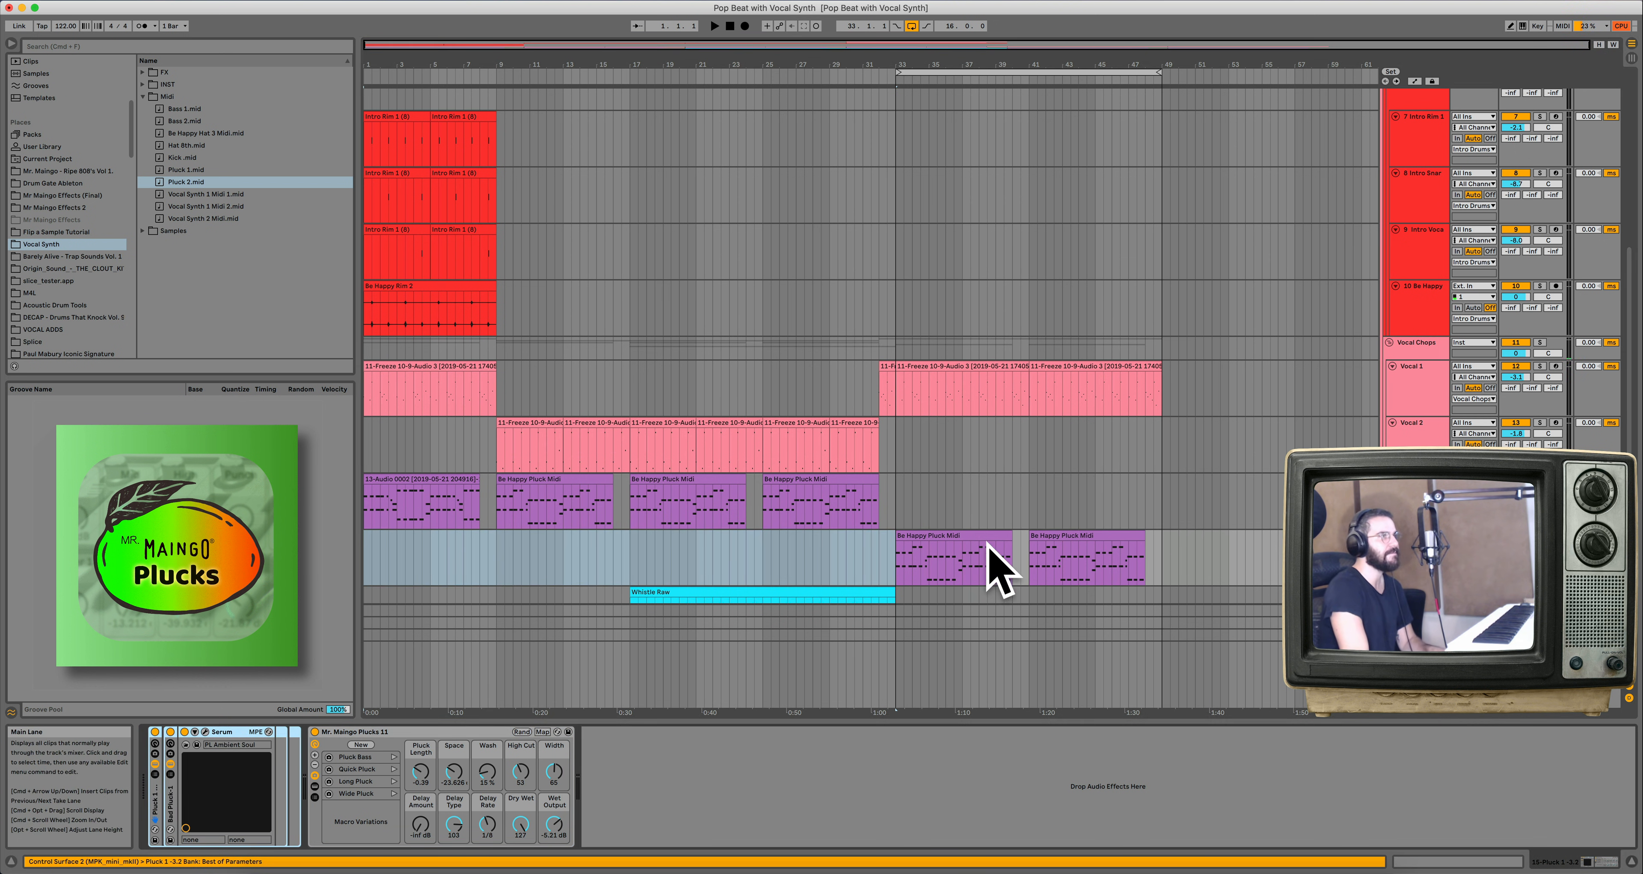
On the duplicated pluck track's Mr. Maingo Plucks rack, set Pluck Length to -0.07 and Width to 70, and raise Space.
{"action": "left_click", "coordinate": [989, 567]}
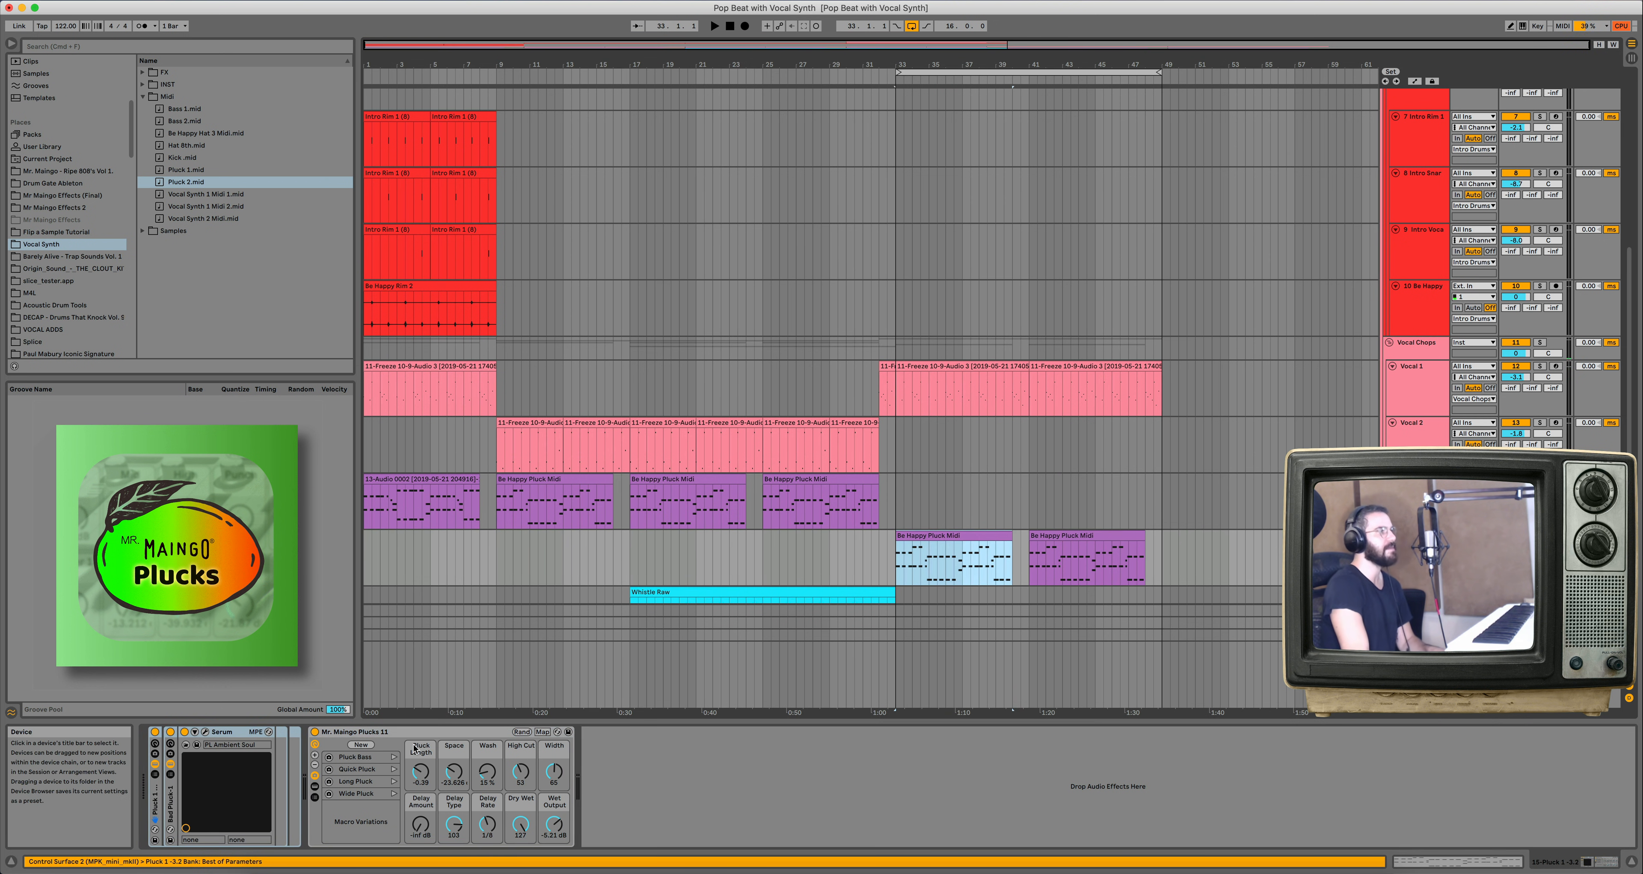
{"action": "left_click_drag", "start_coordinate": [414, 773], "coordinate": [413, 767]}
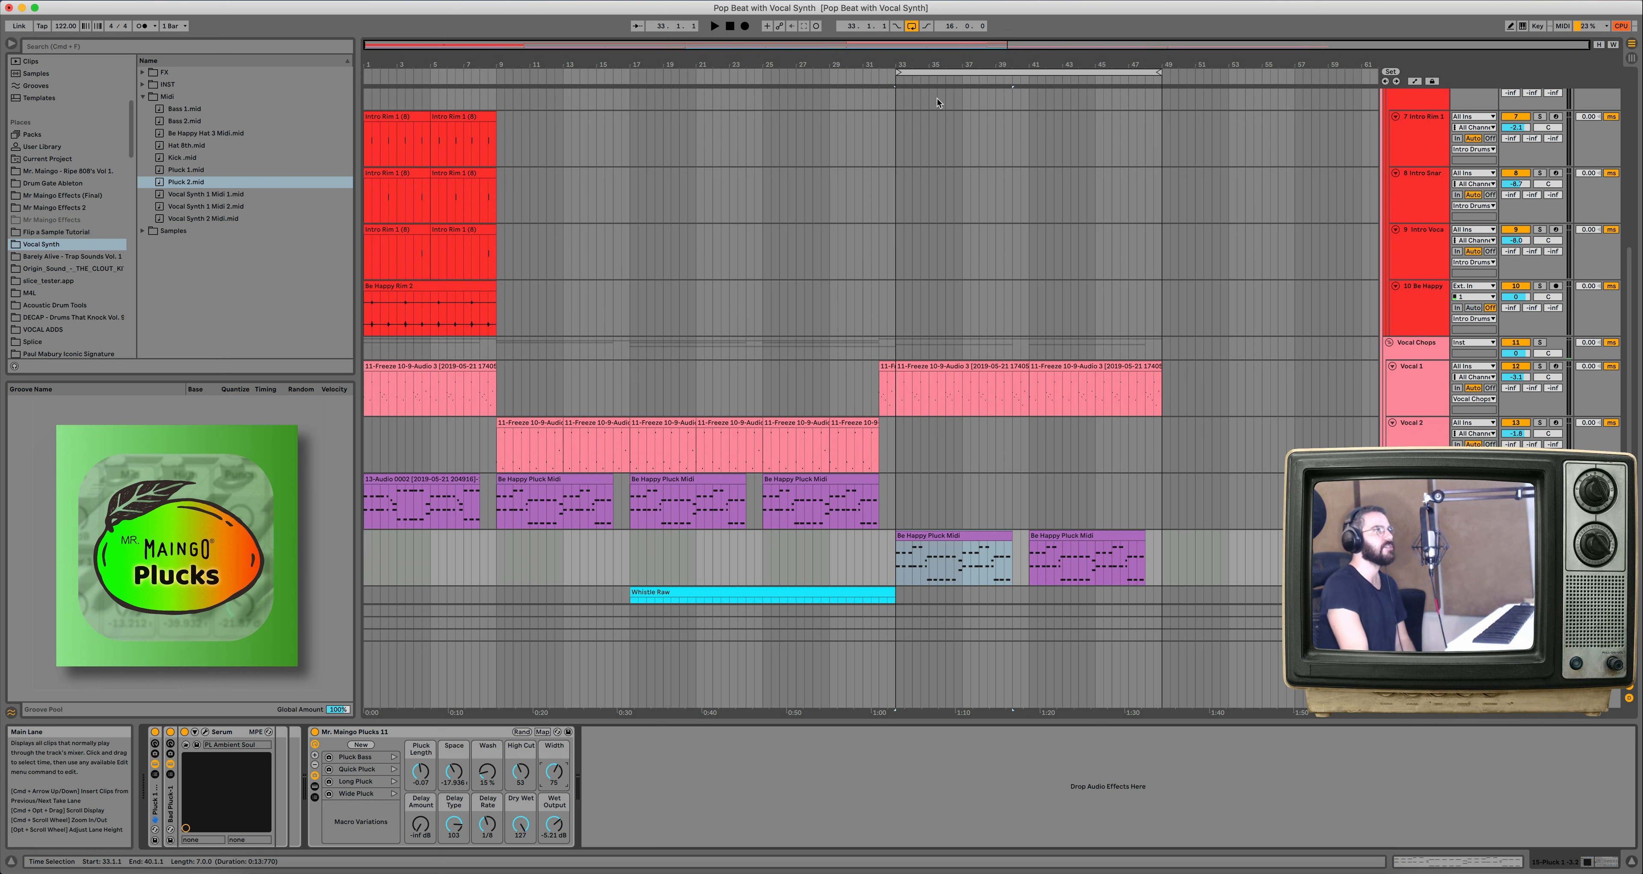
Shorten the arrangement loop to four bars, from bar 33 to bar 37.
{"action": "left_click", "coordinate": [970, 71]}
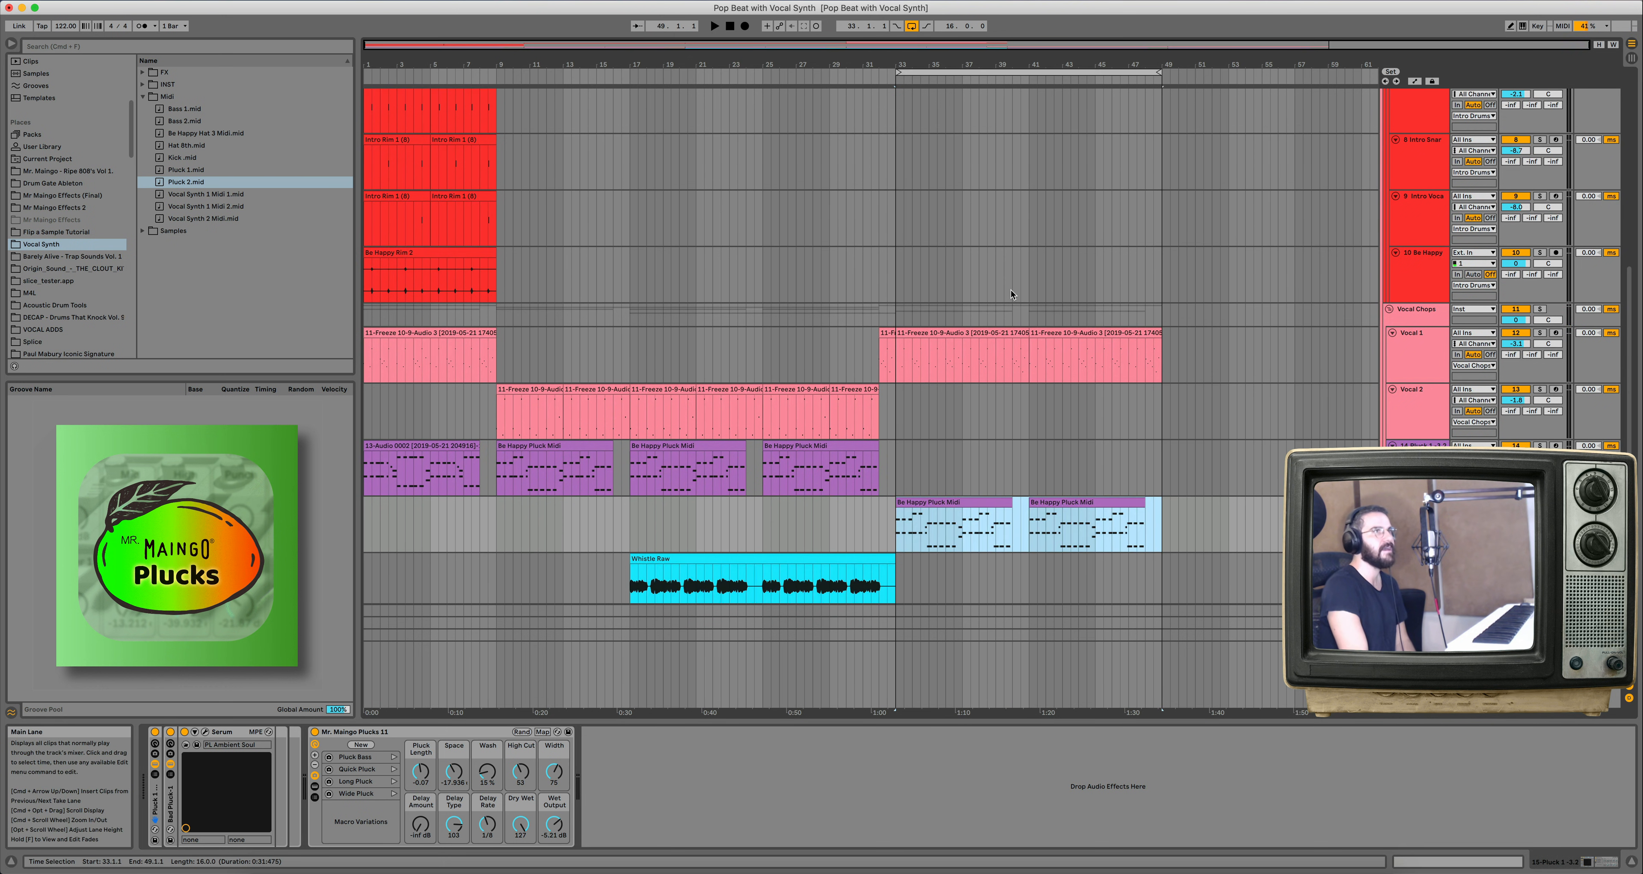
{"action": "scroll", "coordinate": [1010, 290], "scroll_direction": "up", "scroll_amount": 8}
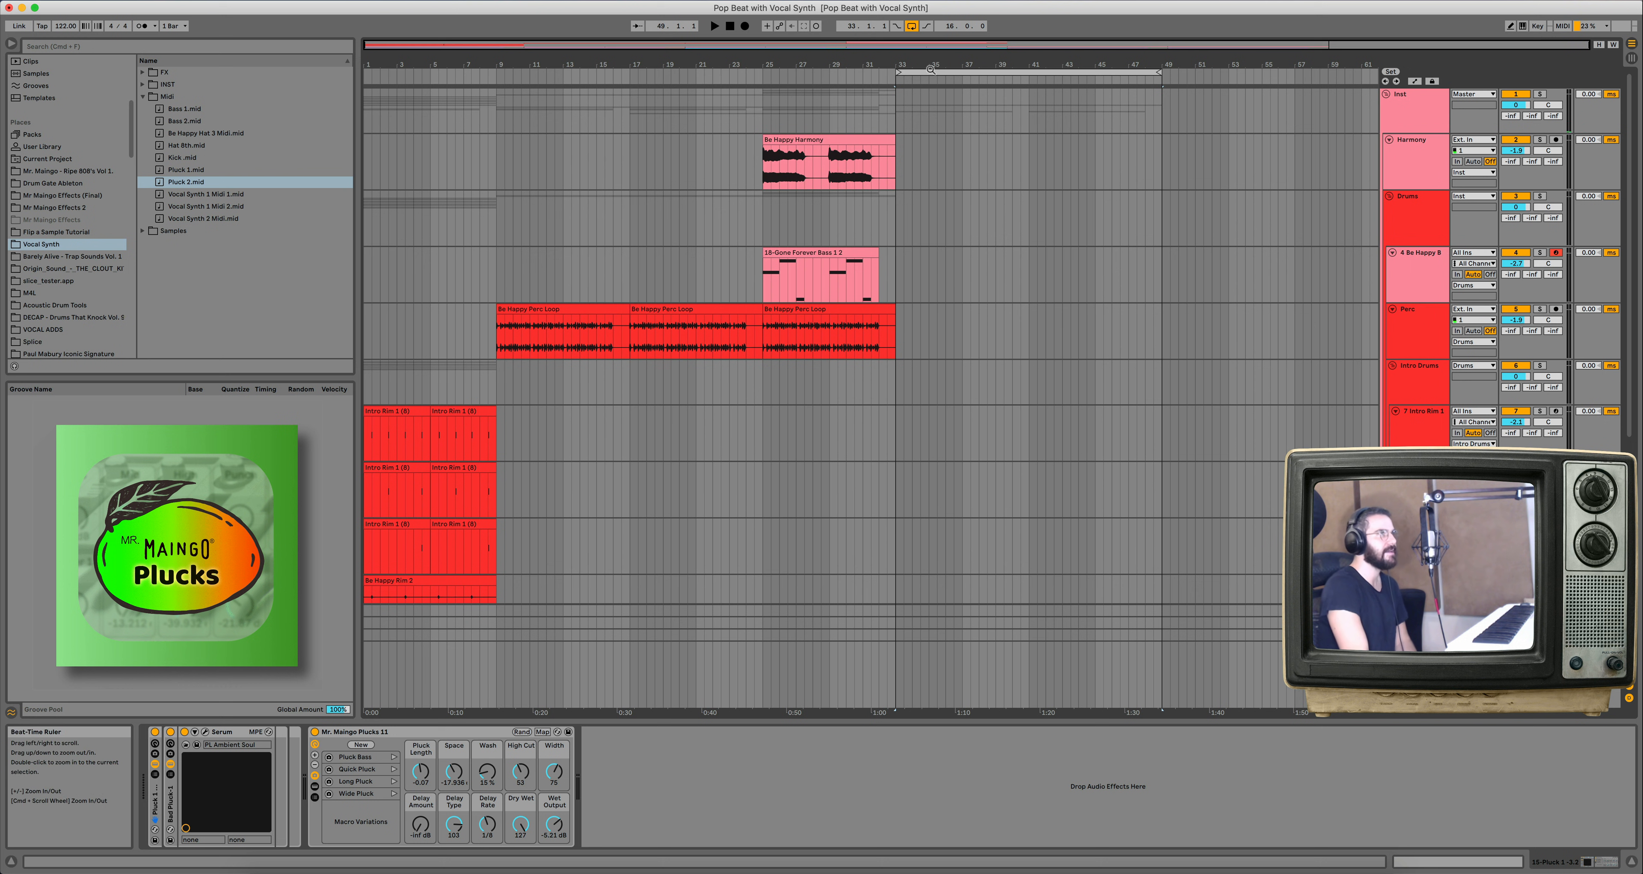
{"action": "left_click", "coordinate": [1158, 72]}
{"action": "left_click_drag", "start_coordinate": [1157, 72], "coordinate": [960, 72]}
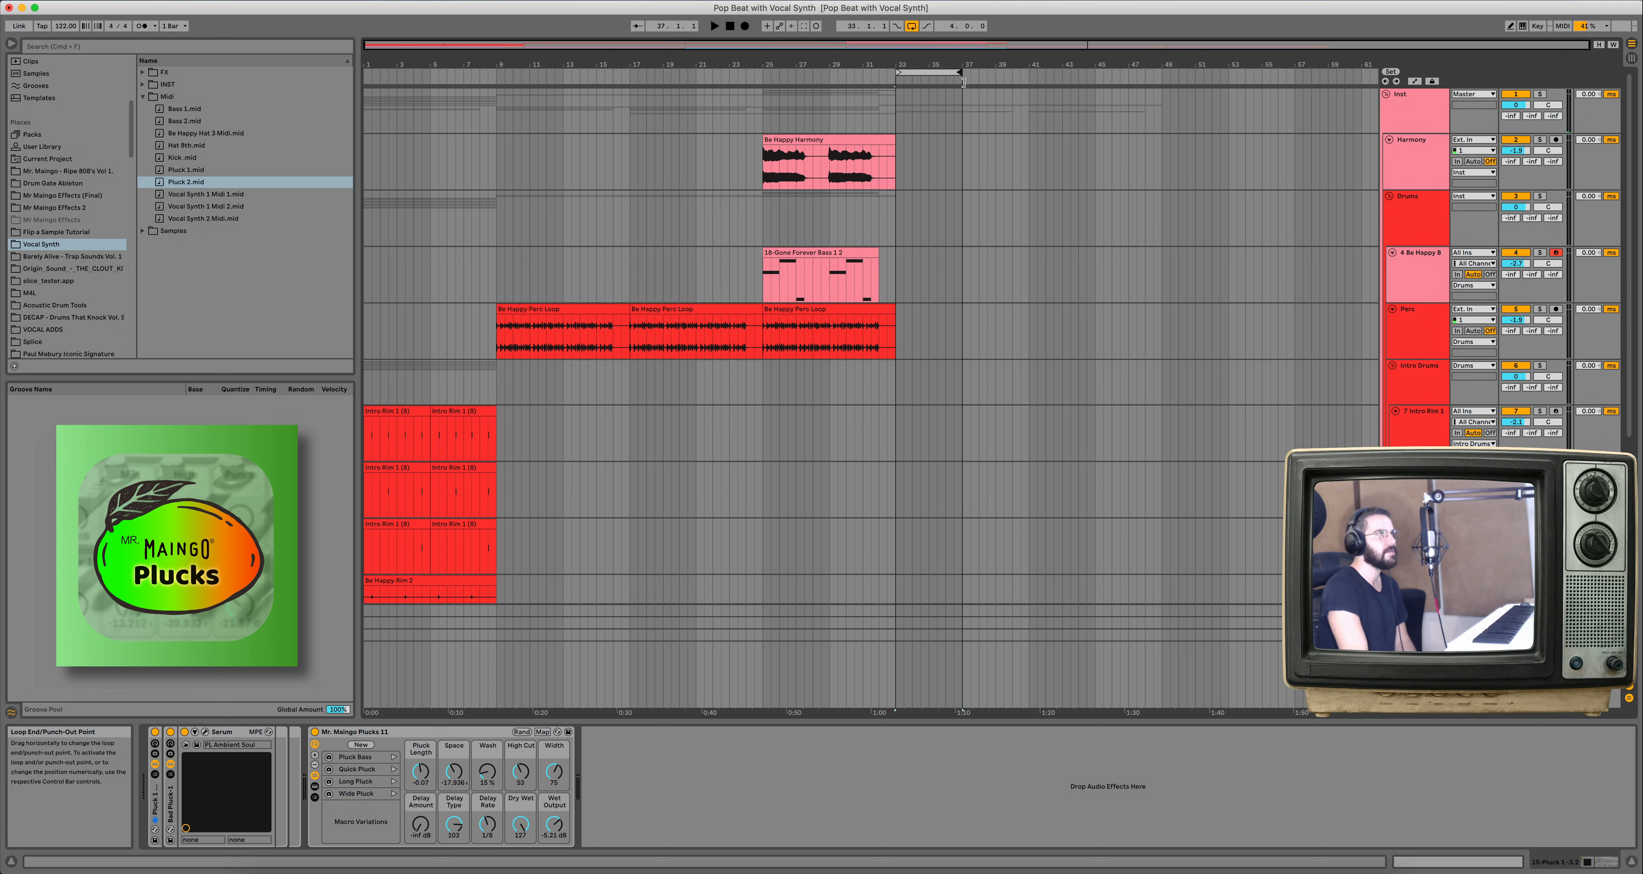
Insert a MIDI track below the Be Happy Bass track and name it Kick.
{"action": "left_click", "coordinate": [1414, 287]}
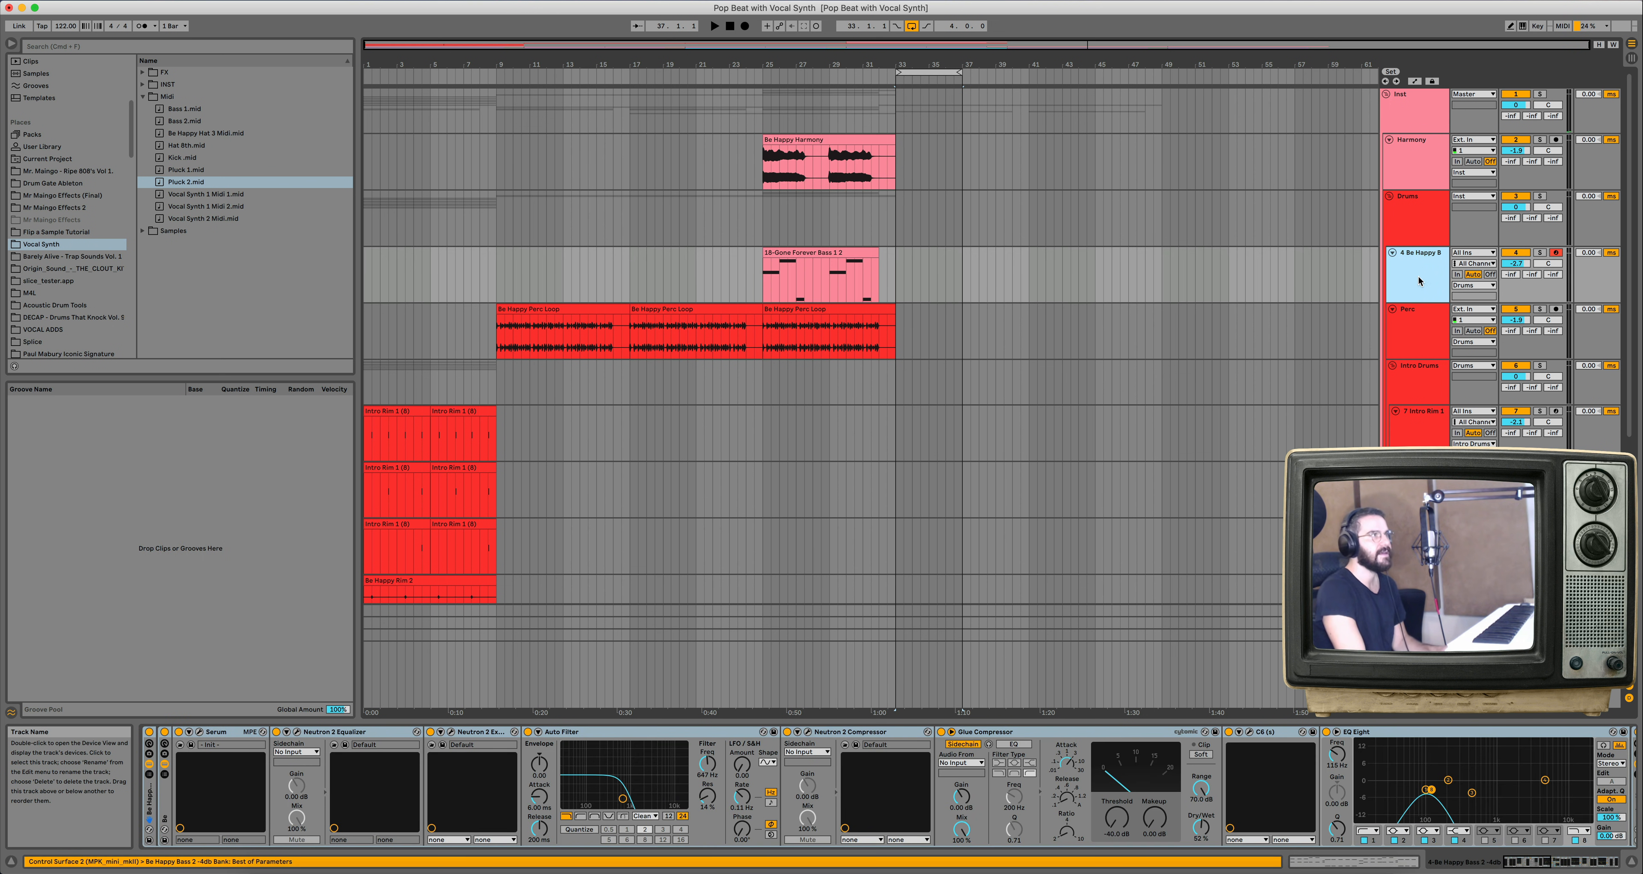
{"action": "key", "text": "super+shift+t"}
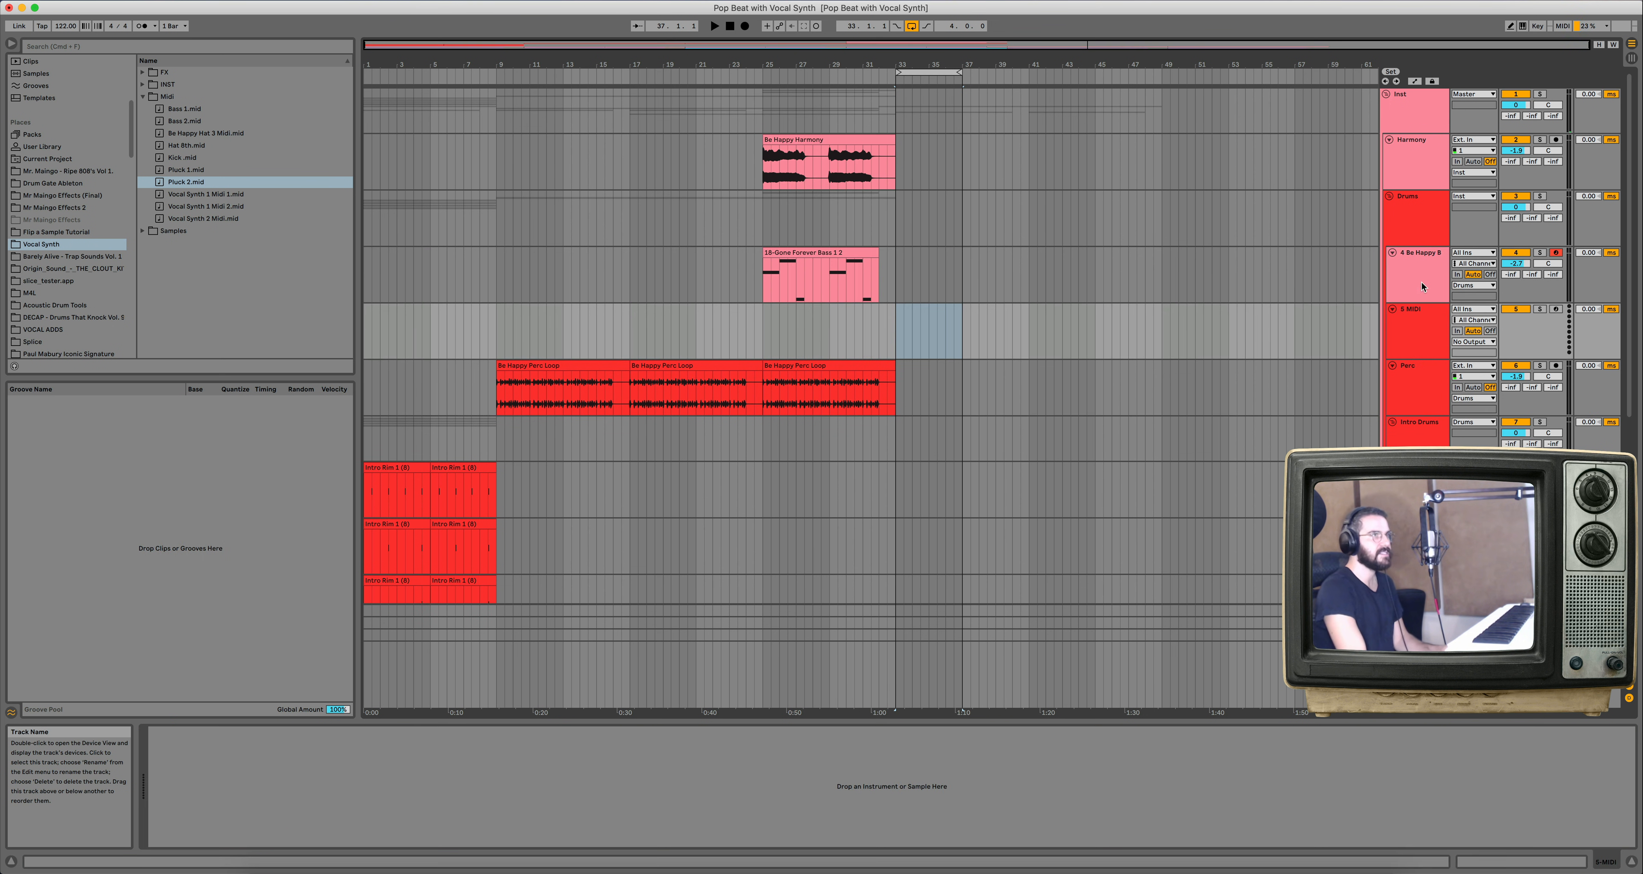
{"action": "key", "text": "super+r"}
{"action": "type", "text": "K"}
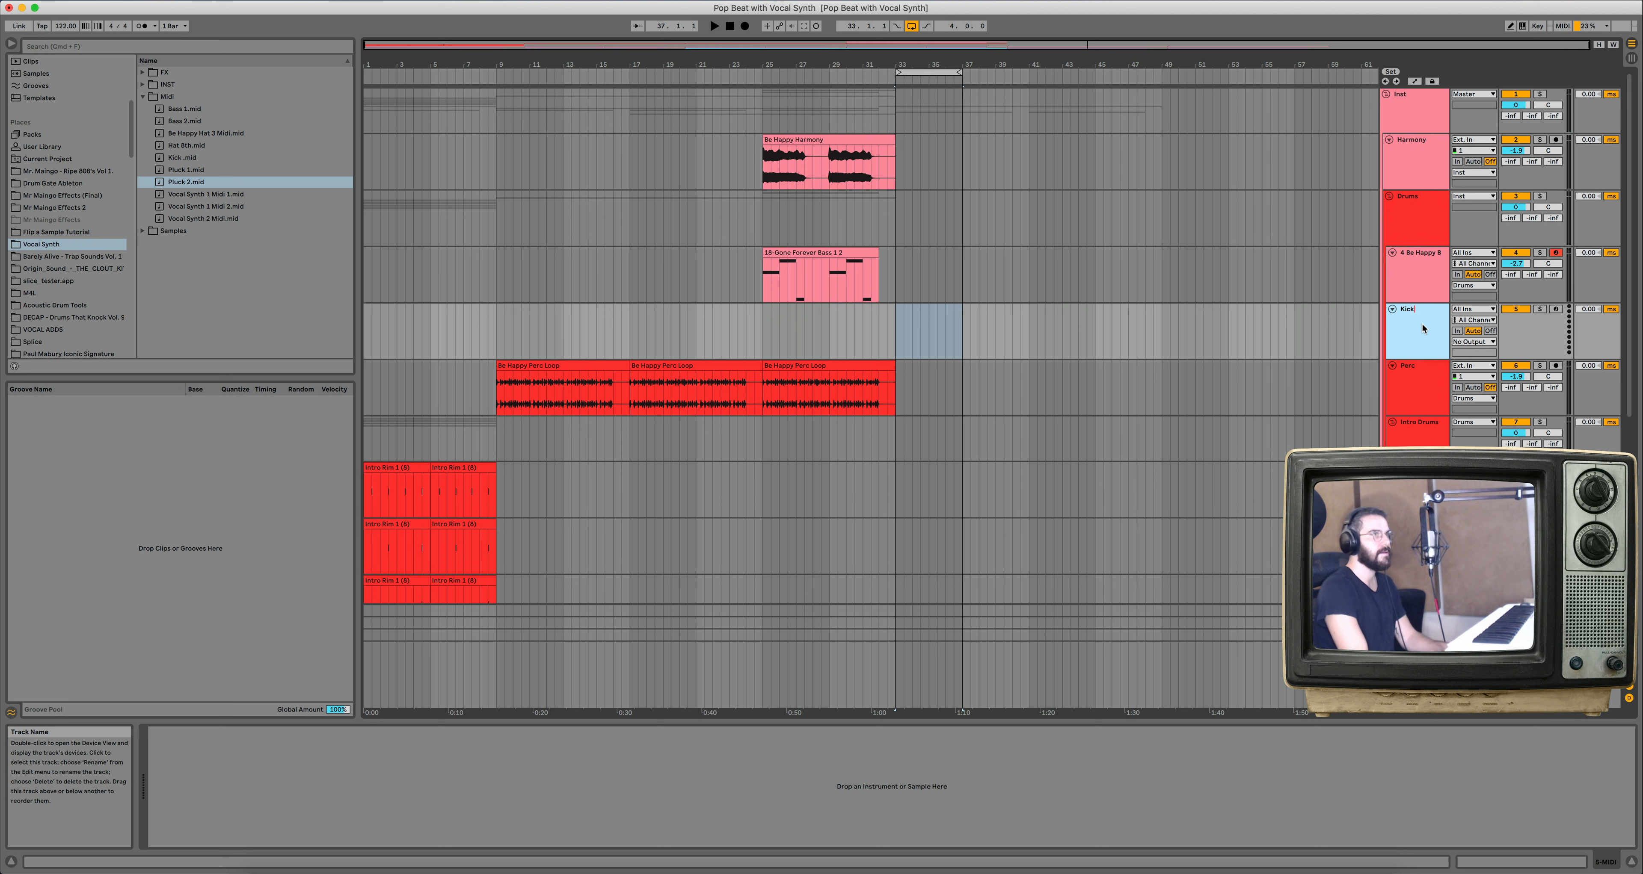
{"action": "type", "text": "ick"}
Load the Be Happy Kick.adg instrument from the INST folder onto the Kick track.
{"action": "left_click", "coordinate": [141, 85]}
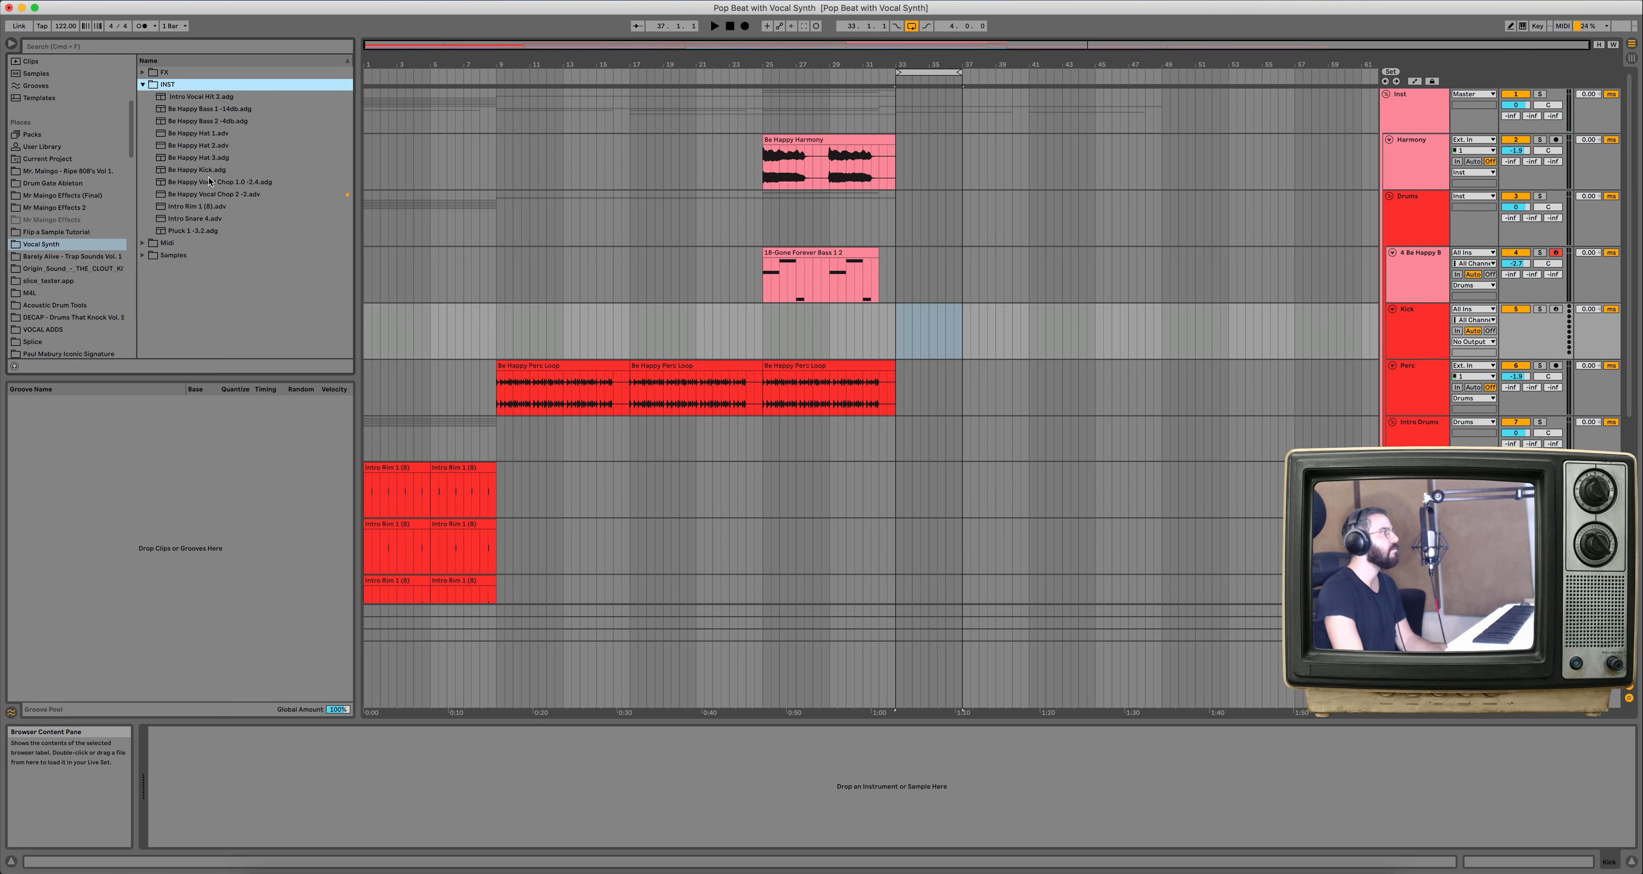
{"action": "left_click_drag", "start_coordinate": [208, 171], "coordinate": [905, 292]}
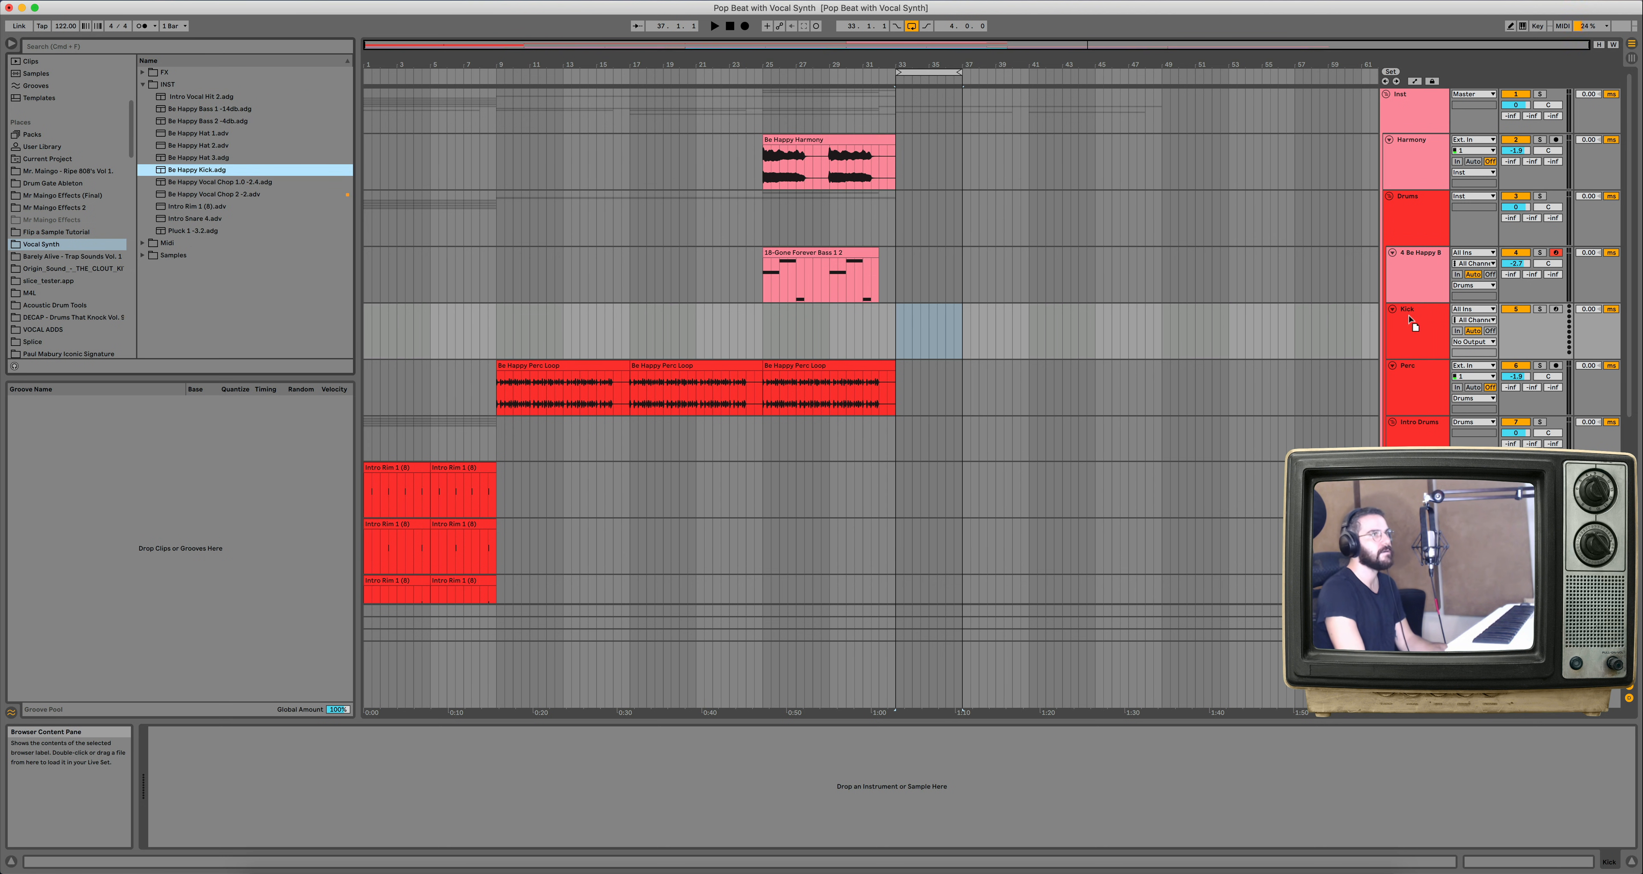
{"action": "left_click_drag", "start_coordinate": [371, 647], "coordinate": [249, 784]}
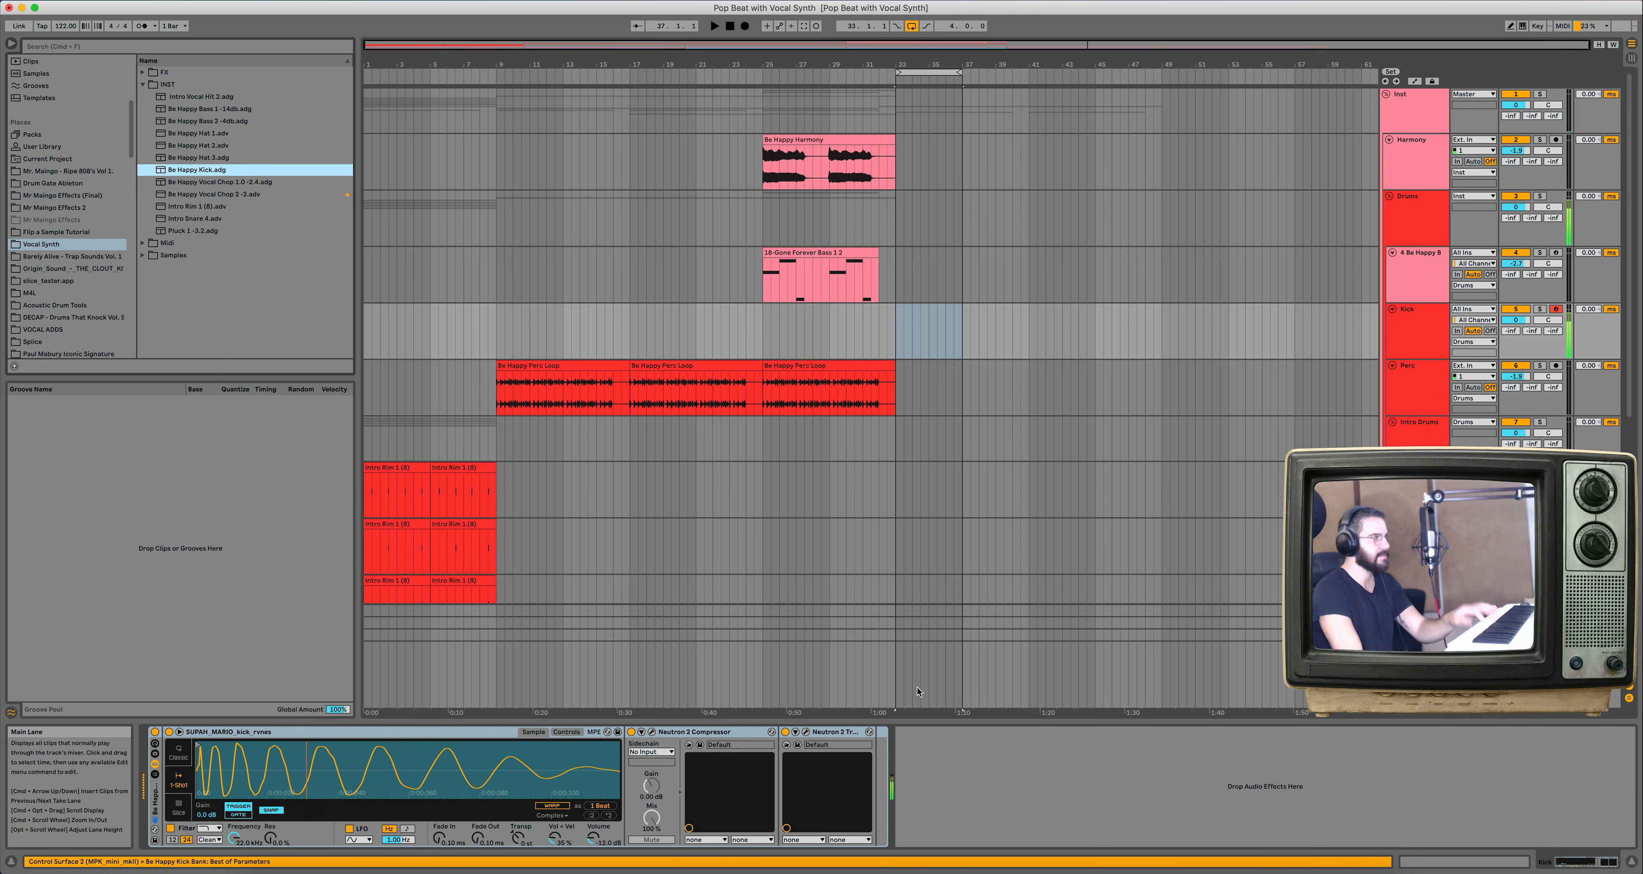
Inspect the settings of the Neutron 2 Compressor and Transient Shaper on the Kick track.
{"action": "left_click", "coordinate": [653, 733]}
{"action": "left_click", "coordinate": [572, 469]}
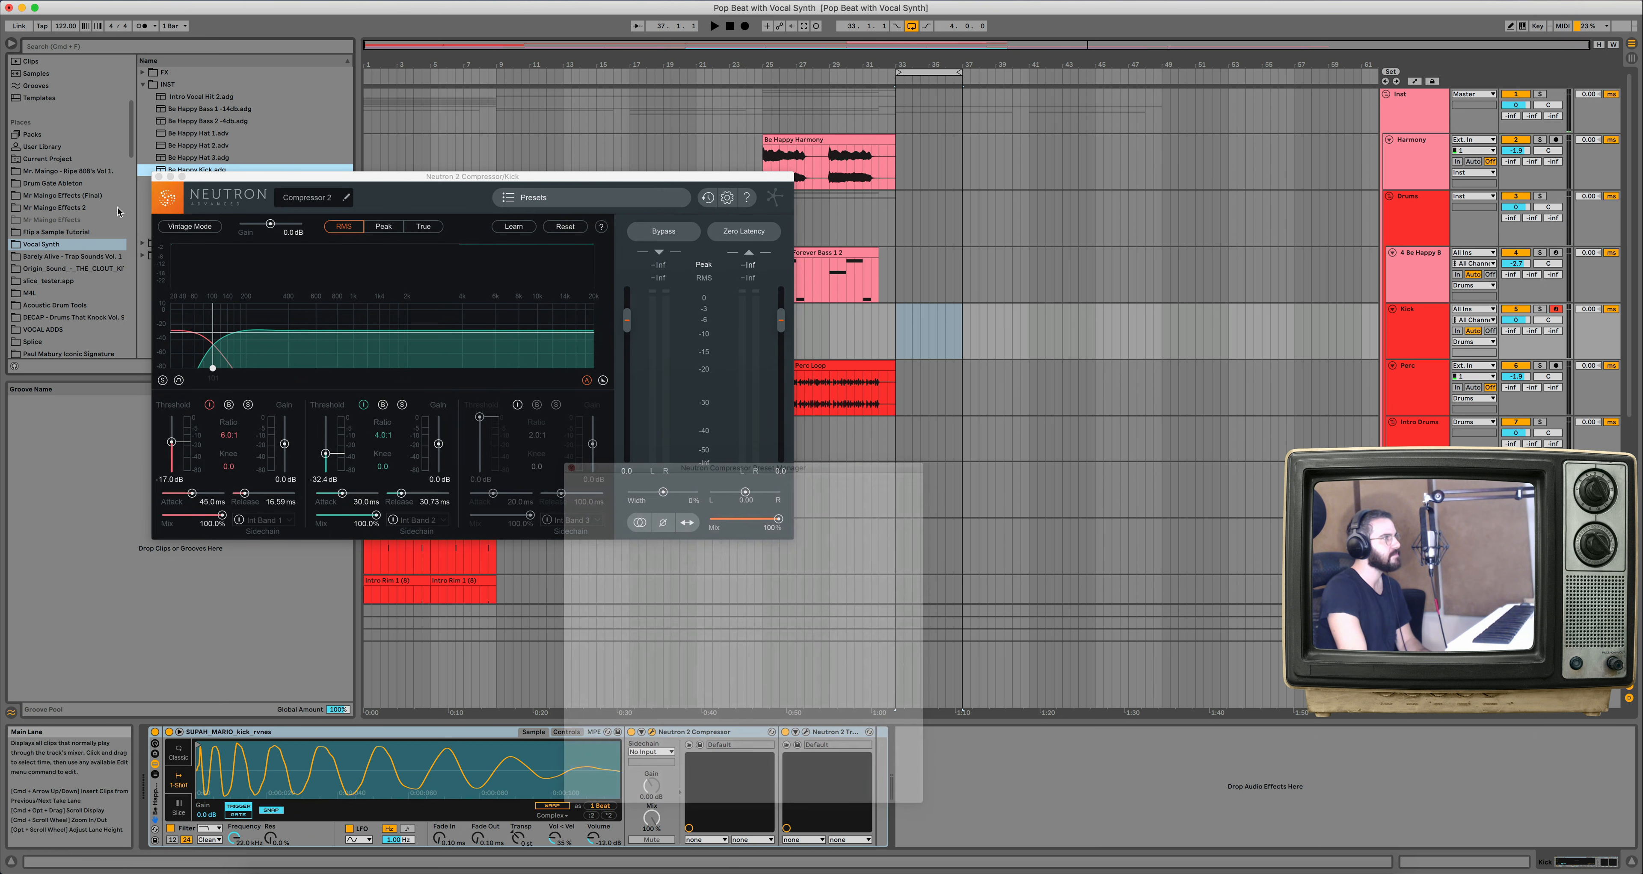
{"action": "left_click", "coordinate": [159, 177]}
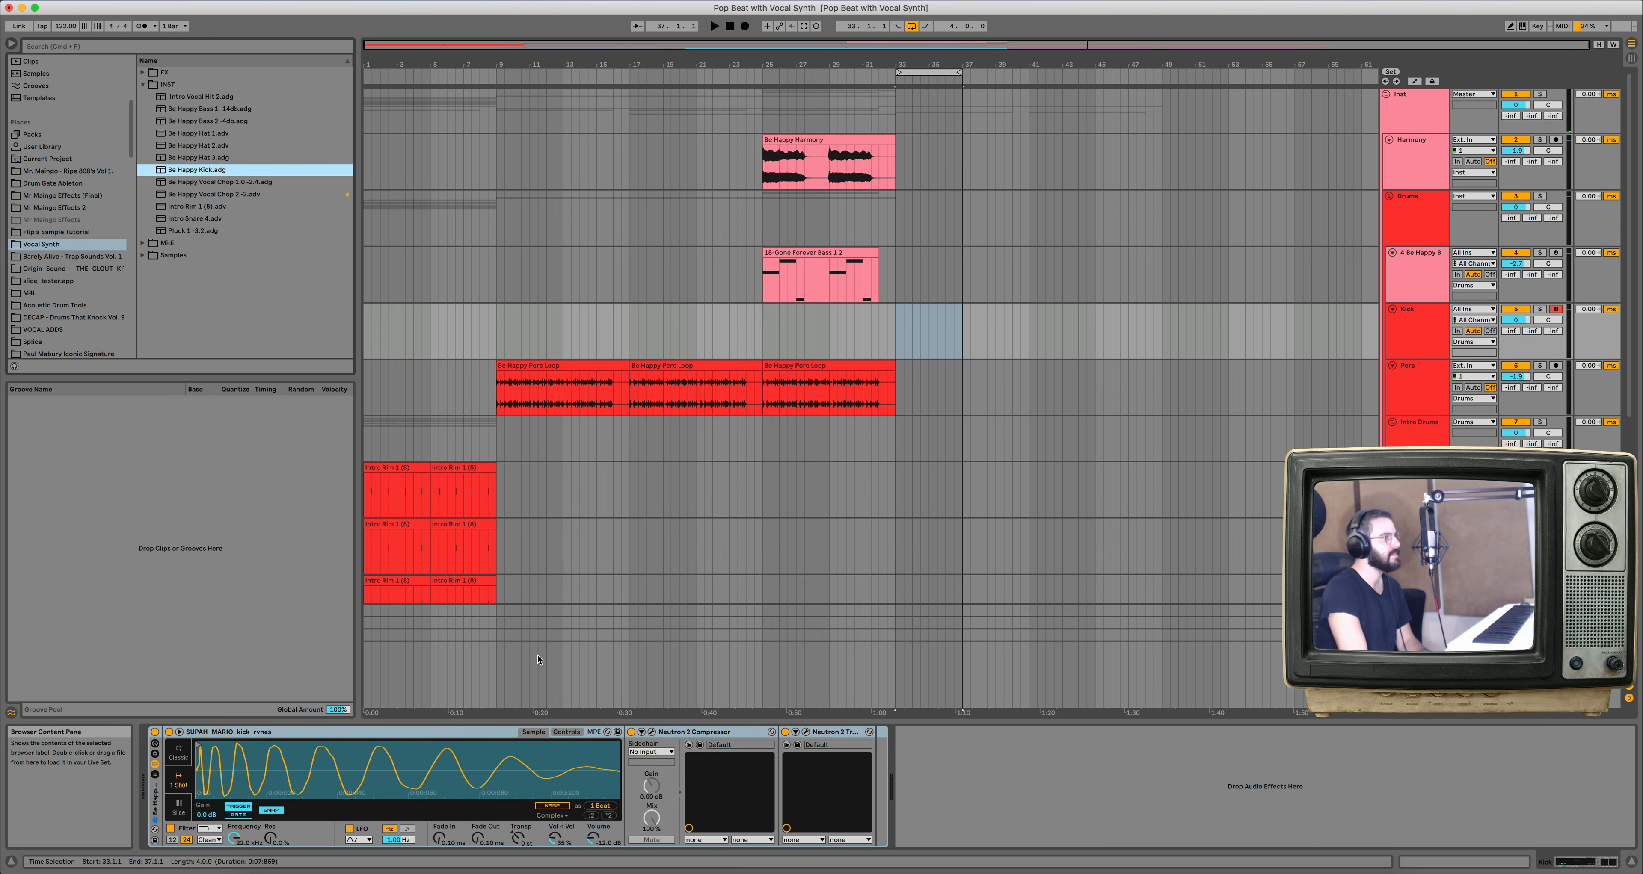
{"action": "left_click", "coordinate": [805, 732]}
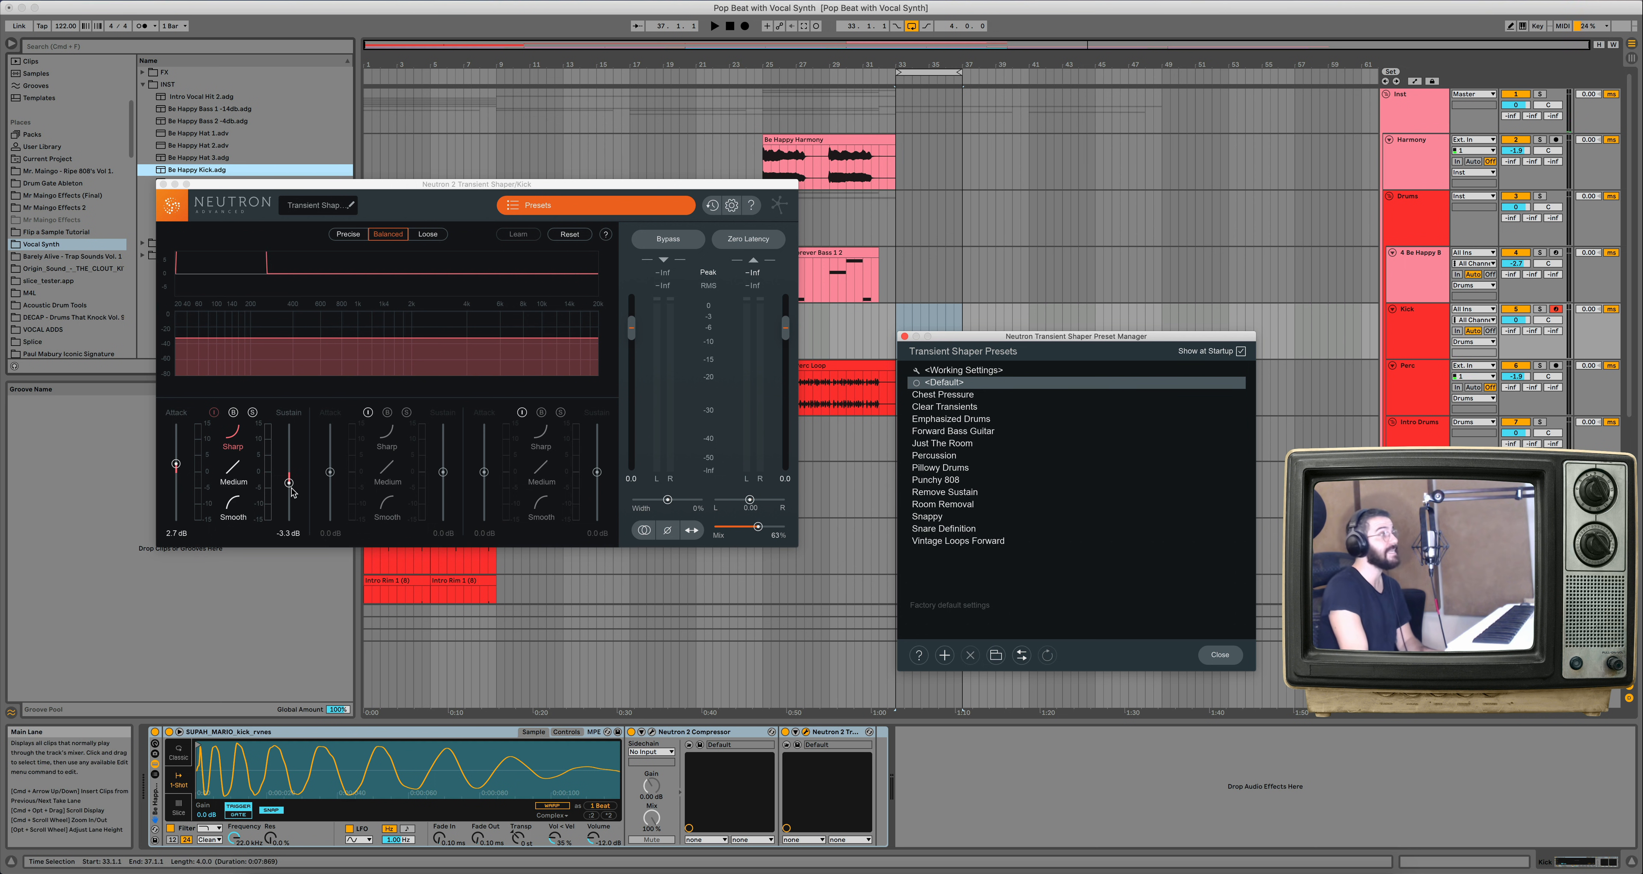
{"action": "left_click", "coordinate": [163, 185]}
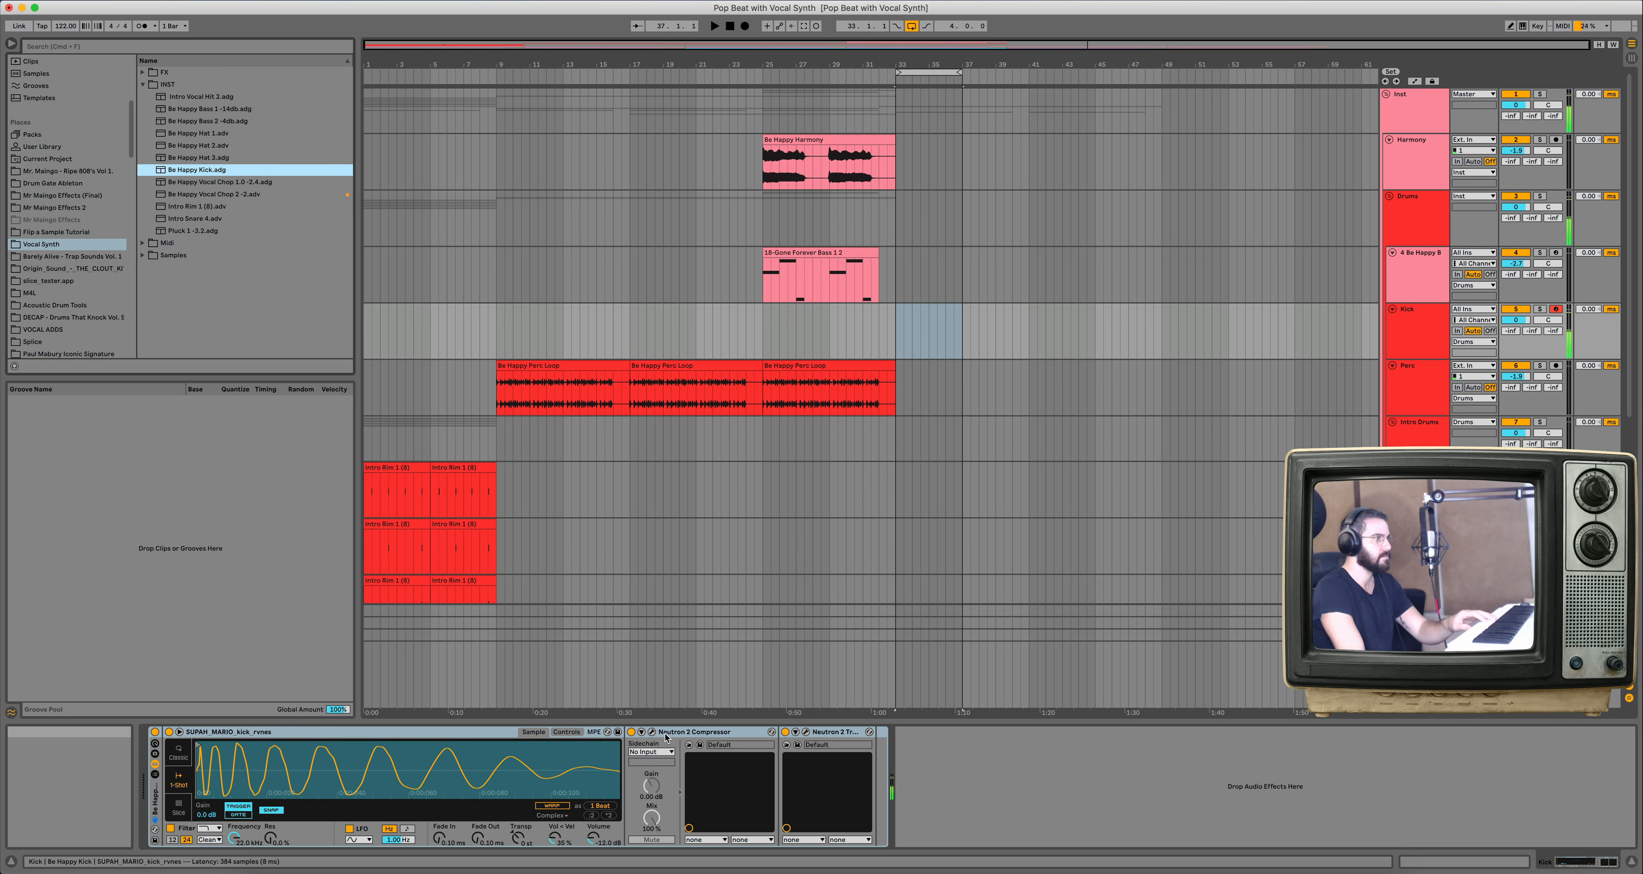
Compare the kick sound with the Neutron 2 Compressor and Transient Shaper bypassed and re-enabled.
{"action": "left_click", "coordinate": [786, 732]}
{"action": "left_click", "coordinate": [632, 732]}
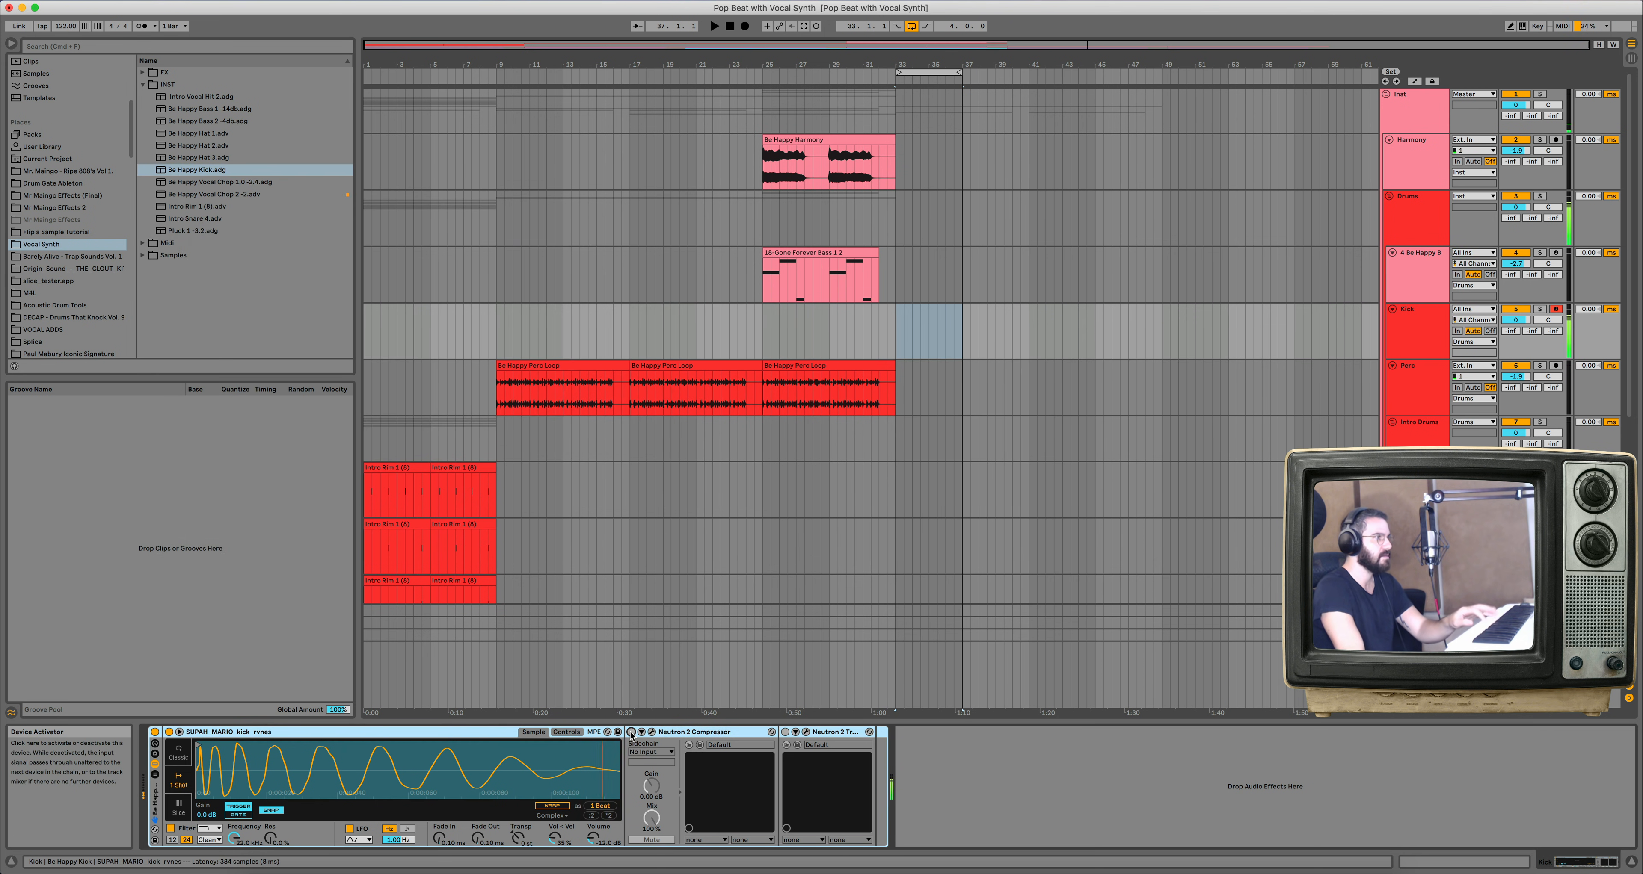
{"action": "left_click", "coordinate": [786, 732]}
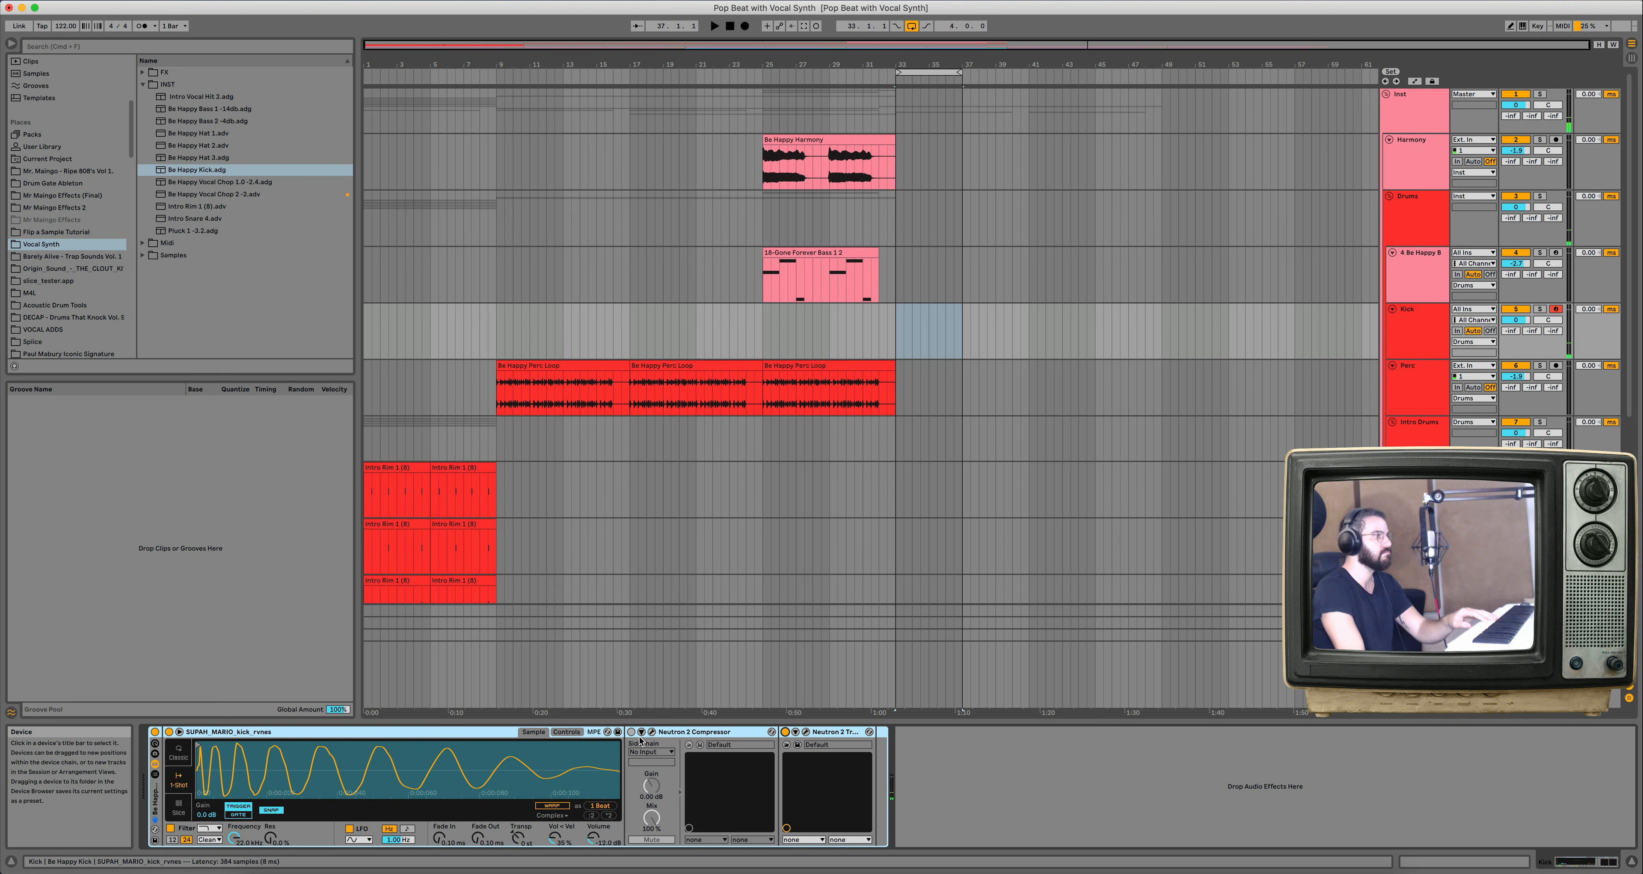
{"action": "left_click", "coordinate": [632, 732]}
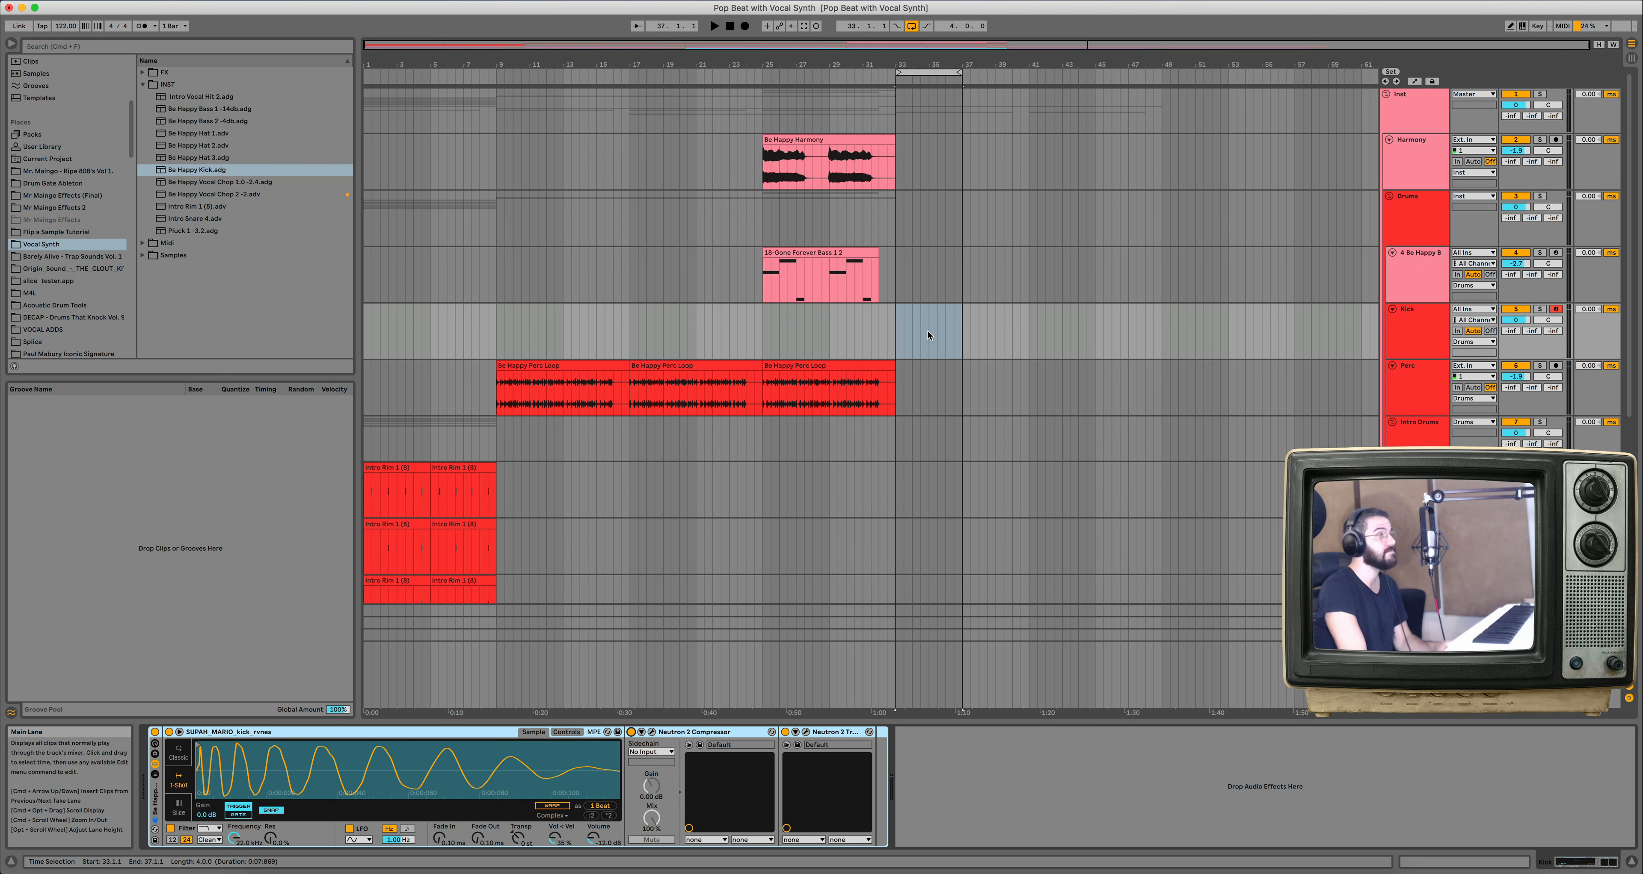
Place Kick.mid from the Midi folder on the Kick track at bar 33 and audition it in the loop.
{"action": "left_click", "coordinate": [139, 243]}
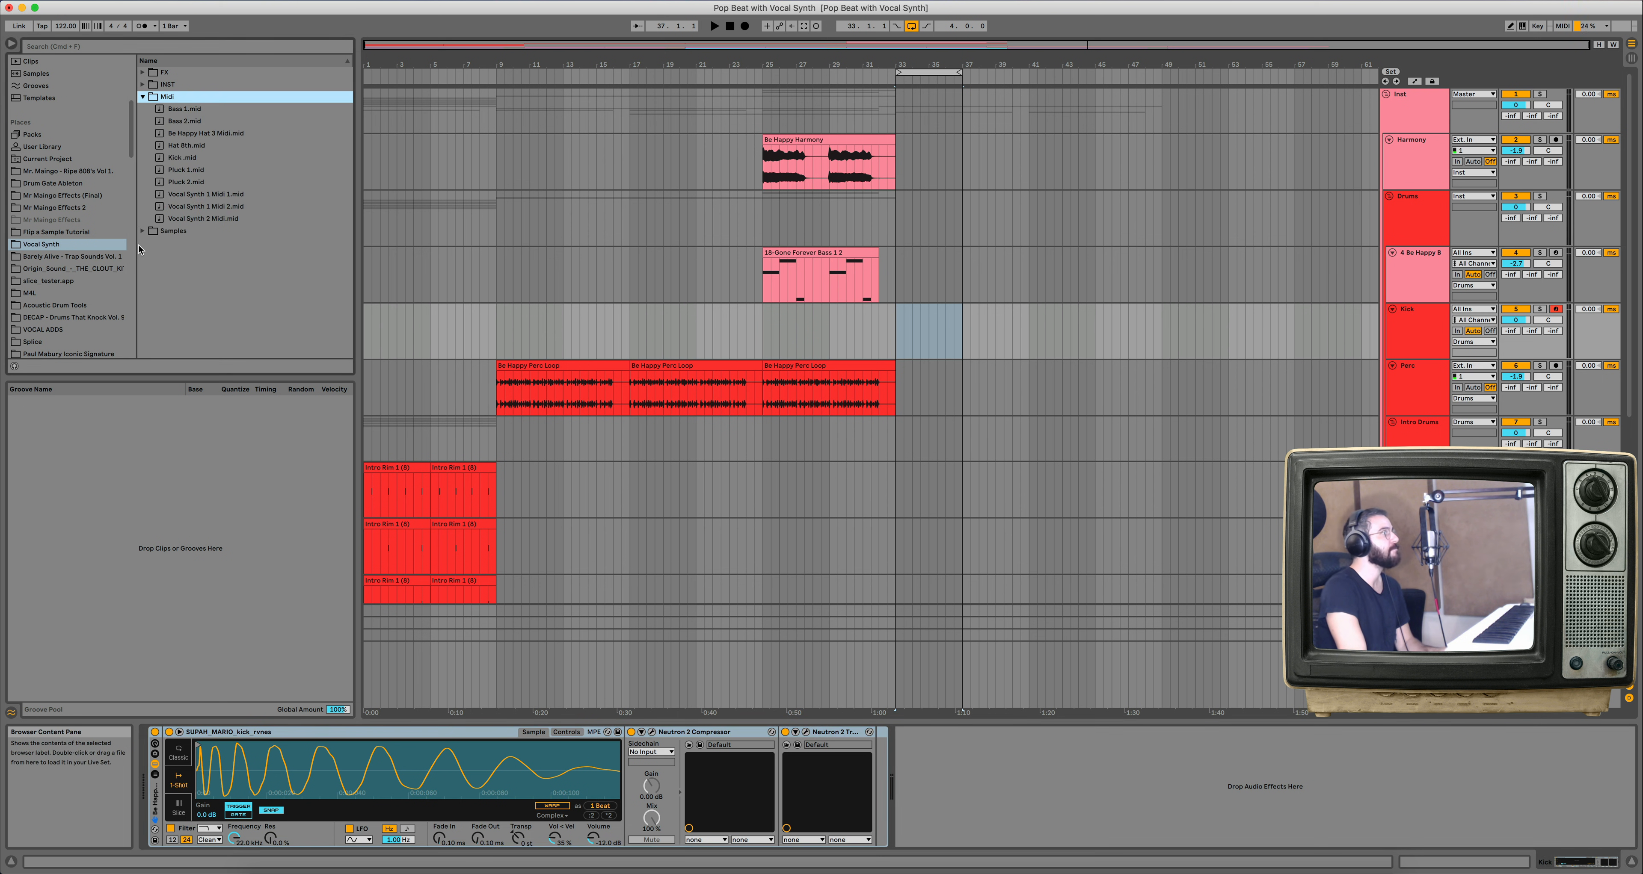
{"action": "left_click_drag", "start_coordinate": [183, 160], "coordinate": [912, 340]}
{"action": "key", "text": "space"}
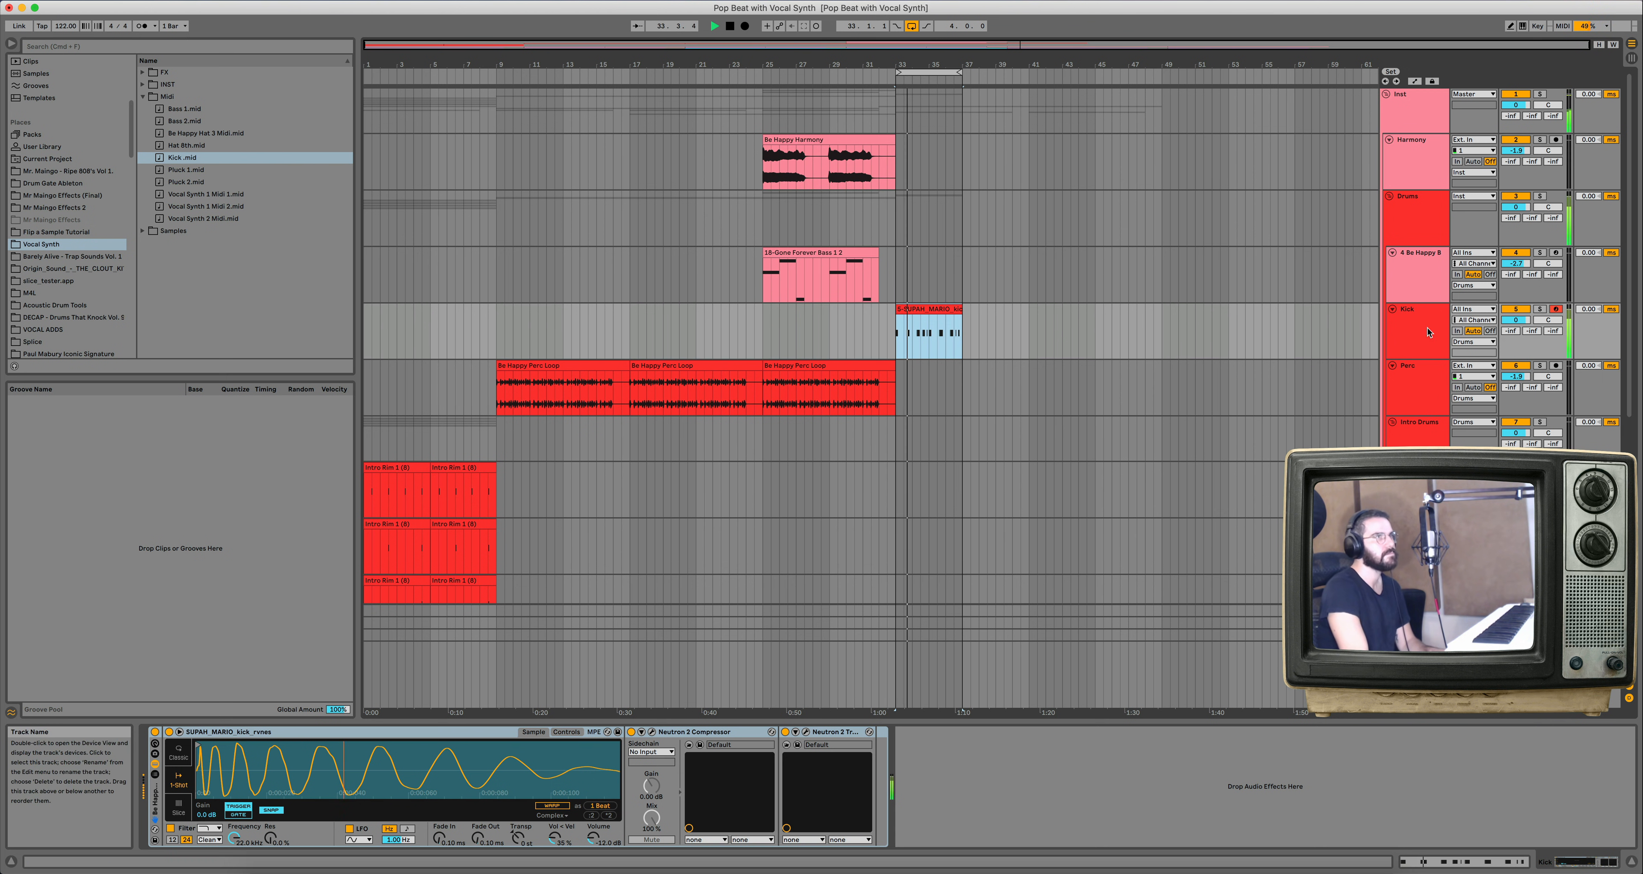
{"action": "key", "text": "space"}
Duplicate the four-bar kick clip three times to fill the Kick track up to bar 49.
{"action": "left_click", "coordinate": [940, 309]}
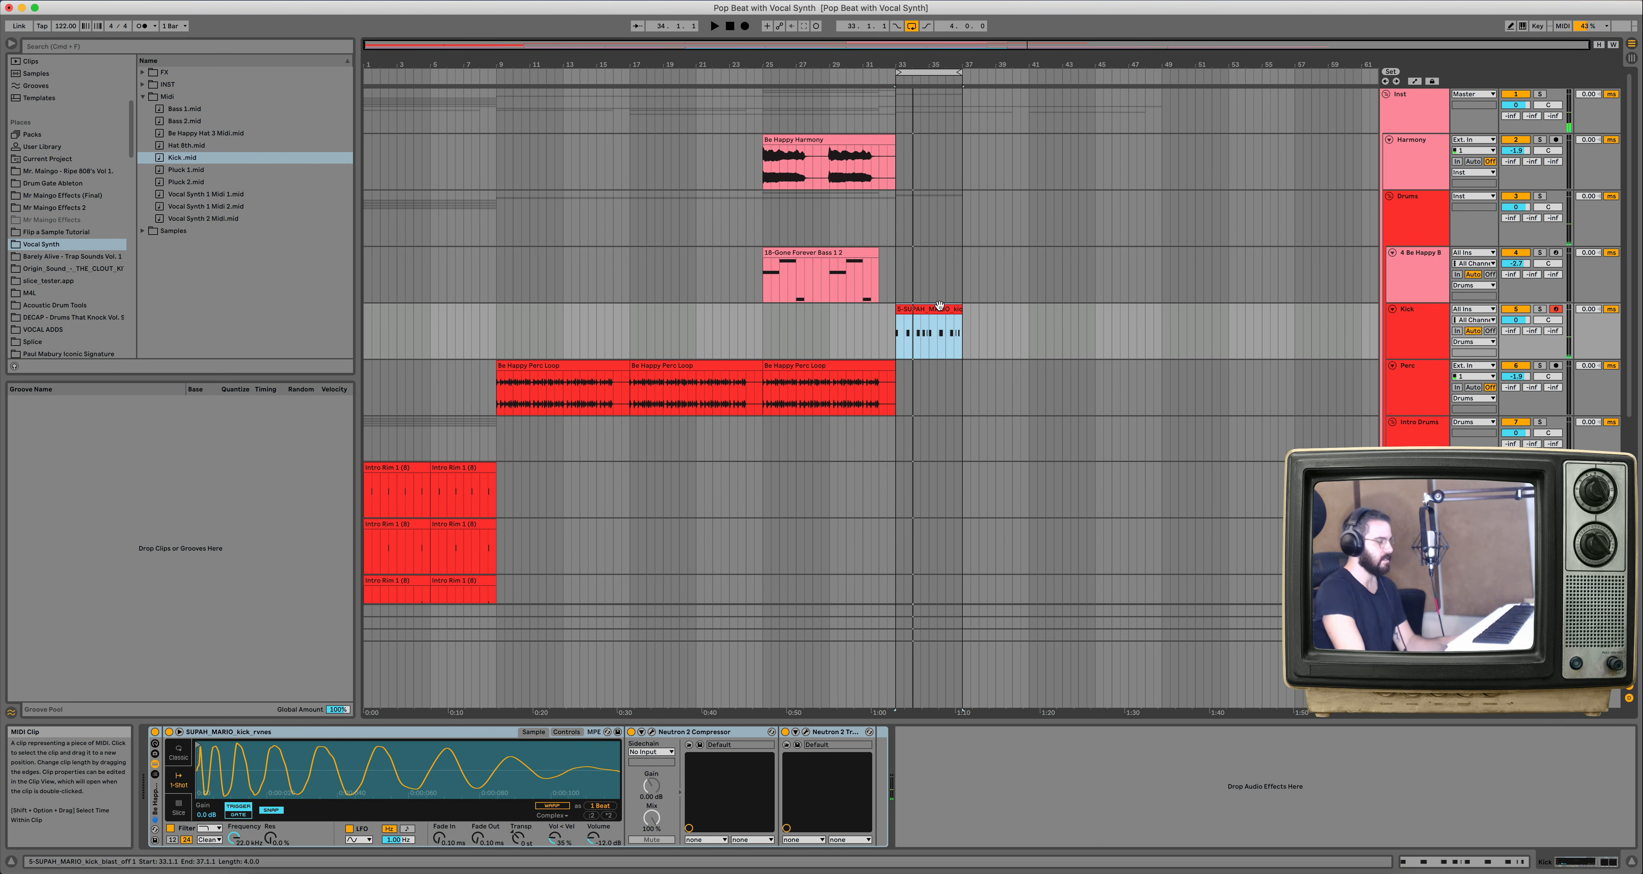
{"action": "key", "text": "super+d"}
{"action": "key", "text": "super+d"}
{"action": "key", "text": "super+d"}
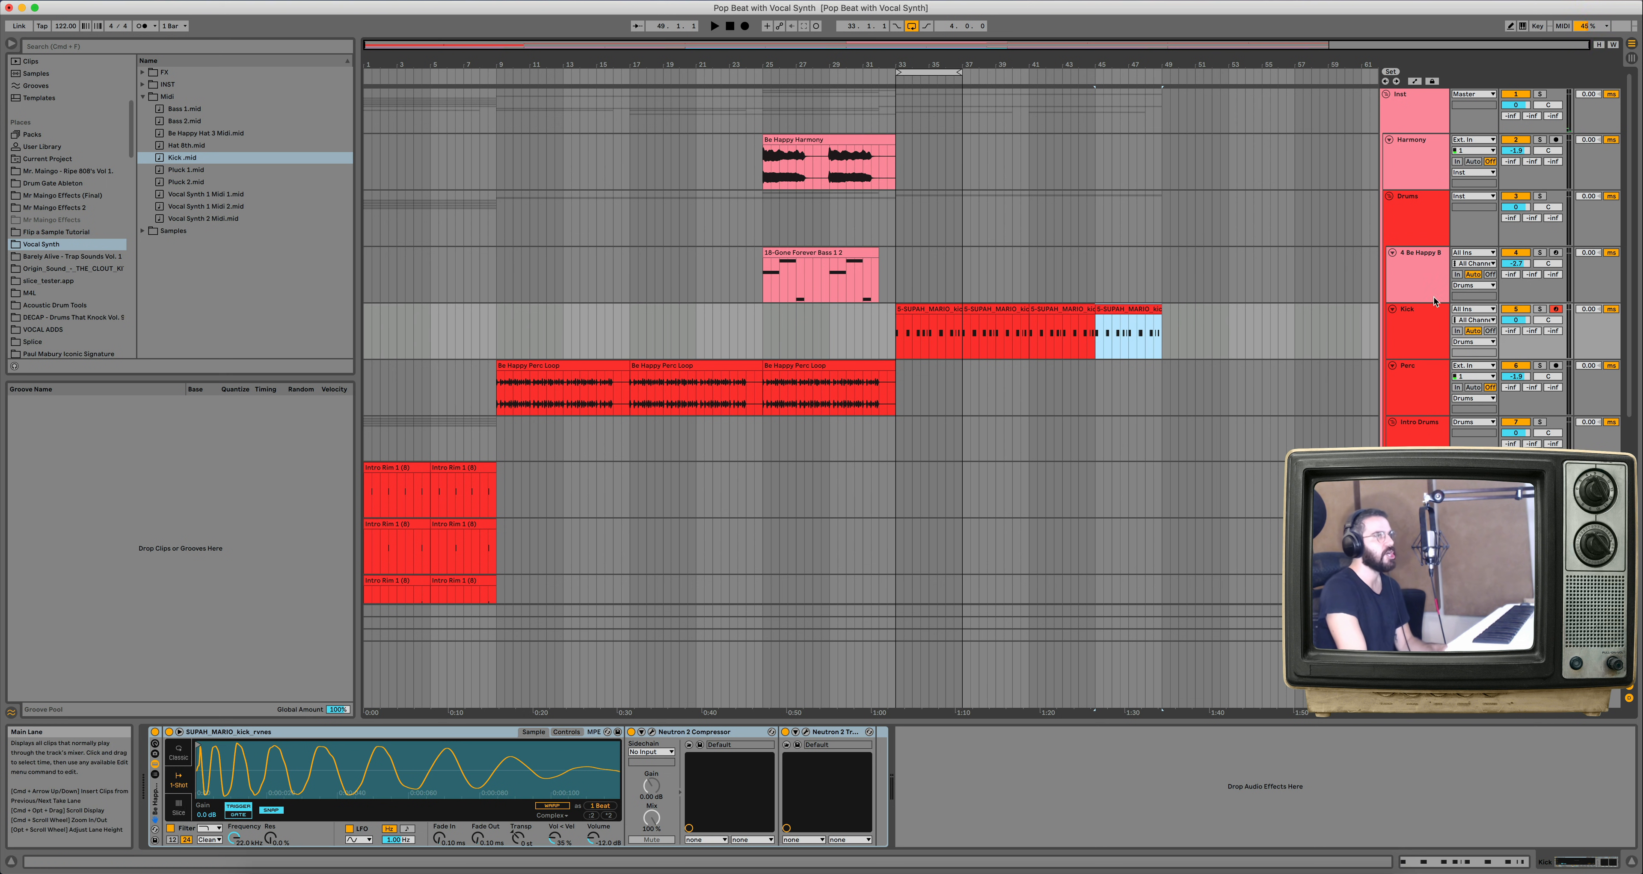
Insert two audio tracks between the Kick and Perc tracks.
{"action": "left_click", "coordinate": [1409, 325]}
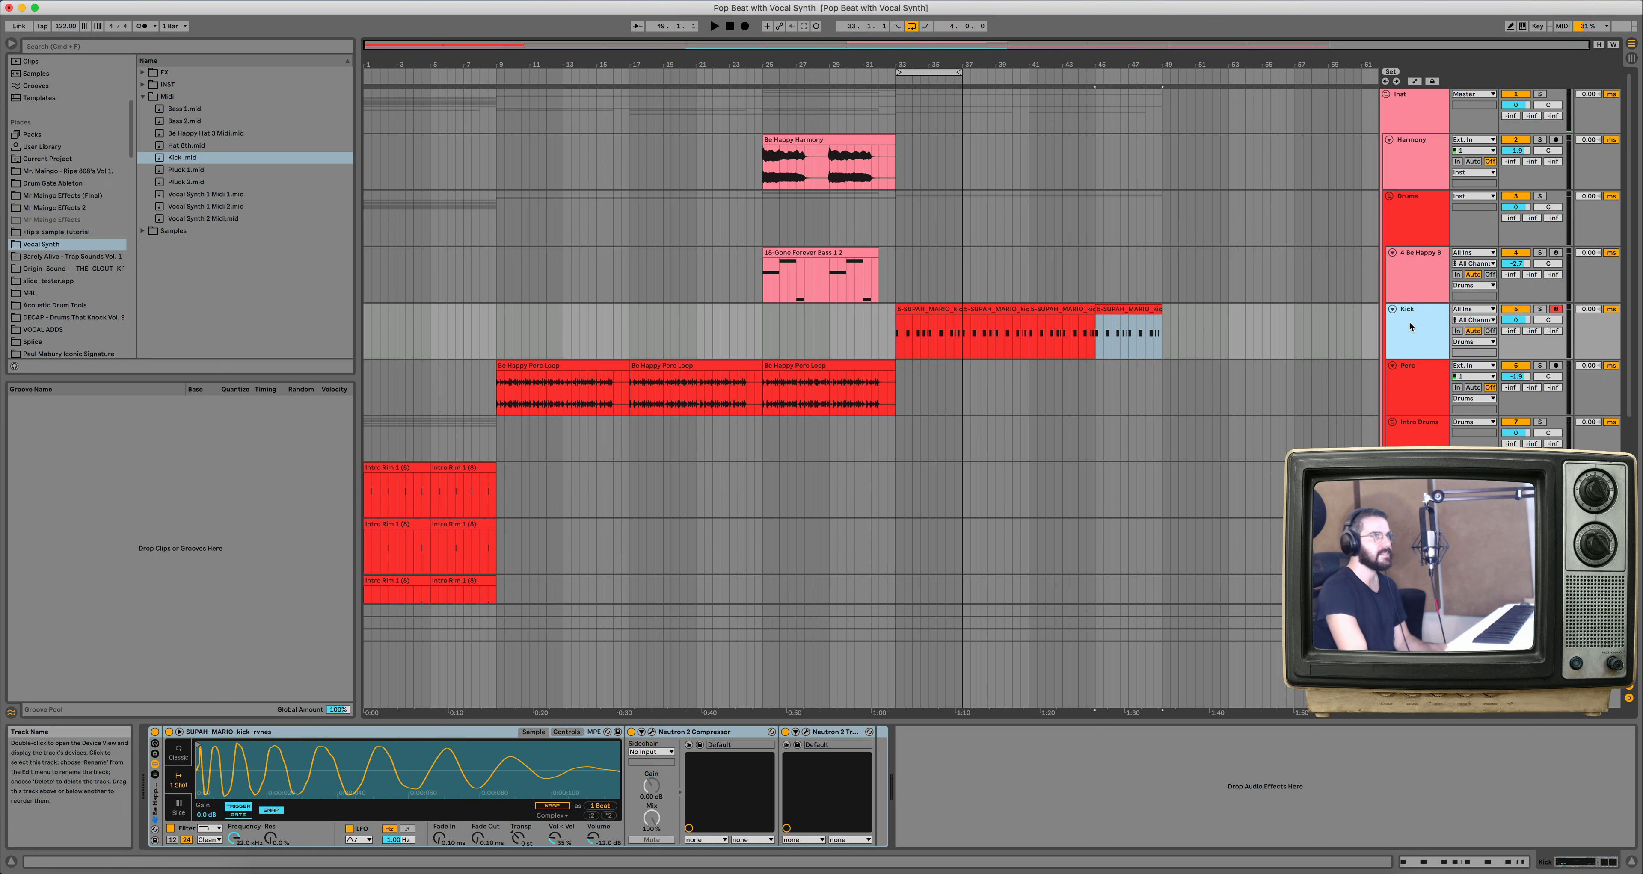
{"action": "key", "text": "super+shift+t"}
{"action": "key", "text": "super+z"}
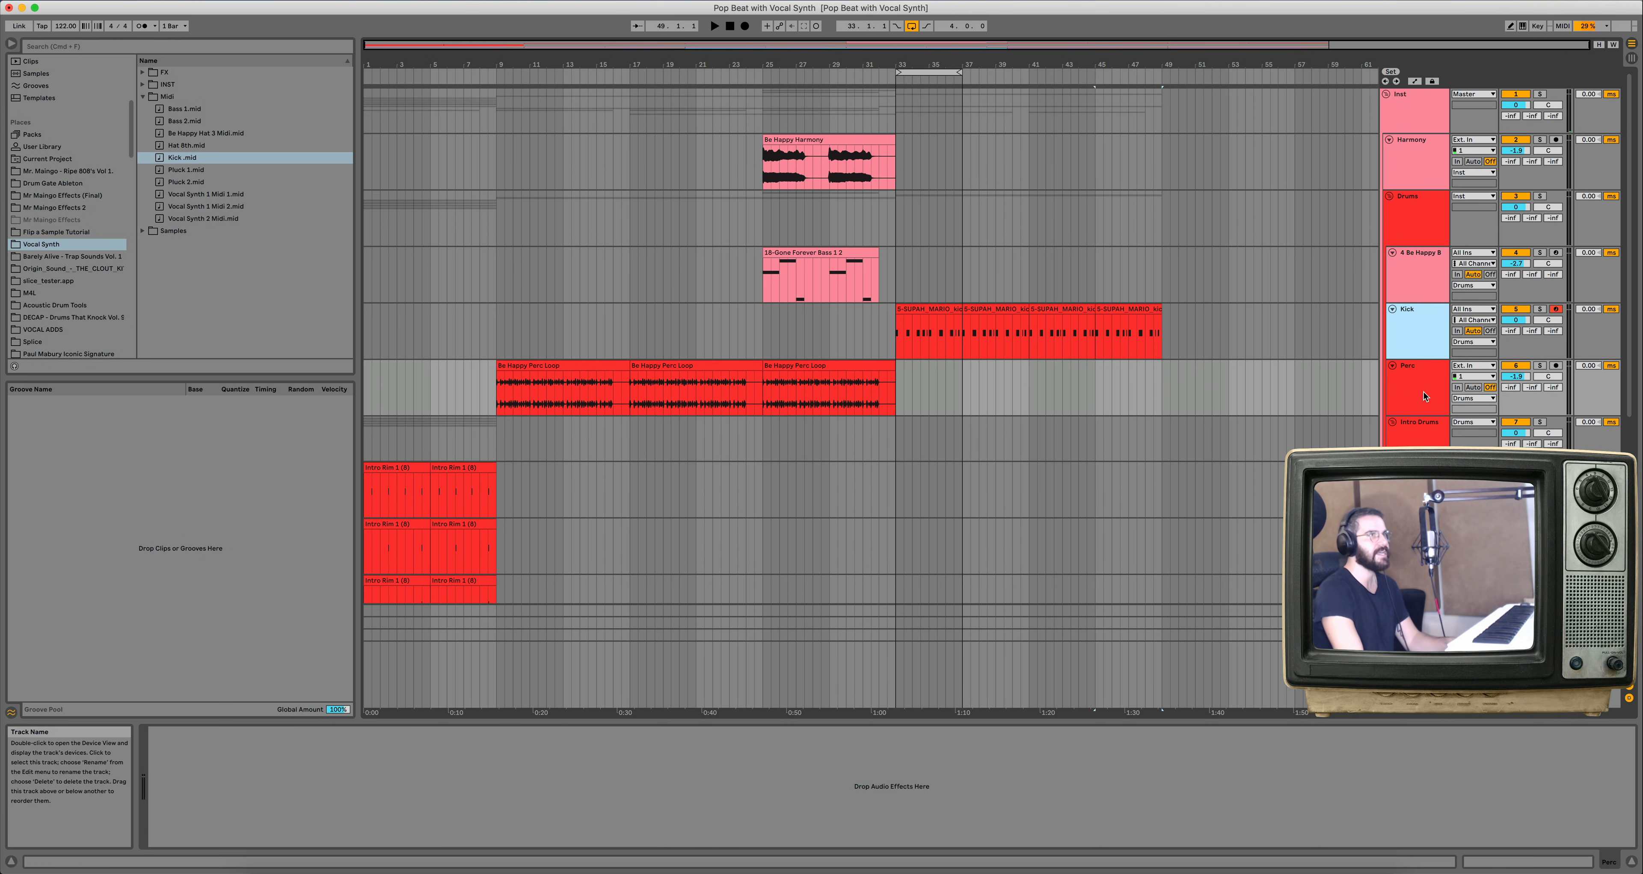
{"action": "key", "text": "super+t"}
{"action": "key", "text": "super+t"}
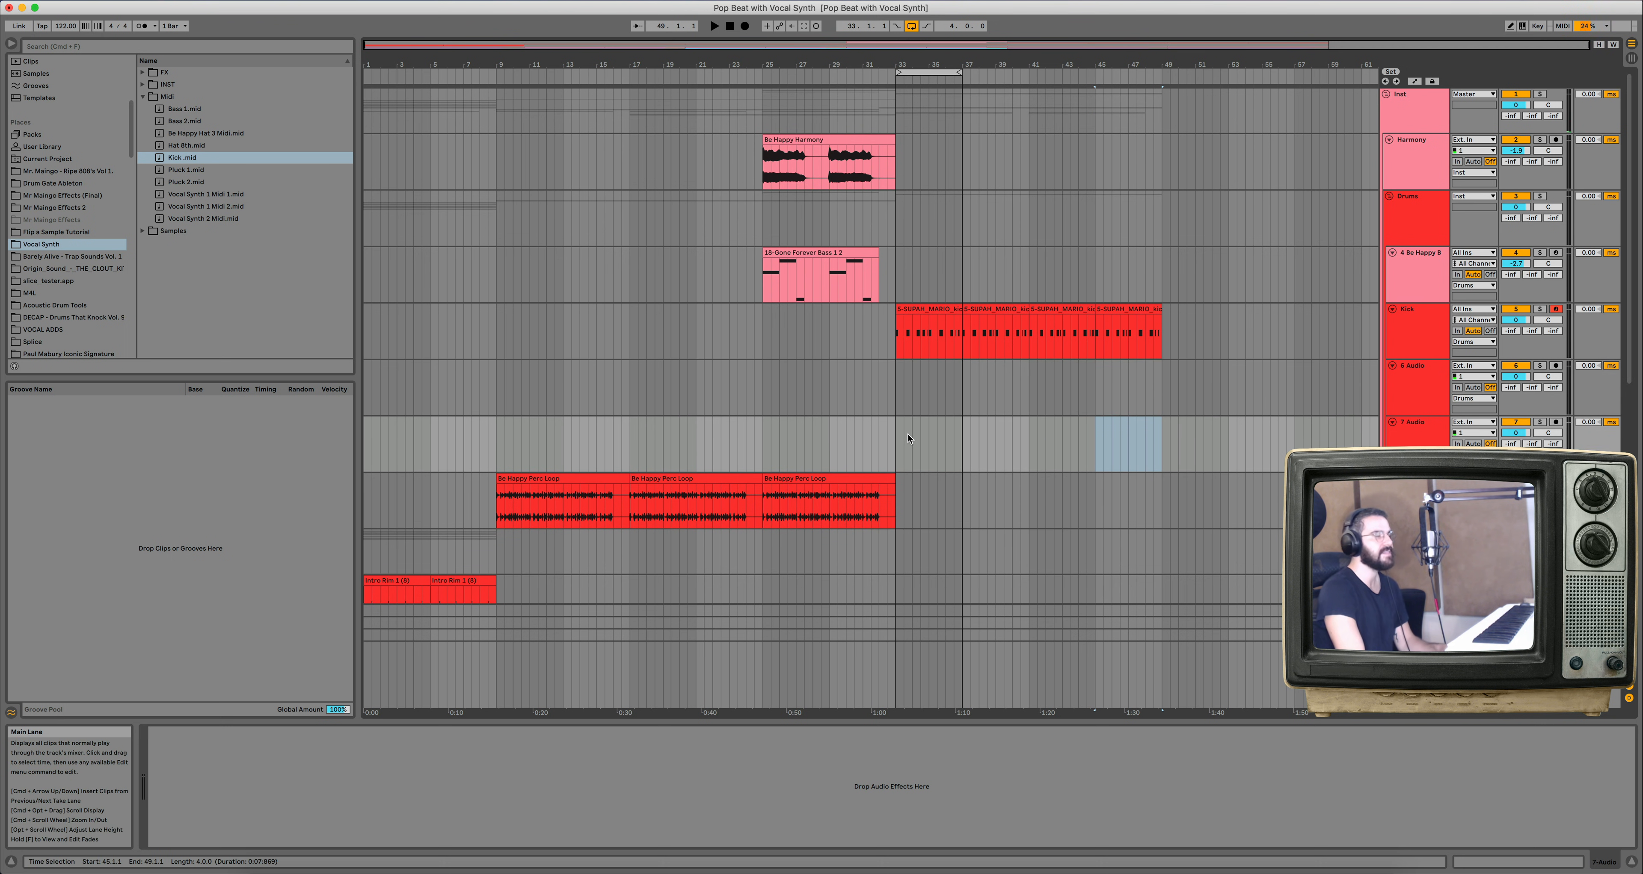
Place Claps.wav from the Samples folder at bar 33 on the first new audio track and lower its volume during loop playback.
{"action": "left_click", "coordinate": [143, 231]}
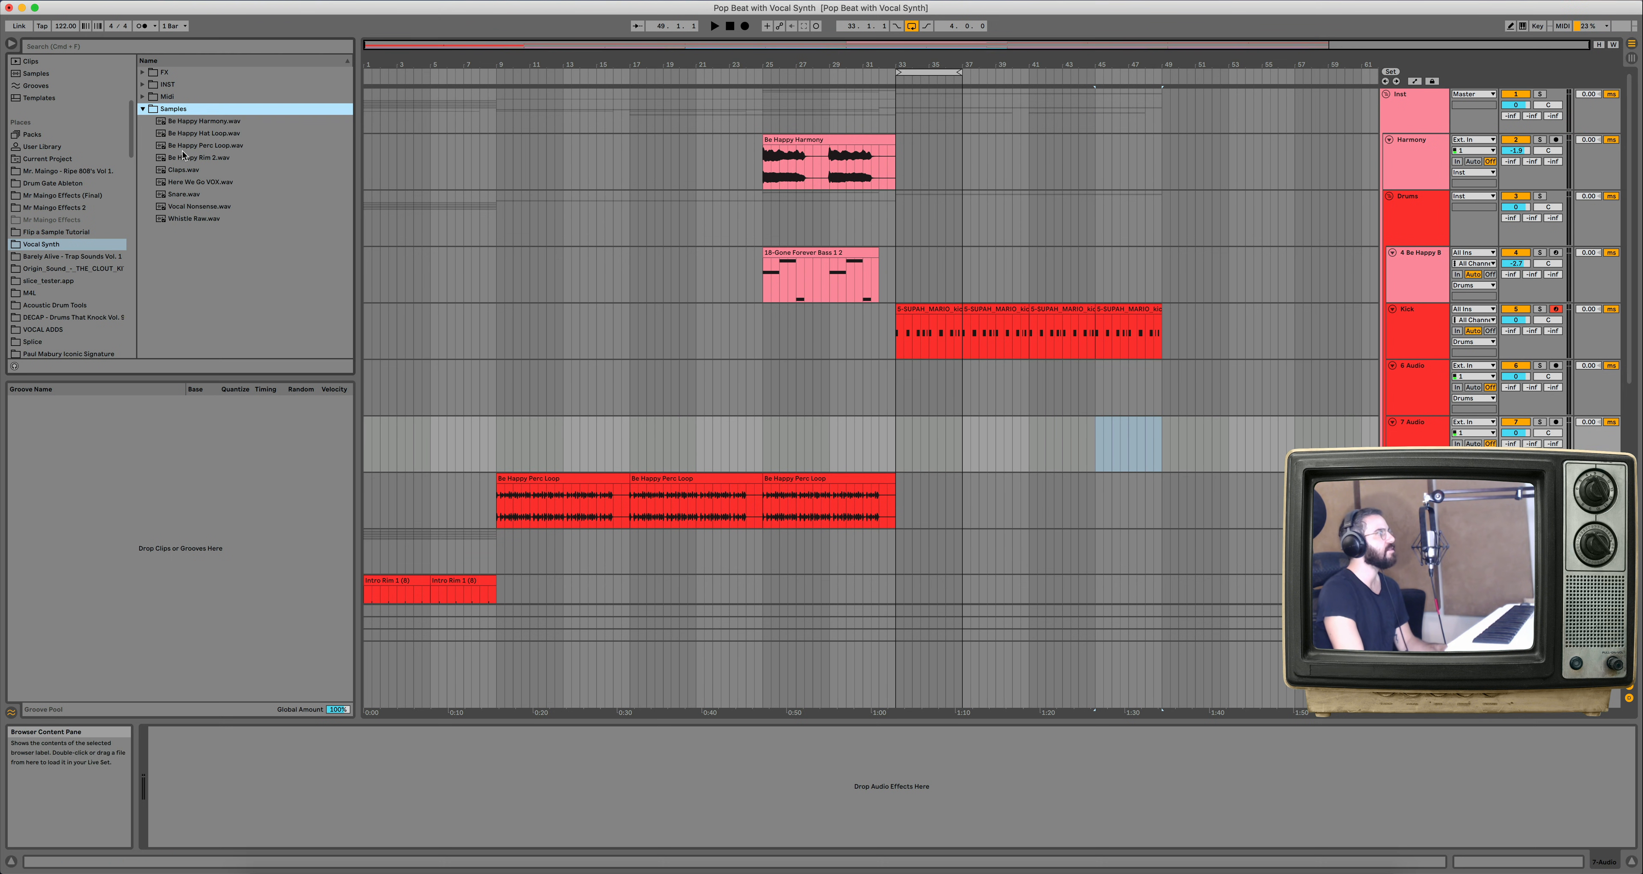
{"action": "left_click_drag", "start_coordinate": [178, 167], "coordinate": [898, 404]}
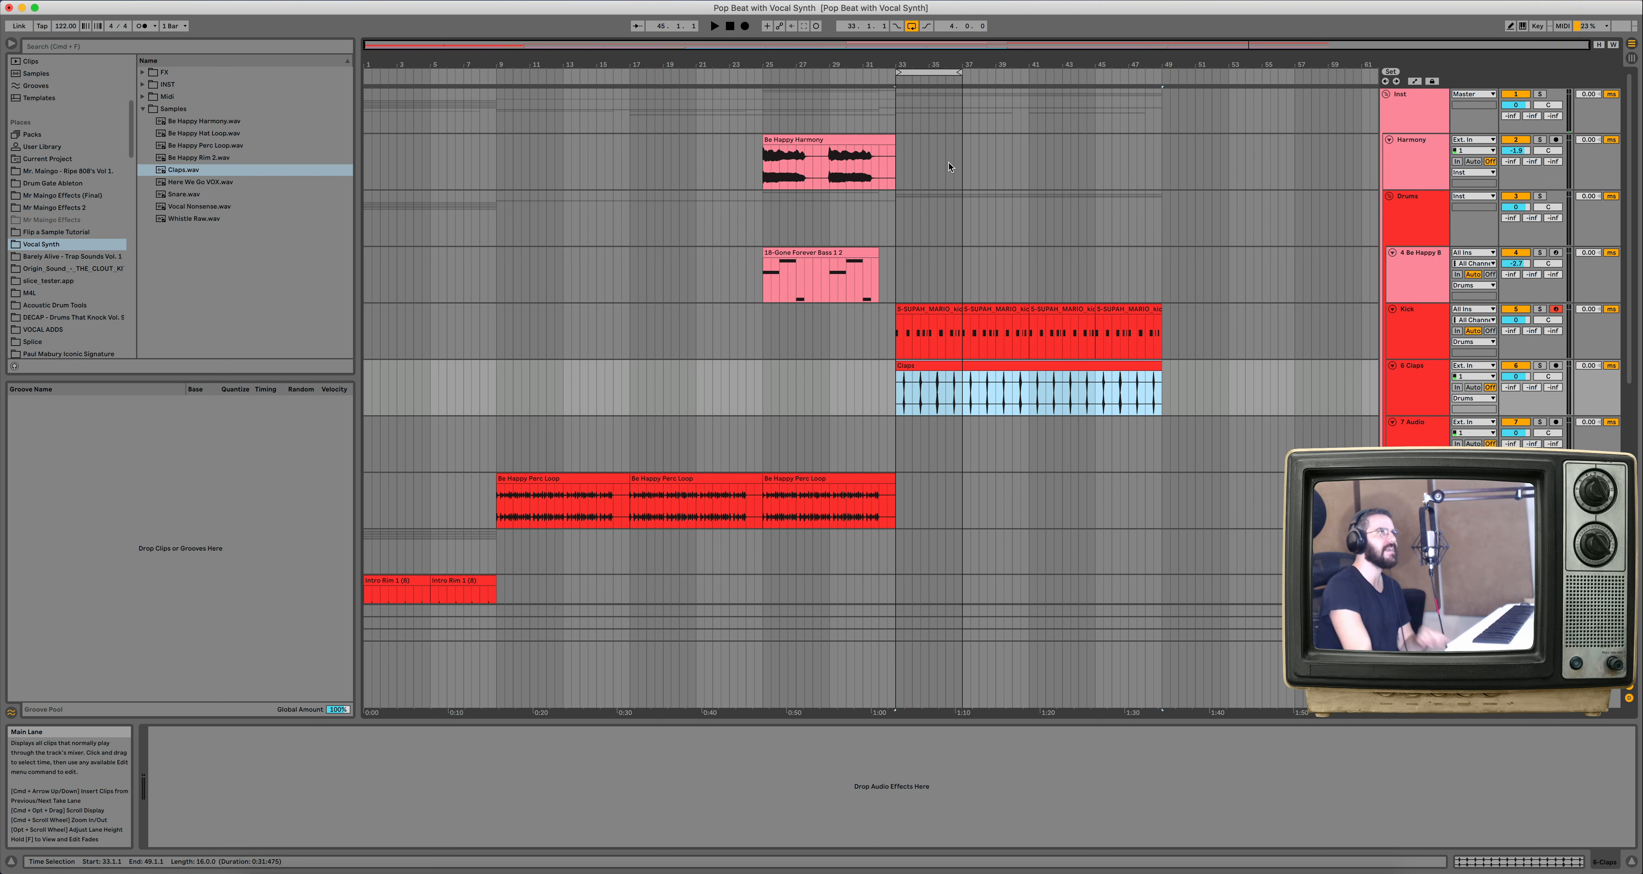
{"action": "left_click", "coordinate": [937, 73]}
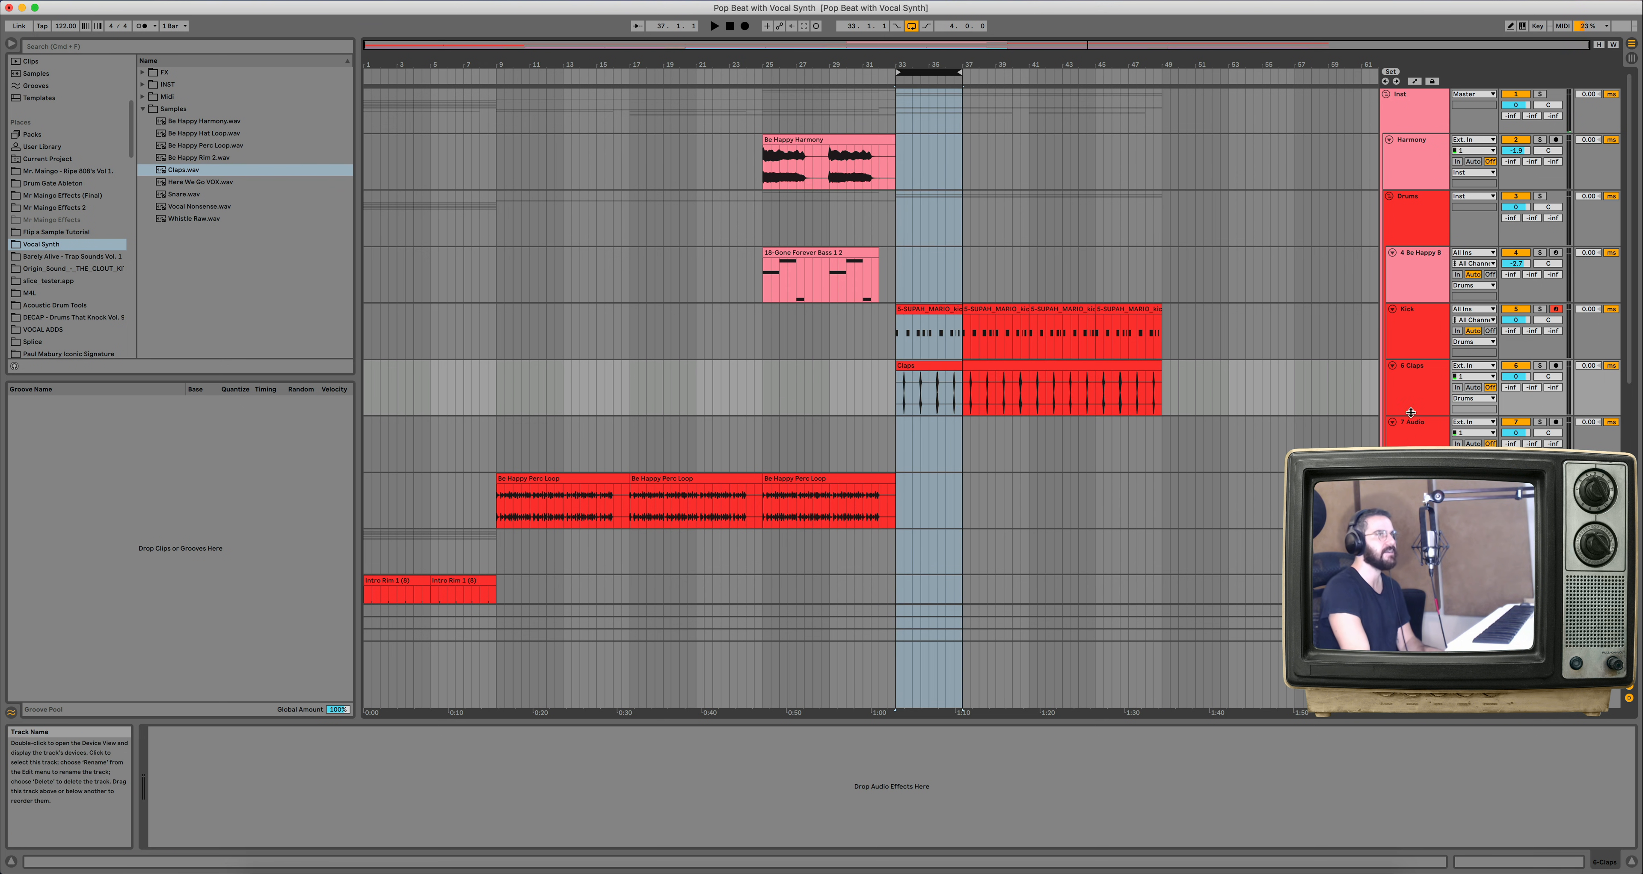
{"action": "key", "text": "space"}
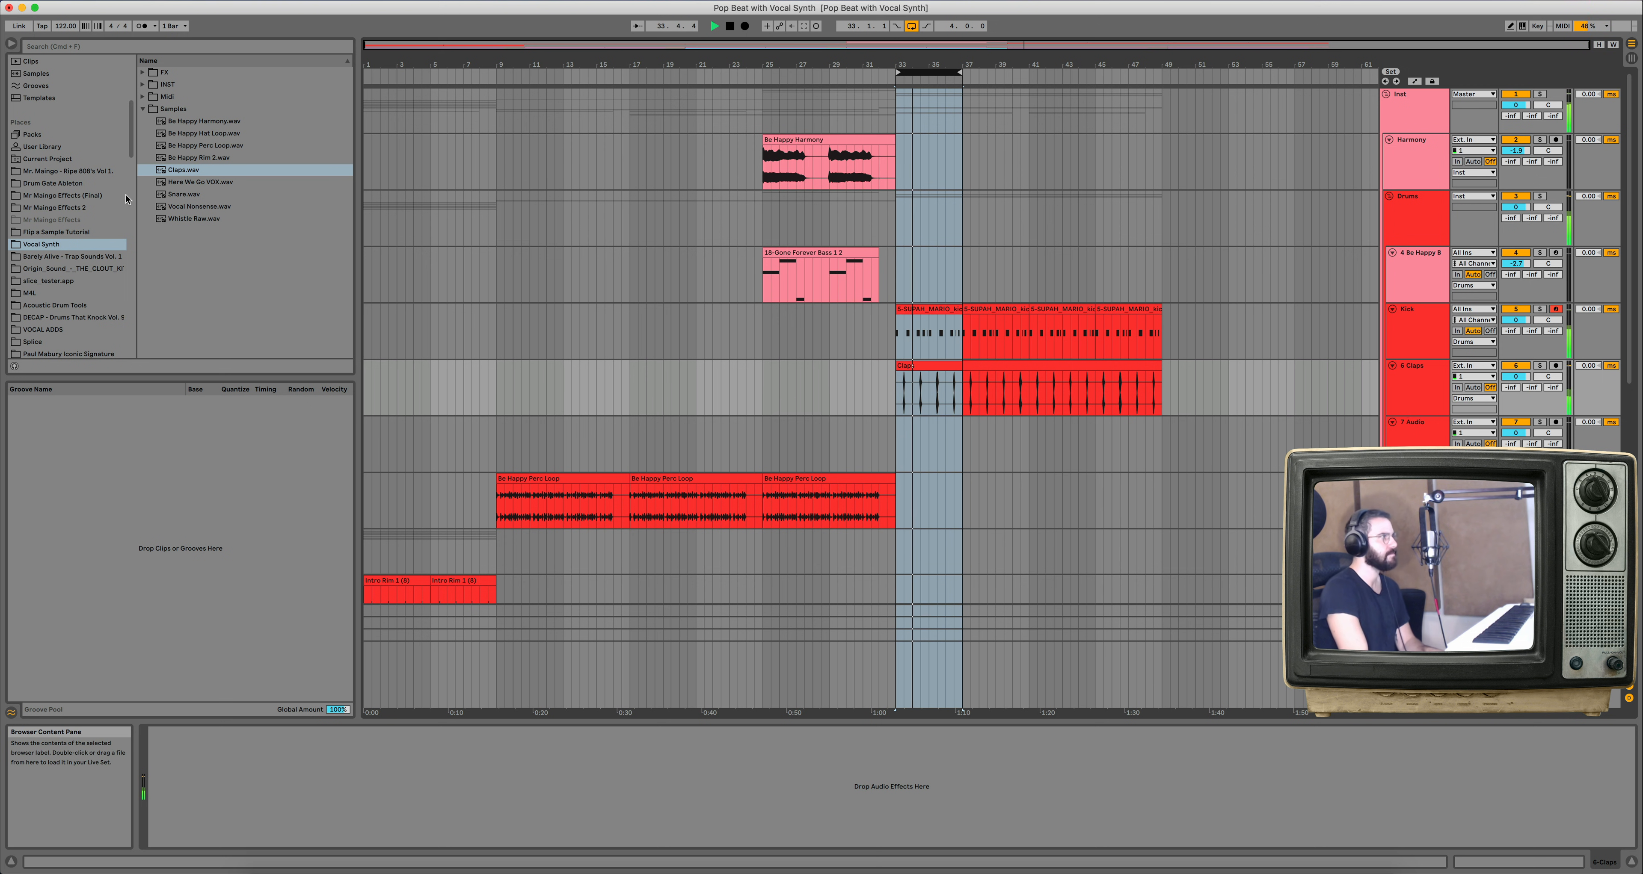
{"action": "left_click_drag", "start_coordinate": [1516, 377], "coordinate": [1515, 382]}
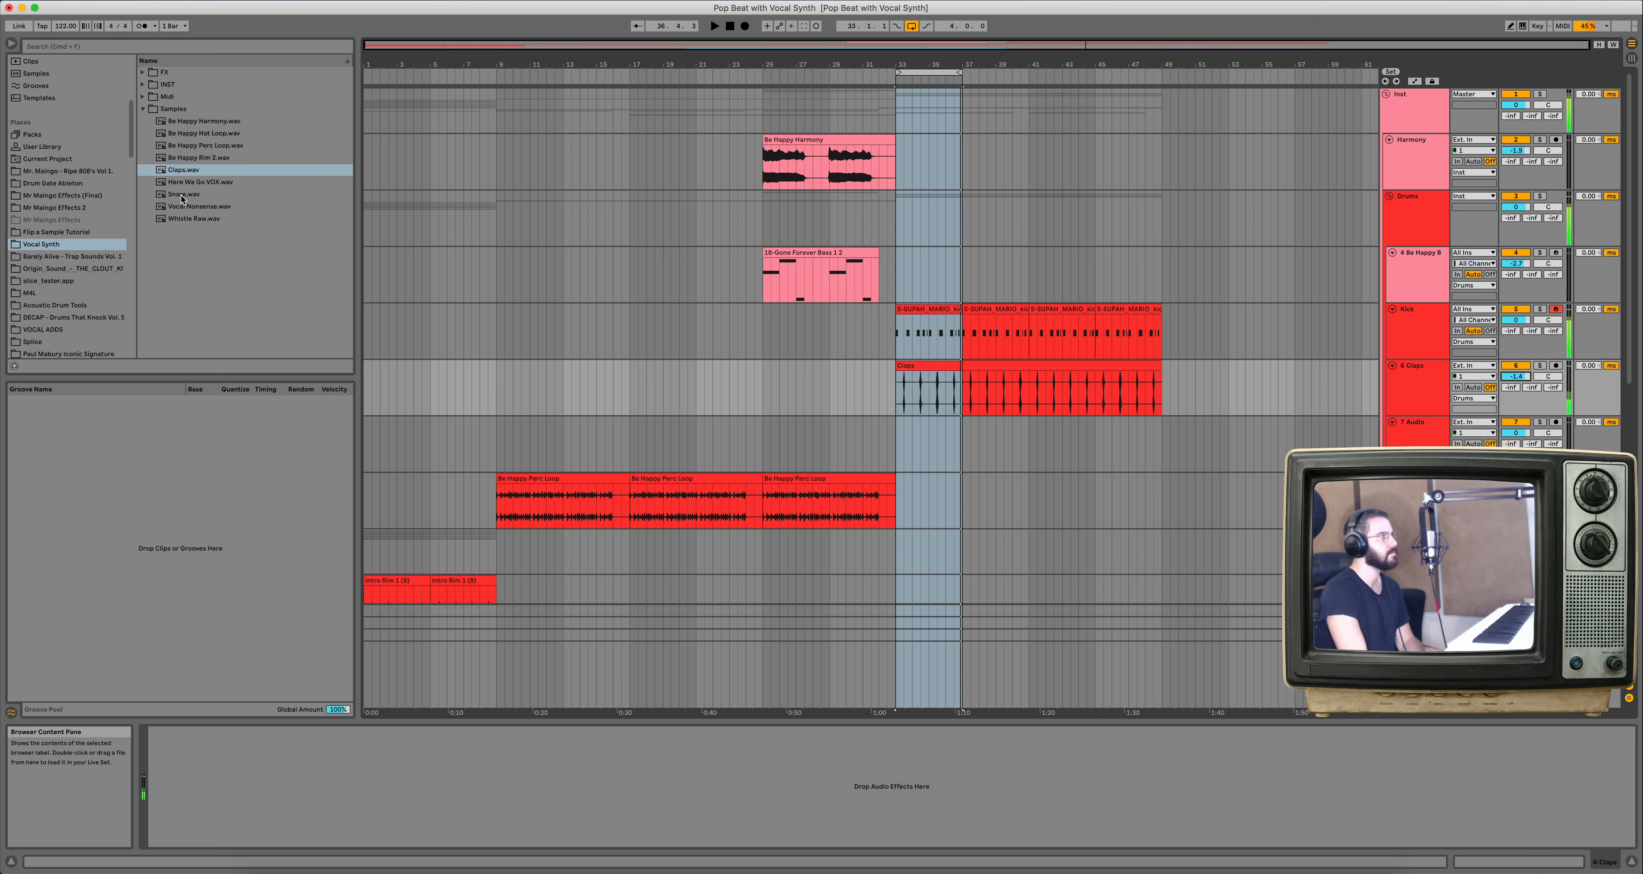
Place Snare.wav at bar 33 on the second new audio track and extend the loop to bar 49.
{"action": "left_click_drag", "start_coordinate": [179, 200], "coordinate": [897, 440]}
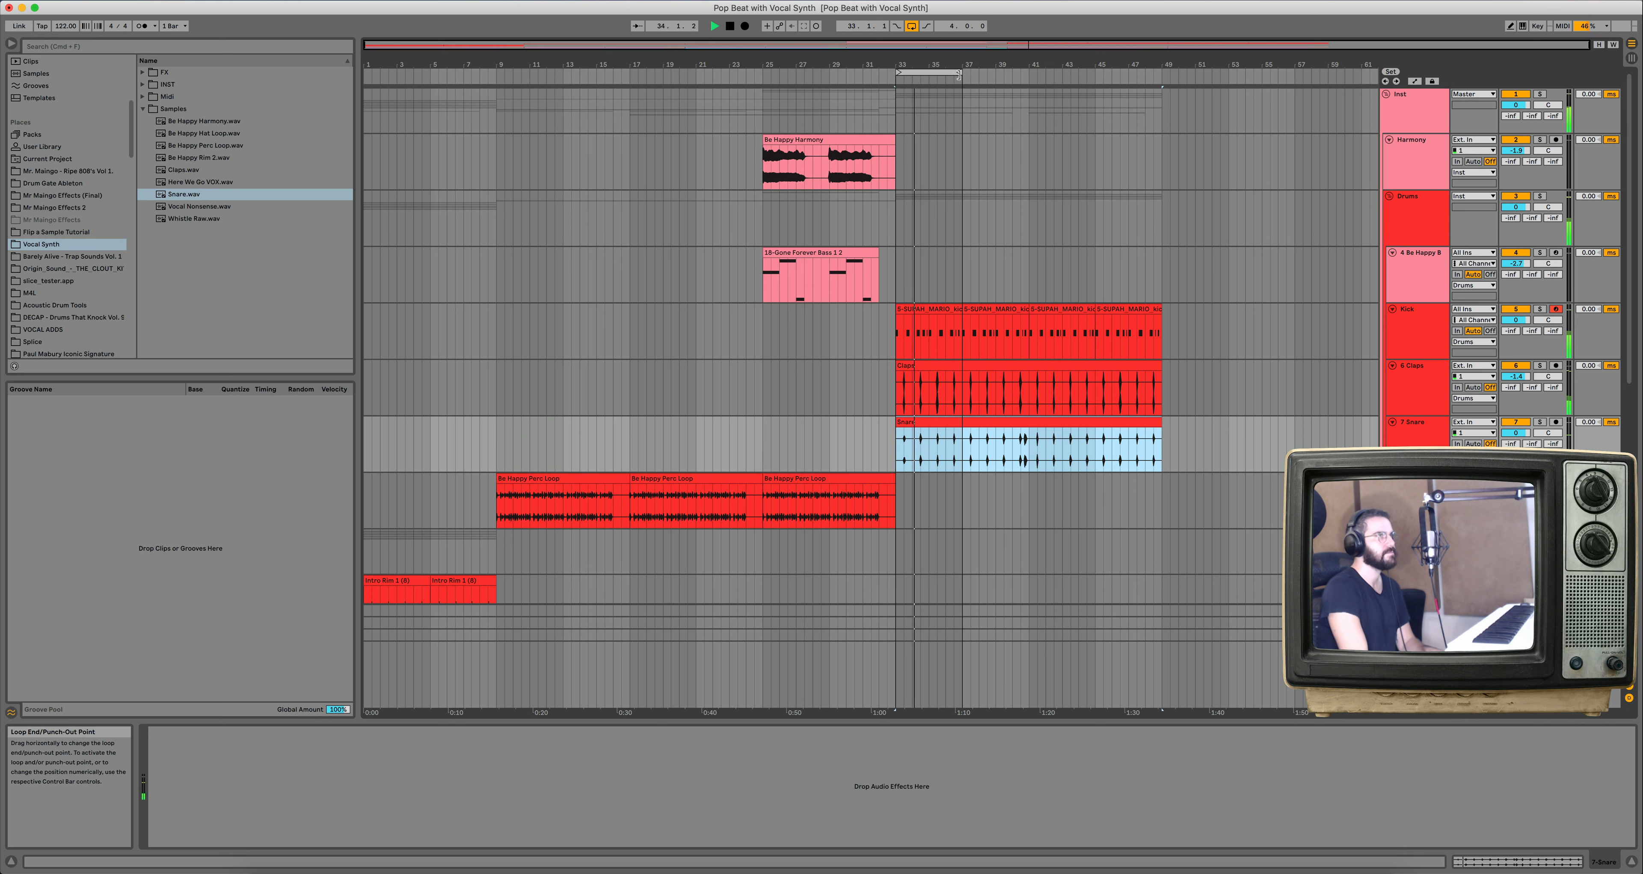
{"action": "left_click_drag", "start_coordinate": [959, 72], "coordinate": [1160, 110]}
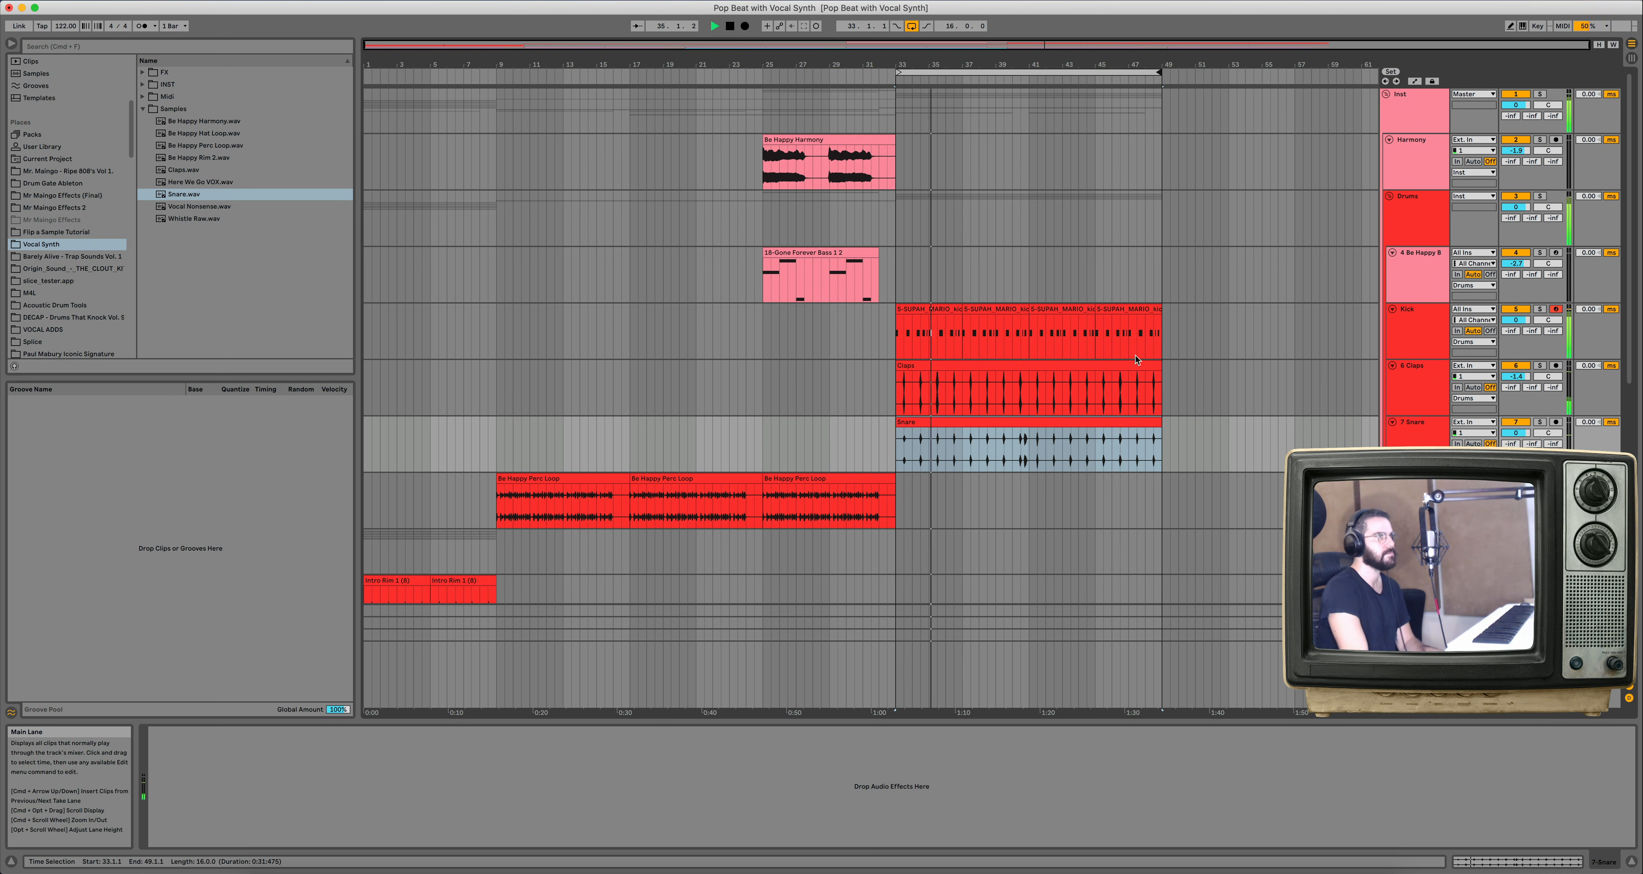
Stop playback and split the Snare clip at bar 34 so that its first bar is a separate clip.
{"action": "left_click_drag", "start_coordinate": [910, 64], "coordinate": [910, 166]}
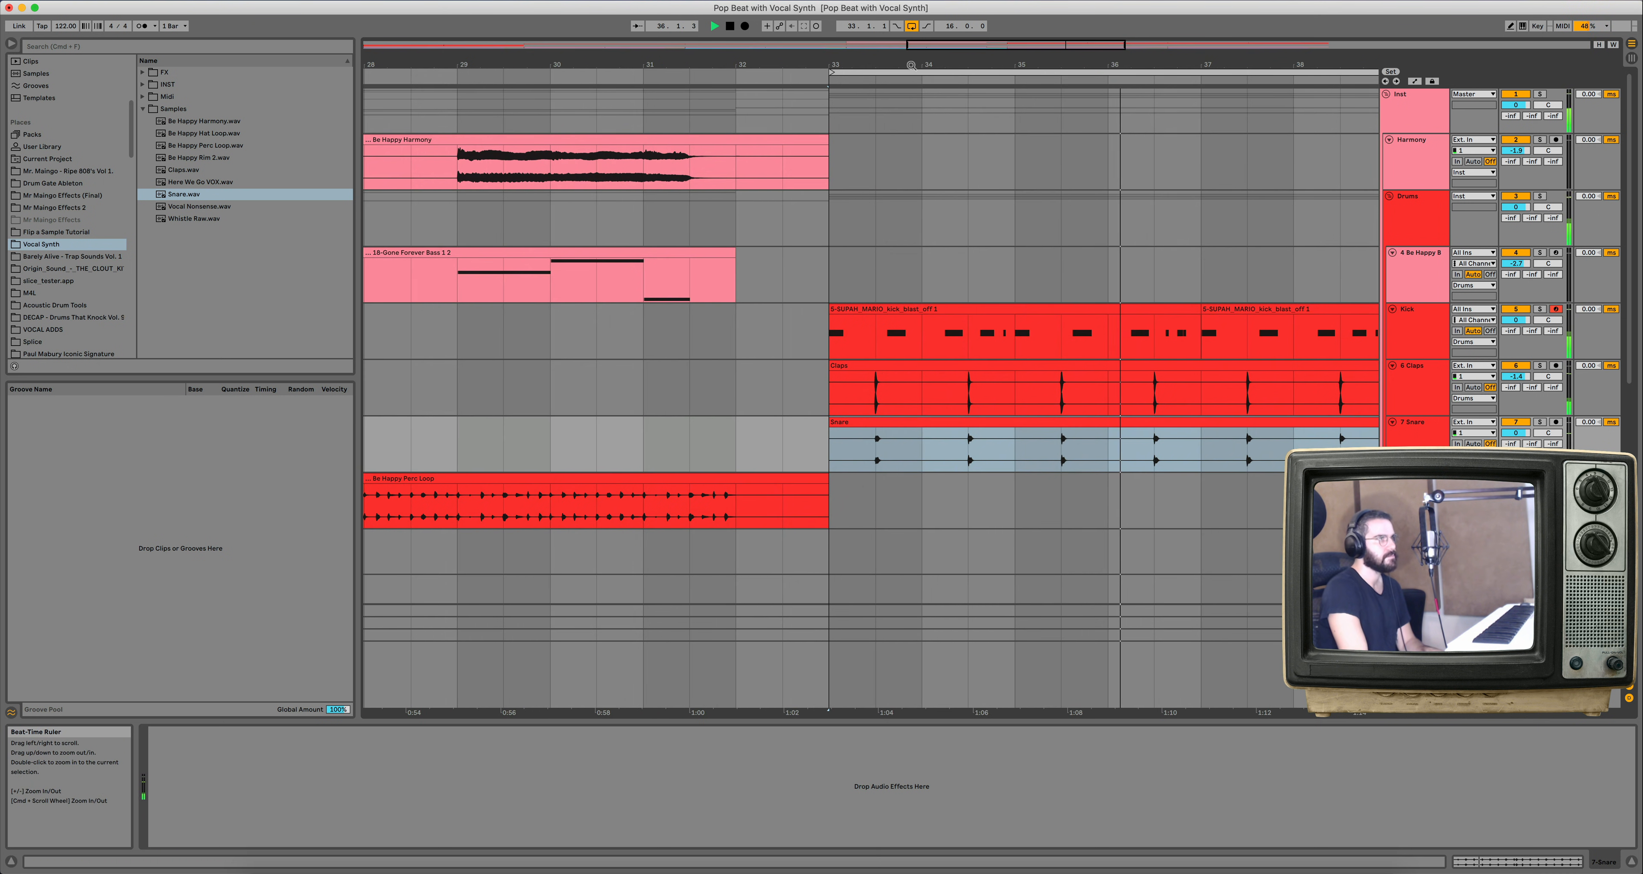
{"action": "key", "text": "space"}
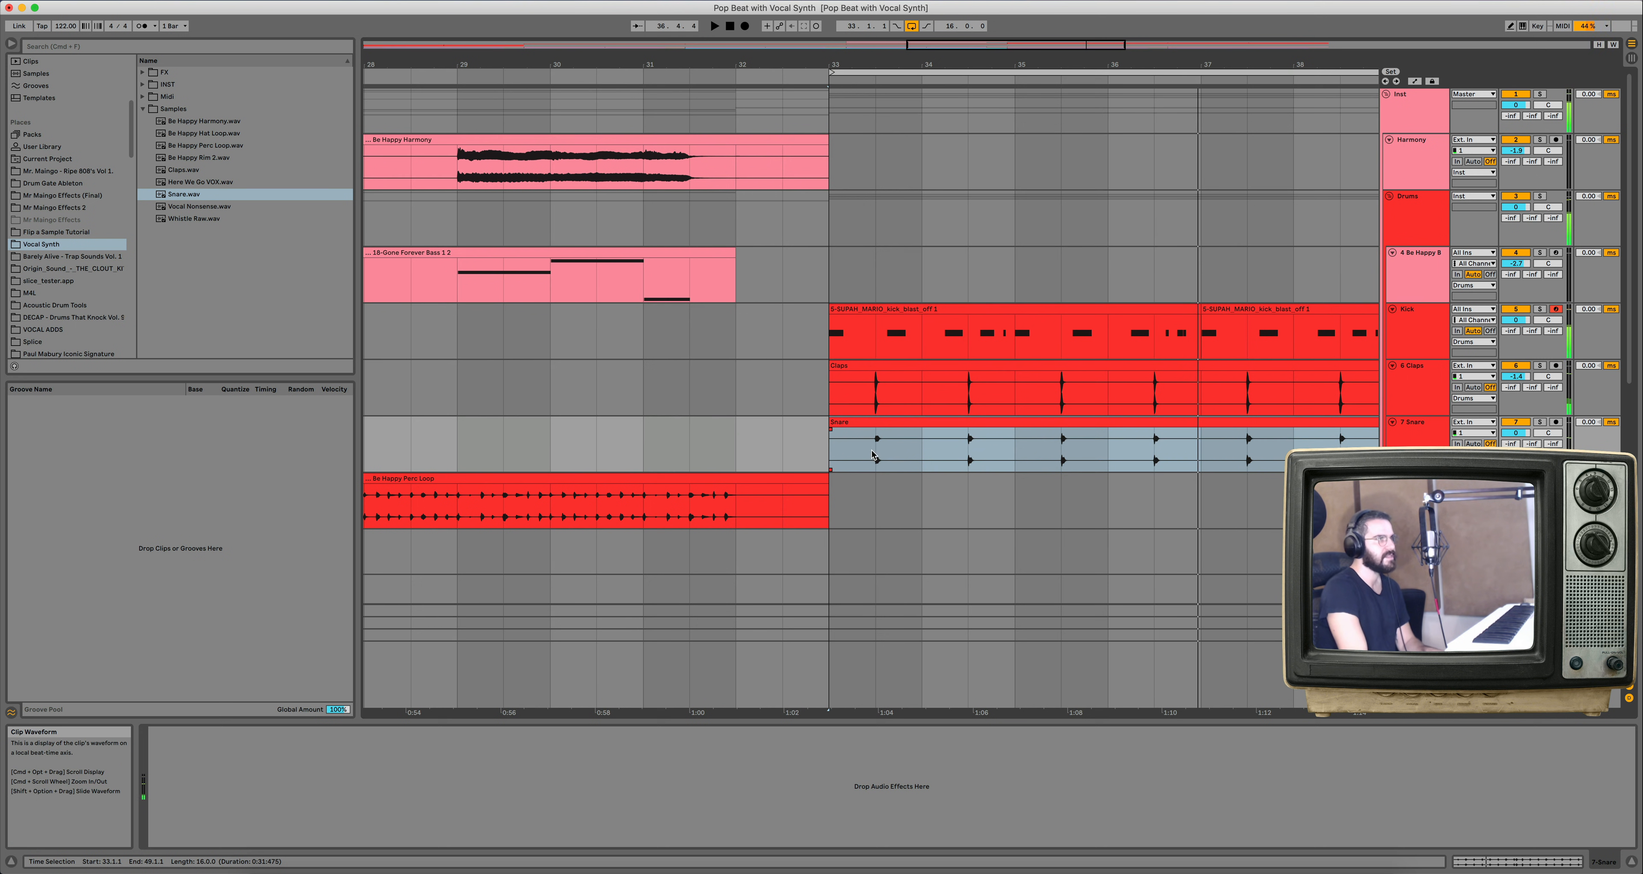
{"action": "left_click", "coordinate": [874, 454]}
{"action": "left_click_drag", "start_coordinate": [988, 467], "coordinate": [871, 437]}
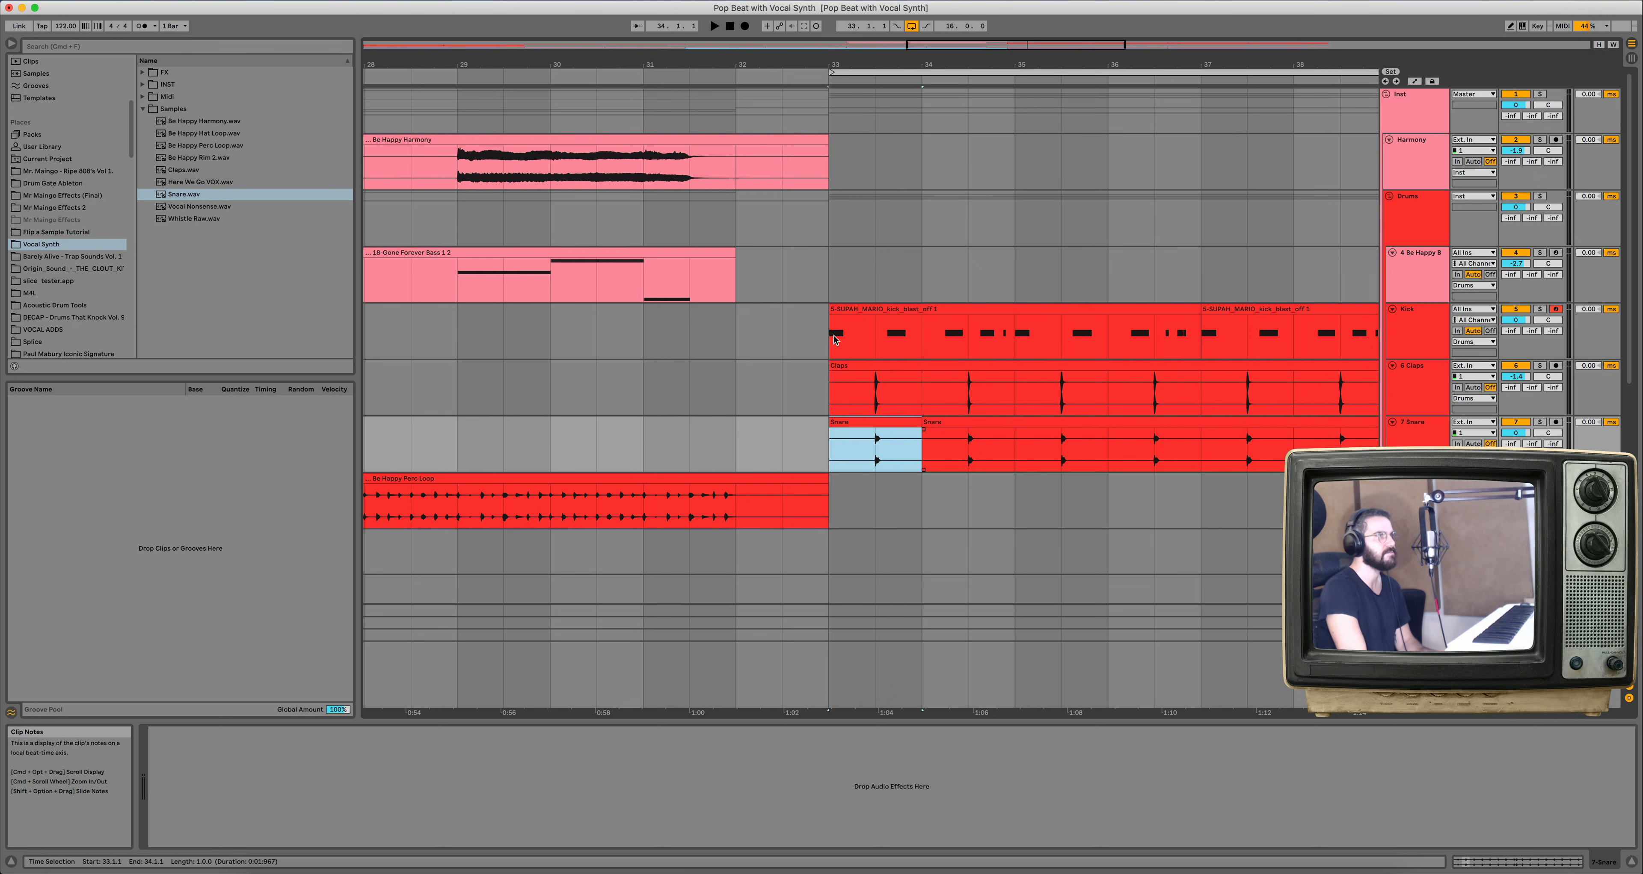
Play back the layered kick, clap and snare section from bar 40.
{"action": "left_click_drag", "start_coordinate": [987, 59], "coordinate": [988, 16]}
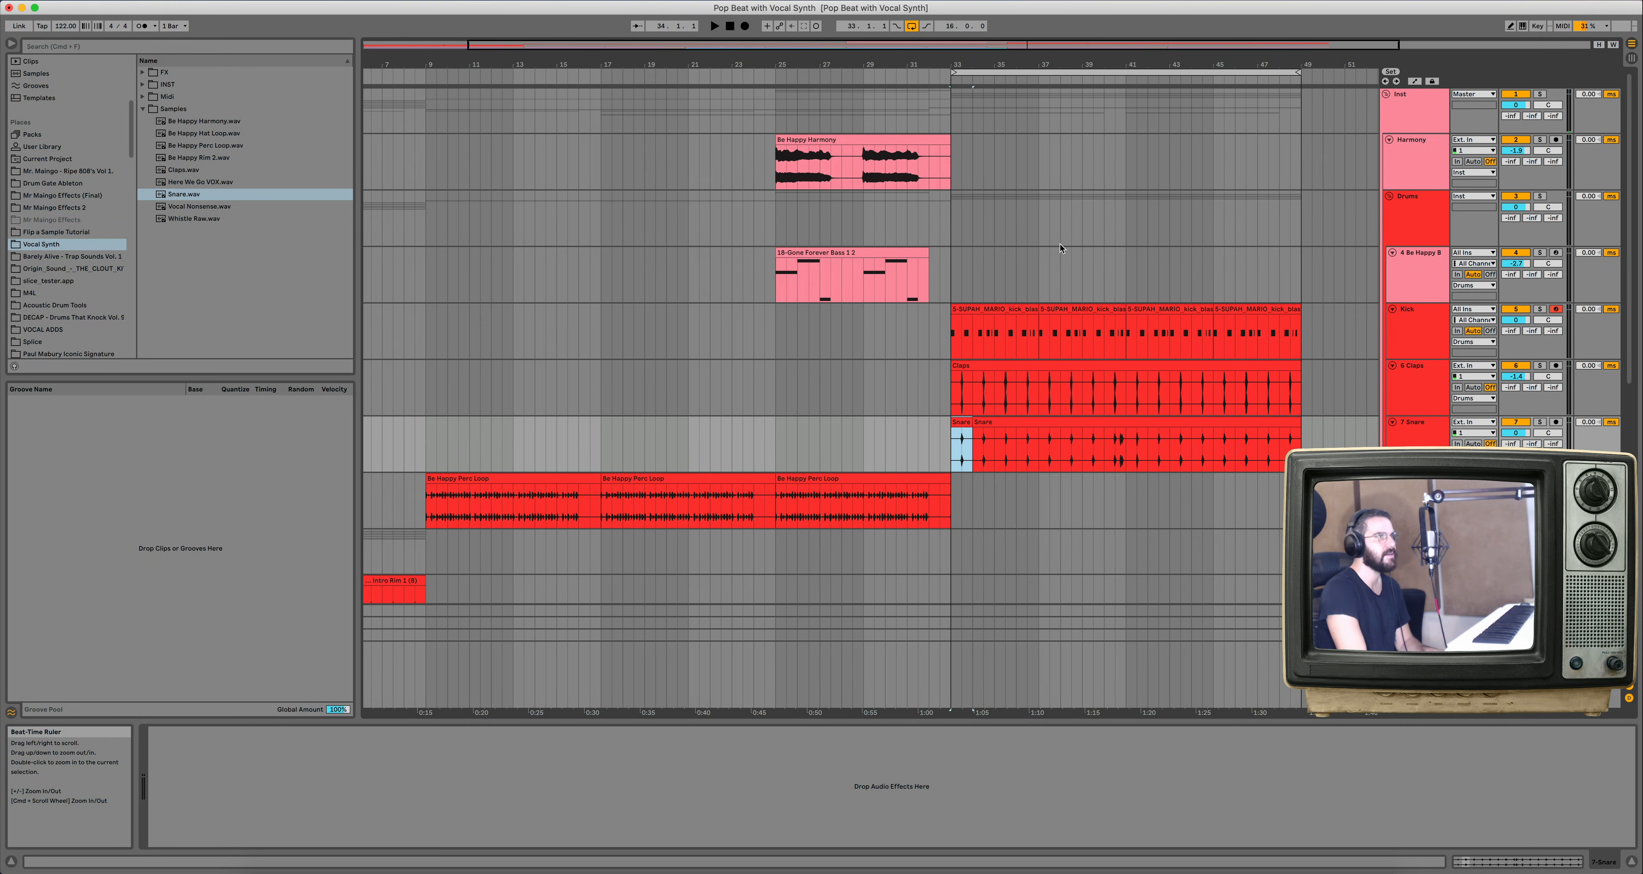
{"action": "left_click", "coordinate": [1108, 458]}
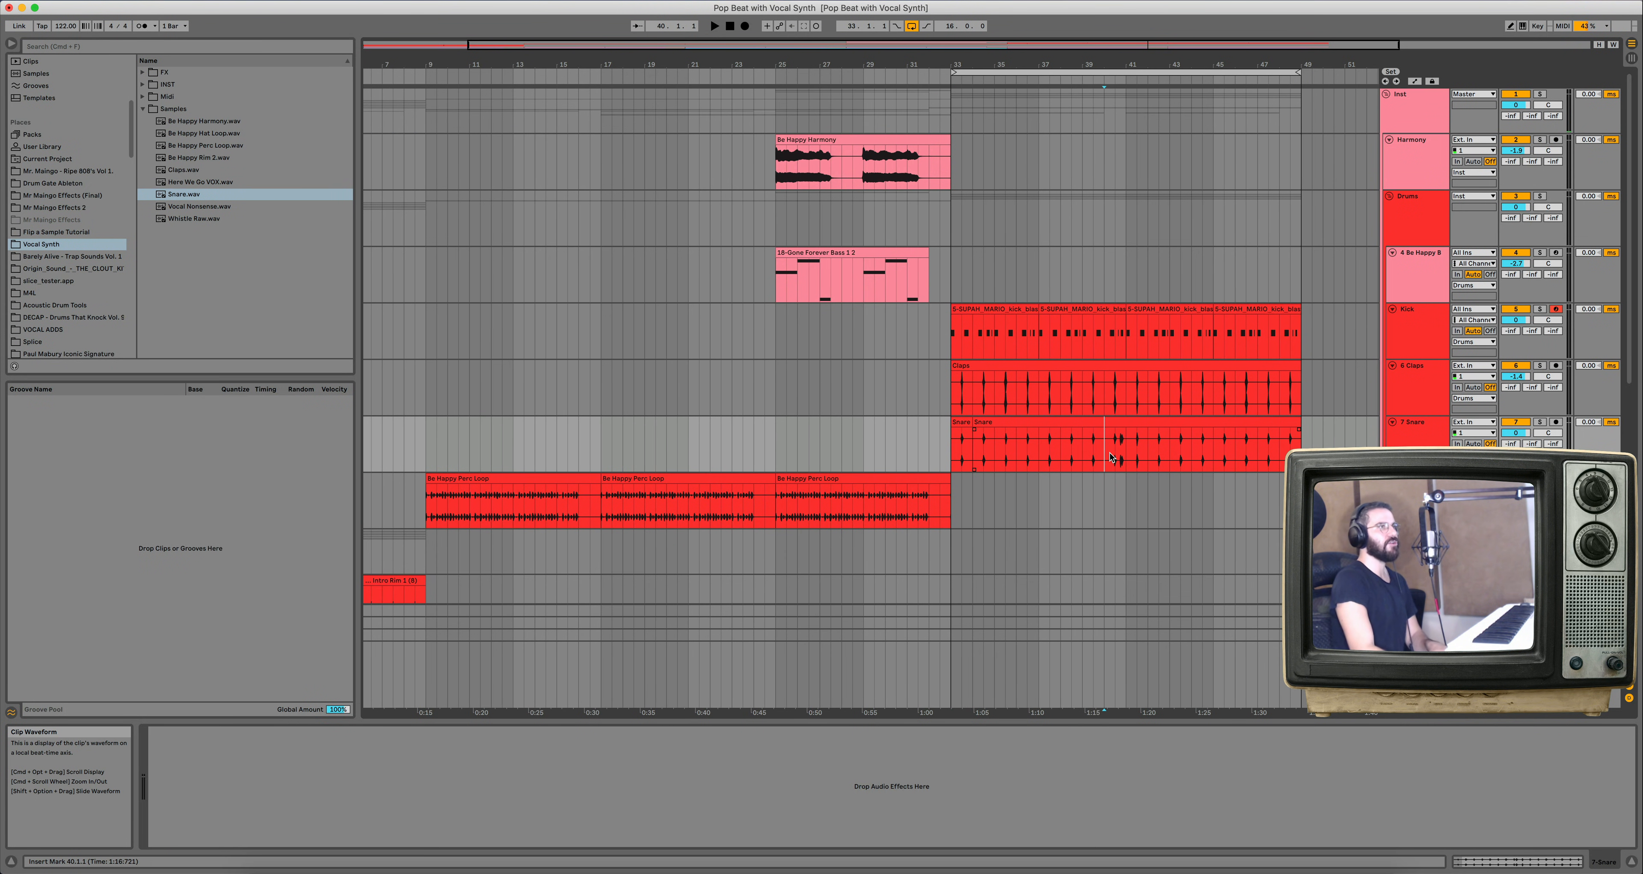
{"action": "key", "text": "space"}
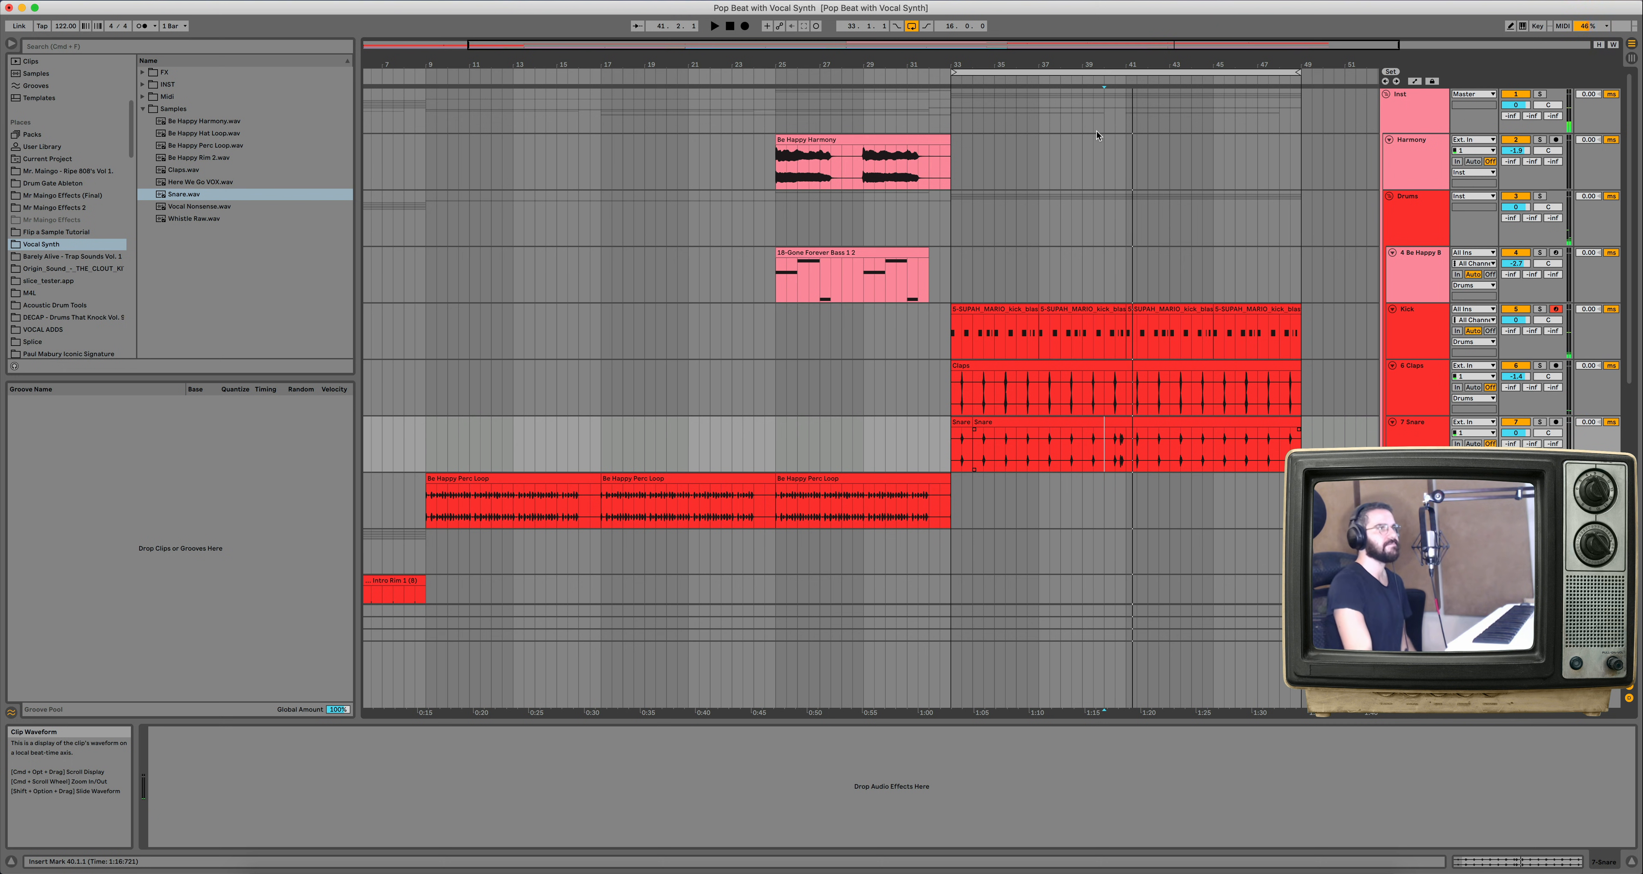
{"action": "mouse_move", "coordinate": [1117, 64]}
{"action": "left_mouse_down"}
{"action": "mouse_move", "coordinate": [1118, 112]}
{"action": "mouse_move", "coordinate": [1118, 58]}
{"action": "left_mouse_up"}
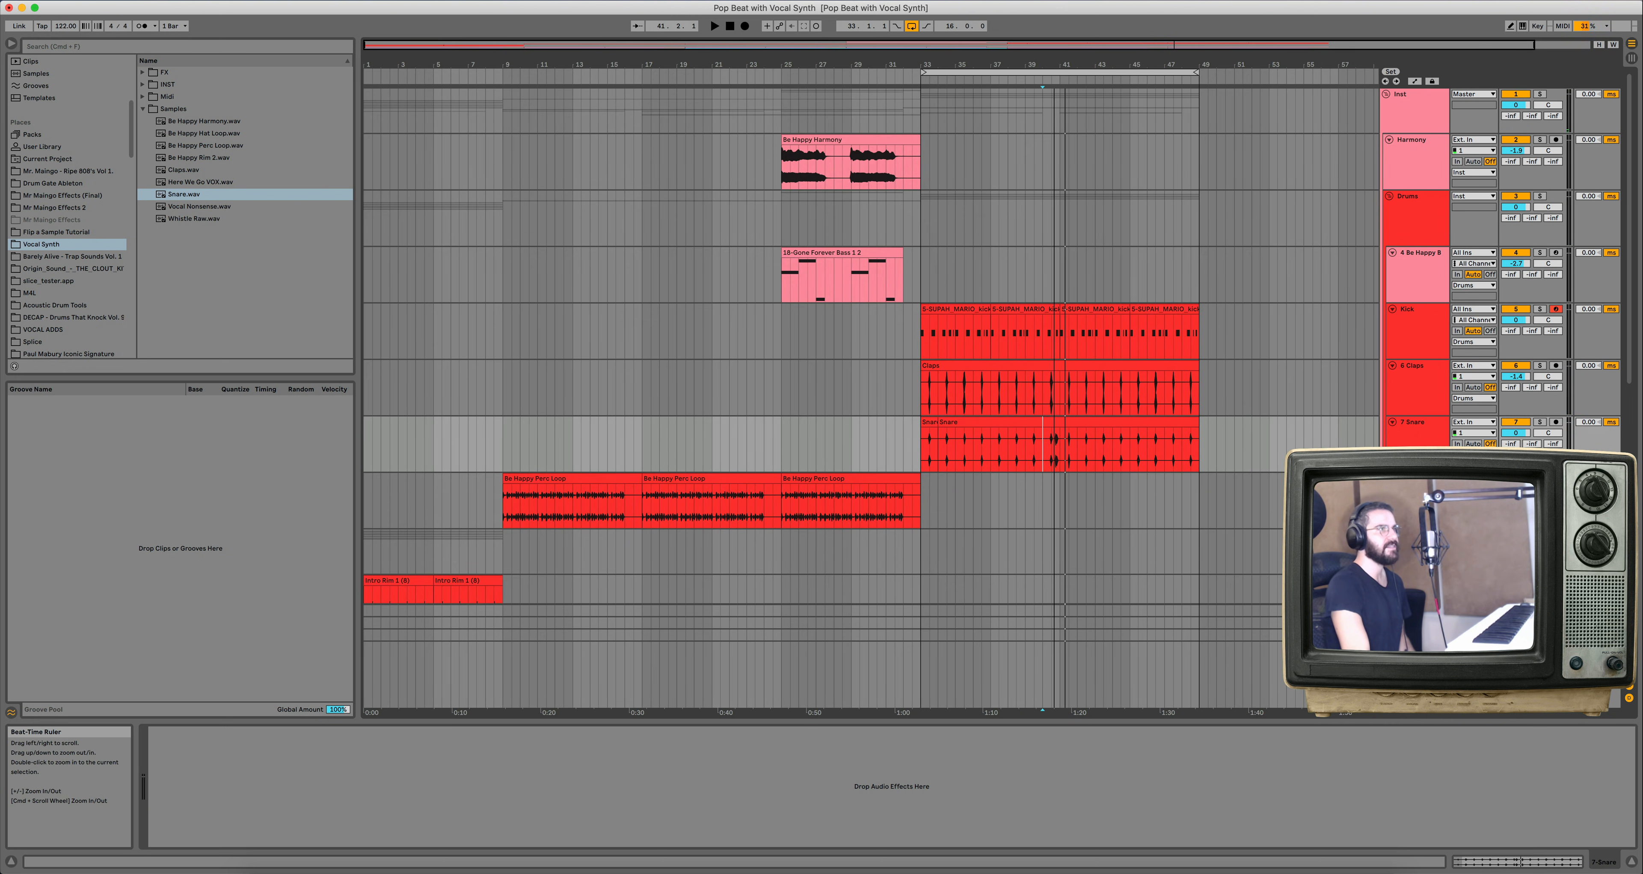
{"action": "scroll", "coordinate": [871, 388], "scroll_direction": "right", "scroll_amount": 1}
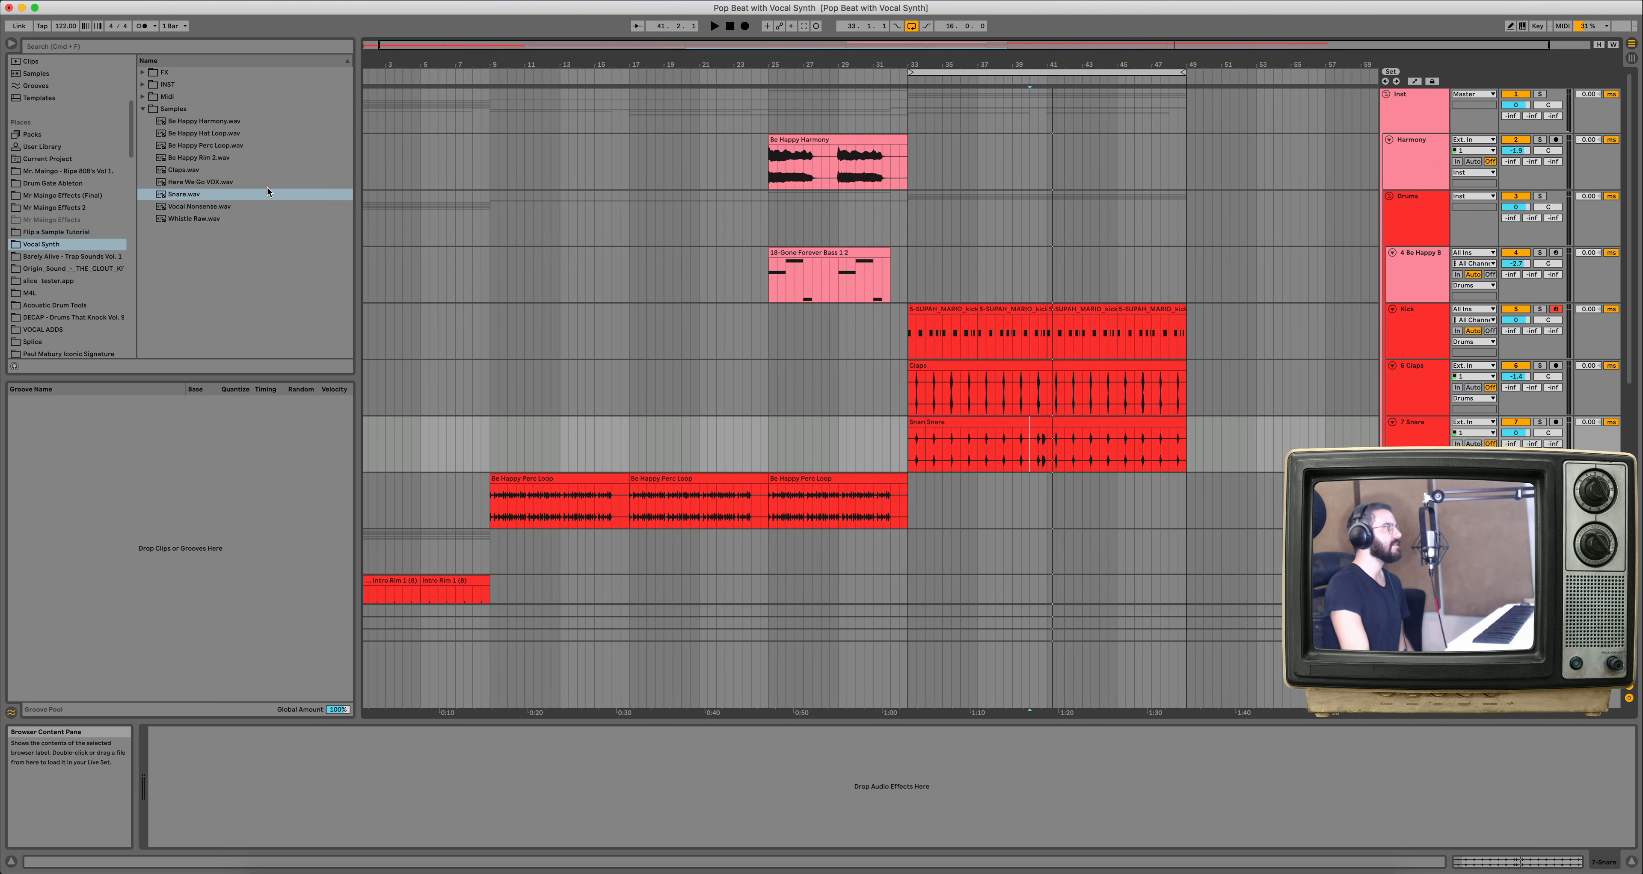
Rename the first bass track, directly above the Kick track, as Bass 2.
{"action": "left_click", "coordinate": [1413, 424]}
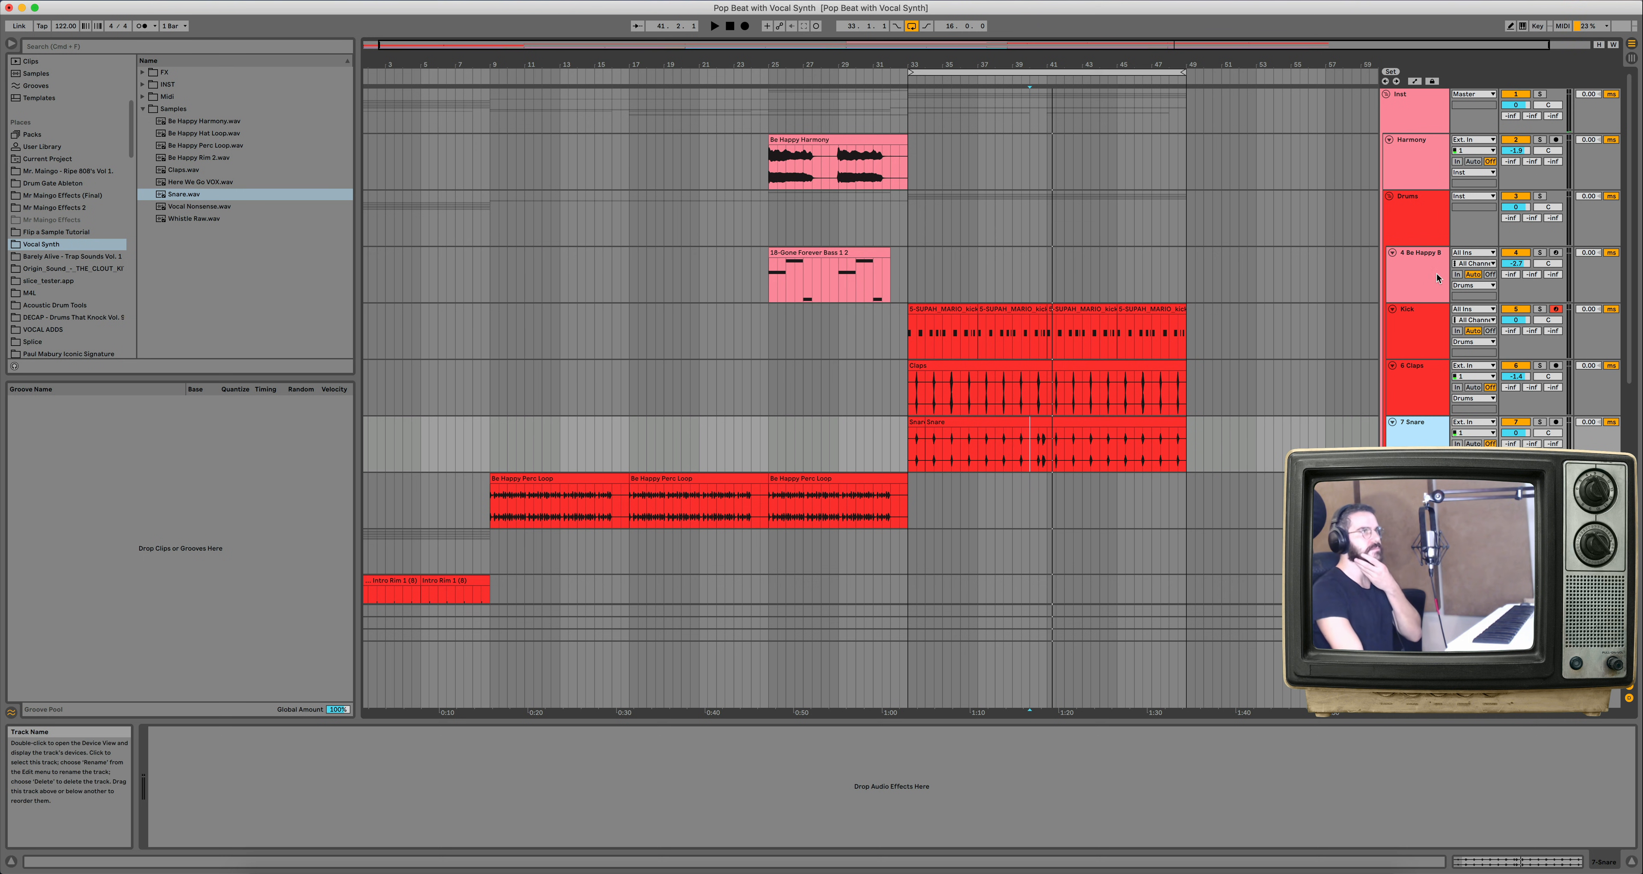
{"action": "left_click", "coordinate": [1418, 263]}
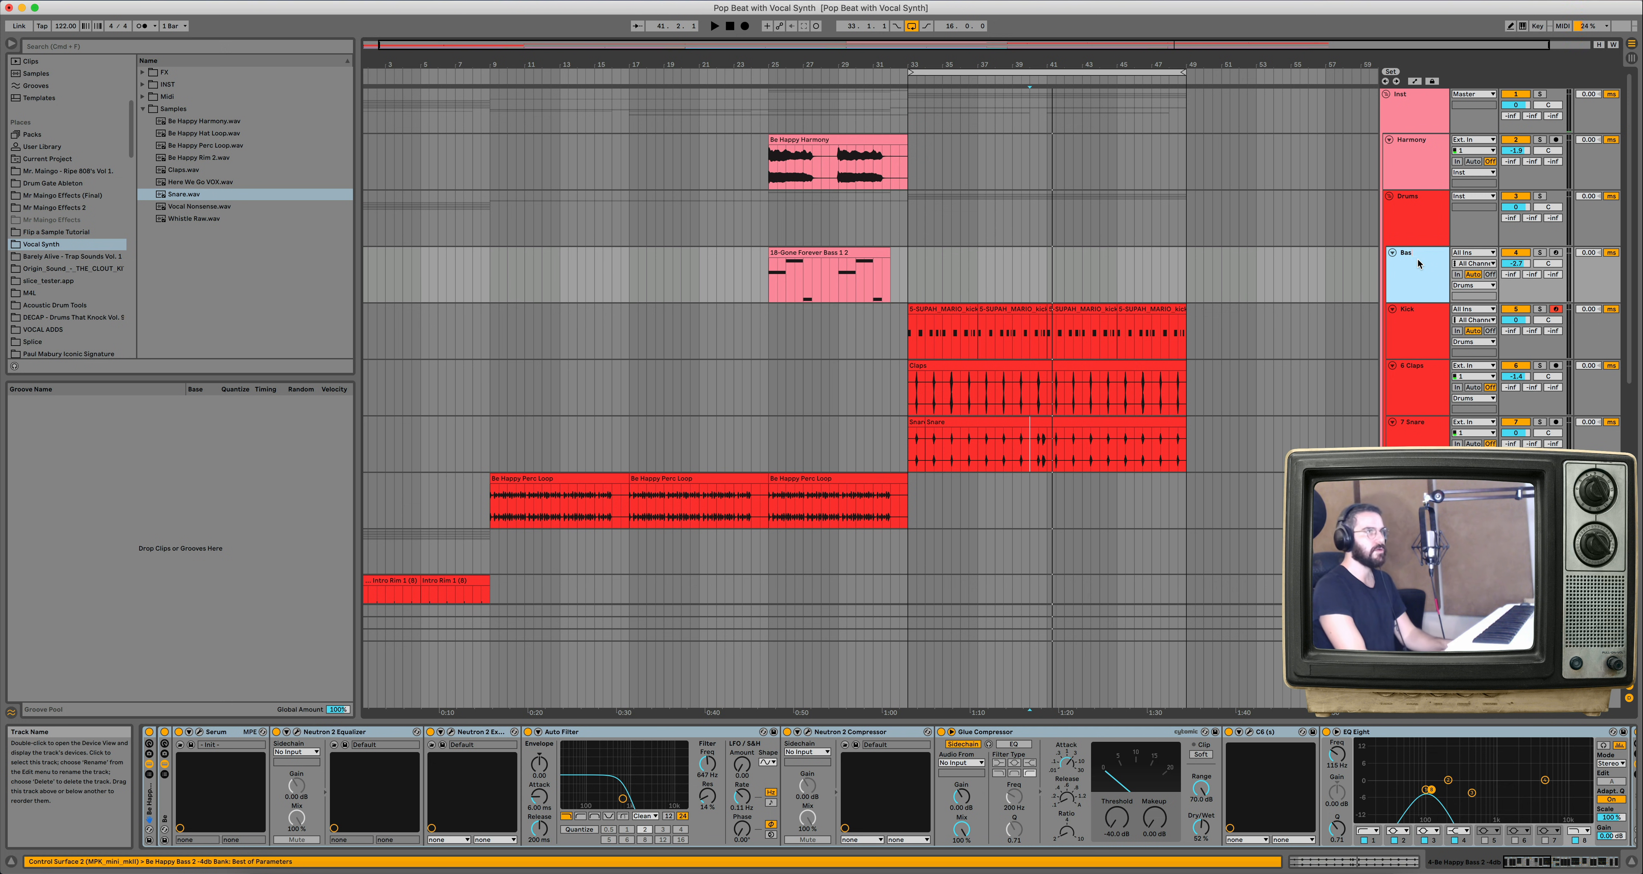
{"action": "left_click_drag", "start_coordinate": [1030, 274], "coordinate": [1038, 274]}
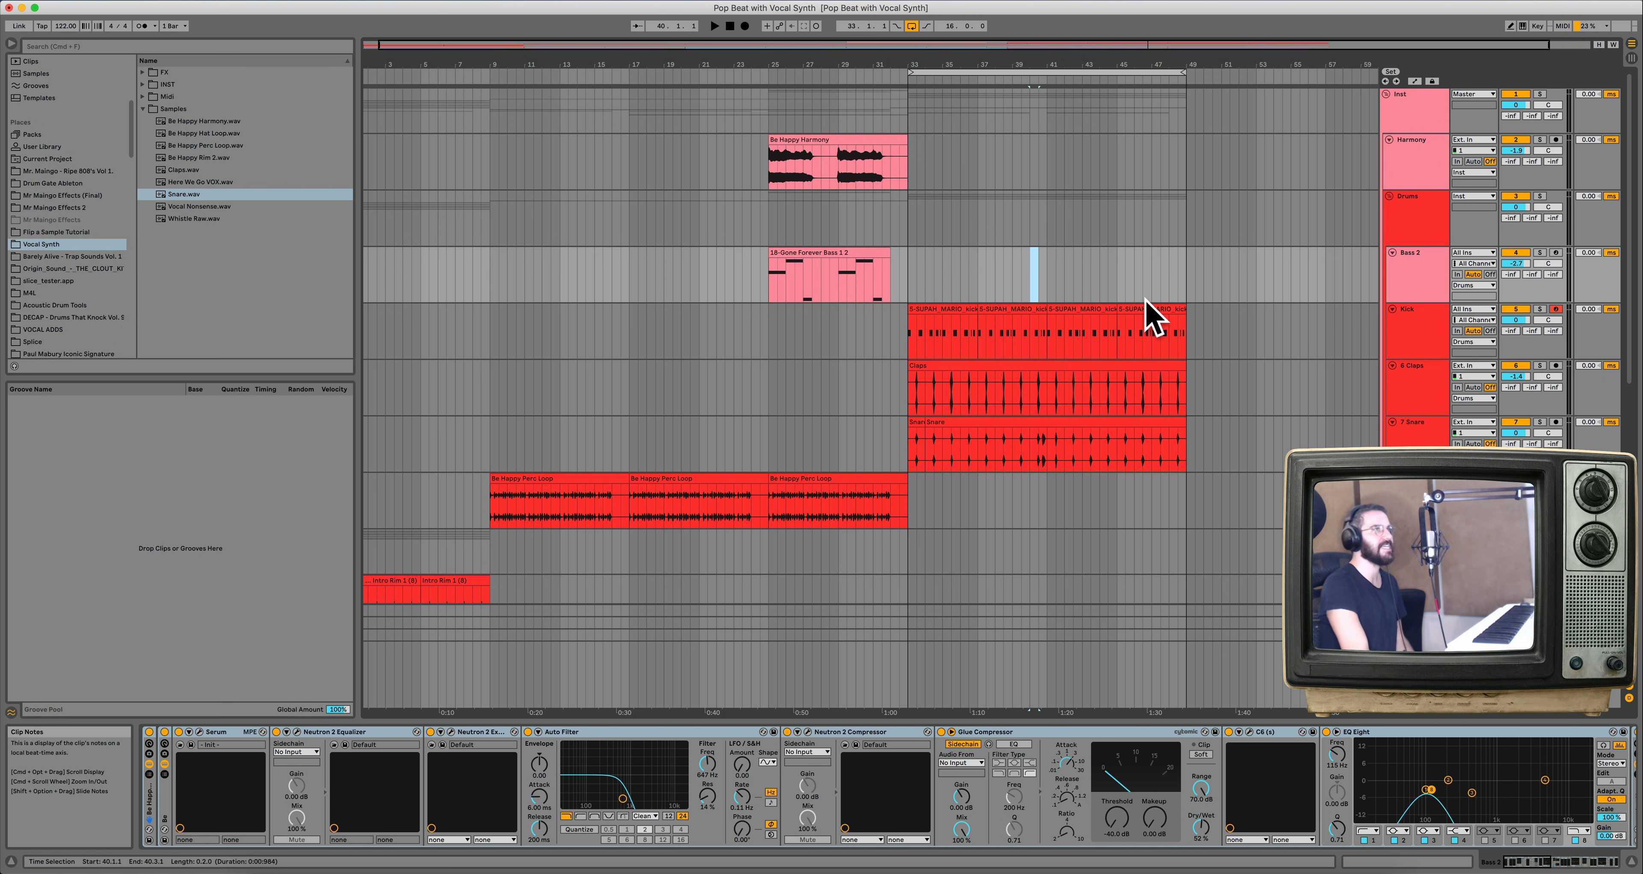
Insert a MIDI track below Bass 2 and load Be Happy Bass 1 -14db.adg from the INST folder onto it.
{"action": "left_click", "coordinate": [1400, 285]}
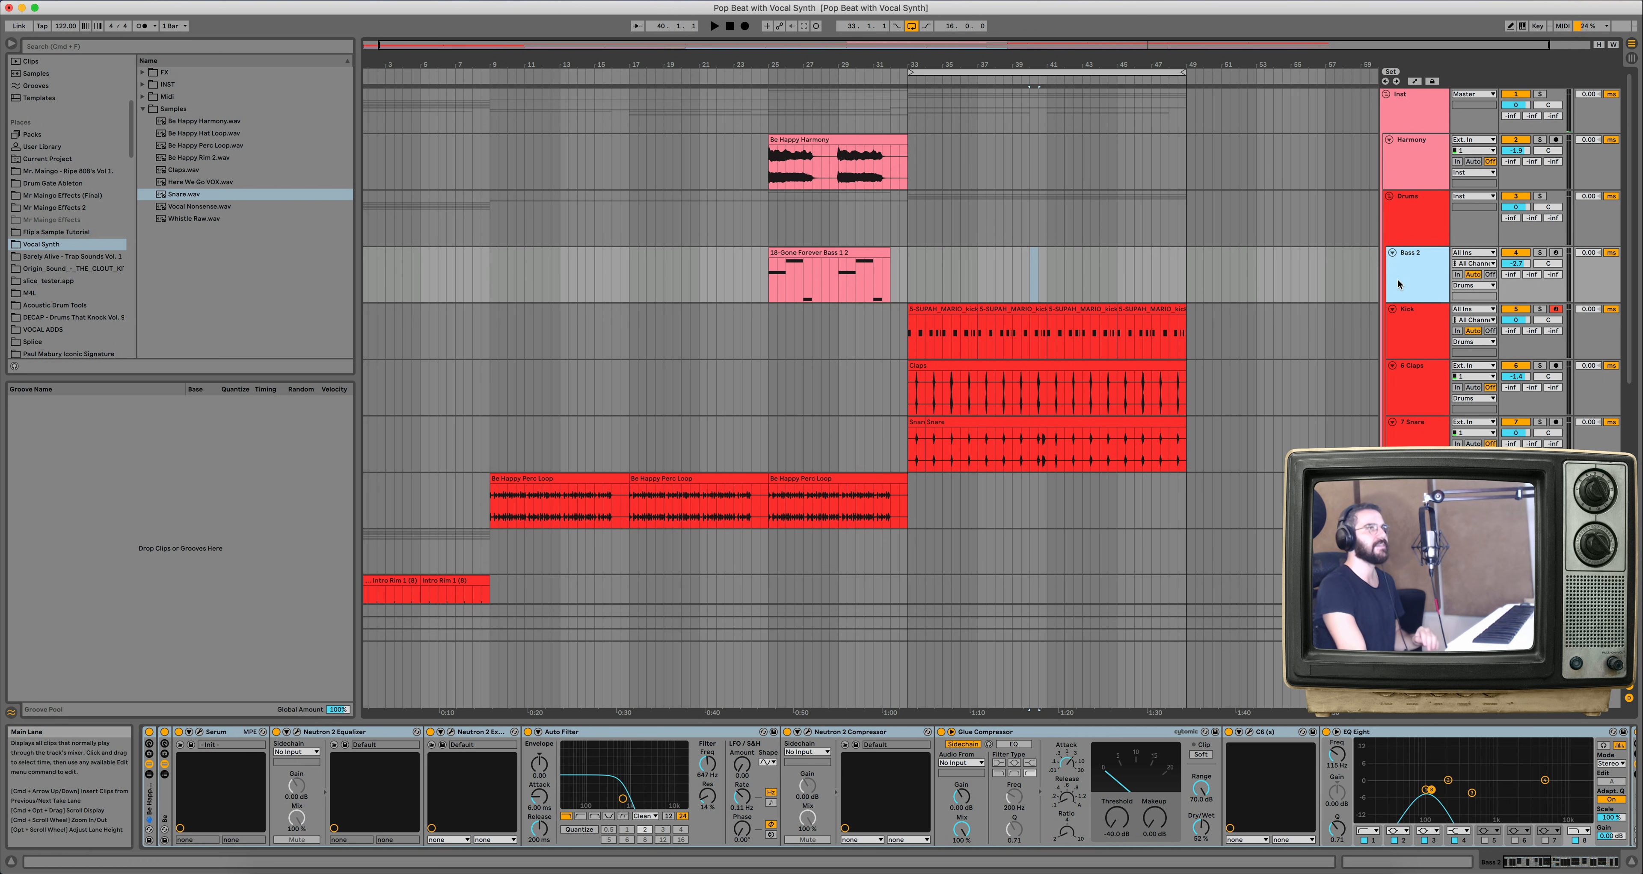
{"action": "key", "text": "super+shift+t"}
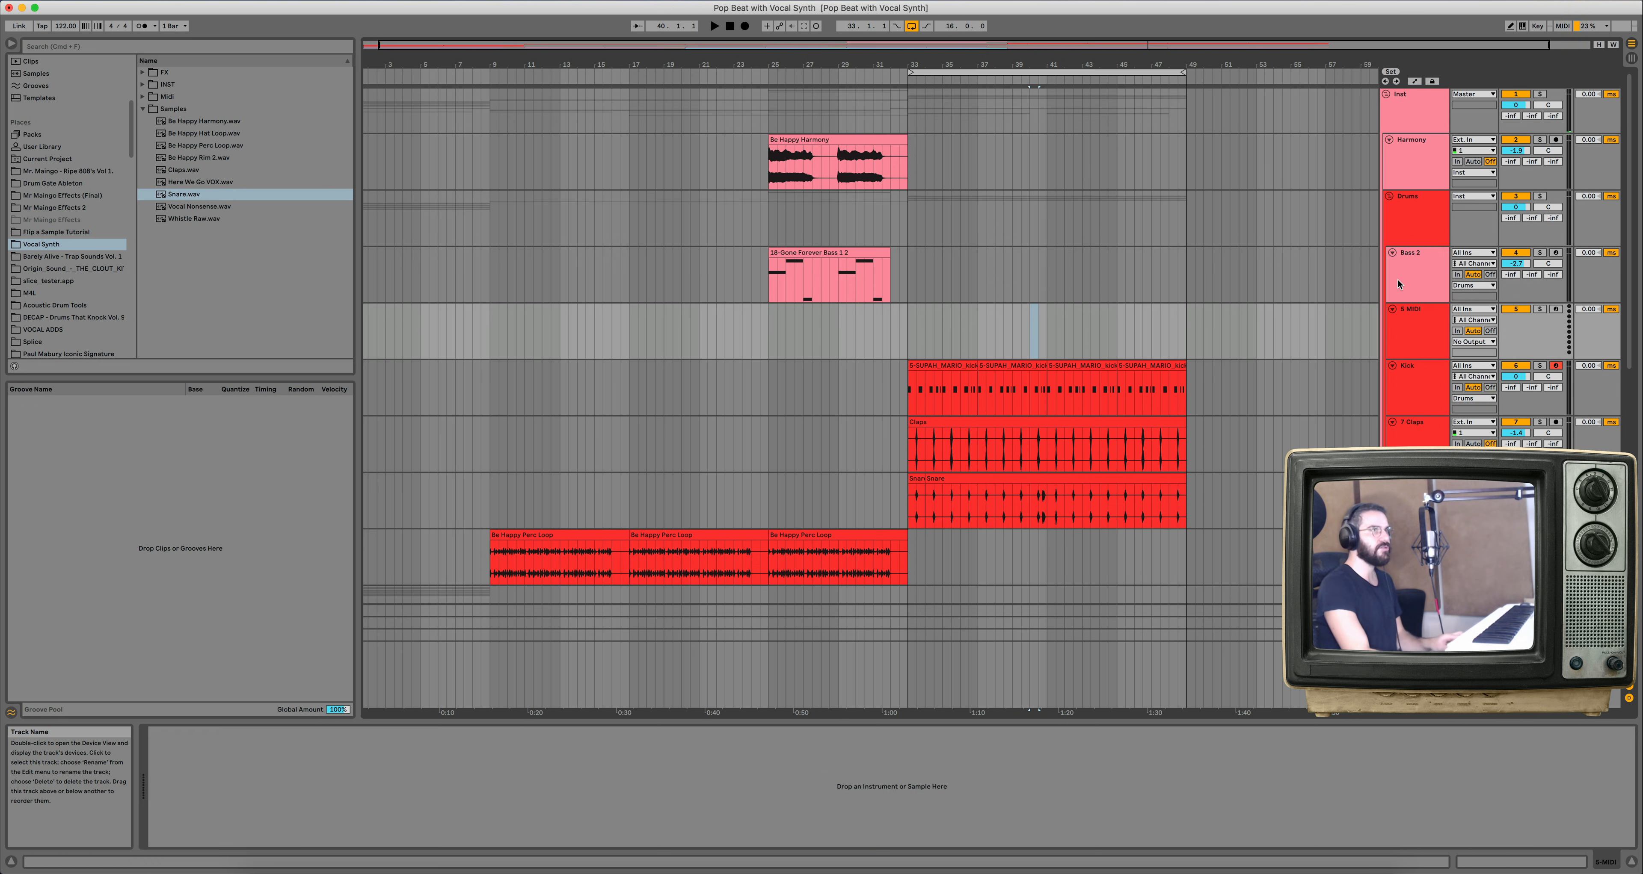
{"action": "left_click", "coordinate": [1420, 327]}
{"action": "left_click", "coordinate": [143, 86]}
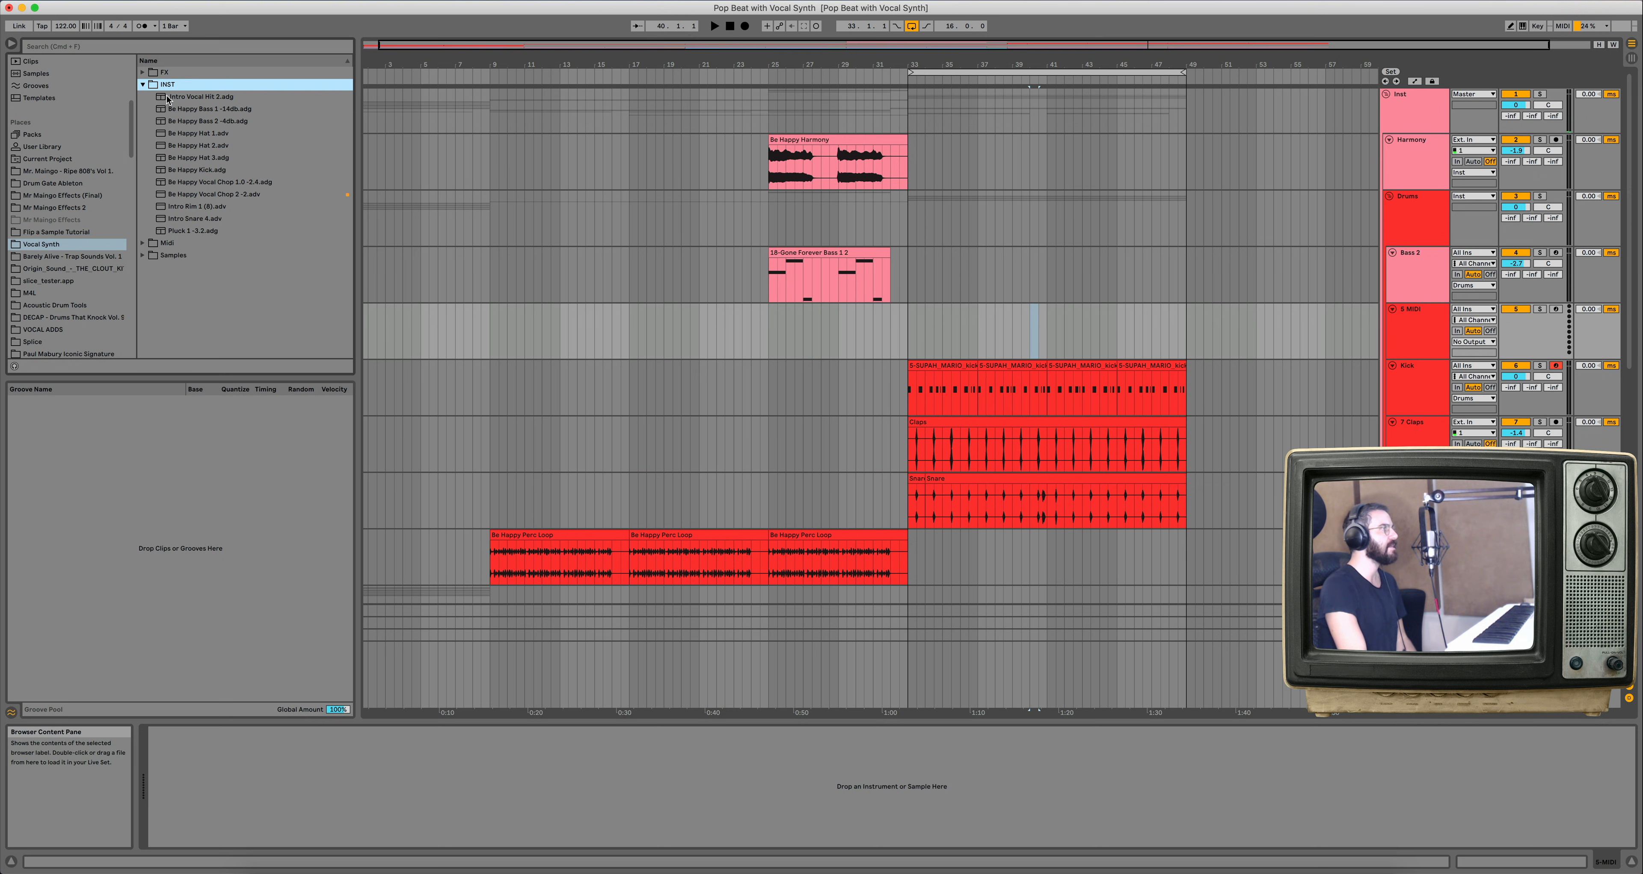
{"action": "left_click_drag", "start_coordinate": [227, 118], "coordinate": [1395, 333]}
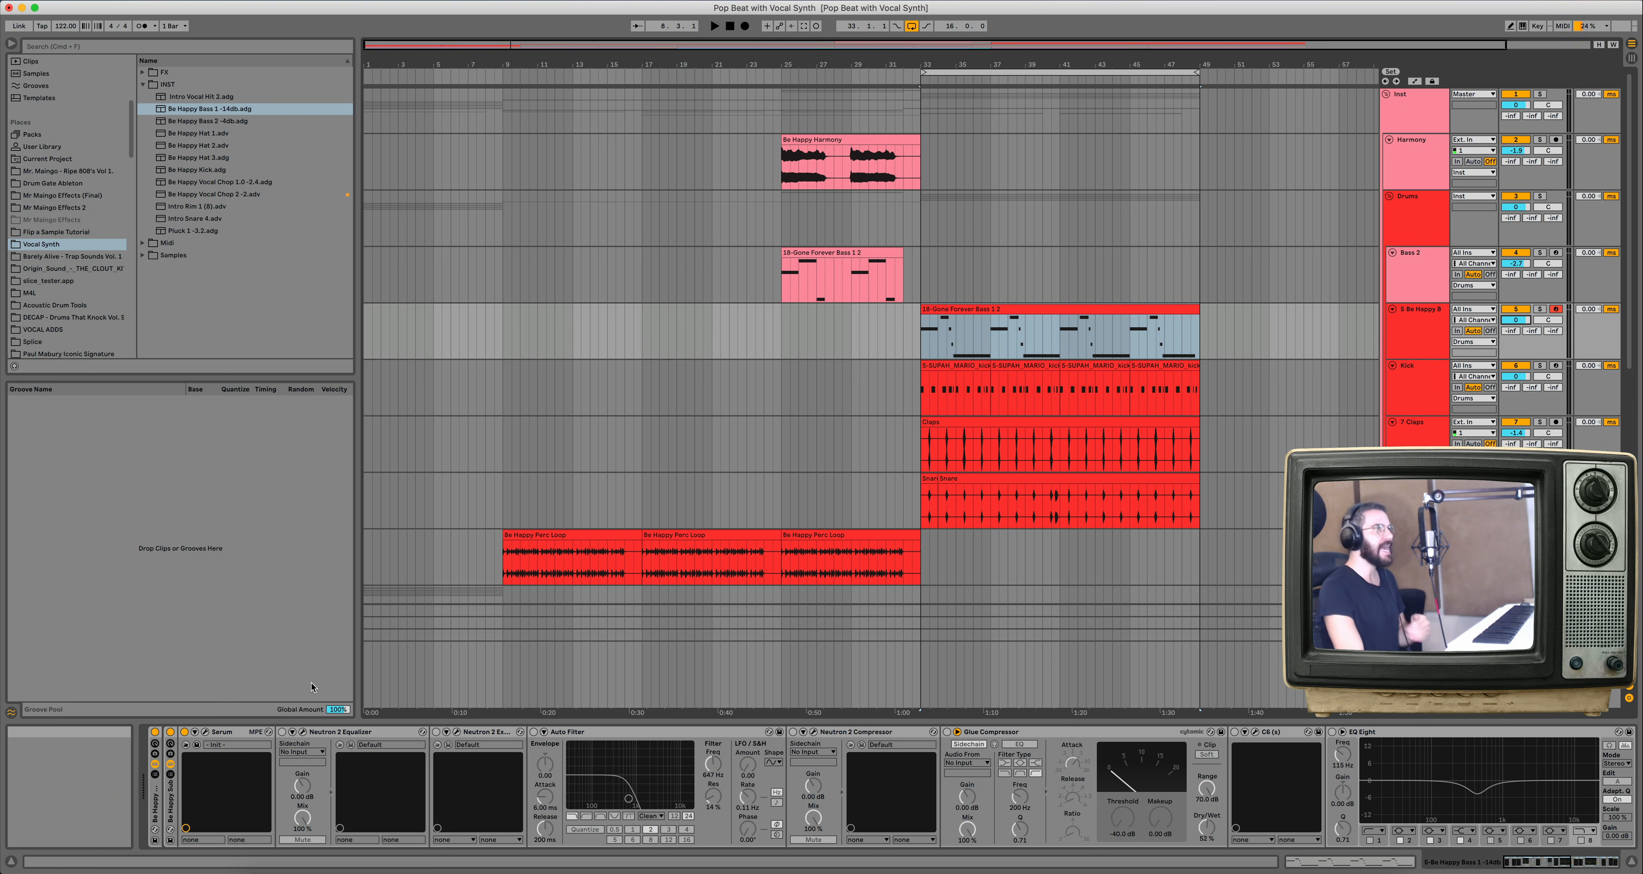
Loop playback of bars 33 to 49 and lower the new bass track's volume to about -14 dB.
{"action": "left_click", "coordinate": [953, 72]}
{"action": "key", "text": "space"}
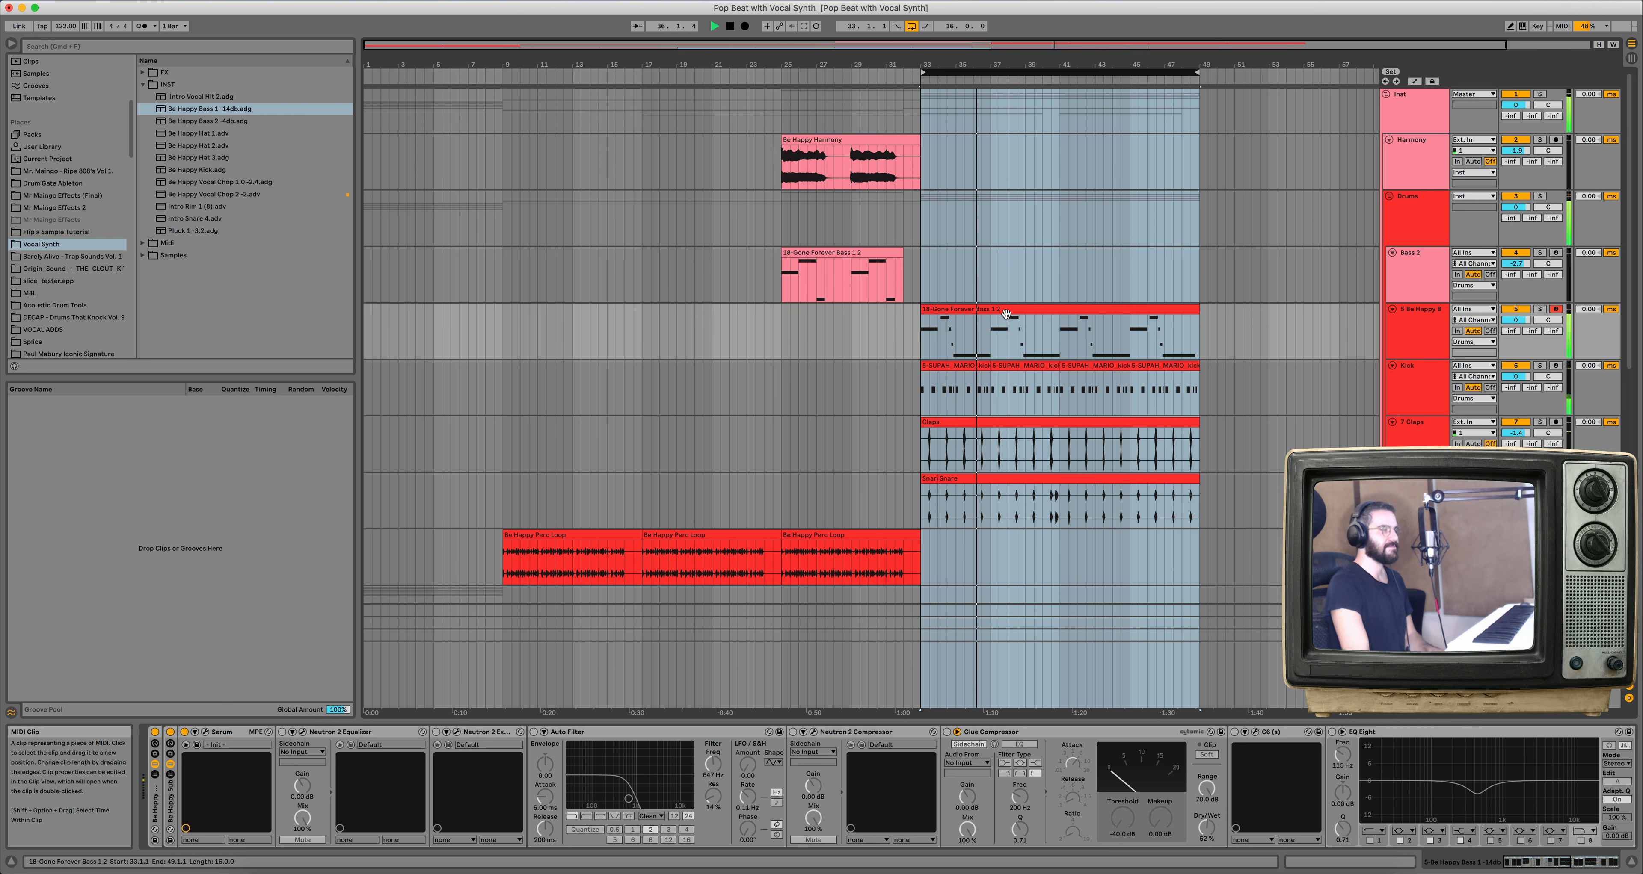
{"action": "key", "text": "space"}
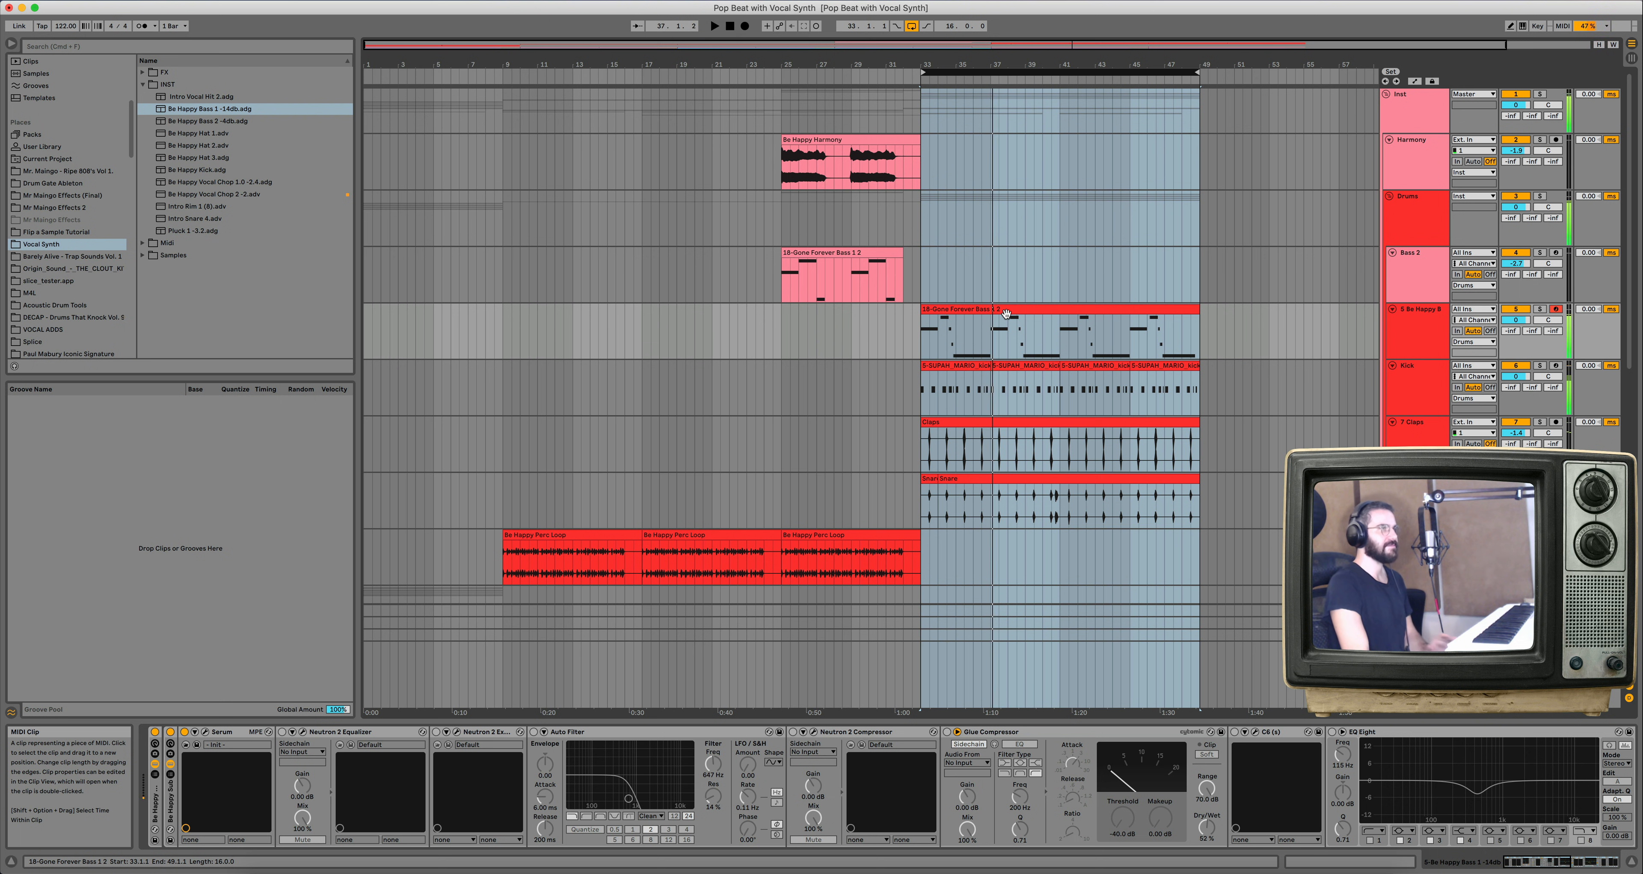
{"action": "left_click_drag", "start_coordinate": [1515, 321], "coordinate": [1516, 357]}
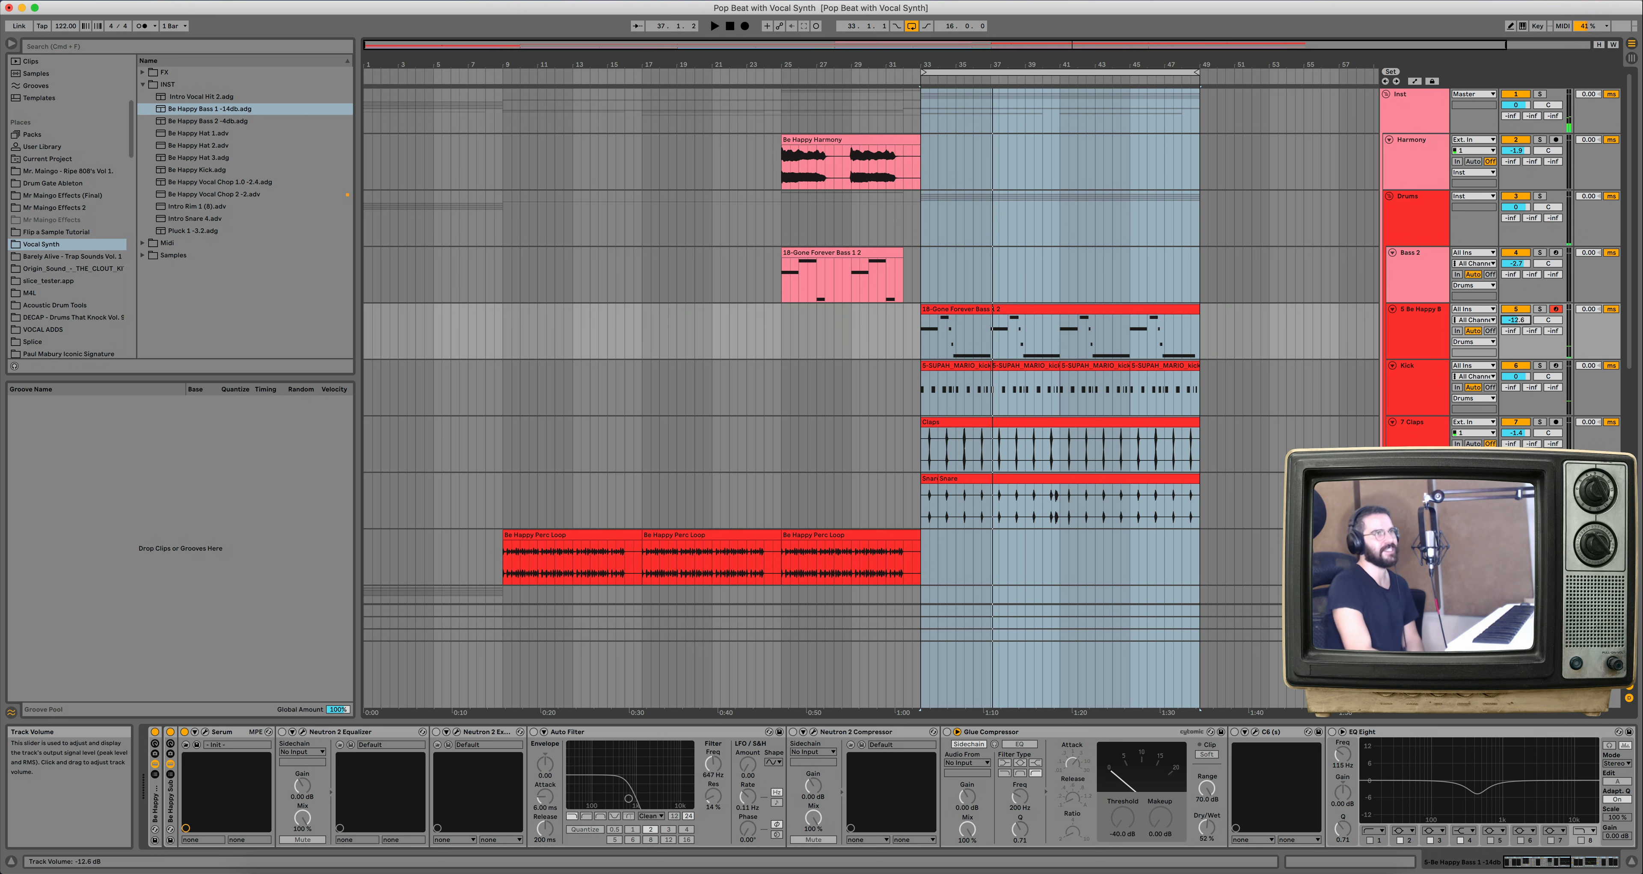
{"action": "key", "text": "space"}
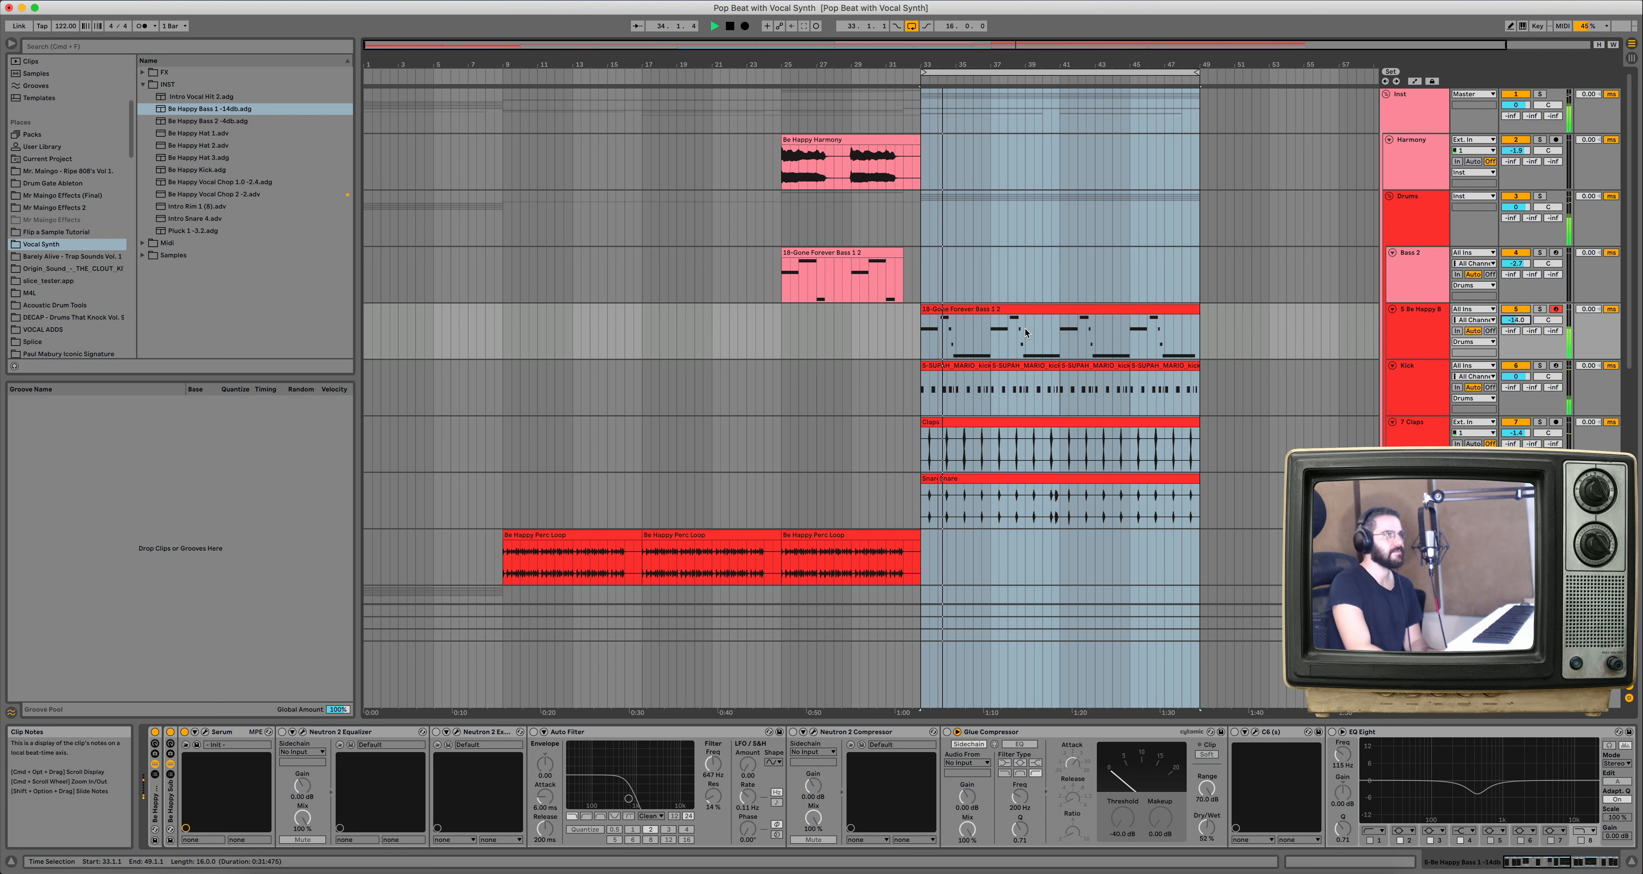
{"action": "key", "text": "space"}
Open the new bass clip, show its MIDI Ctrl Pitch Bend envelope, and play the section.
{"action": "double_click", "coordinate": [990, 310]}
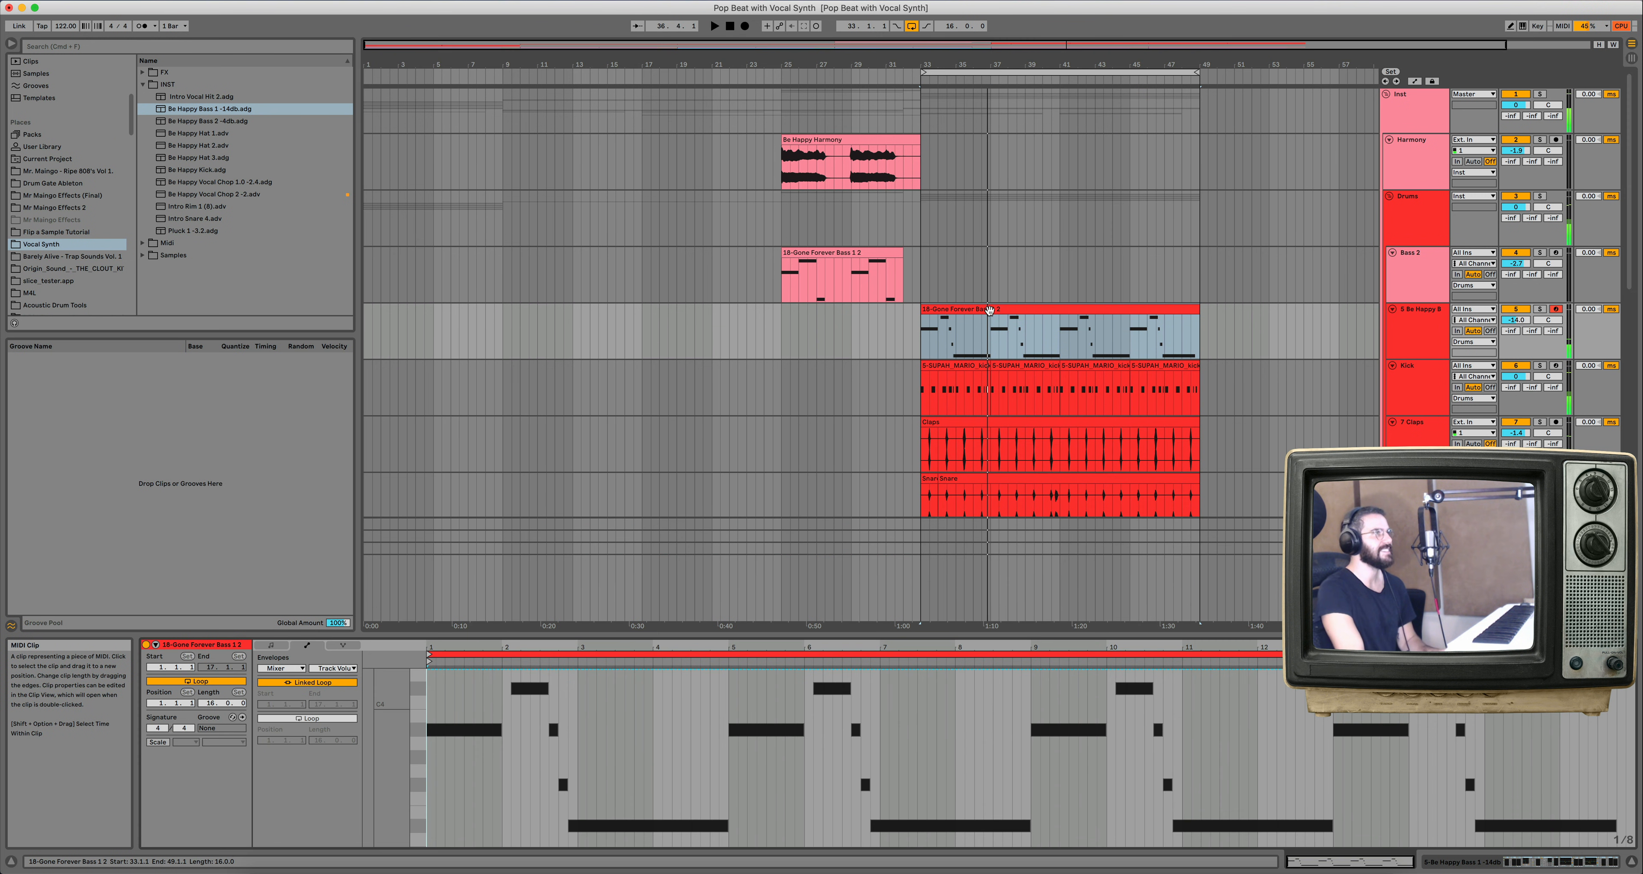
{"action": "left_click", "coordinate": [340, 669]}
{"action": "left_click", "coordinate": [333, 663]}
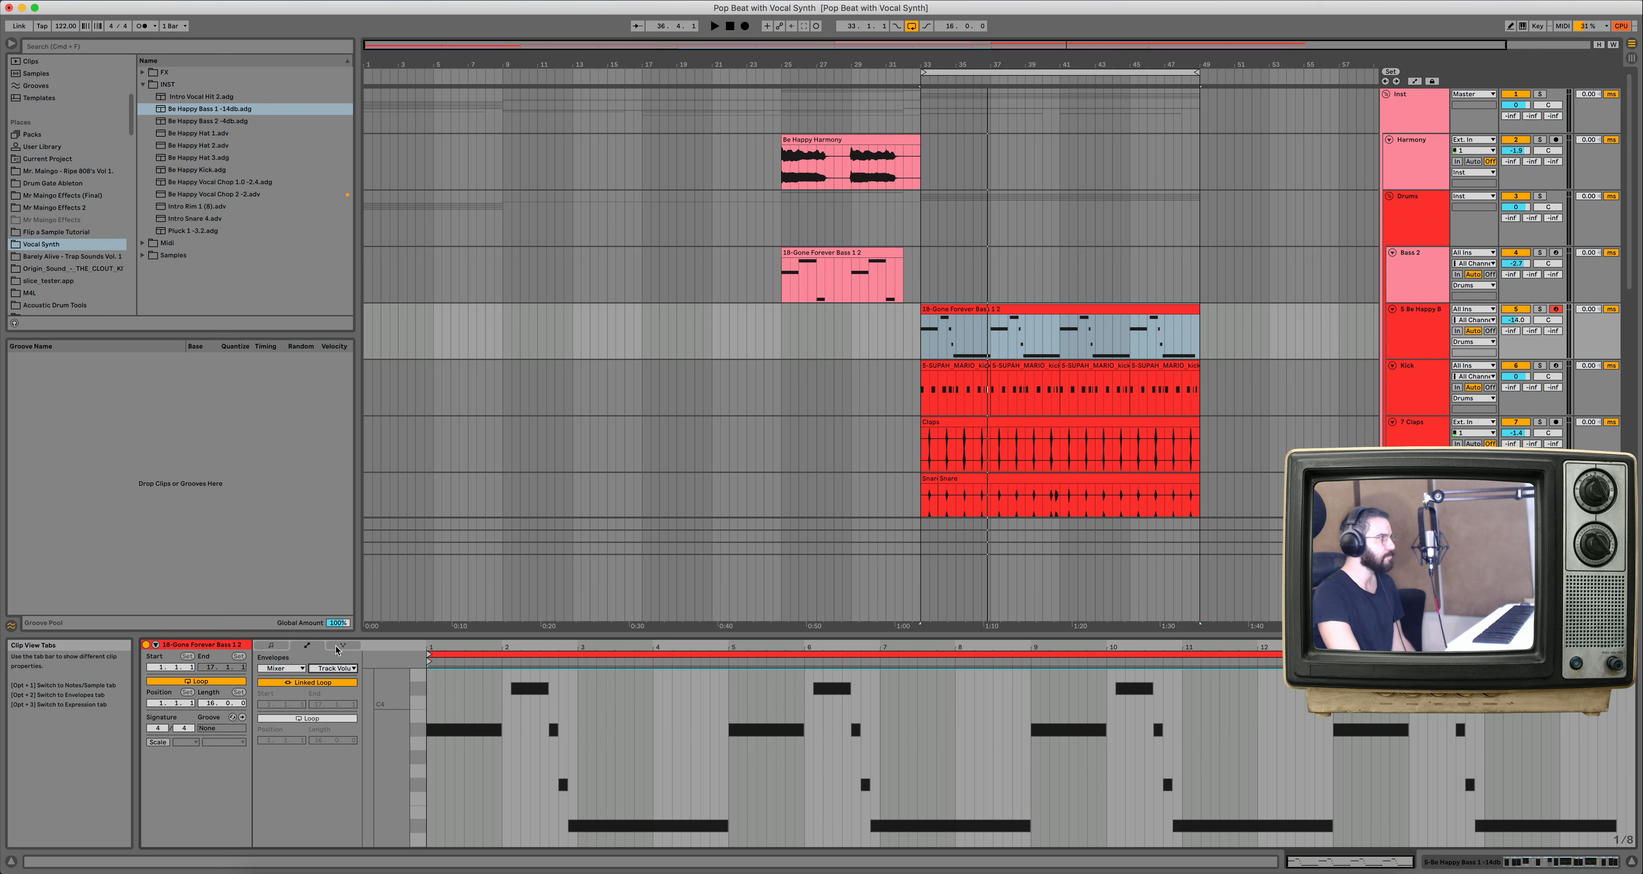
{"action": "left_click", "coordinate": [288, 669]}
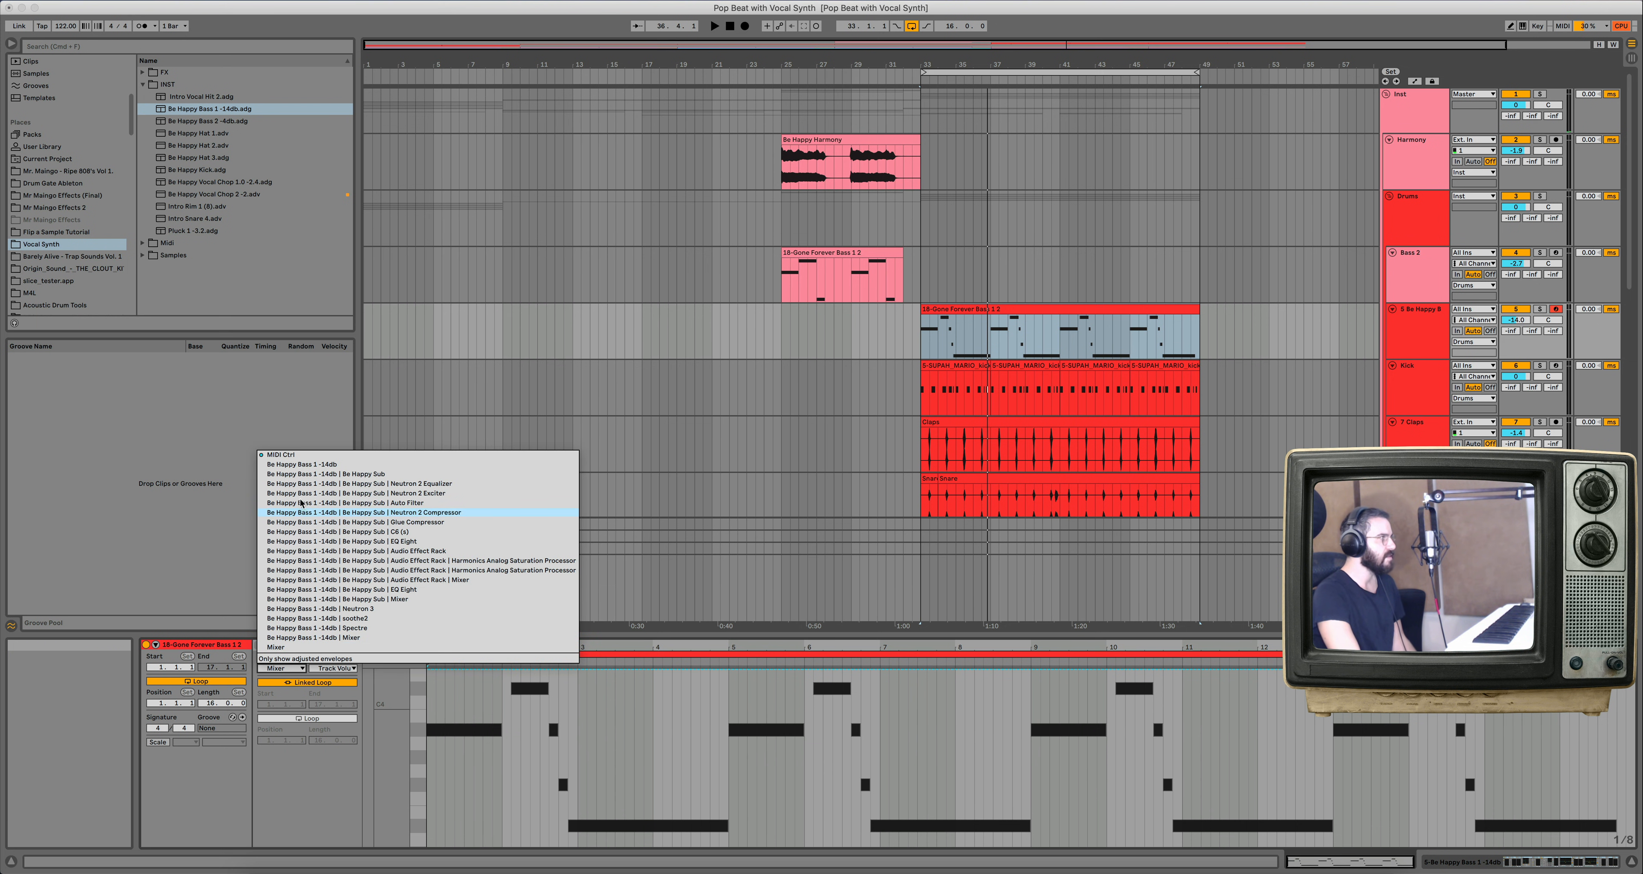
{"action": "left_click", "coordinate": [293, 456]}
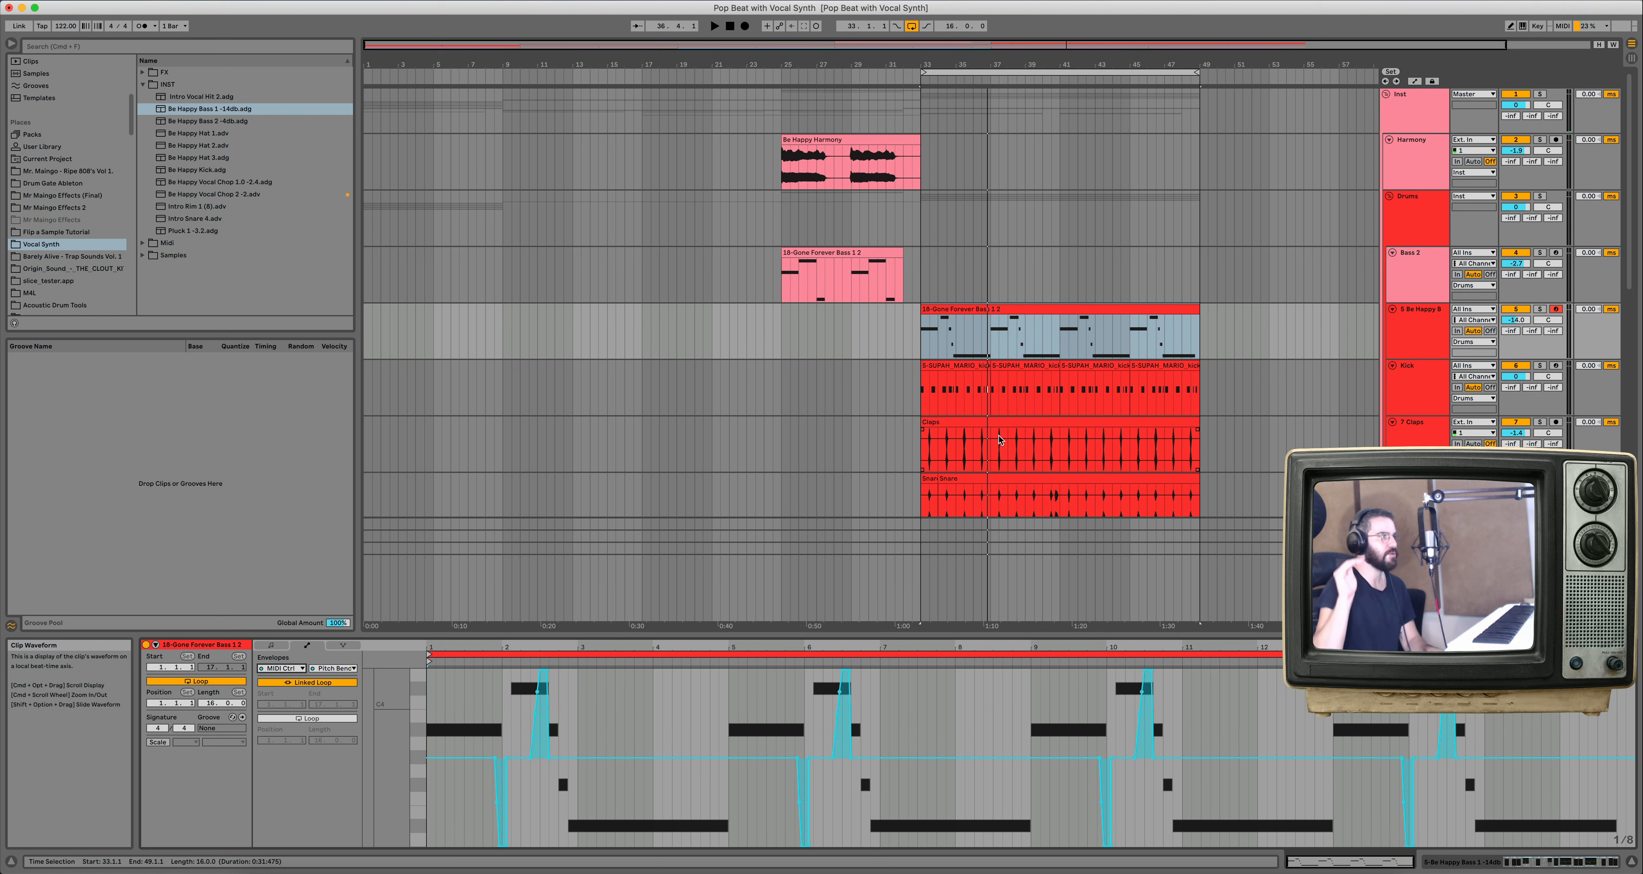
{"action": "key", "text": "space"}
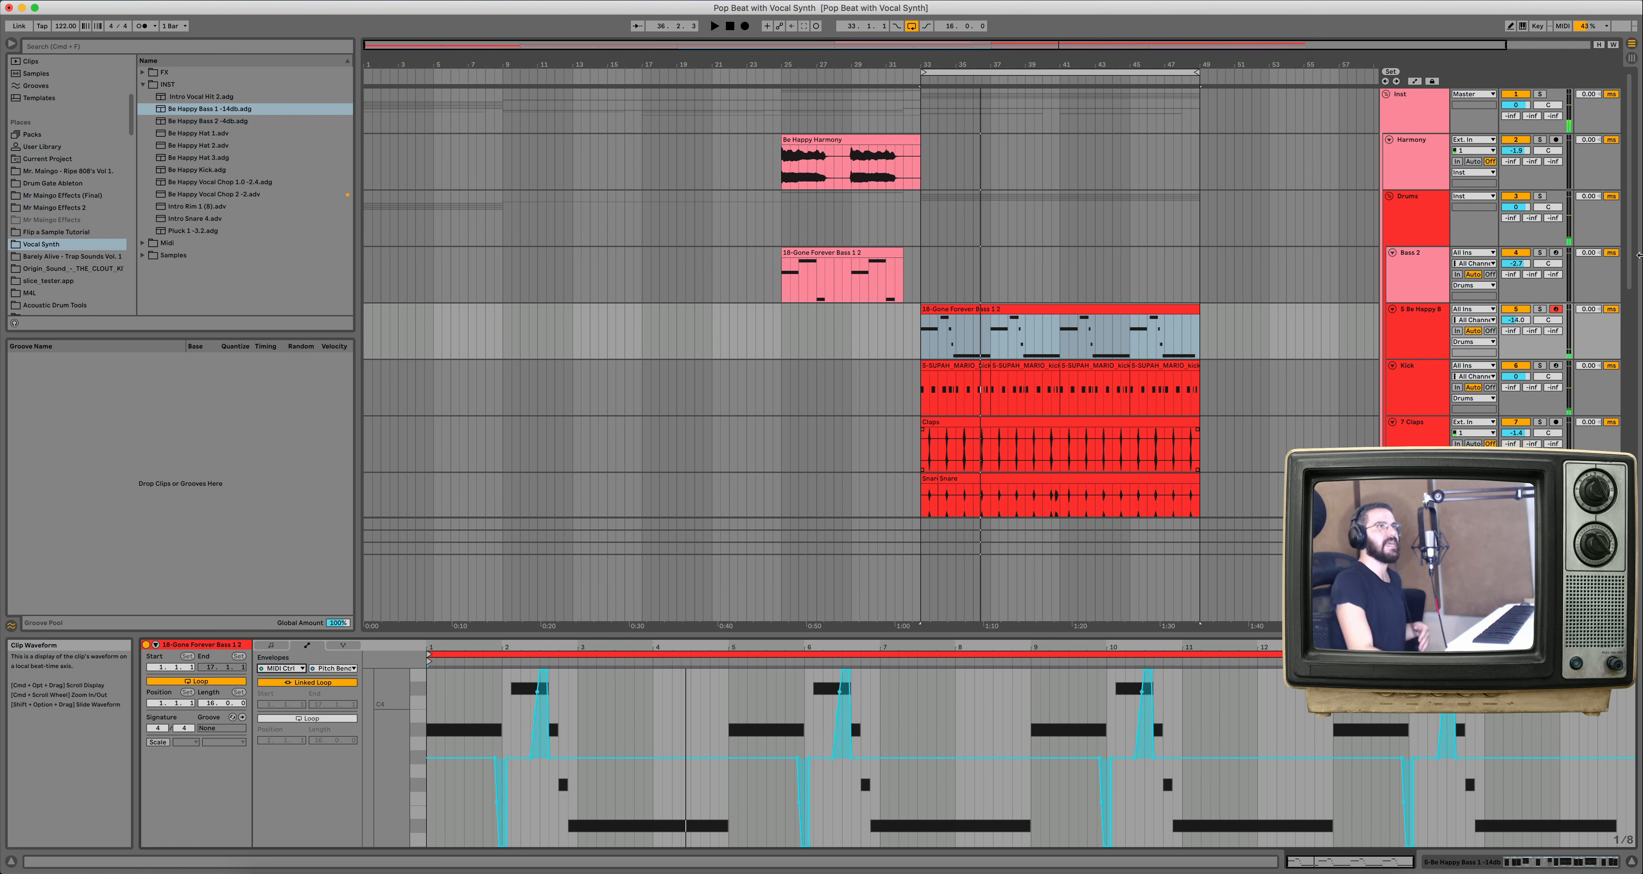
Enable Neutron 2 Equalizer in the new bass track's device chain and inspect its EQ curve during playback.
{"action": "left_click", "coordinate": [1435, 341]}
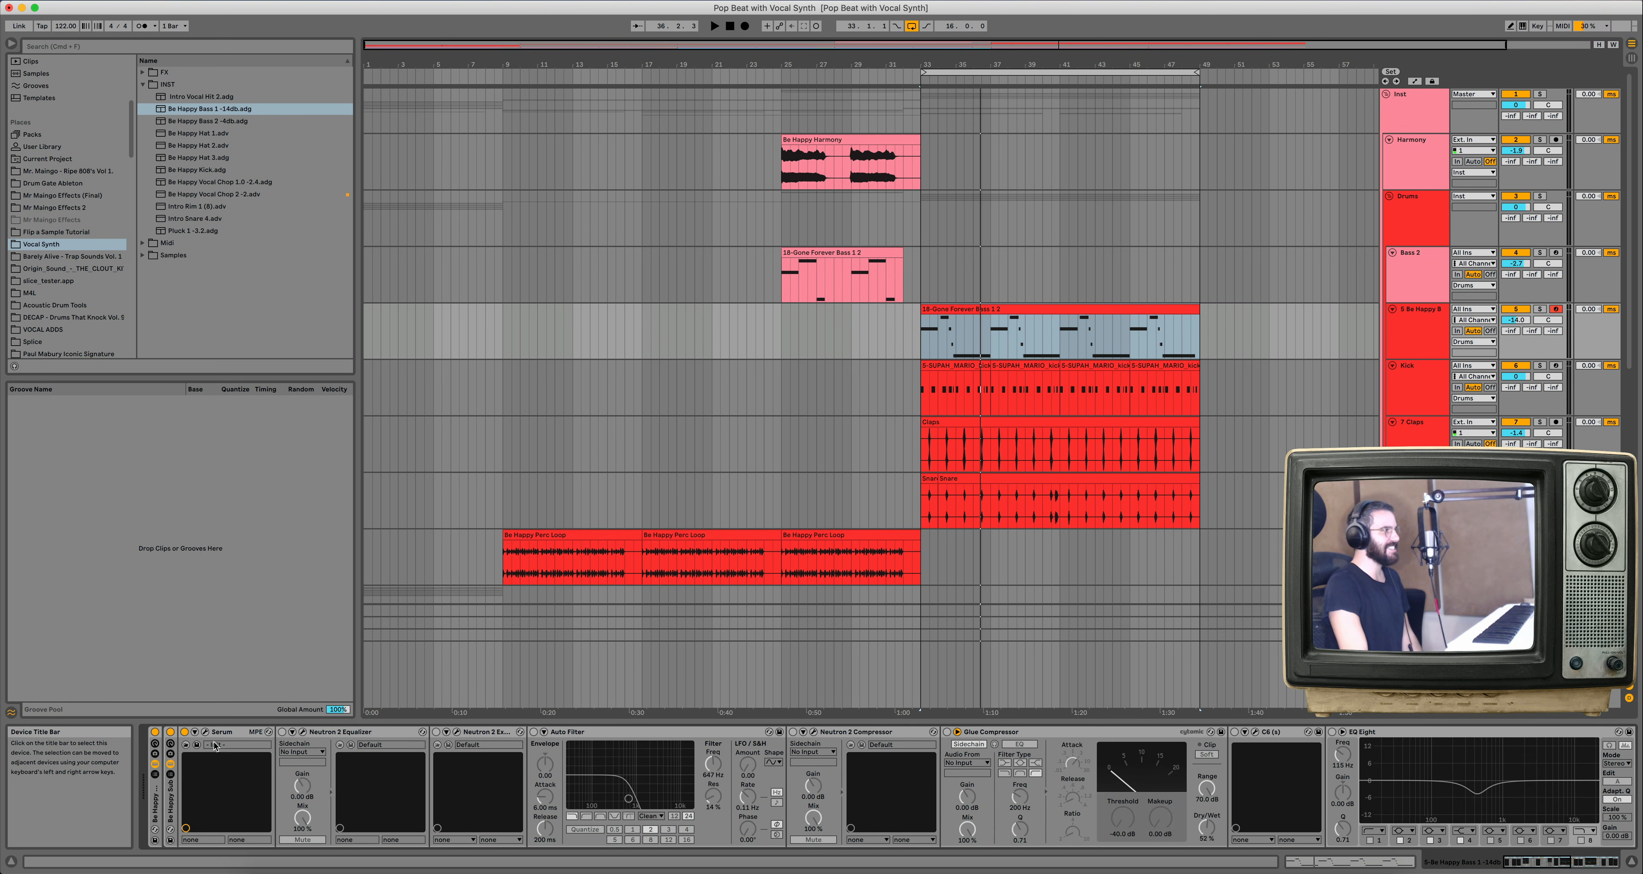
{"action": "left_click", "coordinate": [281, 734]}
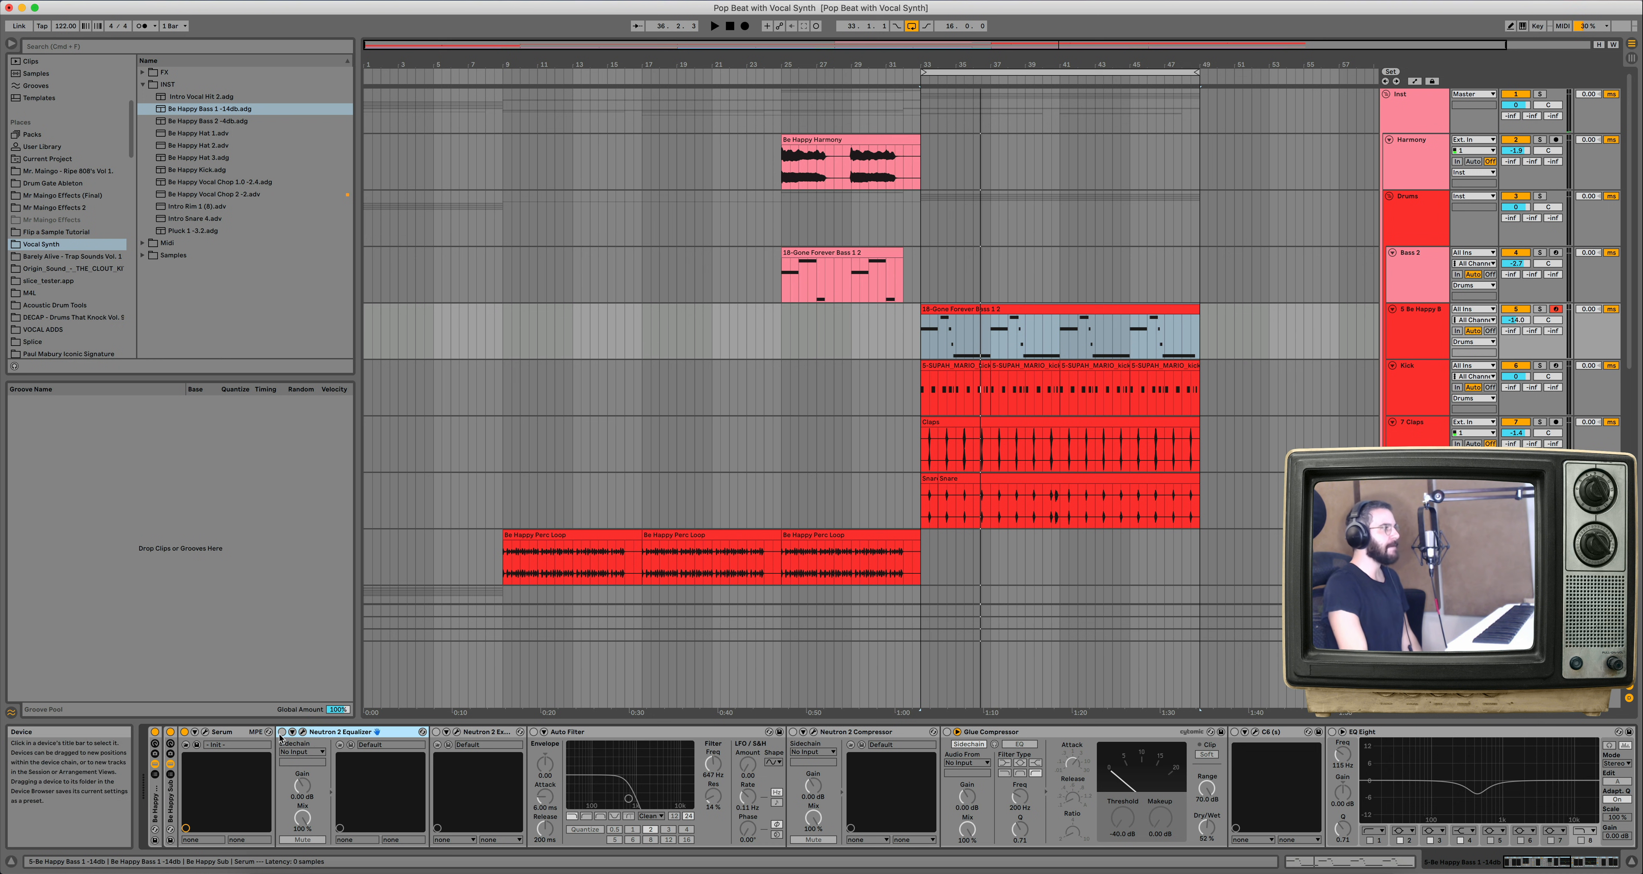
{"action": "left_click", "coordinate": [282, 732]}
{"action": "left_click", "coordinate": [302, 732]}
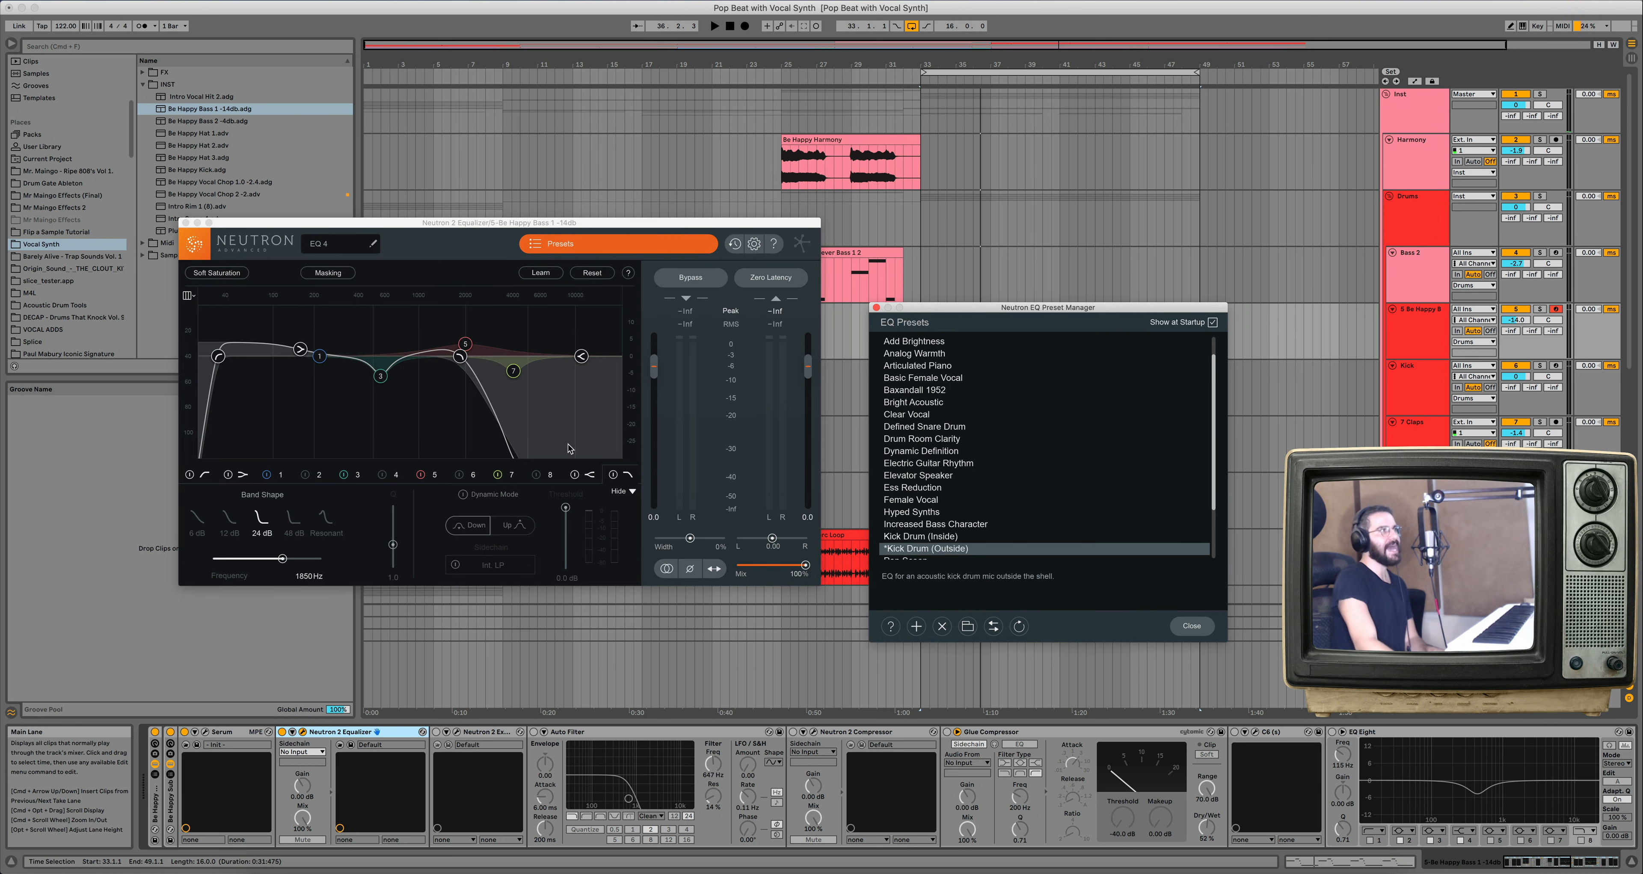
{"action": "key", "text": "space"}
{"action": "left_click", "coordinate": [293, 254]}
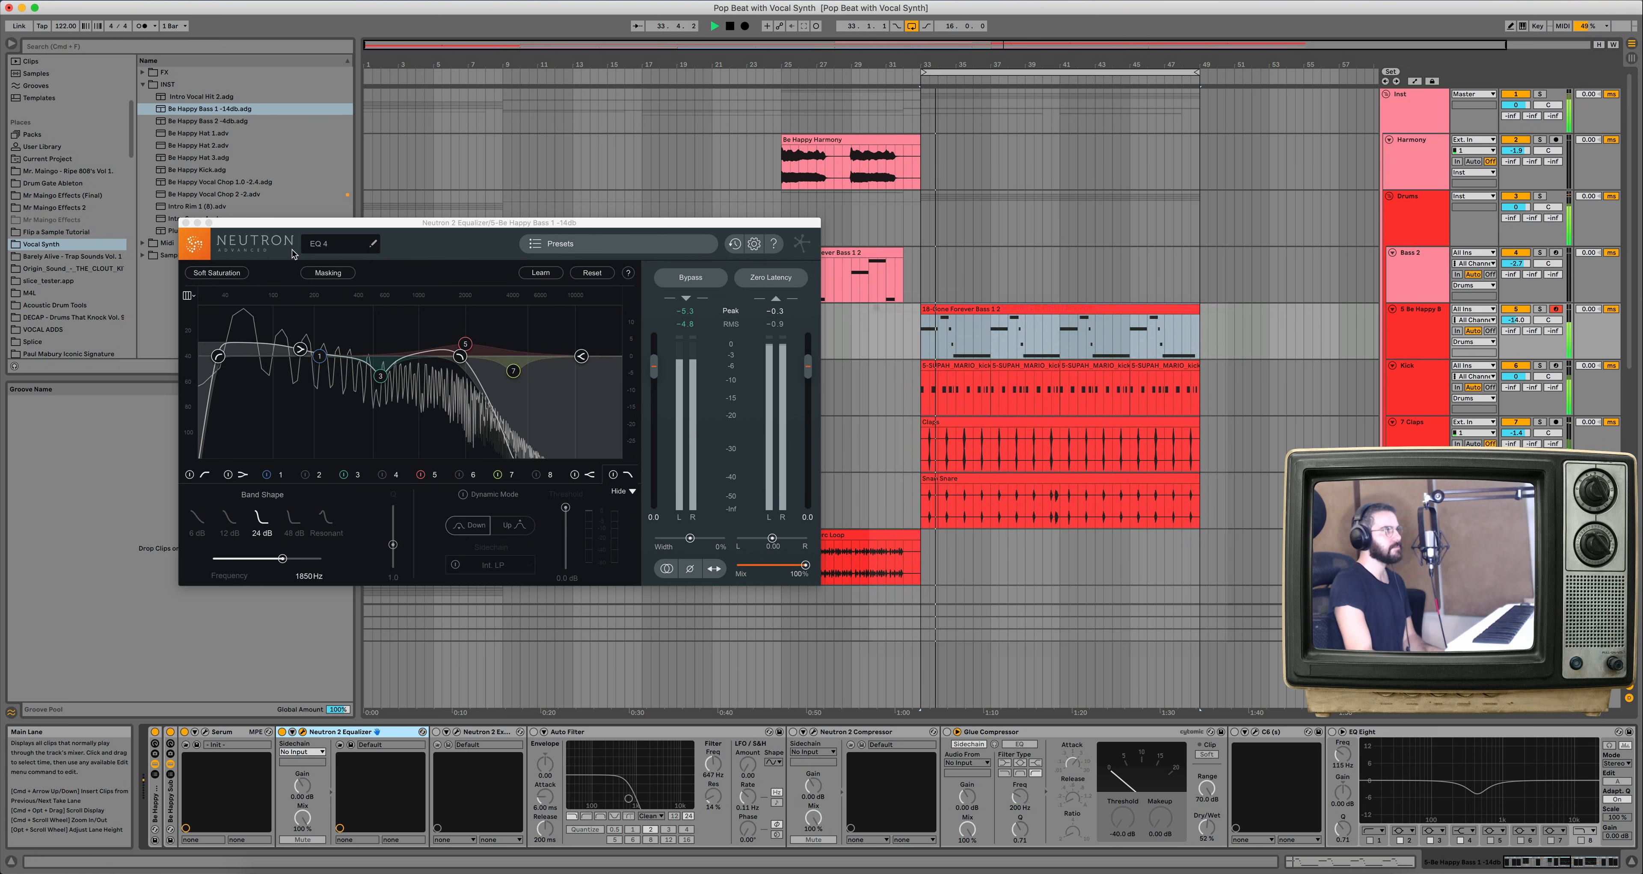
{"action": "left_click", "coordinate": [185, 223]}
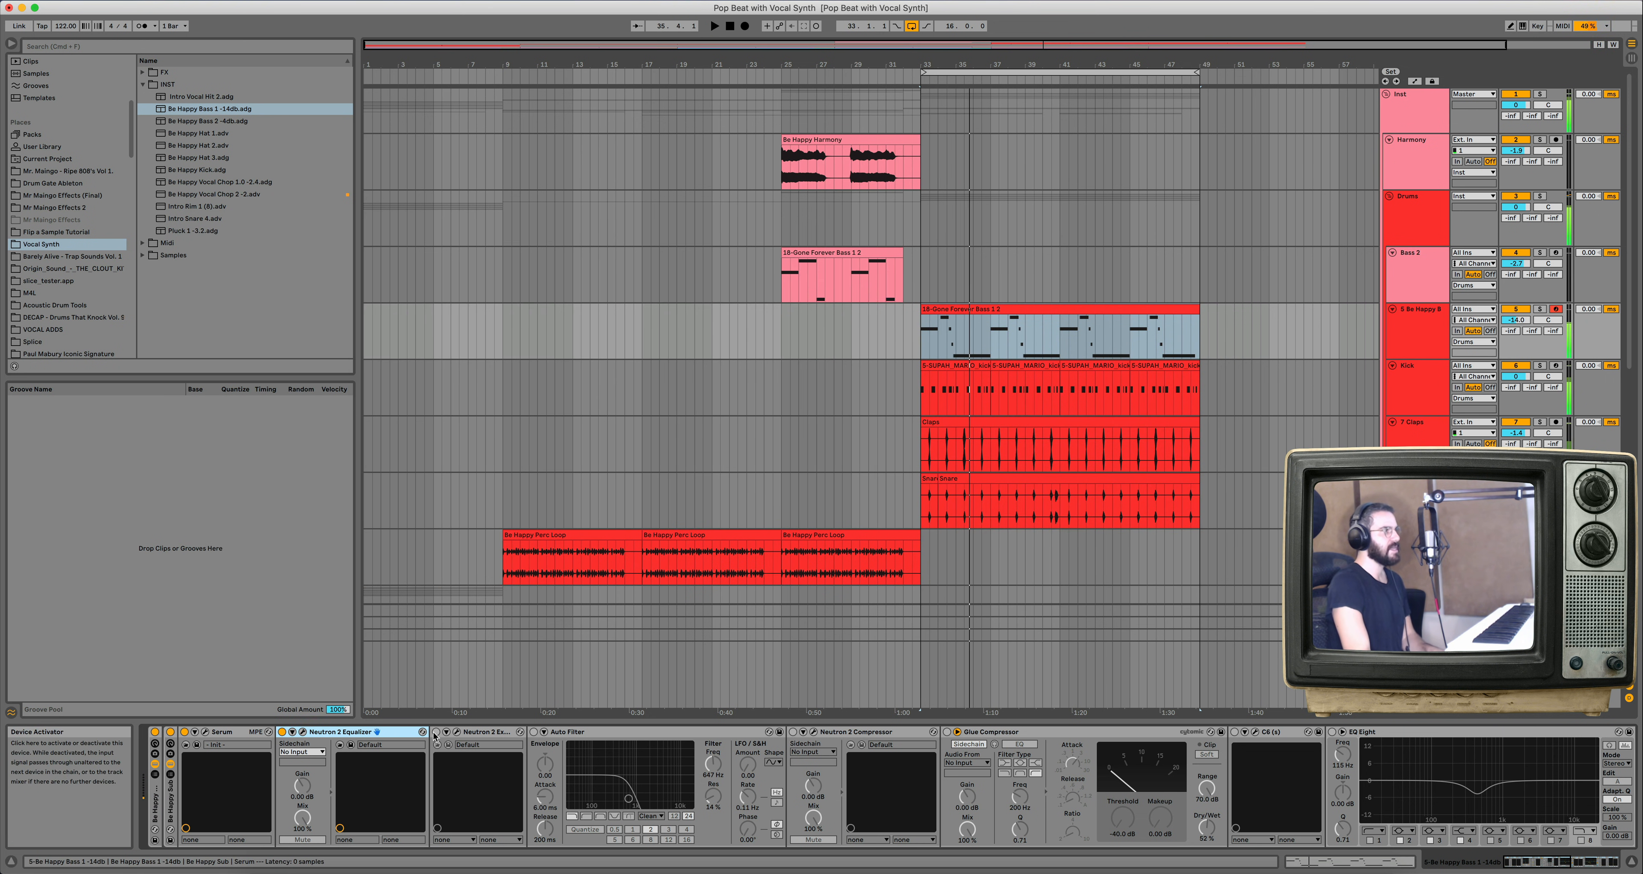
Enable Neutron 2 Exciter on the new bass track and inspect its saturation settings during playback.
{"action": "left_click", "coordinate": [456, 733]}
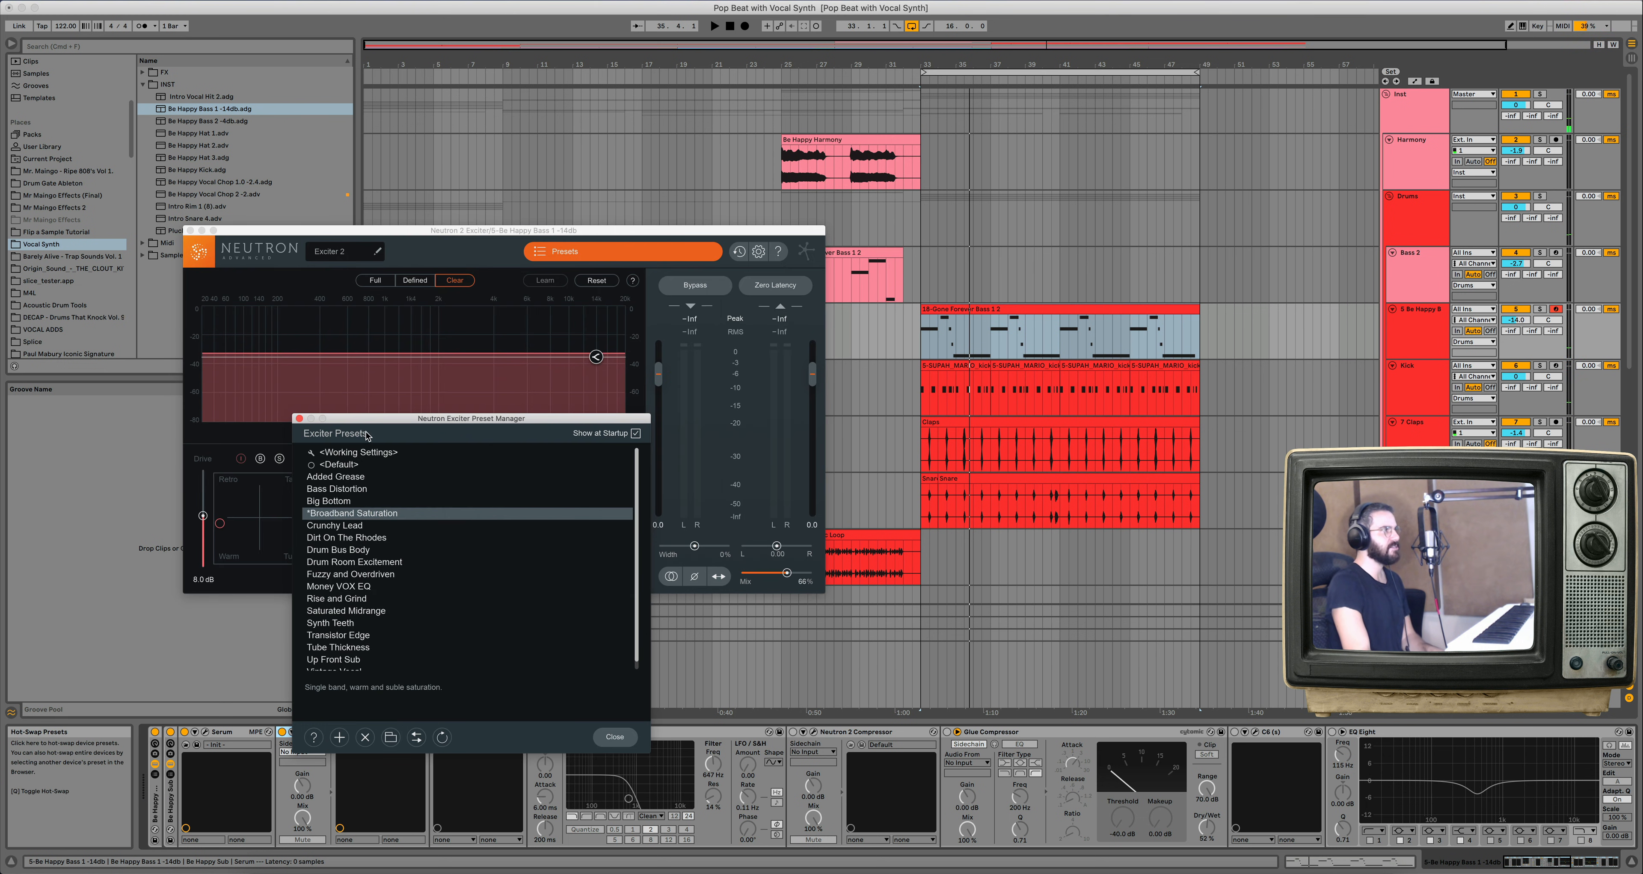
{"action": "left_click_drag", "start_coordinate": [357, 415], "coordinate": [247, 312]}
{"action": "key", "text": "space"}
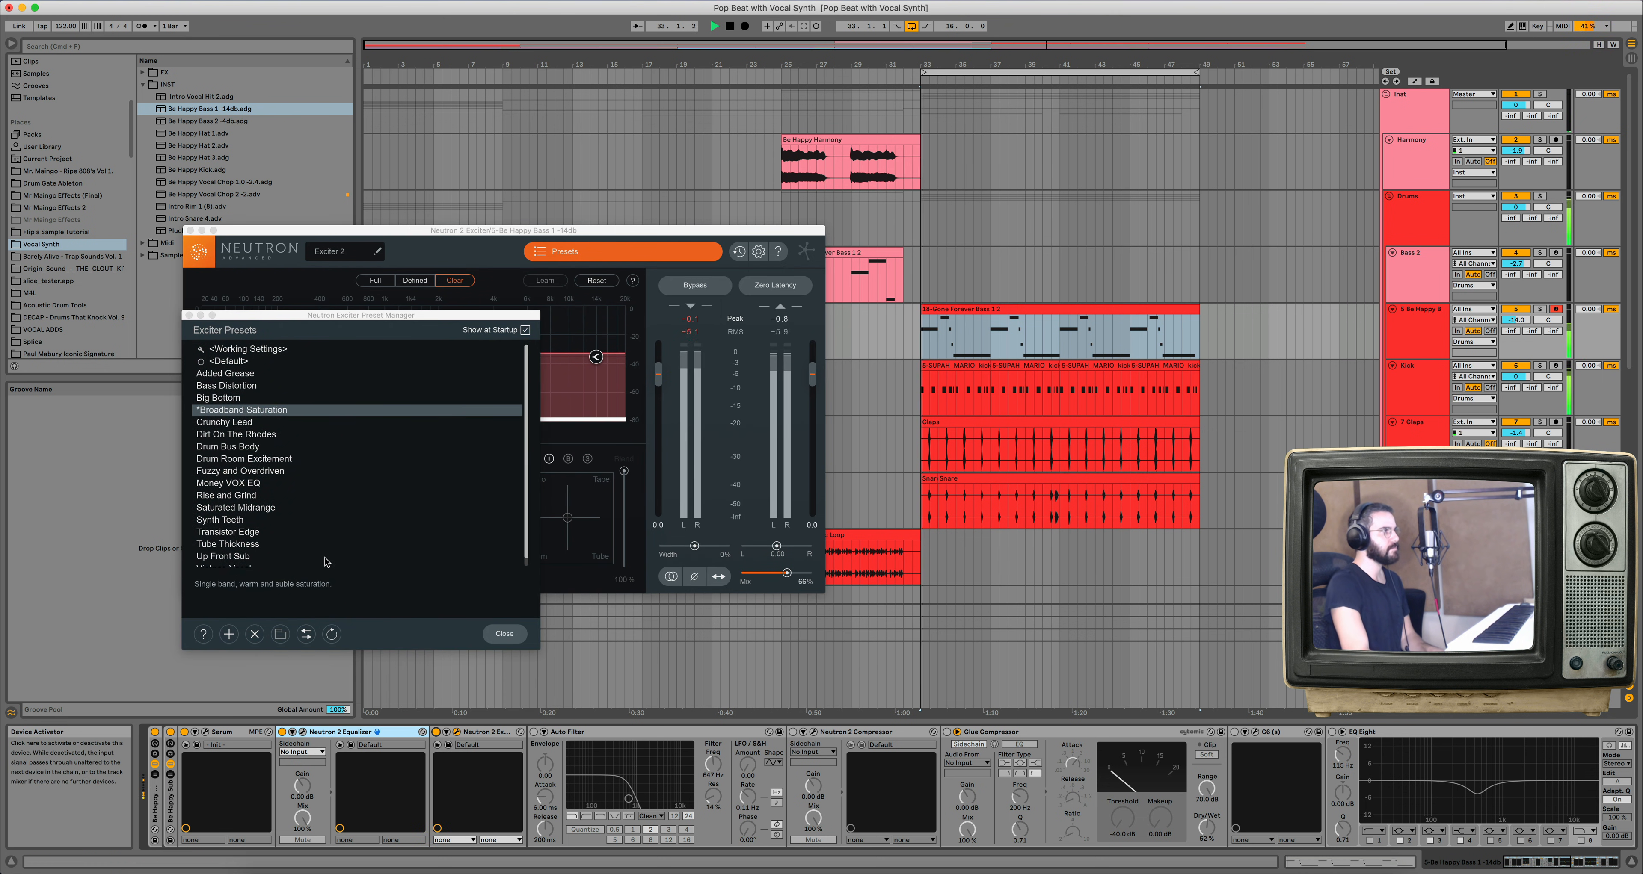
{"action": "left_click", "coordinate": [188, 315]}
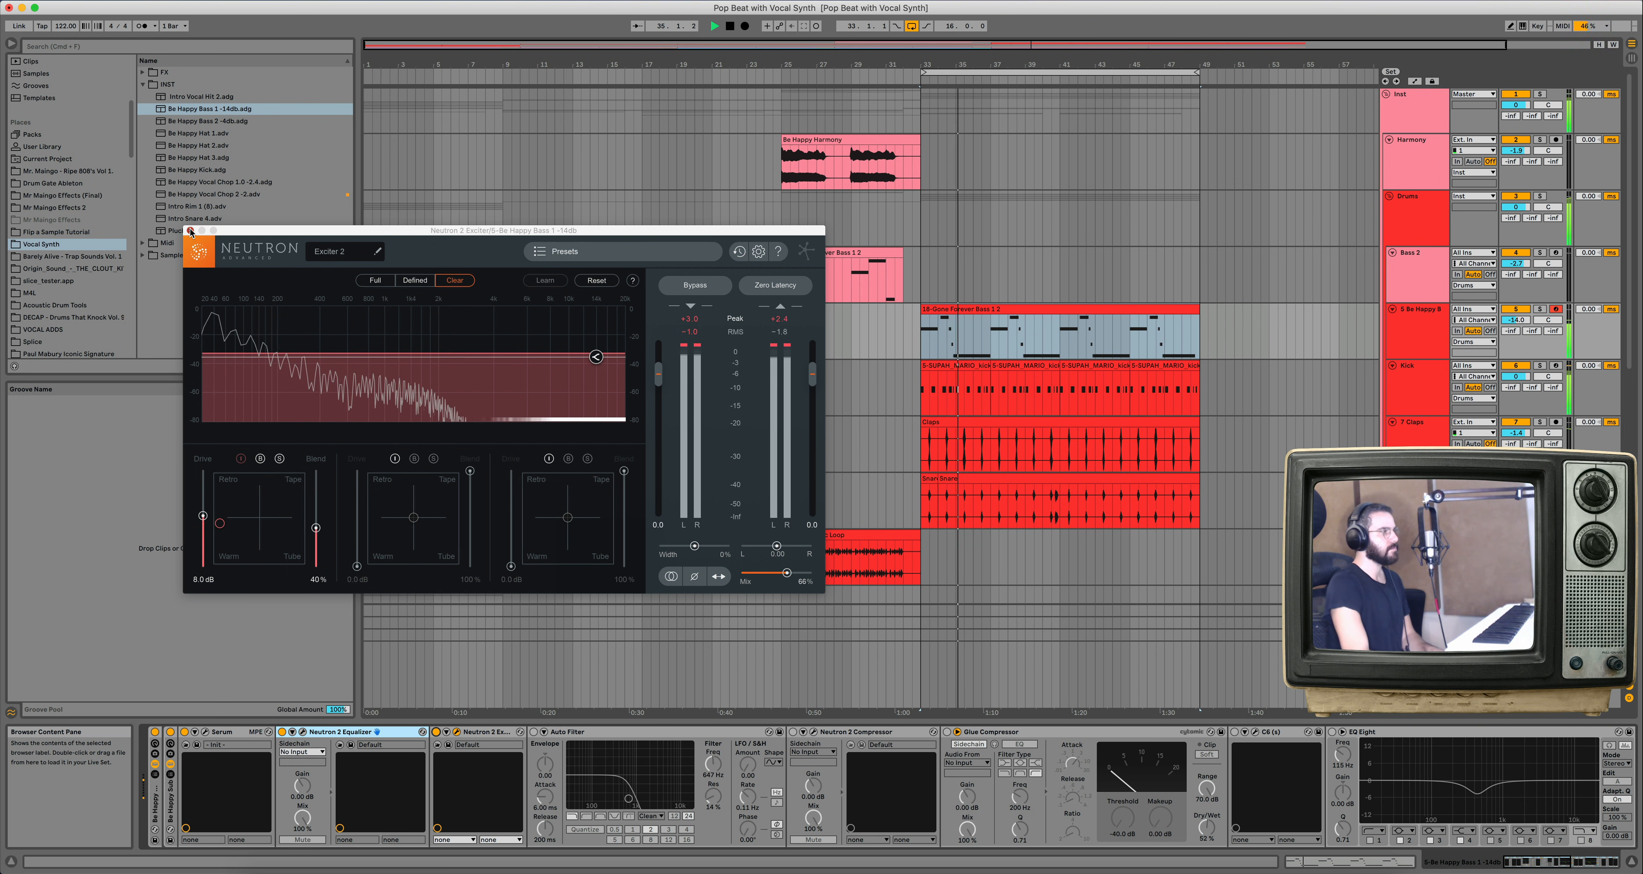
{"action": "left_click", "coordinate": [190, 231]}
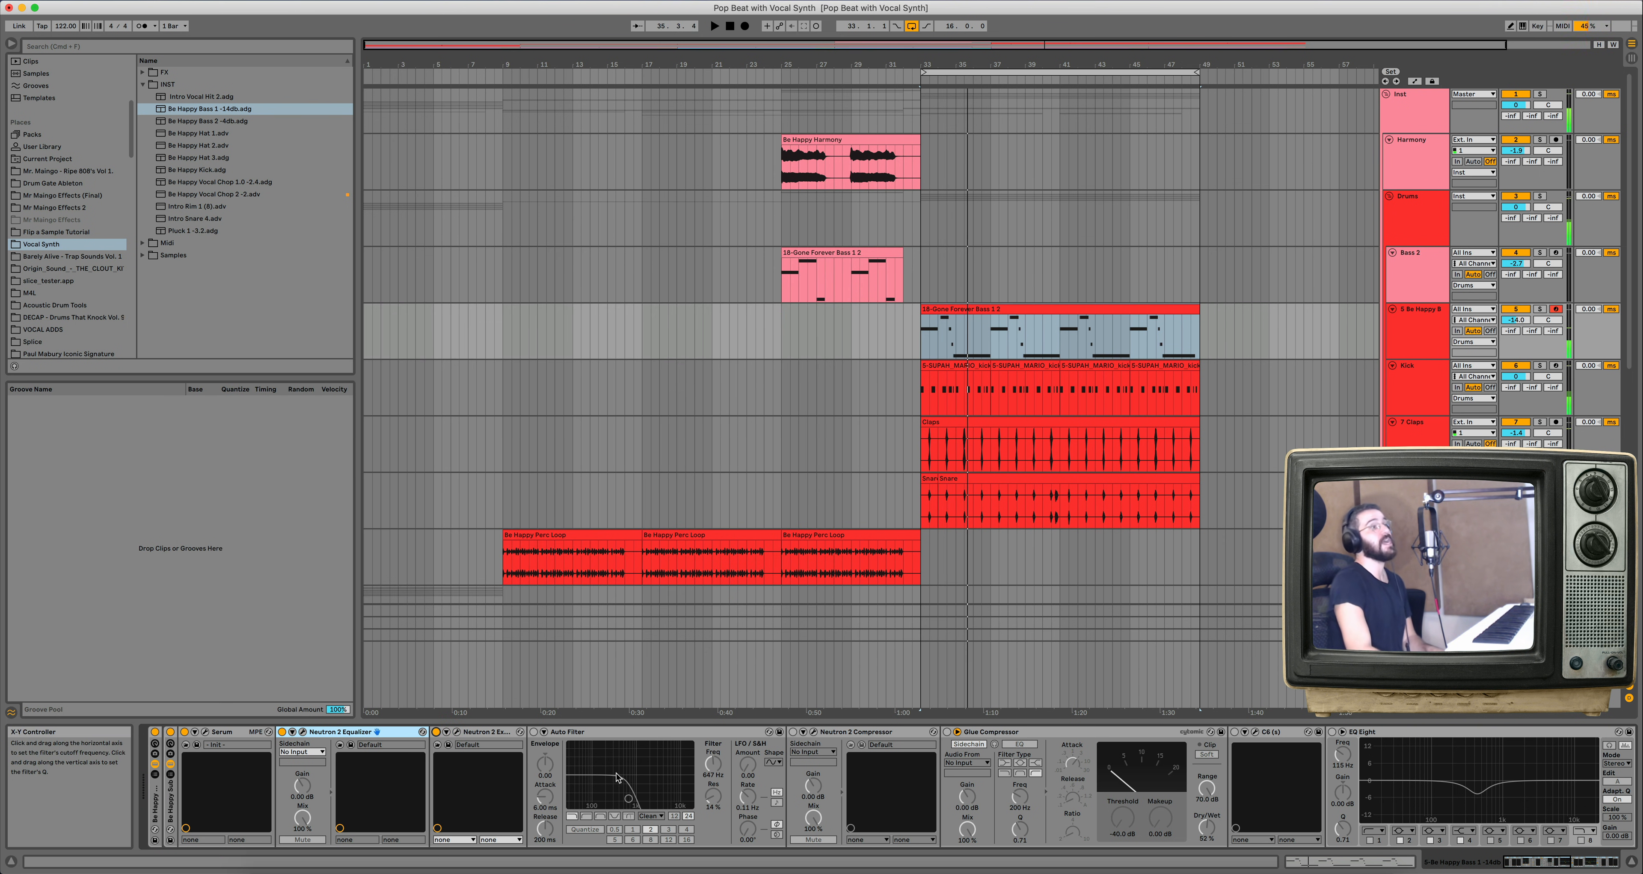
Enable Auto Filter on the new bass track and audition it from bar 33.
{"action": "left_click", "coordinate": [533, 732]}
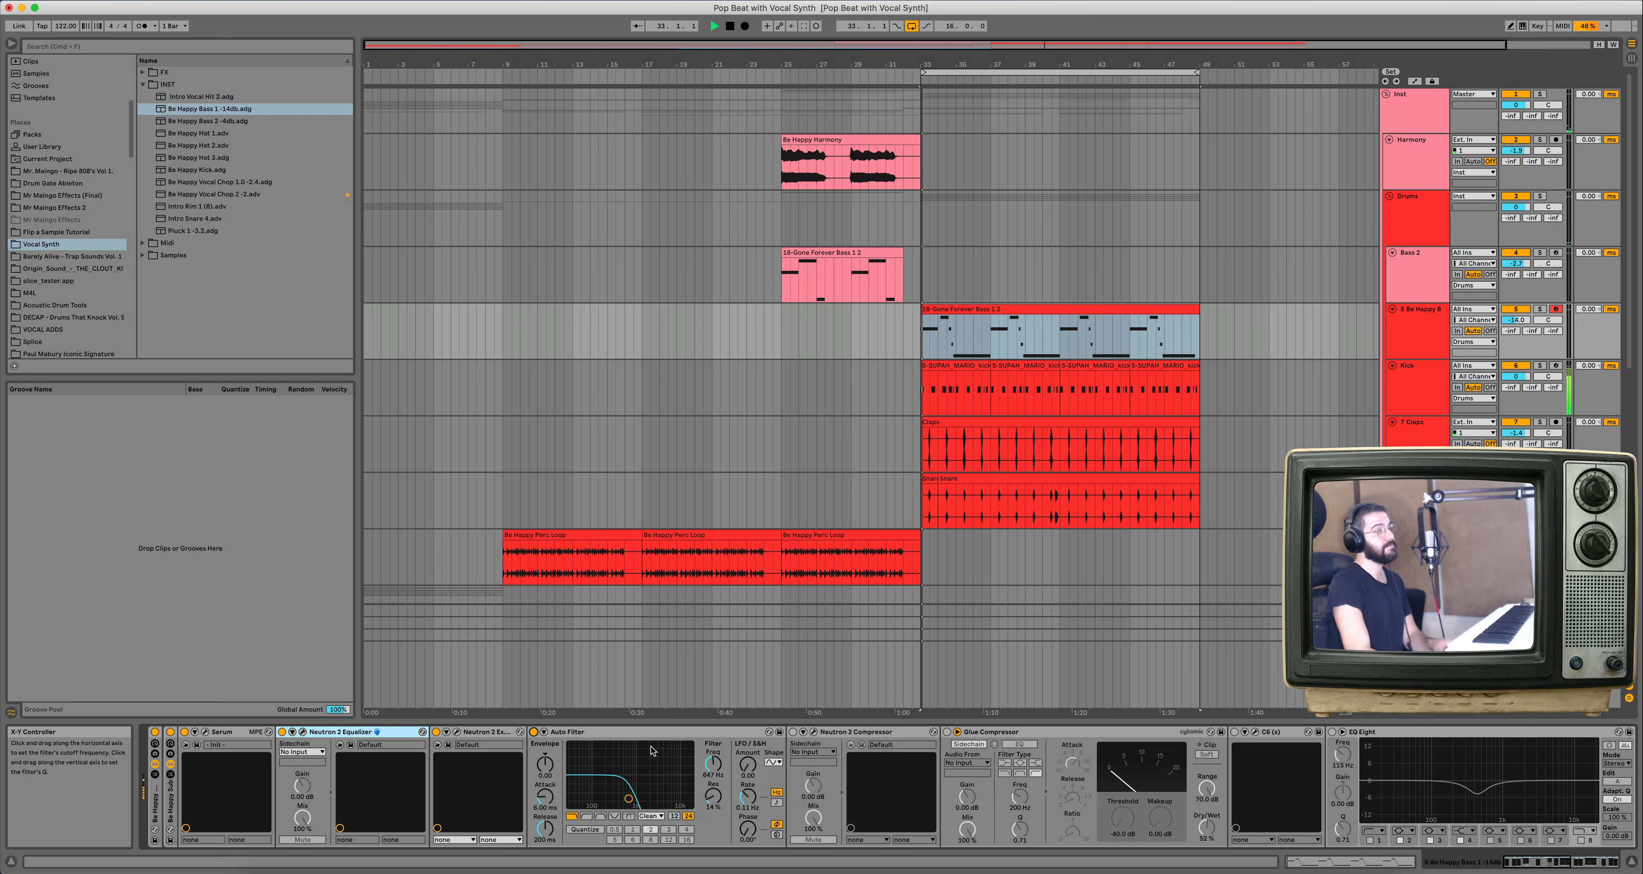
{"action": "key", "text": "space"}
Enable Neutron 2 Compressor on the new bass track and inspect its settings during playback, with the preset manager closed.
{"action": "scroll", "coordinate": [751, 773], "scroll_direction": "right", "scroll_amount": 5}
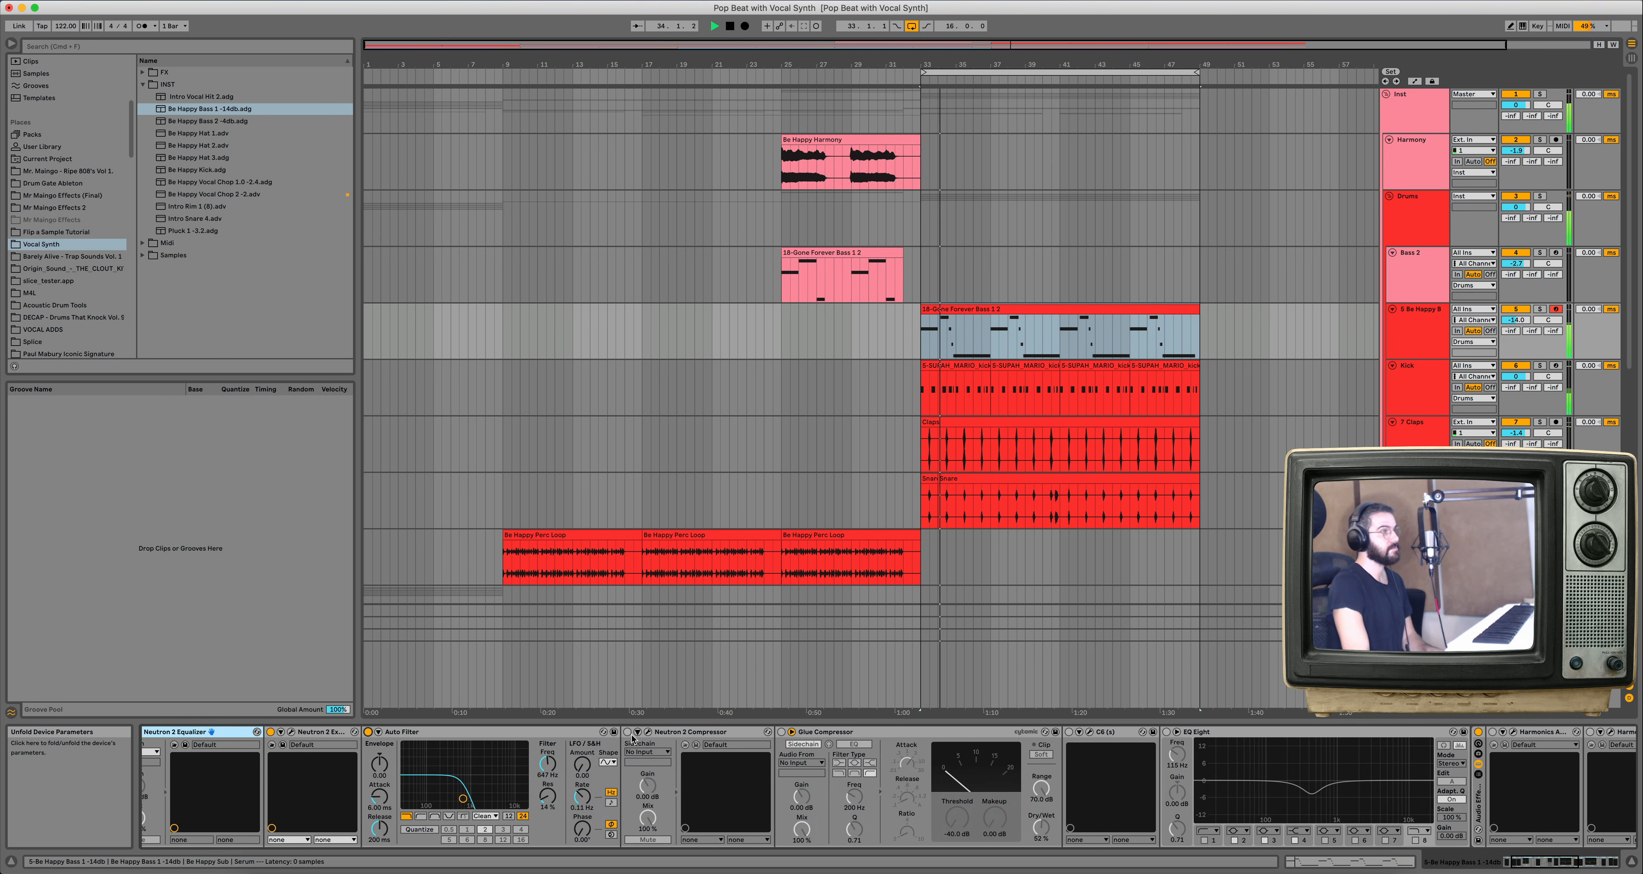
{"action": "left_click", "coordinate": [649, 737]}
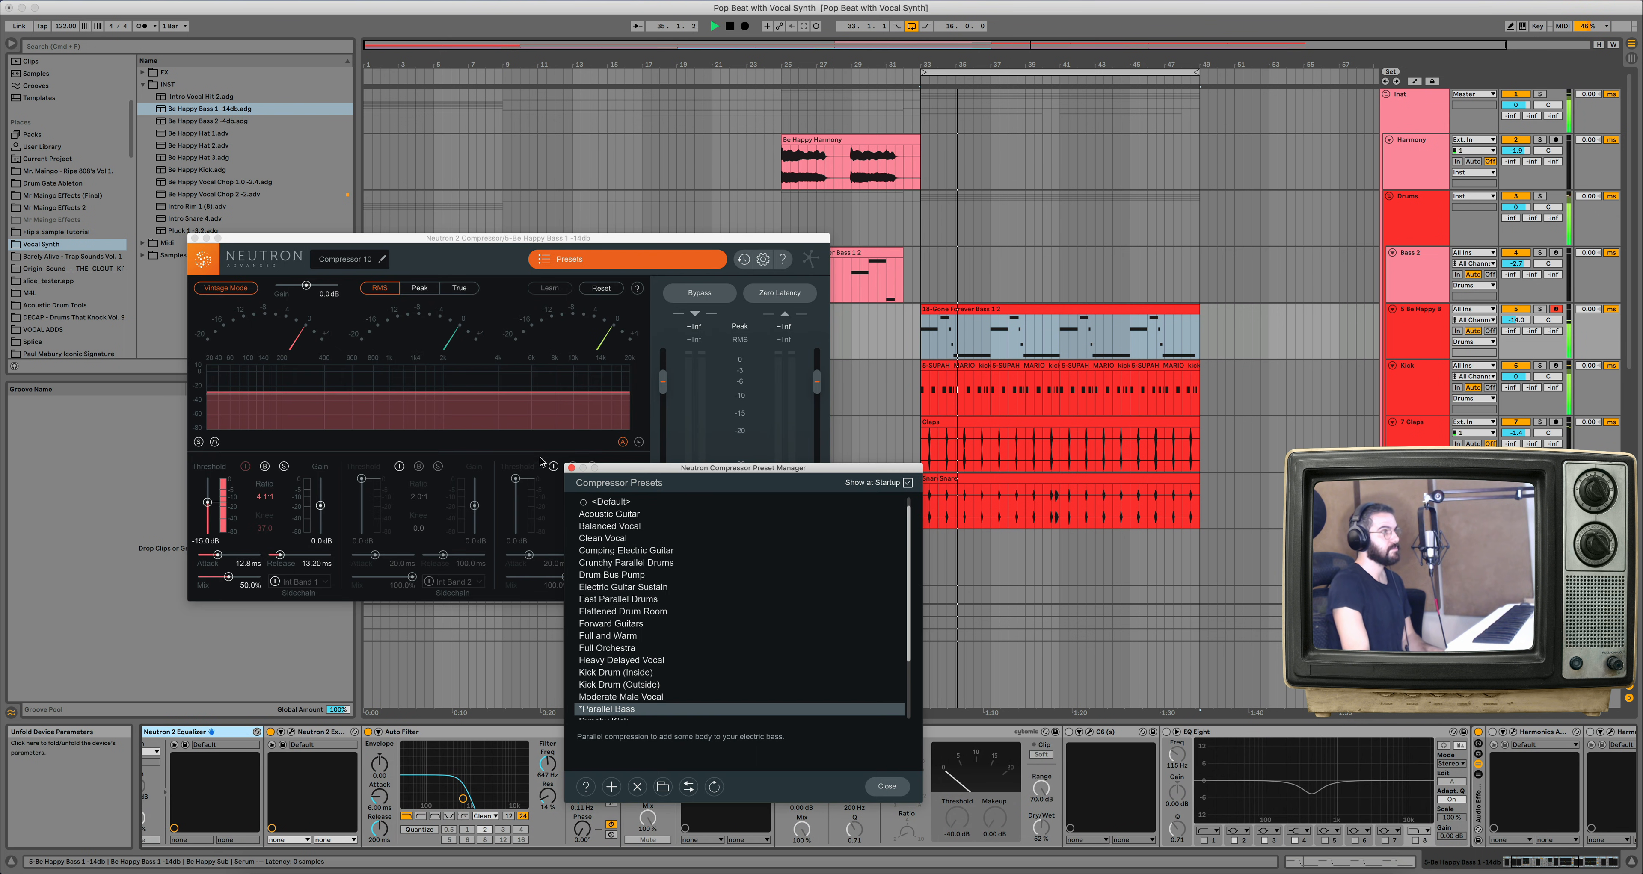
{"action": "left_click", "coordinate": [705, 755]}
{"action": "key", "text": "space"}
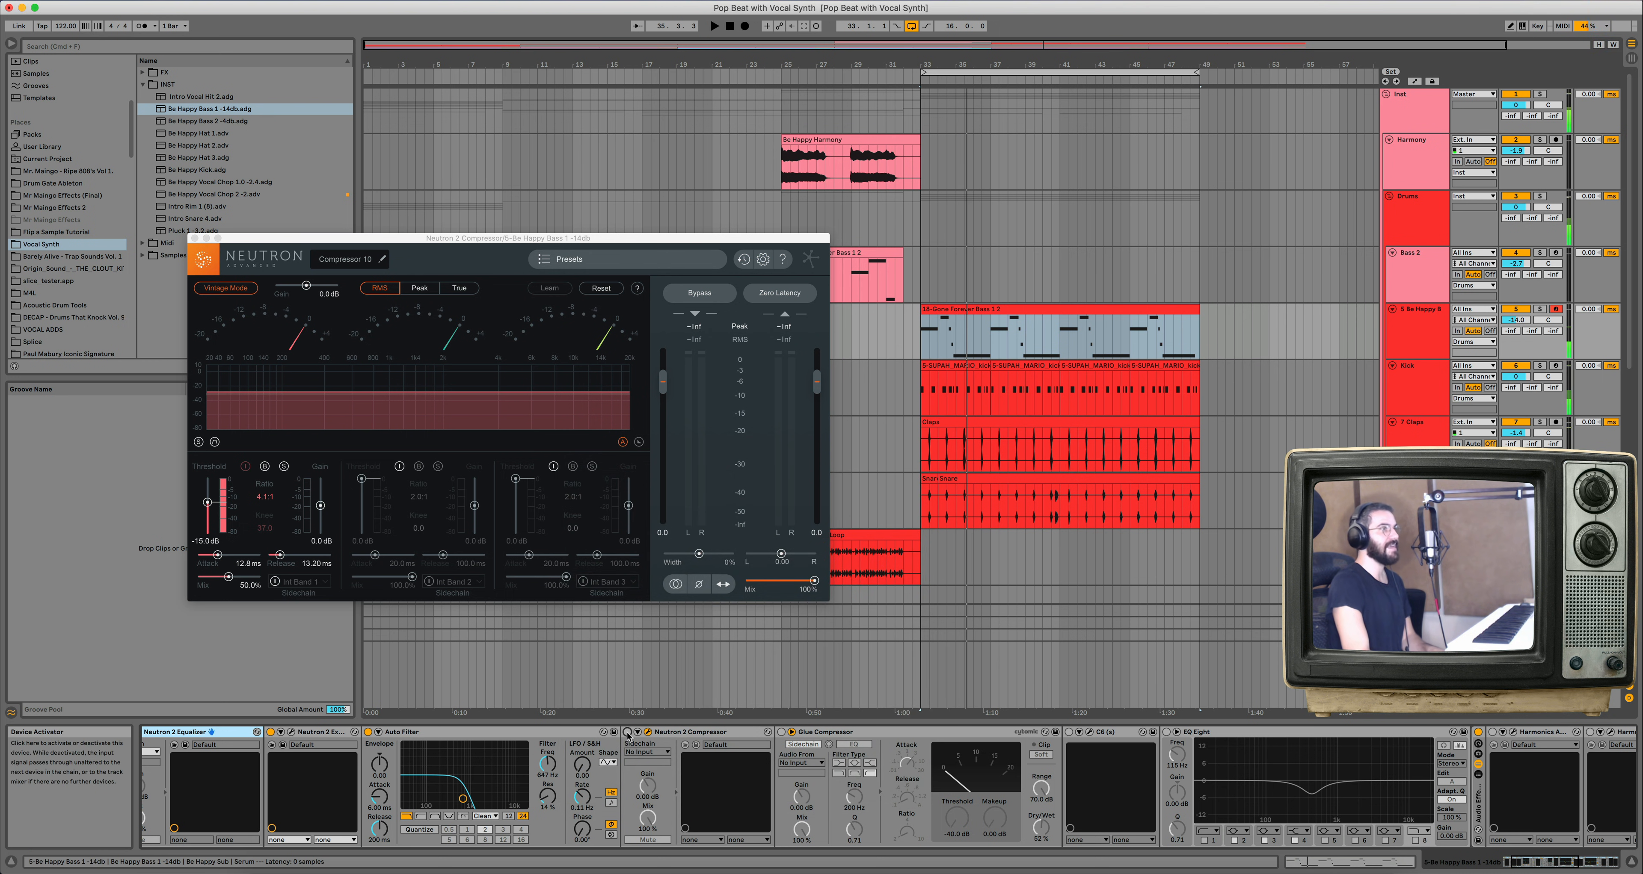
{"action": "key", "text": "space"}
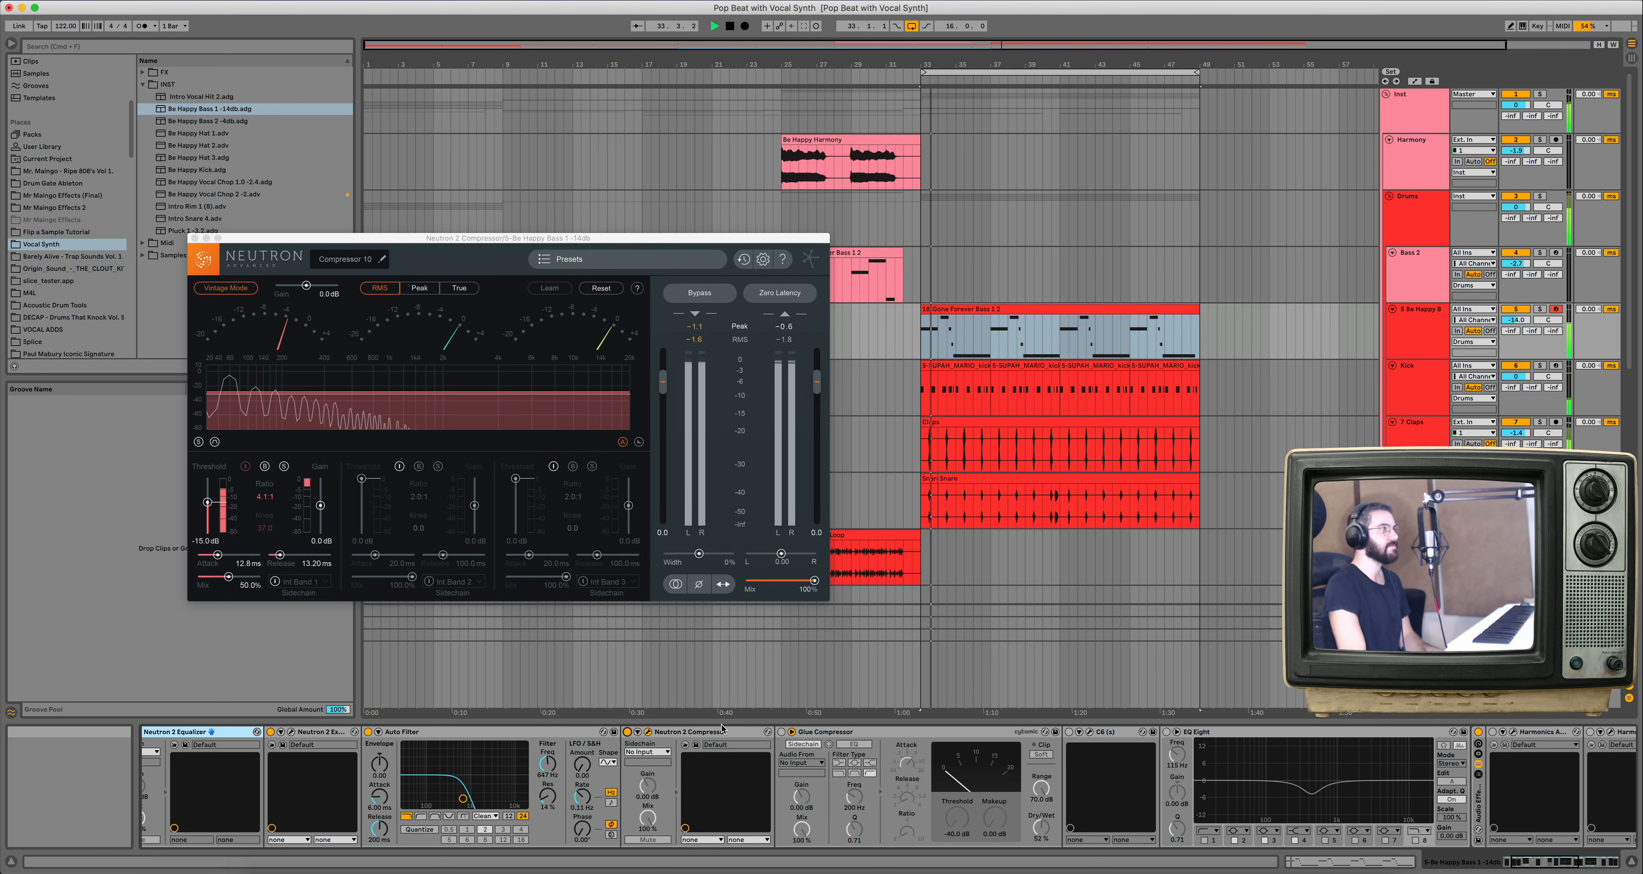
Enable Glue Compressor on the new bass track with its sidechain fed from the Kick track, and audition it.
{"action": "scroll", "coordinate": [689, 727], "scroll_direction": "right", "scroll_amount": 3}
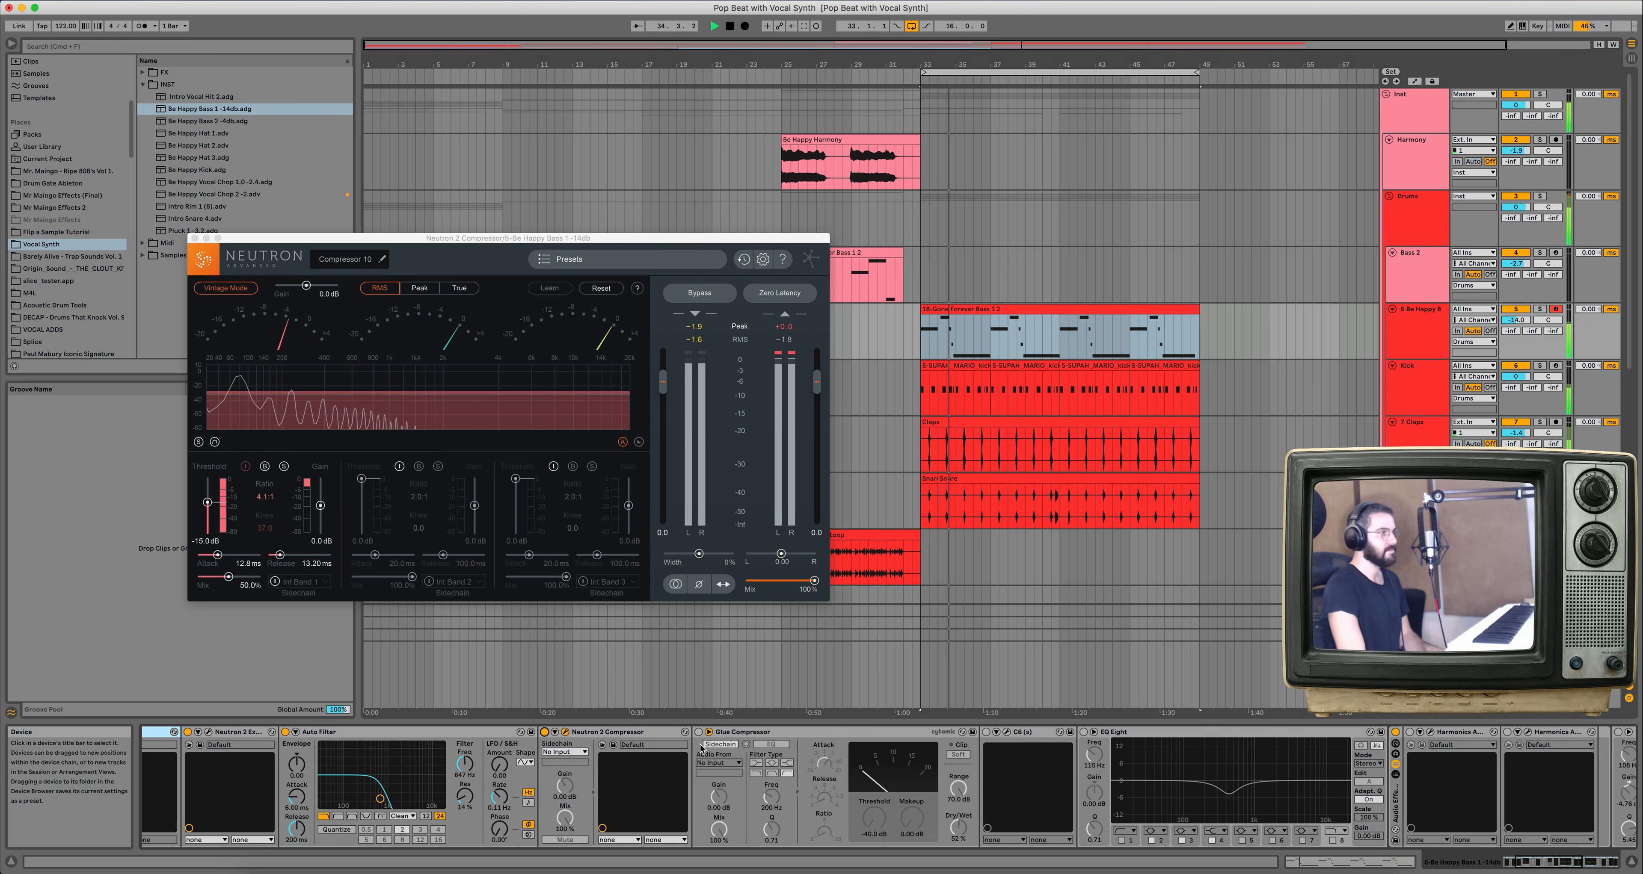
{"action": "key", "text": "space"}
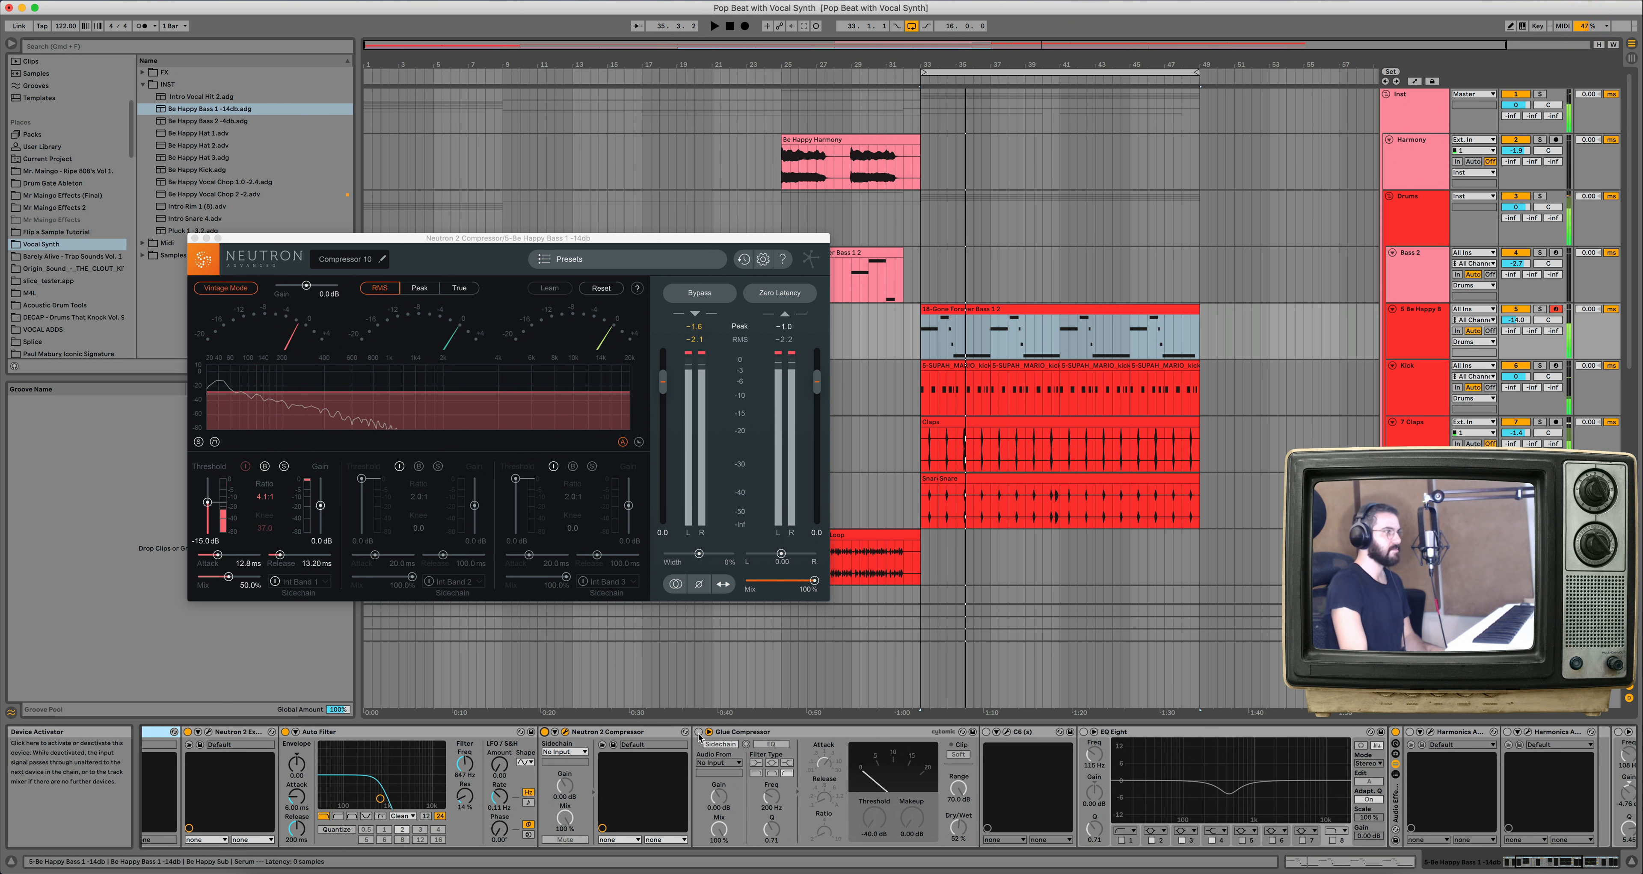
{"action": "left_click", "coordinate": [730, 764]}
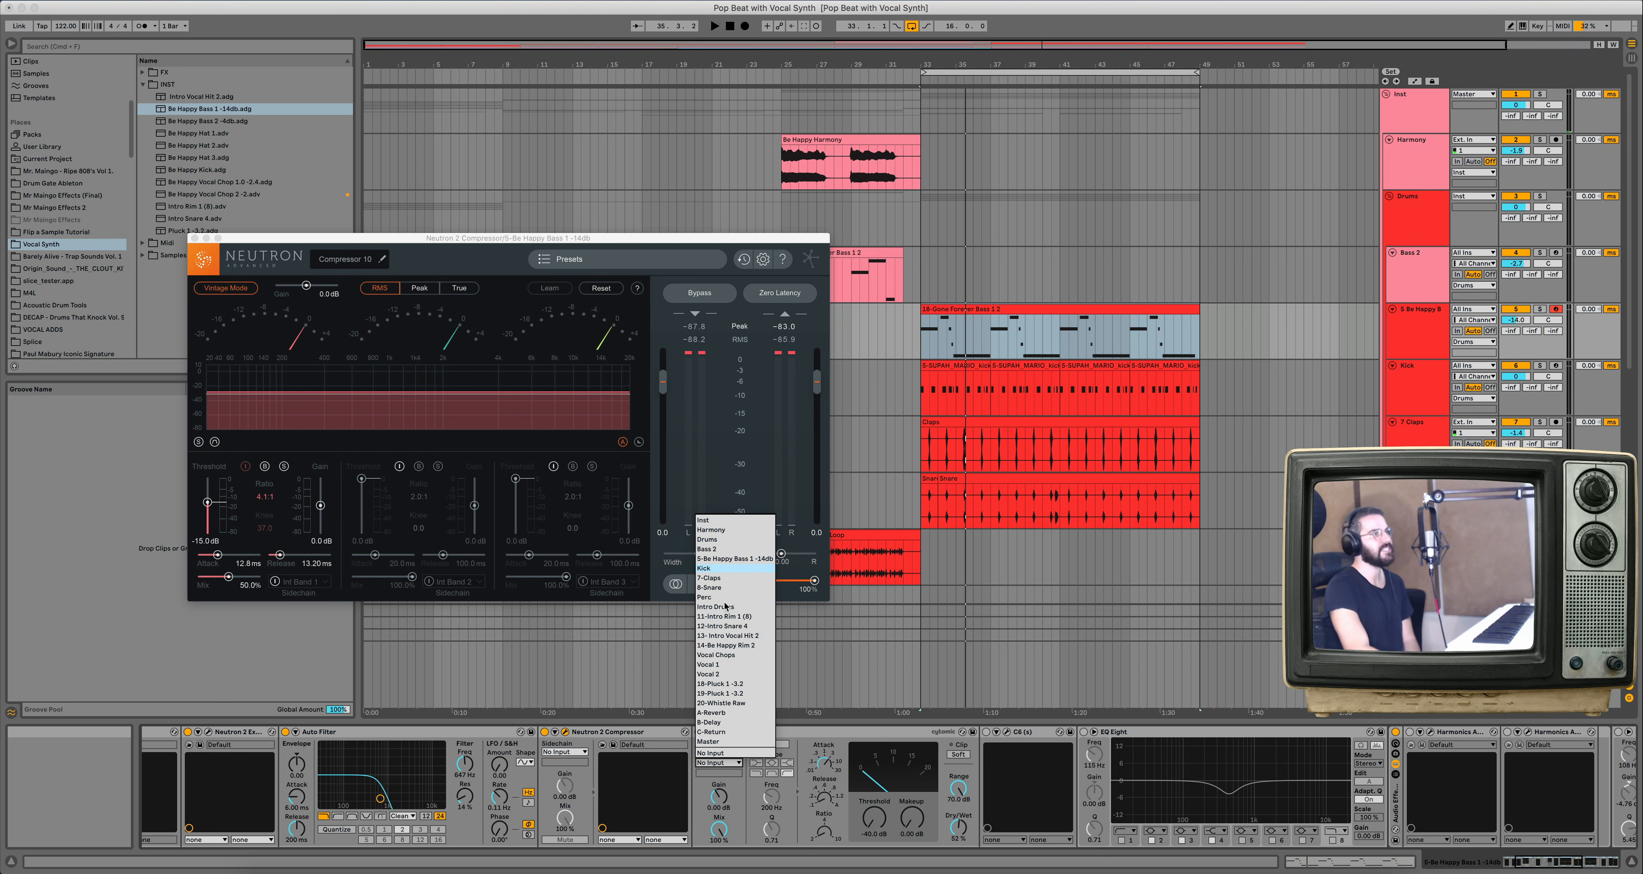
{"action": "left_click", "coordinate": [704, 568]}
{"action": "scroll", "coordinate": [813, 758], "scroll_direction": "right", "scroll_amount": 3}
{"action": "key", "text": "space"}
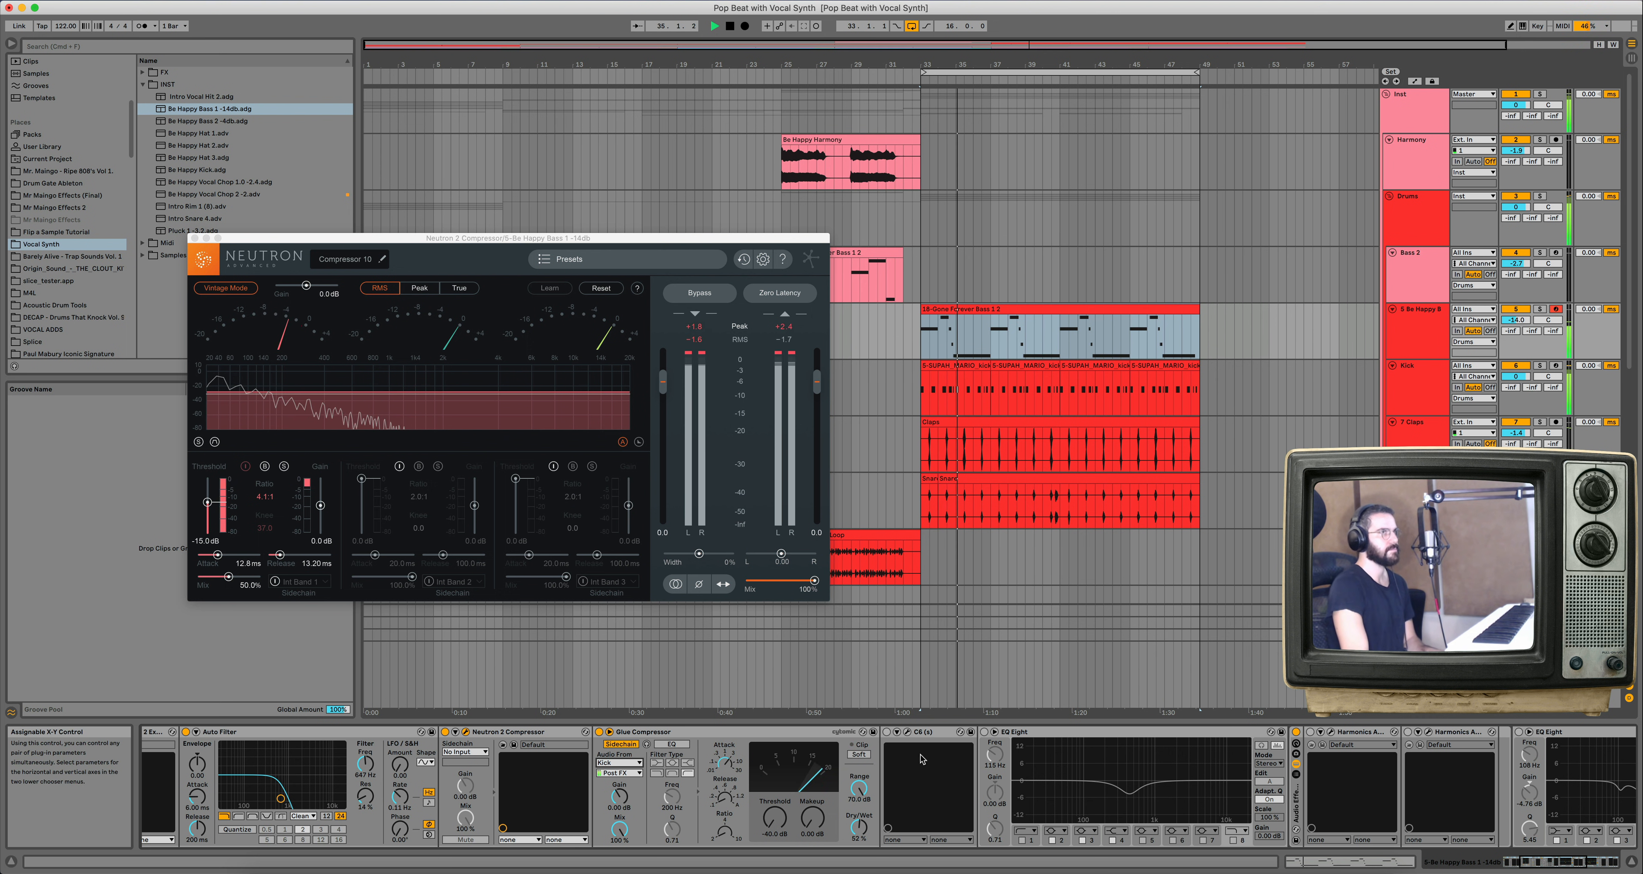
{"action": "key", "text": "space"}
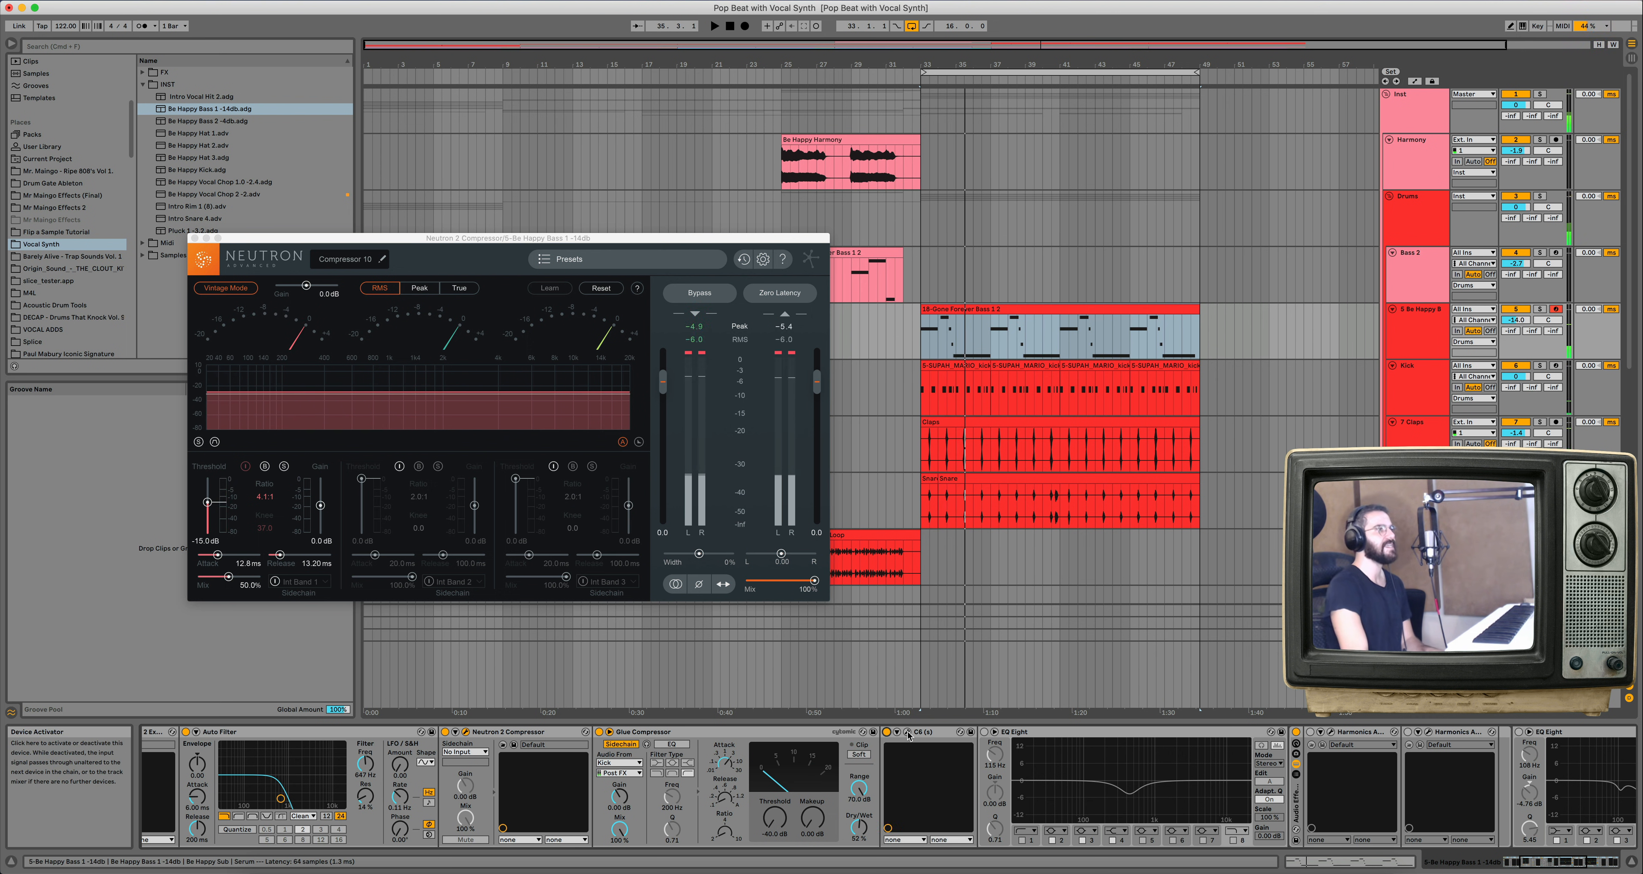
Enable C6 on the new bass track, inspect its multiband curve during playback, and close the open plug-in windows.
{"action": "left_click", "coordinate": [908, 733]}
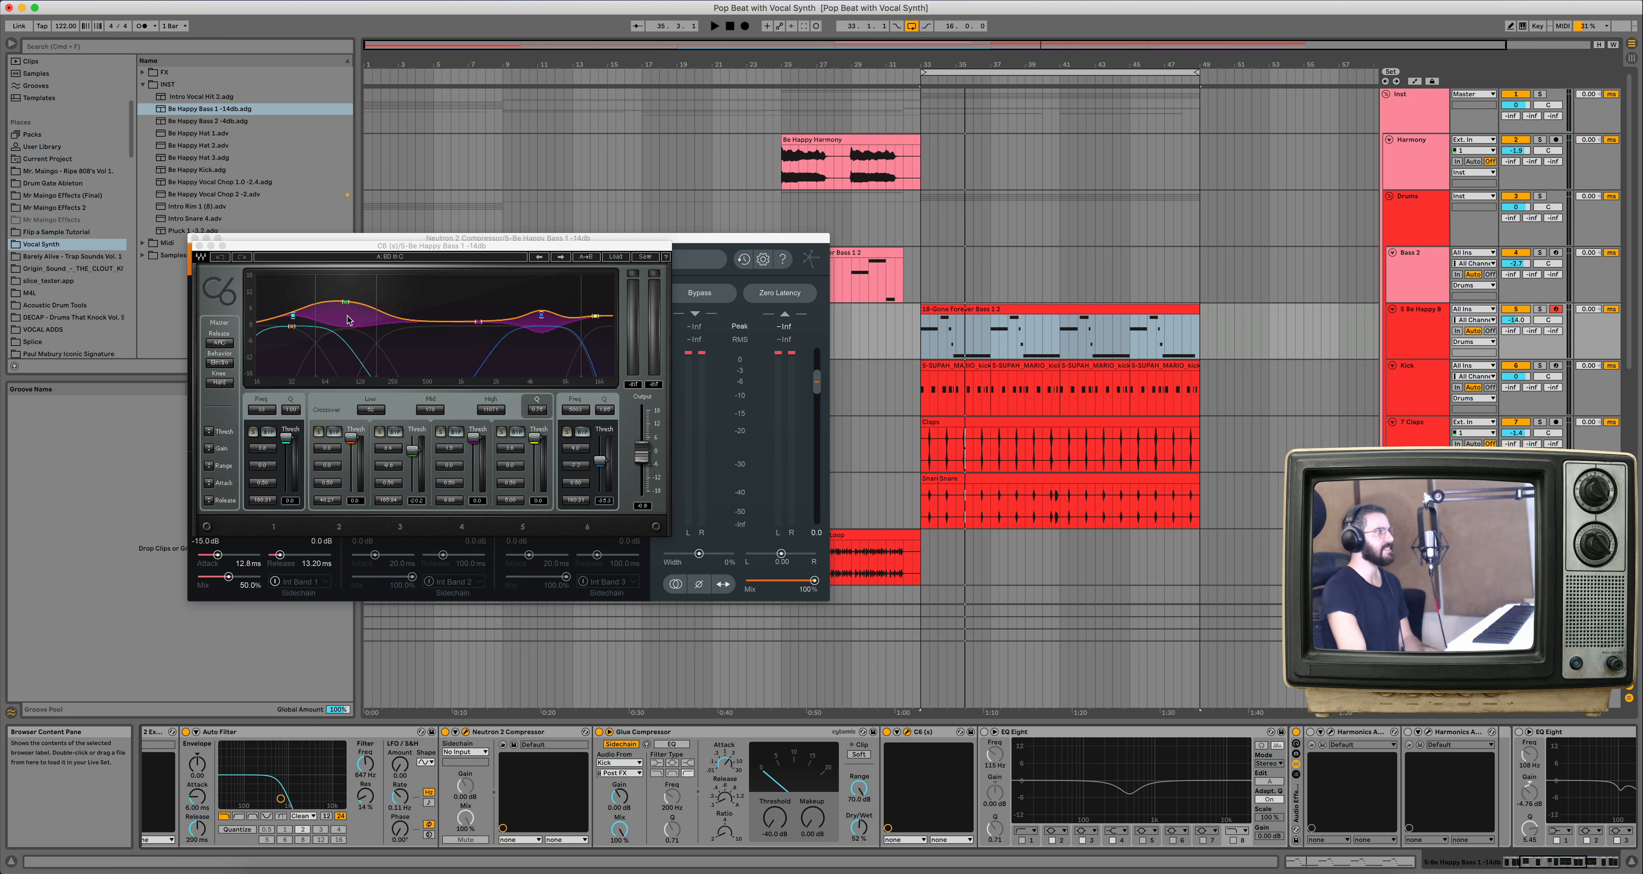
{"action": "key", "text": "space"}
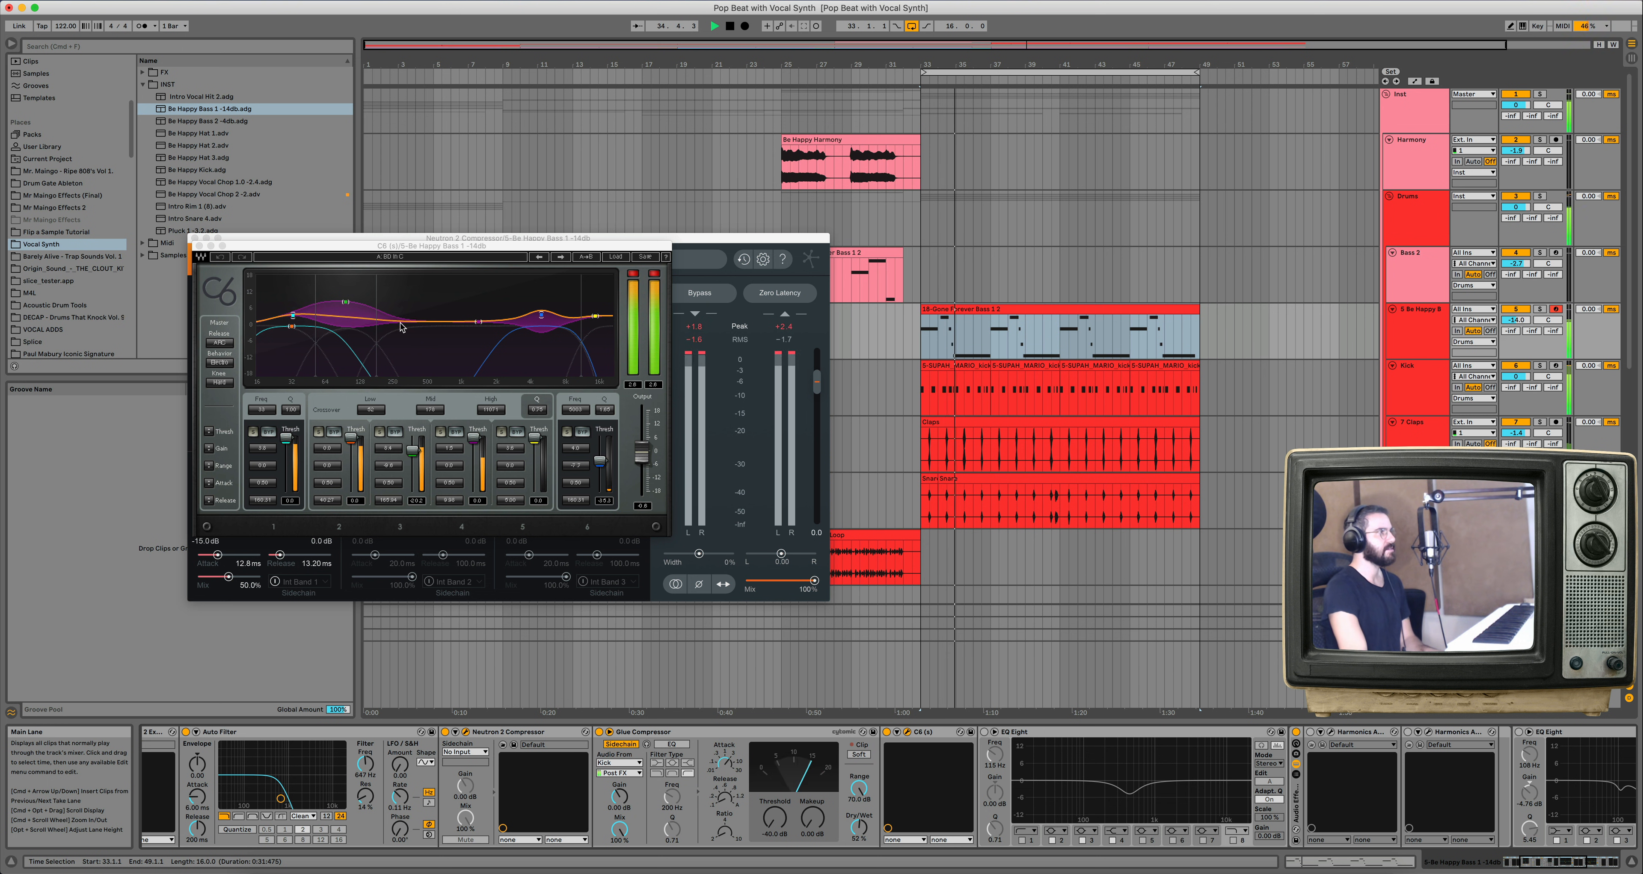
{"action": "key", "text": "space"}
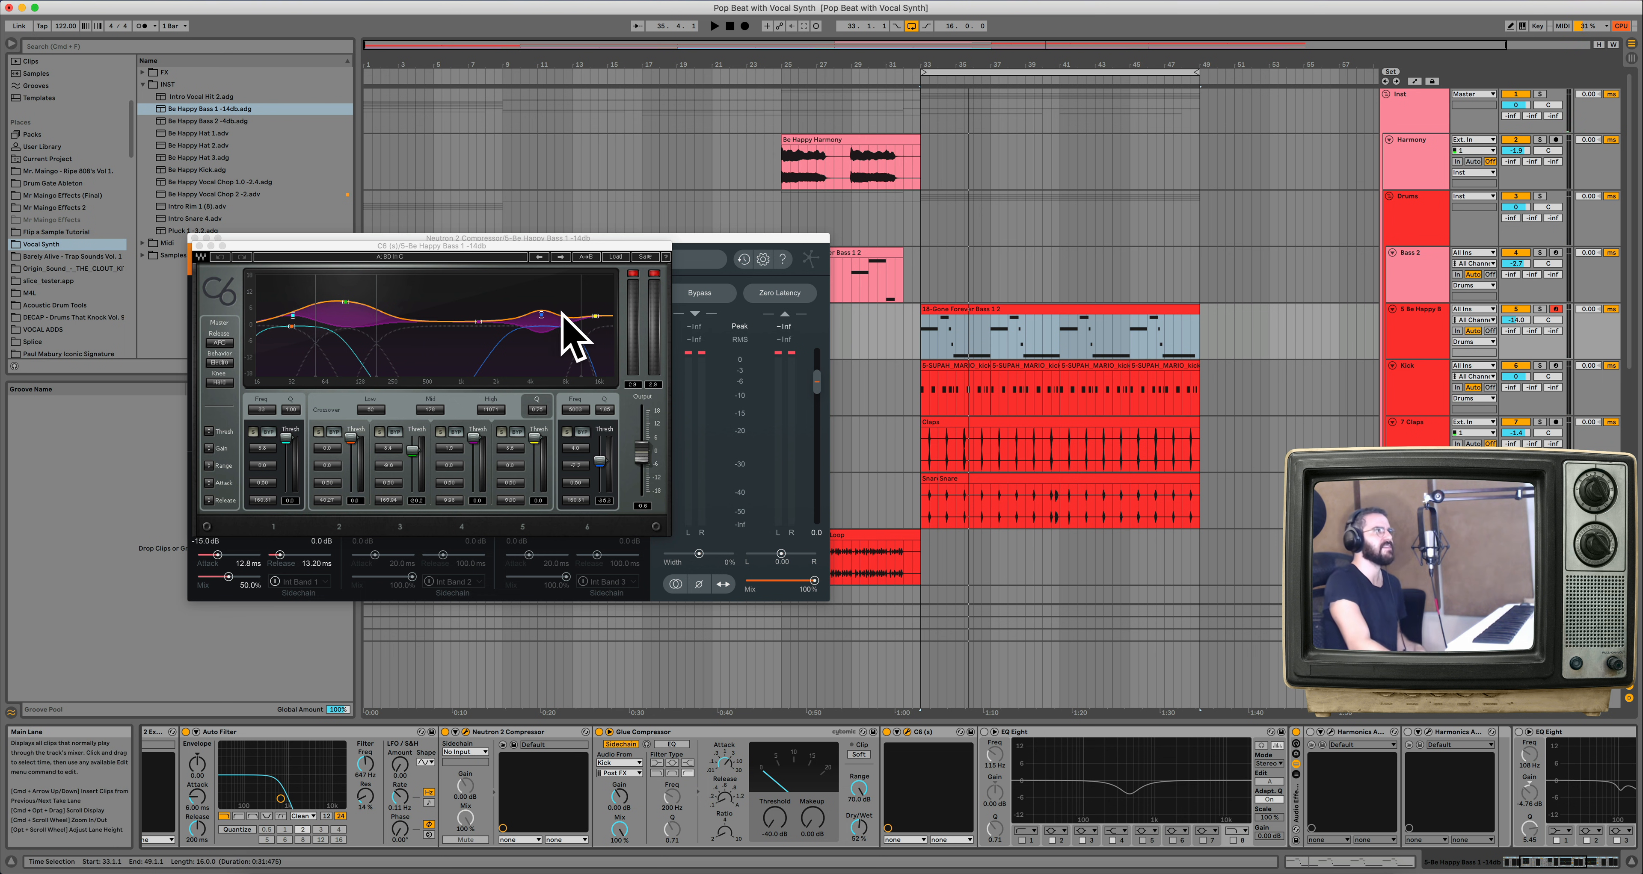
{"action": "left_click", "coordinate": [199, 246]}
{"action": "left_click", "coordinate": [195, 239]}
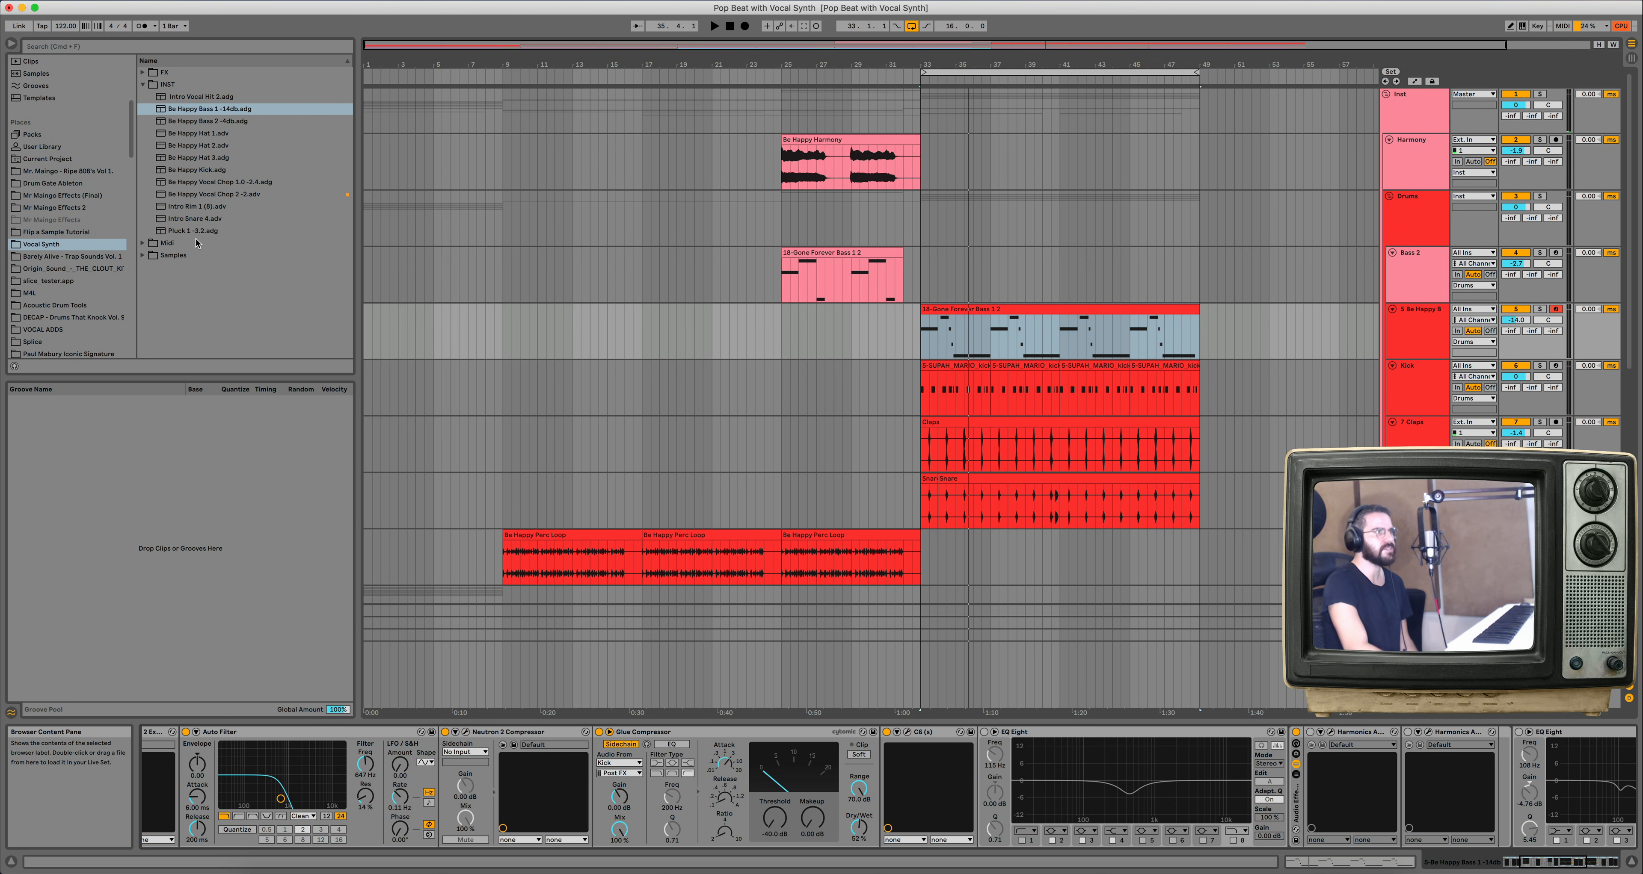
Enable the EQ Eight that follows C6 on the new bass track and audition it from bar 33.
{"action": "scroll", "coordinate": [1023, 803], "scroll_direction": "right", "scroll_amount": 5}
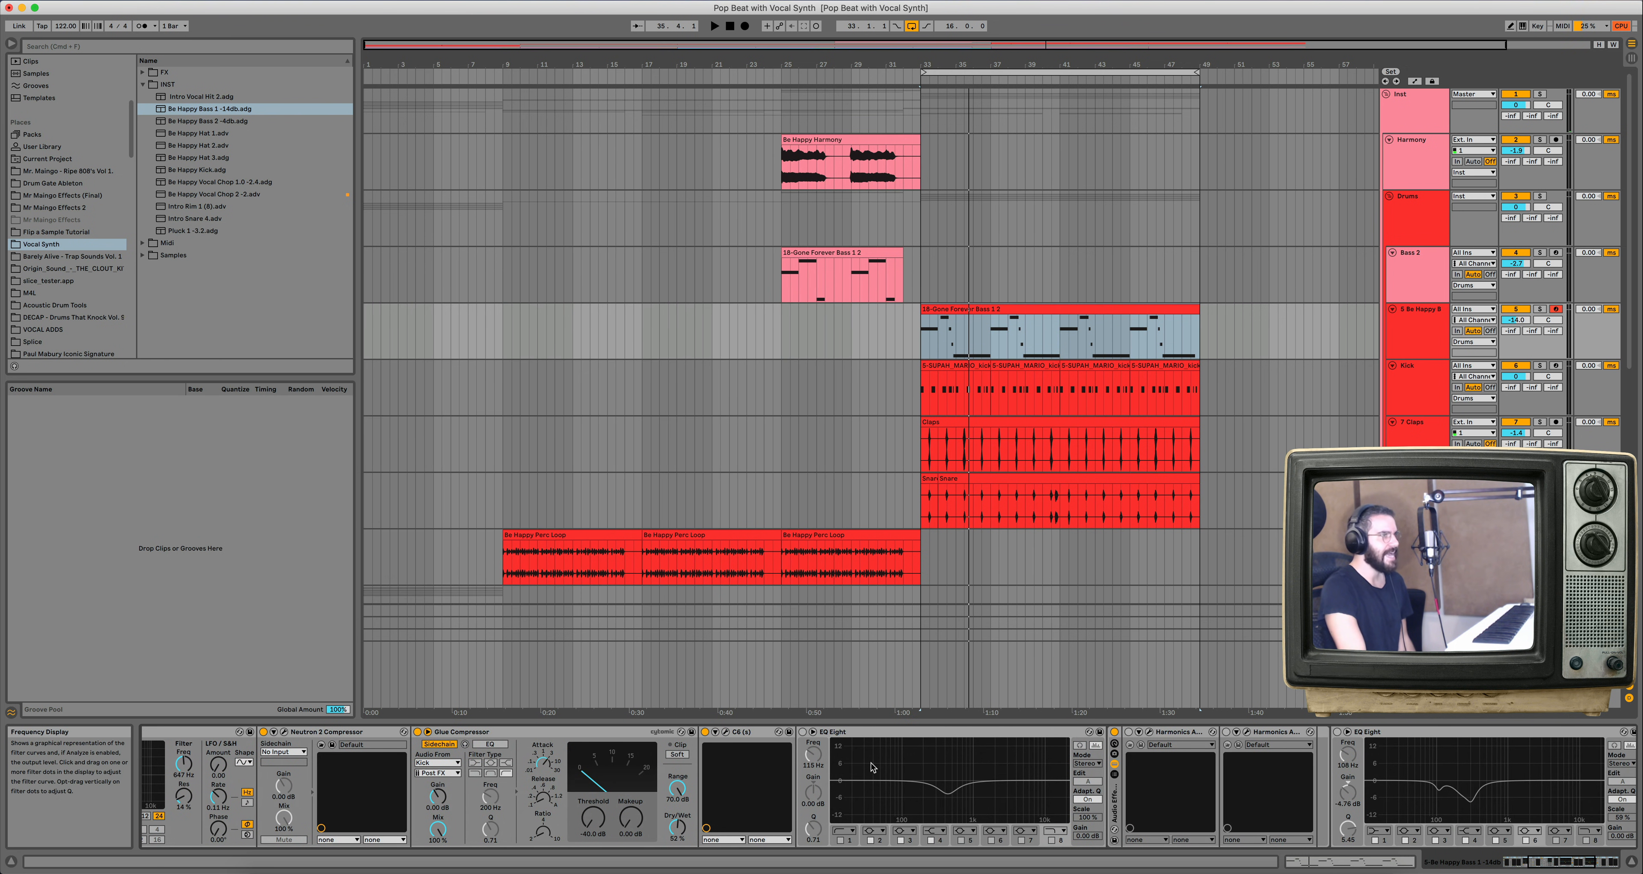
{"action": "left_click", "coordinate": [802, 732]}
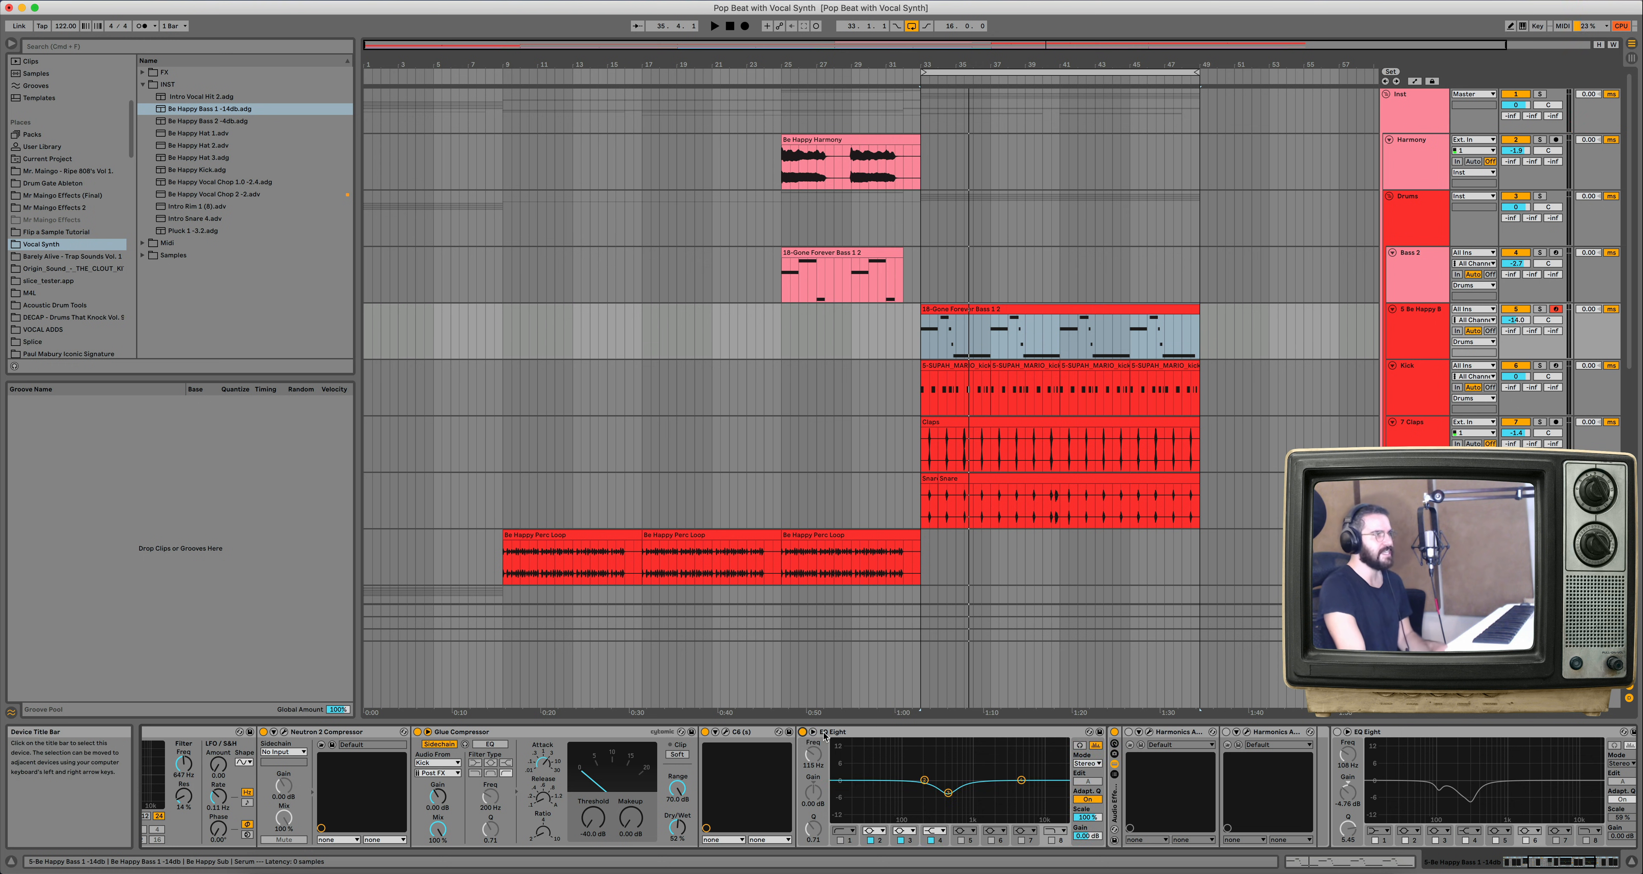
{"action": "key", "text": "space"}
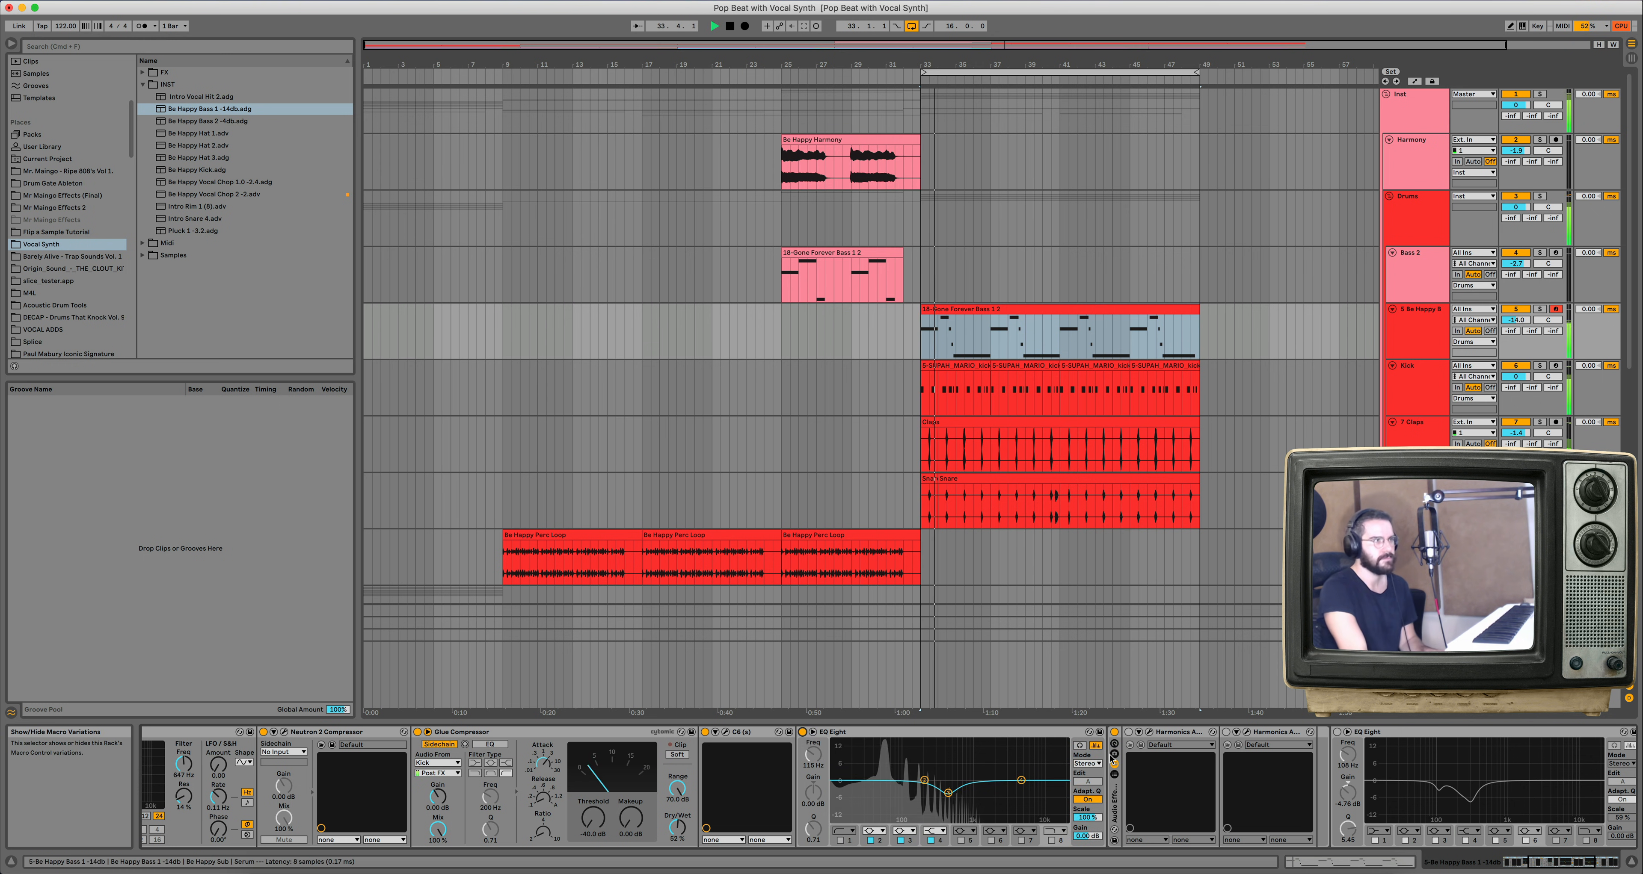
Enable both Harmonics saturation devices on the new bass track and inspect their Modern and Tube settings during playback.
{"action": "scroll", "coordinate": [1113, 760], "scroll_direction": "right", "scroll_amount": 6}
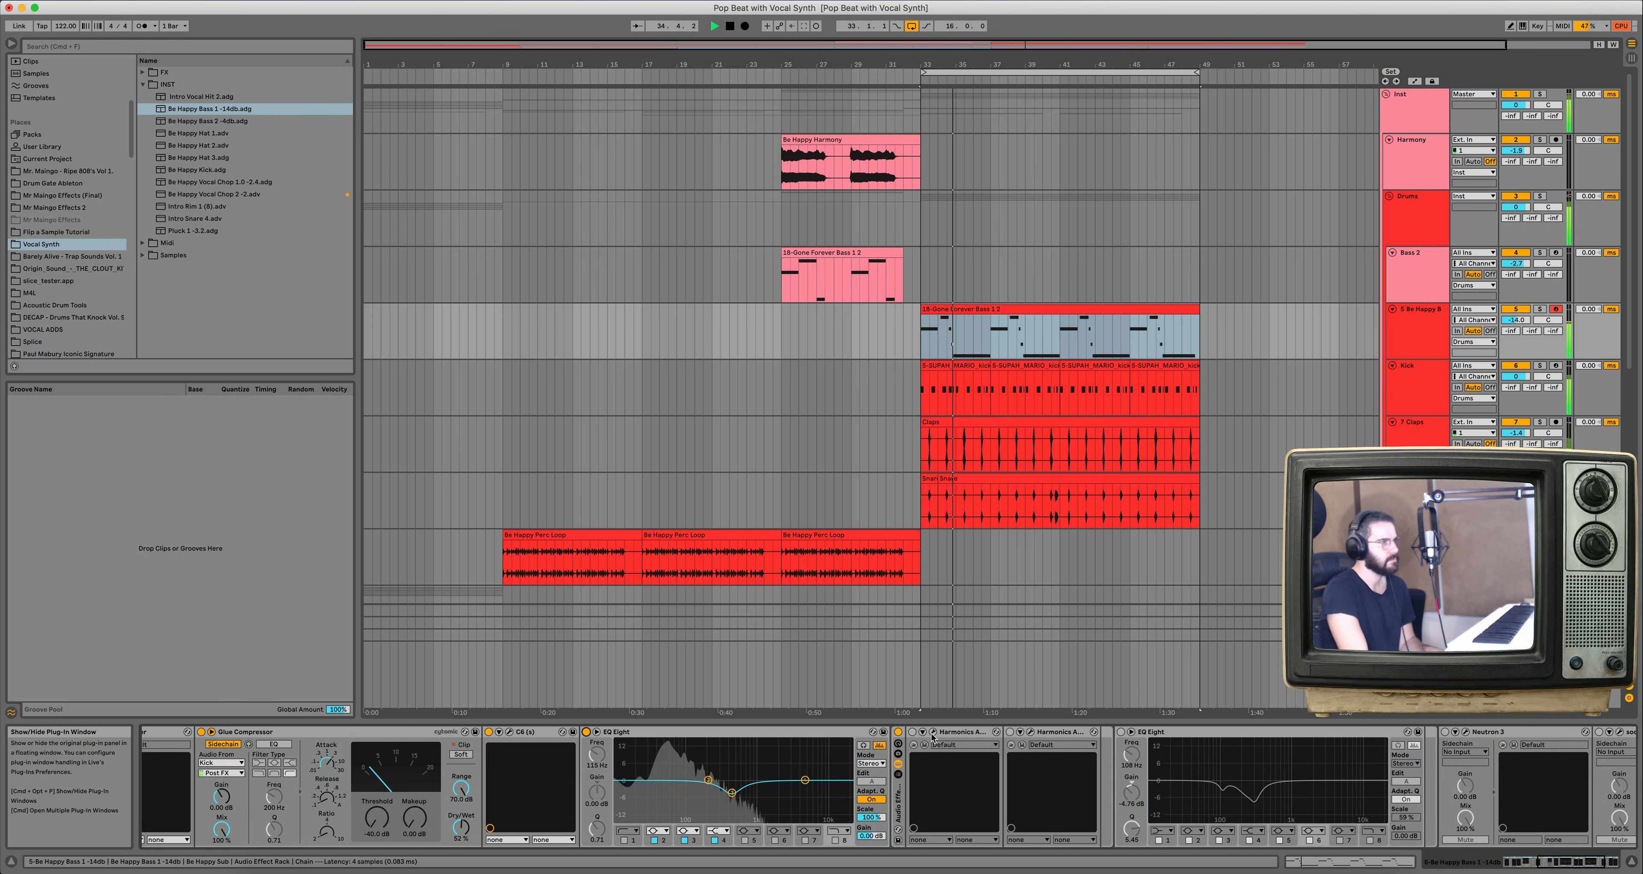
{"action": "left_click", "coordinate": [1001, 734]}
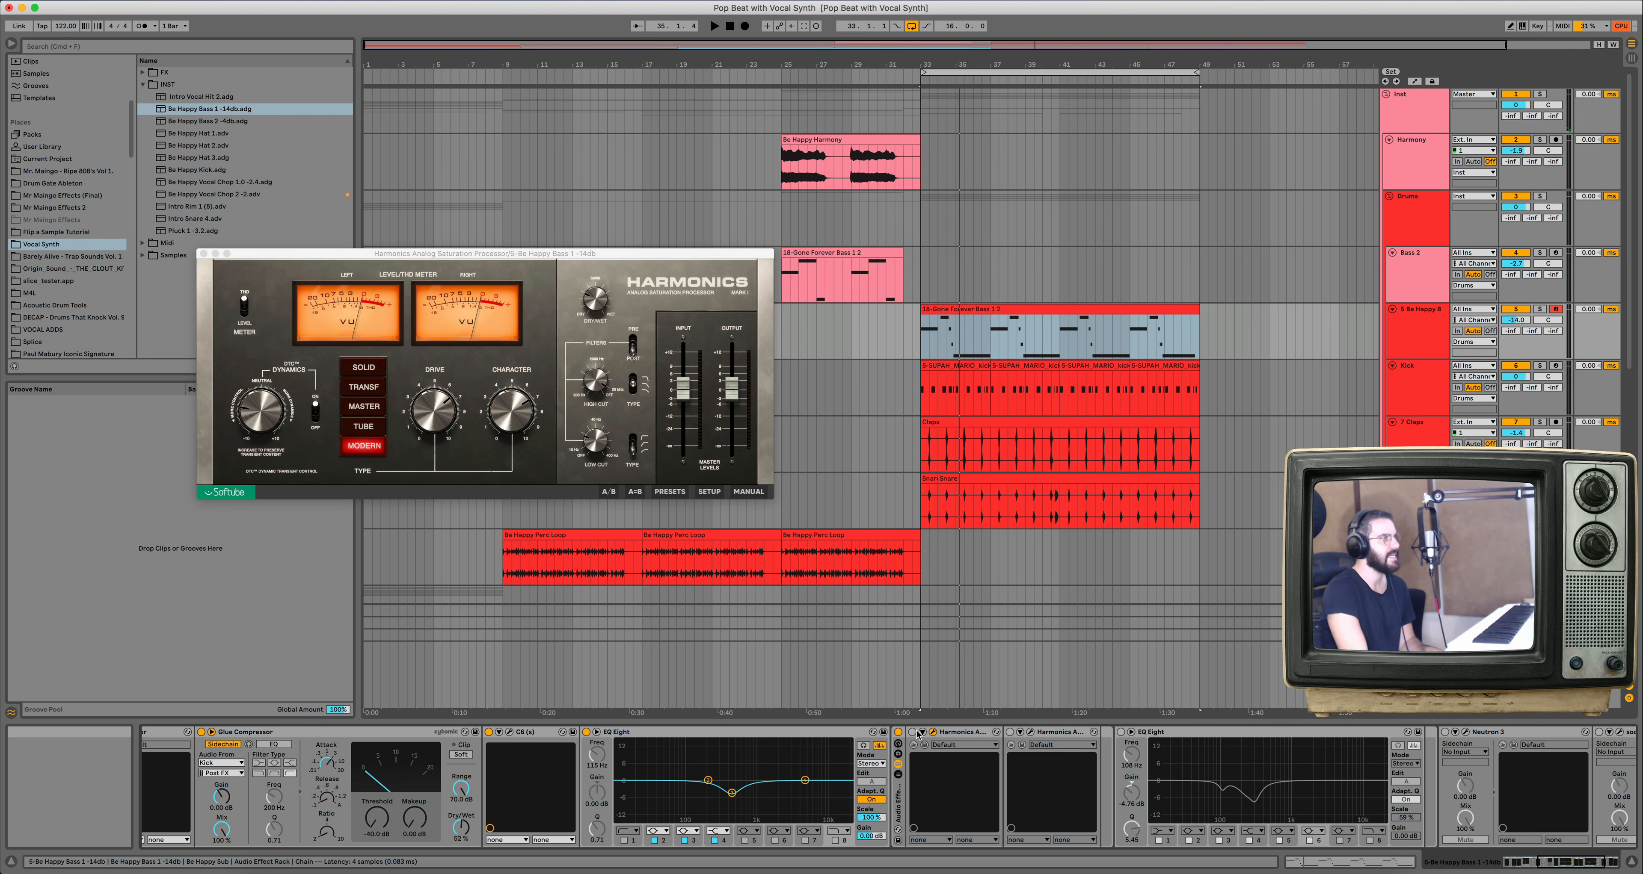
{"action": "key", "text": "space"}
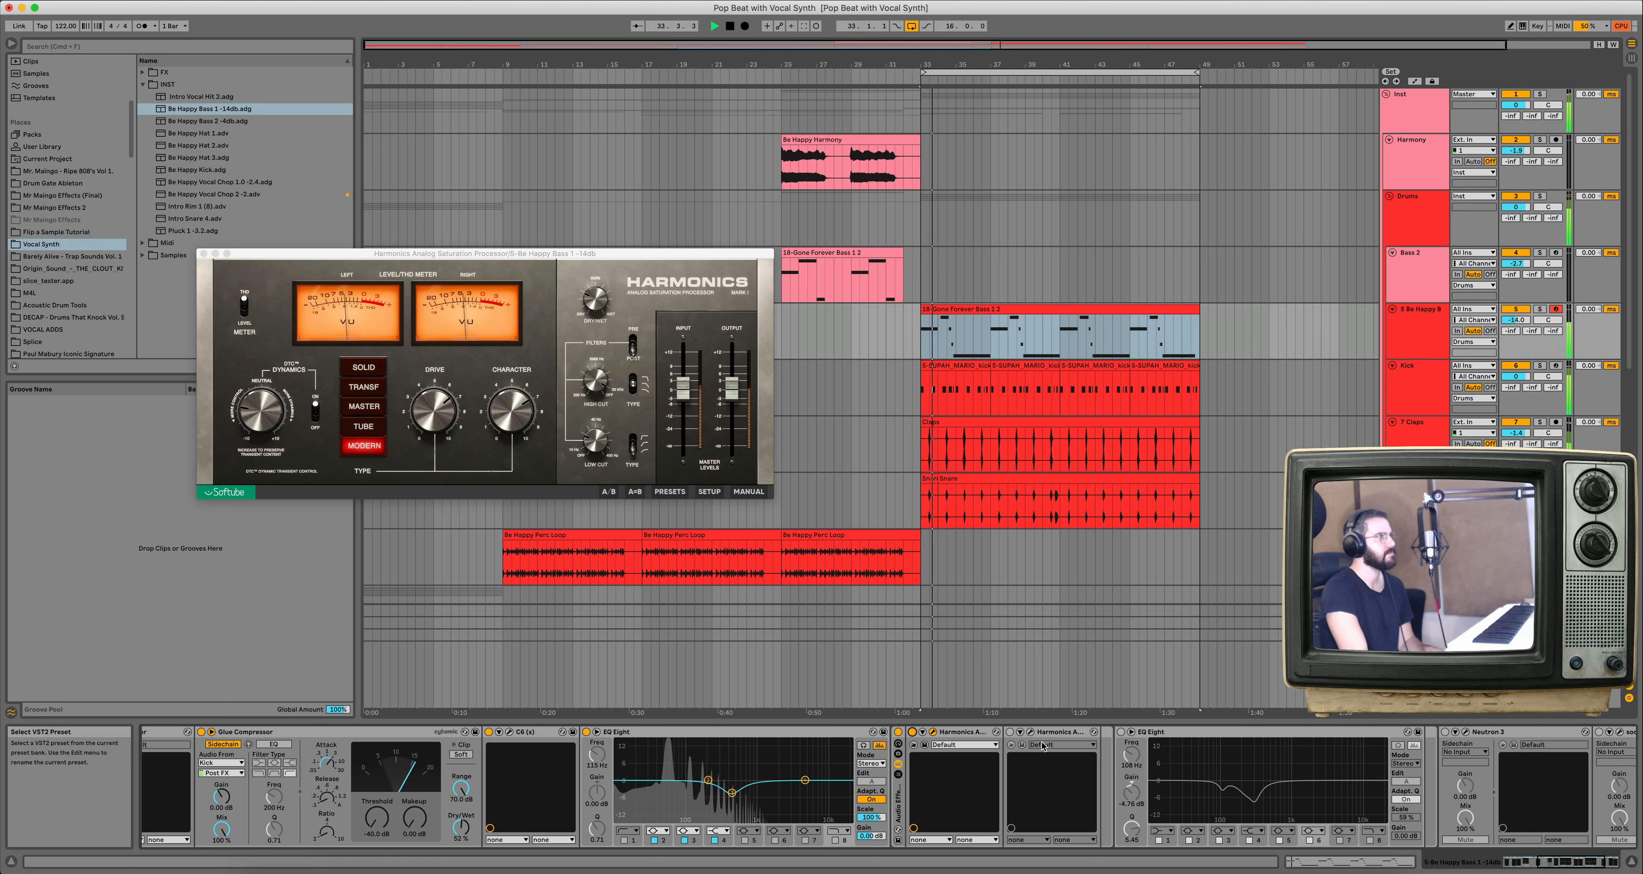
{"action": "left_click", "coordinate": [1031, 733]}
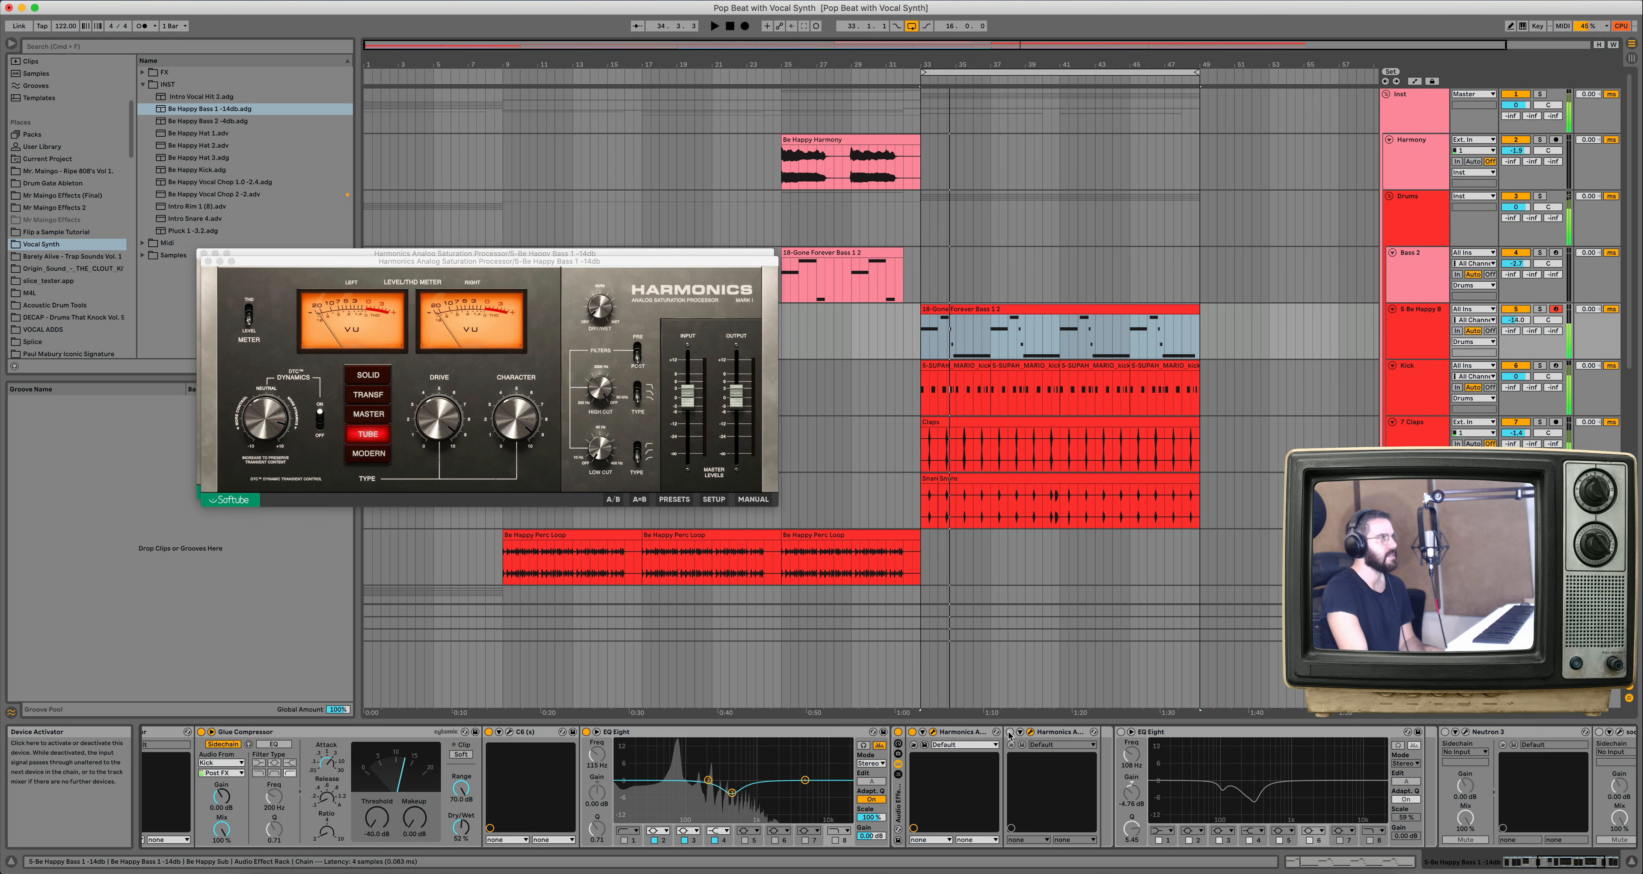
{"action": "key", "text": "space"}
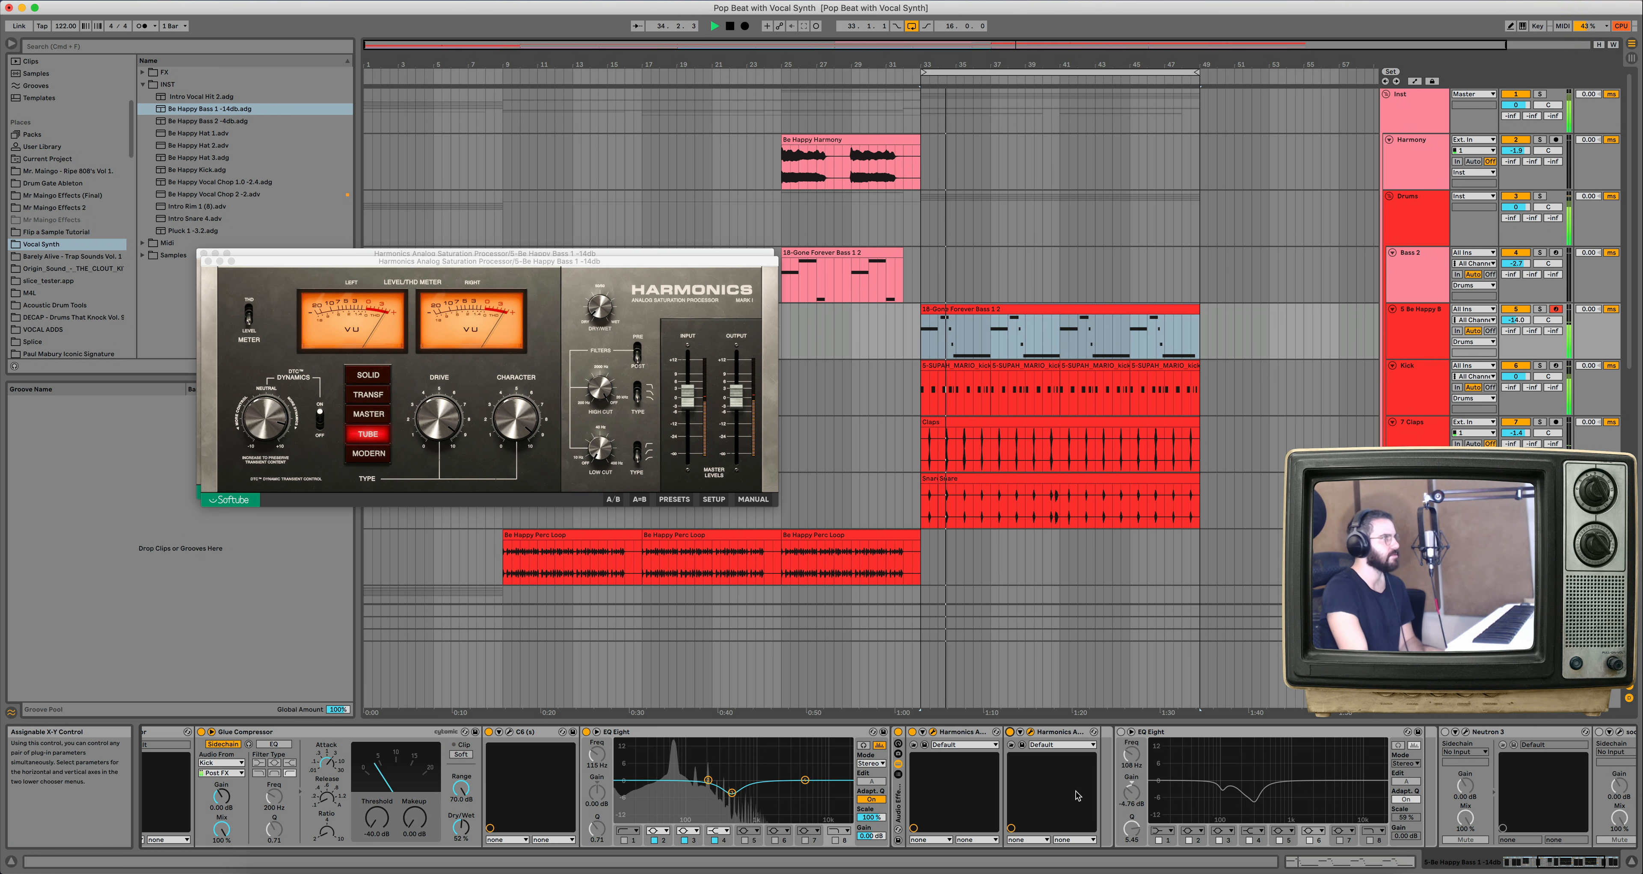
Enable the EQ Eight that follows the Harmonics devices and audition the new bass track from bar 33.
{"action": "scroll", "coordinate": [1077, 795], "scroll_direction": "right", "scroll_amount": 5}
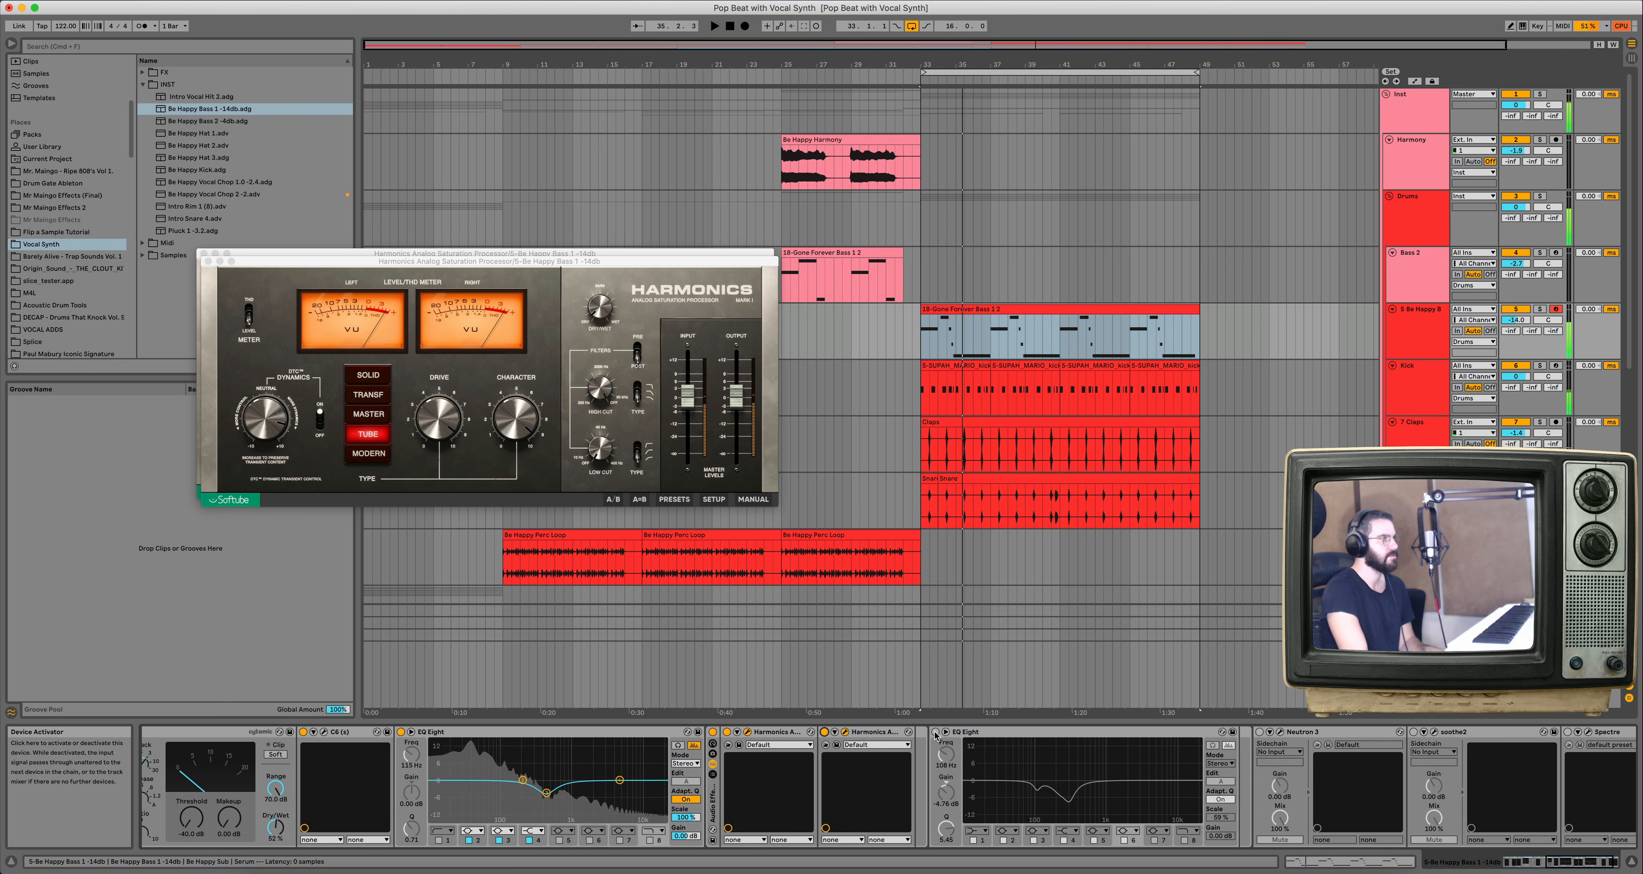
{"action": "left_click", "coordinate": [935, 735]}
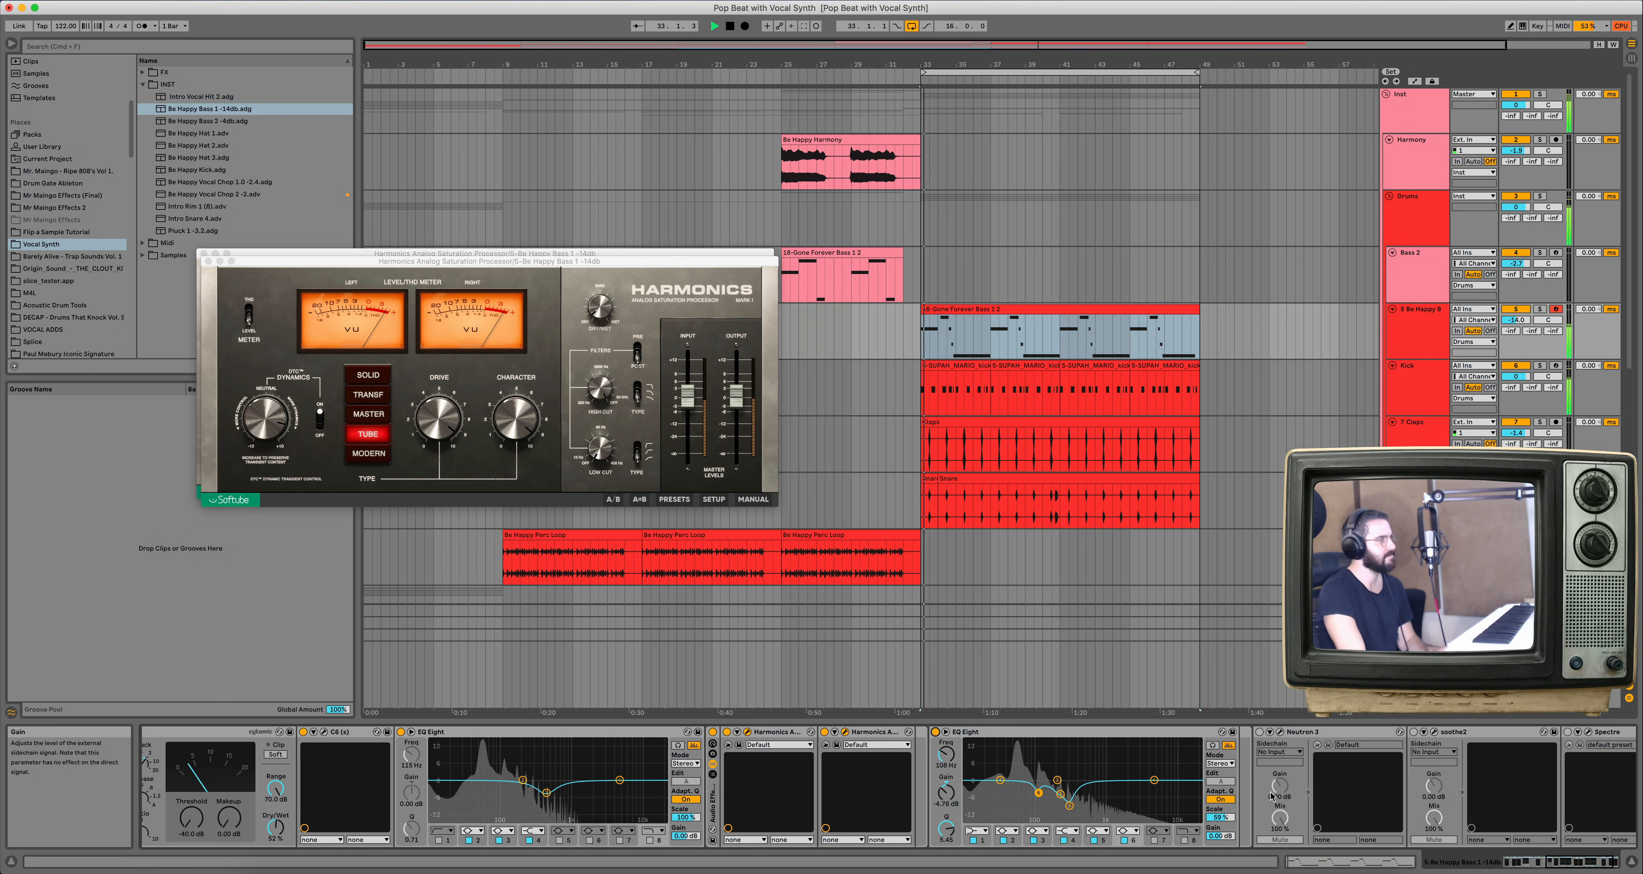
{"action": "scroll", "coordinate": [1274, 796], "scroll_direction": "right", "scroll_amount": 3}
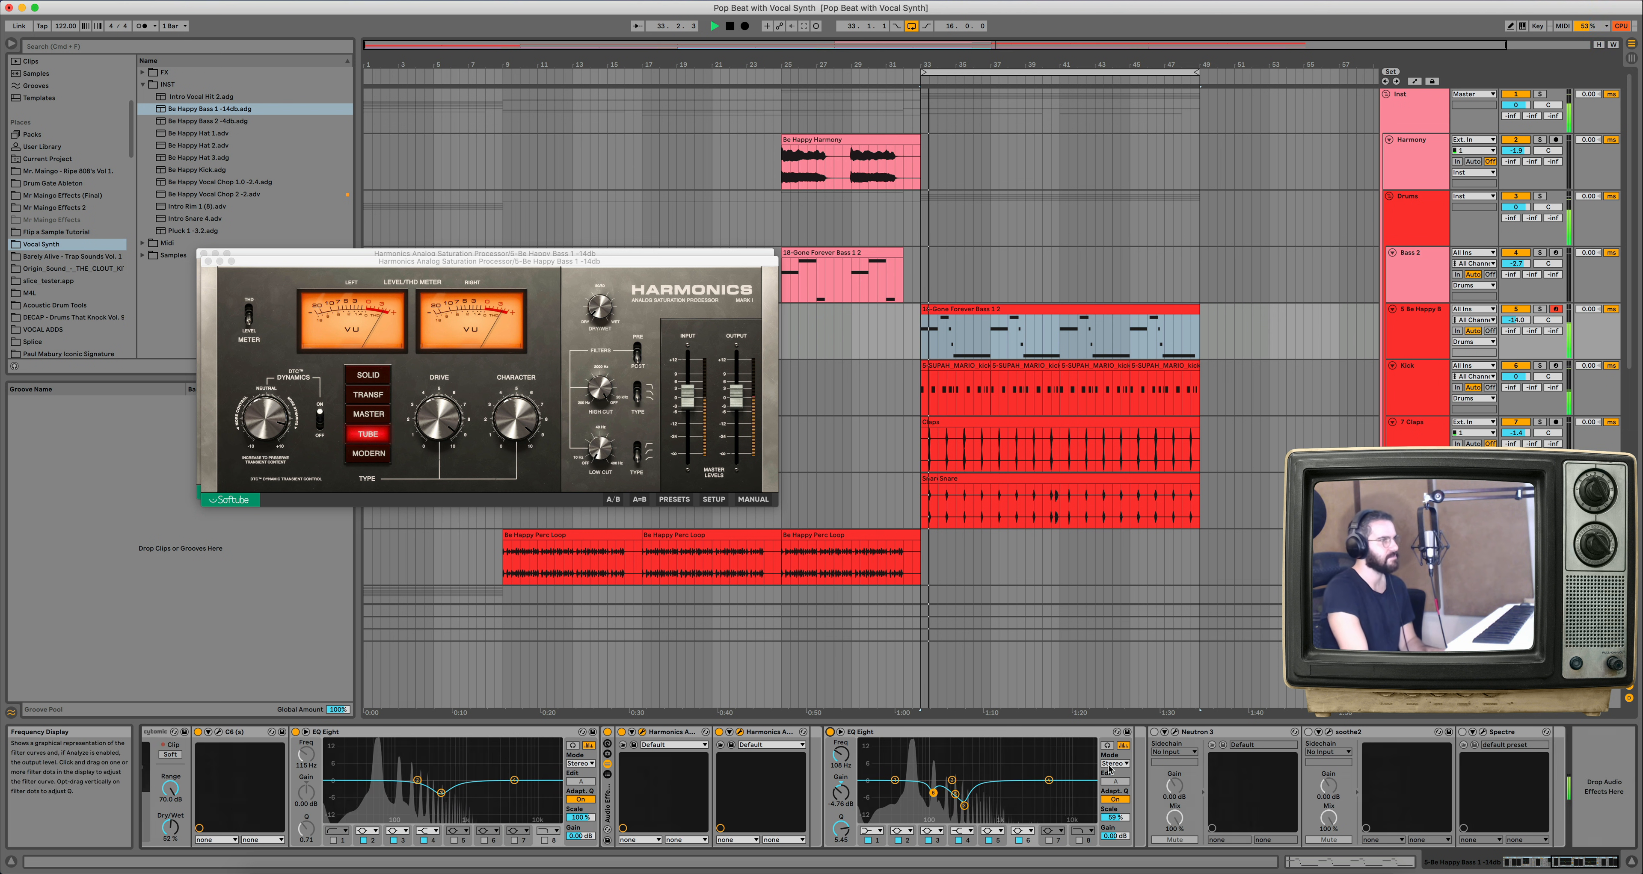
Display the Neutron 3 plug-in of the new bass track and close both Harmonics windows.
{"action": "left_click", "coordinate": [1175, 735]}
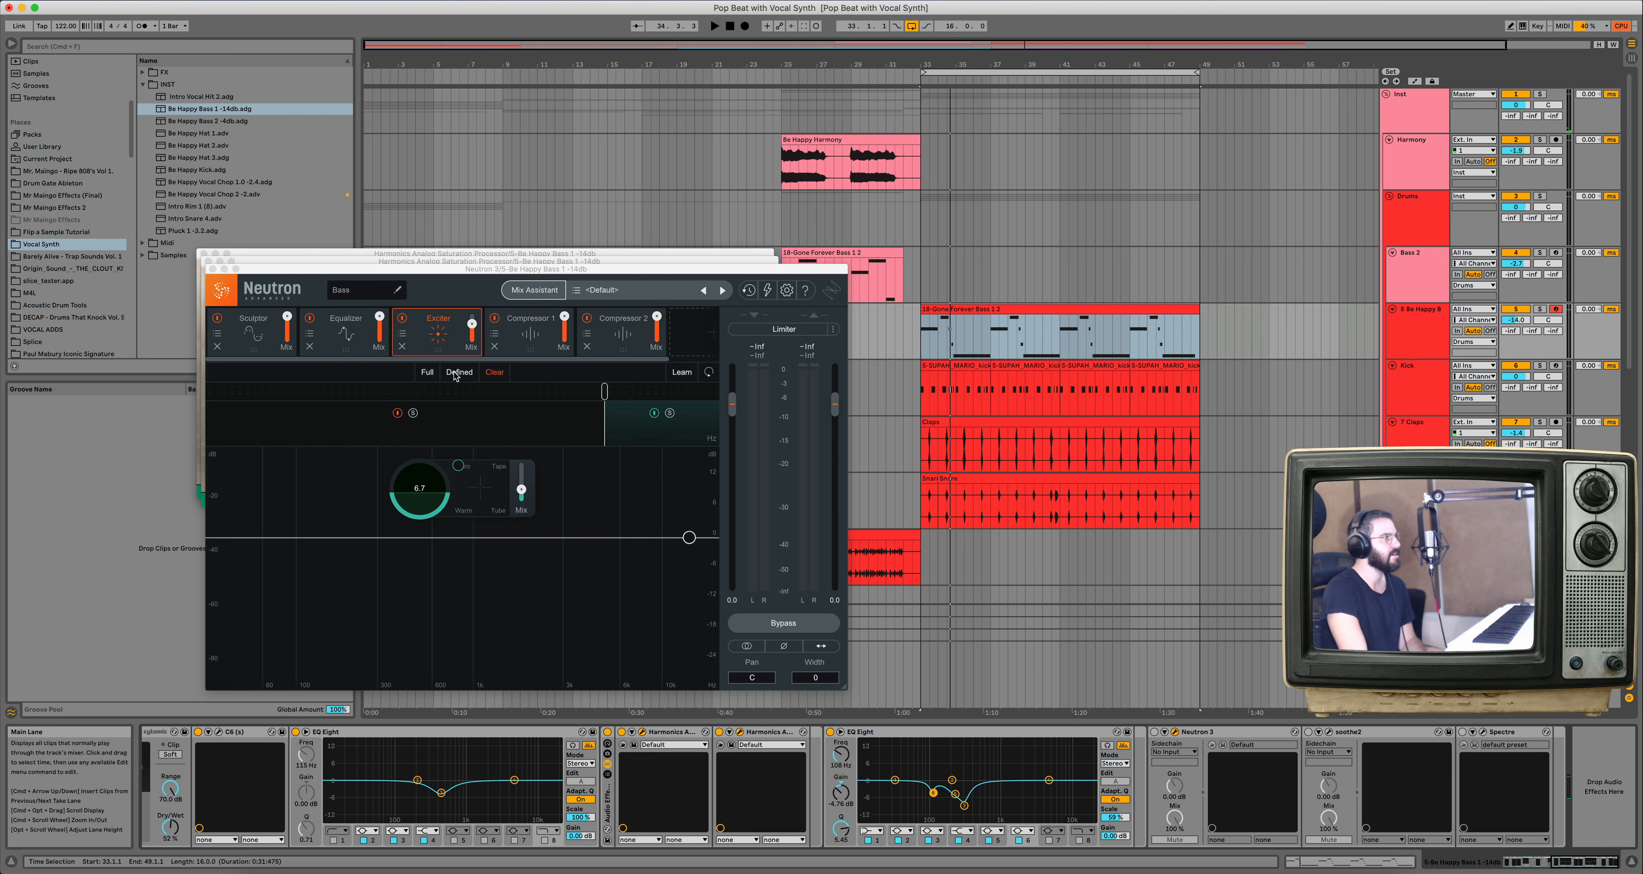
{"action": "left_click_drag", "start_coordinate": [298, 270], "coordinate": [304, 301]}
{"action": "left_click", "coordinate": [208, 262]}
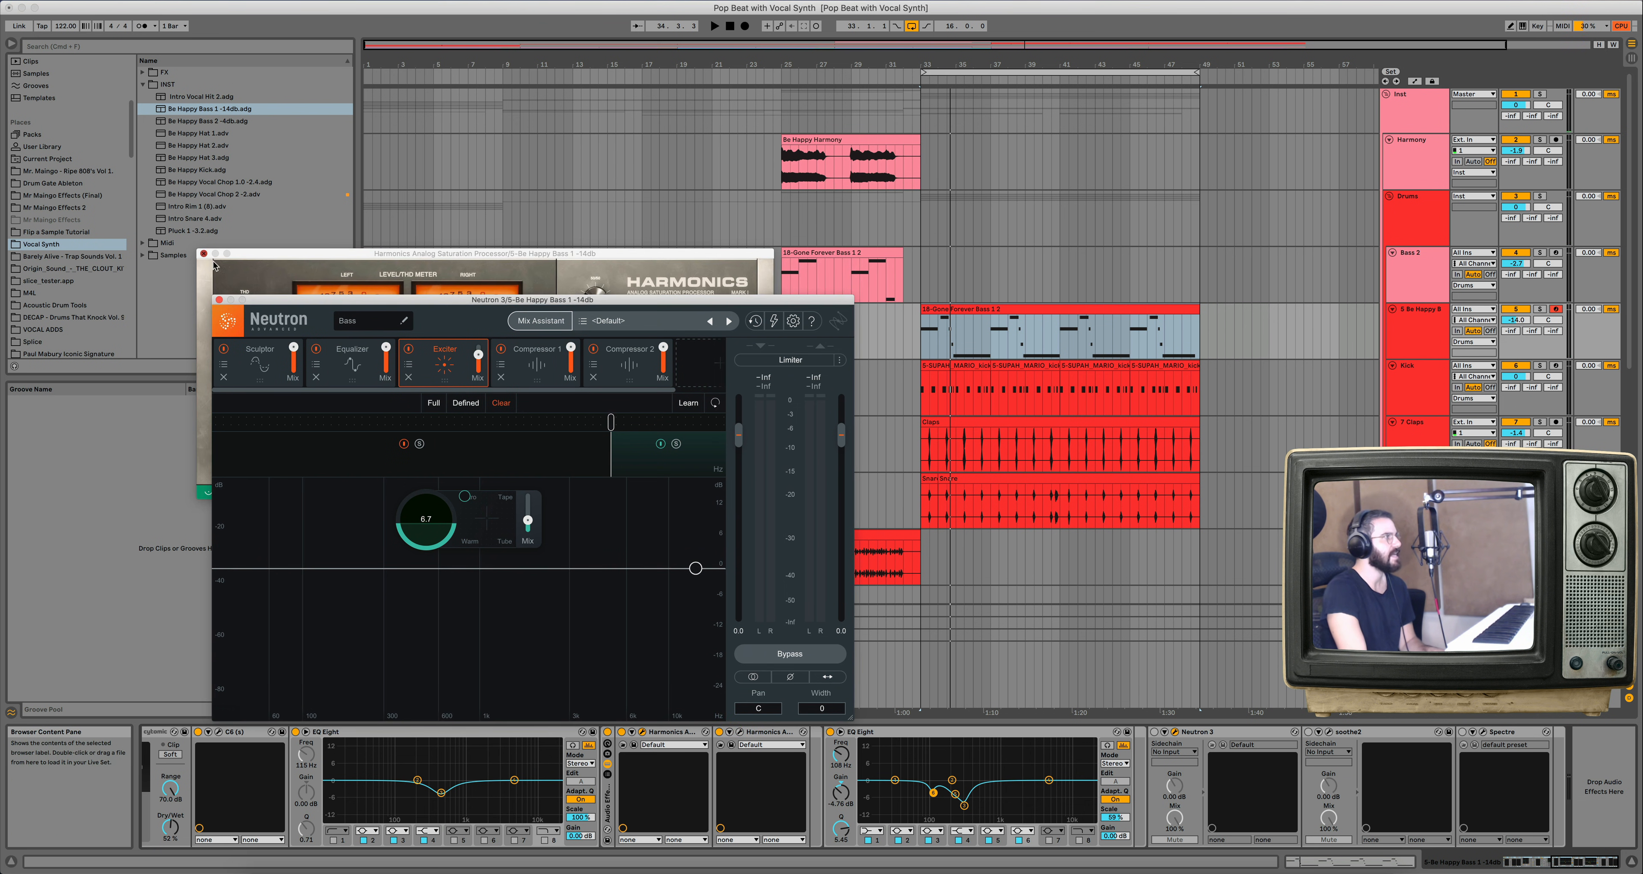
{"action": "left_click", "coordinate": [204, 254]}
{"action": "left_click_drag", "start_coordinate": [408, 300], "coordinate": [385, 164]}
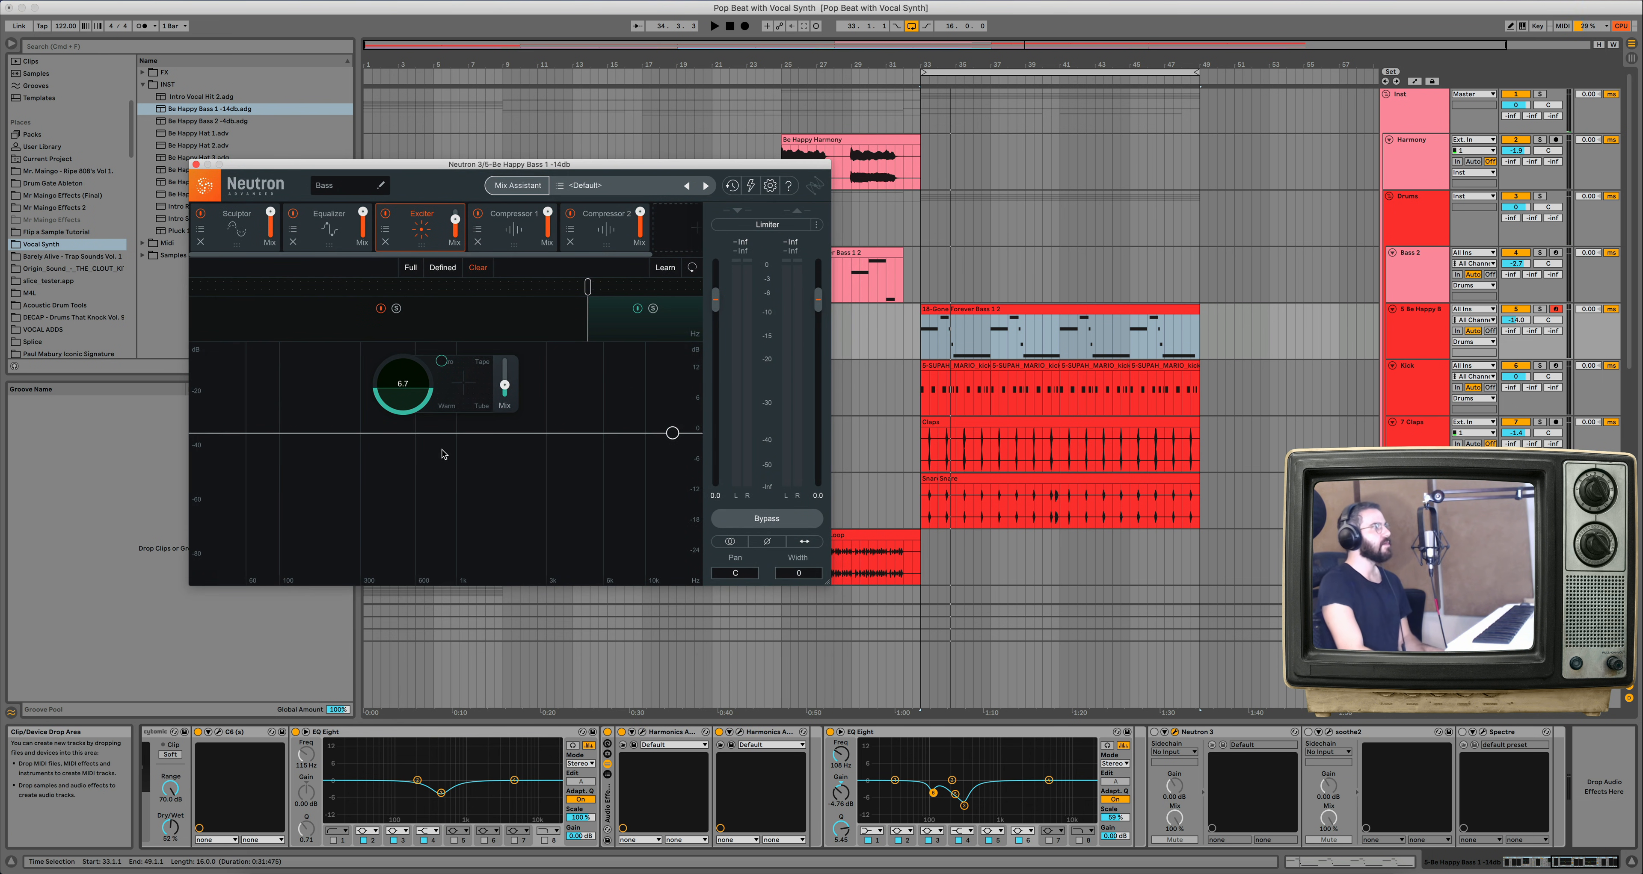
Inspect Neutron 3's Sculptor and Exciter modules, and enable the plug-in while the new bass track plays from bar 33.
{"action": "left_click", "coordinate": [233, 219]}
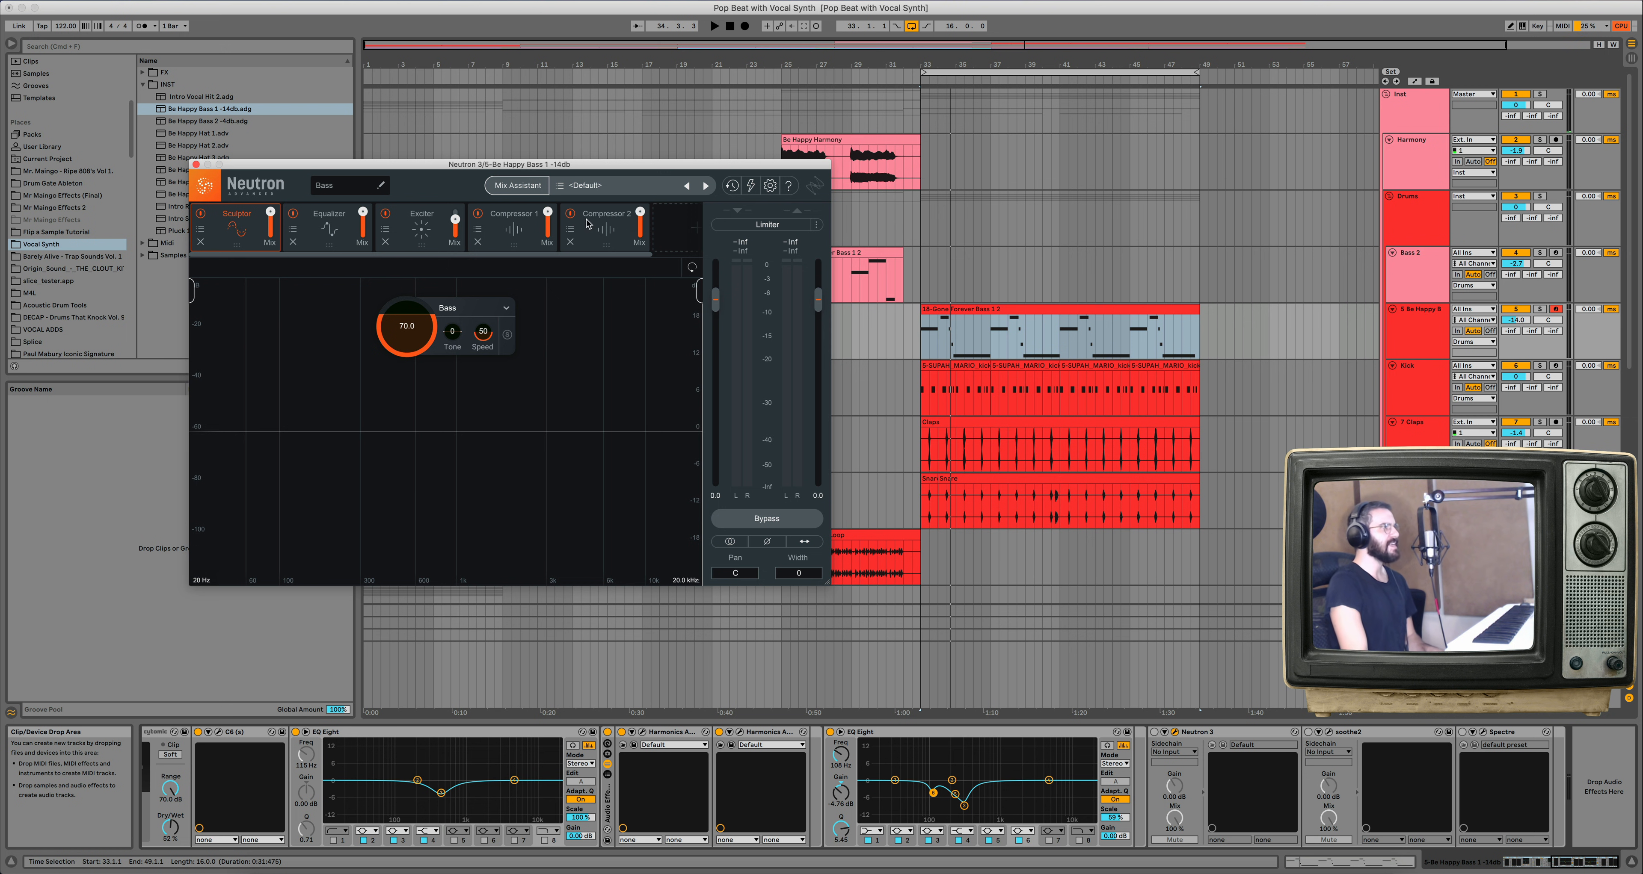
{"action": "left_click", "coordinate": [420, 232]}
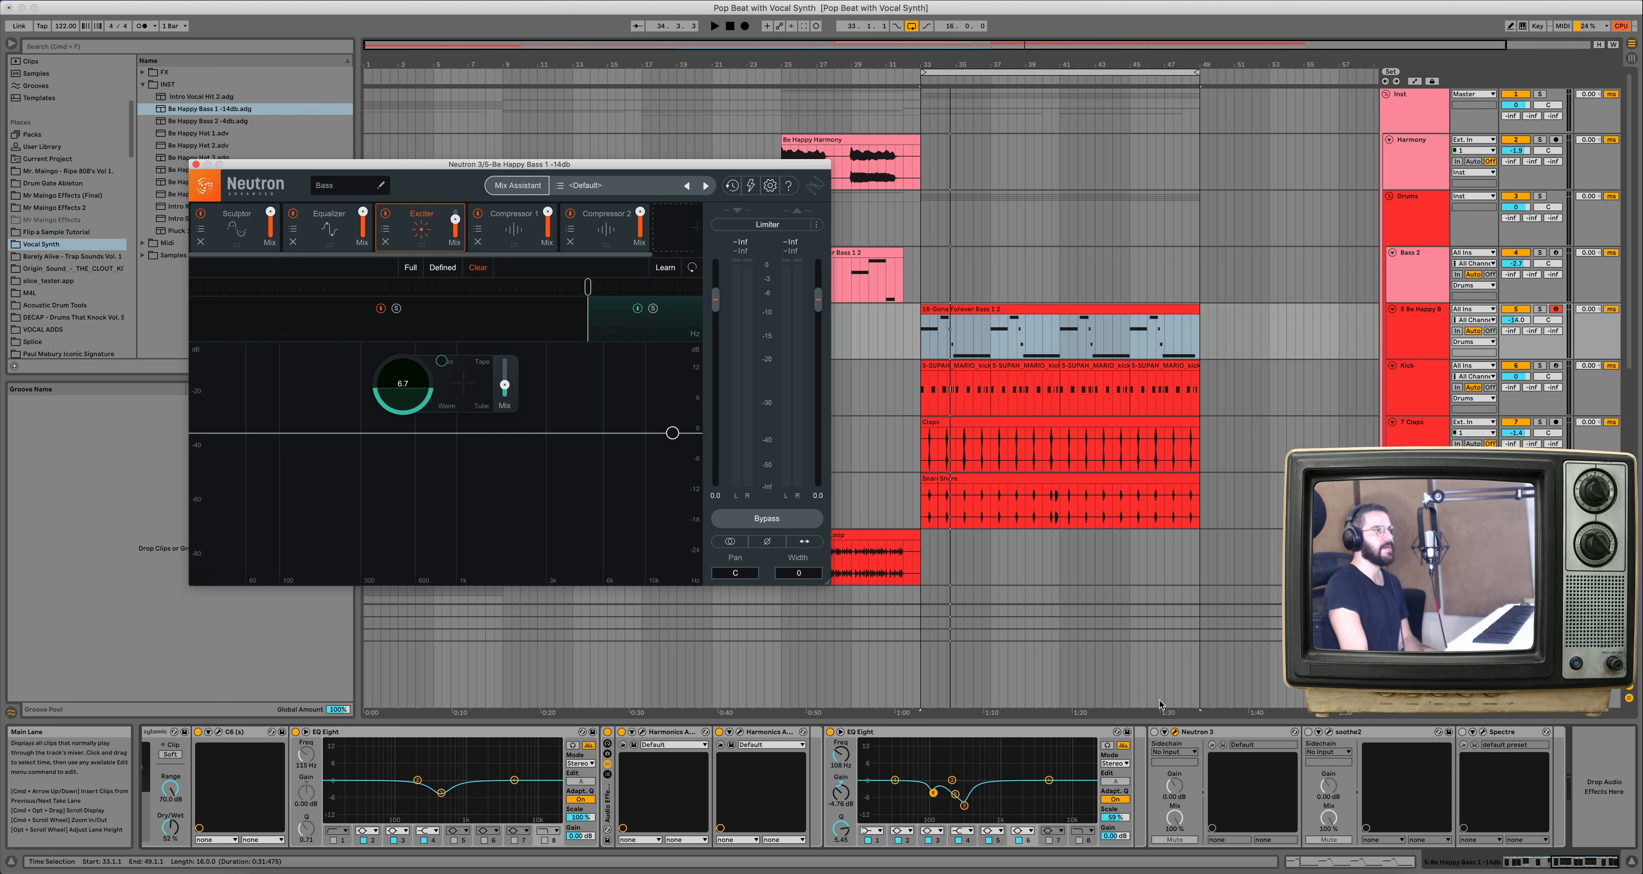
{"action": "key", "text": "space"}
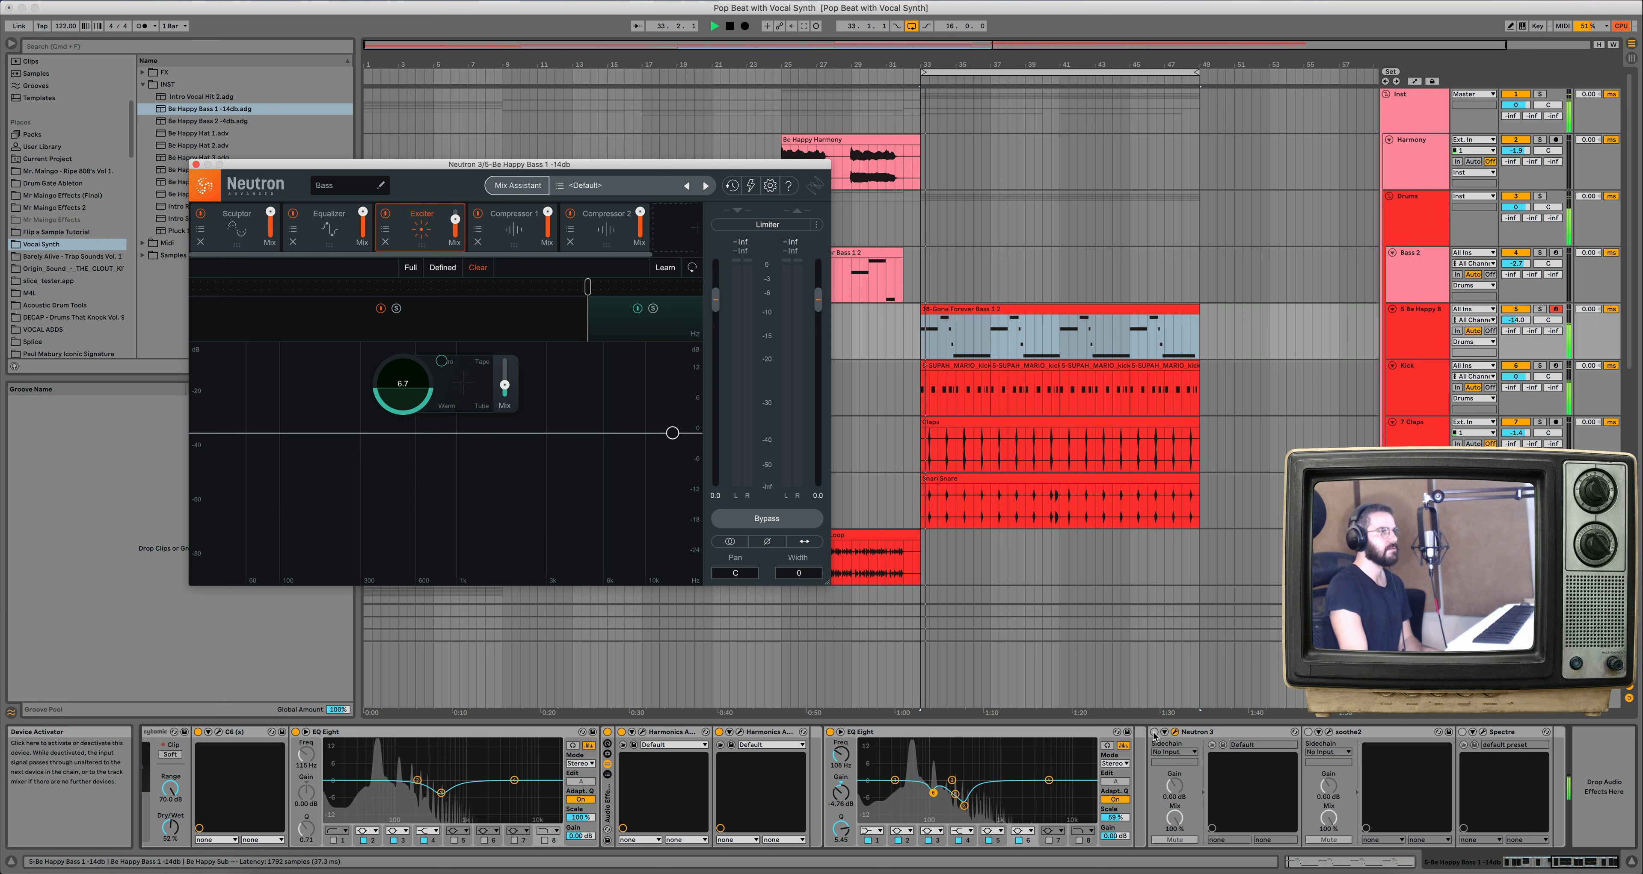
{"action": "left_click", "coordinate": [1154, 733]}
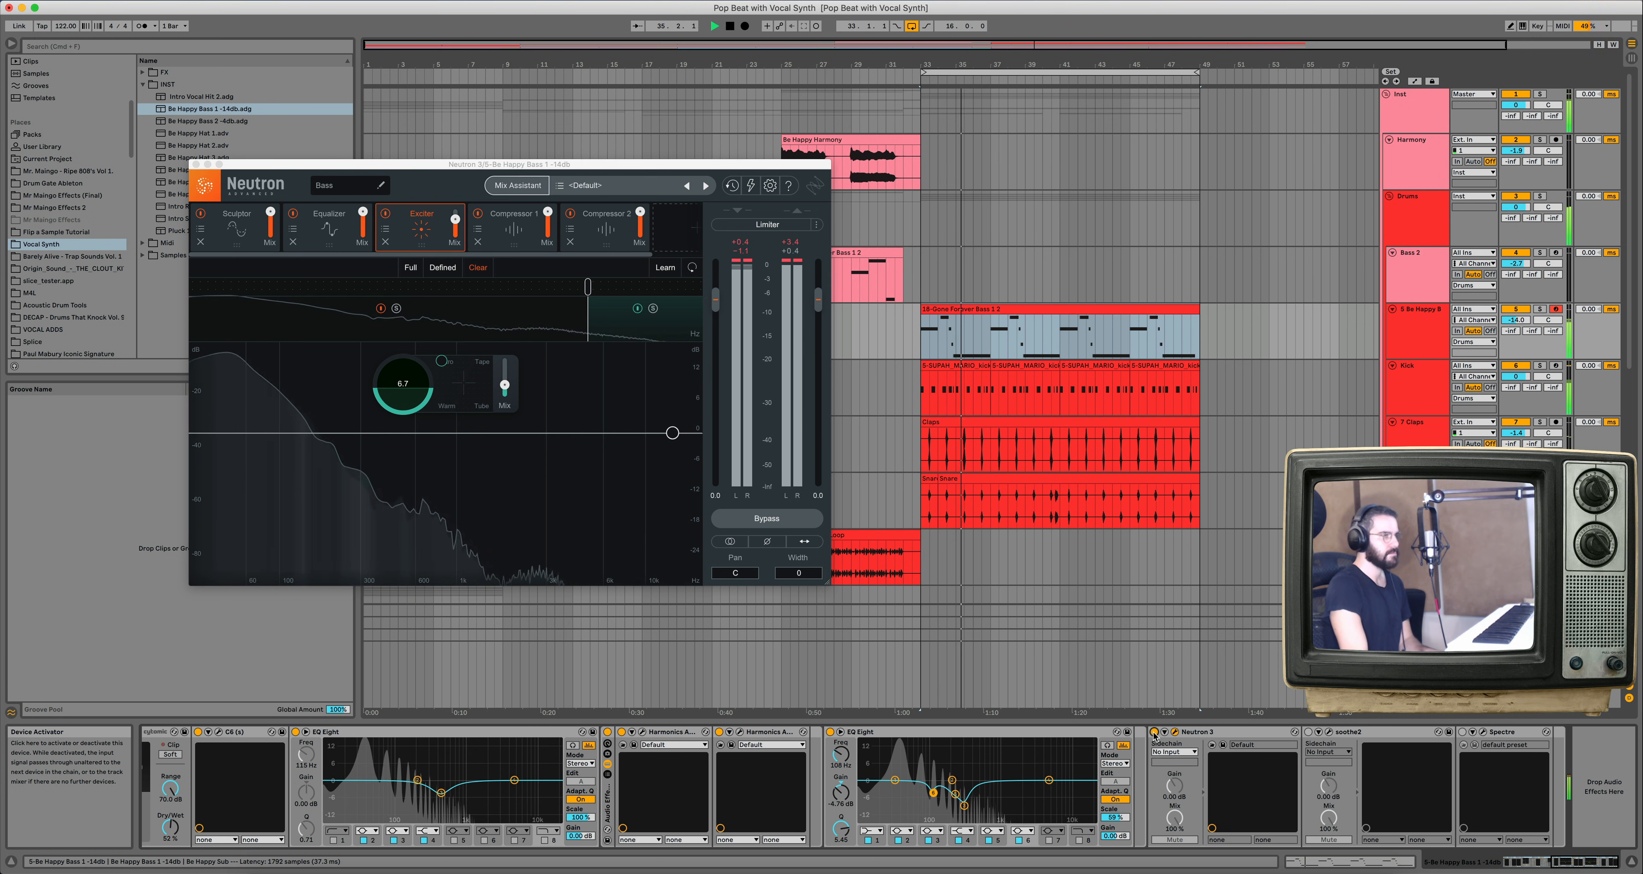
{"action": "key", "text": "space"}
Enable soothe2 on the new bass track, inspect its Melodic bass control preset during playback, and close the plug-in windows.
{"action": "left_click", "coordinate": [1308, 732]}
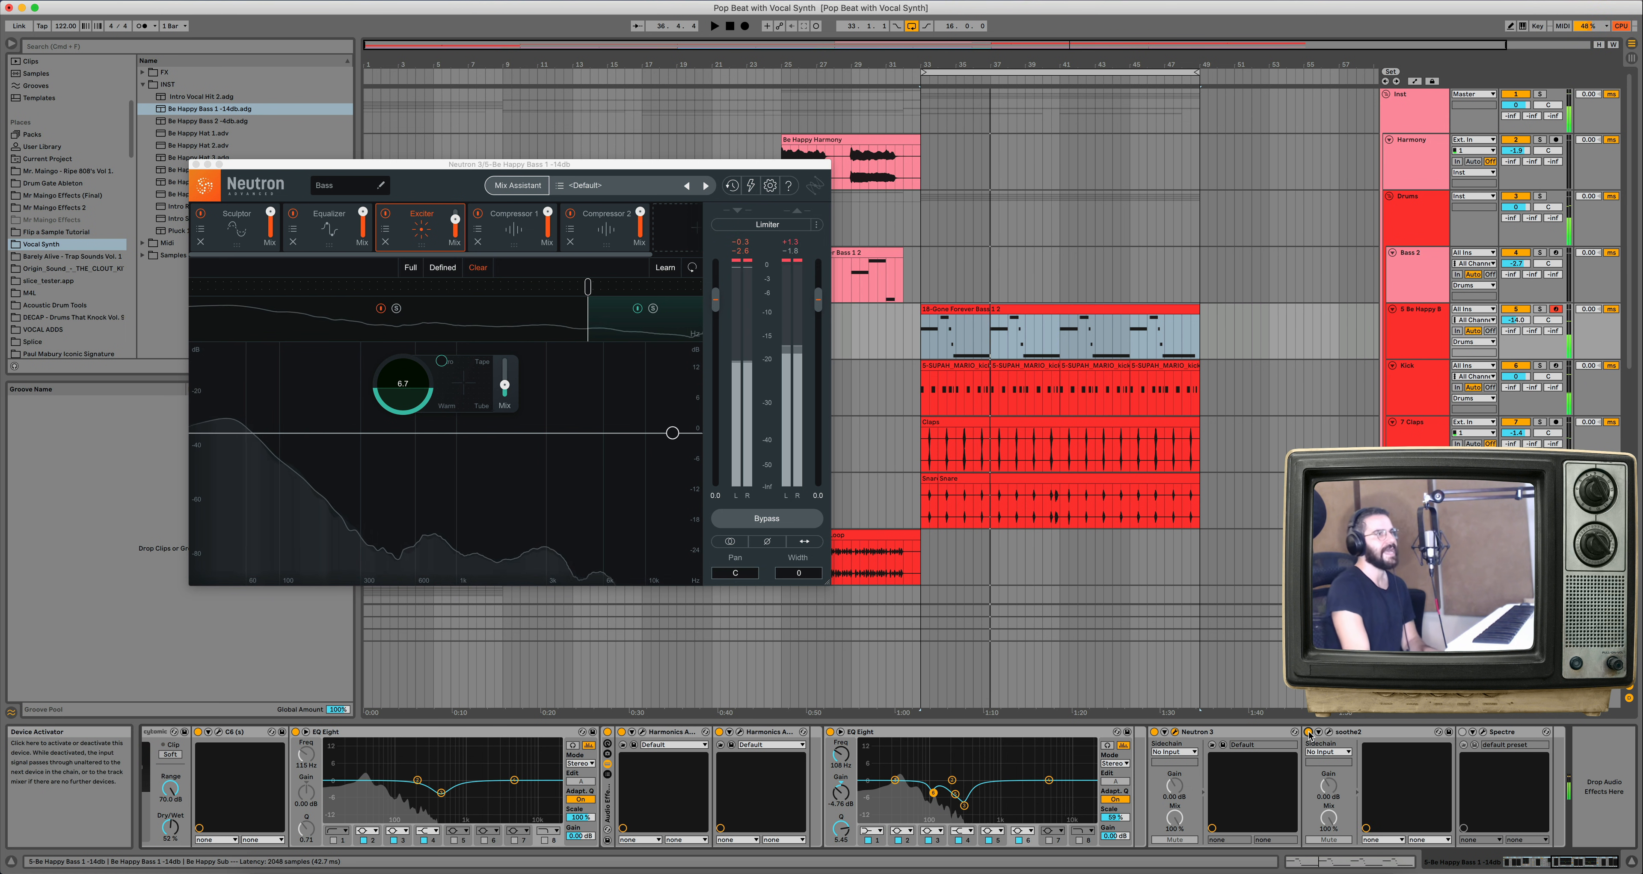
{"action": "left_click", "coordinate": [1329, 732]}
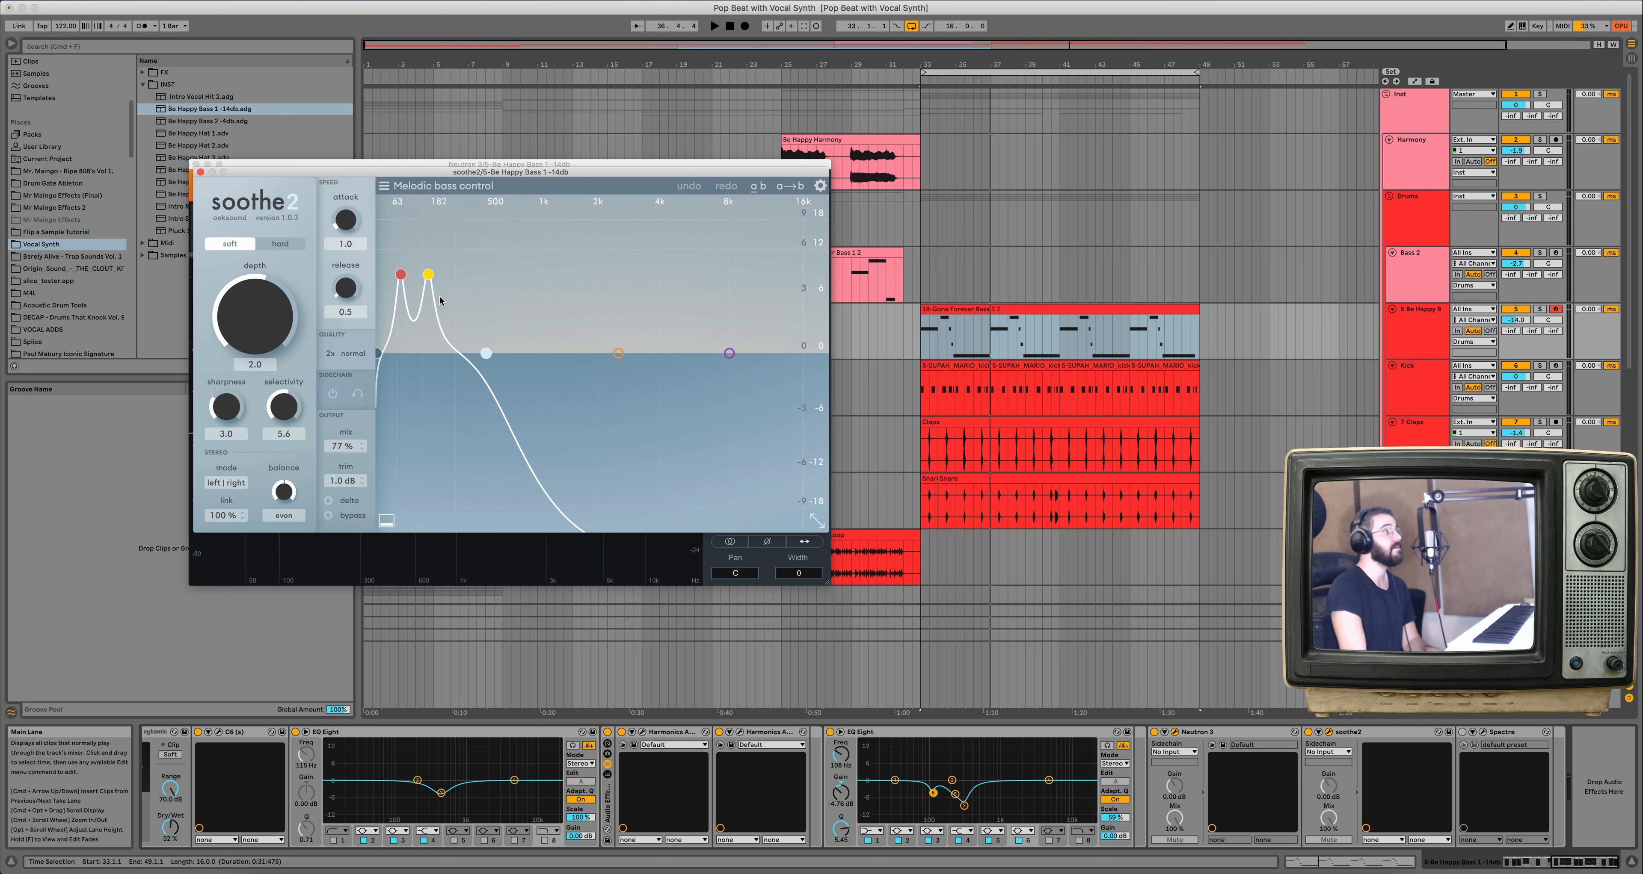
{"action": "key", "text": "space"}
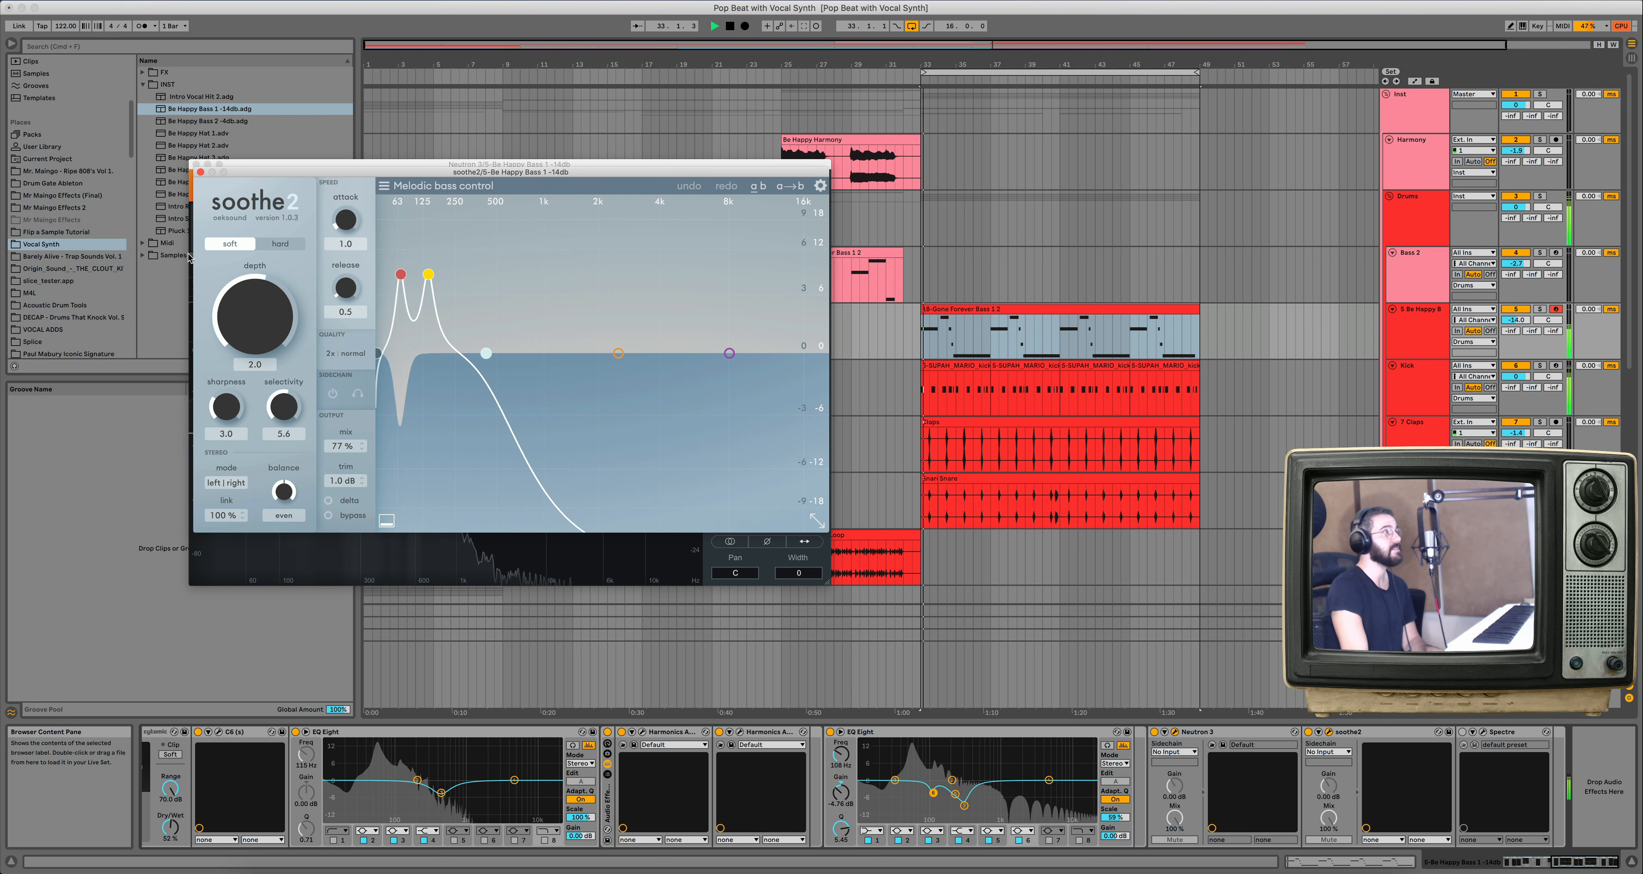
{"action": "left_click", "coordinate": [200, 172]}
{"action": "left_click", "coordinate": [196, 164]}
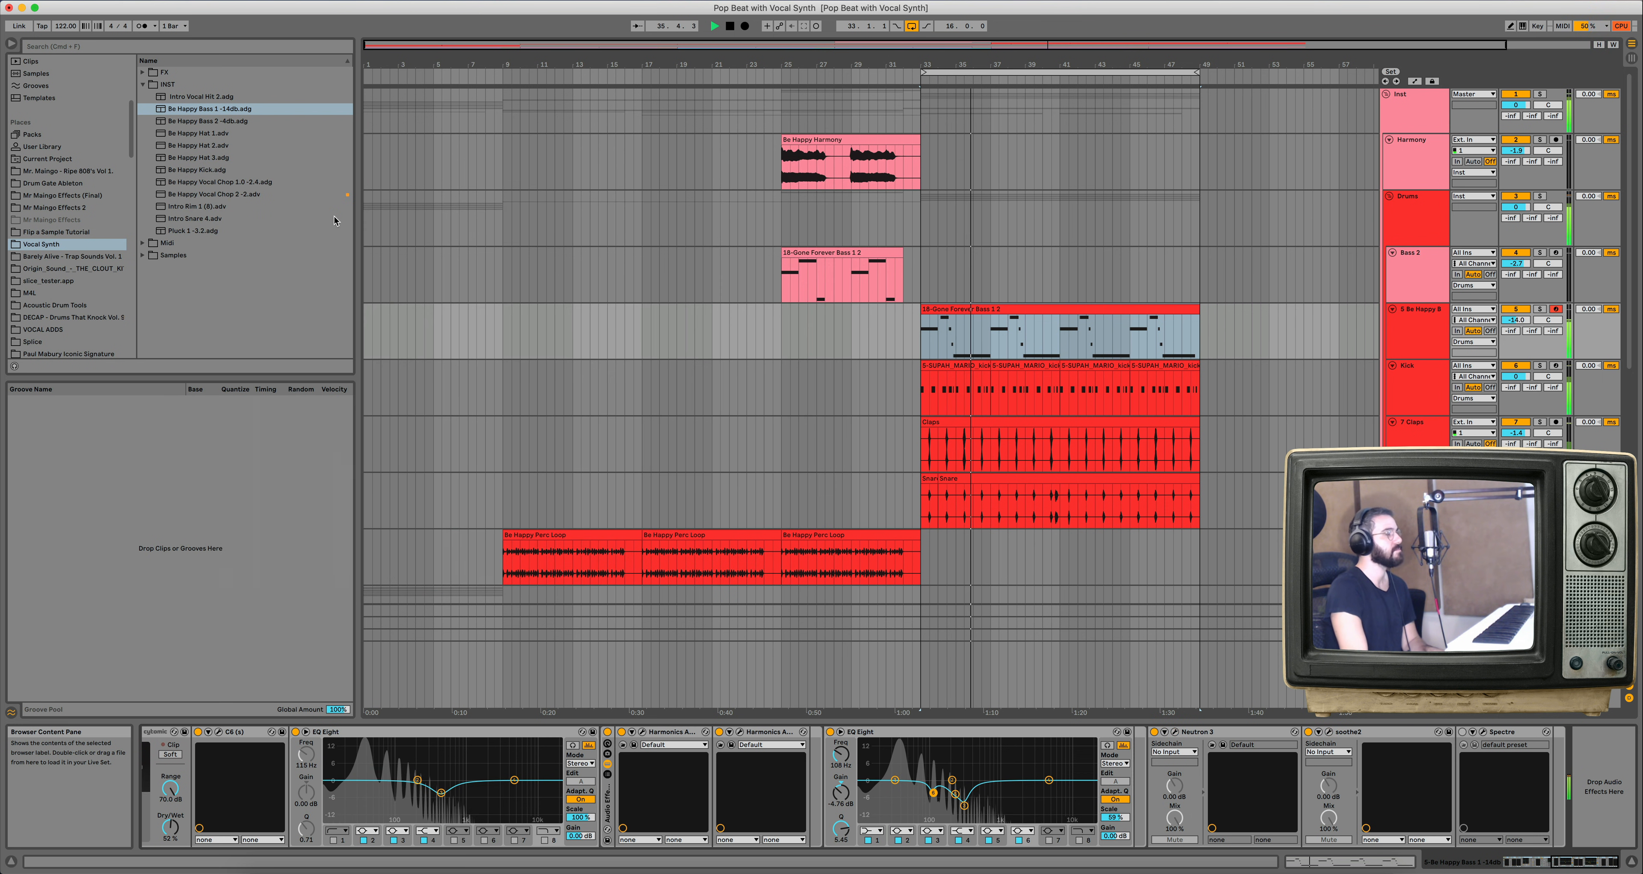
Enable Spectre on the new bass track and inspect its band settings, including the Warm low-shelf band.
{"action": "left_click", "coordinate": [1482, 734]}
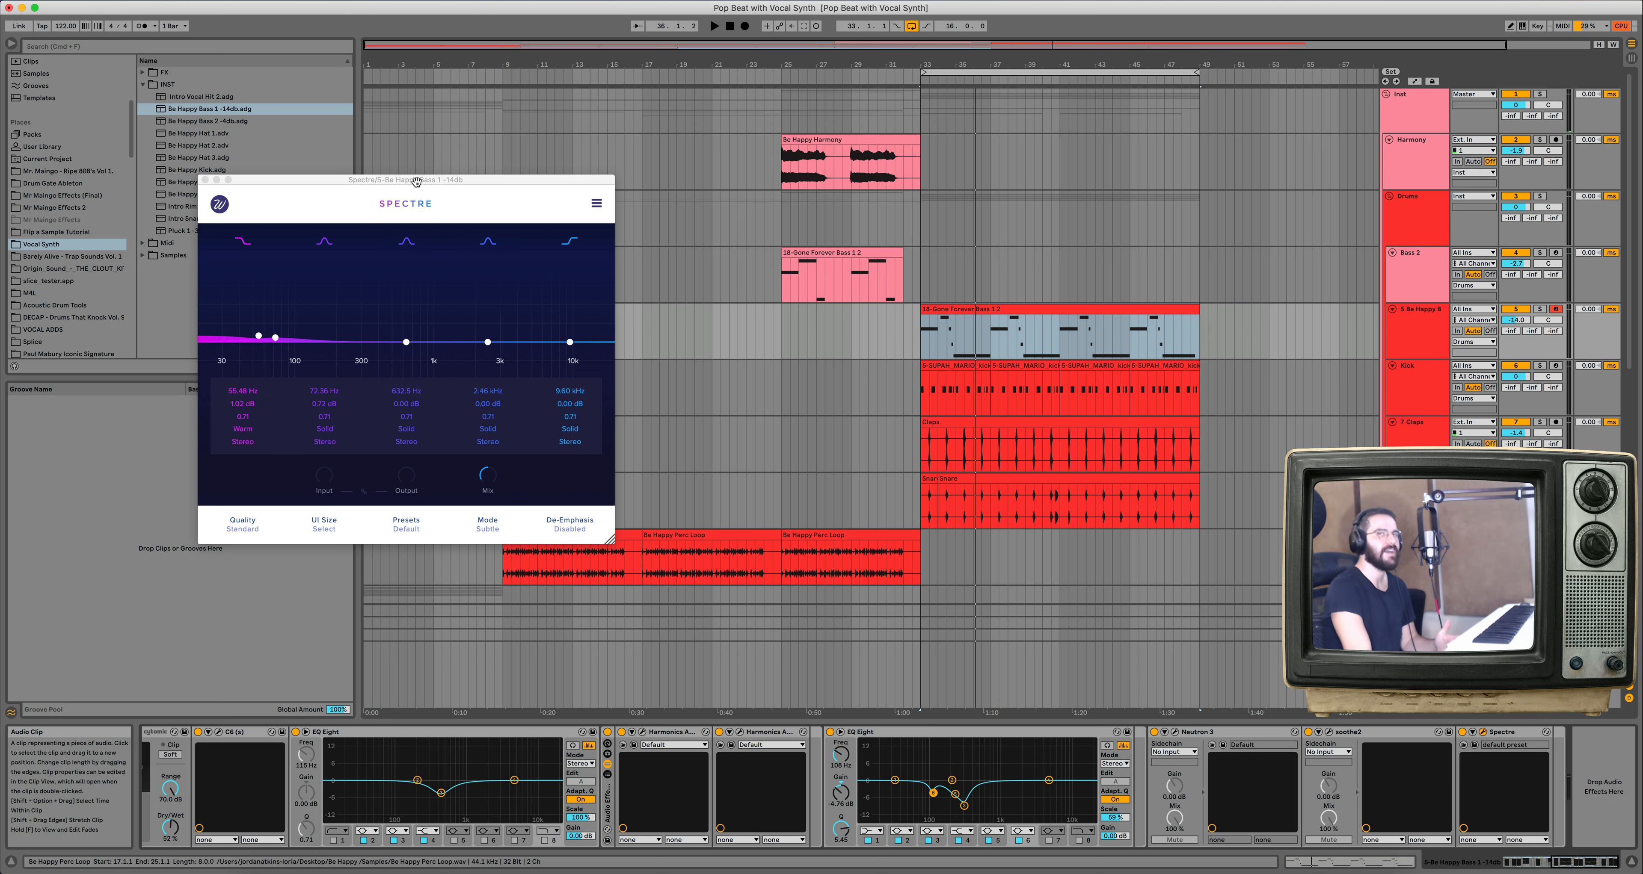
{"action": "left_click_drag", "start_coordinate": [415, 185], "coordinate": [431, 155]}
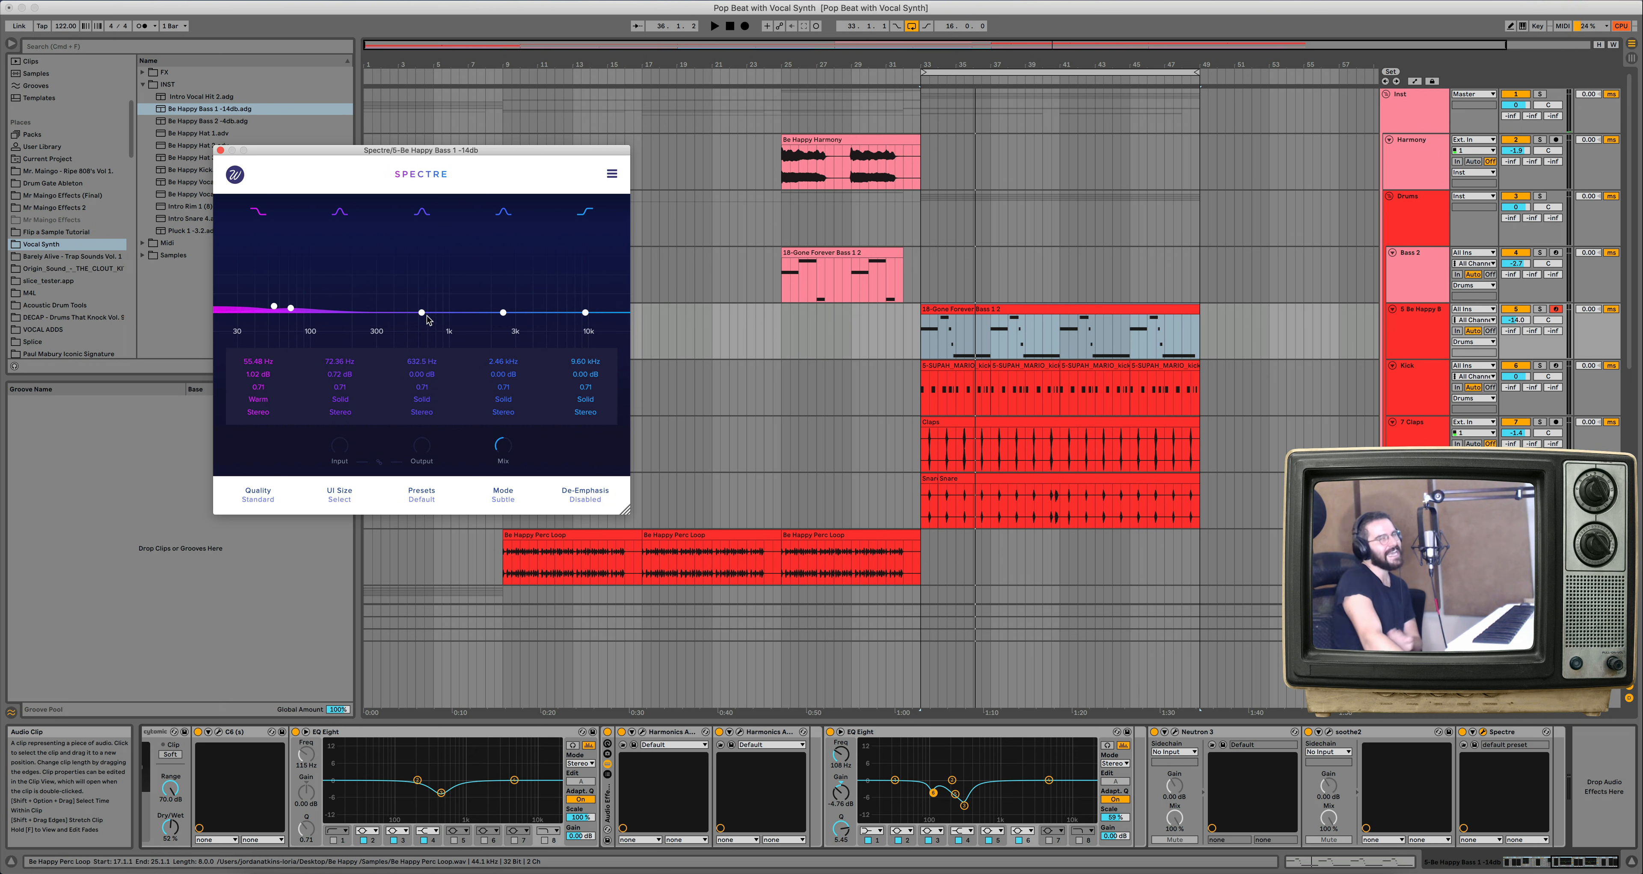
{"action": "left_click", "coordinate": [480, 347]}
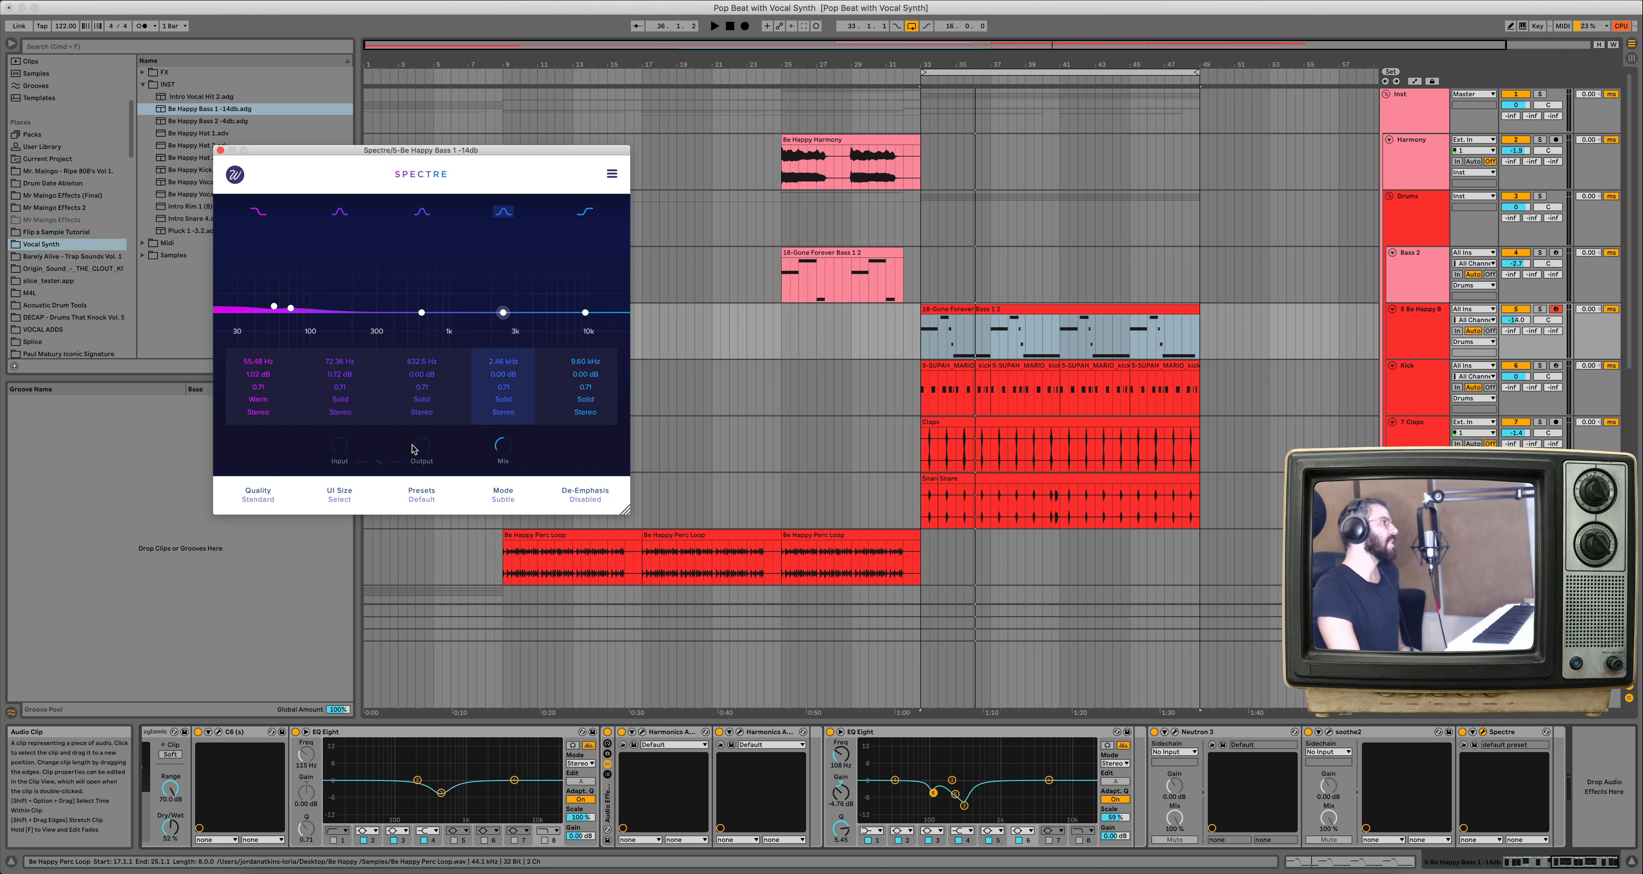
{"action": "left_click", "coordinate": [307, 354]}
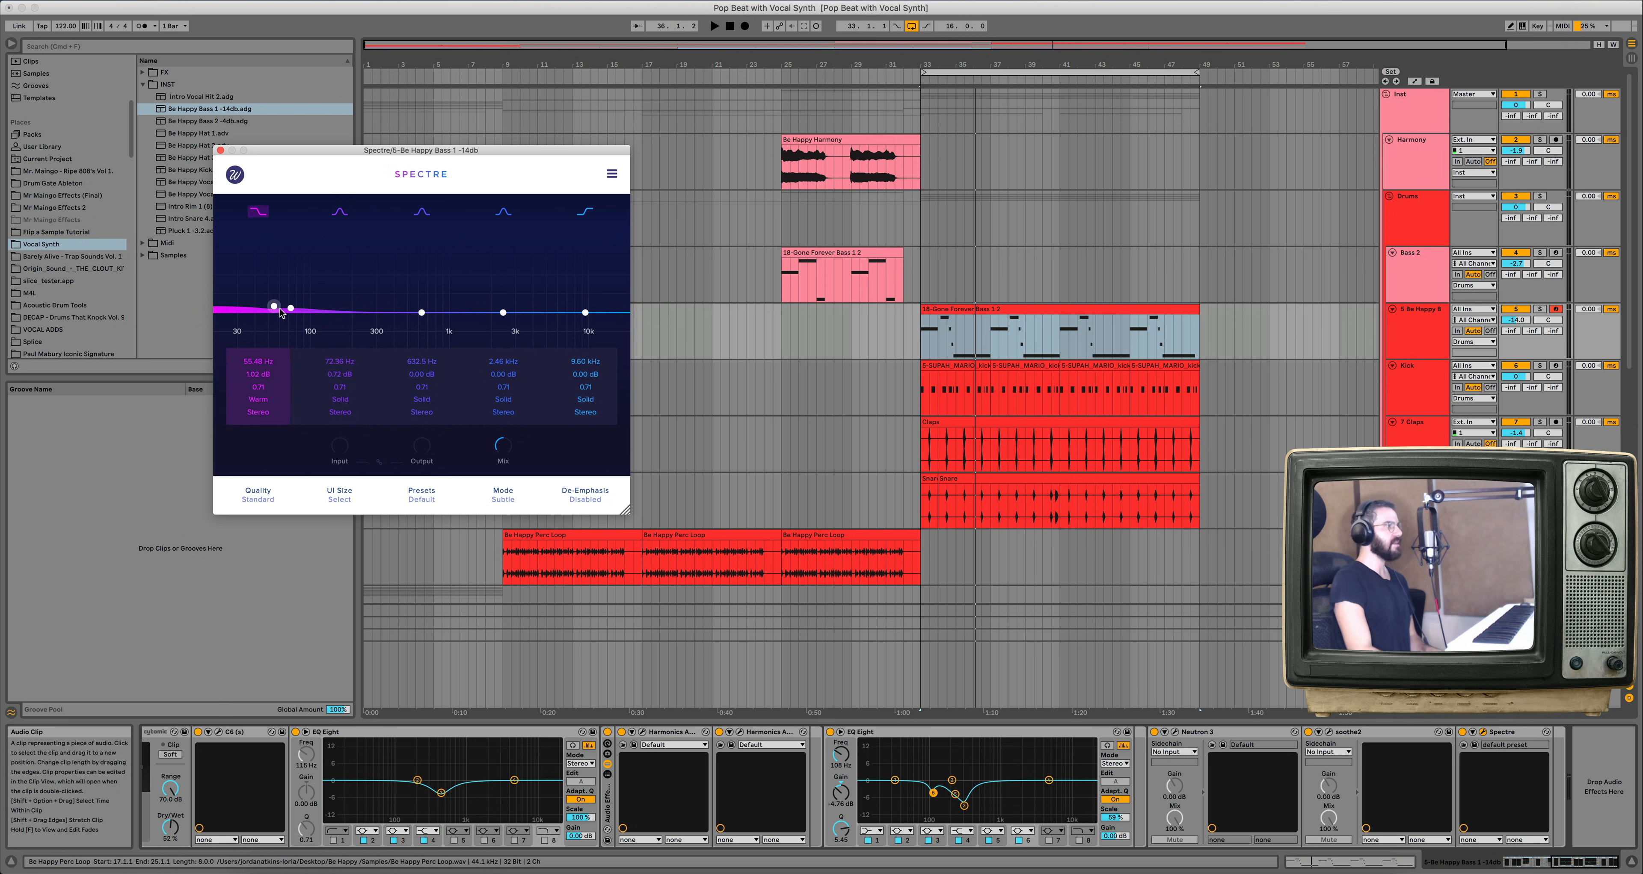
Compare the new bass track with Spectre bypassed and enabled during playback, then close the Spectre window.
{"action": "key", "text": "space"}
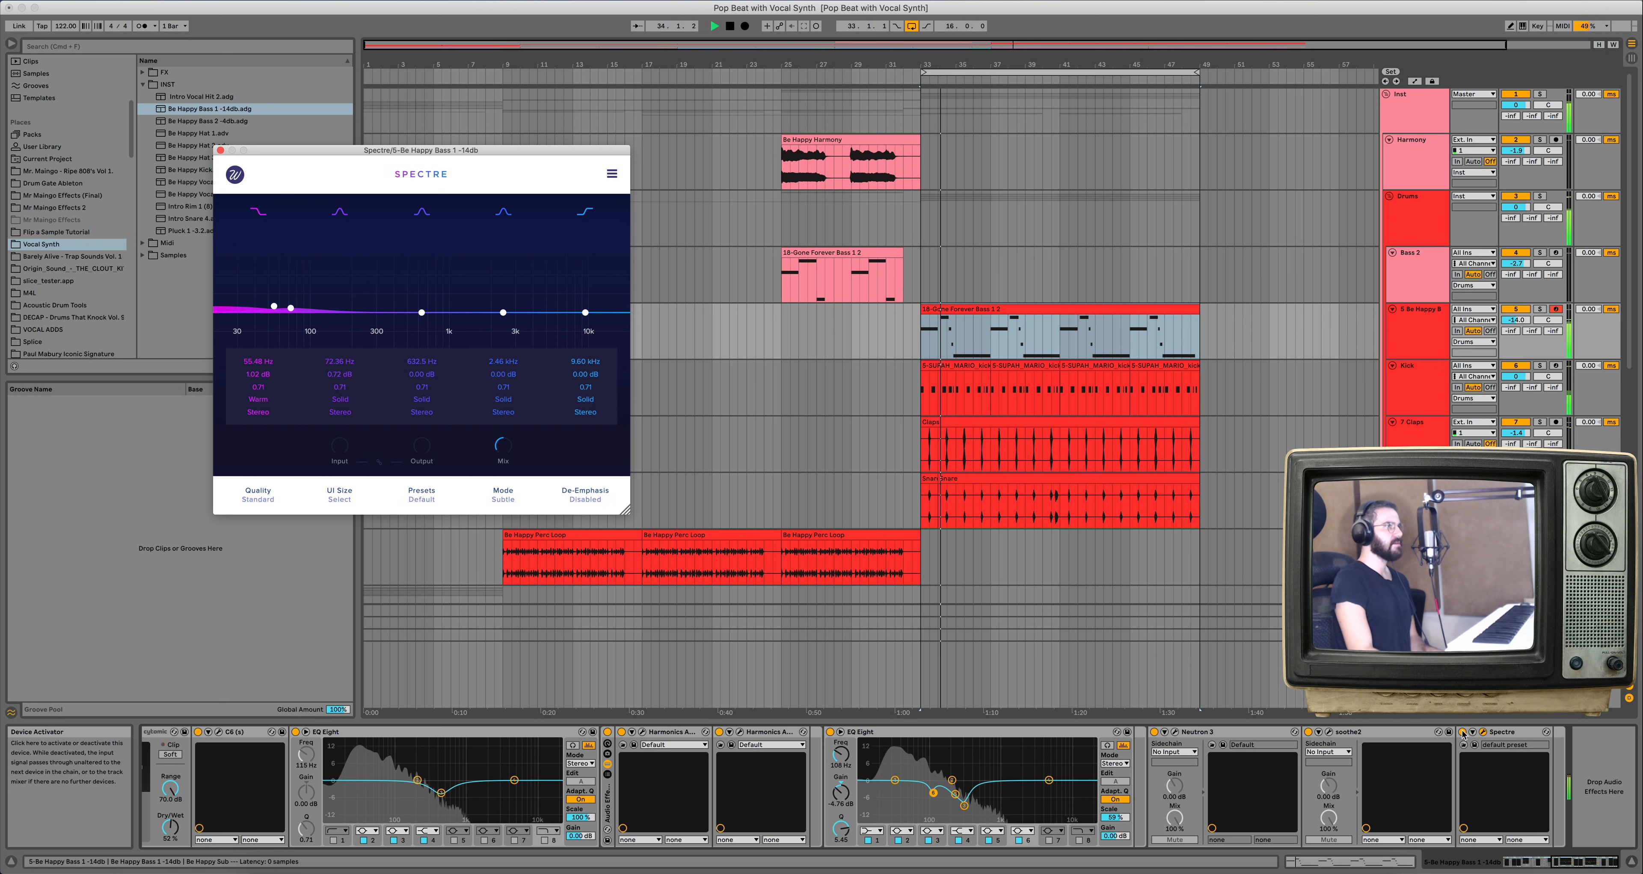
{"action": "left_click", "coordinate": [1463, 733]}
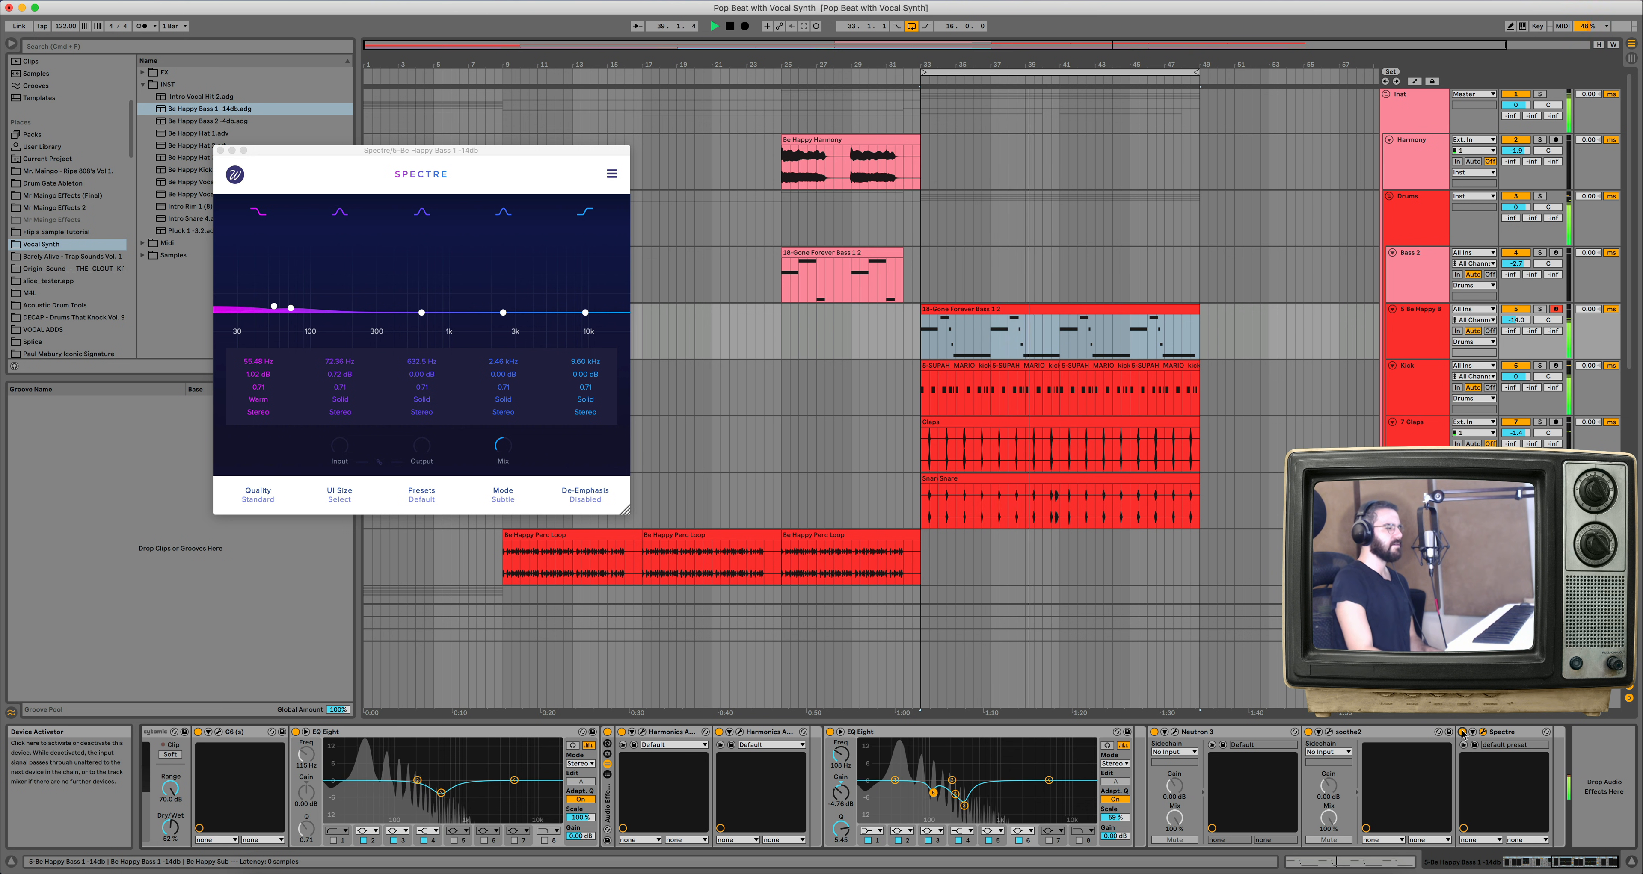
{"action": "key", "text": "space"}
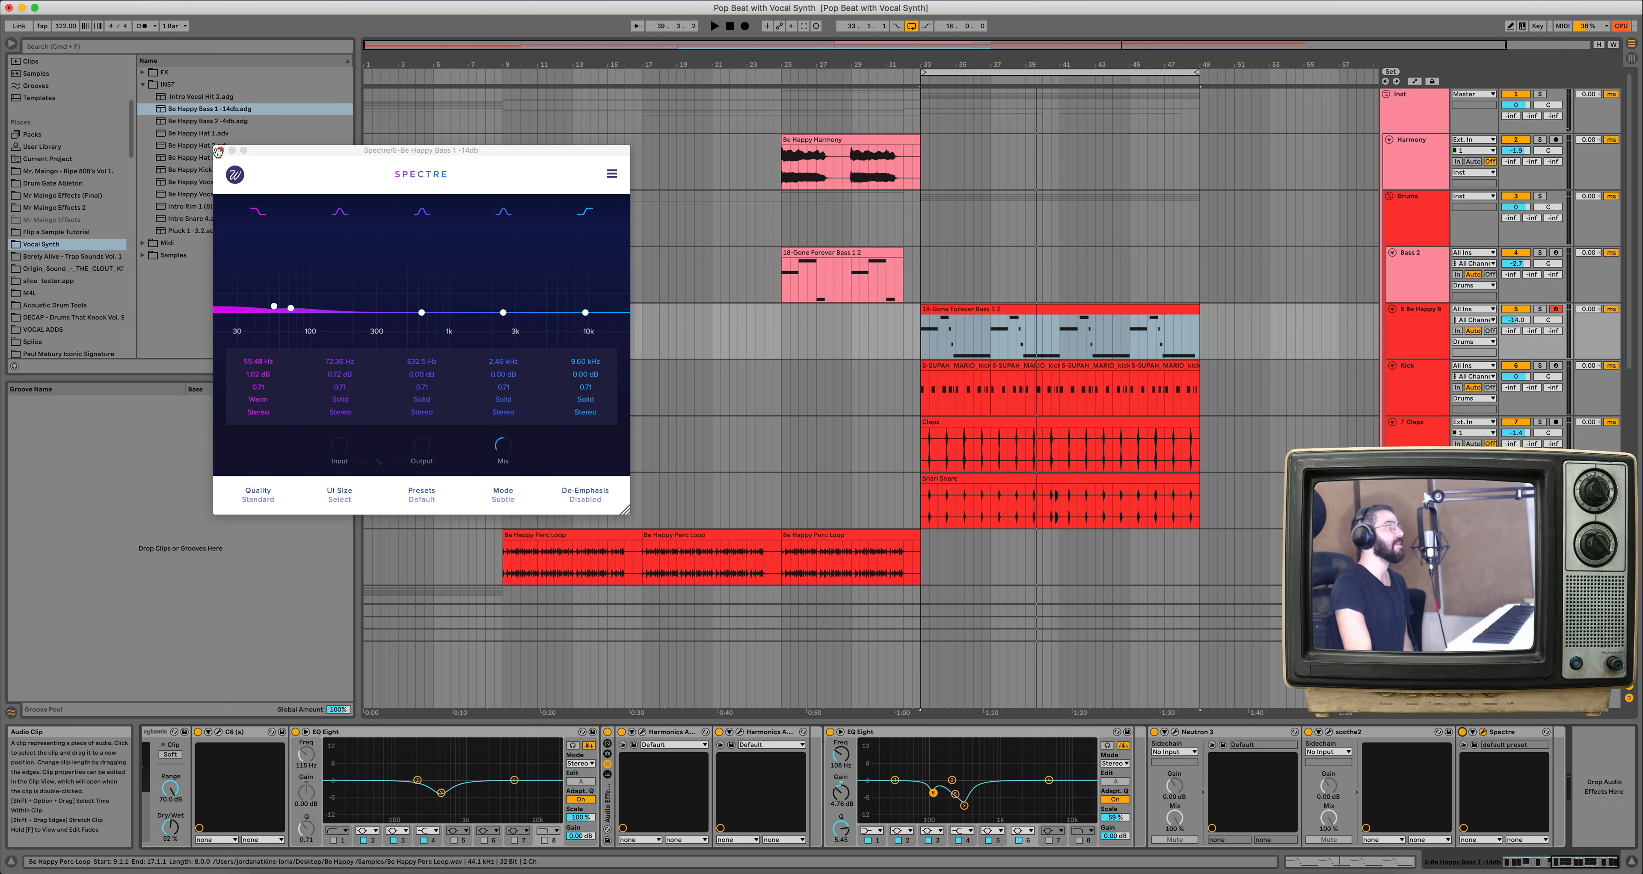
{"action": "left_click", "coordinate": [220, 151]}
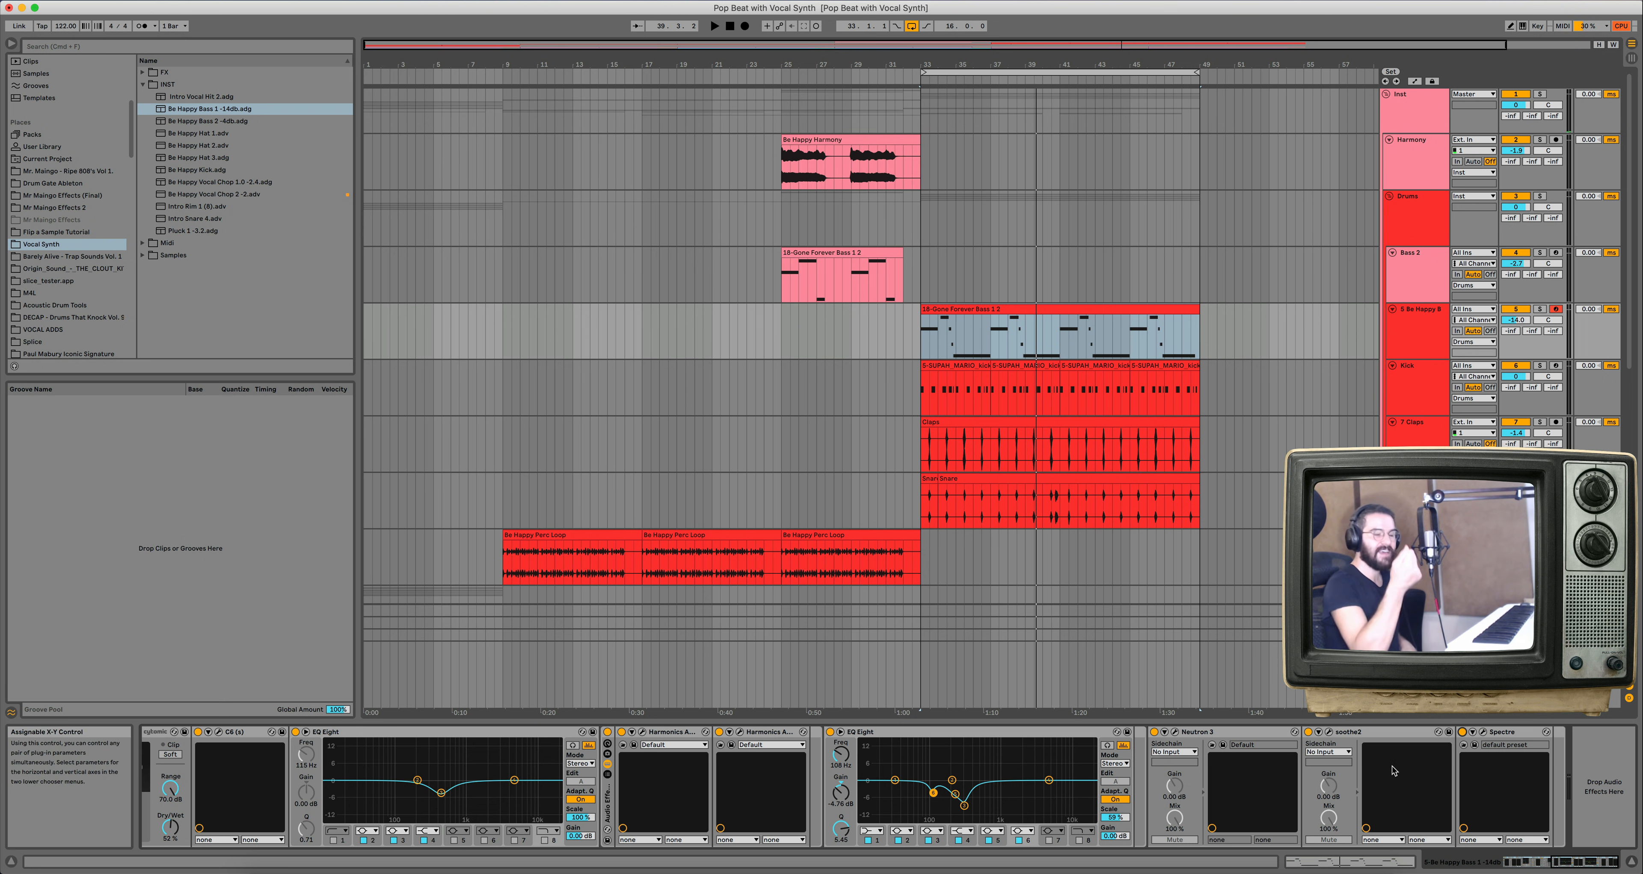
Compare the new bass track with its whole effect chain bypassed and enabled during playback from bar 33.
{"action": "scroll", "coordinate": [1263, 796], "scroll_direction": "left", "scroll_amount": 7}
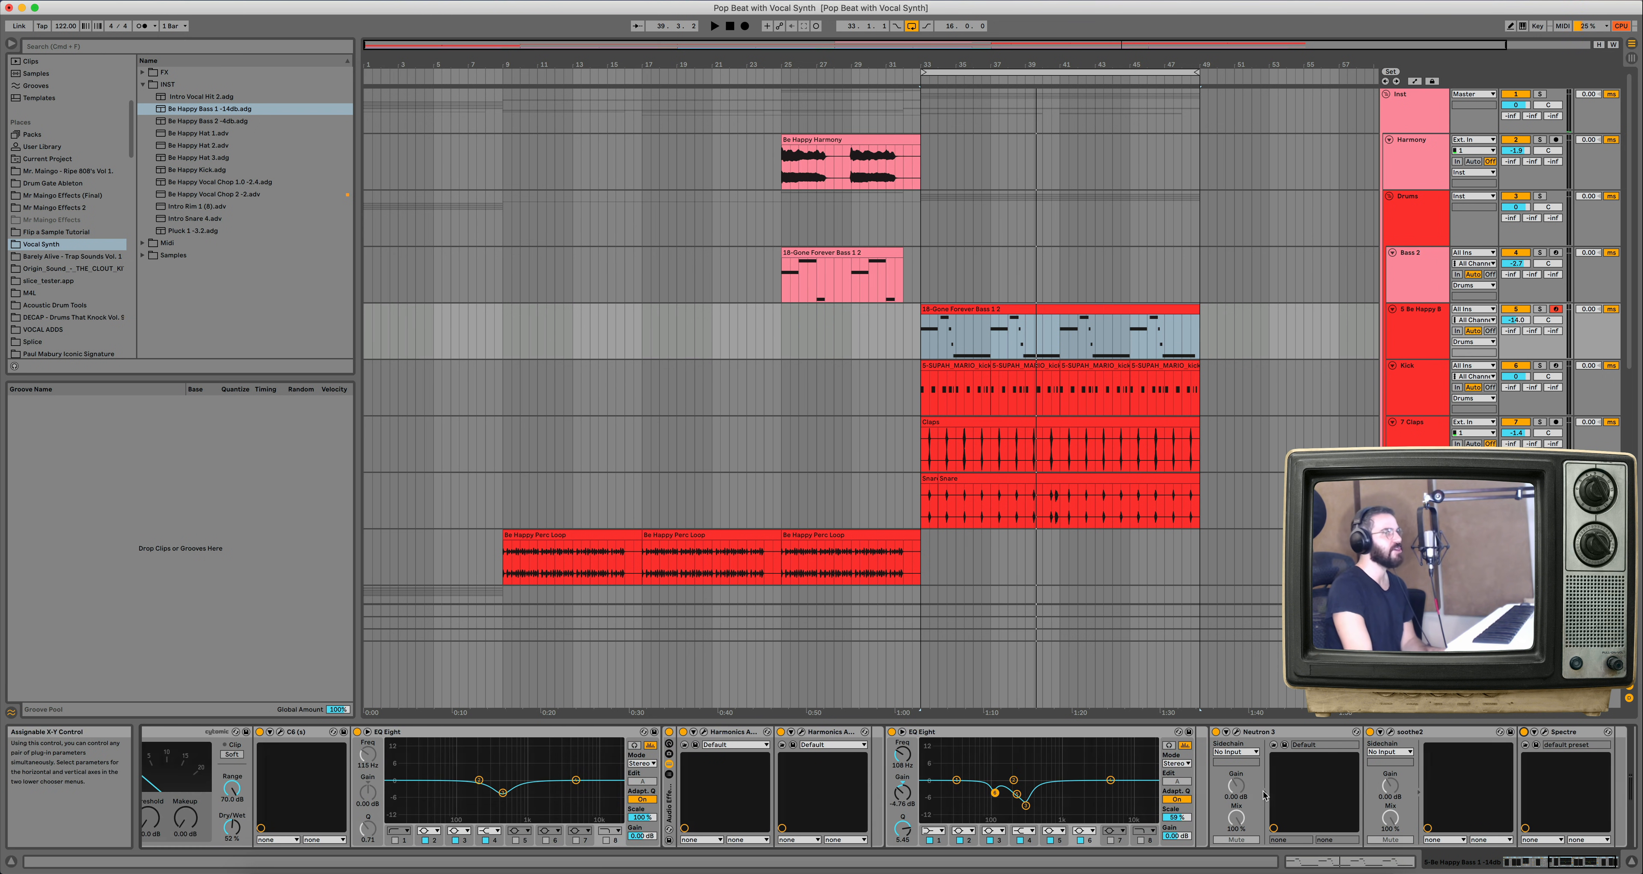
{"action": "scroll", "coordinate": [1263, 796], "scroll_direction": "right", "scroll_amount": 7}
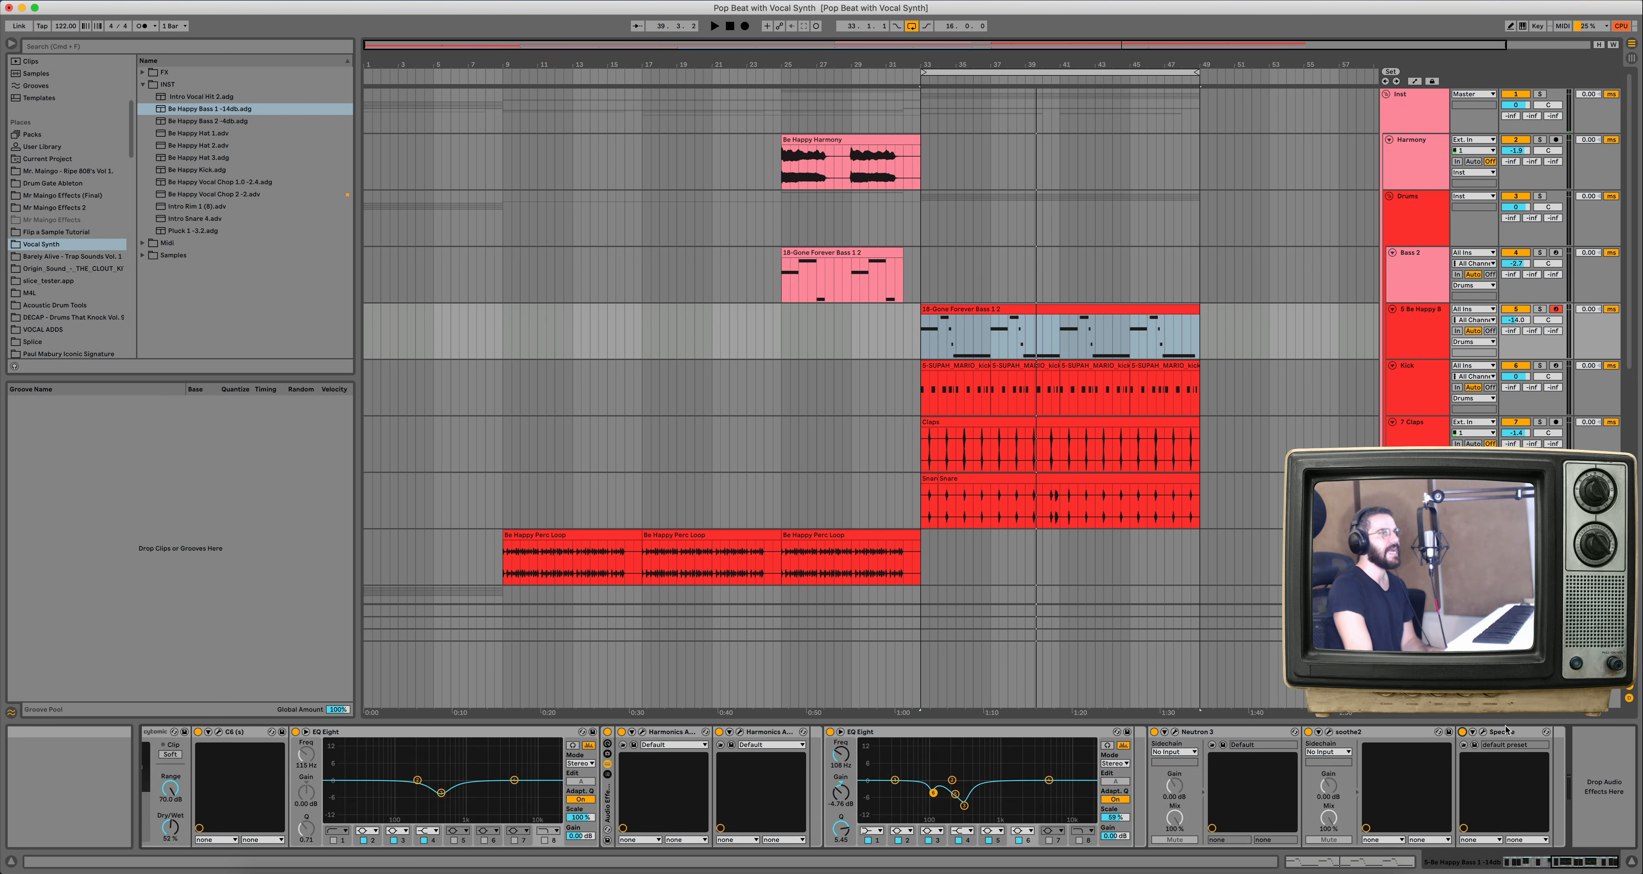
{"action": "scroll", "coordinate": [1467, 752], "scroll_direction": "left", "scroll_amount": 10}
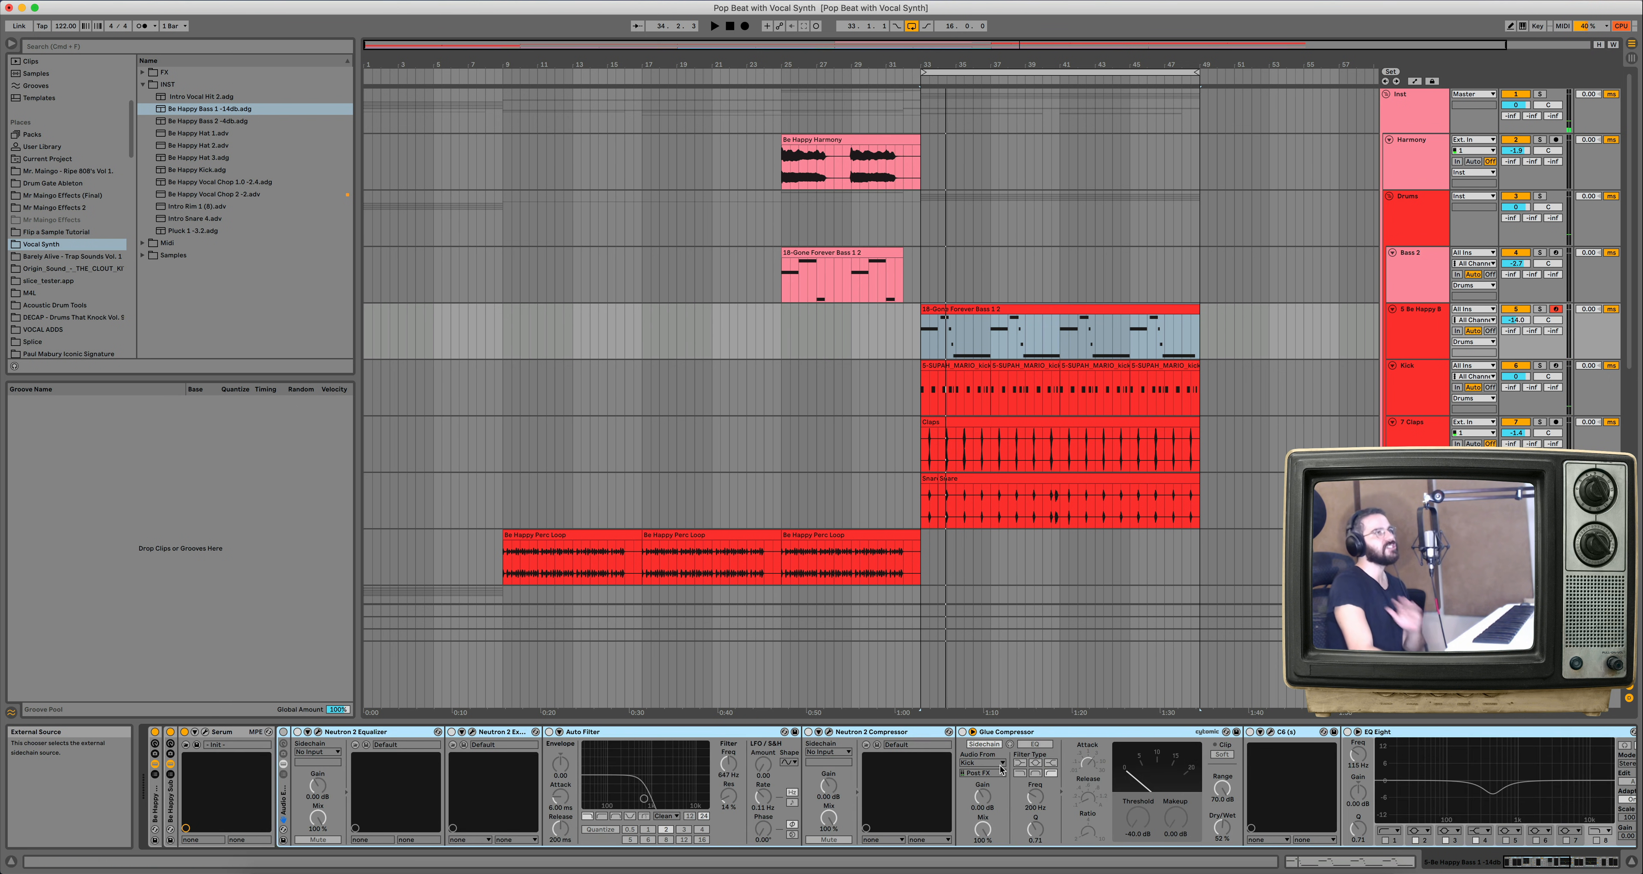
{"action": "scroll", "coordinate": [1062, 792], "scroll_direction": "right", "scroll_amount": 10}
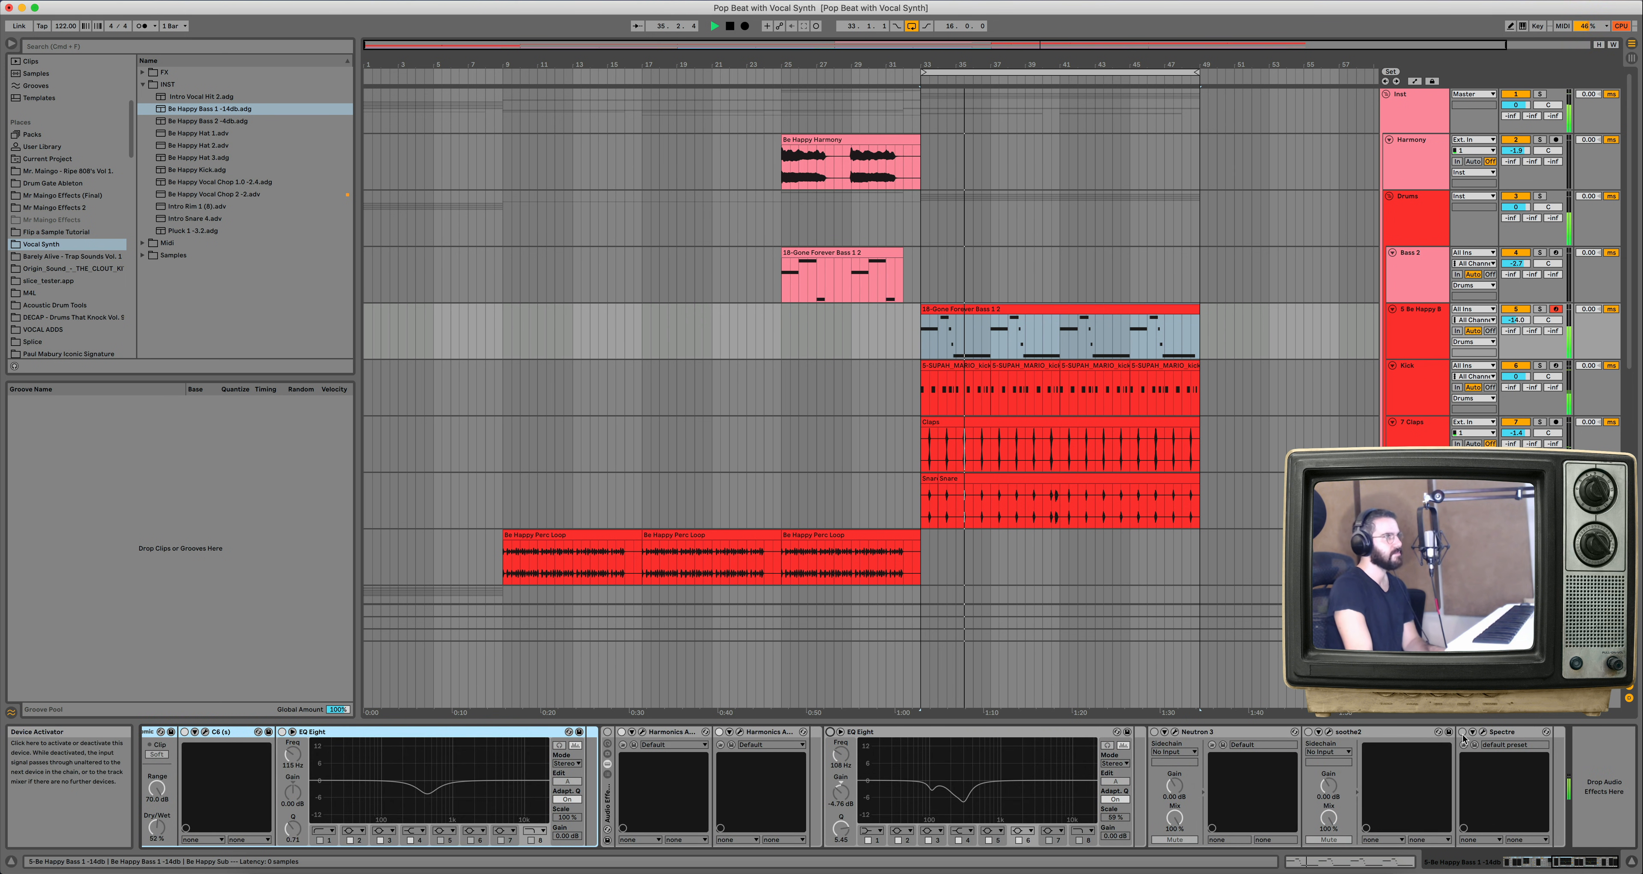
{"action": "key", "text": "space"}
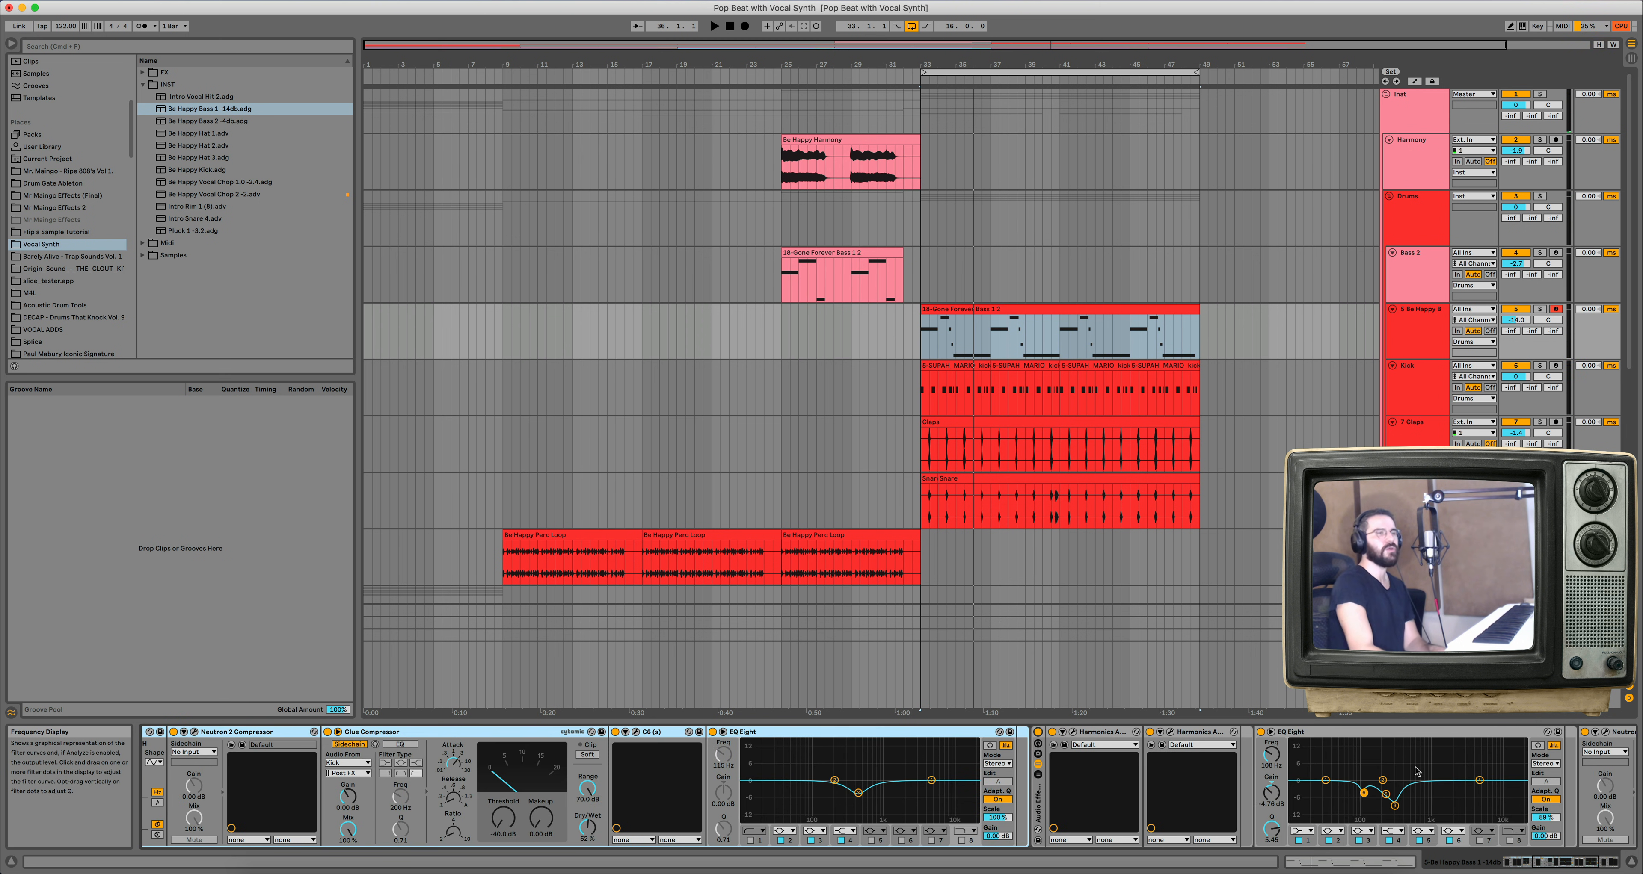
{"action": "key", "text": "space"}
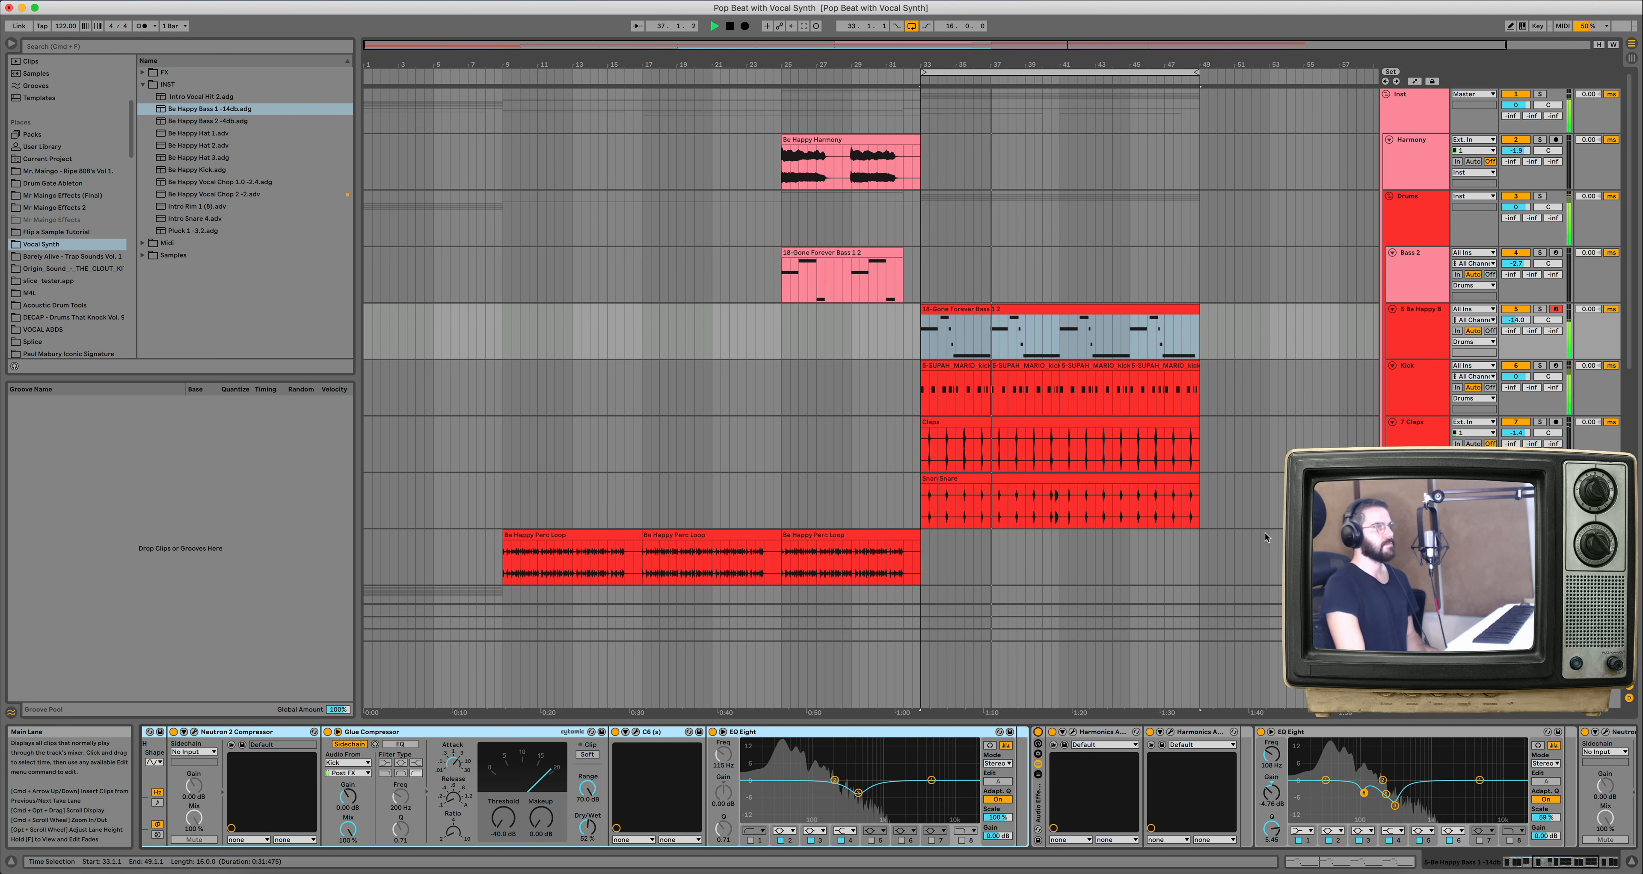
{"action": "key", "text": "space"}
Load the Drums Group.adg effect rack from the FX folder onto the Drums group track.
{"action": "scroll", "coordinate": [1059, 332], "scroll_direction": "down", "scroll_amount": 1}
{"action": "scroll", "coordinate": [1059, 332], "scroll_direction": "up", "scroll_amount": 1}
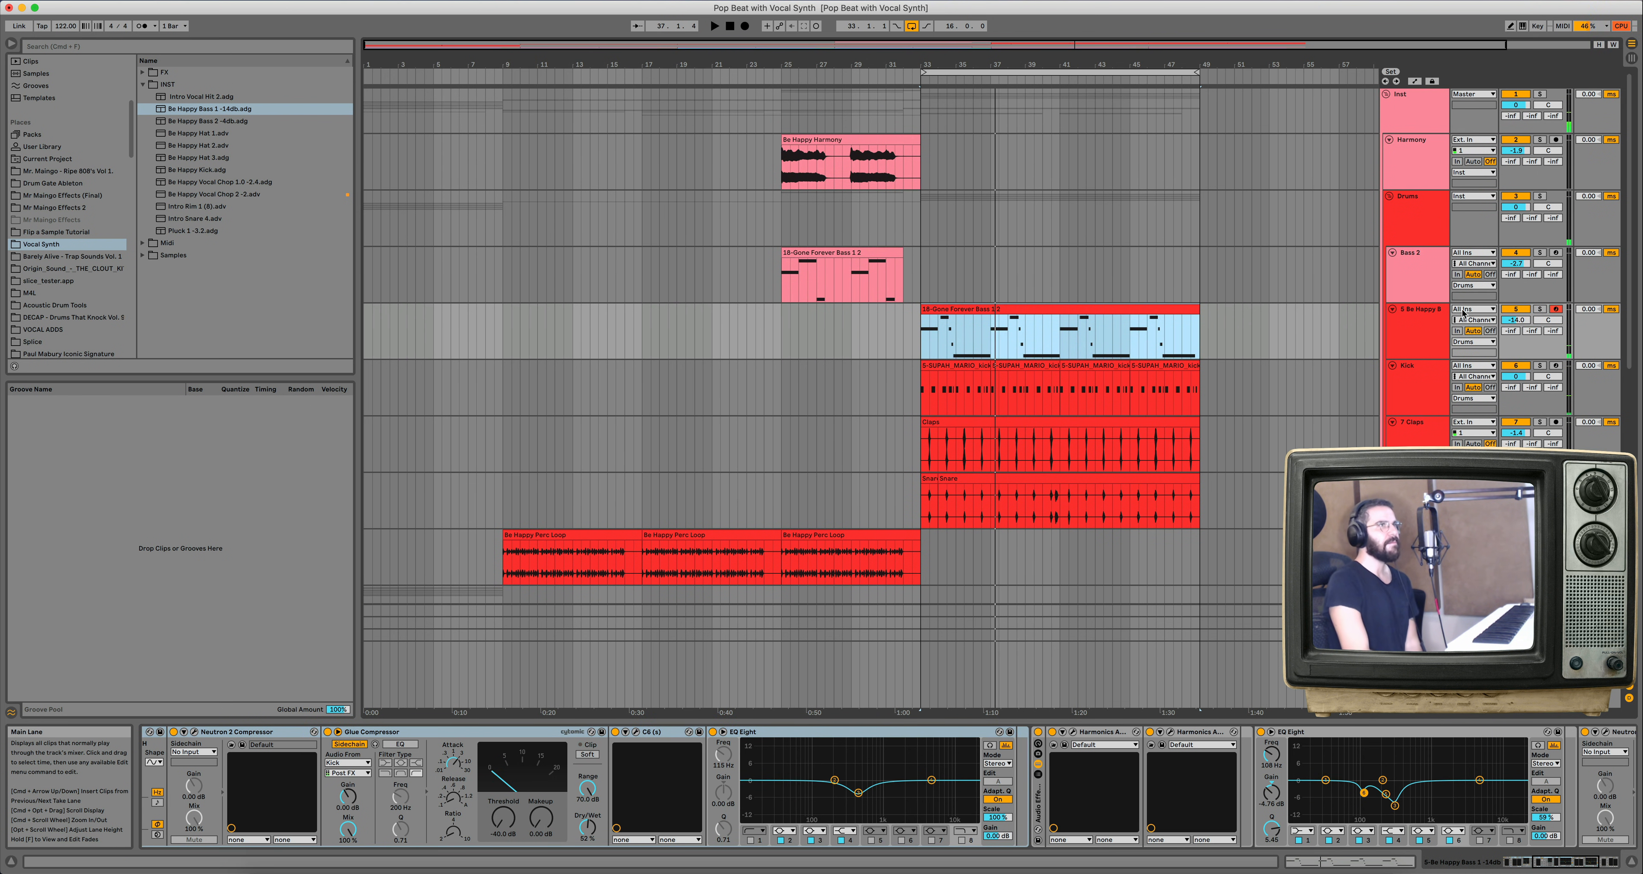
{"action": "left_click", "coordinate": [1430, 226]}
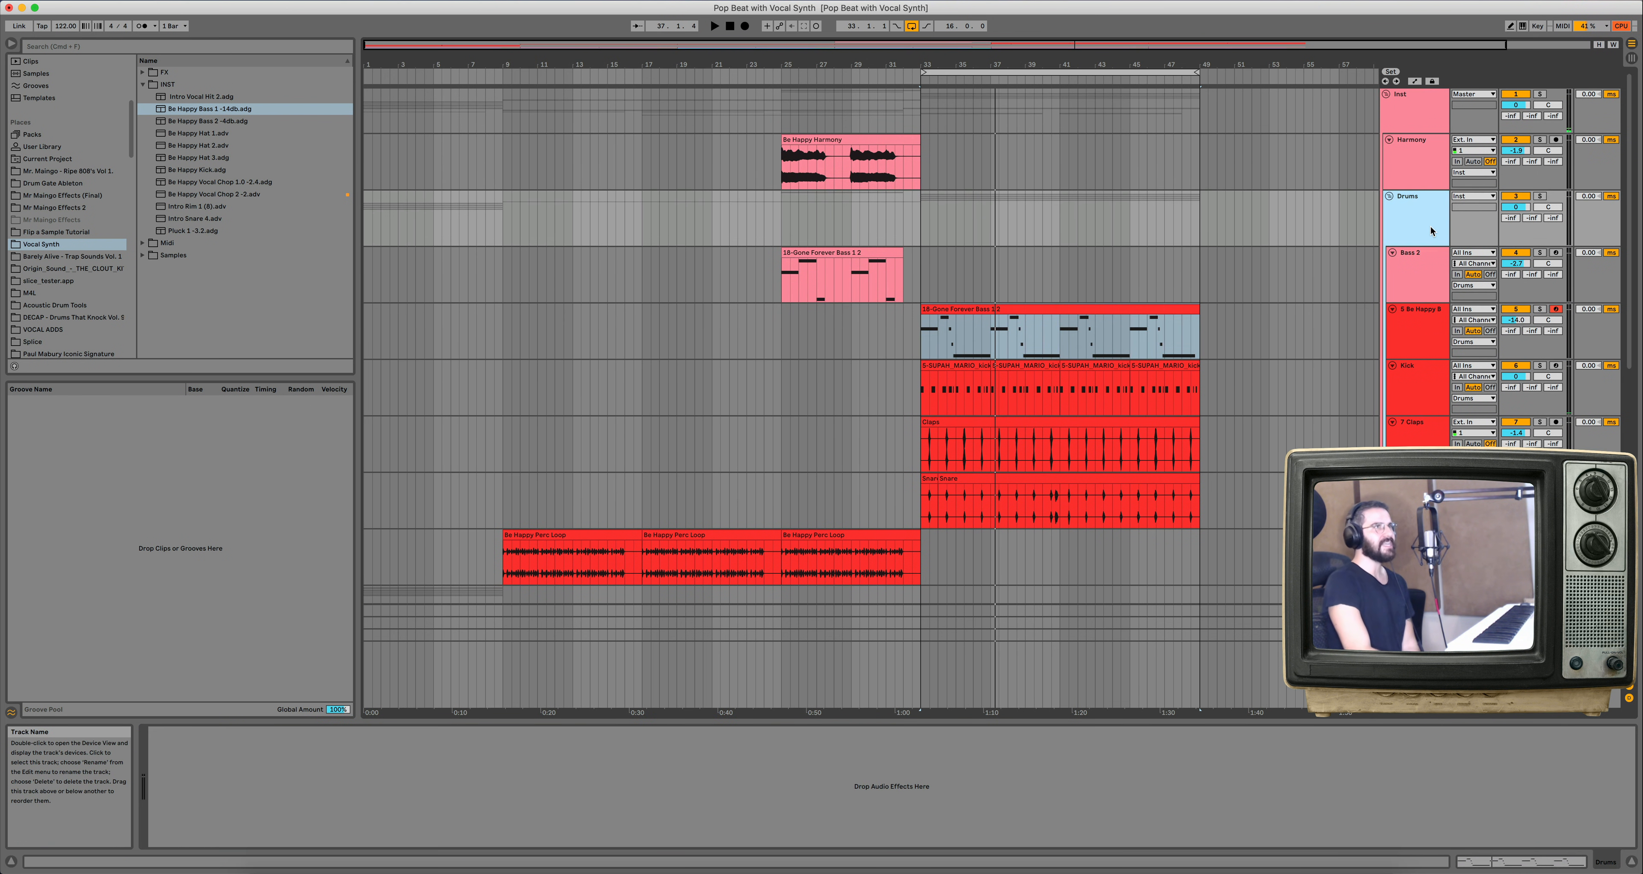
{"action": "left_click", "coordinate": [143, 84]}
{"action": "left_click", "coordinate": [143, 72]}
{"action": "left_click_drag", "start_coordinate": [191, 109], "coordinate": [1475, 225]}
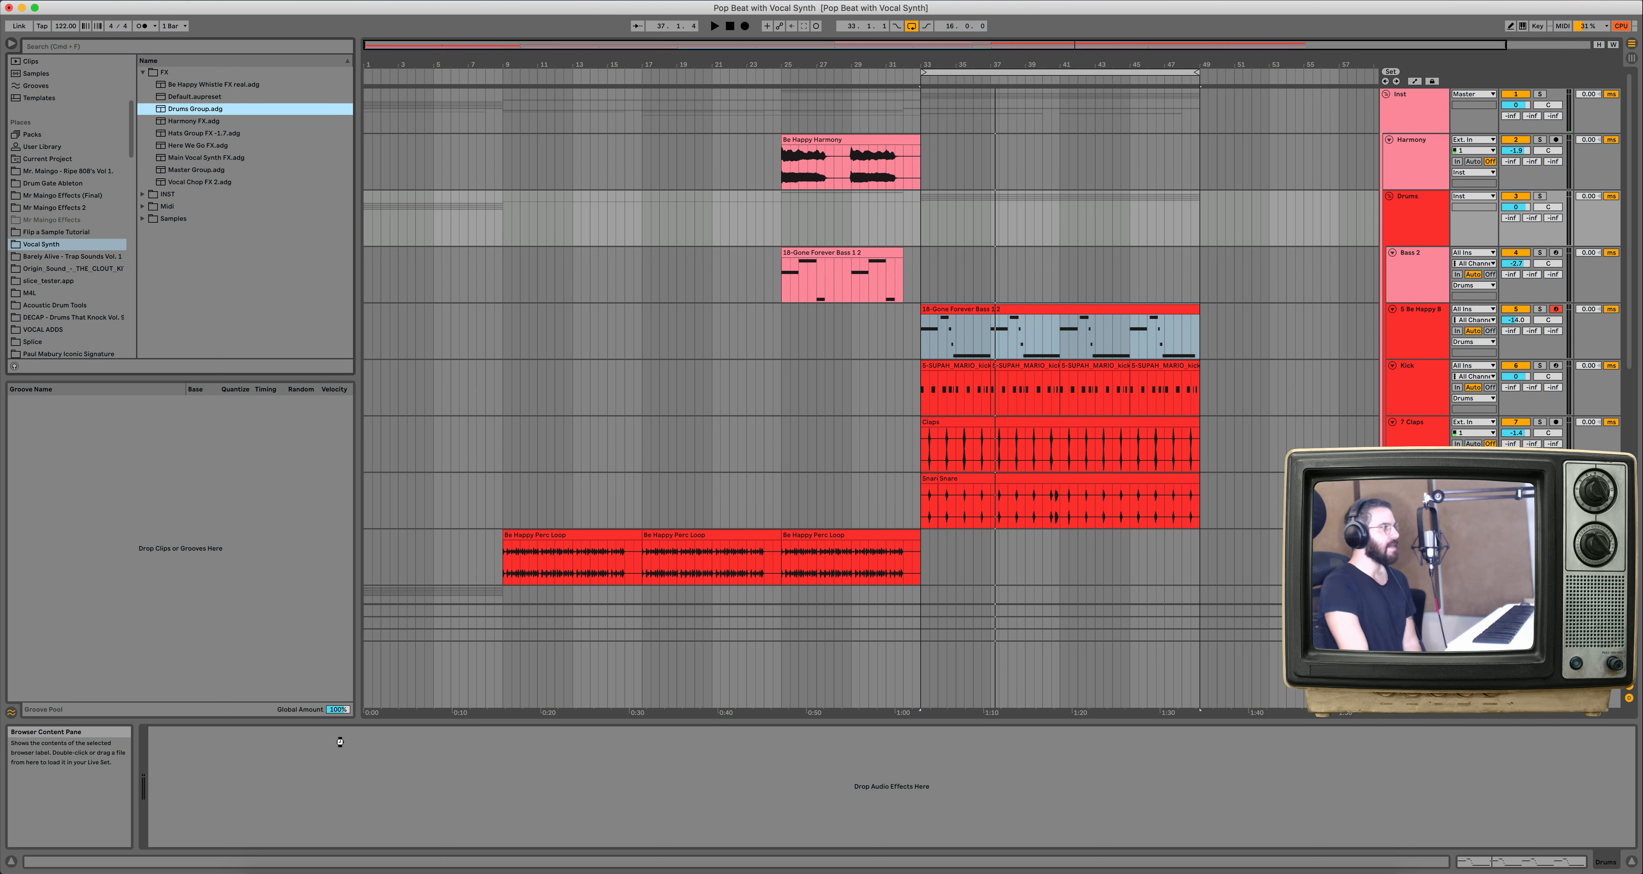
{"action": "left_click_drag", "start_coordinate": [340, 742], "coordinate": [340, 741]}
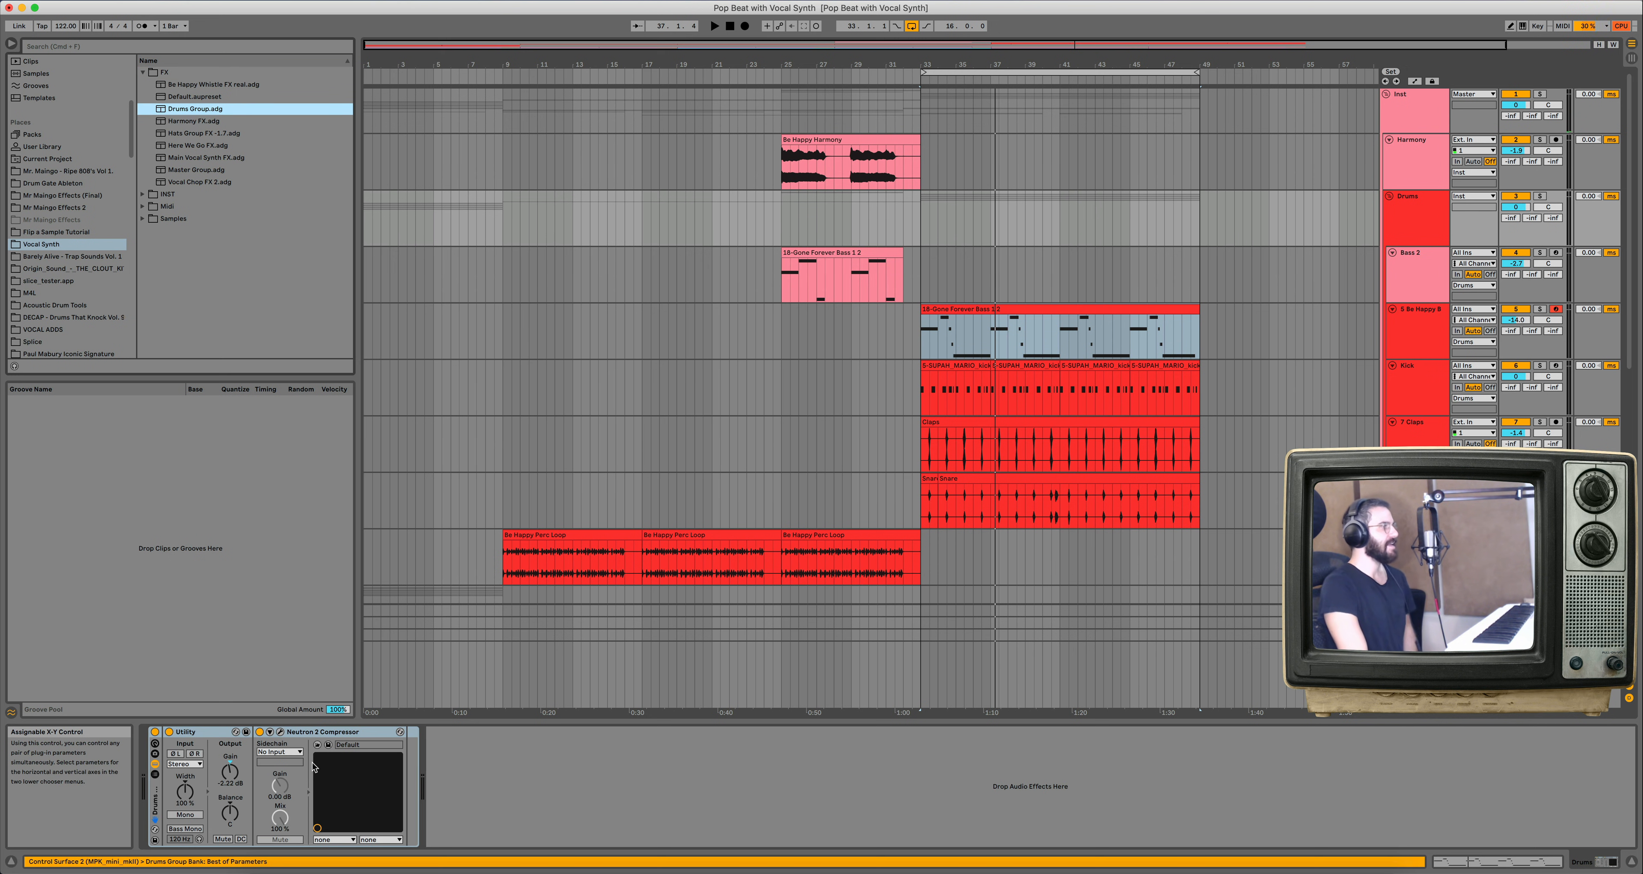
Inspect the Drums group's Neutron 2 Compressor and its Crunchy Parallel Drums preset during playback, then close its windows.
{"action": "left_click", "coordinate": [281, 733]}
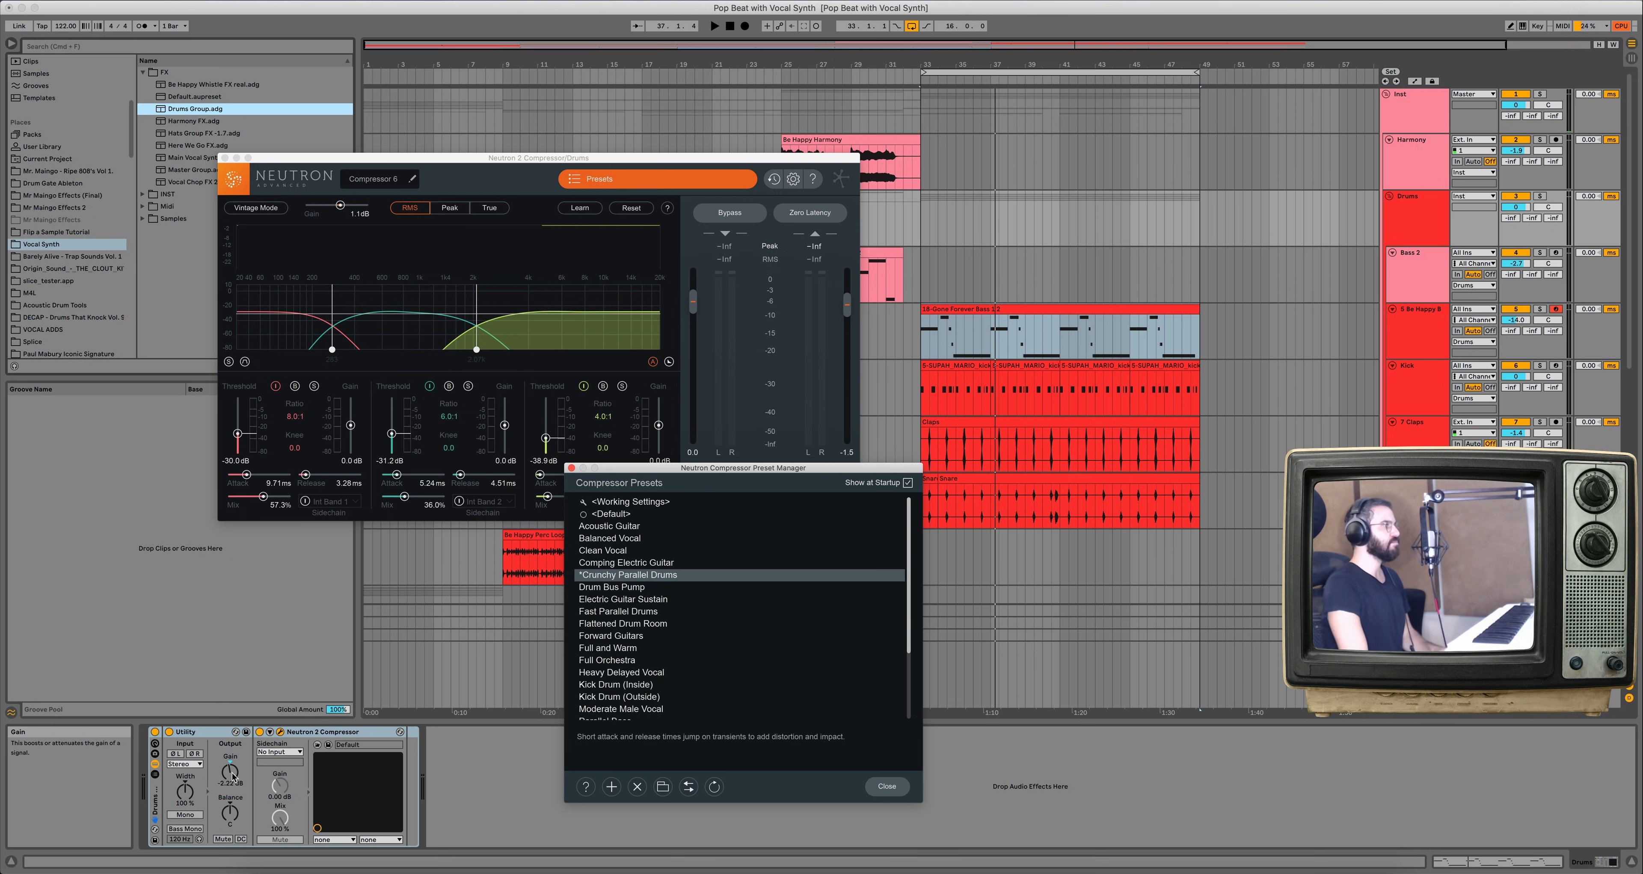
{"action": "key", "text": "space"}
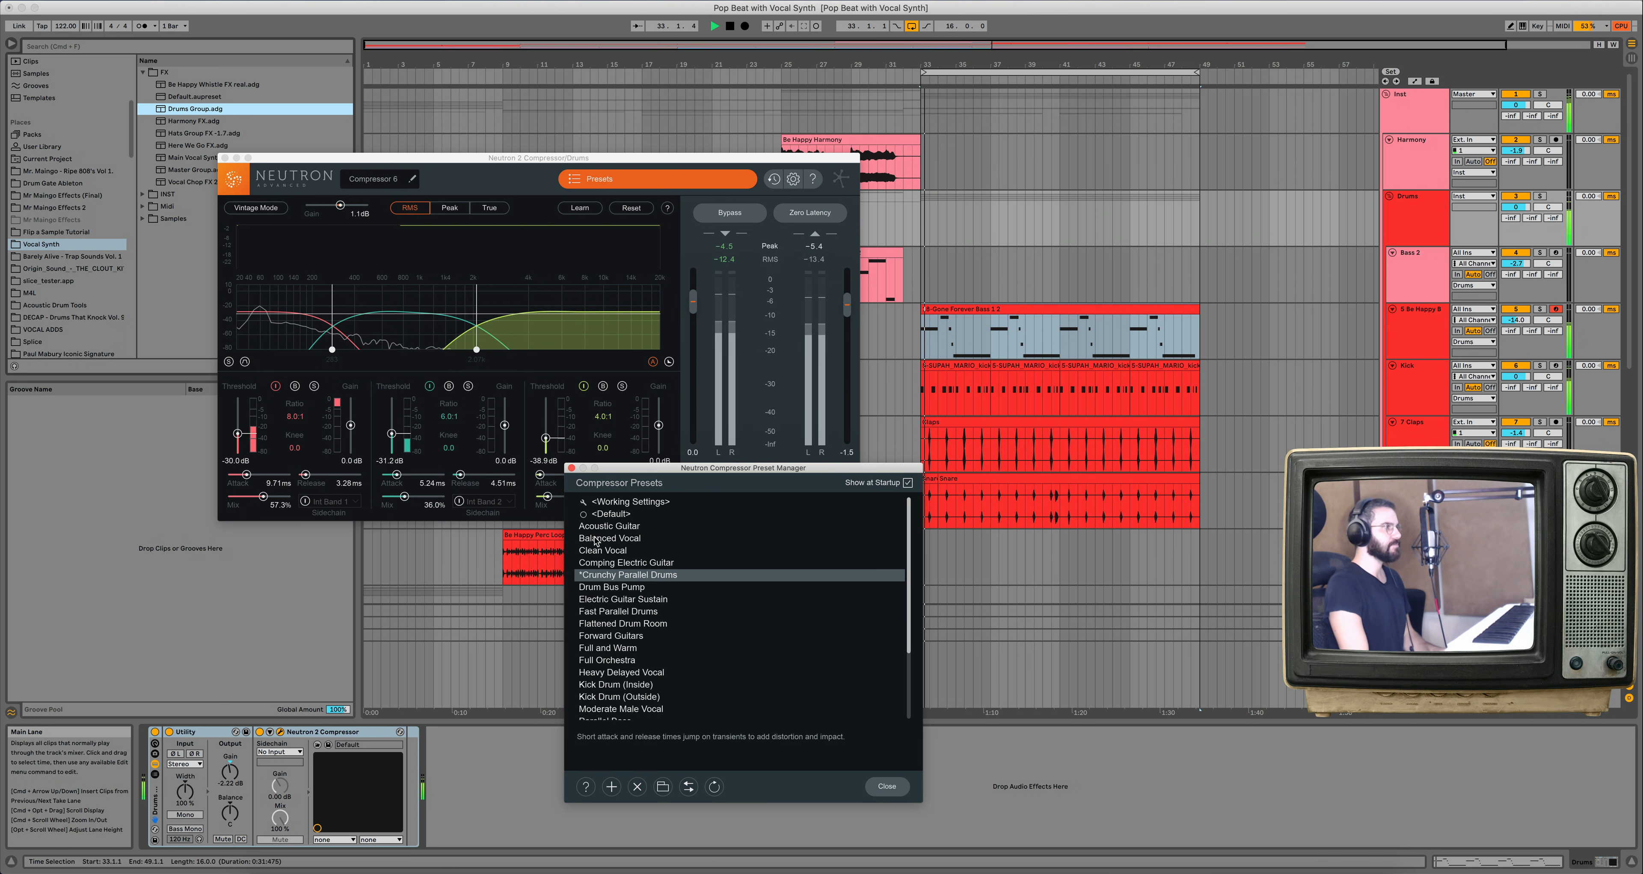
{"action": "left_click", "coordinate": [571, 469]}
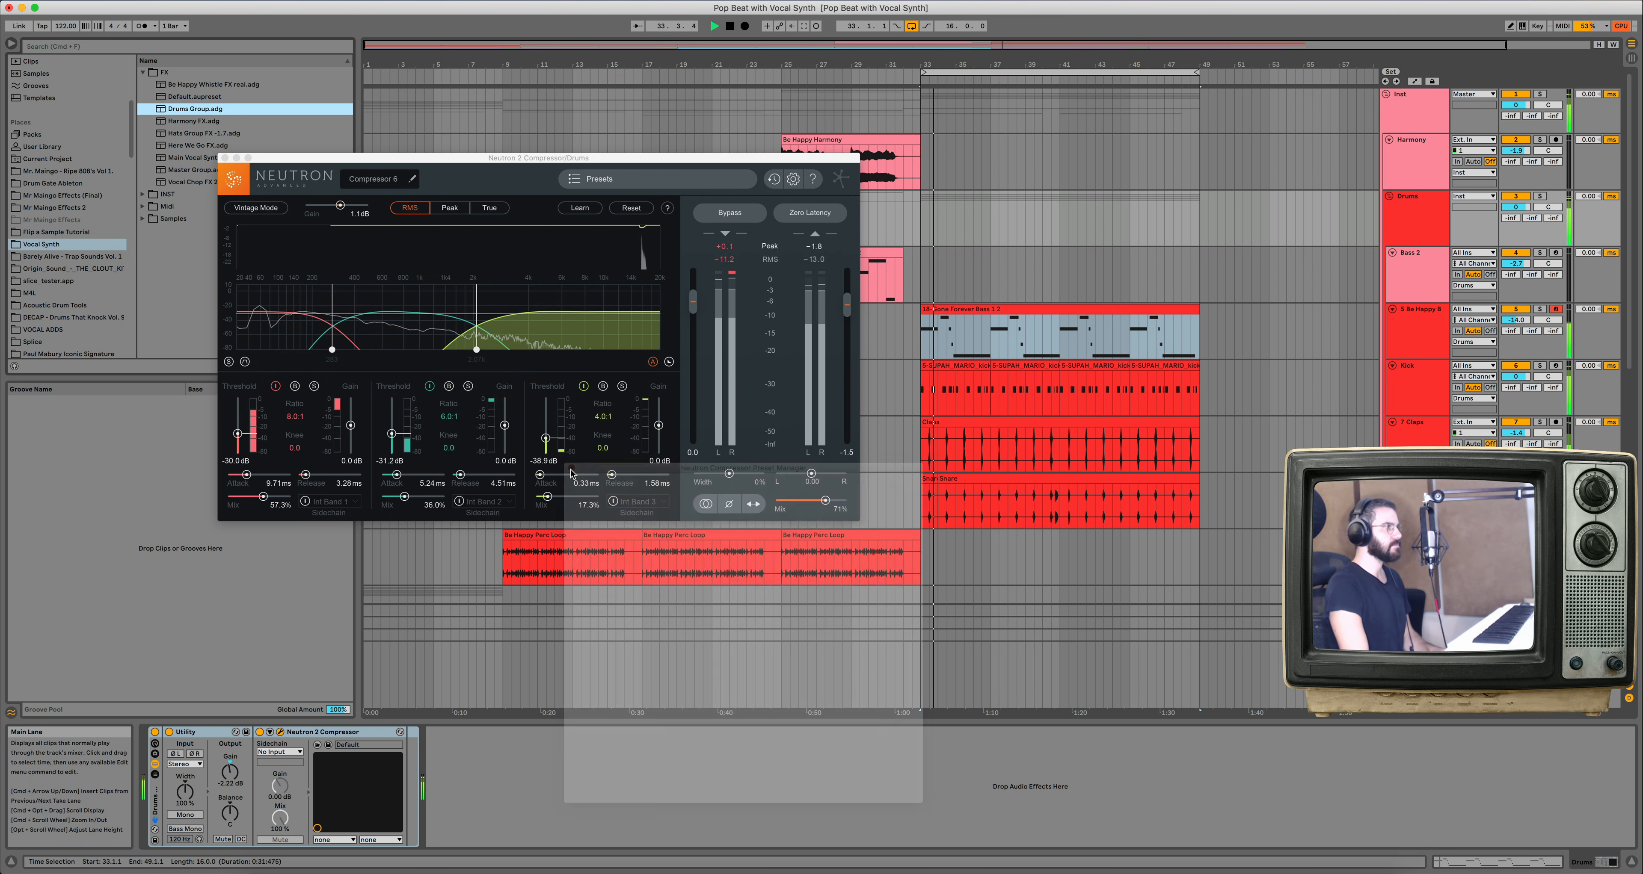
{"action": "left_click", "coordinate": [224, 159]}
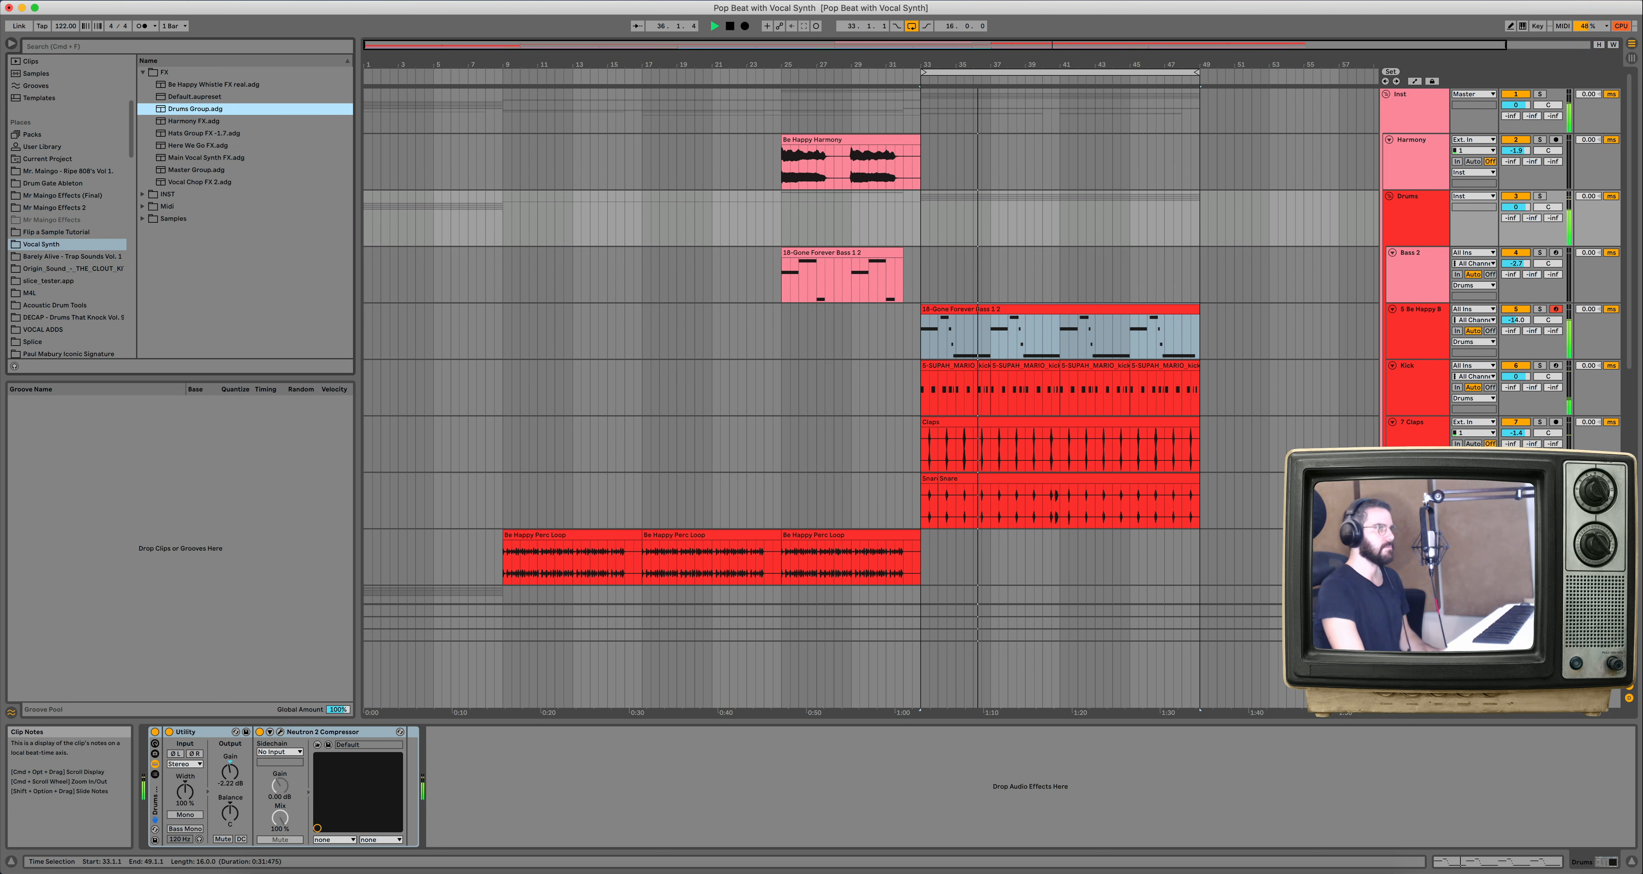
Duplicate the last Be Happy Perc Loop clip twice so the percussion fills bars 33 to 49.
{"action": "scroll", "coordinate": [1046, 395], "scroll_direction": "down", "scroll_amount": 1}
{"action": "scroll", "coordinate": [953, 523], "scroll_direction": "down", "scroll_amount": 2}
{"action": "left_click", "coordinate": [838, 487]}
{"action": "key", "text": "super+d"}
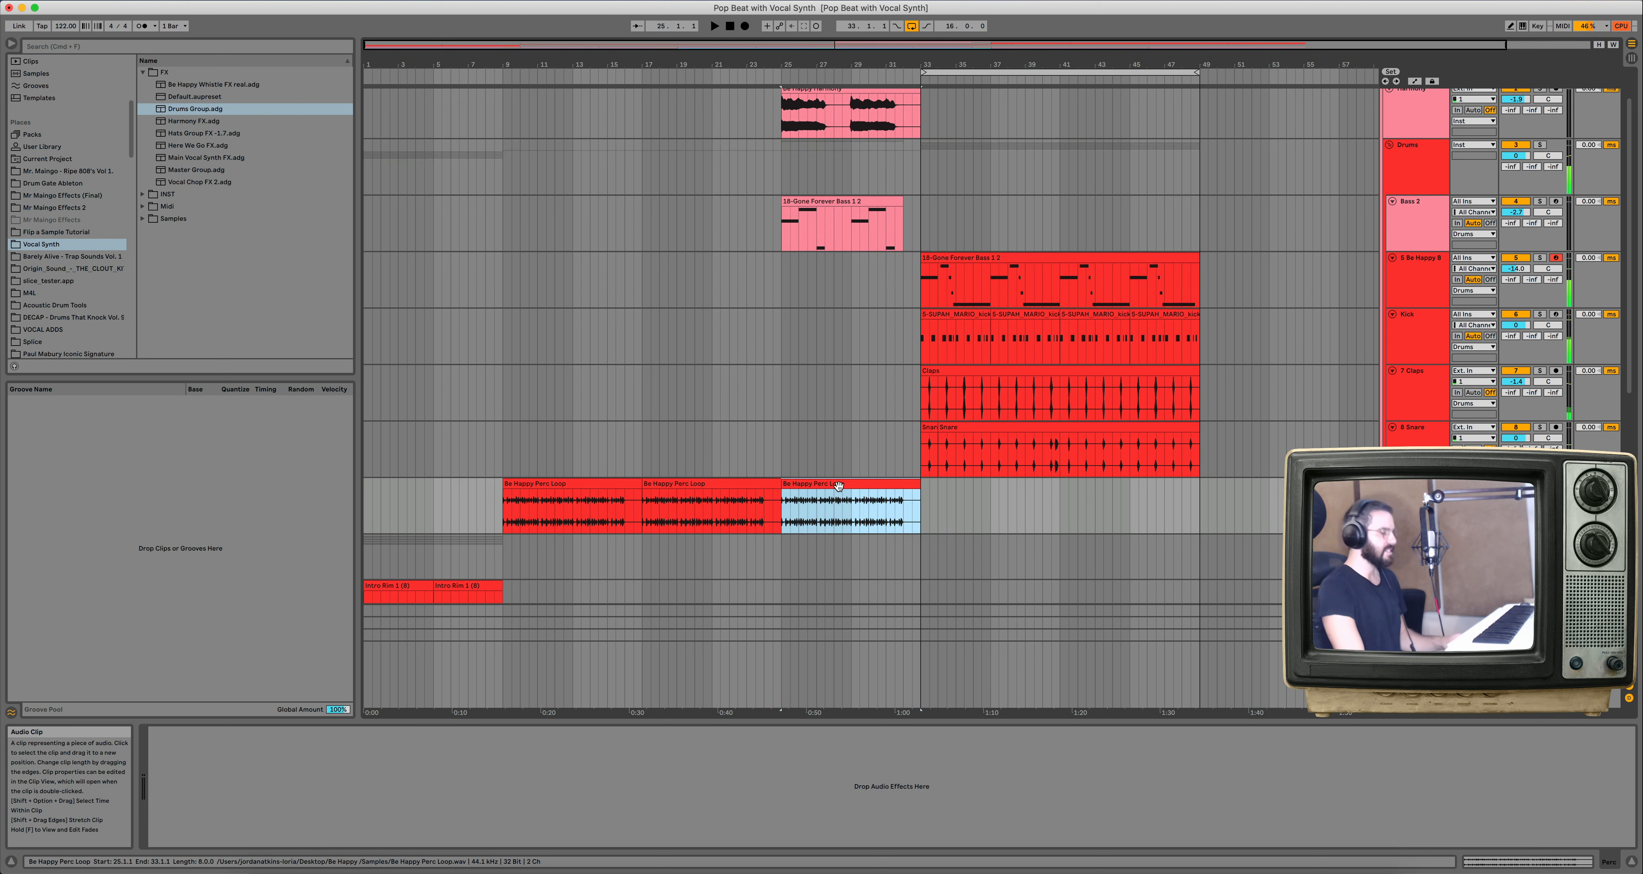
{"action": "key", "text": "super+d"}
{"action": "key", "text": "space"}
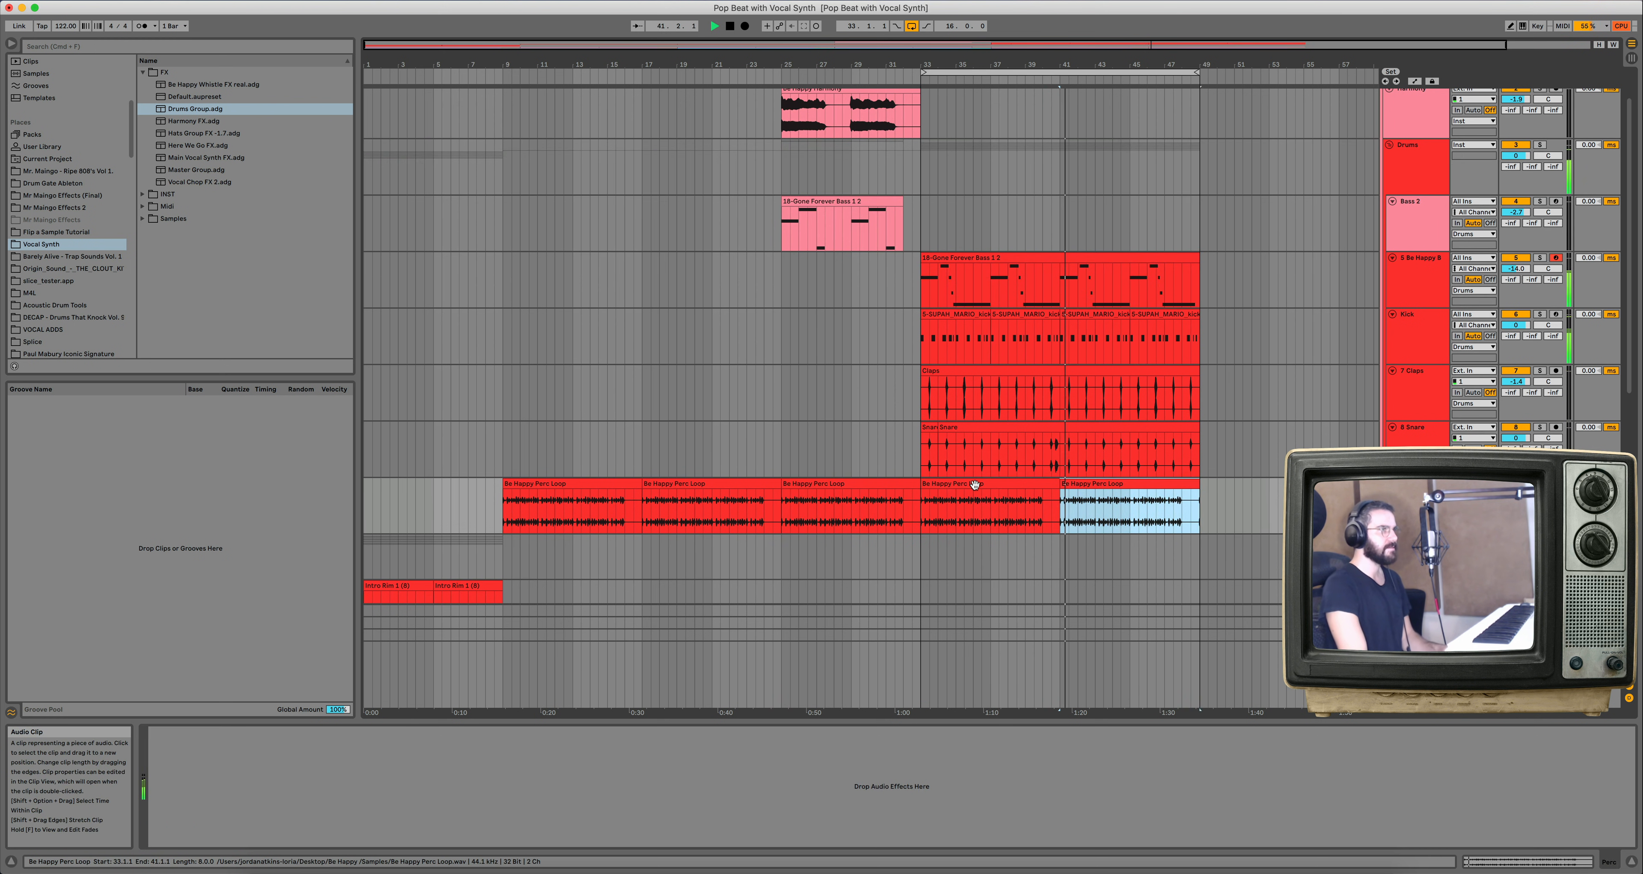
{"action": "left_click", "coordinate": [1041, 480]}
{"action": "scroll", "coordinate": [1041, 480], "scroll_direction": "down", "scroll_amount": 4}
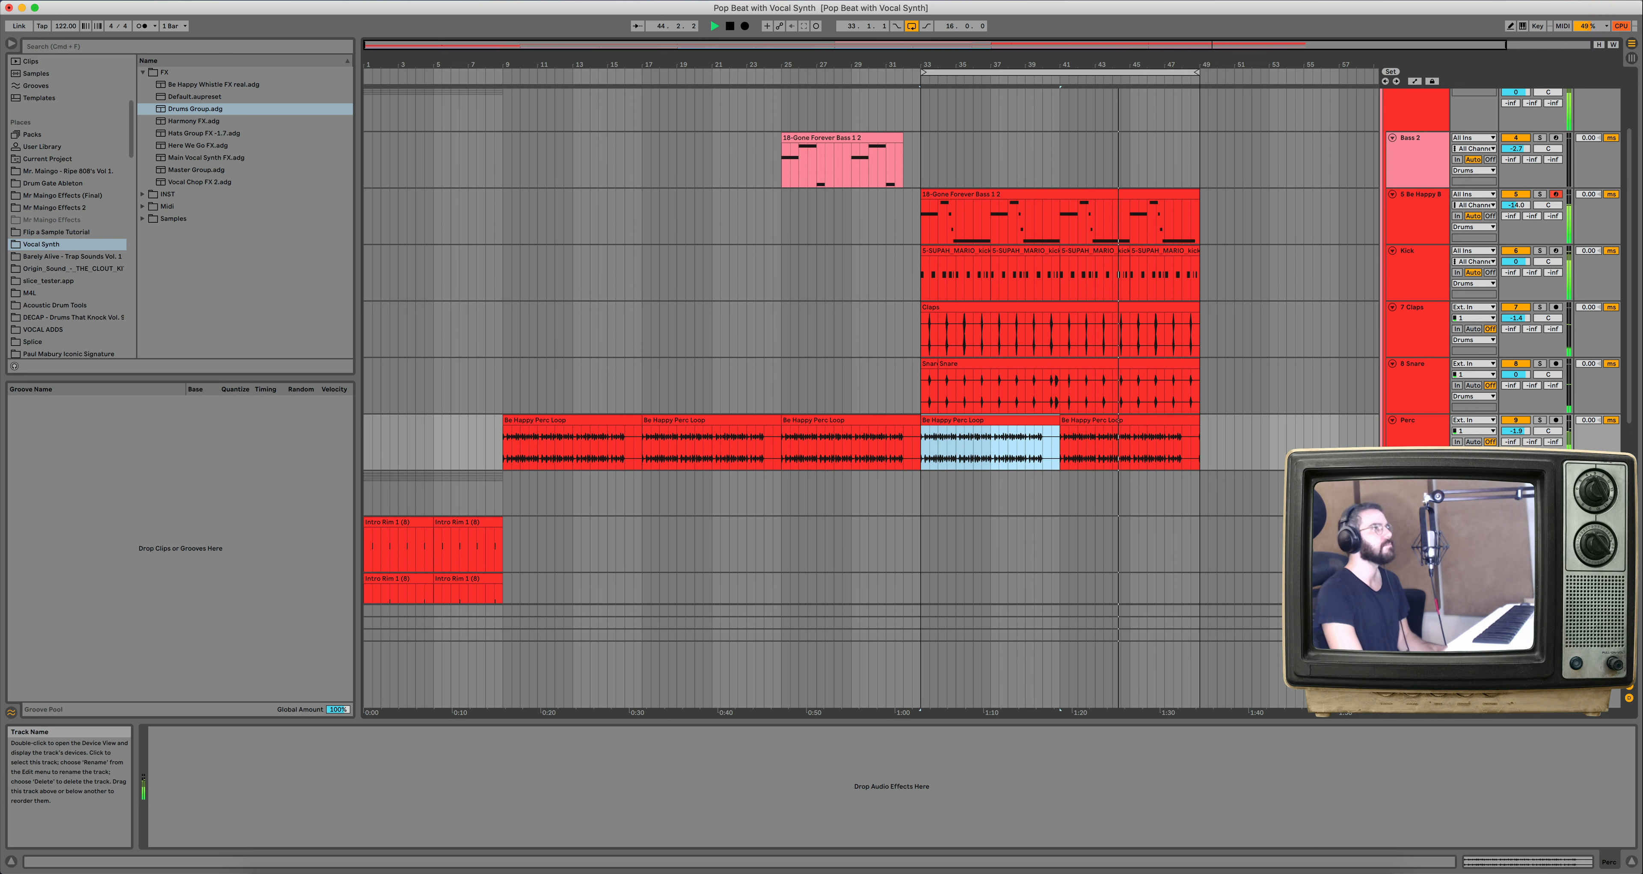
Stop playback, insert an audio track below the Perc track and put it in a new group named Hats.
{"action": "key", "text": "space"}
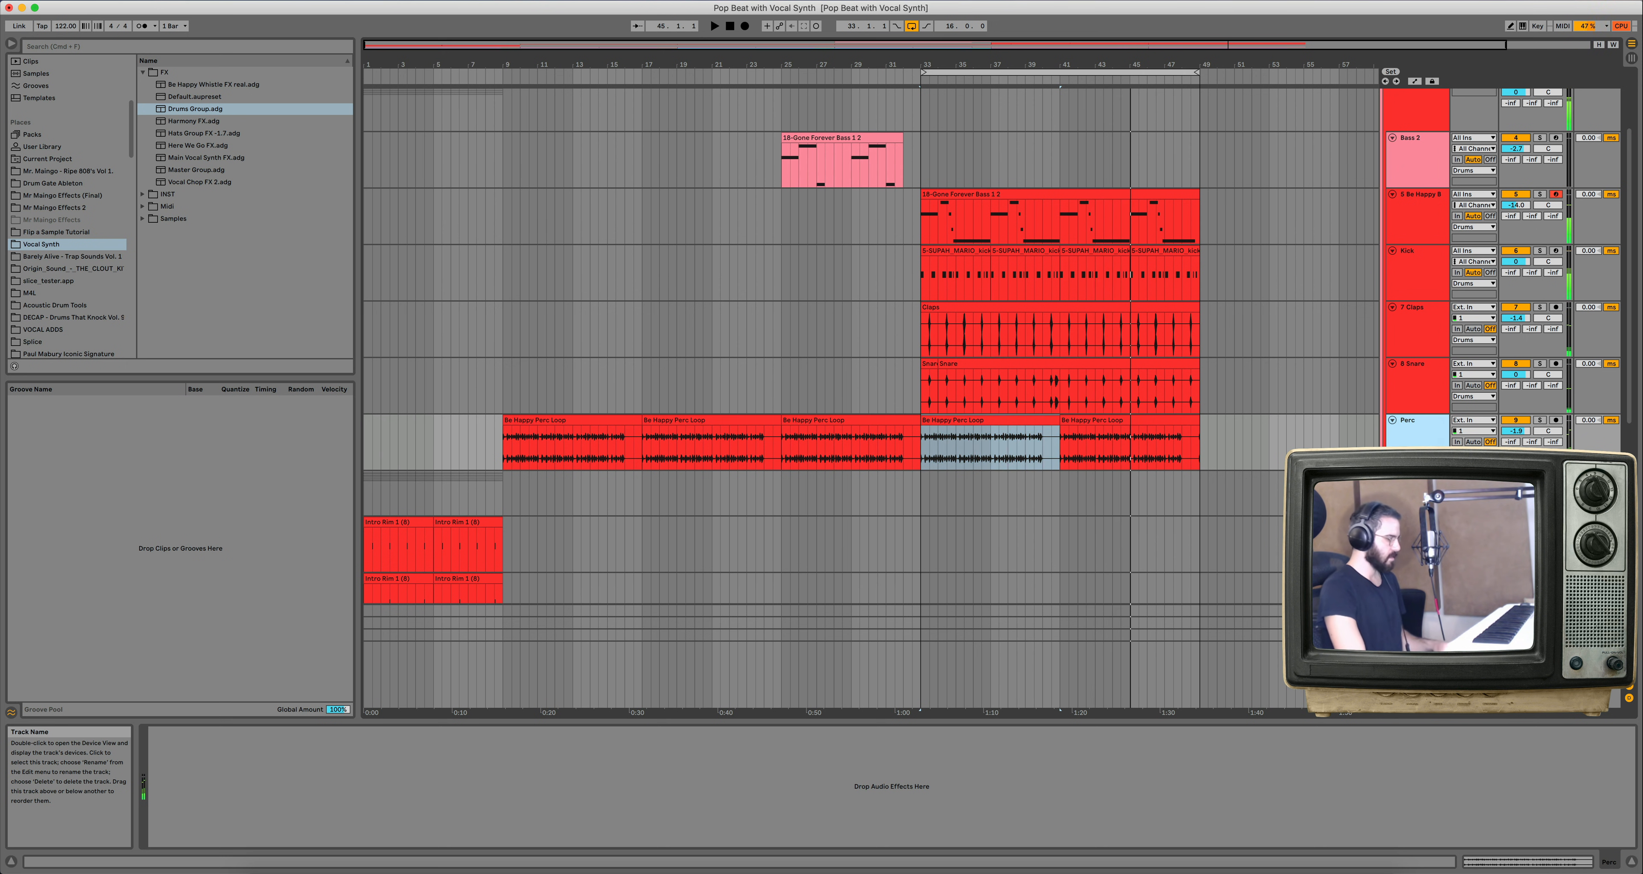
{"action": "key", "text": "super+t"}
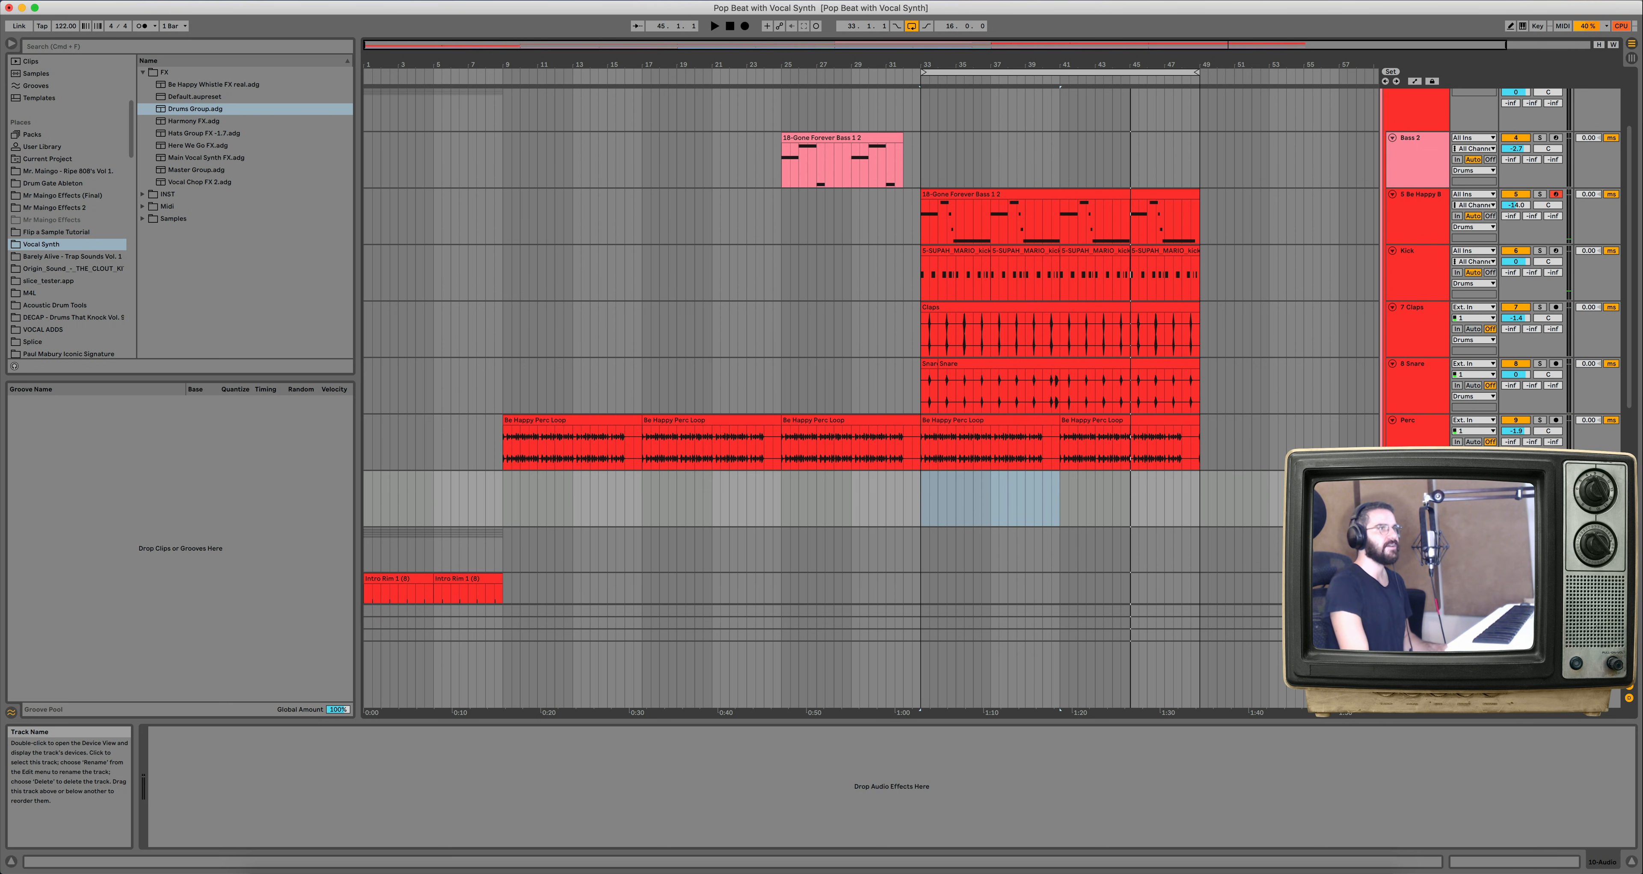
{"action": "right_click", "coordinate": [1427, 478]}
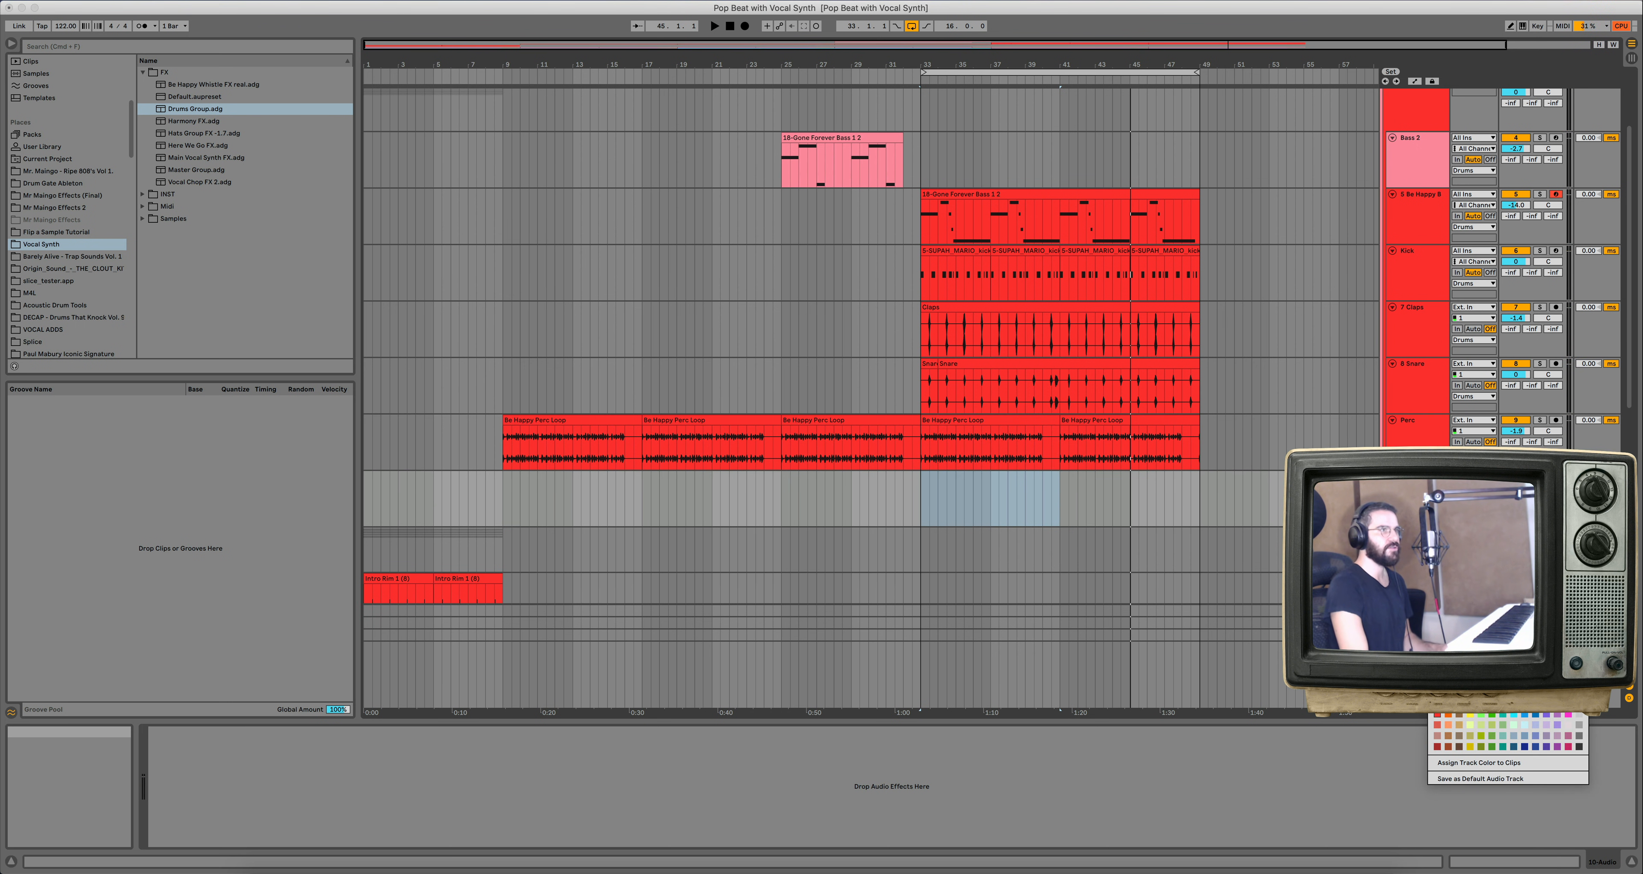
{"action": "key", "text": "Escape"}
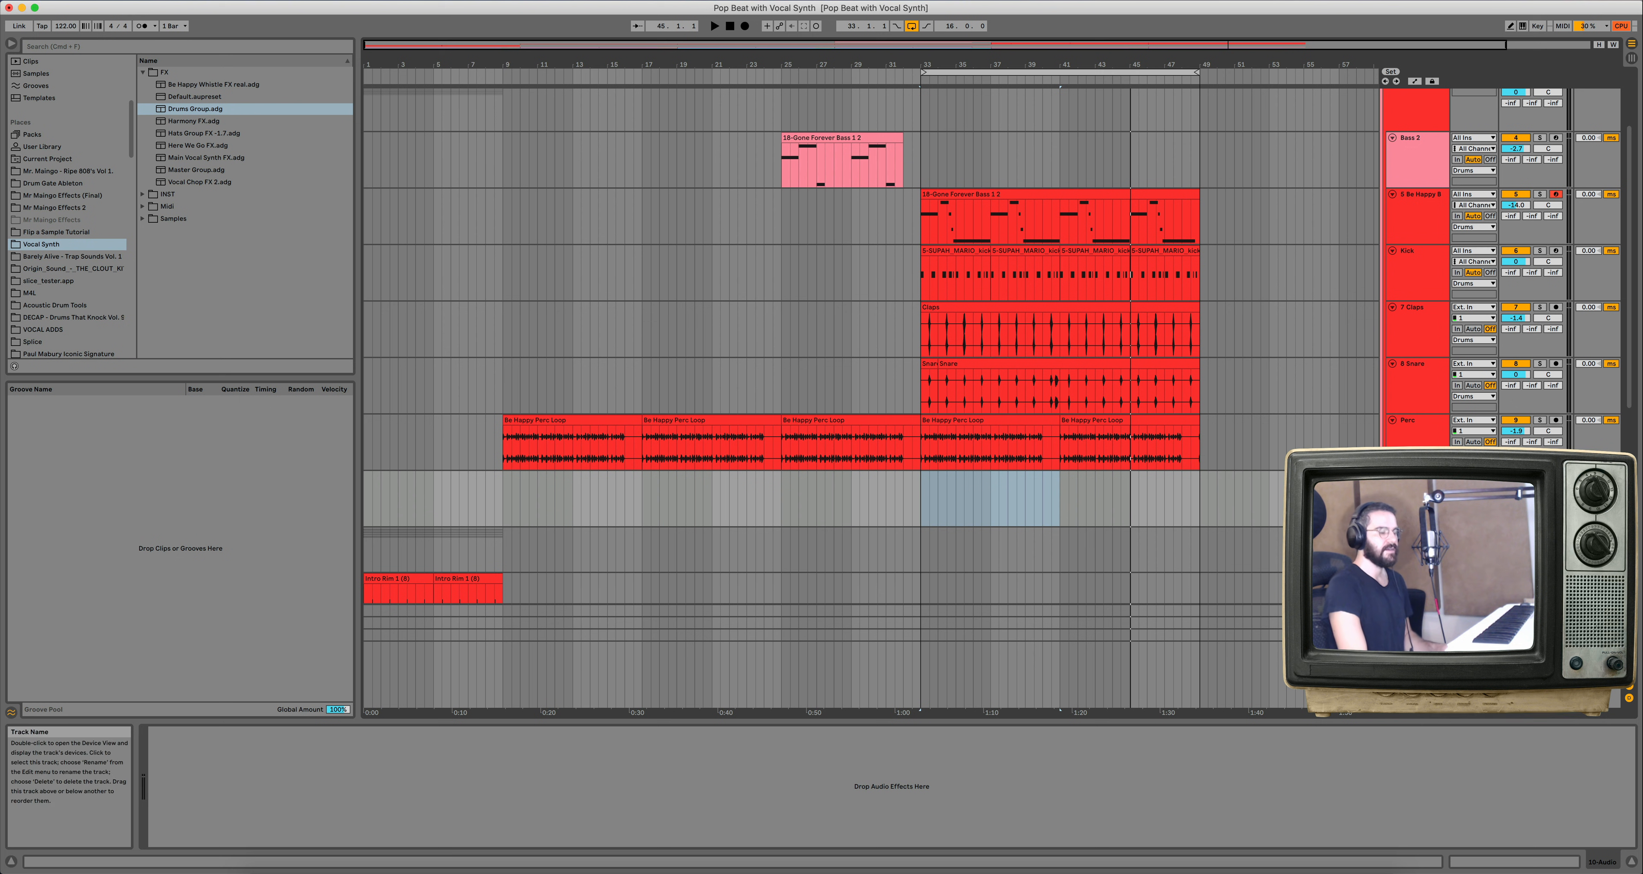
{"action": "key", "text": "super+g"}
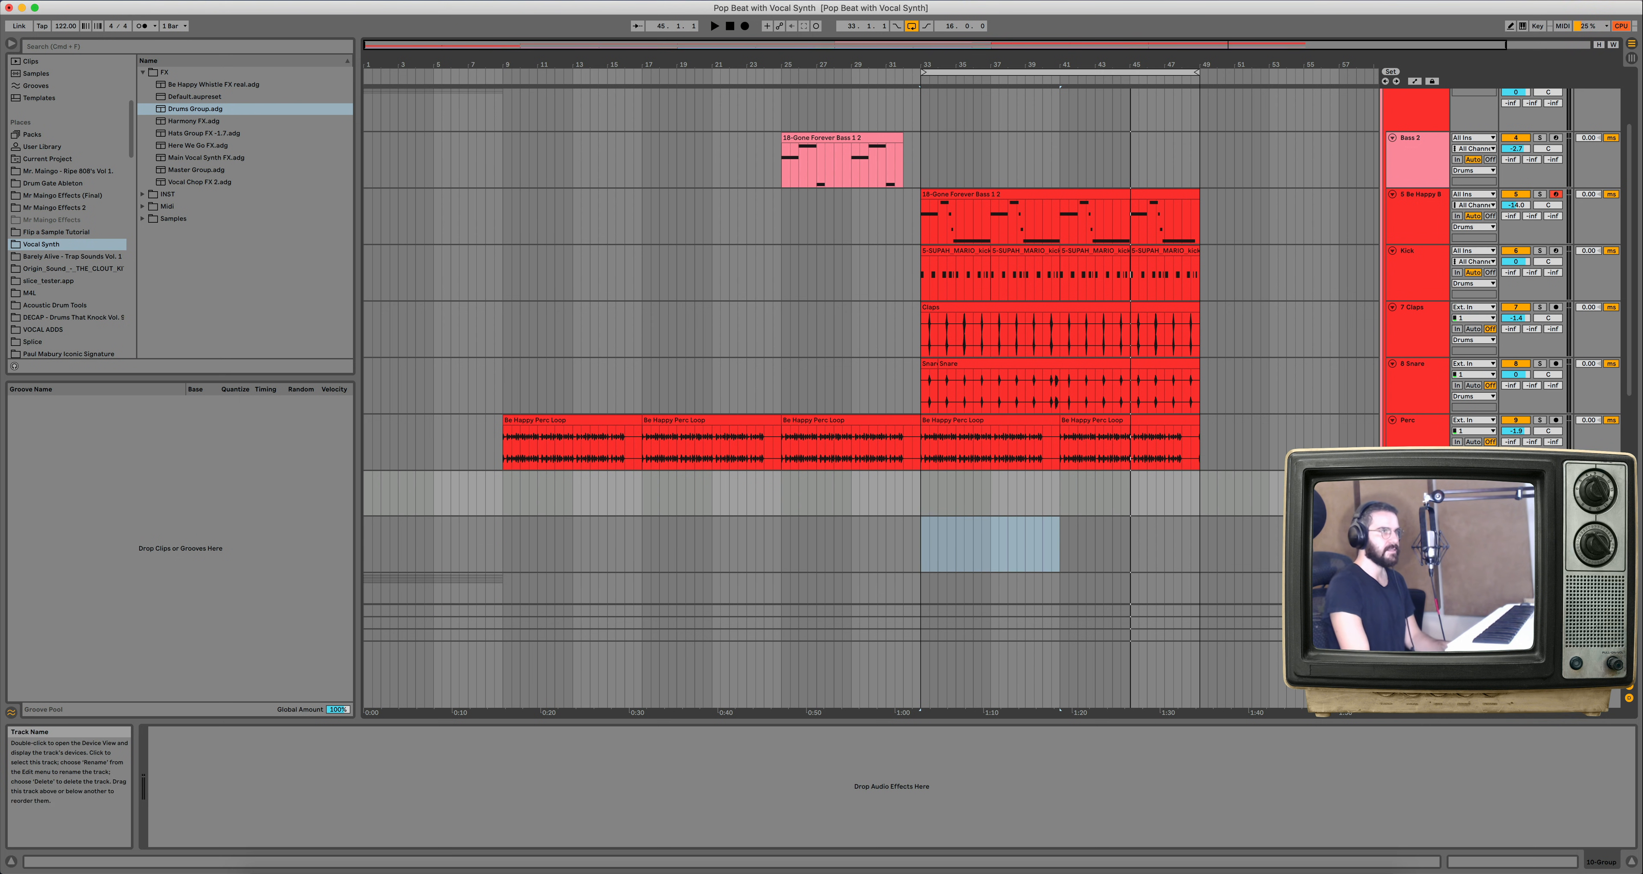
Add three MIDI tracks below the audio track of the Hats group.
{"action": "left_click", "coordinate": [1424, 522]}
{"action": "key", "text": "super+shift+t"}
{"action": "key", "text": "super+shift+t"}
{"action": "key", "text": "super+shift+t"}
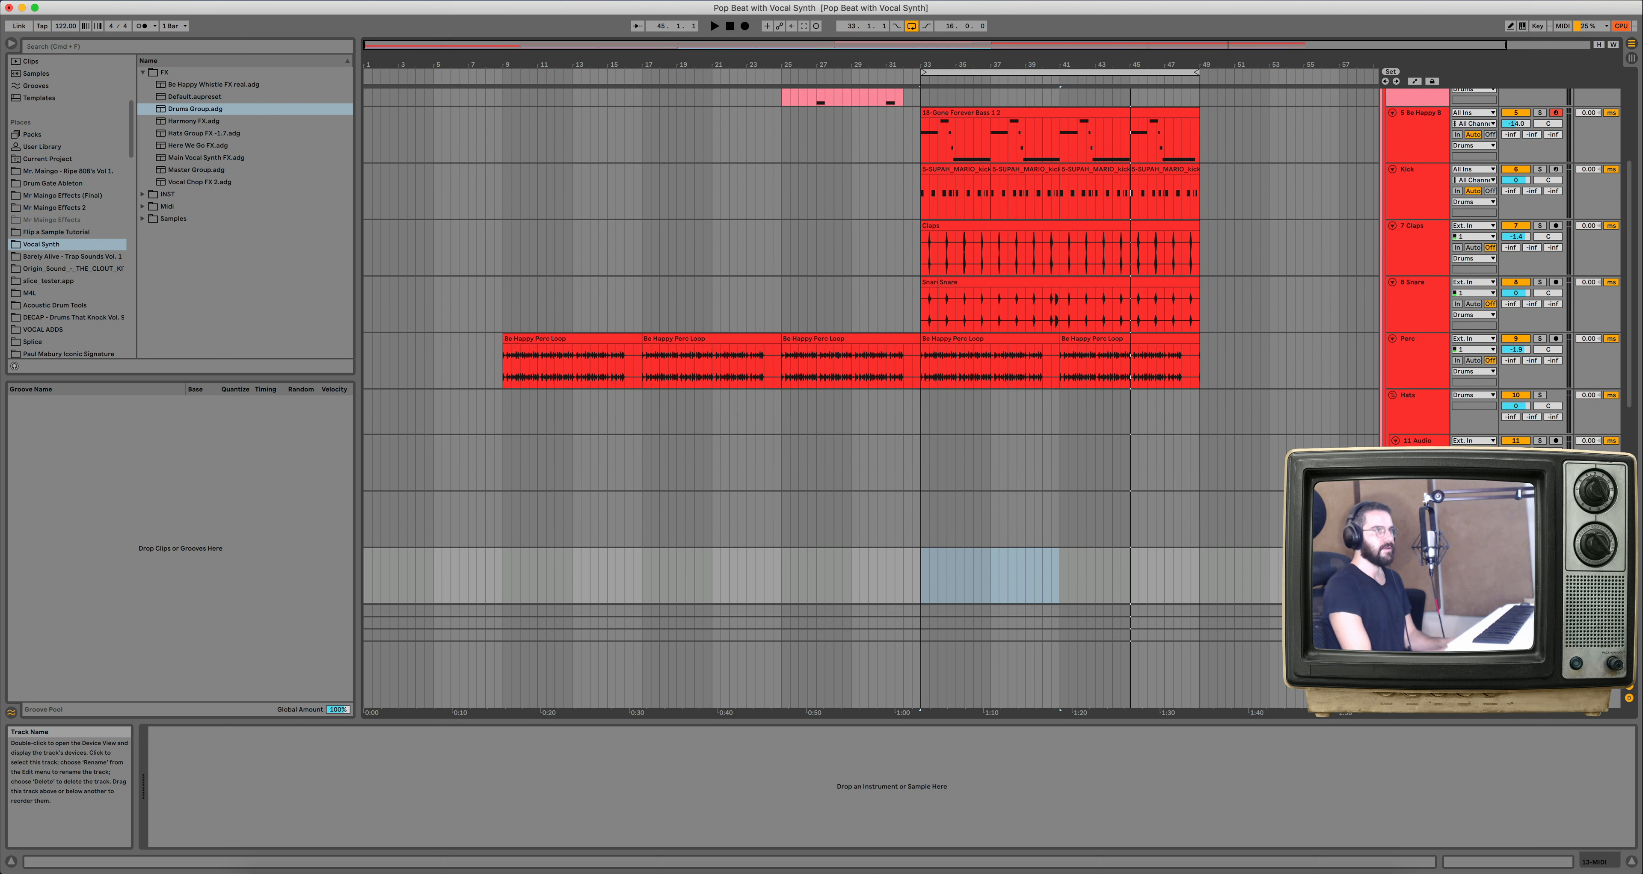
Place Be Happy Hat Loop.wav at bar 33 on the Hats audio track, audition it, and duplicate it three times up to bar 49.
{"action": "left_click", "coordinate": [1422, 366]}
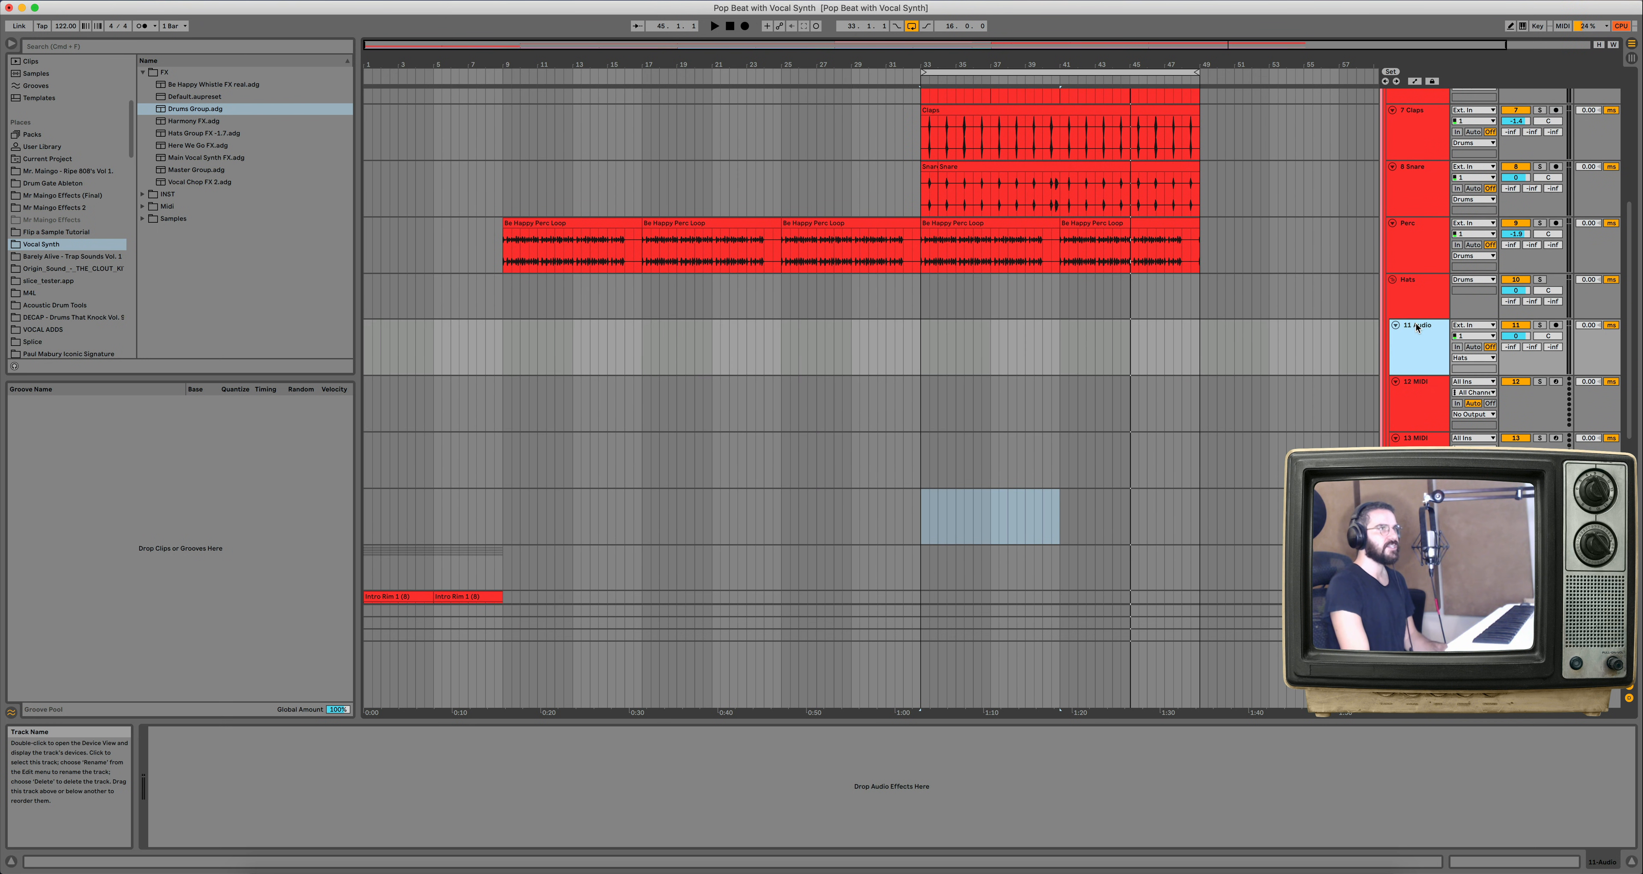
{"action": "left_click", "coordinate": [145, 218]}
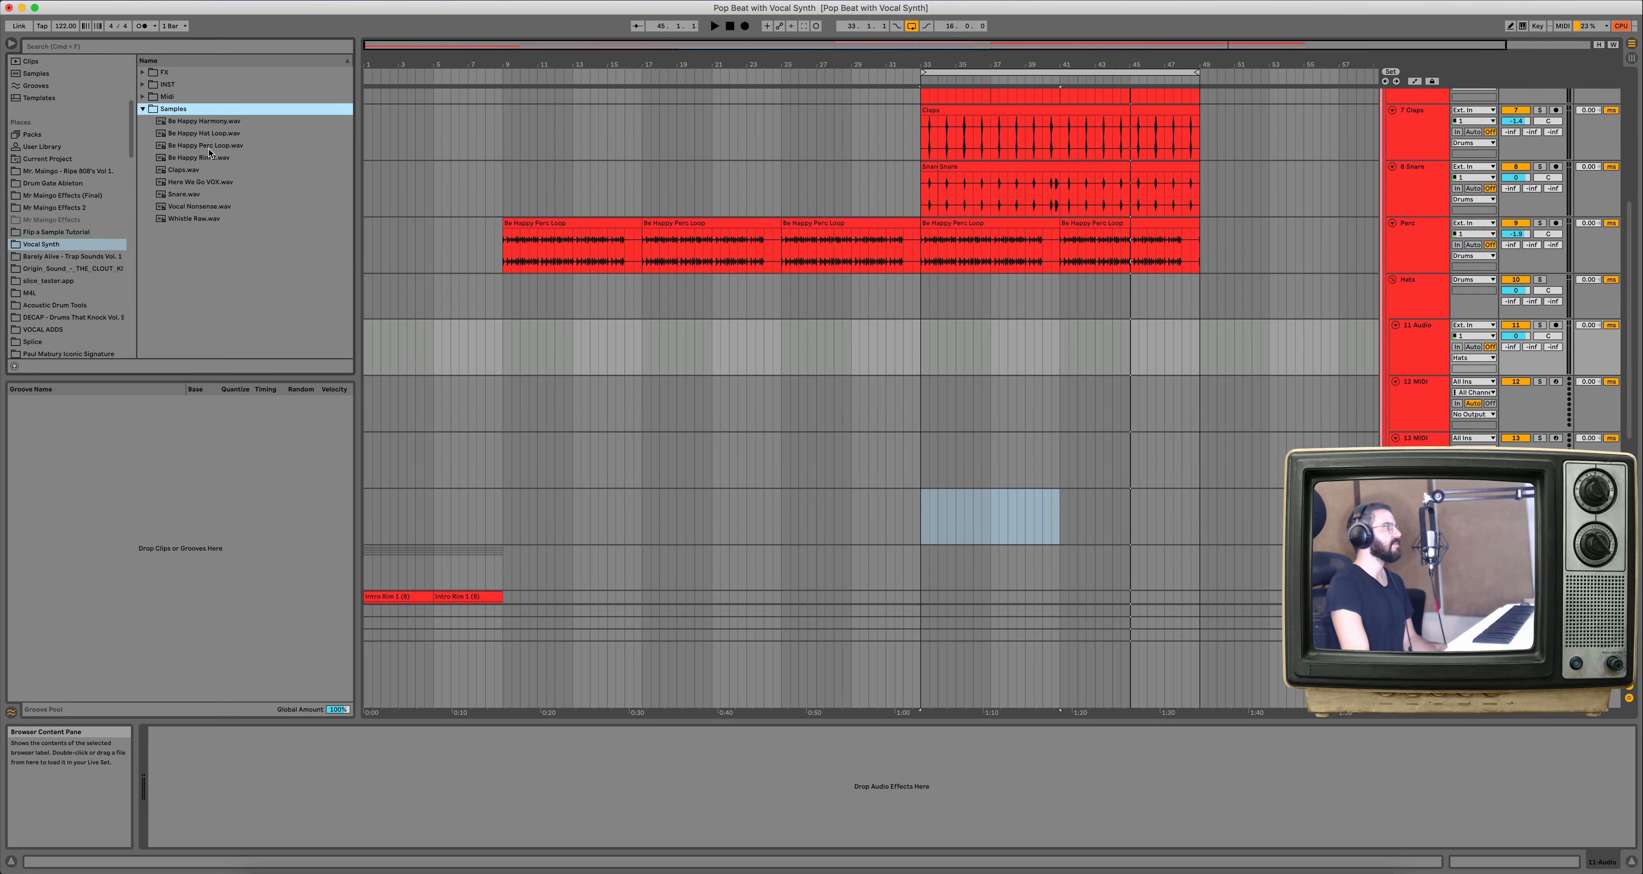
{"action": "left_click_drag", "start_coordinate": [204, 134], "coordinate": [926, 364]}
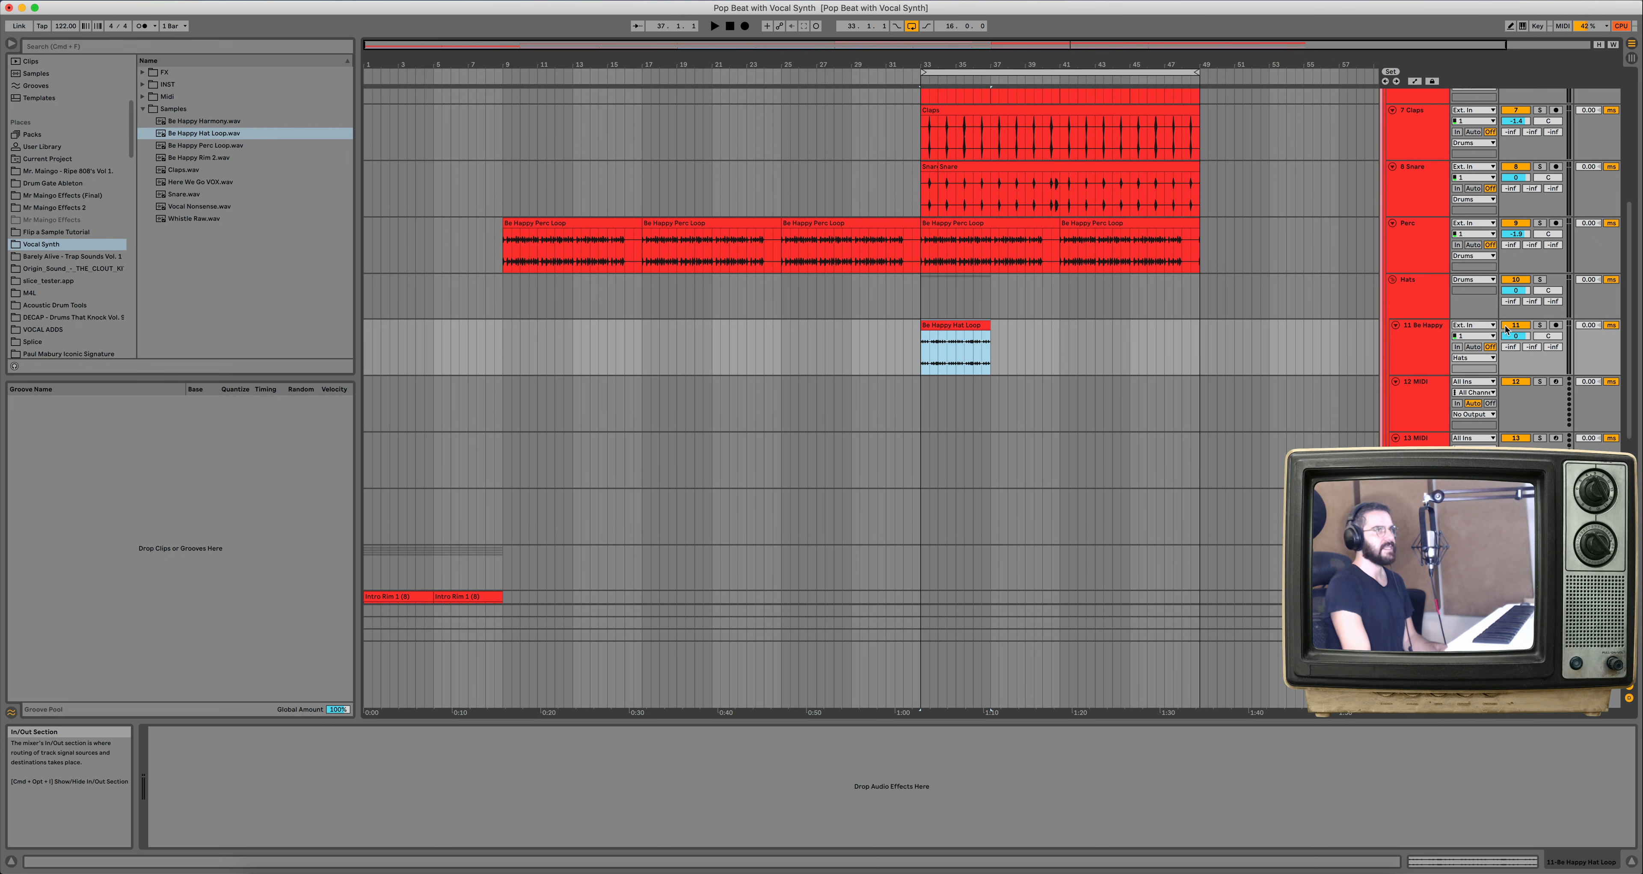
{"action": "key", "text": "space"}
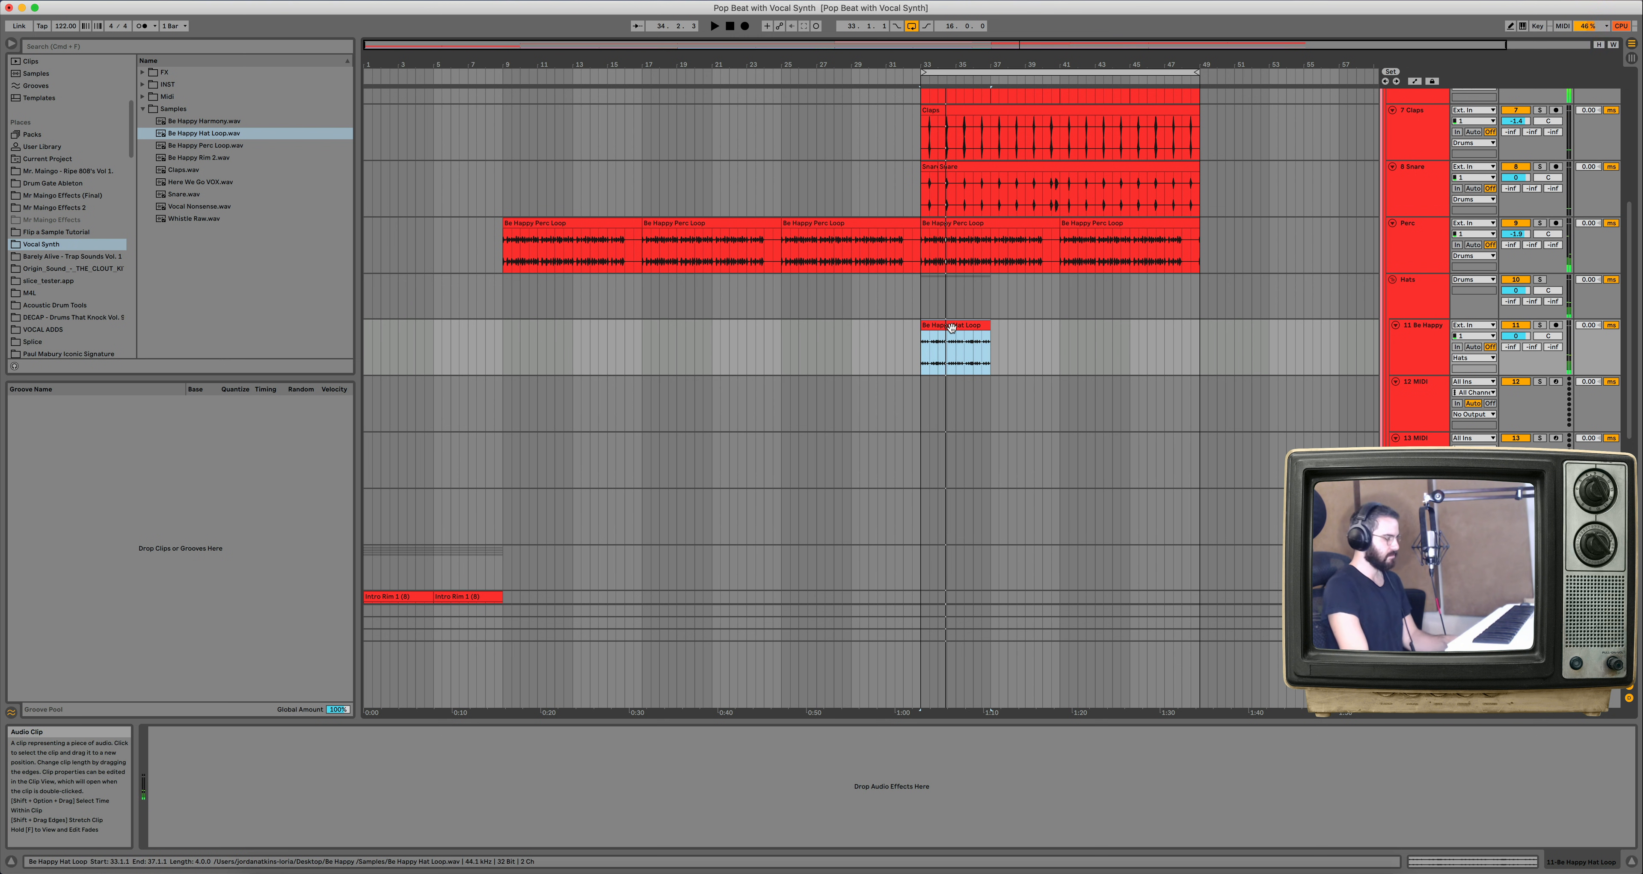
{"action": "key", "text": "space"}
{"action": "key", "text": "super+d"}
{"action": "key", "text": "super+d"}
{"action": "key", "text": "super+d"}
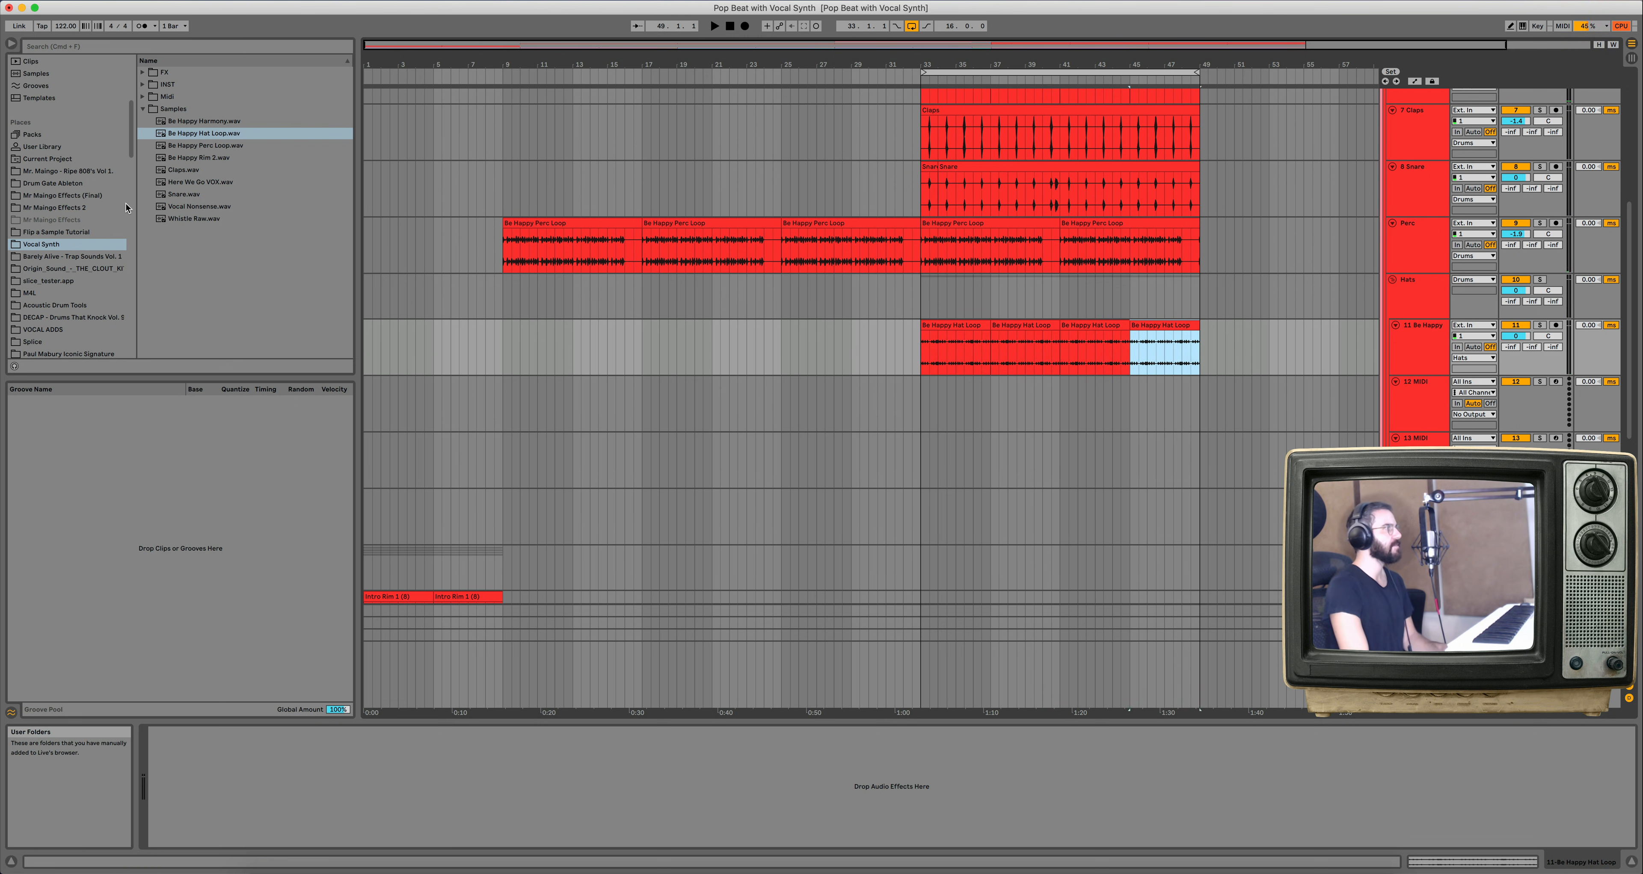
Place Hat 8th.mid from the Midi folder at bar 33 on the first MIDI track below the hat loop.
{"action": "left_click", "coordinate": [1412, 412]}
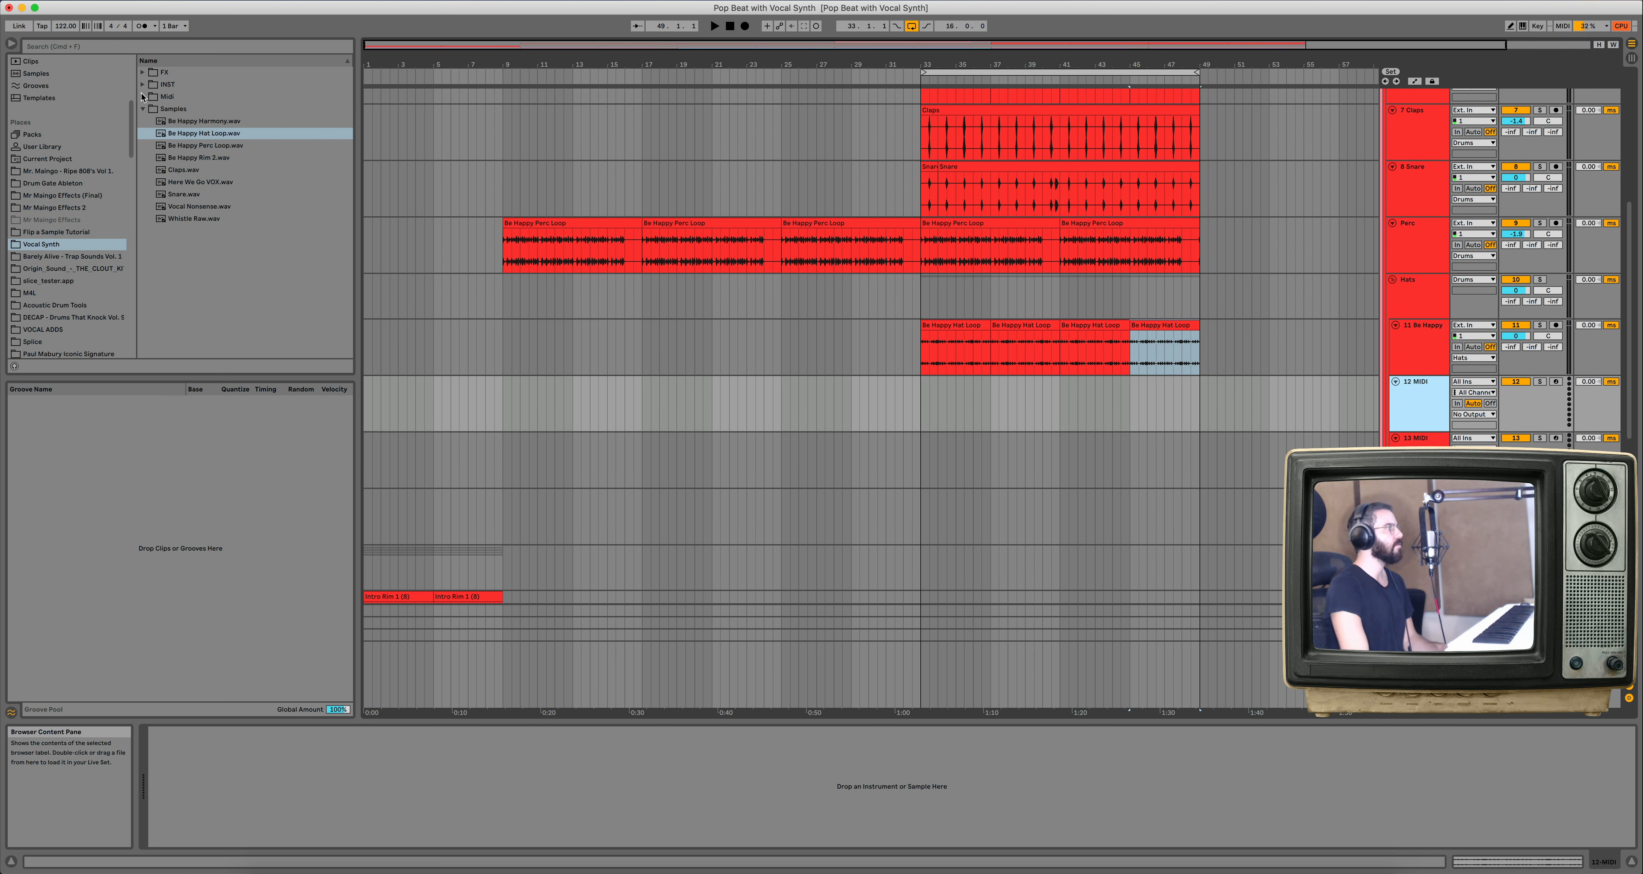
{"action": "left_click", "coordinate": [143, 96]}
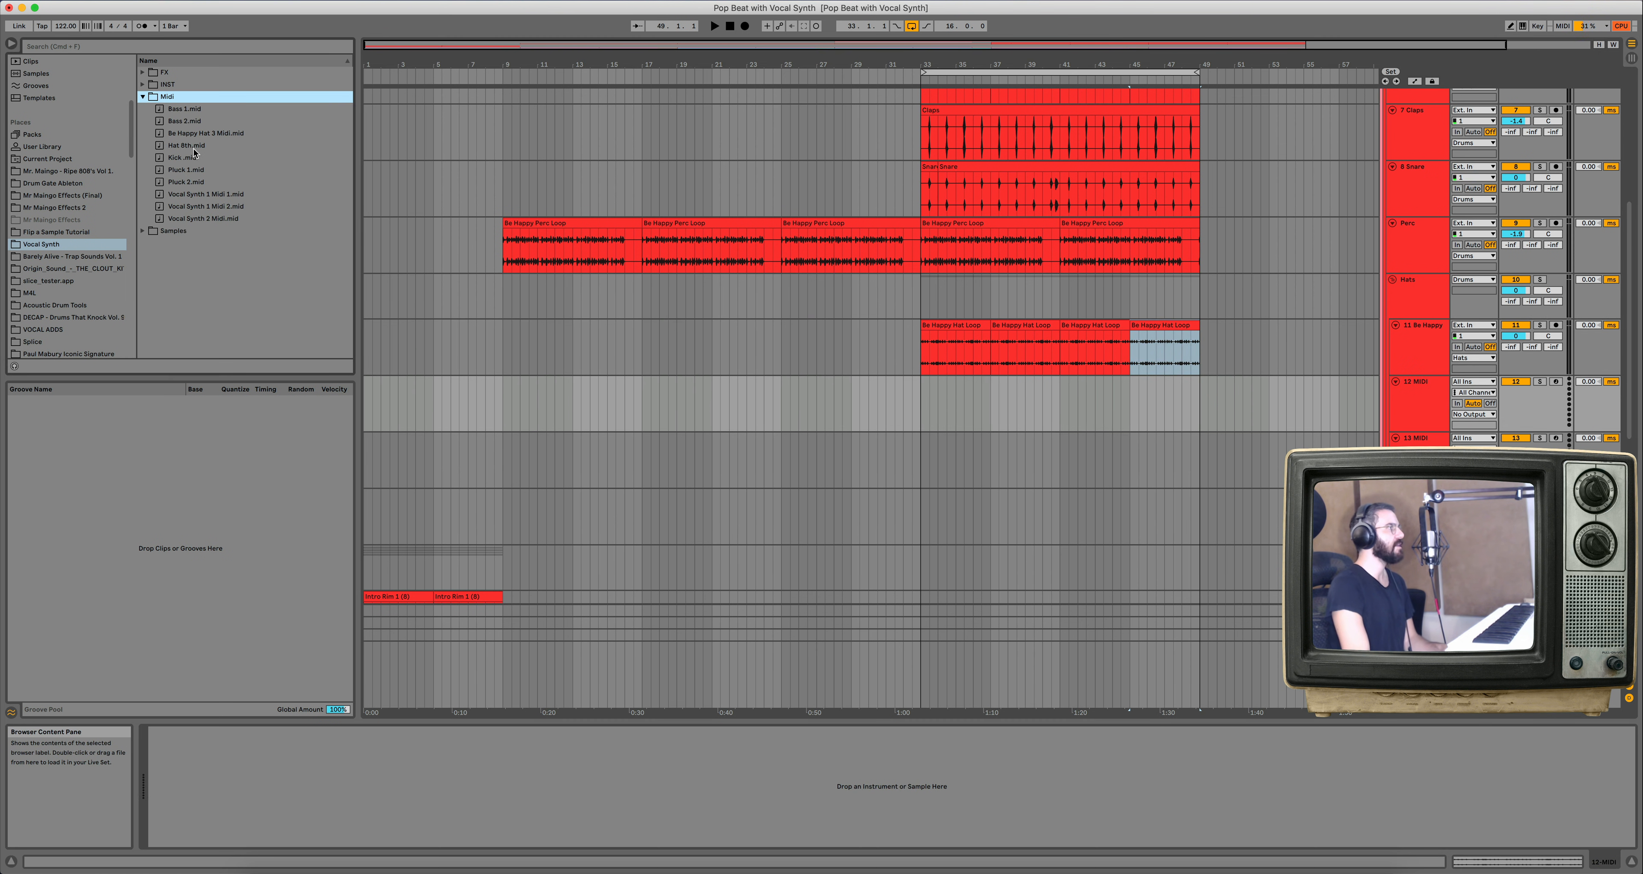
{"action": "left_click_drag", "start_coordinate": [193, 146], "coordinate": [956, 387]}
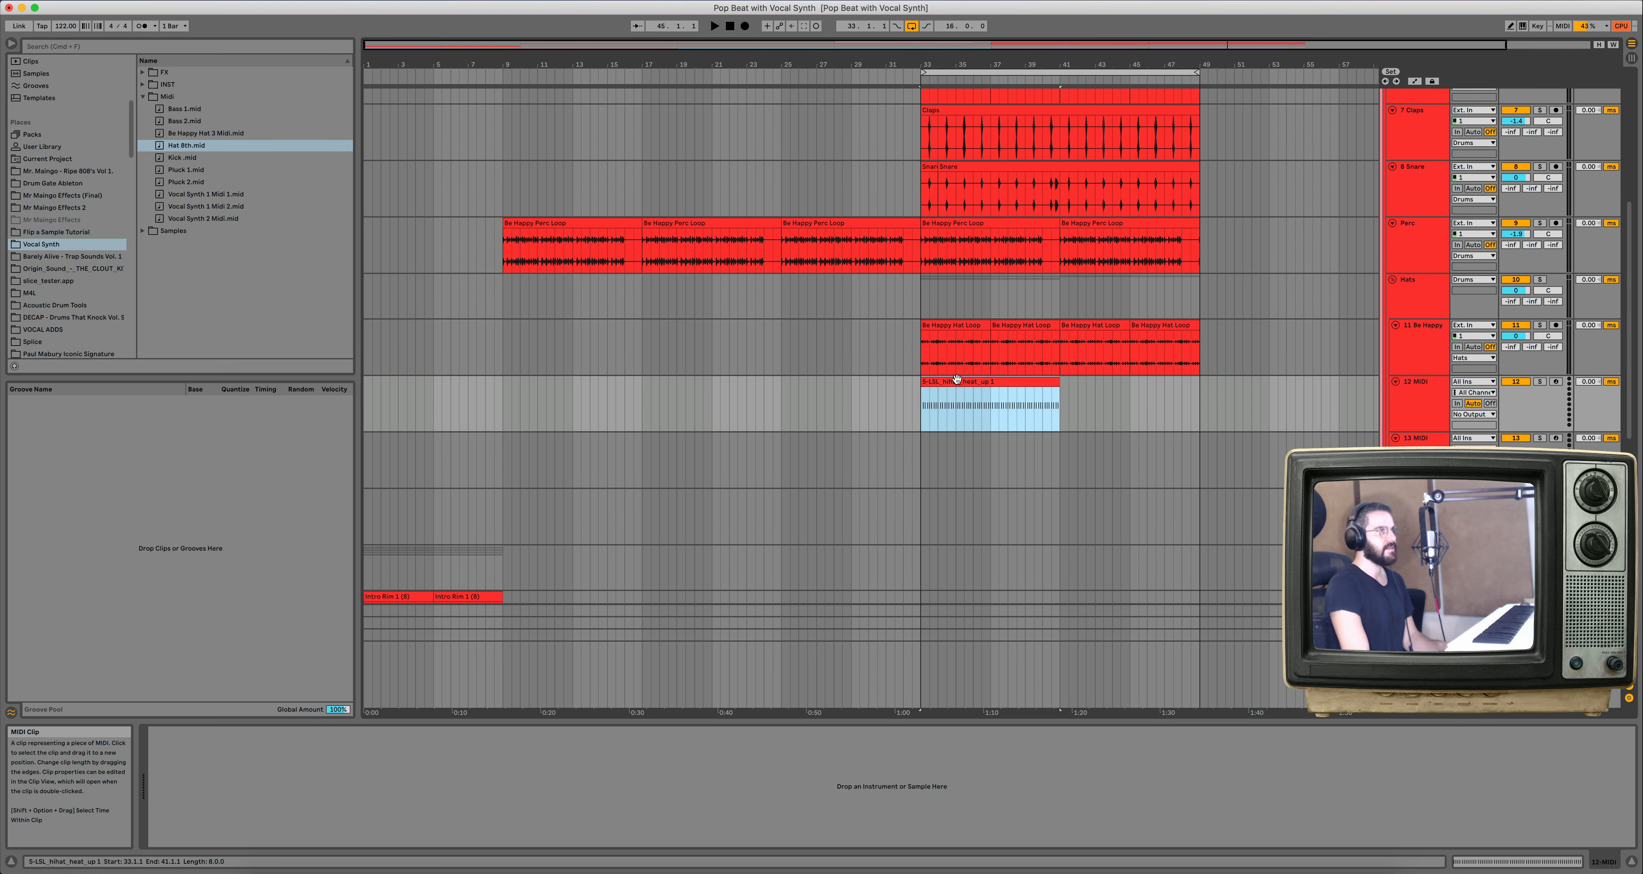
Duplicate the eighth-note hat clip up to bar 49 and copy both clips to the second MIDI track of the Hats group.
{"action": "key", "text": "super+d"}
{"action": "left_click", "coordinate": [992, 381], "text": "shift"}
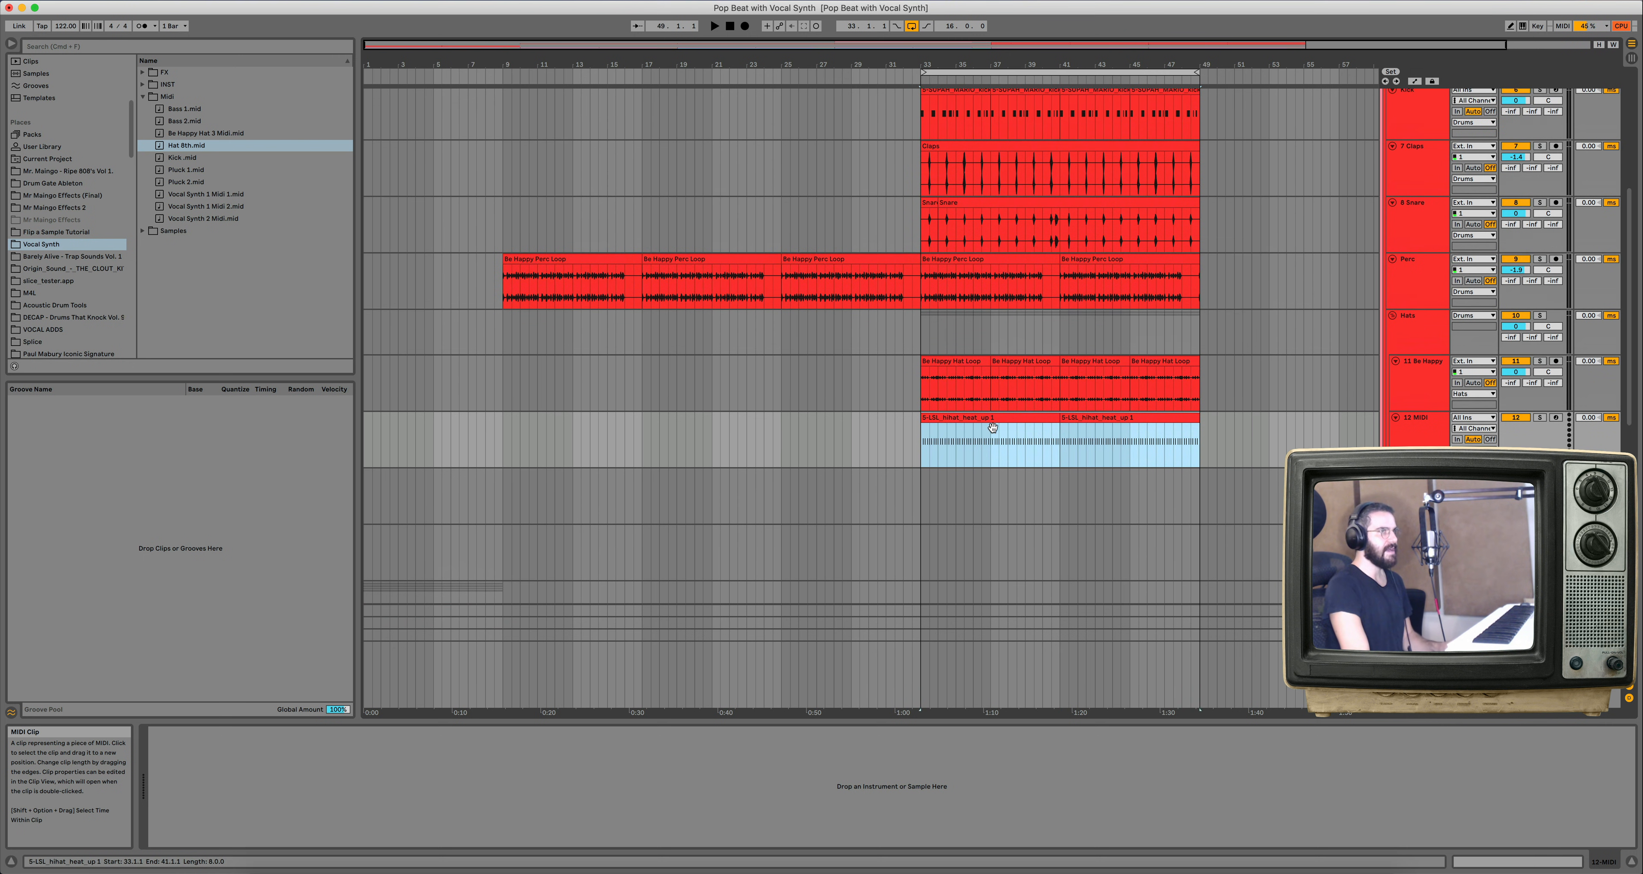
{"action": "left_click_drag", "start_coordinate": [976, 381], "coordinate": [979, 441]}
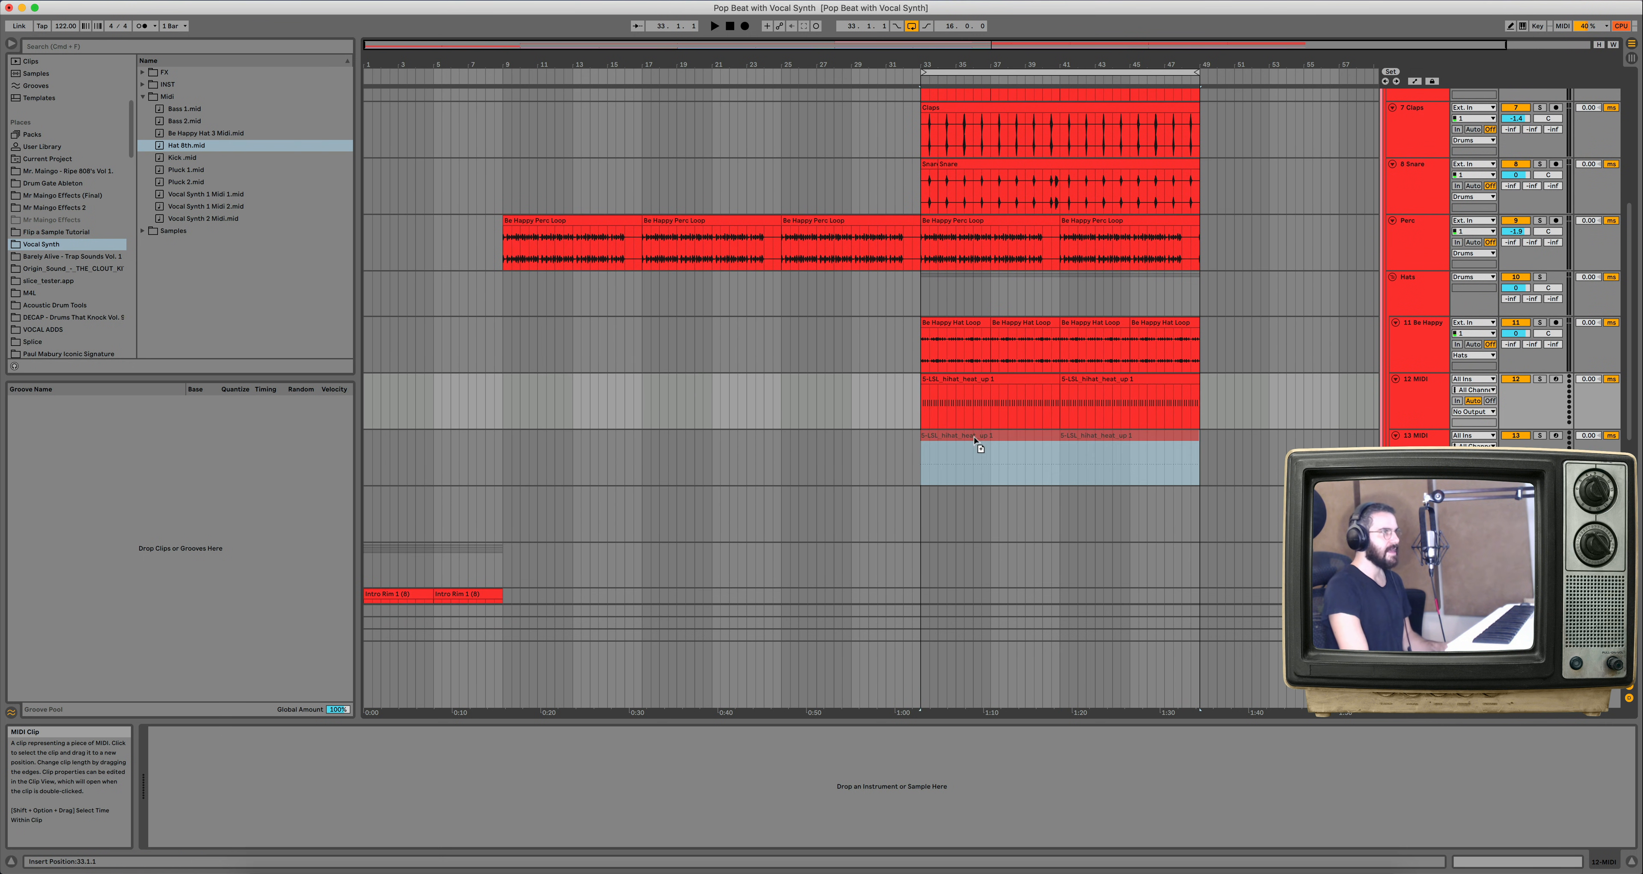
Place Be Happy Hat 3 Midi.mid at bar 33 on the third MIDI hat track, check its notes, and duplicate it up to bar 49.
{"action": "left_click_drag", "start_coordinate": [196, 133], "coordinate": [927, 534]}
{"action": "left_click", "coordinate": [956, 510]}
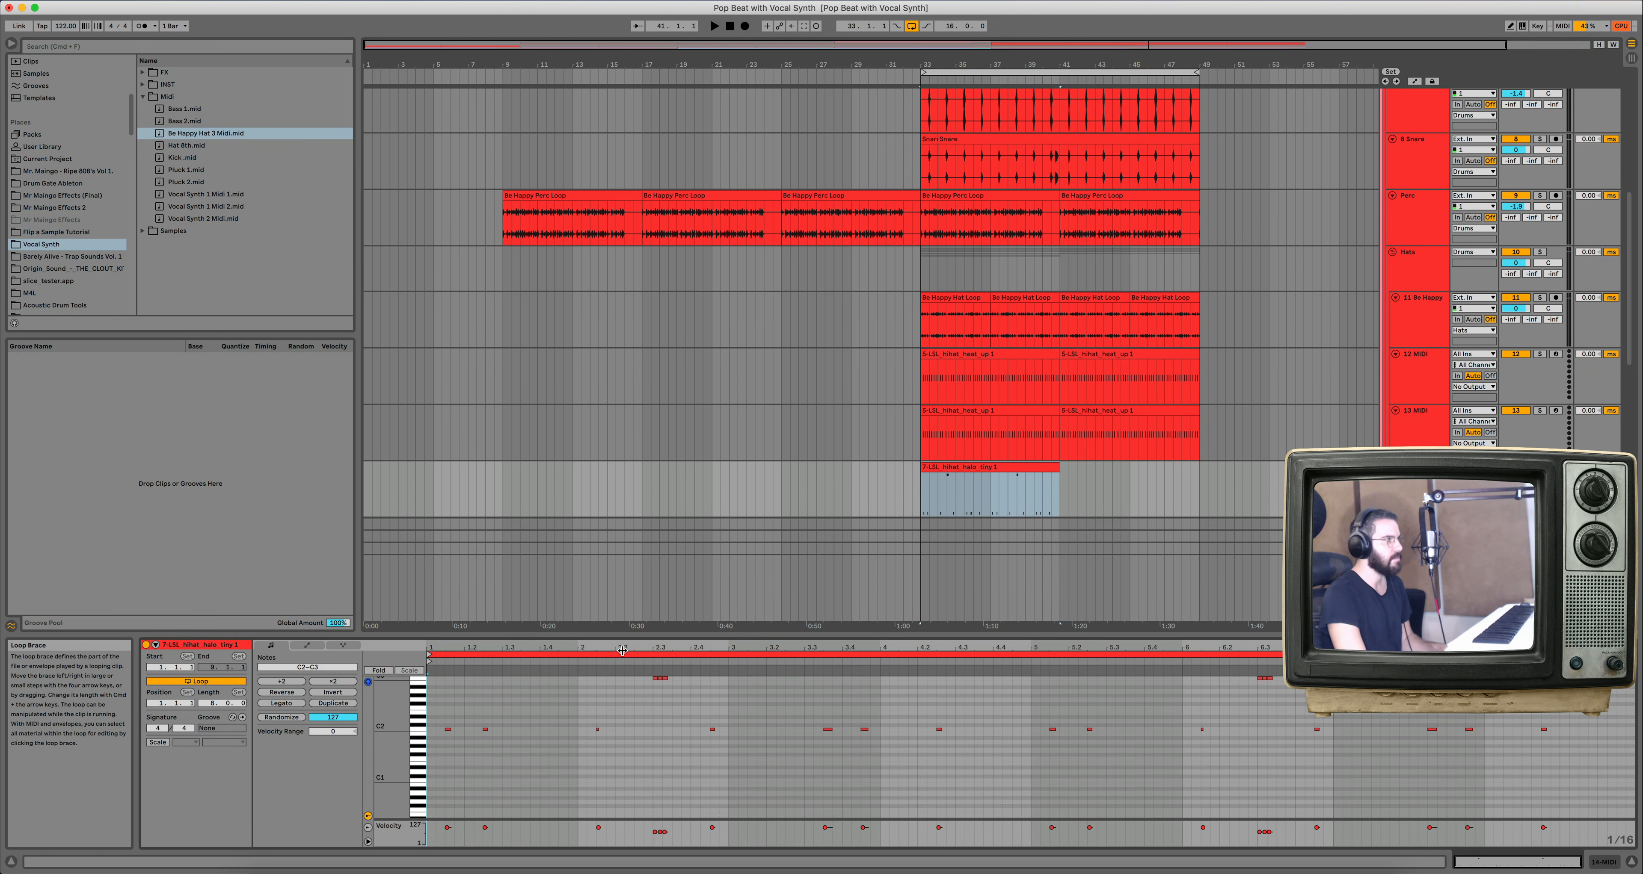
{"action": "left_click_drag", "start_coordinate": [622, 651], "coordinate": [500, 736]}
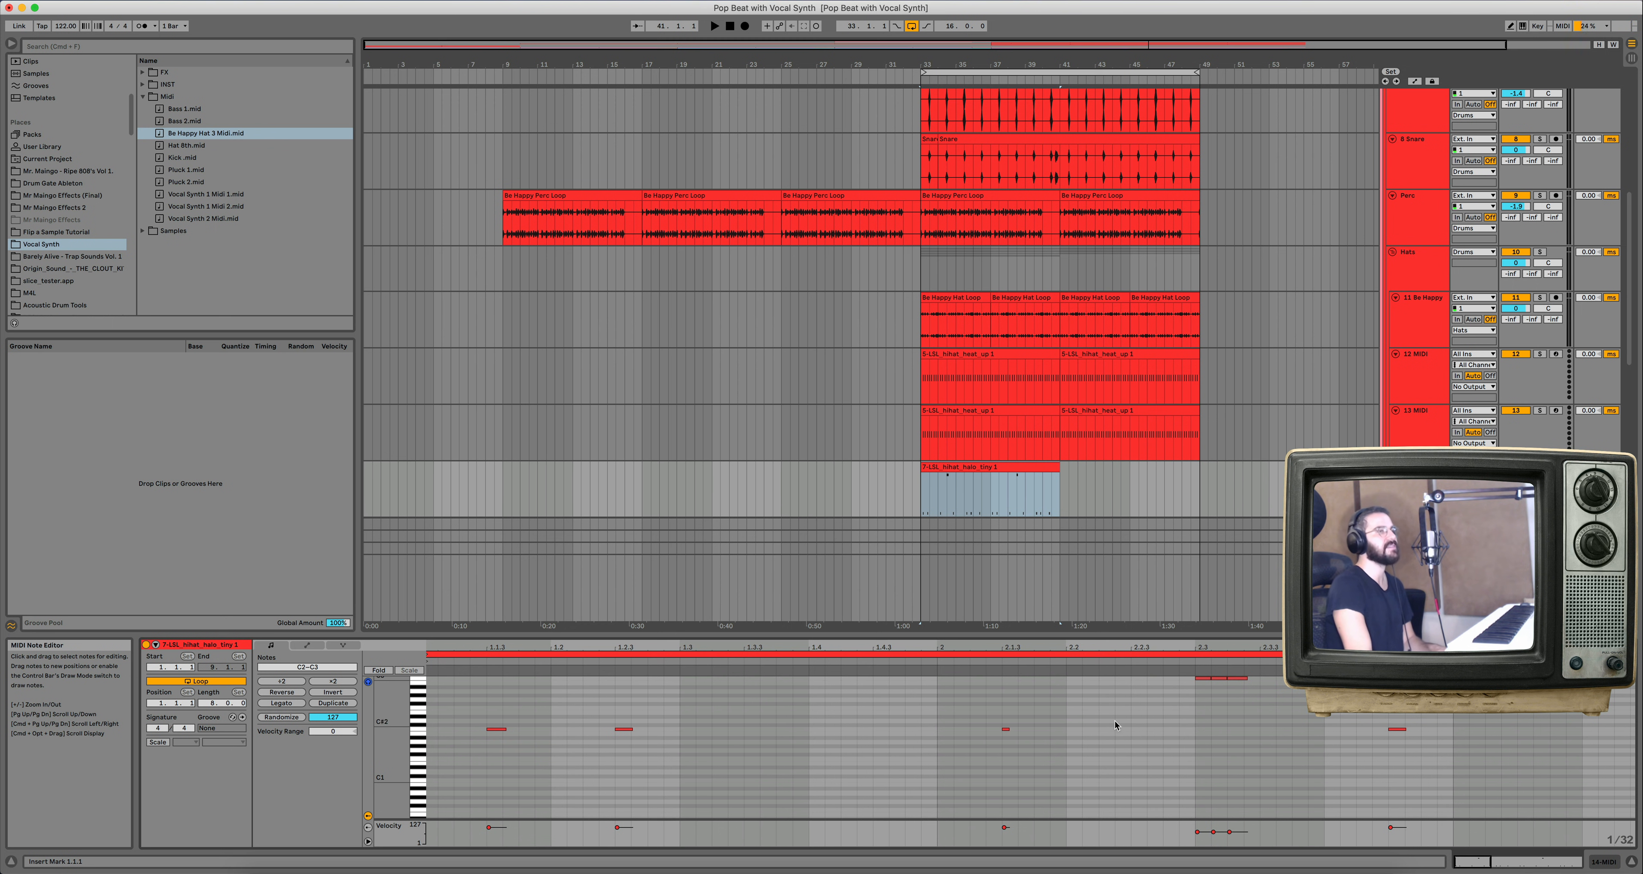
{"action": "key", "text": "shift+Tab"}
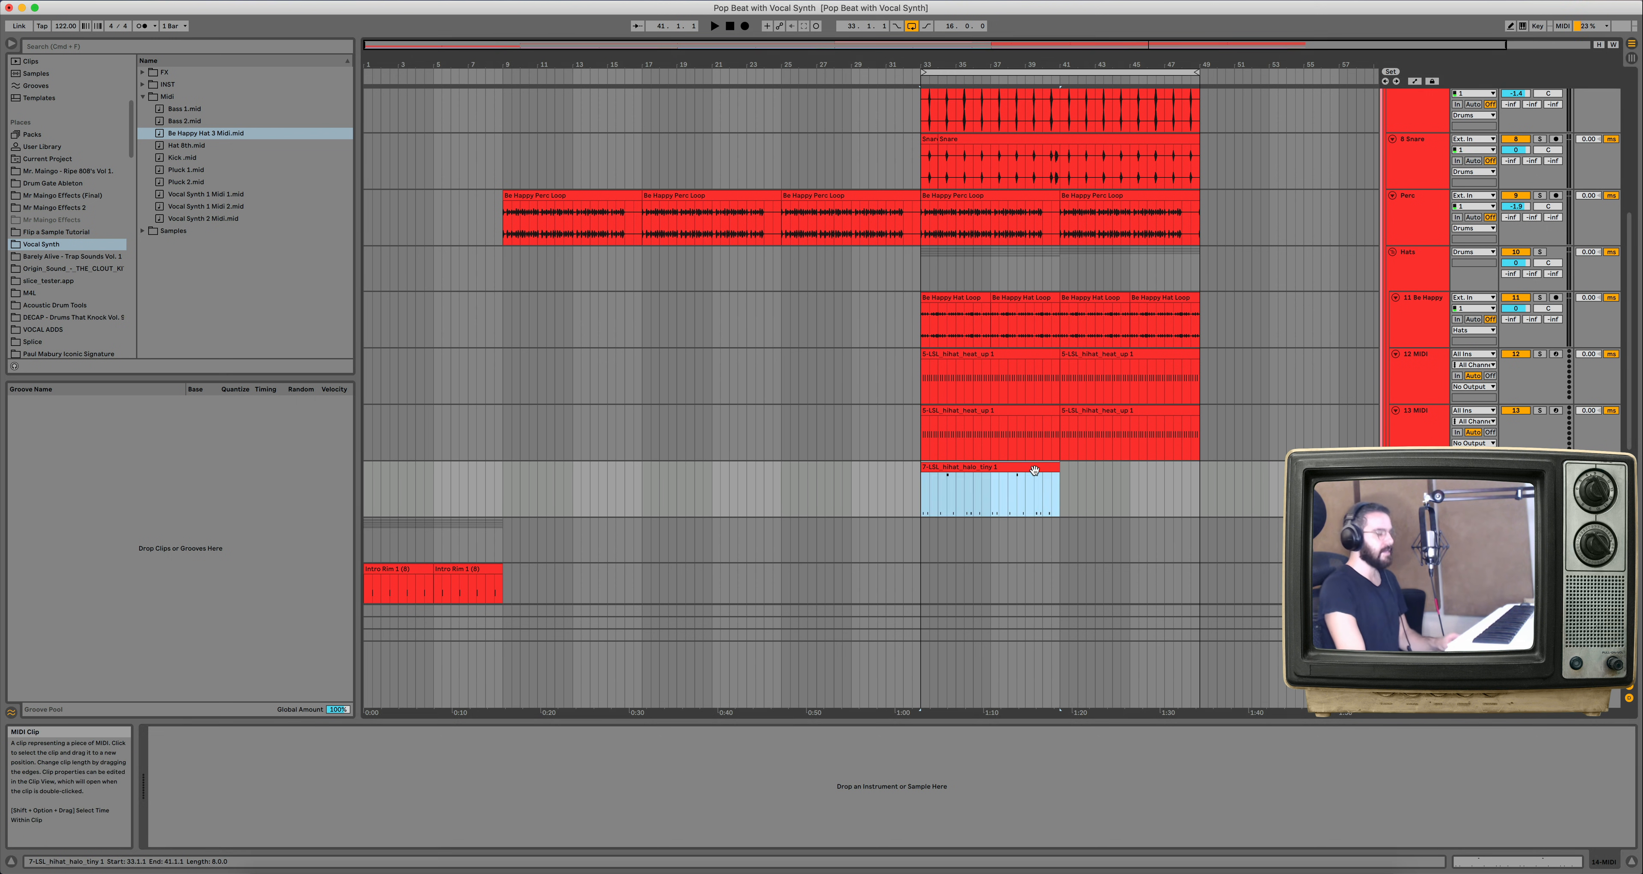
{"action": "key", "text": "super+d"}
Load the Be Happy Hat 1, Hat 2 and Hat 3 instruments onto the three MIDI hat tracks in order, and audition the loop from bar 33.
{"action": "left_click", "coordinate": [1415, 468]}
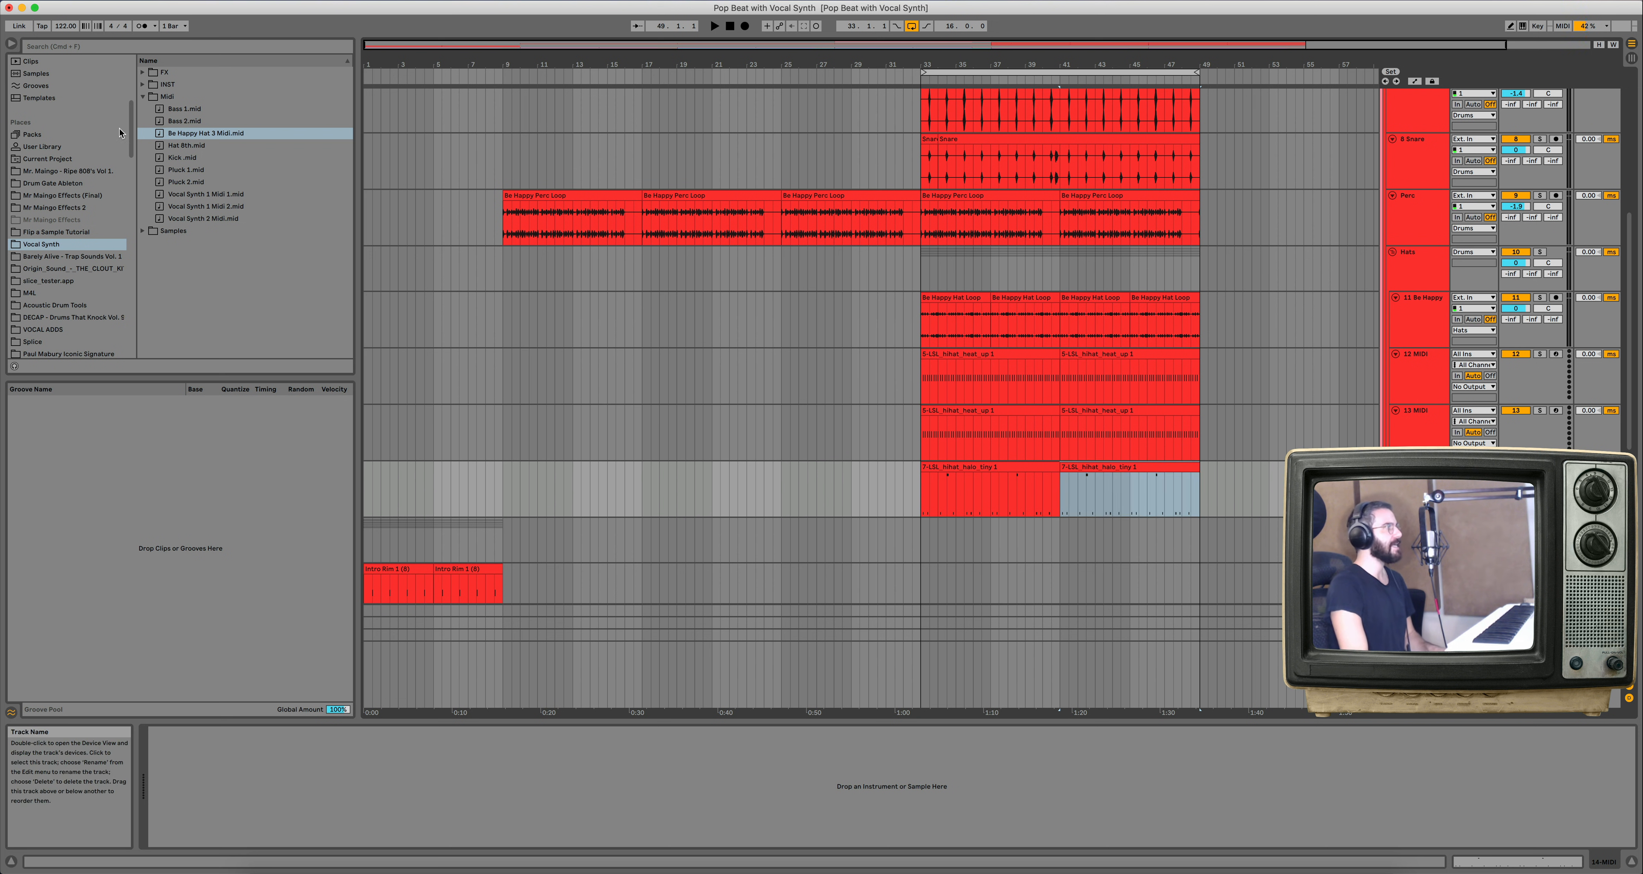
{"action": "left_click", "coordinate": [138, 83]}
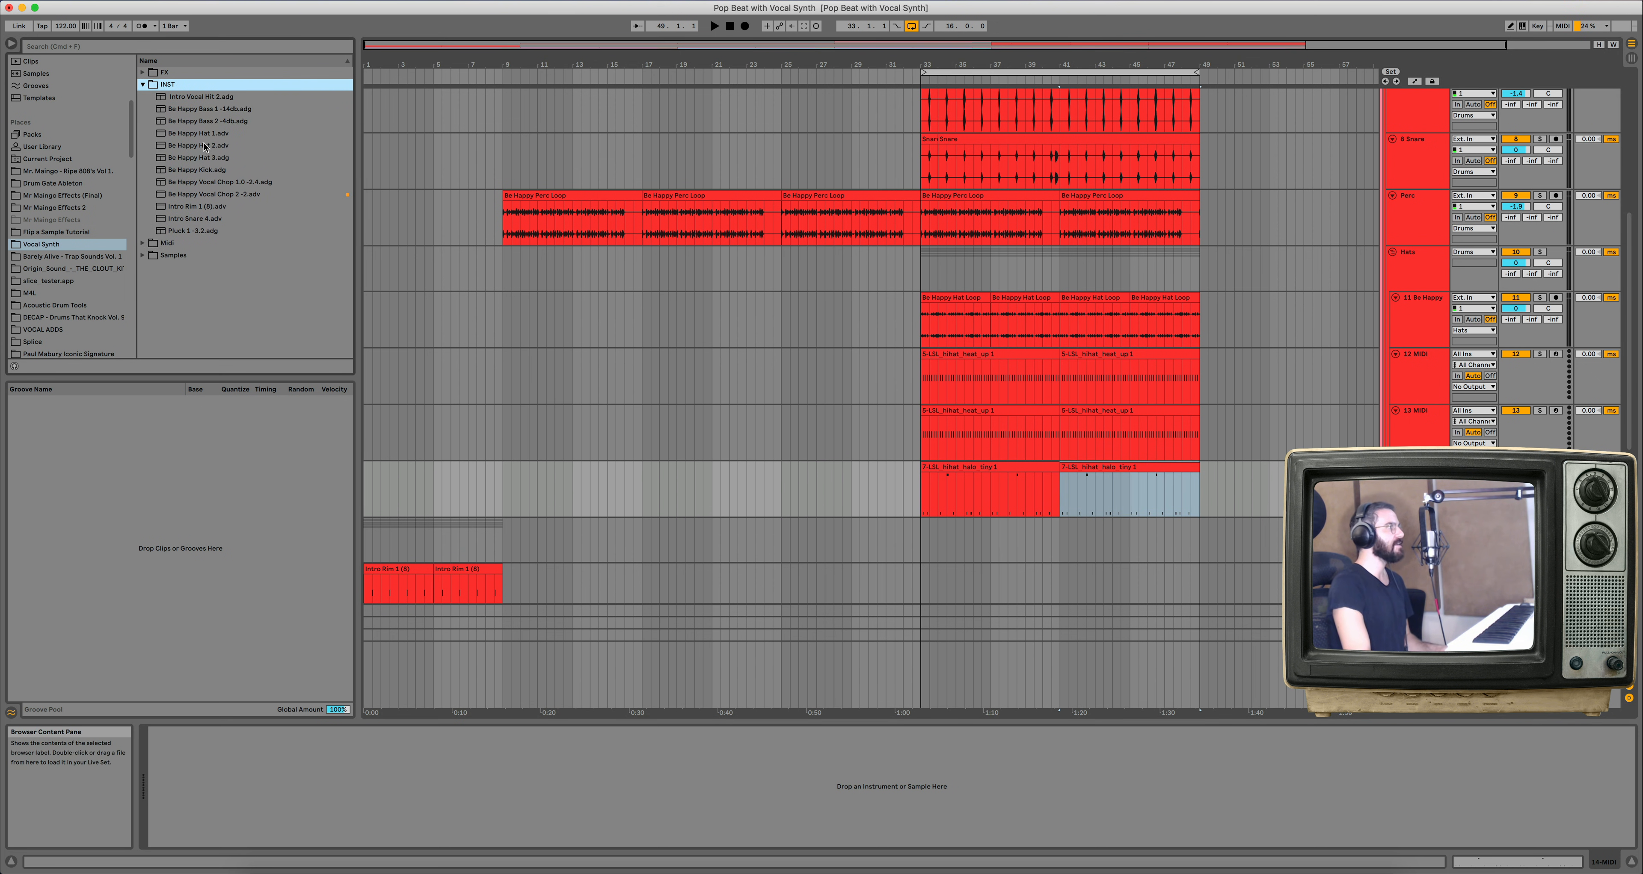
{"action": "left_click", "coordinate": [211, 134]}
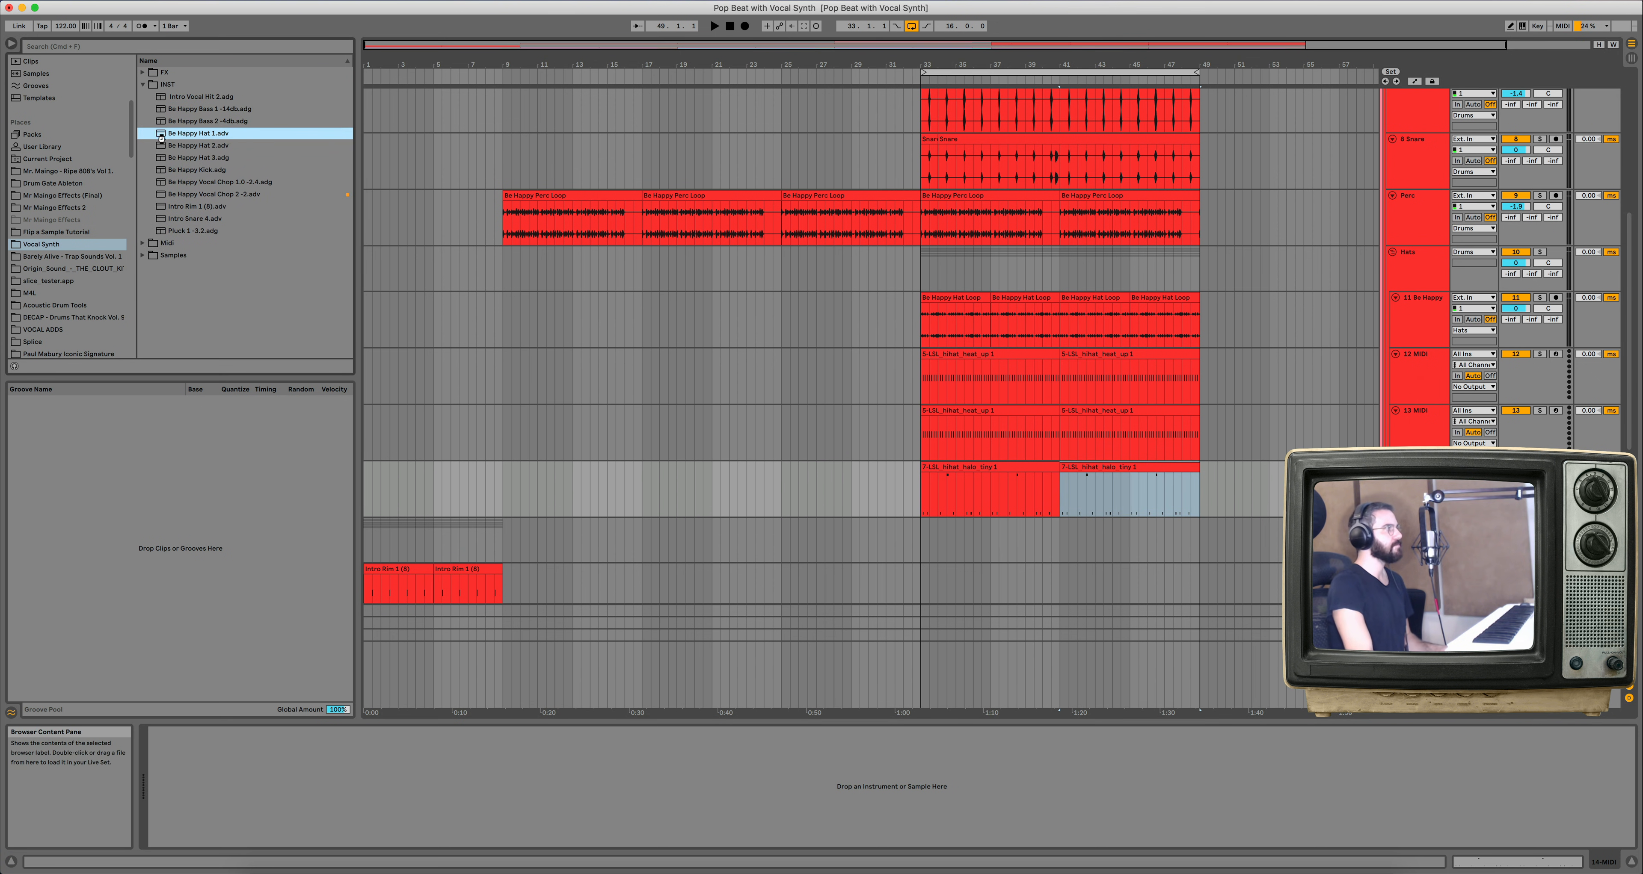
{"action": "left_click_drag", "start_coordinate": [212, 146], "coordinate": [1430, 434]}
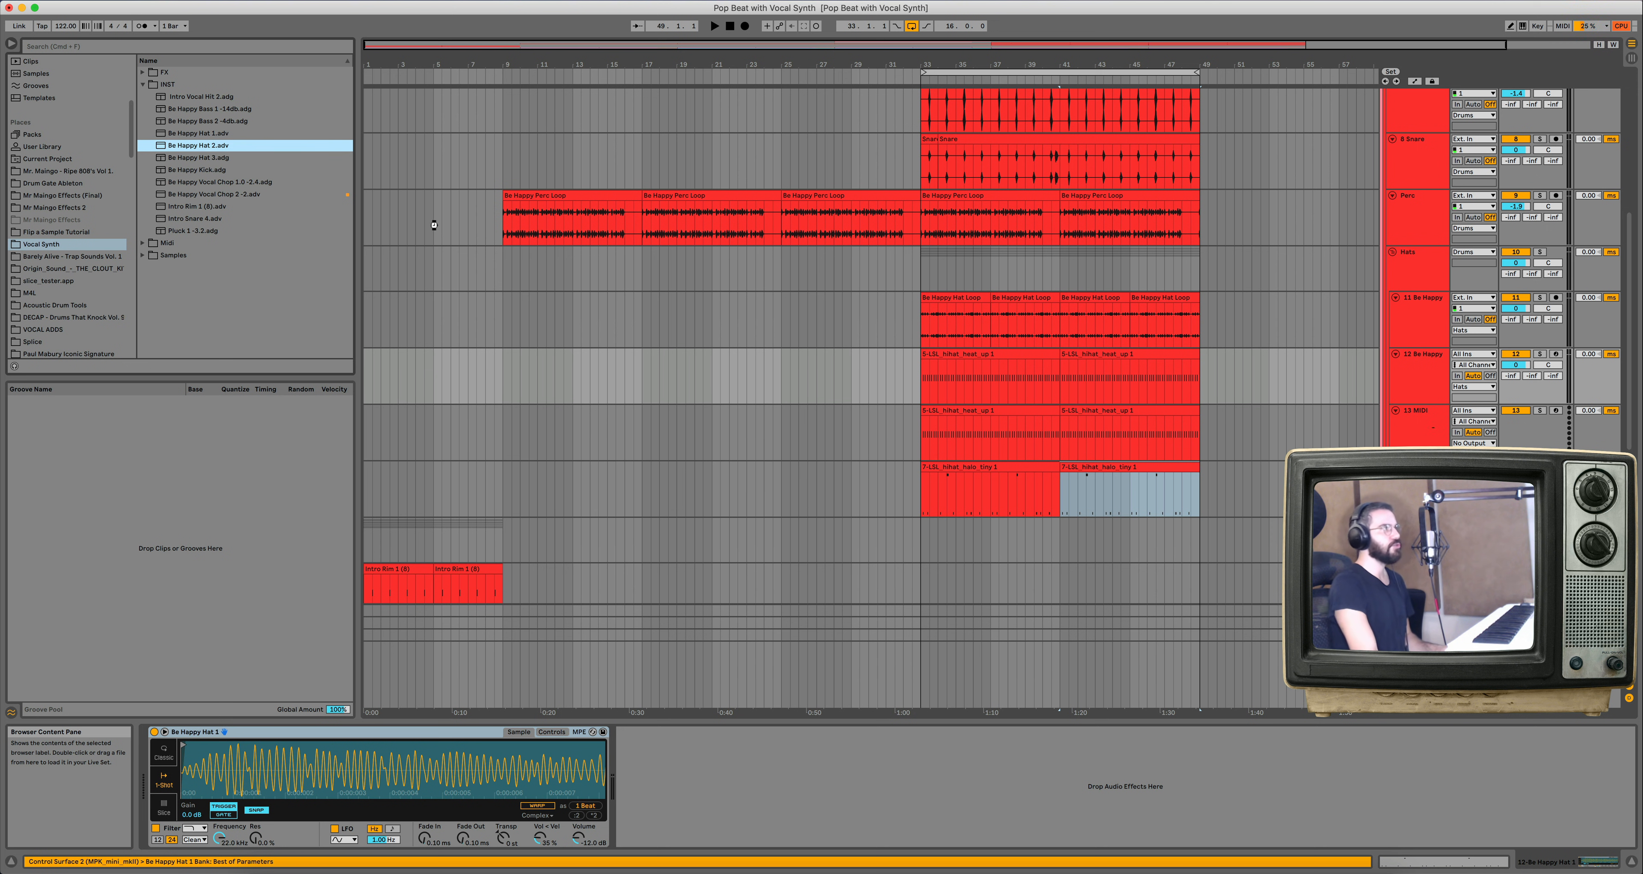
{"action": "left_click_drag", "start_coordinate": [220, 158], "coordinate": [1419, 484]}
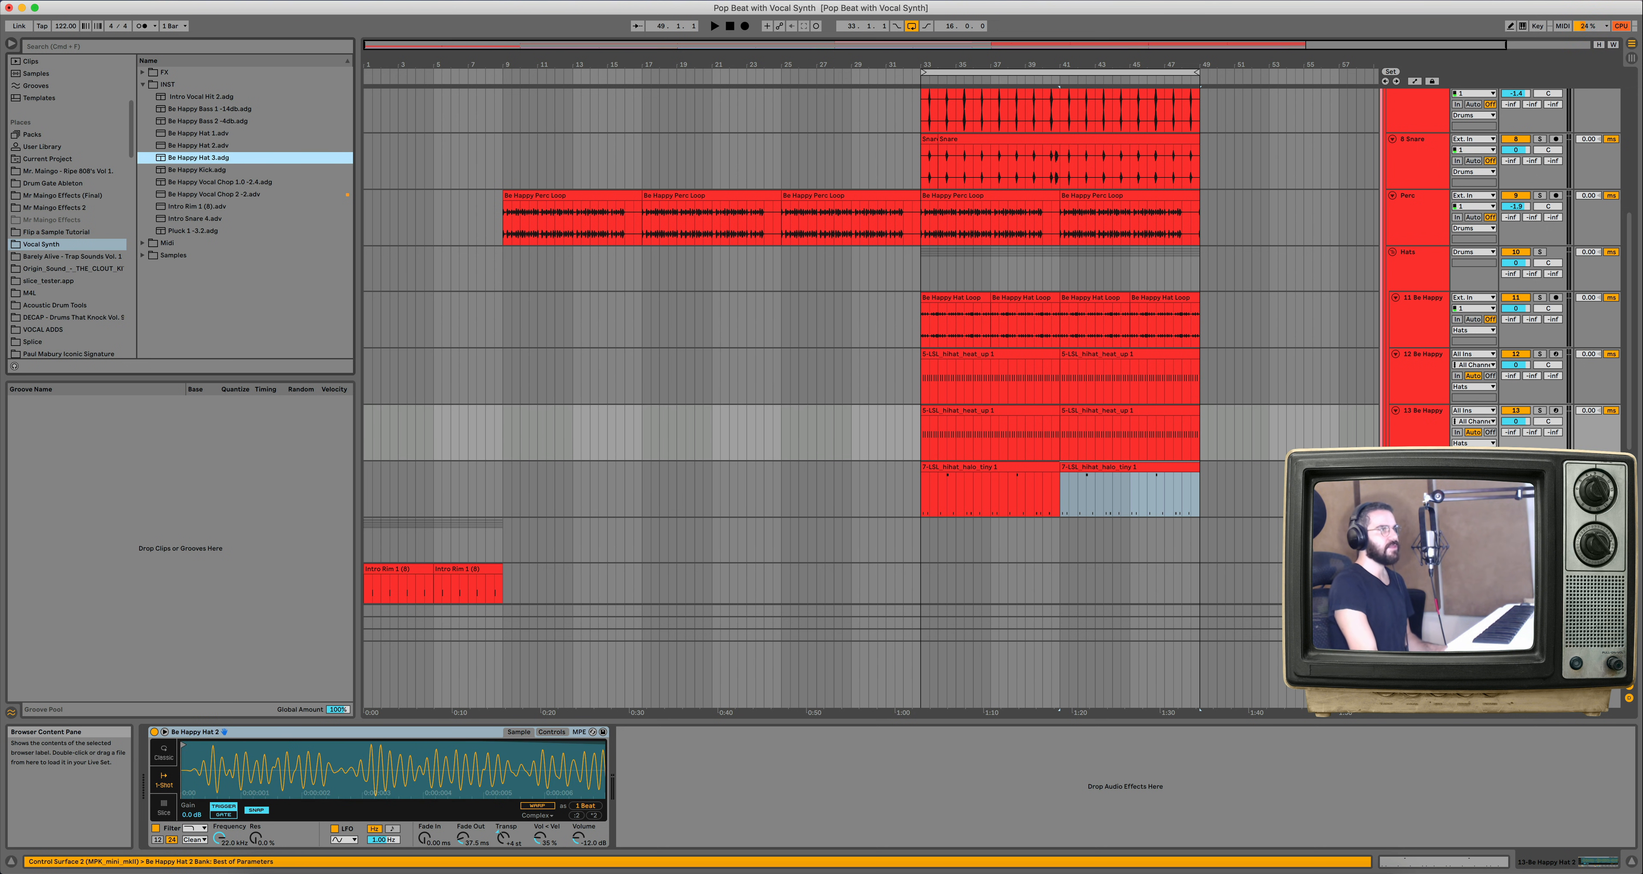
{"action": "left_click", "coordinate": [954, 71]}
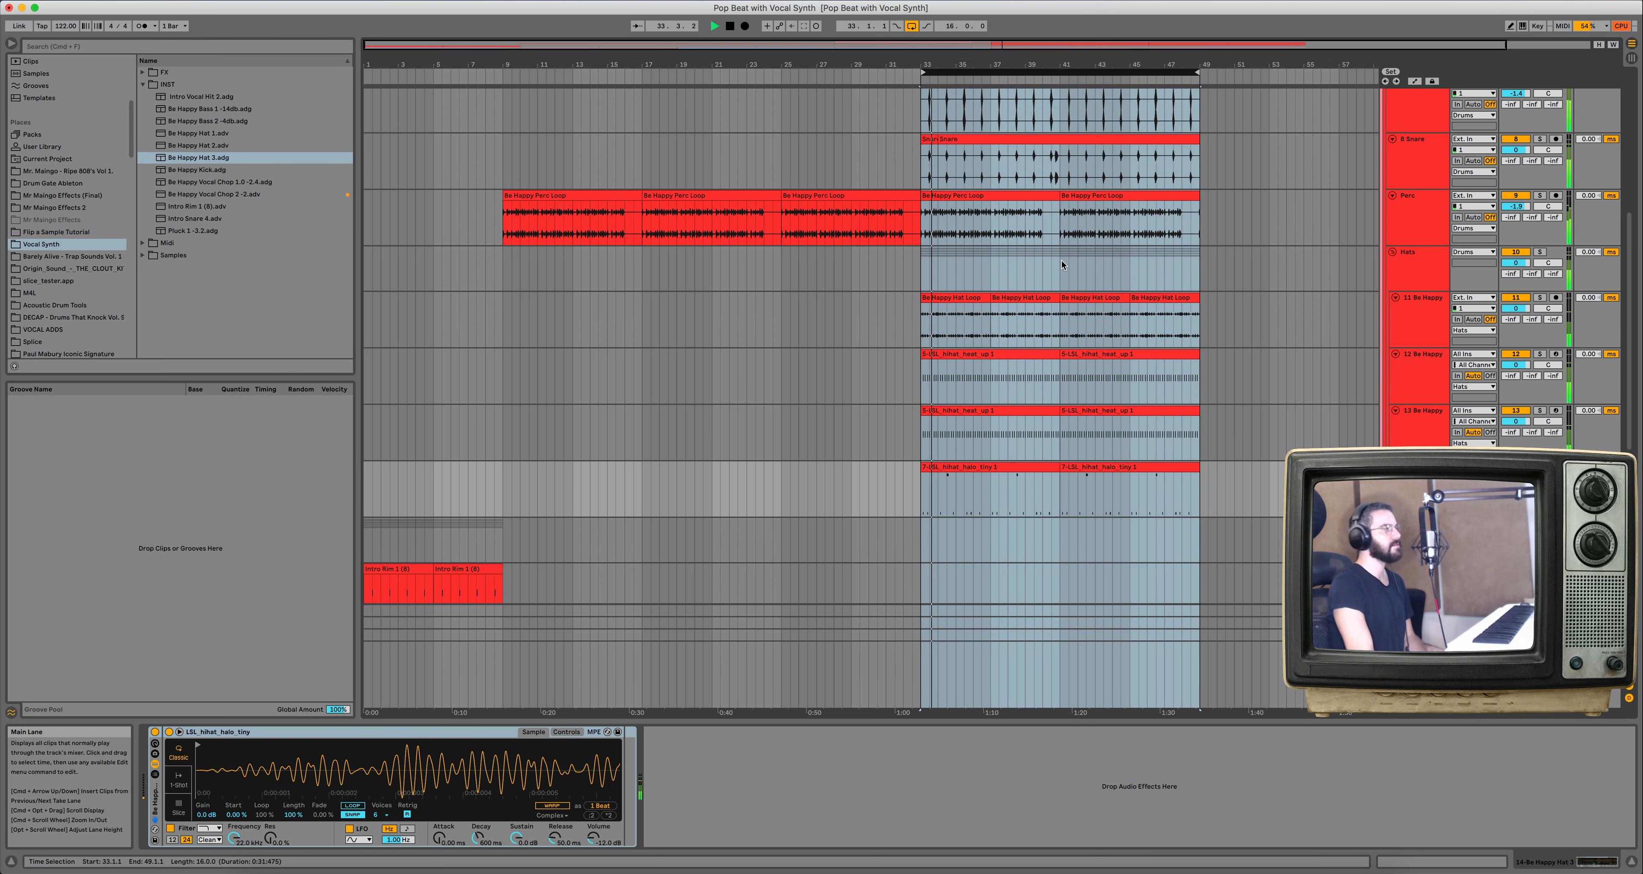
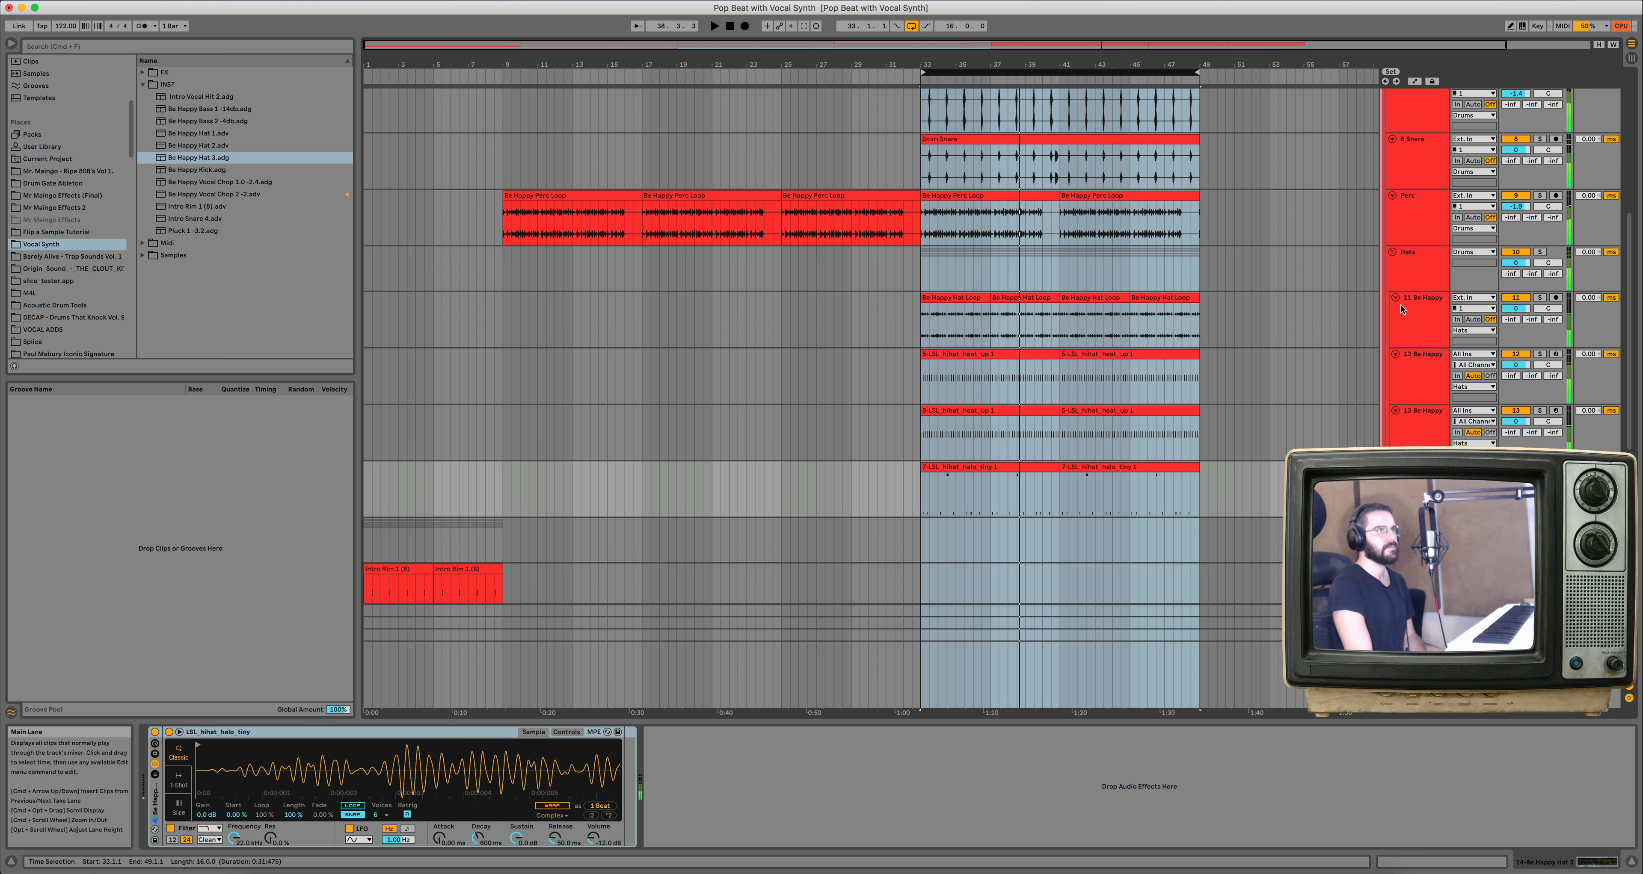
{"action": "key", "text": "space"}
Load the Hats Group FX -1.7.adg effects rack from the FX folder onto the Hats group.
{"action": "left_click", "coordinate": [1414, 255]}
{"action": "left_click", "coordinate": [142, 73]}
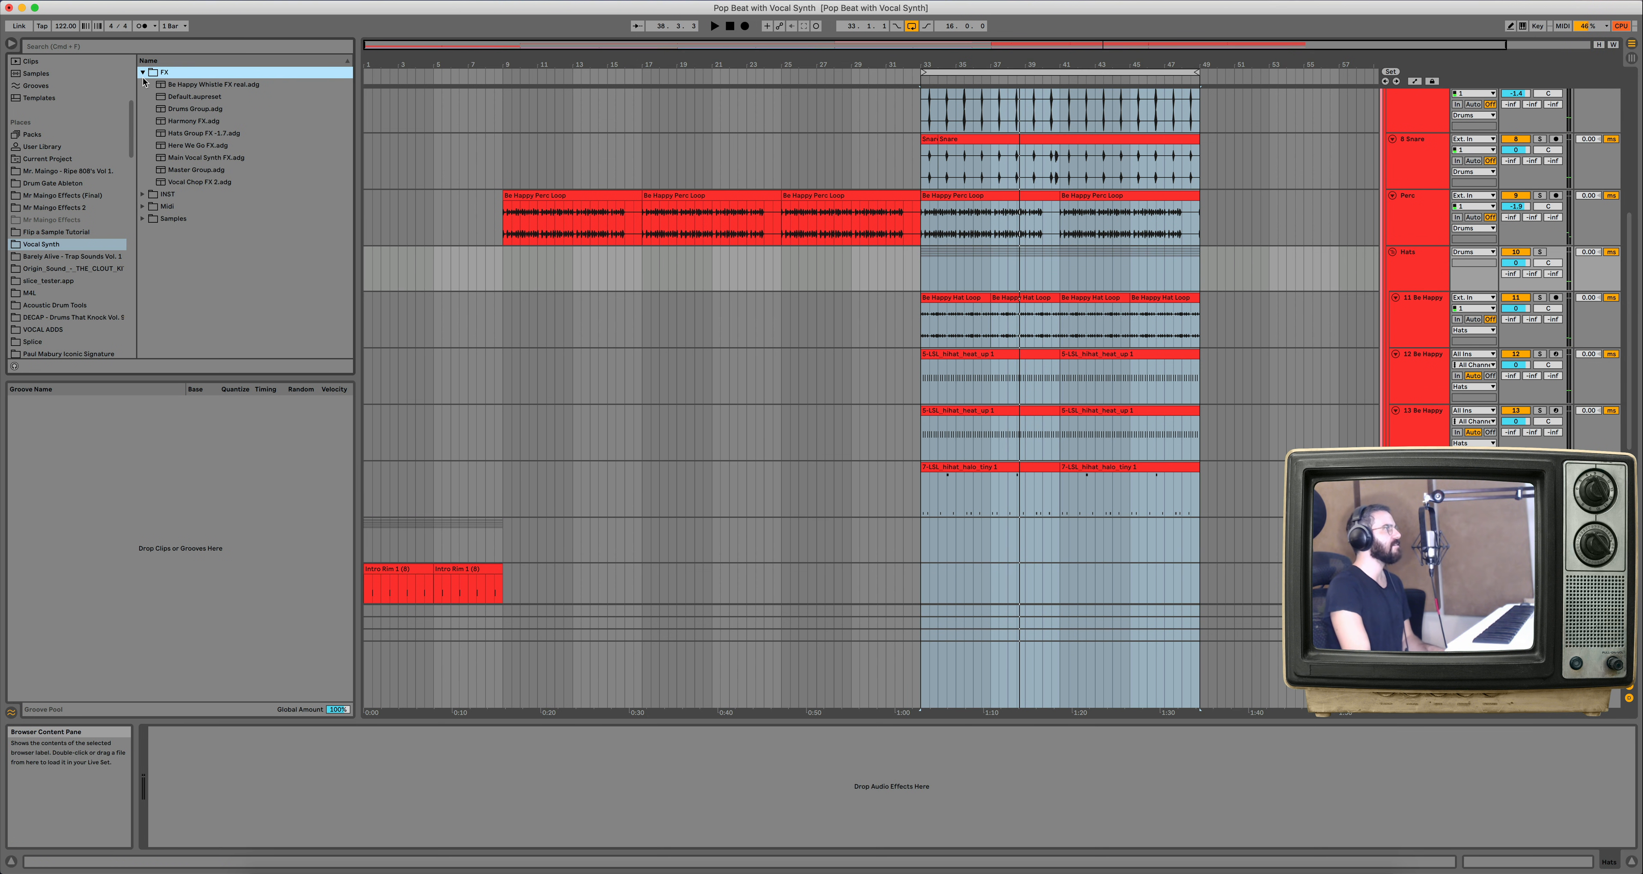
{"action": "left_click", "coordinate": [211, 135]}
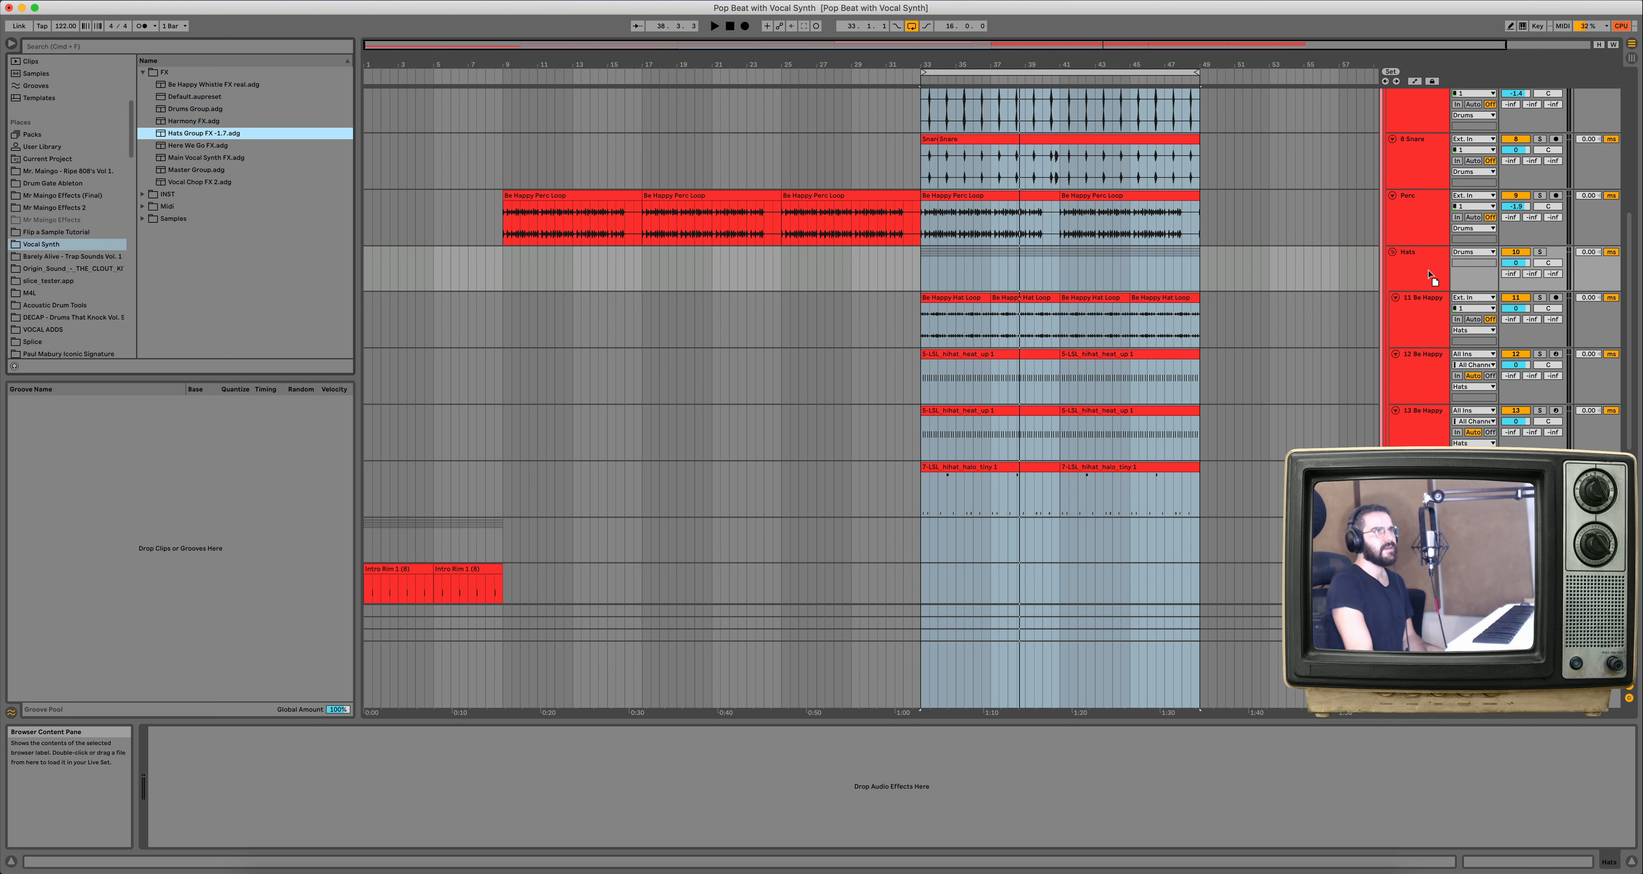
{"action": "left_click_drag", "start_coordinate": [324, 871], "coordinate": [287, 813]}
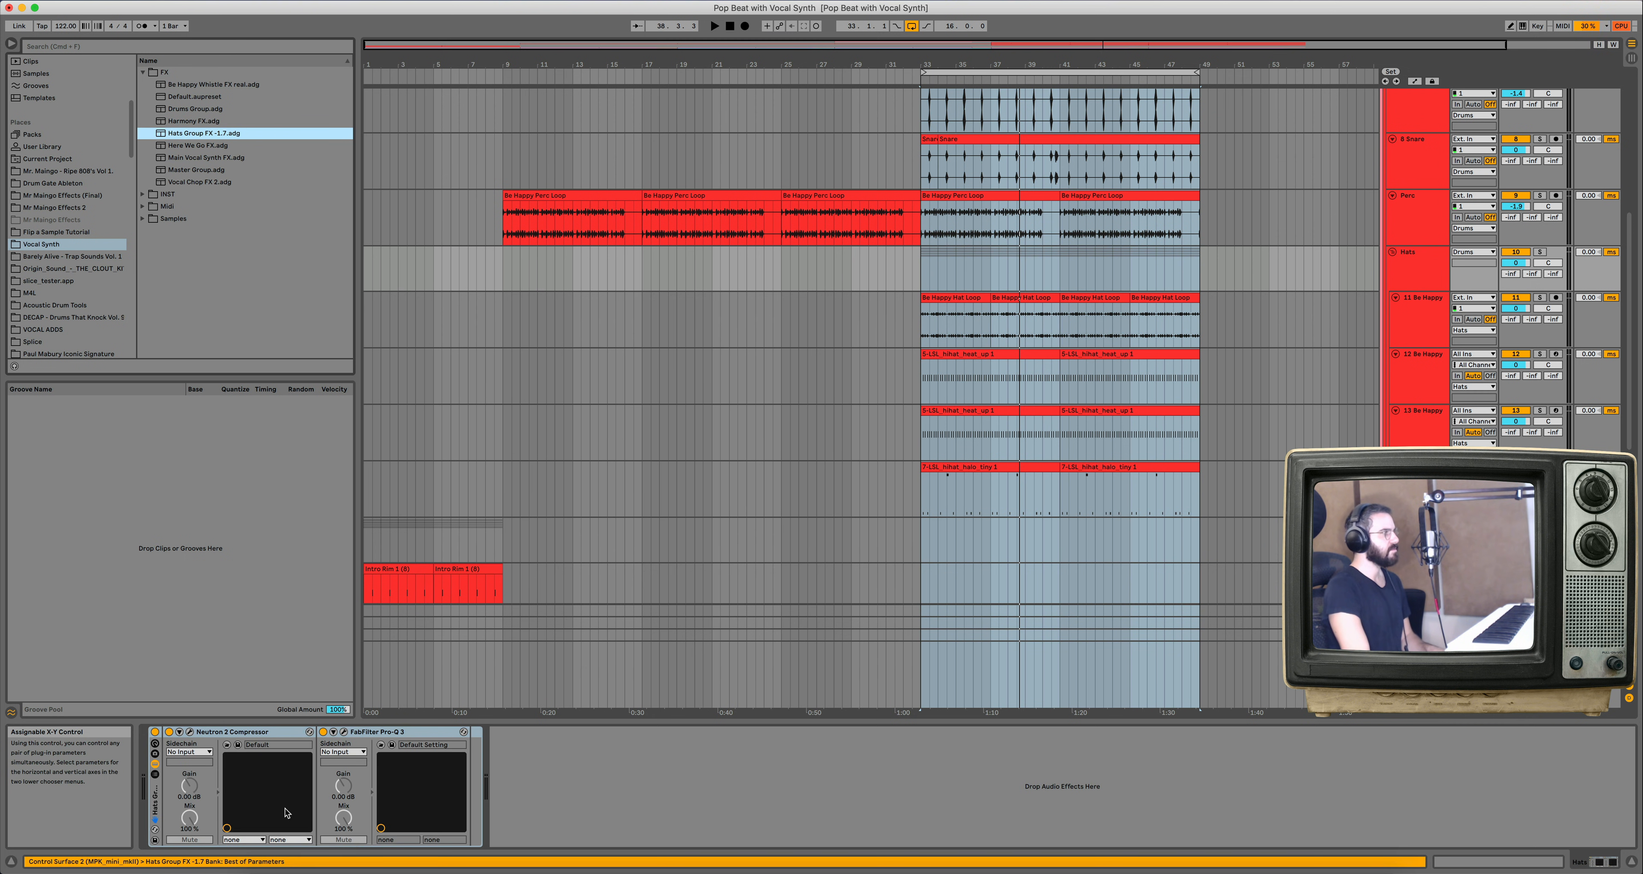
Examine the Neutron 2 Compressor settings and the FabFilter Pro-Q 3 bands in the Hats effects rack, and close both plug-in windows.
{"action": "left_click", "coordinate": [190, 732]}
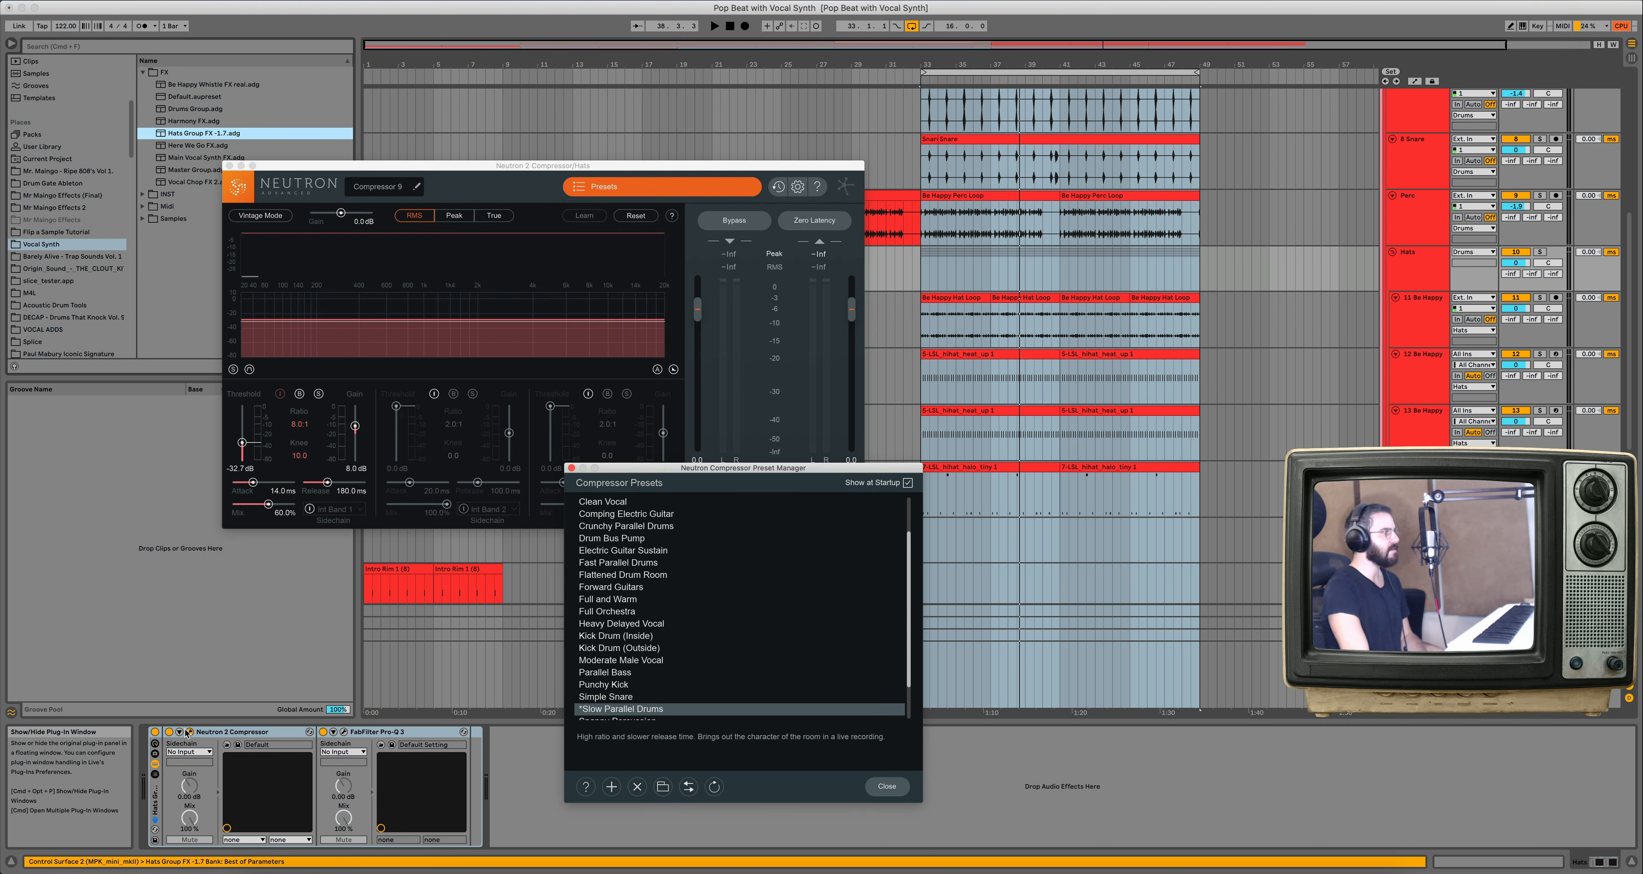
{"action": "left_click", "coordinate": [571, 469]}
{"action": "left_click", "coordinate": [344, 732]}
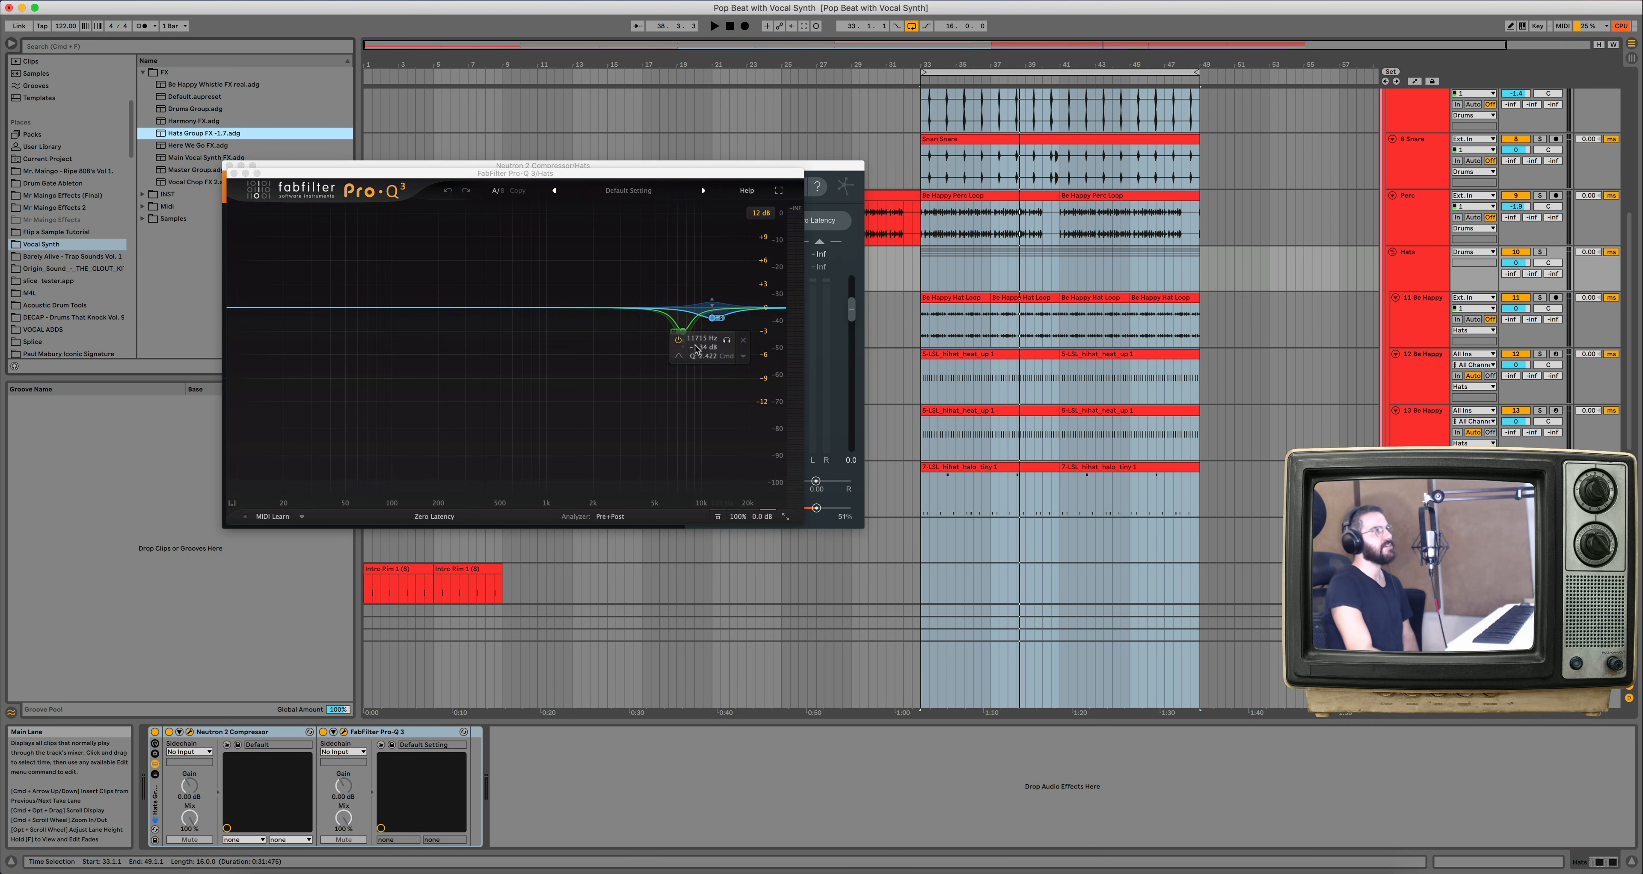
{"action": "left_click", "coordinate": [677, 339]}
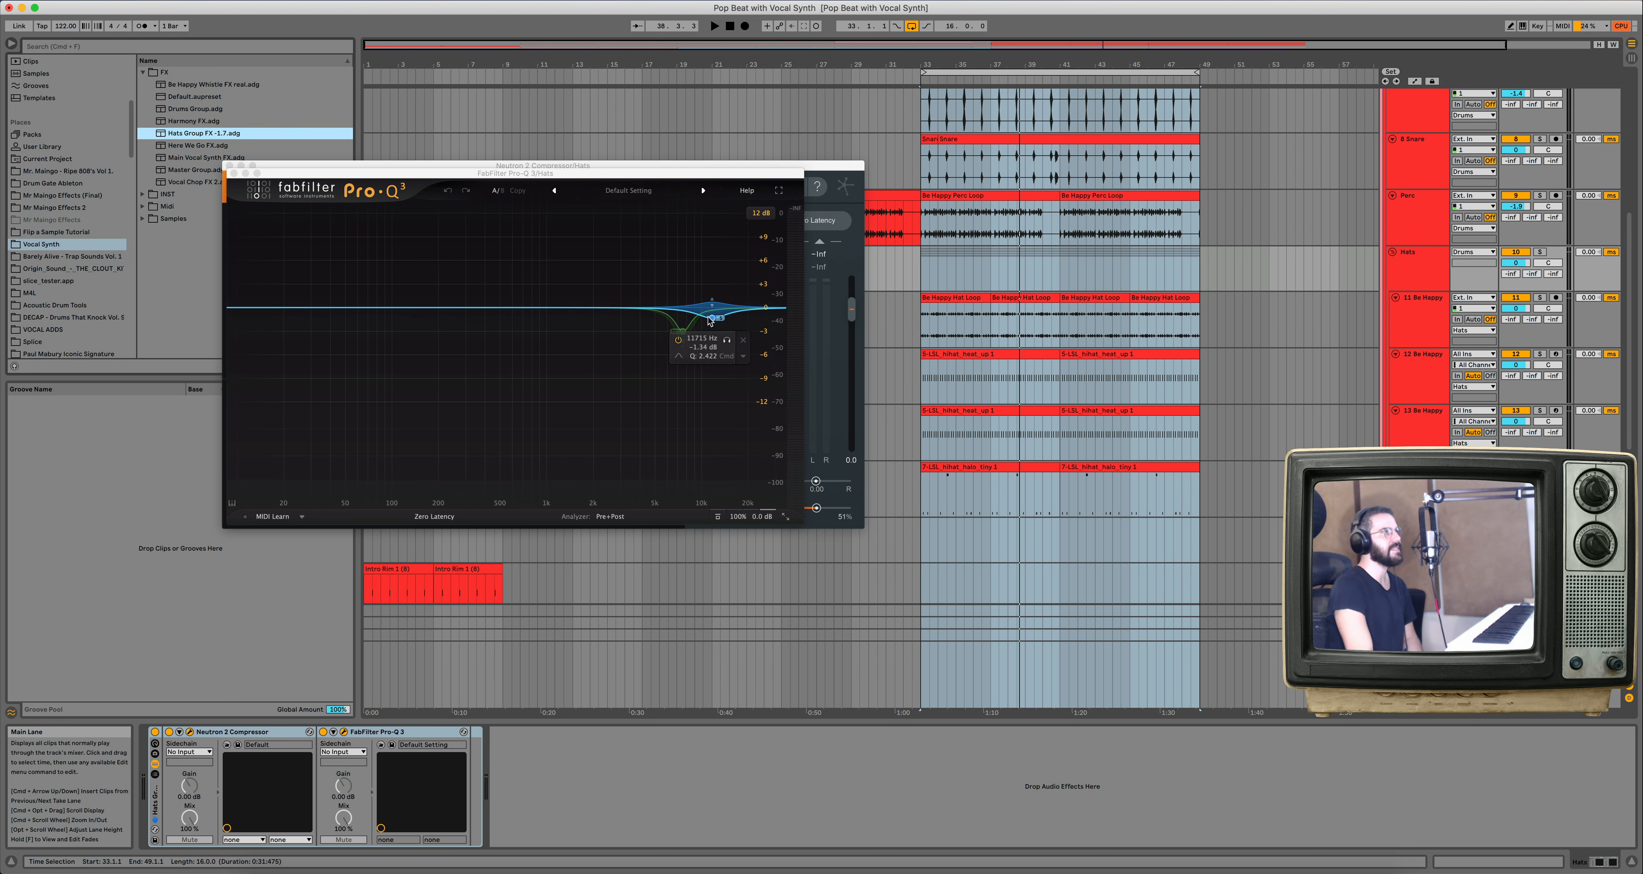
{"action": "left_click", "coordinate": [681, 332]}
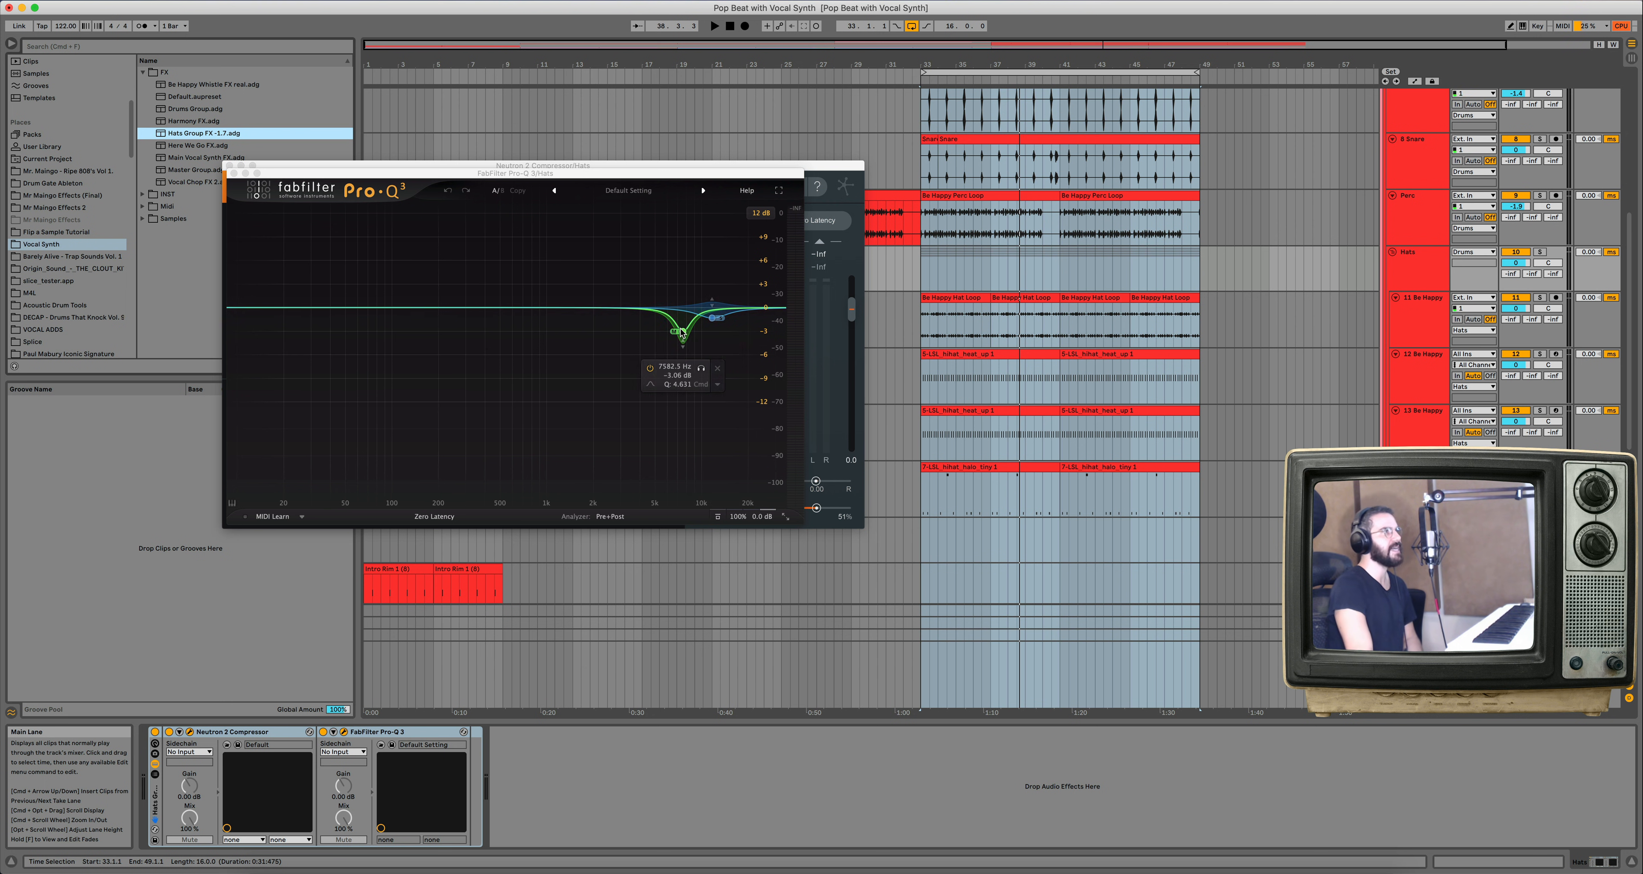
{"action": "left_click", "coordinate": [234, 173]}
{"action": "left_click", "coordinate": [230, 165]}
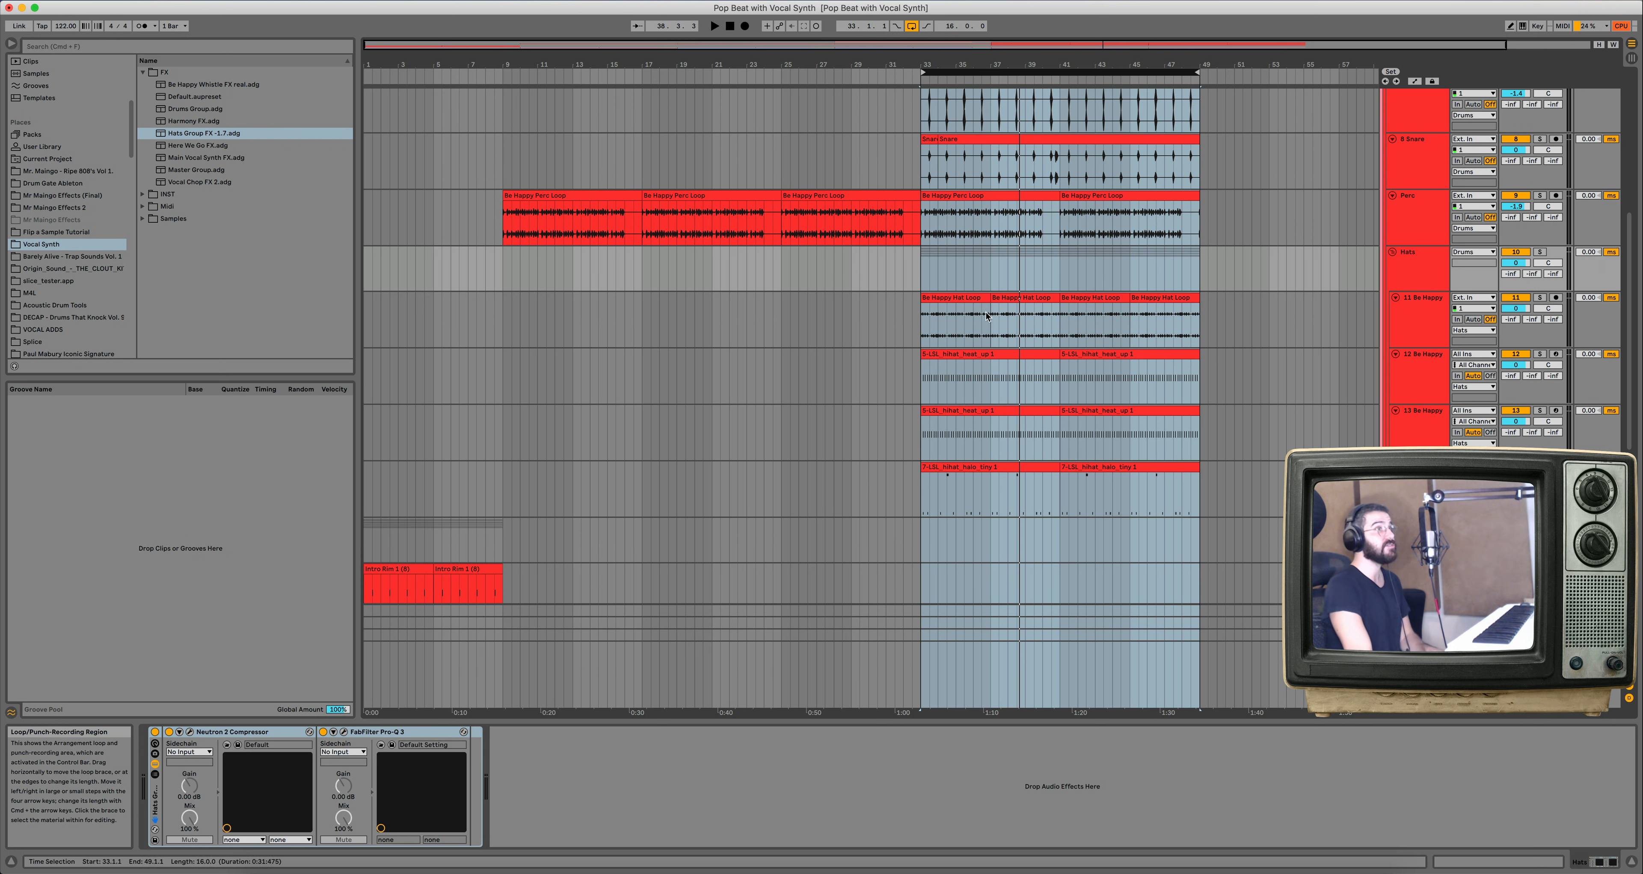
Compare the hats with the group effects rack bypassed and active during playback, and lower the Hats group volume slightly.
{"action": "left_click", "coordinate": [156, 733]}
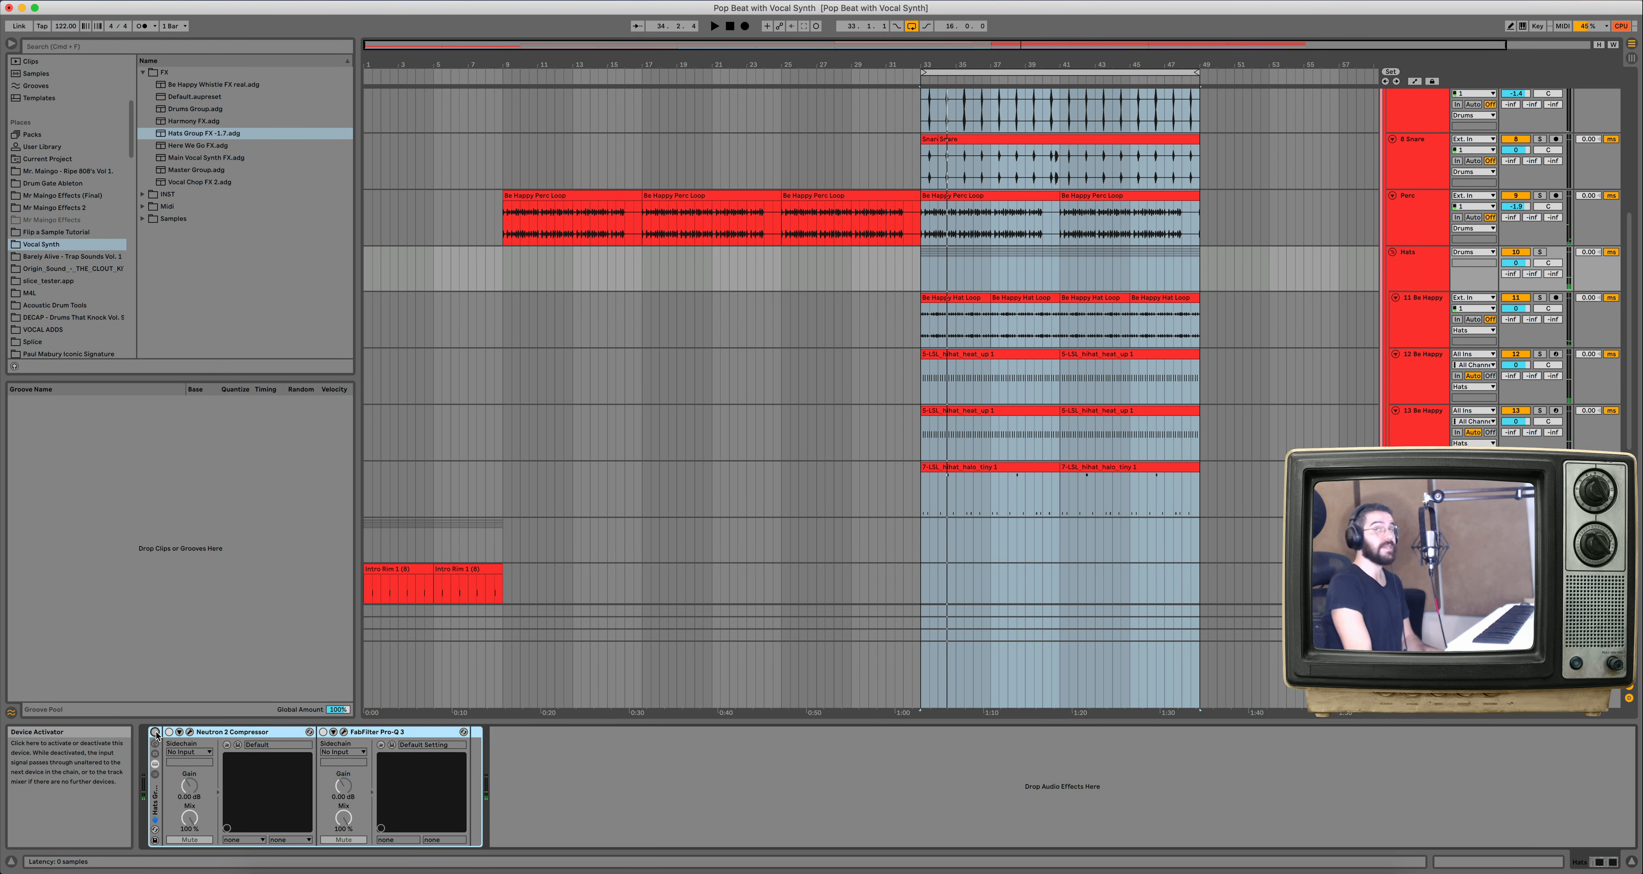
{"action": "key", "text": "space"}
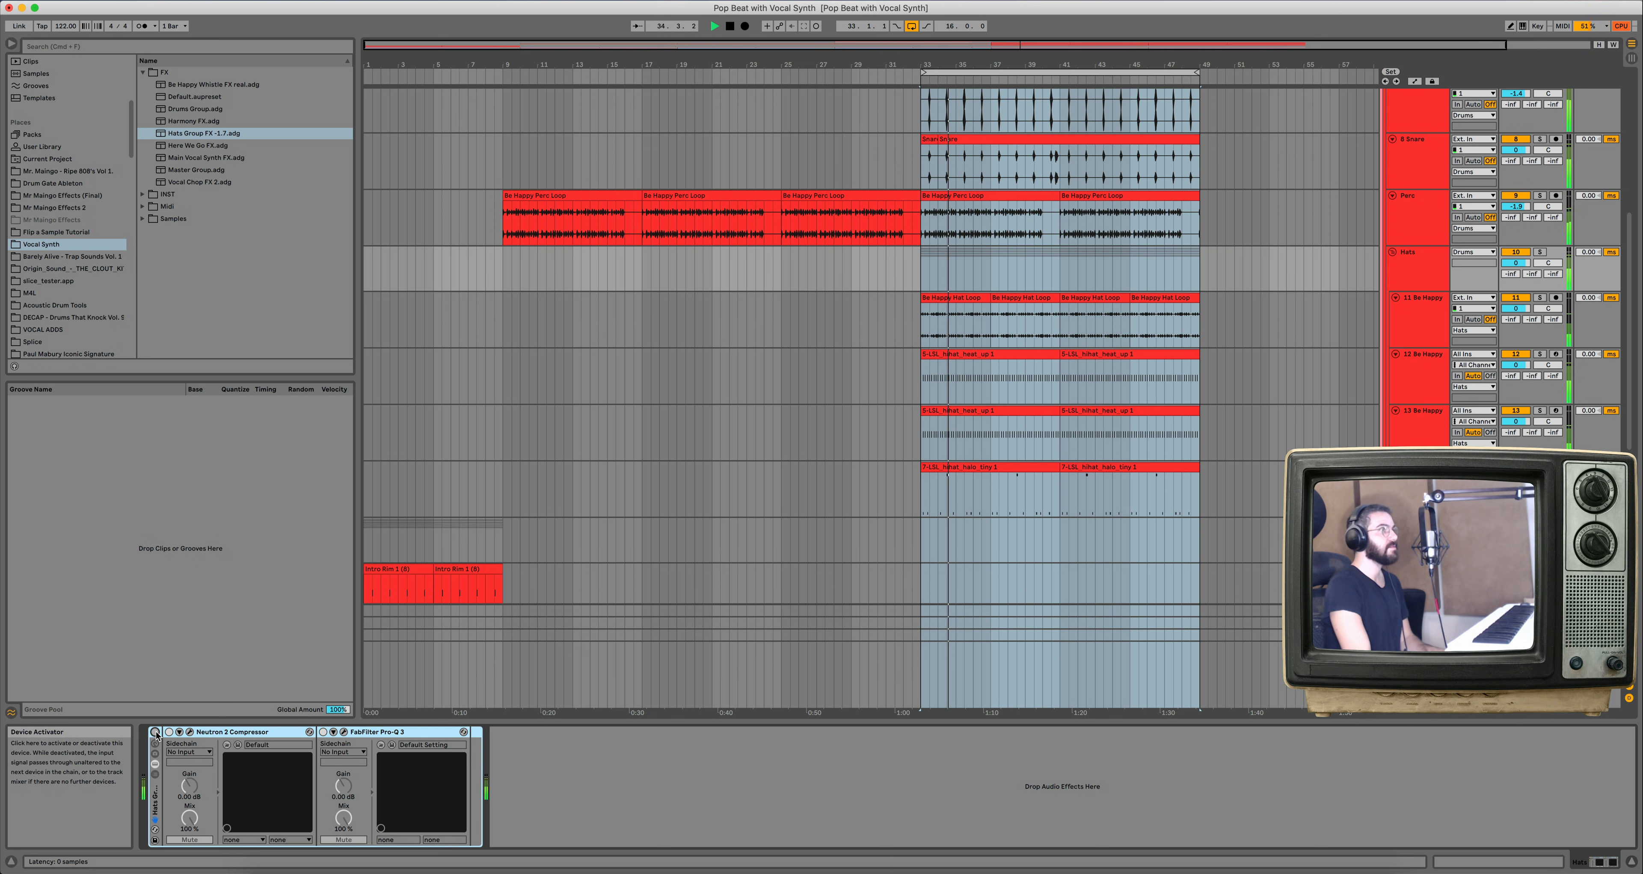
{"action": "left_click", "coordinate": [156, 734]}
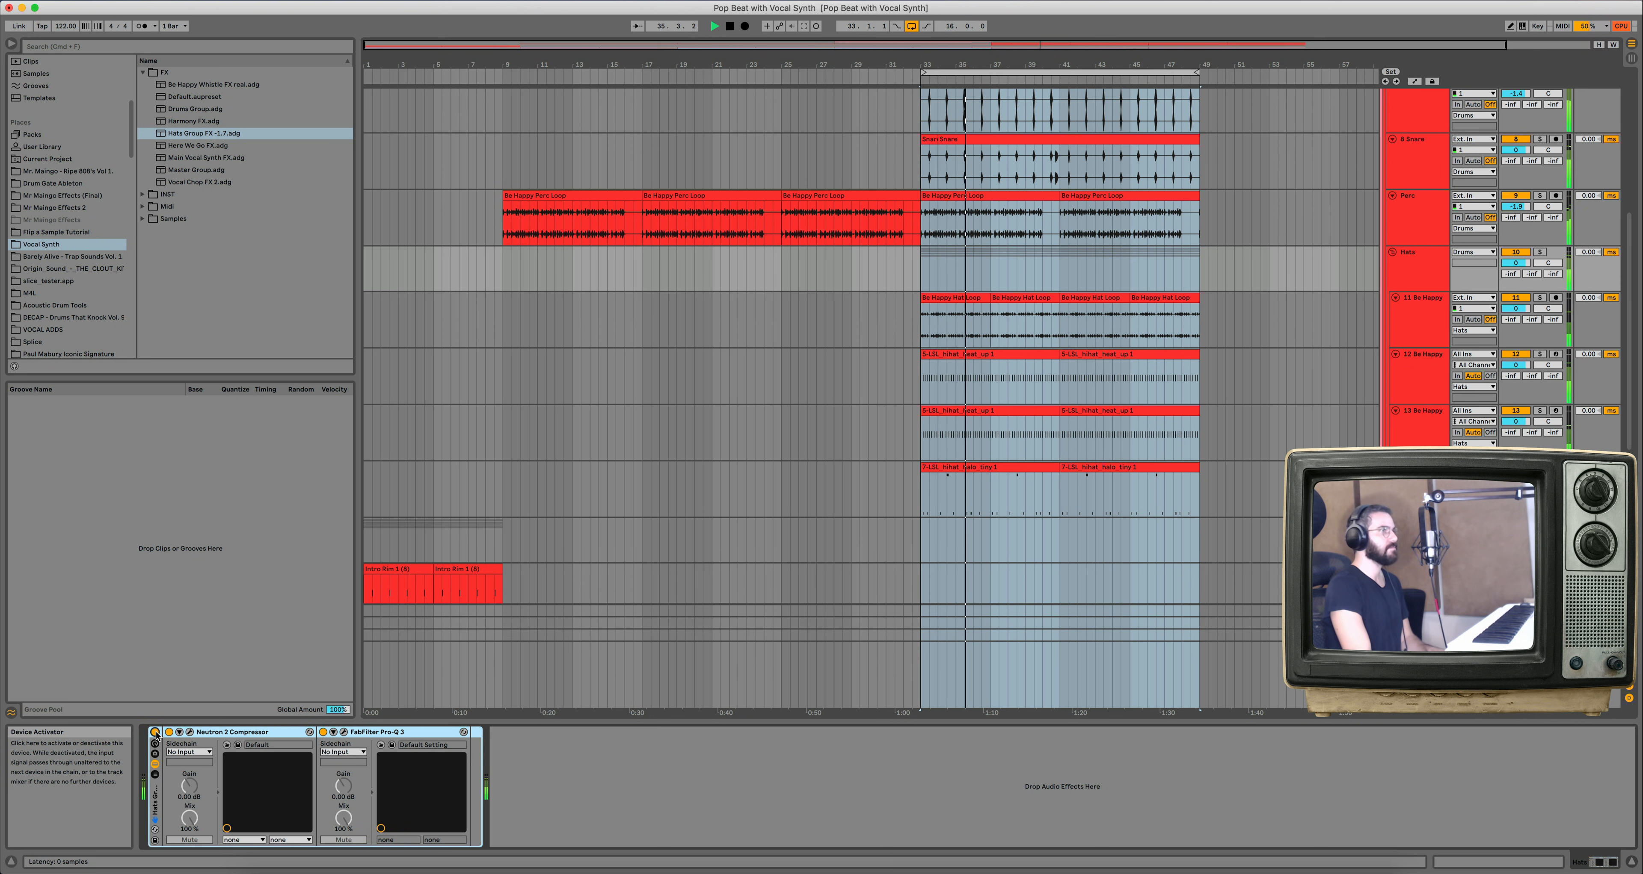
{"action": "left_click_drag", "start_coordinate": [1515, 263], "coordinate": [1515, 263]}
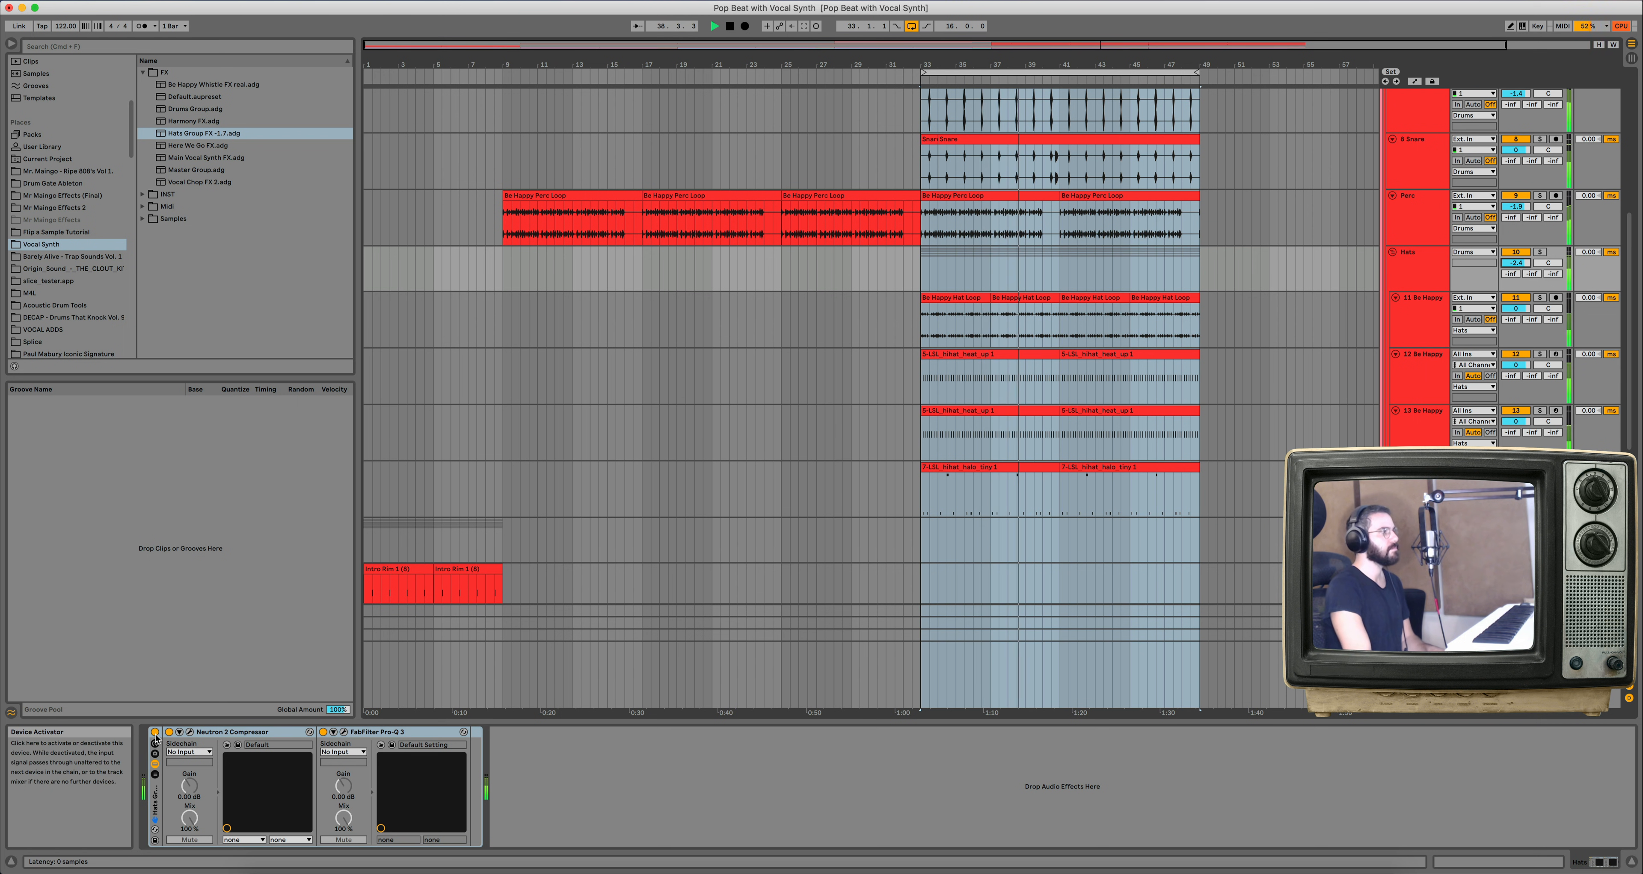
{"action": "left_click_drag", "start_coordinate": [1515, 262], "coordinate": [1515, 264]}
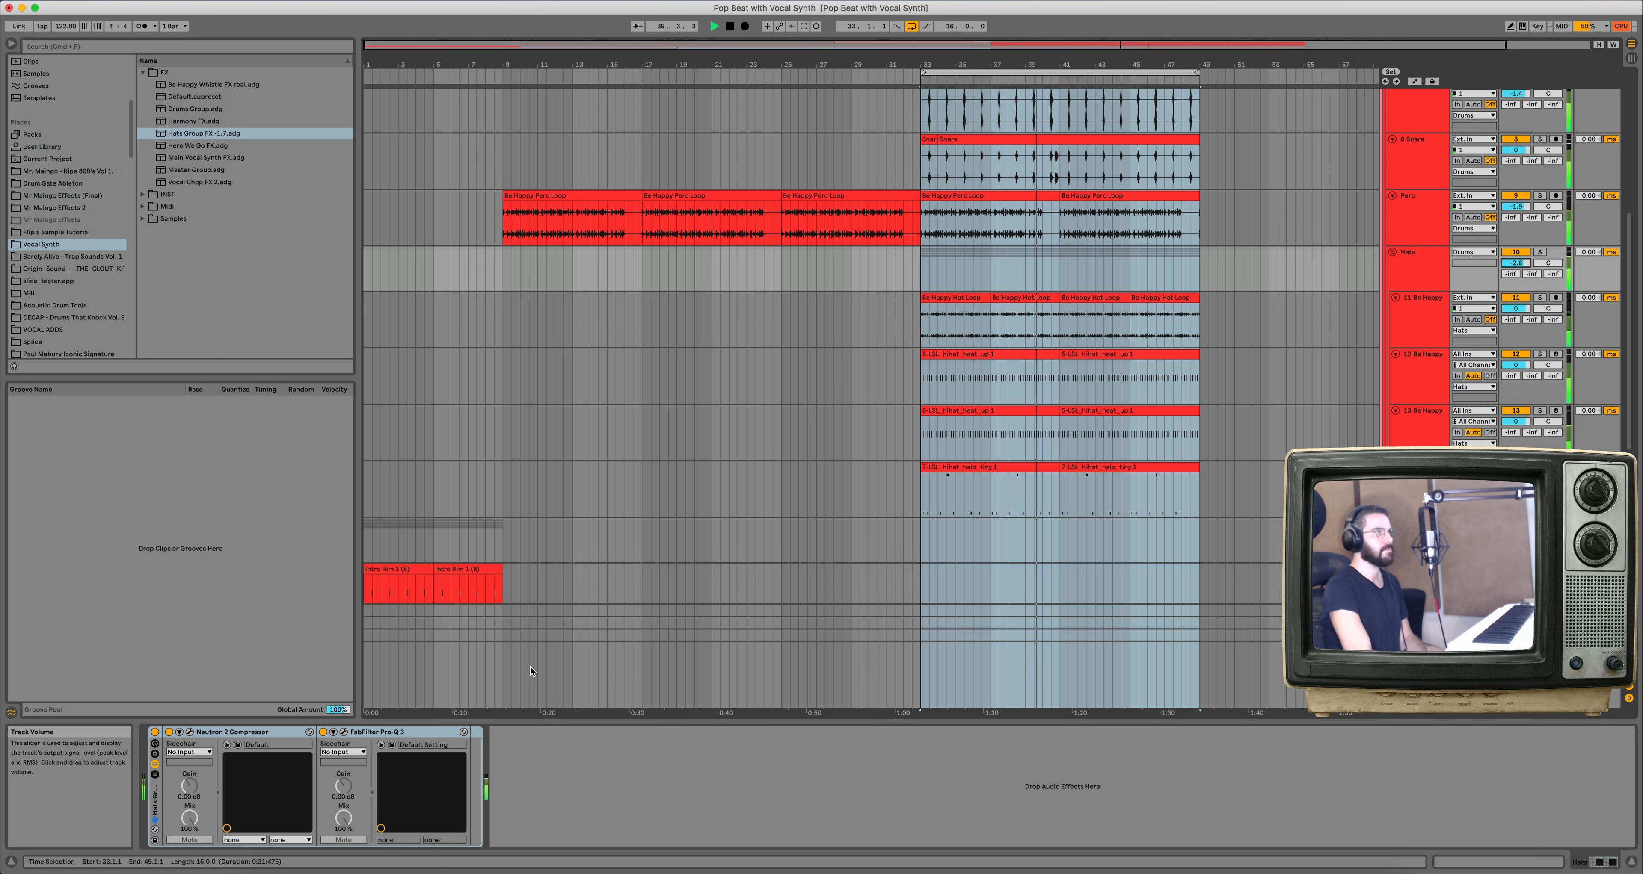
{"action": "left_click", "coordinate": [155, 732]}
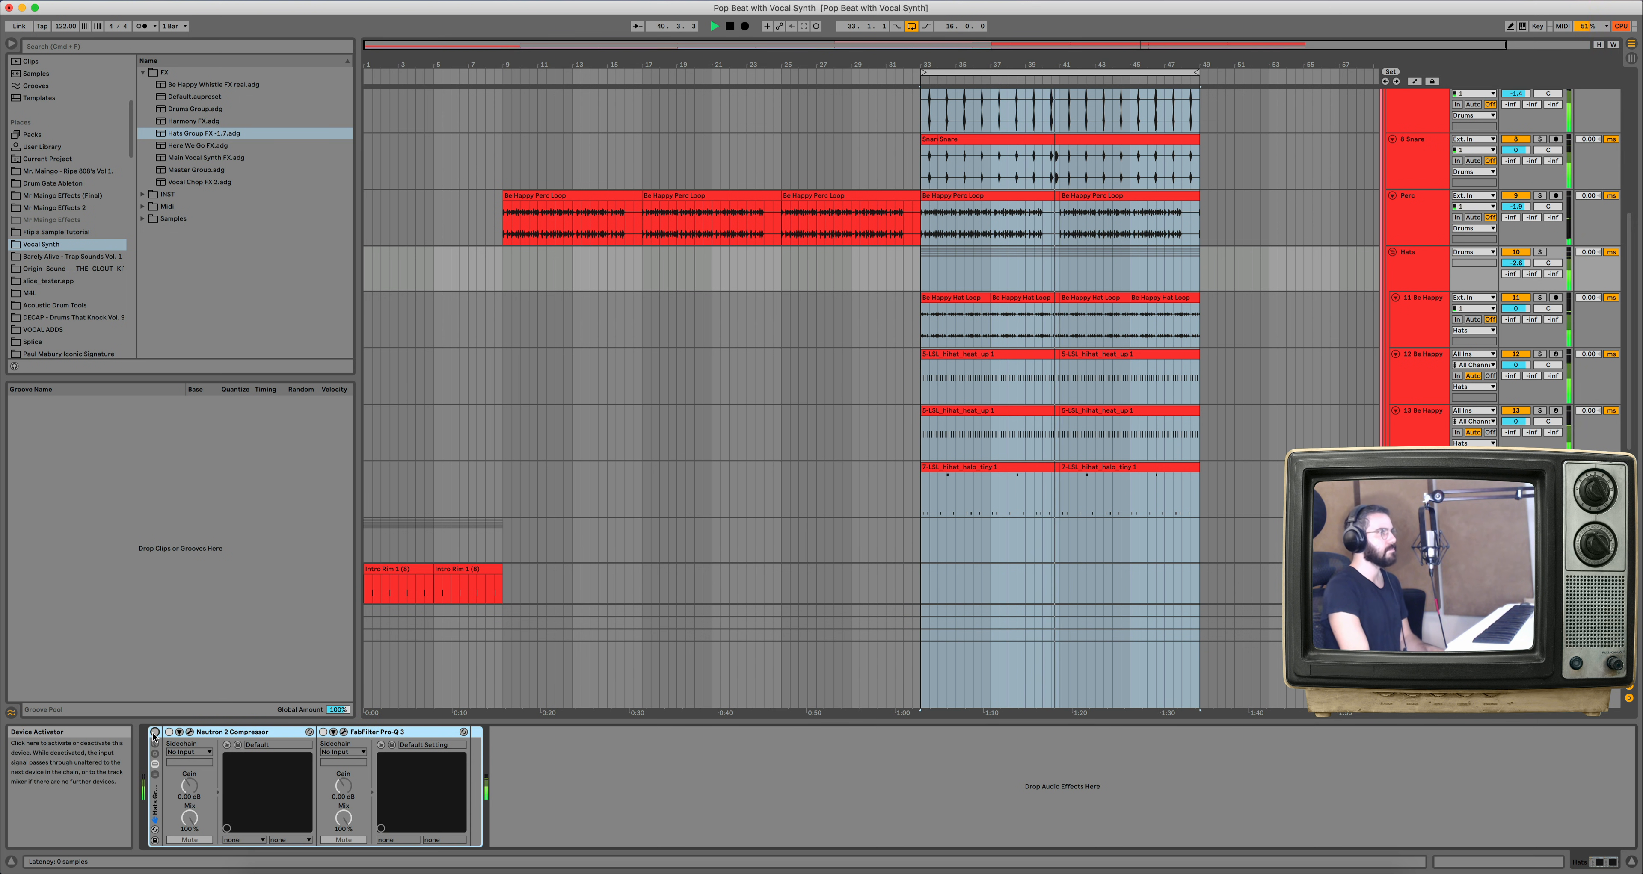
{"action": "left_click", "coordinate": [155, 733]}
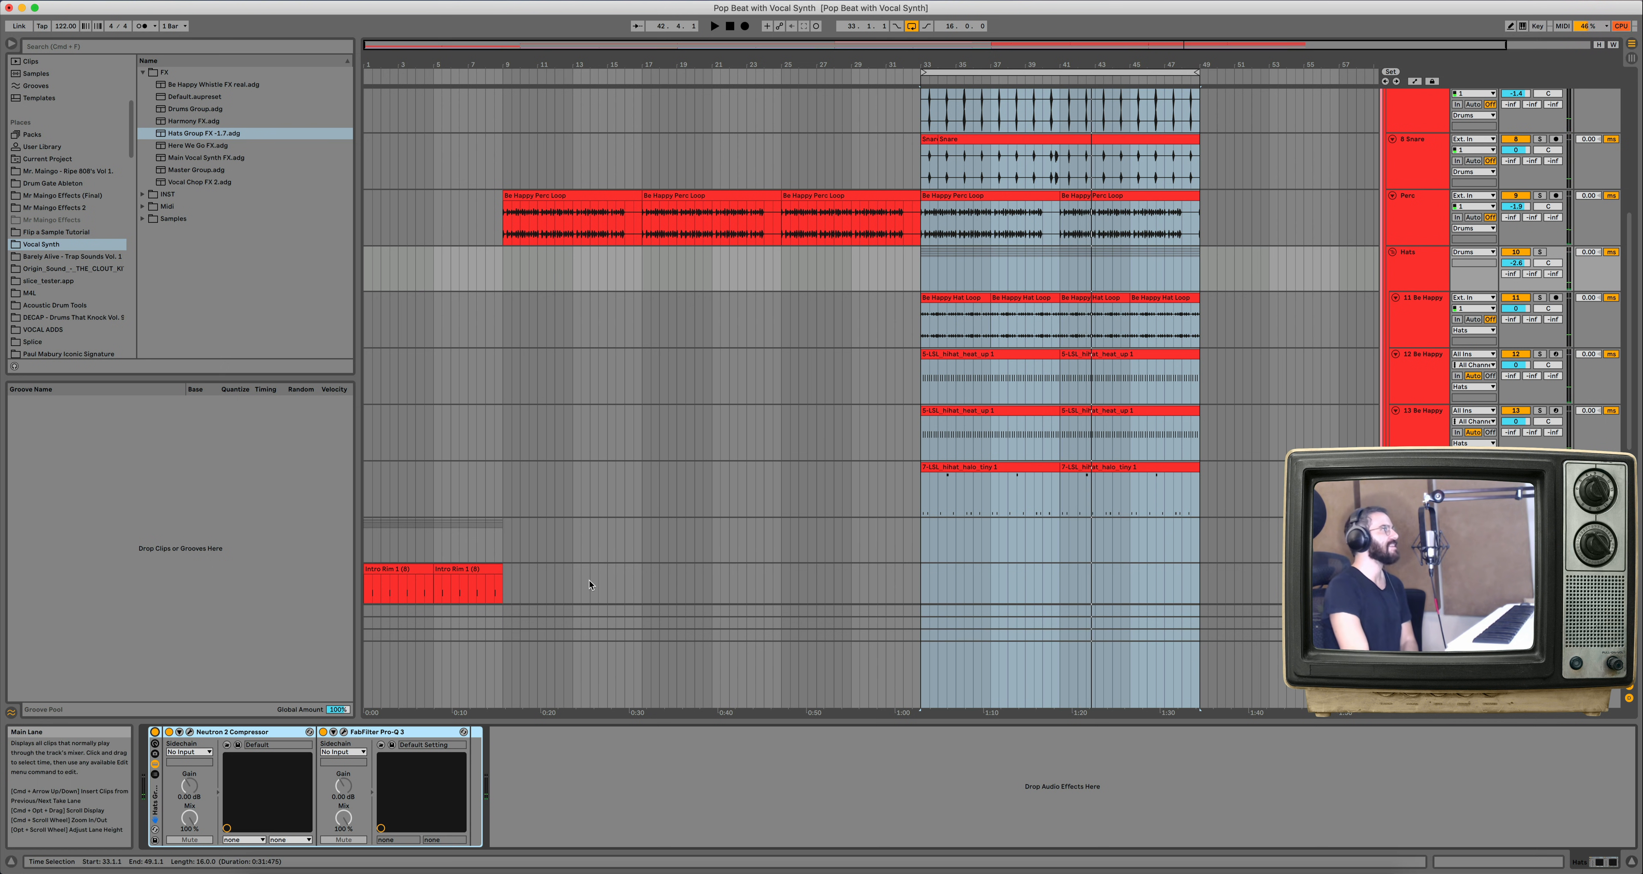
Add the Mr. Maingo Drums 11.1.adg rack from Mr Maingo Effects (Final) to the Drums group, after the Neutron 2 Compressor.
{"action": "scroll", "coordinate": [891, 500], "scroll_direction": "up", "scroll_amount": 6}
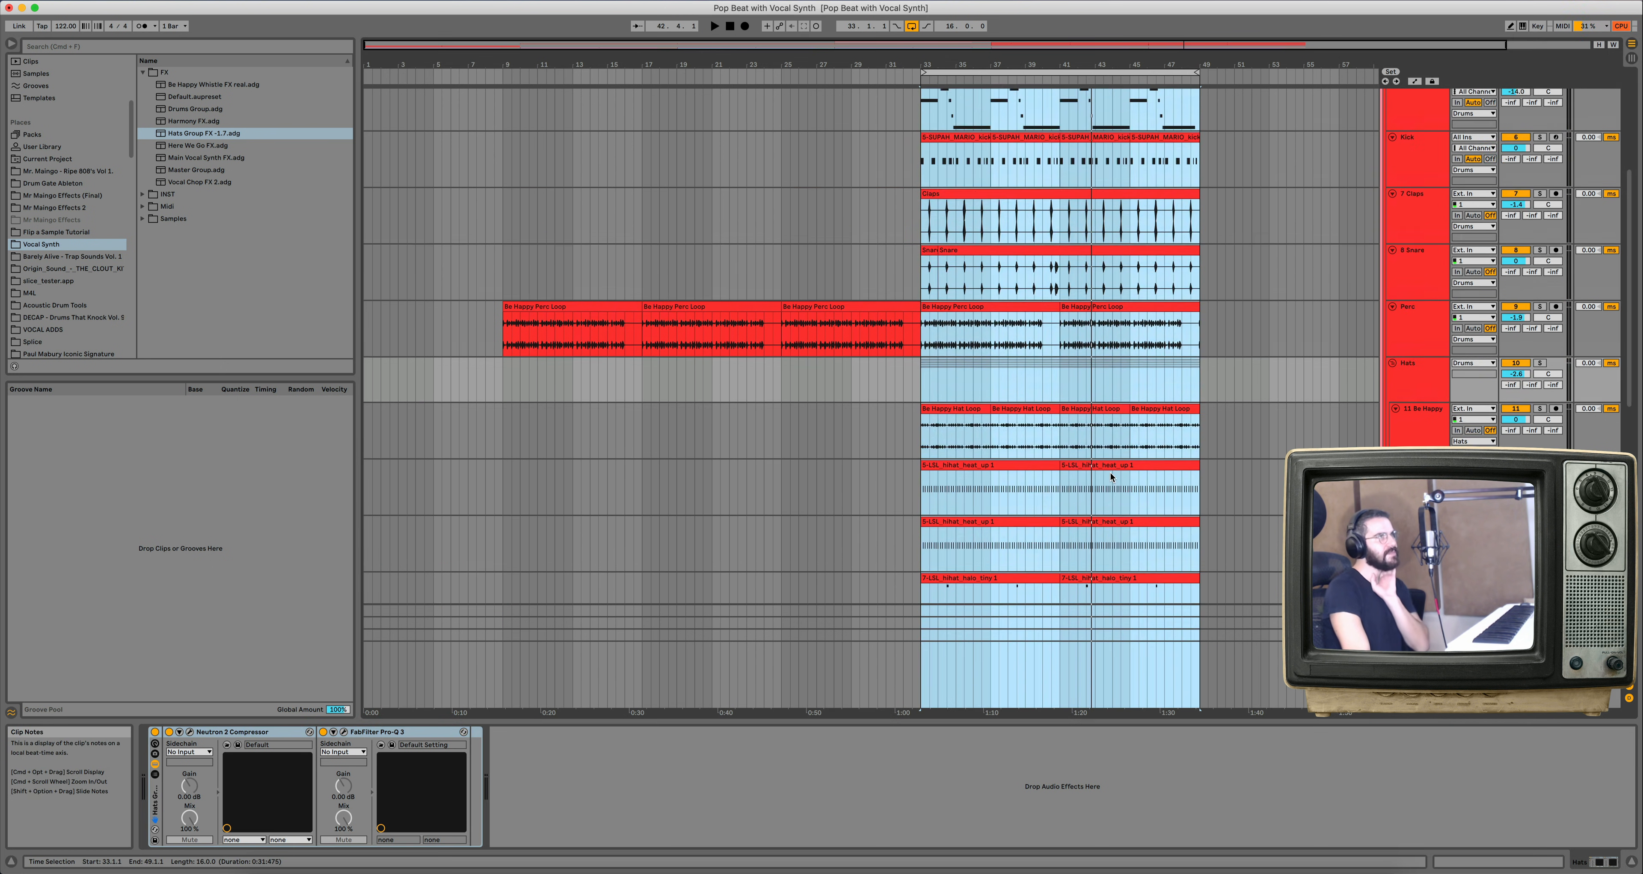
{"action": "left_click", "coordinate": [1394, 230]}
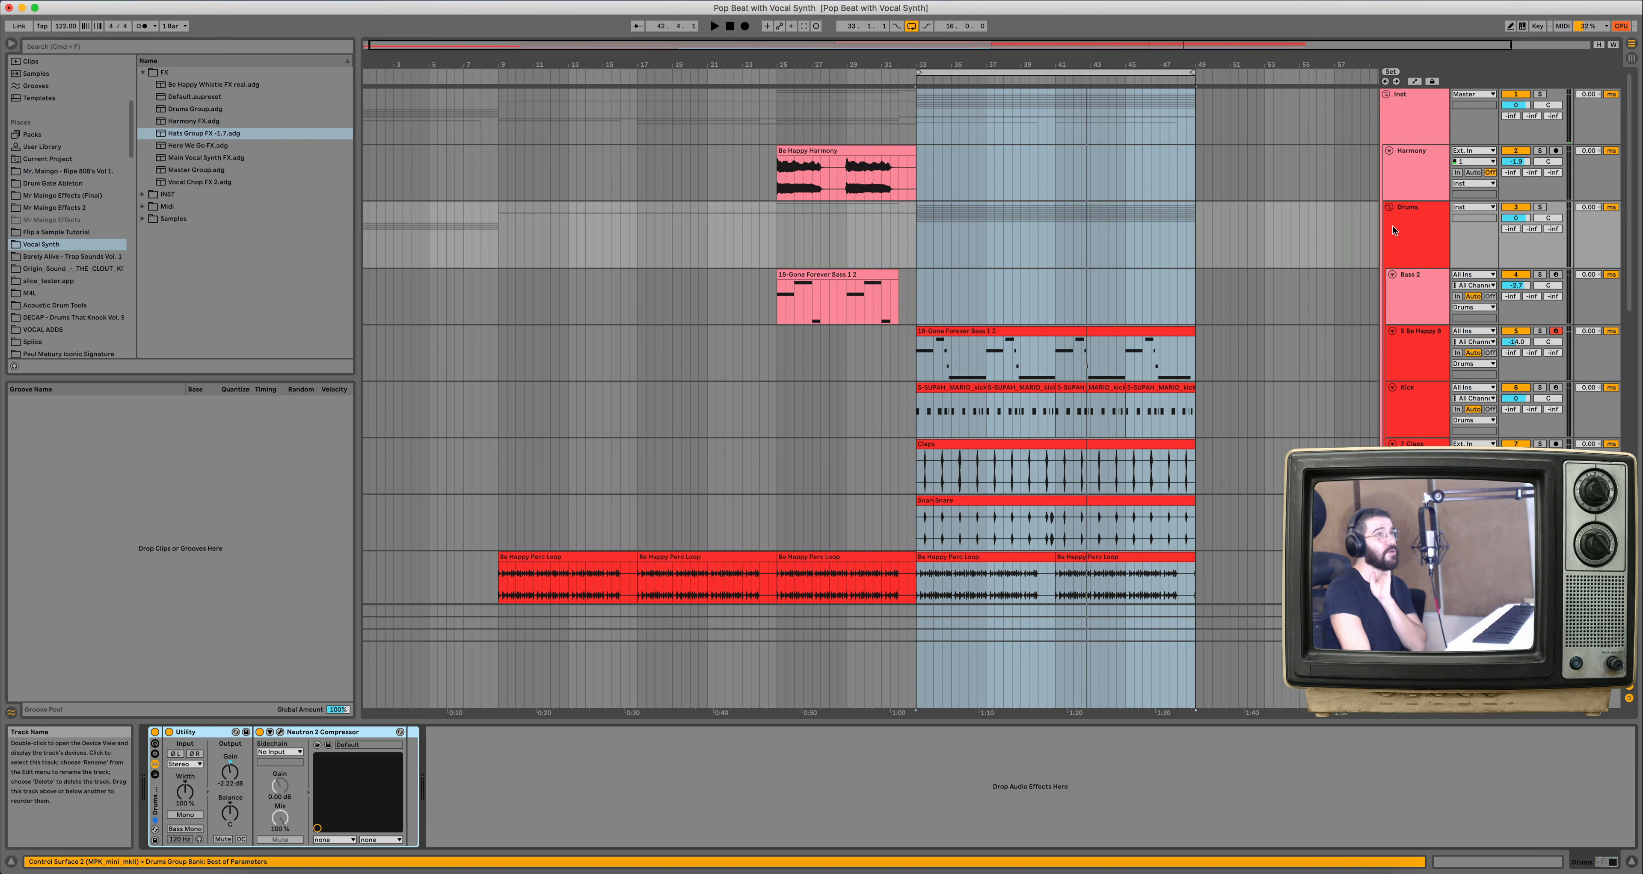
{"action": "scroll", "coordinate": [993, 294], "scroll_direction": "down", "scroll_amount": 1}
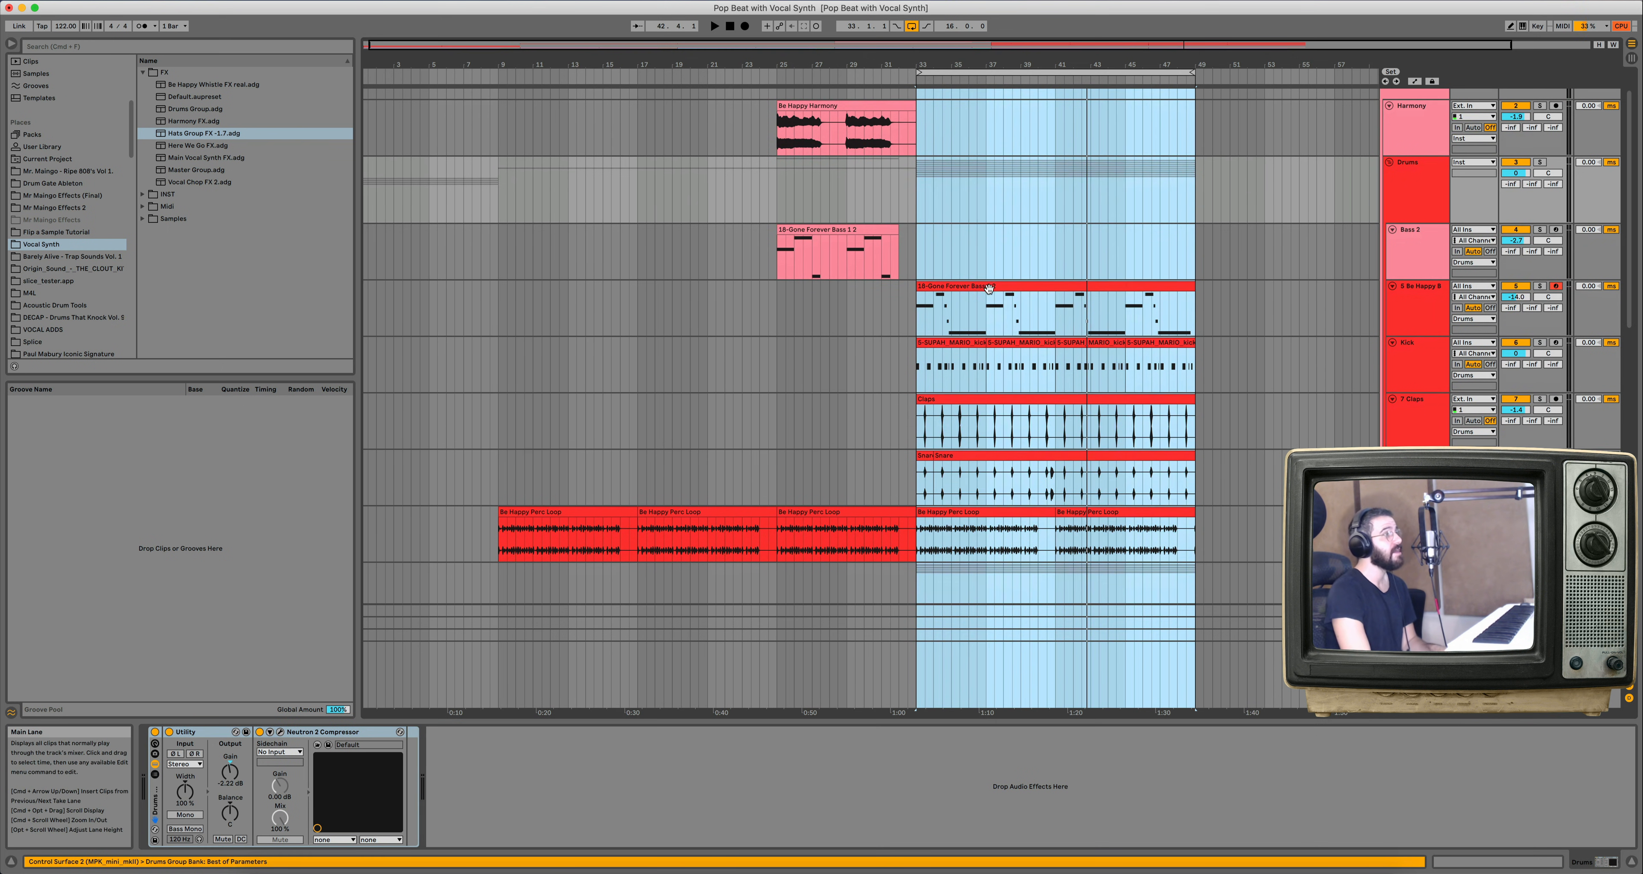
{"action": "left_click", "coordinate": [68, 171]}
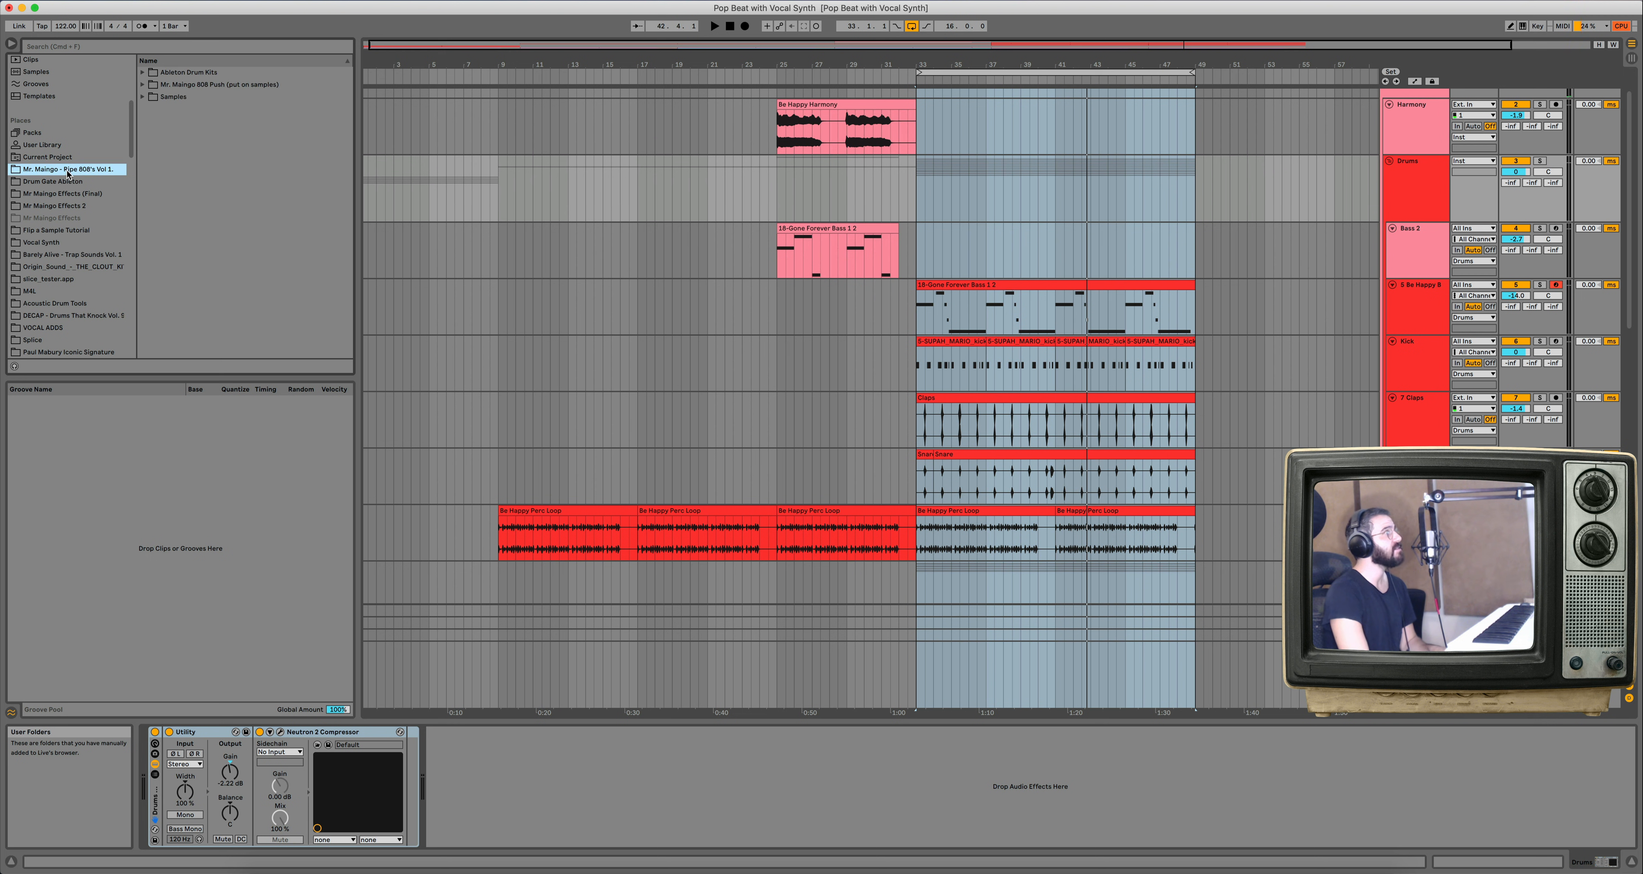
{"action": "left_click", "coordinate": [77, 195]}
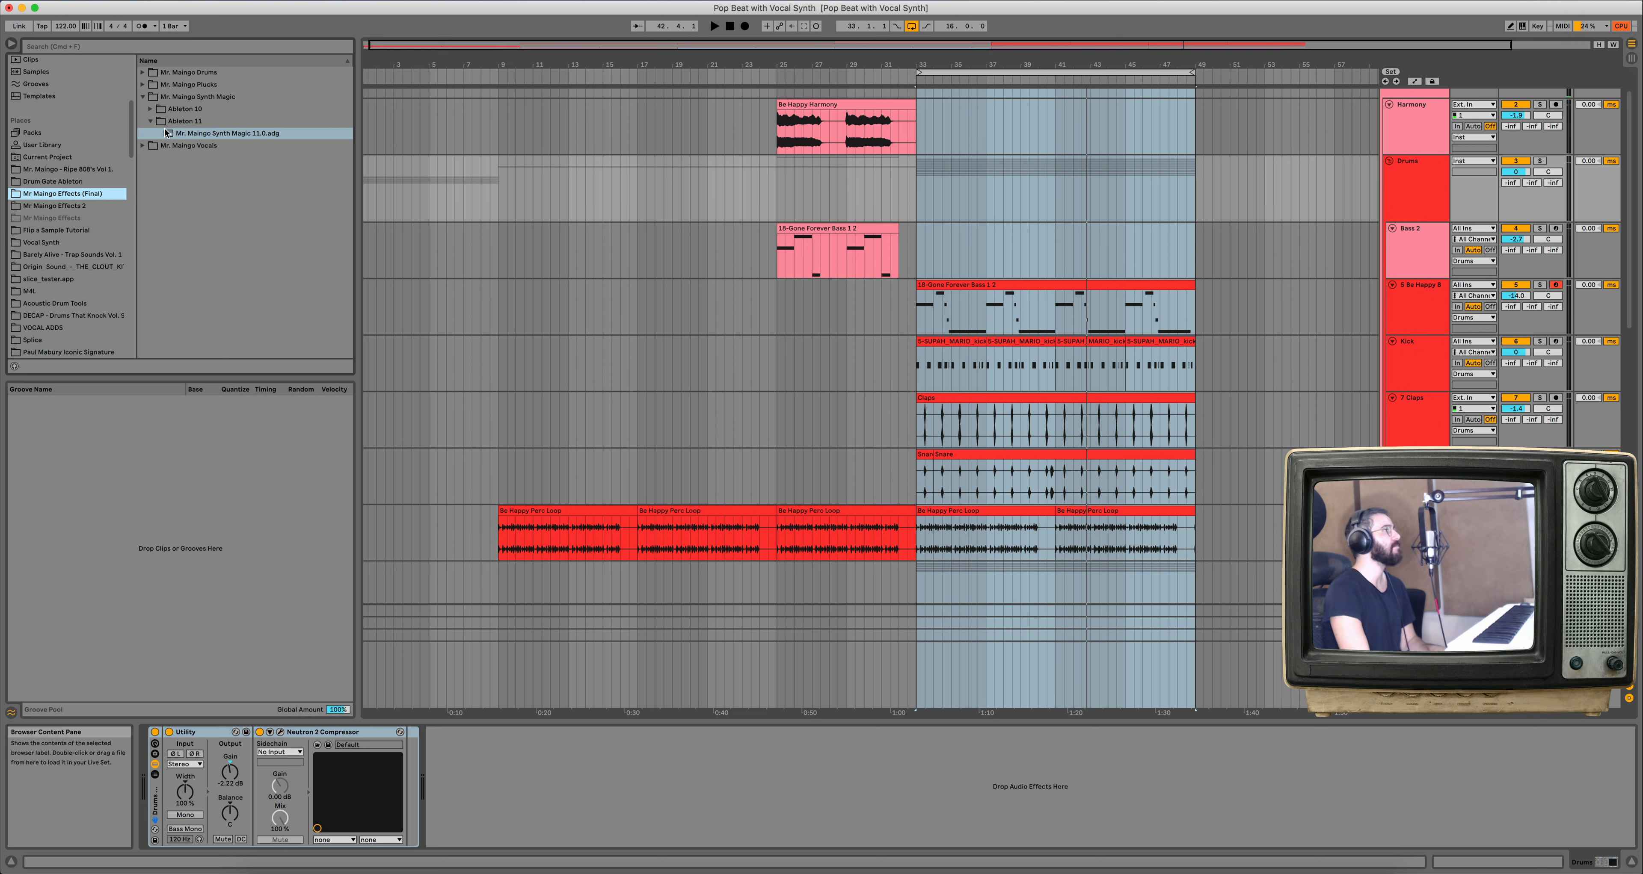
{"action": "left_click", "coordinate": [142, 97]}
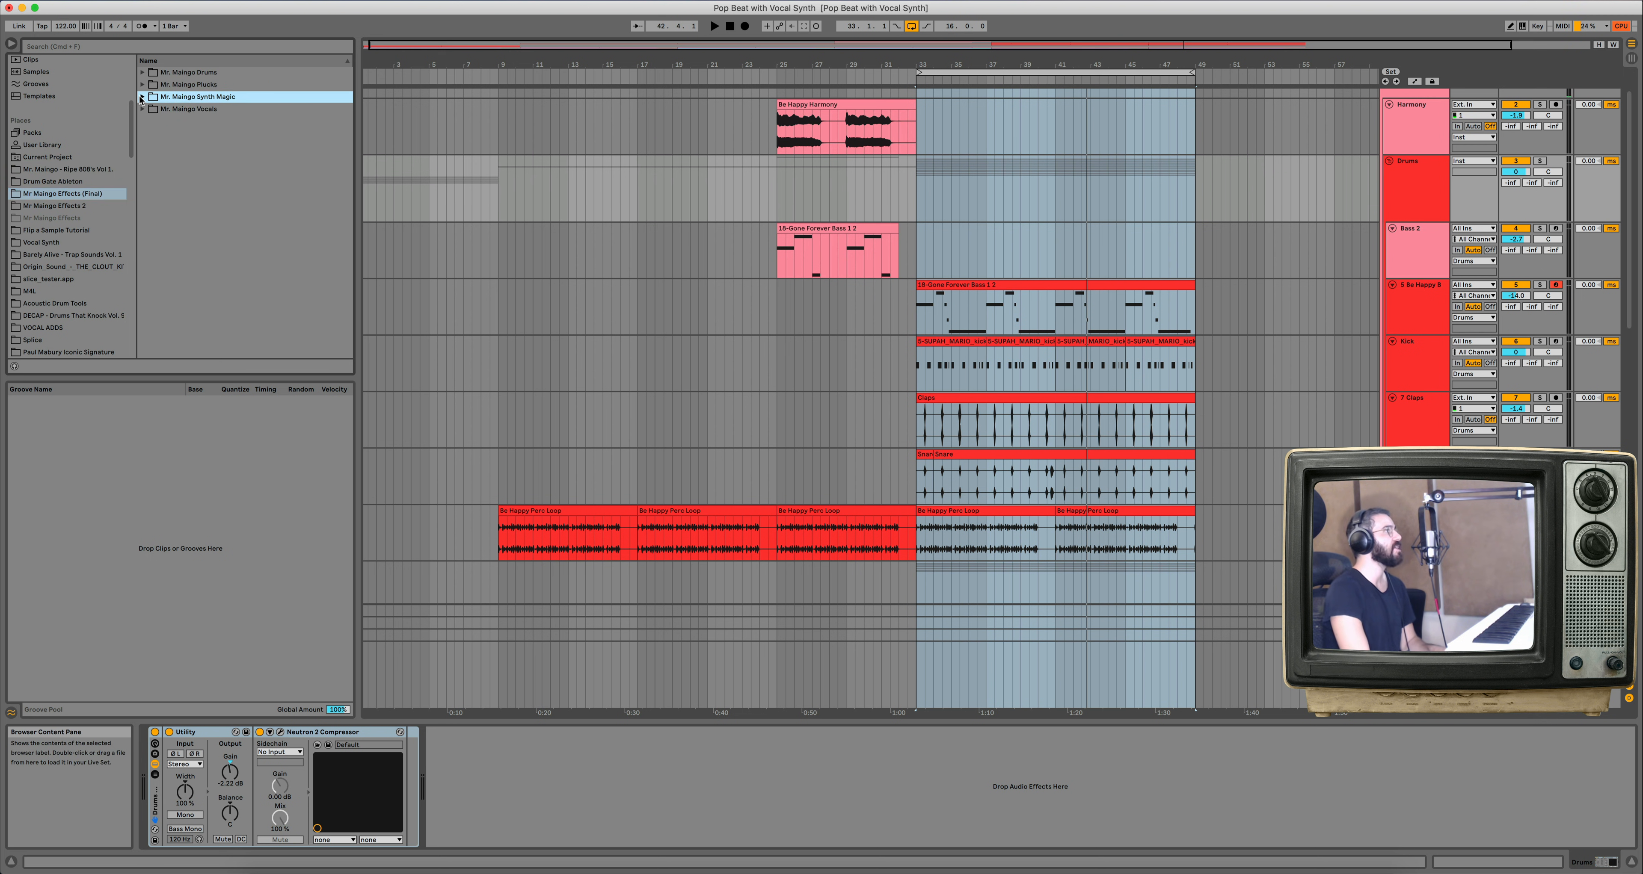
{"action": "left_click", "coordinate": [143, 73]}
{"action": "left_click_drag", "start_coordinate": [205, 114], "coordinate": [450, 496]}
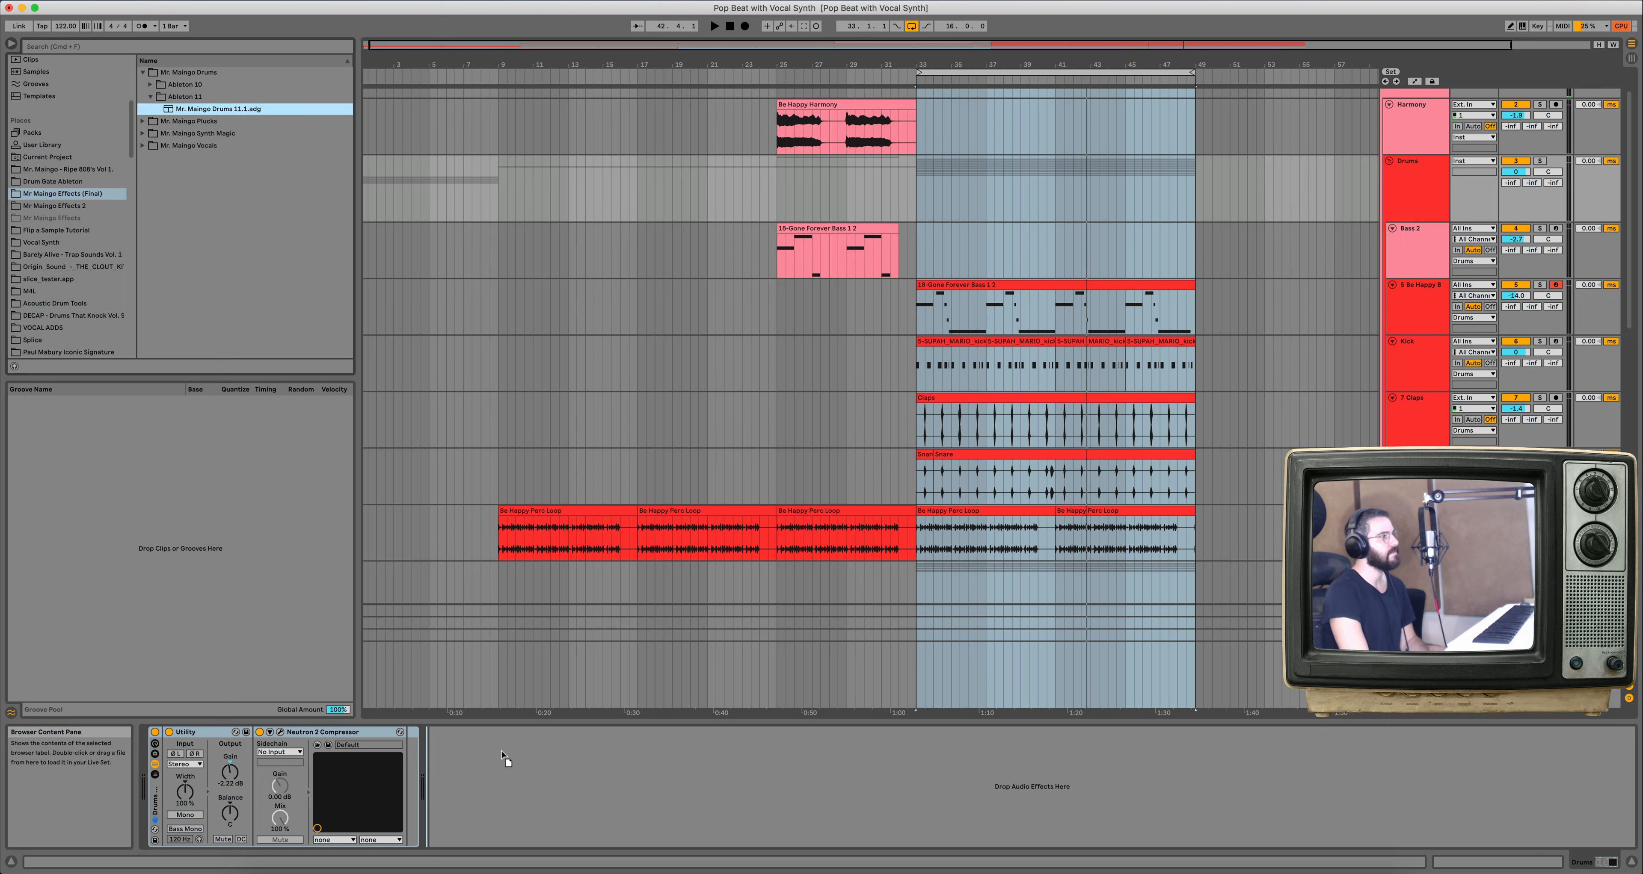
{"action": "left_click_drag", "start_coordinate": [467, 801], "coordinate": [473, 804]}
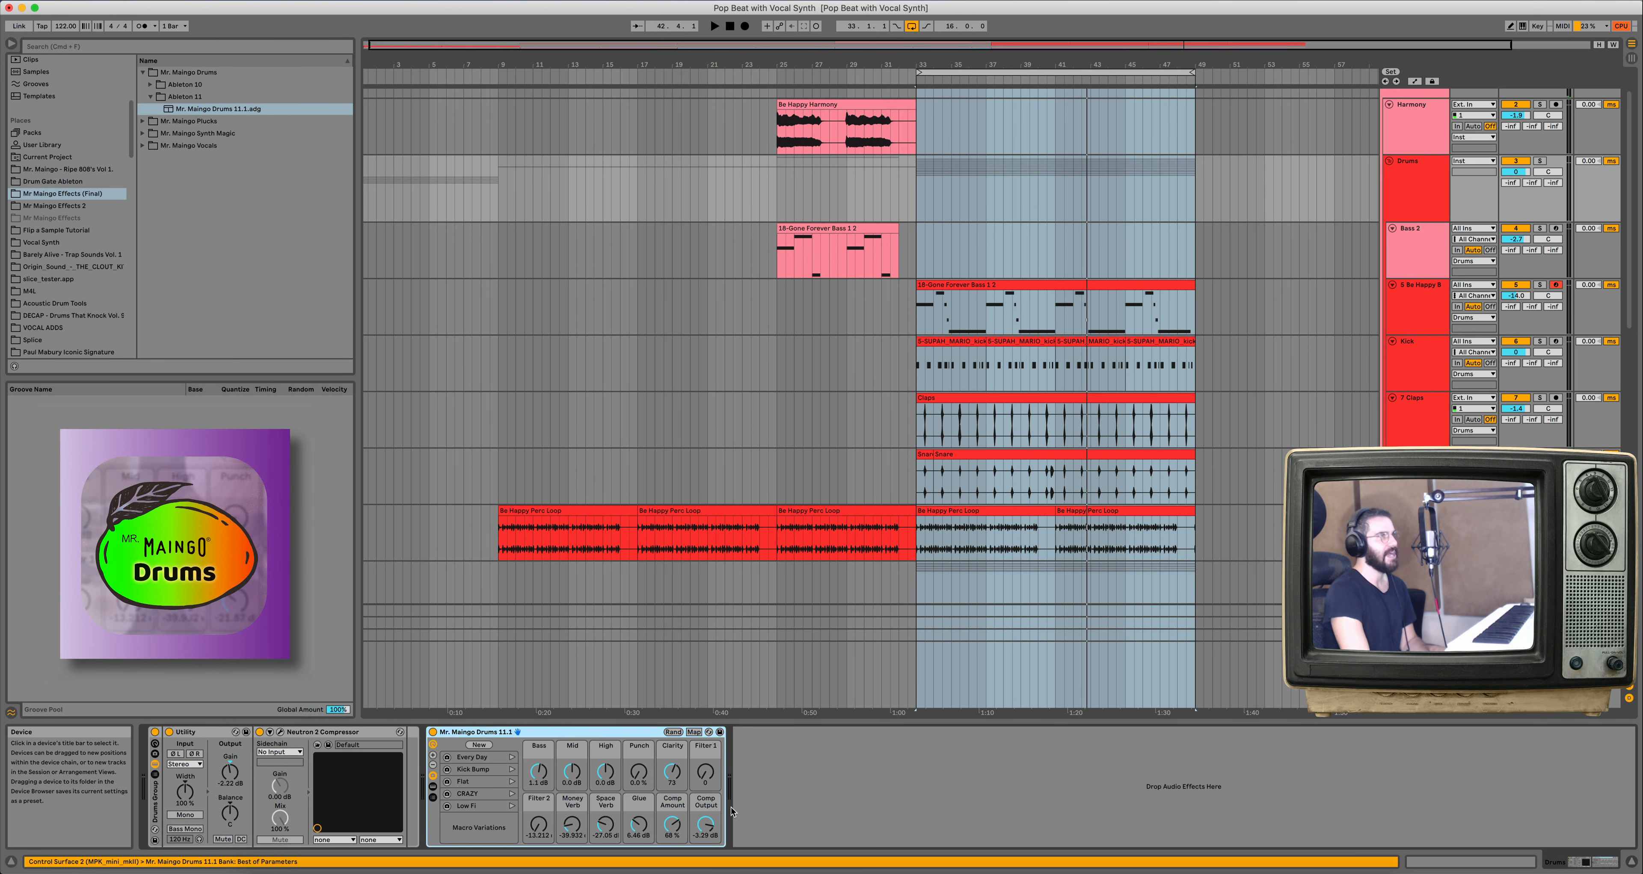
During playback, set the Drums rack's Glue to 2.68 dB and Comp Output to -11.5 dB, and compare it bypassed and active.
{"action": "left_click", "coordinate": [935, 72]}
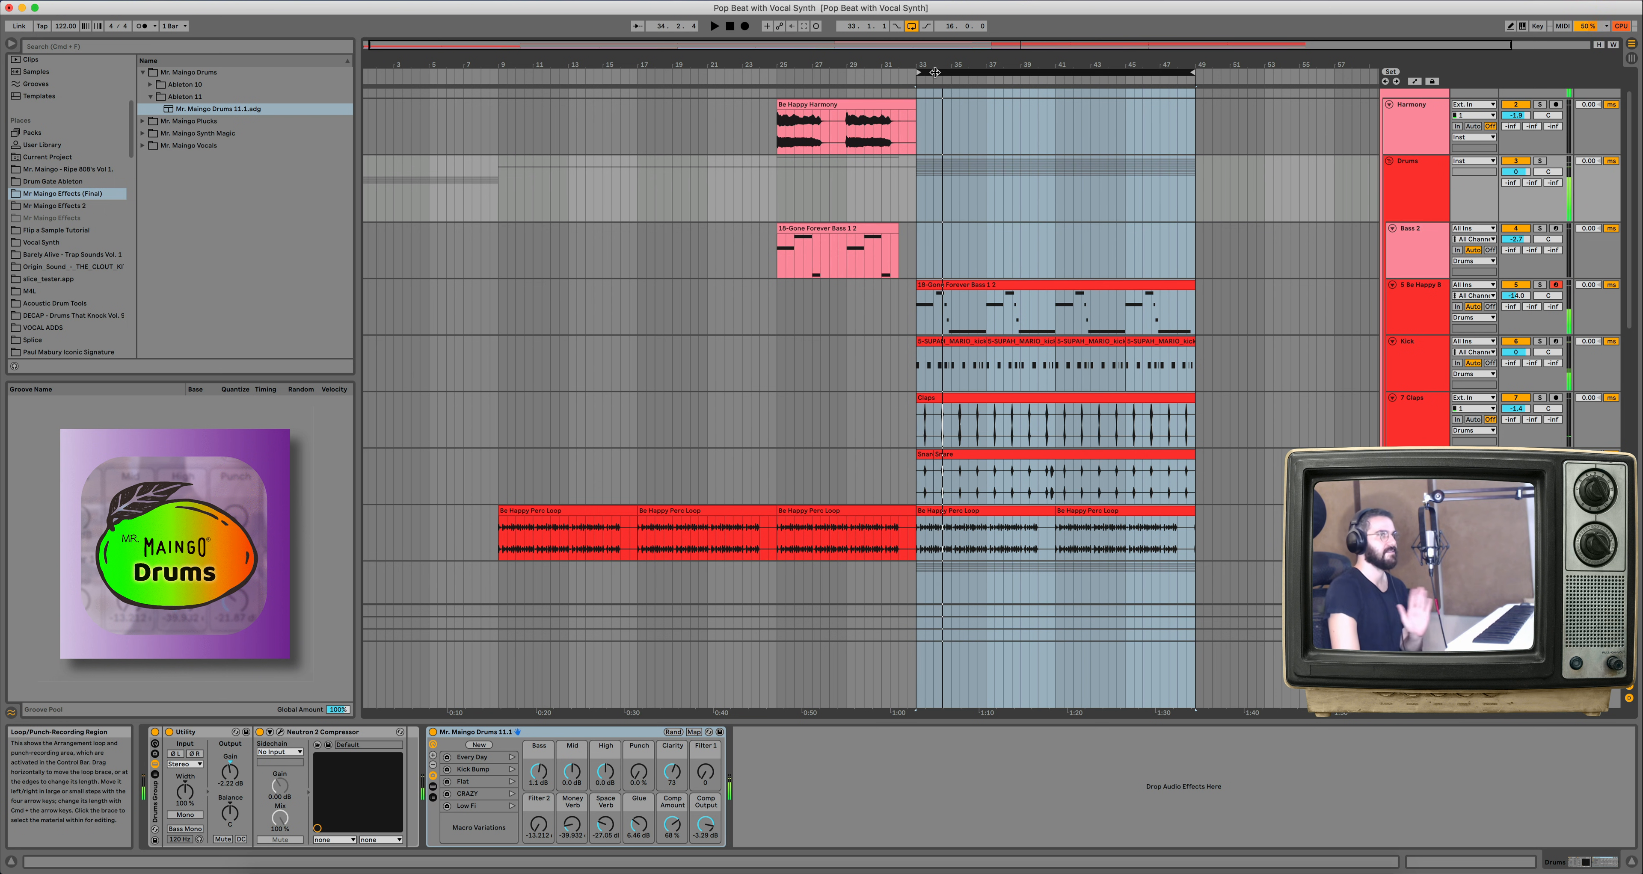
{"action": "left_click", "coordinate": [705, 825]}
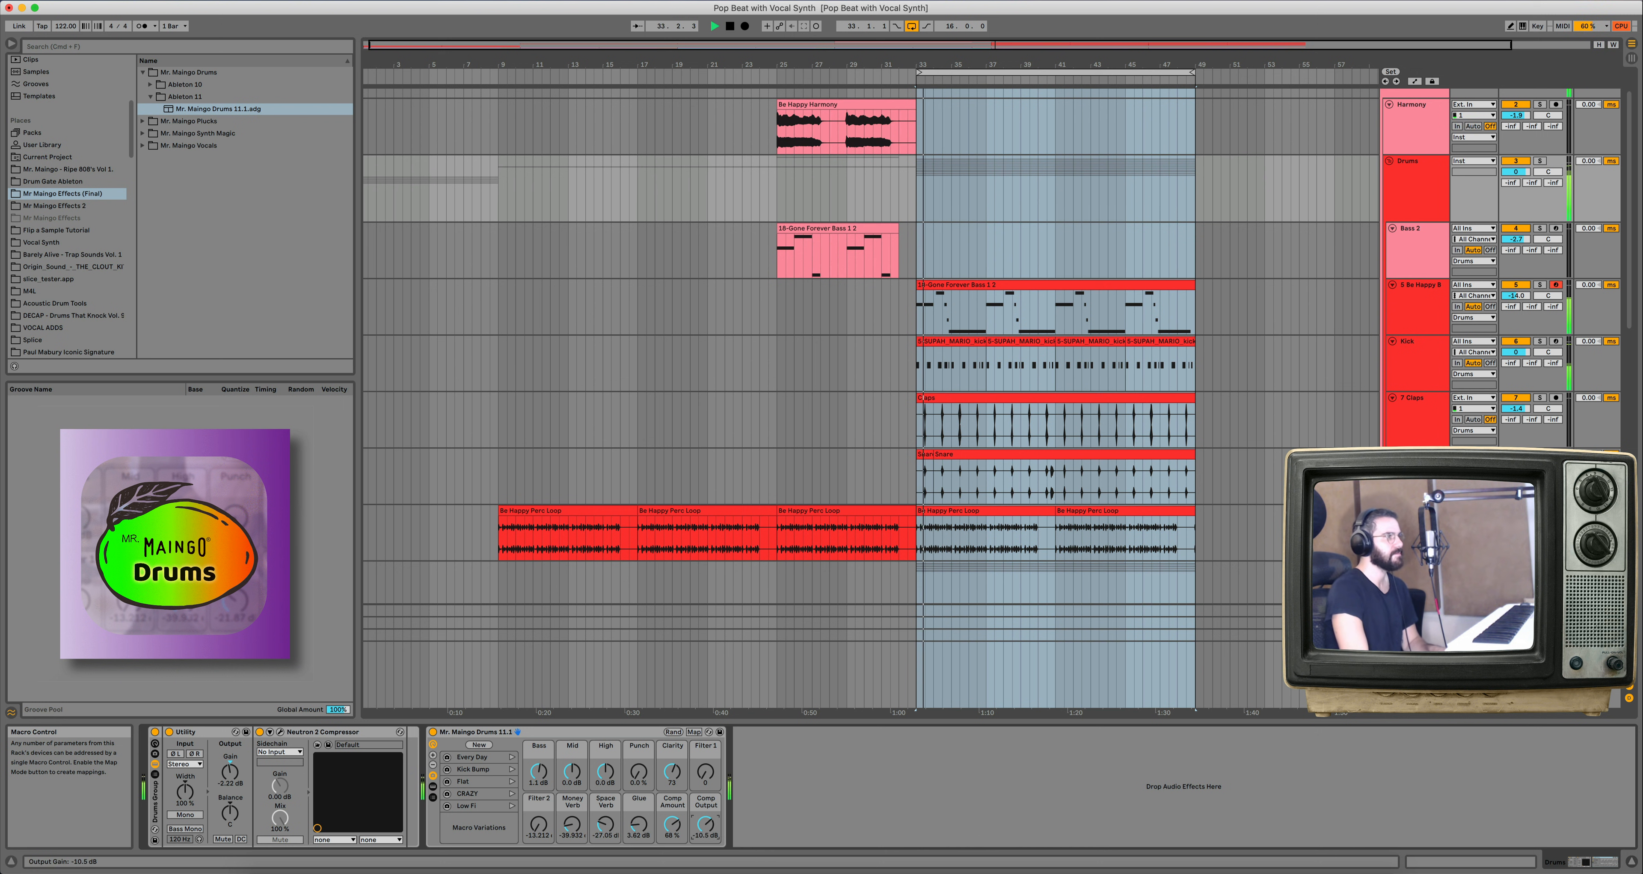
{"action": "left_click_drag", "start_coordinate": [705, 825], "coordinate": [638, 841]}
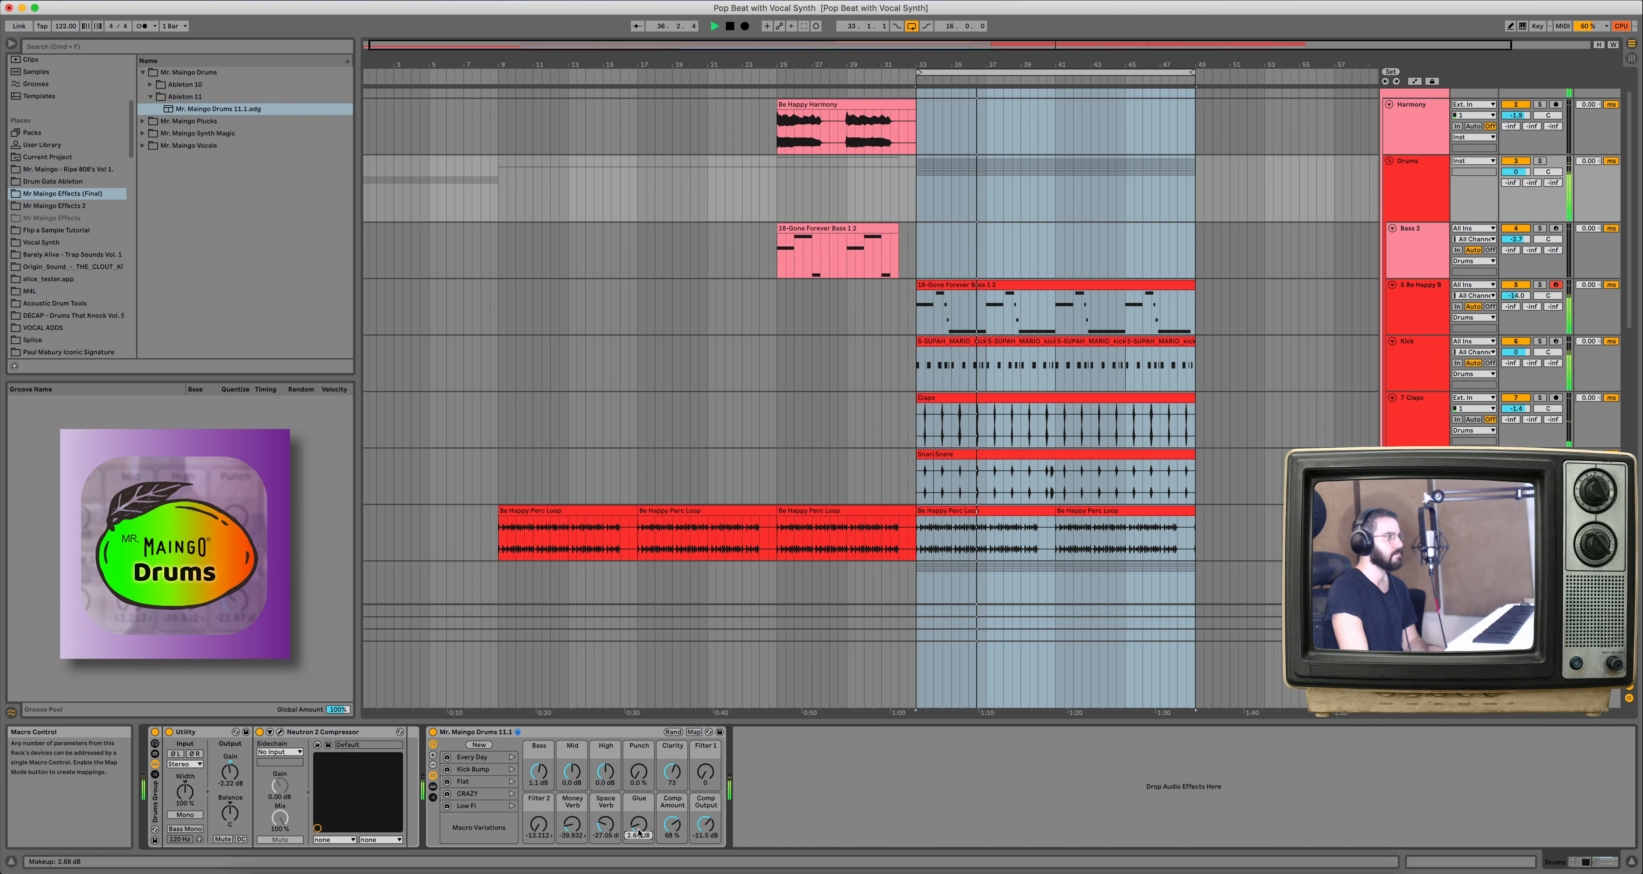
{"action": "left_click", "coordinate": [431, 733]}
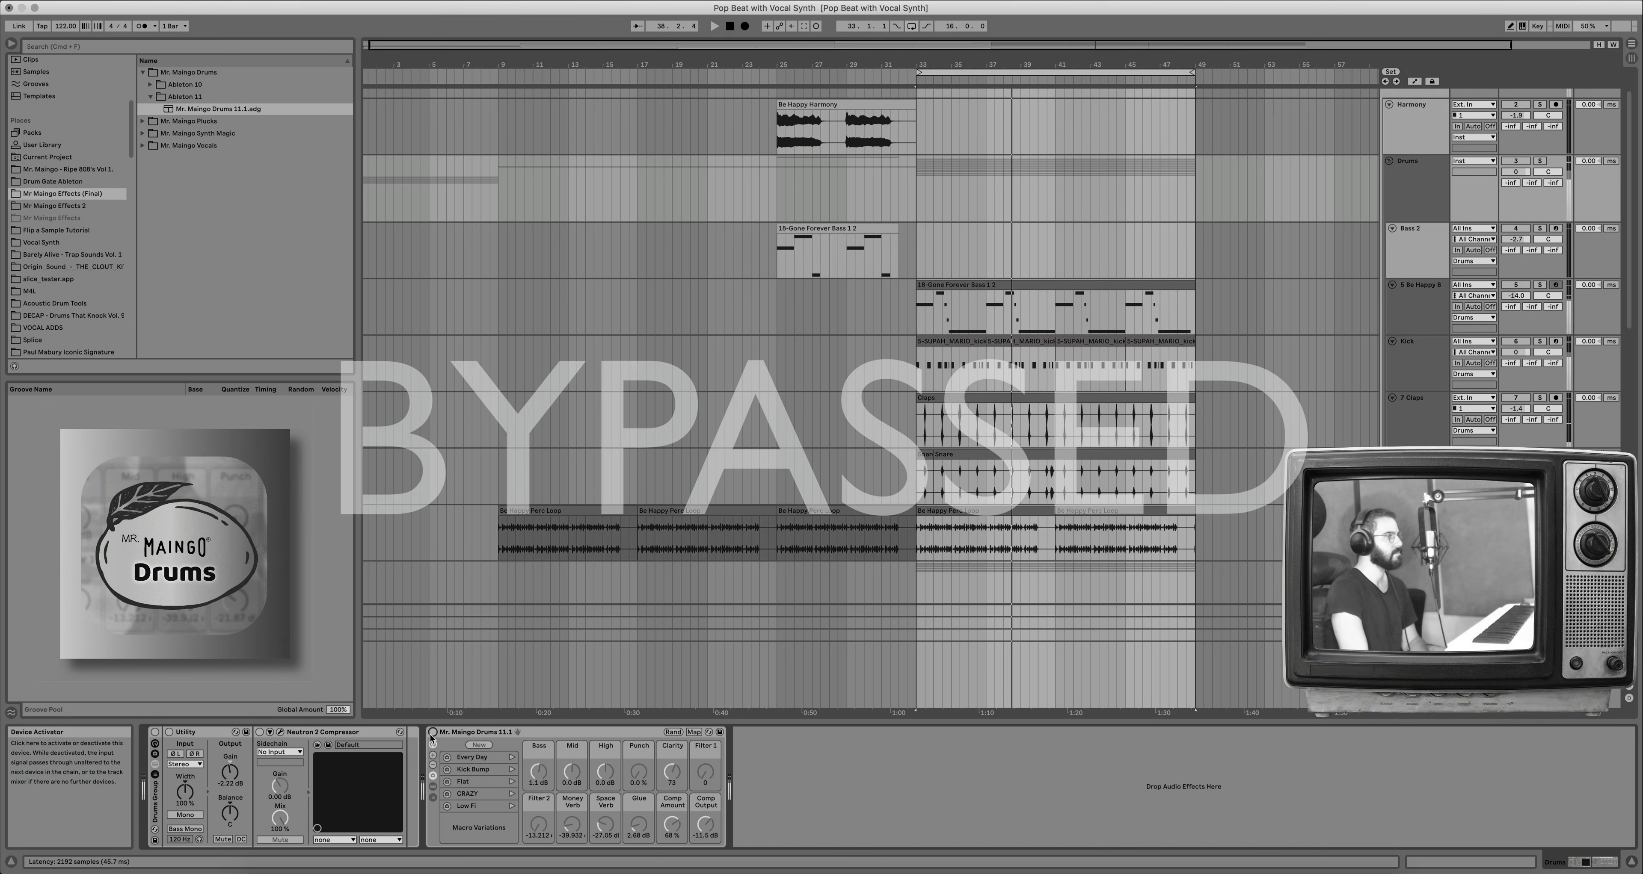
{"action": "left_click", "coordinate": [432, 733]}
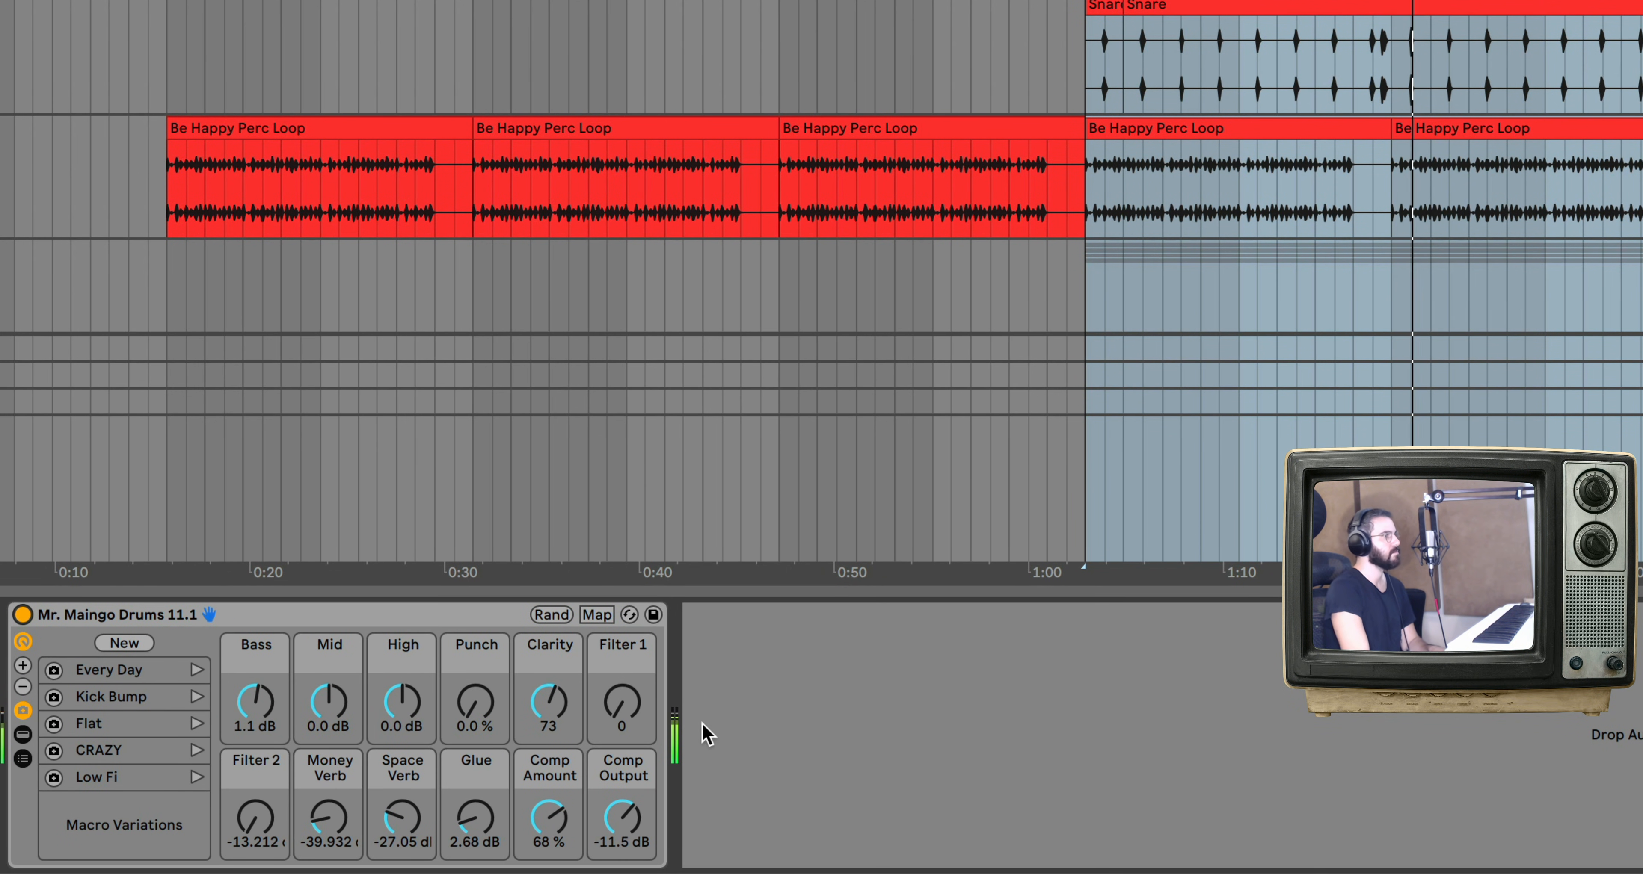
Audition the Filter 1 and Filter 2 macros of the Mr. Maingo Drums rack, and return both to their minimum.
{"action": "mouse_move", "coordinate": [623, 709]}
{"action": "left_mouse_down"}
{"action": "mouse_move", "coordinate": [623, 658]}
{"action": "mouse_move", "coordinate": [619, 703]}
{"action": "left_mouse_up"}
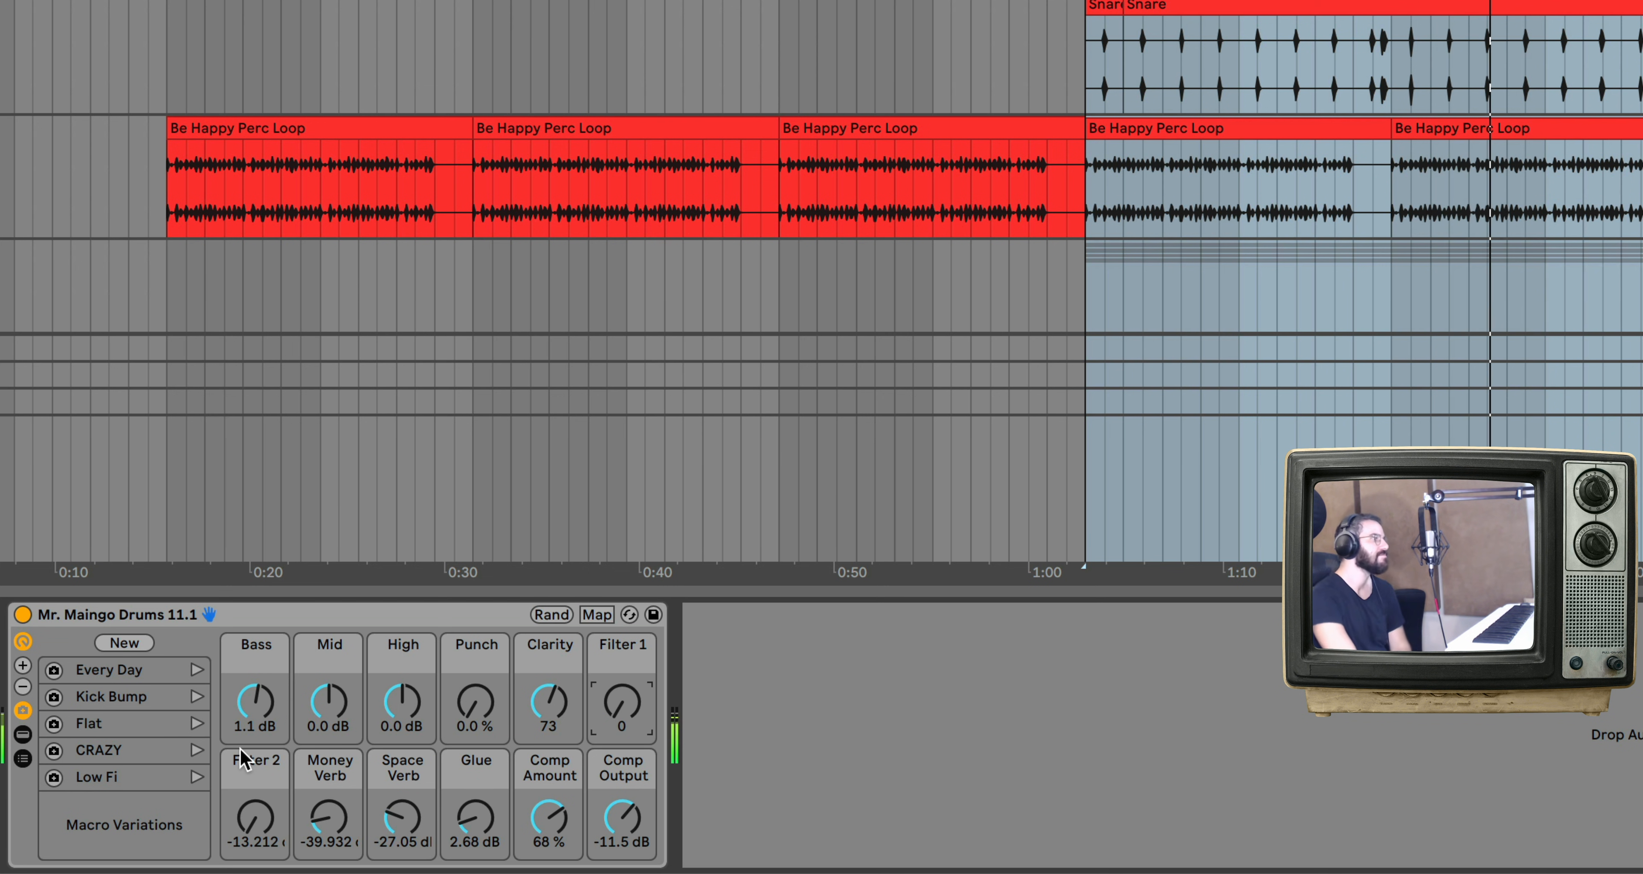
{"action": "left_click", "coordinate": [270, 836]}
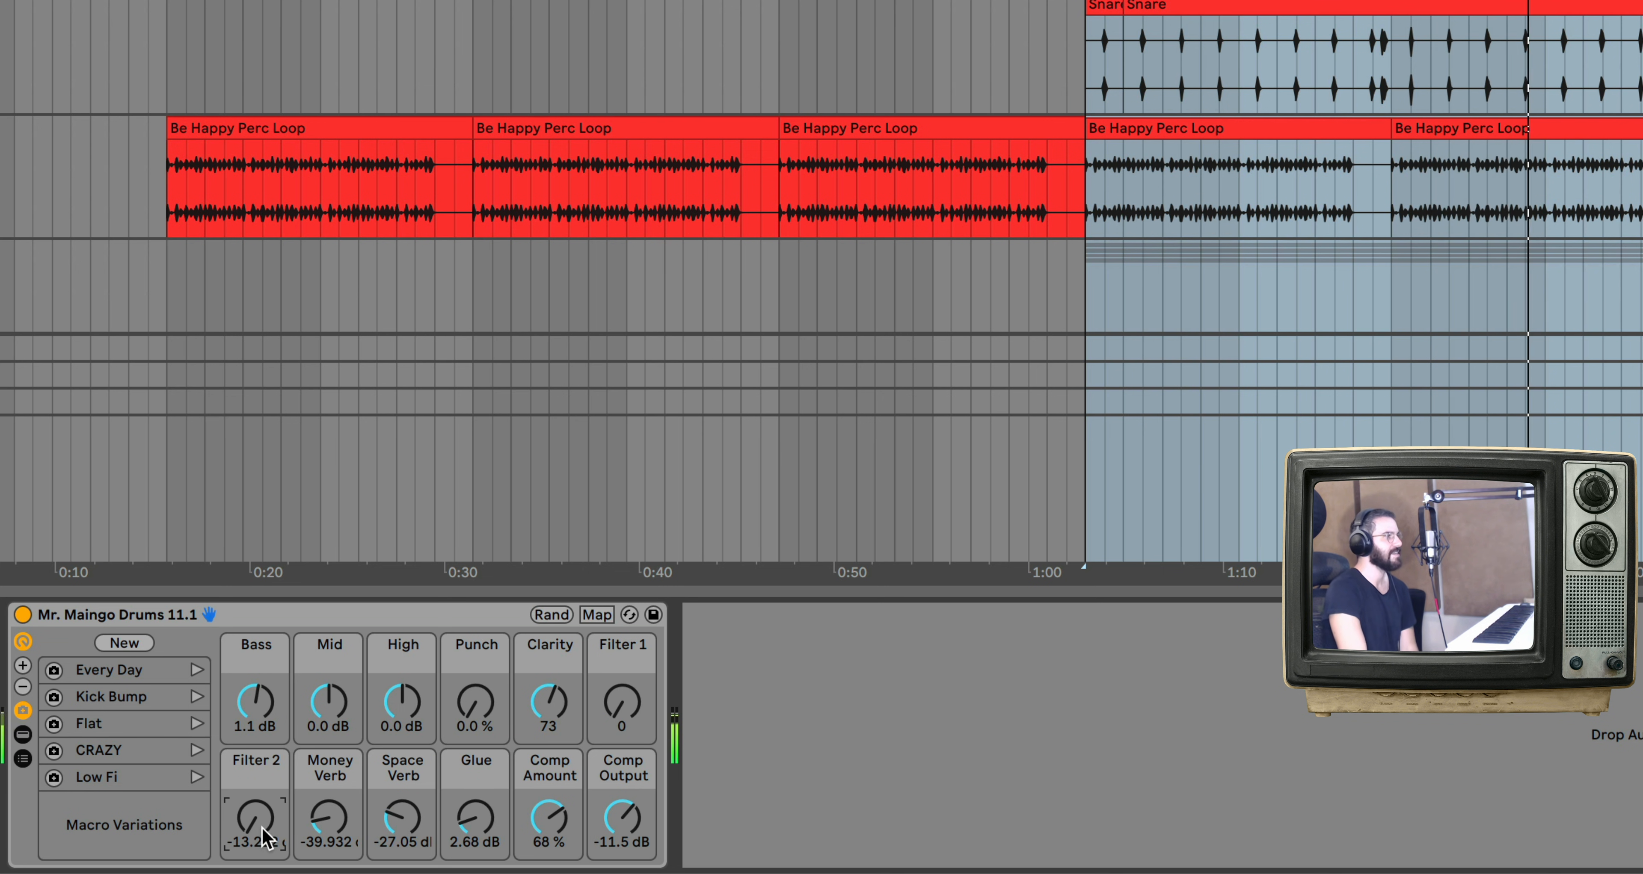
{"action": "left_click_drag", "start_coordinate": [270, 836], "coordinate": [268, 826]}
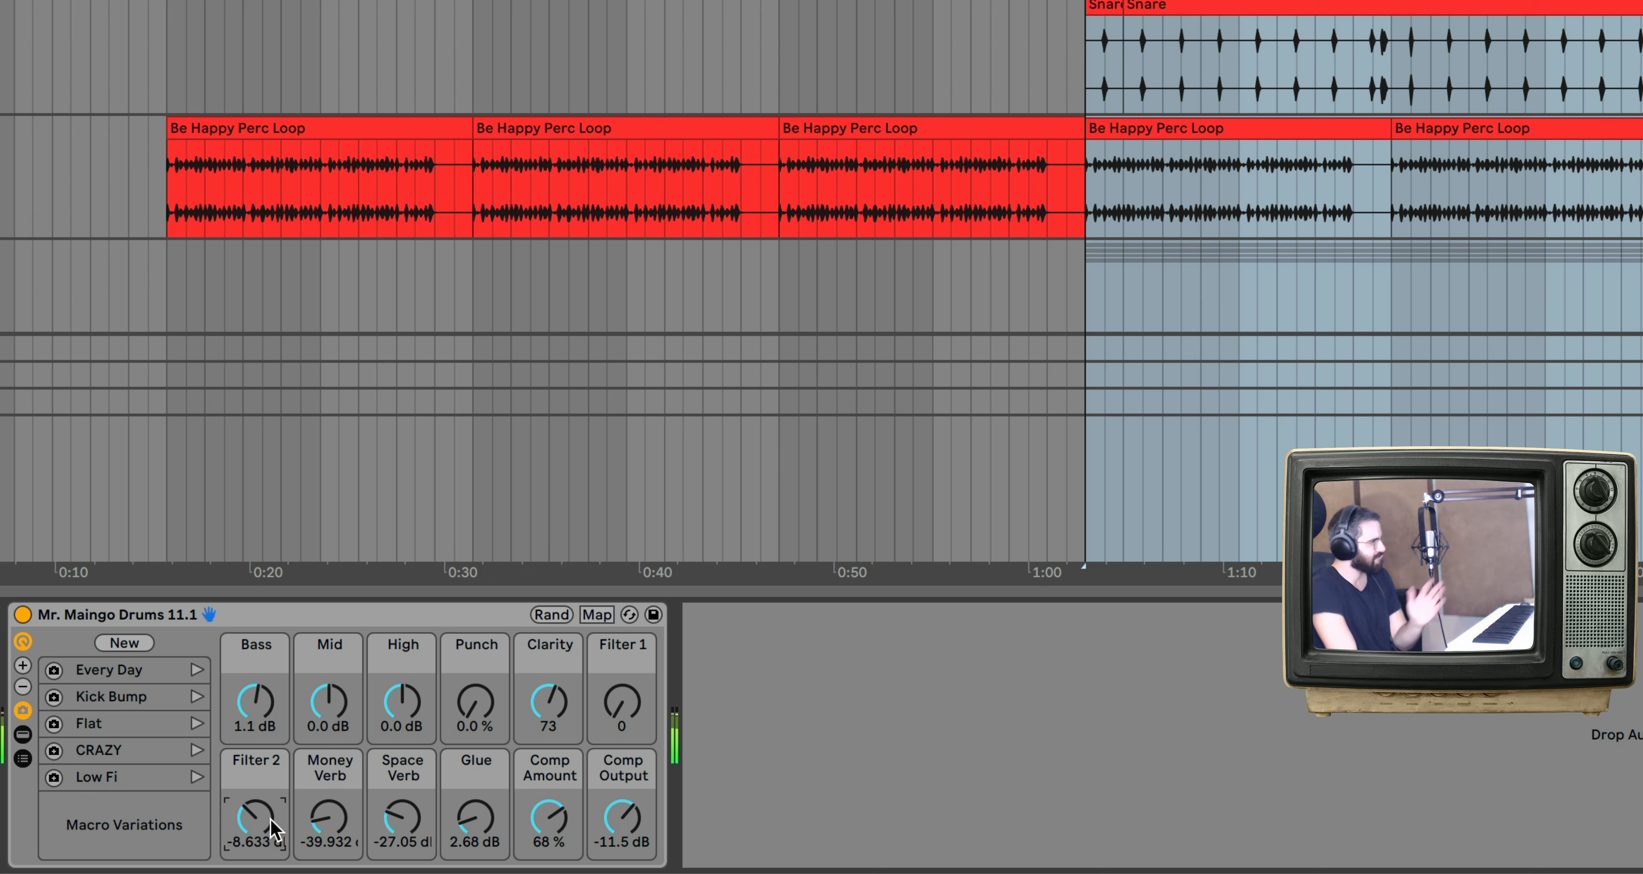
{"action": "left_click_drag", "start_coordinate": [266, 823], "coordinate": [266, 848]}
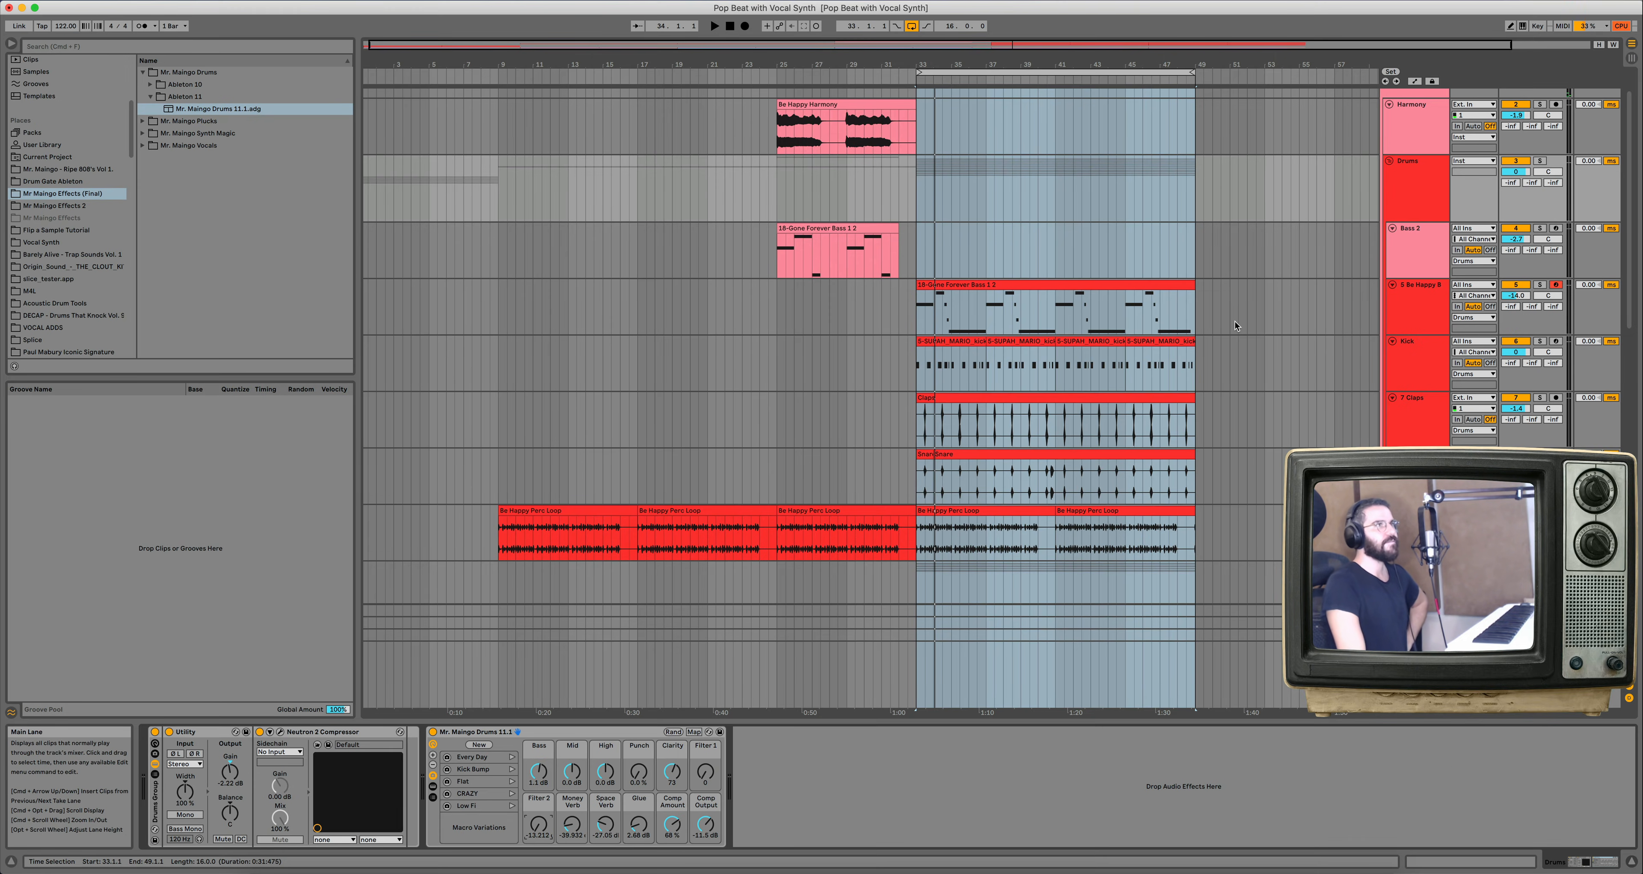
Check the devices on the two pluck tracks, and extend the loop region back to bar 1.
{"action": "scroll", "coordinate": [1235, 321], "scroll_direction": "down", "scroll_amount": 10}
{"action": "scroll", "coordinate": [1234, 324], "scroll_direction": "up", "scroll_amount": 5}
{"action": "scroll", "coordinate": [1234, 324], "scroll_direction": "down", "scroll_amount": 10}
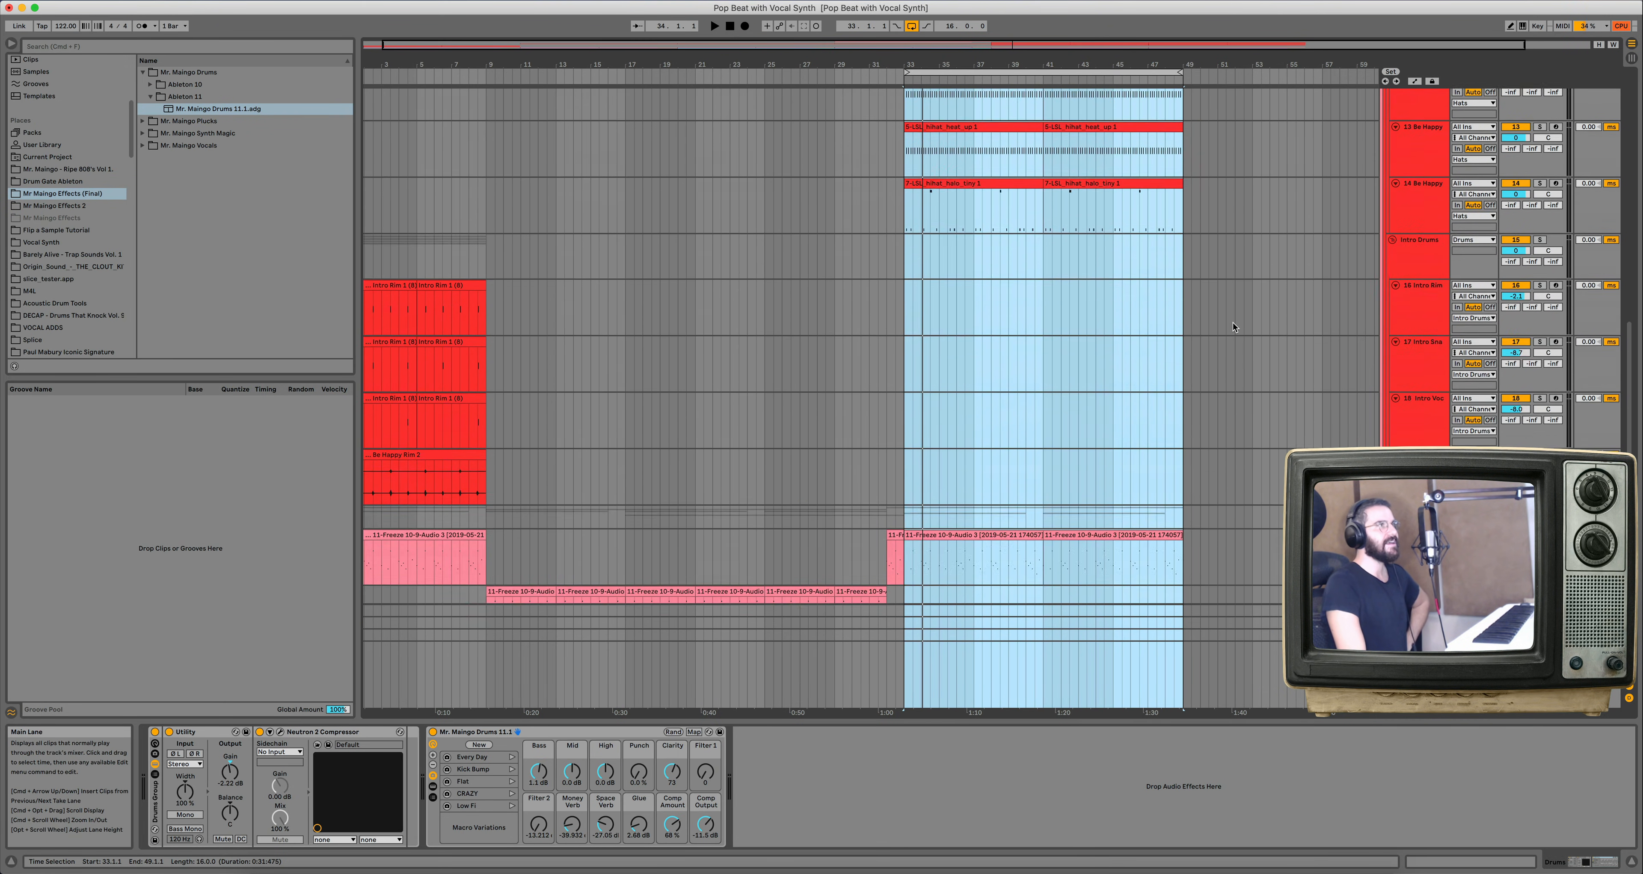
{"action": "left_click", "coordinate": [1280, 428]}
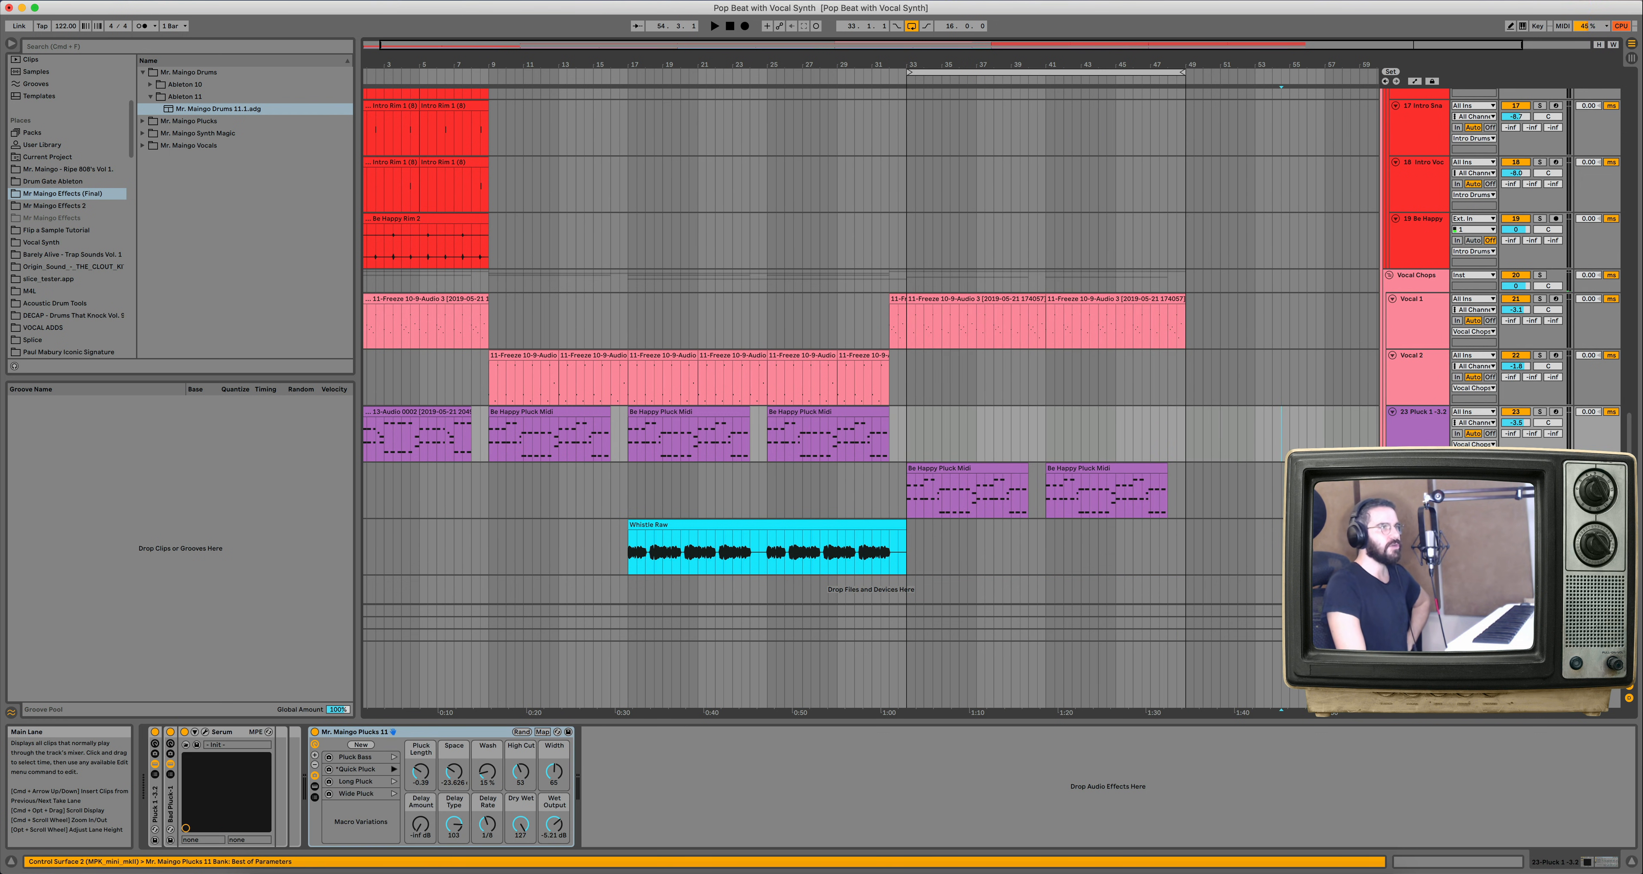
{"action": "left_click", "coordinate": [1283, 488]}
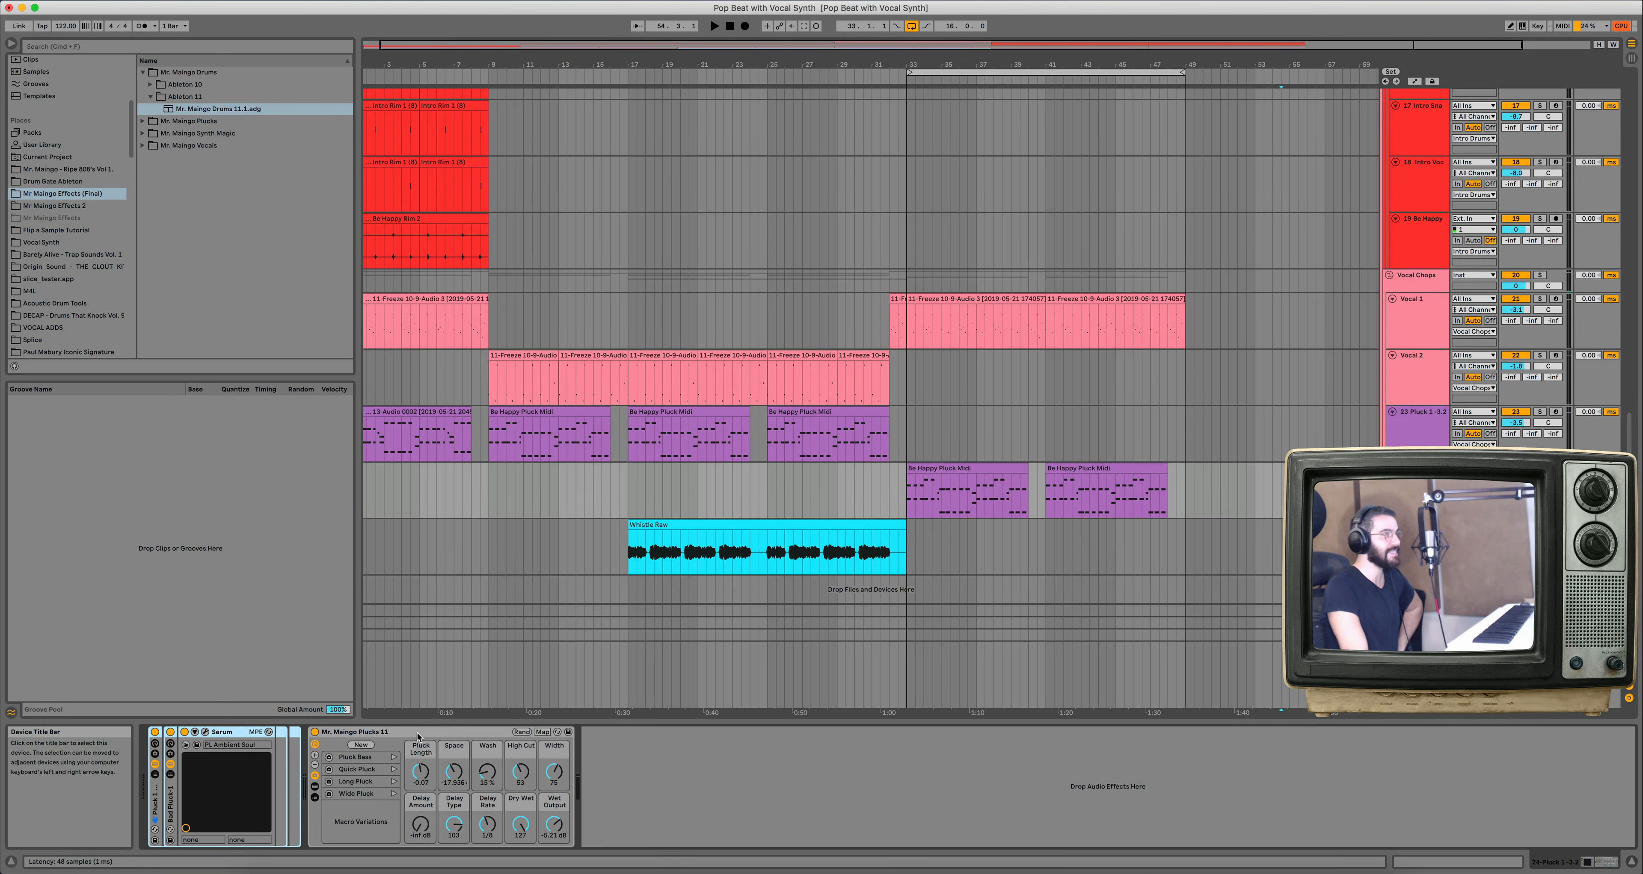
{"action": "left_click_drag", "start_coordinate": [914, 72], "coordinate": [368, 71]}
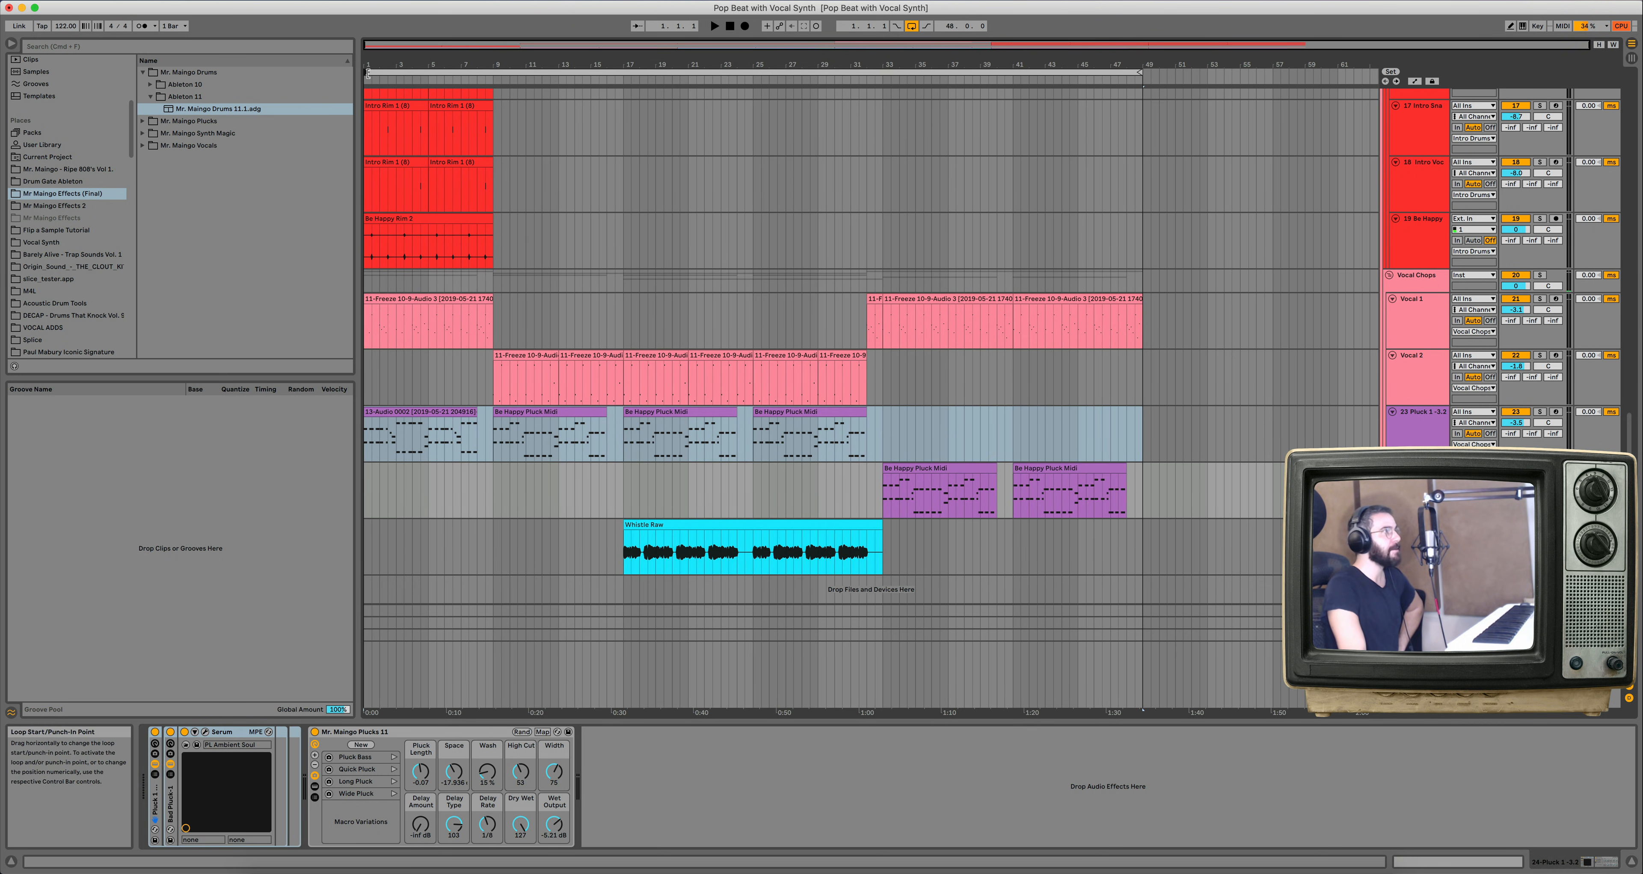
Insert a new MIDI track between the Perc track and the Hats group.
{"action": "scroll", "coordinate": [1009, 220], "scroll_direction": "up", "scroll_amount": 10}
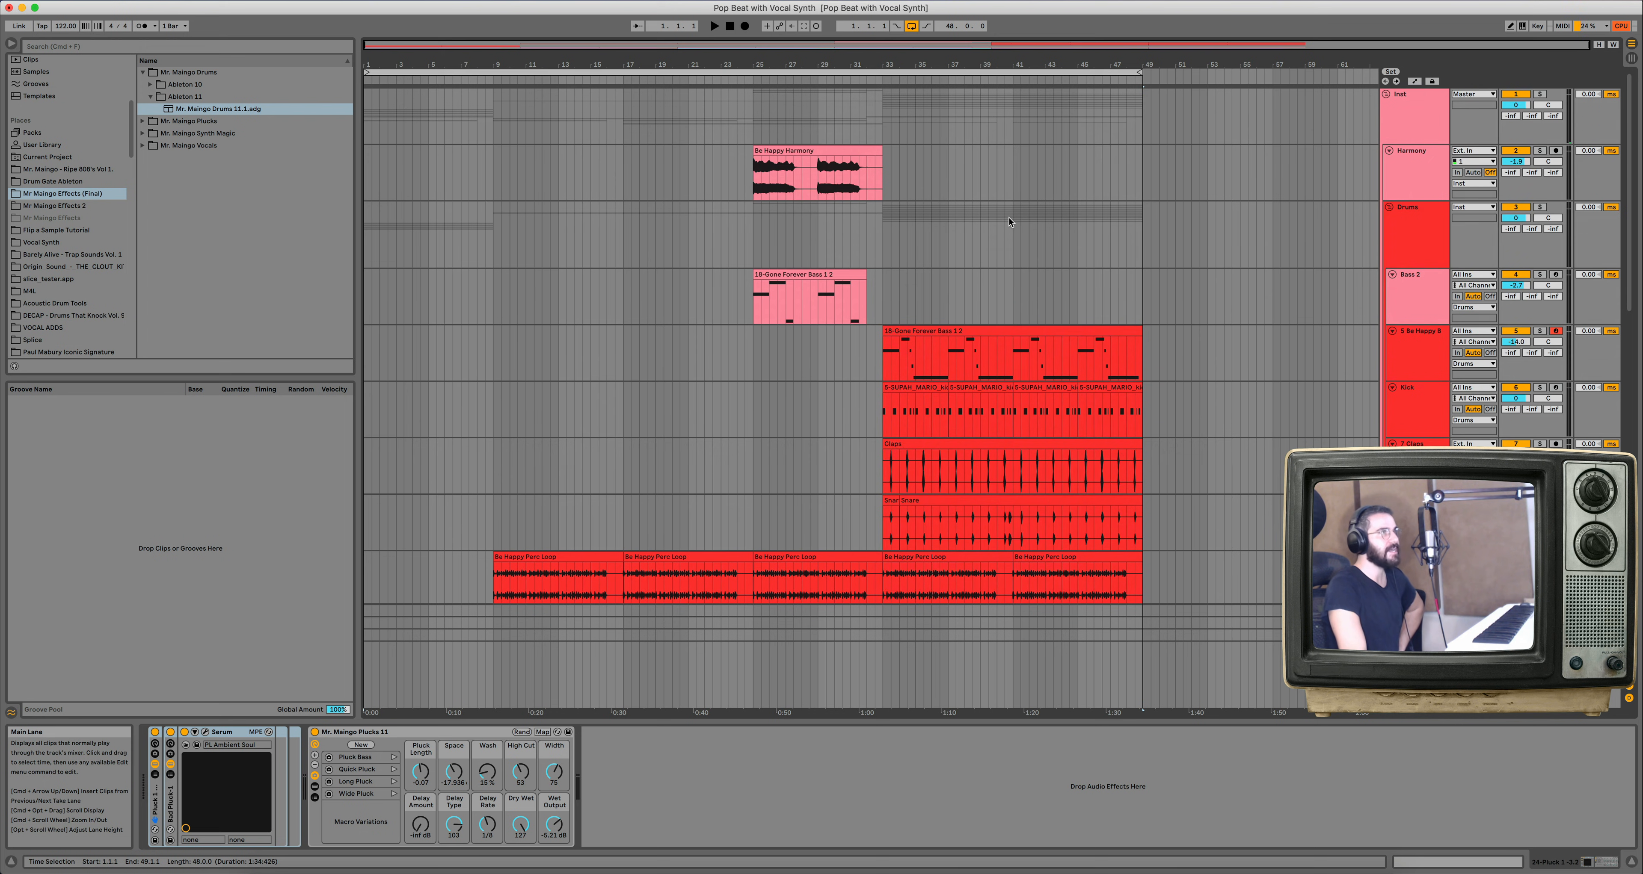
{"action": "scroll", "coordinate": [1007, 221], "scroll_direction": "down", "scroll_amount": 10}
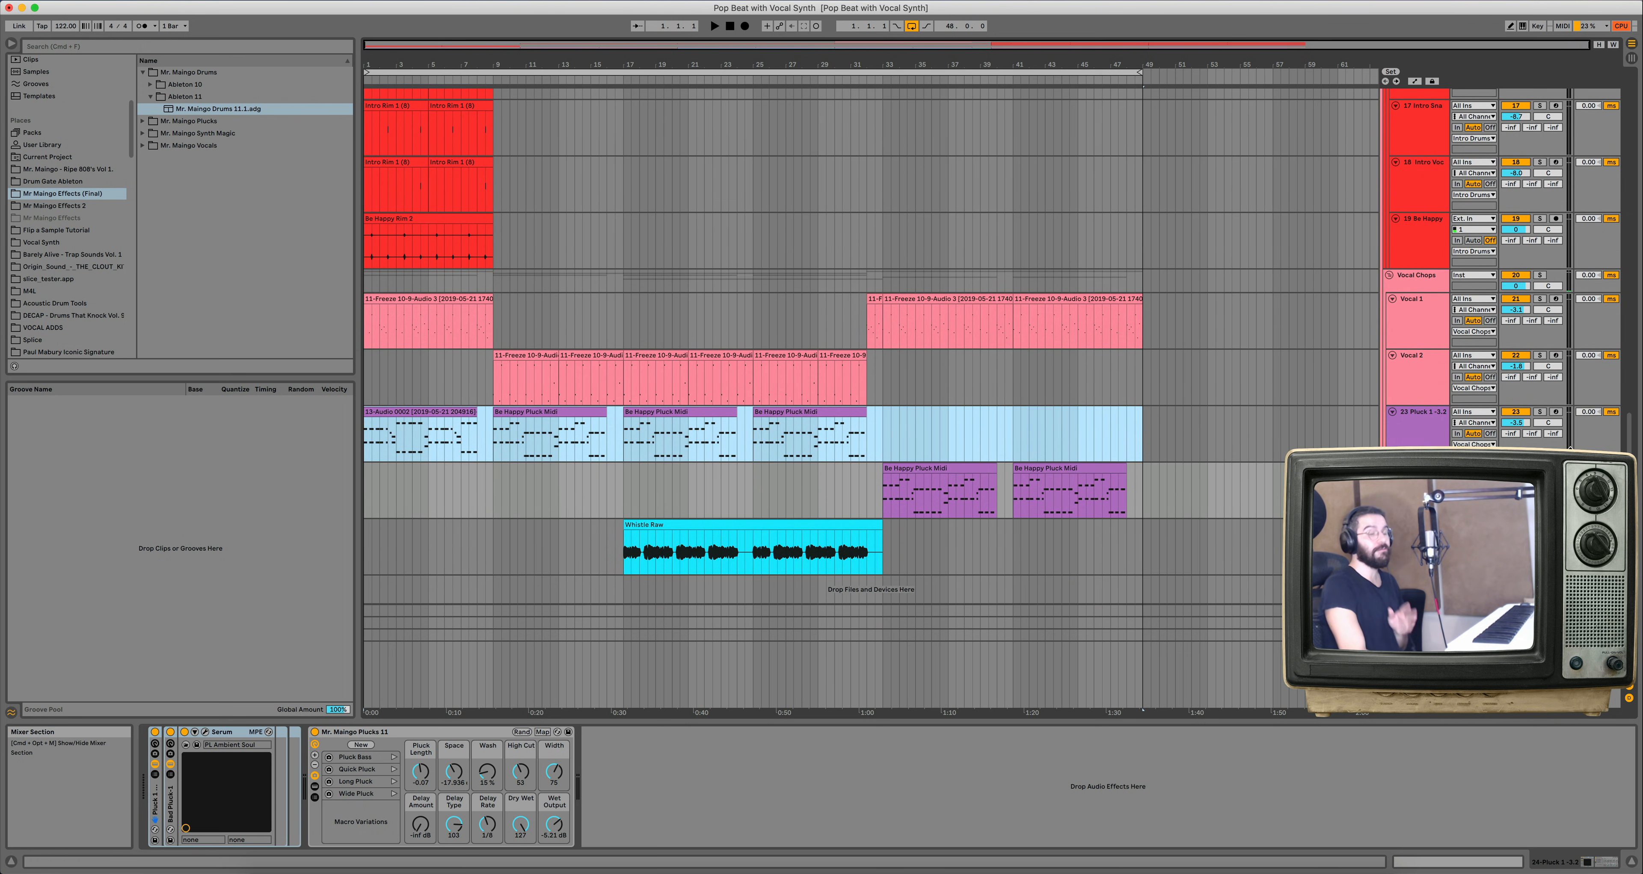
{"action": "scroll", "coordinate": [1277, 398], "scroll_direction": "up", "scroll_amount": 8}
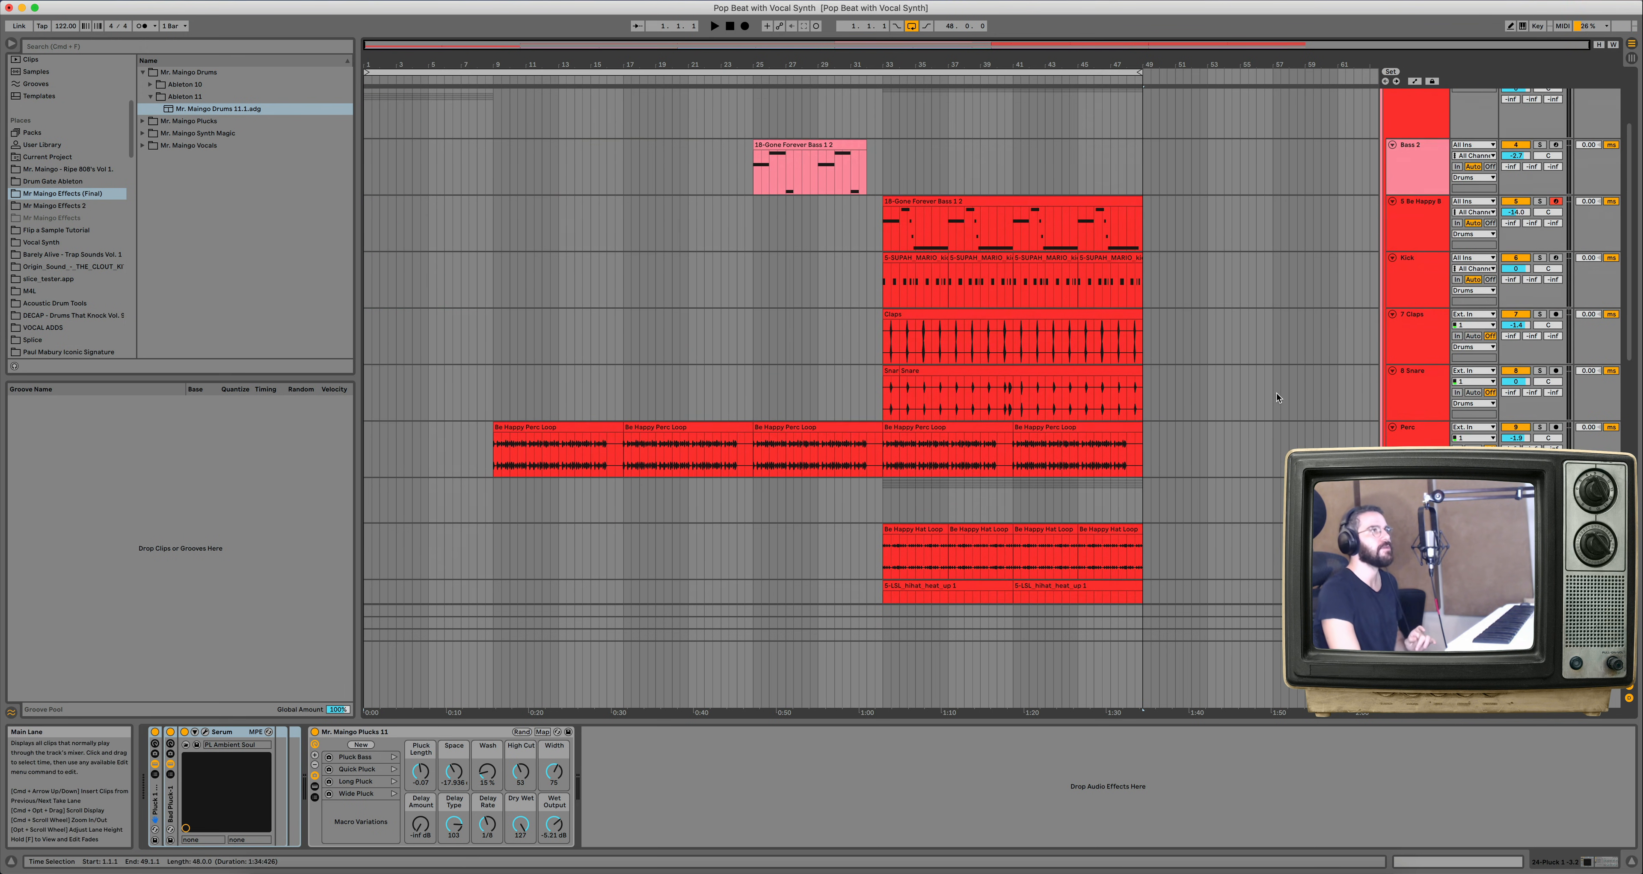
{"action": "scroll", "coordinate": [1277, 398], "scroll_direction": "down", "scroll_amount": 10}
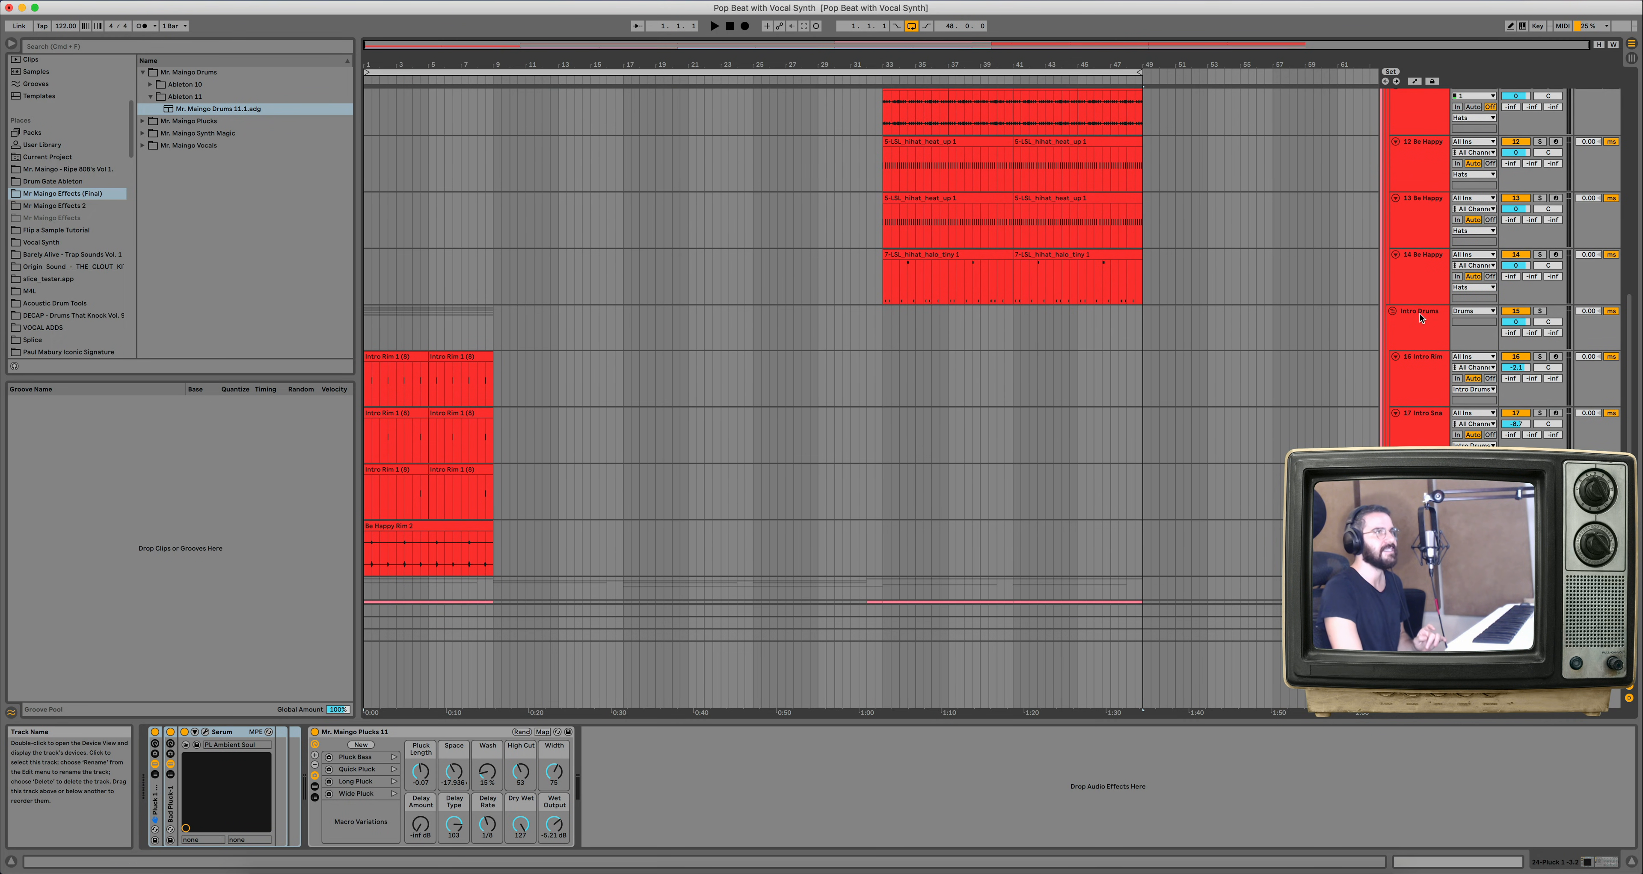
{"action": "left_click", "coordinate": [1421, 290]}
{"action": "scroll", "coordinate": [1422, 293], "scroll_direction": "up", "scroll_amount": 3}
{"action": "scroll", "coordinate": [1419, 287], "scroll_direction": "up", "scroll_amount": 4}
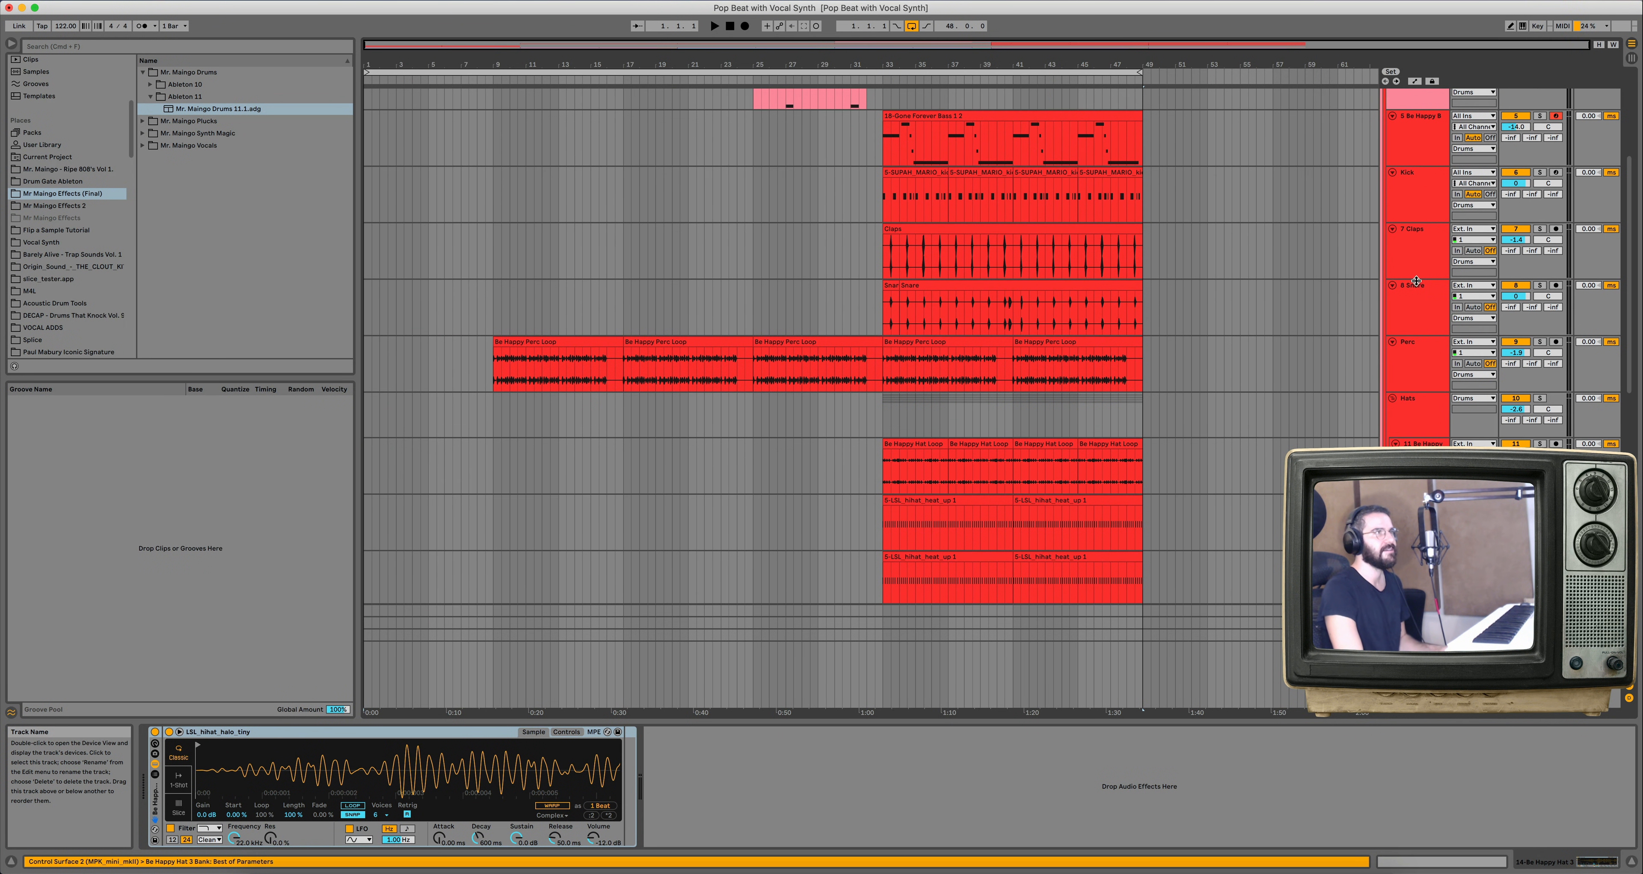
{"action": "left_click", "coordinate": [1419, 385]}
{"action": "key", "text": "super+shift+t"}
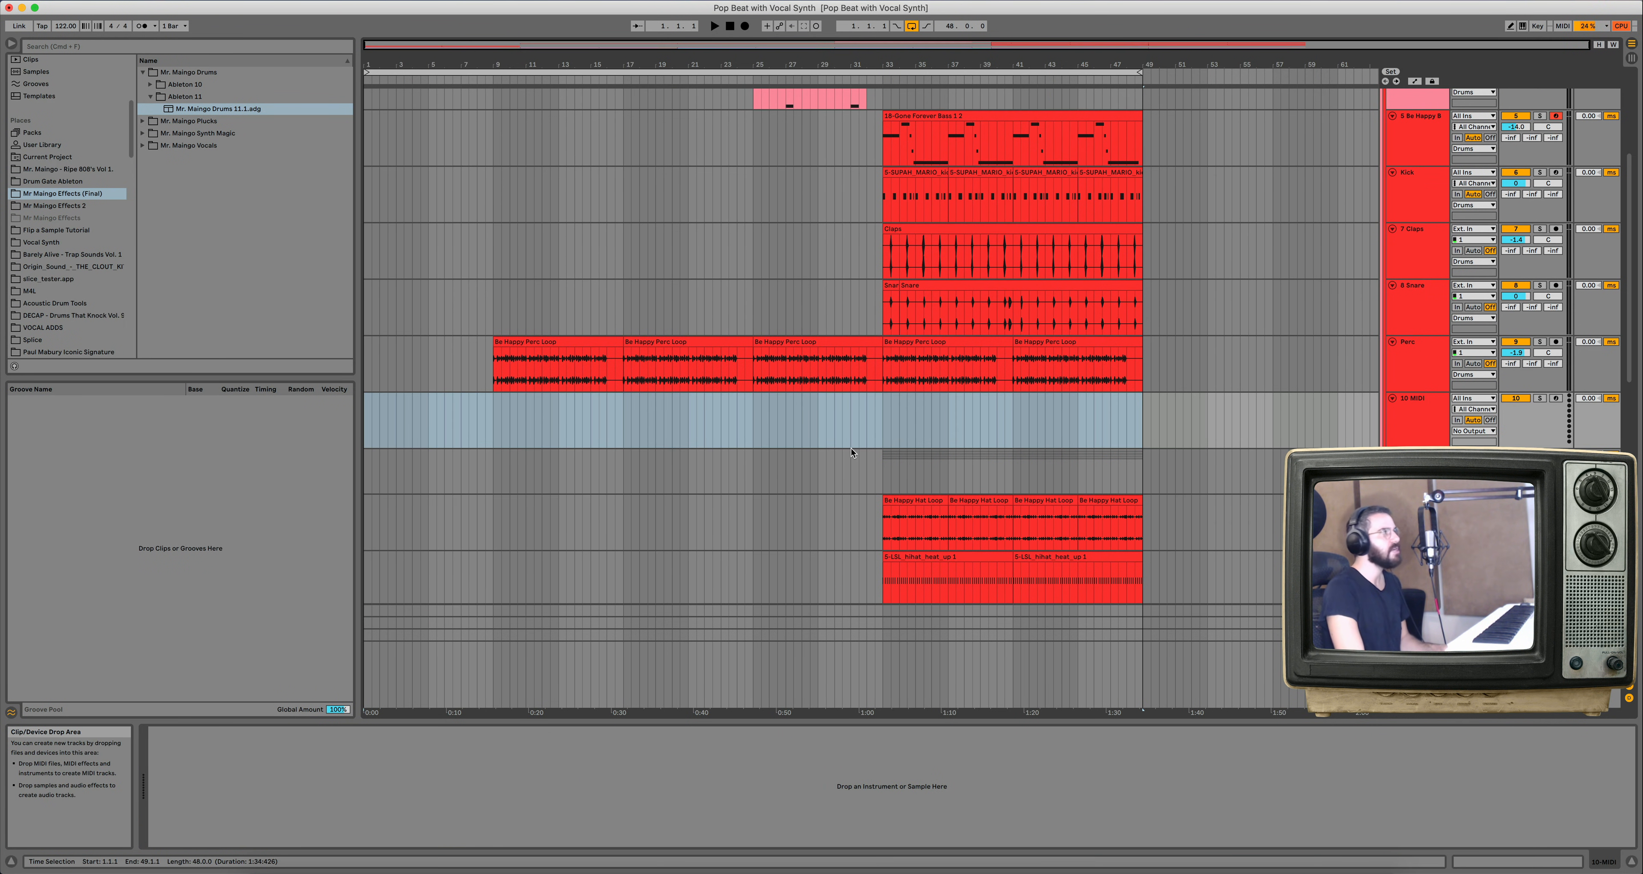
Place Here We Go VOX.wav from the Vocal Synth Samples folder in bar 48 of the new track, and audition it.
{"action": "left_click", "coordinate": [46, 206]}
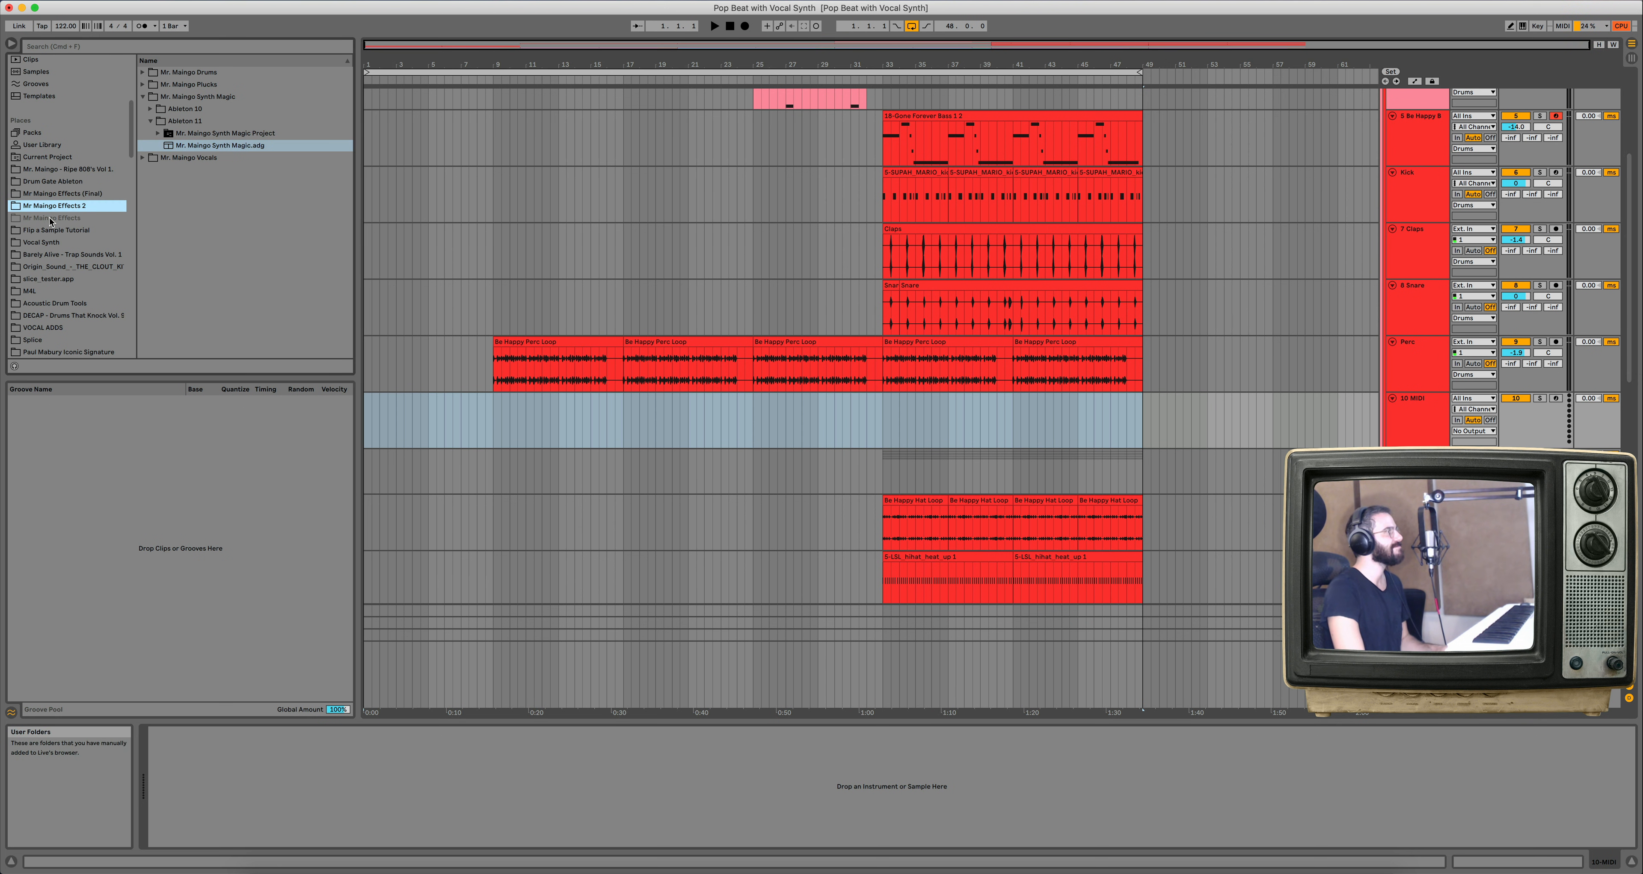
{"action": "scroll", "coordinate": [50, 220], "scroll_direction": "up", "scroll_amount": 1}
{"action": "left_click", "coordinate": [42, 248]}
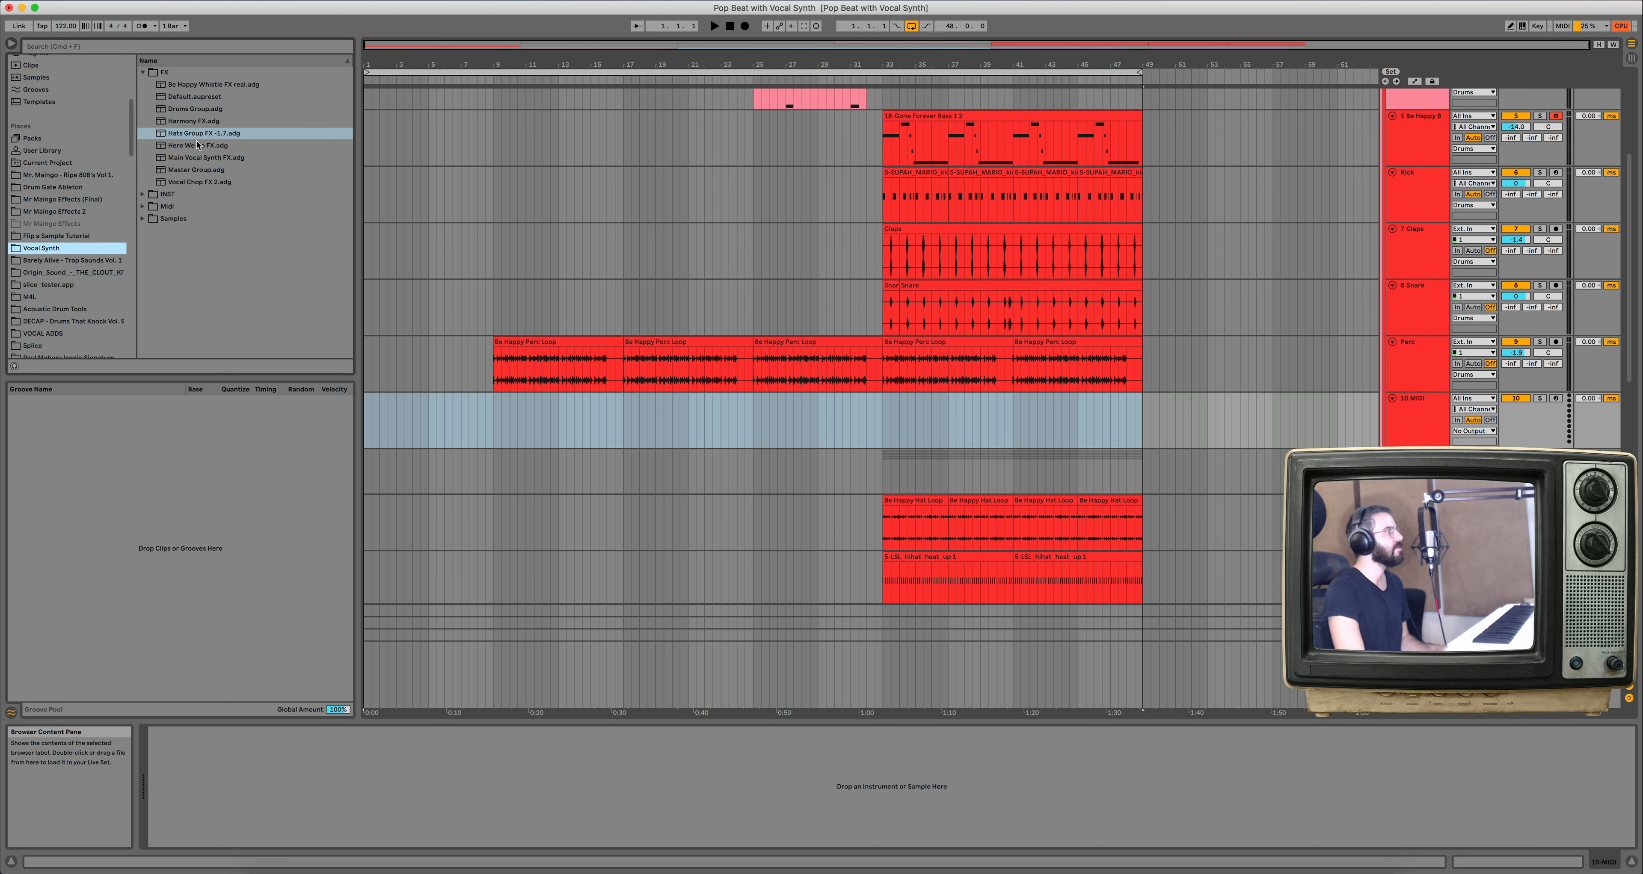
{"action": "left_click", "coordinate": [142, 73]}
{"action": "left_click", "coordinate": [143, 110]}
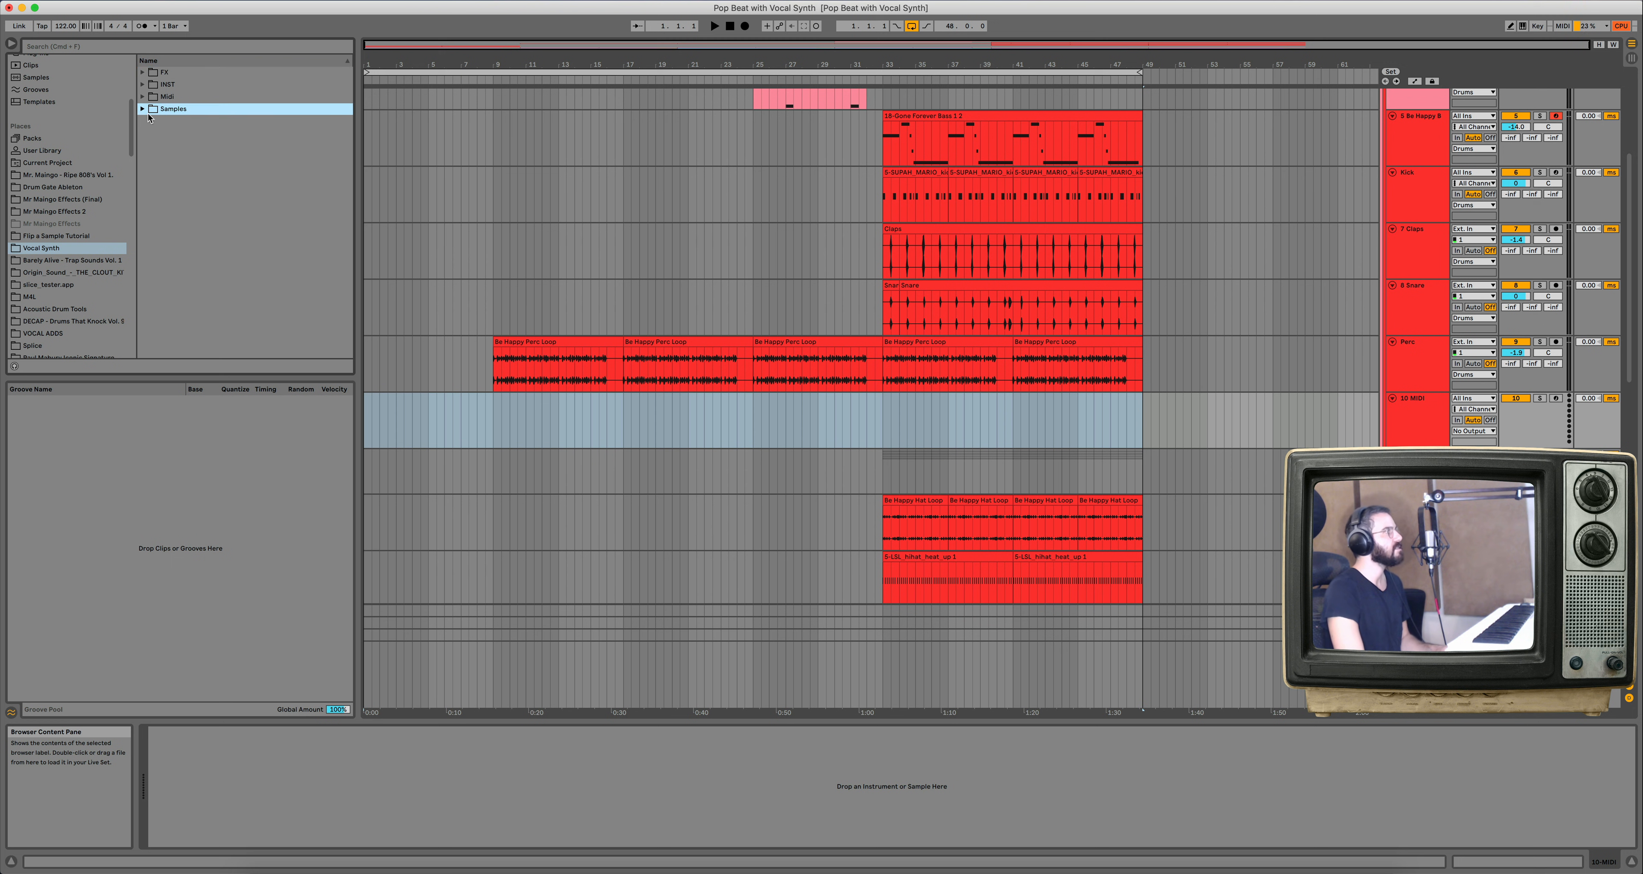
{"action": "mouse_move", "coordinate": [195, 183]}
{"action": "left_mouse_down"}
{"action": "mouse_move", "coordinate": [1038, 428]}
{"action": "mouse_move", "coordinate": [1133, 415]}
{"action": "left_mouse_up"}
{"action": "key", "text": "space"}
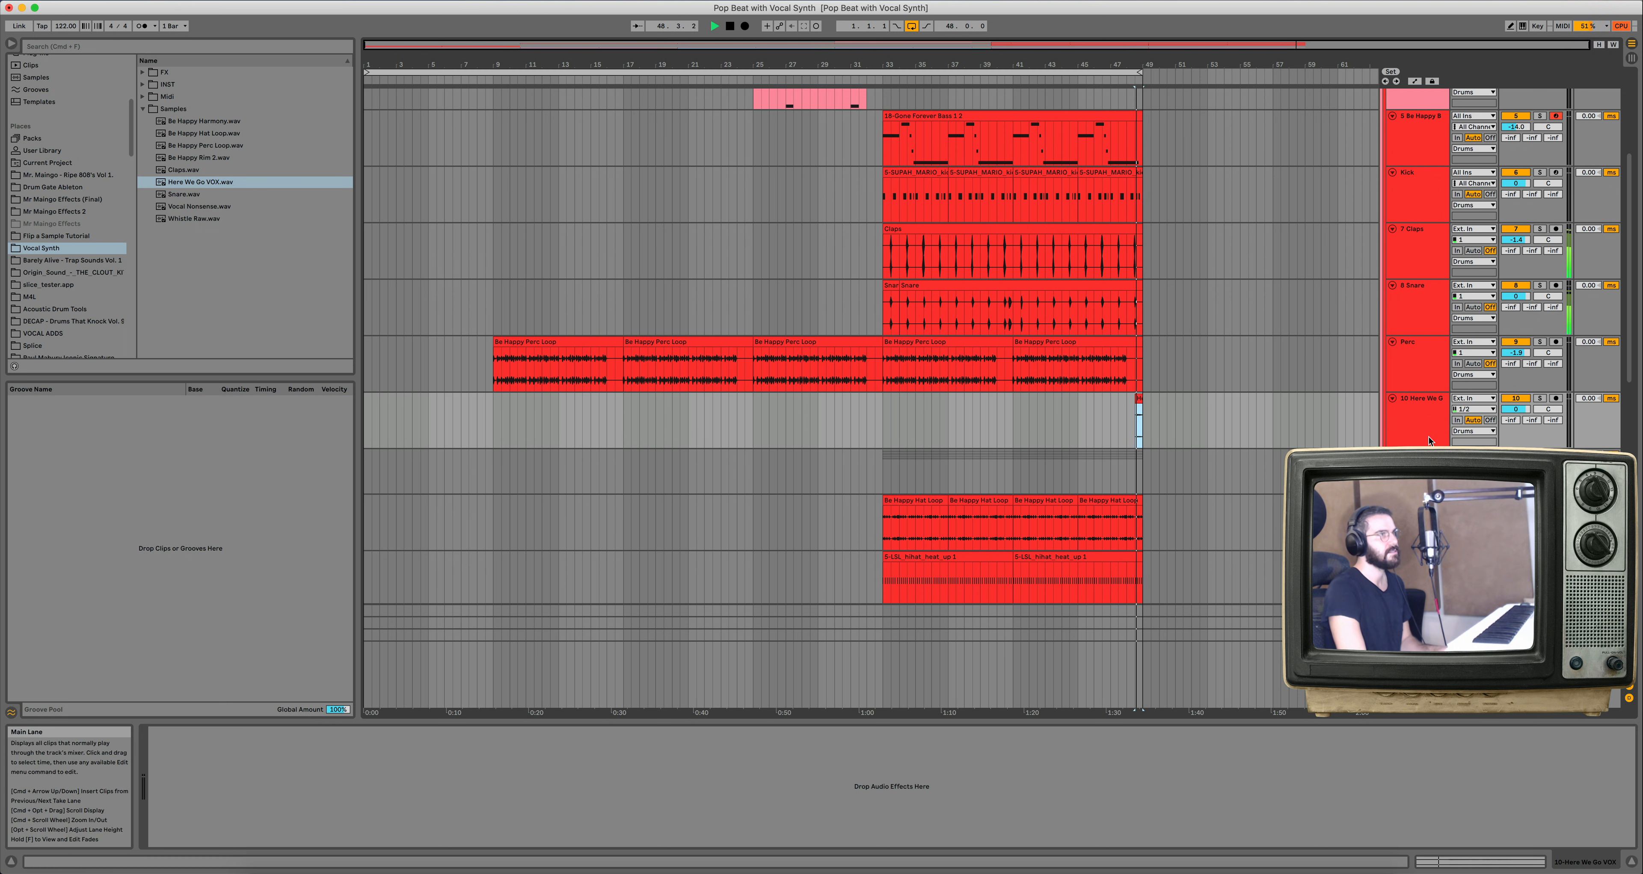
{"action": "key", "text": "space"}
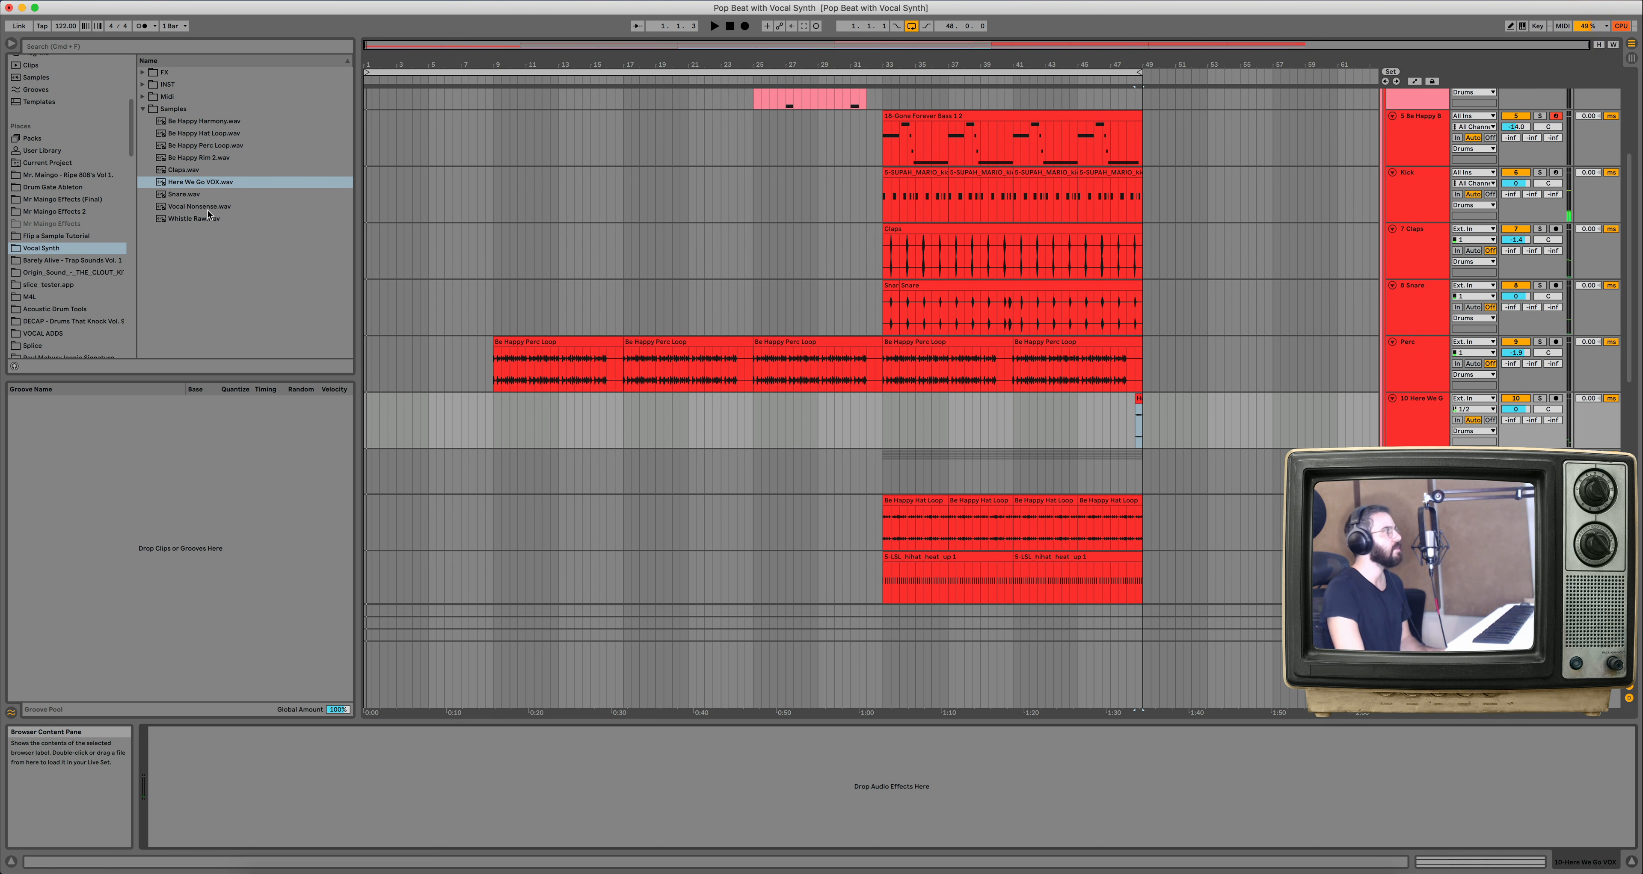
Load the Here We Go FX.adg rack onto the Here We Go VOX track, and open its Harmonics, ValhallaRoom and EchoBoy windows.
{"action": "left_click", "coordinate": [142, 73]}
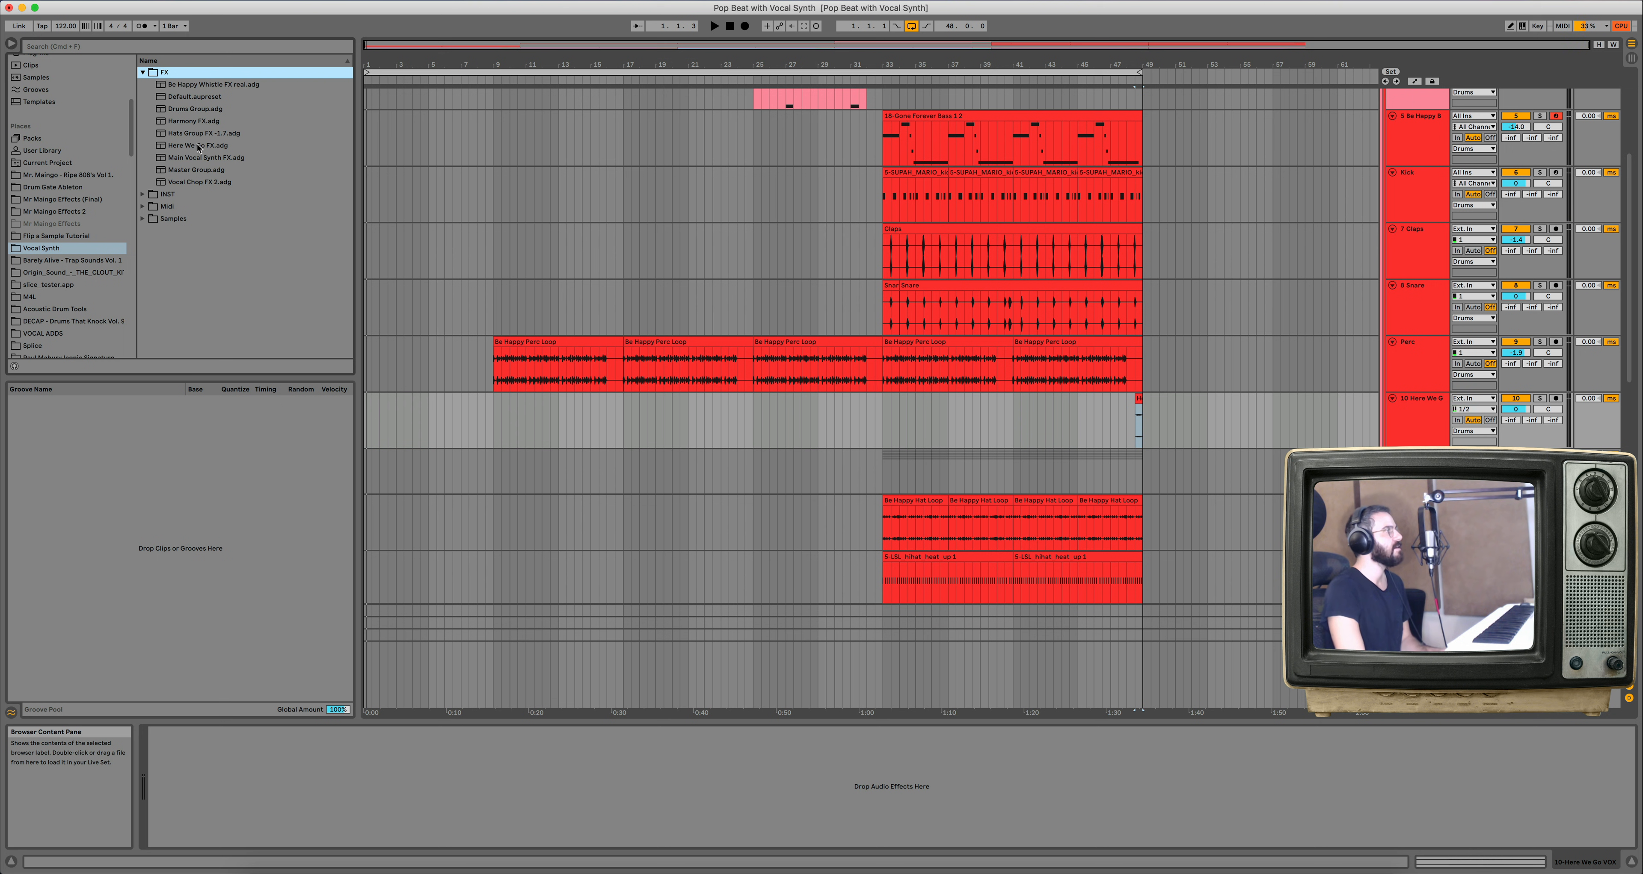
{"action": "left_click_drag", "start_coordinate": [189, 147], "coordinate": [966, 384]}
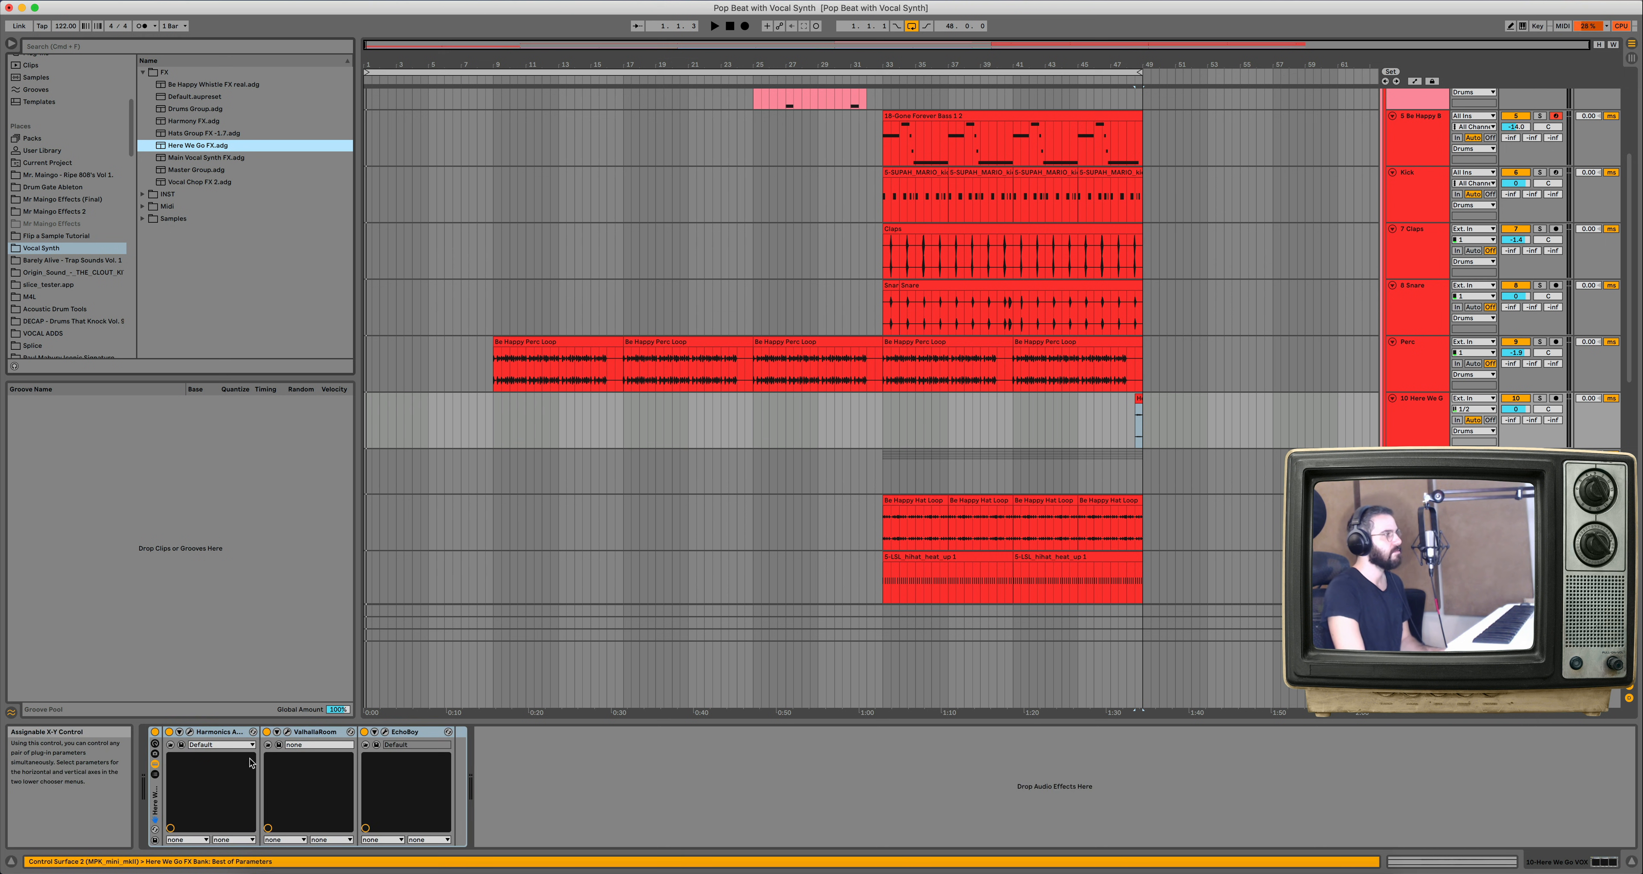
{"action": "left_click", "coordinate": [188, 733]}
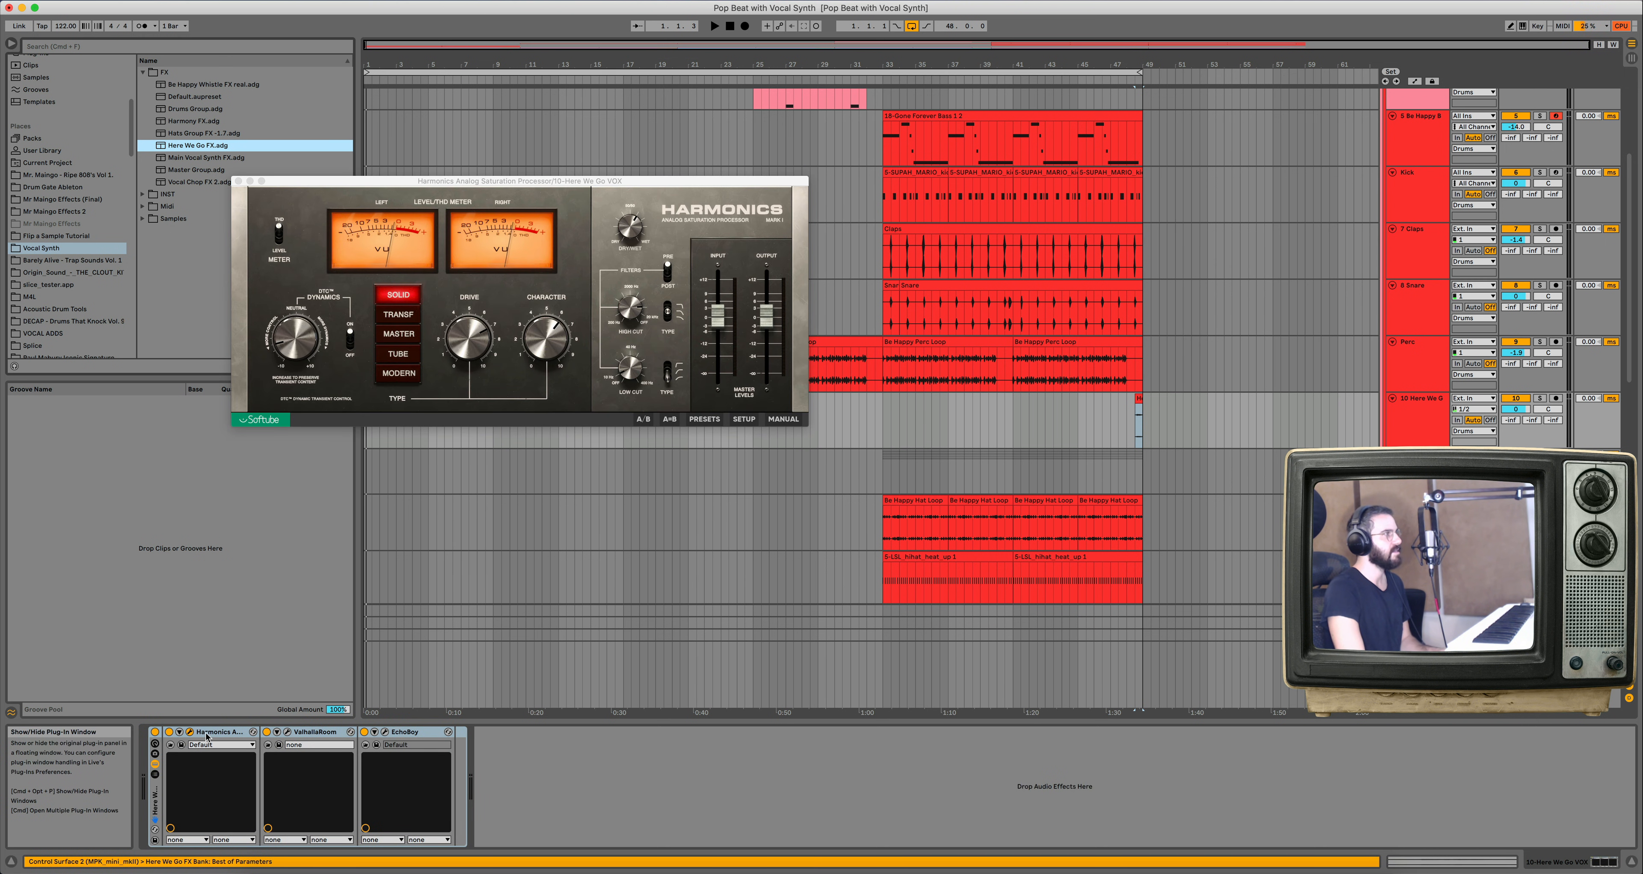
{"action": "left_click", "coordinate": [287, 732]}
{"action": "left_click", "coordinate": [385, 733]}
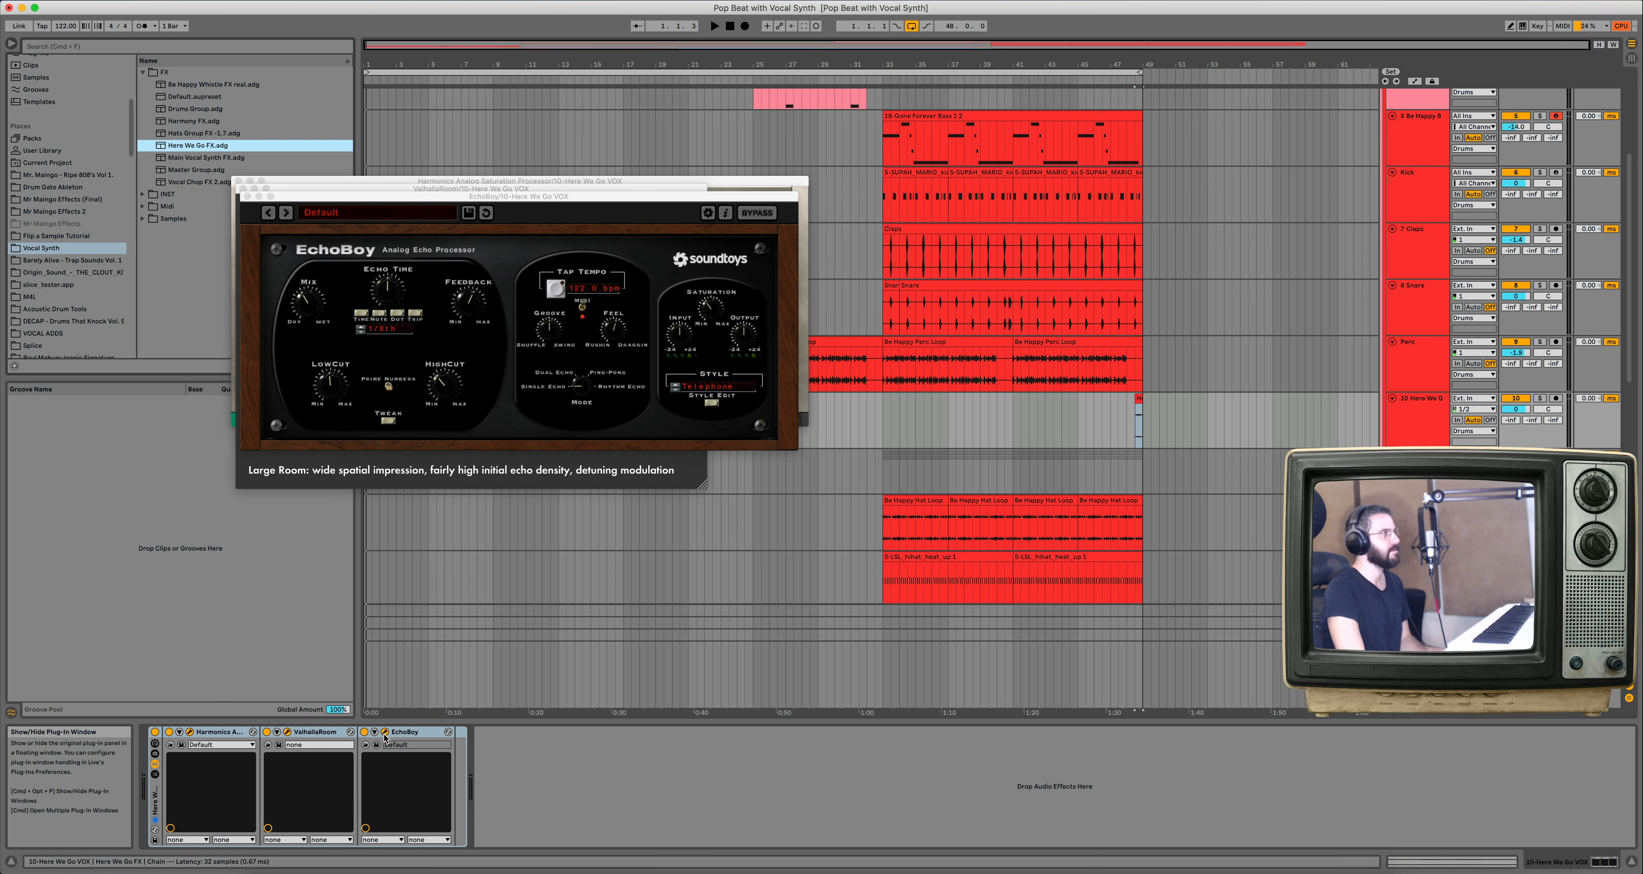
Audition the processed Here We Go vocal at the end of the loop, and close the three plug-in windows.
{"action": "key", "text": "space"}
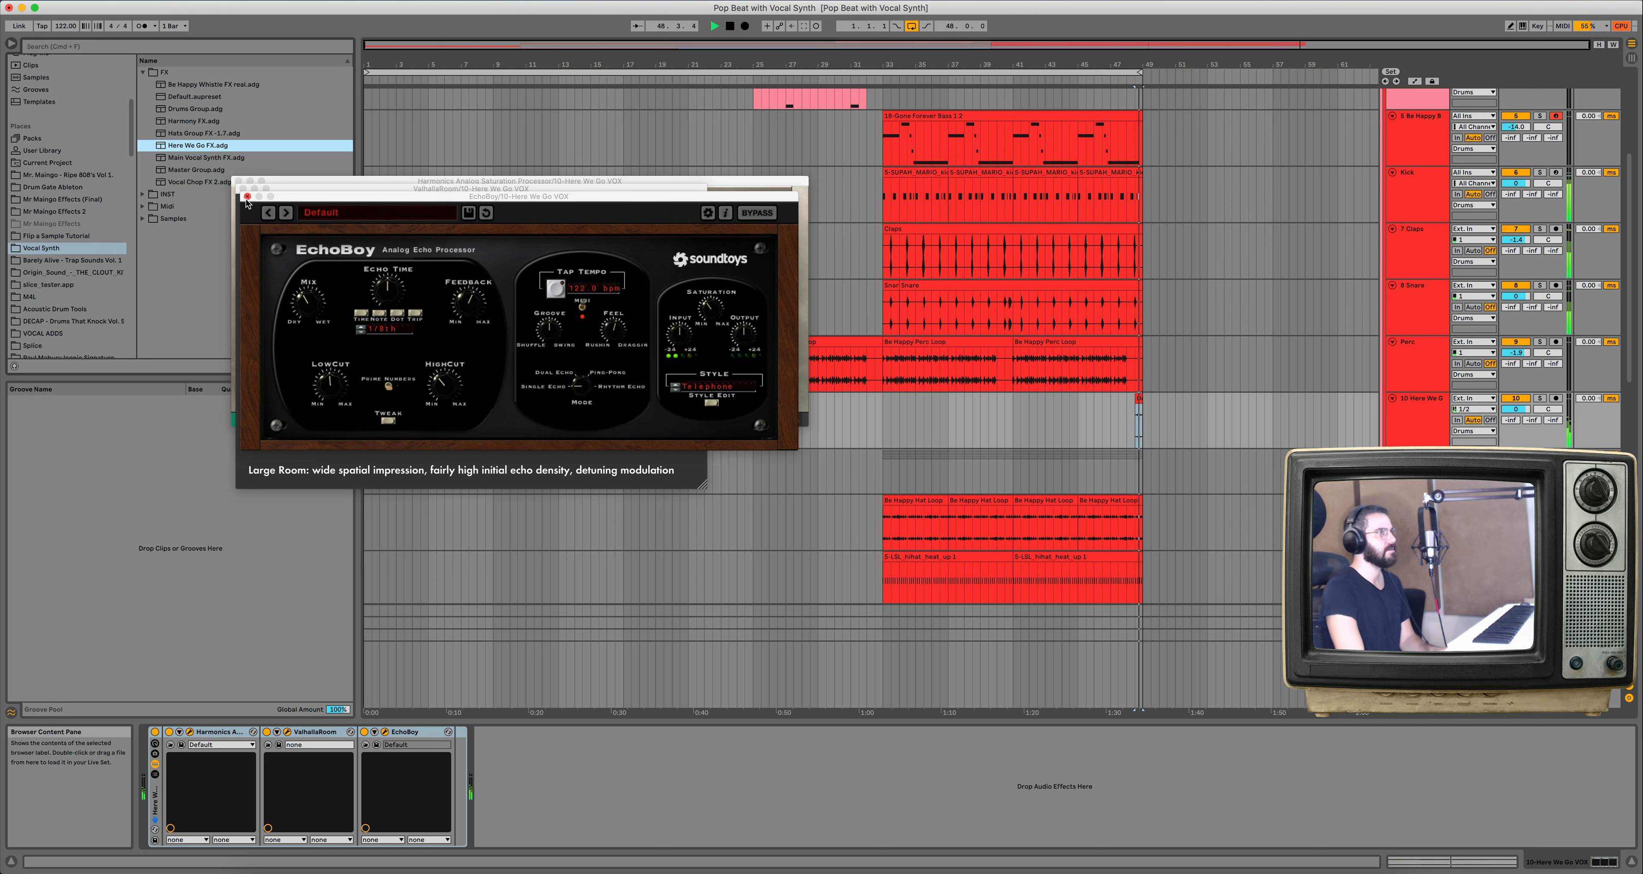
{"action": "left_click", "coordinate": [247, 197]}
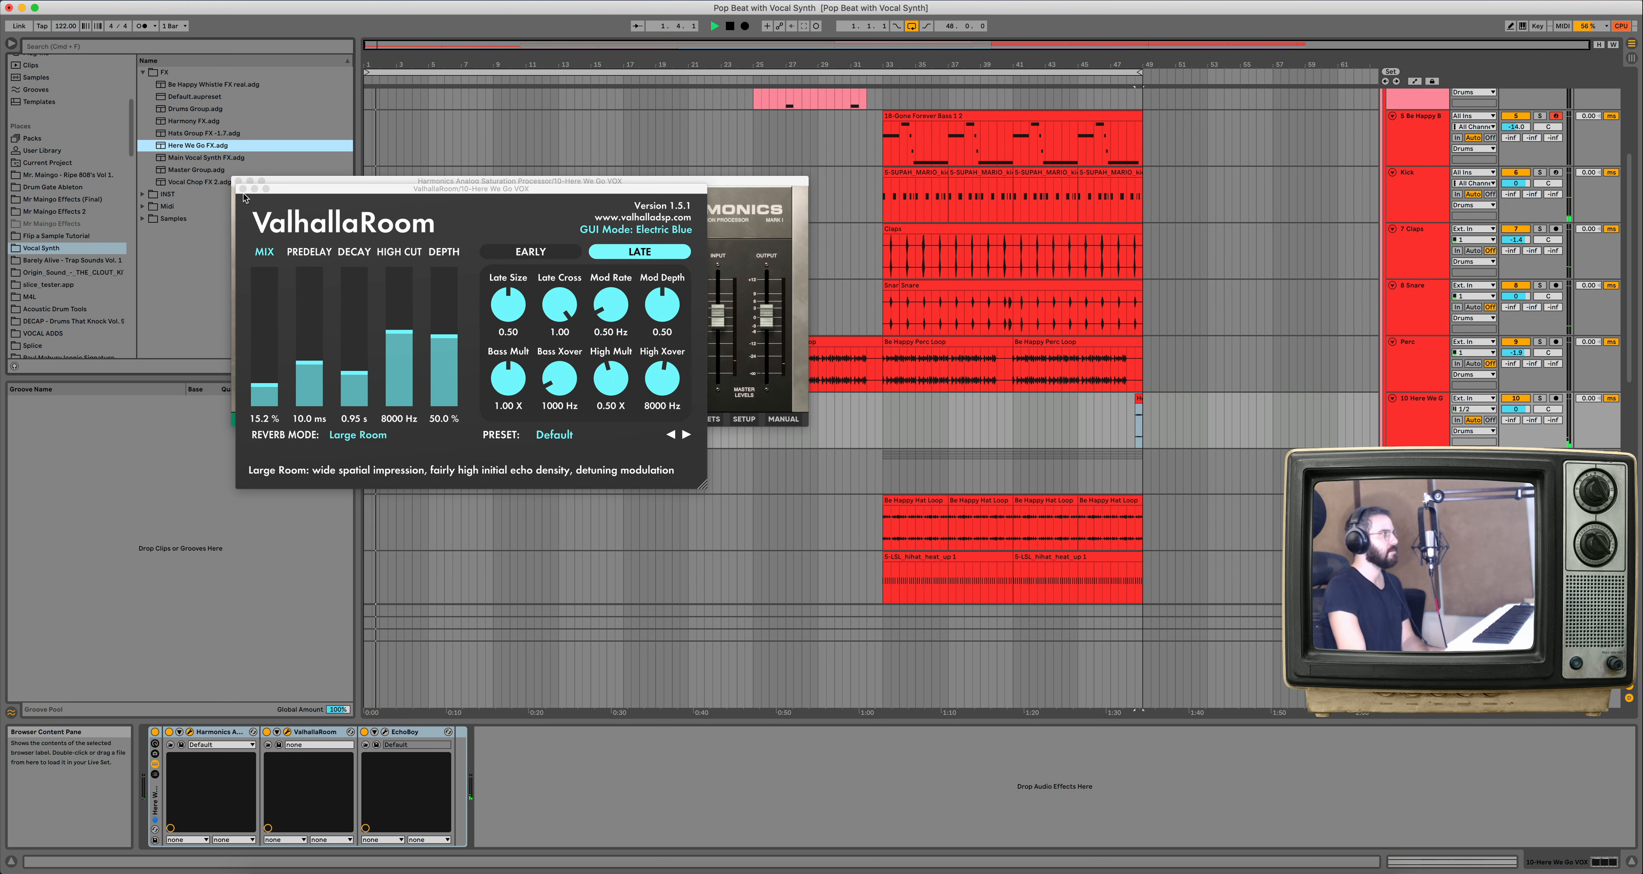
{"action": "left_click", "coordinate": [240, 188]}
{"action": "left_click", "coordinate": [234, 181]}
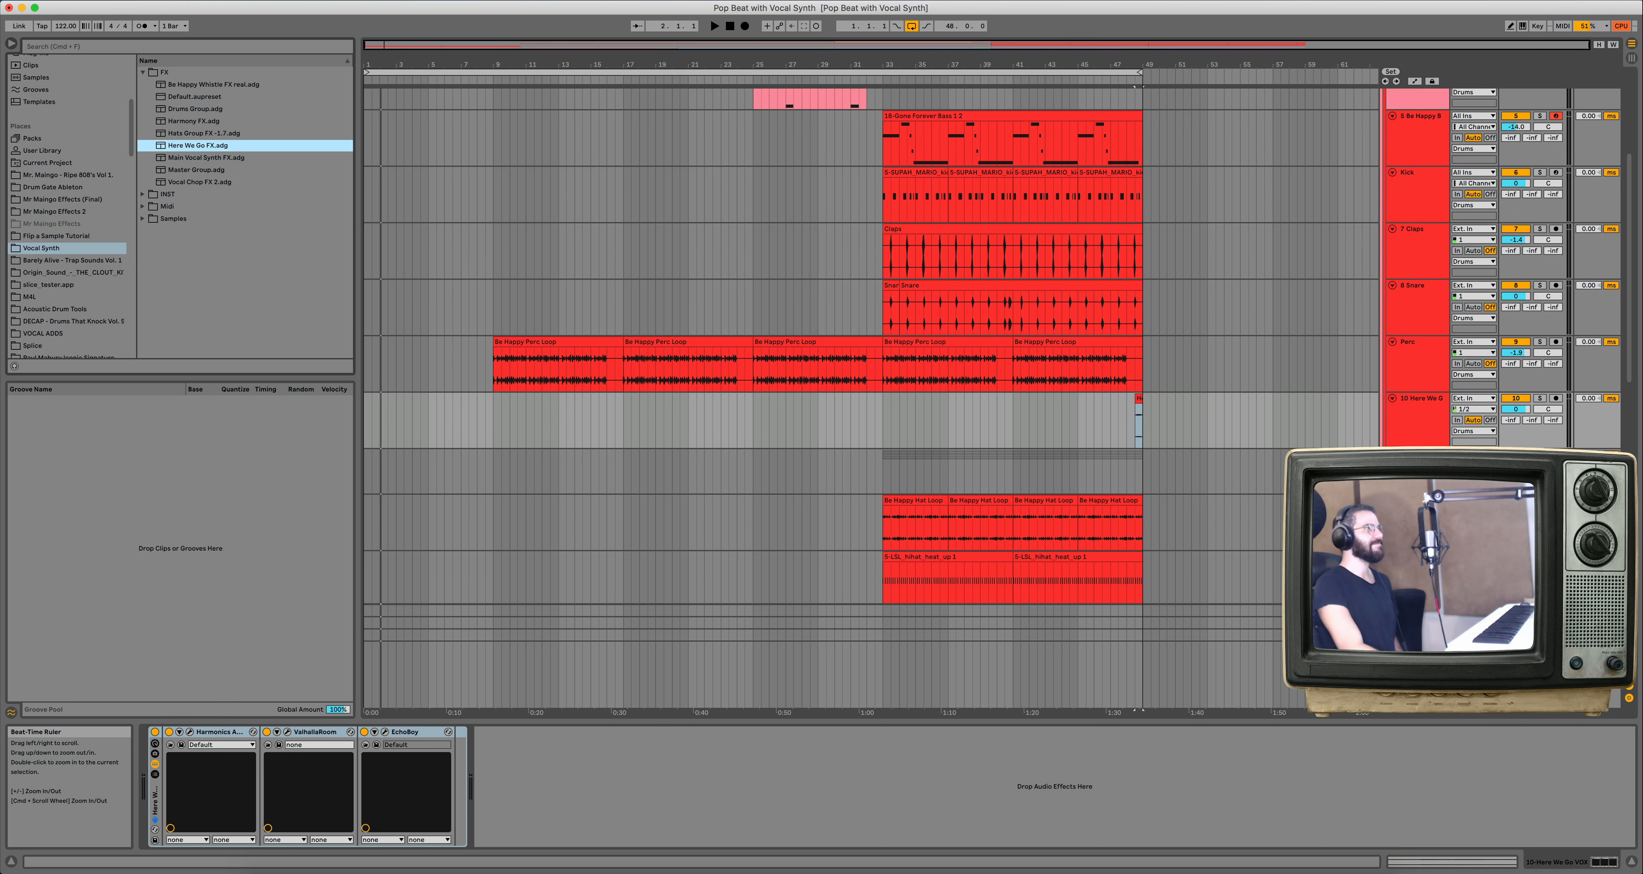
Add Ozone 9 from the Infected Mushroom collection to the Master track, and delete the duplicate instance.
{"action": "left_click", "coordinate": [560, 72]}
{"action": "scroll", "coordinate": [55, 158], "scroll_direction": "up", "scroll_amount": 5}
{"action": "left_click", "coordinate": [55, 146]}
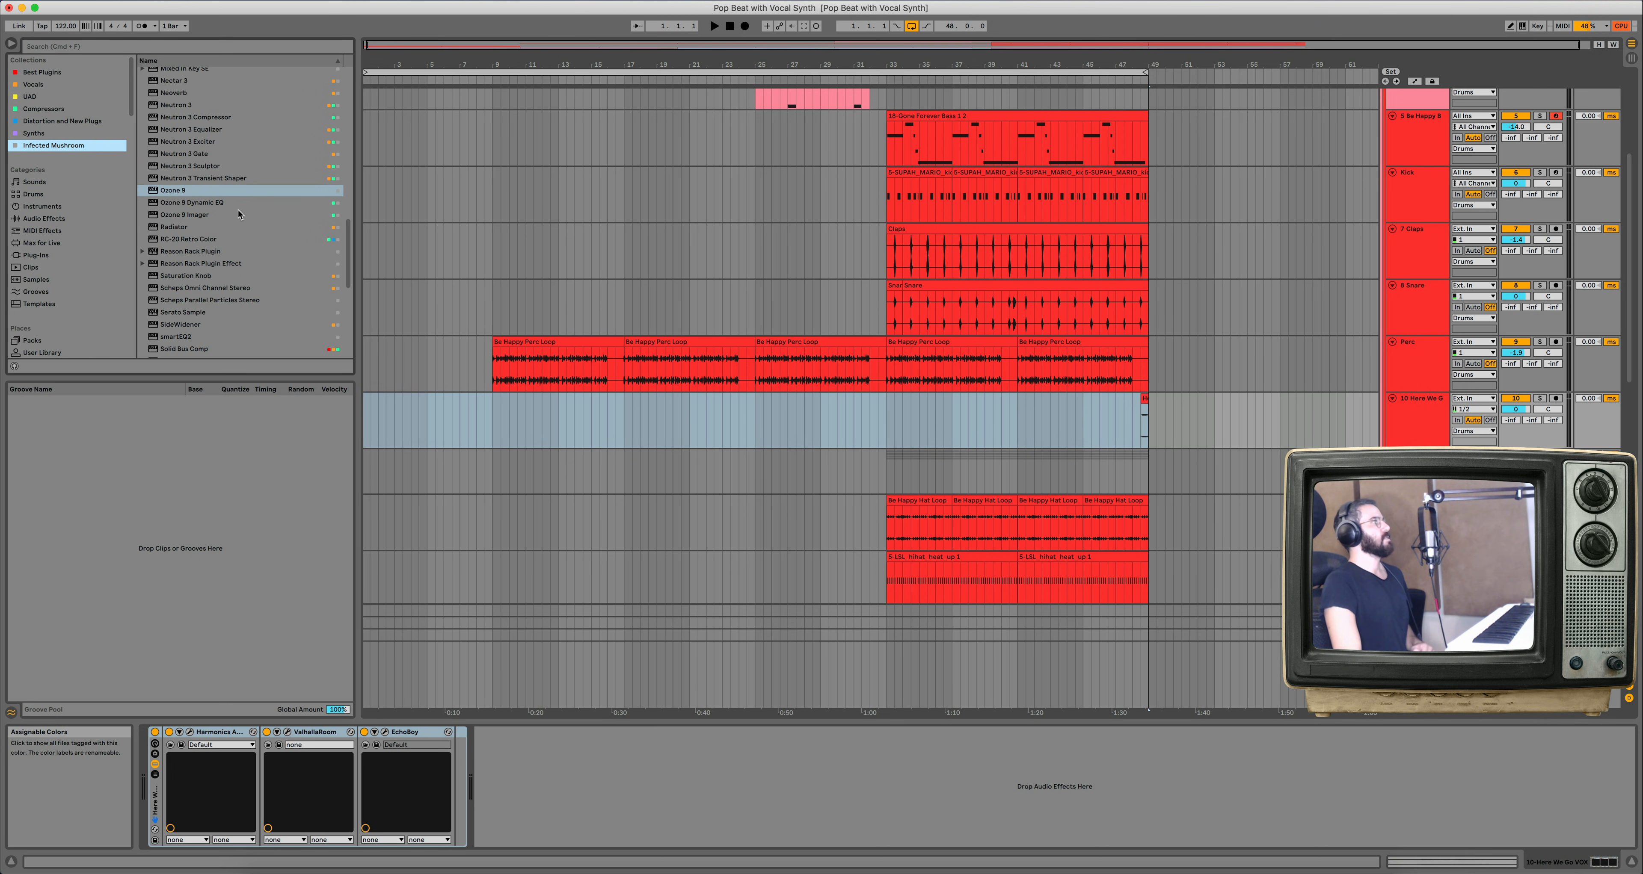
{"action": "left_click", "coordinate": [175, 193]}
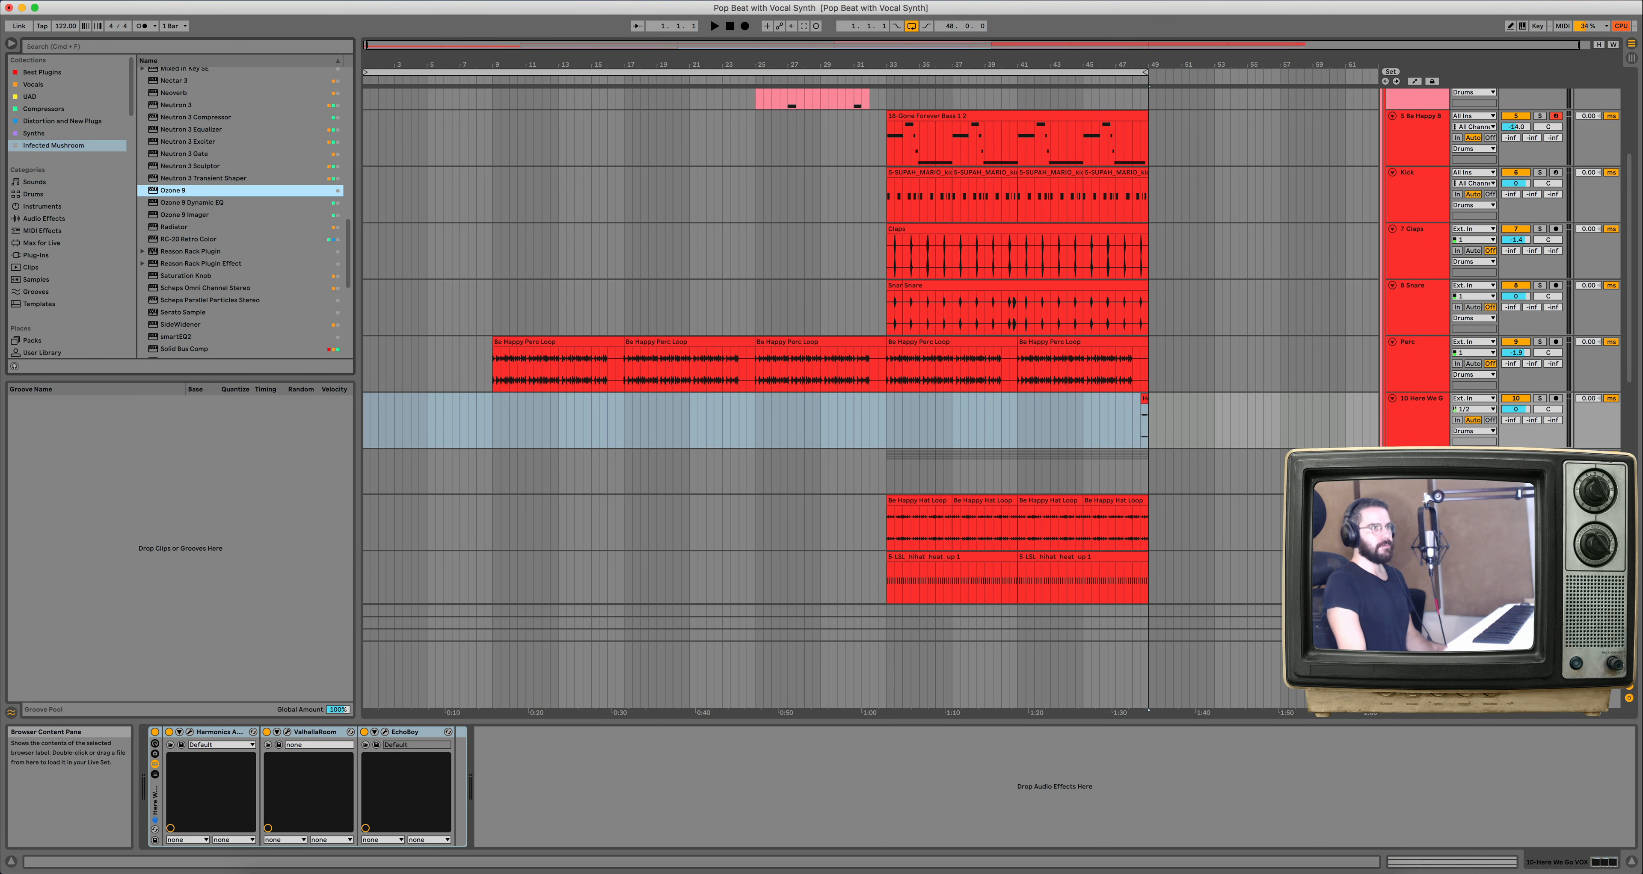
{"action": "left_click_drag", "start_coordinate": [176, 191], "coordinate": [1417, 674]}
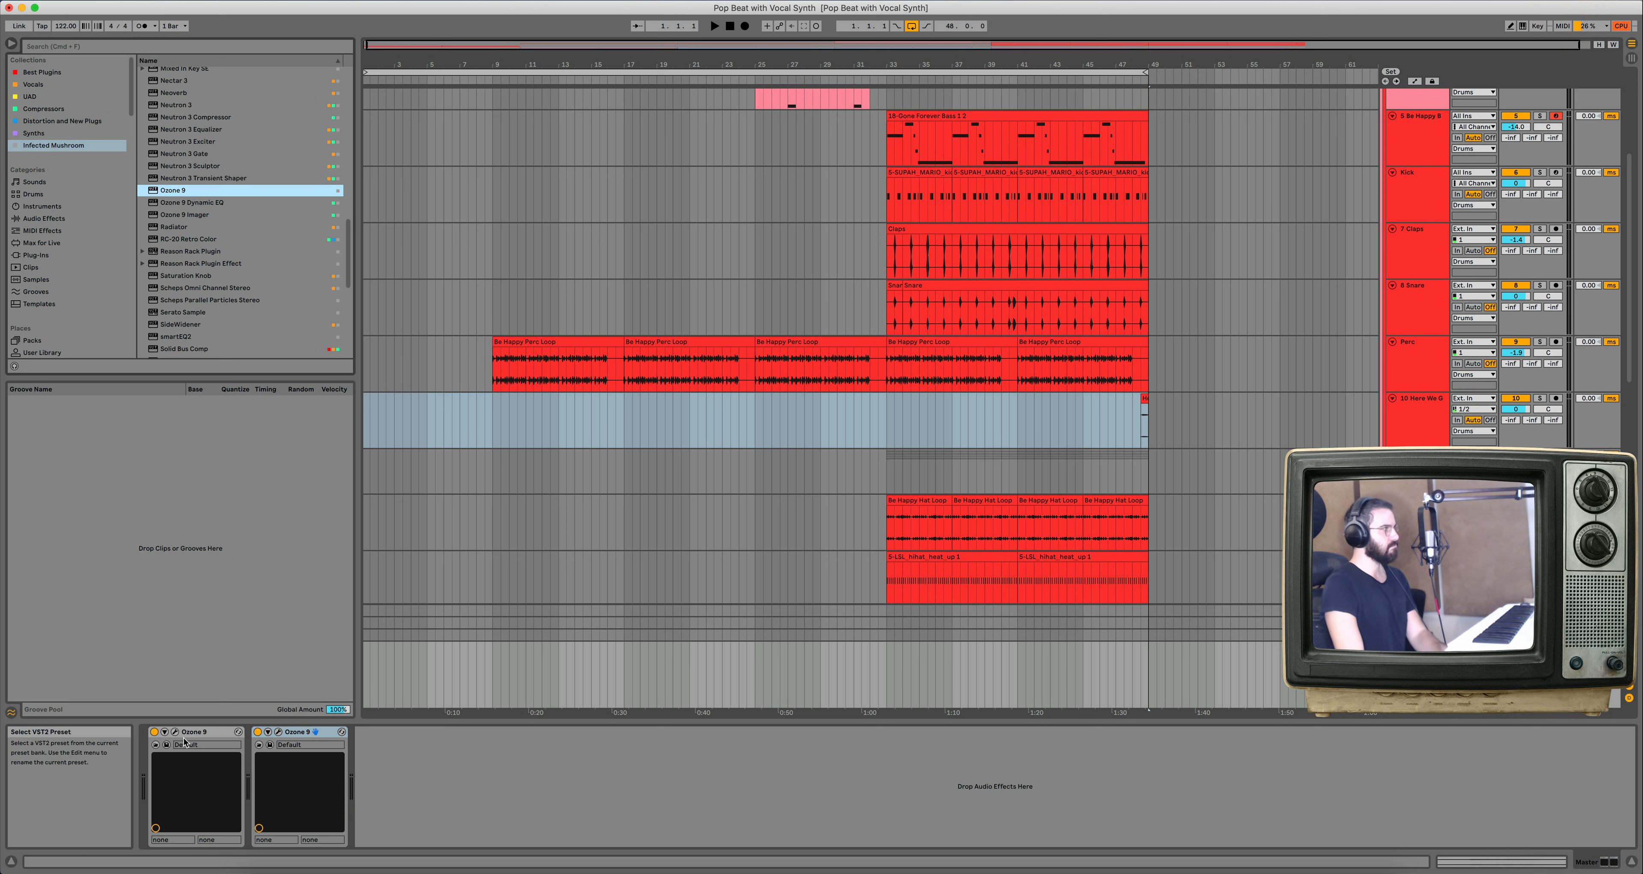
{"action": "left_click", "coordinate": [289, 733]}
{"action": "key", "text": "Delete"}
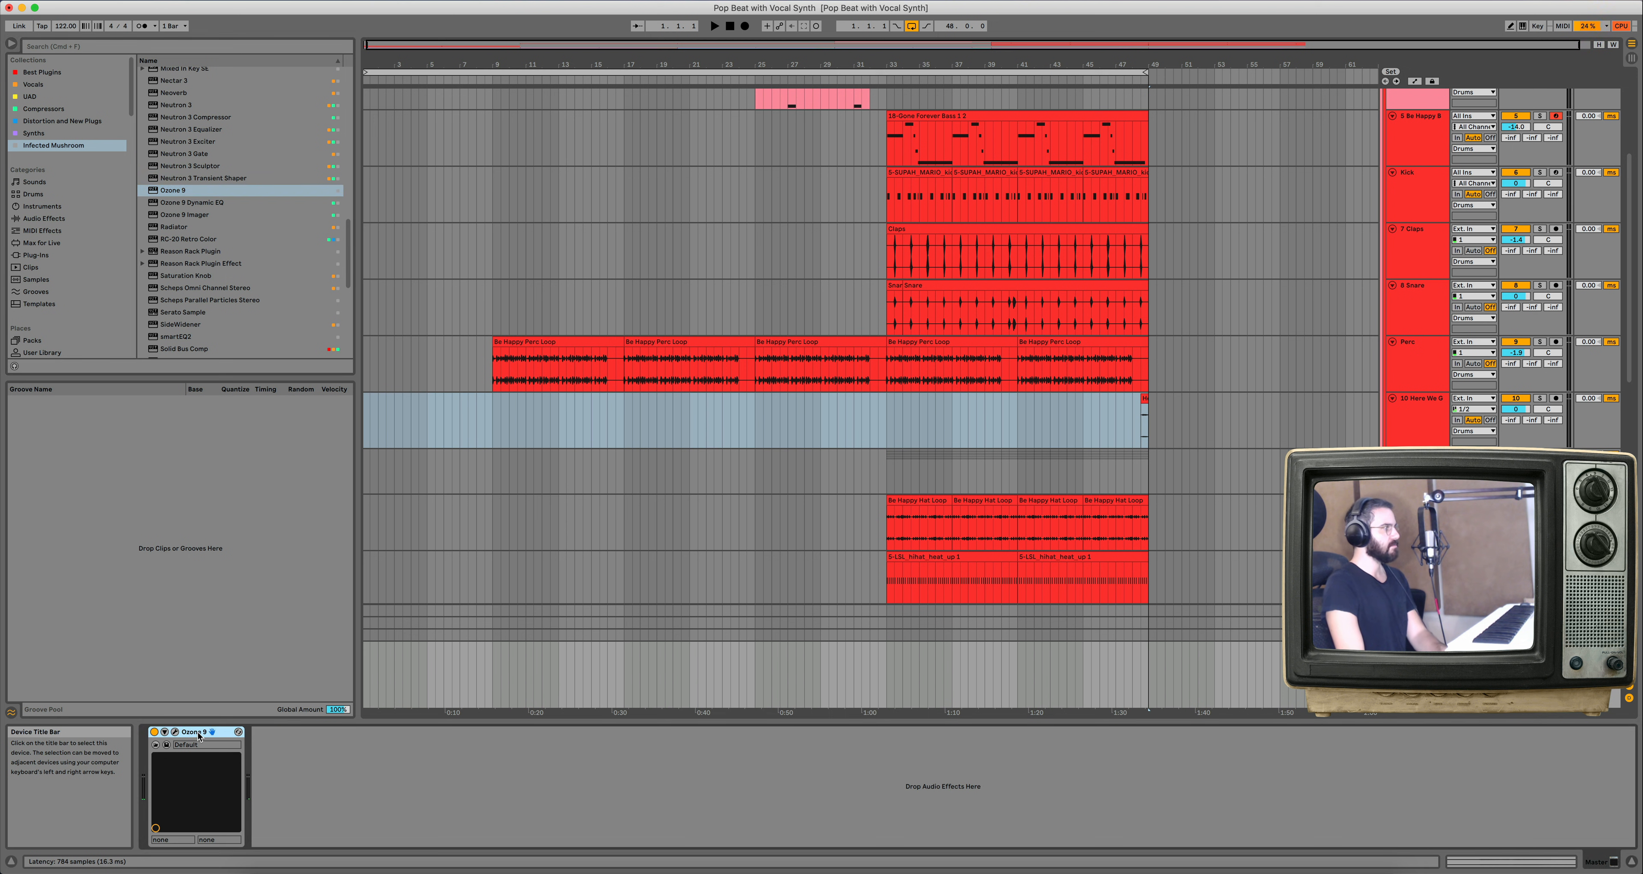
Replace Ozone 9 on the Master track with a fresh instance, load the 5 Star Master preset, and close the plug-in window.
{"action": "key", "text": "Delete"}
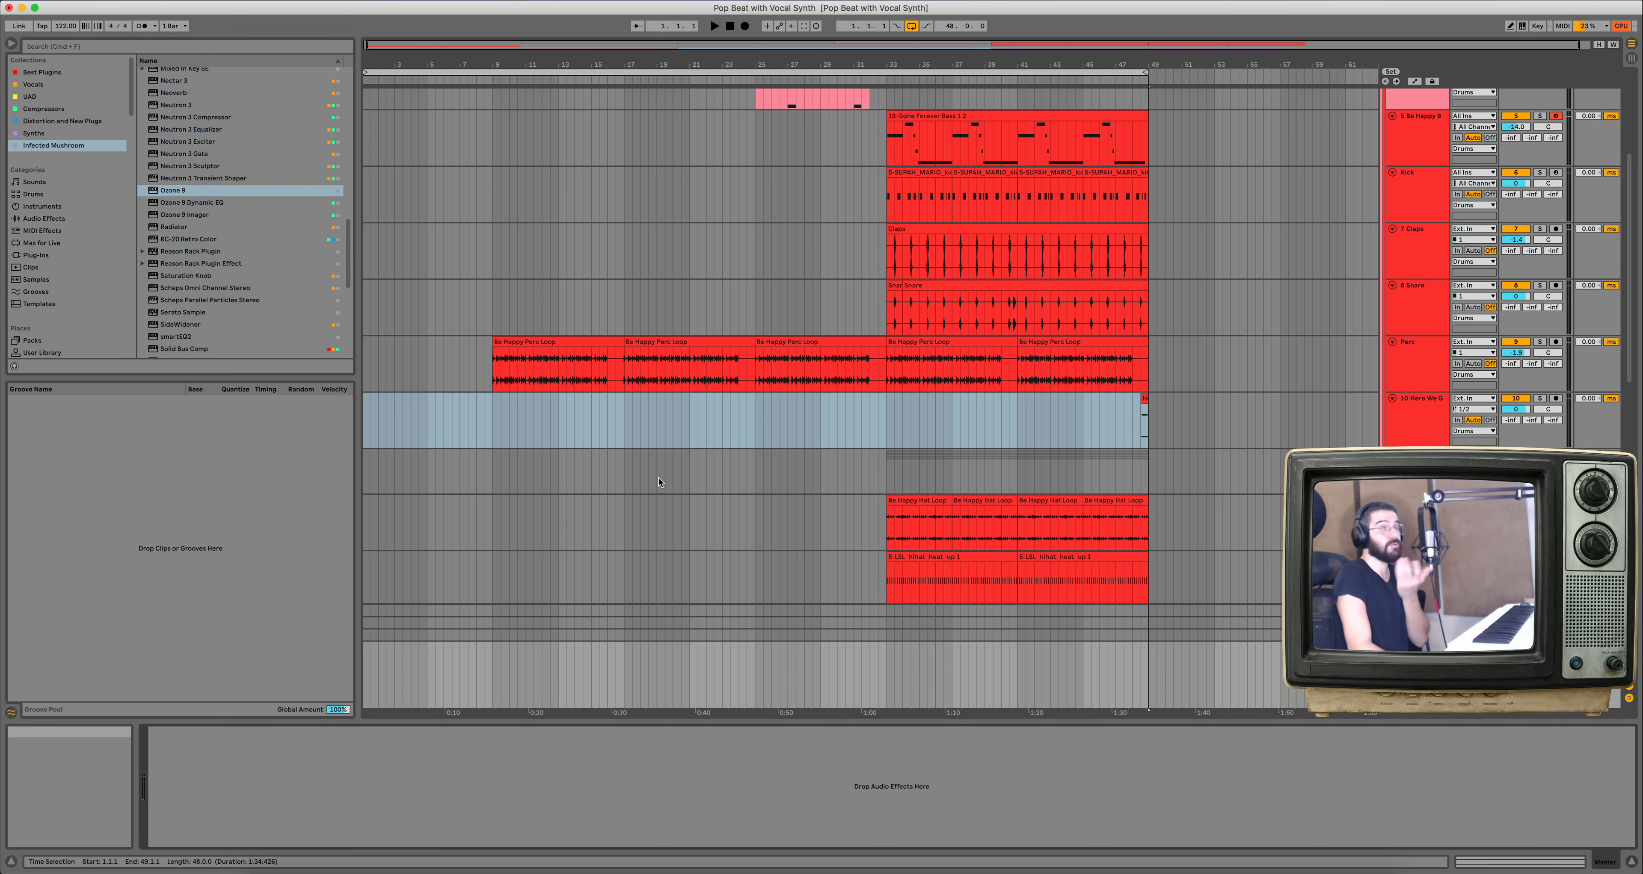
{"action": "left_click_drag", "start_coordinate": [178, 195], "coordinate": [314, 794]}
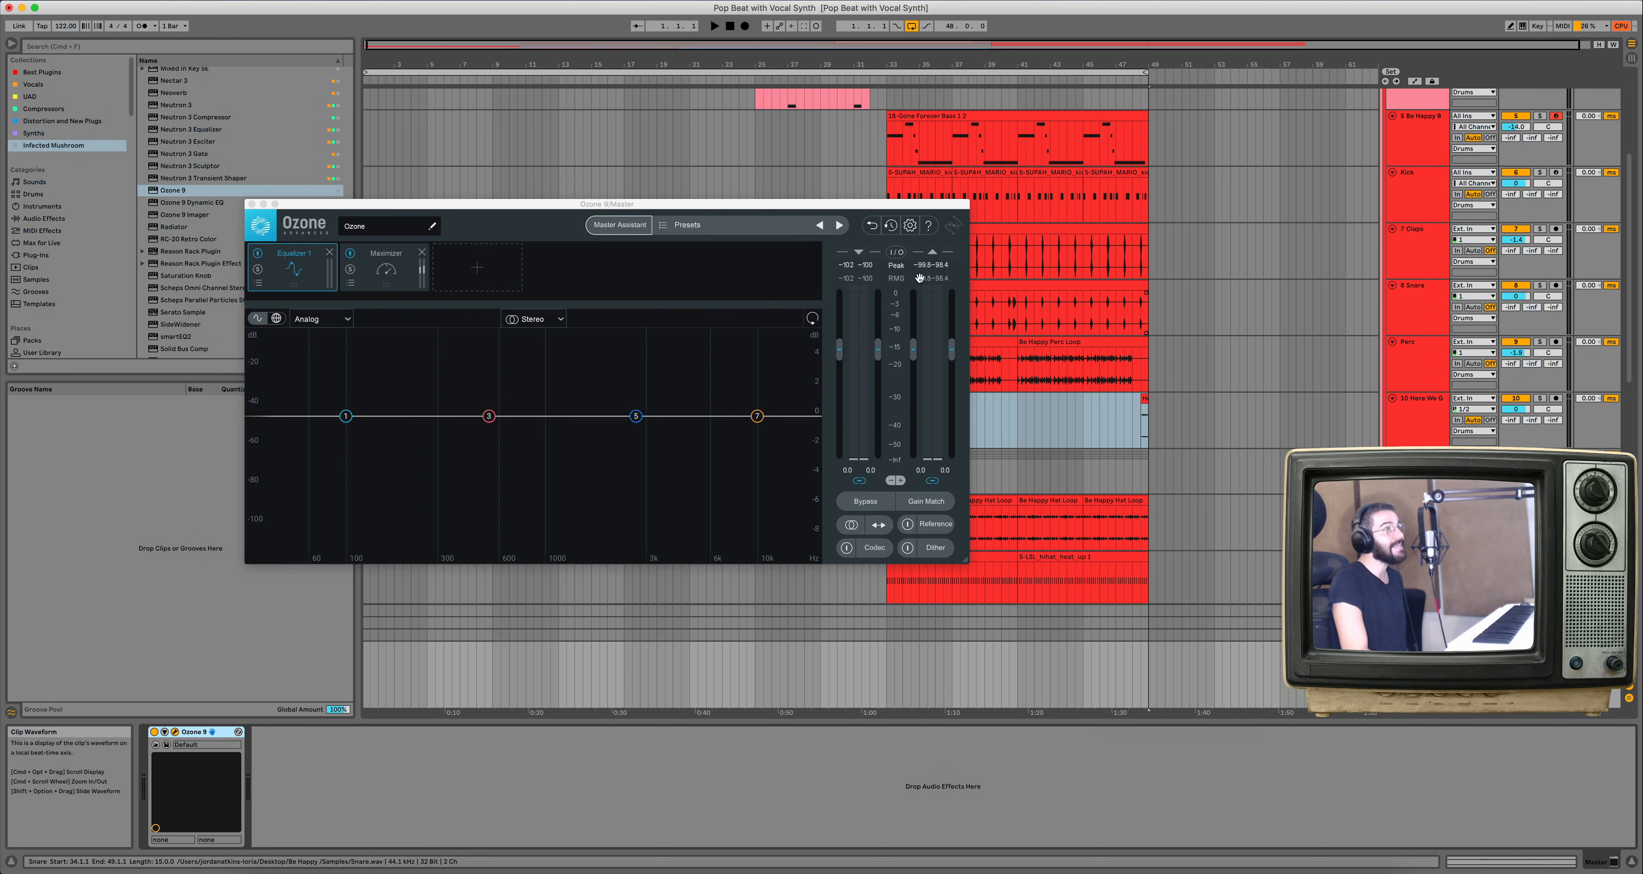
{"action": "left_click", "coordinate": [1019, 562]}
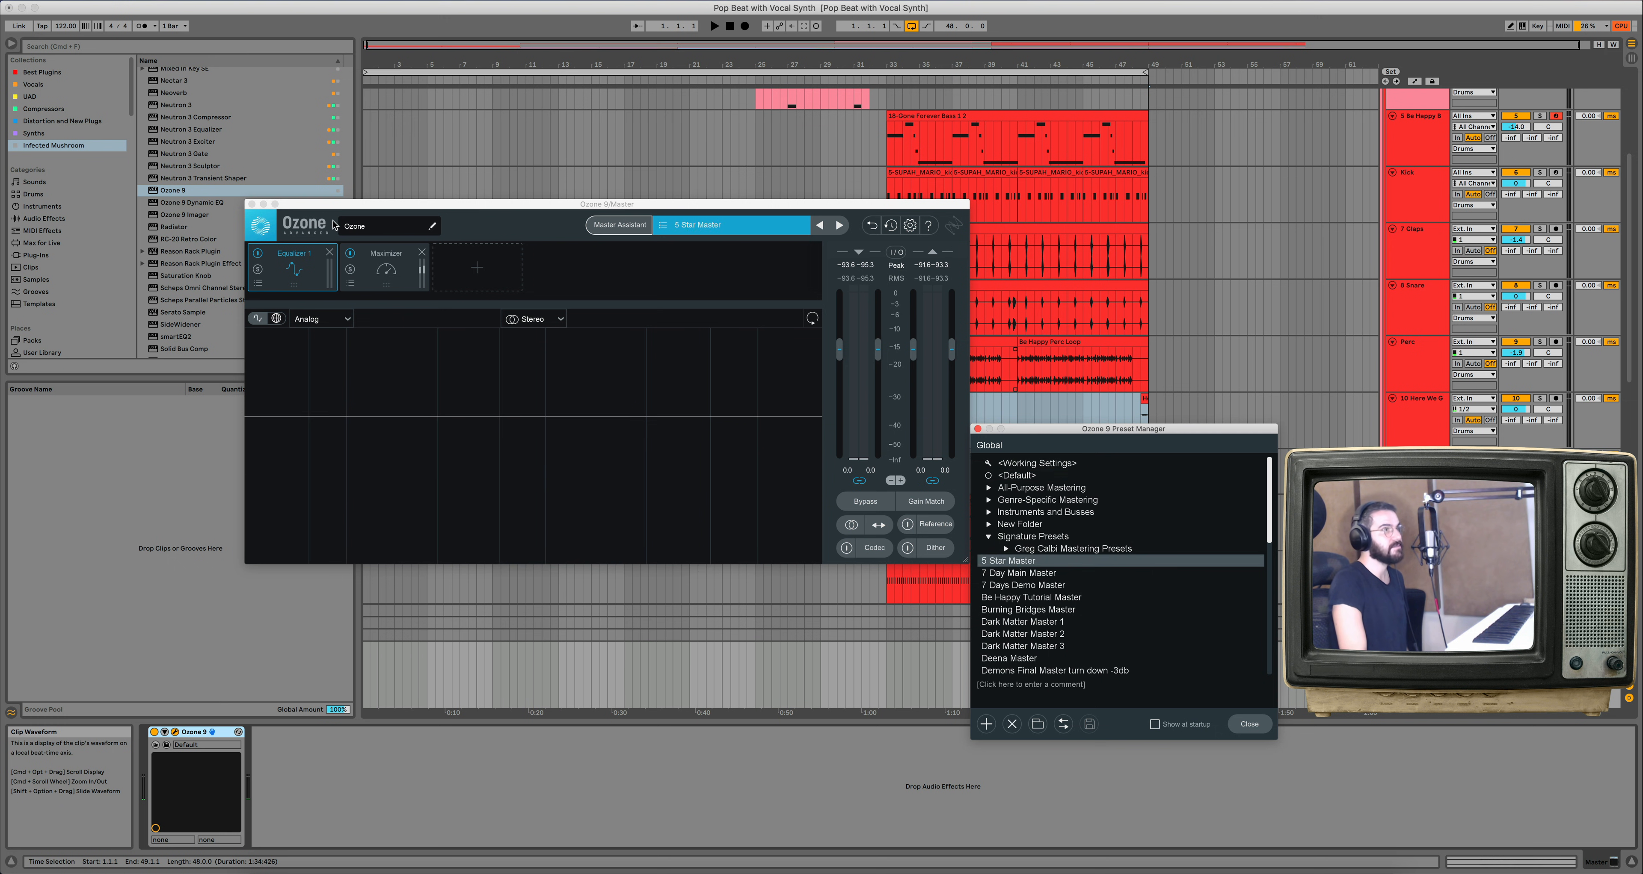
{"action": "left_click", "coordinate": [252, 204]}
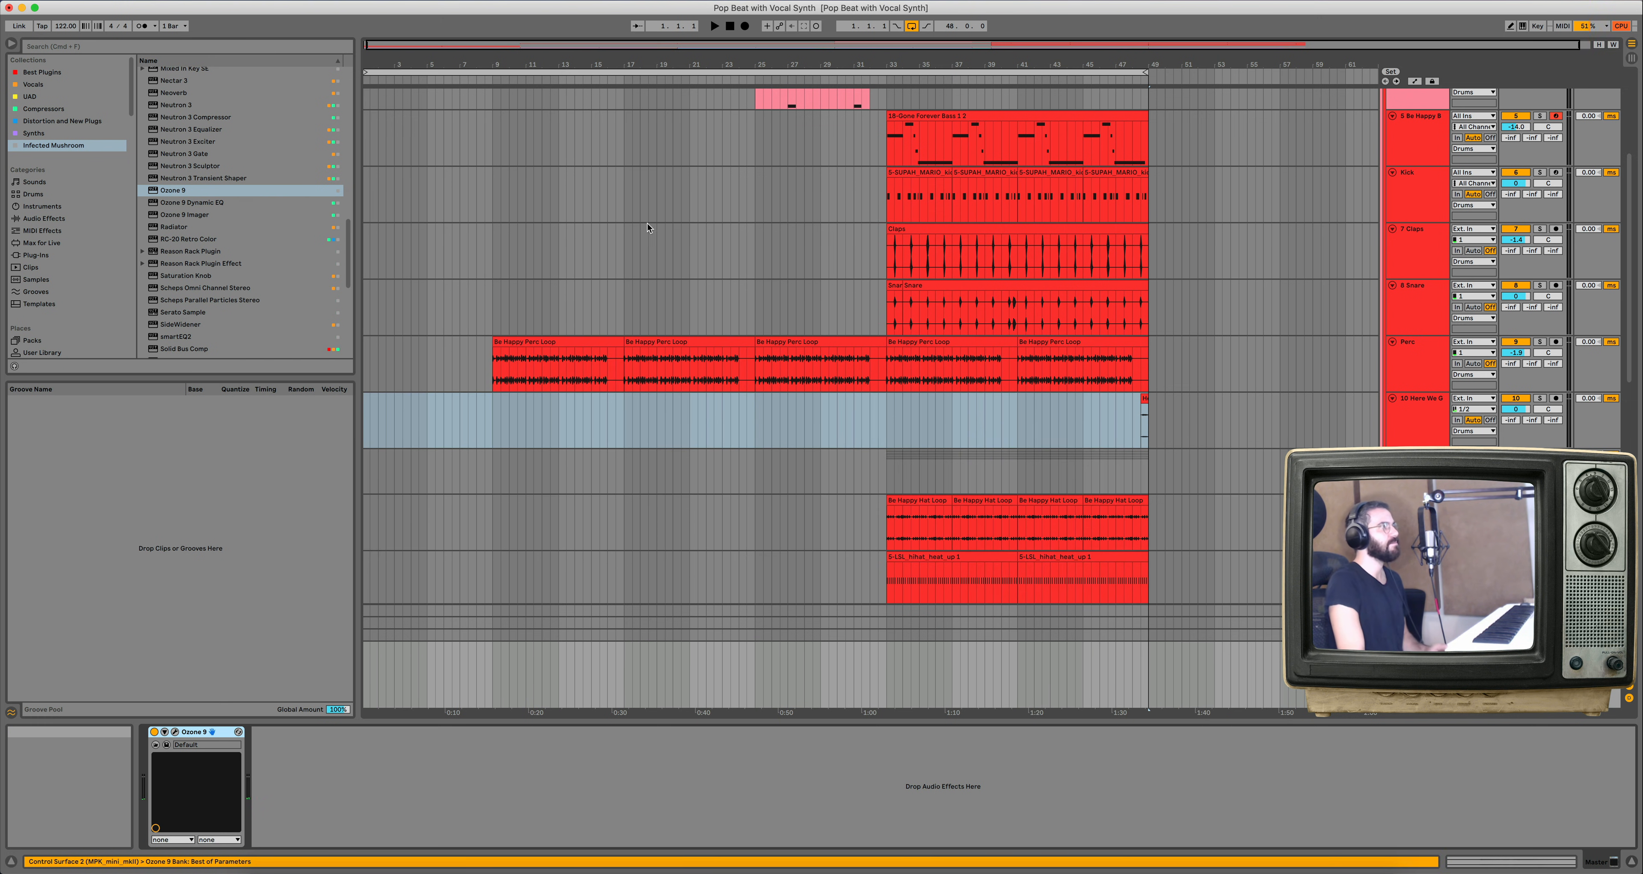
Play the full 48-bar loop from bar 1 to audition the mastered arrangement.
{"action": "scroll", "coordinate": [663, 223], "scroll_direction": "up", "scroll_amount": 5}
{"action": "scroll", "coordinate": [625, 319], "scroll_direction": "down", "scroll_amount": 15}
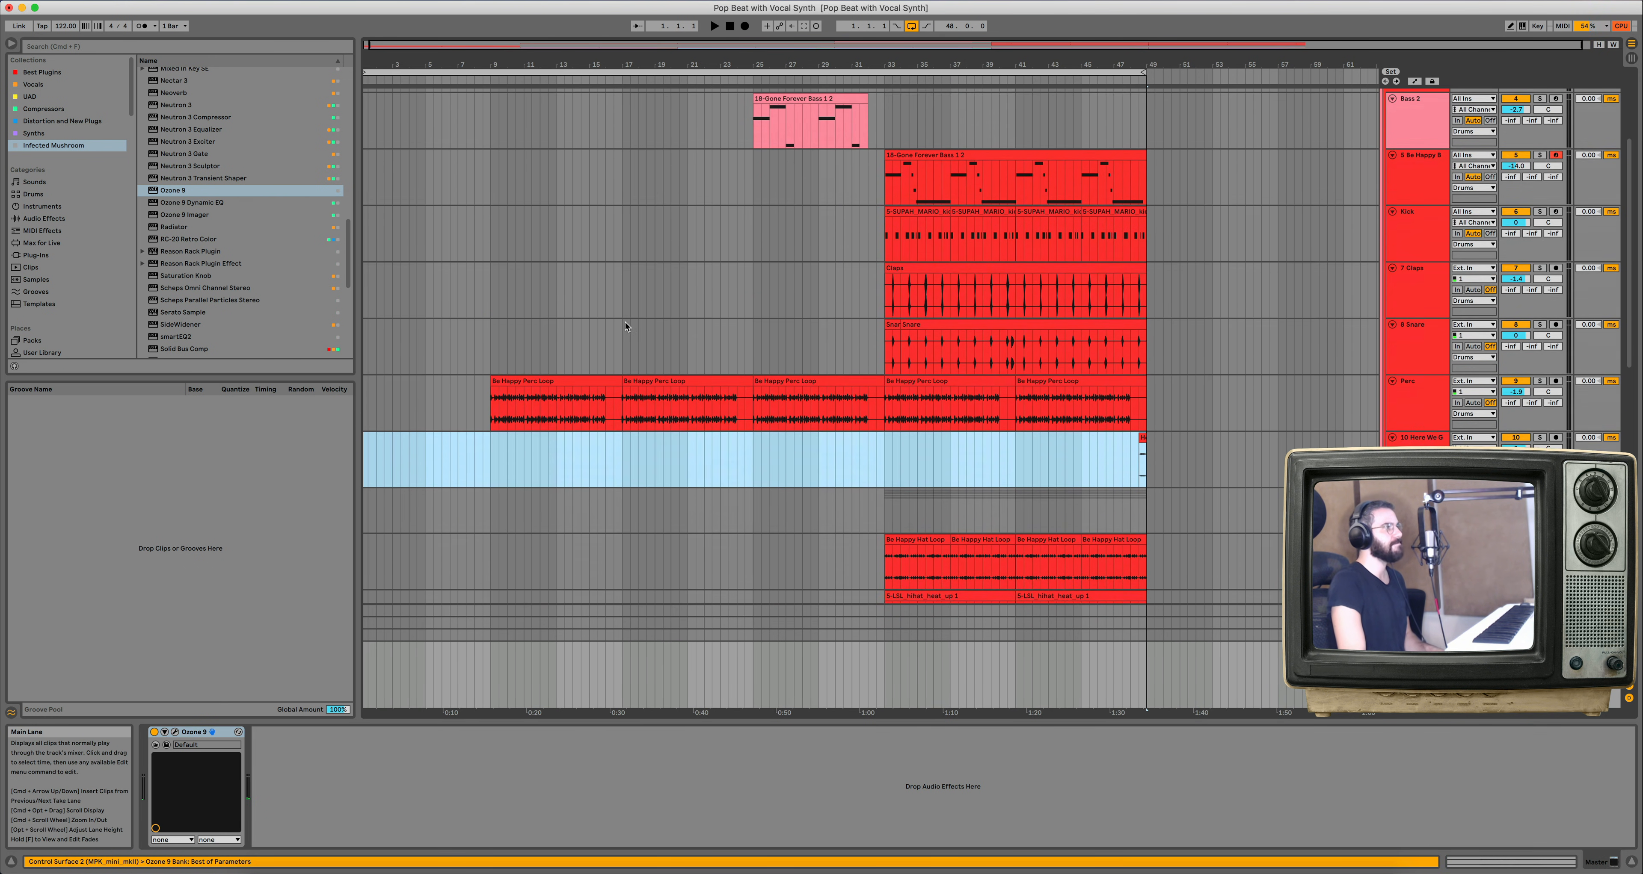
{"action": "left_click", "coordinate": [445, 74]}
{"action": "key", "text": "space"}
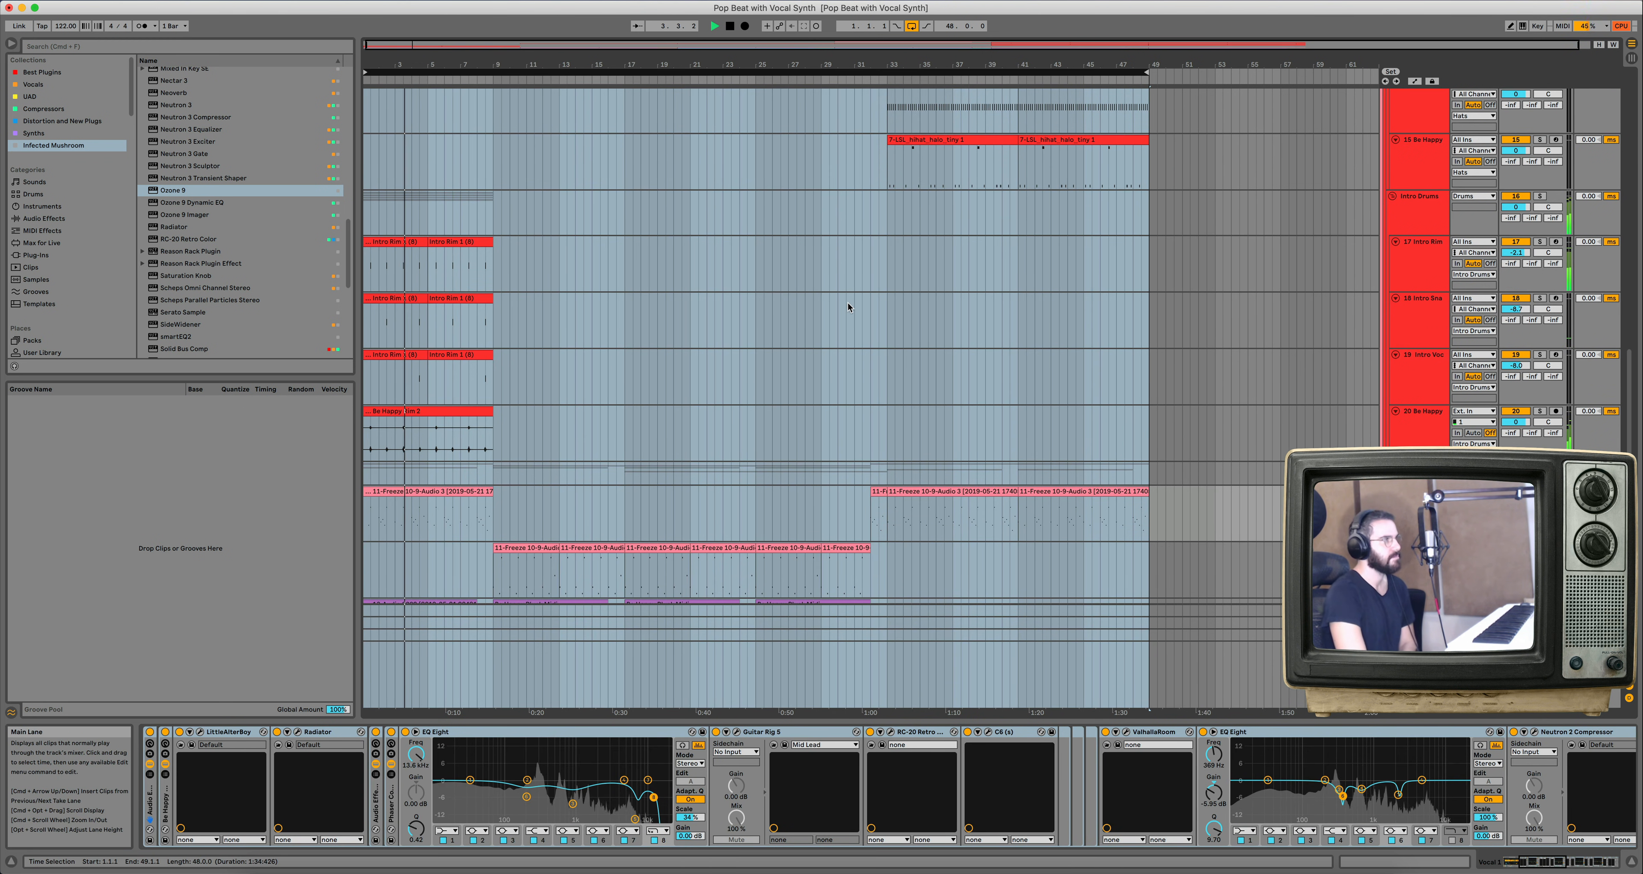
{"action": "scroll", "coordinate": [847, 303], "scroll_direction": "down", "scroll_amount": 4}
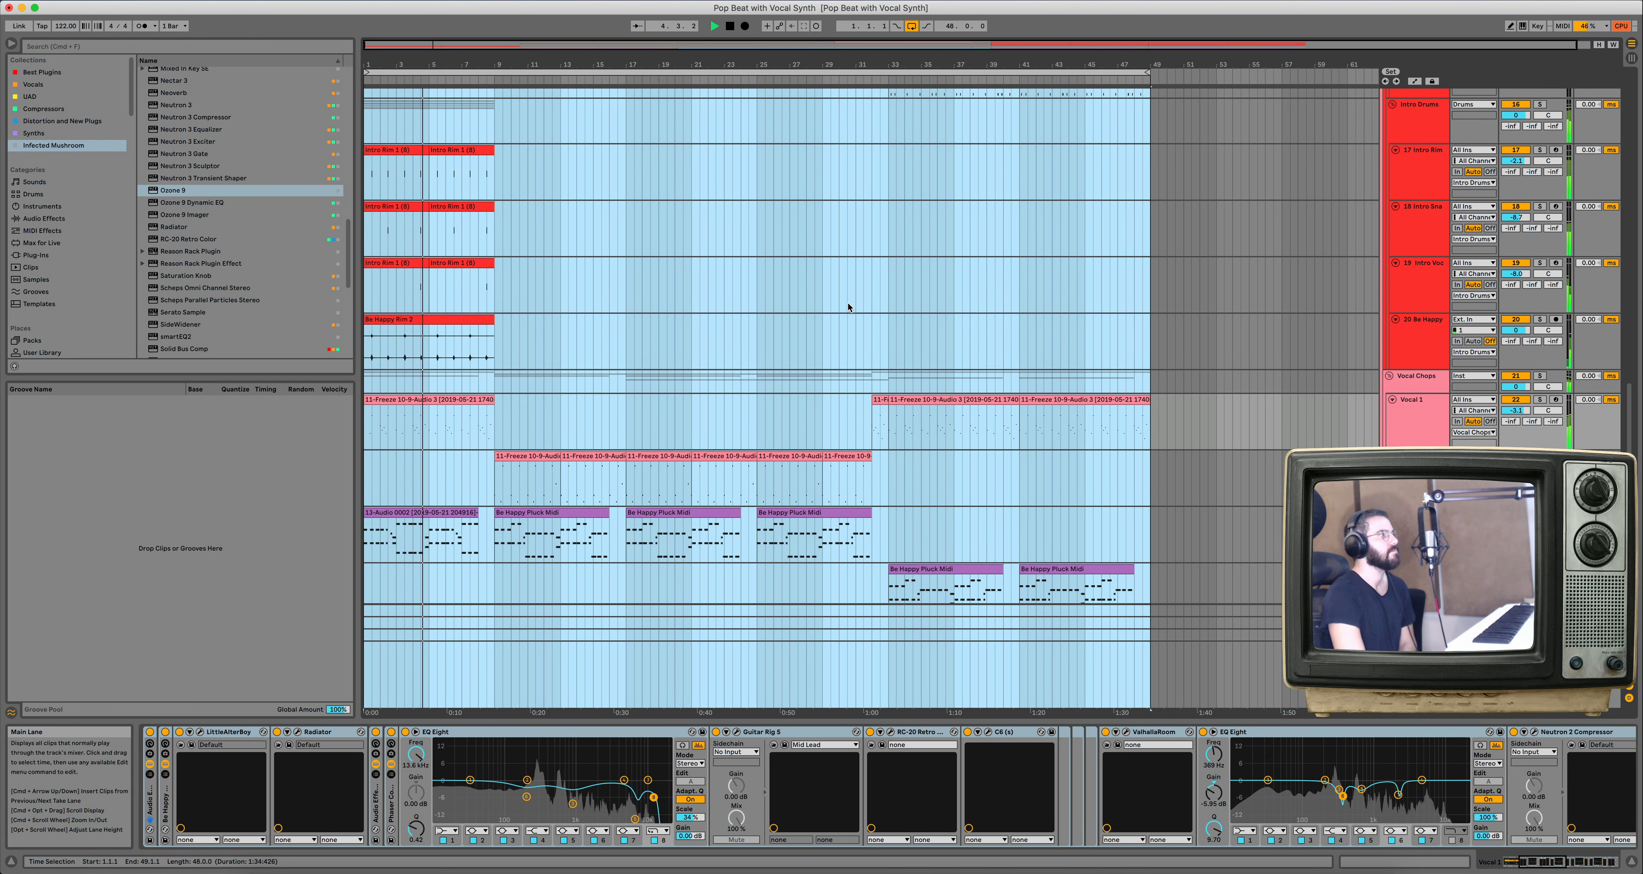
{"action": "scroll", "coordinate": [848, 304], "scroll_direction": "up", "scroll_amount": 2}
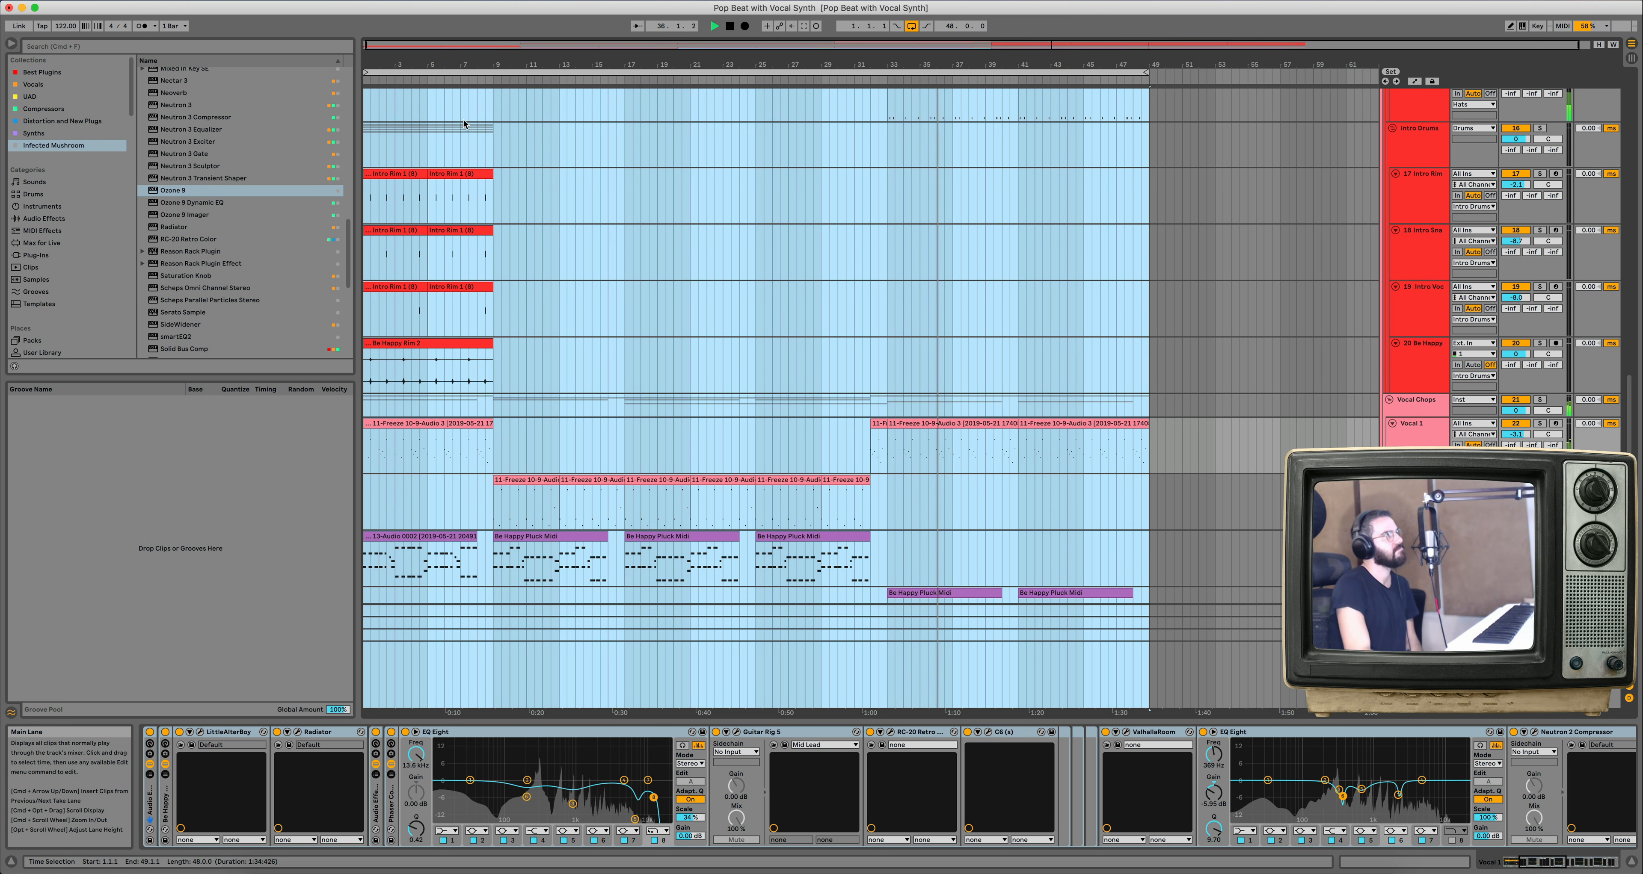
Try starting the arrangement loop at bar 9, and return its start to bar 1.
{"action": "left_click_drag", "start_coordinate": [366, 72], "coordinate": [494, 80]}
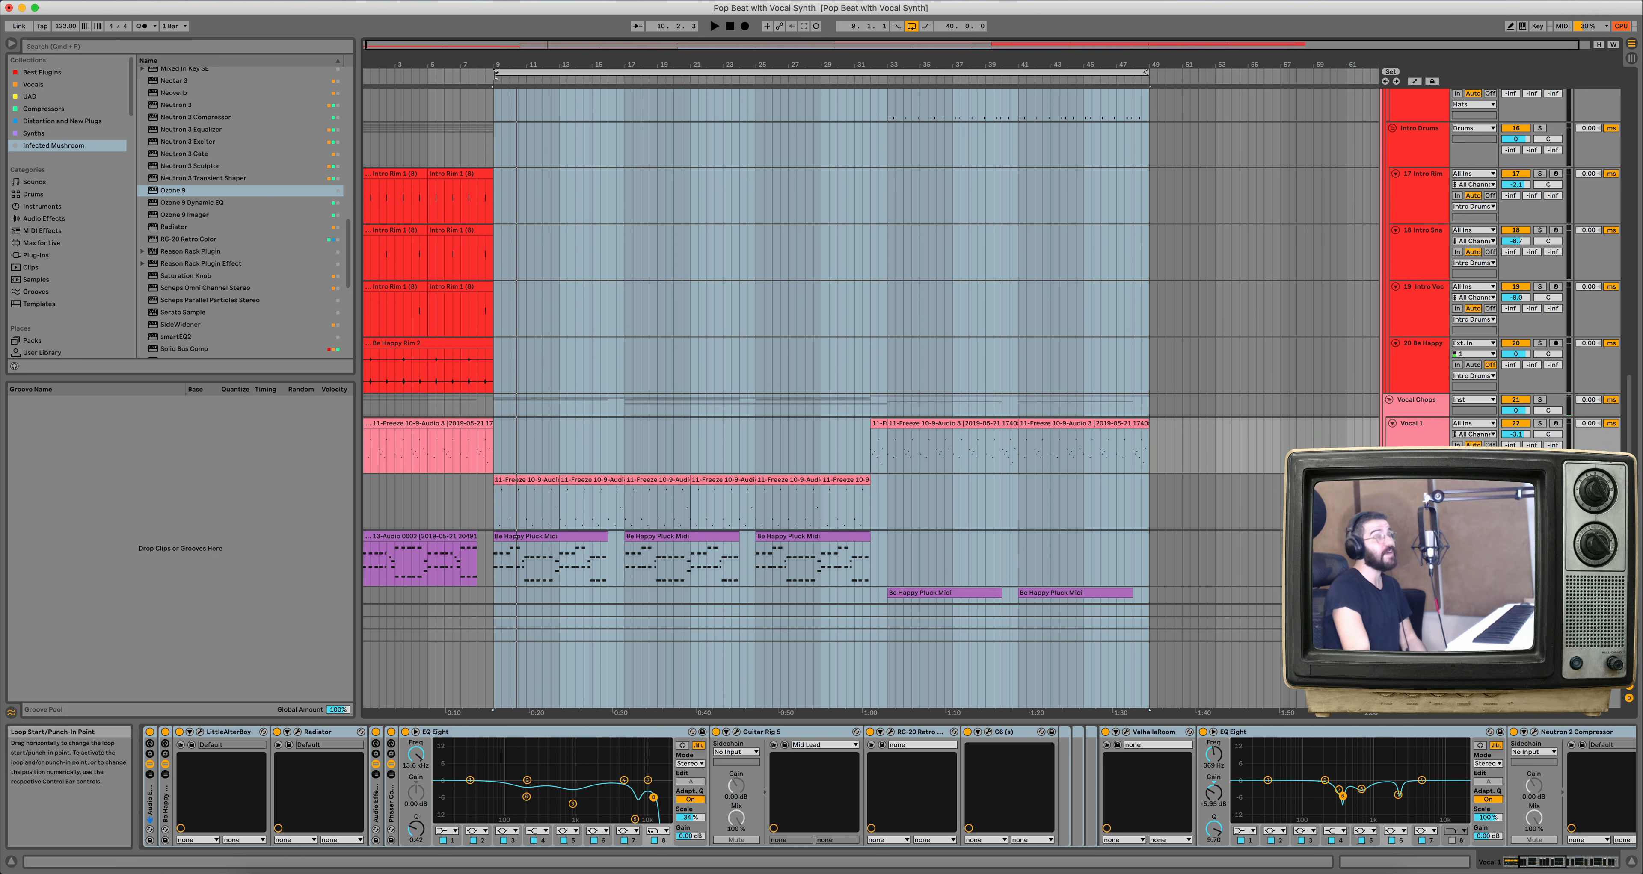
{"action": "left_click_drag", "start_coordinate": [496, 72], "coordinate": [360, 72]}
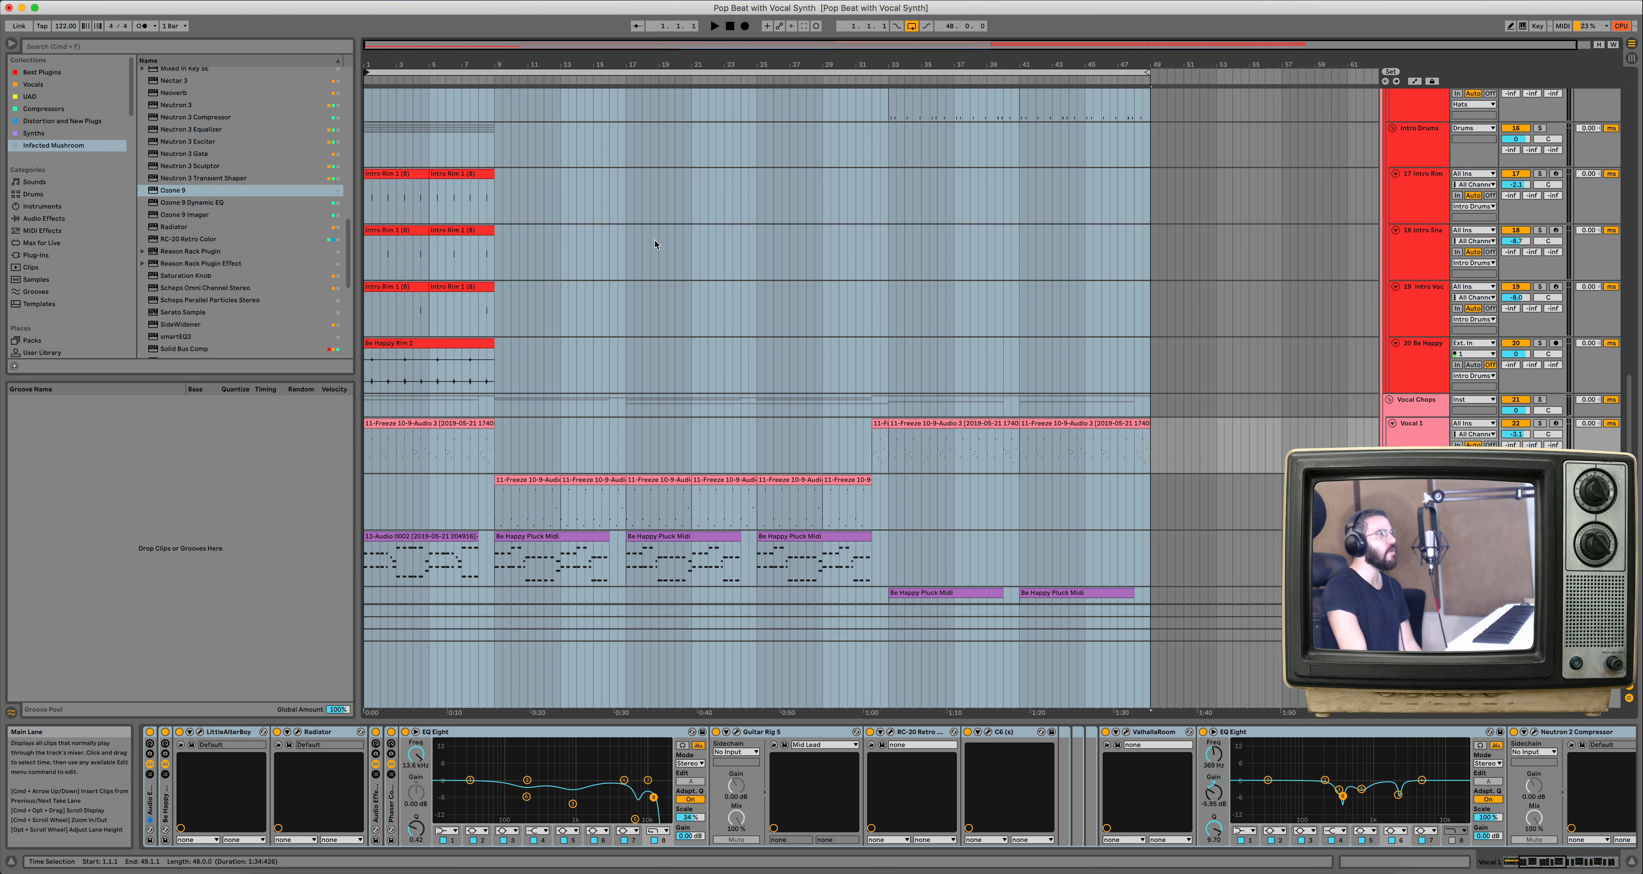
Select the whole arrangement, review its tracks from the Inst group down to the Whistle Raw clip, and clear the selection.
{"action": "key", "text": "super+a"}
{"action": "scroll", "coordinate": [655, 244], "scroll_direction": "down", "scroll_amount": 4}
{"action": "scroll", "coordinate": [657, 238], "scroll_direction": "up", "scroll_amount": 15}
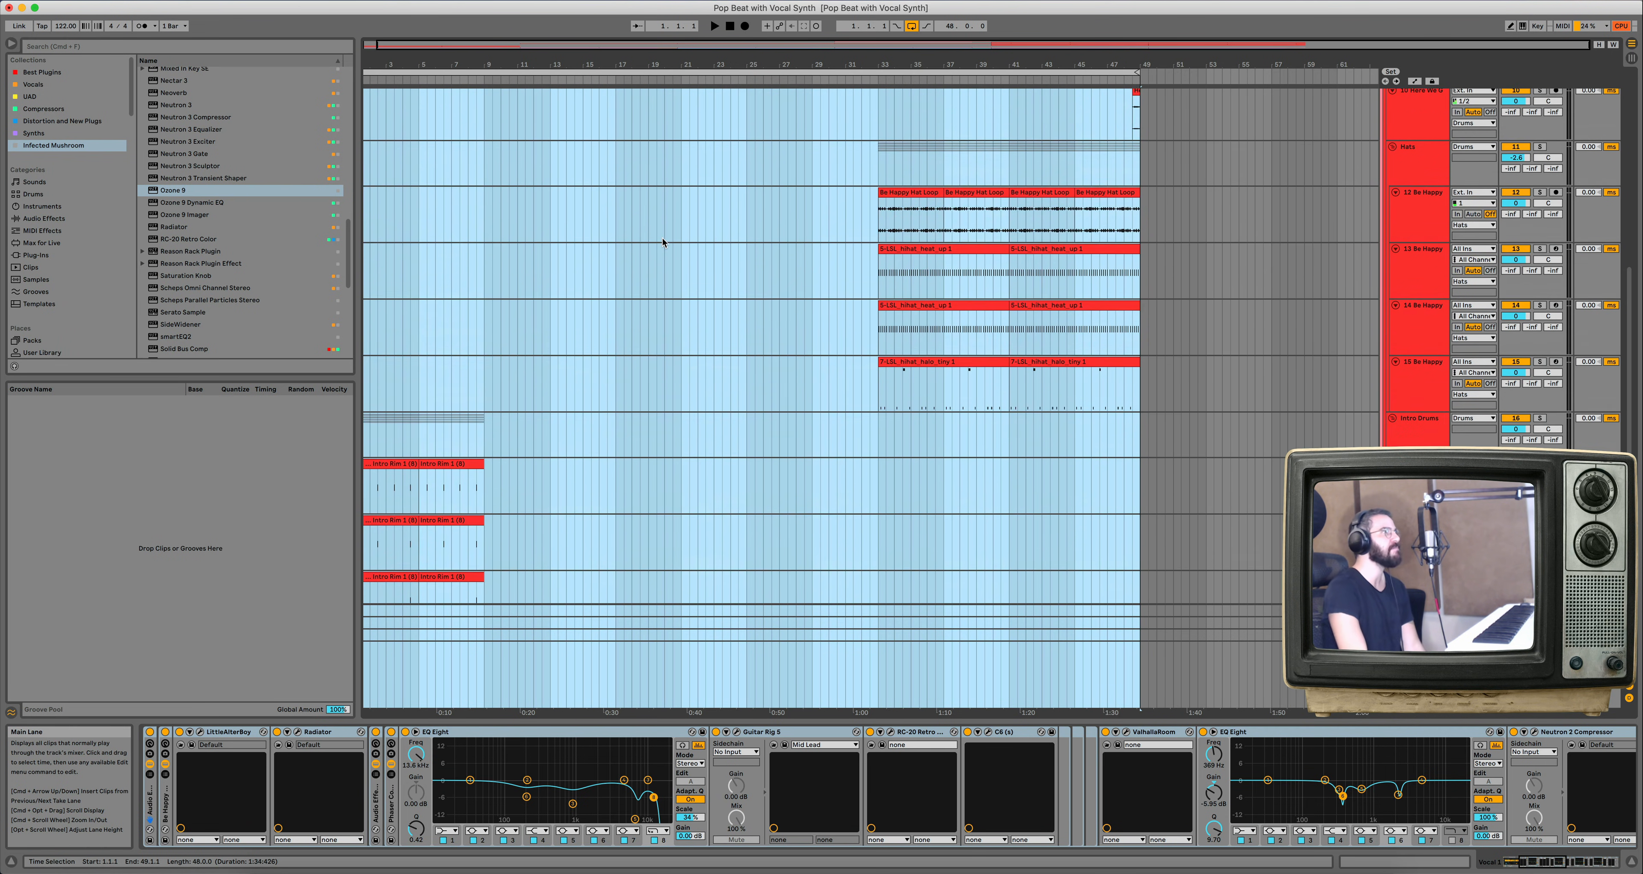
{"action": "scroll", "coordinate": [667, 241], "scroll_direction": "up", "scroll_amount": 2}
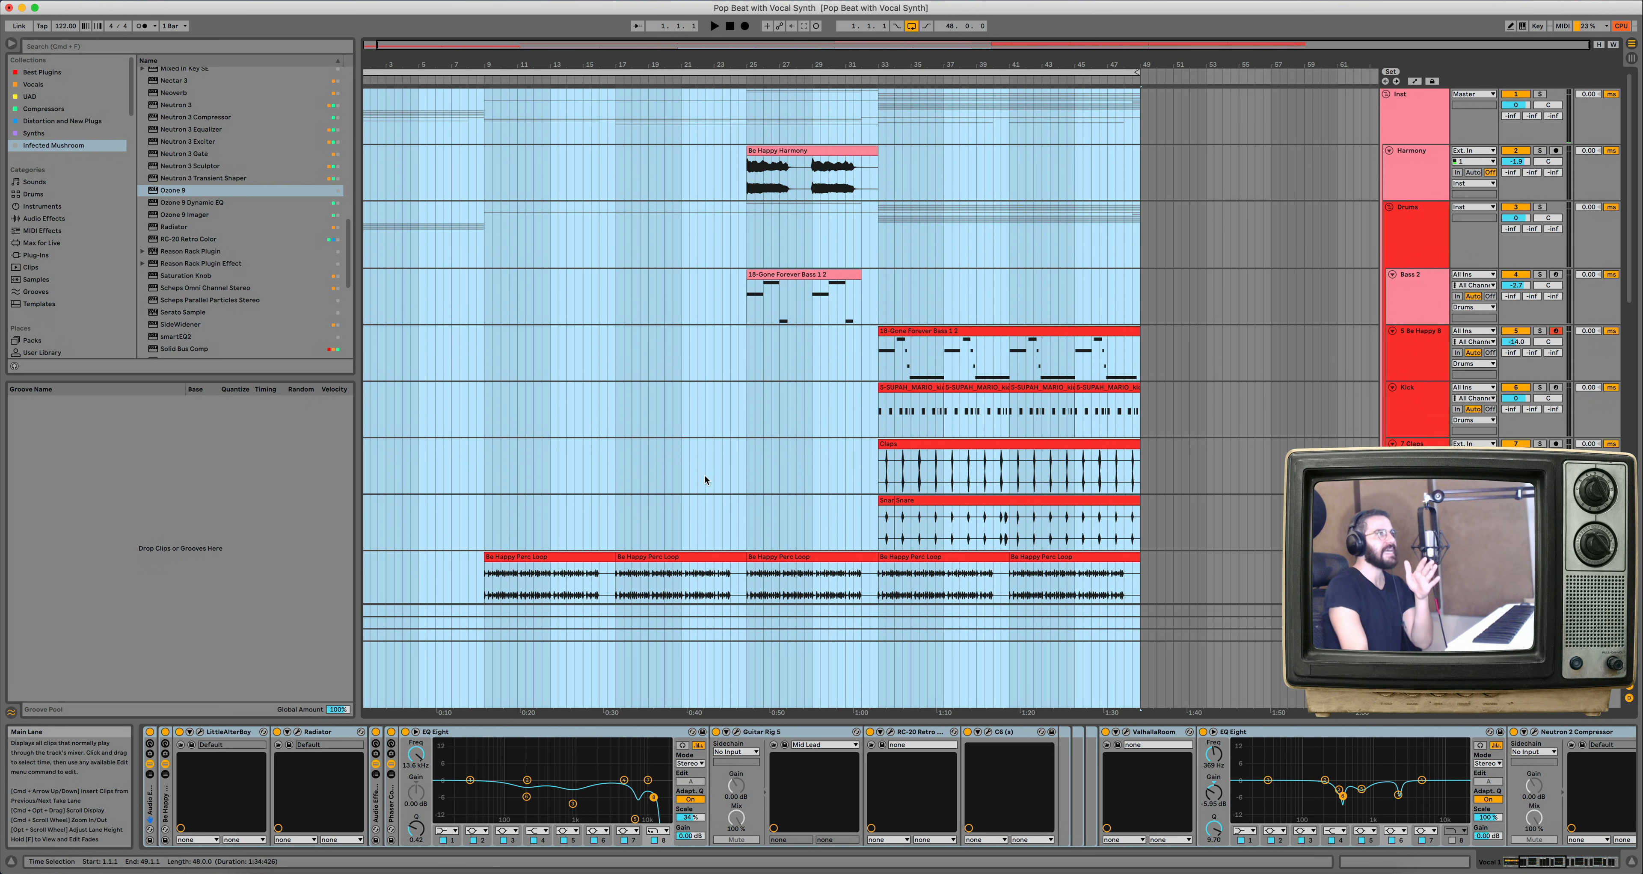
{"action": "scroll", "coordinate": [695, 469], "scroll_direction": "down", "scroll_amount": 15}
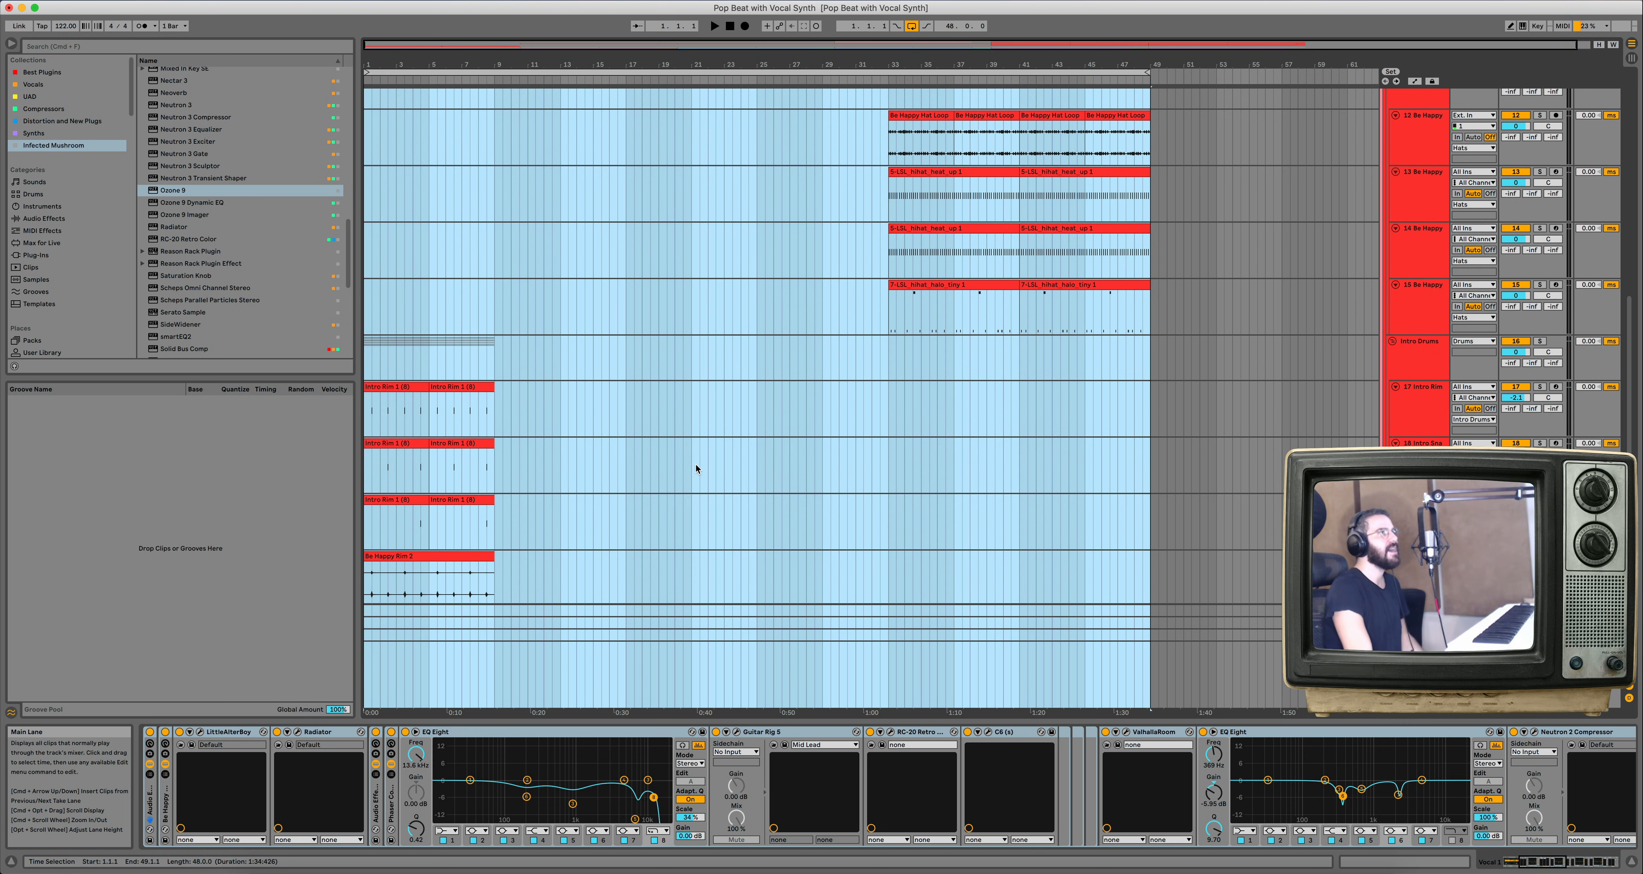
{"action": "scroll", "coordinate": [660, 301], "scroll_direction": "down", "scroll_amount": 5}
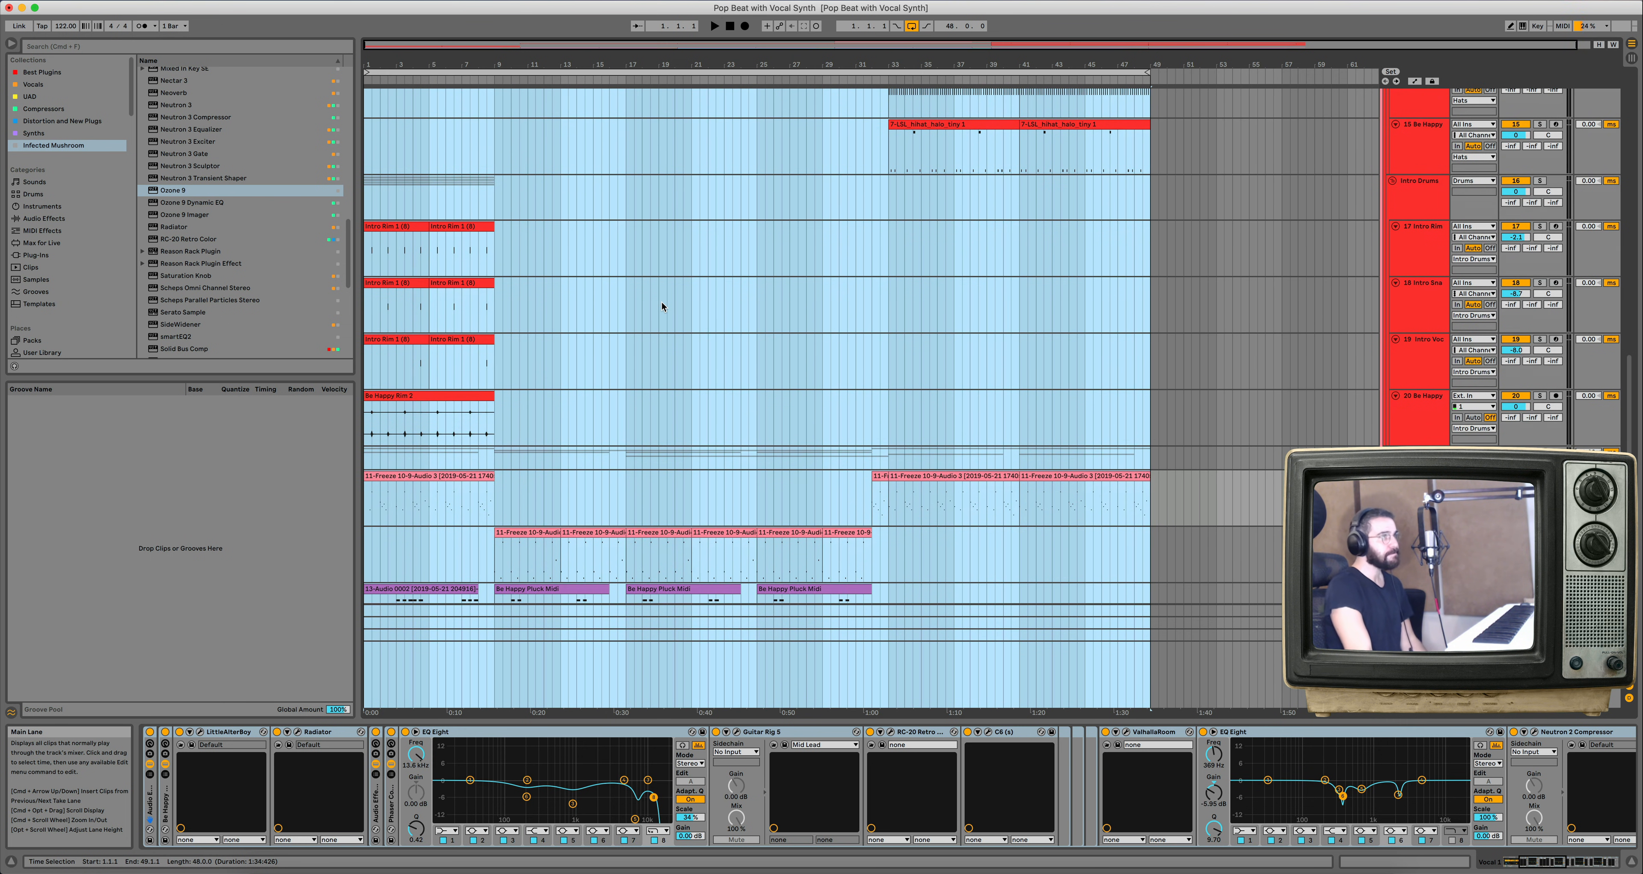
{"action": "scroll", "coordinate": [661, 306], "scroll_direction": "down", "scroll_amount": 5}
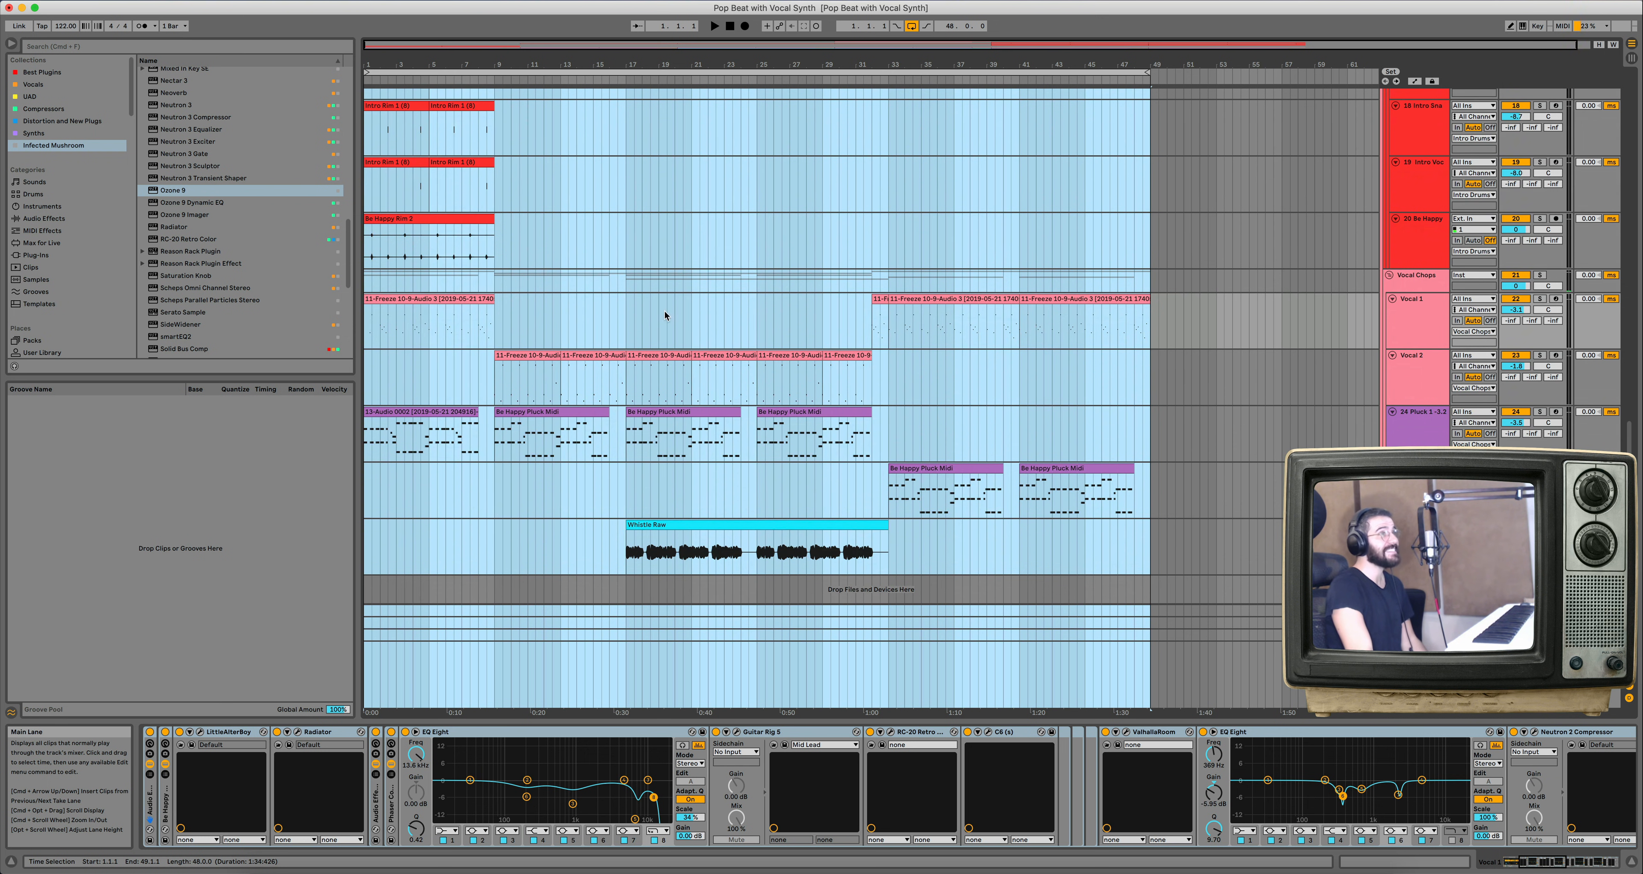
{"action": "left_click", "coordinate": [893, 390]}
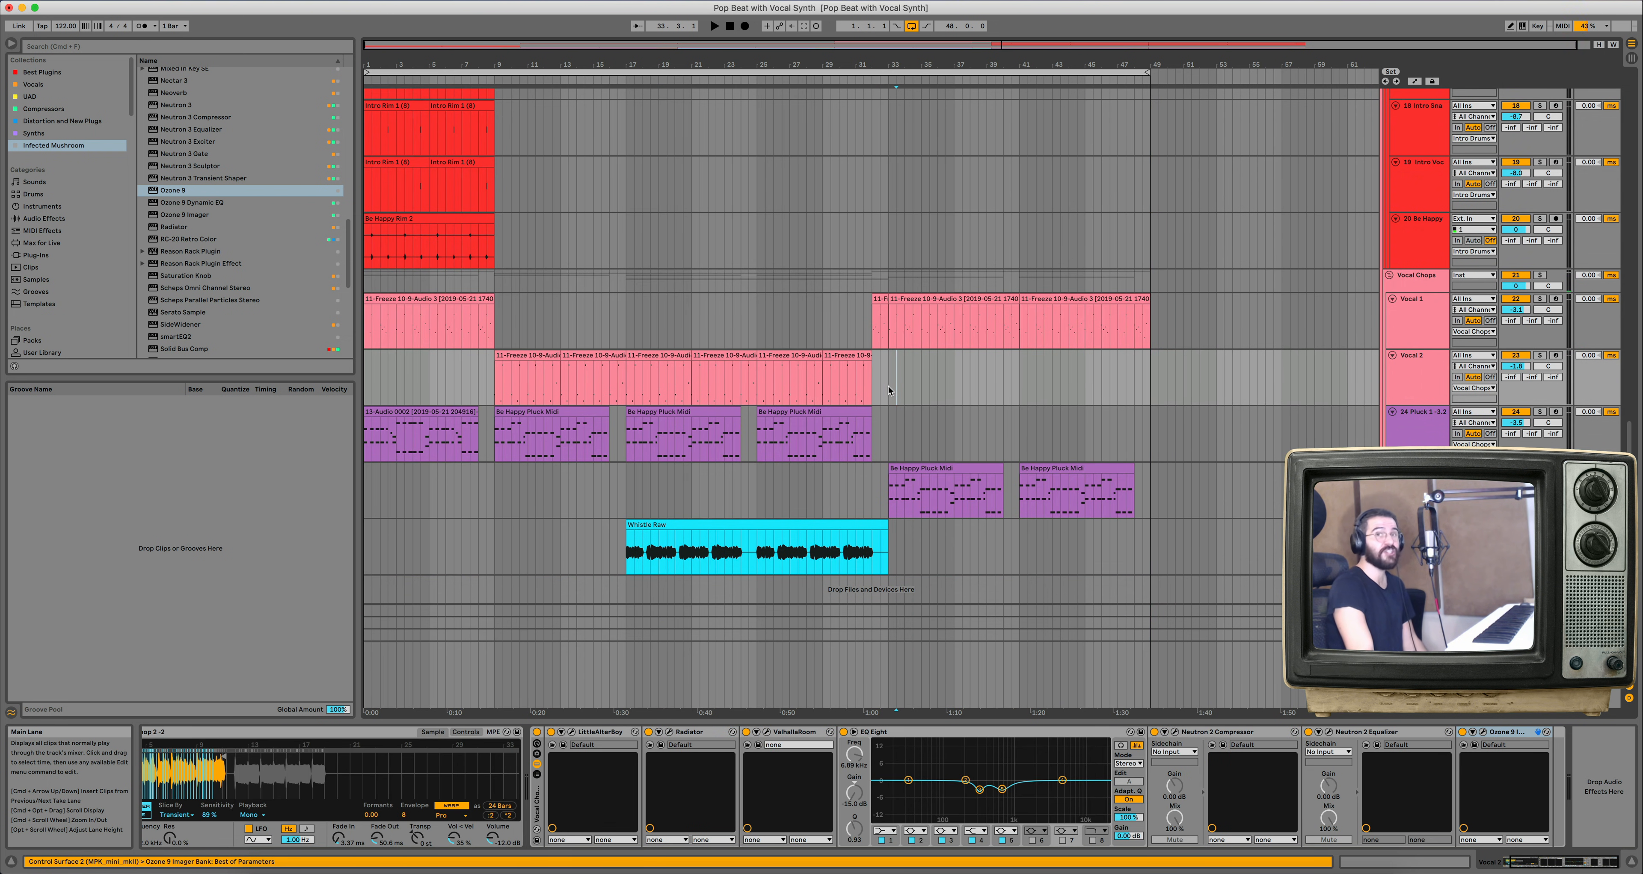